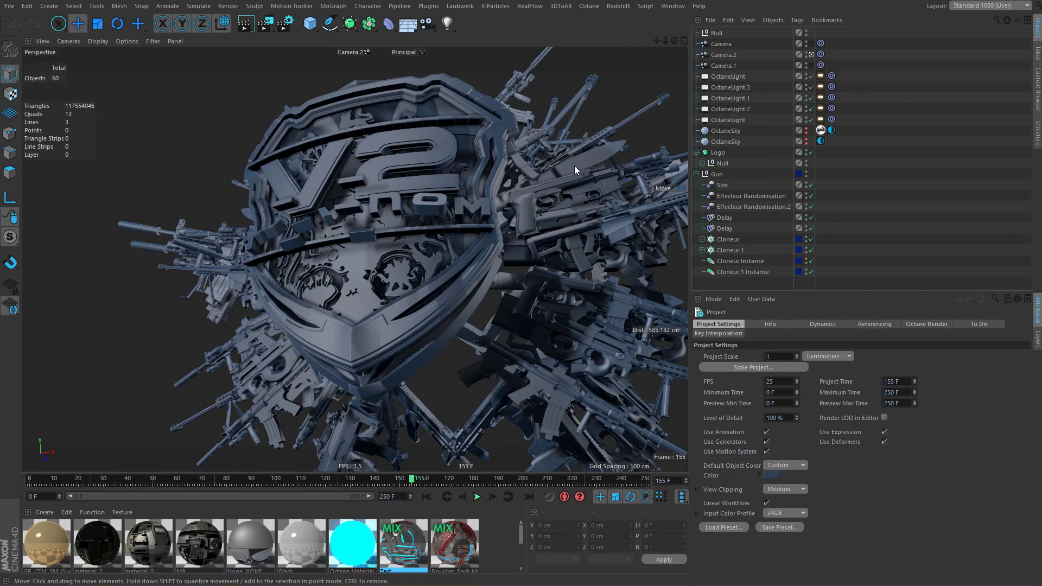
Switch to Nuke, shift the viewer wipe so Read1 fills most of the image, and go back to about frame 122.
mouse_move(397, 480)
mouse_down()
mouse_move(347, 483)
mouse_move(404, 474)
mouse_up()
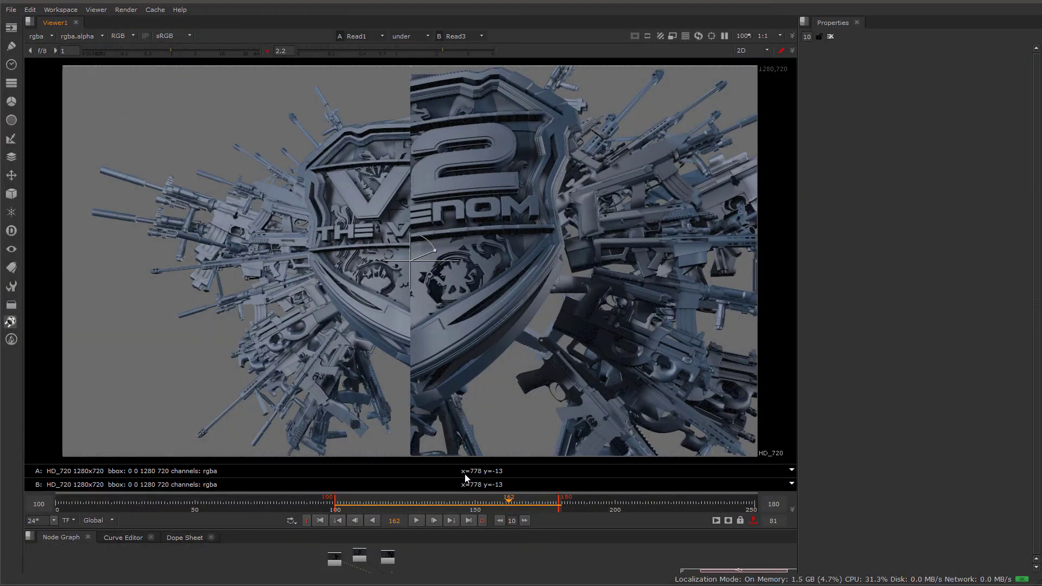
drag(453, 503, 503, 501)
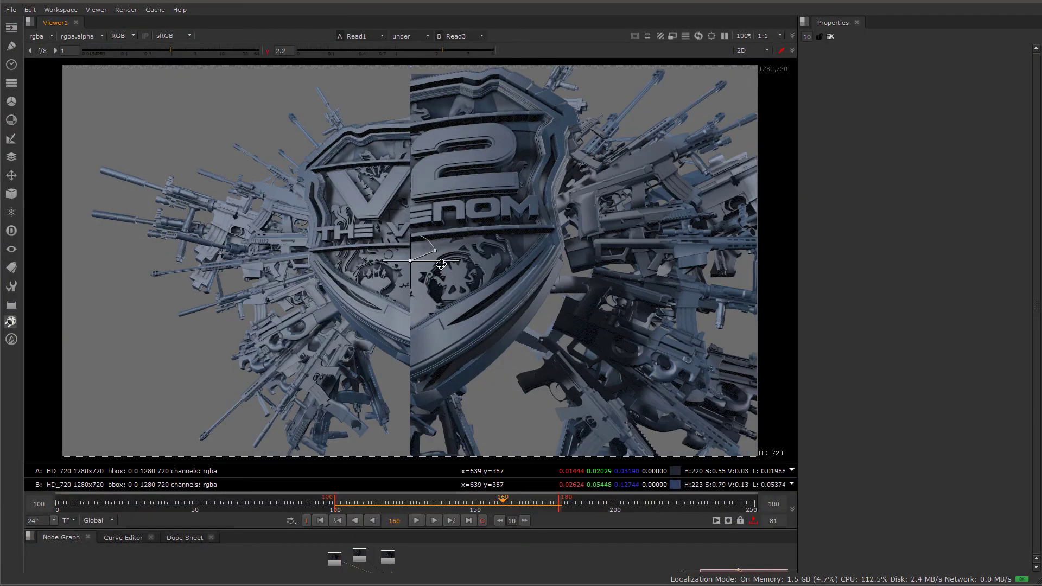
drag(411, 251, 673, 250)
drag(503, 502, 411, 505)
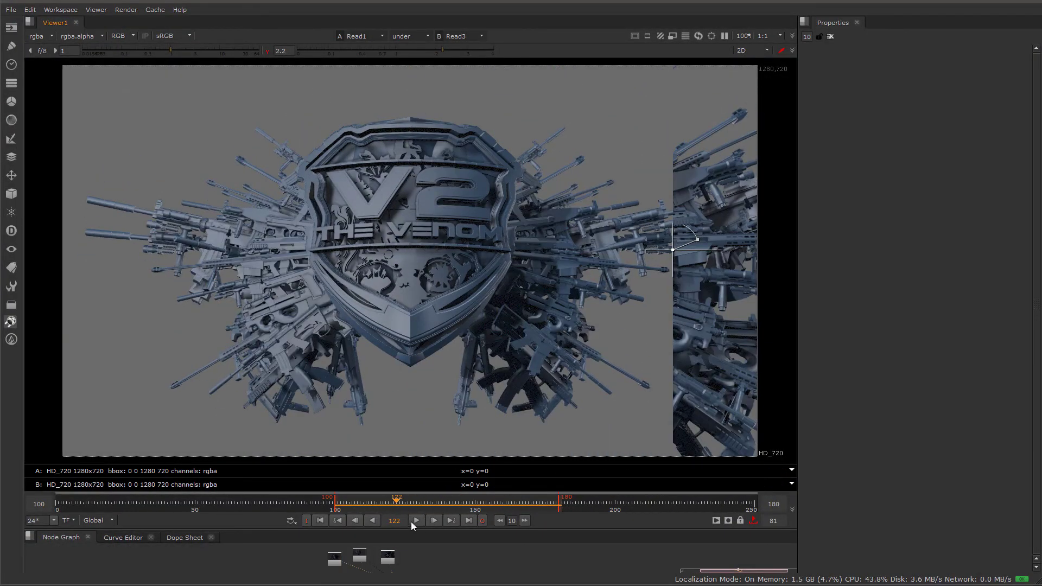
Play the Read1 render, replaying the logo and gun animation from around frame 138 to examine its motion.
click(416, 521)
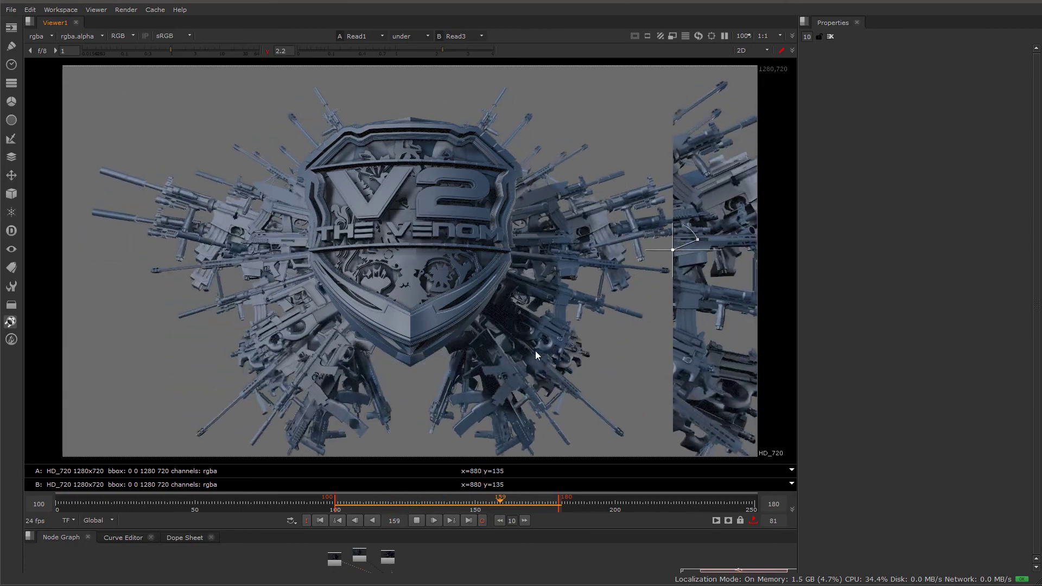
click(438, 503)
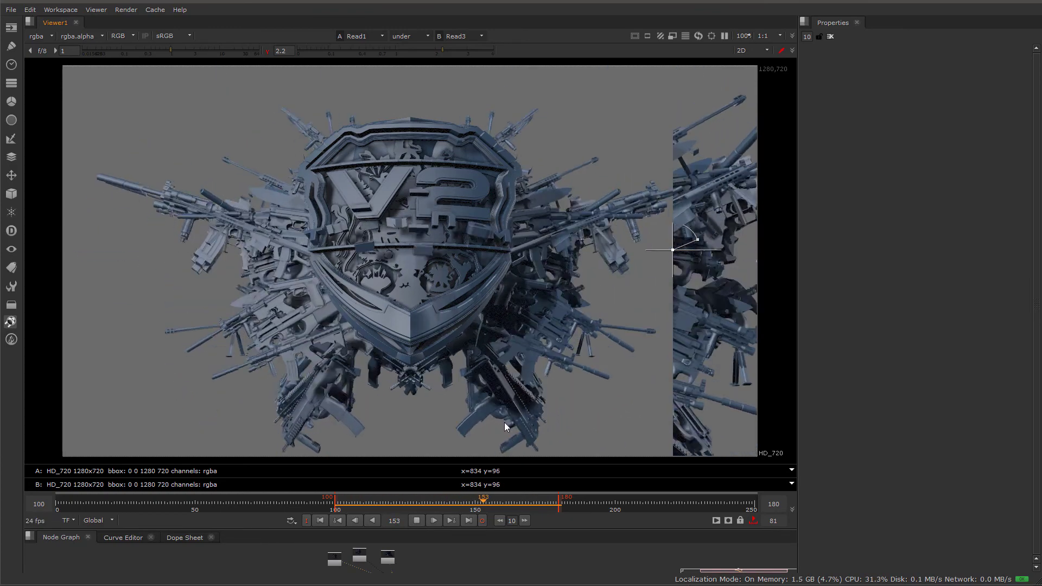
click(443, 504)
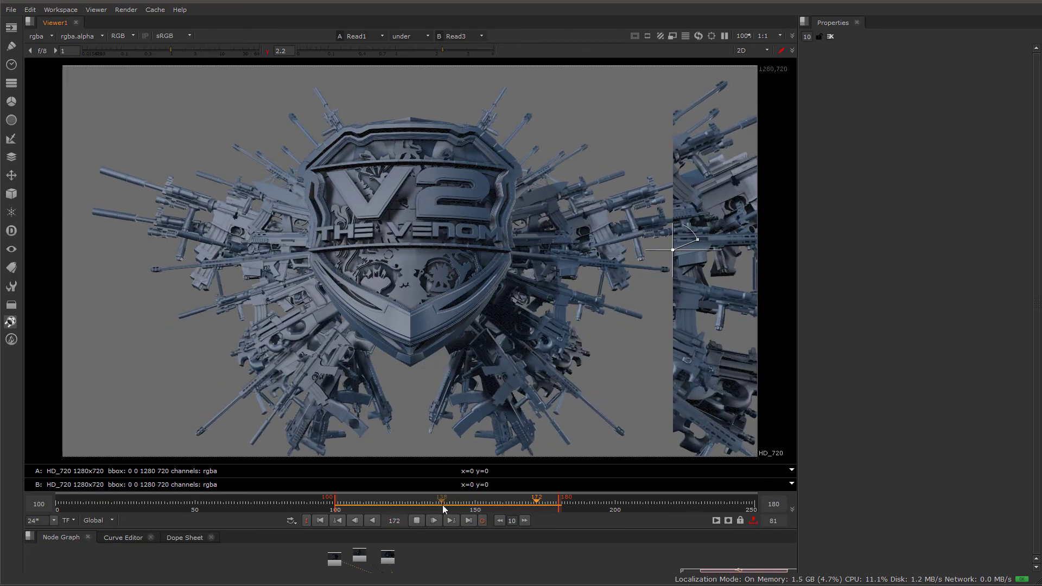
click(442, 505)
click(417, 521)
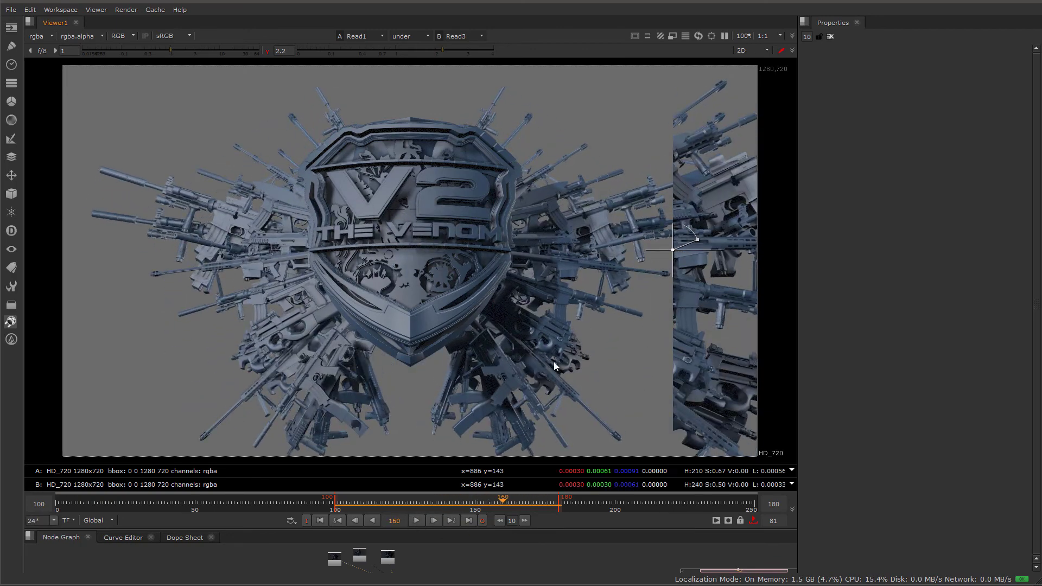
click(418, 520)
click(432, 504)
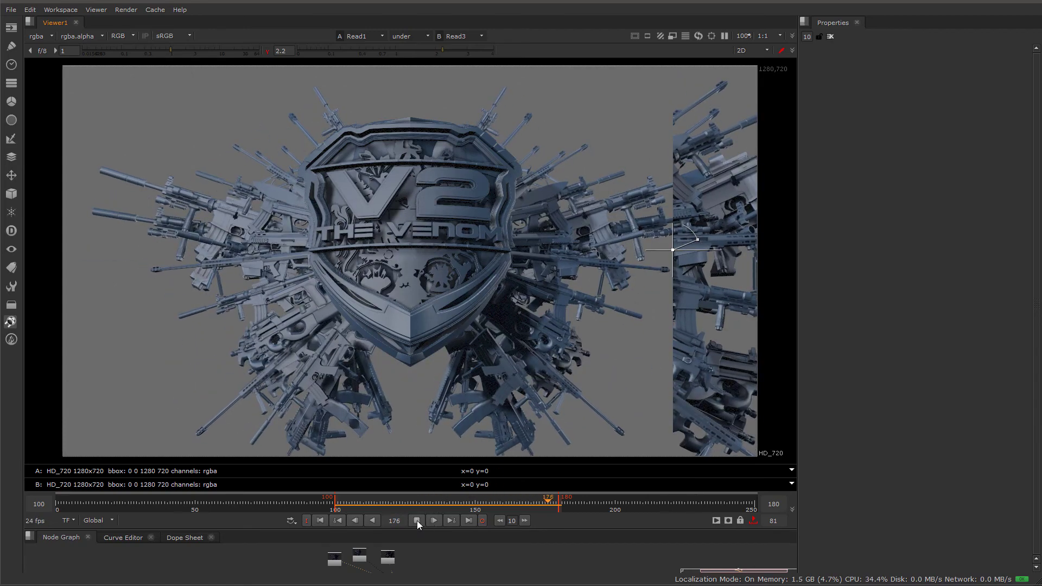
click(416, 521)
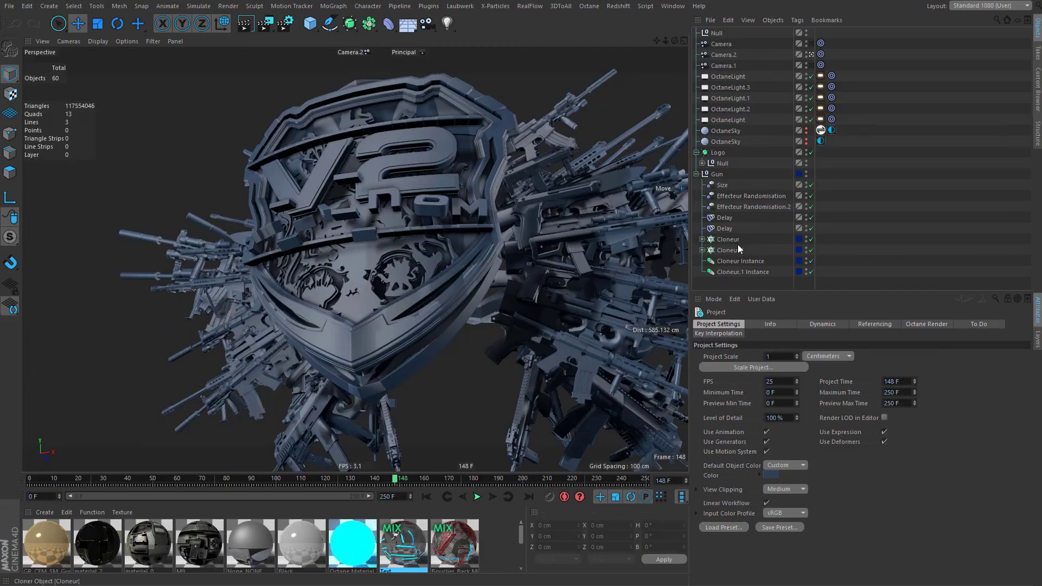
Switch to Cinema 4D, move the last keyframes of Cloneur and Cloneur.1 to frame 150, and scrub through the new timing.
drag(733, 234, 732, 233)
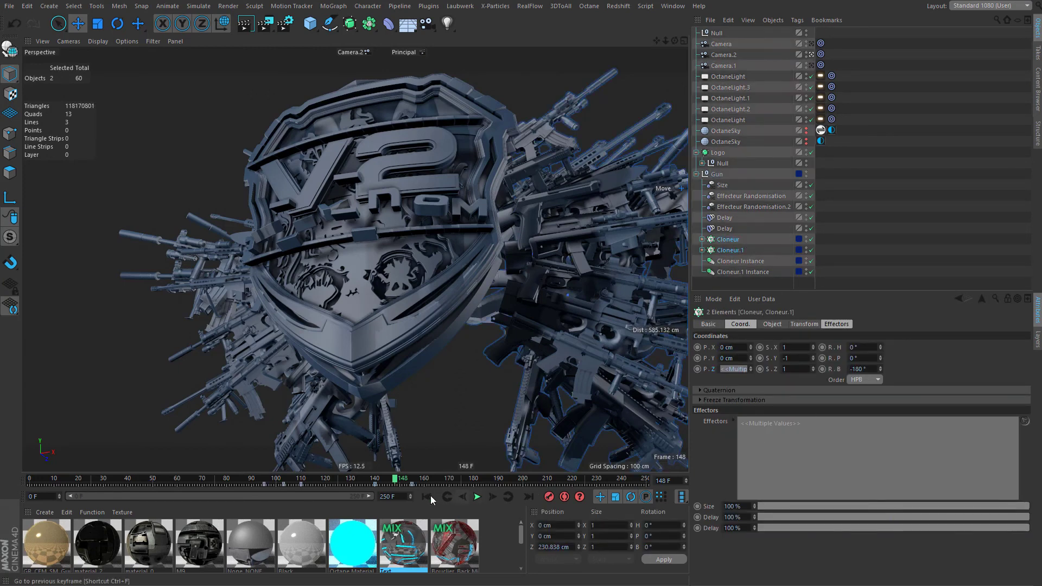
click(373, 477)
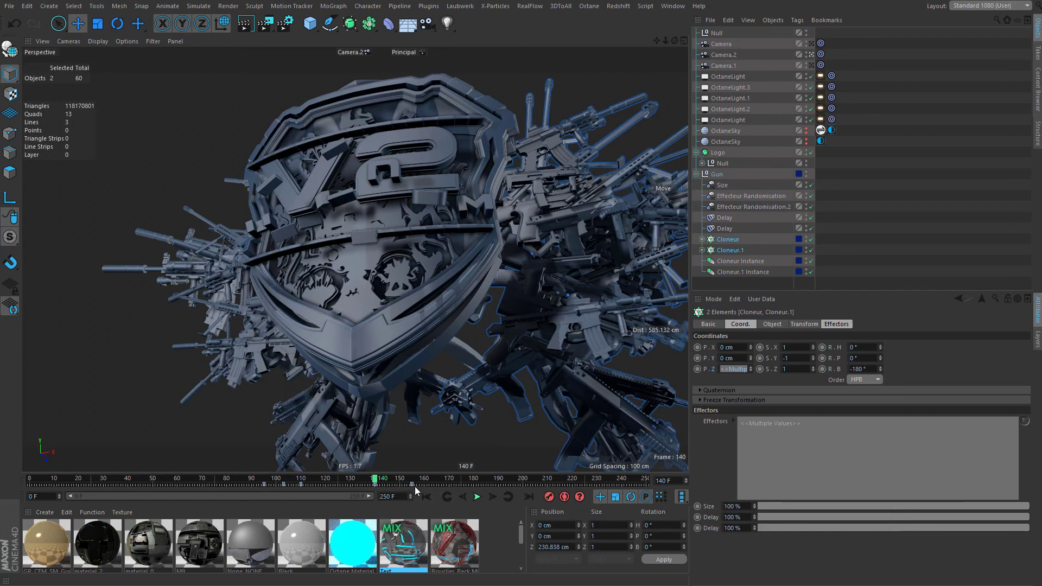
click(415, 486)
click(422, 483)
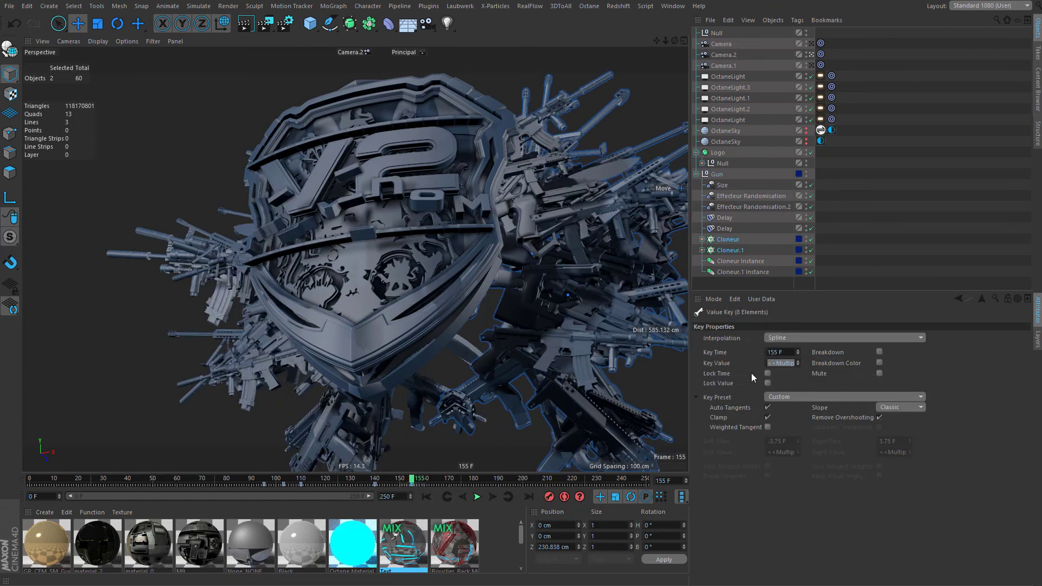
drag(774, 352, 779, 398)
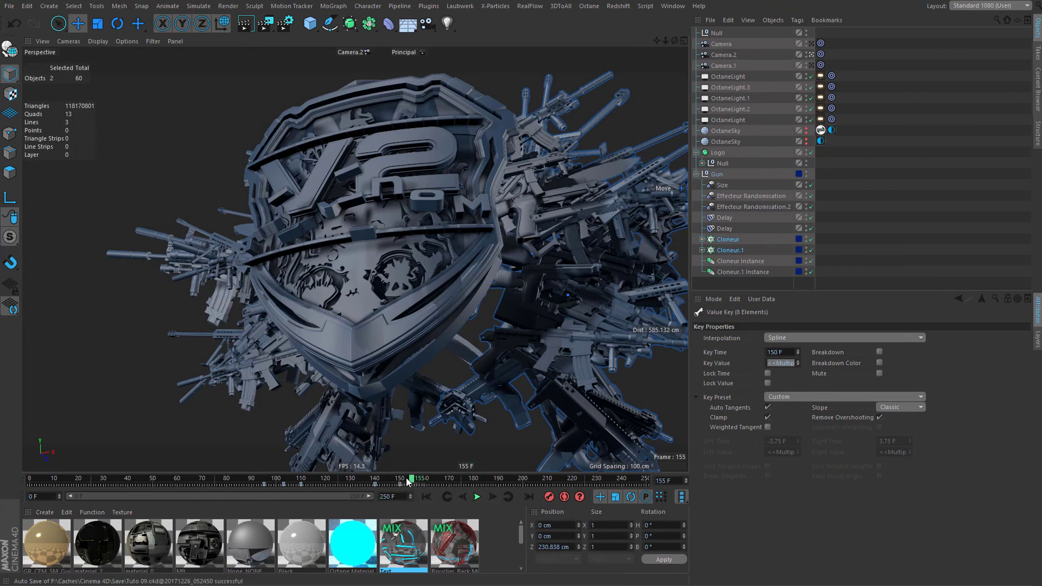
drag(383, 482, 415, 478)
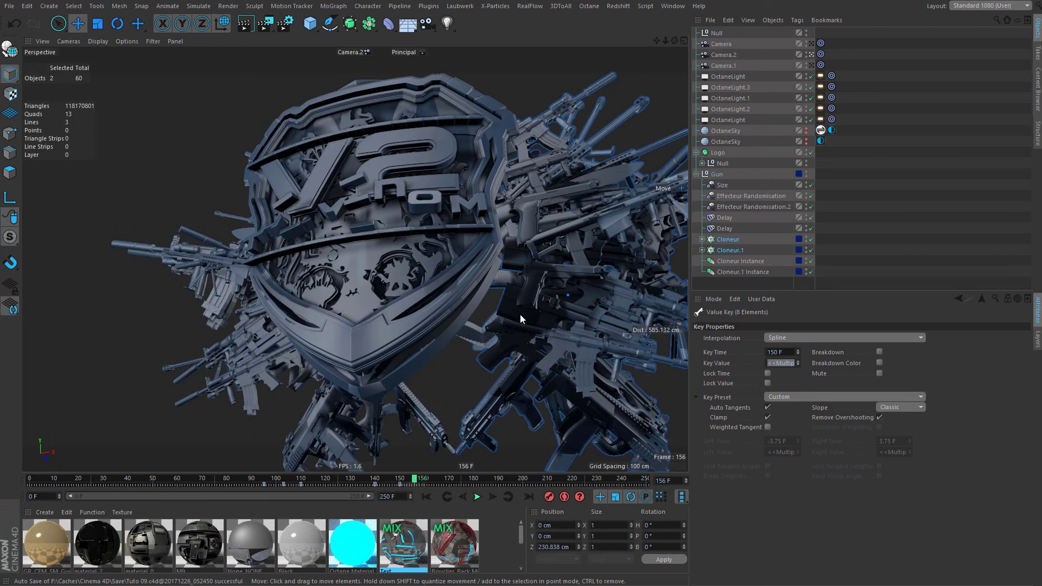
Select the Logo subdivision surface, show its object properties, and display the viewport in Gouraud Shading (Lines) with Wireframe.
click(718, 152)
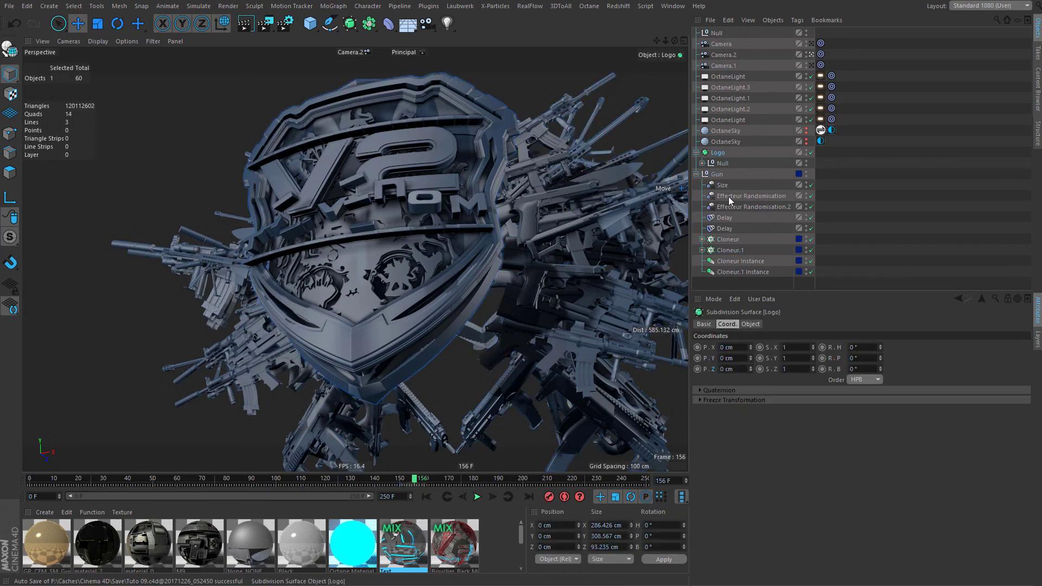
click(752, 324)
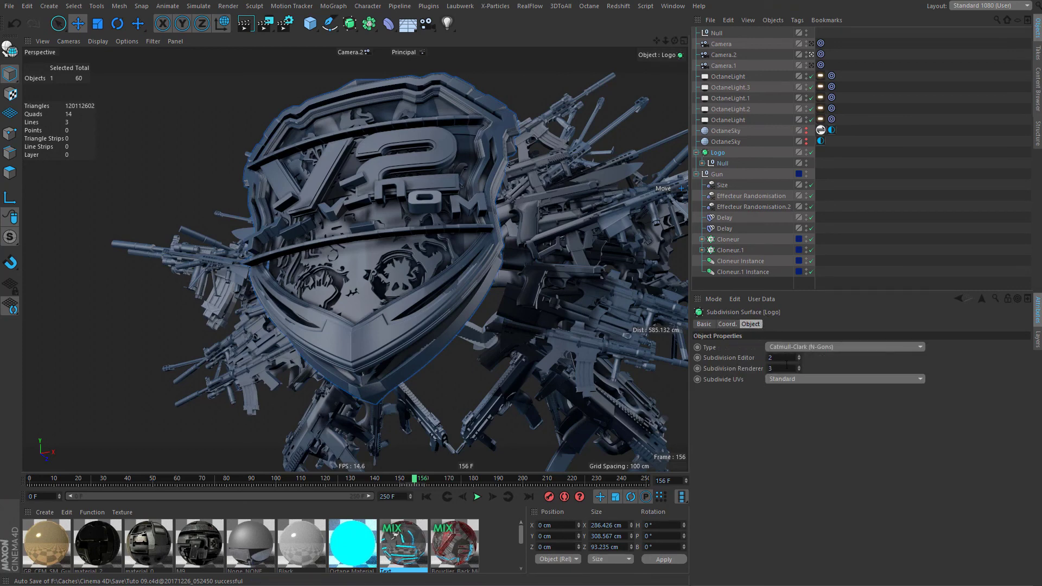
click(121, 43)
mouse_move(99, 42)
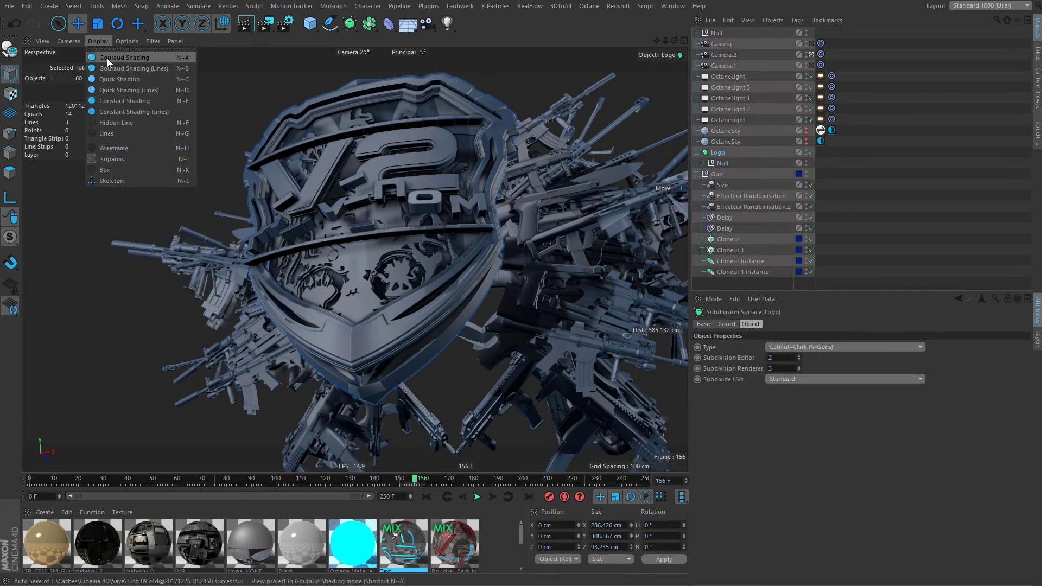
click(137, 67)
scroll(399, 347, up, 5)
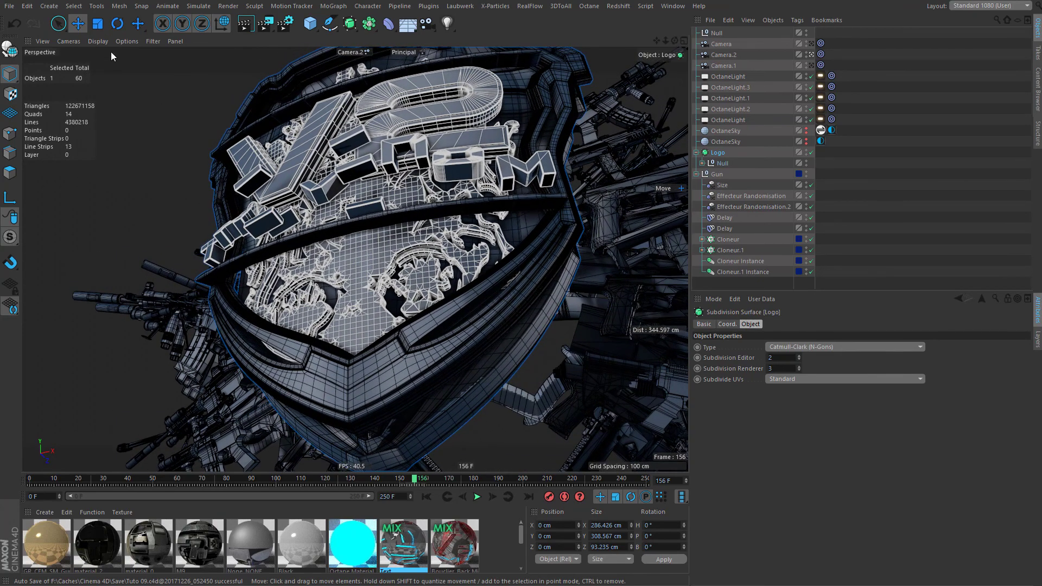
click(98, 41)
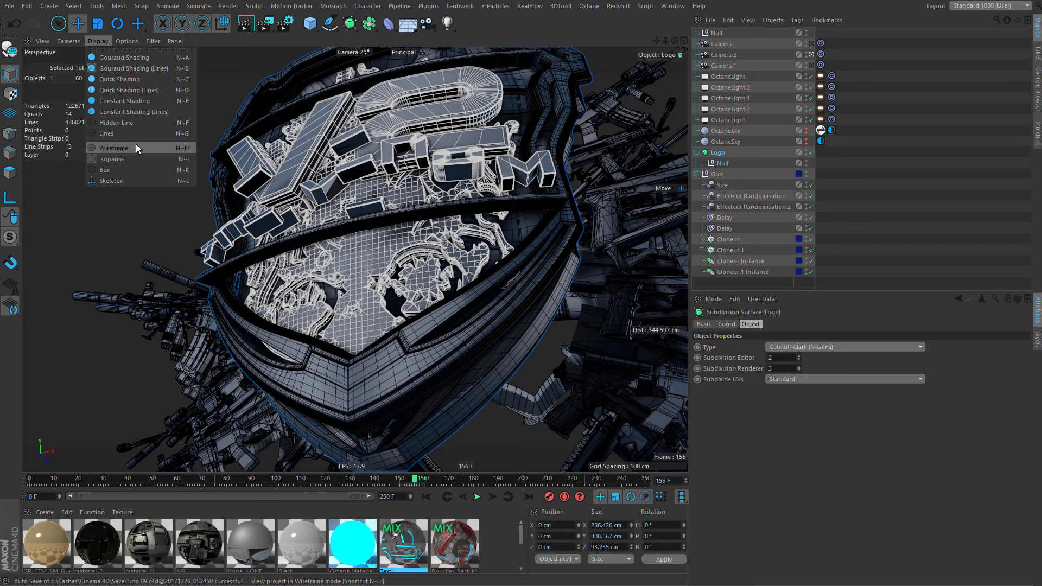
click(135, 157)
scroll(402, 387, up, 3)
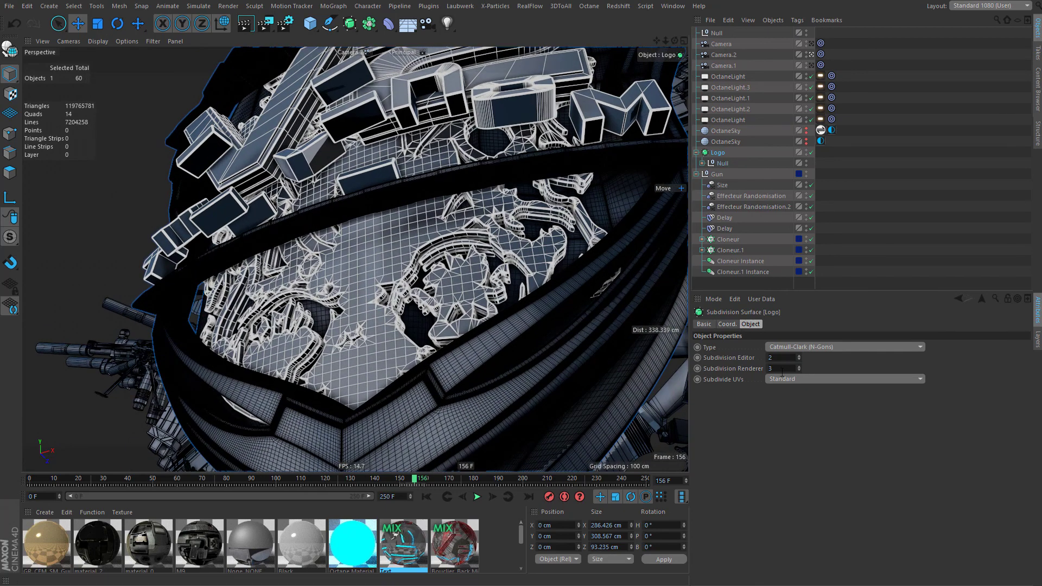
Try editor subdivision levels 3 and 0 on the Logo to compare the mesh density.
click(780, 359)
text(3)
key(Return)
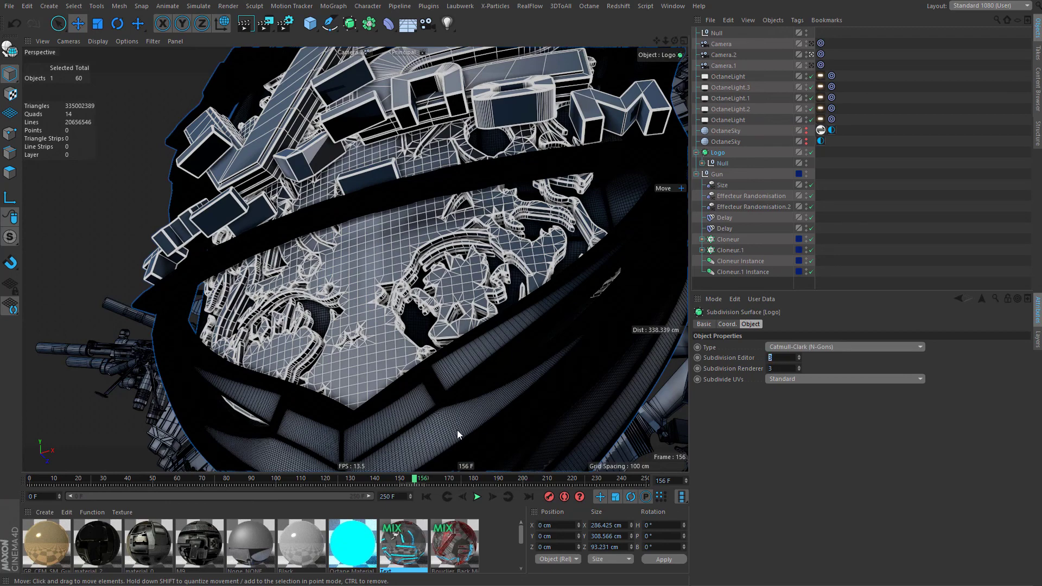
text(0)
key(Return)
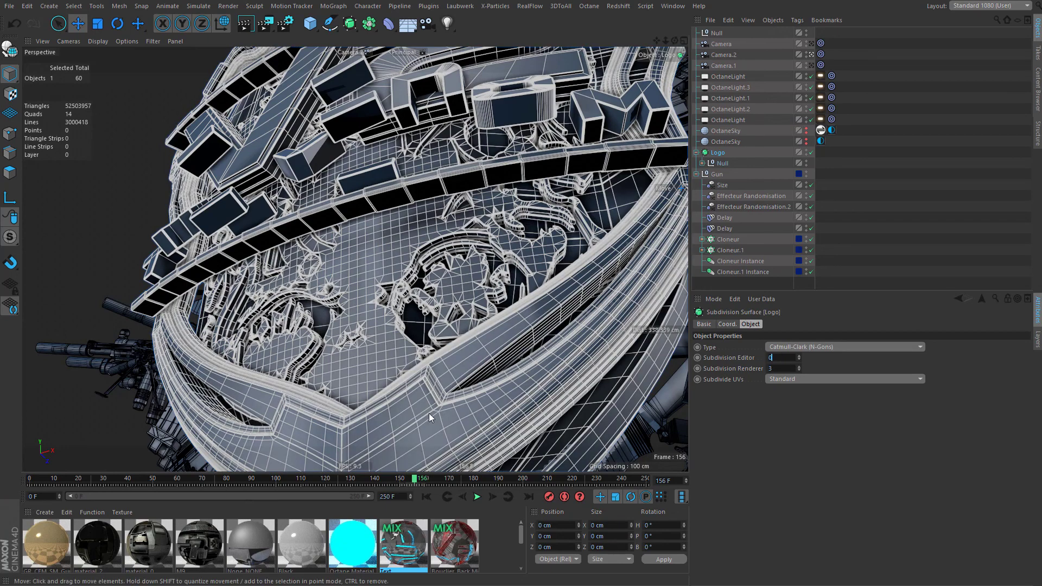
alt+drag(459, 403, 497, 418)
Set the Logo's renderer subdivision to 1 and its editor subdivision to 0 after trying an editor level of 1.
click(781, 361)
text(1)
key(Return)
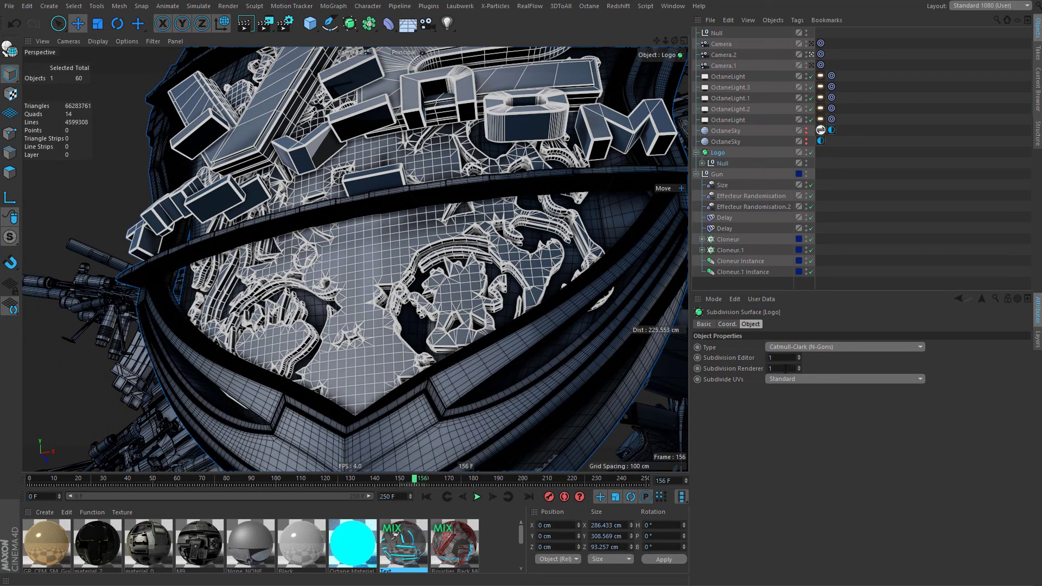
click(786, 369)
click(781, 357)
text(0)
key(Return)
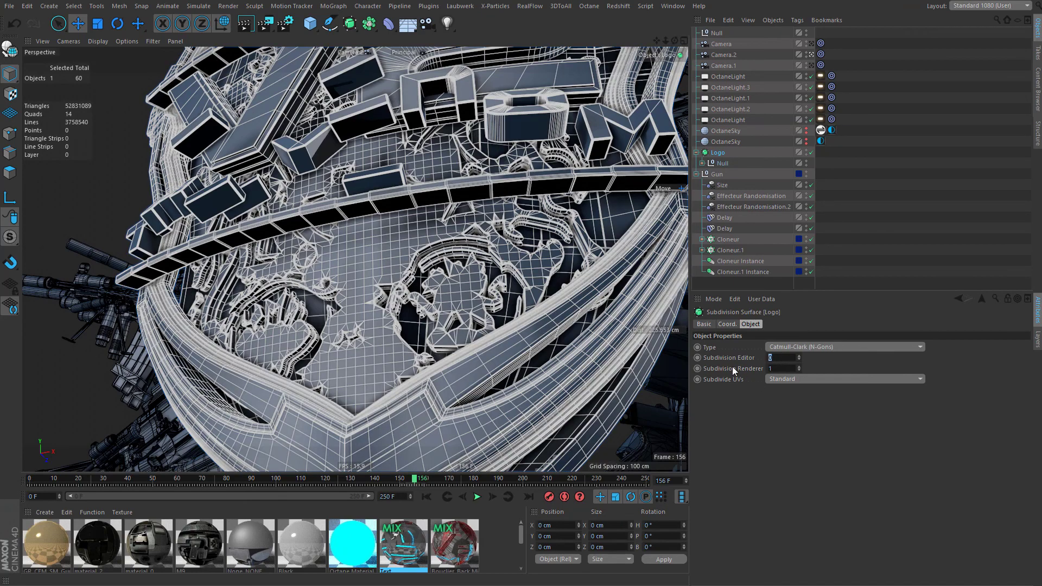
alt+drag(540, 409, 331, 394)
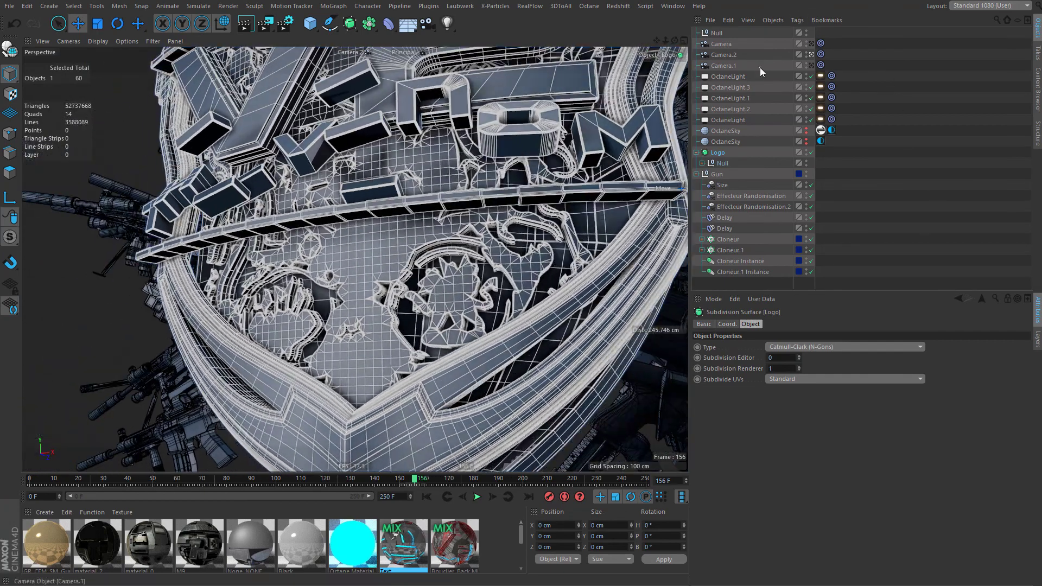
Delete the uppermost Null together with Camera, Camera.2 and Camera.1 from the scene.
drag(760, 67, 758, 31)
click(753, 20)
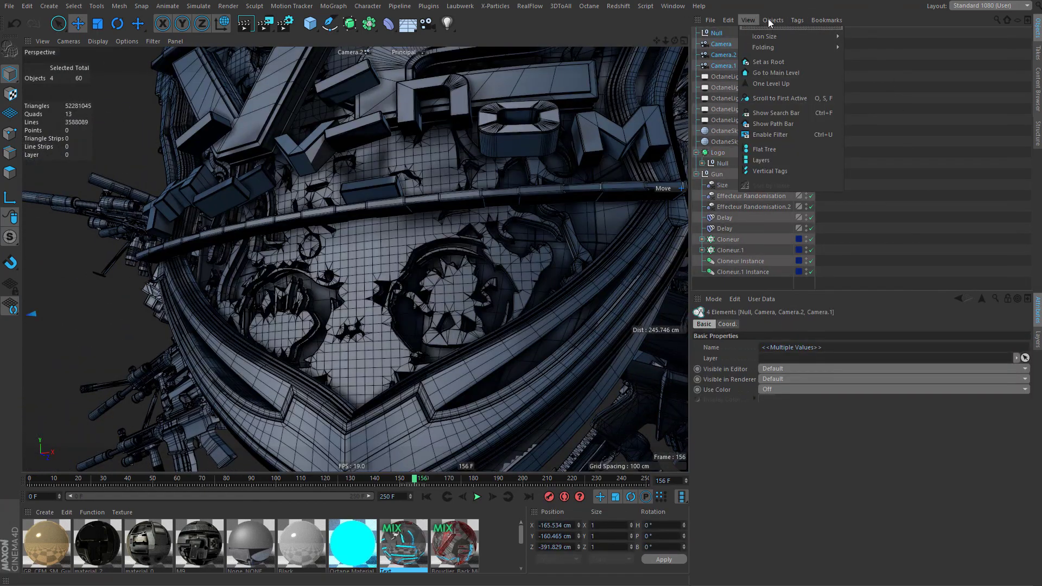
mouse_move(729, 20)
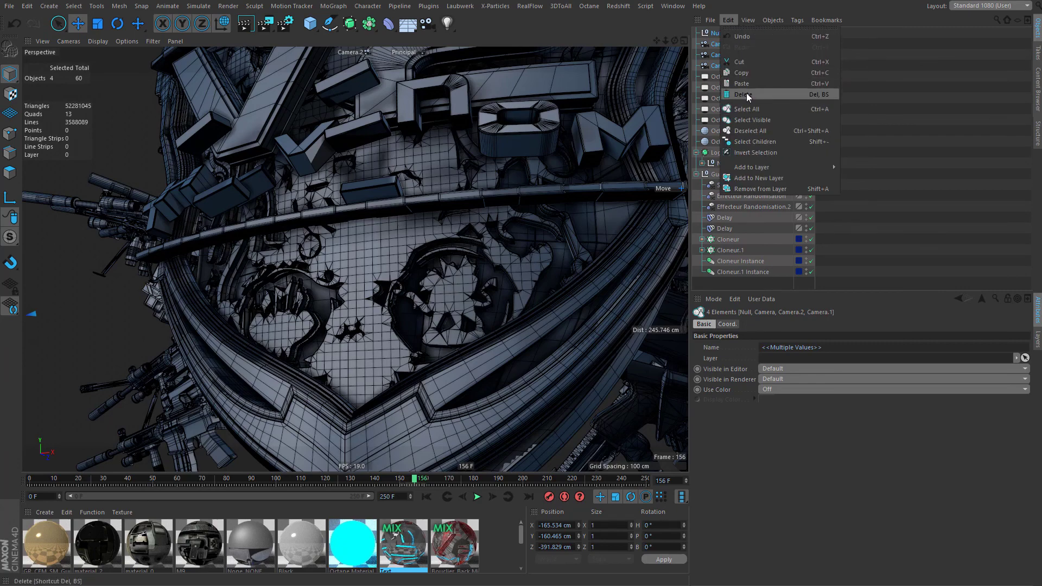
click(747, 94)
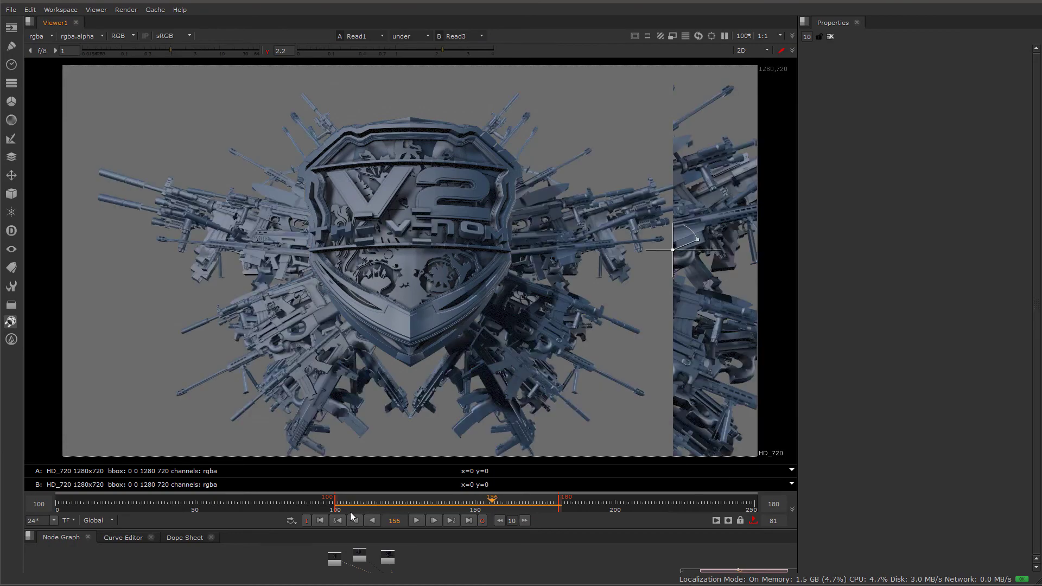
Switch to Nuke and step the render back three frames from frame 156.
click(354, 519)
click(354, 519)
click(354, 519)
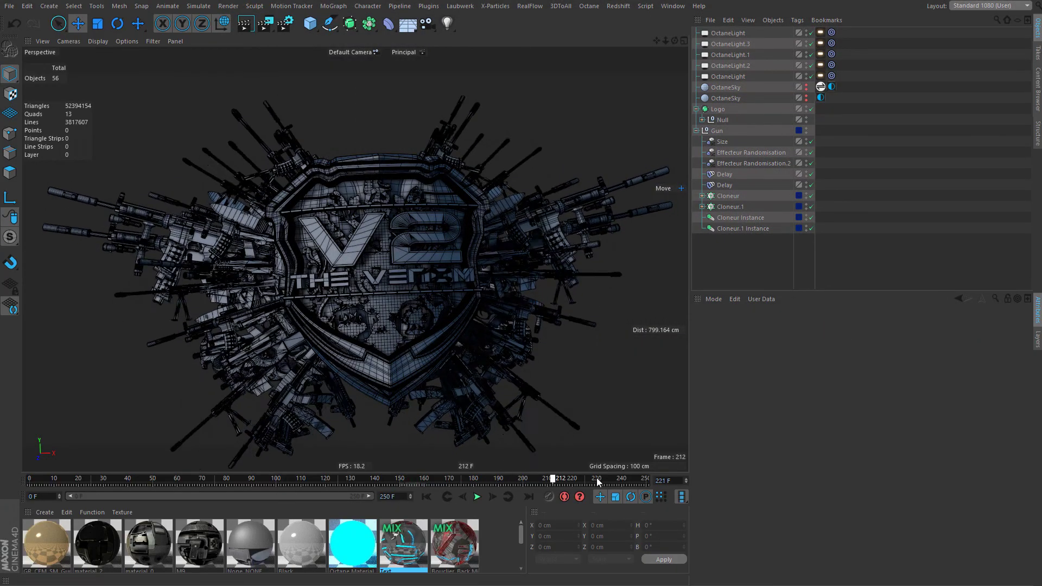
Switch to Cinema 4D, scrub back to about frame 150, and play the gun and logo animation.
drag(597, 482, 441, 488)
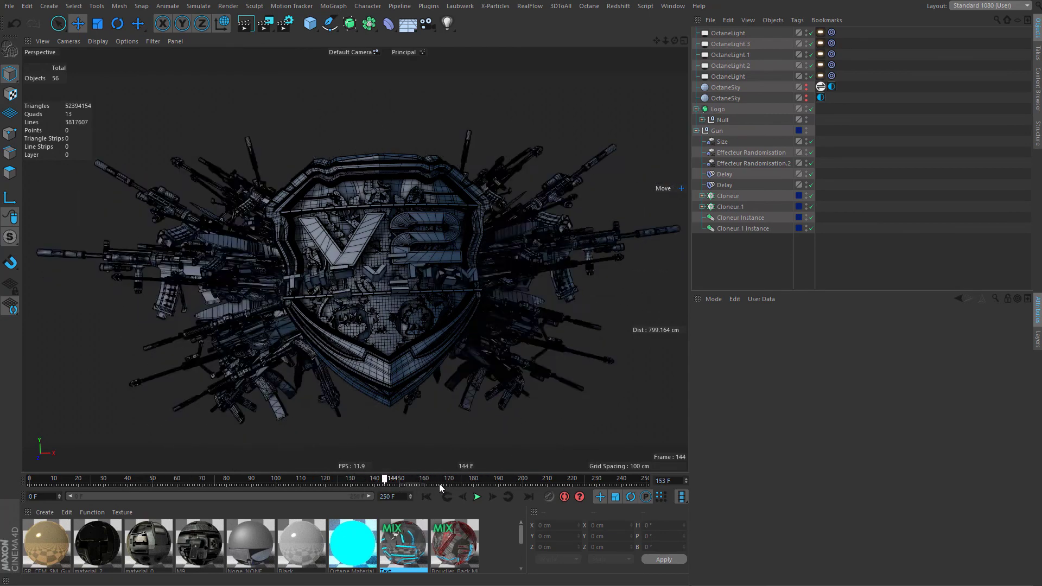
click(478, 497)
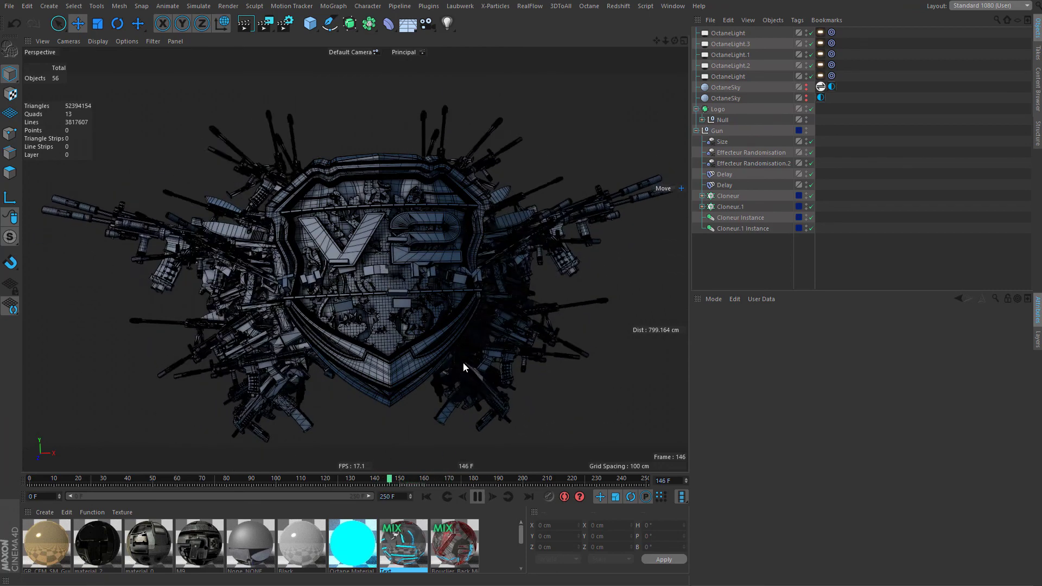
click(480, 498)
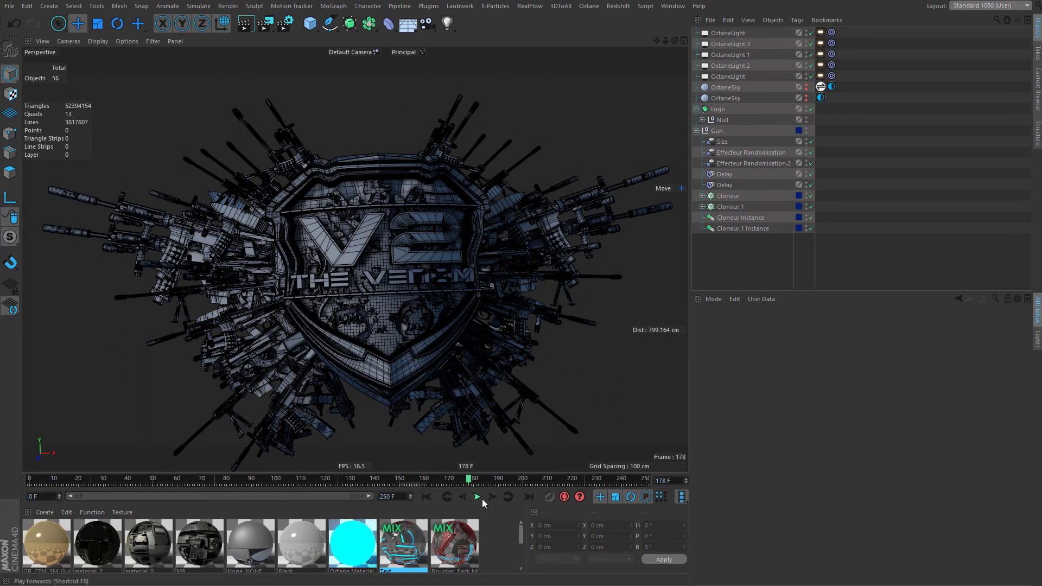
Switch the viewport display mode to Gouraud Shading without lines.
click(99, 42)
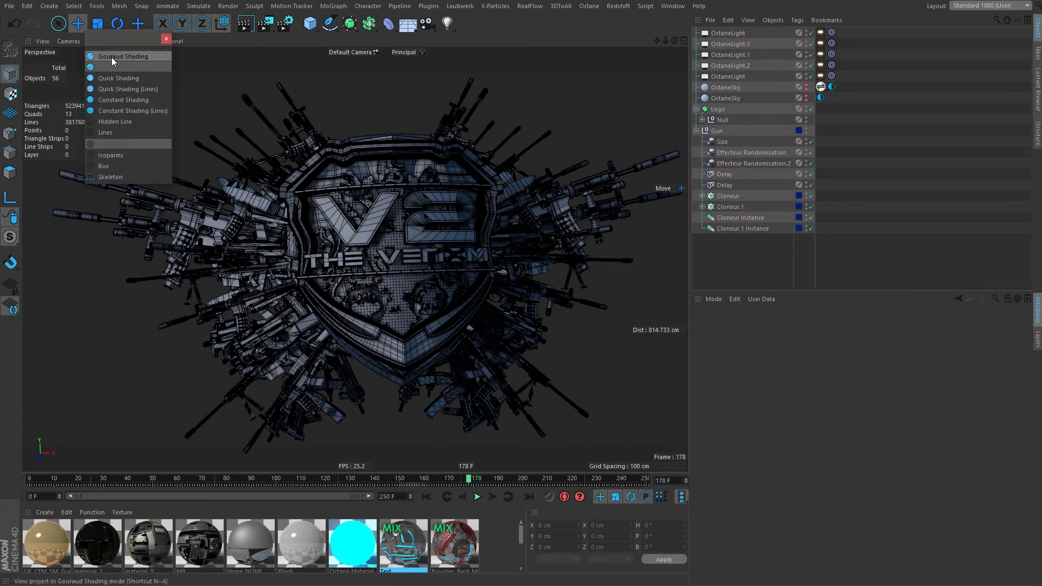
click(113, 62)
Set the Logo subdivision surface's Subdivide UVs option to Edge and inspect the shield from another angle.
click(717, 109)
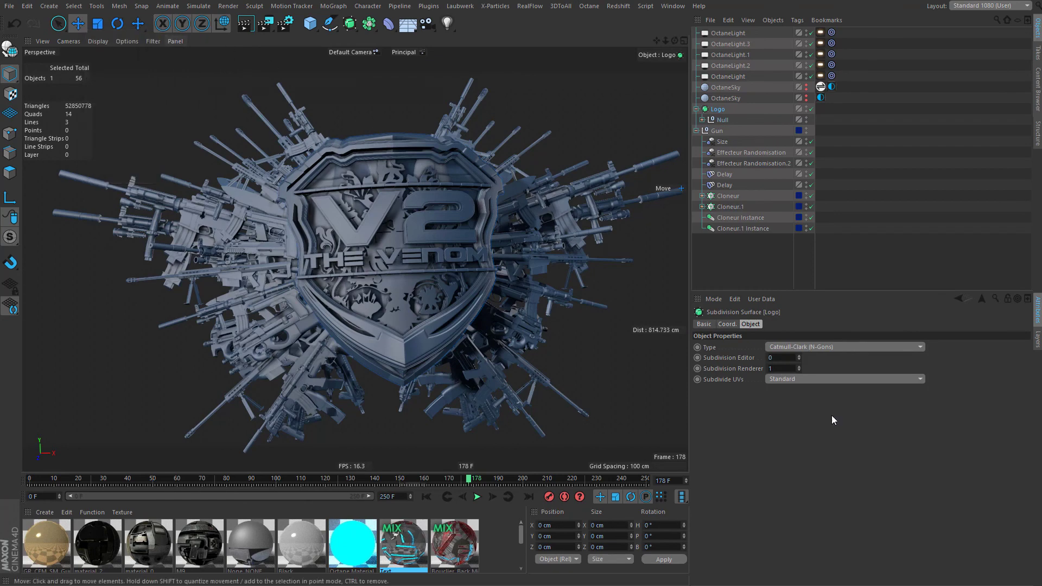
click(815, 379)
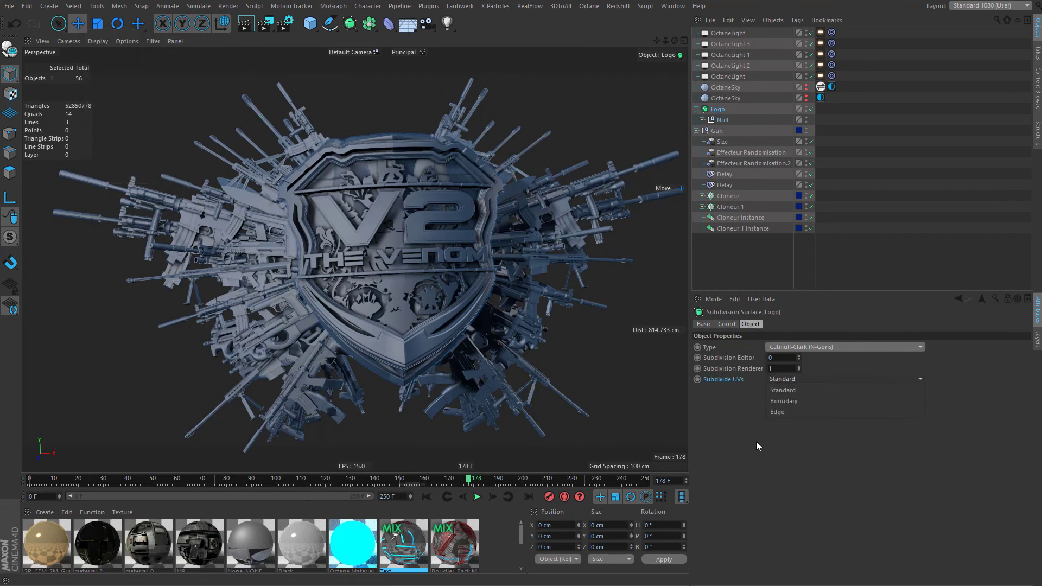
click(569, 380)
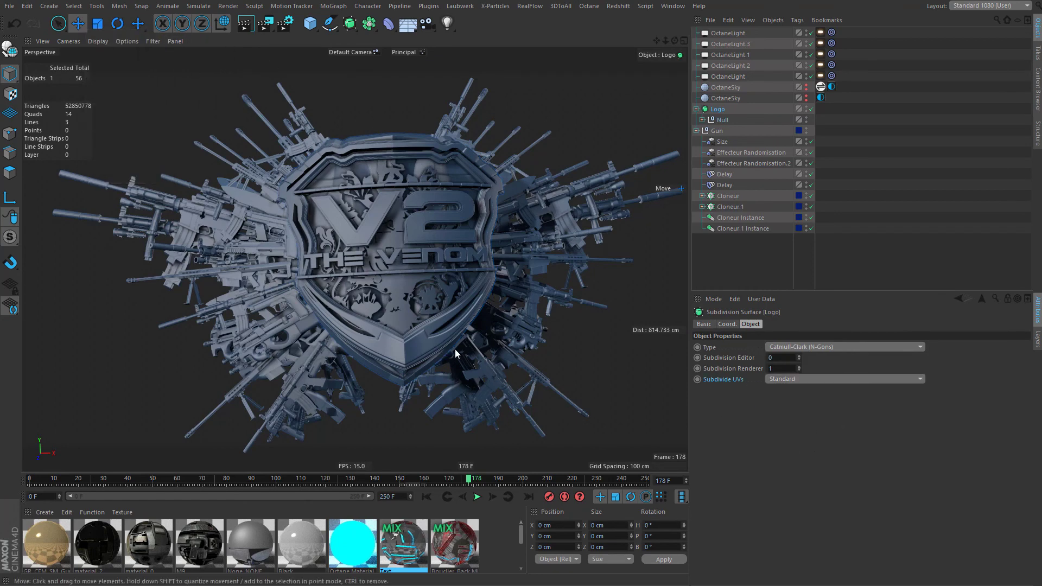
scroll(455, 350, up, 8)
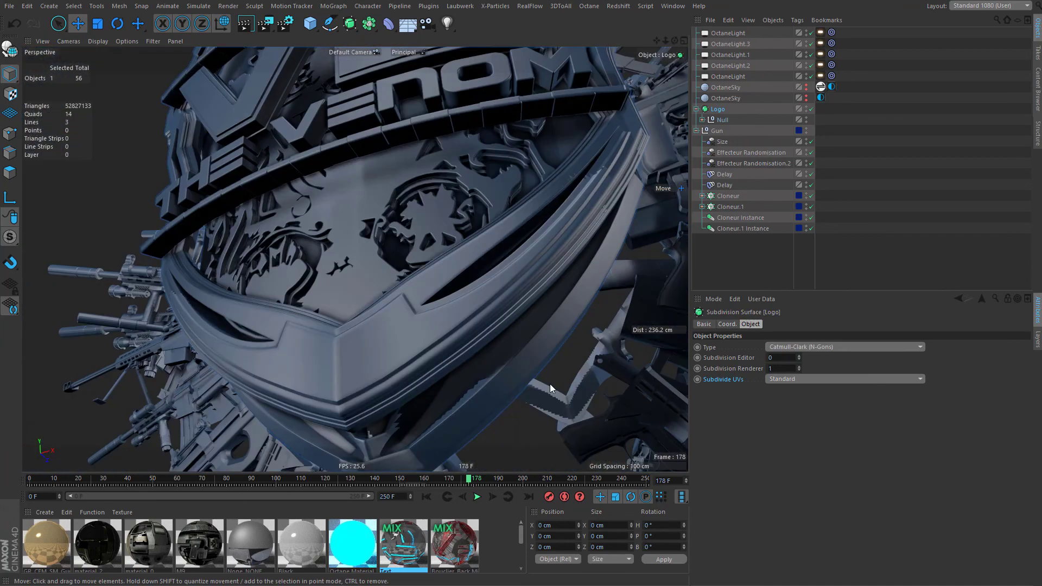
click(817, 380)
click(806, 412)
alt+drag(413, 341, 549, 356)
alt+drag(409, 318, 627, 376)
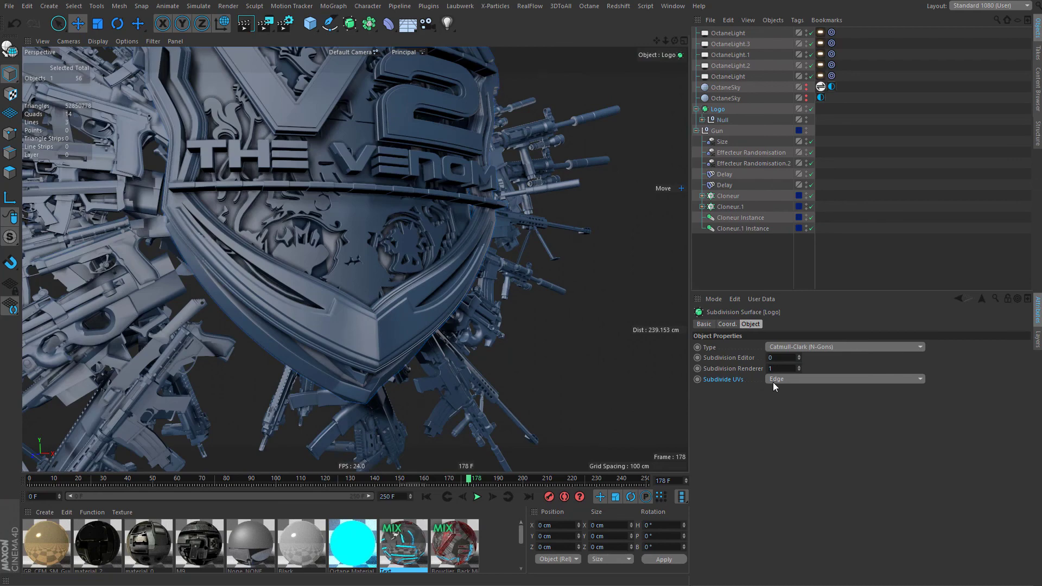
Read the help entry for the Subdivide UVs parameter and close the help window.
right_click(725, 378)
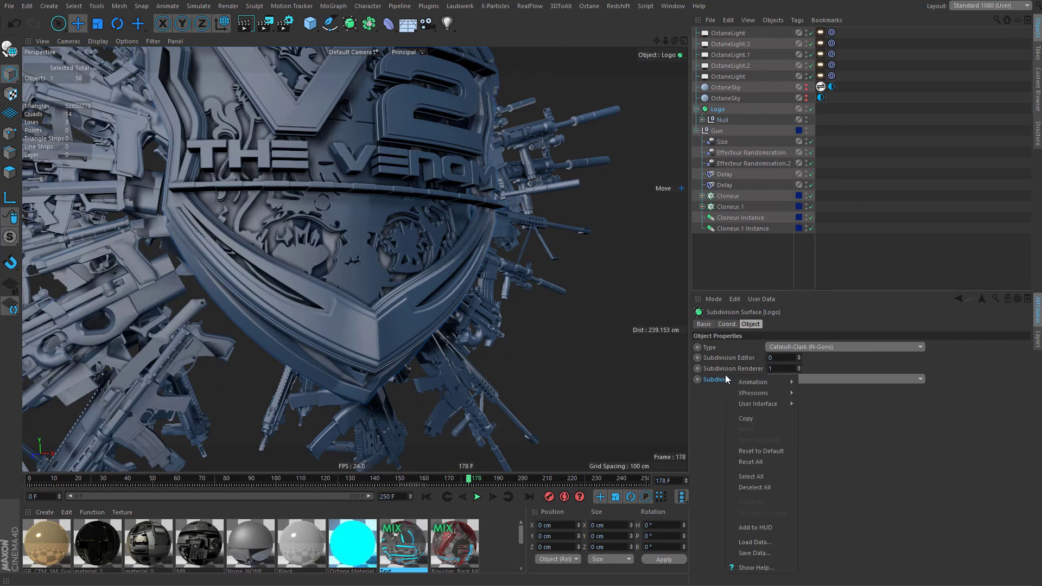
click(774, 568)
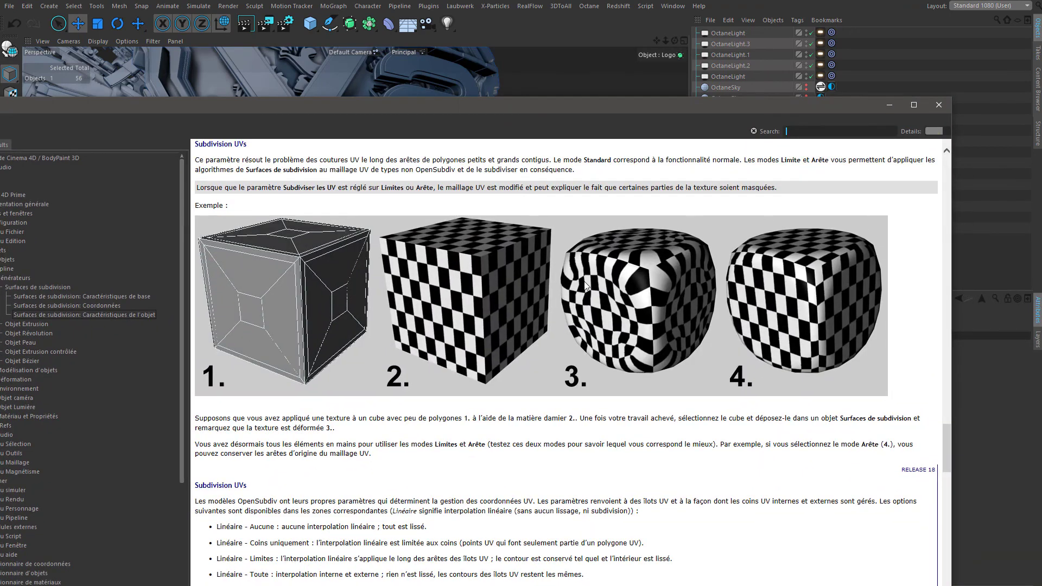
click(940, 105)
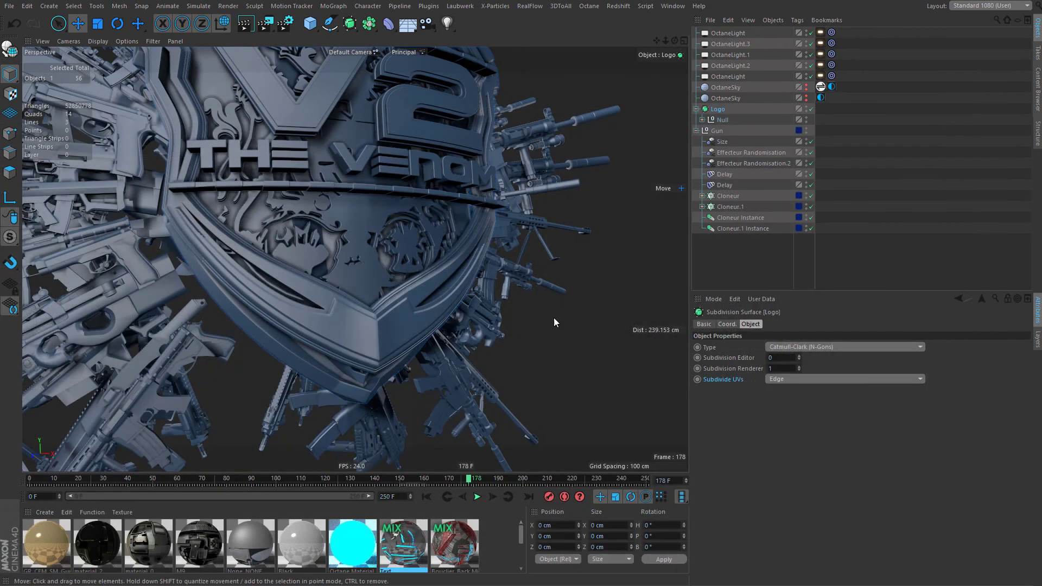
Add four camera objects to the scene and delete the one named Camera, keeping Camera.1, Camera.2 and Camera.3.
alt+right_drag(505, 288, 380, 272)
click(427, 24)
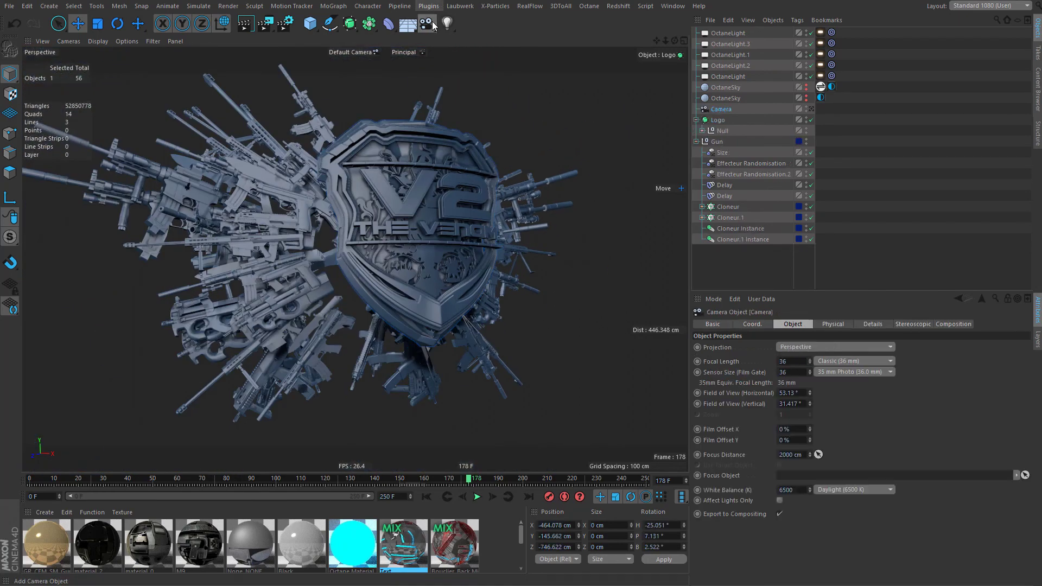
click(427, 23)
click(426, 24)
click(427, 24)
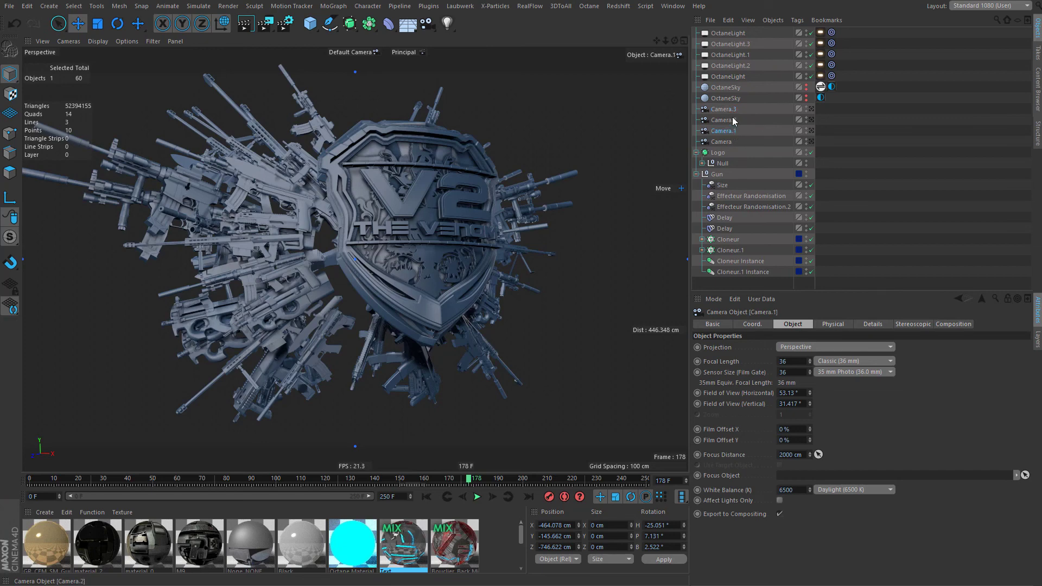
click(728, 141)
key(Delete)
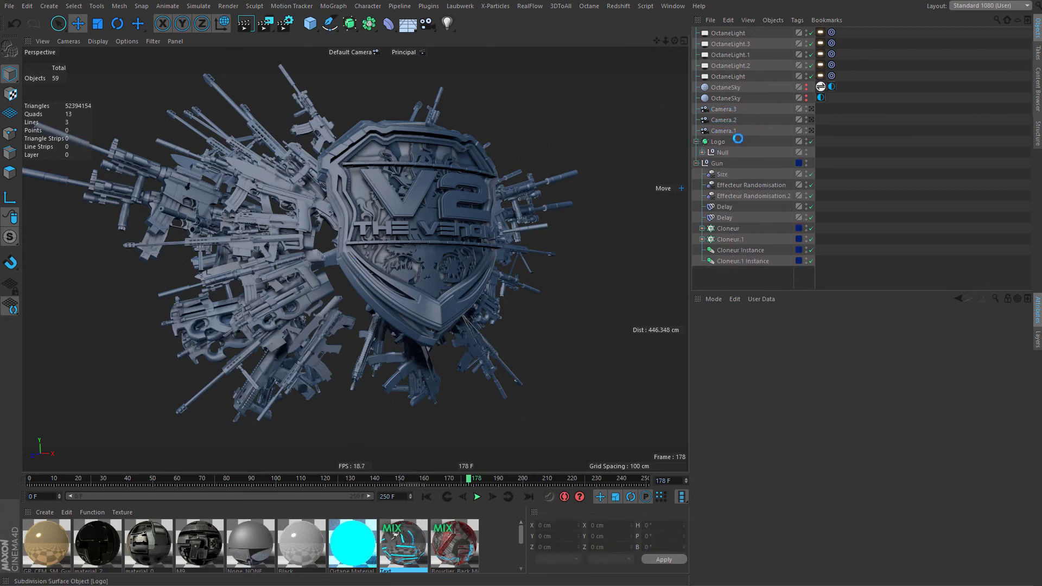
Set the focal length of Camera.1, Camera.2 and Camera.3 together to Super Wide (15 mm).
click(734, 132)
shift+click(724, 109)
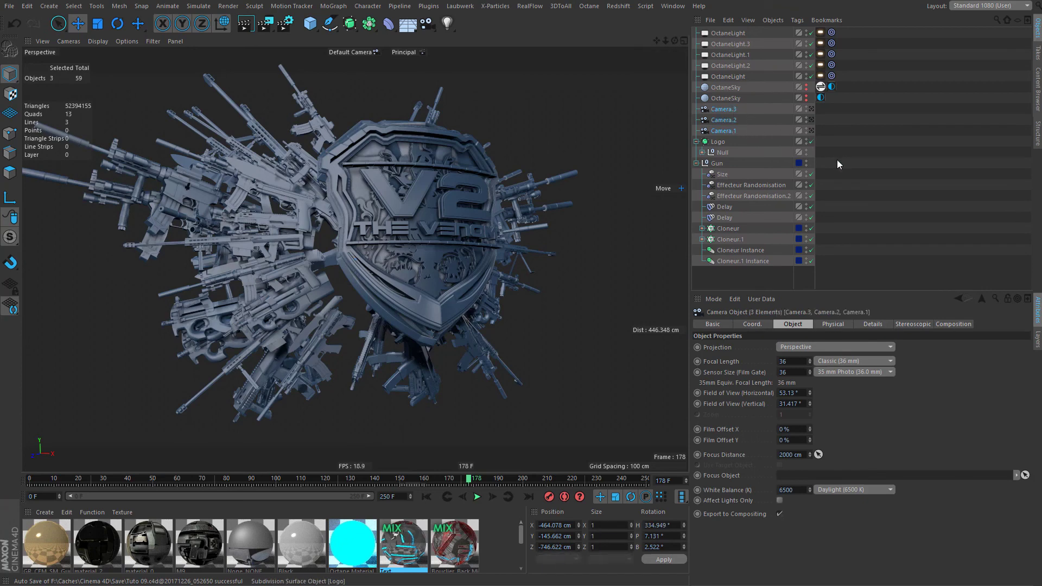
click(847, 361)
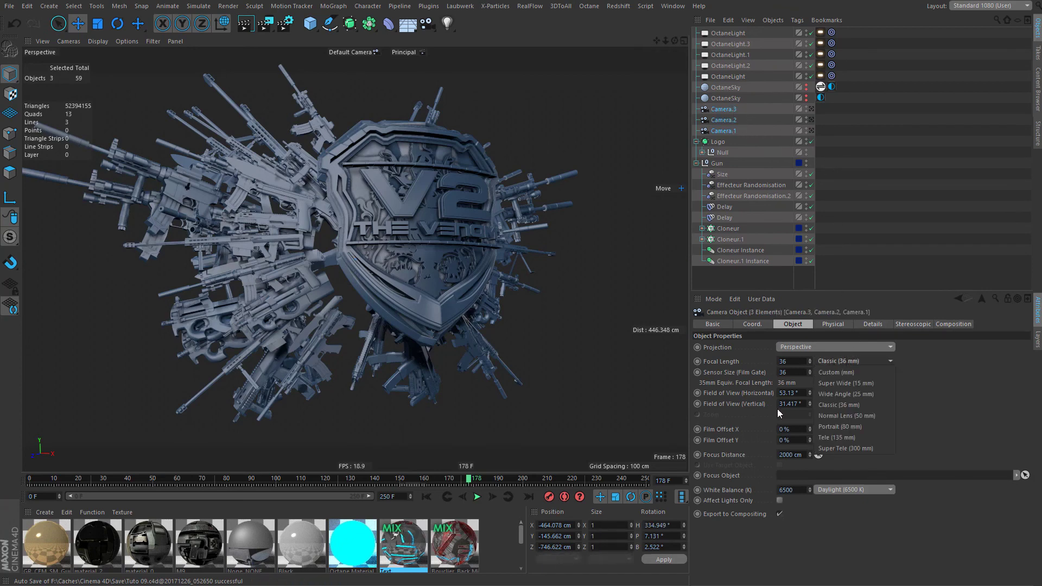
click(854, 385)
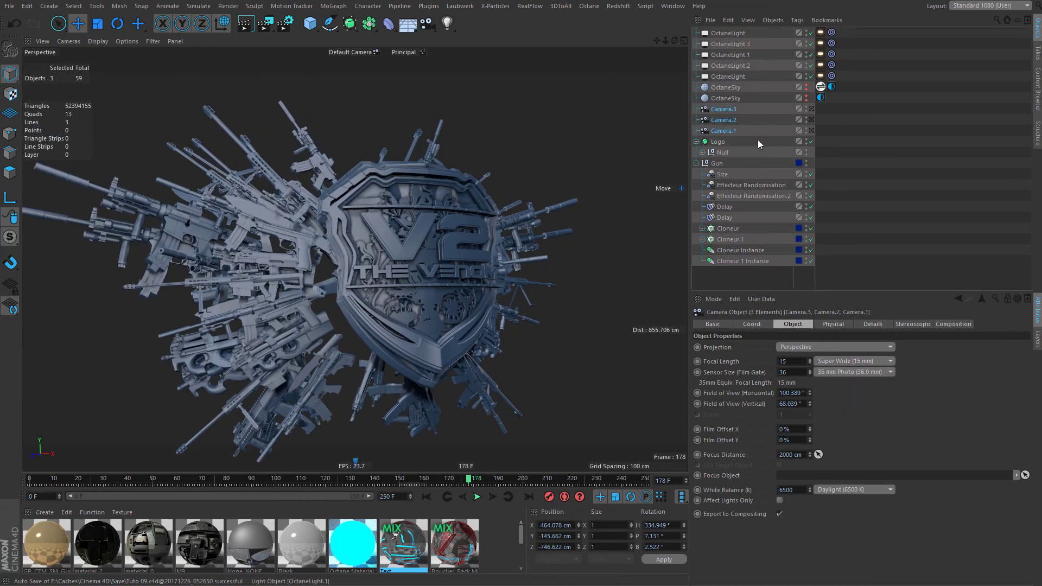
Look through Camera.1 and move it close to the logo, at about X -124, Y -66, Z -173 cm.
click(625, 190)
alt+right_drag(347, 308, 432, 302)
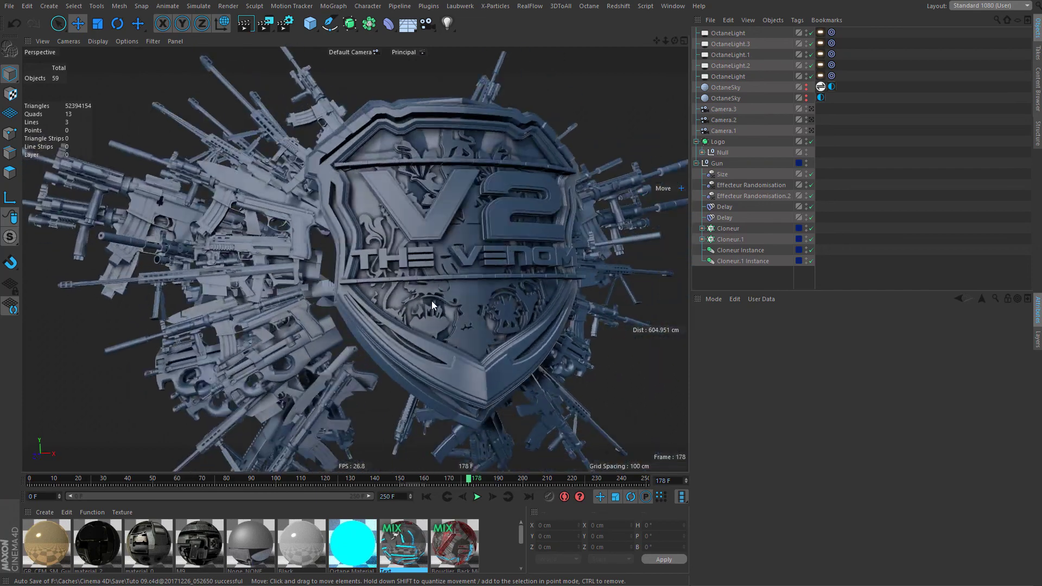
alt+drag(431, 300, 358, 260)
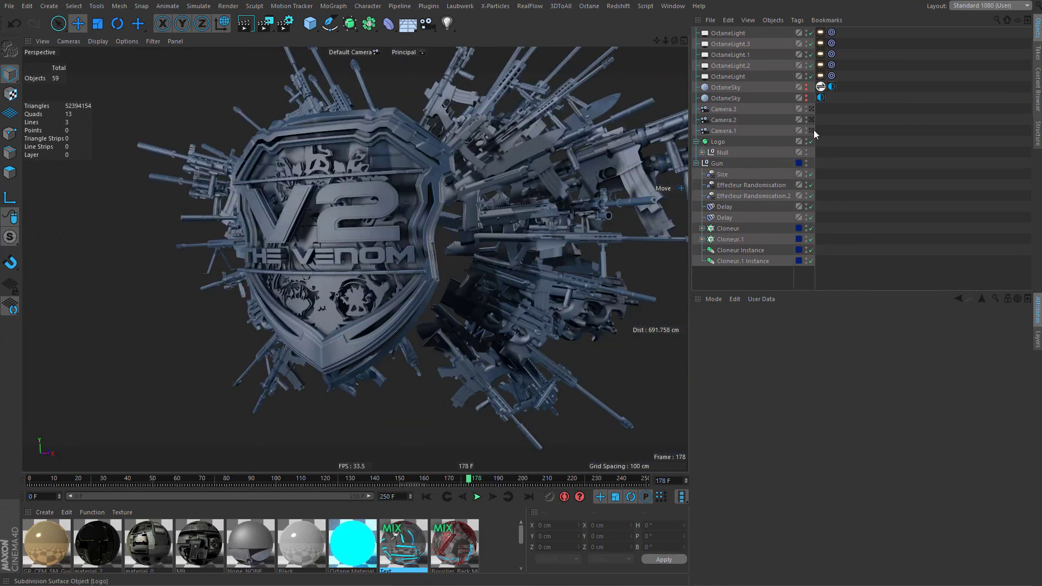
click(812, 131)
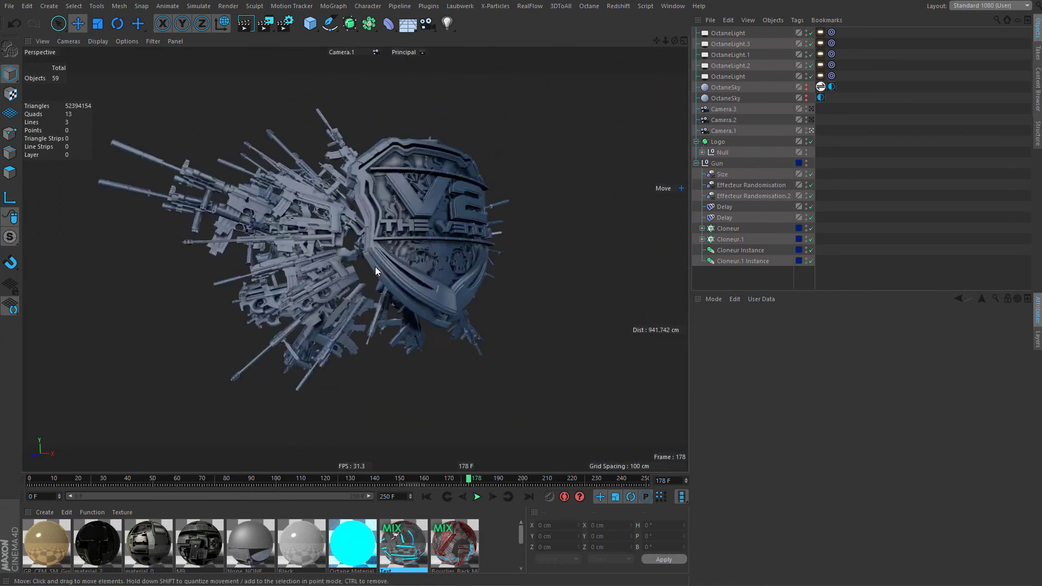
alt+drag(376, 266, 556, 260)
click(727, 131)
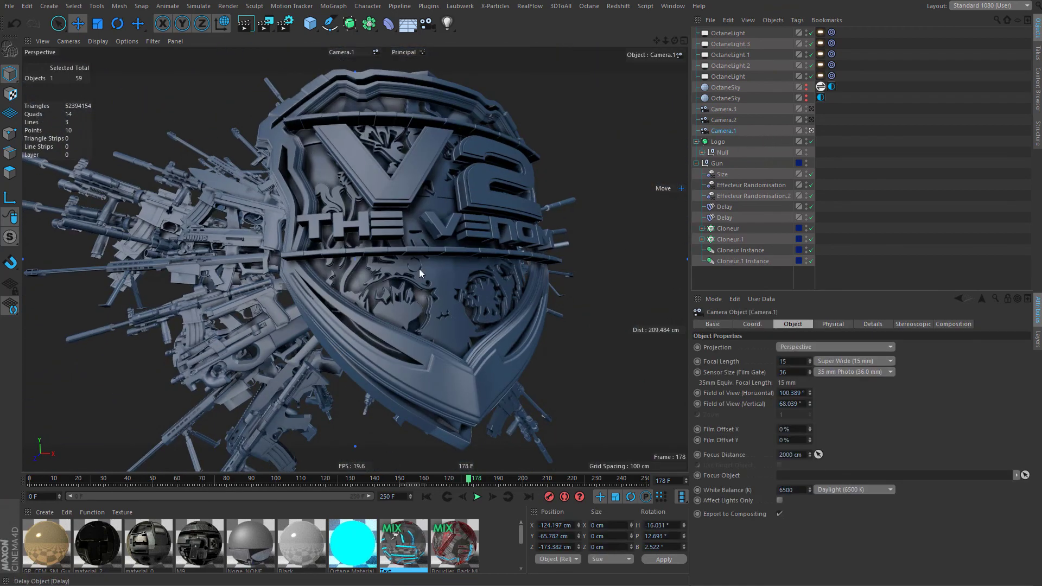
Go to frame 0, expand the Logo's Null, and disable Bouclier_Back's Cloth Surface along with its Plain, Noise and Random effectors.
drag(257, 473, 30, 483)
click(575, 298)
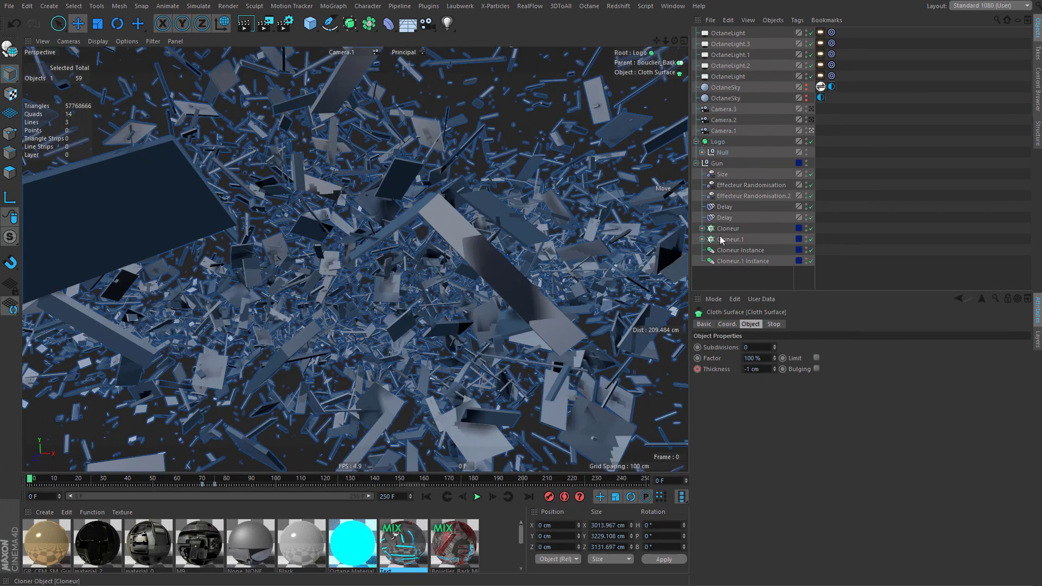
click(703, 152)
click(822, 219)
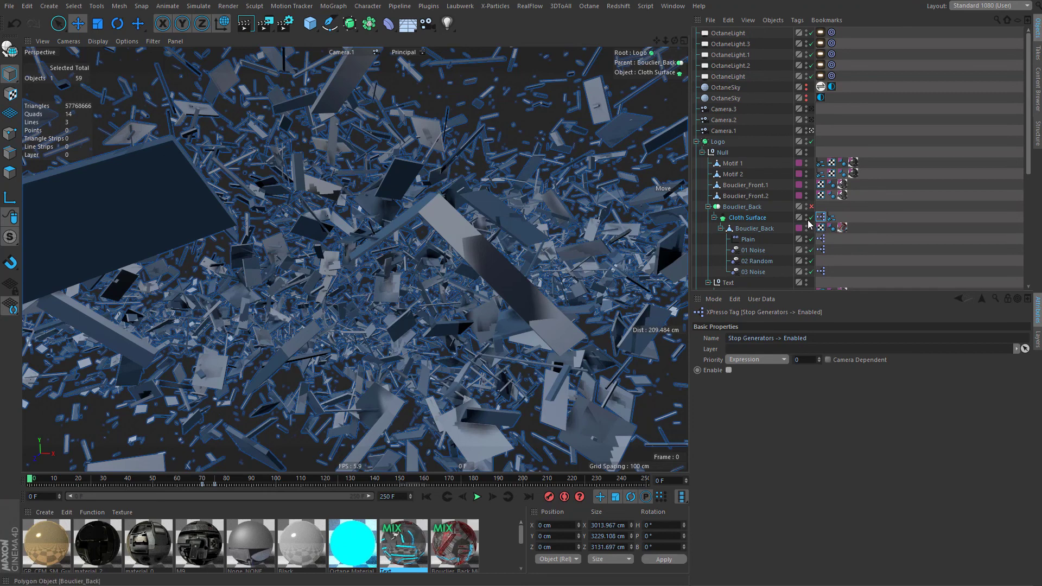
drag(811, 272, 811, 250)
click(849, 263)
Examine the intact shield through Camera.1, and re-enable Bouclier_Back's Cloth Surface and effectors to view the scattered fragments.
alt+drag(431, 228, 535, 291)
alt+right_drag(534, 291, 523, 291)
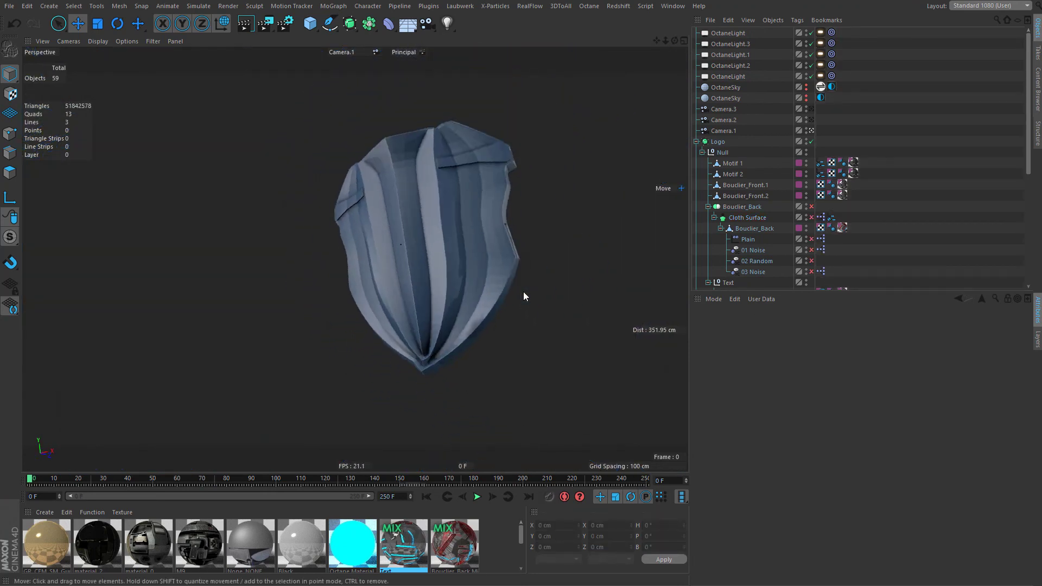
alt+drag(523, 292, 548, 255)
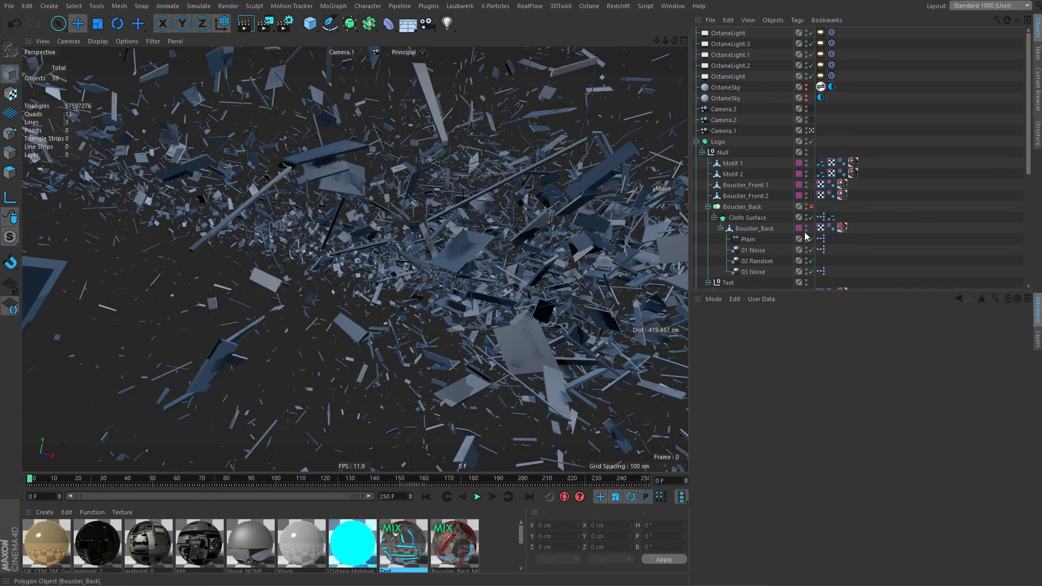
scroll(570, 237, down, 5)
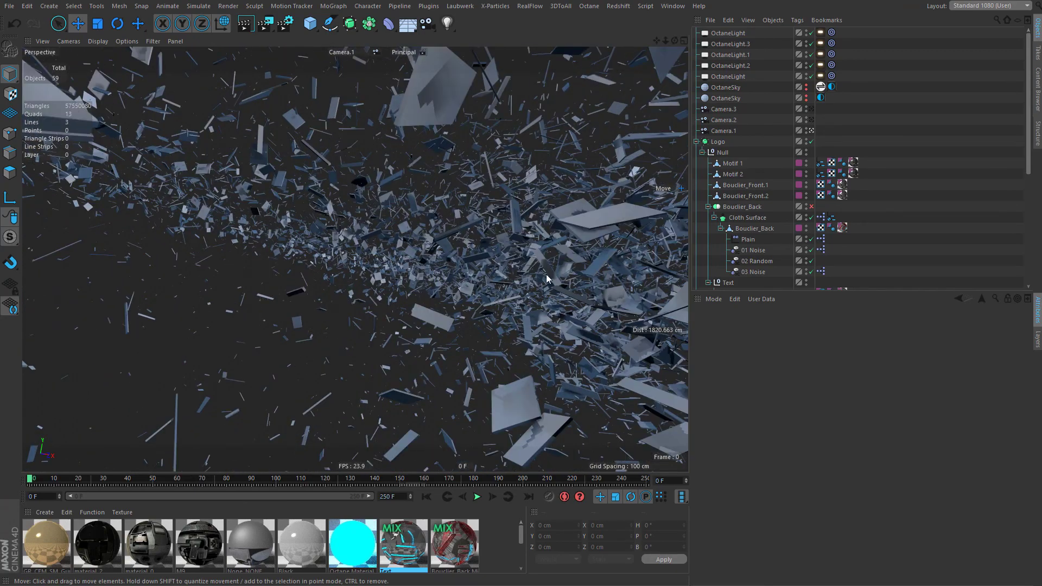
scroll(546, 275, up, 5)
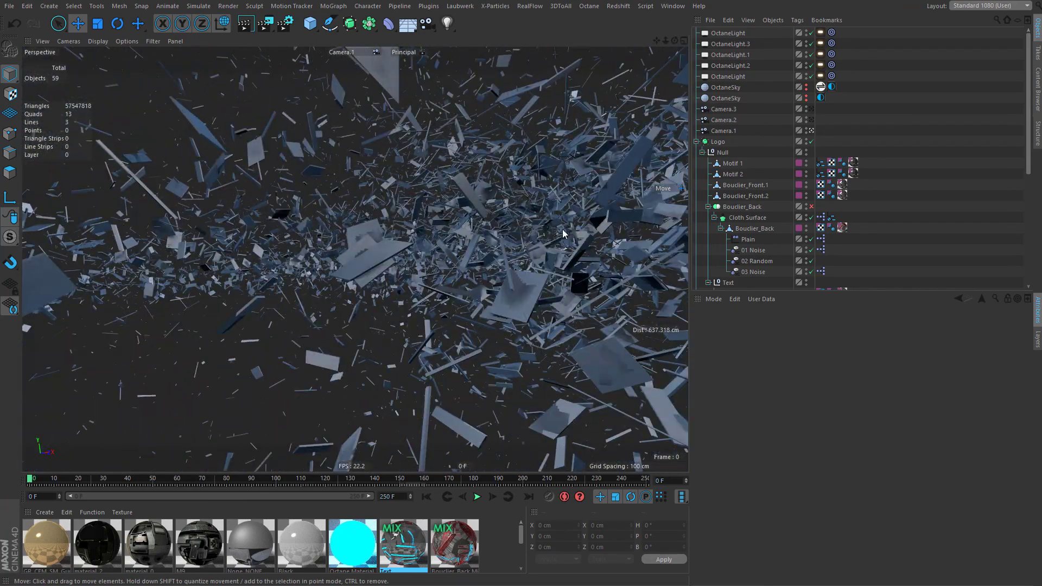
scroll(614, 168, up, 2)
scroll(554, 242, down, 3)
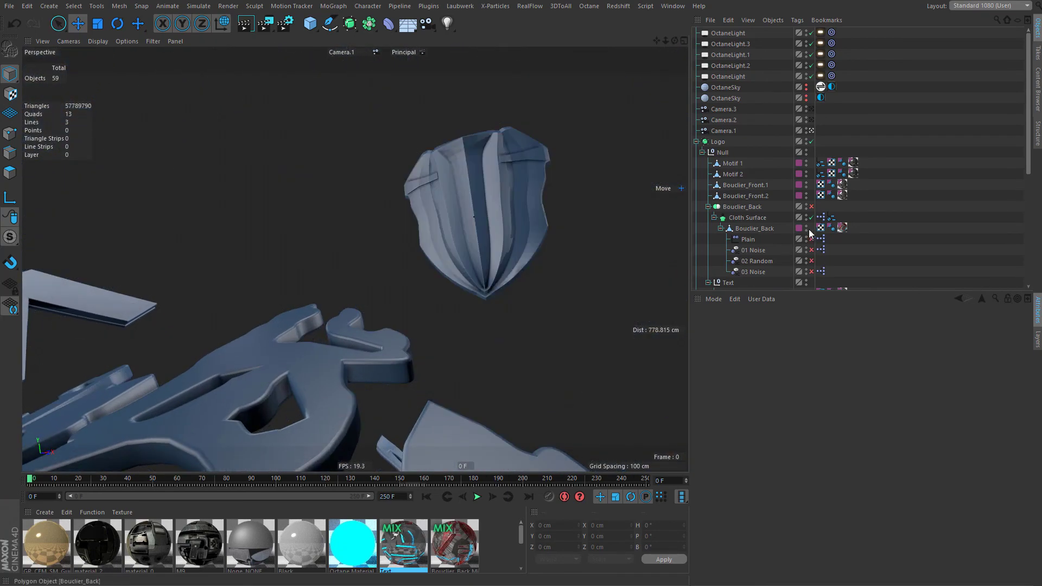
With only Bouclier_Back's Plain, Noise and Random effectors disabled, bring Camera.1 in toward the intact shield.
scroll(543, 262, up, 4)
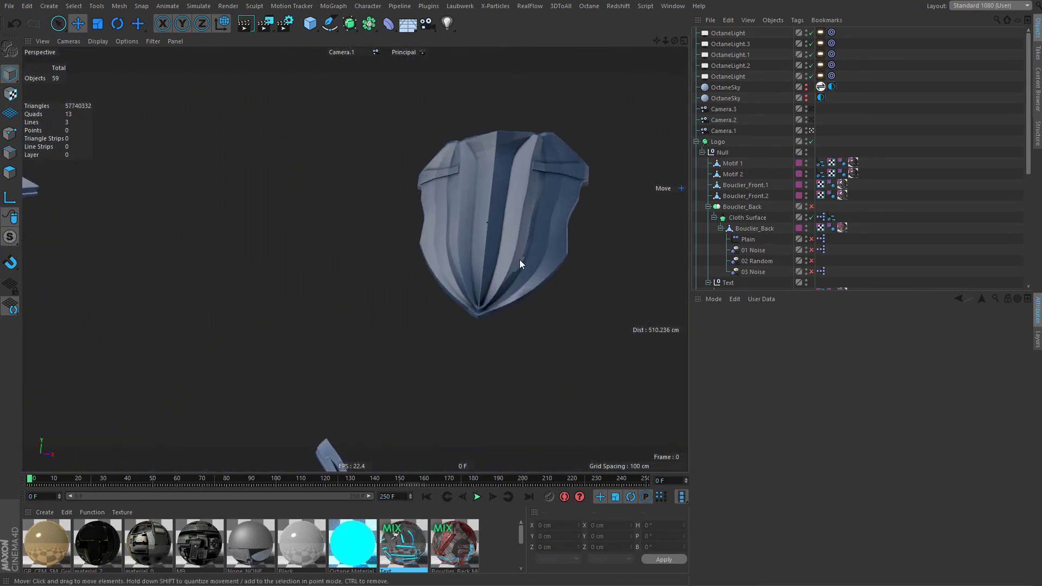
scroll(537, 252, up, 2)
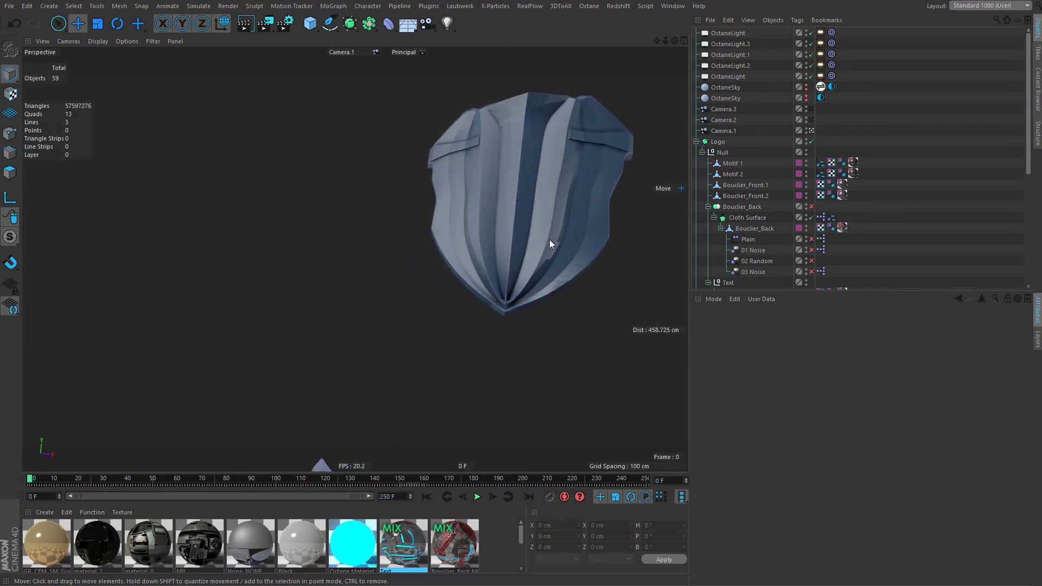
scroll(549, 243, up, 1)
Frame the shield's lower half closely with Camera.1, placing the camera at about X -124, Y -119, Z -260 cm.
click(719, 143)
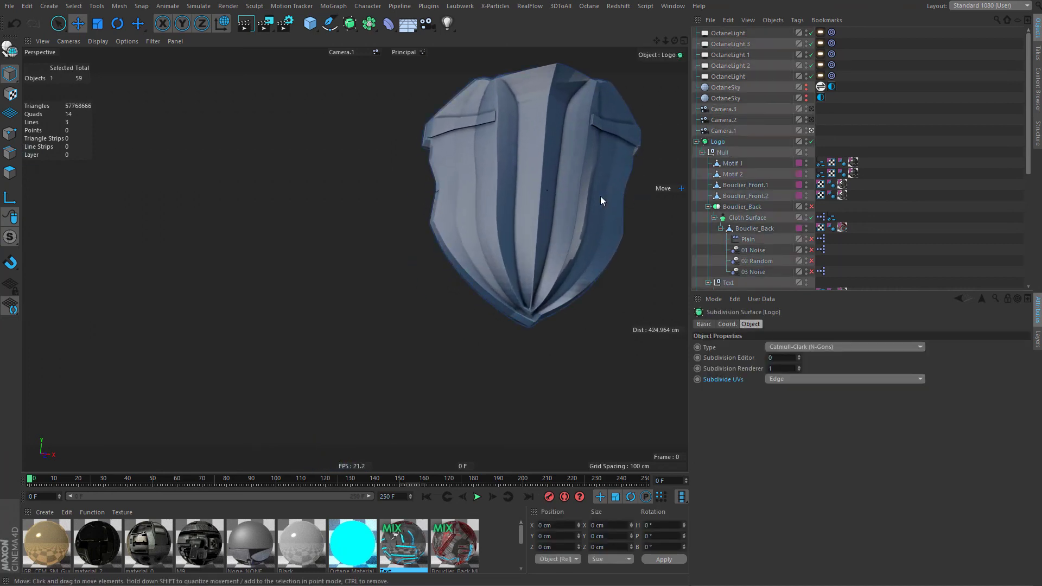
scroll(592, 199, up, 1)
scroll(588, 198, up, 1)
scroll(543, 183, up, 1)
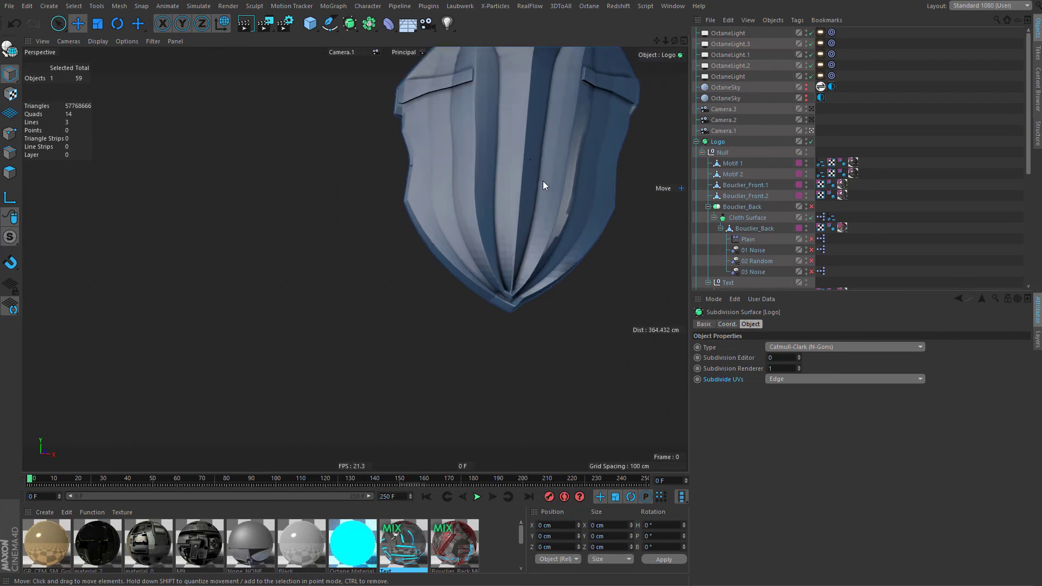
scroll(546, 180, up, 1)
scroll(540, 185, up, 1)
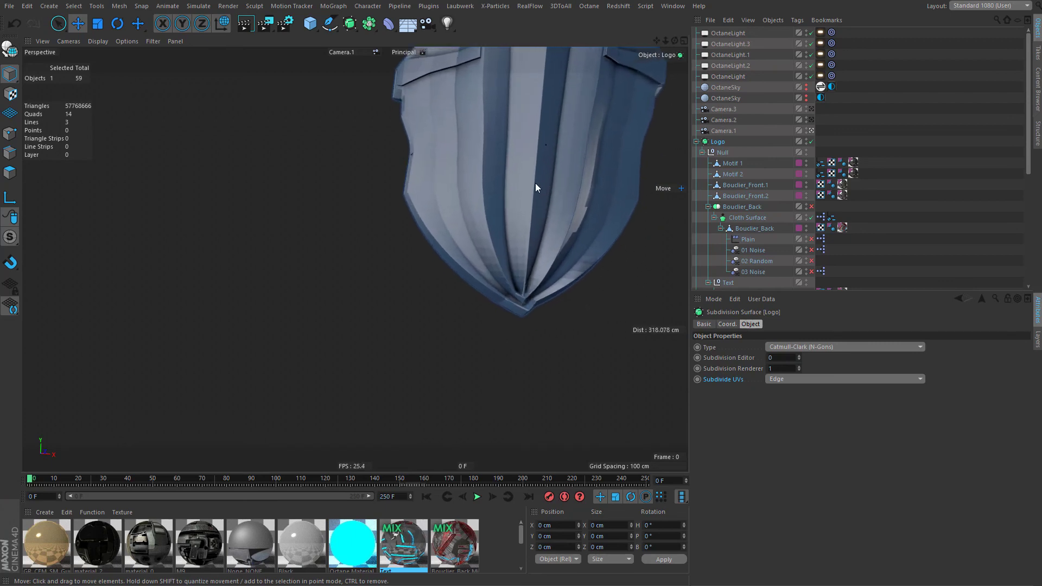
mouse_move(562, 188)
alt+mouse_down()
mouse_move(540, 199)
mouse_move(566, 197)
alt+mouse_up()
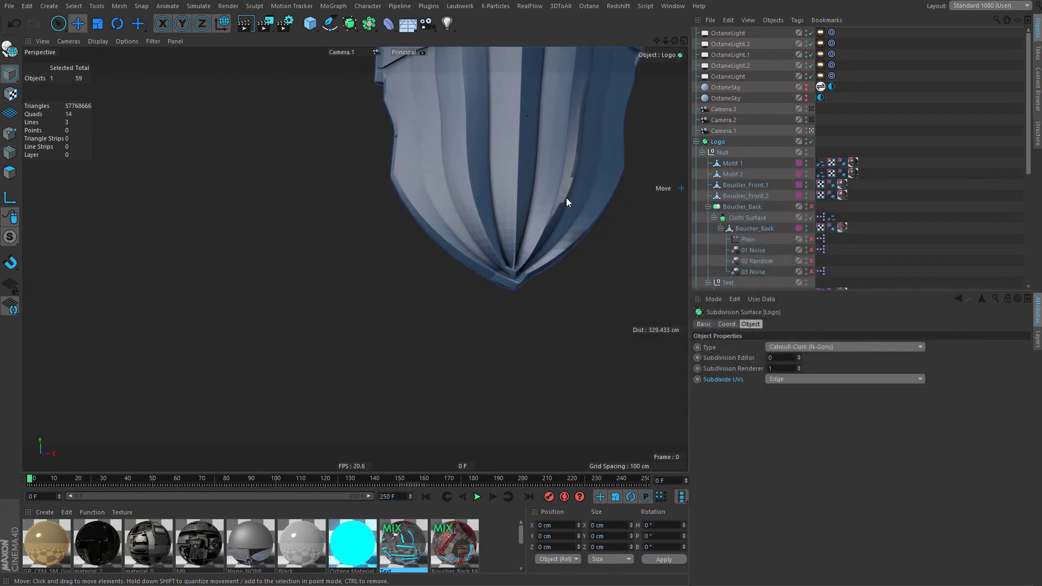
alt+drag(566, 197, 597, 215)
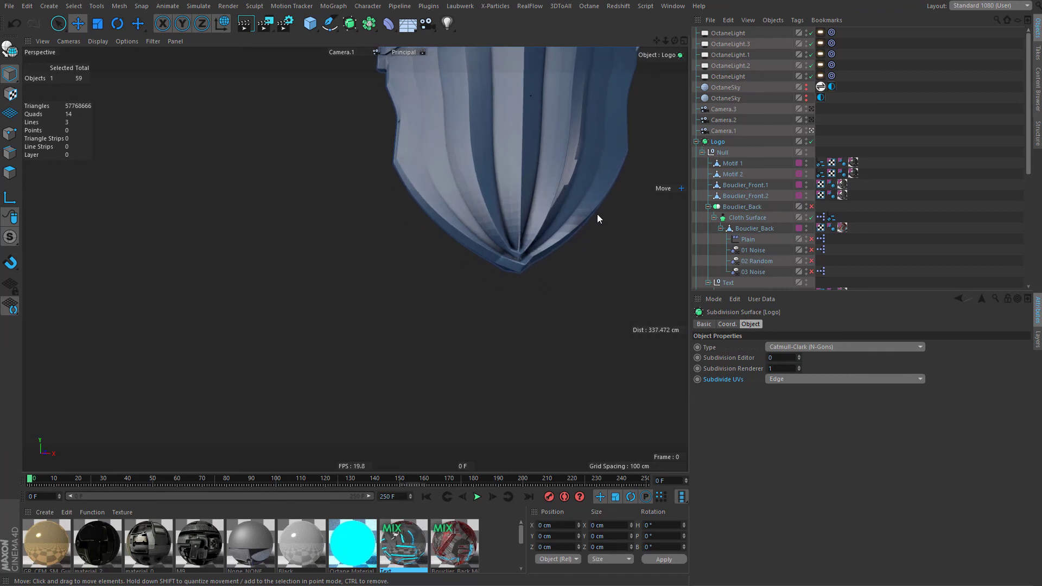
click(725, 131)
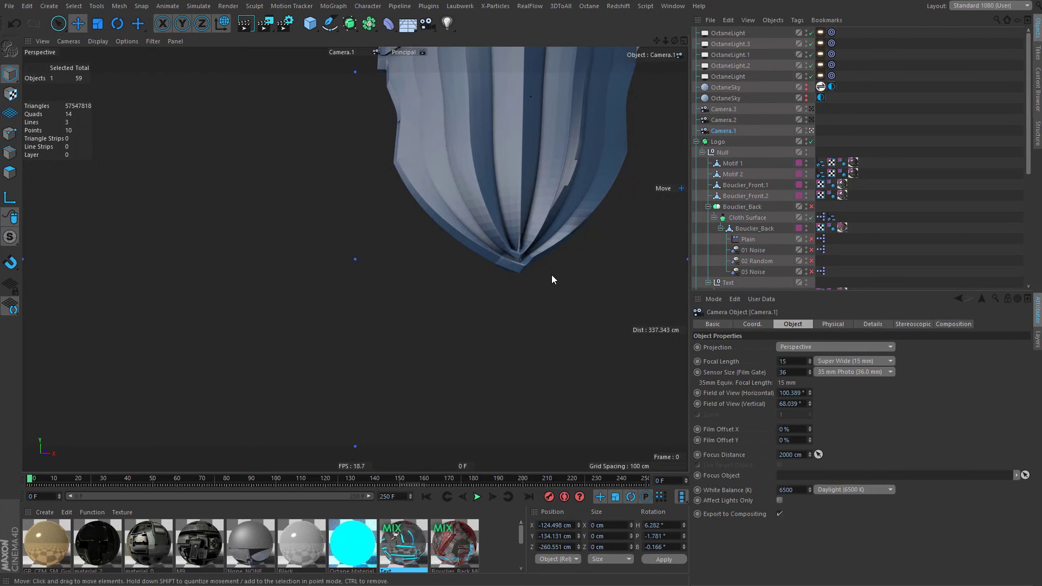
alt+middle_drag(519, 218, 548, 258)
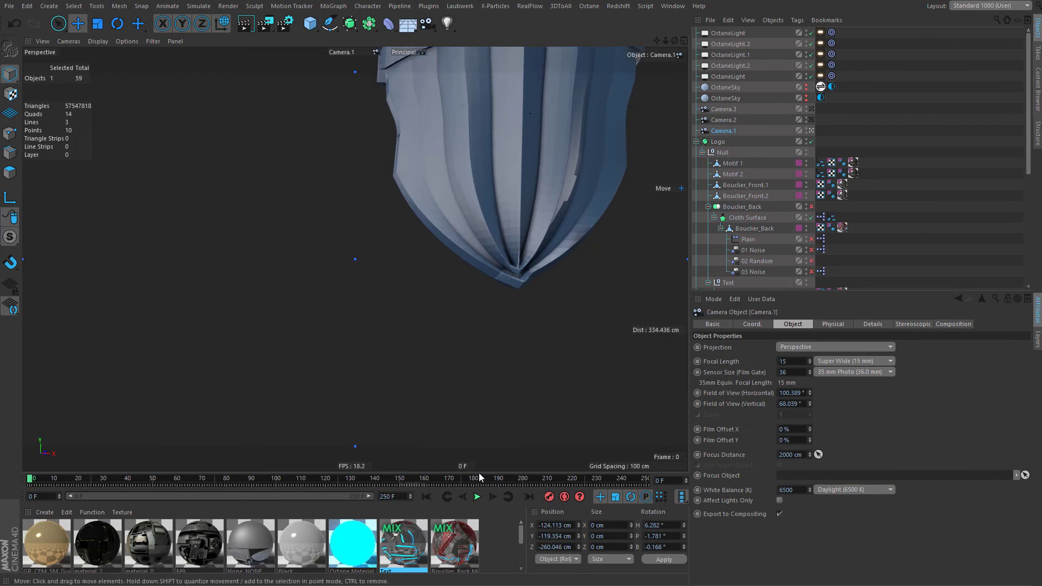
At frame 25, orbit Camera.1 around the Logo to about X 136, Y -9, Z -266 cm and keyframe its position and rotation.
click(722, 143)
alt+drag(513, 155, 512, 156)
click(88, 480)
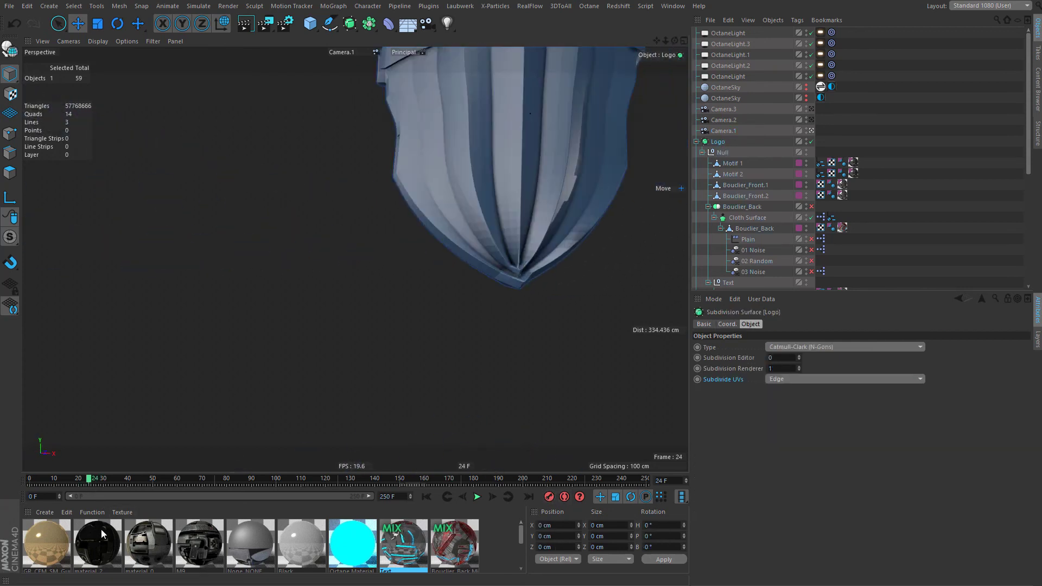
alt+drag(497, 164, 539, 206)
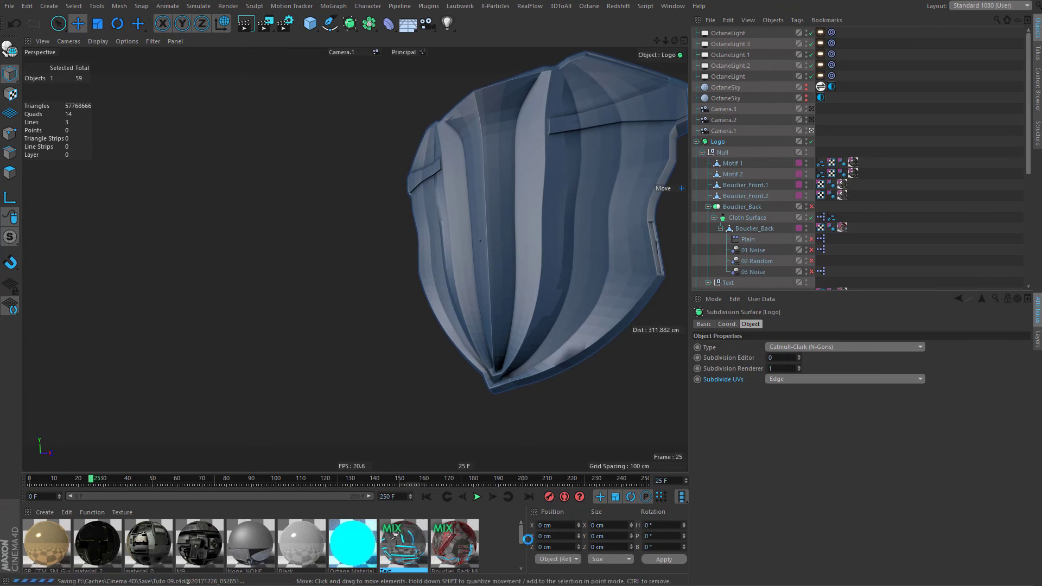
click(723, 131)
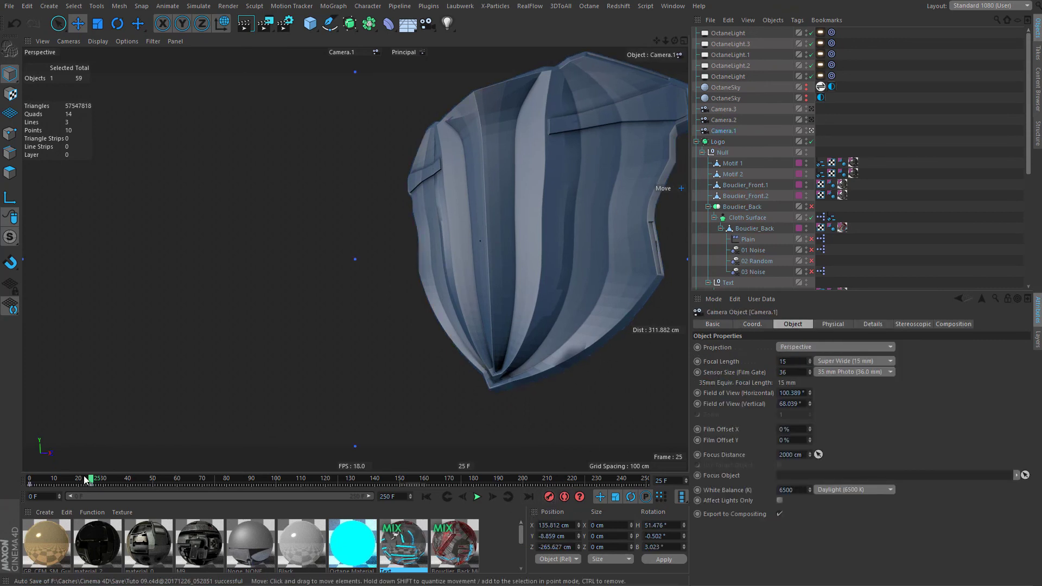
Review the Camera.1 move from the first frame and advance the animation to frame 75.
drag(49, 481, 1, 493)
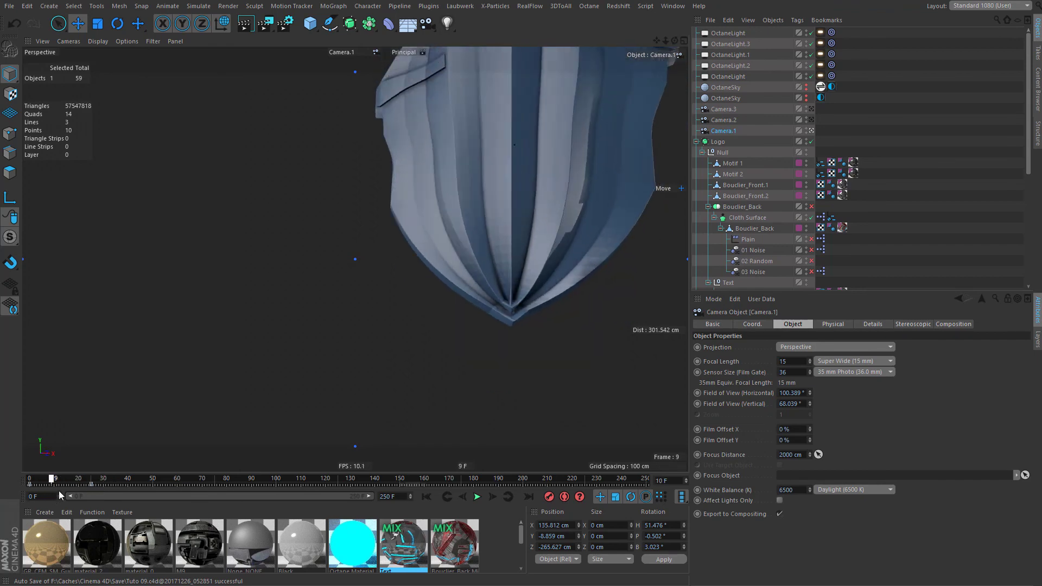
click(478, 498)
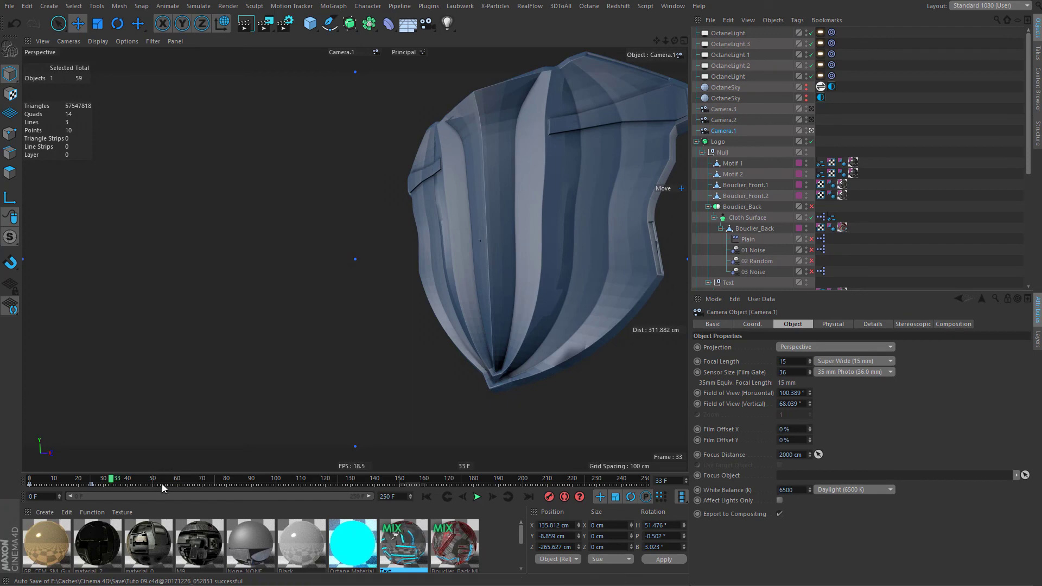
click(202, 483)
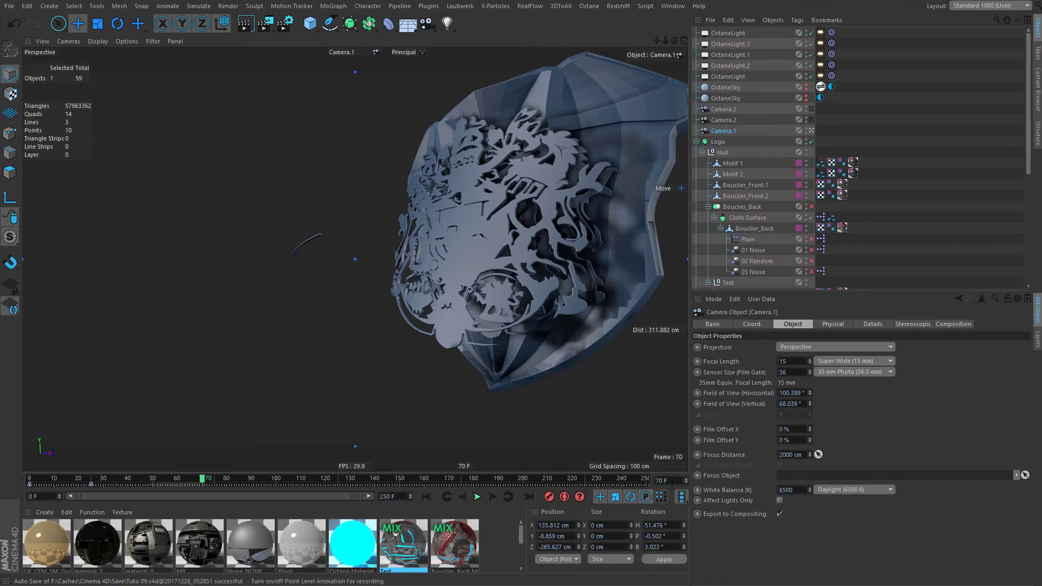
key(F8)
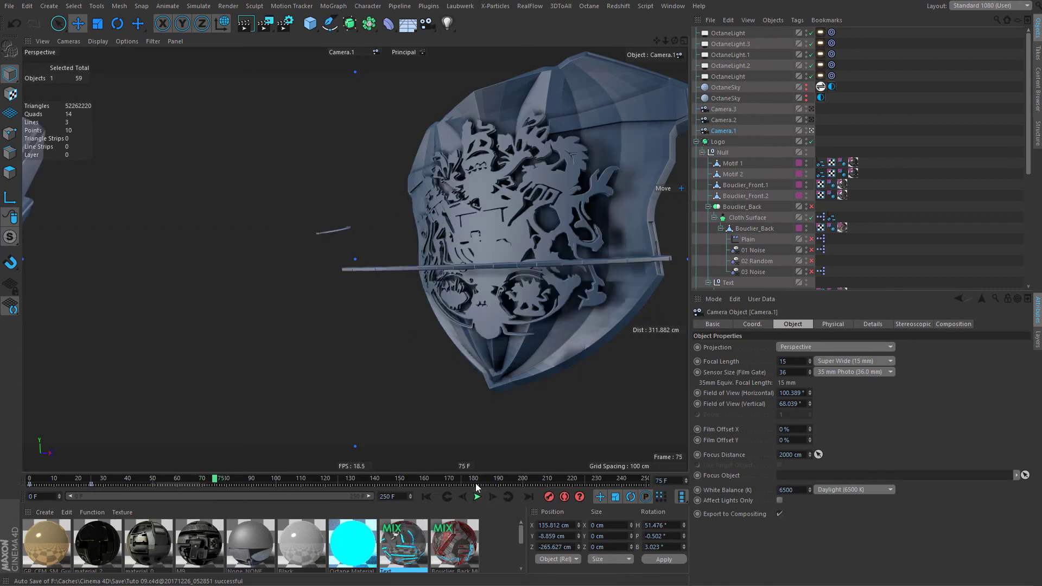
At frame 75, orbit Camera.1 around the Logo and pull it back to about X 201, Y -46, Z -377 cm, and keyframe it.
alt+drag(607, 300, 405, 321)
alt+middle_drag(405, 321, 425, 317)
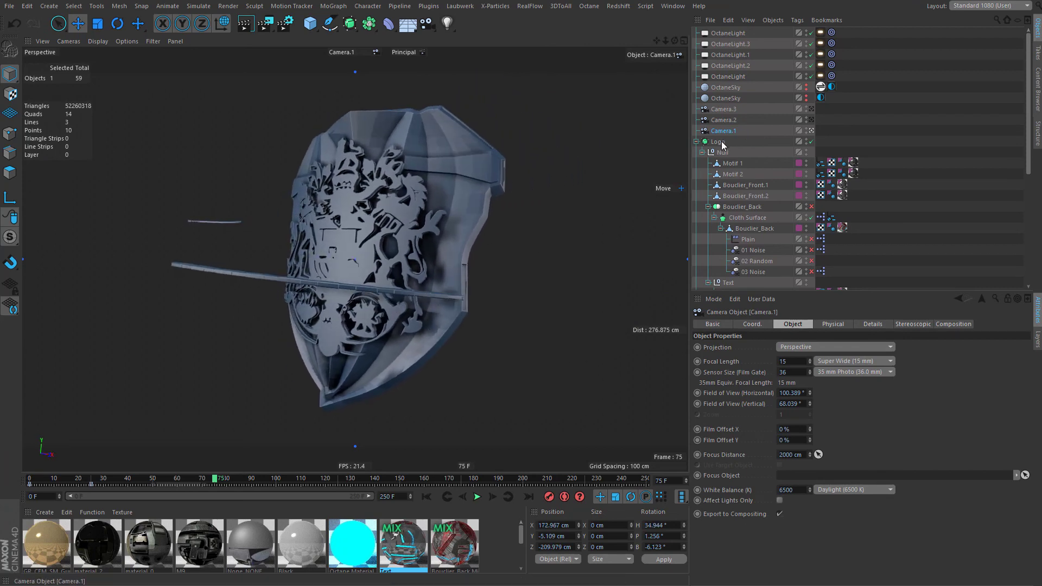
click(718, 142)
alt+drag(293, 307, 363, 325)
click(528, 171)
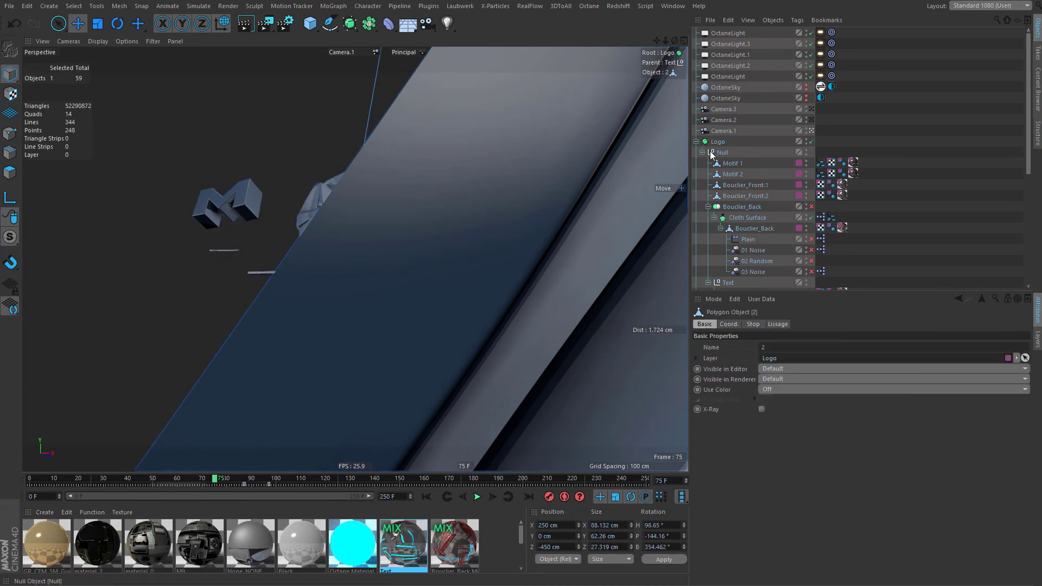
scroll(750, 217, down, 4)
ctrl+click(728, 185)
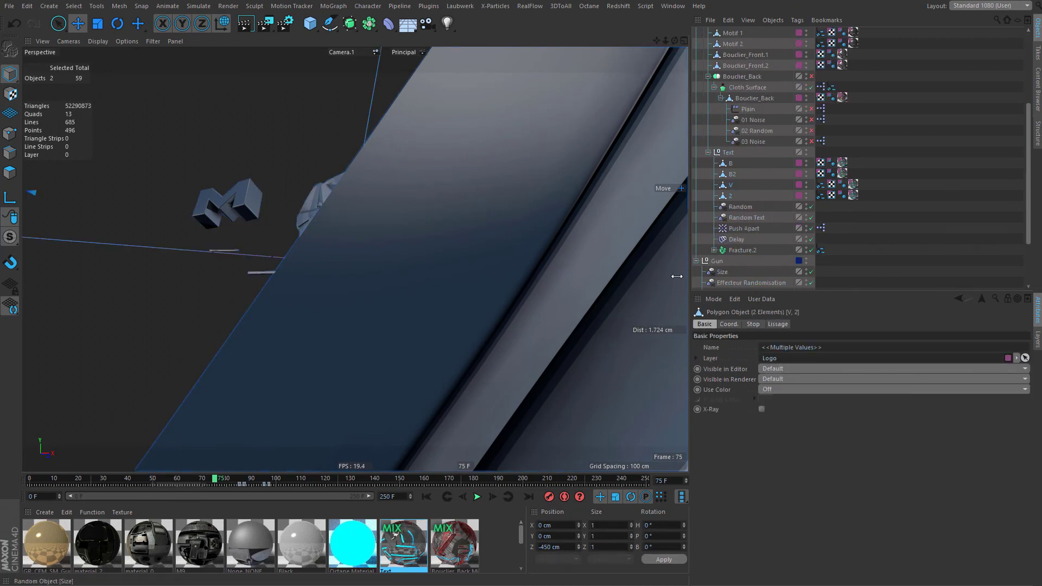
scroll(759, 125, up, 4)
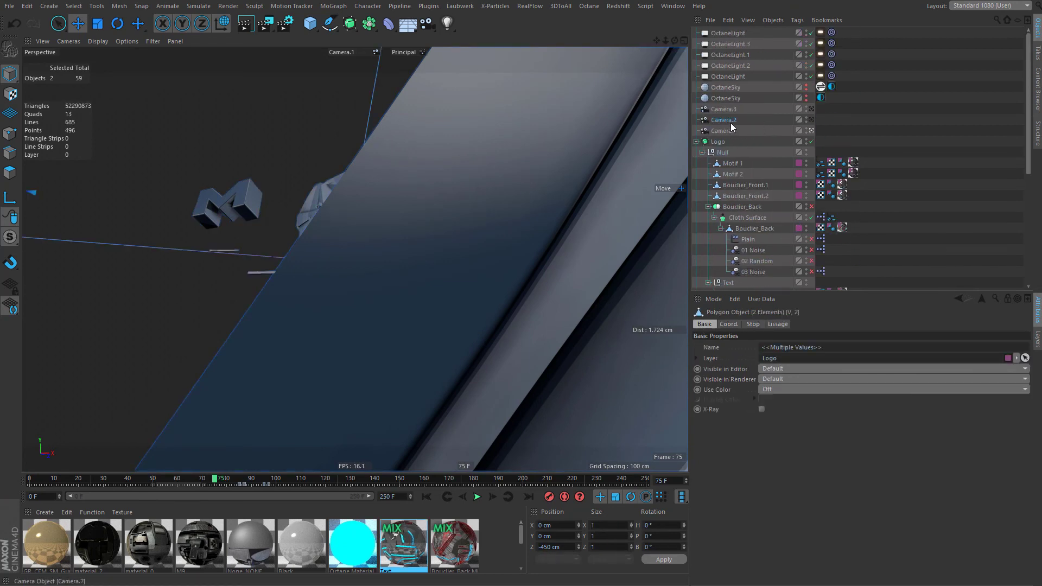
click(725, 131)
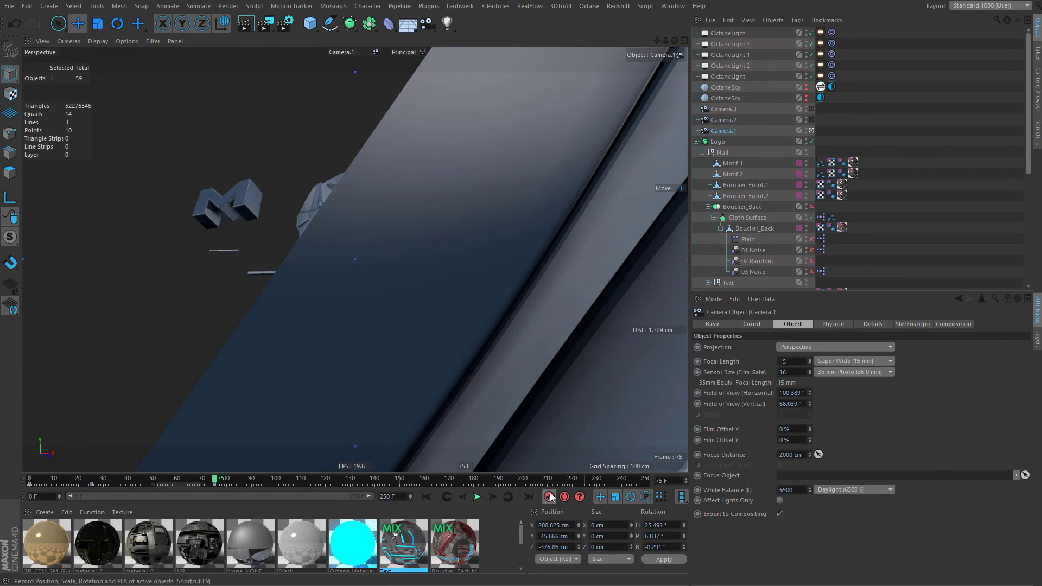
With the V and 2 letter objects selected, keyframe their editor and renderer visibility as Default at frame 85.
scroll(738, 223, down, 2)
drag(740, 264, 725, 249)
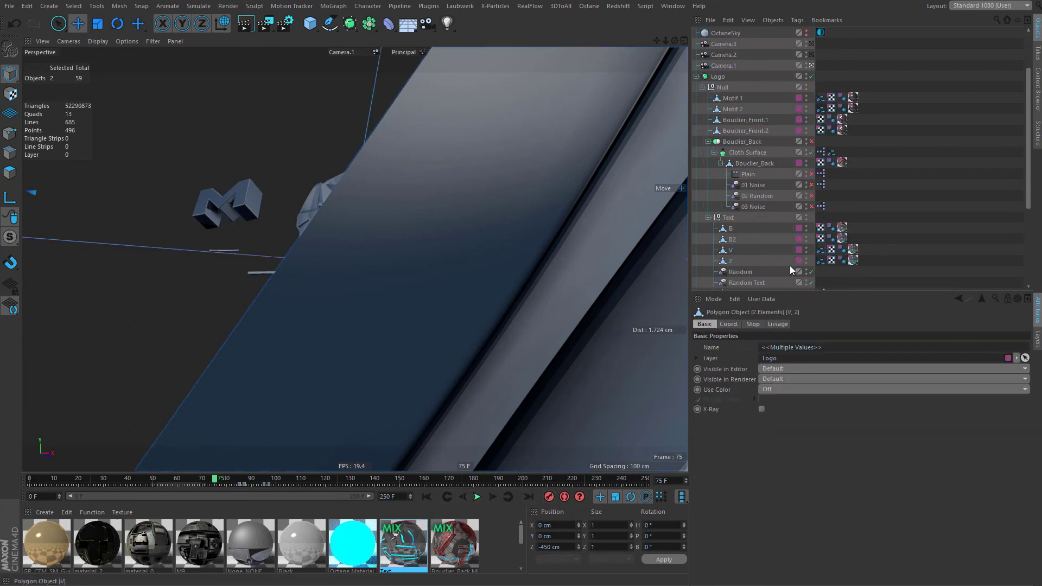
click(508, 497)
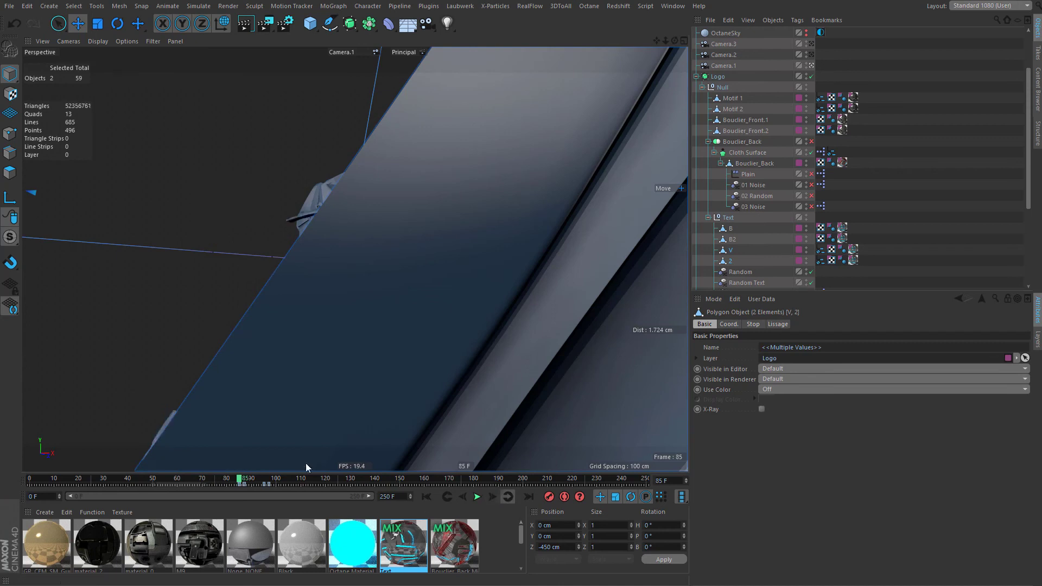
click(698, 369)
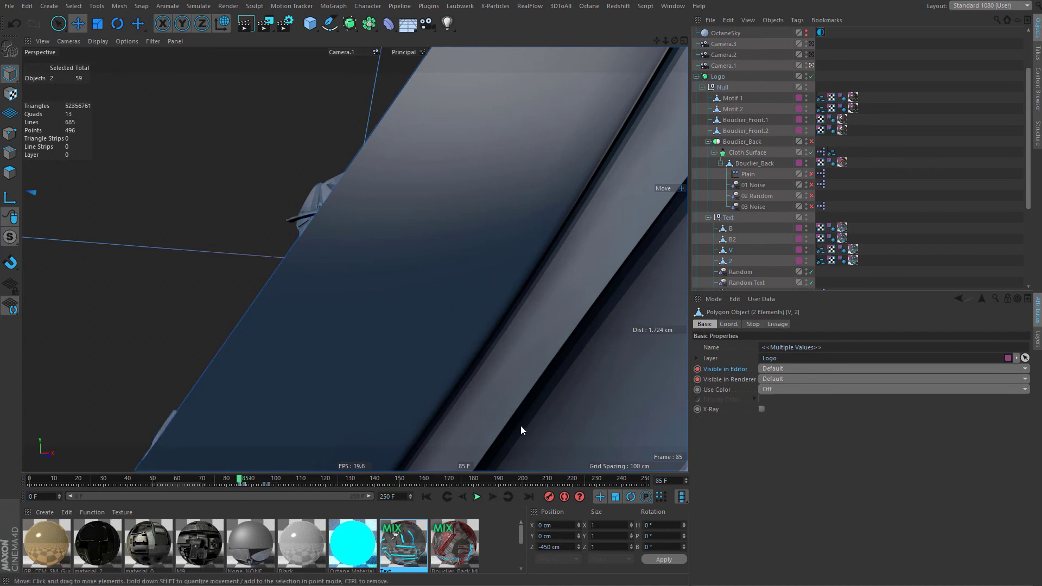
click(245, 484)
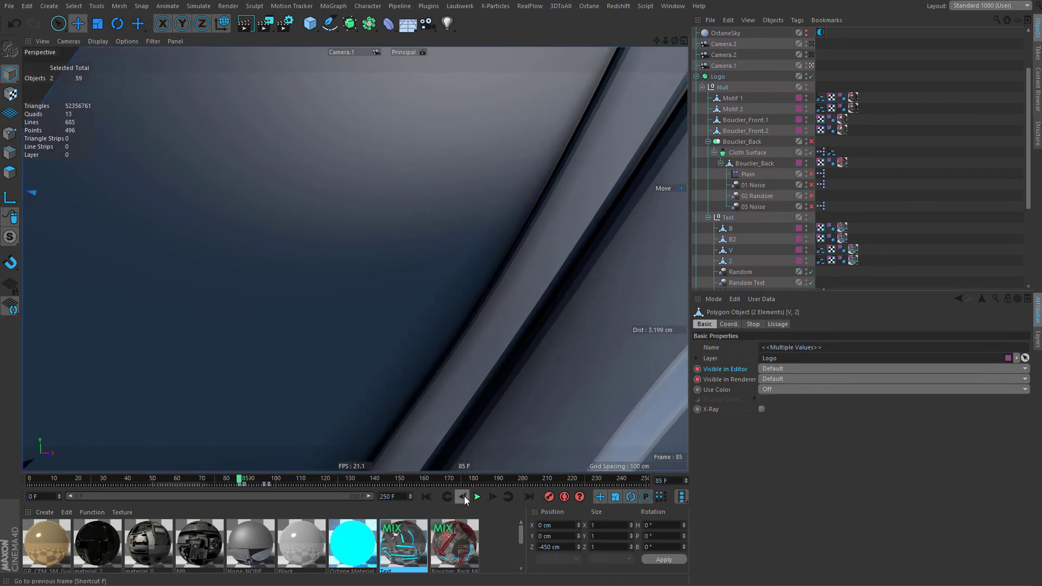
At frame 84, set the V and 2 objects' editor and renderer visibility to Off and keyframe both settings.
click(463, 498)
click(774, 370)
click(781, 404)
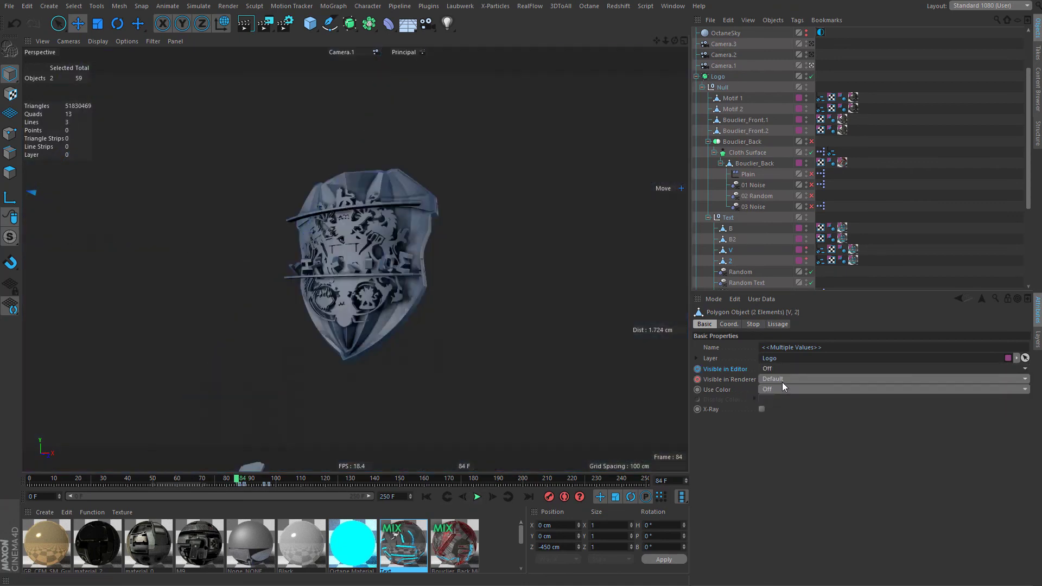
click(782, 380)
click(781, 405)
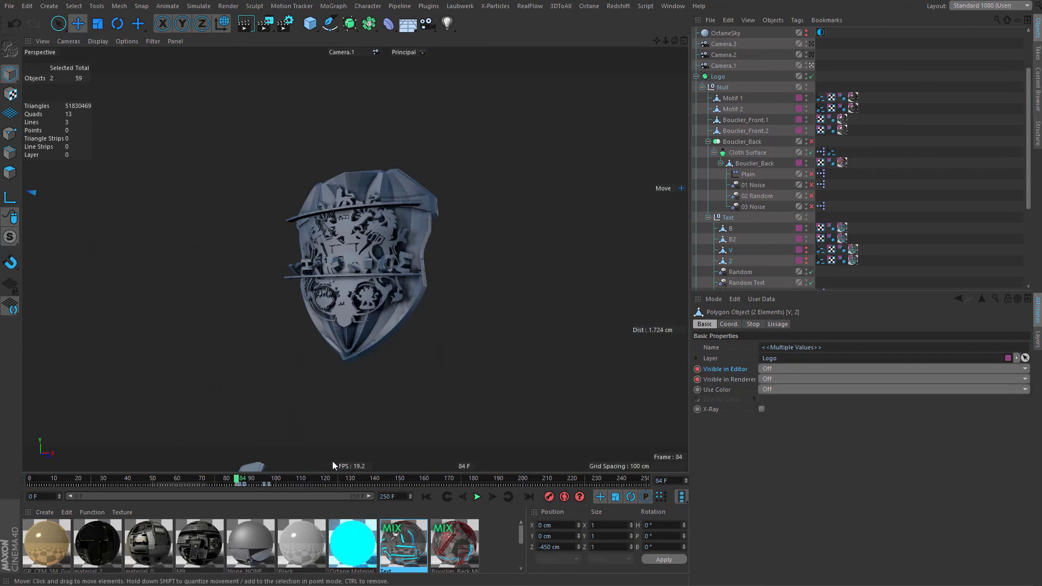
Select Camera.1 and review its animation from the early frames up to frame 75.
click(725, 67)
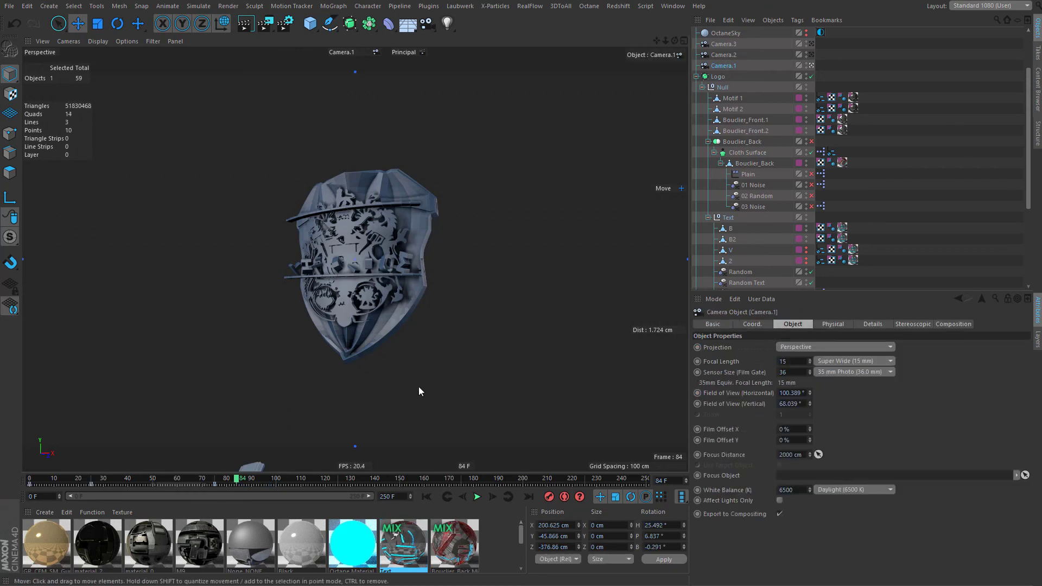
click(426, 496)
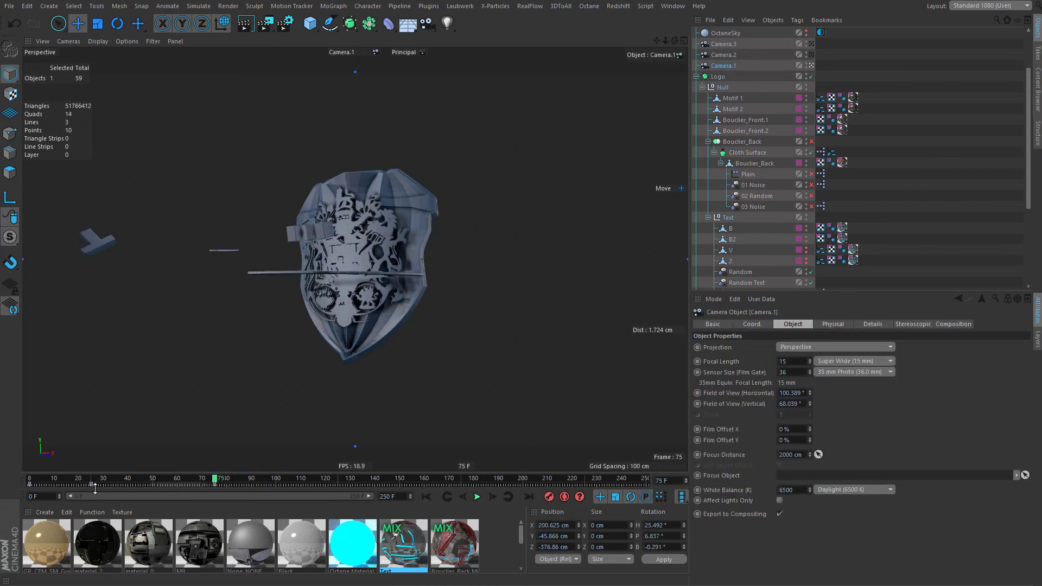
drag(40, 478, 216, 485)
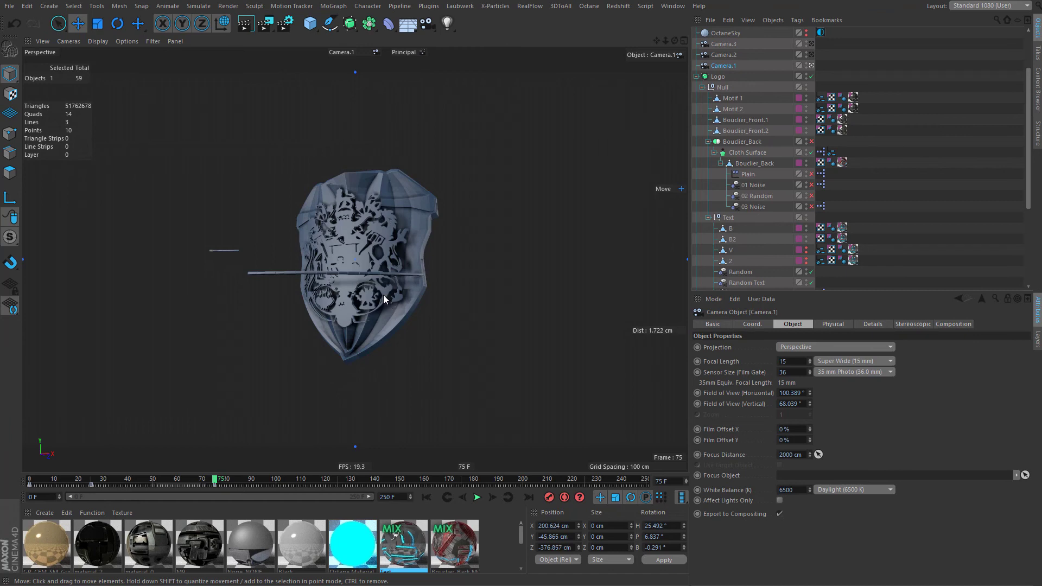
Reframe the shield closer with Camera.1 at frame 75, placing it at about X 145, Y -38, Z -276 cm, and keyframe it.
drag(428, 266, 380, 294)
scroll(379, 293, up, 6)
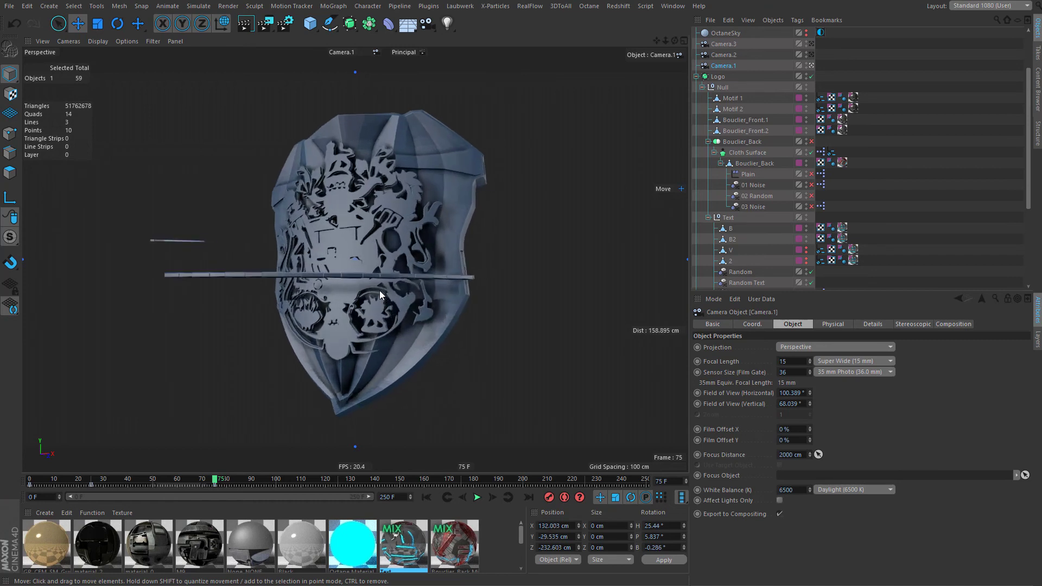
scroll(380, 294, down, 2)
alt+middle_drag(379, 295, 379, 312)
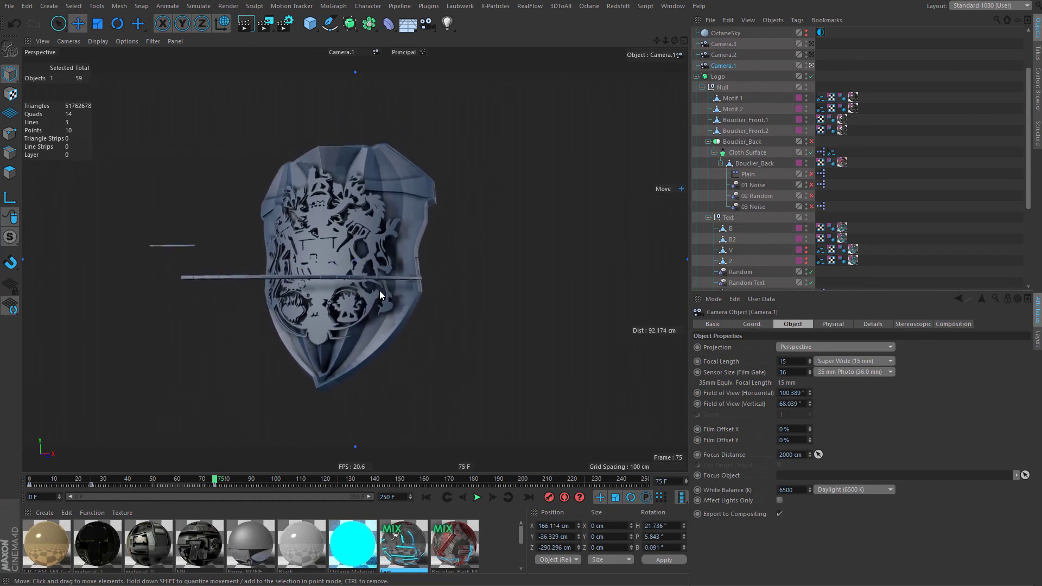
alt+drag(380, 291, 363, 320)
scroll(380, 291, up, 3)
alt+middle_drag(364, 320, 359, 320)
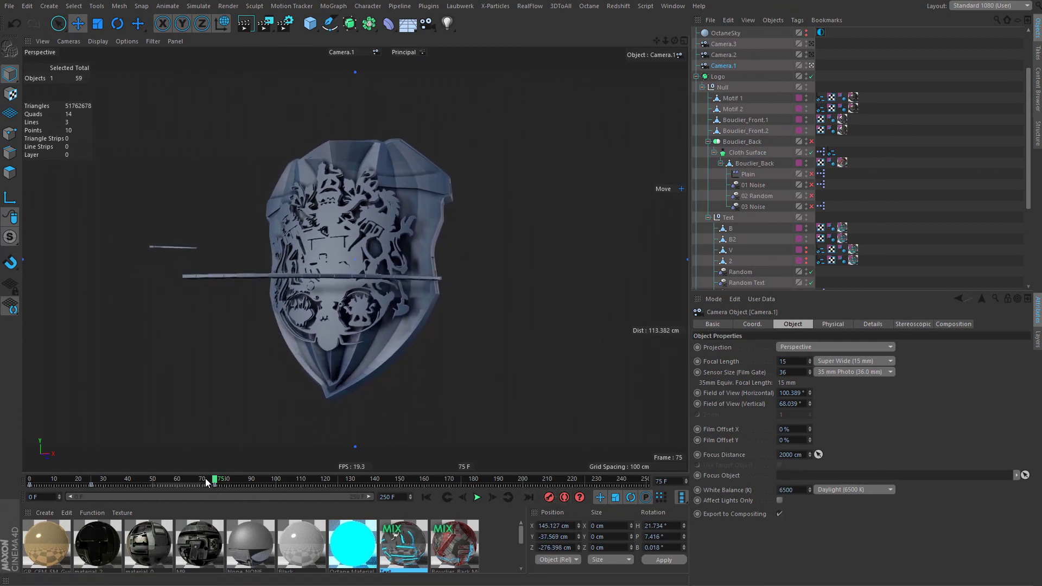
At frame 100, orbit Camera.1 around the Logo to about X -200, Y -95, Z -194 cm and keyframe it.
drag(207, 482, 237, 496)
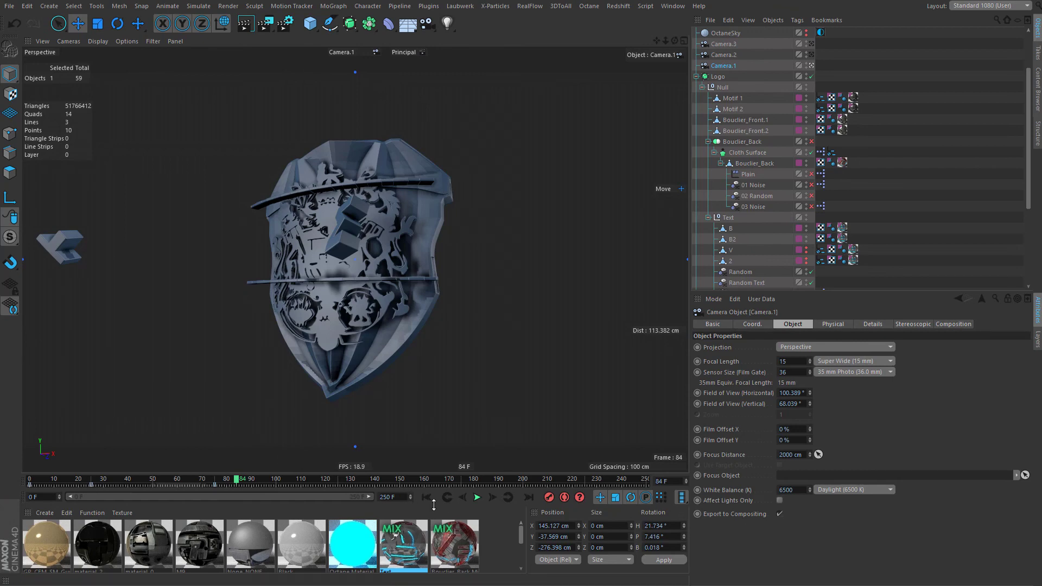
drag(204, 477, 277, 442)
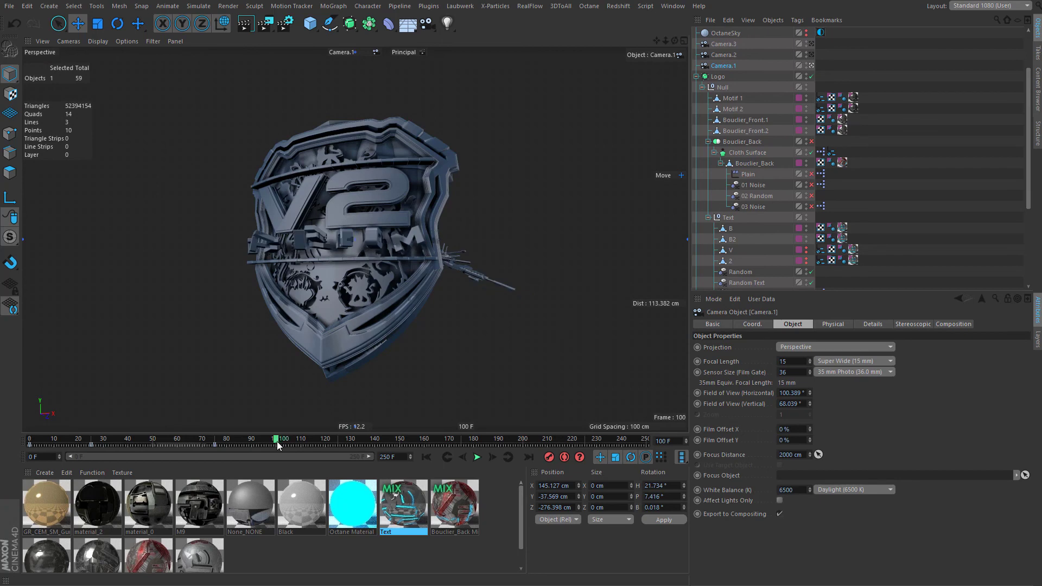
click(718, 77)
mouse_move(353, 266)
alt+mouse_down()
mouse_move(435, 265)
mouse_move(346, 274)
mouse_move(361, 261)
mouse_move(318, 252)
mouse_move(341, 248)
mouse_move(335, 273)
mouse_move(344, 268)
alt+mouse_up()
alt+drag(344, 268, 338, 269)
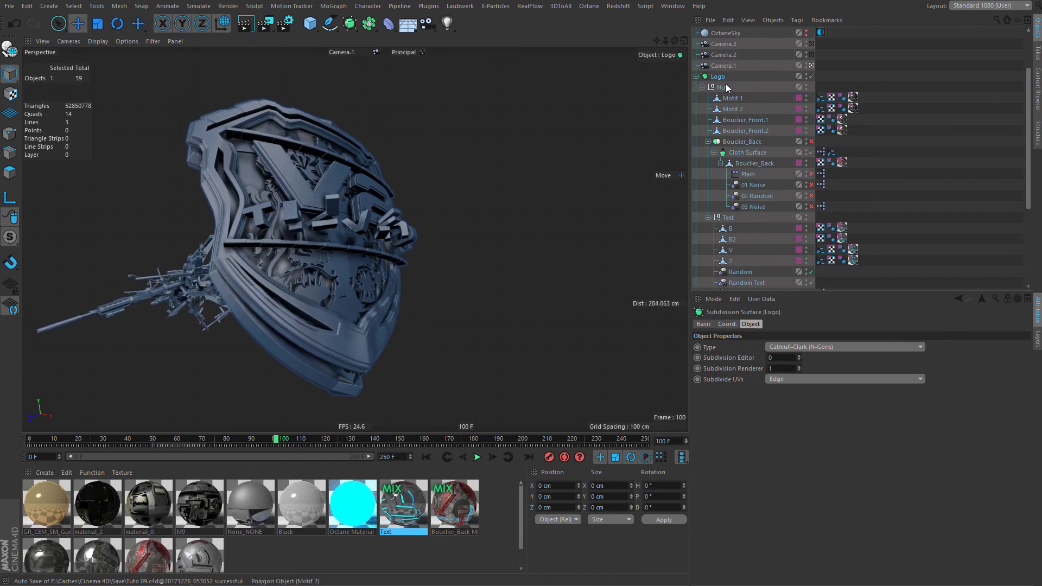
click(724, 66)
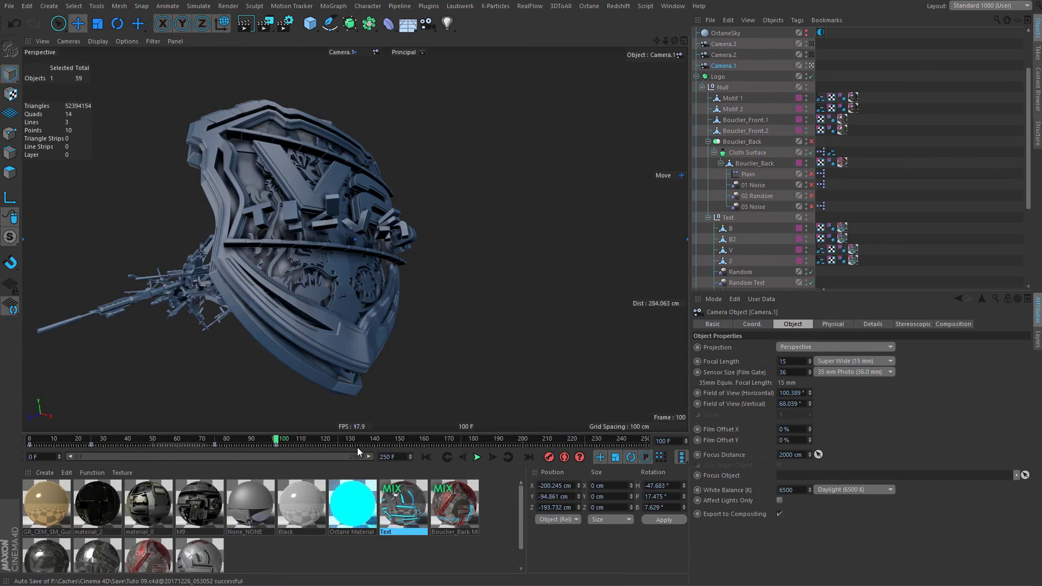
Check the Camera.1 view at frame 140, then return to frame 100 and set the camera's pitch to 22.475°.
click(376, 439)
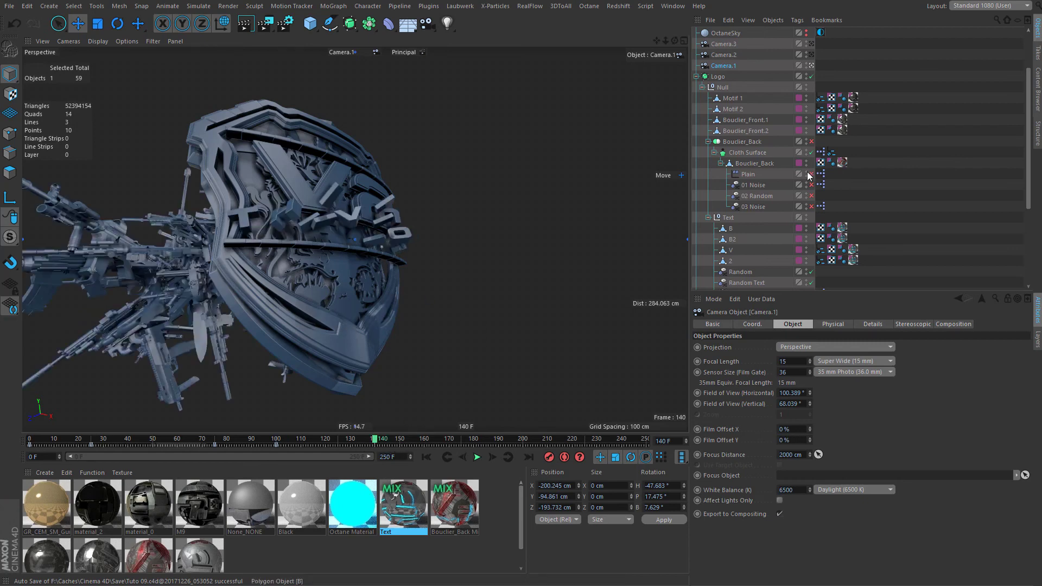
click(752, 325)
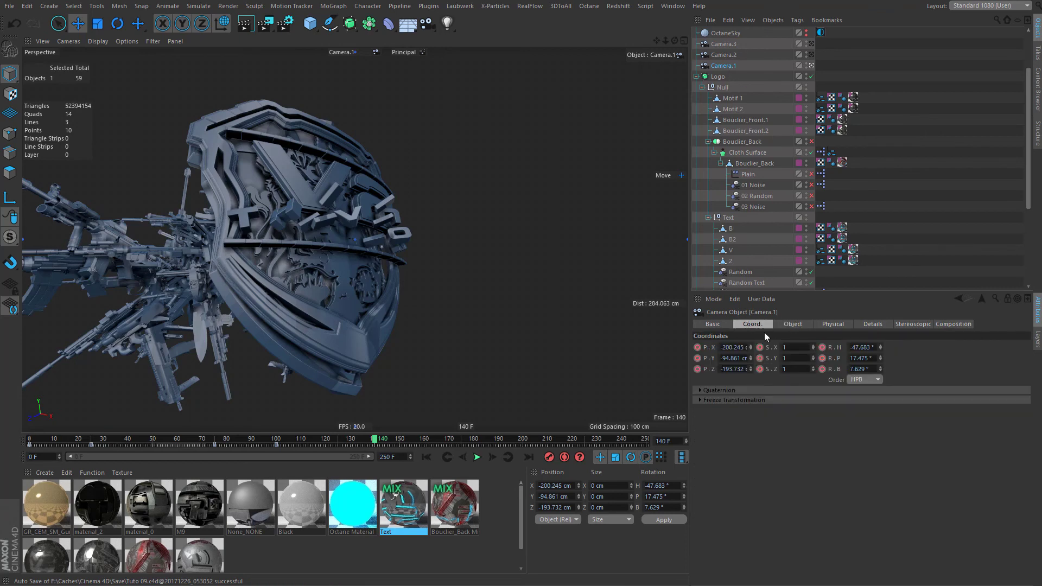
click(448, 457)
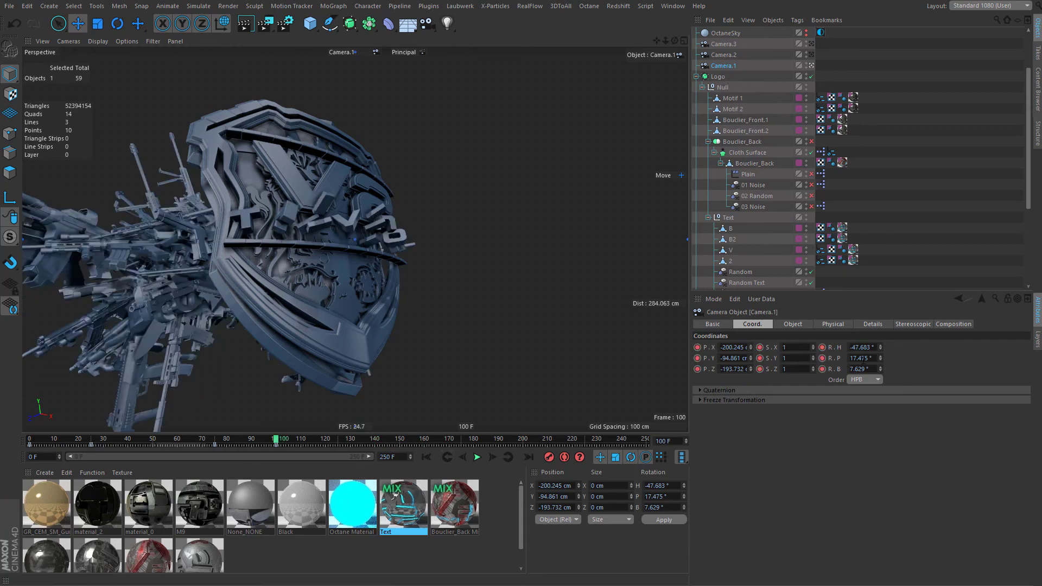
drag(881, 357, 881, 342)
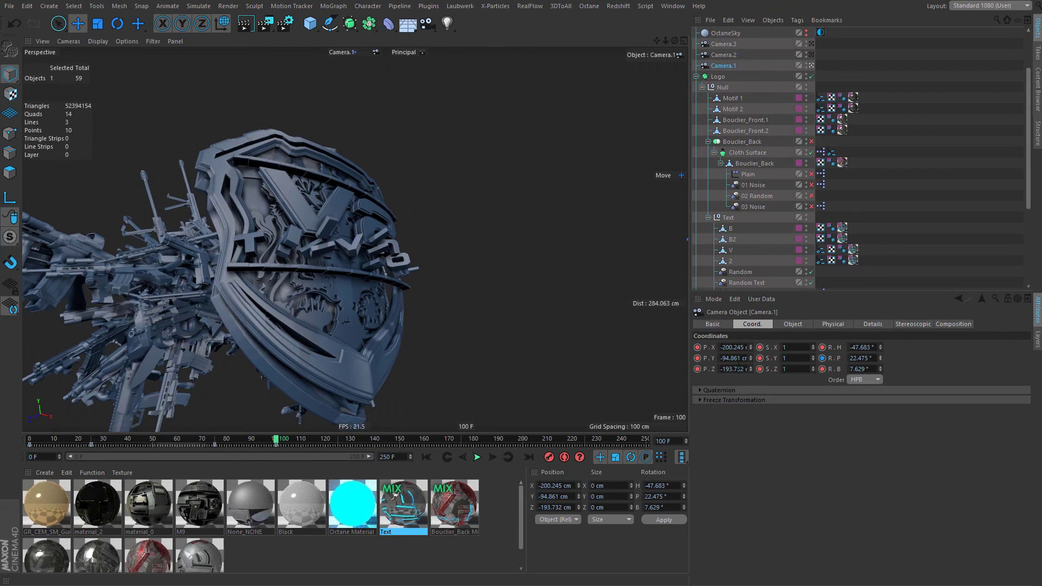
Lower Camera.1 to about X -205, Y -128, Z -186 cm, keyframe it at frame 100, and preview up to frame 140.
drag(752, 361, 687, 372)
alt+middle_drag(315, 297, 325, 291)
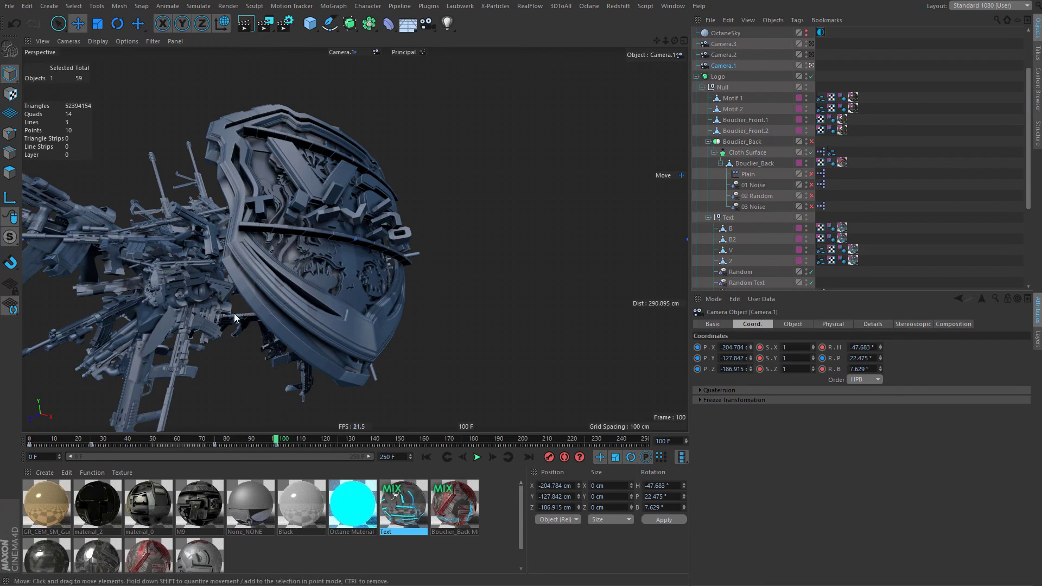
alt+middle_drag(288, 302, 335, 283)
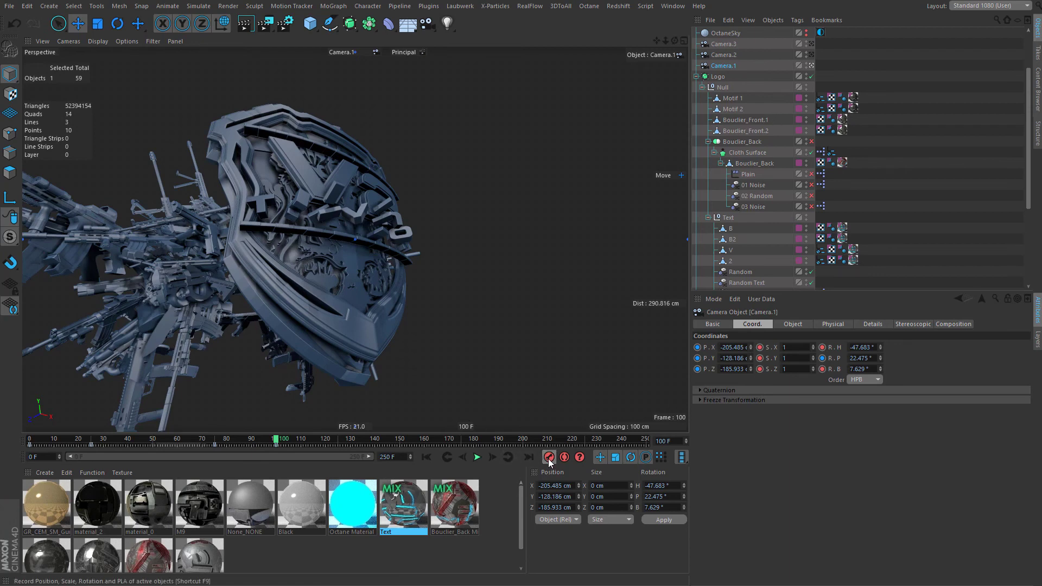
click(549, 458)
drag(272, 438, 375, 441)
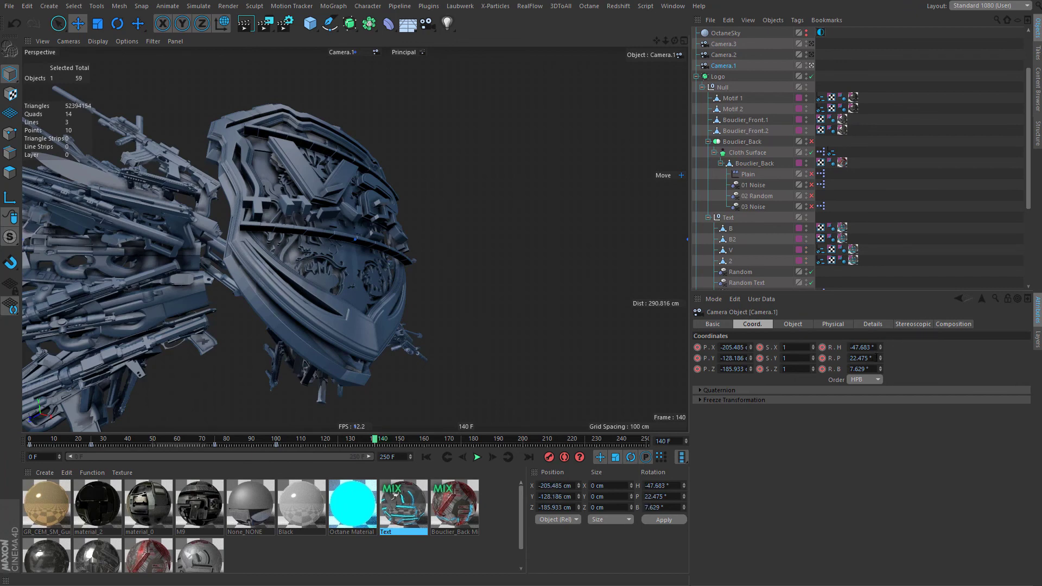
At frame 140, set Camera.1's pitch to 10°, zero its heading, bank and X position, and raise it to about Y -45 cm.
click(875, 359)
text(10)
key(Return)
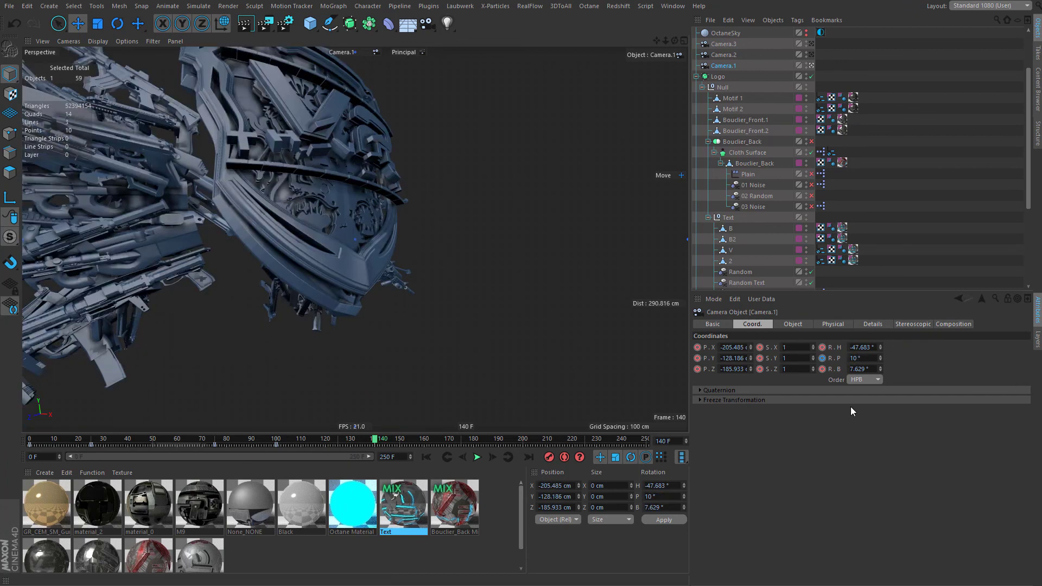
right_click(881, 369)
right_click(881, 347)
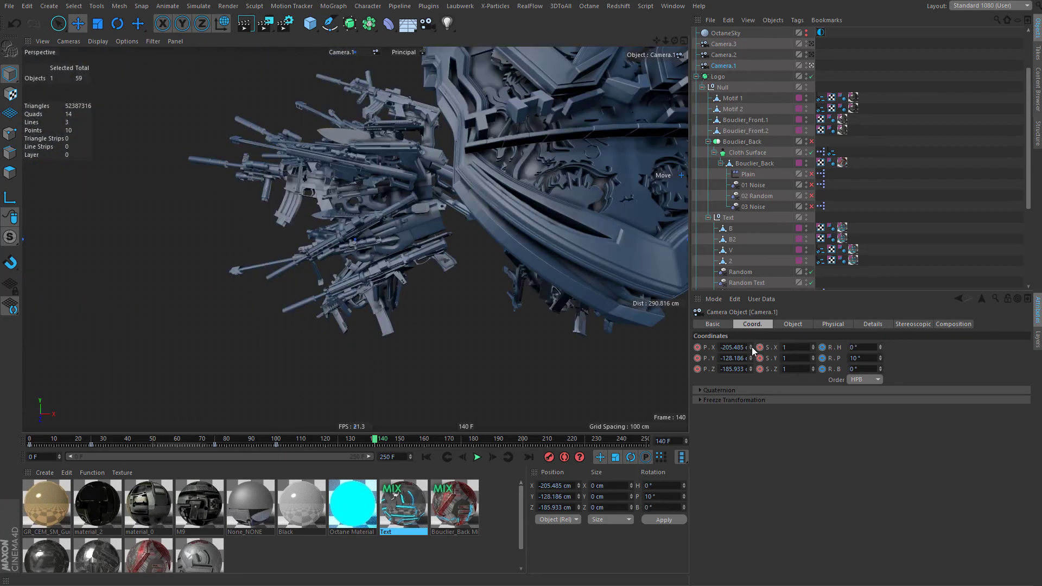
right_click(751, 347)
click(752, 360)
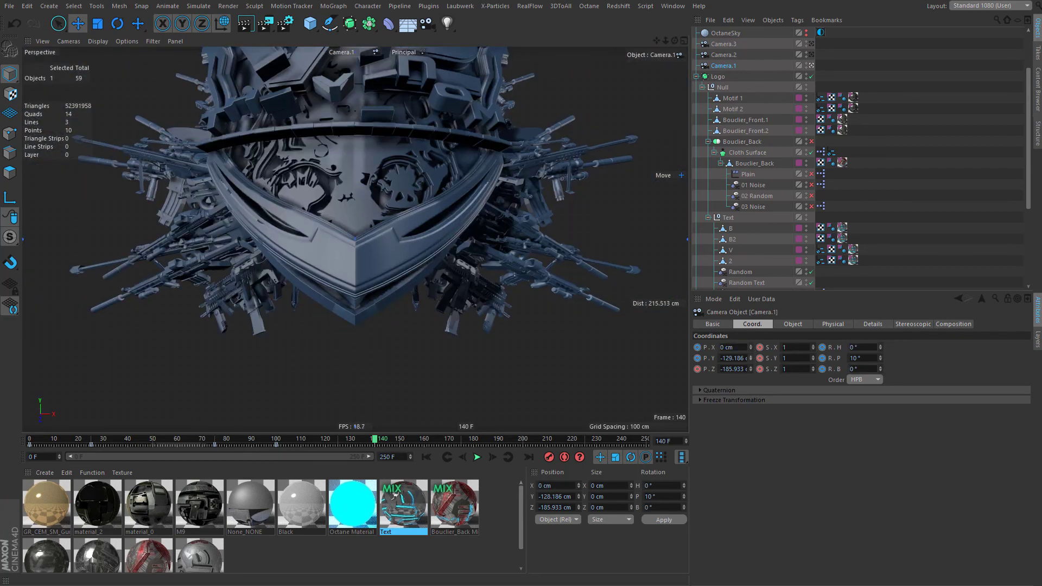
drag(752, 359, 769, 341)
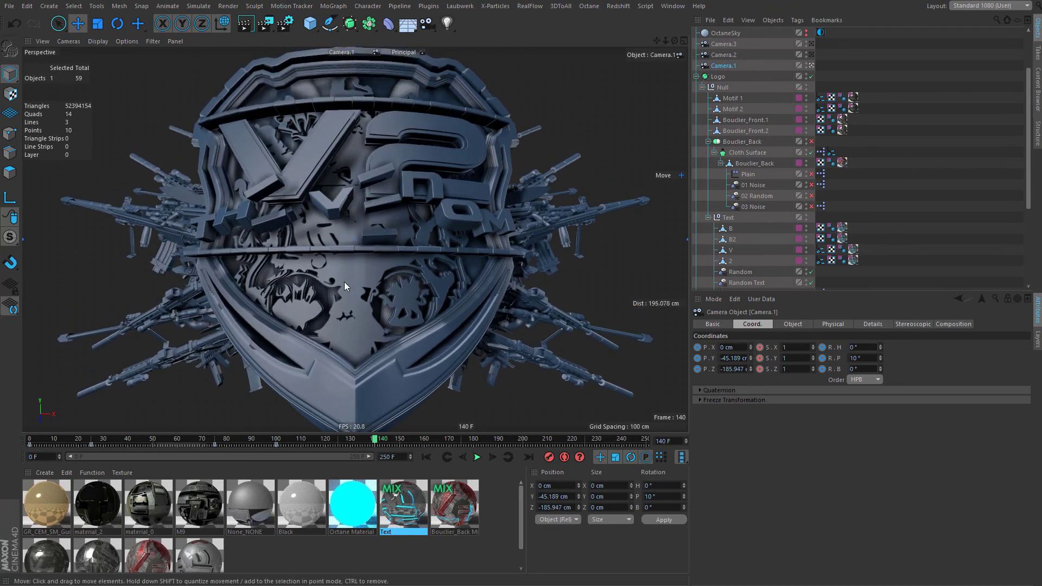
Pull Camera.1 back to about Y -55, Z -244 cm and set its pitch to 10°.
alt+middle_drag(344, 282, 350, 276)
scroll(348, 272, down, 5)
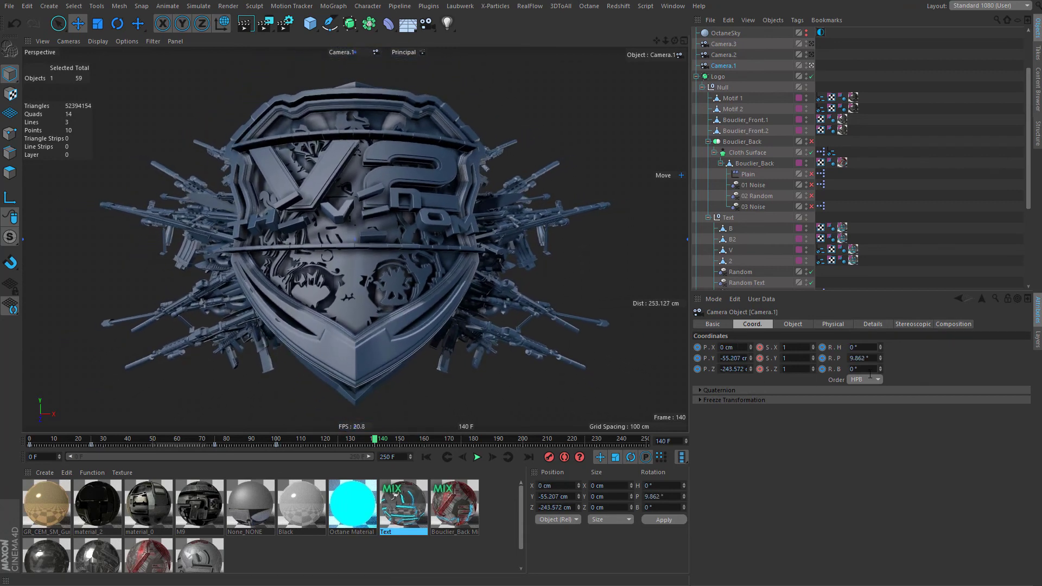
click(863, 359)
text(100)
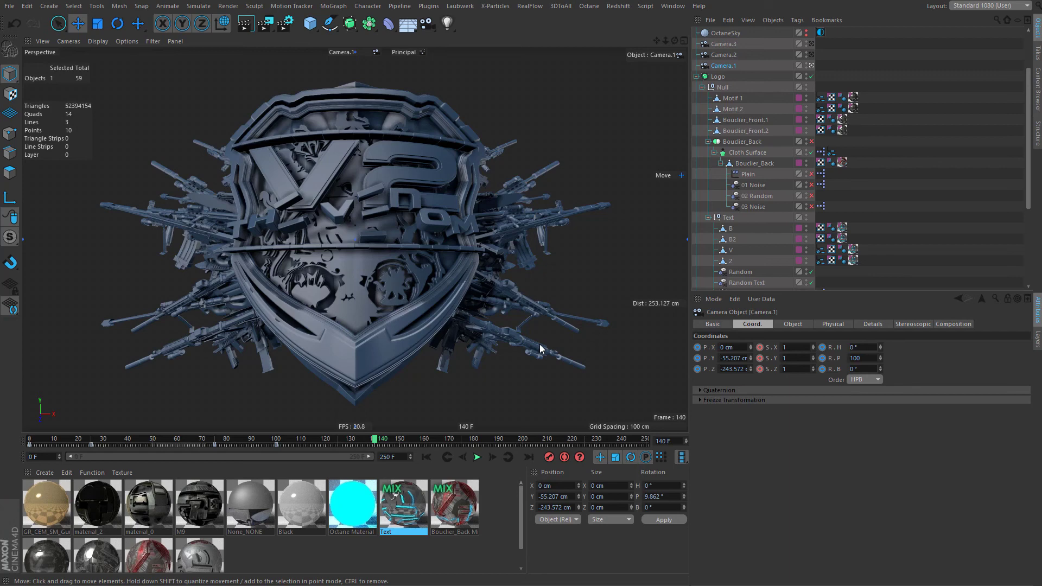
key(BackSpace)
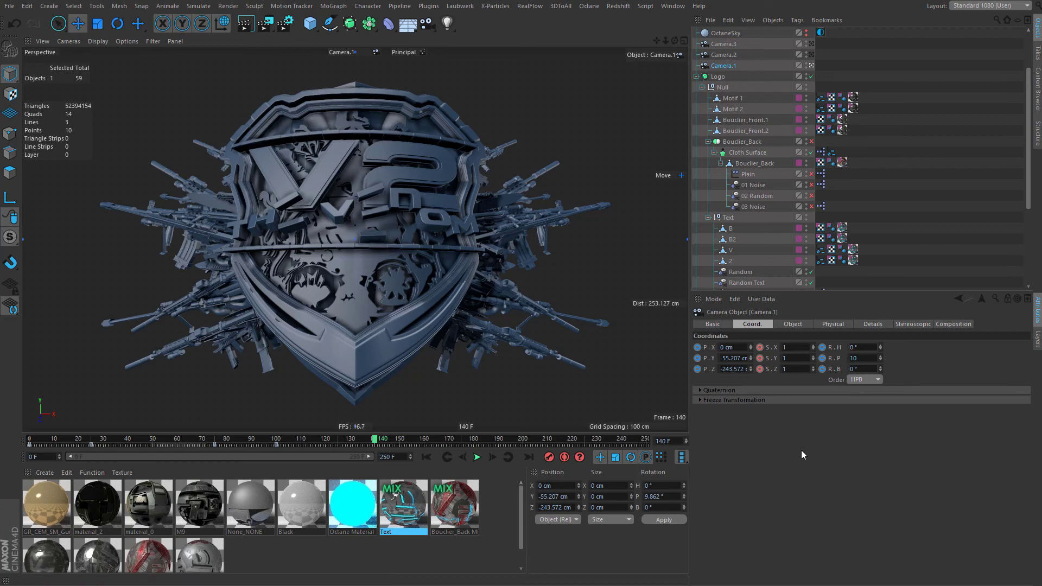
key(Return)
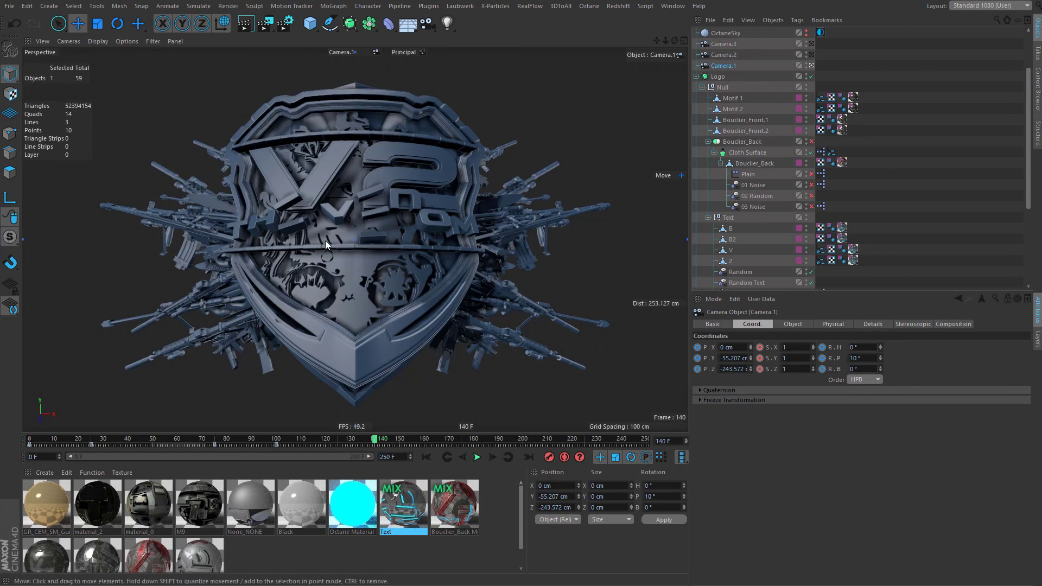
Shift Camera.1 to about X 6, Y -66, Z -242 cm and set its pitch to 20°.
key(ctrl+shift+z)
key(ctrl+shift+z)
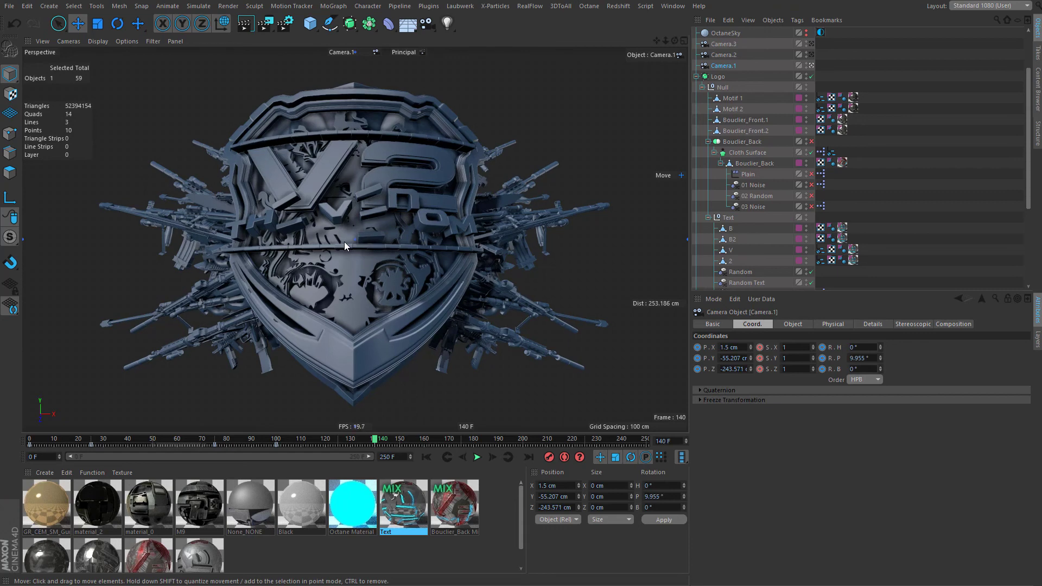
alt+middle_drag(347, 252, 360, 257)
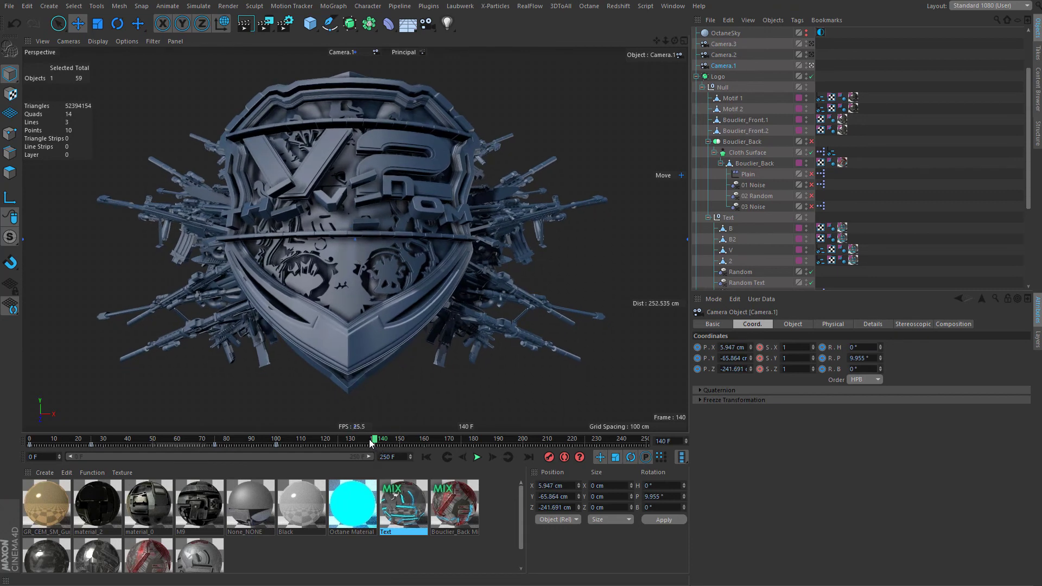
drag(875, 359, 533, 356)
text(20)
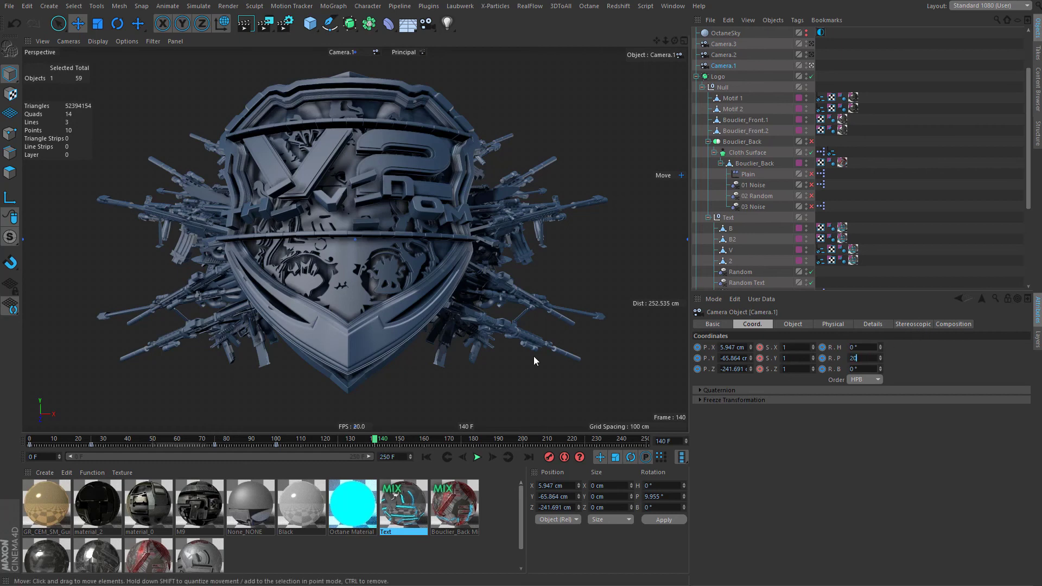
key(Return)
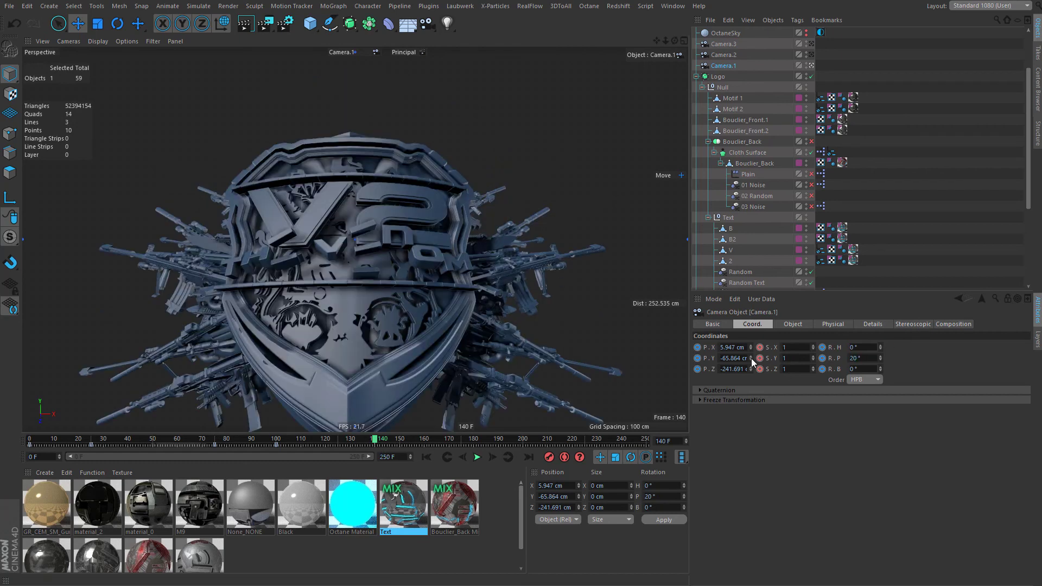
Lower Camera.1 and move it closer to the shield, to about Y -109, Z -217 cm.
drag(752, 358, 752, 384)
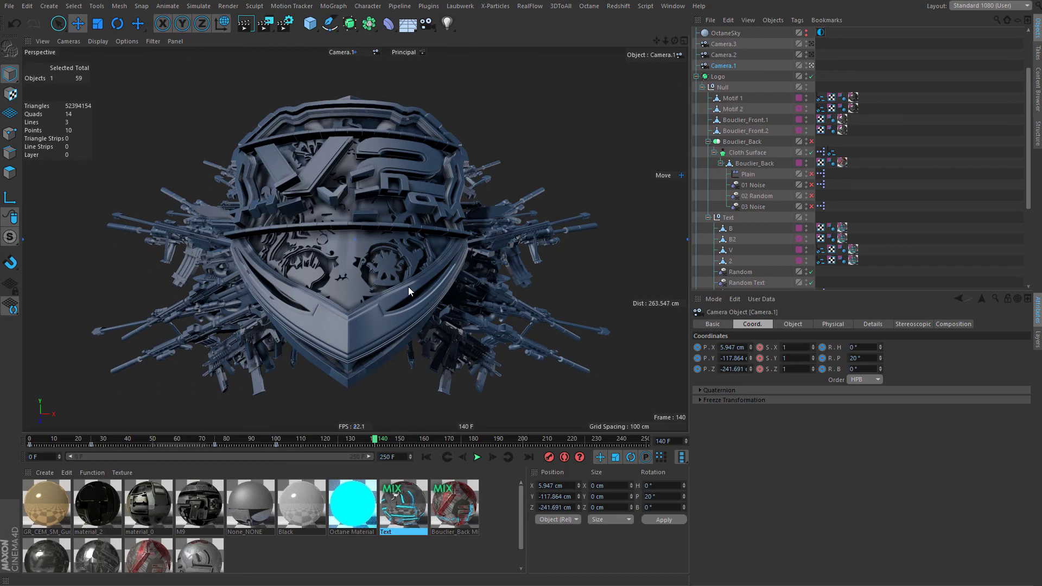
alt+middle_drag(359, 261, 352, 262)
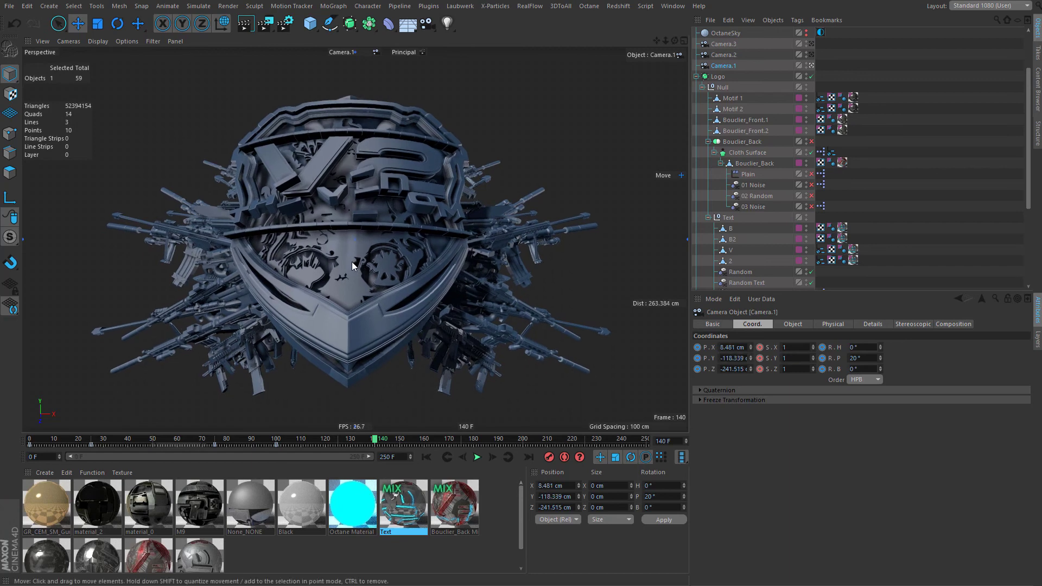
mouse_move(353, 262)
alt+right_down()
mouse_move(373, 267)
mouse_move(359, 273)
alt+right_up()
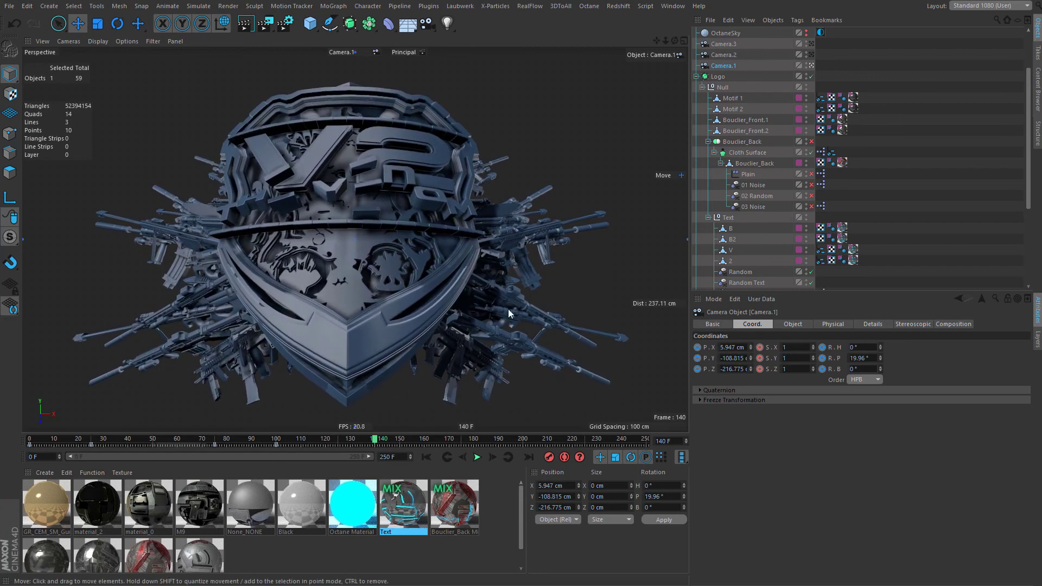
Try a level front view by setting Camera.1's pitch to 0° and its X and Y positions to 0 cm.
drag(871, 357, 646, 376)
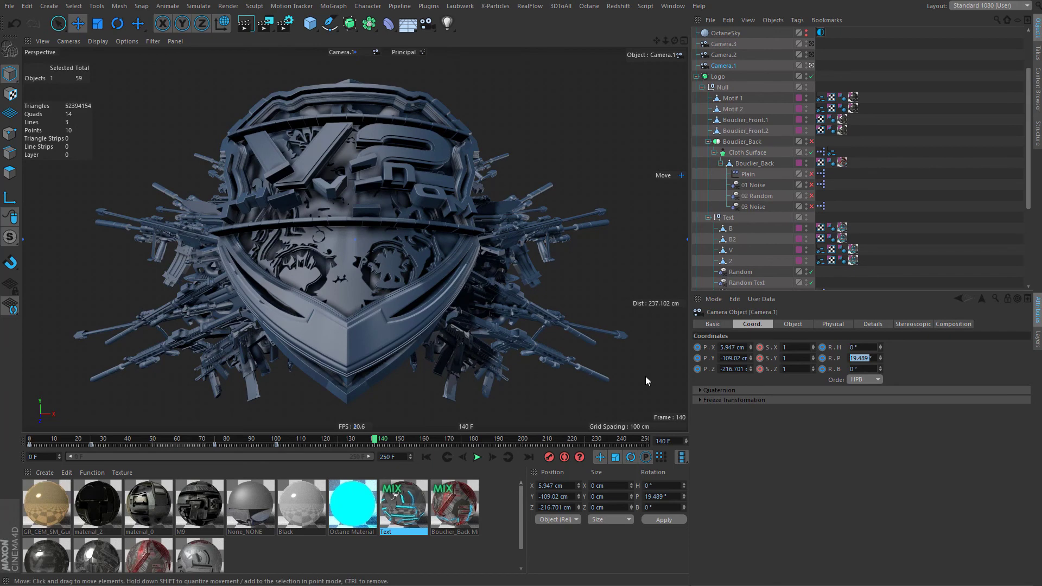
text(0)
key(Return)
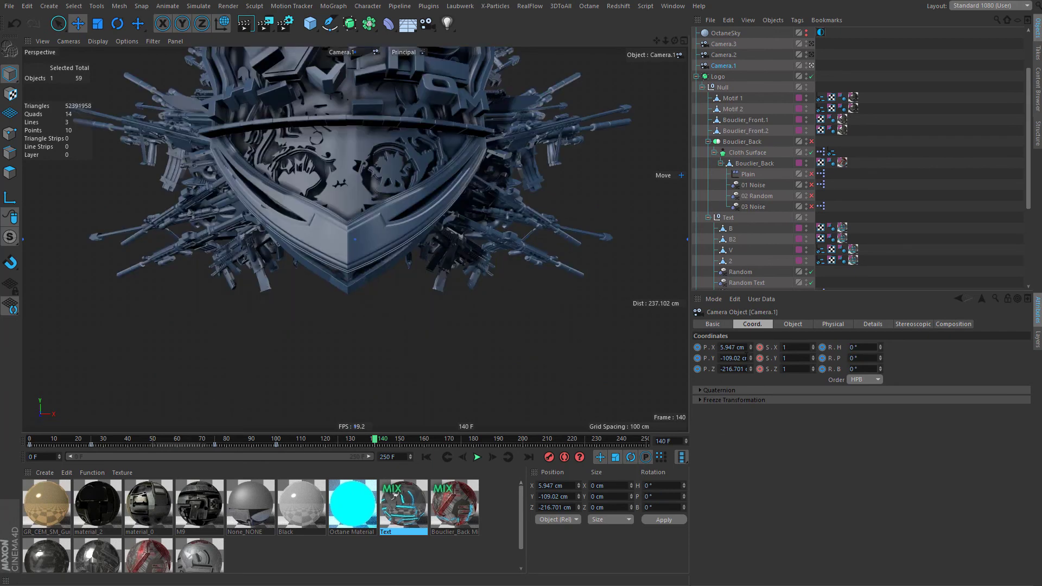
right_click(751, 348)
right_click(751, 358)
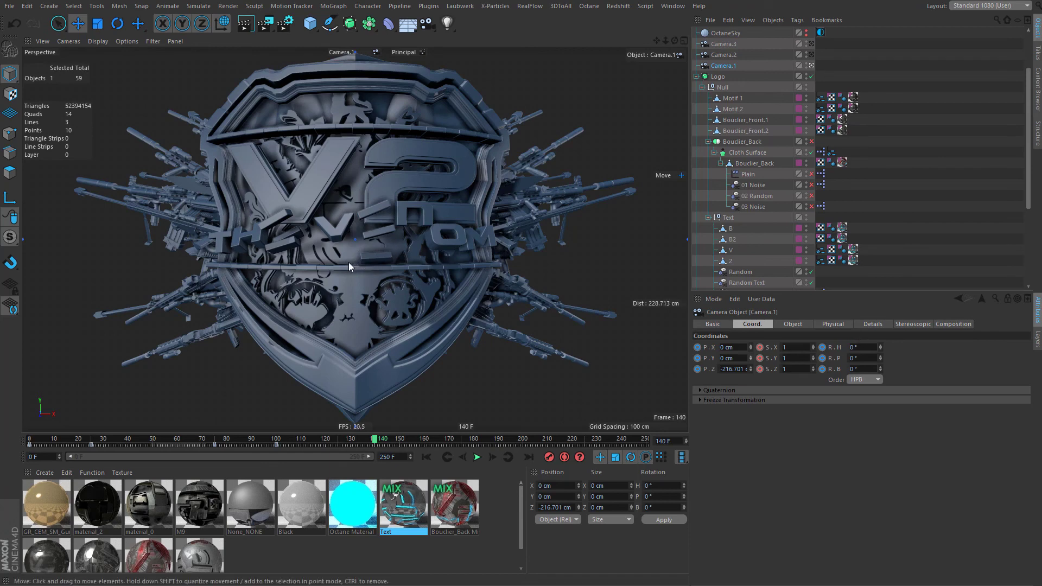
Reset Camera.1's heading and bank to 0° and set its pitch to 20°.
scroll(348, 262, down, 1)
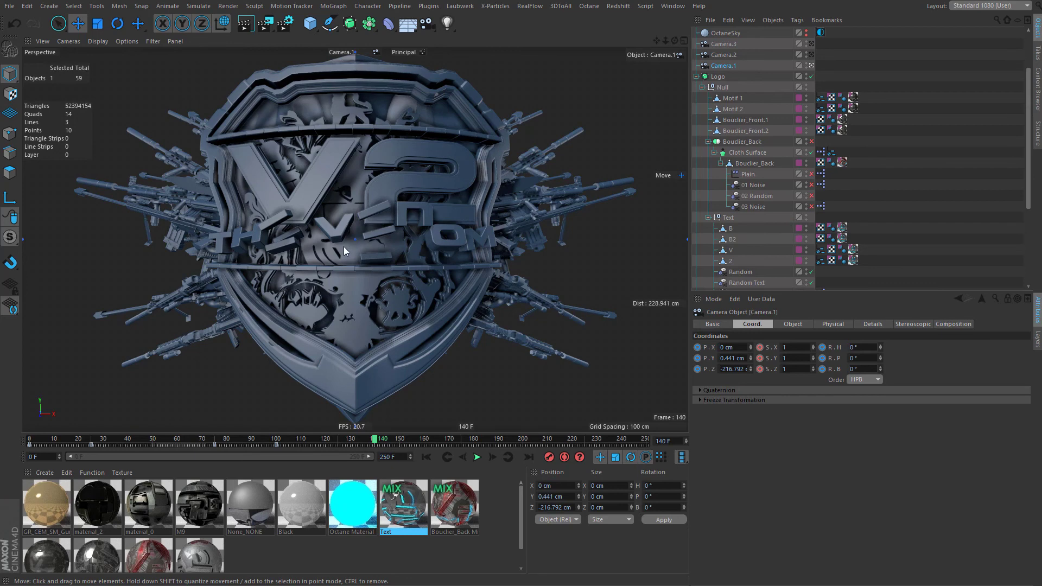
alt+drag(343, 246, 344, 243)
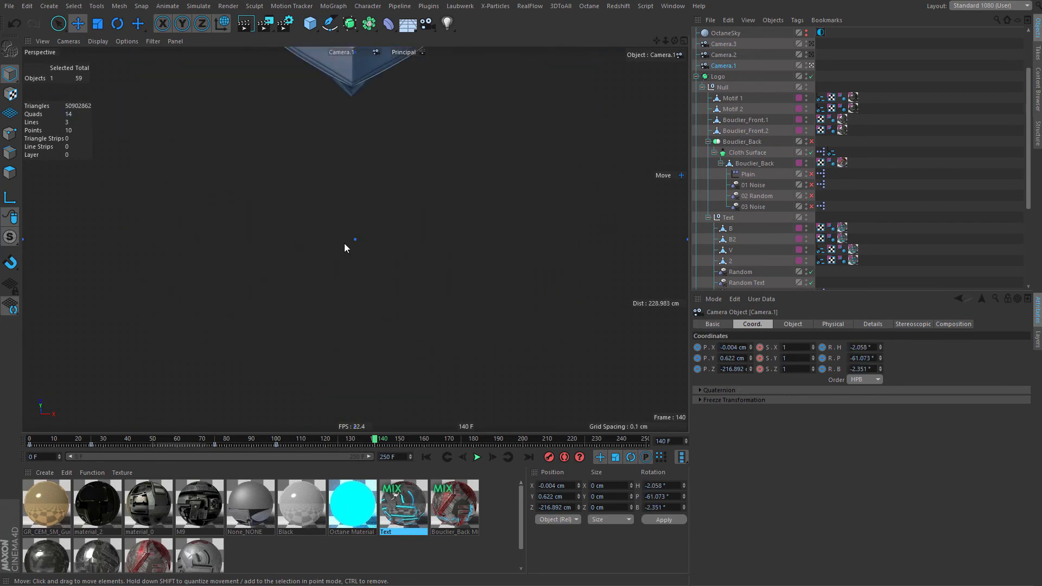
right_click(881, 349)
right_click(881, 369)
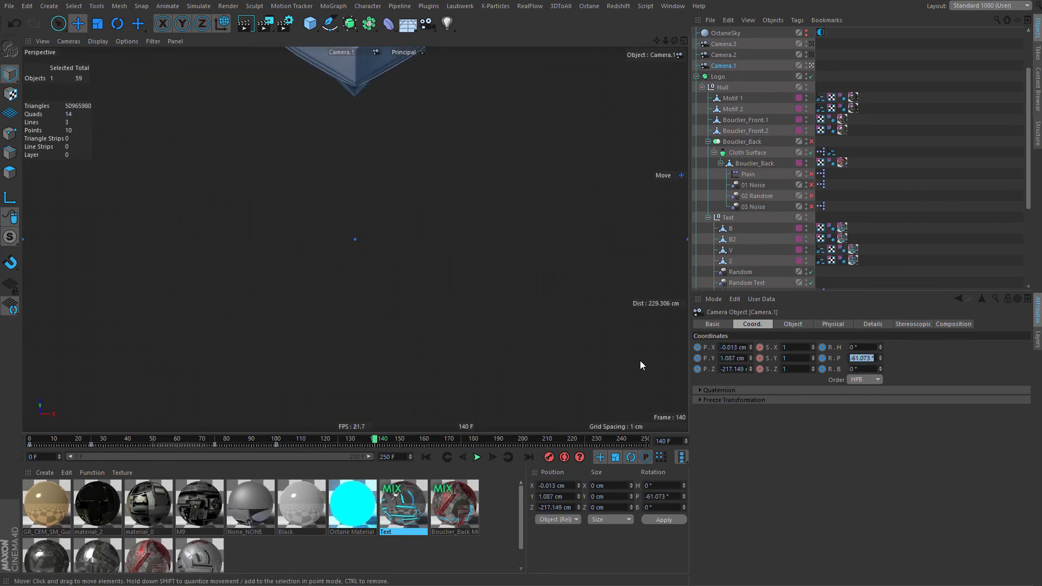
text(20)
key(Return)
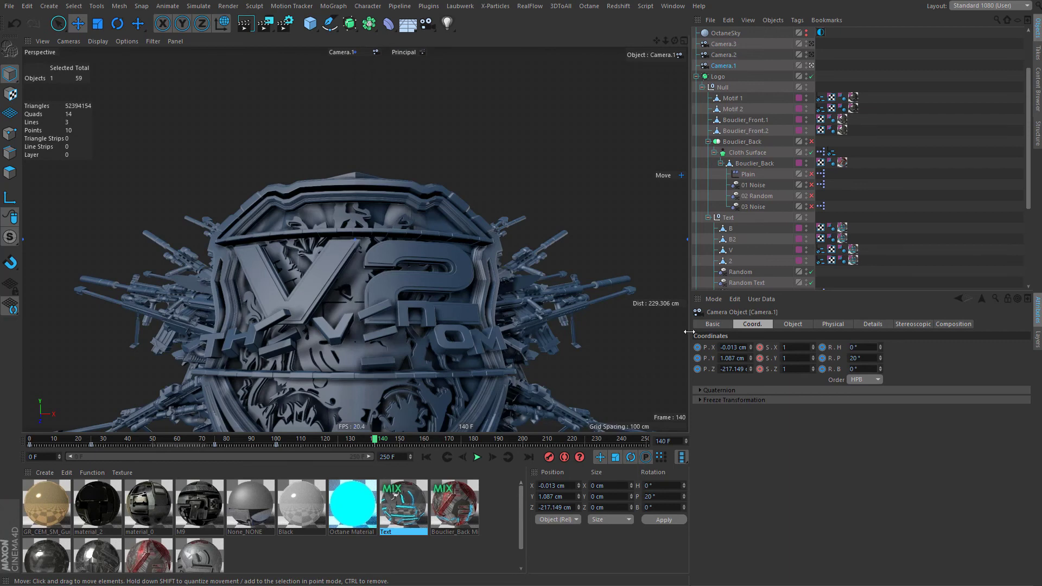
Center Camera.1 at X 0 cm, place it at about Y -105, Z -215 cm, and keyframe it at frame 140.
right_click(752, 348)
drag(751, 361, 751, 386)
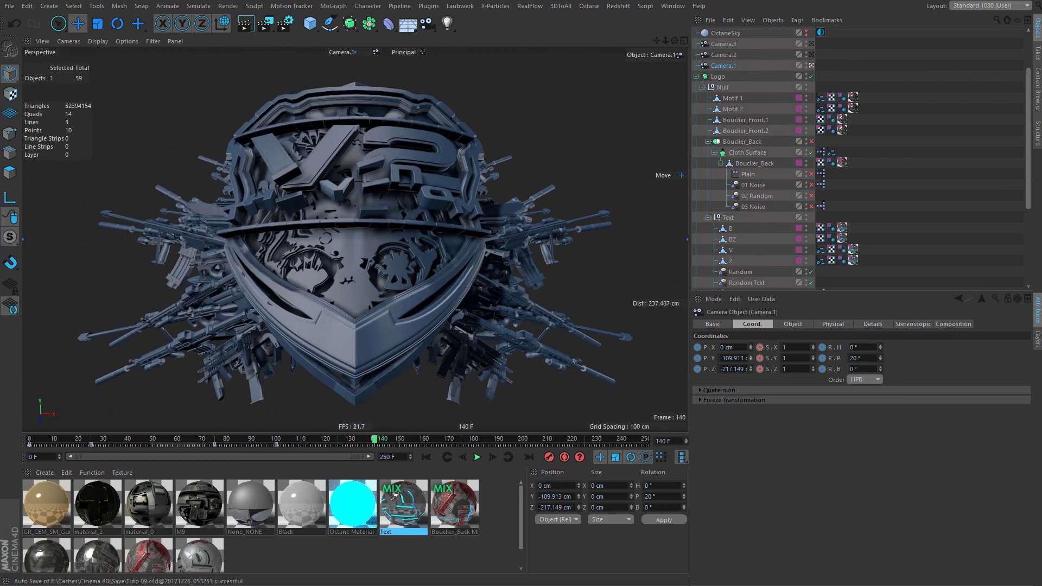
drag(1041, 585, 571, 379)
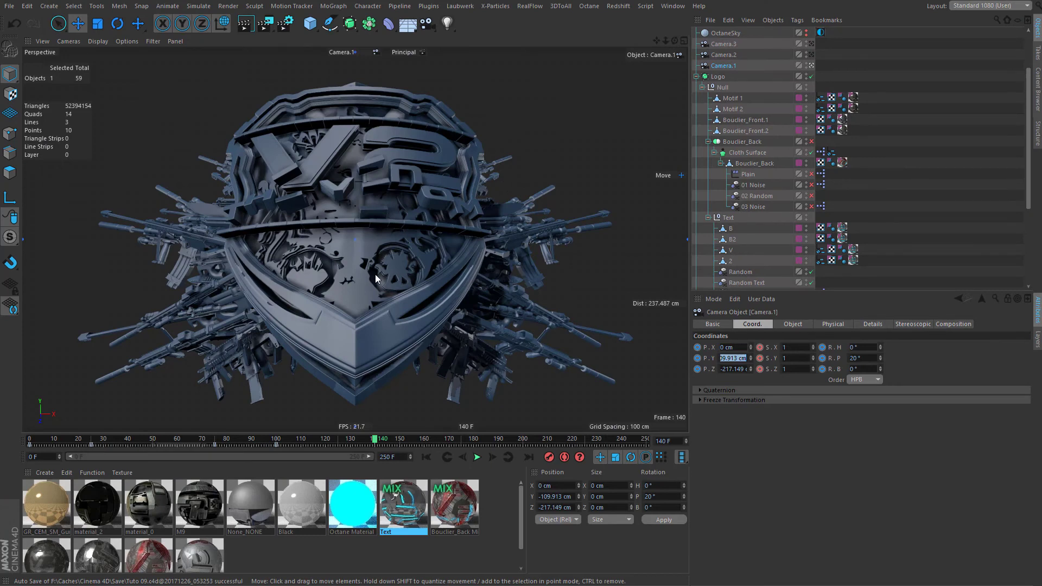
alt+middle_drag(363, 280, 362, 273)
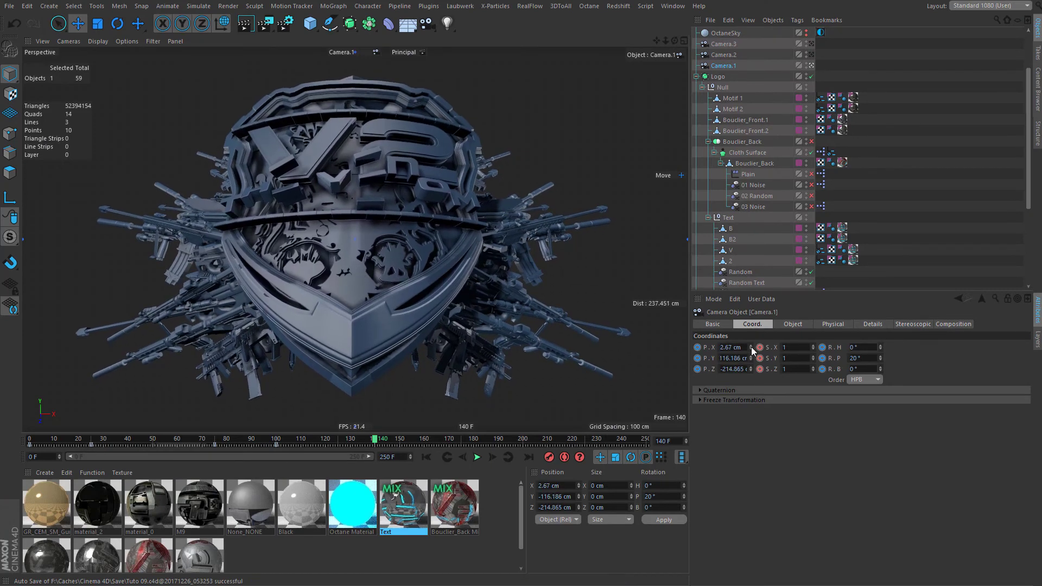
right_click(750, 348)
drag(751, 362, 751, 351)
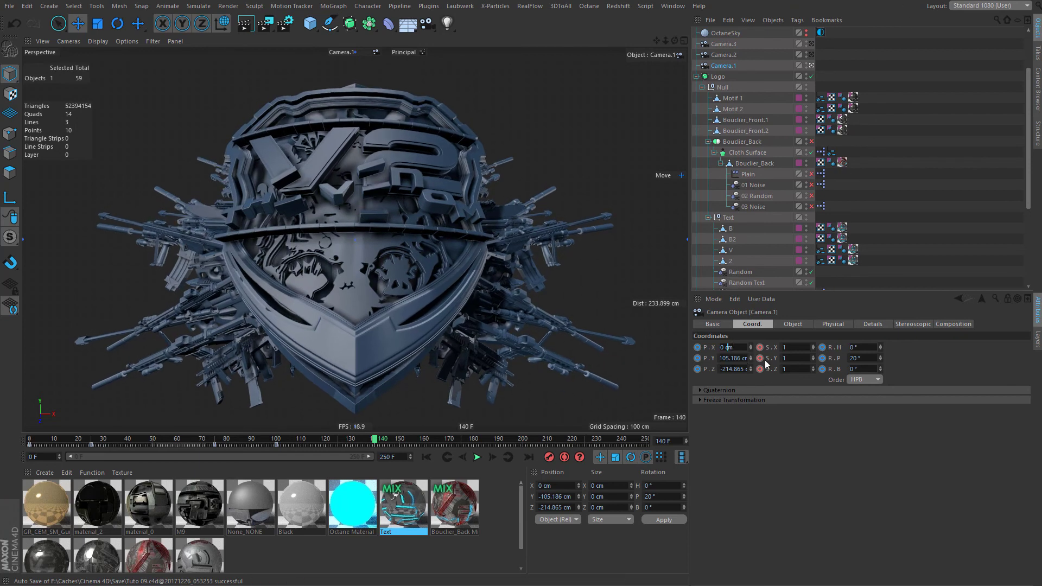
key(Return)
click(549, 458)
At frame 200, pull Camera.1 back to about Z -548 cm, set its pitch to 10° and its height to about Y -102 cm.
drag(382, 445, 521, 446)
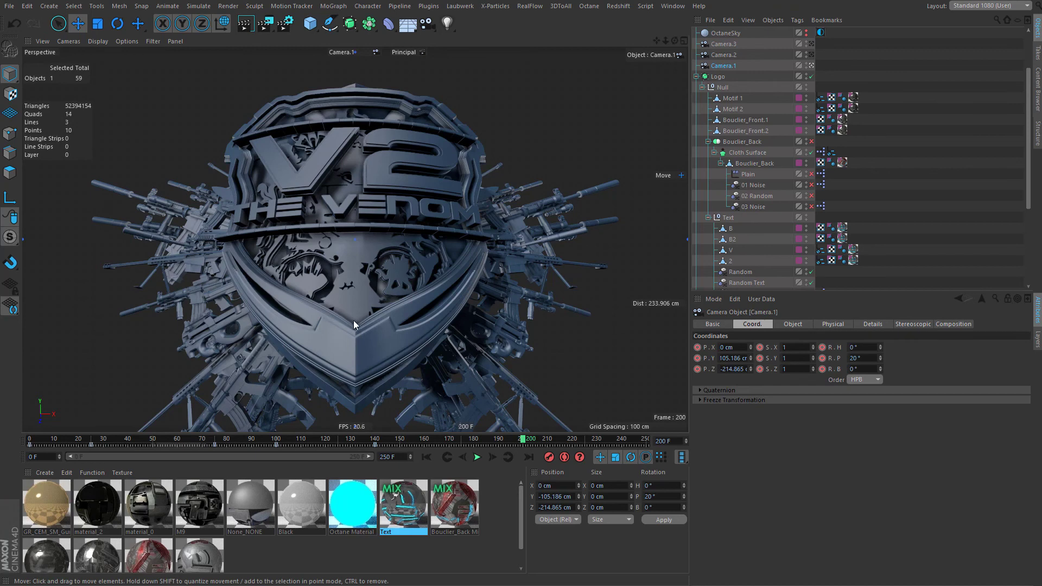
alt+middle_drag(353, 320, 353, 295)
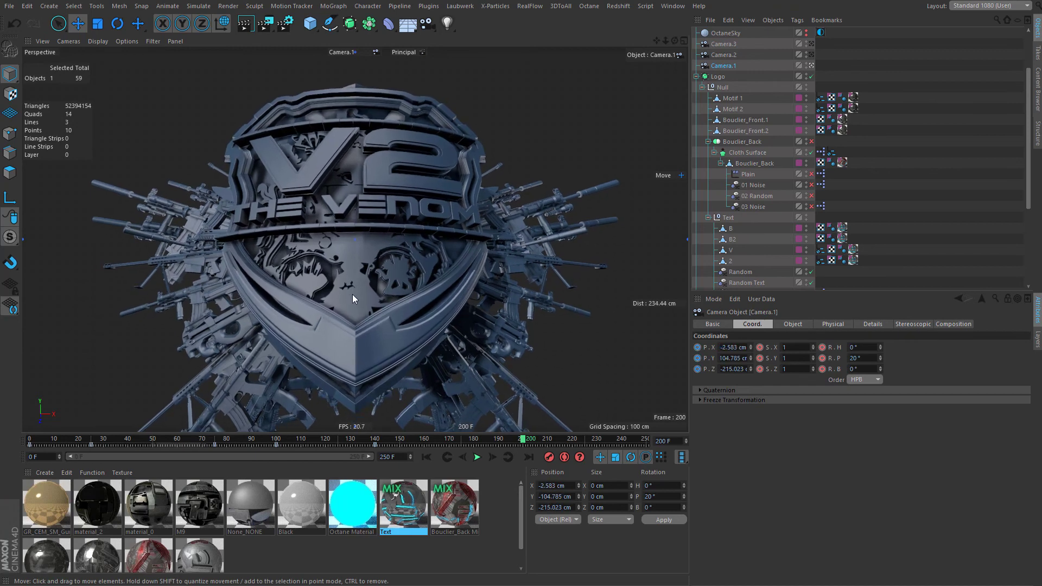
scroll(353, 294, down, 5)
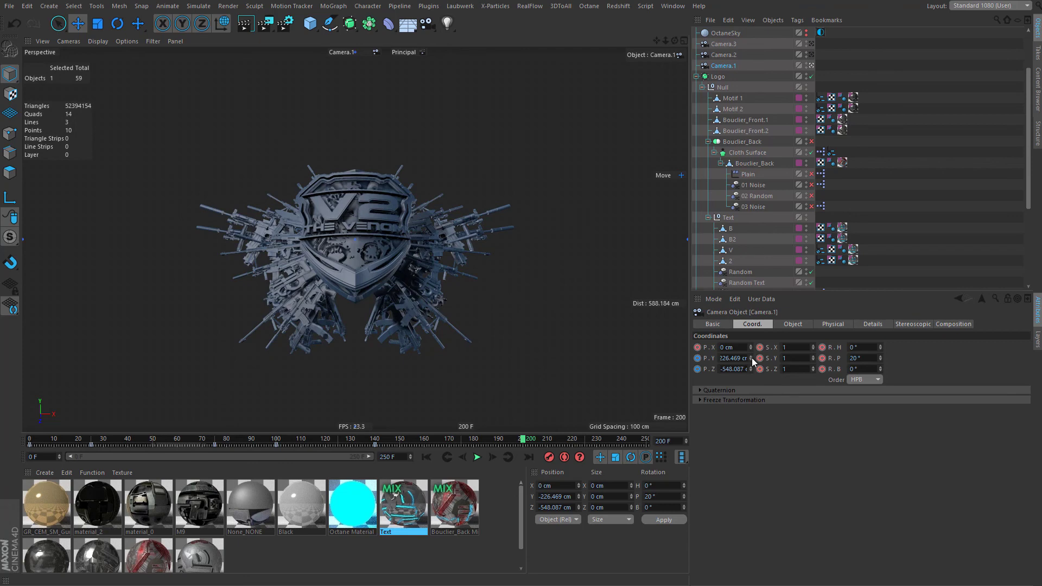
drag(752, 357, 751, 363)
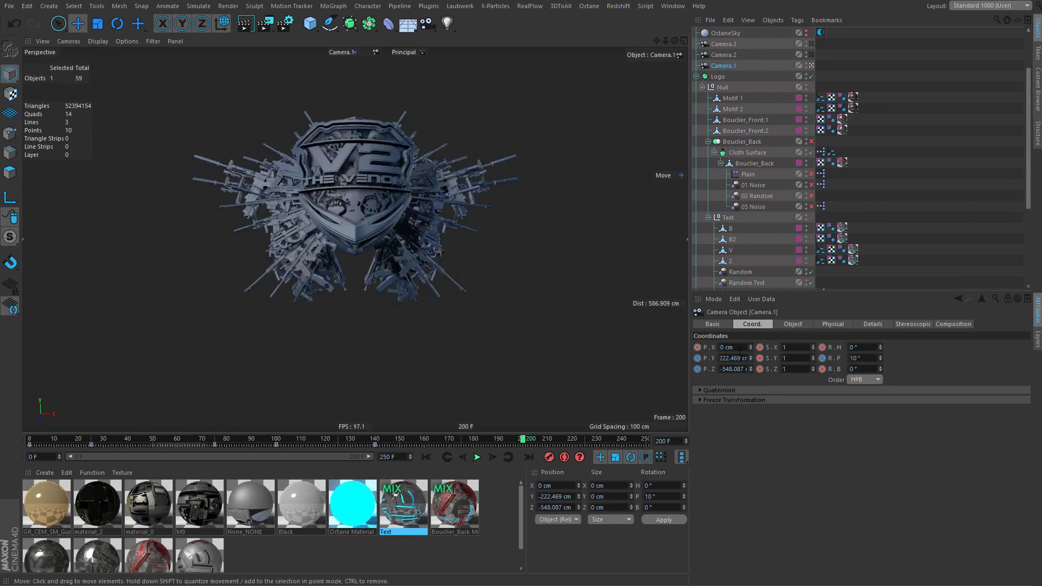
drag(751, 359, 750, 385)
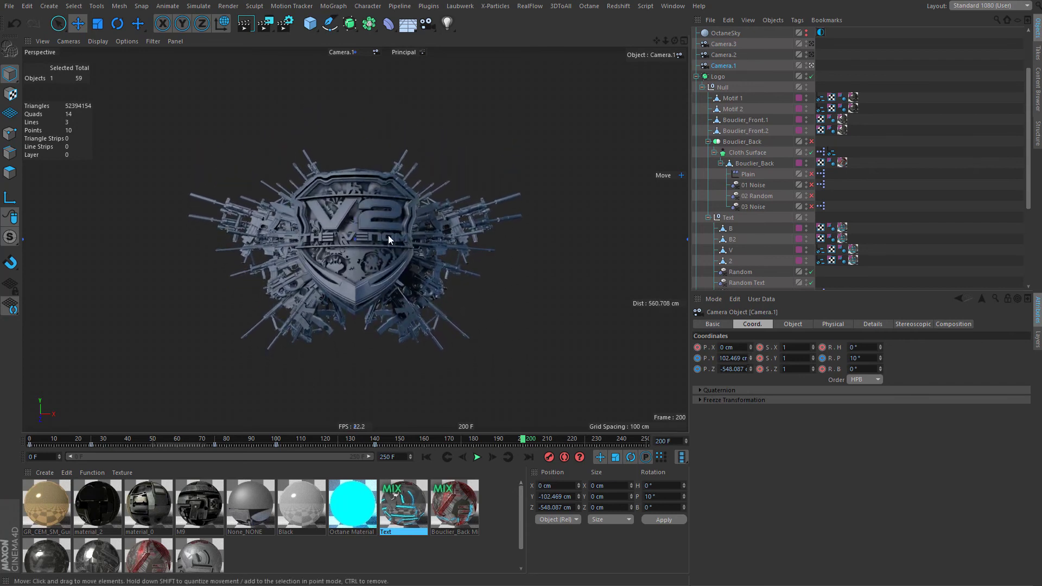
Reframe Camera.1 on the logo front with X at 0 cm, Y at about -92 cm and Z at about -418 cm.
alt+drag(389, 236, 341, 252)
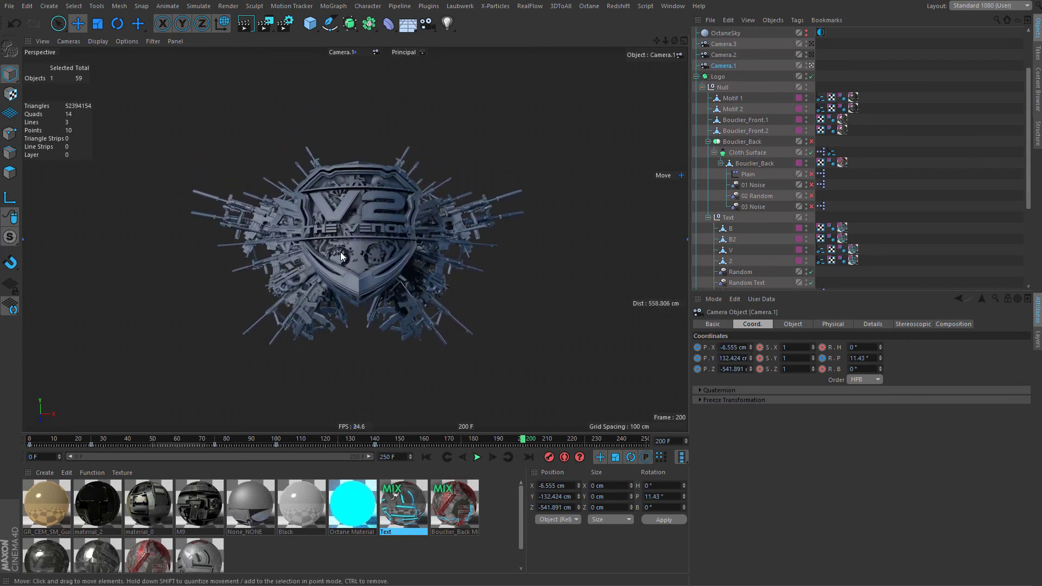
scroll(335, 241, up, 8)
scroll(319, 238, down, 8)
alt+middle_drag(332, 220, 312, 290)
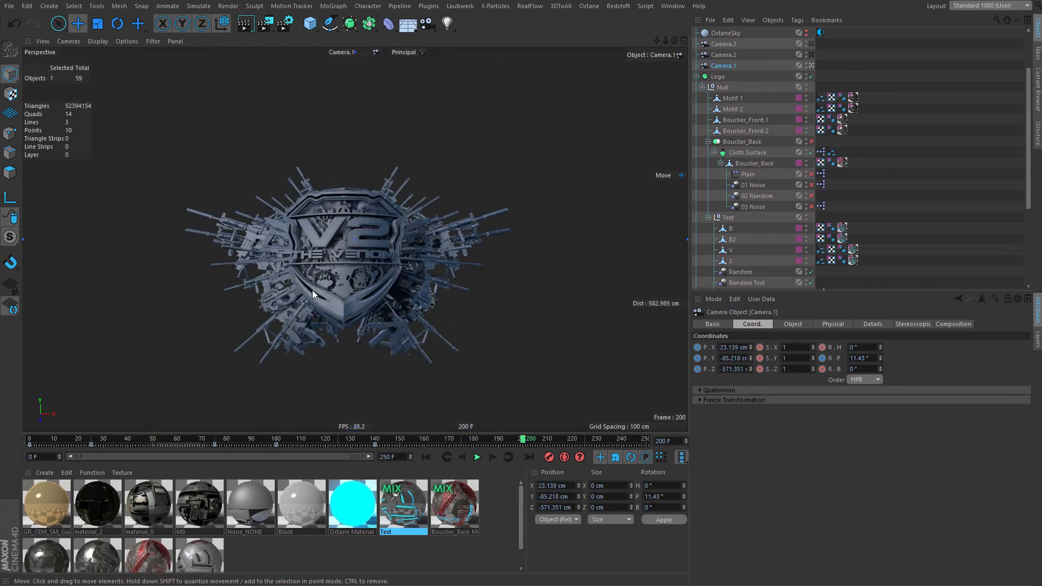
right_click(751, 347)
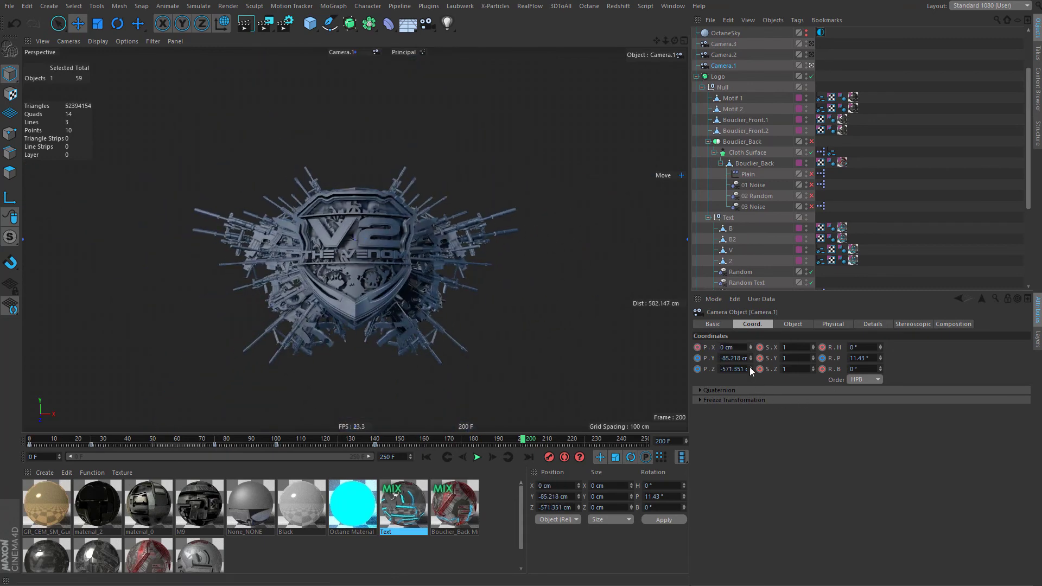
drag(750, 367, 751, 298)
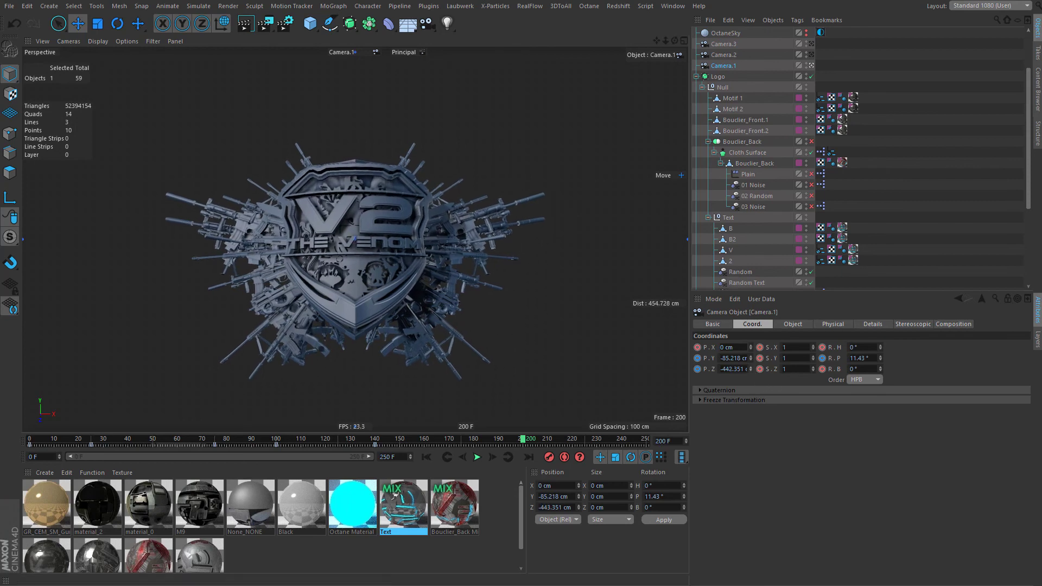
drag(750, 370, 751, 362)
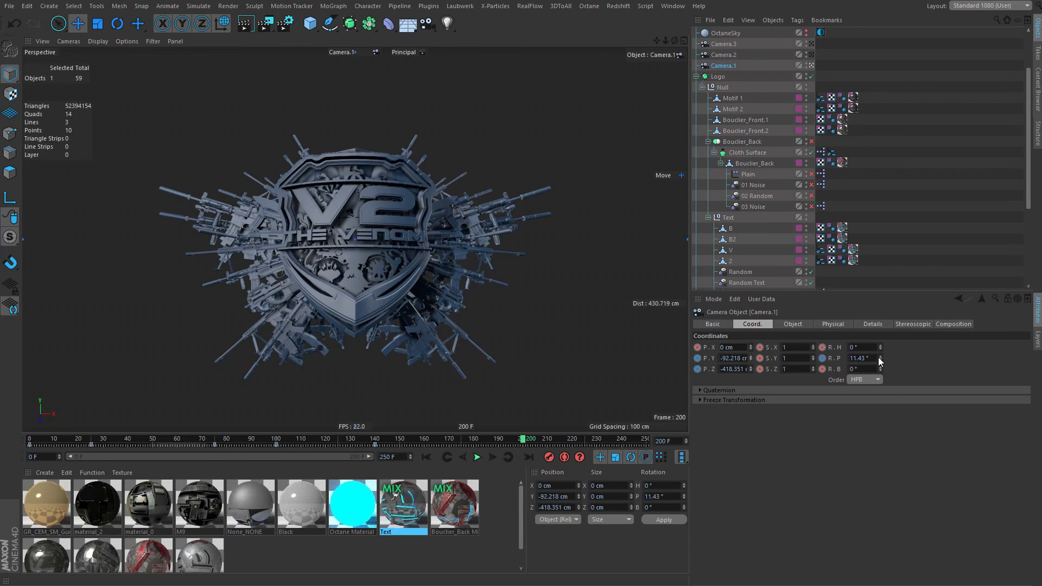
Set Camera.1's pitch to 10° and its height to about Y -85 cm, and keyframe it at frame 200.
click(880, 360)
text(10)
key(Return)
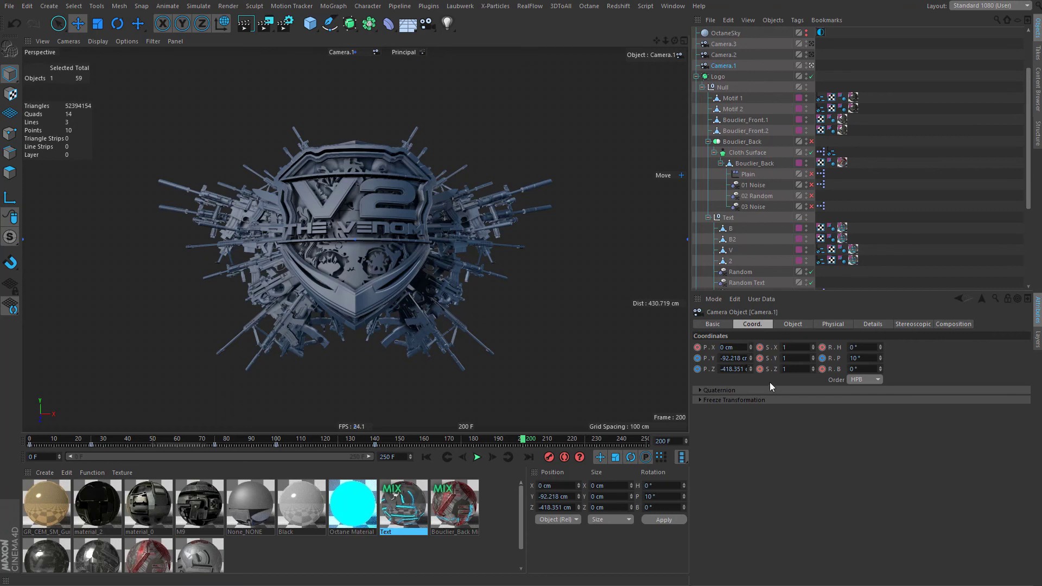
drag(751, 359, 751, 346)
click(549, 458)
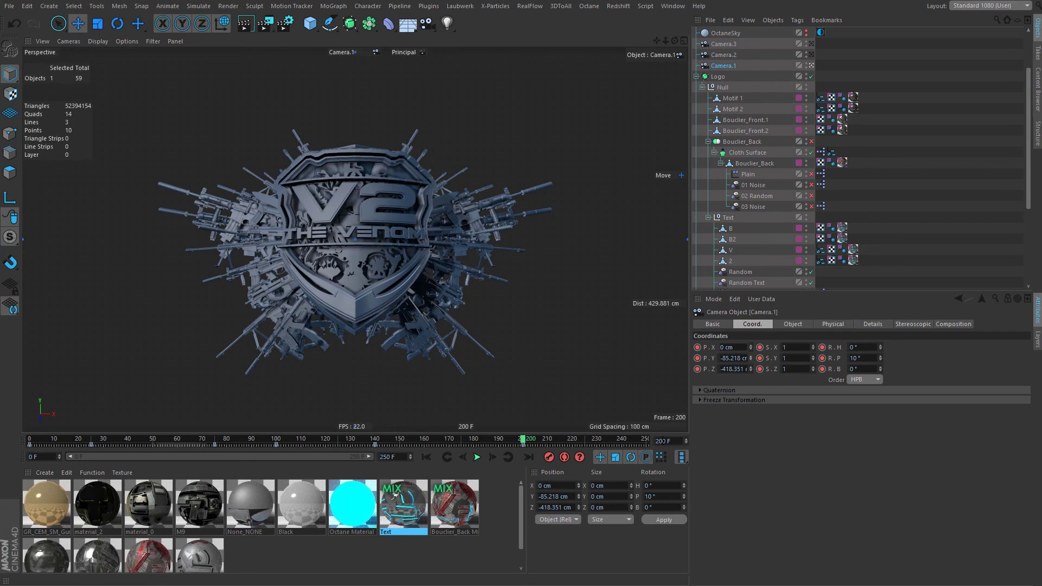
Extend the animation range to 300 frames and go to frame 300.
click(663, 441)
click(395, 457)
text(300)
key(Return)
drag(512, 441, 647, 441)
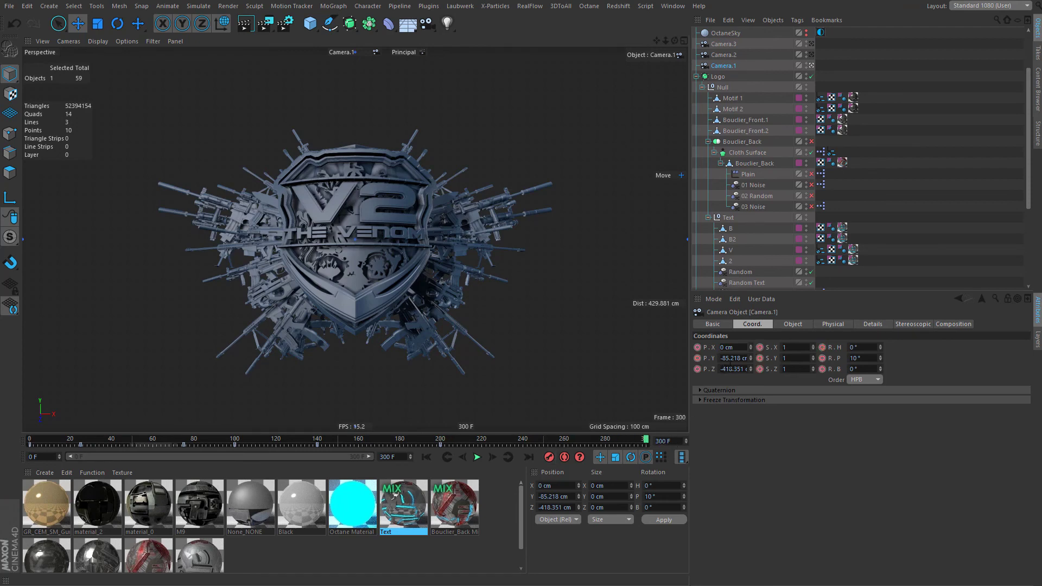
Pull Camera.1 back to about Z -505 cm, set its pitch to 5° and height to about Y -15 cm, and keyframe it at frame 300.
drag(750, 369, 841, 336)
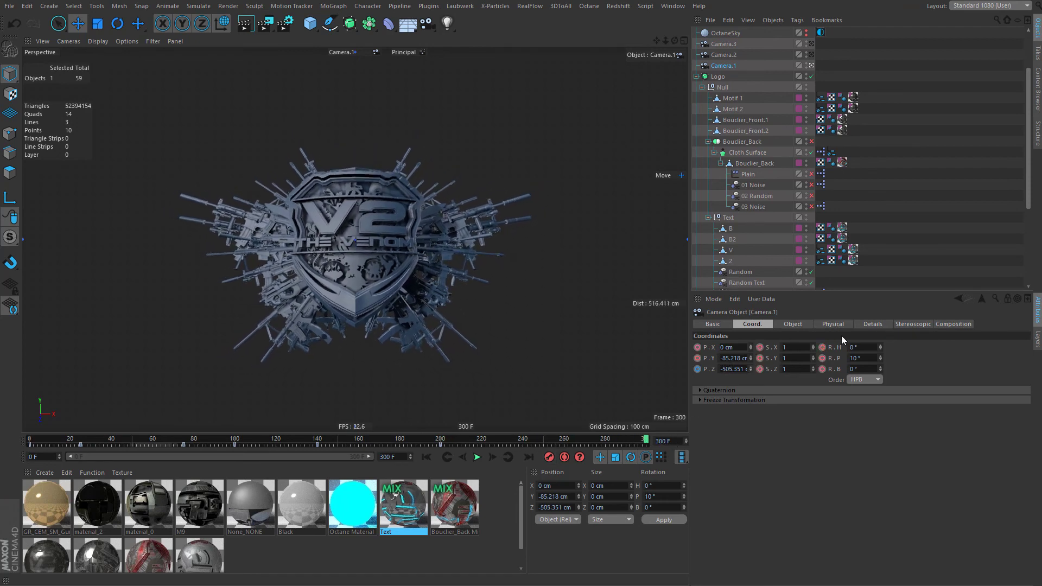
text(5)
key(Return)
mouse_move(751, 357)
mouse_down()
mouse_move(751, 318)
mouse_move(750, 369)
mouse_up()
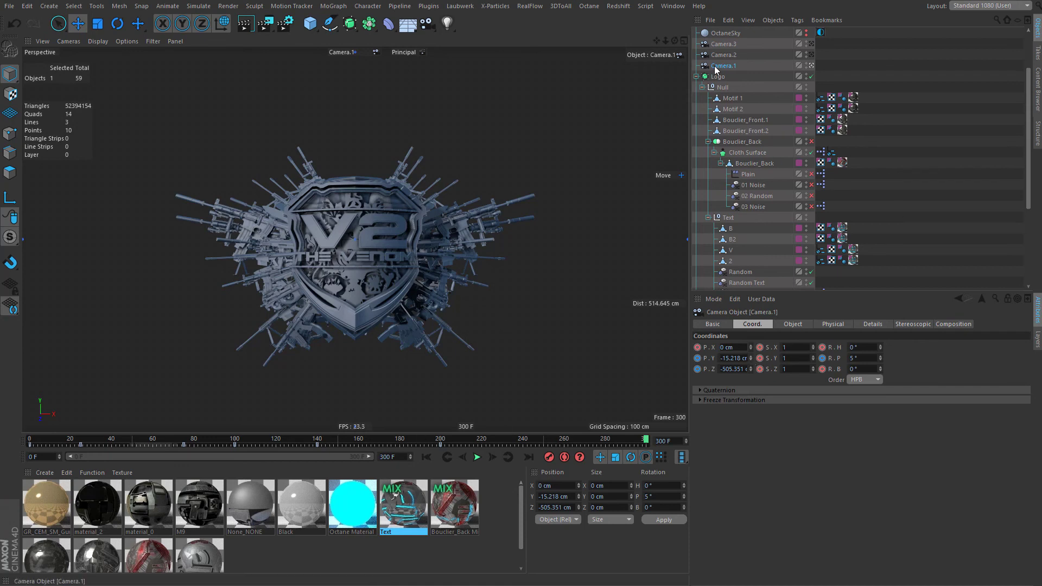
Play the scene from the start to review Camera.1's animation.
drag(628, 439, 30, 459)
click(477, 459)
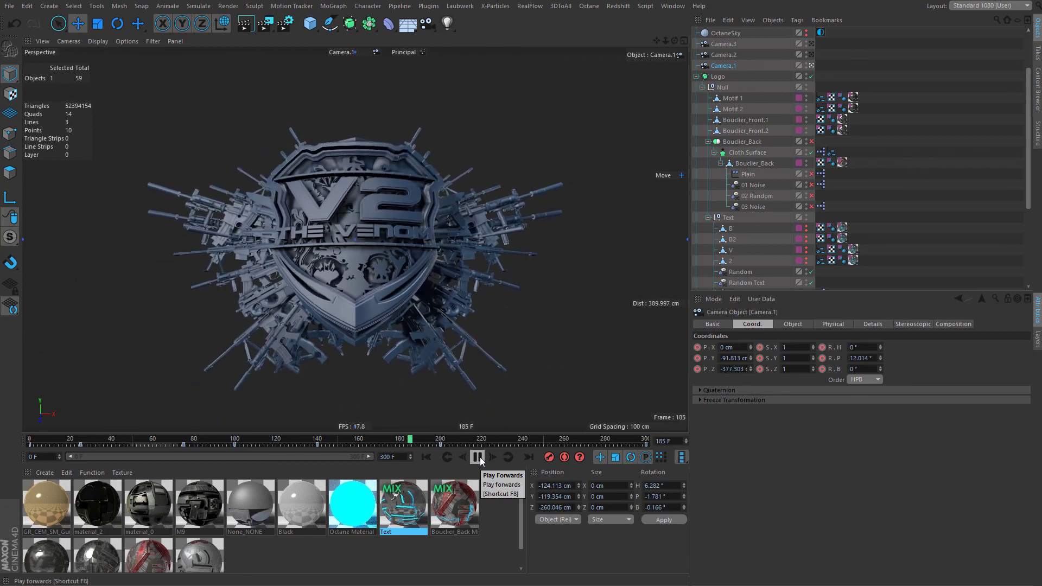
click(478, 457)
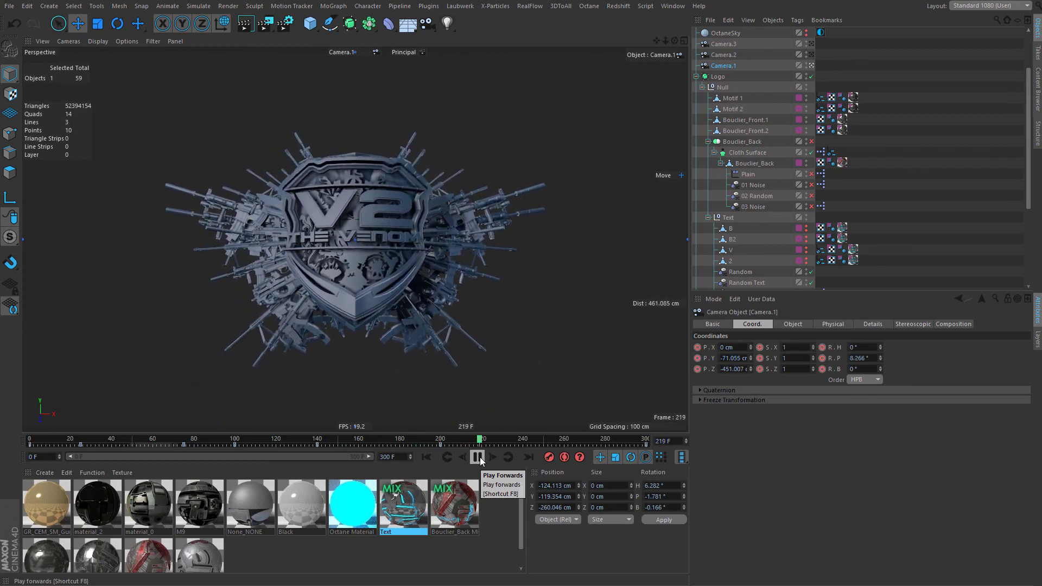
Look through Camera.2 at frame 79 and shift it to about X -338, Y -40, Z -817 cm to frame the shield.
click(721, 55)
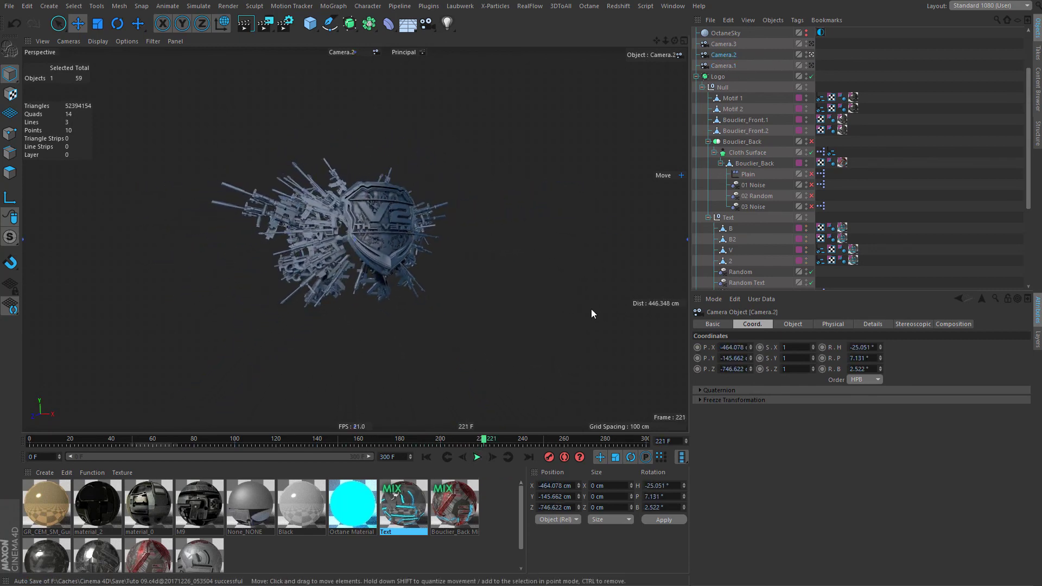
click(192, 440)
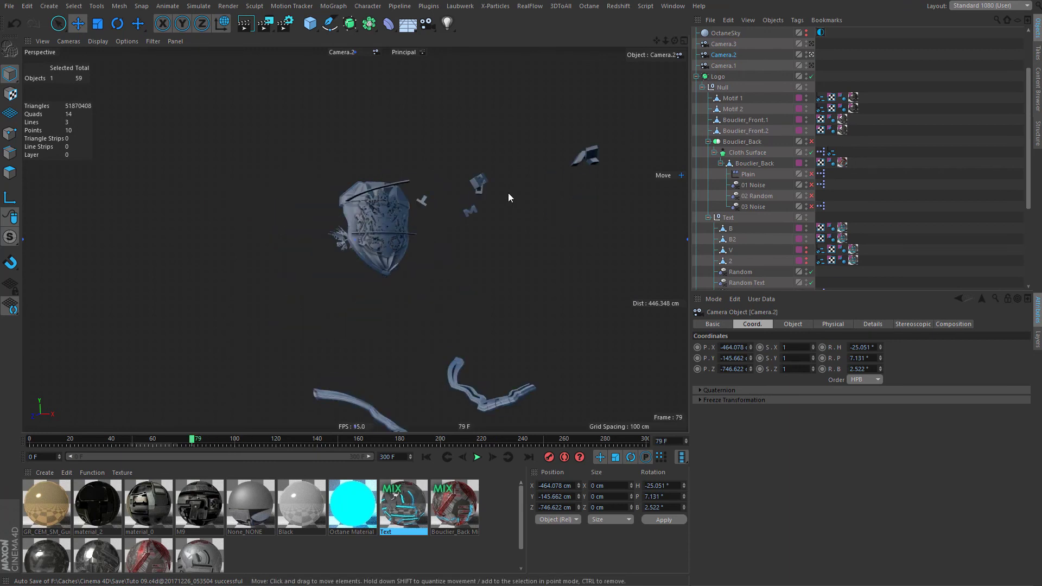
alt+middle_drag(388, 246, 345, 281)
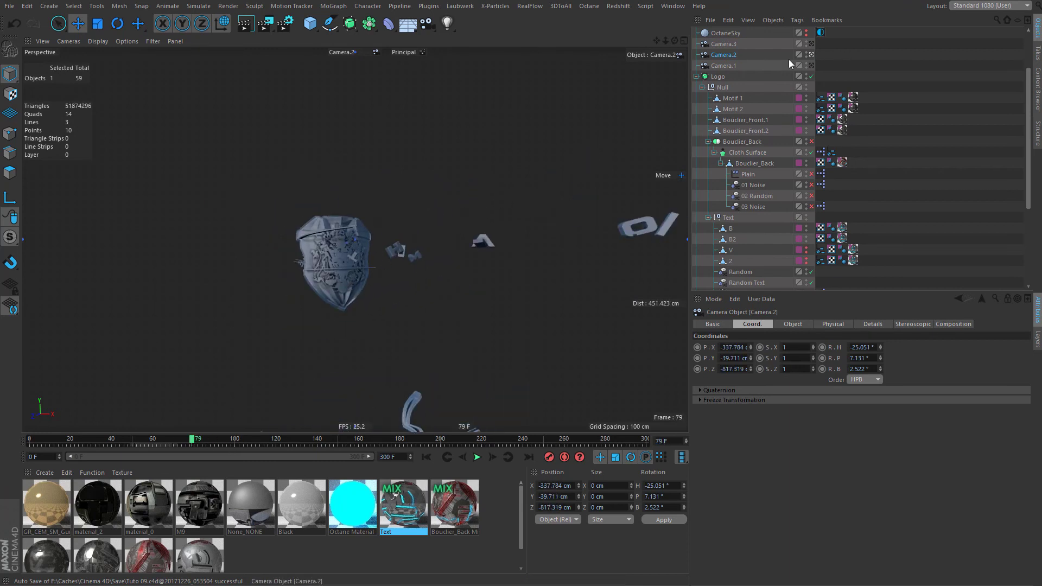
click(768, 63)
Switch to the video player and examine the camera moves in the opening seconds of the rendered Venom intro.
key(alt+Tab)
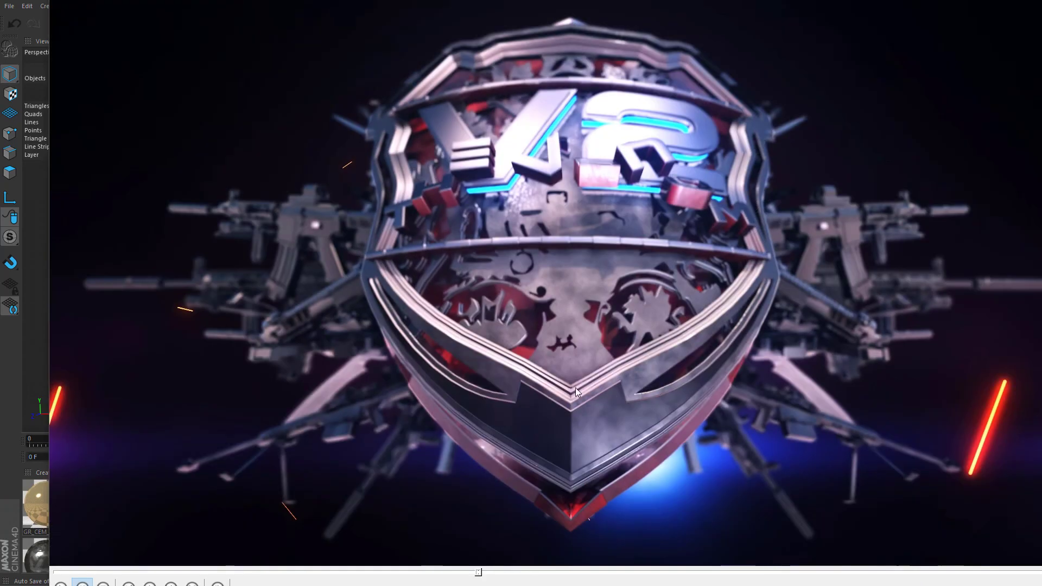
click(399, 572)
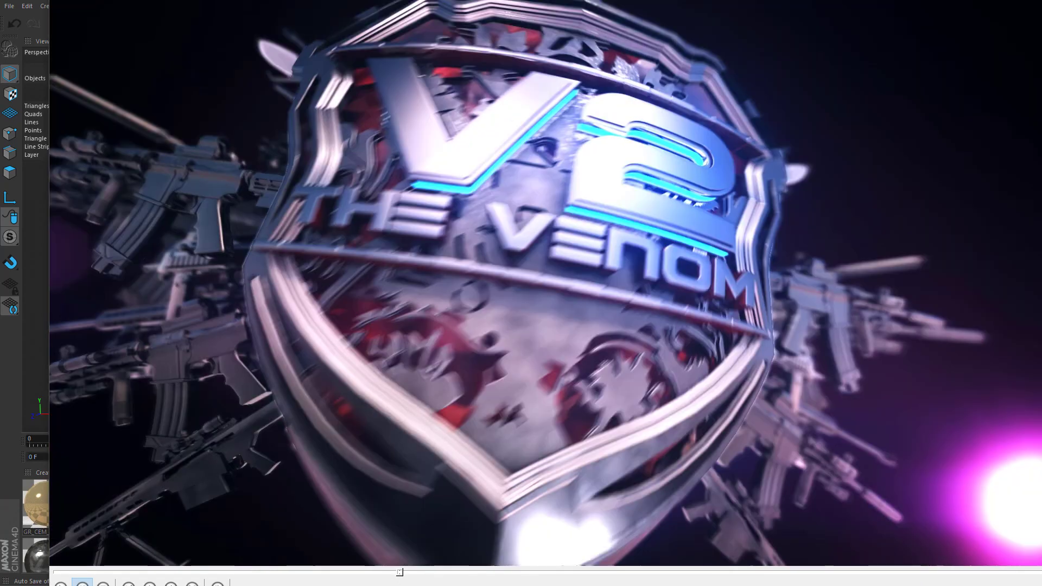
drag(861, 585, 861, 560)
click(294, 520)
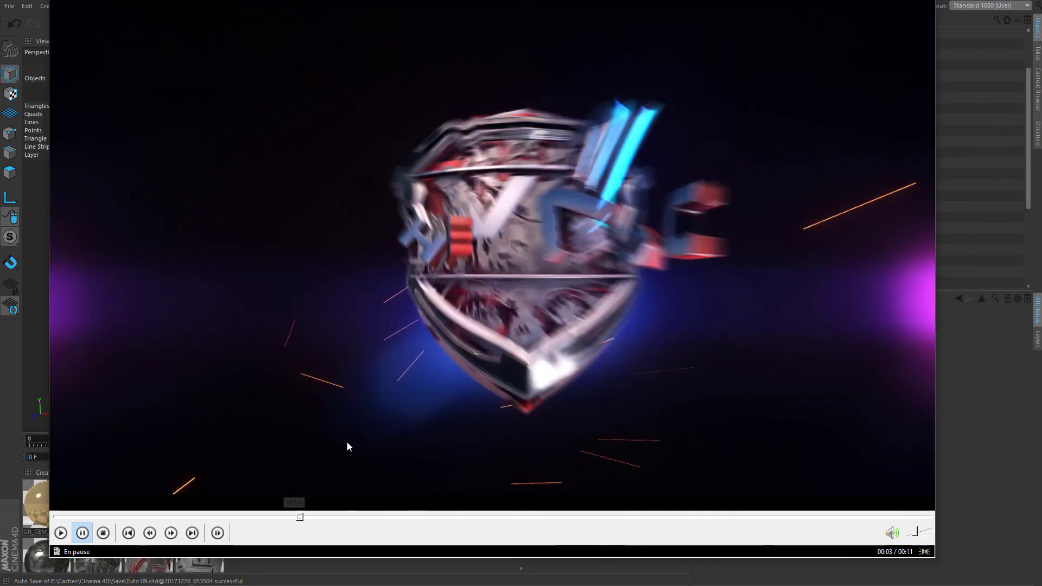
click(347, 442)
click(235, 518)
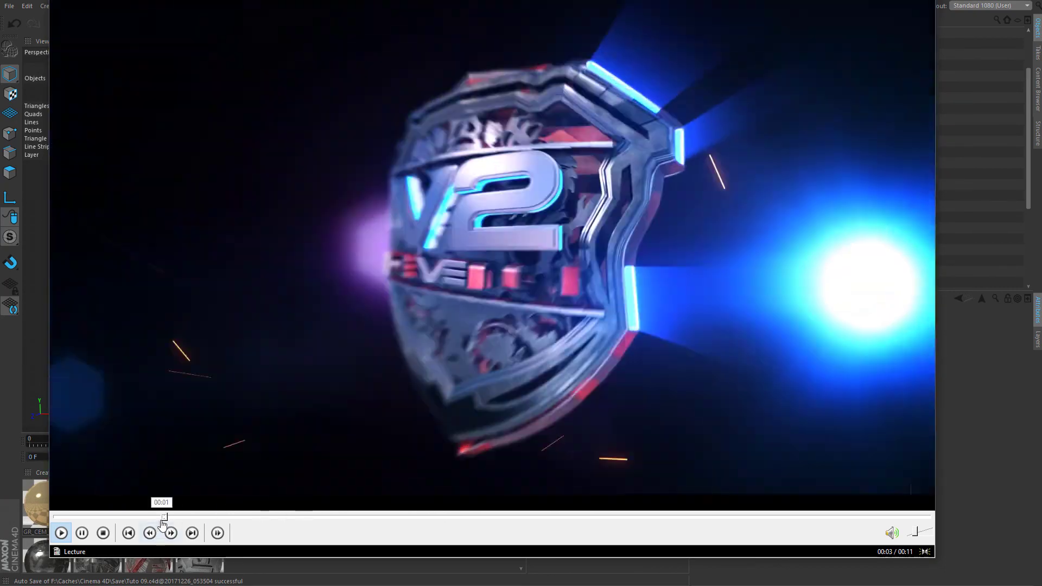
click(171, 516)
click(76, 517)
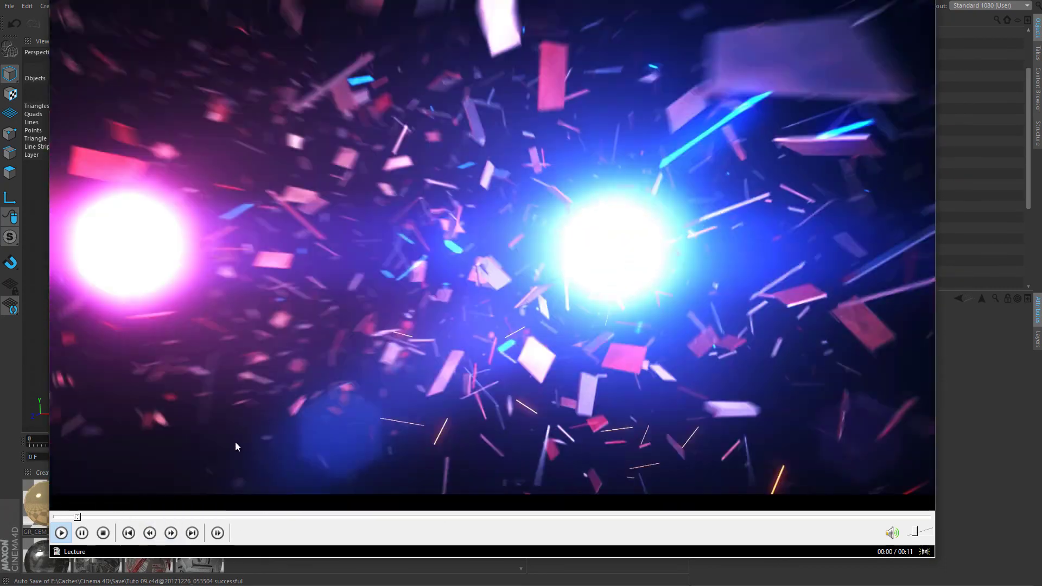
click(422, 335)
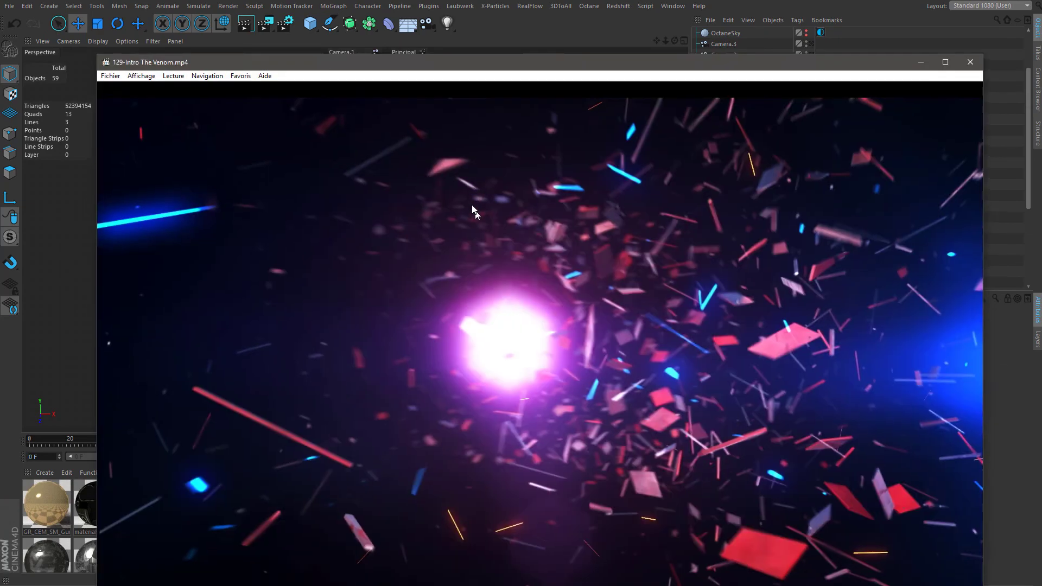
Replay the shield and text shots of 129-Intro The Venom.mp4 as a camera reference, and return to Cinema 4D.
drag(472, 205, 464, 137)
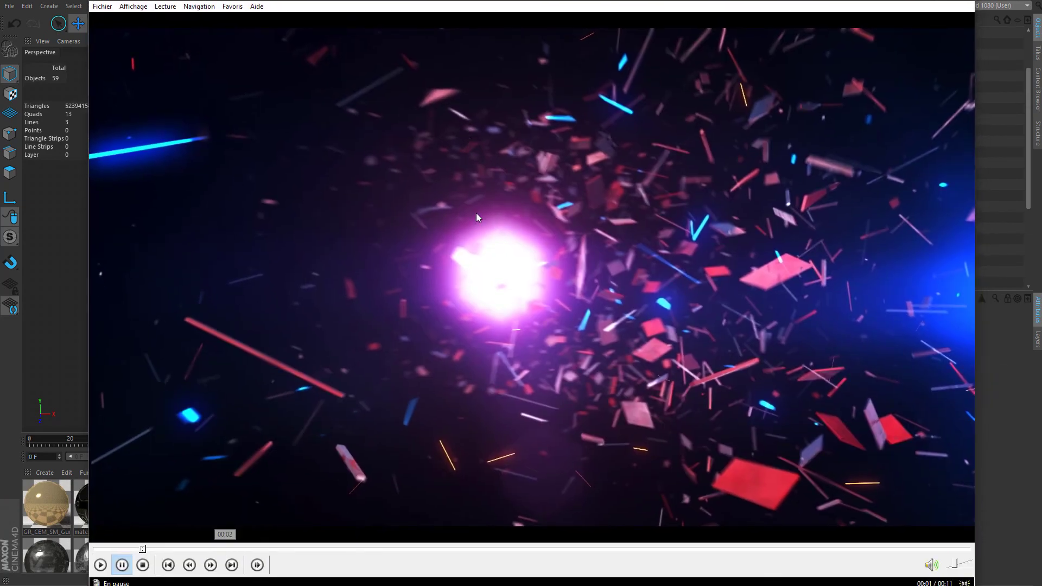
drag(477, 217, 433, 167)
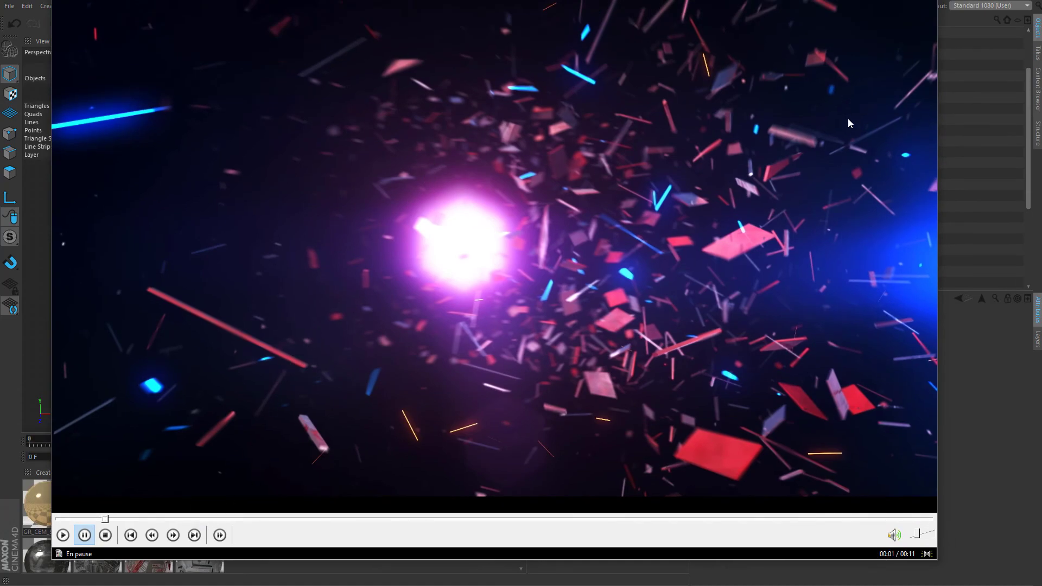
key(space)
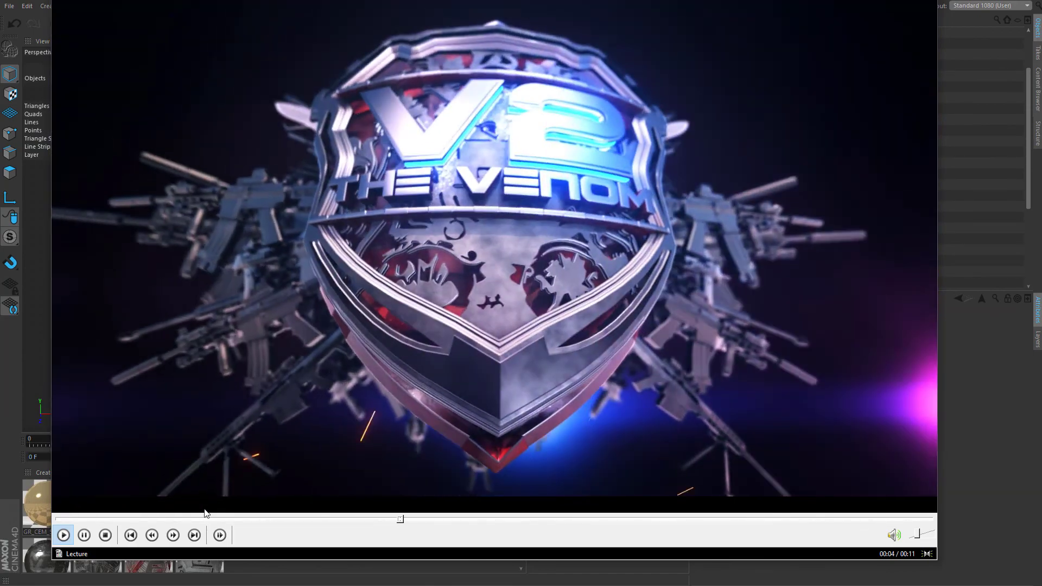
click(206, 517)
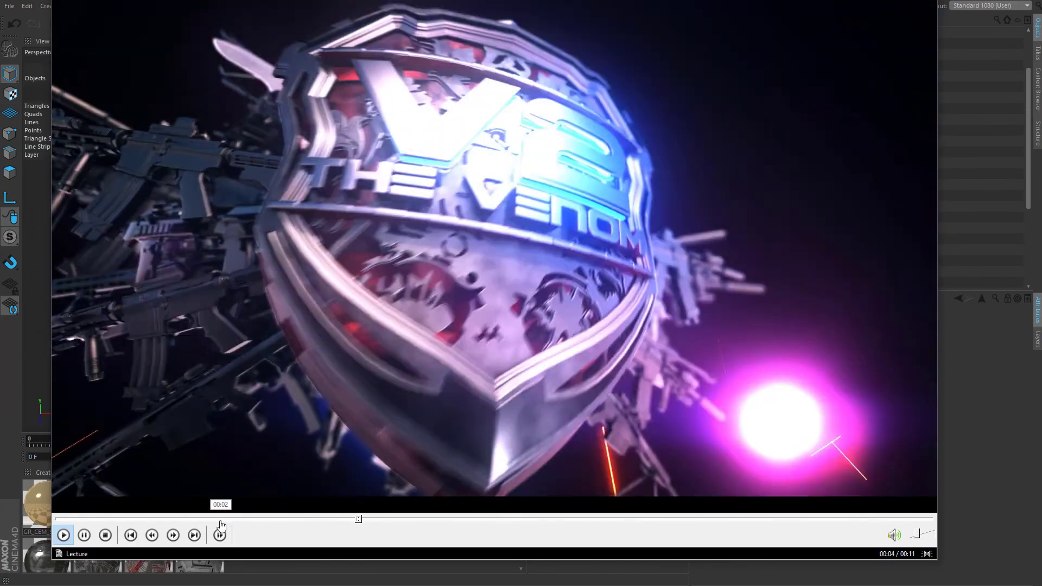
click(204, 518)
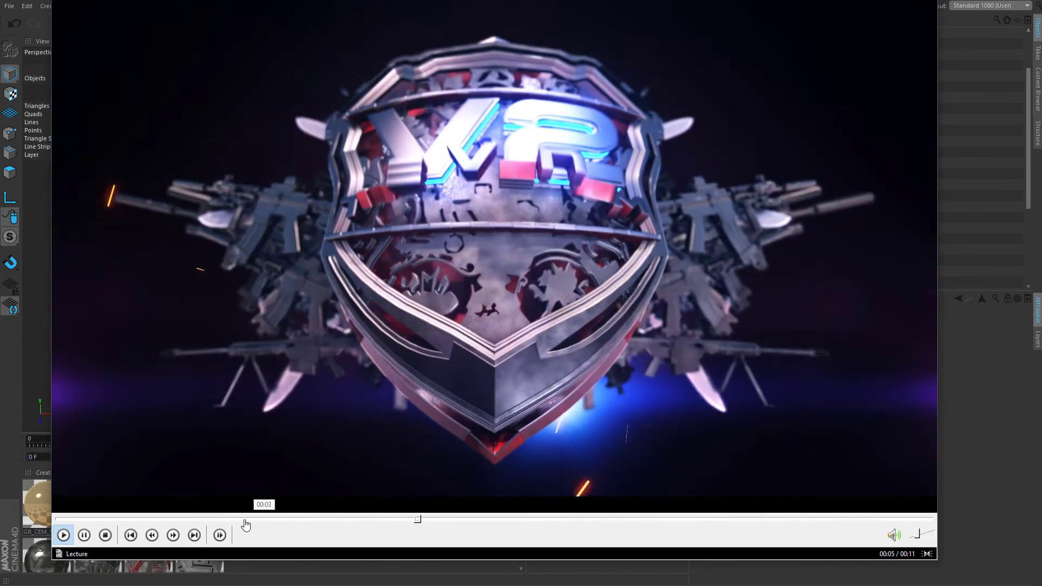
click(244, 518)
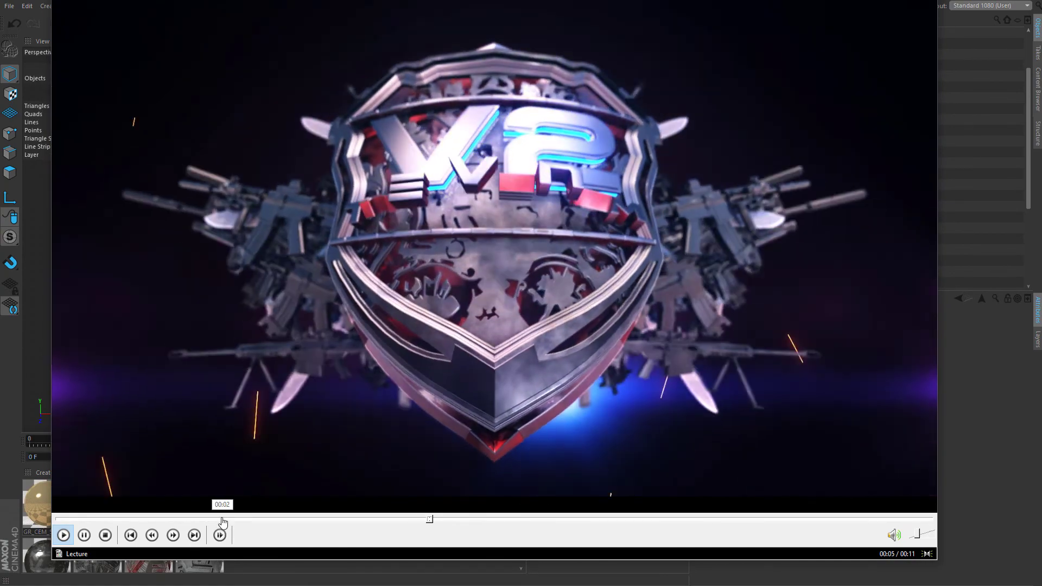
click(222, 519)
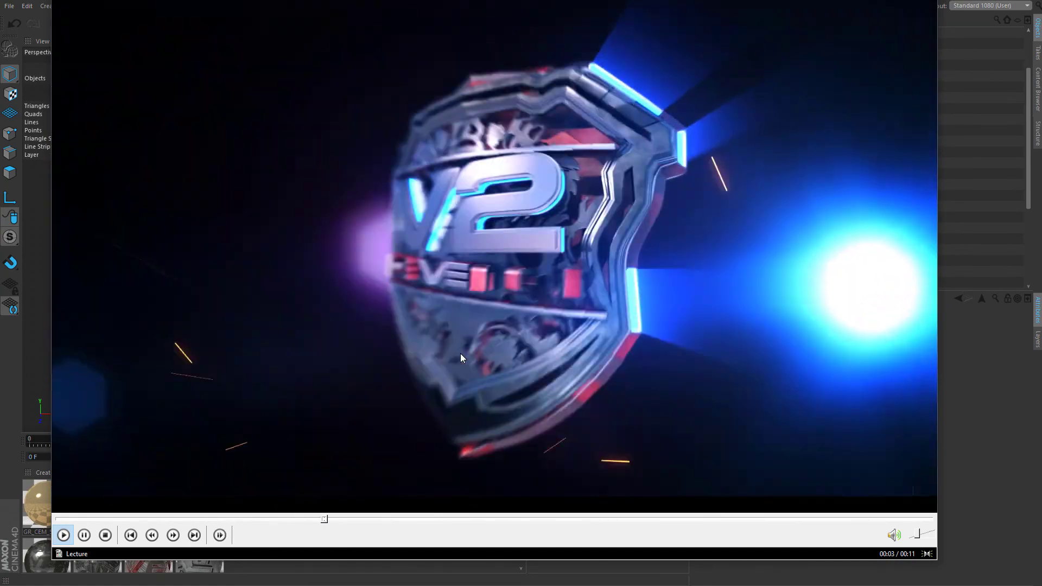
click(546, 281)
click(863, 2)
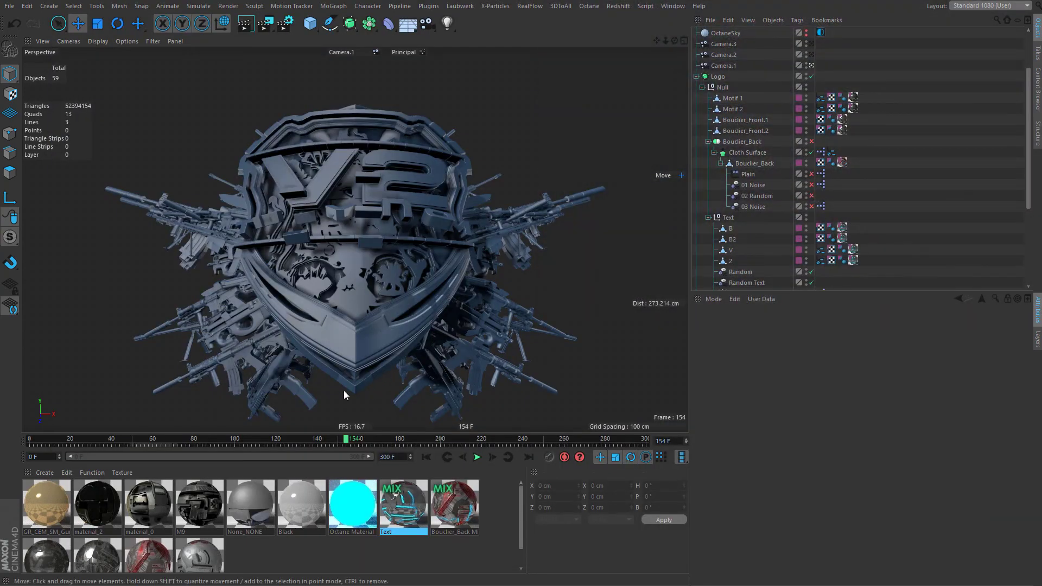
Look through Camera.2 at frame 60 and move it closer to the shield, to about X -233, Y -9, Z -592 cm.
click(723, 54)
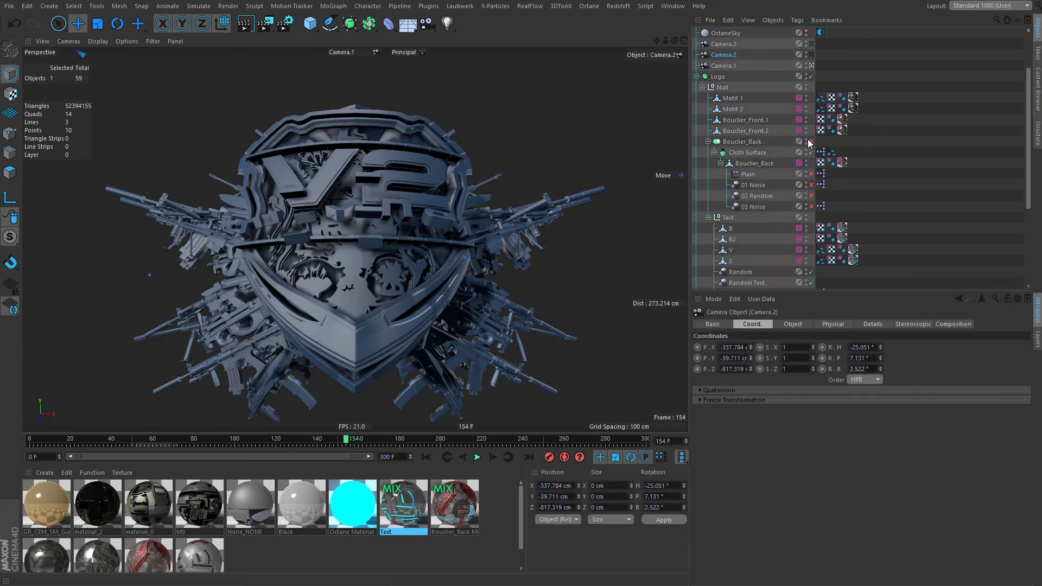
click(812, 55)
drag(346, 440, 153, 452)
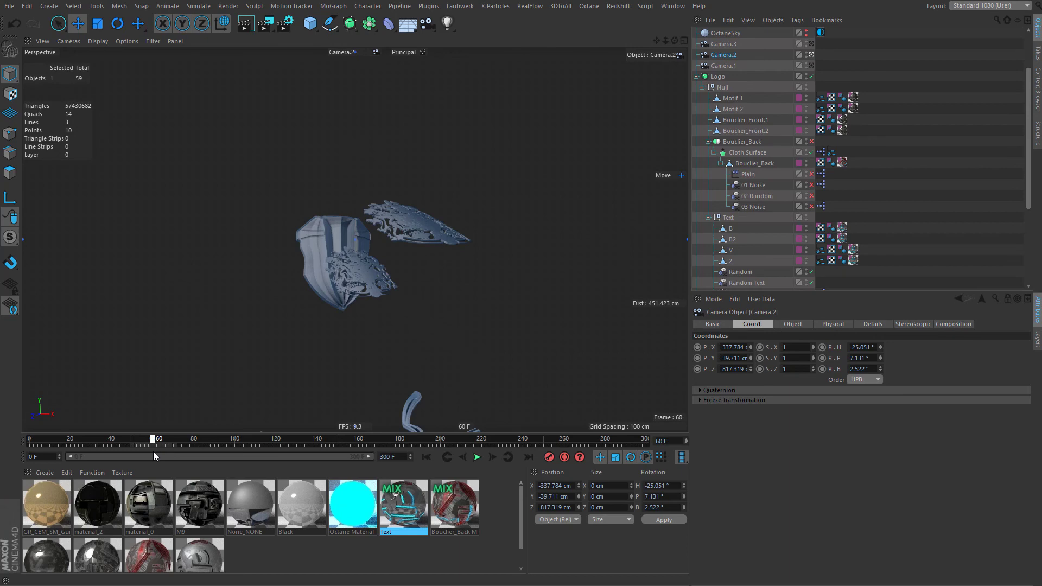
scroll(367, 274, up, 4)
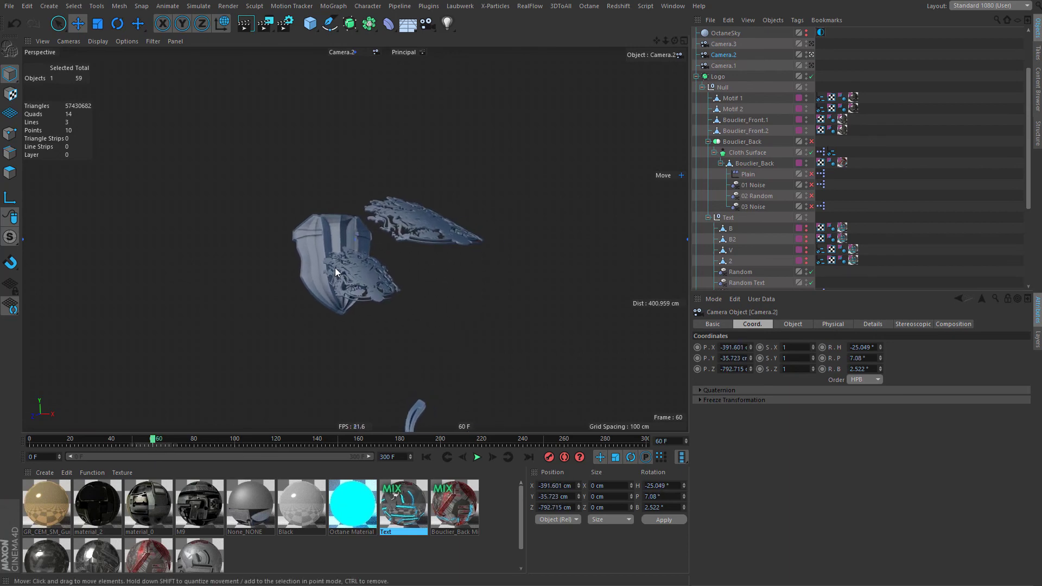
scroll(337, 253, up, 8)
scroll(360, 223, down, 5)
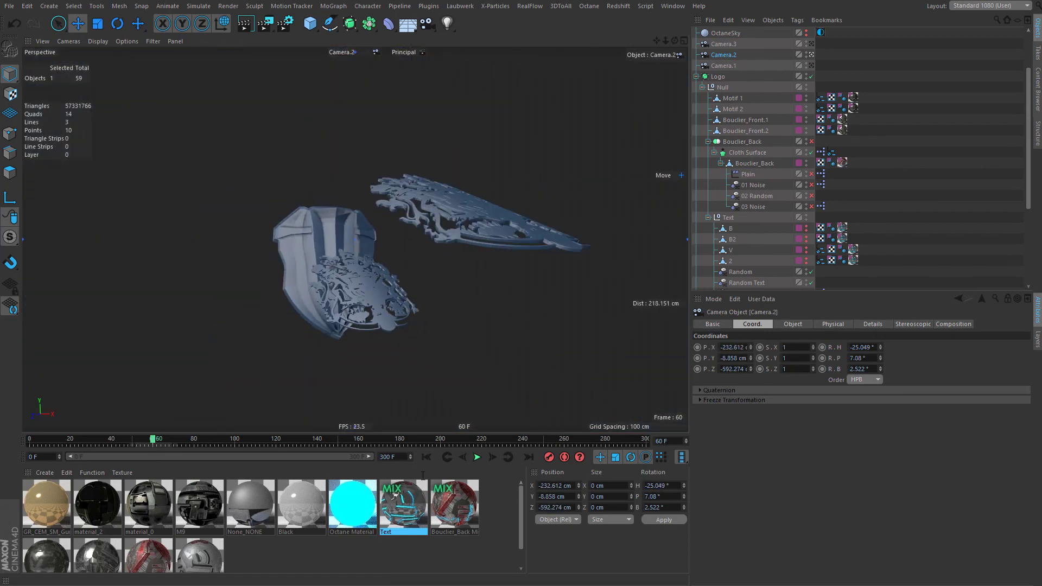
Return the timeline to the start and jump back from it to the keyed frame 58.
click(428, 458)
click(151, 438)
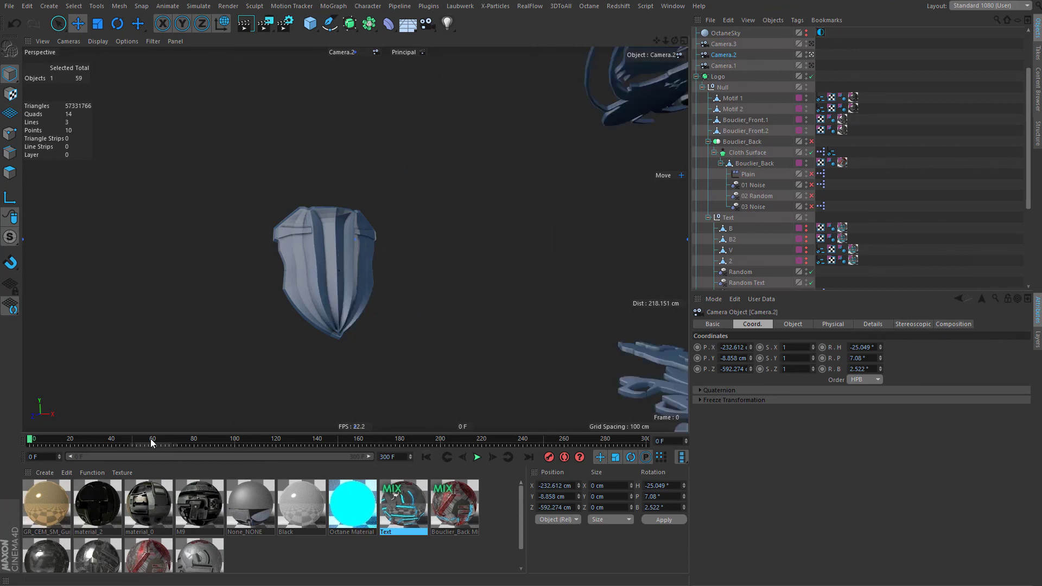
click(451, 459)
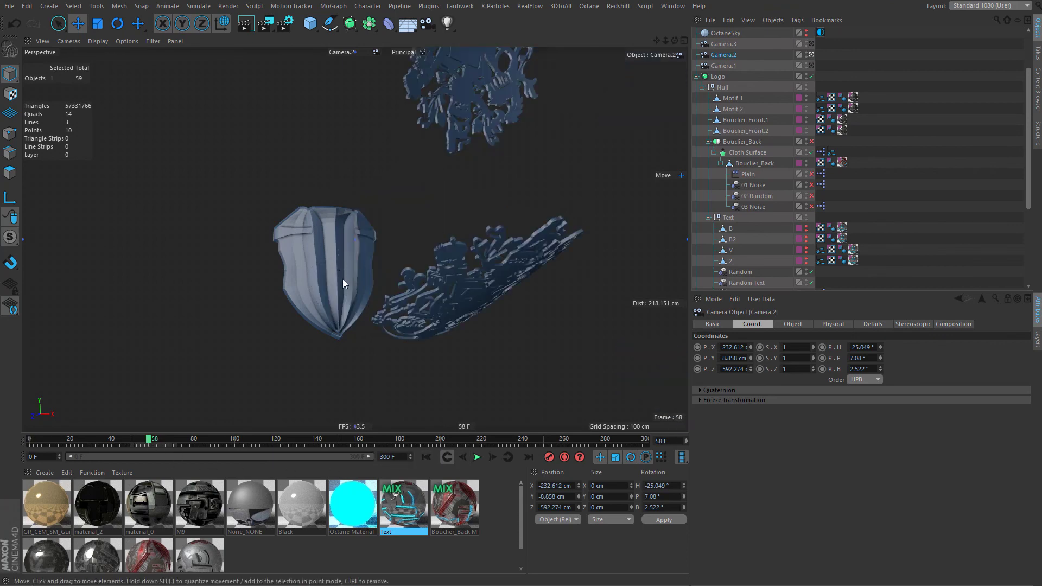
Try zooming and tilting Camera.2 to a steep low angle on the shield at frame 58.
scroll(353, 265, up, 2)
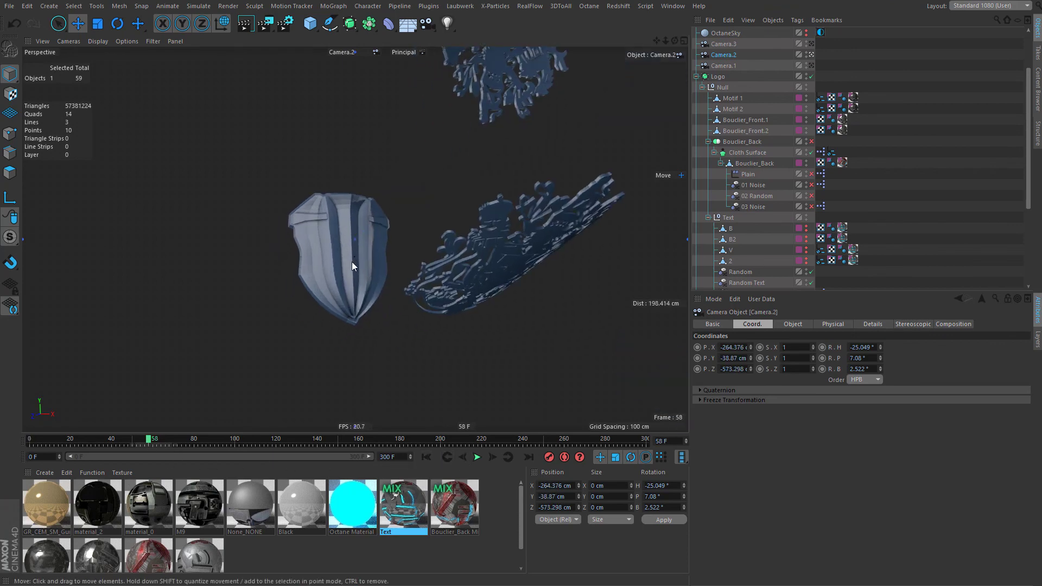
alt+drag(370, 269, 374, 246)
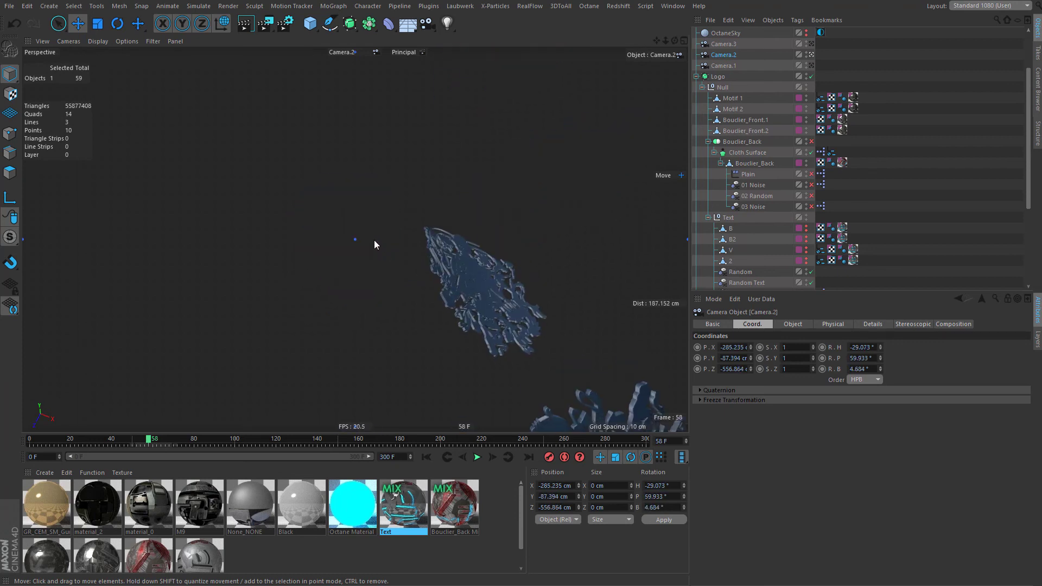
scroll(453, 254, up, 5)
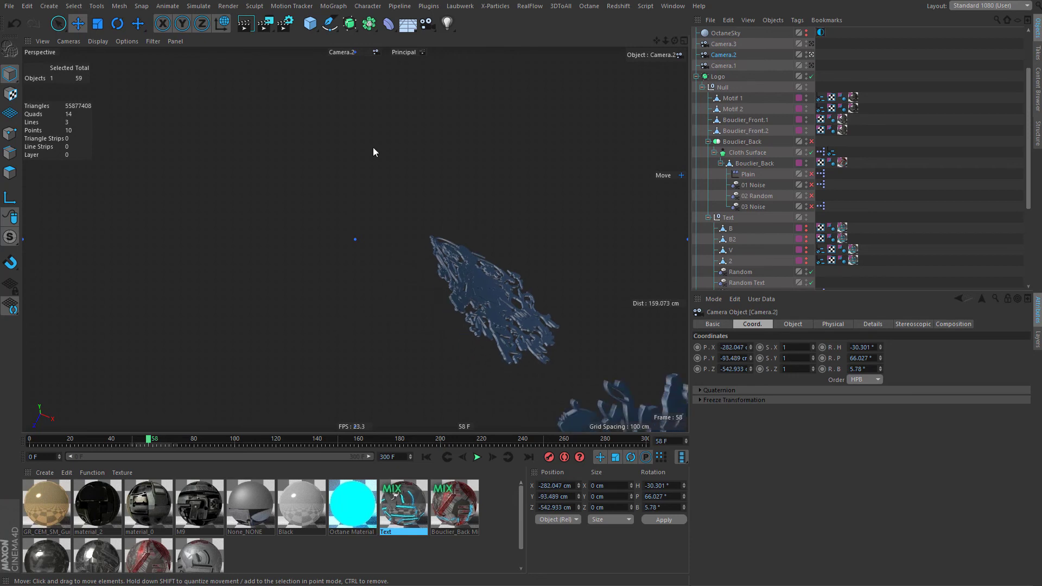
alt+middle_drag(383, 209, 373, 60)
alt+middle_drag(392, 374, 375, 60)
Select the Logo object and orbit Camera.2 around it at frame 58 to view the back shield from a lower side angle.
click(716, 77)
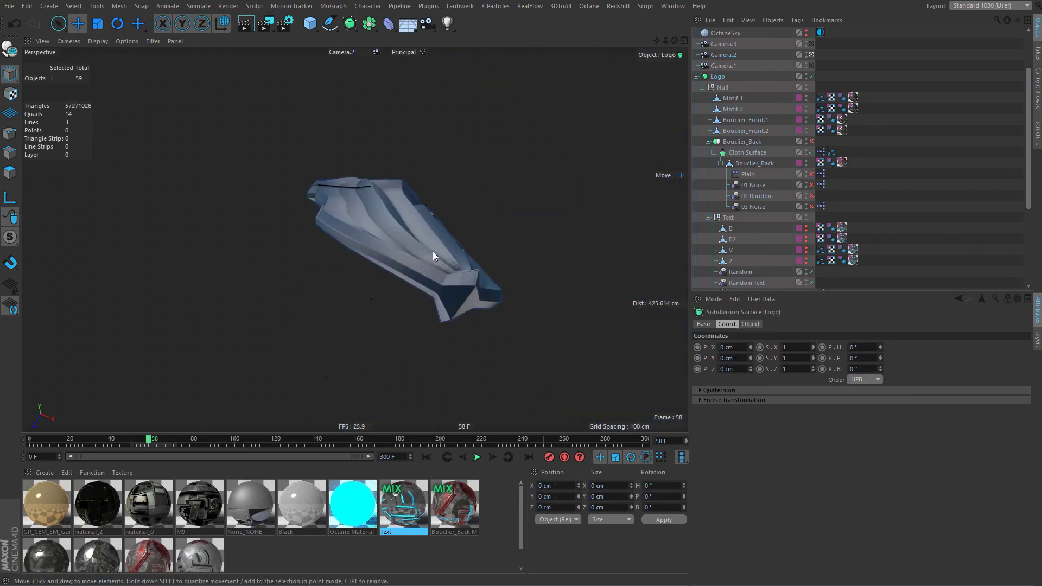
alt+drag(398, 239, 396, 245)
click(42, 43)
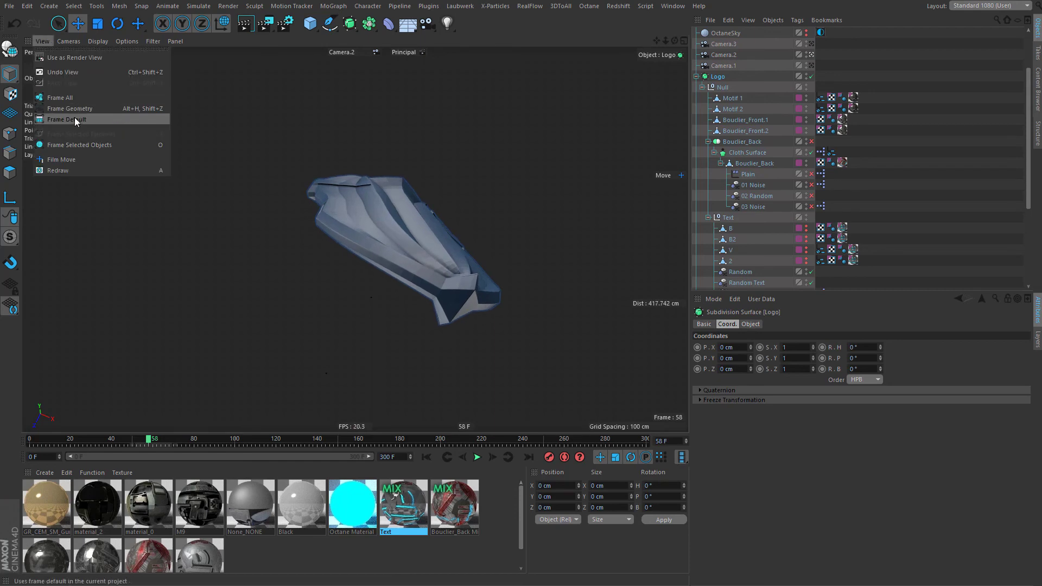
click(74, 117)
scroll(382, 253, up, 3)
alt+drag(382, 253, 261, 239)
click(43, 41)
click(47, 41)
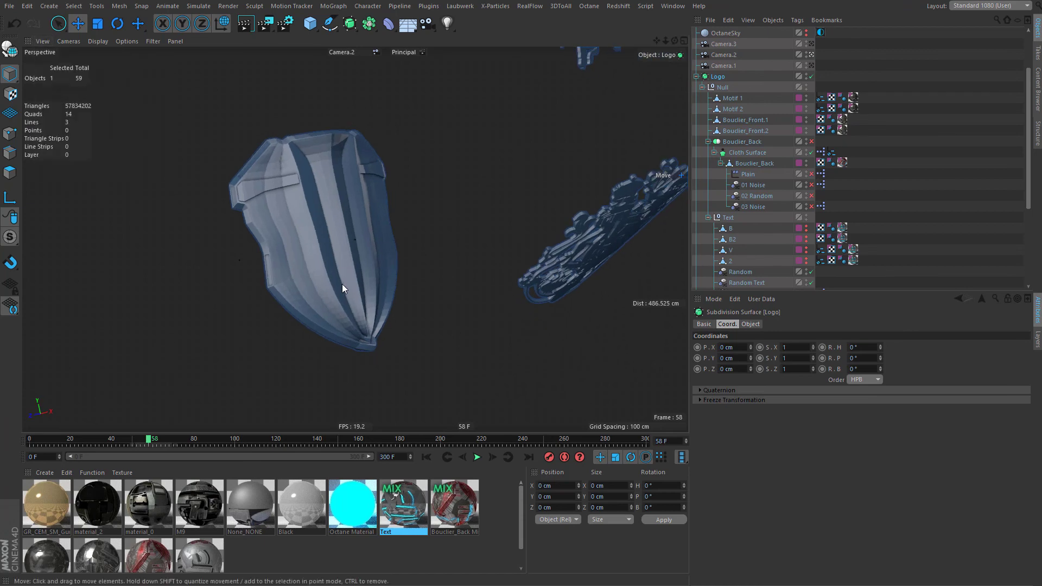
Compare the shield framing with Camera.1, refine Camera.2's low side view, and keyframe it at frame 58 near X -509, Y -279, Z -234 cm.
scroll(343, 280, up, 5)
scroll(345, 273, down, 3)
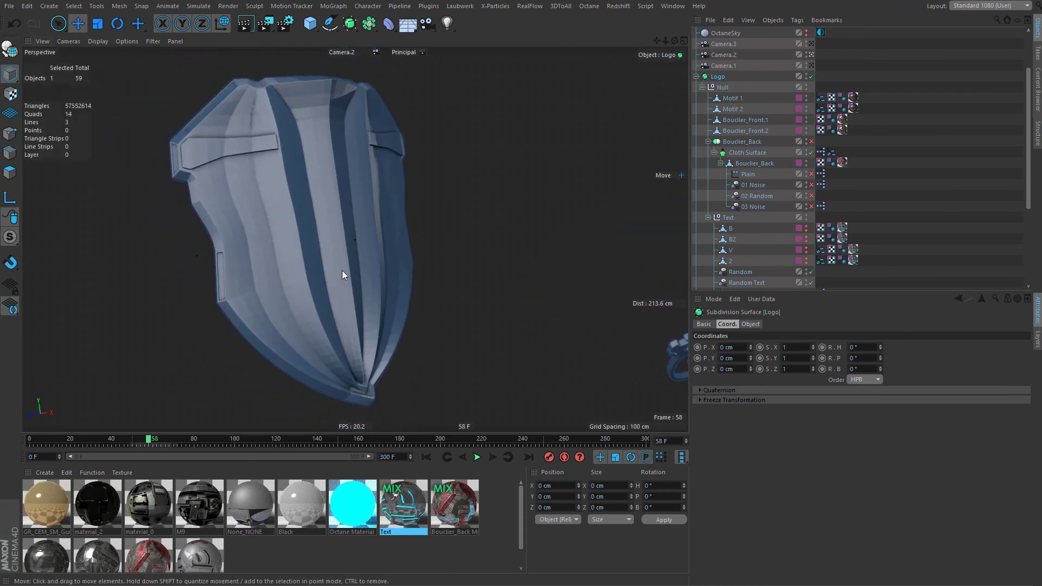
scroll(342, 270, down, 4)
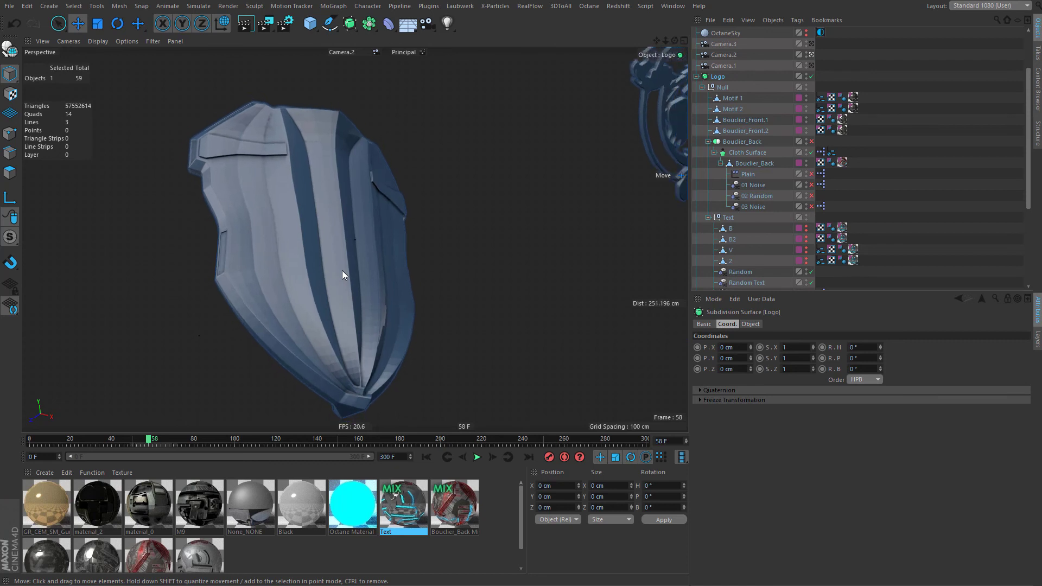
click(811, 66)
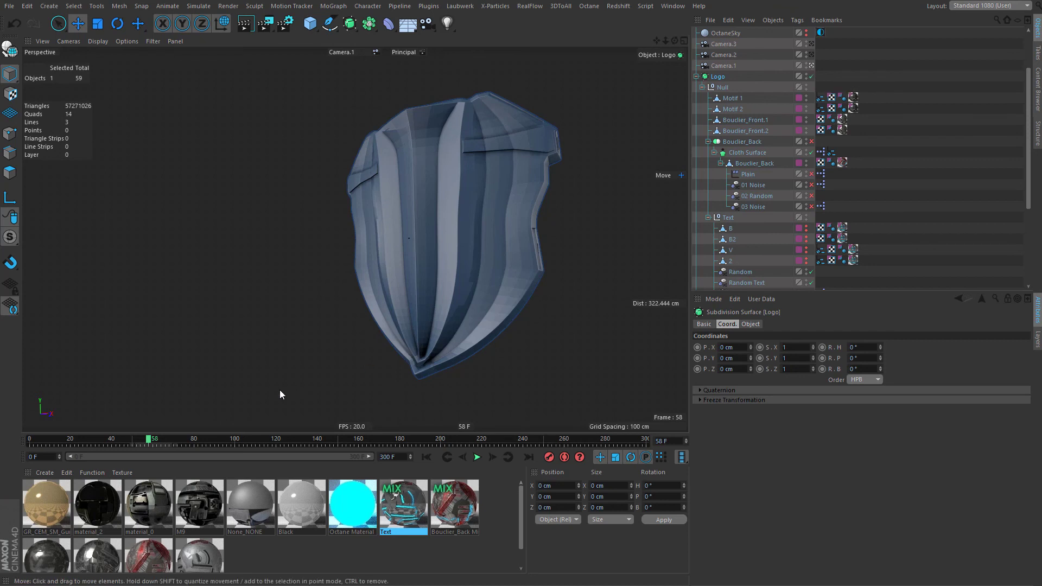
click(812, 55)
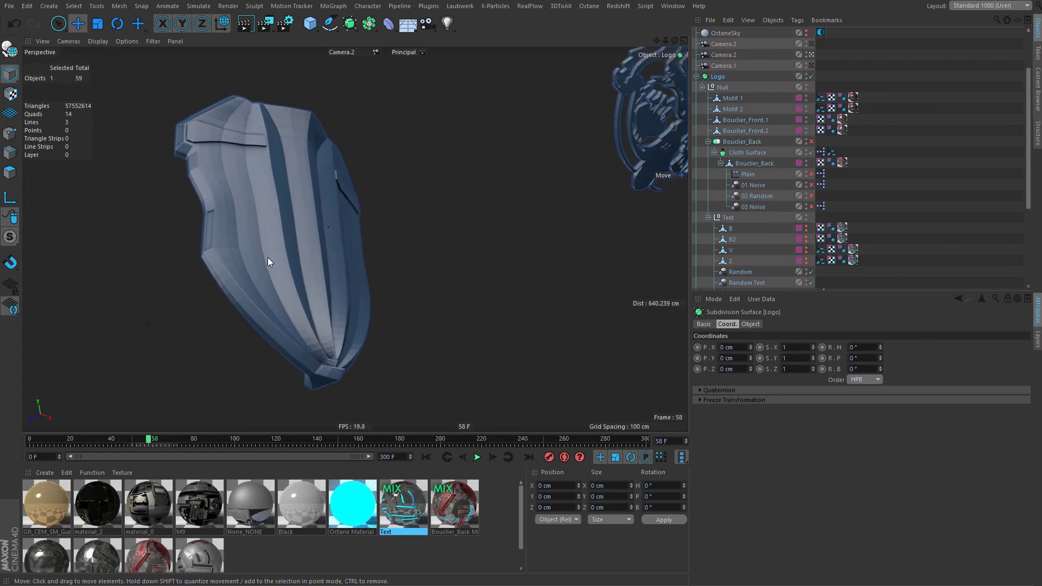
alt+drag(291, 242, 298, 238)
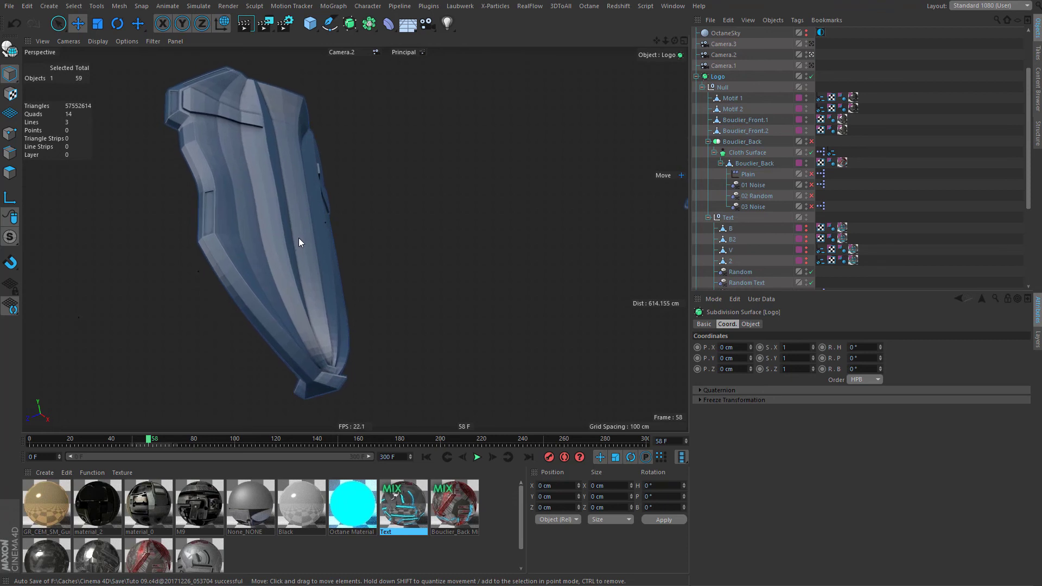
click(724, 55)
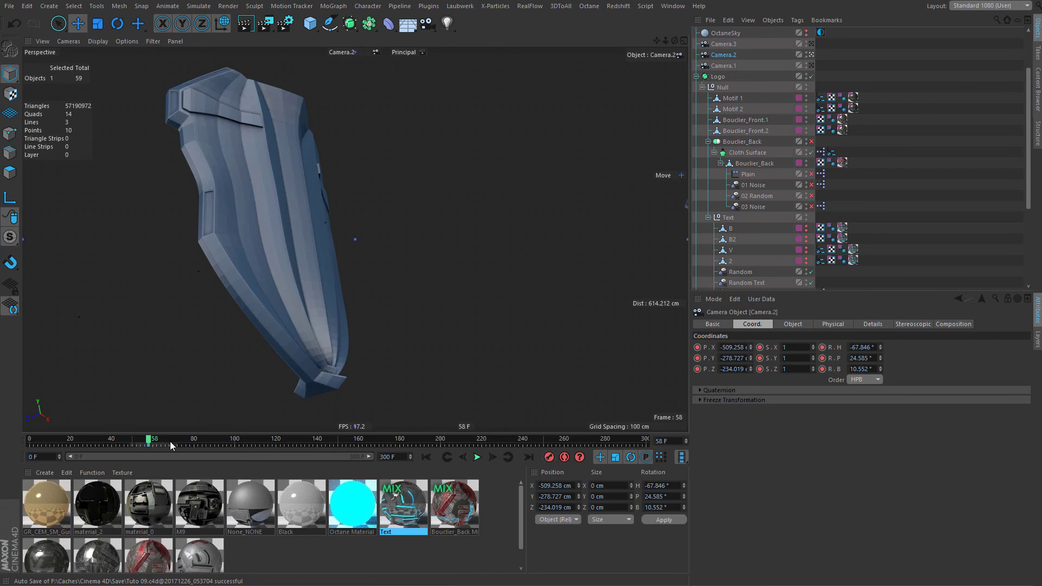
Advance to frame 100, orbit Camera.2 around the selected Logo to face the shield's front, and record a keyframe on the Logo.
drag(165, 442, 234, 443)
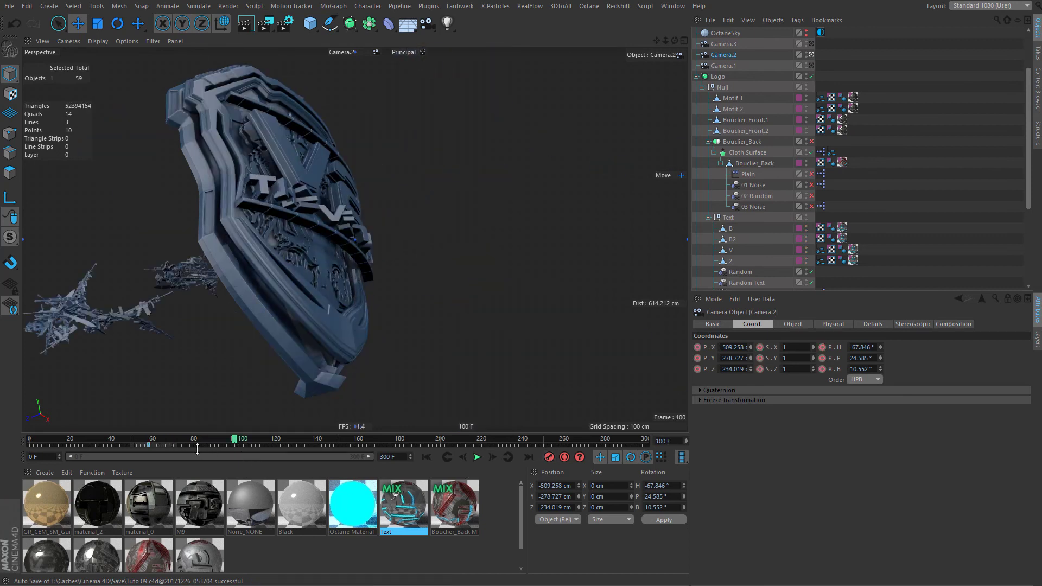
alt+drag(327, 252, 412, 255)
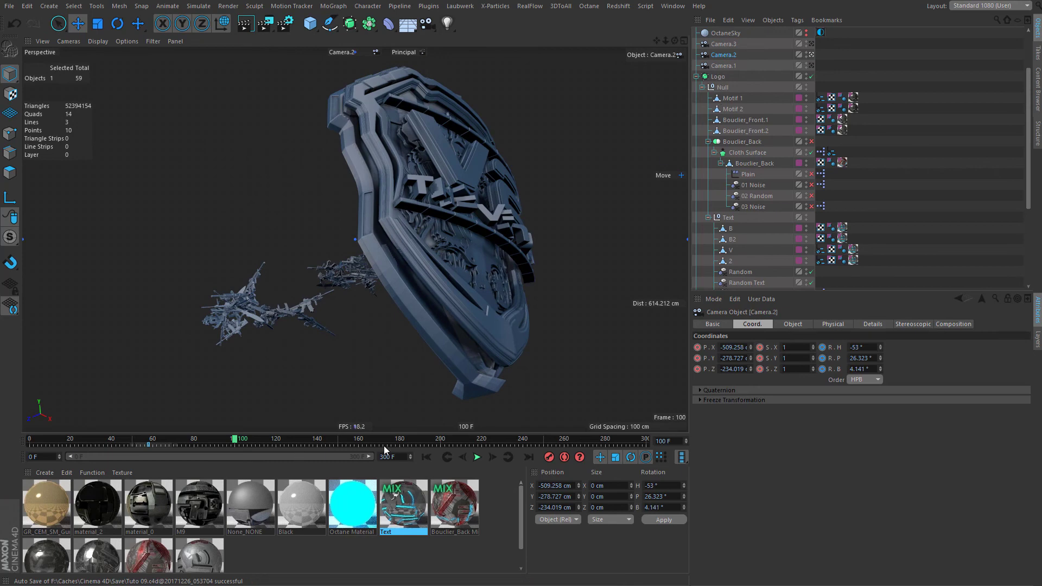
key(ctrl+z)
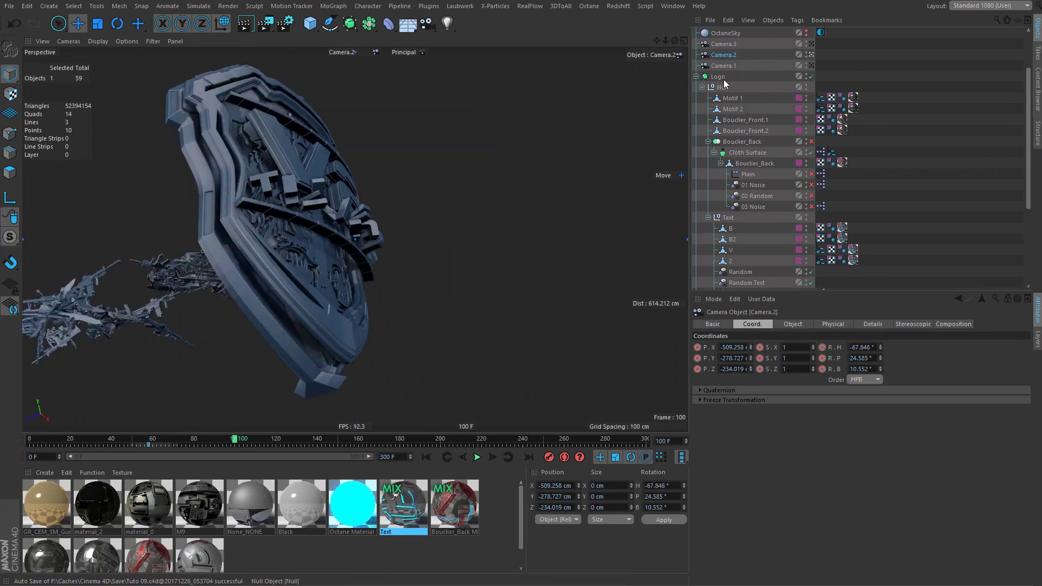
click(724, 79)
alt+drag(340, 254, 347, 274)
scroll(345, 275, up, 2)
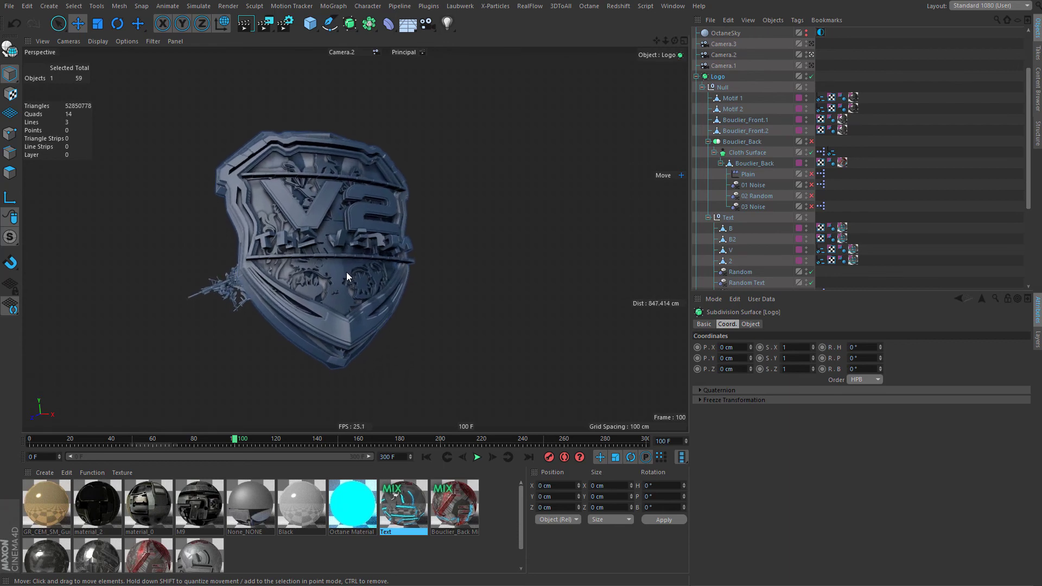
click(549, 457)
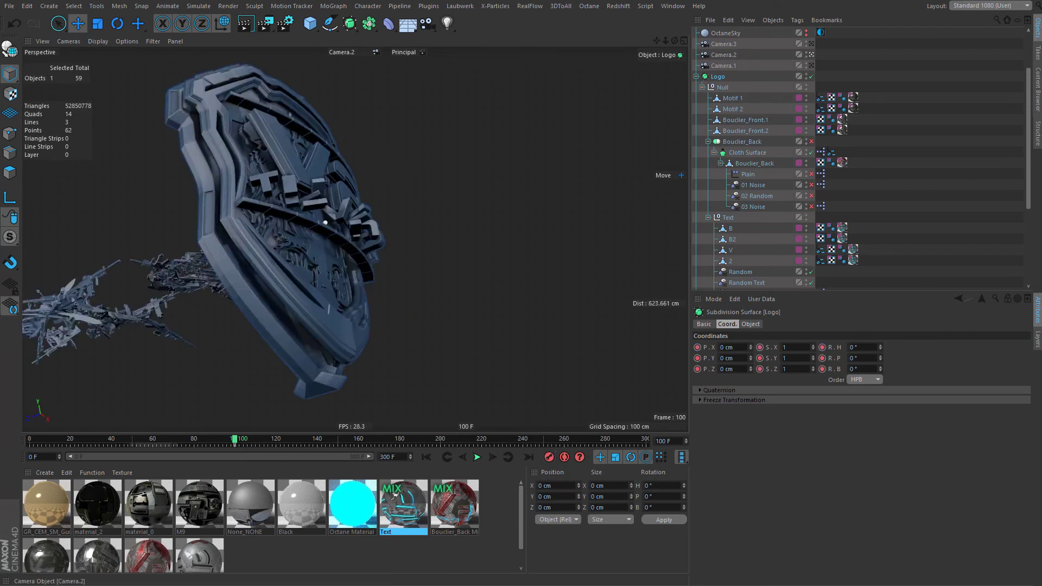
Select Camera.2, restore its front shield view by undoing the view change, and keyframe it at frame 100 near X -410, Y -174, Z -714 cm.
click(728, 55)
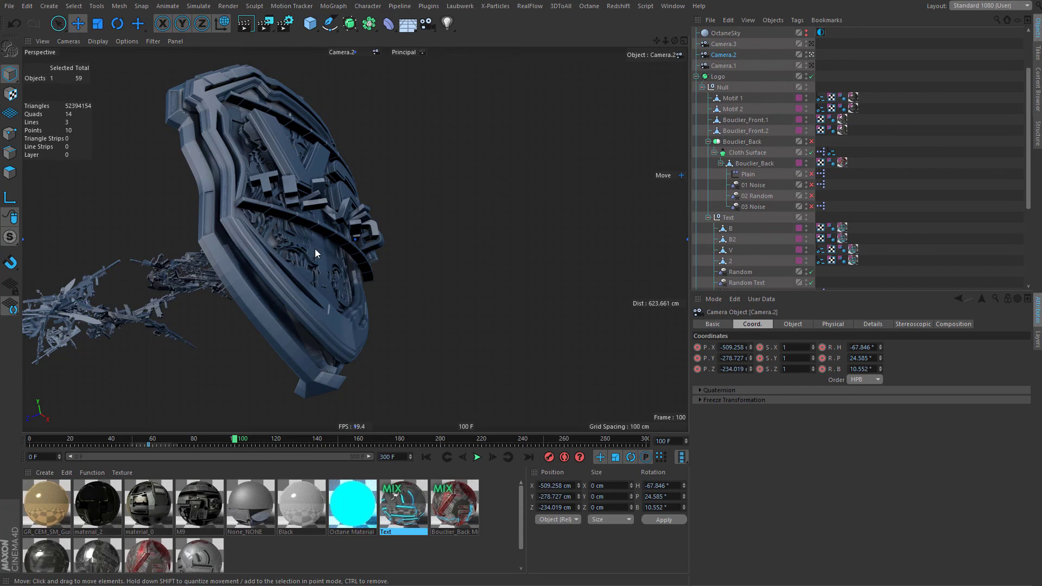
click(44, 41)
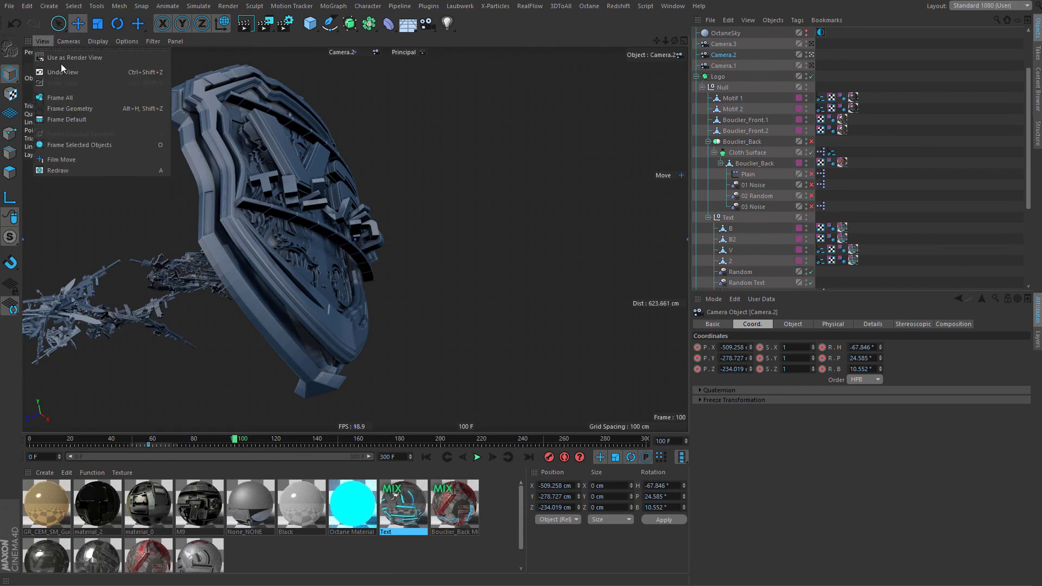
click(70, 72)
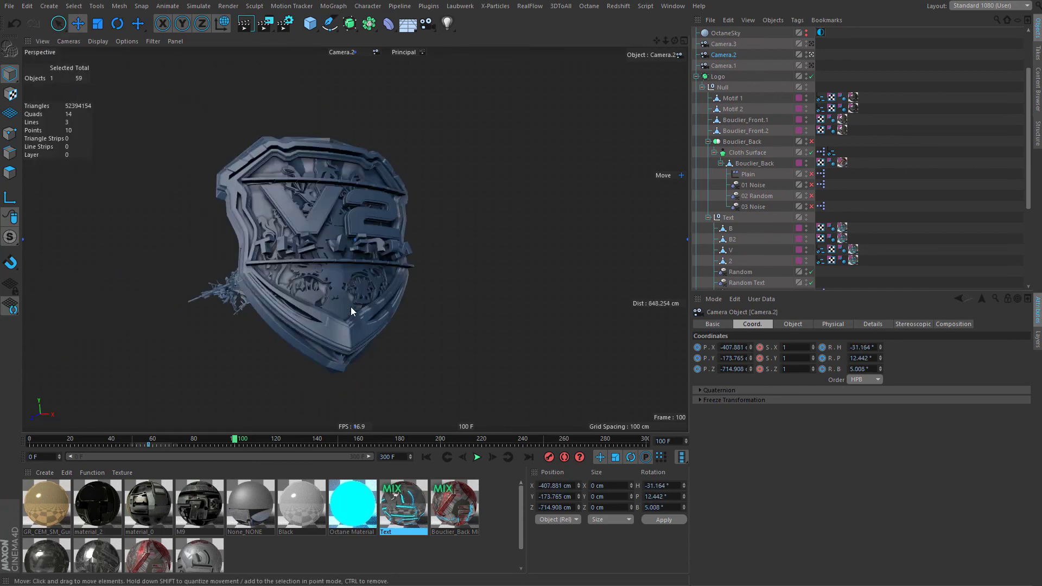
click(43, 42)
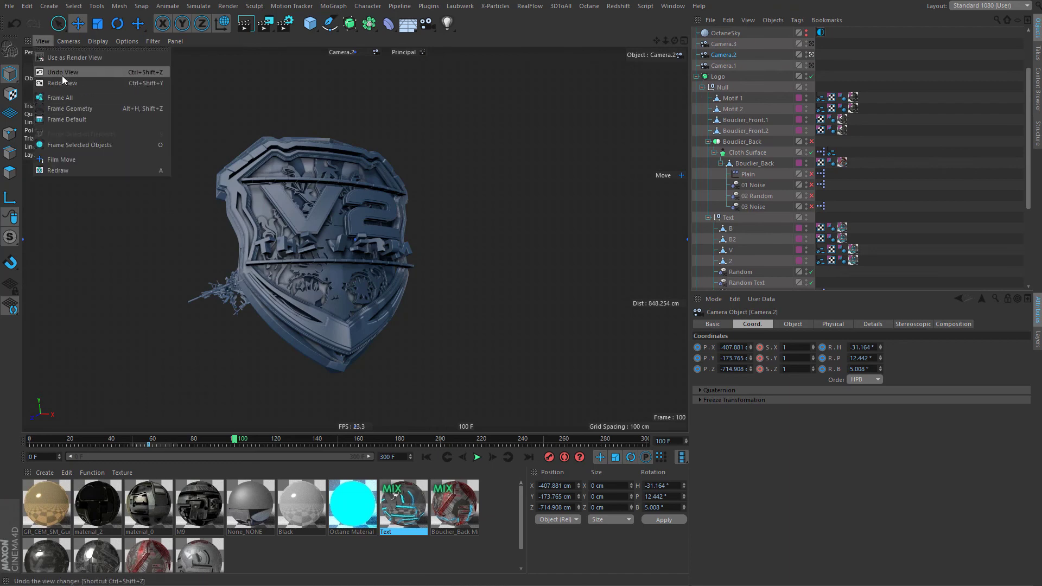
click(869, 67)
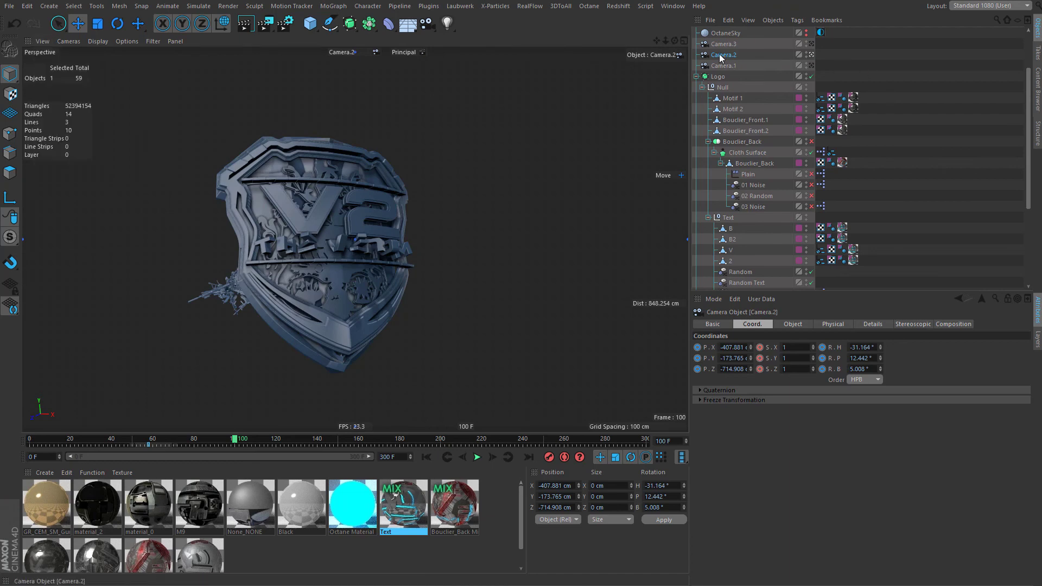
alt+middle_drag(349, 308, 351, 308)
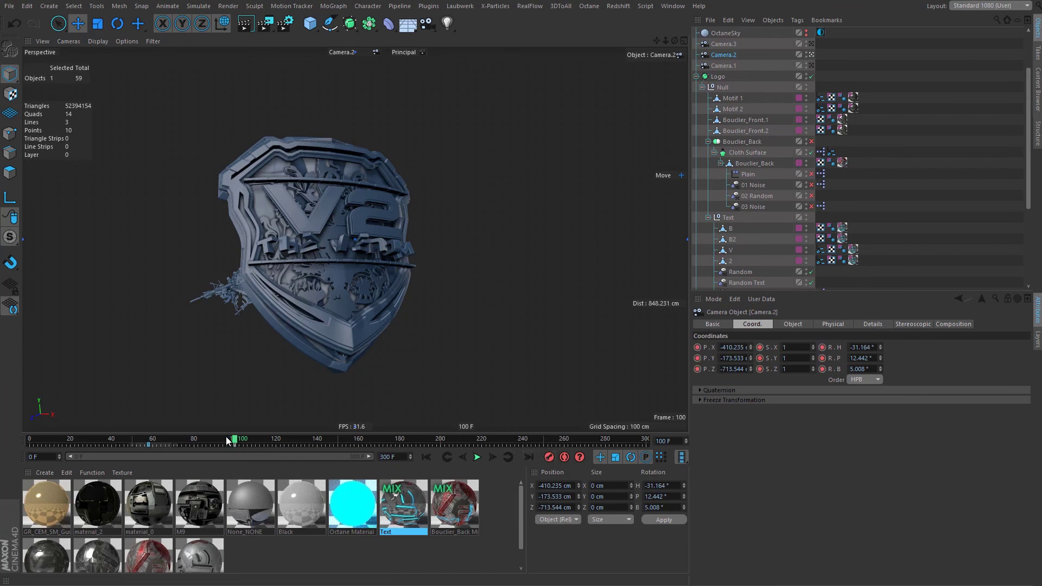
Preview the move, shift Camera.2 at frame 58 to about X -531, Y -270, Z -192 cm, update its keyframe, and play the shot again.
drag(226, 438, 120, 445)
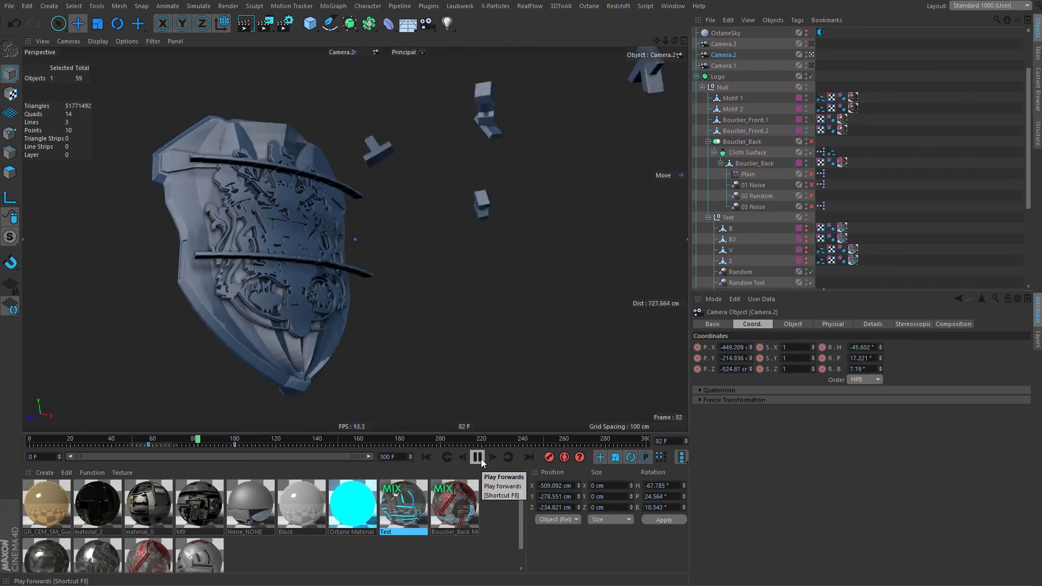
drag(203, 442, 167, 449)
click(447, 458)
alt+middle_drag(308, 342, 363, 327)
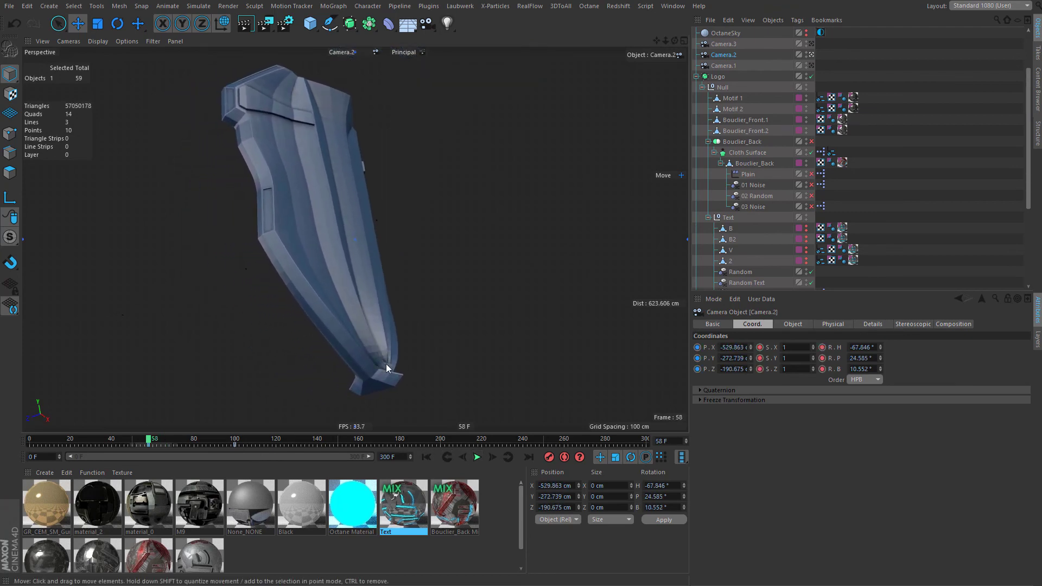
mouse_move(386, 363)
alt+middle_down()
mouse_move(385, 353)
mouse_move(387, 367)
alt+middle_up()
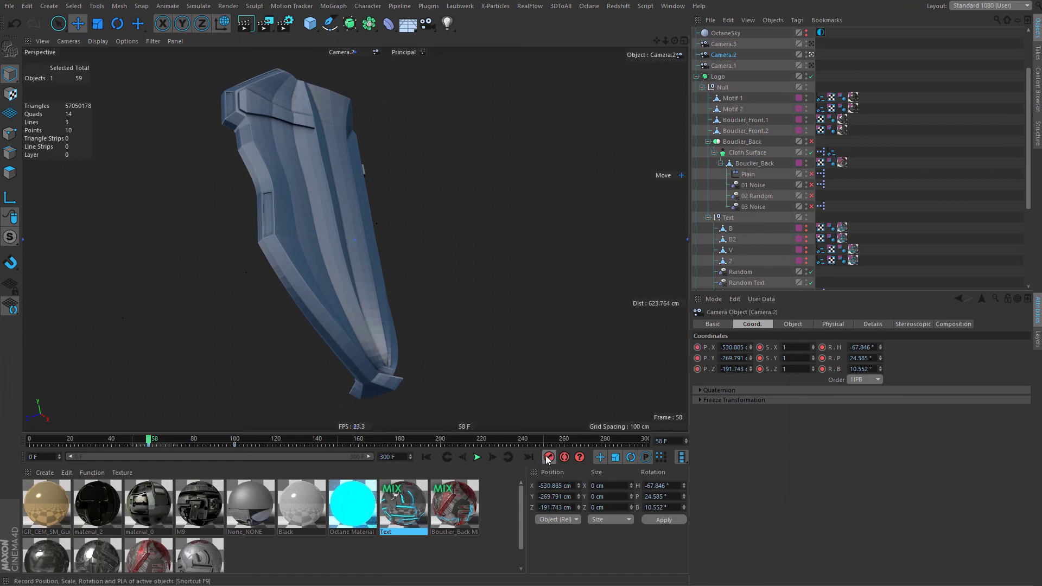
click(483, 461)
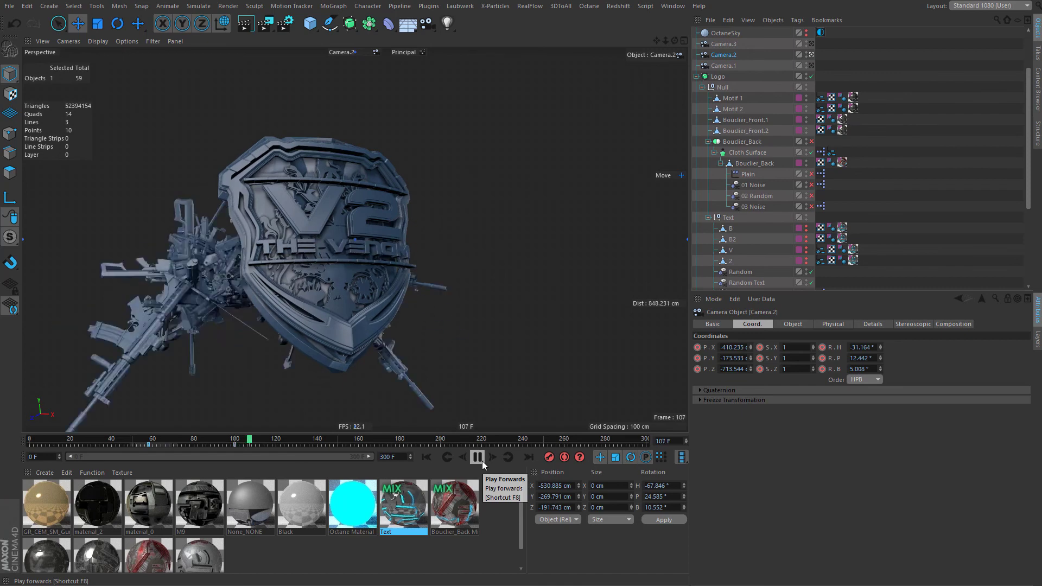
click(483, 461)
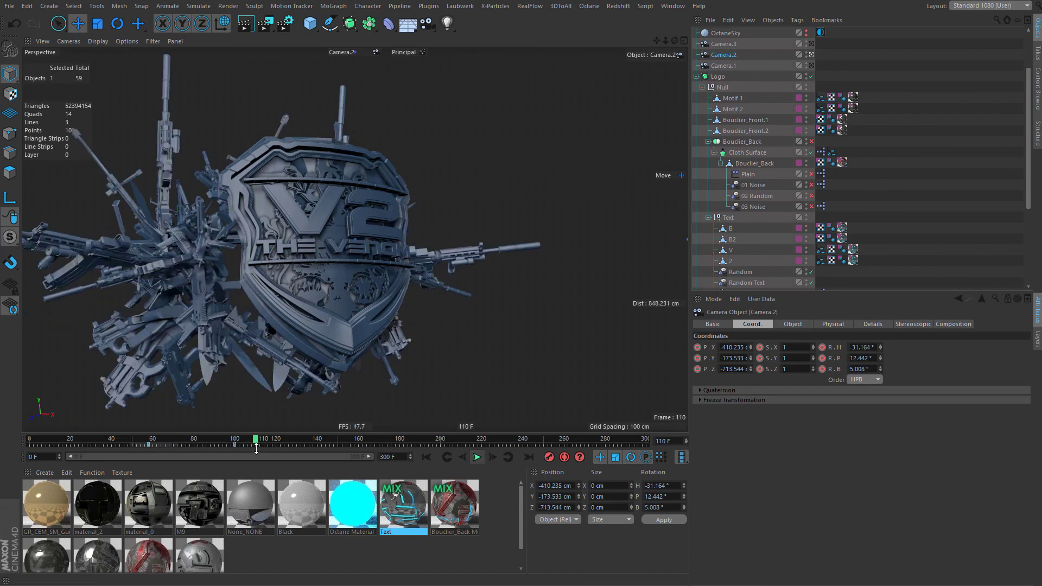
Keyframe Camera.2 at frame 80 near X -483, Y -222, Z -451 cm, and play the camera move from frame 56.
click(192, 446)
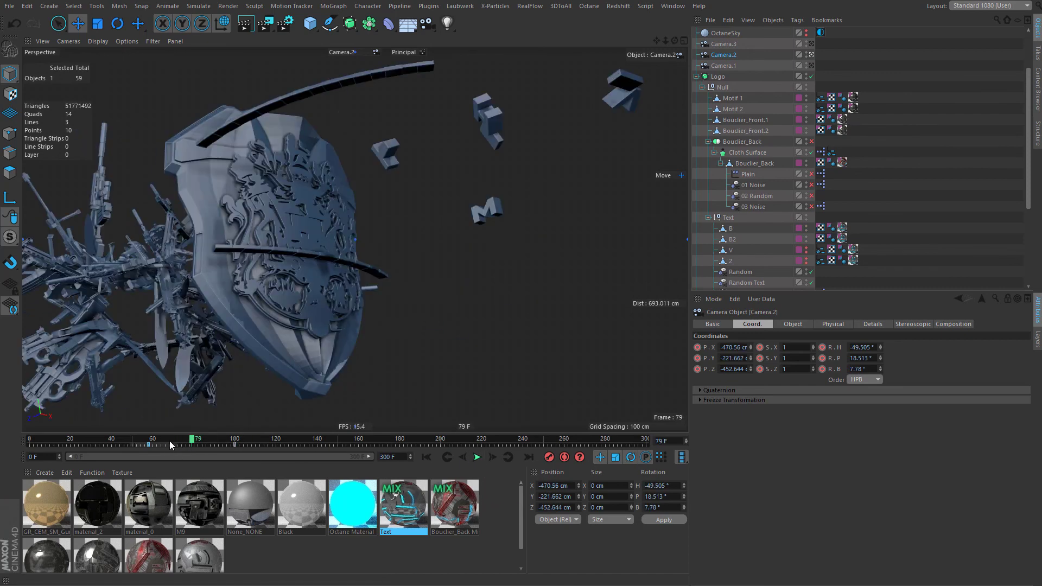
drag(169, 442, 194, 443)
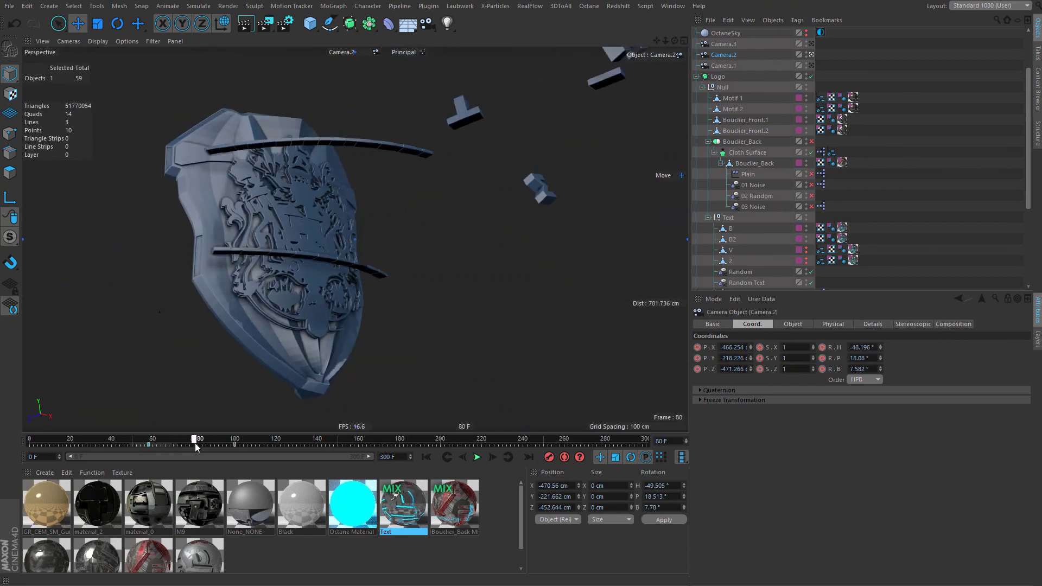
alt+middle_drag(305, 303, 330, 296)
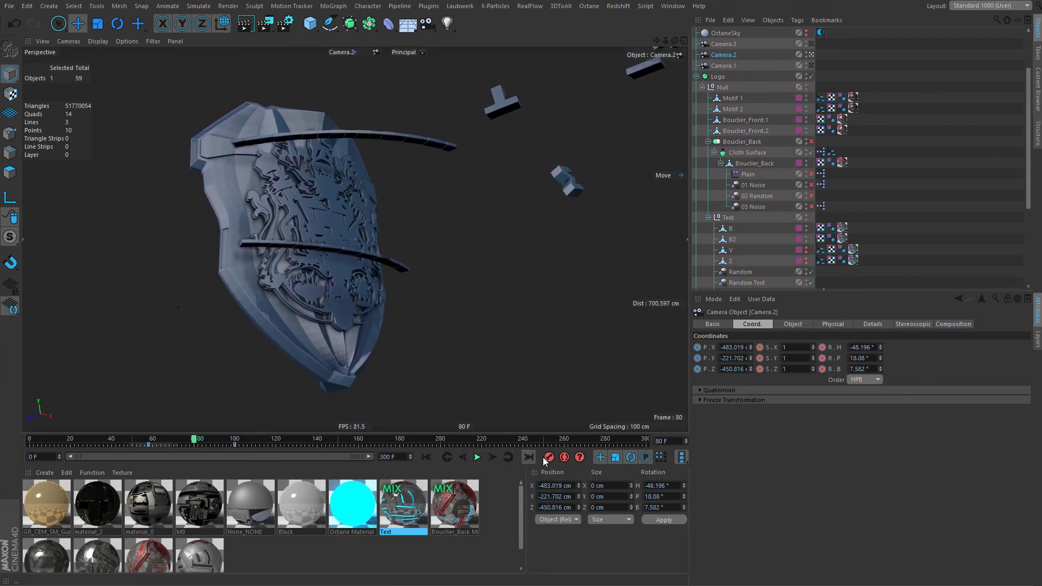
click(146, 439)
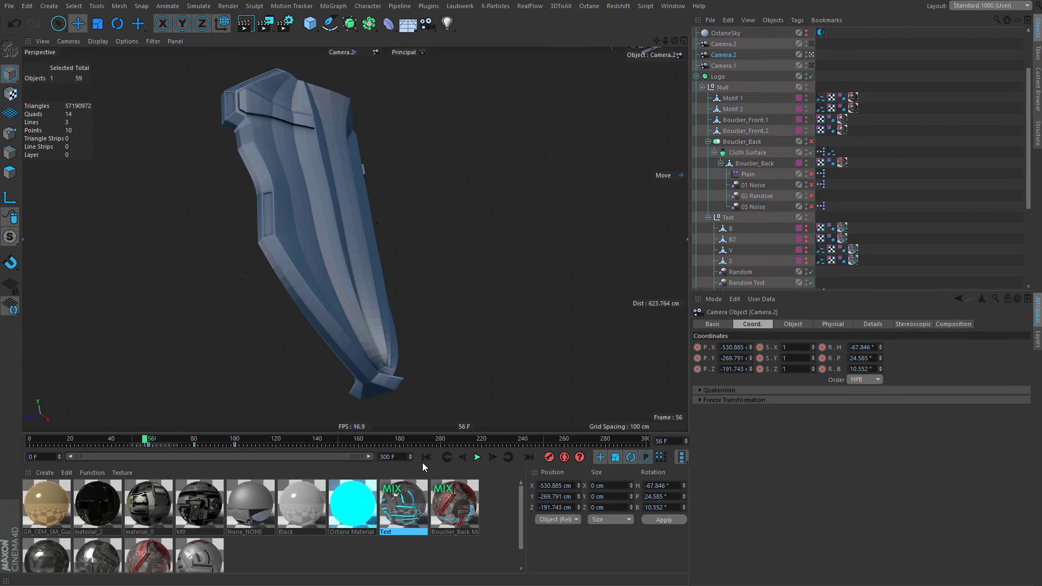
click(477, 458)
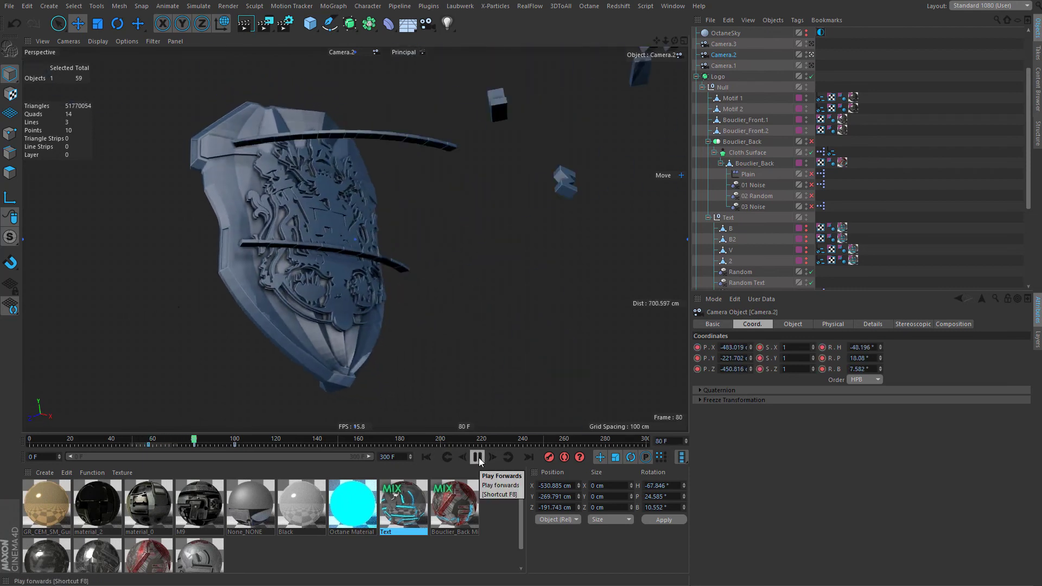
Stop playback, delete Camera.2's keyframe at frame 80, and scrub from the start of the move to frame 99.
click(479, 458)
click(192, 444)
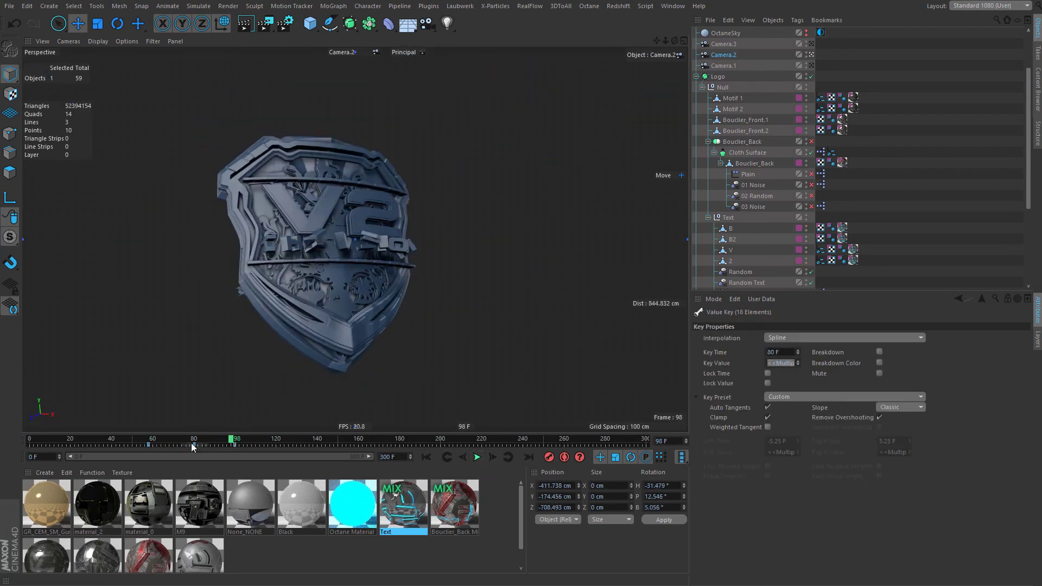
right_click(196, 444)
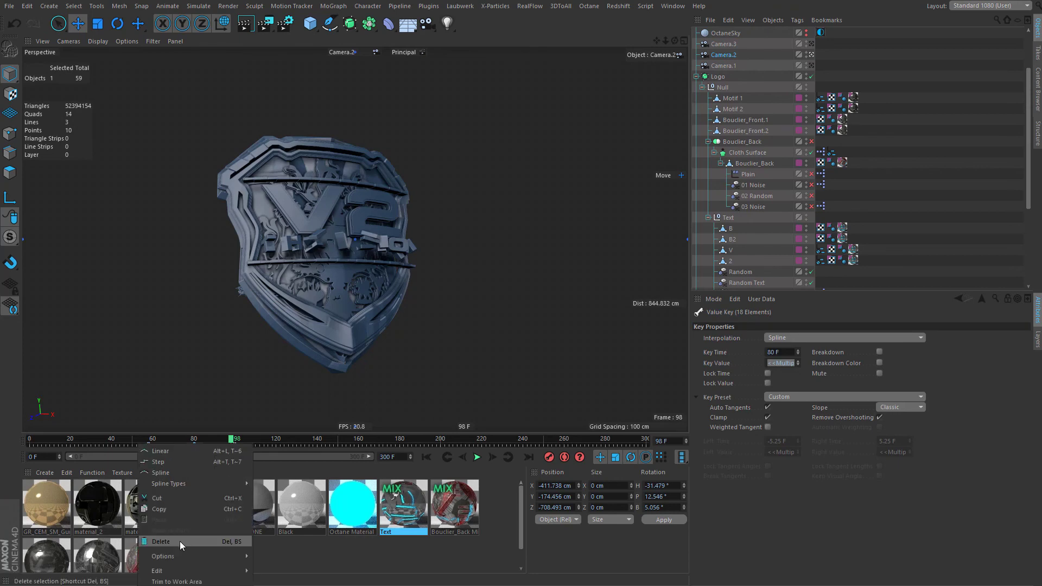
click(180, 542)
drag(155, 442, 233, 442)
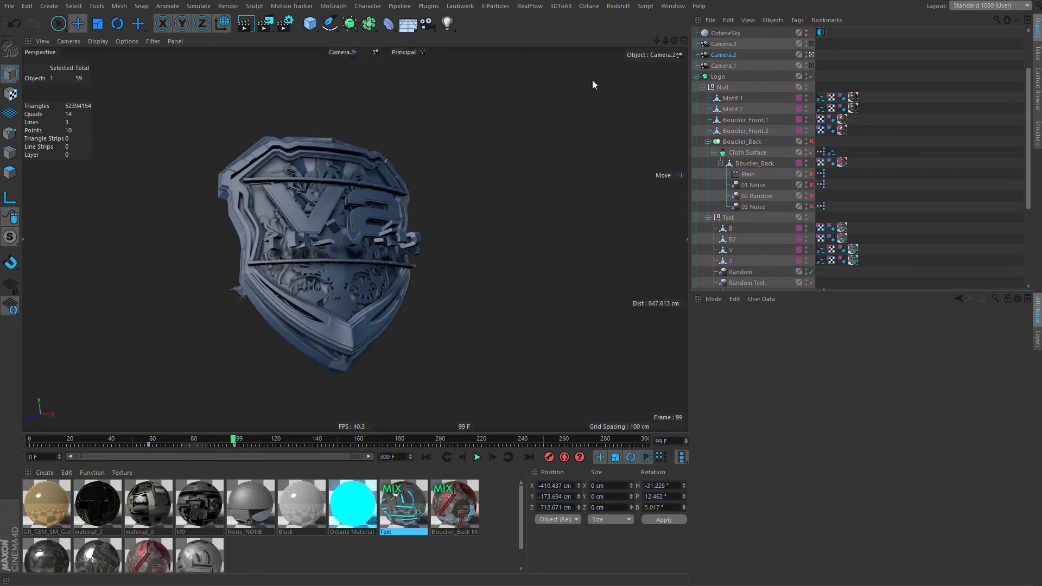
Add a Target tag to Camera.2 and assign Logo as its target object.
right_click(727, 60)
mouse_move(807, 71)
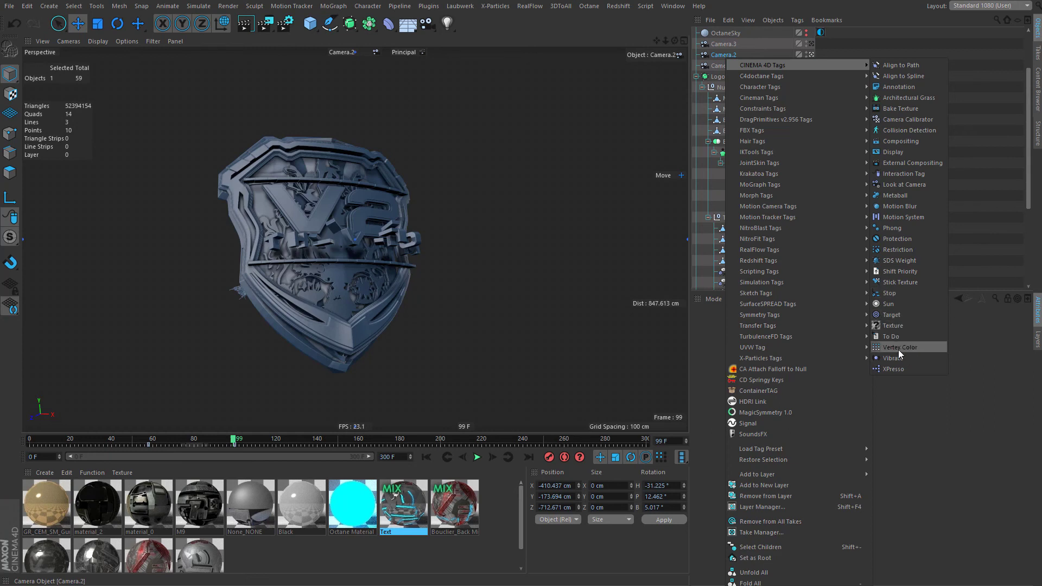
click(901, 315)
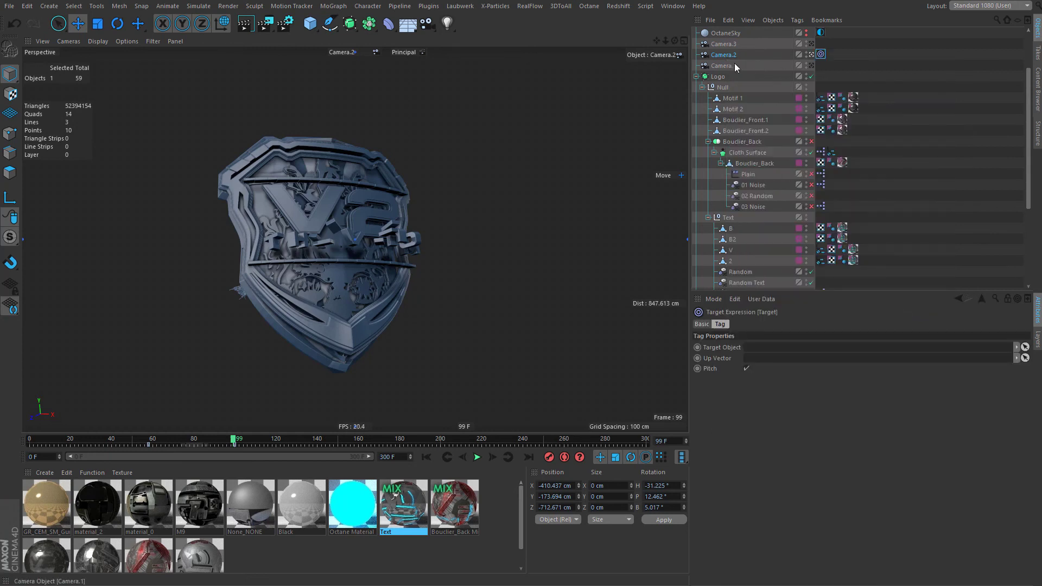
drag(752, 347, 754, 347)
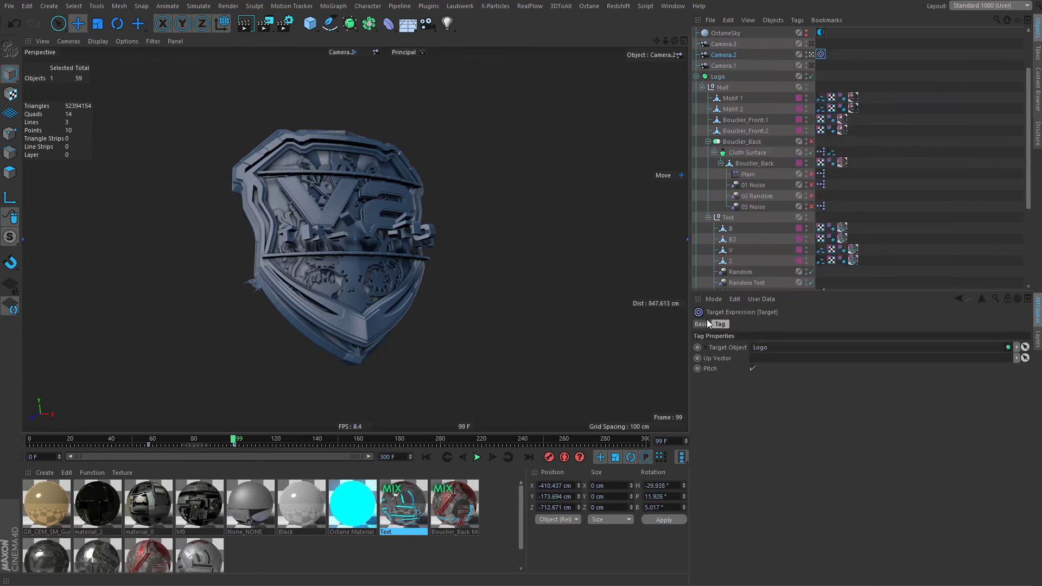
Disable Camera.2's Target tag, replay the shot for comparison, and enable the tag again.
mouse_move(145, 441)
mouse_down()
mouse_move(233, 445)
mouse_move(155, 453)
mouse_move(242, 448)
mouse_move(123, 451)
mouse_move(238, 449)
mouse_move(138, 454)
mouse_up()
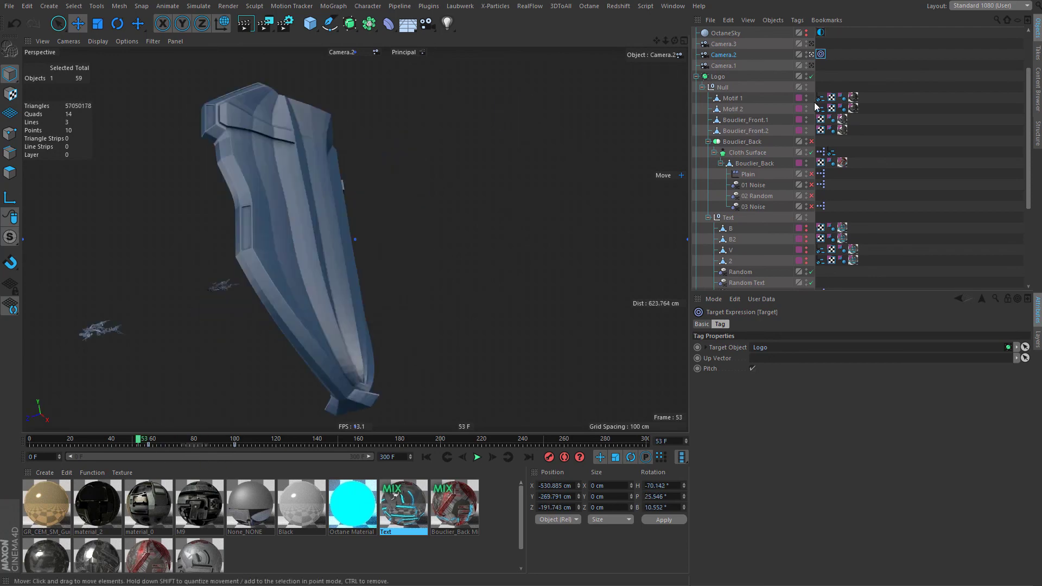
click(704, 325)
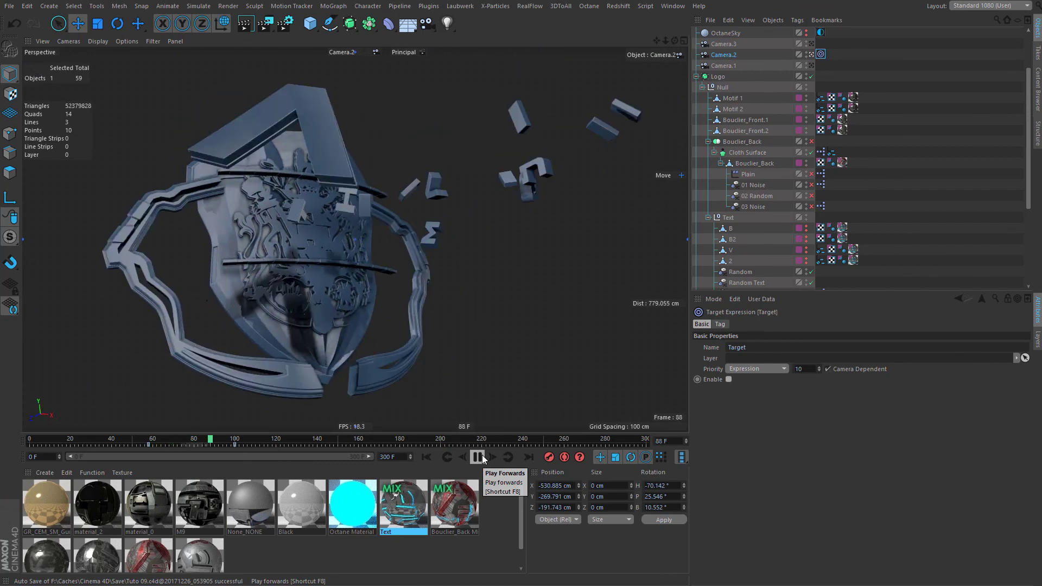
click(166, 441)
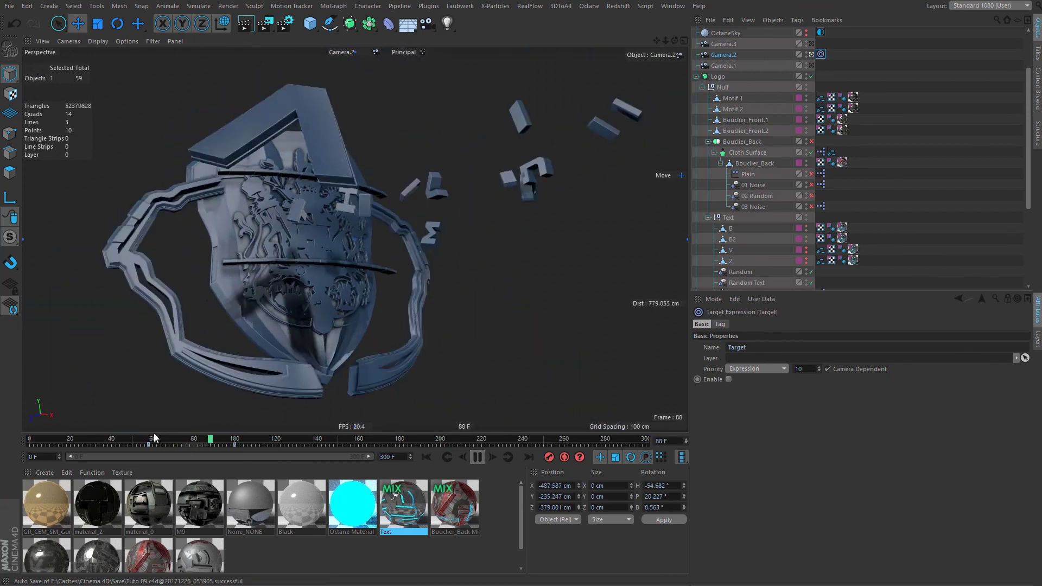
click(149, 445)
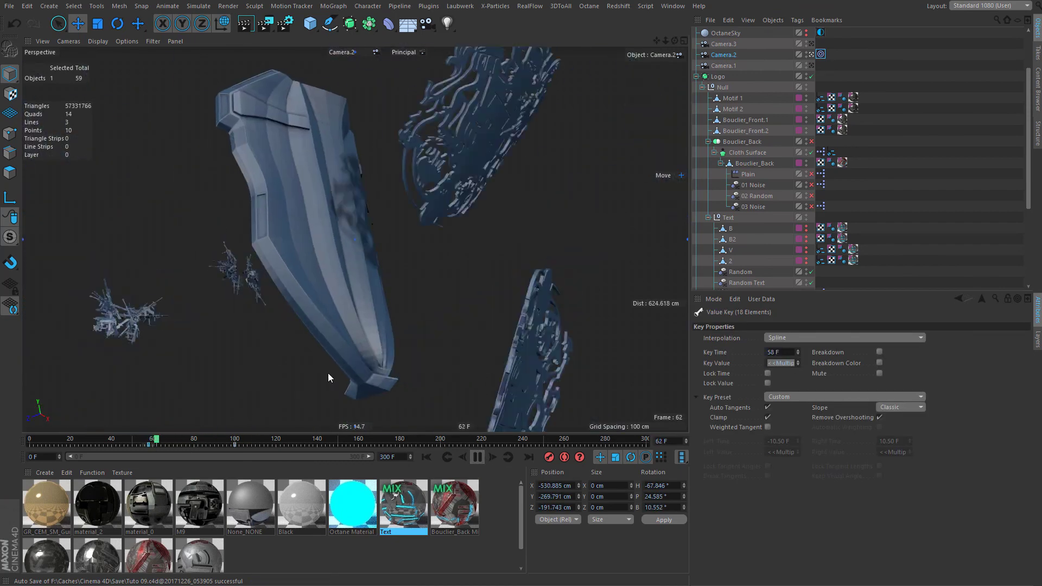
click(821, 53)
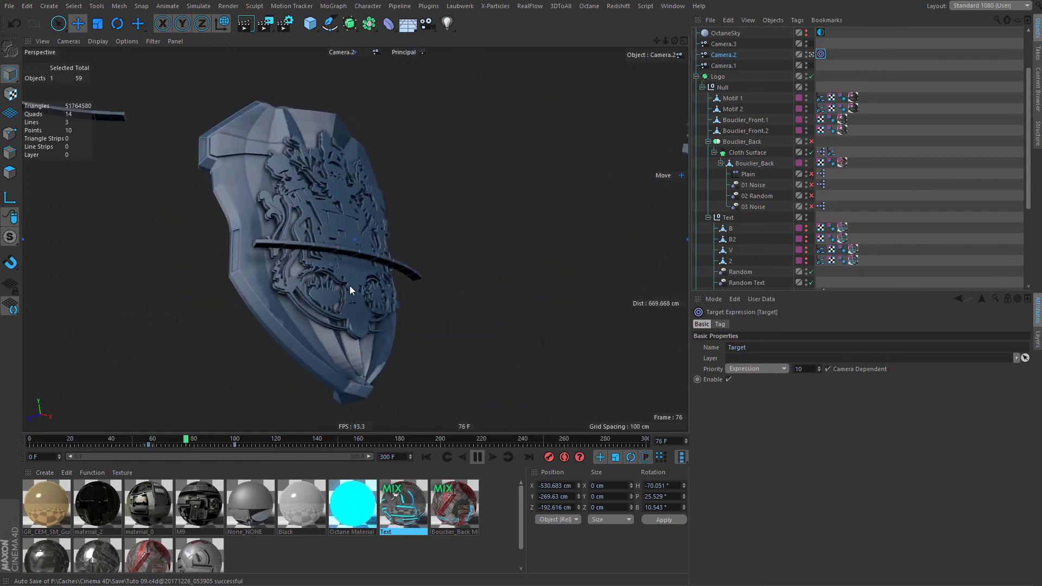
Replay the targeted Camera.2 move from frame 56 and stop just past the frame 100 keyframe.
click(146, 443)
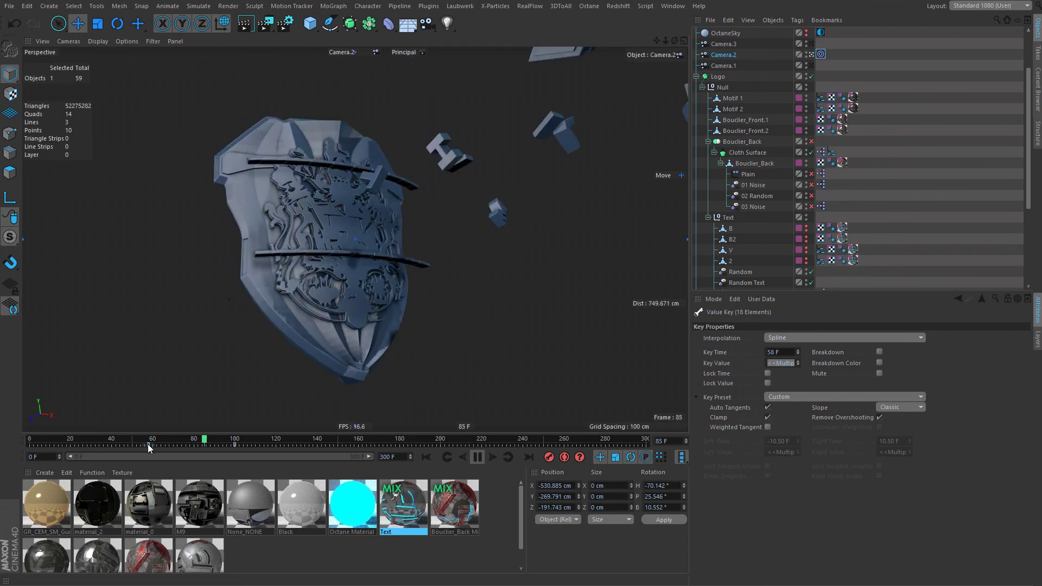
click(478, 457)
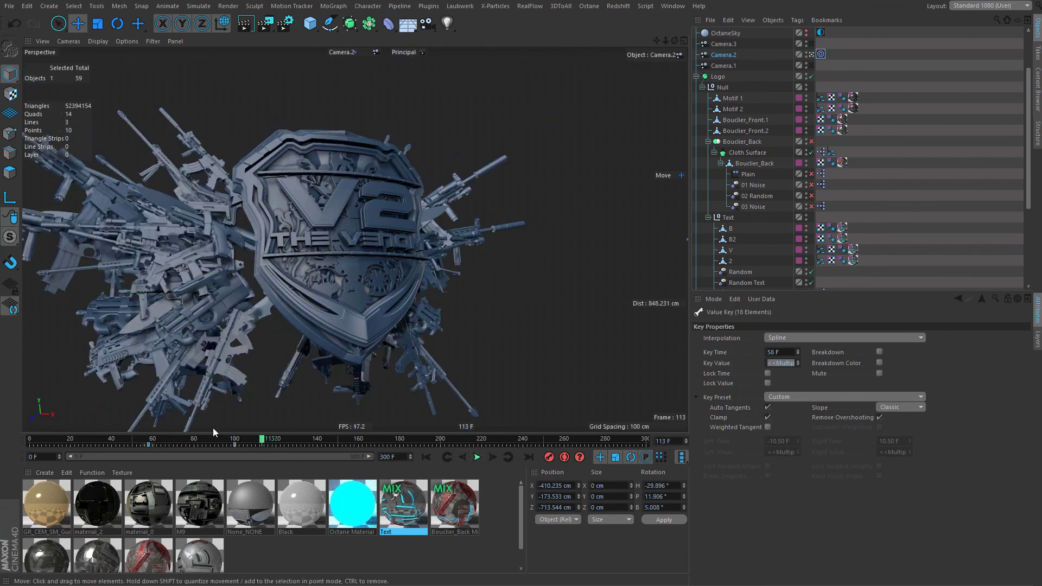
click(144, 439)
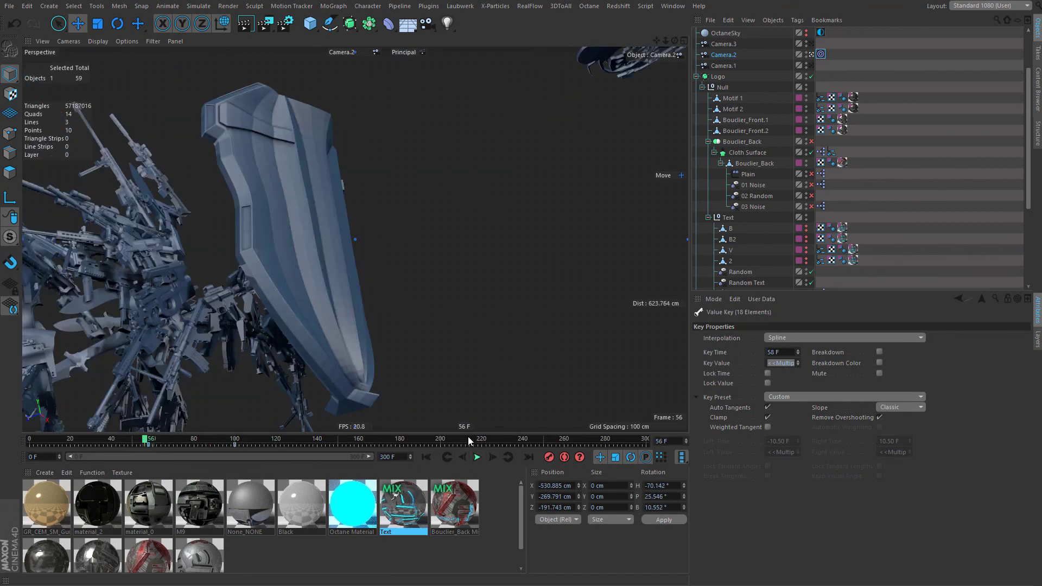
click(478, 458)
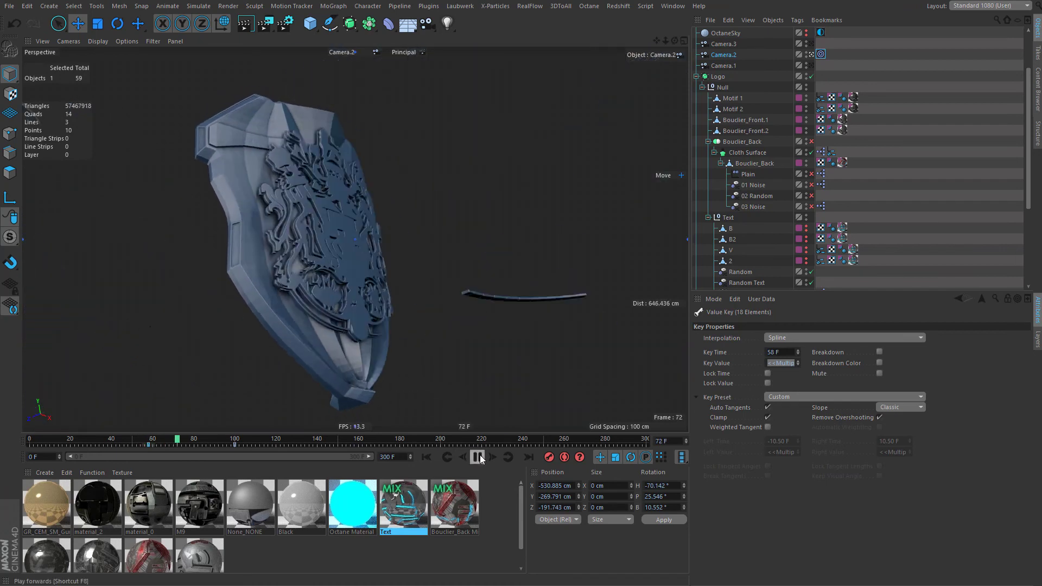
click(478, 458)
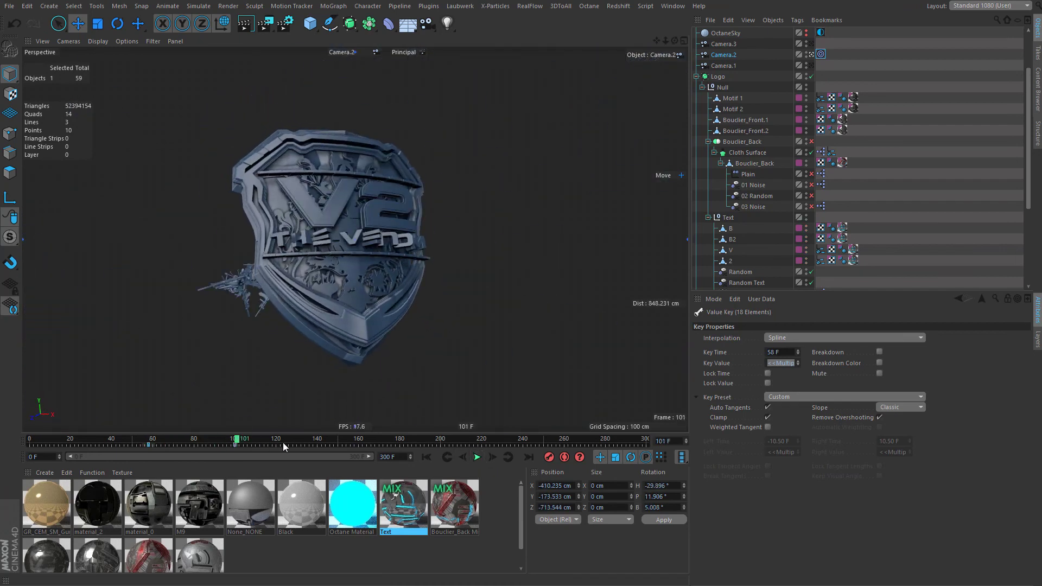
Select Camera.2 and its keyframes, open the F-Curve timeline, and dock it alongside the materials.
click(716, 57)
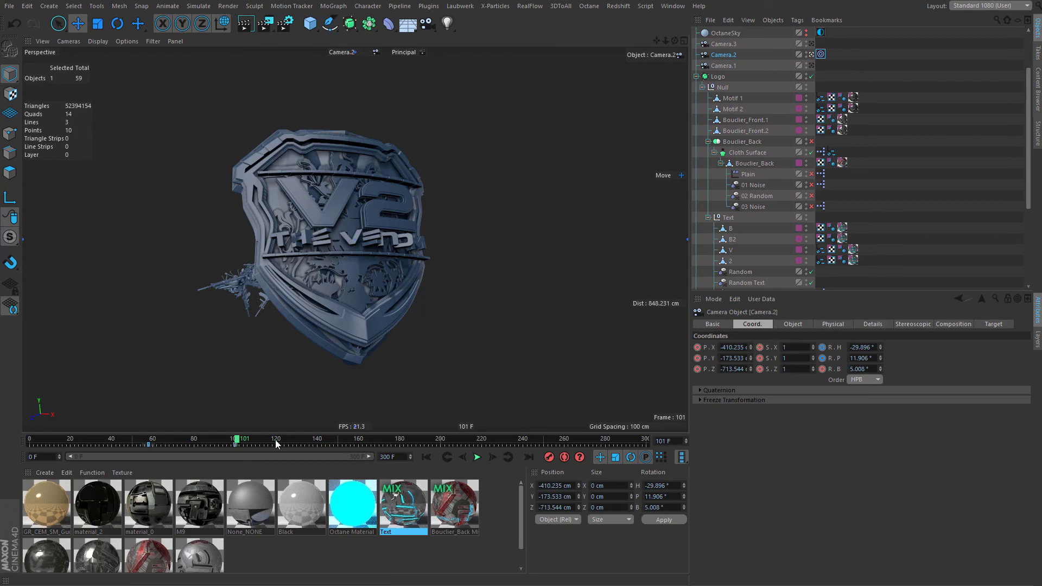
click(148, 444)
click(673, 6)
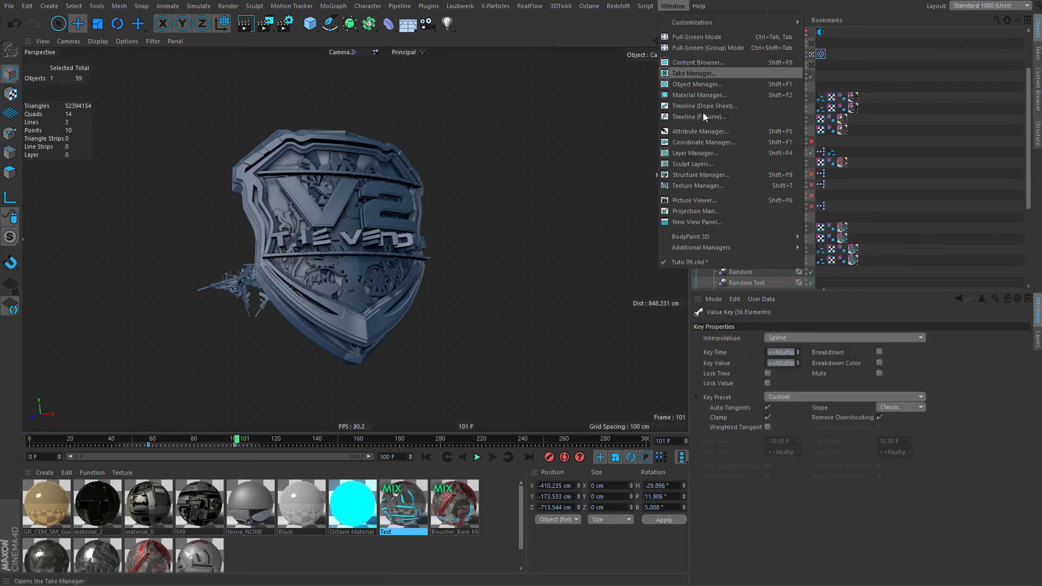
click(718, 113)
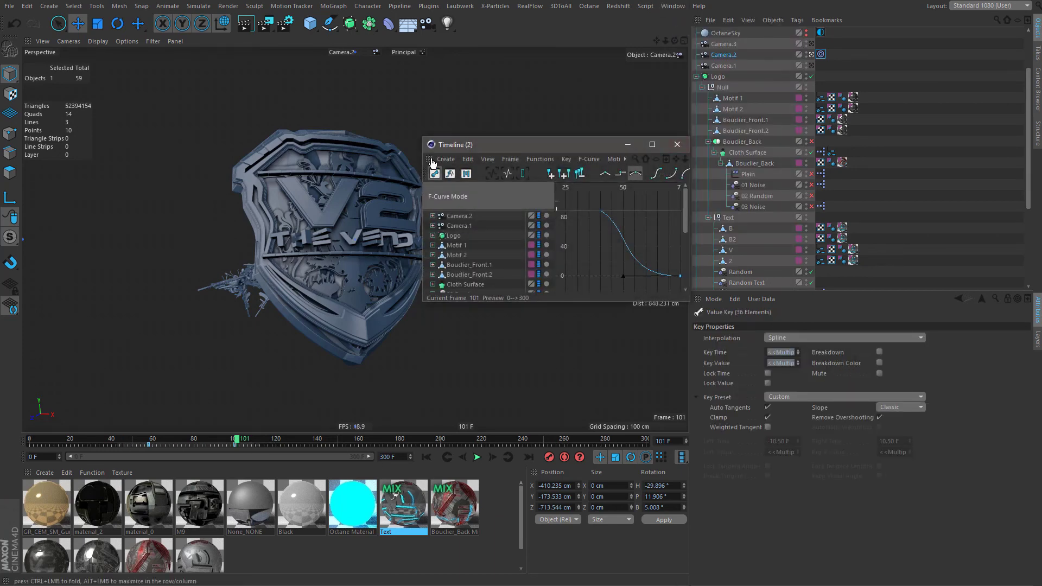
drag(428, 159, 31, 477)
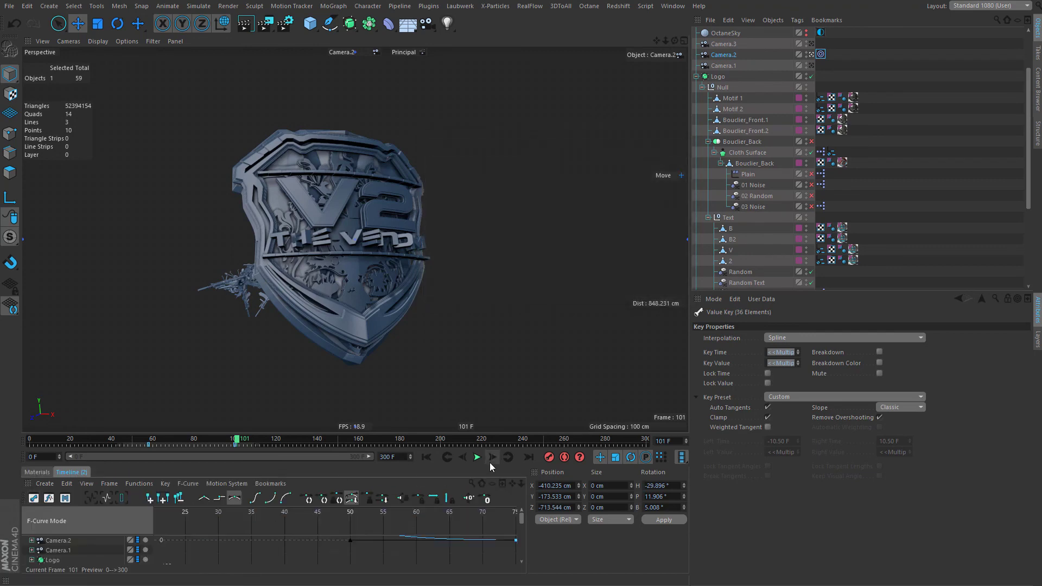
Undock and close the coordinates manager, and enlarge the docked F-Curve timeline.
click(534, 474)
click(550, 474)
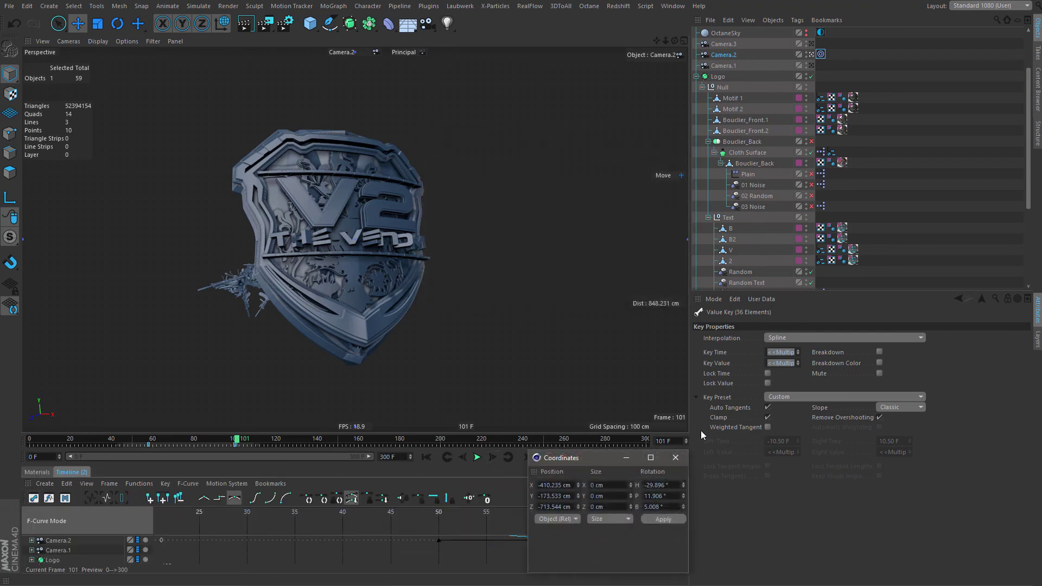
click(676, 459)
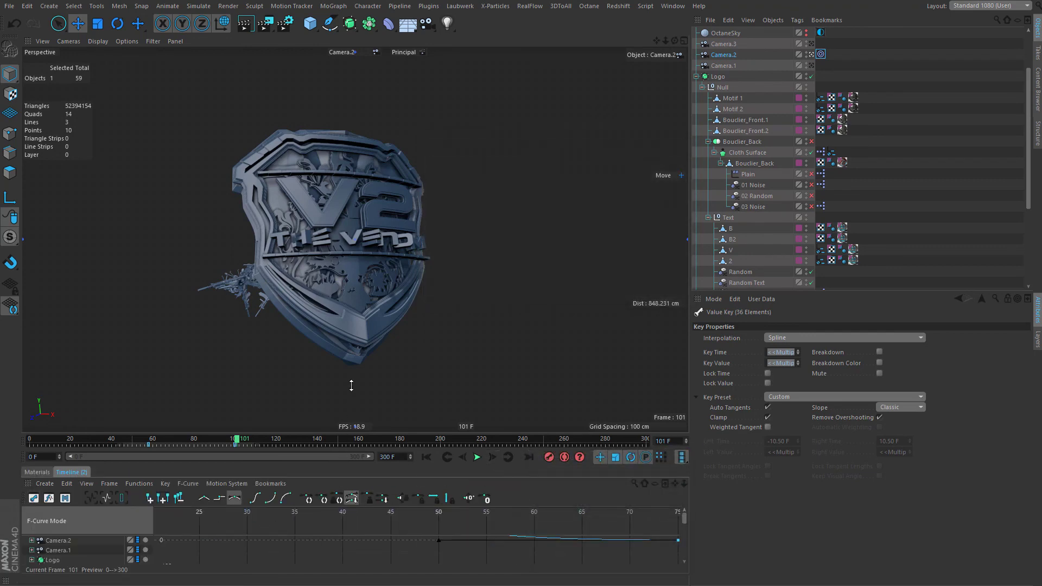
drag(351, 386, 363, 305)
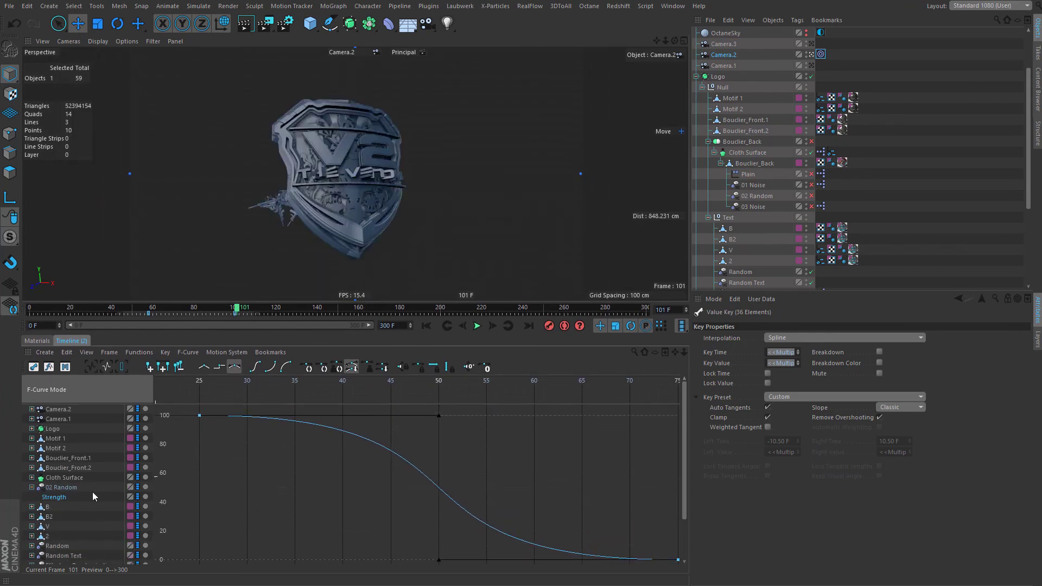
Display and frame Camera.2's animation curves, undo the accidental camera change, and reselect Camera.2 in the timeline.
click(61, 410)
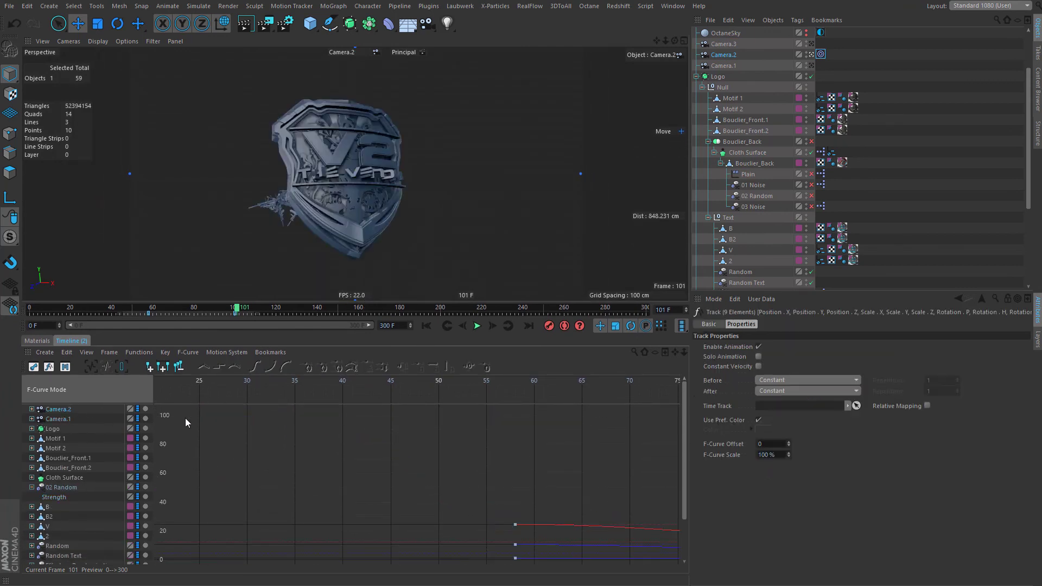
click(91, 368)
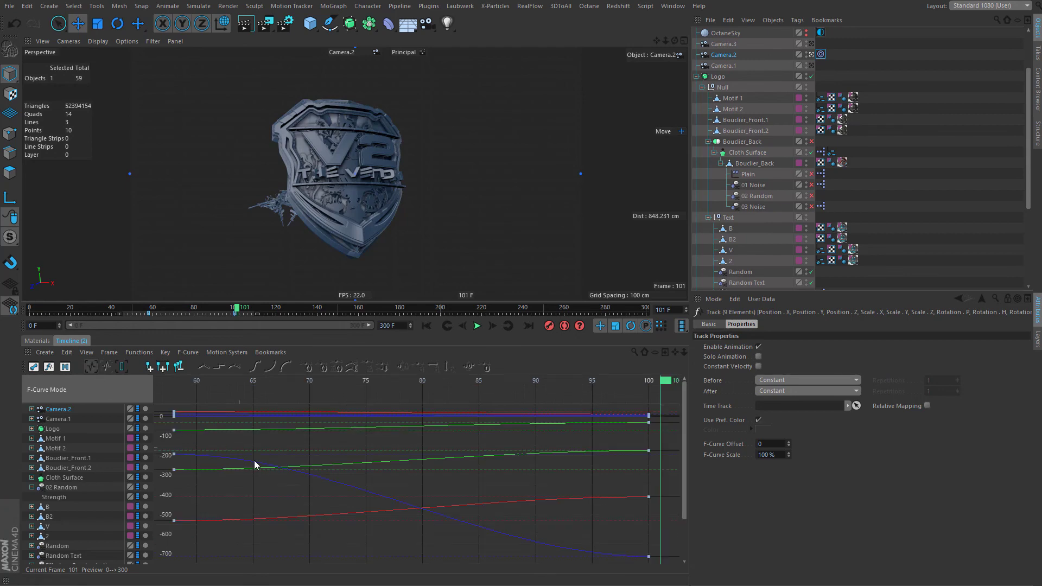
drag(166, 492, 91, 364)
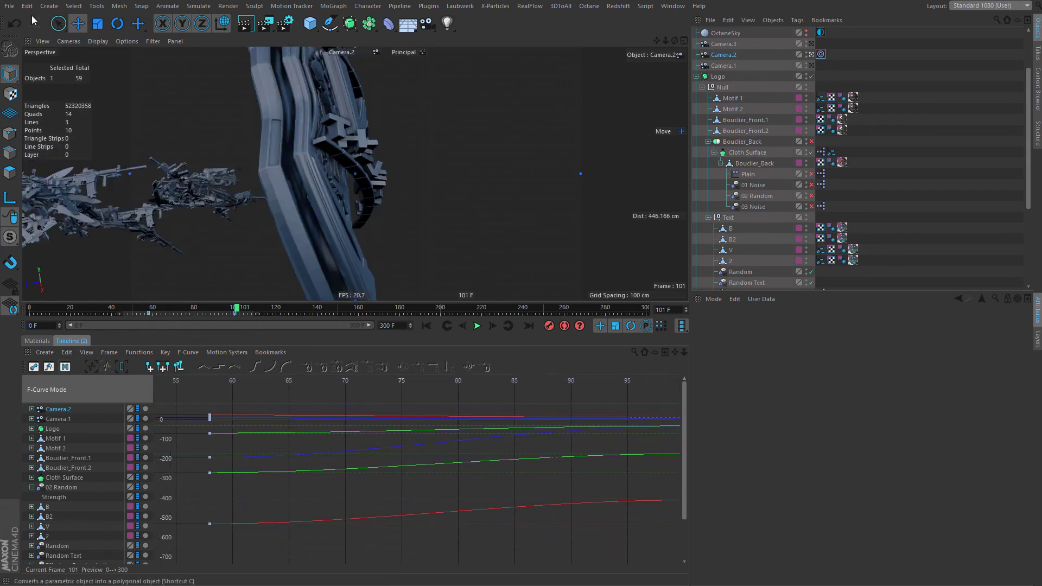
click(17, 24)
click(49, 412)
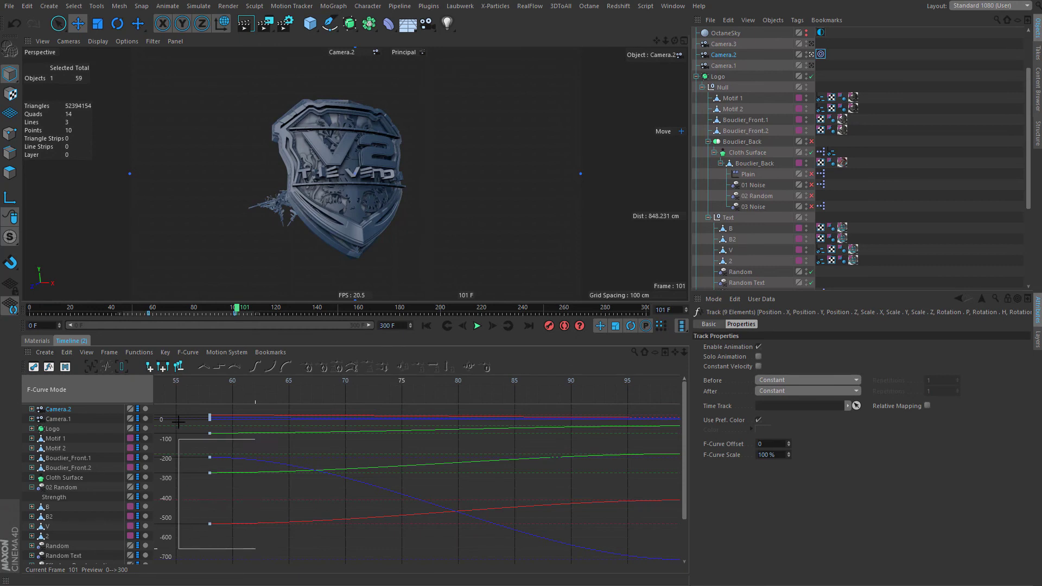
Give all of Camera.2's frame 58 keys zero-angle, zero-length tangents, and check the shot at frame 80.
drag(179, 422, 178, 419)
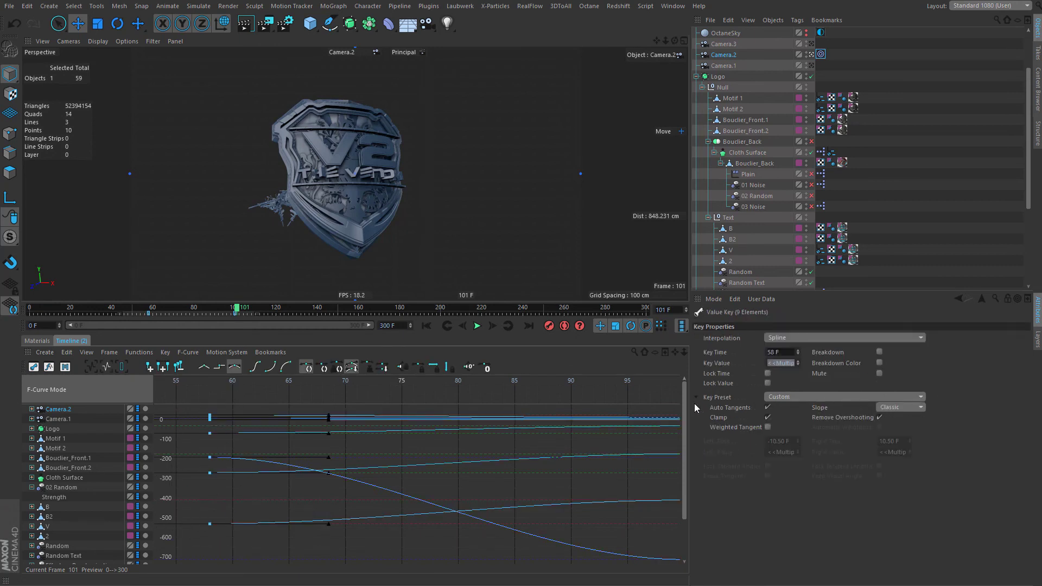
click(470, 367)
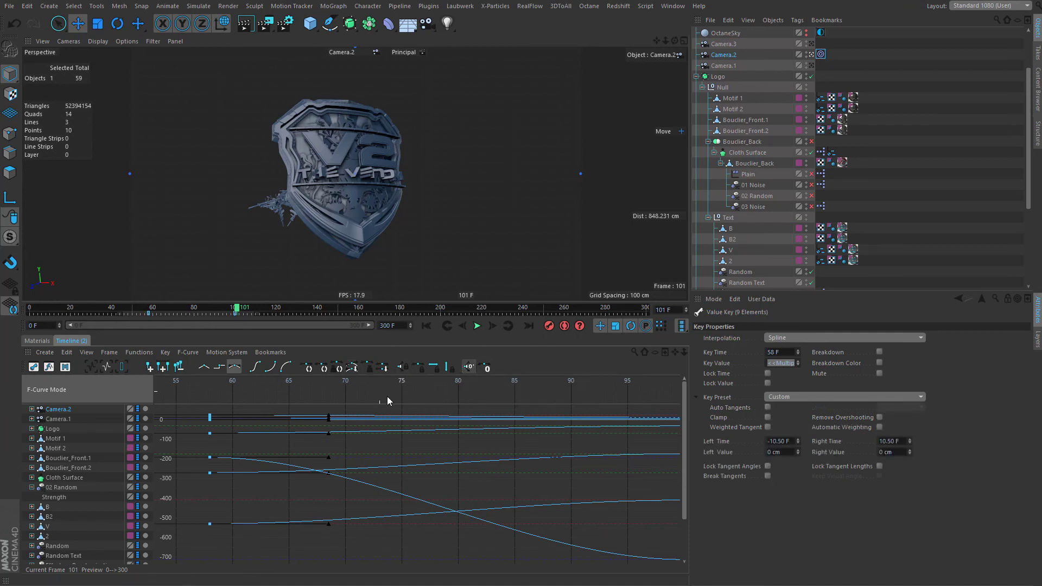
click(486, 368)
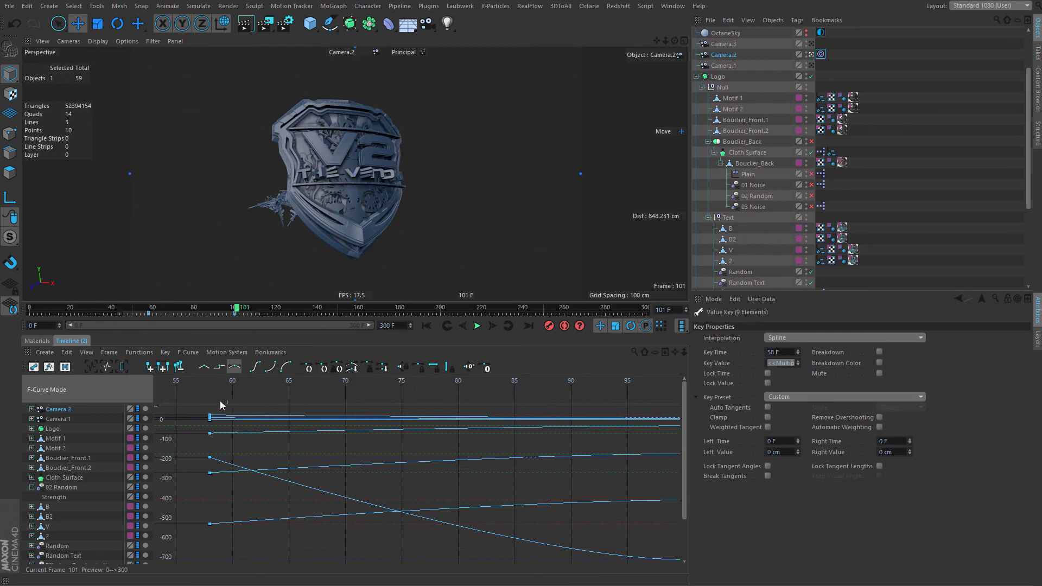
drag(235, 310, 194, 309)
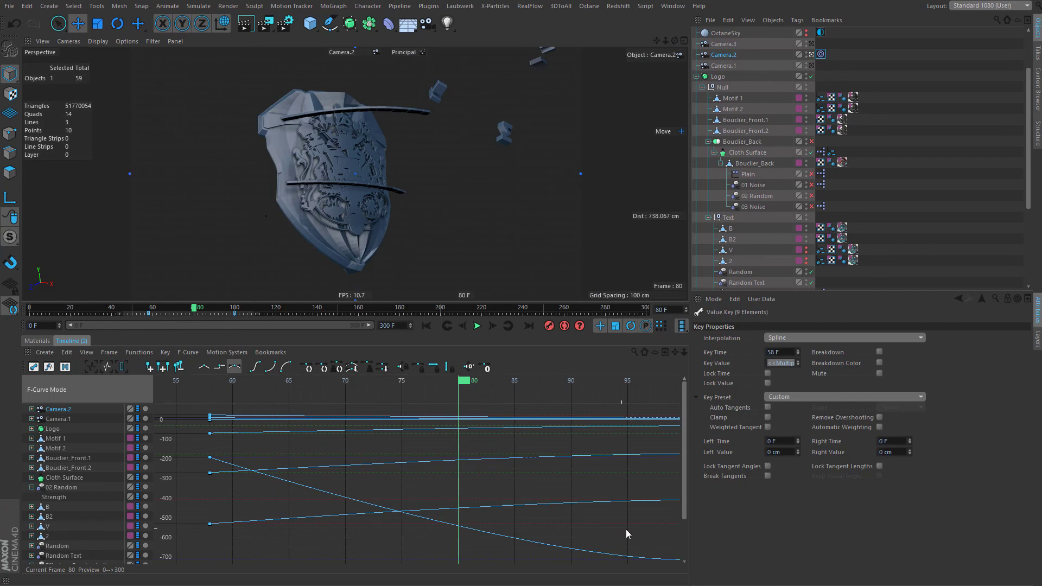
Turn off auto tangents on all of Camera.2's frame 100 keys, set tangent times to -21 F and 21 F, and replay the shot.
click(92, 368)
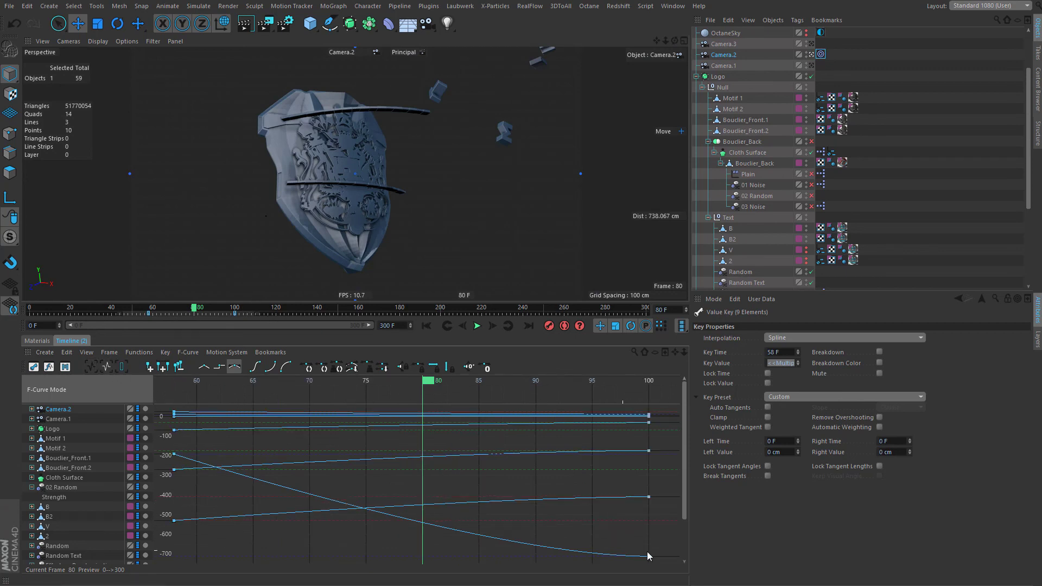
drag(668, 561, 633, 454)
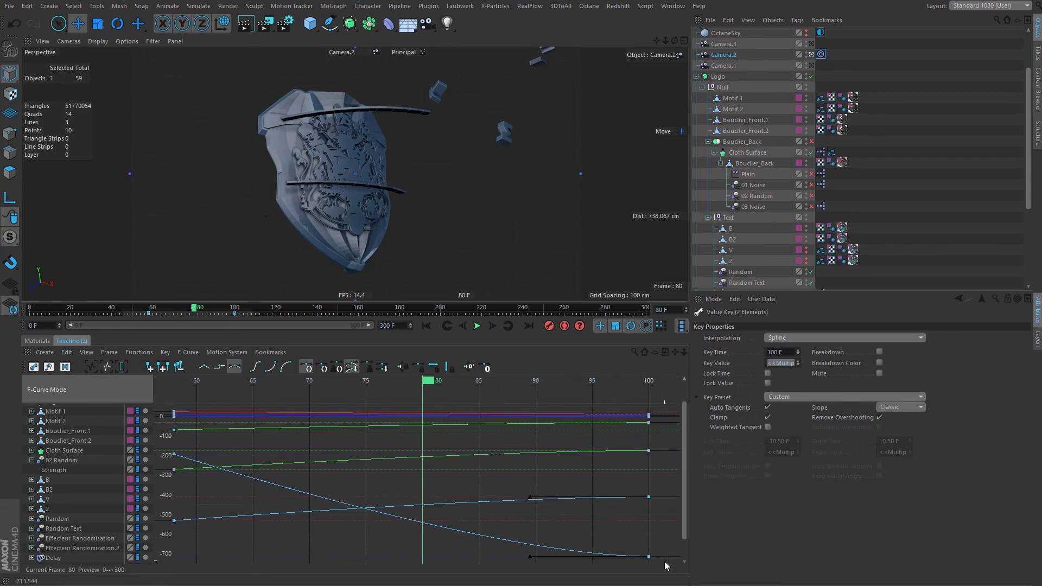
drag(665, 567, 610, 451)
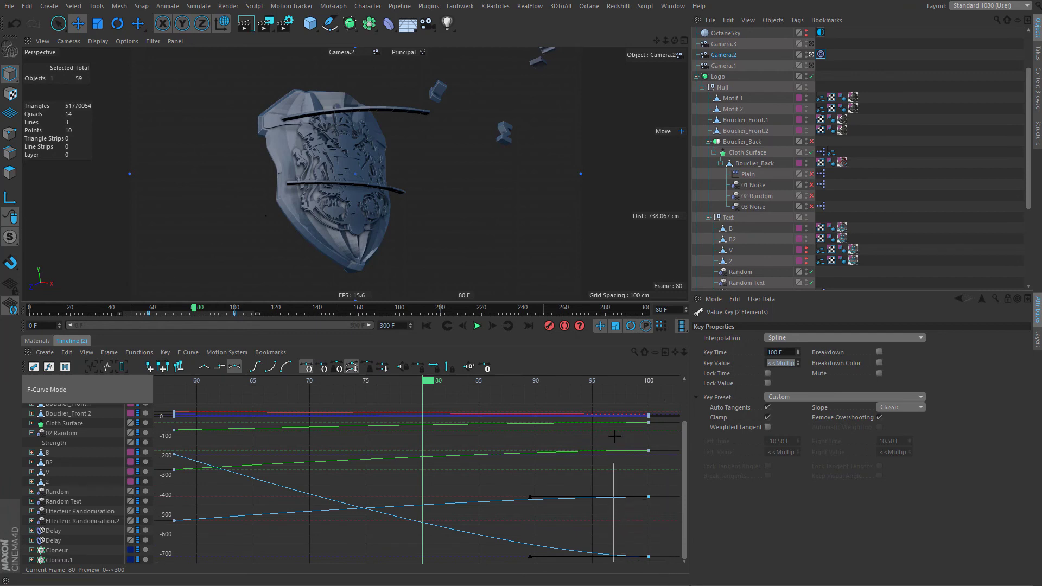
drag(598, 405, 598, 404)
click(769, 408)
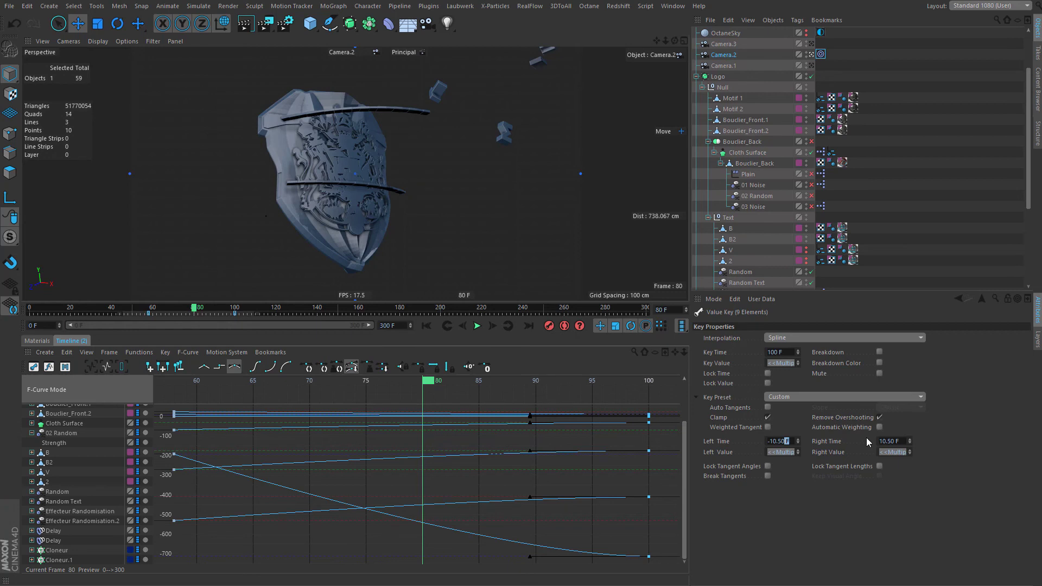
key(Return)
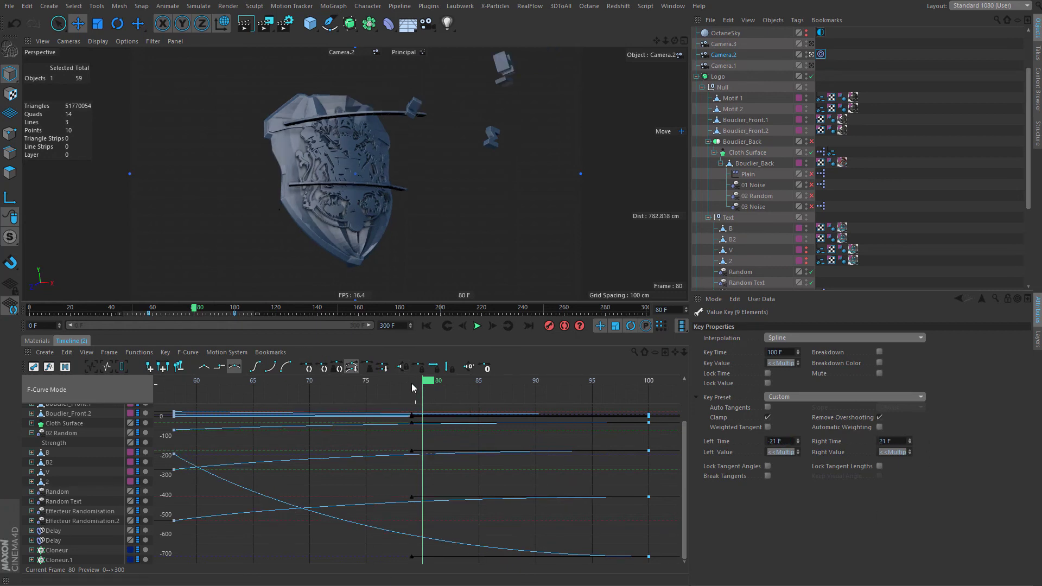
drag(171, 310, 145, 310)
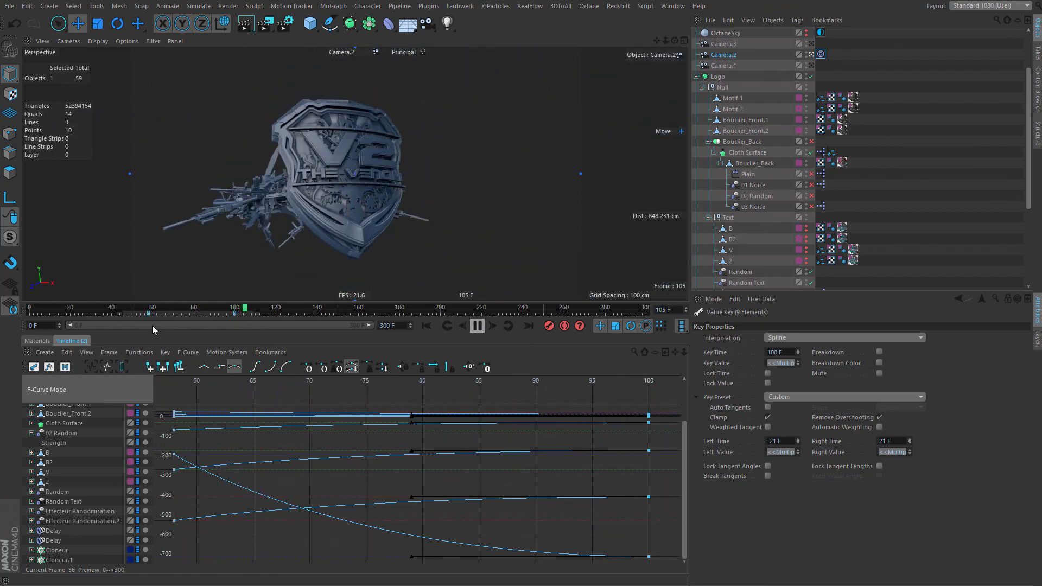
click(144, 311)
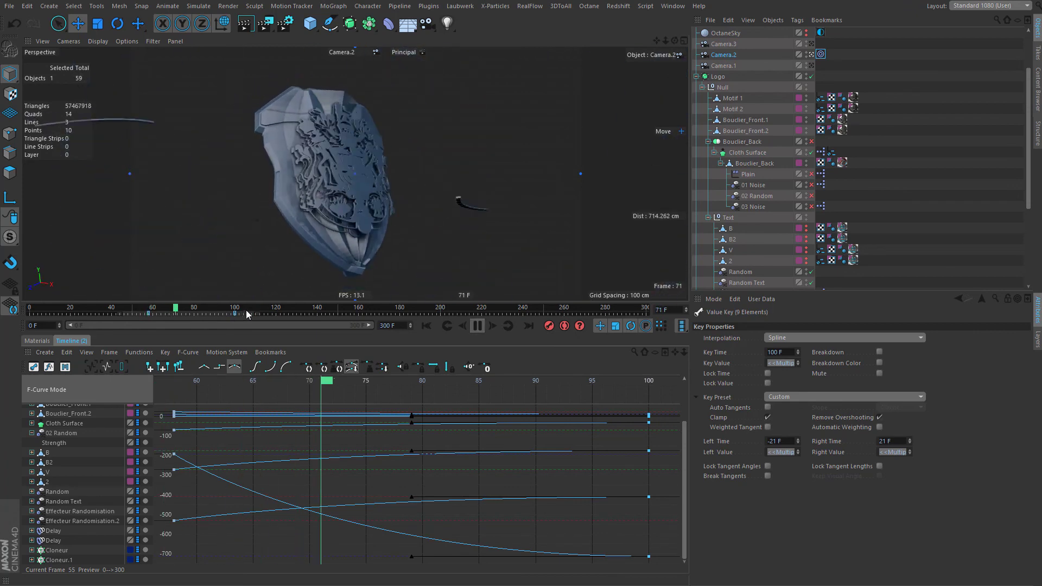
Look through Camera.3, select it, and stop playback at frame 138.
click(761, 75)
click(811, 43)
click(727, 44)
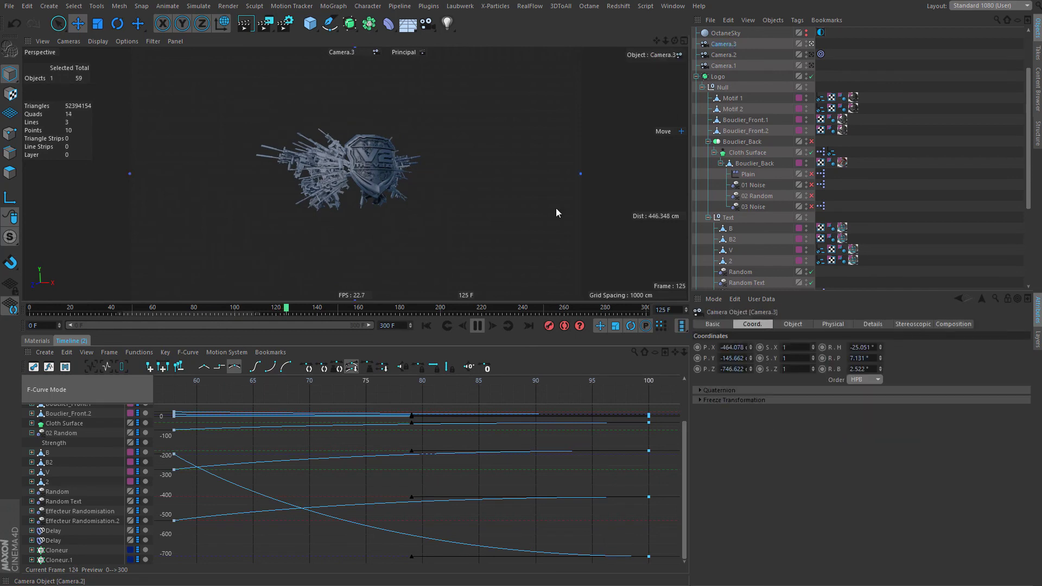
click(477, 326)
Swing Camera.3 around to the other side of the logo and move it closer to the shield, with the weapons spreading behind it.
alt+drag(416, 194, 394, 171)
alt+middle_drag(412, 173, 250, 173)
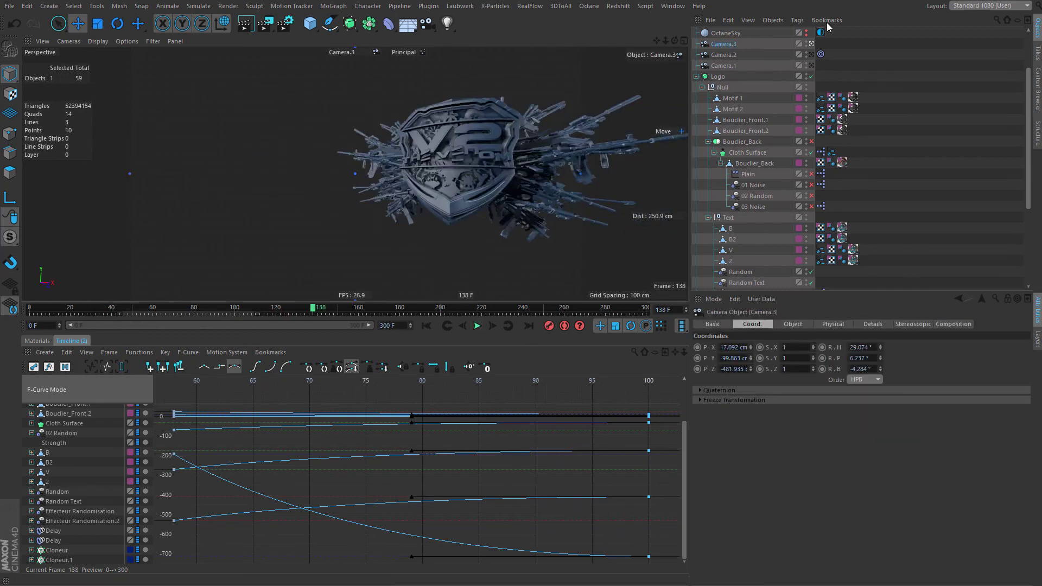
alt+drag(503, 183, 370, 191)
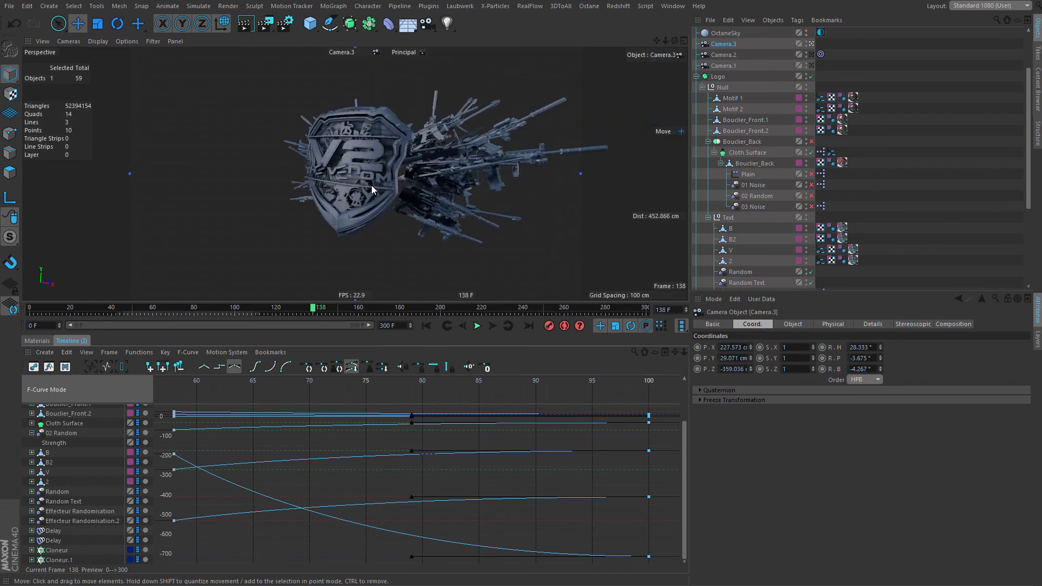
alt+middle_drag(371, 184, 385, 175)
alt+drag(340, 184, 376, 204)
click(453, 220)
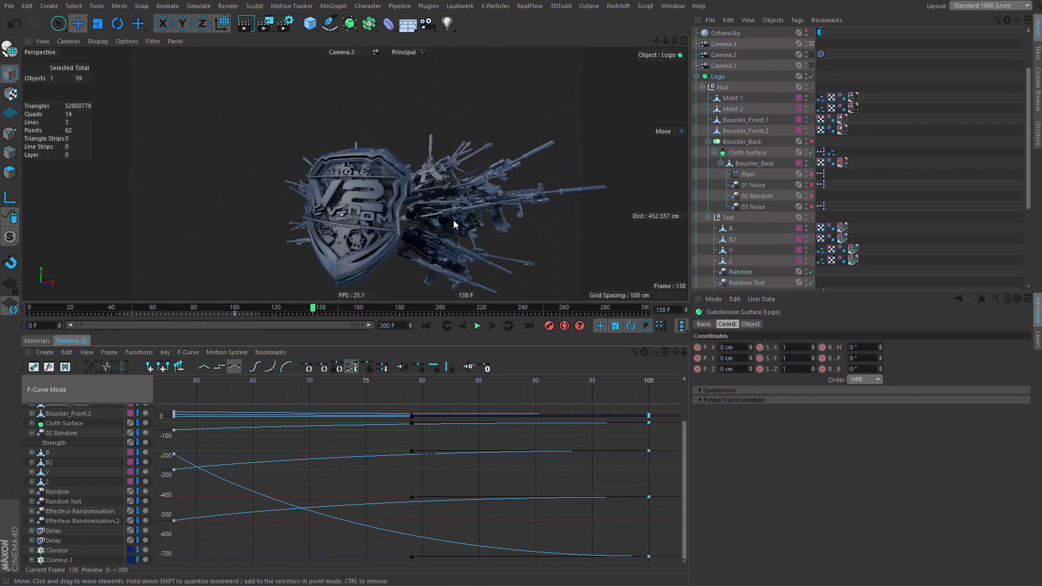
scroll(387, 198, up, 6)
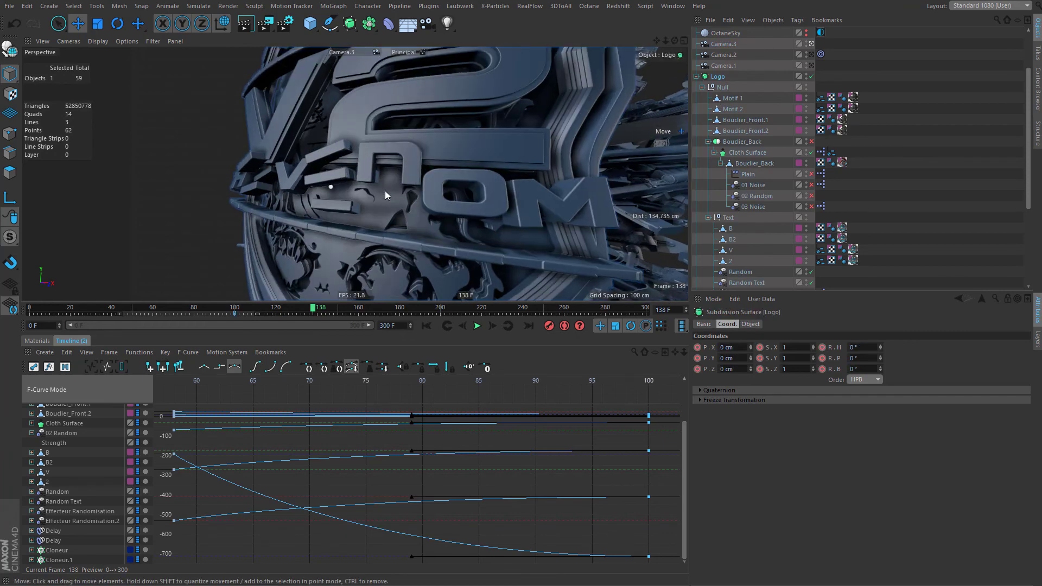
alt+drag(390, 190, 657, 97)
Refine Camera.3's angled framing of the shield and weapons, orbiting around the Logo object.
click(727, 50)
key(ctrl+shift+z)
click(724, 78)
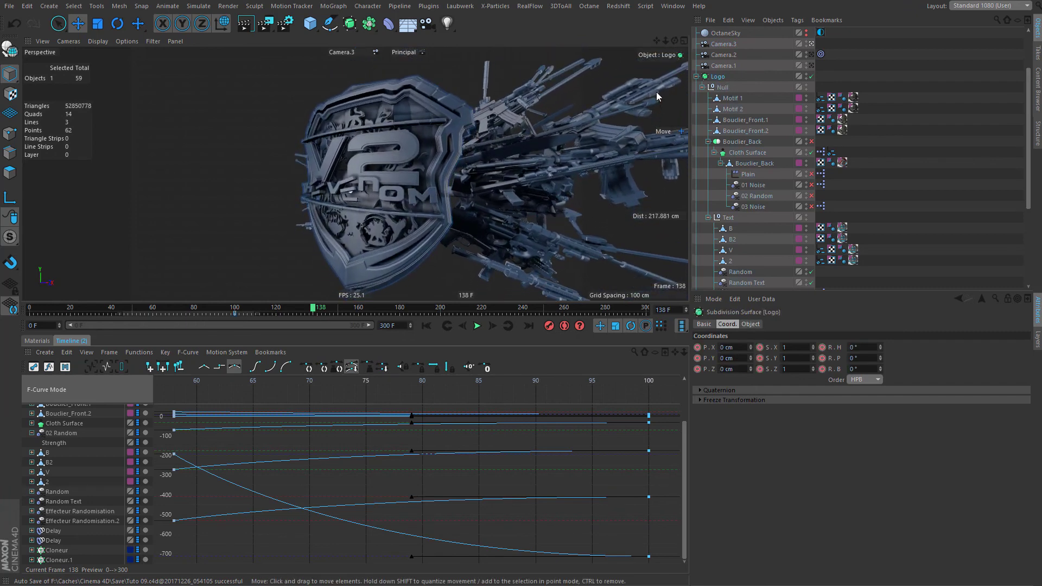
click(721, 46)
alt+middle_drag(386, 245, 386, 212)
mouse_move(386, 244)
ctrl+alt+mouse_down()
mouse_move(386, 274)
mouse_move(386, 231)
mouse_move(386, 260)
ctrl+alt+mouse_up()
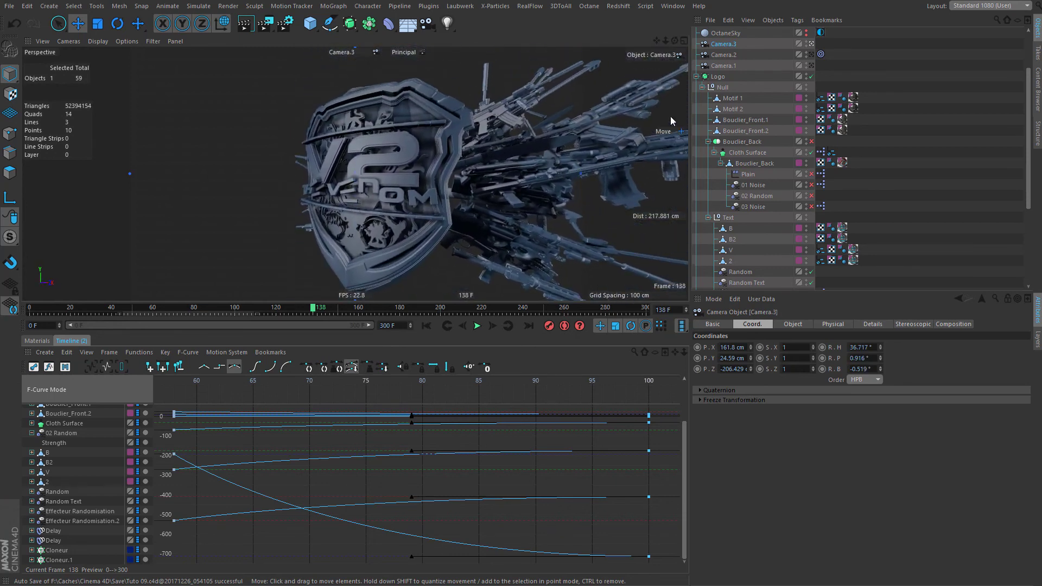
click(717, 79)
alt+drag(443, 192, 443, 191)
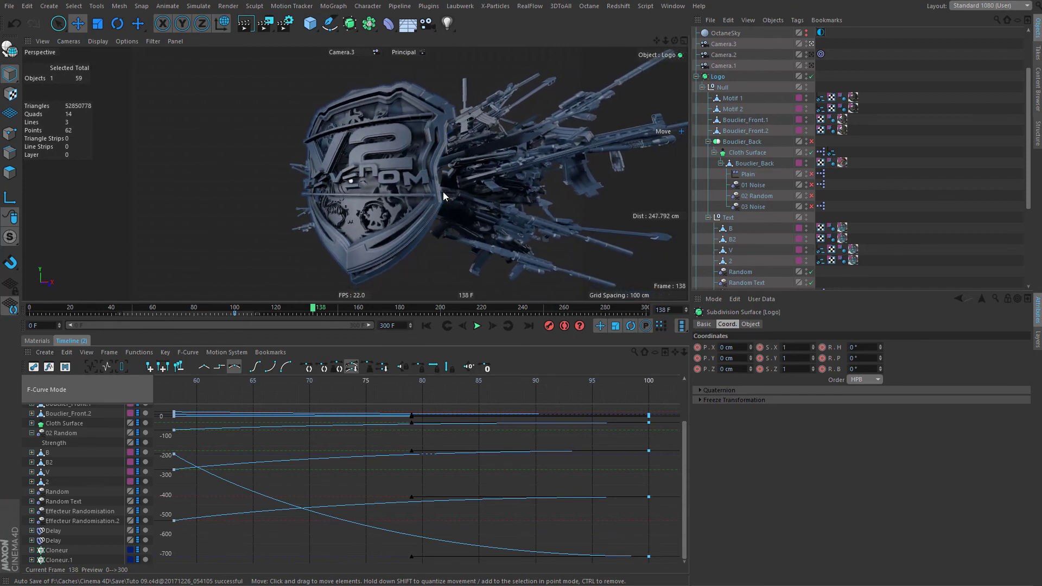
alt+drag(435, 197, 423, 199)
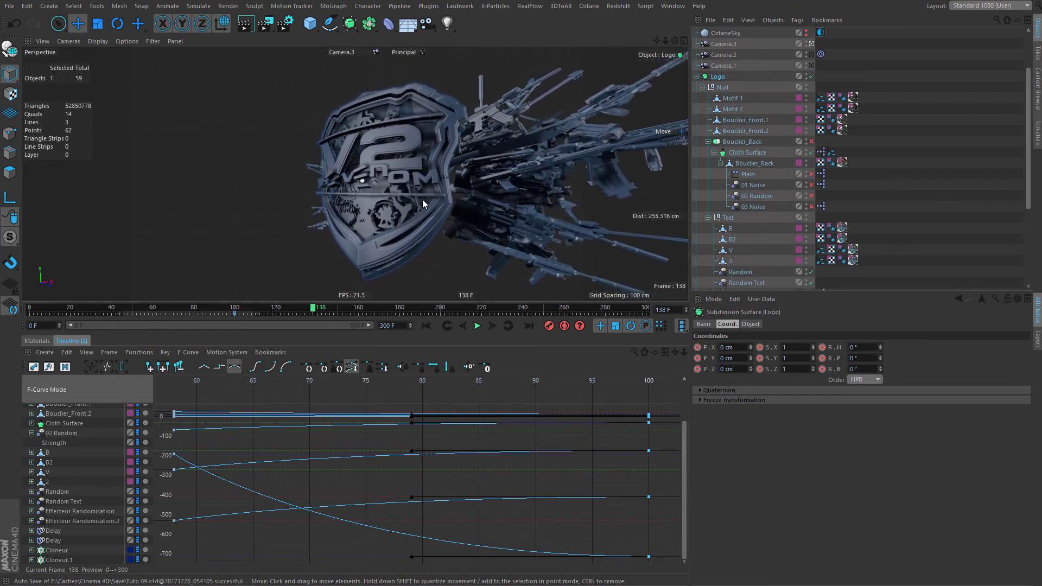
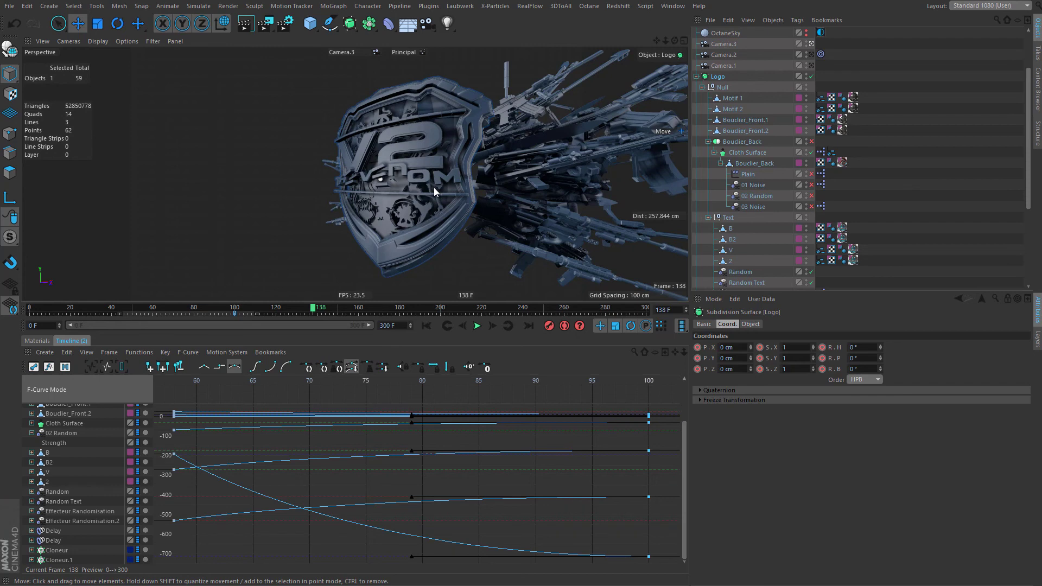
Add a Protection tag to Camera.3 and check its fixed shot at frame 221.
click(722, 42)
right_click(730, 47)
mouse_move(776, 50)
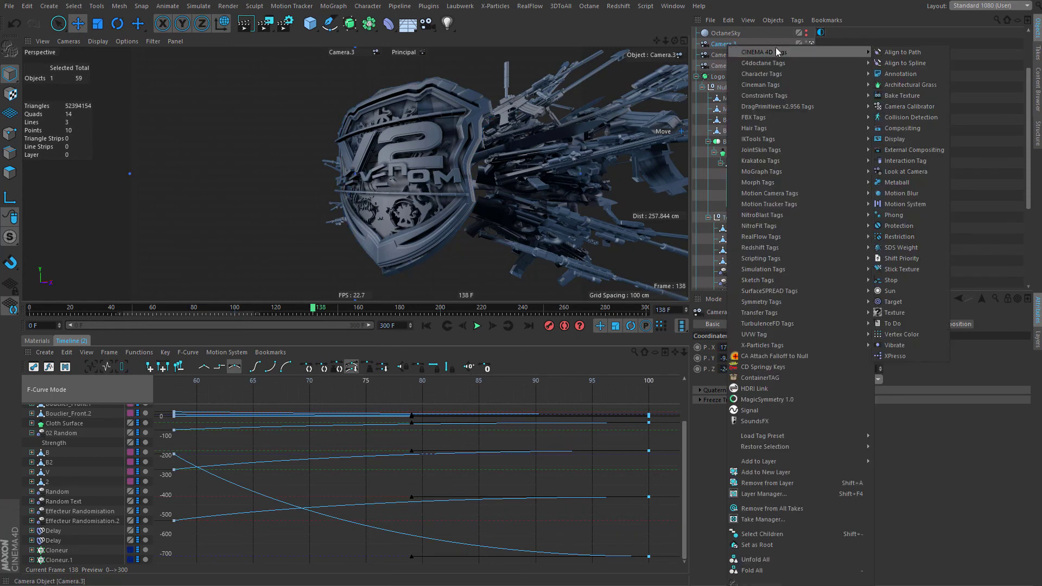
click(891, 225)
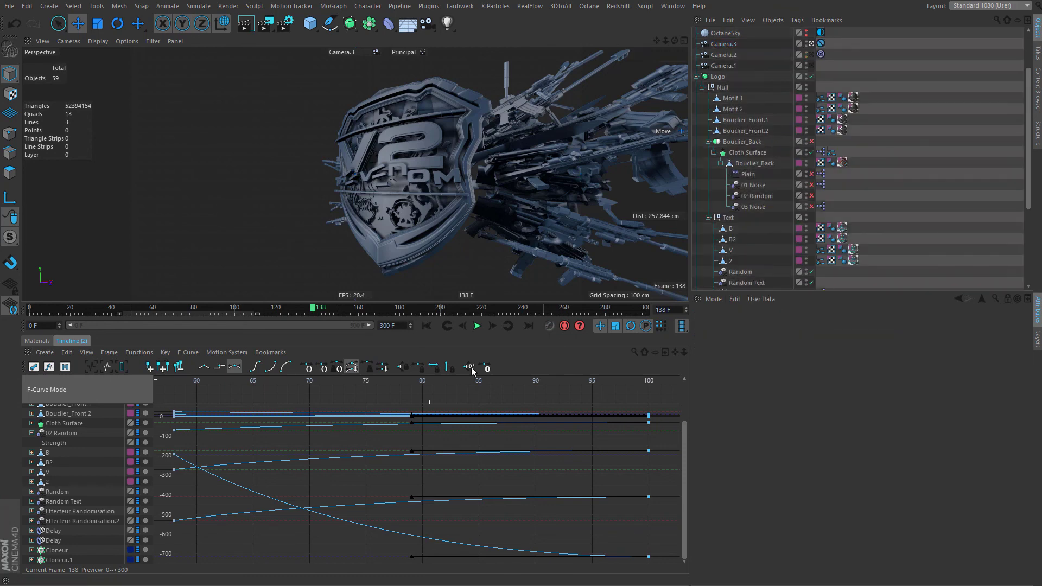
drag(354, 308, 483, 308)
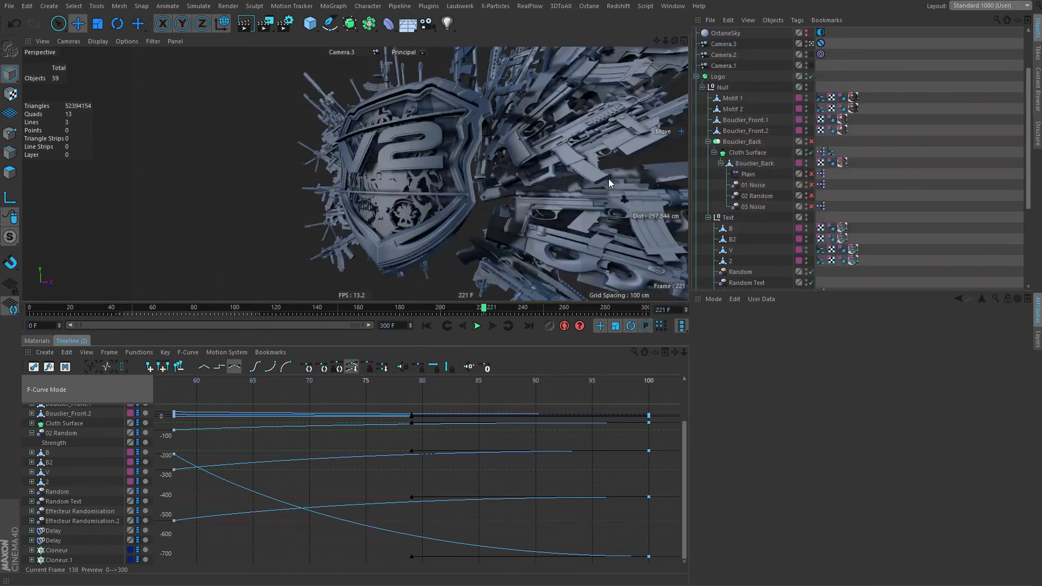
Duplicate Camera.1 above Camera.3 and rename the copy Camera End.
click(733, 65)
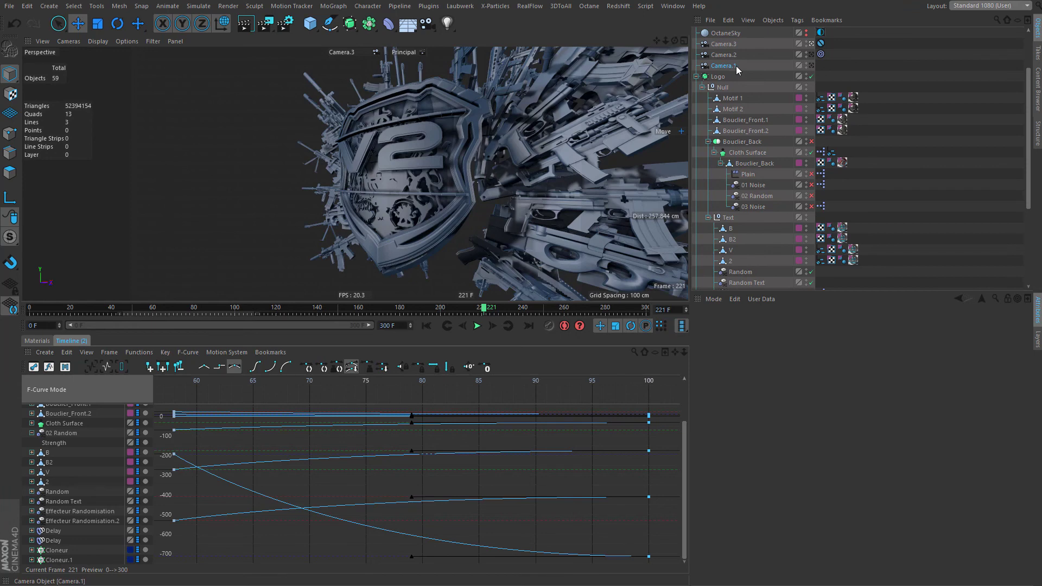
ctrl+drag(736, 67, 725, 39)
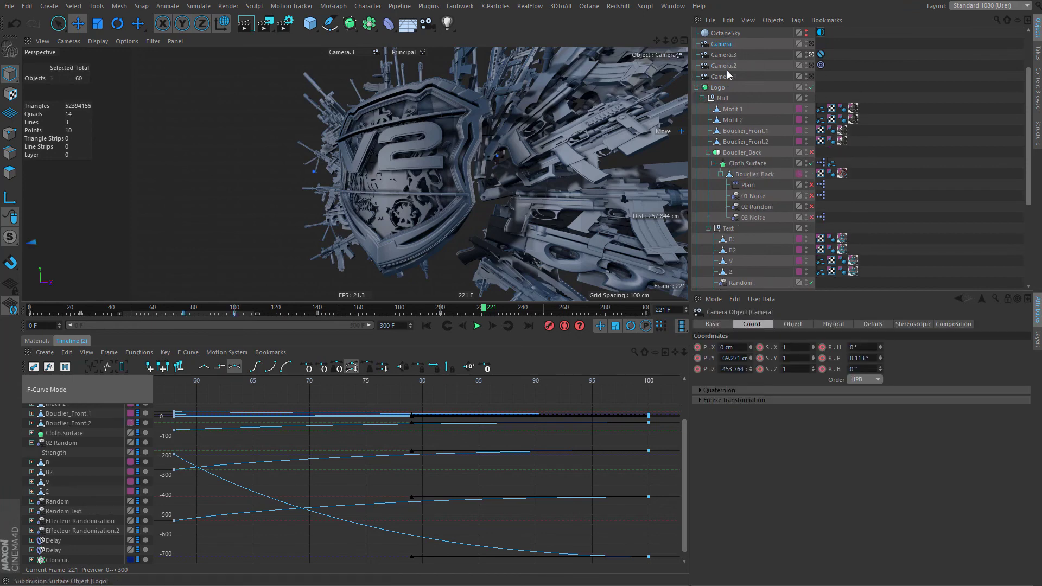
double_click(728, 44)
text(End)
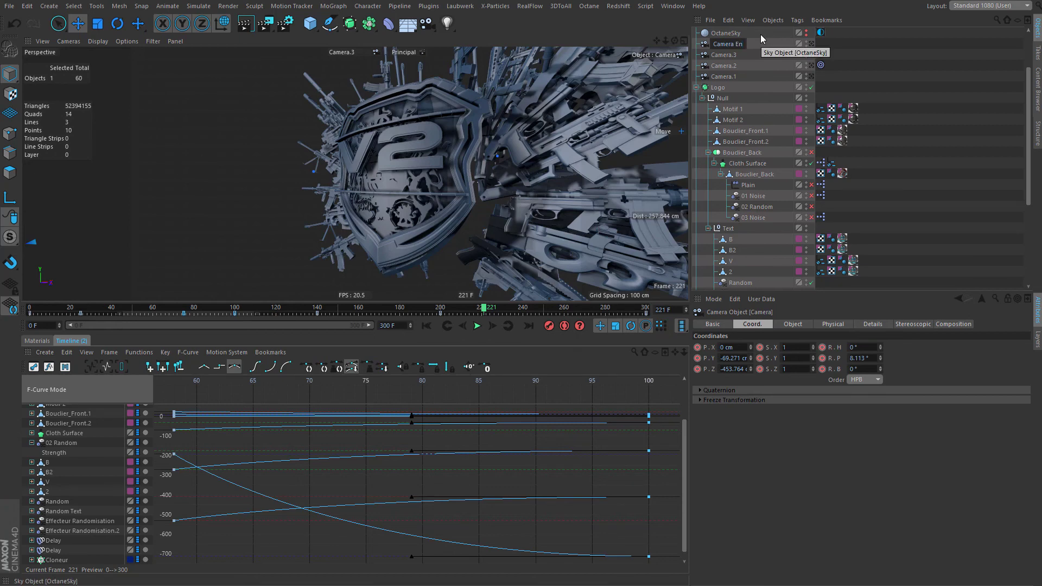
key(Return)
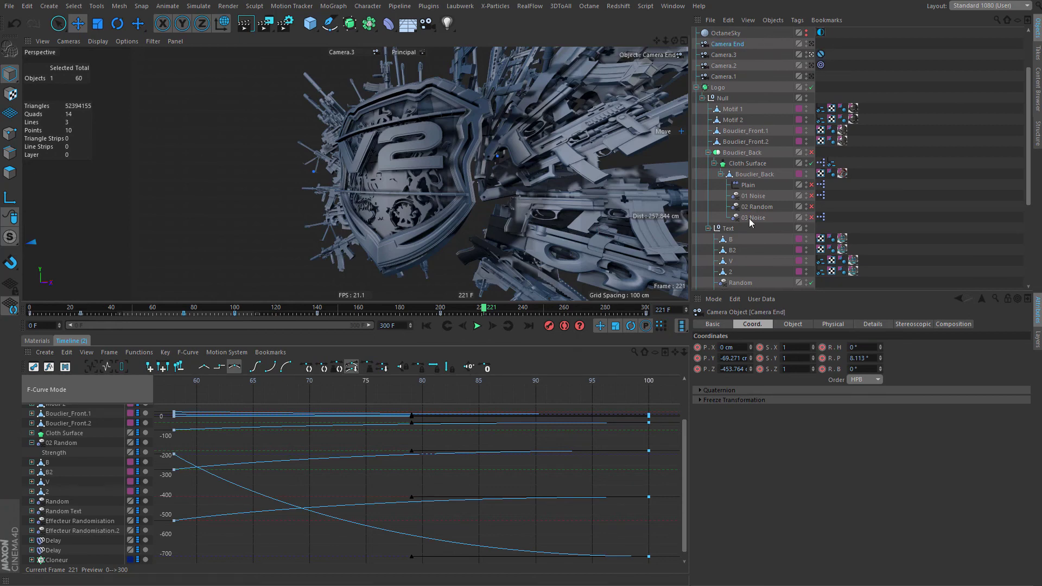
Rename Camera.1 as Camera start and clear the selection.
double_click(724, 77)
key(BackSpace)
key(BackSpace)
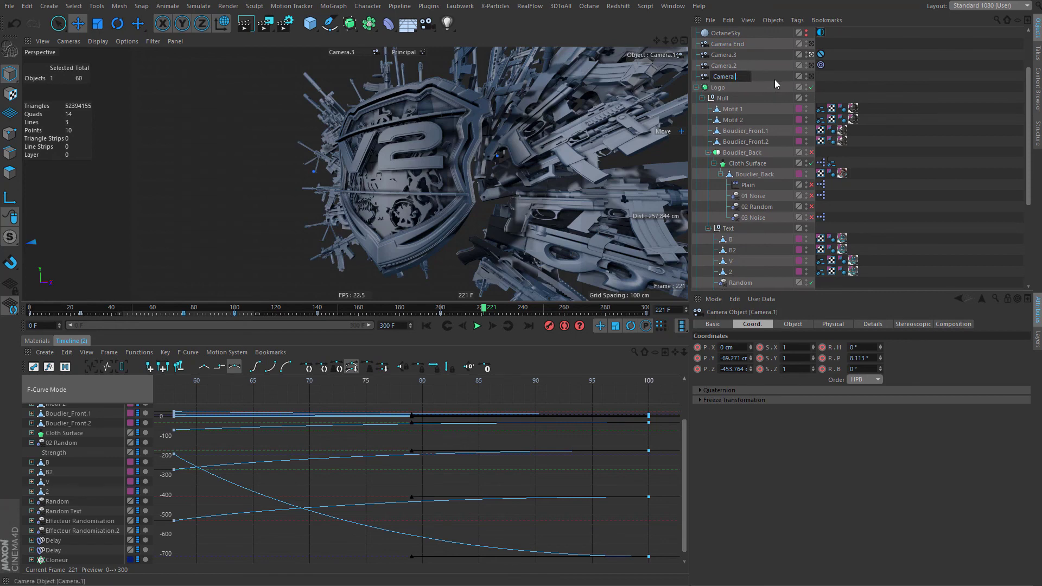
text(Ctart)
key(Return)
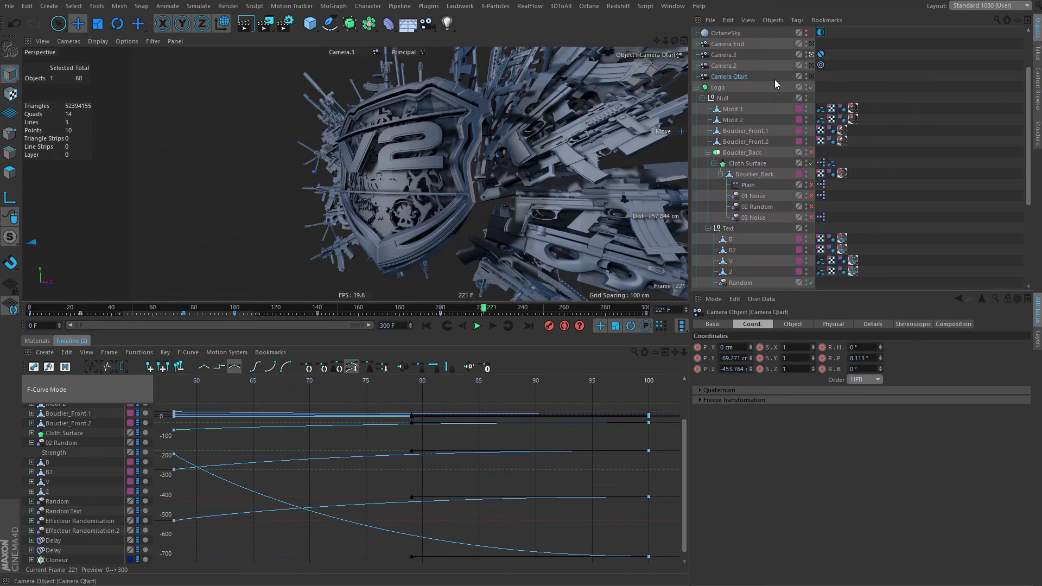
double_click(734, 76)
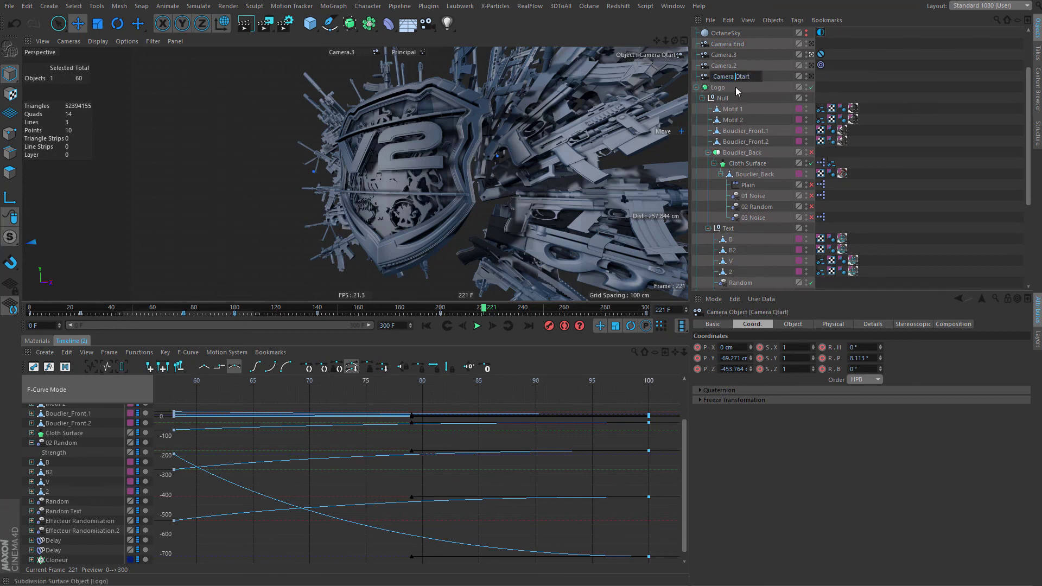
key(Delete)
text(s)
key(Return)
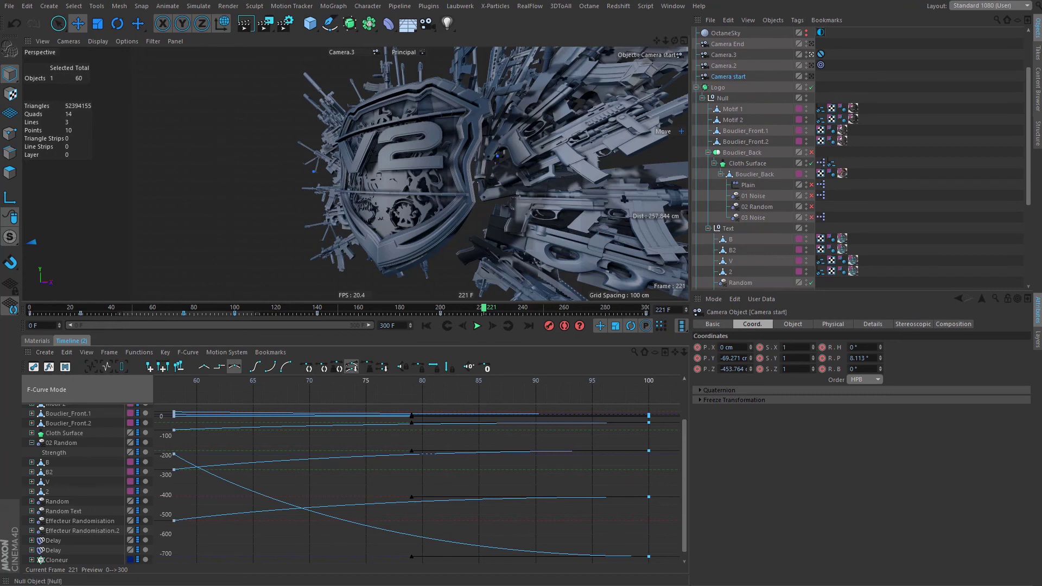
key(ctrl+shift+a)
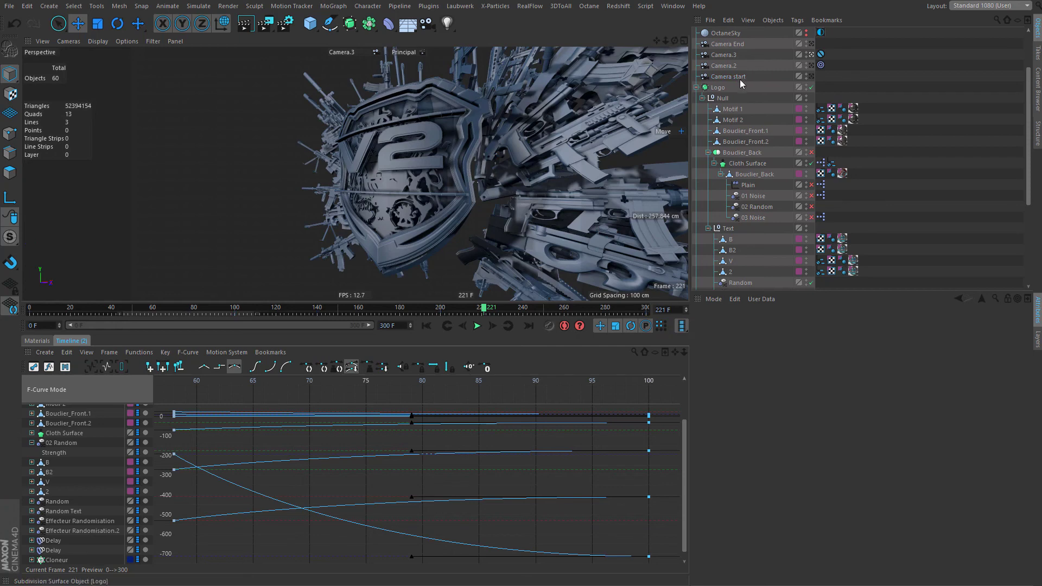
Rename Camera.3 as Camera fixe.
click(735, 66)
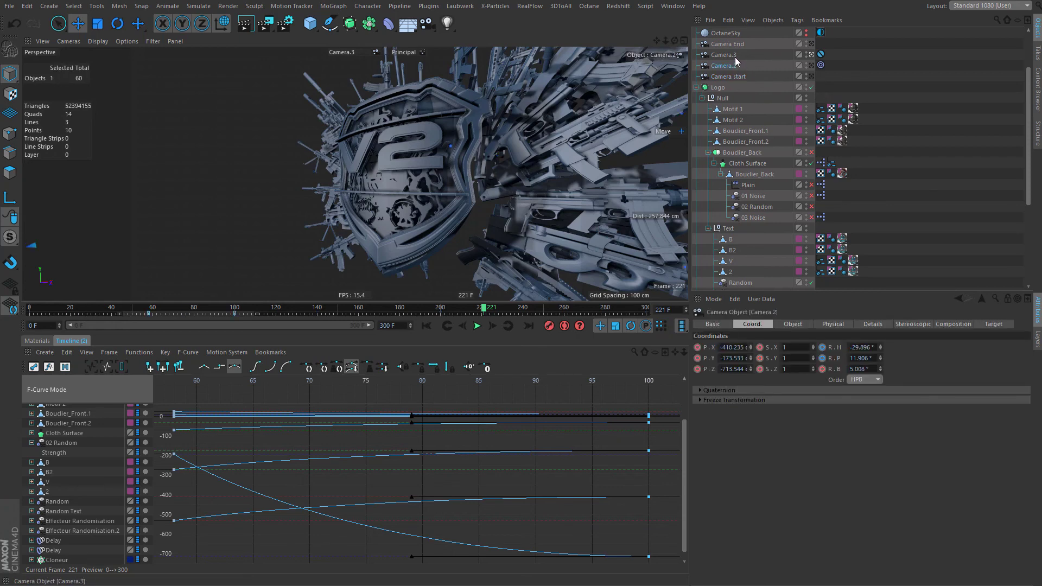
click(736, 56)
double_click(736, 54)
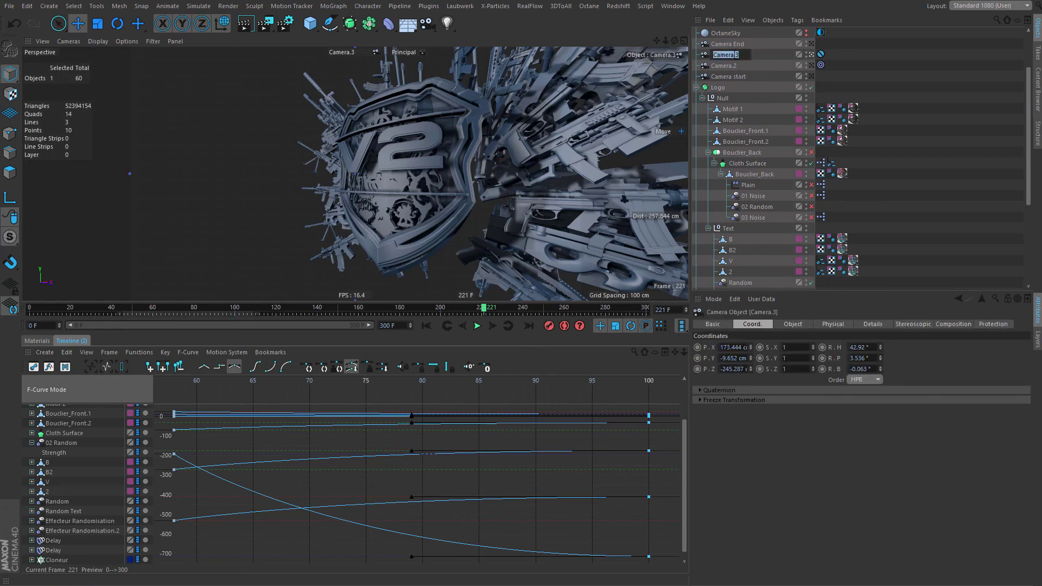
drag(731, 55, 816, 74)
text(a 1)
key(BackSpace)
key(Return)
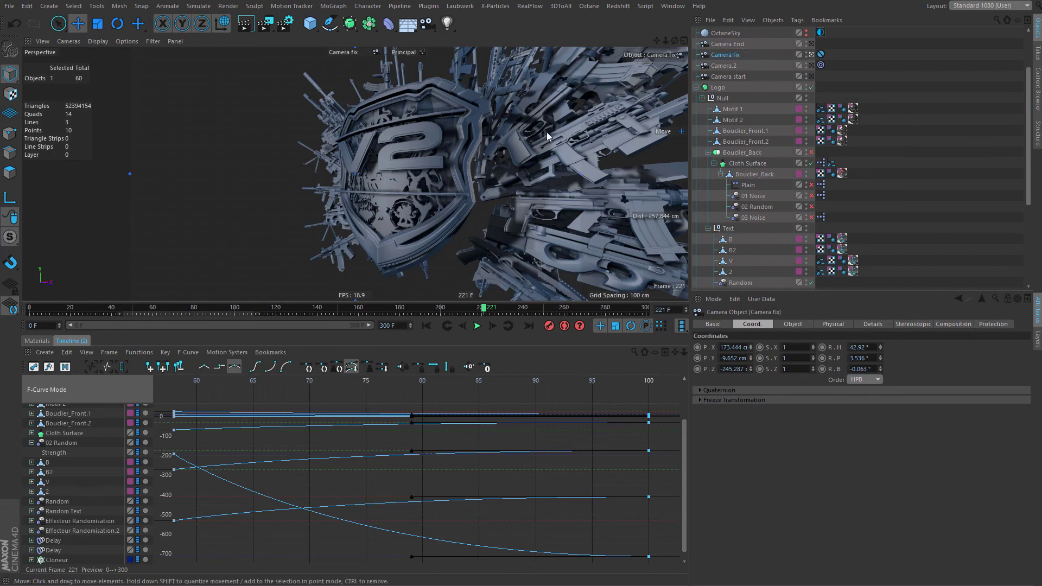
key(ctrl+z)
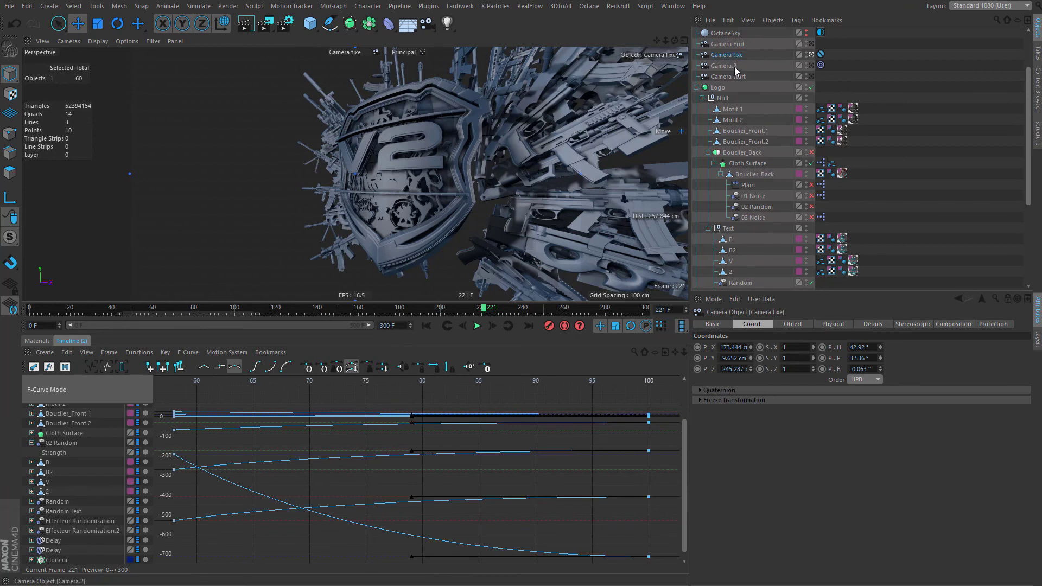
Rename Camera.2 as Camera slow and clear the selection.
double_click(734, 66)
drag(734, 65, 761, 60)
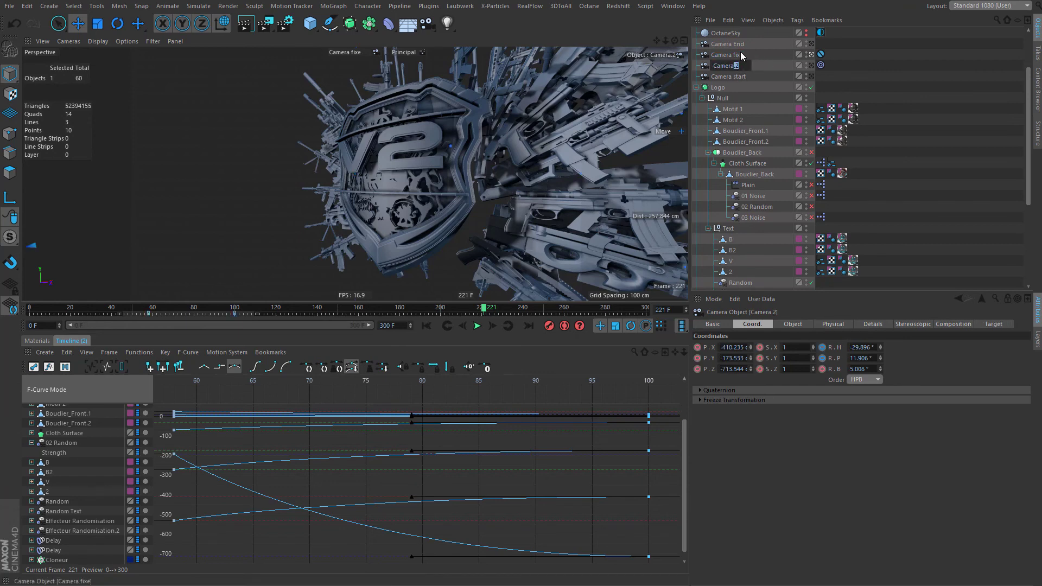
text(slow)
key(Return)
key(ctrl+shift+a)
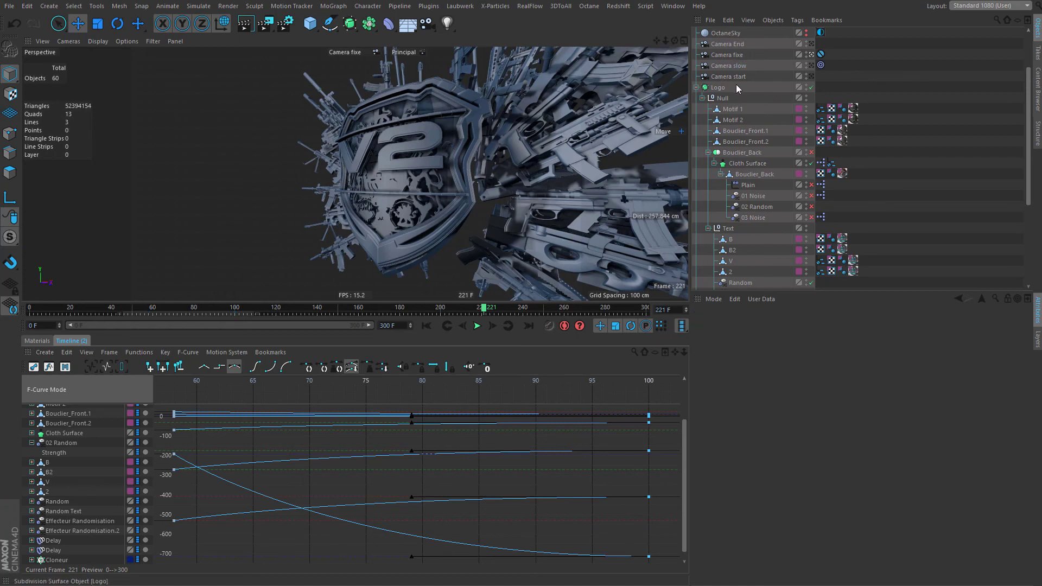
Select Camera End, Camera fixe, Camera slow and Camera start, and create a Camera Morph setup from them.
drag(757, 78, 754, 44)
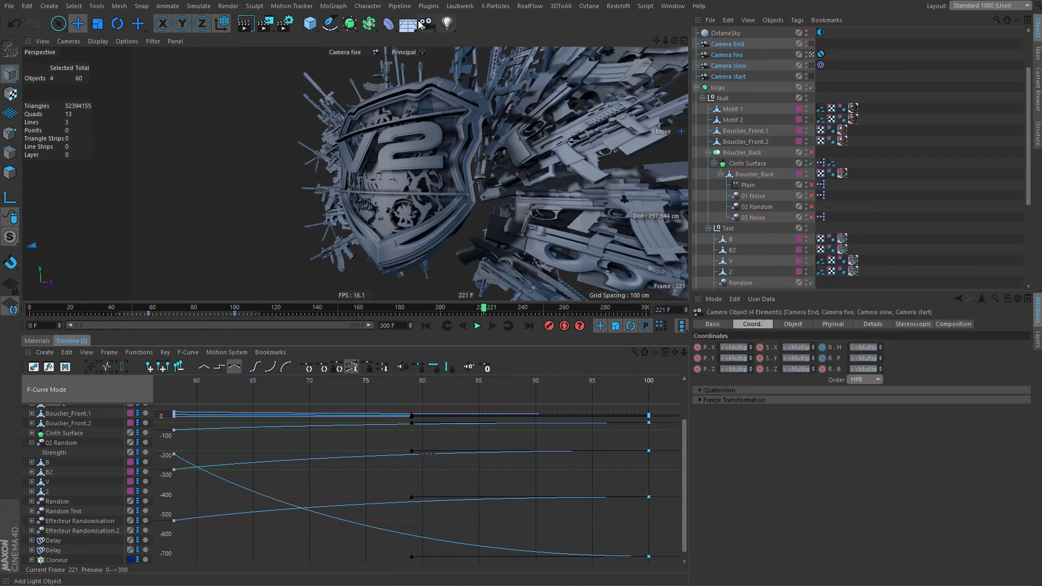
click(427, 23)
click(482, 117)
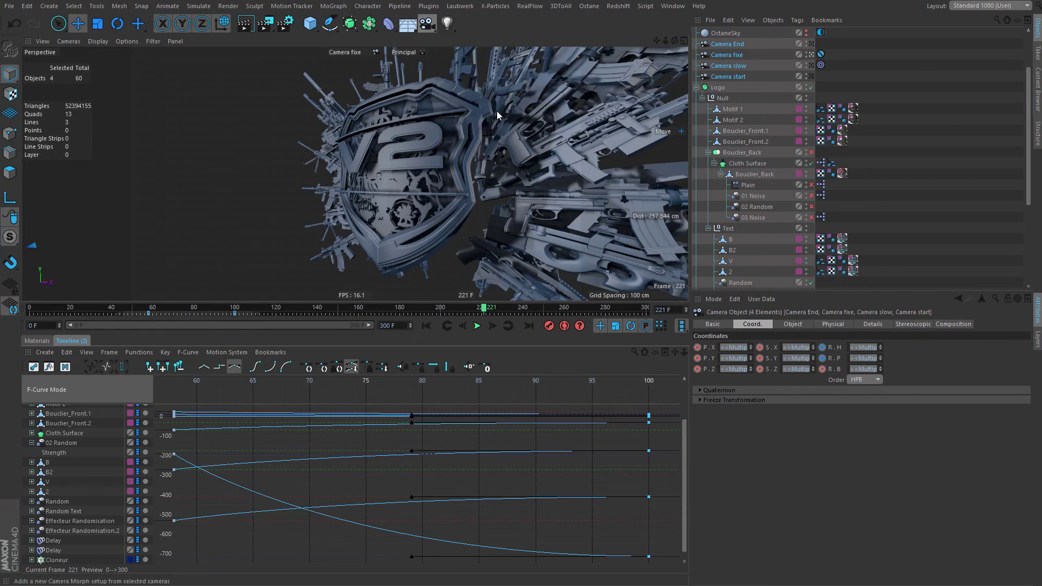
click(427, 23)
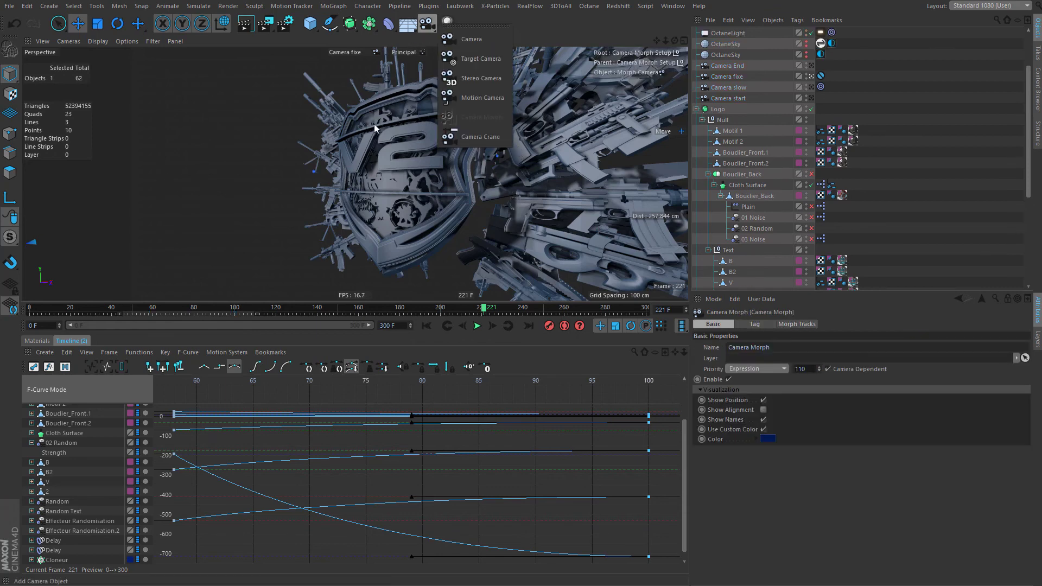
click(765, 83)
scroll(765, 92, up, 2)
drag(743, 144, 732, 126)
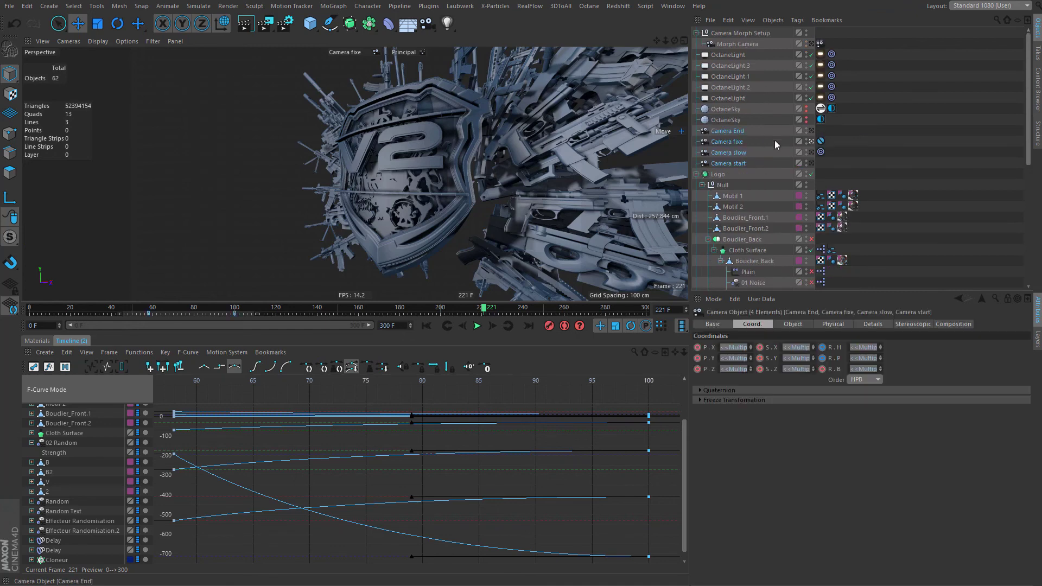
click(427, 24)
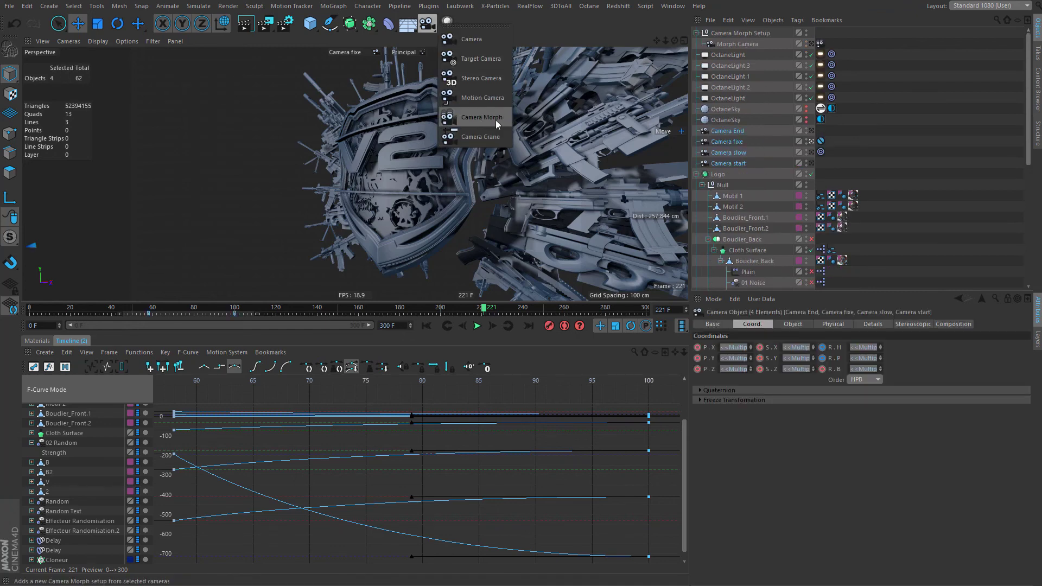
click(481, 119)
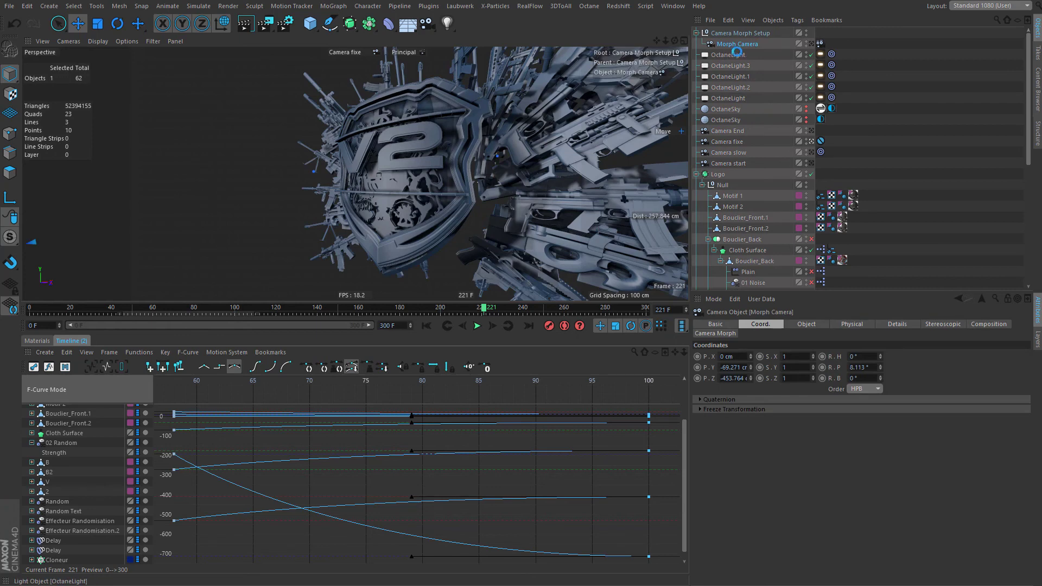
Look through Morph Camera in the viewport and show the source camera settings of its Camera Morph tag.
click(821, 44)
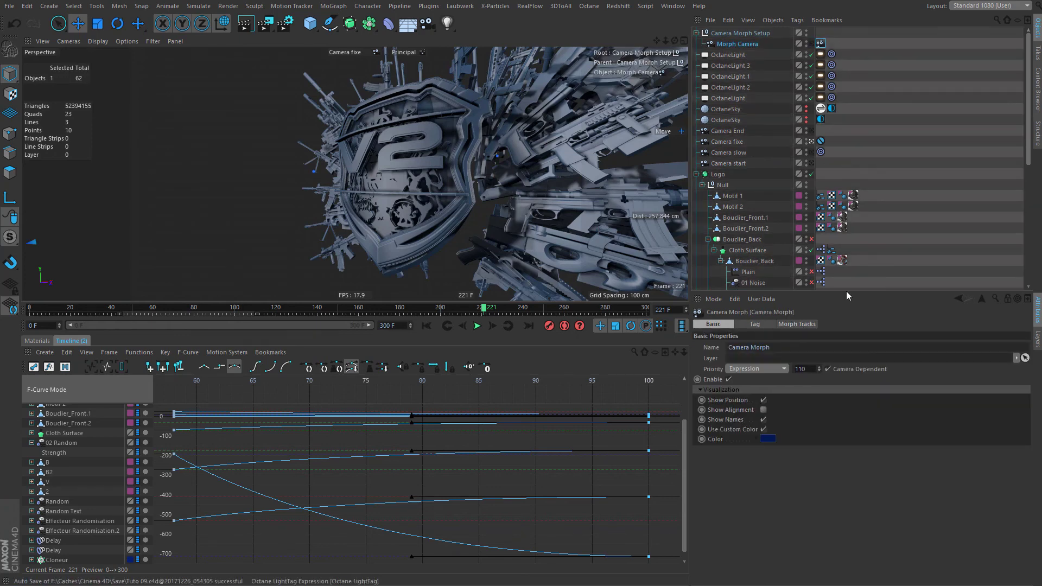
click(812, 44)
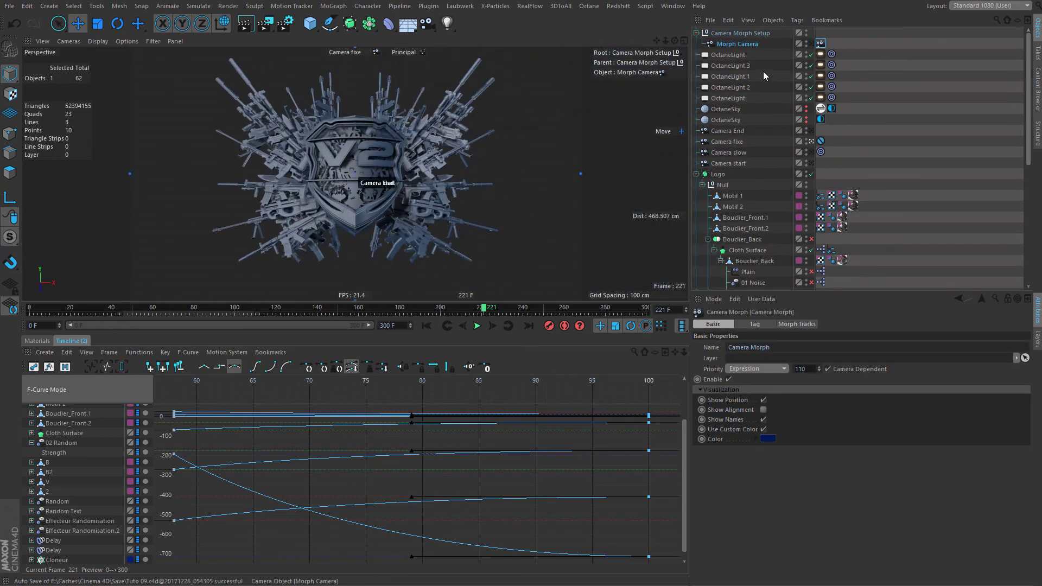
click(796, 325)
click(767, 325)
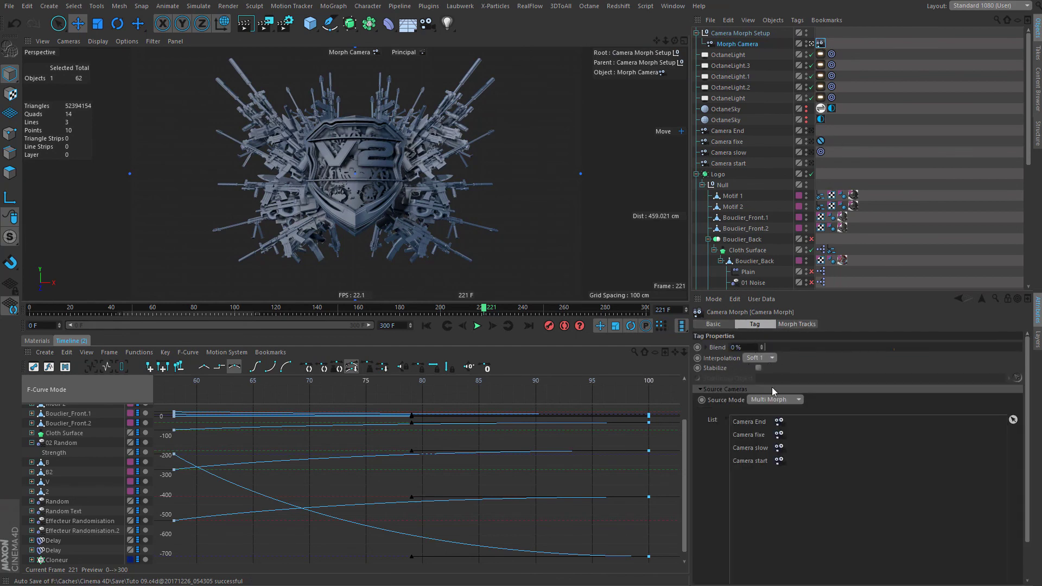
Set the Camera Morph blend to 100 % and keyframe it at frame 0.
drag(781, 344, 0, 418)
click(761, 424)
drag(790, 347, 1023, 347)
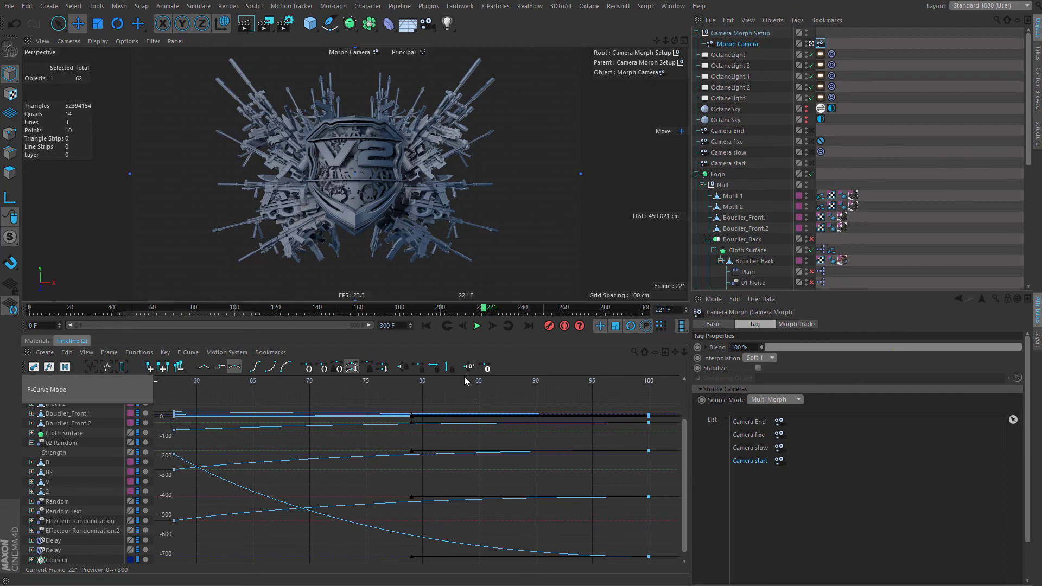
click(426, 326)
drag(155, 310, 34, 316)
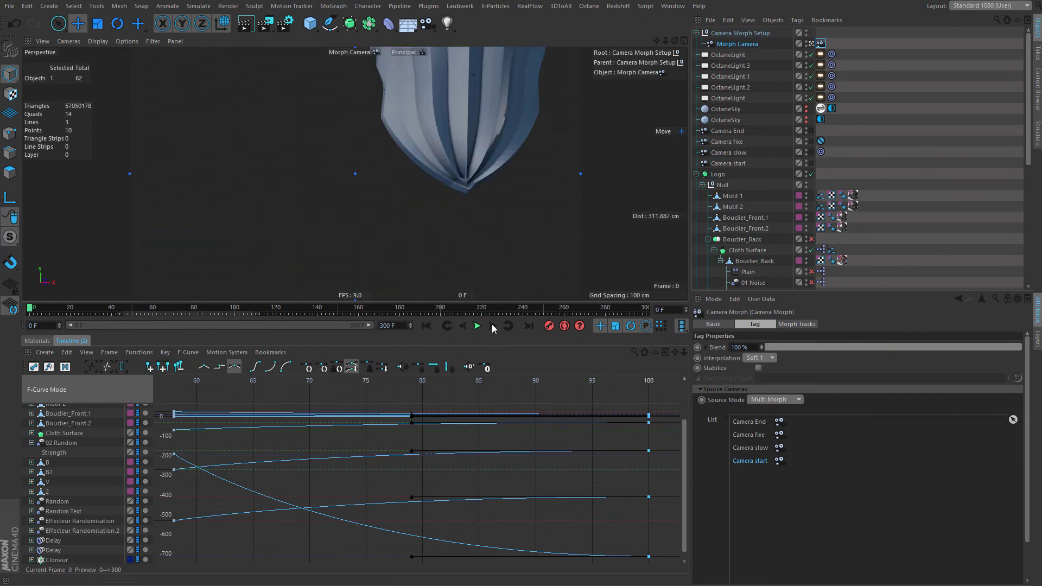
ctrl+click(697, 348)
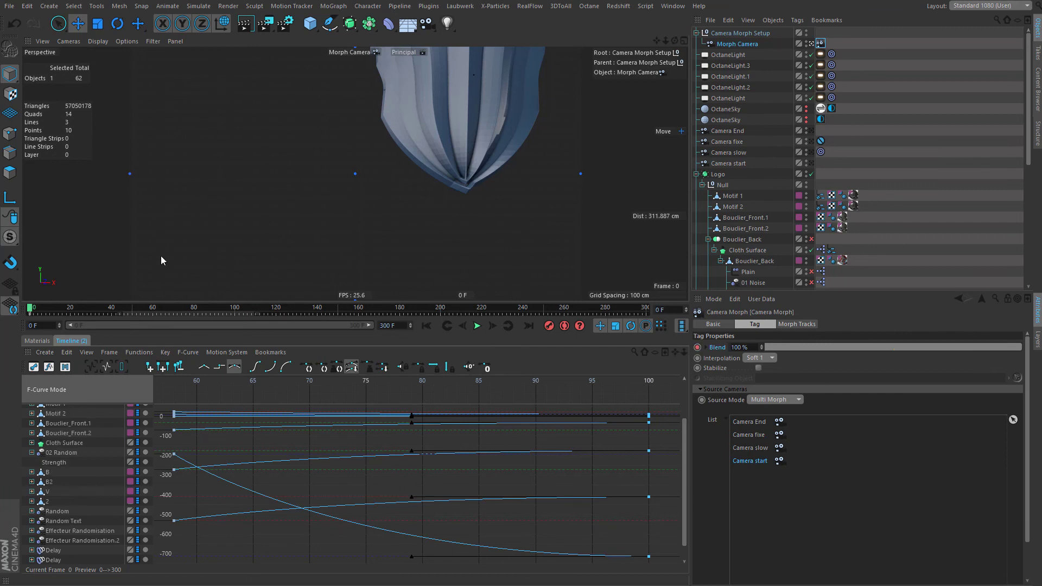
Preview the opening shot, stop at frame 55 and keyframe the 100 % blend there.
click(478, 326)
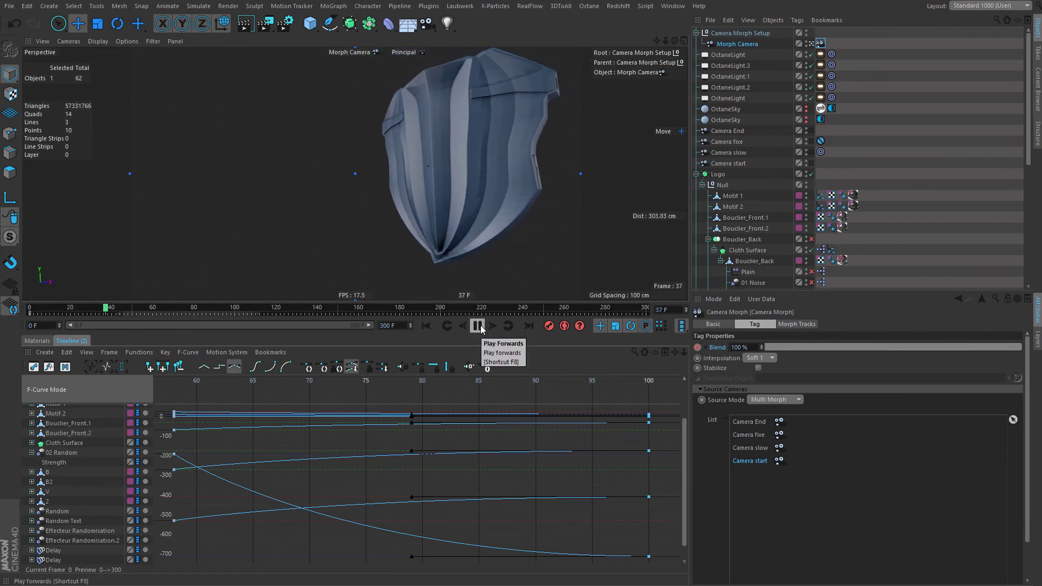
click(478, 326)
click(494, 326)
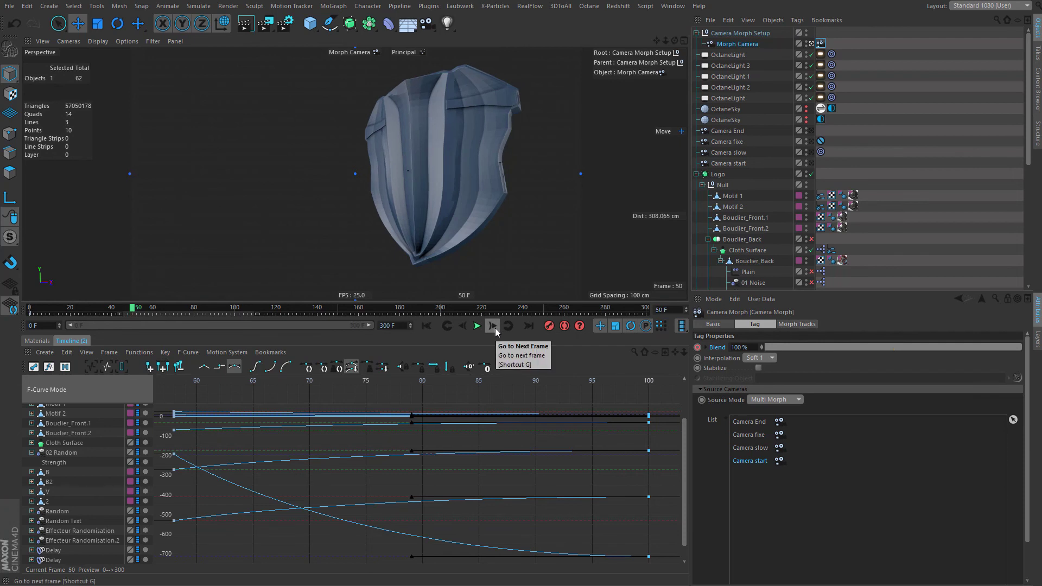
click(493, 327)
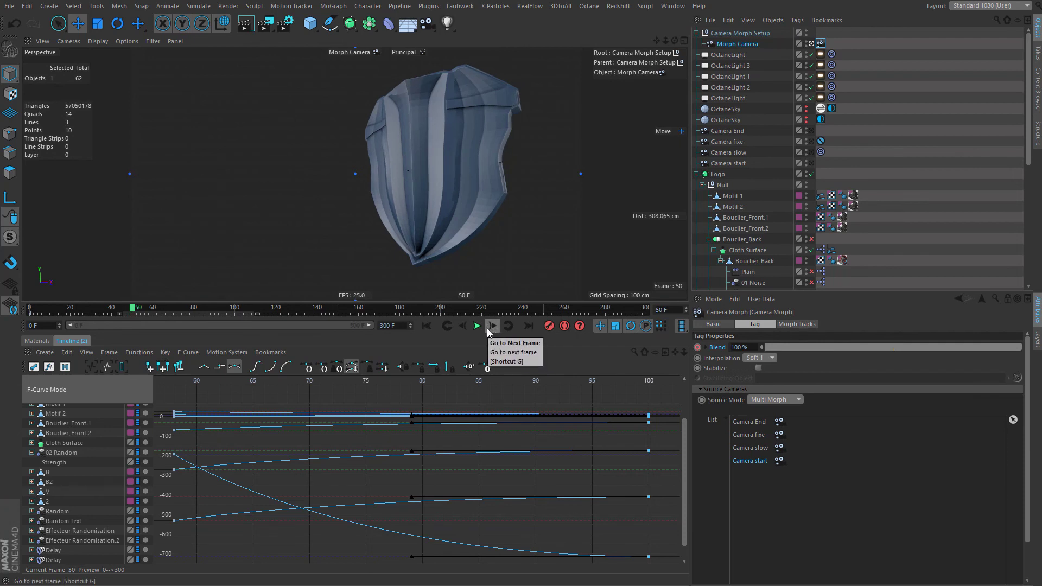
click(493, 327)
click(492, 327)
click(492, 327)
click(492, 326)
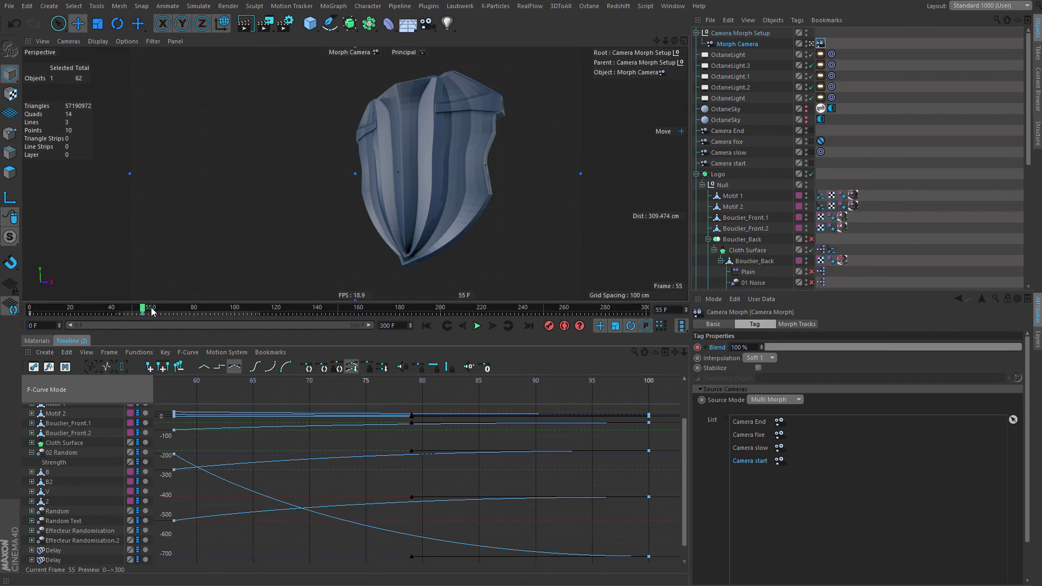
Move to frame 70 and lower the Camera Morph blend to 94.2 %.
drag(151, 308, 176, 311)
key(f)
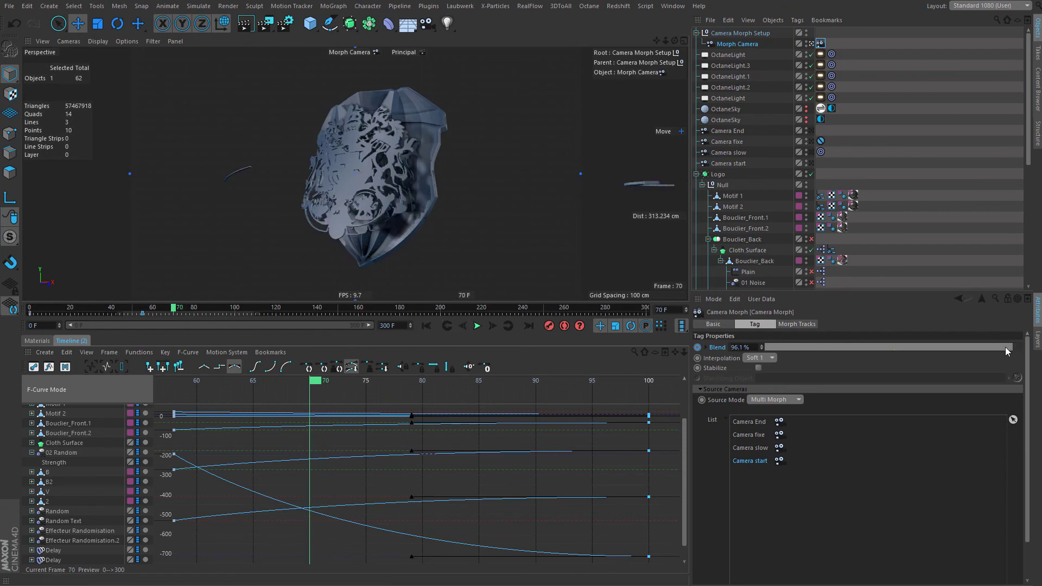
mouse_move(1005, 347)
mouse_down()
mouse_move(972, 349)
mouse_move(1020, 347)
mouse_move(930, 353)
mouse_move(1008, 347)
mouse_up()
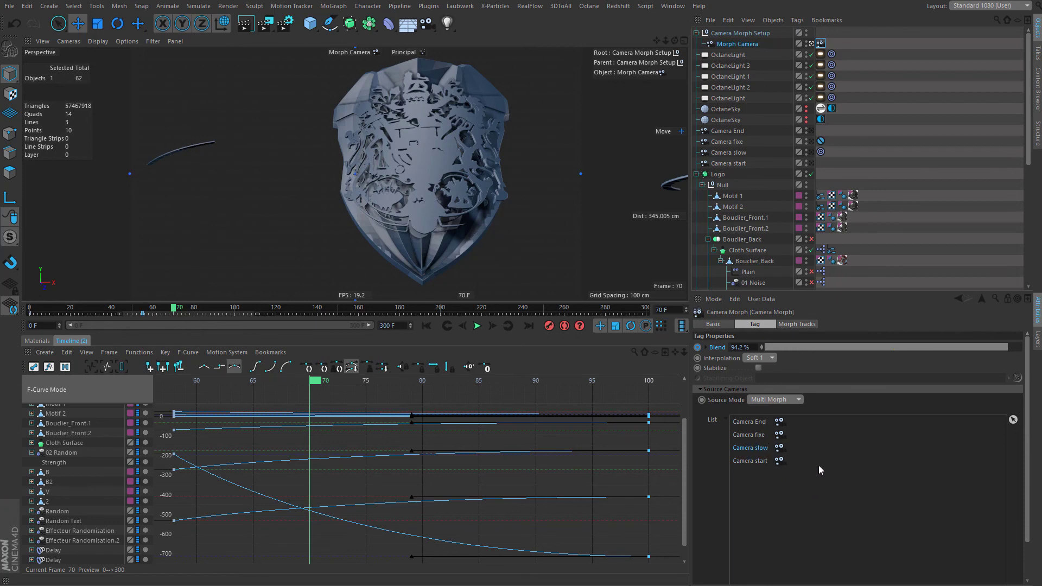
Bring up a cleared Calculator, and highlight Camera End, Camera fixe and Camera slow in the morph's source list.
key(alt+Tab)
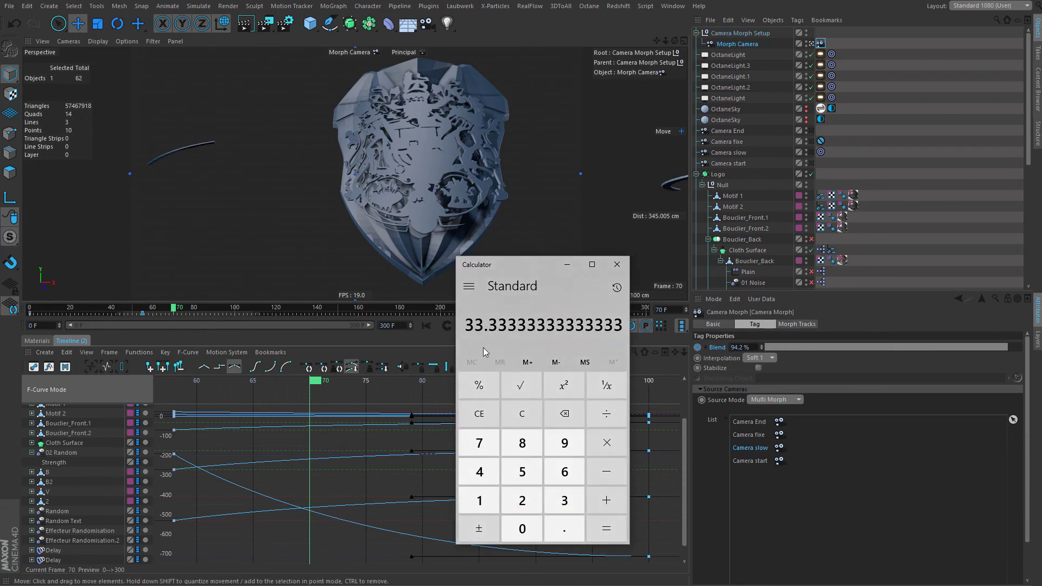
click(491, 418)
drag(529, 264, 526, 225)
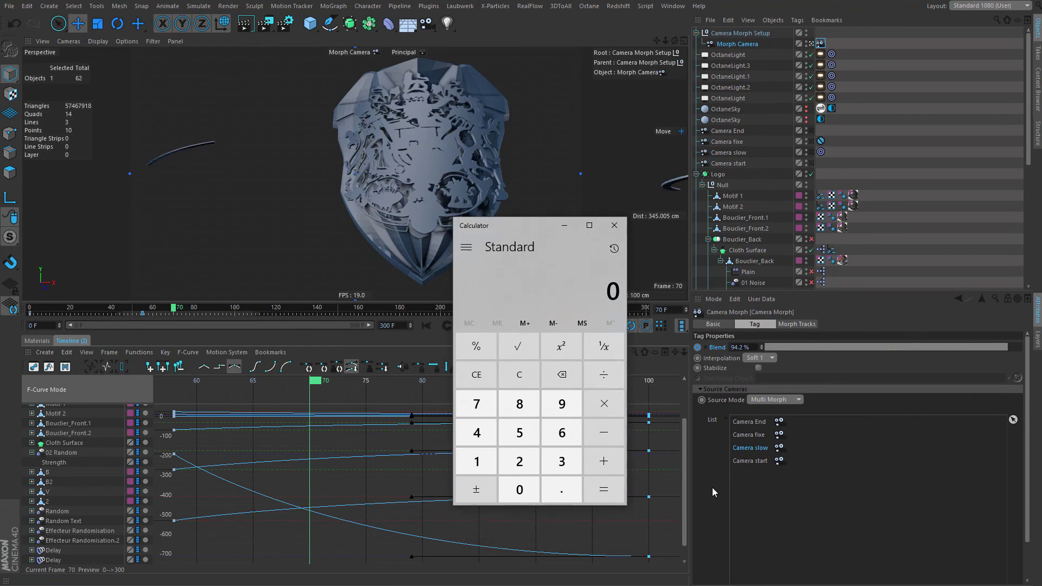
drag(812, 453, 722, 382)
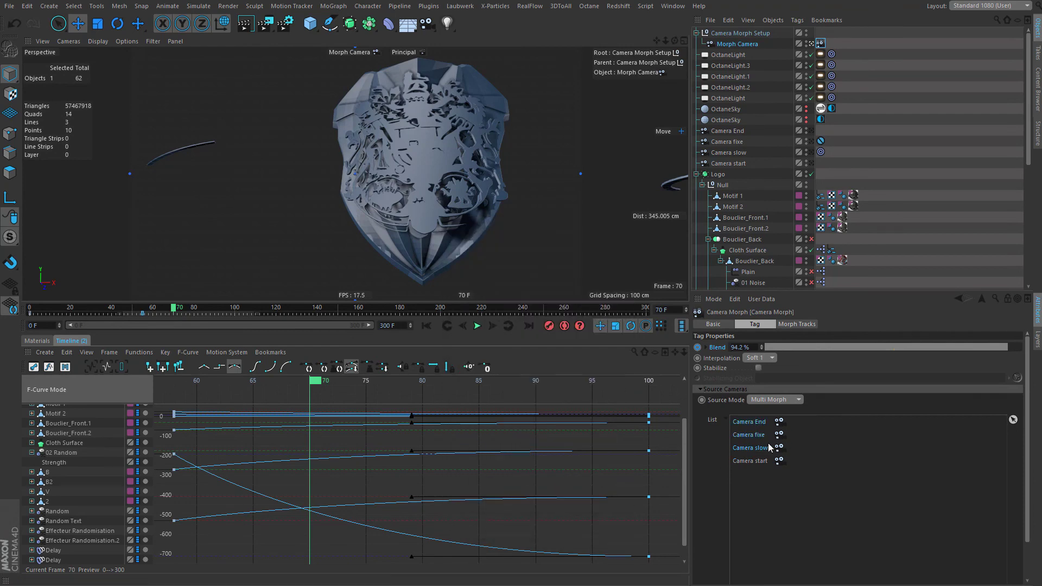
drag(835, 455, 724, 398)
key(alt+Tab)
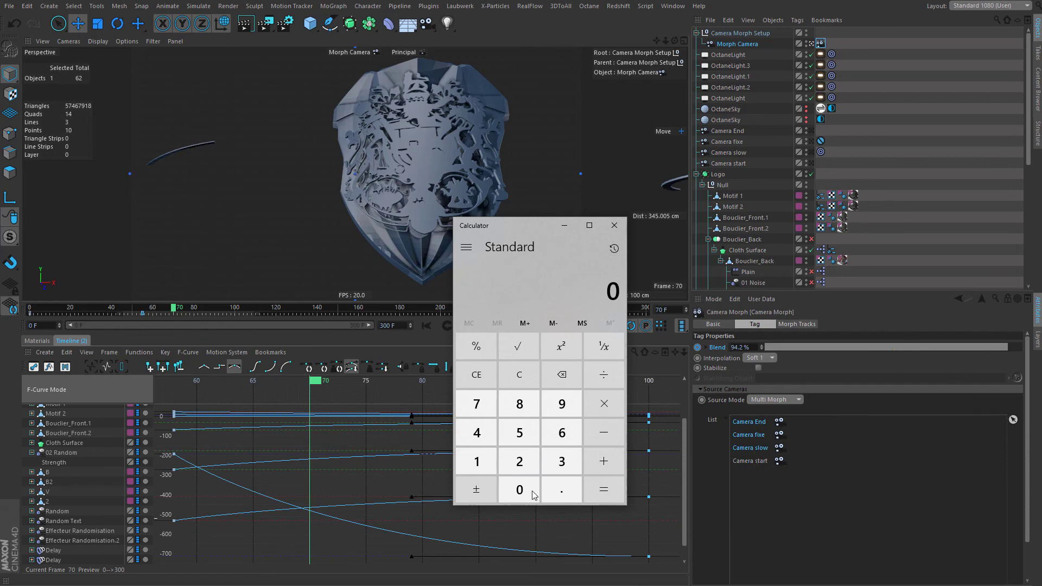
click(476, 462)
click(520, 490)
click(520, 490)
click(604, 375)
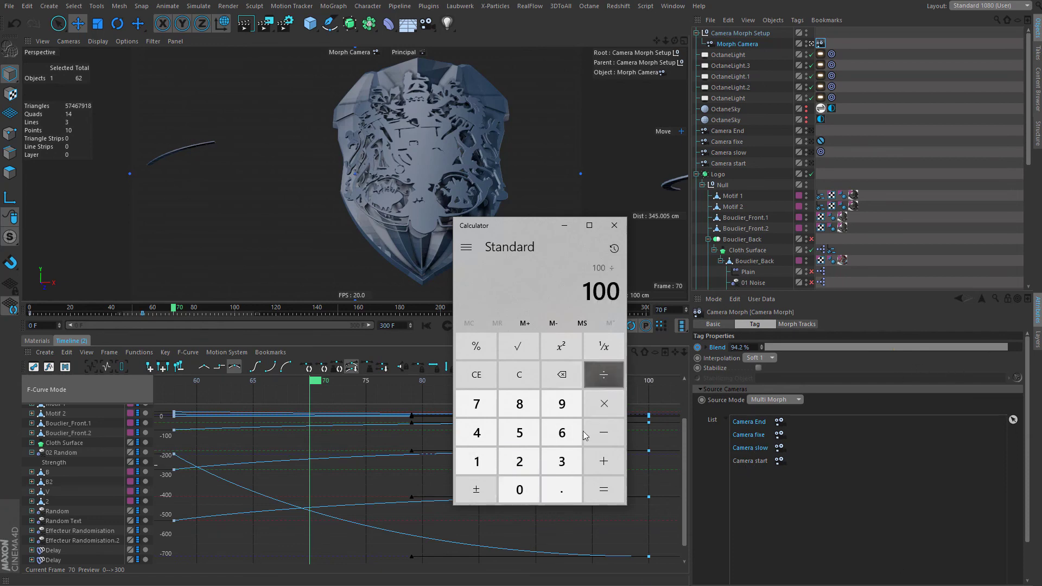
click(562, 461)
click(605, 490)
click(606, 490)
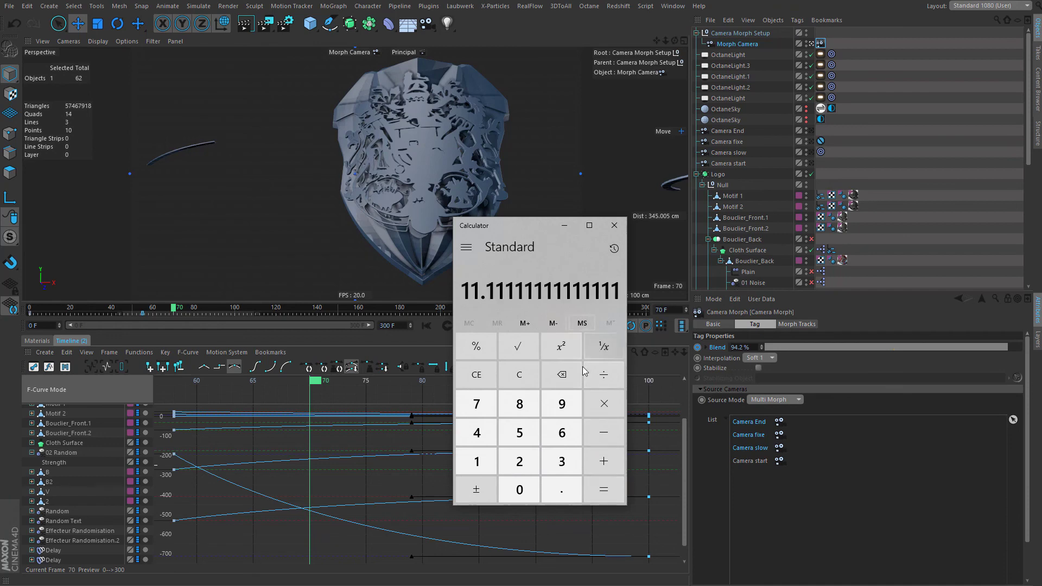
Compute 100 divided by 3 in Calculator from a cleared entry, and return to Cinema 4D.
click(476, 374)
click(476, 461)
click(517, 491)
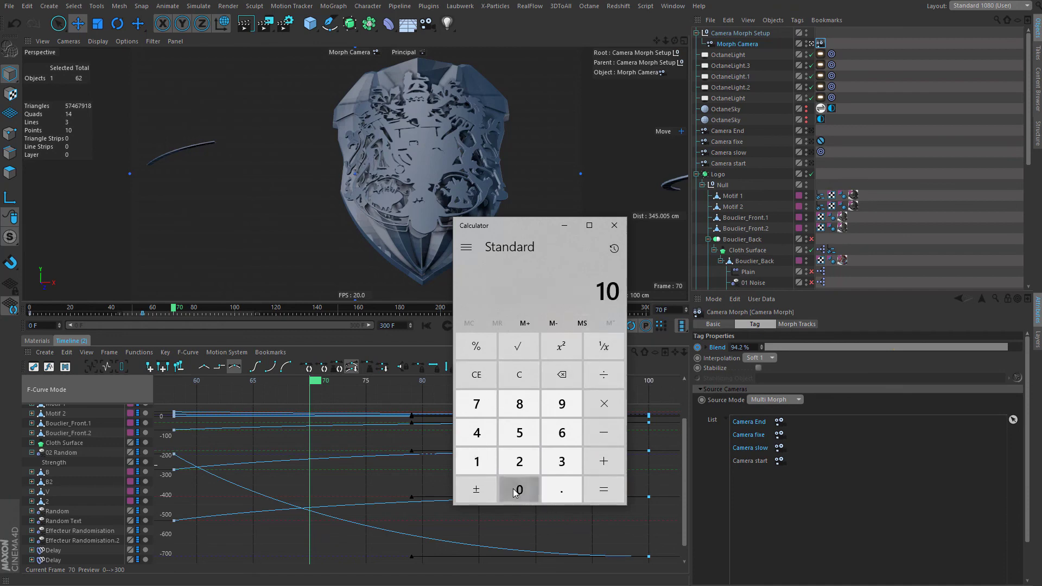
click(519, 490)
click(604, 374)
click(562, 461)
click(604, 489)
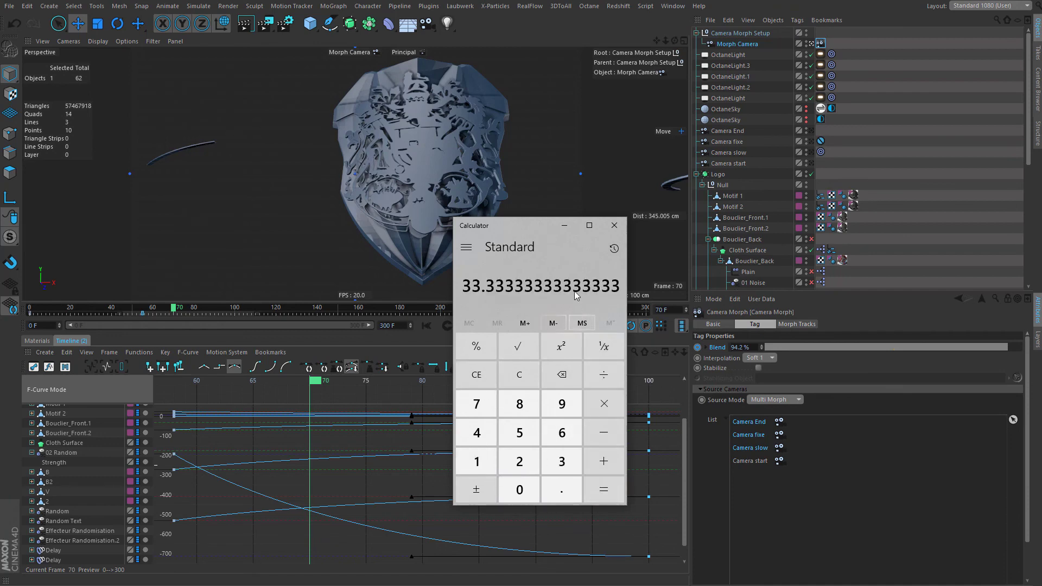
click(570, 224)
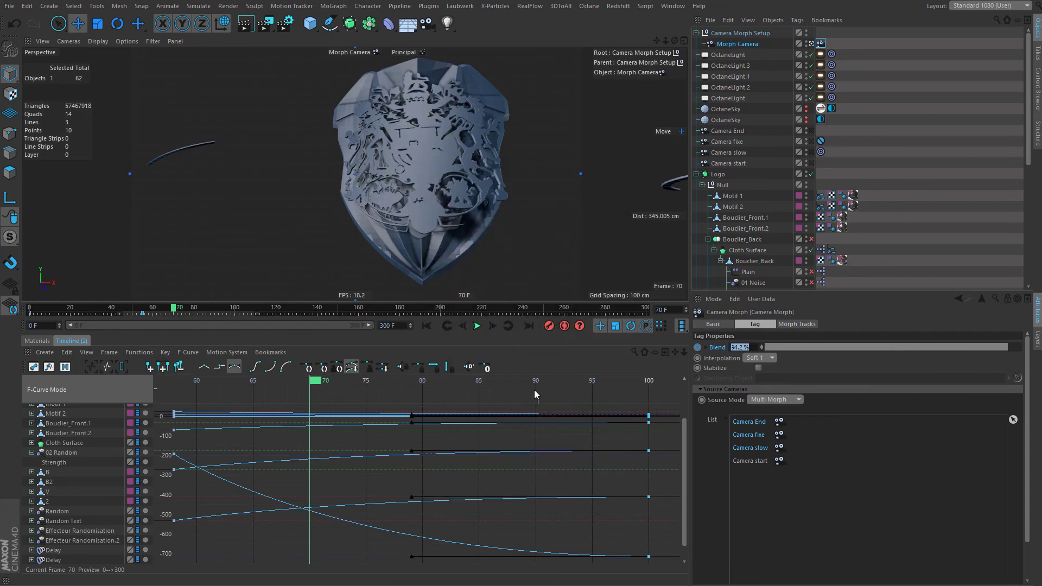
Try Camera Morph blend values of 66.66 % and 33.33*3 at frame 70.
text(33*)
key(Return)
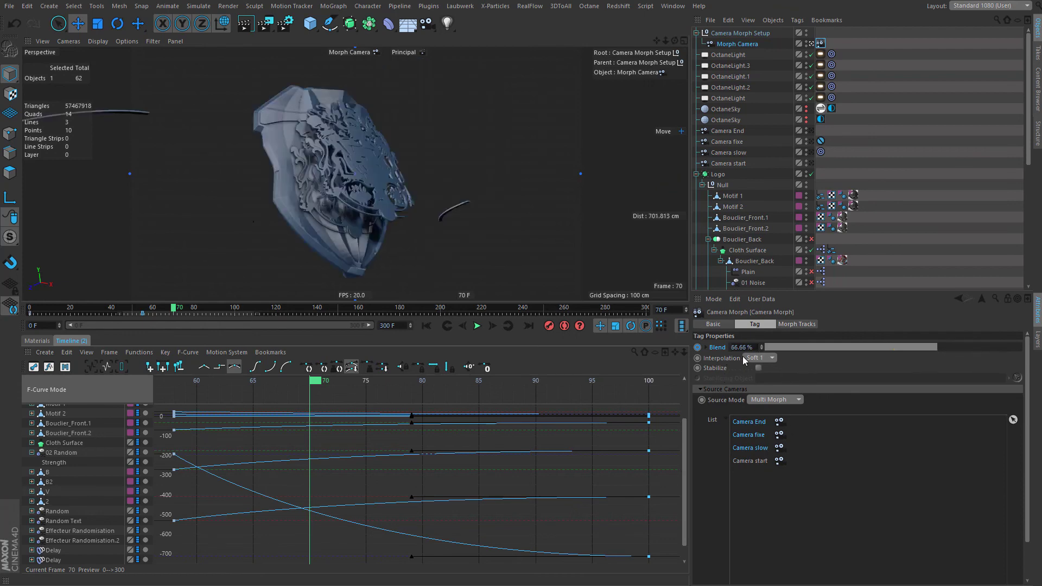
drag(749, 347, 674, 347)
text(33.33*3)
key(Return)
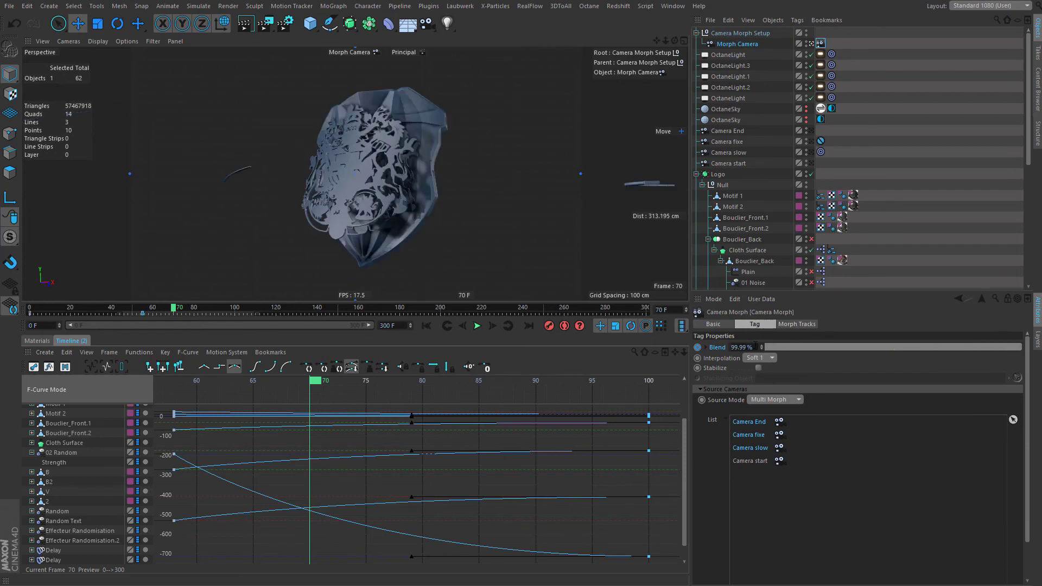
Sweep the Camera Morph blend down to 0 % and back up to 100 %.
drag(788, 344, 193, 443)
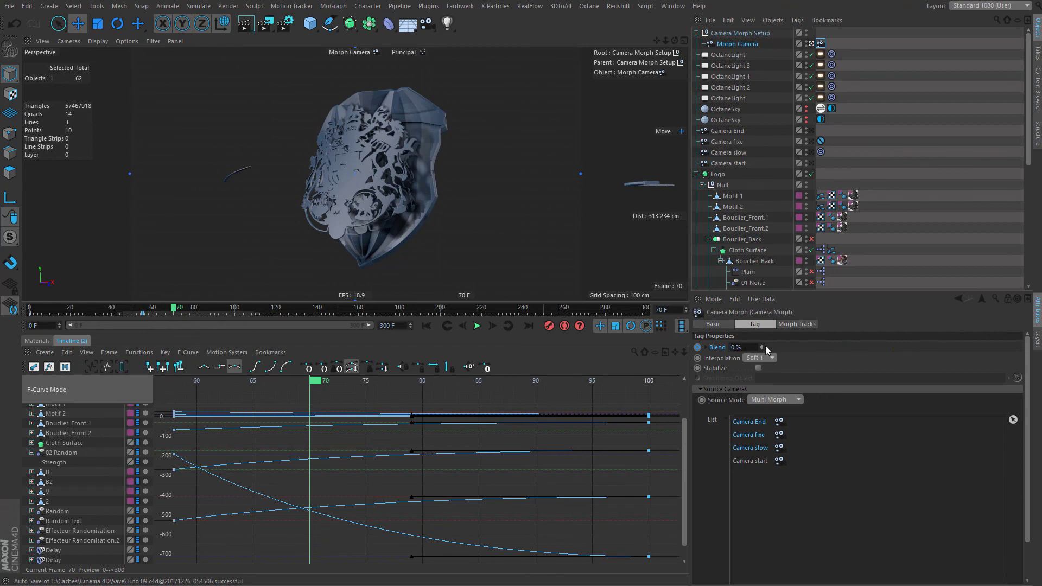
drag(765, 346, 1024, 353)
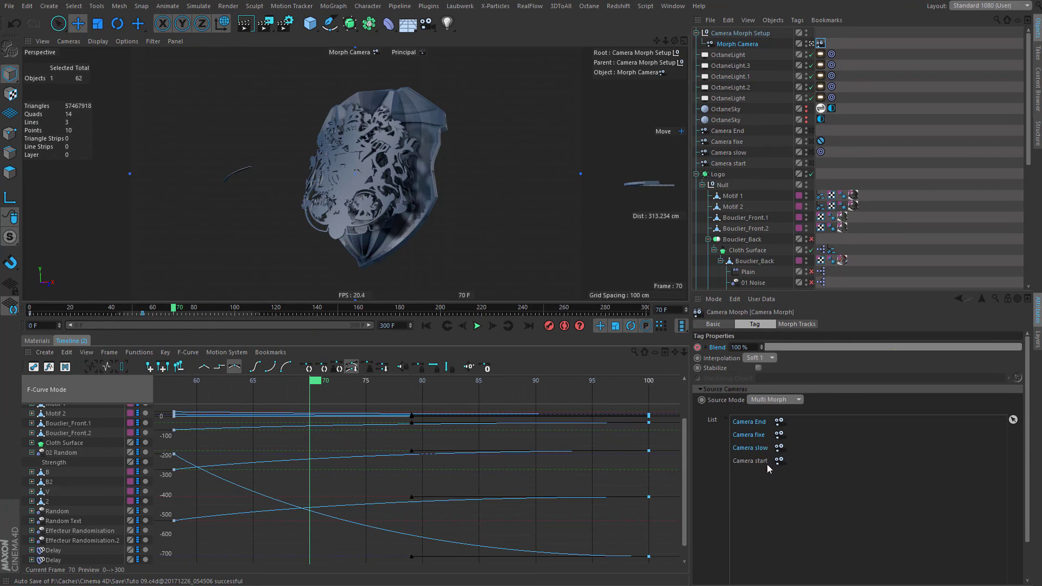
Switch to Calculator, clear the previous entry and compute 100 divided by 4.
key(alt+Tab)
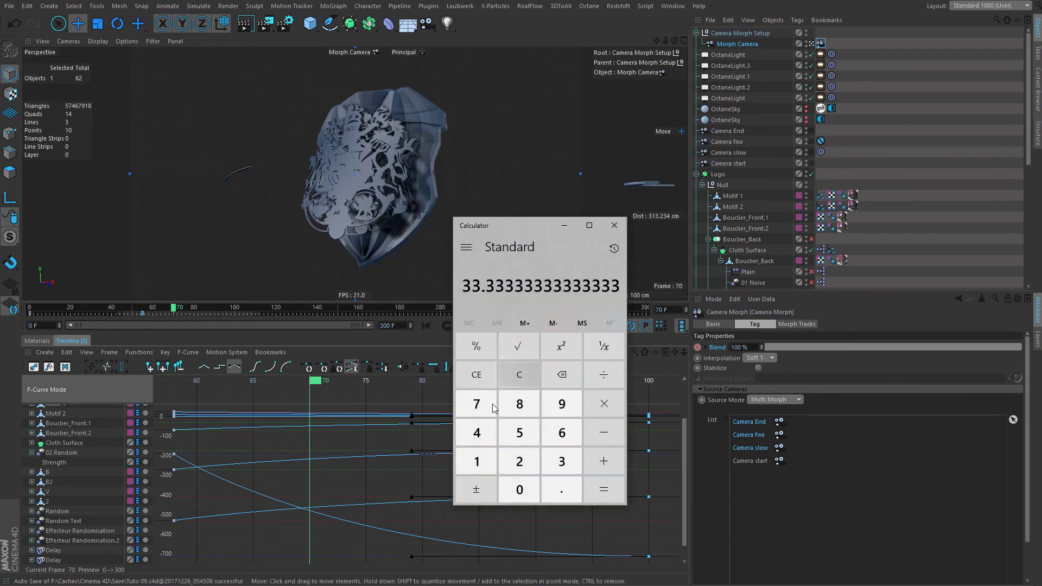
click(477, 373)
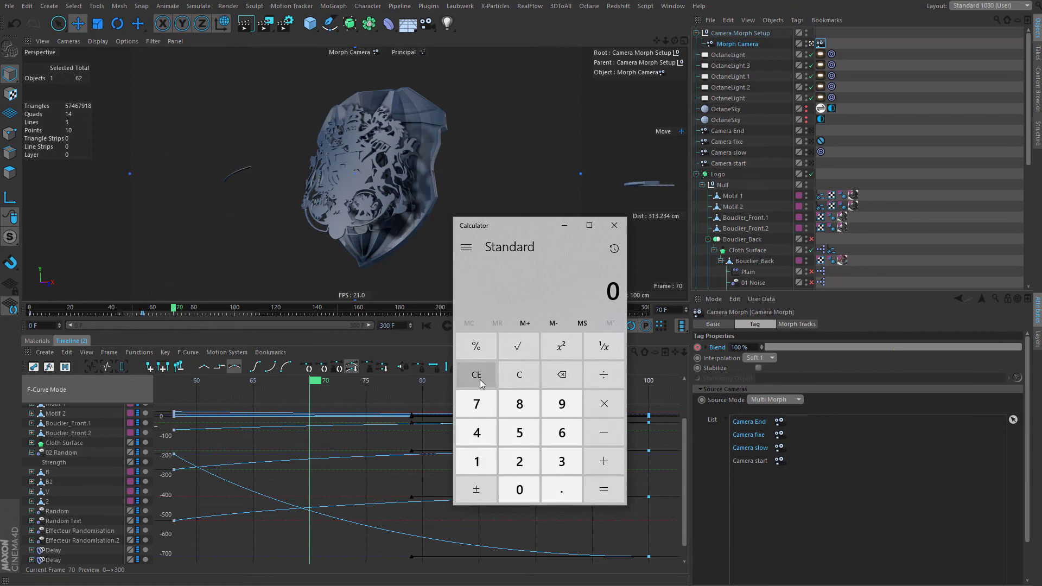
click(477, 462)
click(520, 490)
click(520, 490)
click(603, 375)
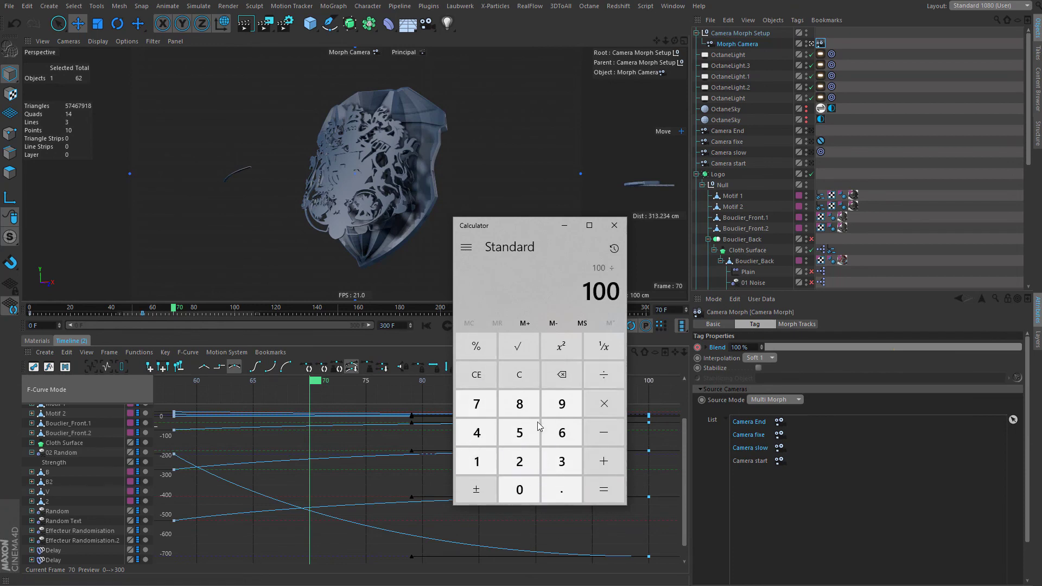
click(476, 433)
click(604, 489)
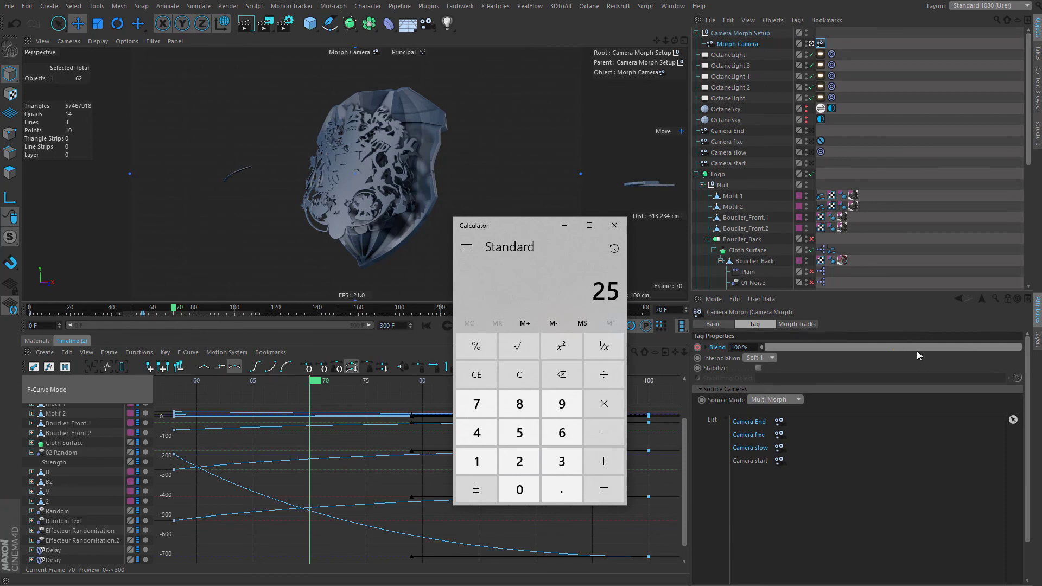
Close Calculator, return to Cinema 4D and keyframe the Camera Morph blend at 66.66 % on frame 70.
click(614, 225)
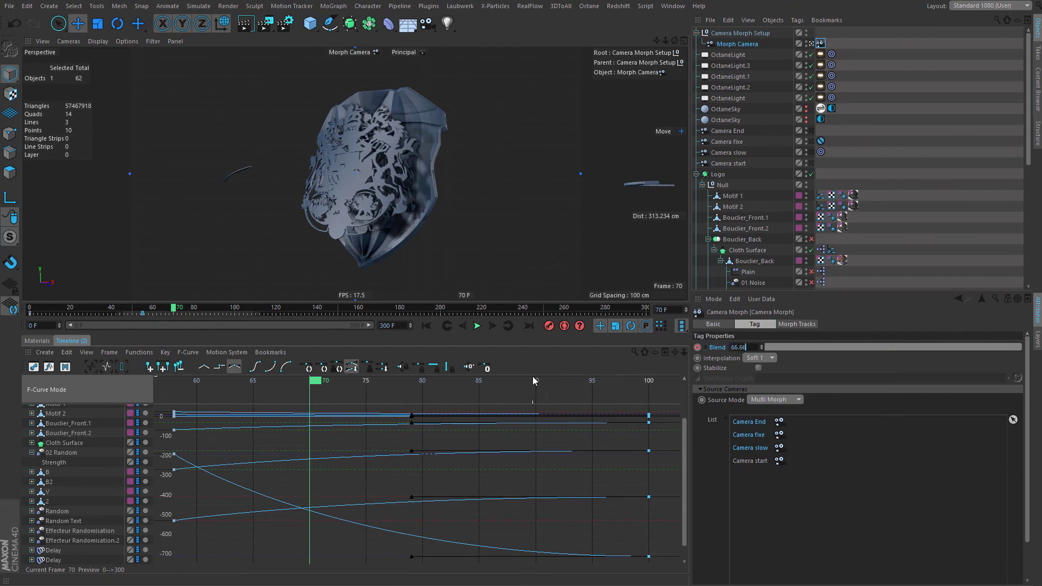
key(Return)
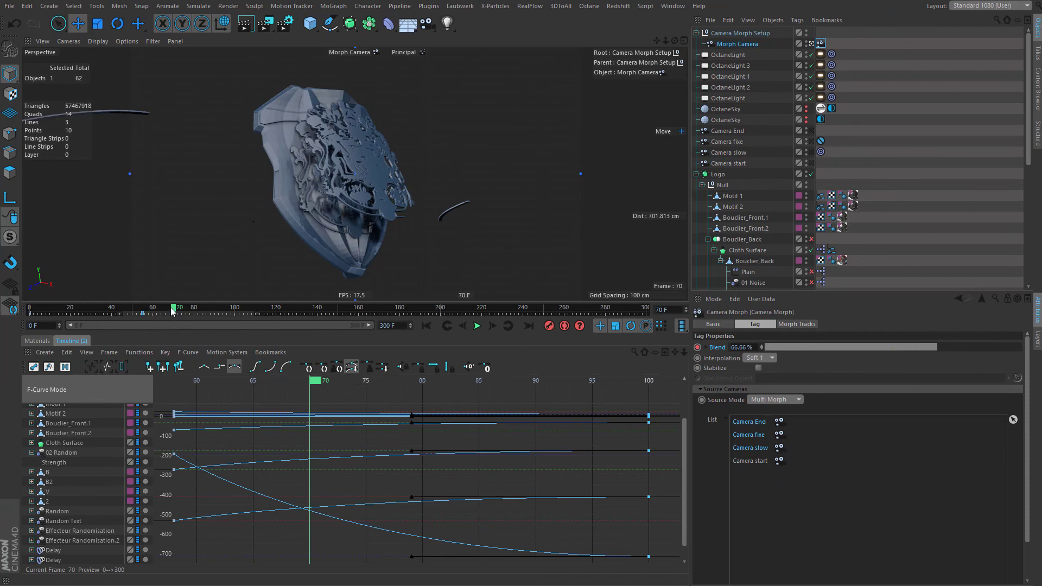
mouse_move(171, 308)
mouse_down()
mouse_move(105, 308)
mouse_move(174, 309)
mouse_up()
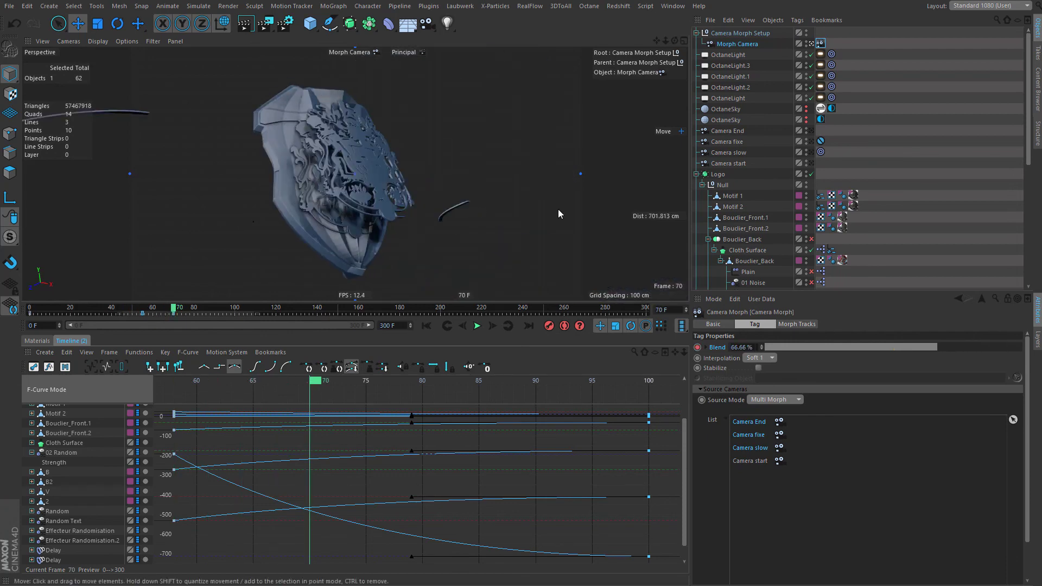
Compare the views of Camera slow and Camera start, and scrub Camera slow's shot between frames 70 and 92.
click(812, 152)
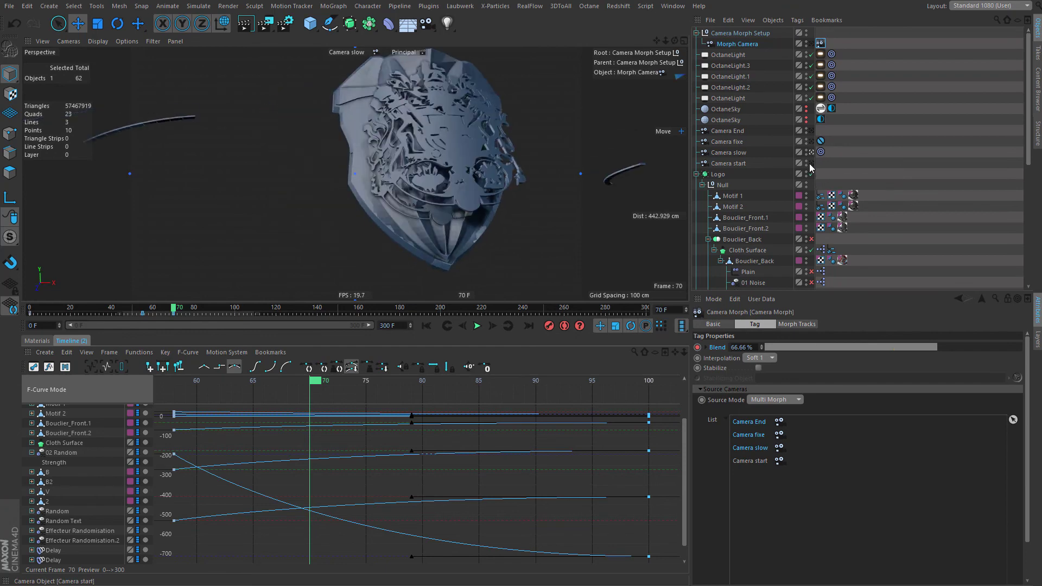
click(810, 164)
click(810, 153)
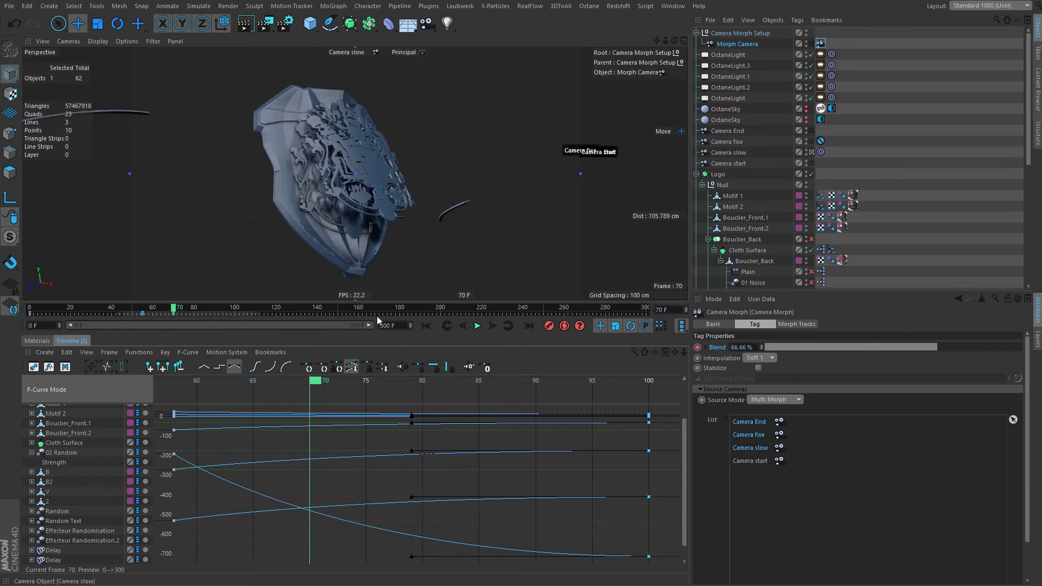
click(190, 309)
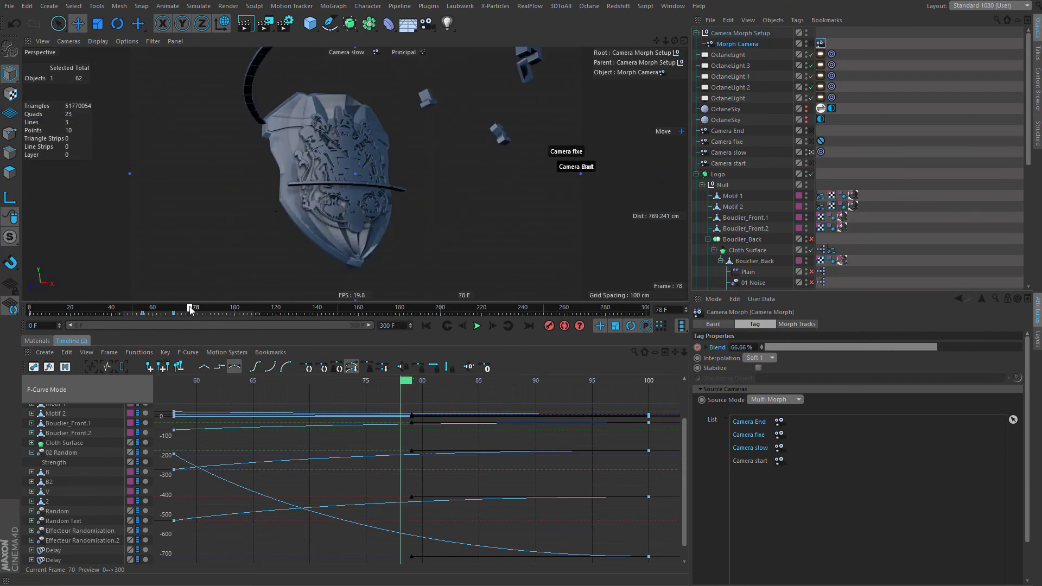
drag(190, 310, 219, 318)
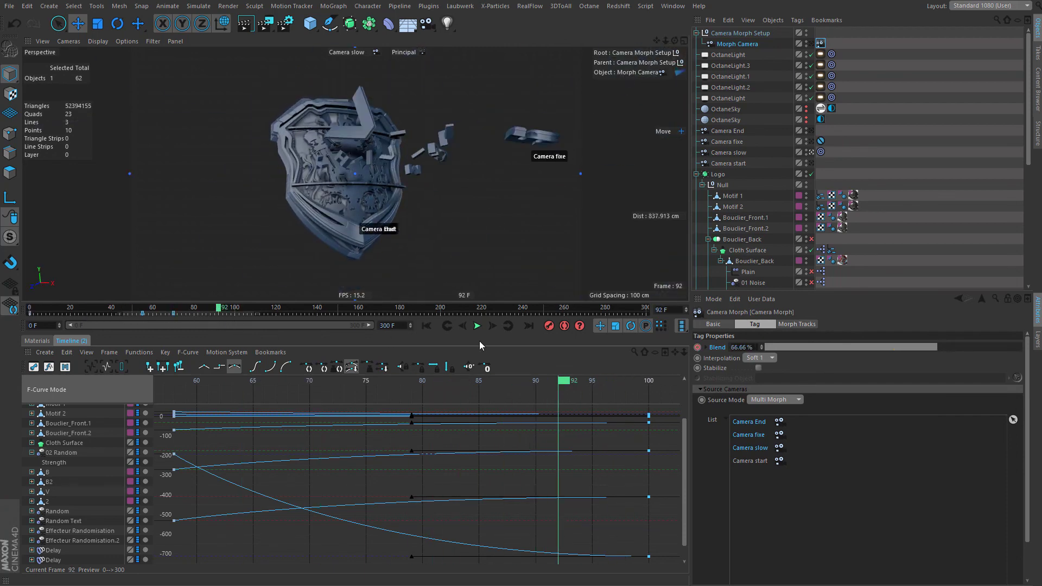
click(462, 328)
click(461, 328)
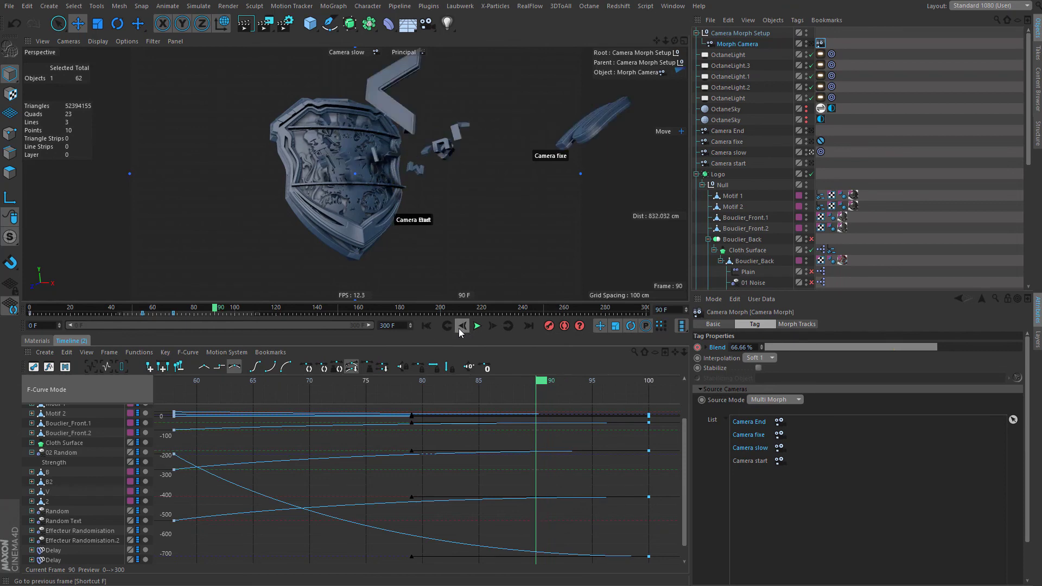
Play Camera slow's shot from about frame 69 to frame 88.
drag(174, 302, 174, 307)
click(174, 307)
click(476, 328)
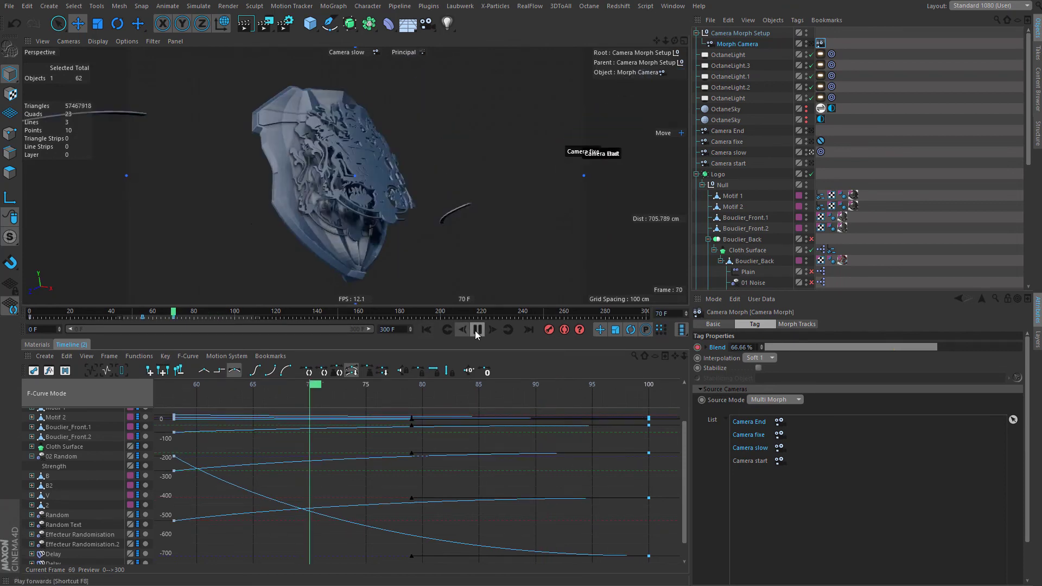
click(477, 329)
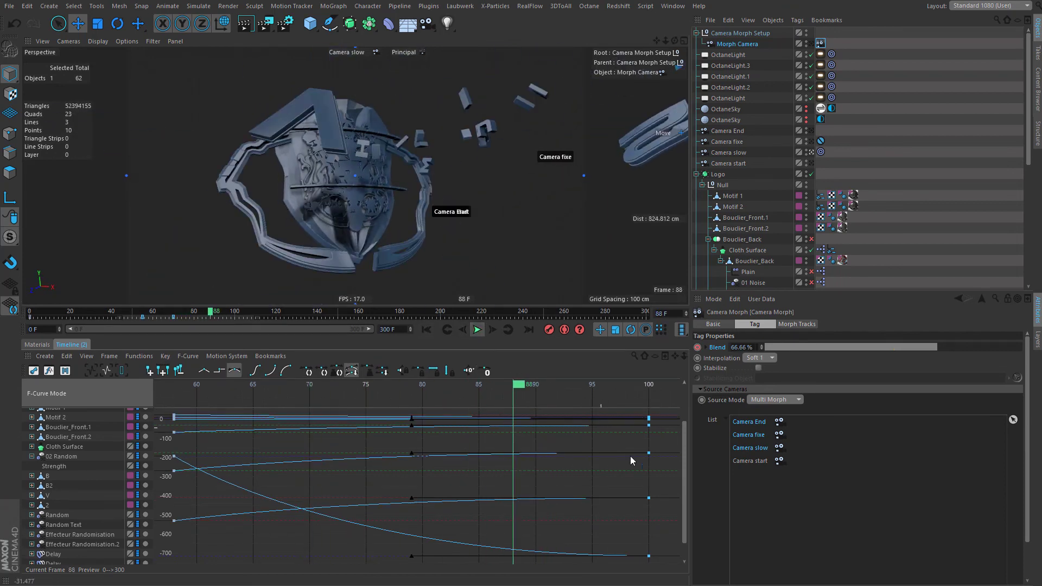
Select Camera slow's end keys at frame 100 in the F-curve view and set their key time to 90 F.
drag(665, 566, 625, 478)
click(667, 565)
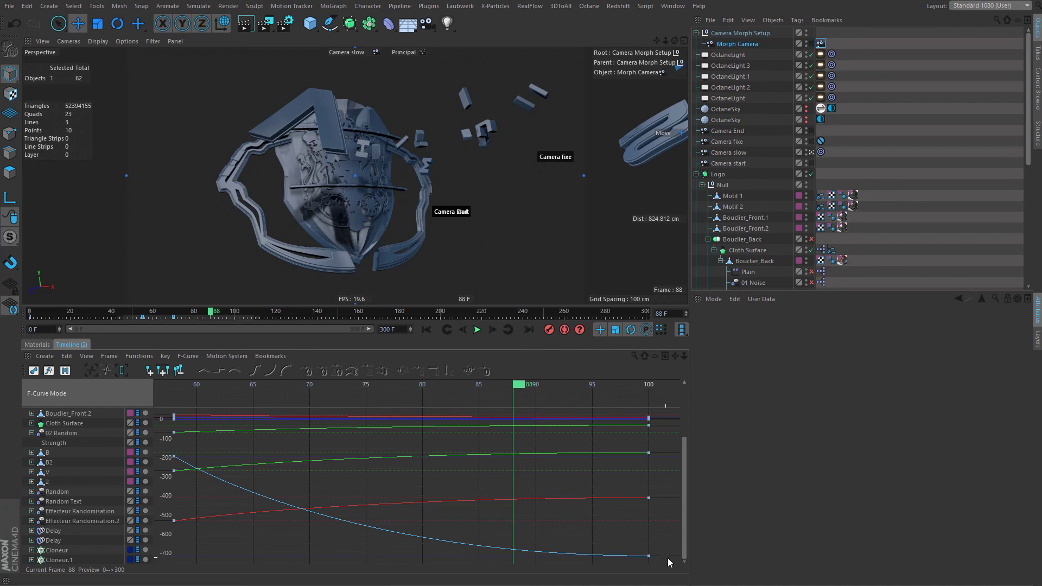
drag(641, 489, 653, 394)
click(734, 154)
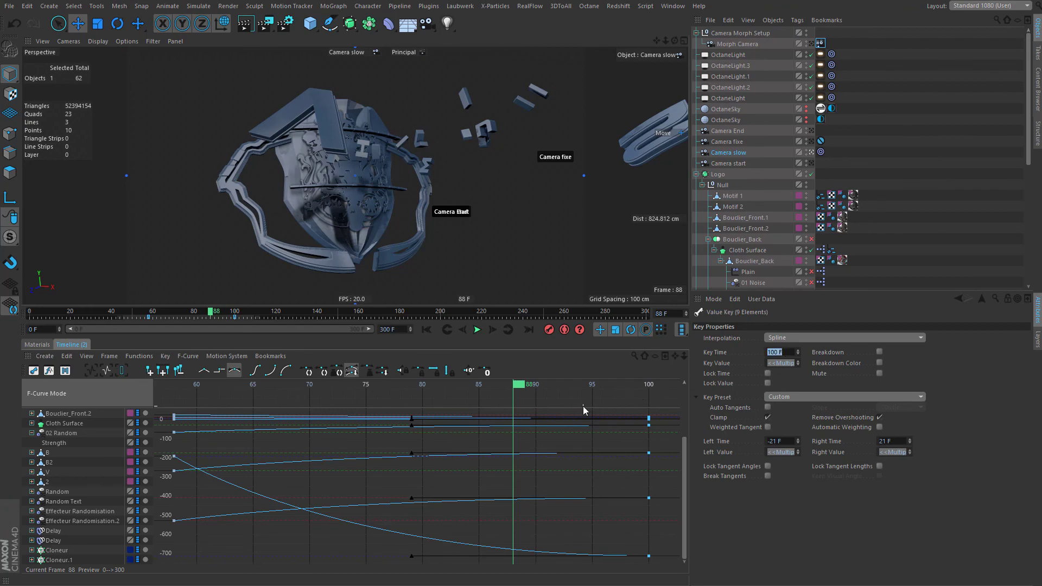
text(90)
key(Return)
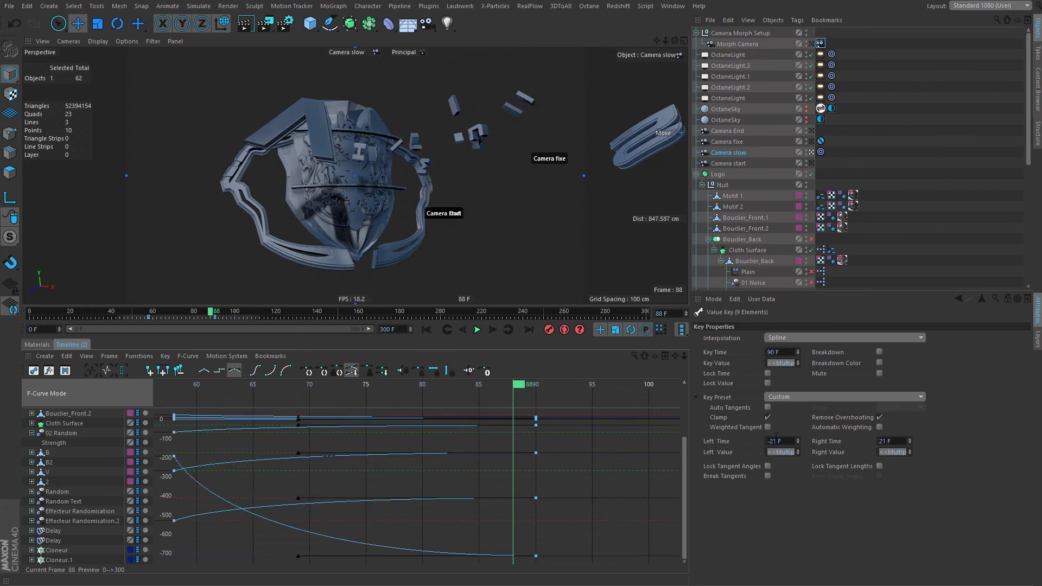
Recalculate the selected keys' tangents by toggling Auto Tangents on and off, and set the left tangent time to -16 F.
click(768, 408)
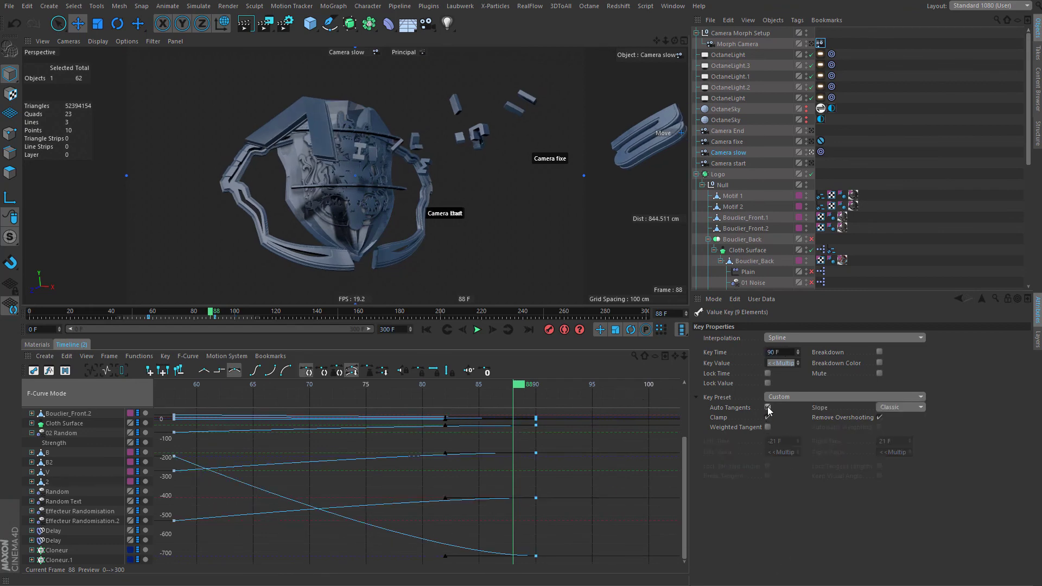
click(768, 408)
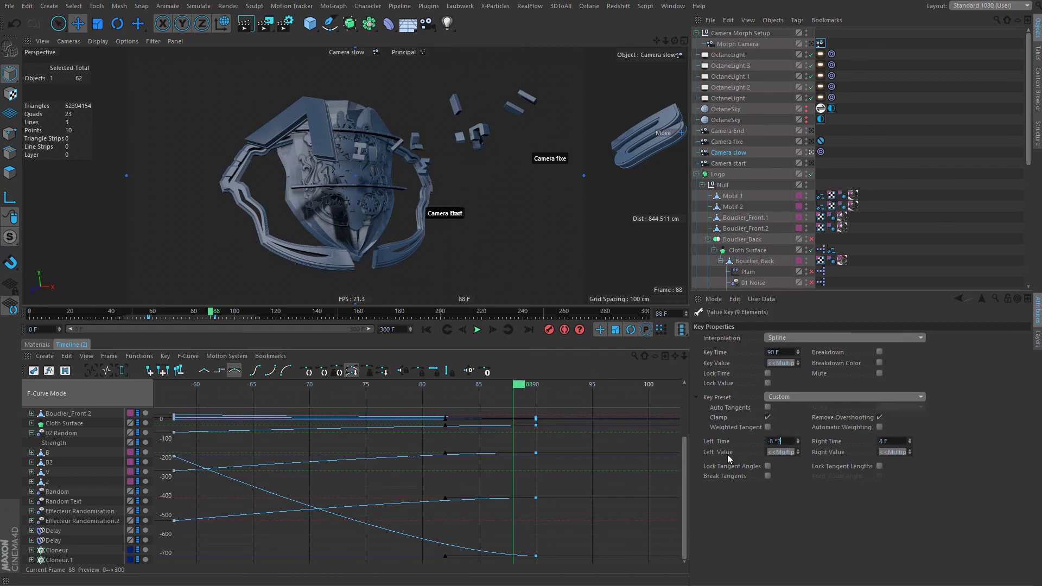
key(Return)
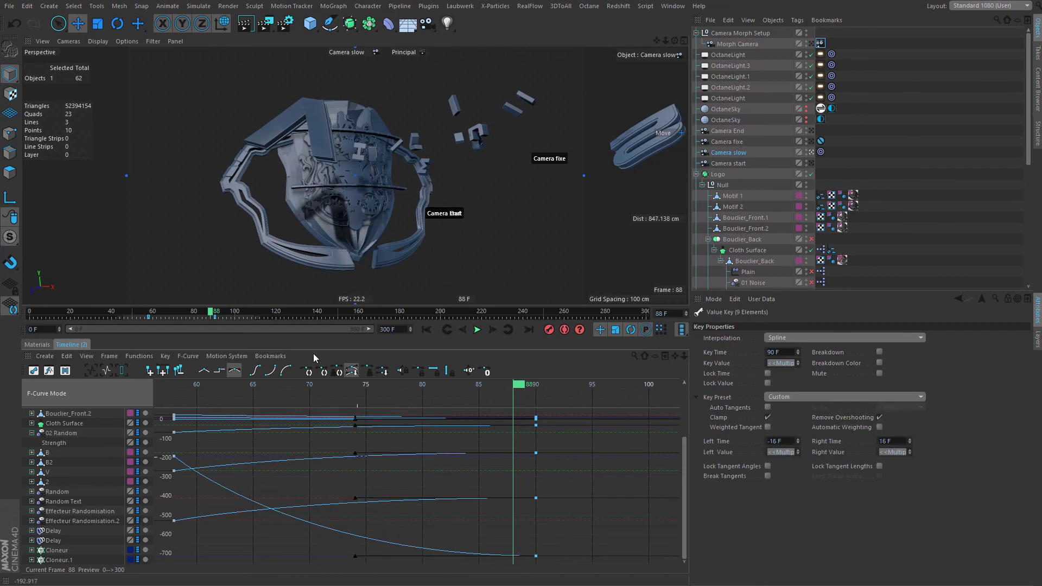
Play Camera slow's retimed move from frame 55 to frame 113.
click(143, 315)
click(478, 330)
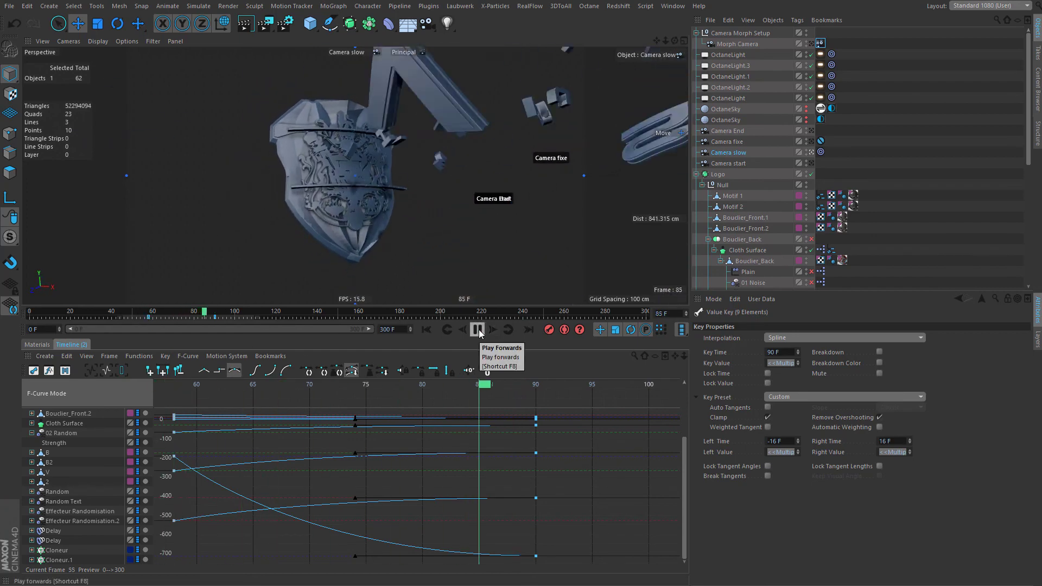
click(477, 330)
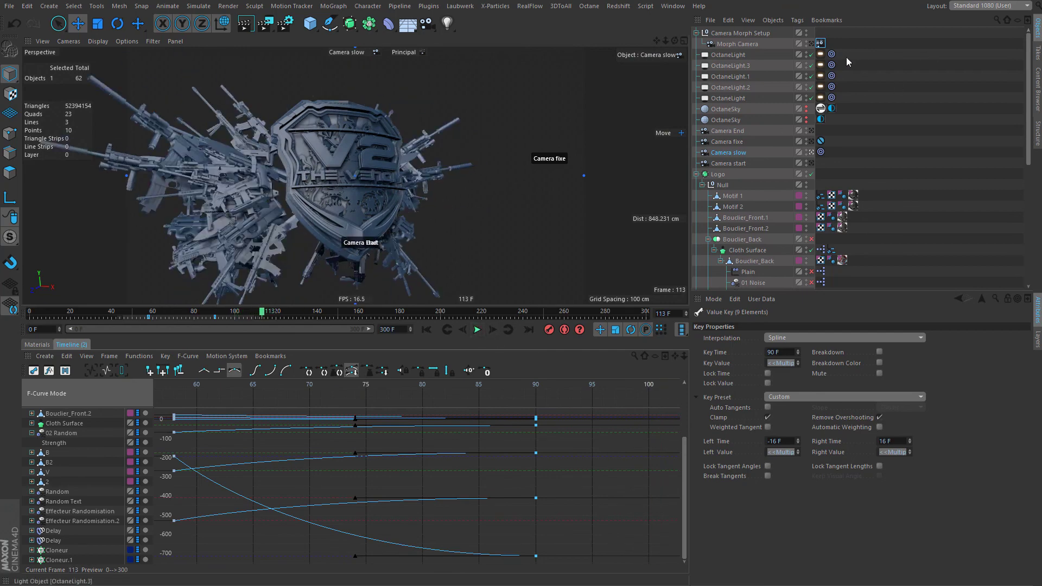
Select the Morph Camera's Camera Morph tag, check its existing blend key and keyframe the blend at 66.66 % on frame 90.
click(821, 43)
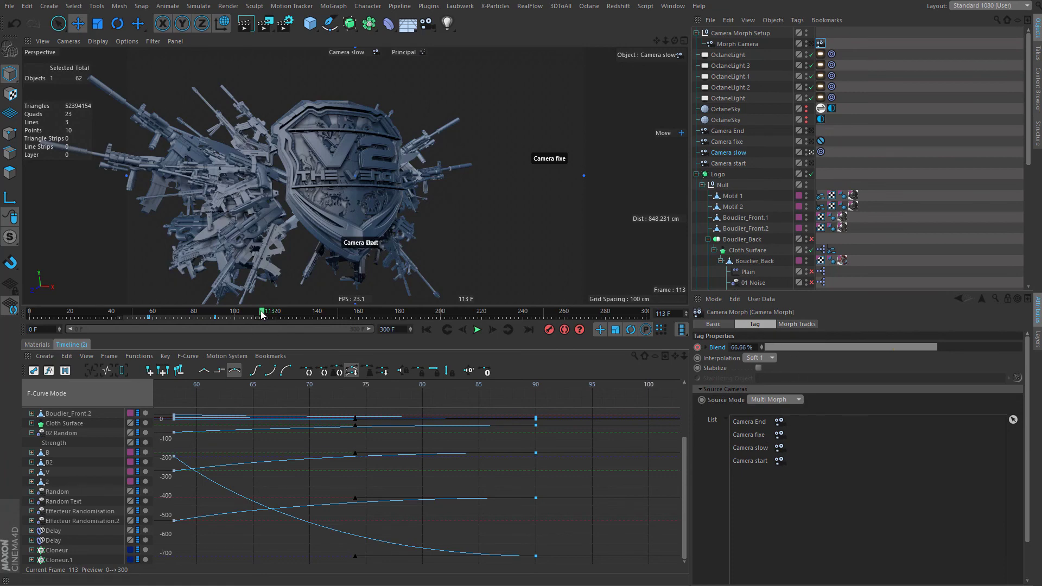
drag(261, 315, 217, 324)
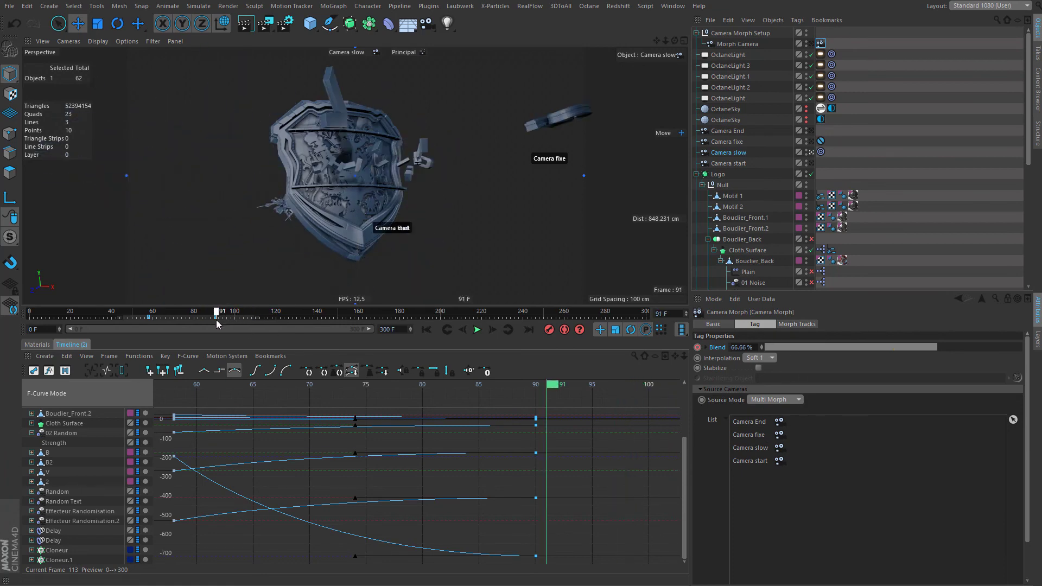
click(448, 330)
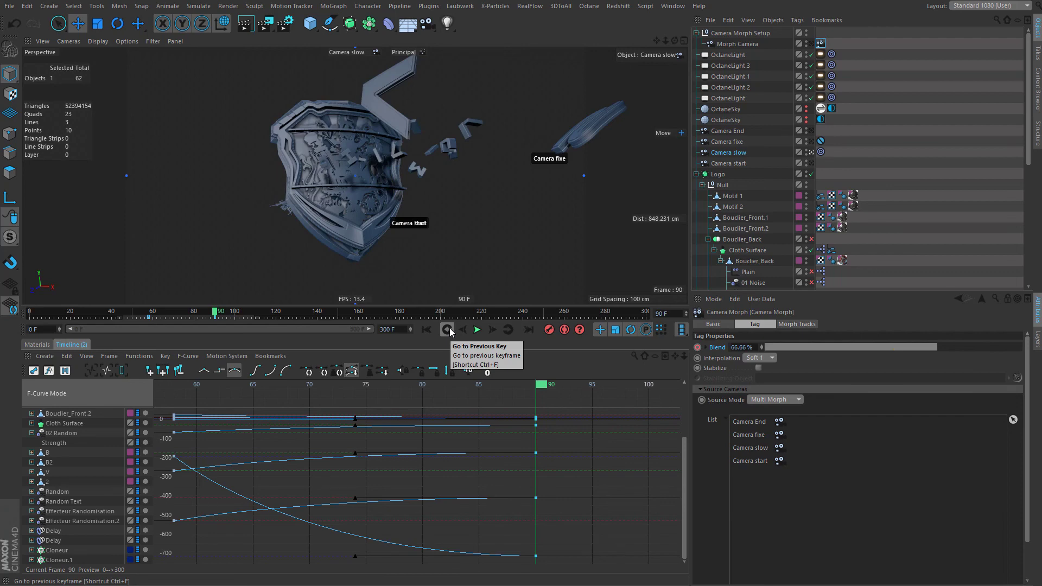
click(448, 330)
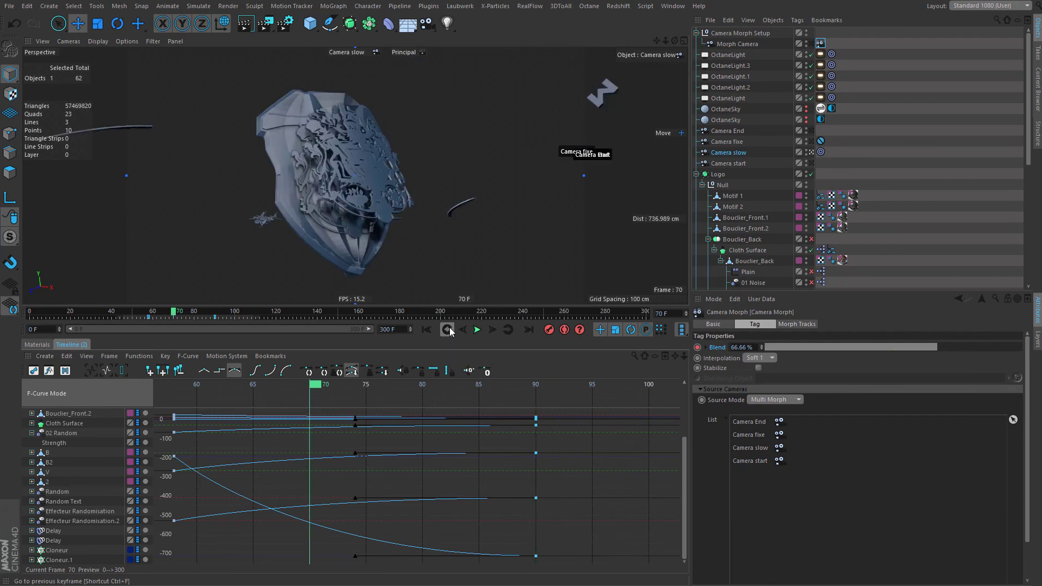
click(905, 98)
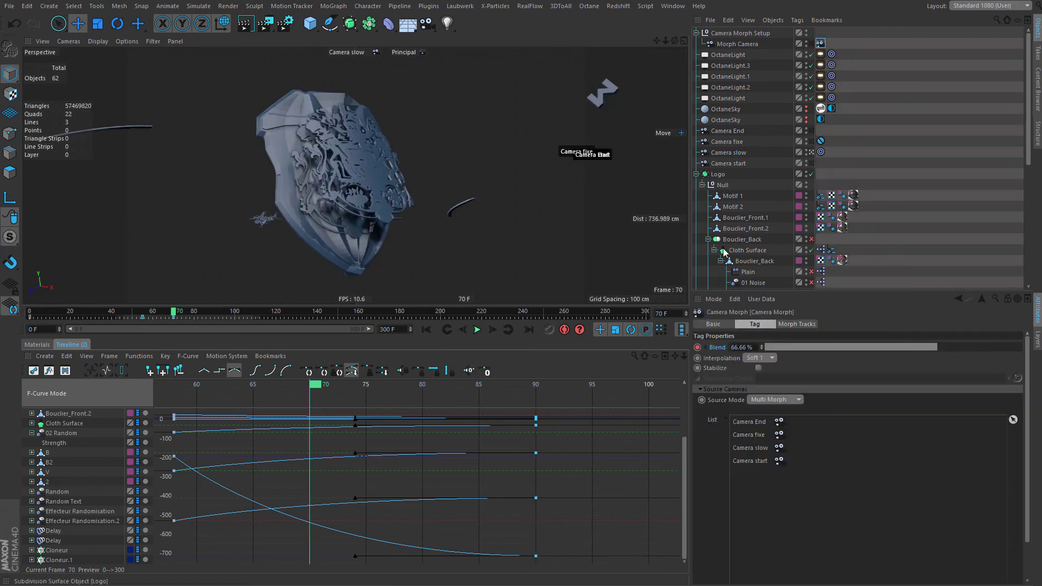
click(209, 313)
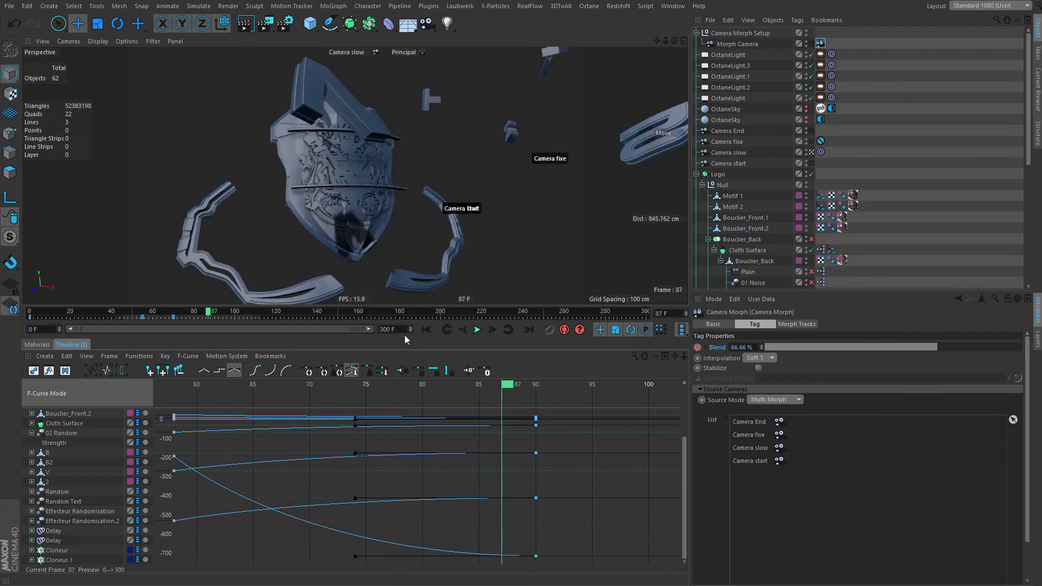
click(447, 330)
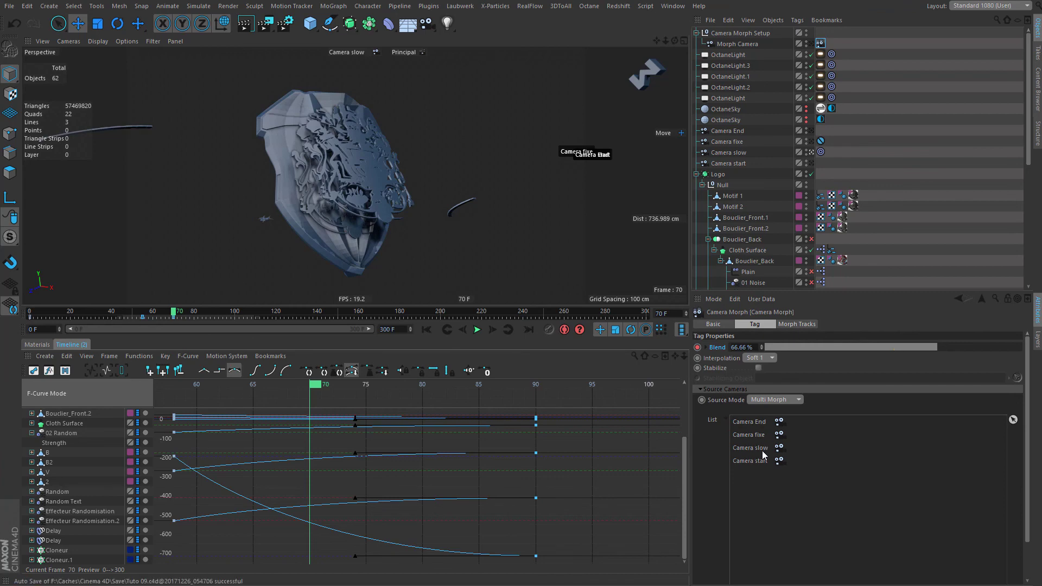
click(210, 314)
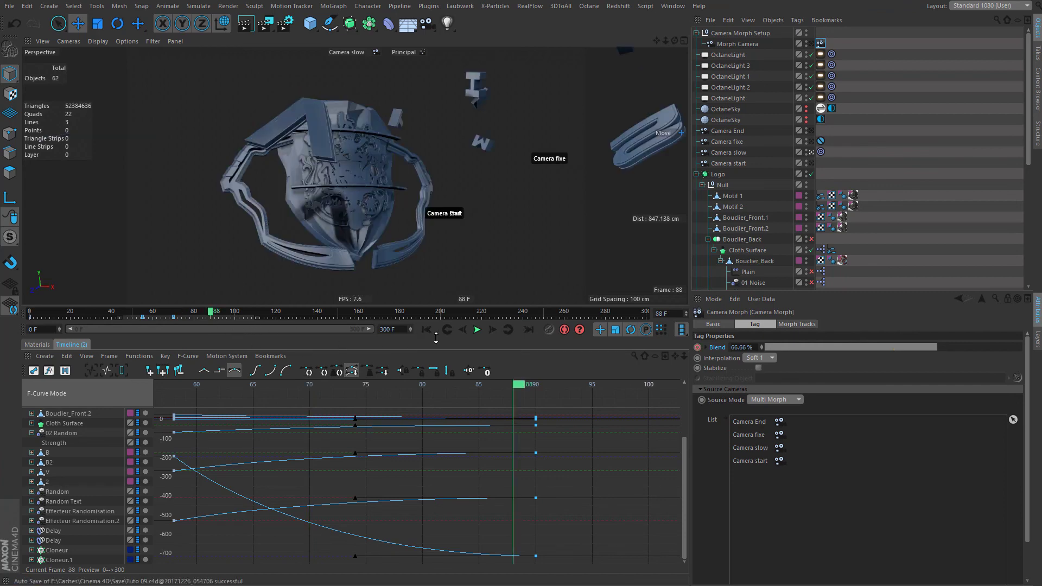
click(492, 329)
click(492, 329)
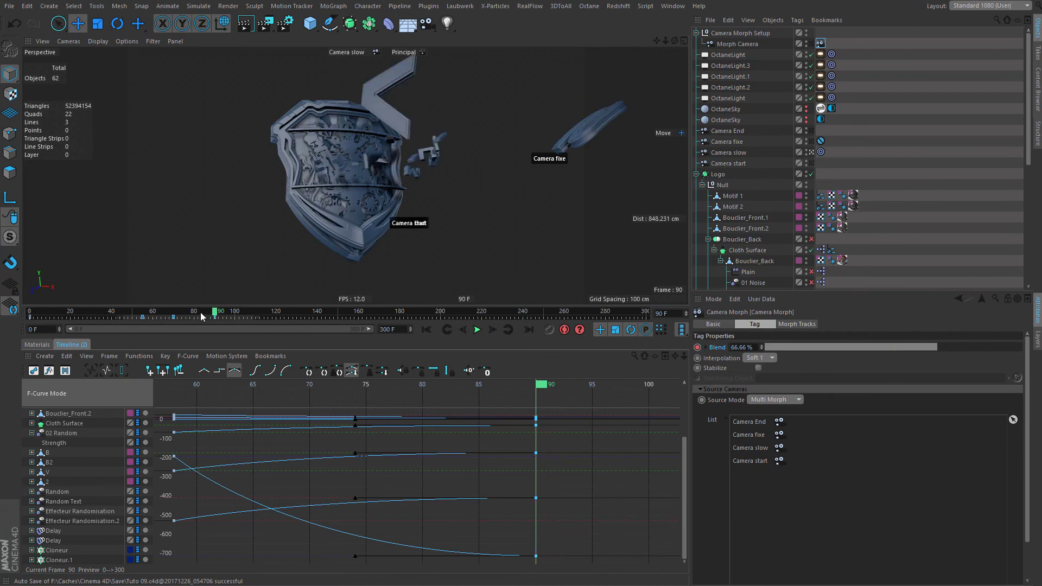
Keyframe the Camera Morph blend at 33.33 % on frame 100.
drag(201, 317, 236, 318)
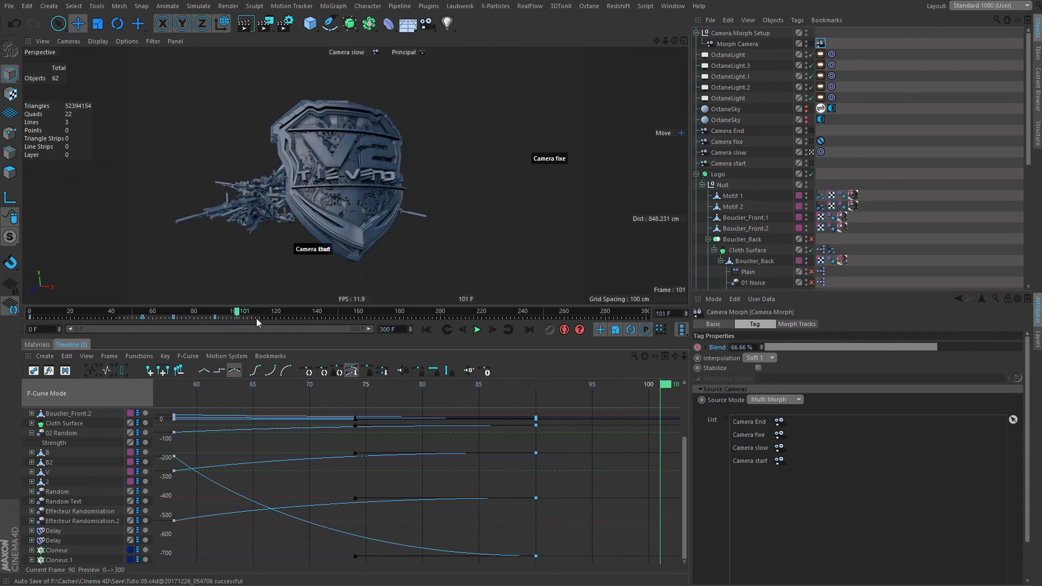
click(462, 330)
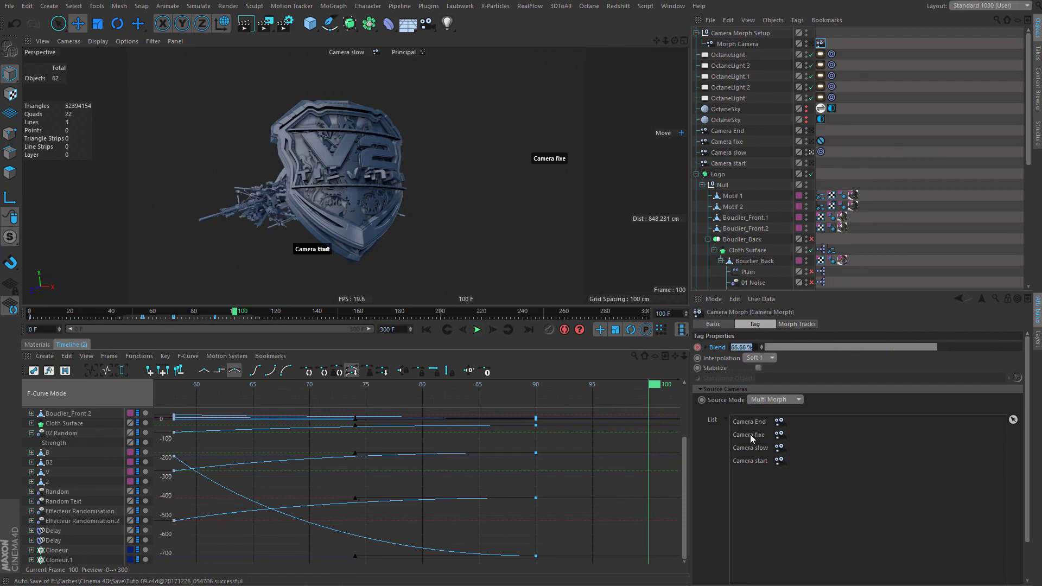
text(33.33)
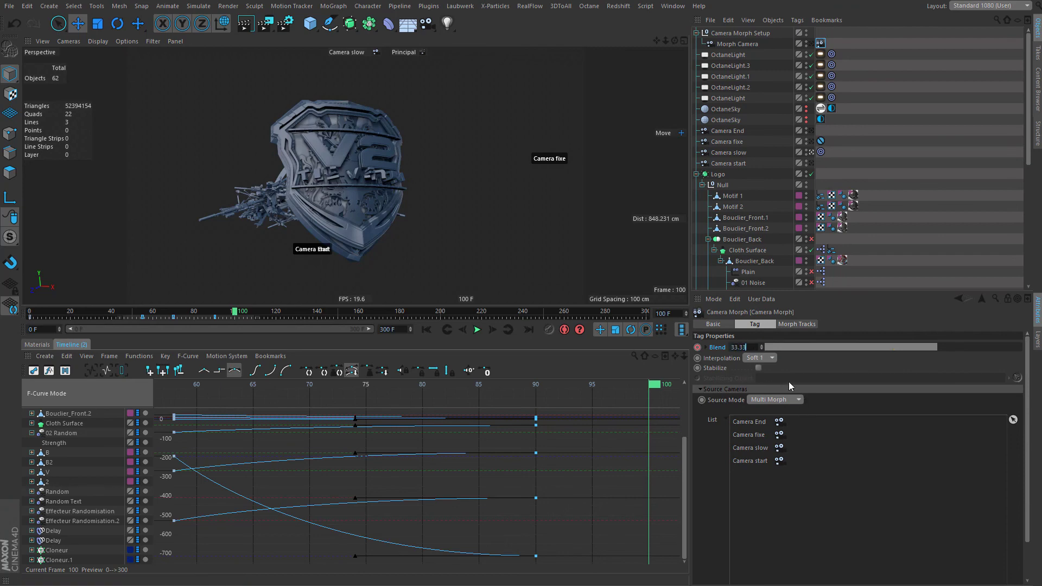
key(Return)
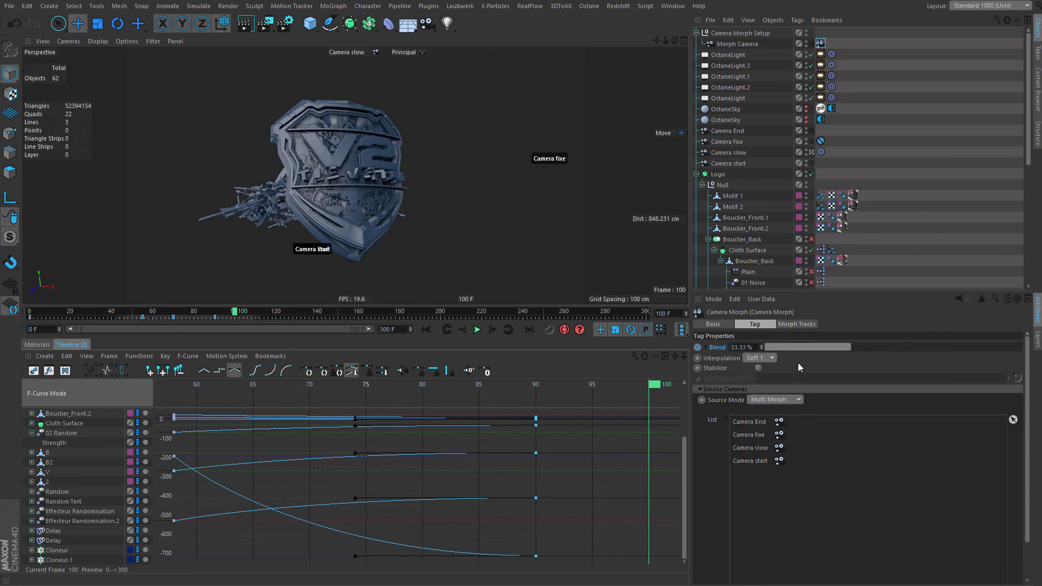
Look through the Morph Camera and play the blended move from frame 86 to frame 100.
click(811, 44)
drag(220, 313, 207, 313)
click(477, 331)
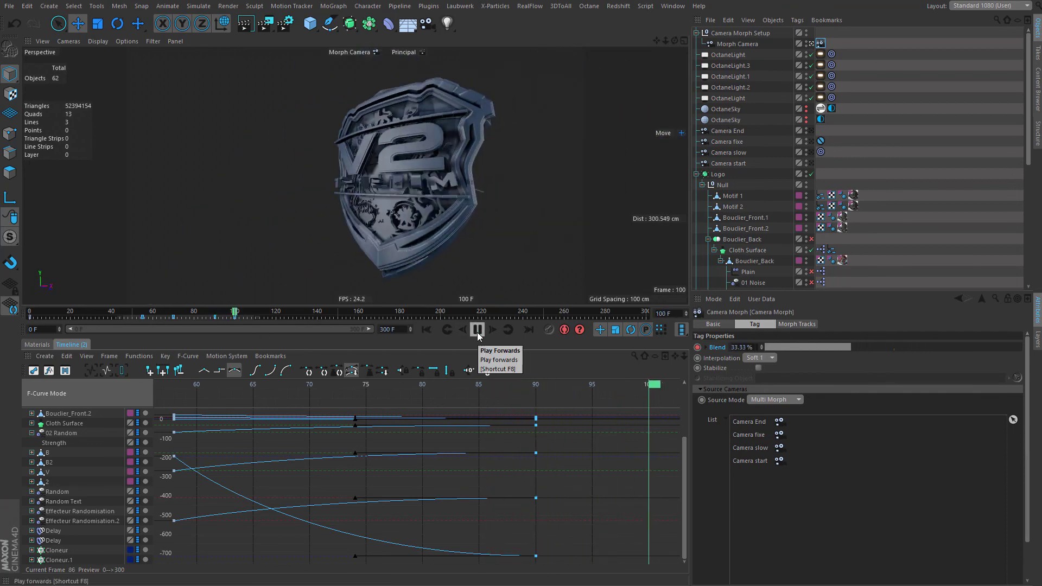
Keyframe the Camera Morph blend at 0 % on frame 120 and play the animation onward from there.
drag(216, 315, 275, 318)
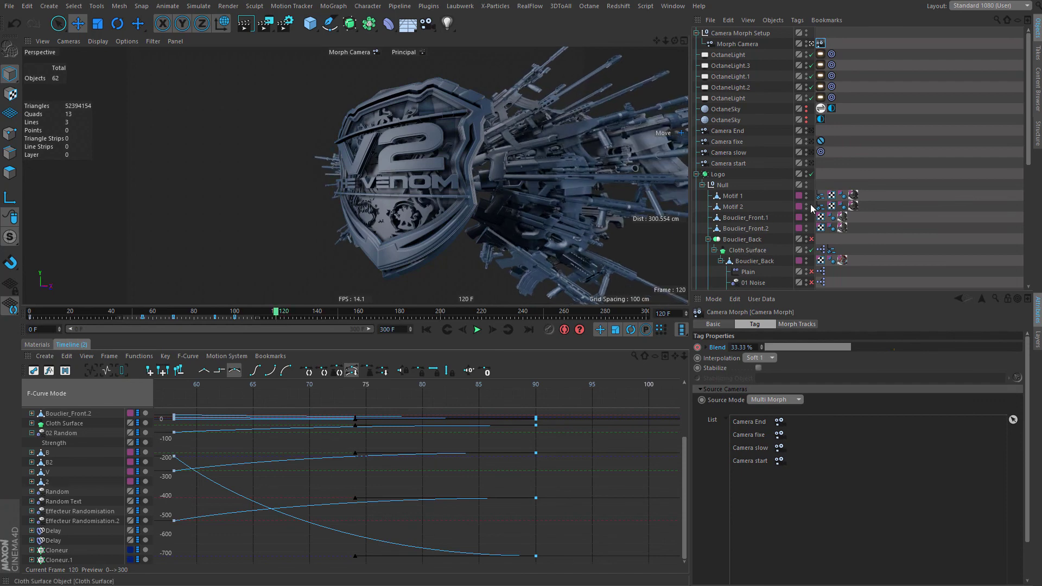
drag(833, 350, 713, 364)
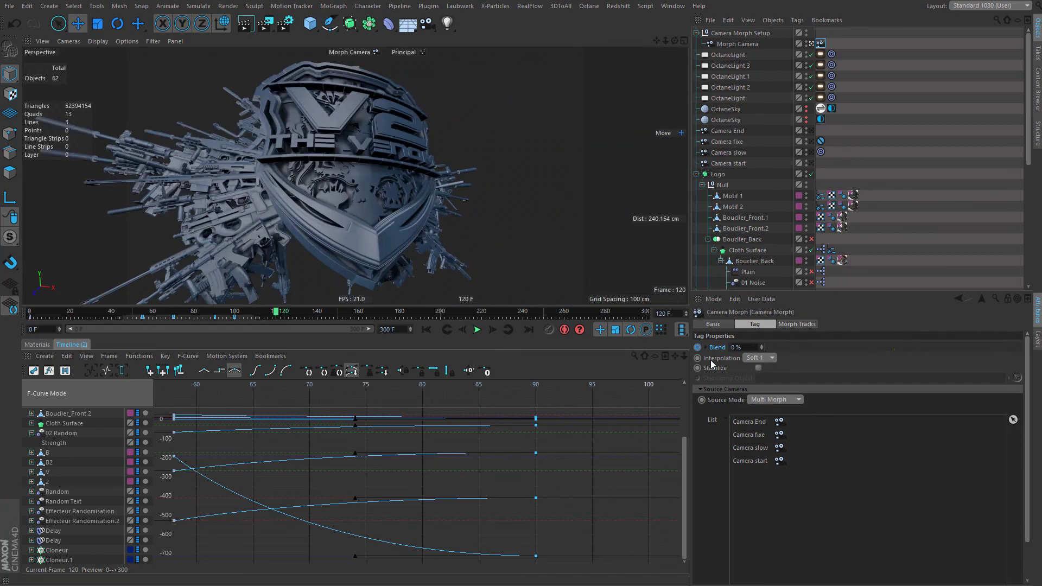
click(481, 331)
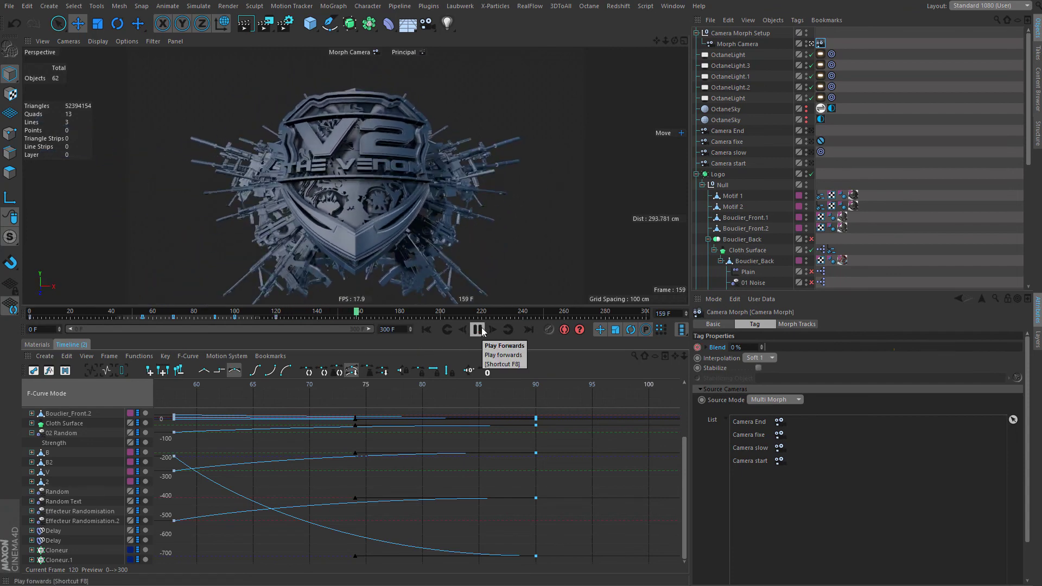
Replay the Morph Camera's blended move from frame 83 and again from about frame 45, stopping playback at frame 124.
click(200, 313)
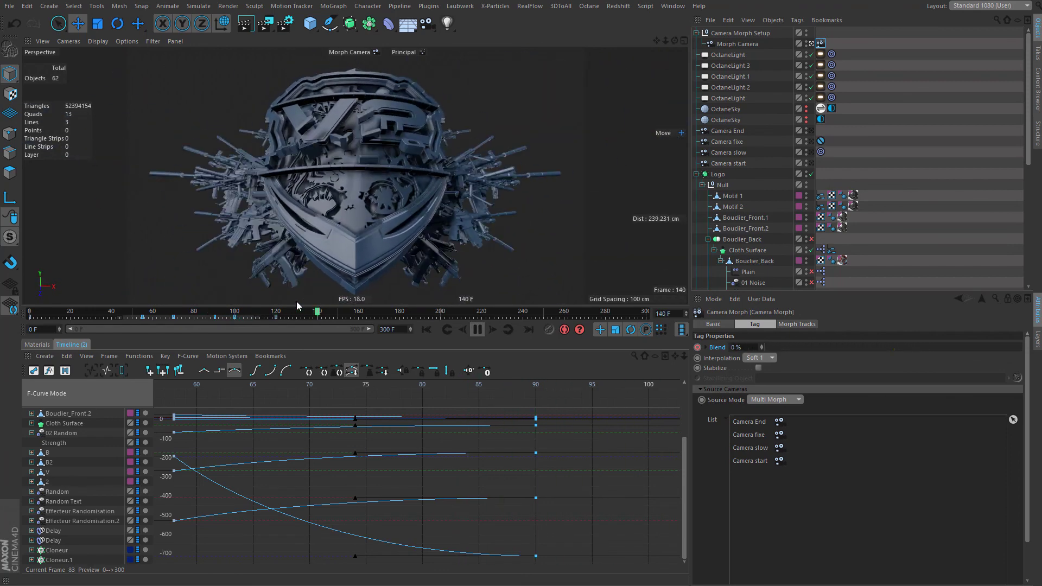
click(114, 313)
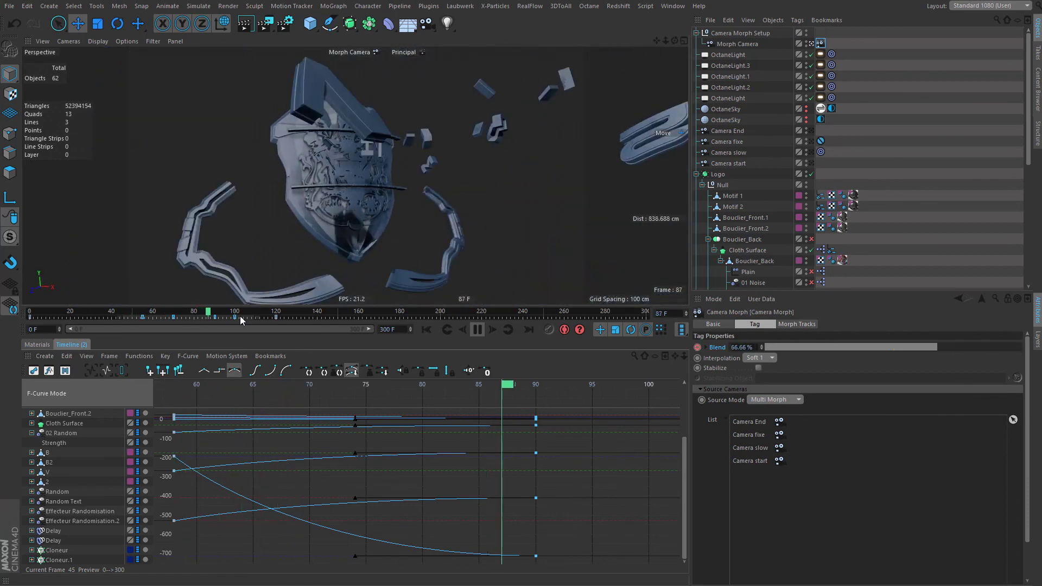
click(478, 330)
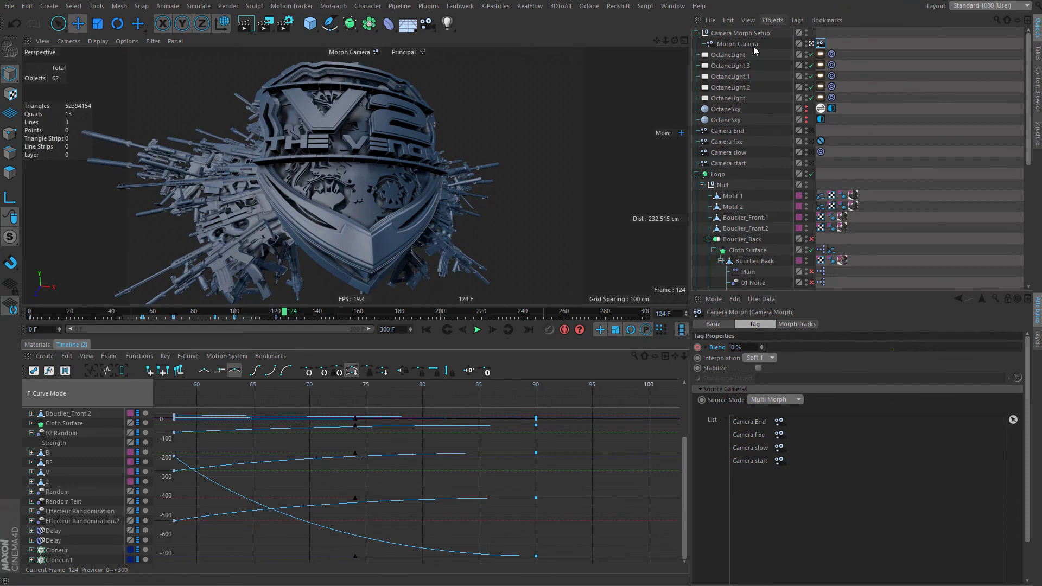
Look through Camera End at frame 124 to check the final shot's framing against the morphed view.
click(729, 131)
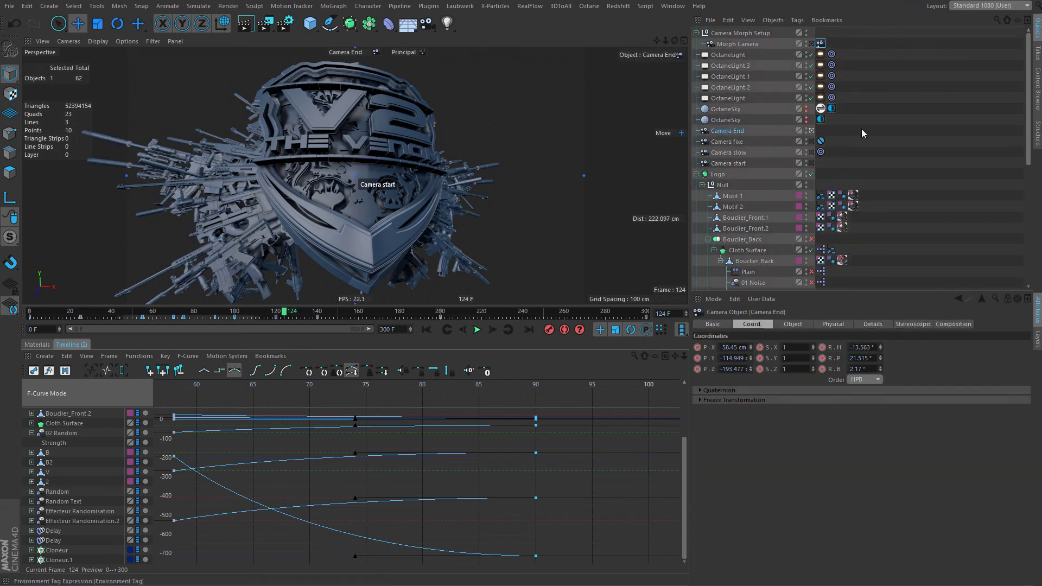
click(812, 131)
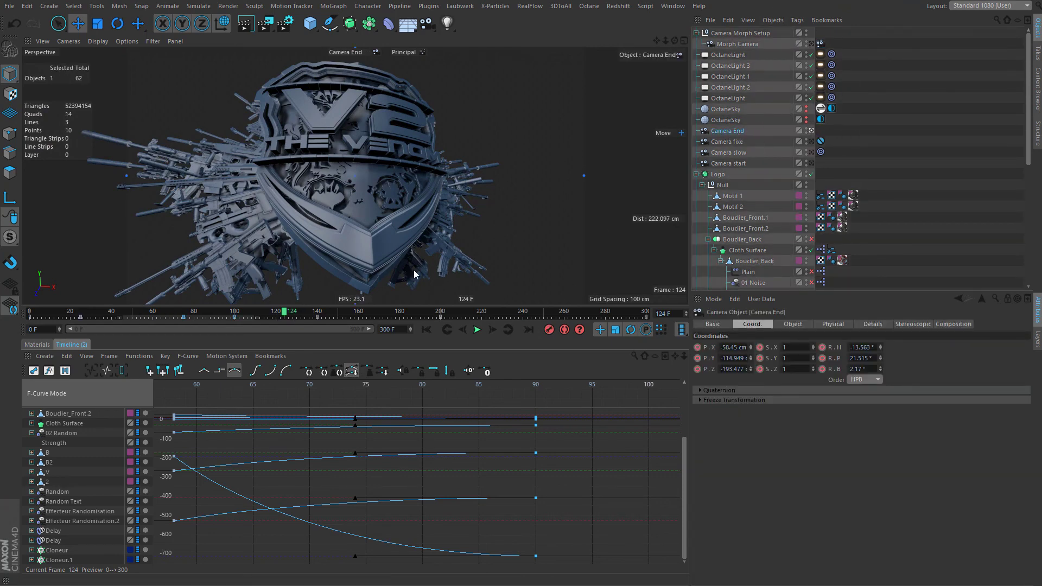
click(866, 130)
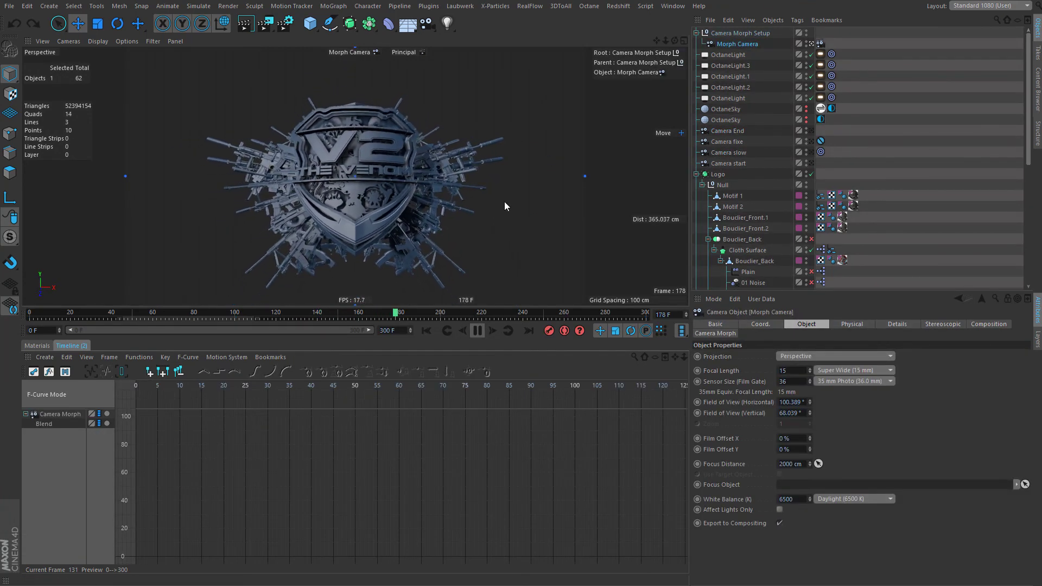
Replay the earlier part of the move through the Morph Camera and select its Camera Morph tag to examine the Blend curve.
click(135, 317)
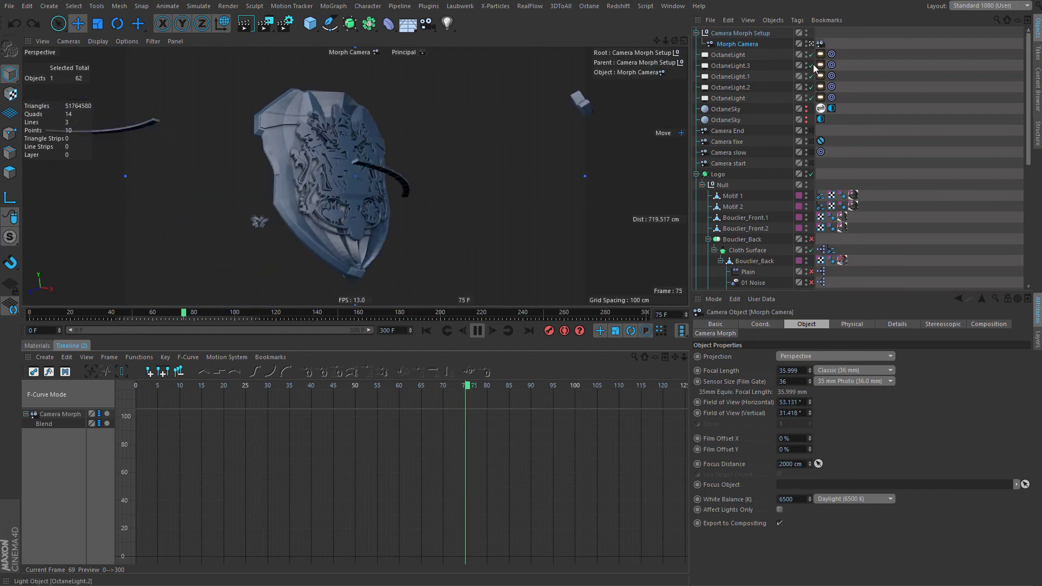
click(821, 43)
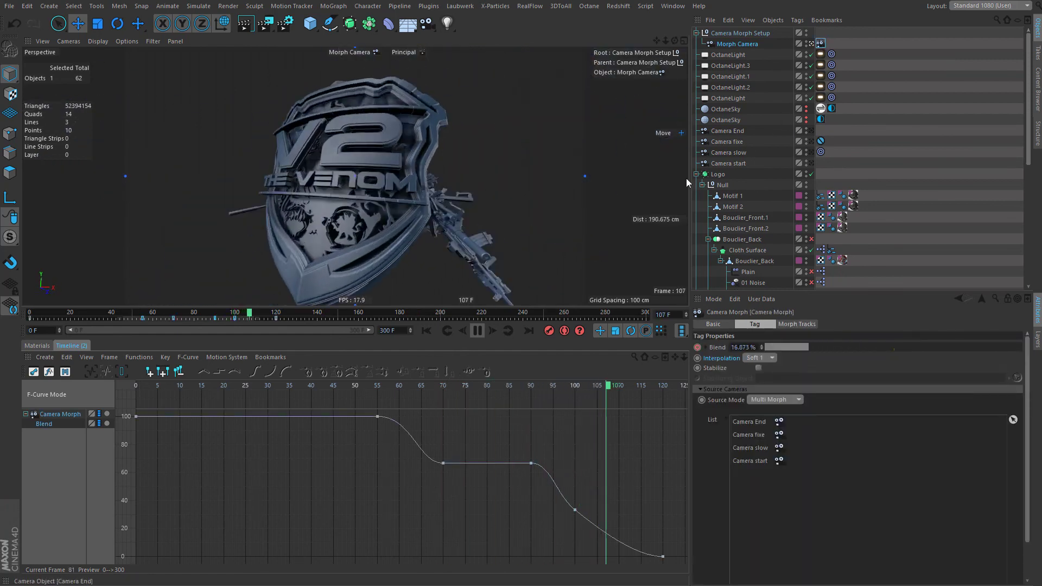
Preview the shield animation through Camera fixe and the Morph Camera at several frames.
click(145, 317)
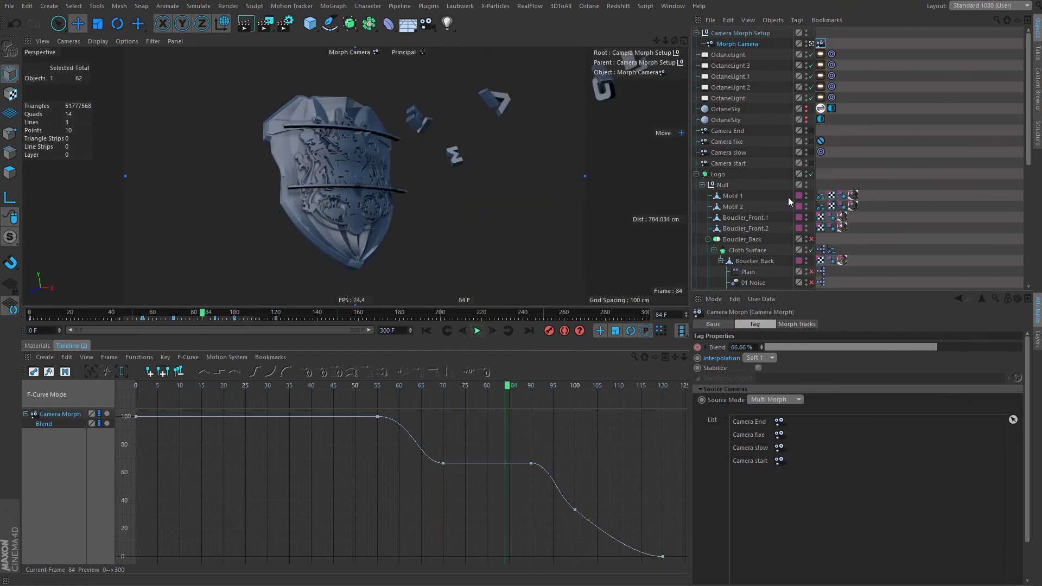
click(822, 156)
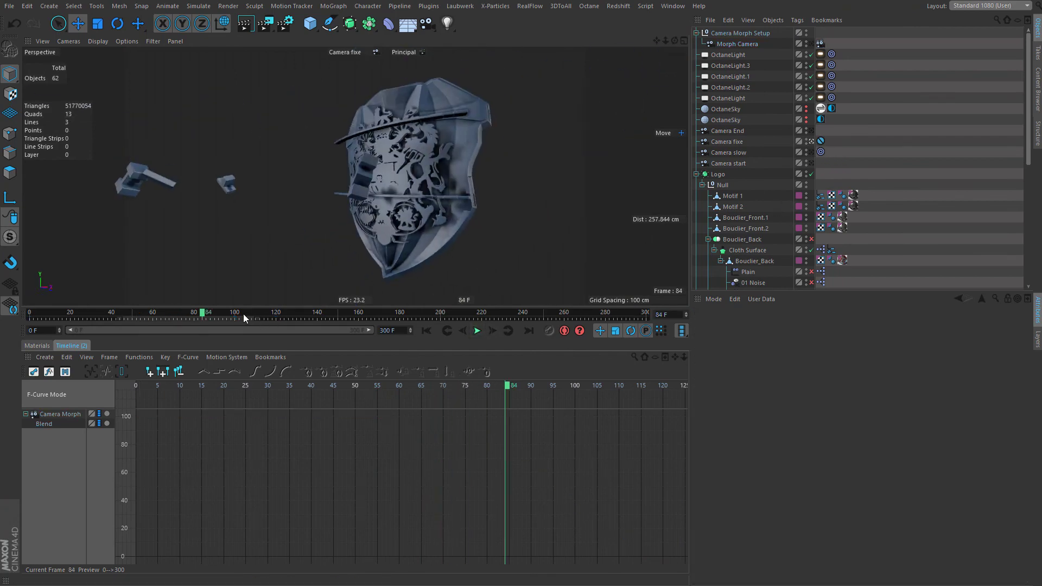
drag(223, 315, 126, 314)
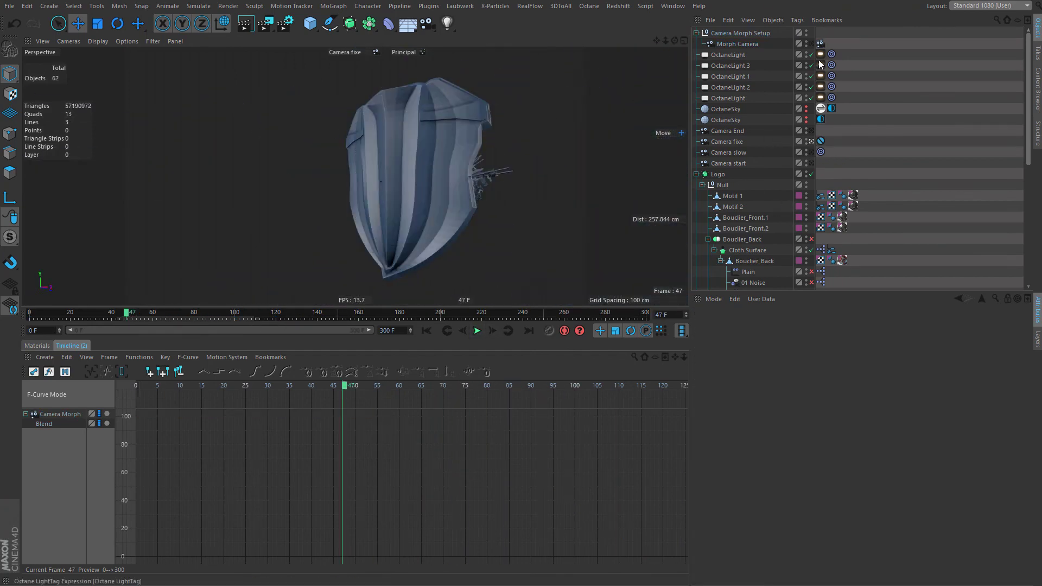
click(813, 43)
mouse_move(202, 313)
mouse_down()
mouse_move(131, 317)
mouse_move(239, 312)
mouse_move(221, 318)
mouse_up()
Compare the focal length settings of Camera End, Camera slow and Camera start.
click(728, 133)
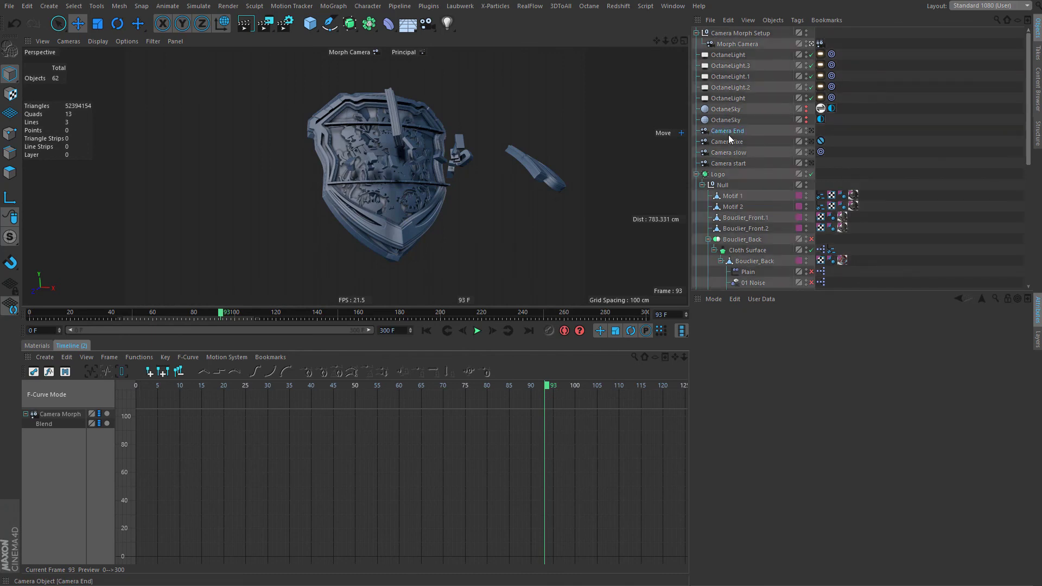
click(729, 151)
click(728, 161)
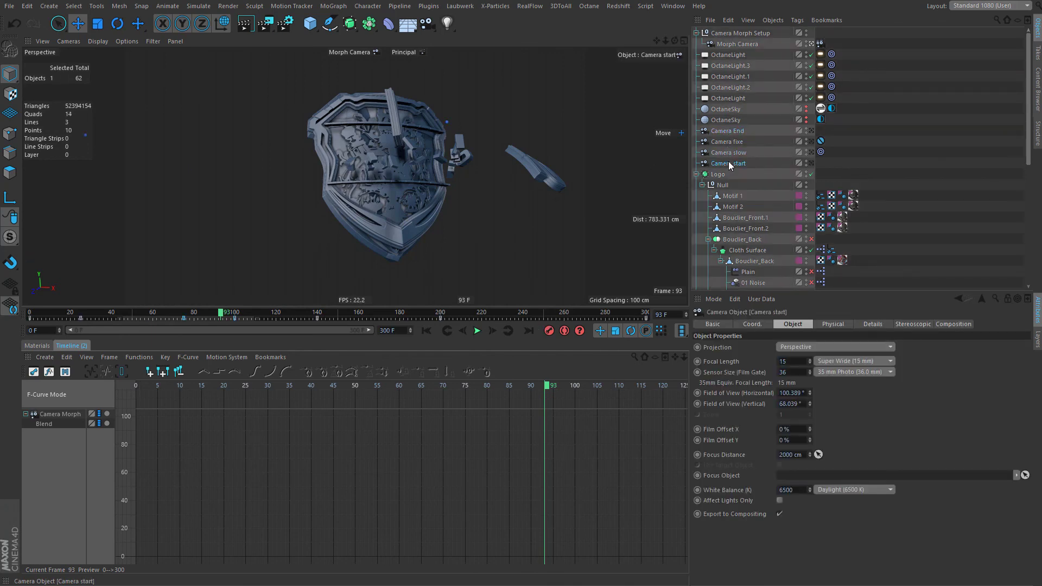
click(731, 154)
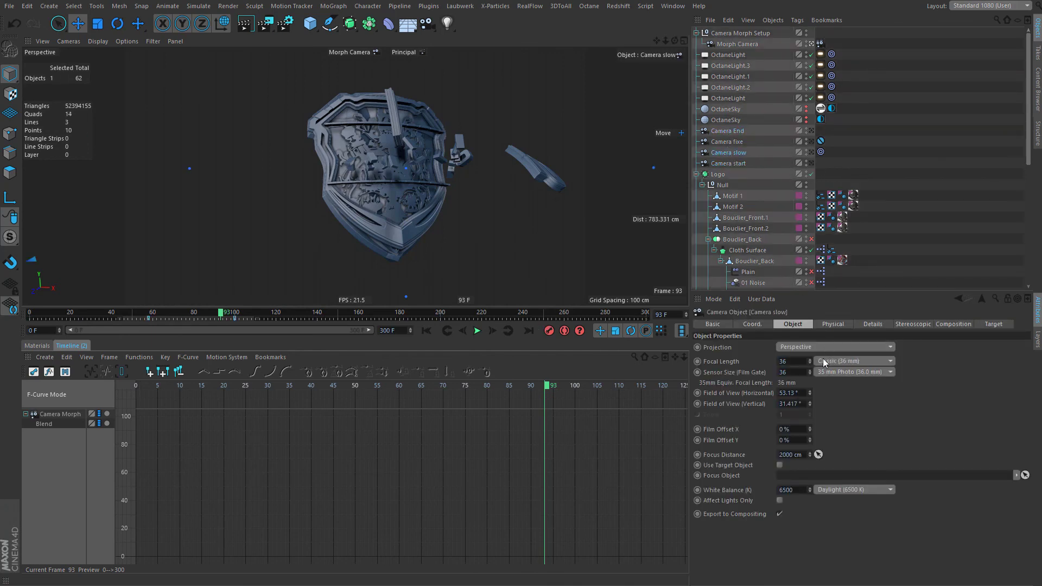
click(793, 361)
drag(753, 364, 747, 357)
click(737, 163)
click(737, 153)
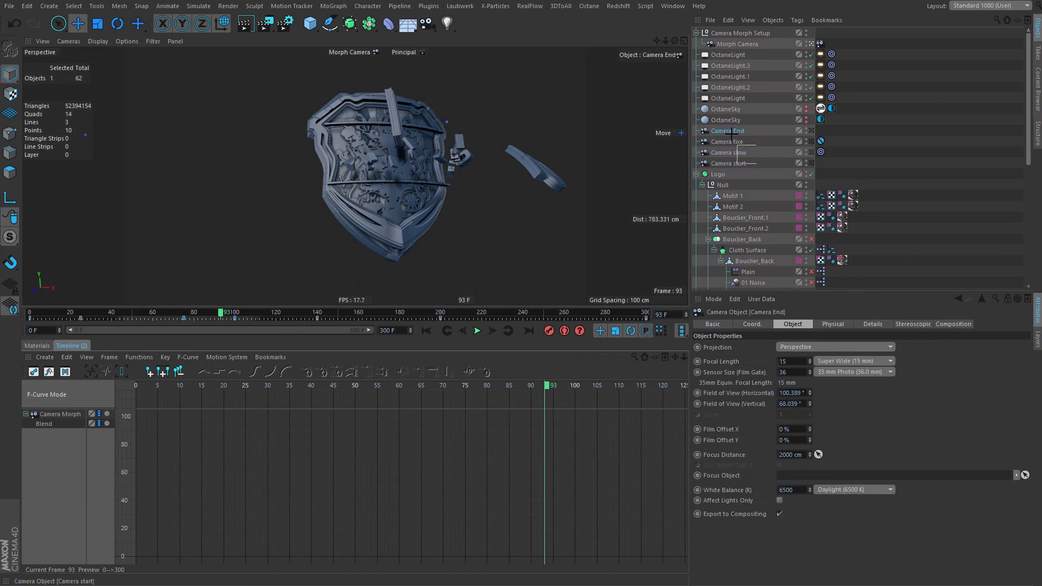
Set the focal length of Camera End, Camera fixe, Camera slow and Camera start to Super Wide (15 mm) together.
drag(756, 164, 733, 133)
click(826, 359)
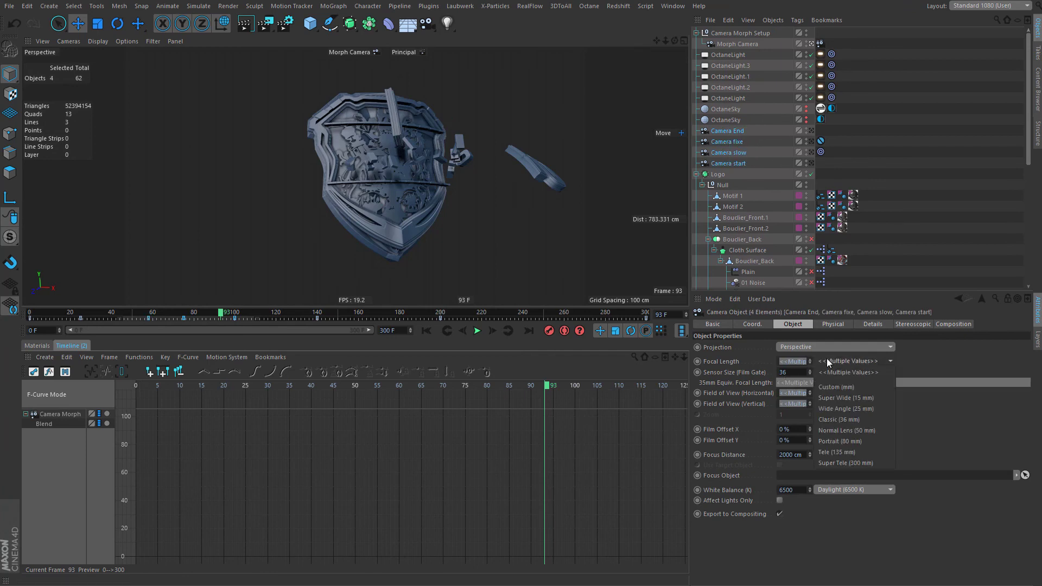
click(845, 399)
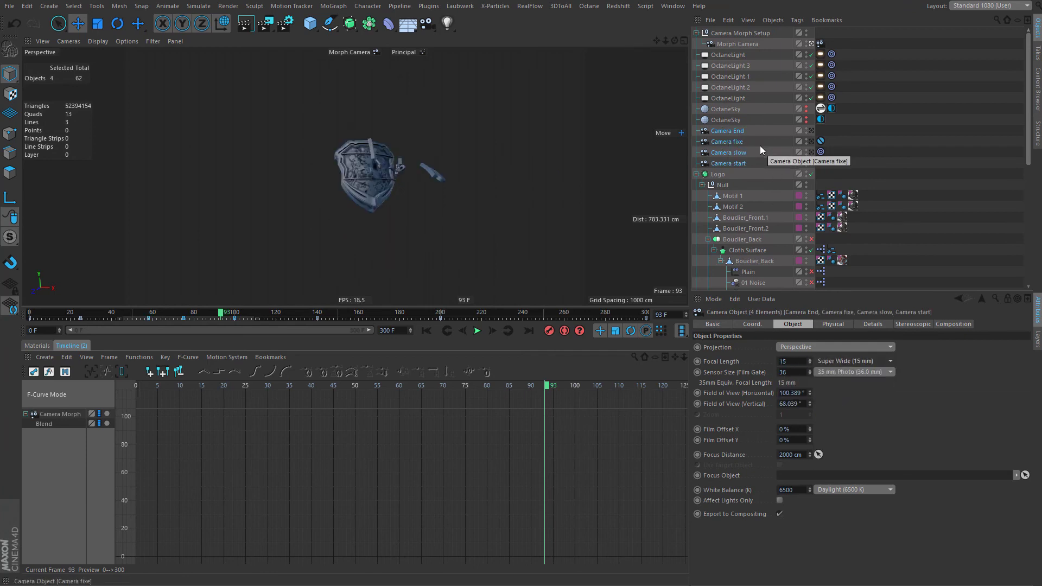
click(754, 154)
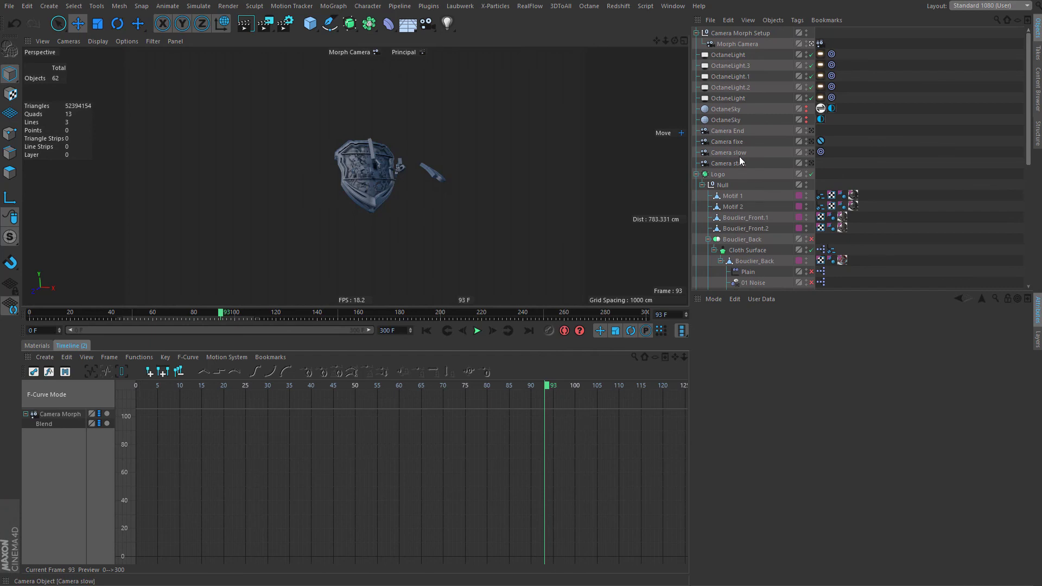
Look through Camera slow and review its Target tag's basic properties.
click(744, 155)
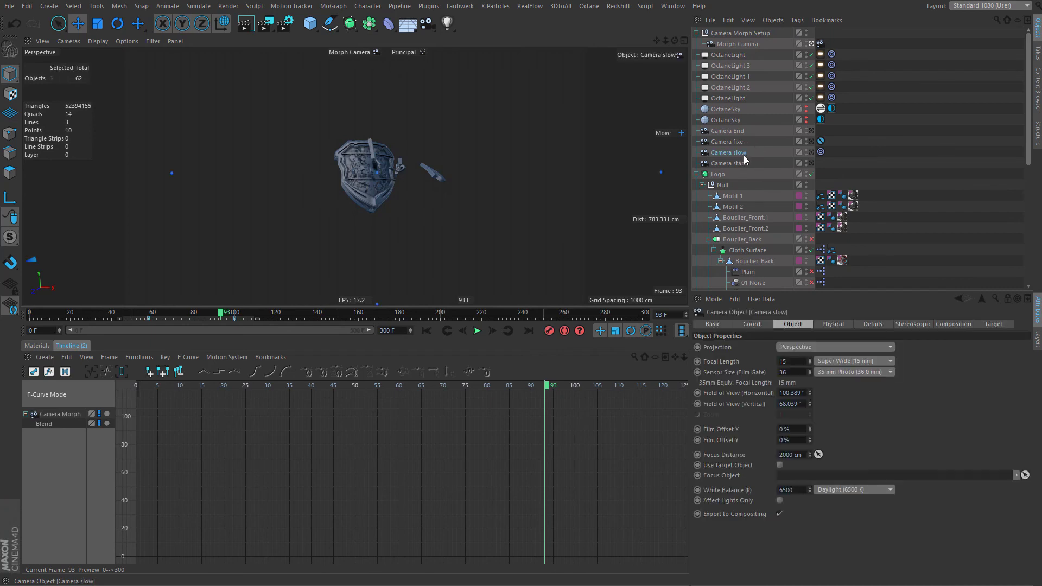
click(811, 152)
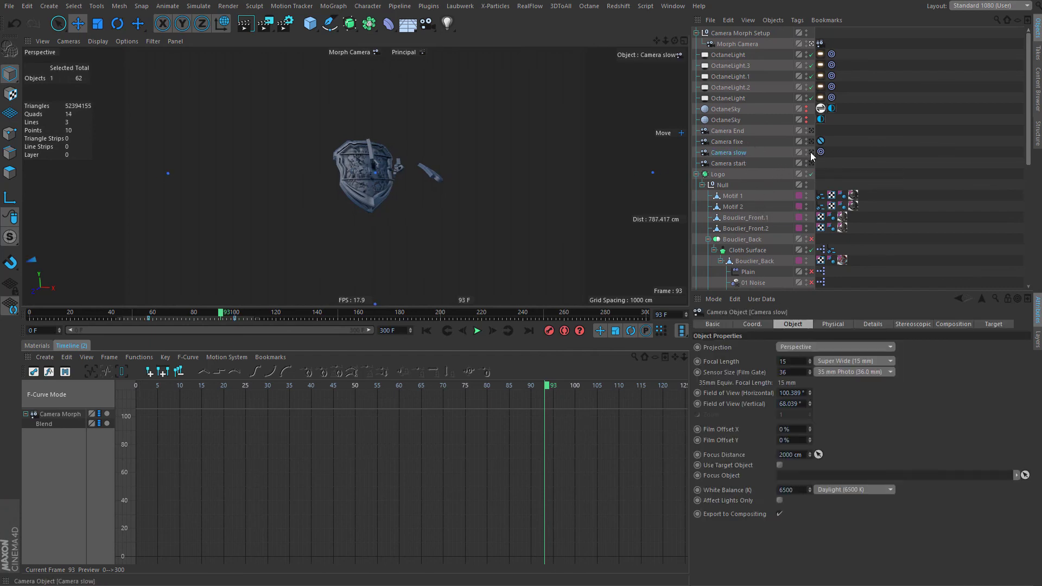
click(821, 153)
click(703, 324)
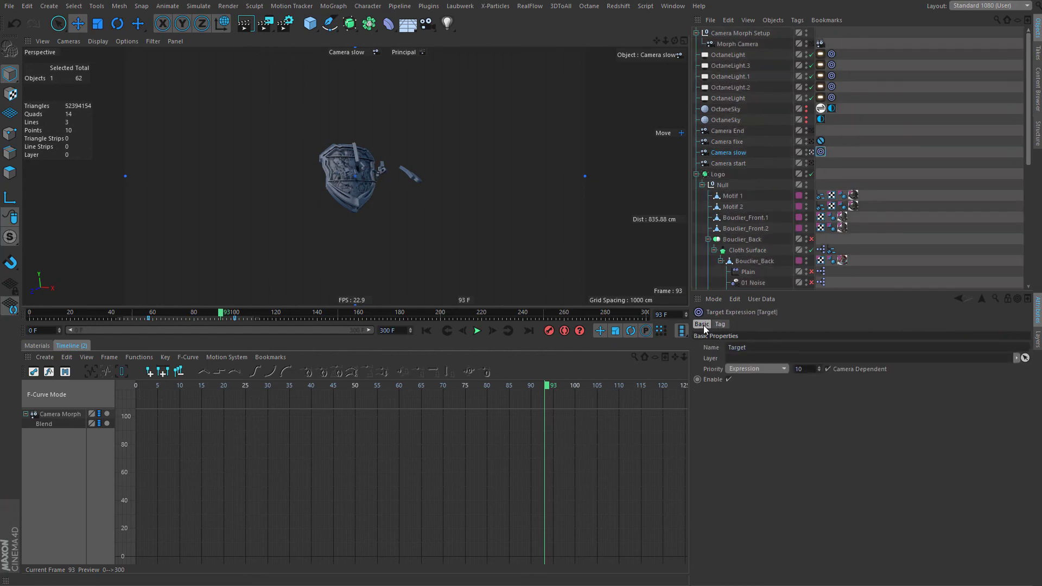
click(738, 155)
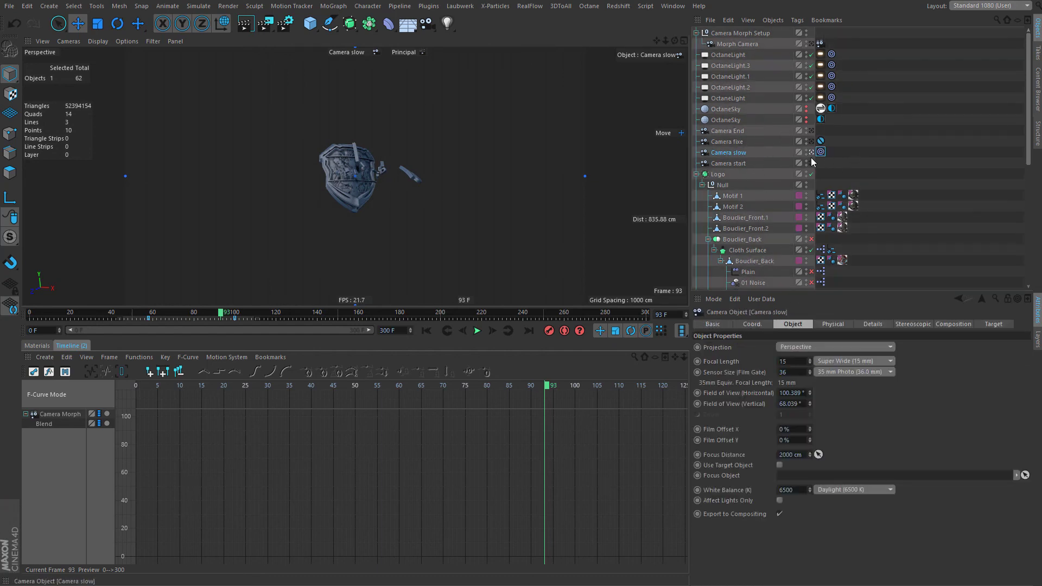
Move Camera slow closer to the shield at its frame 100 keyframe, reframe the shot and record the keyframe.
click(509, 332)
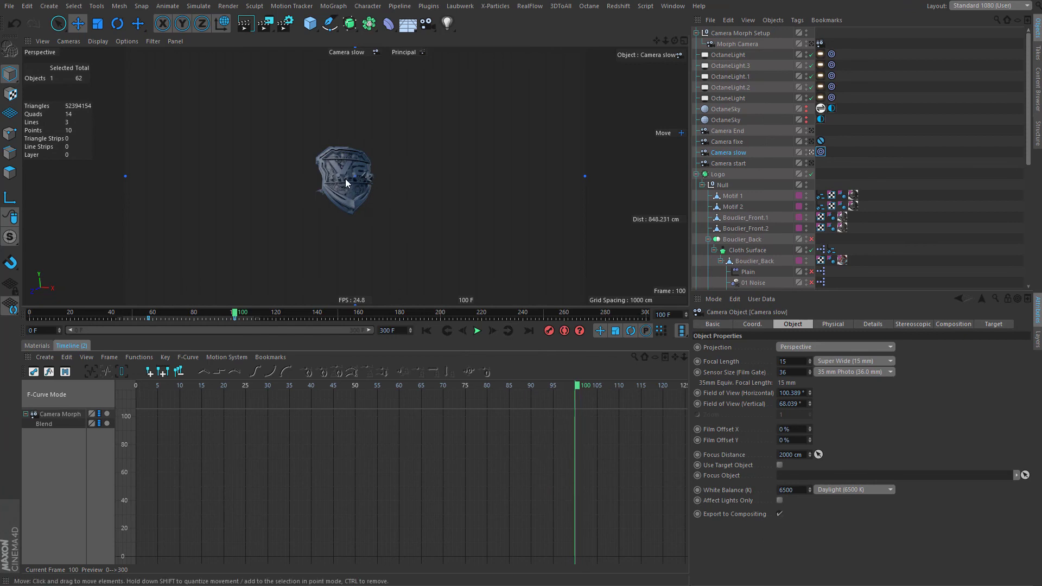
click(769, 326)
drag(753, 371, 441, 181)
alt+middle_drag(377, 162, 334, 177)
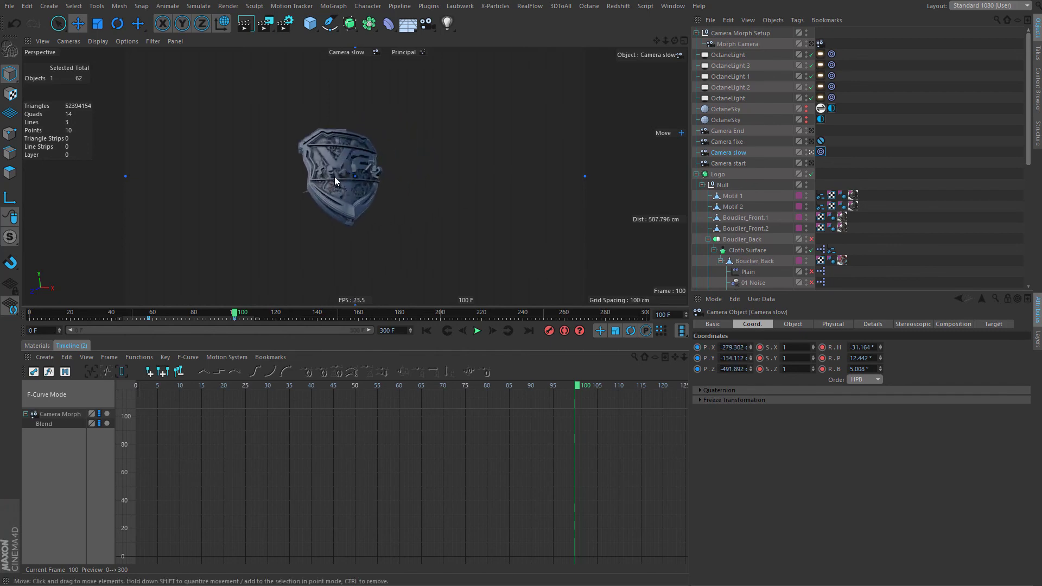
alt+right_drag(335, 177, 366, 186)
alt+middle_drag(366, 186, 368, 182)
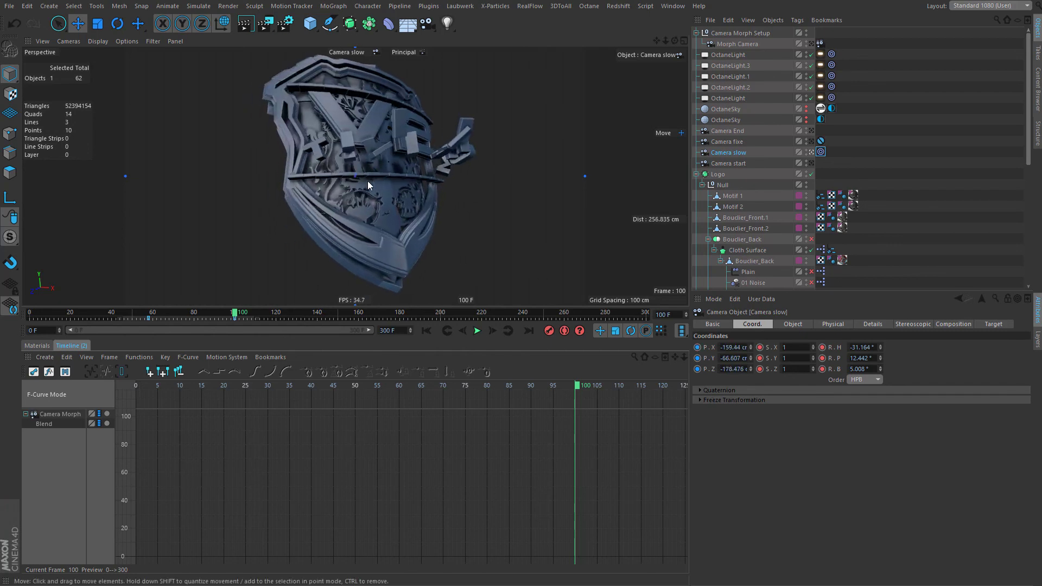
alt+right_drag(368, 185, 353, 166)
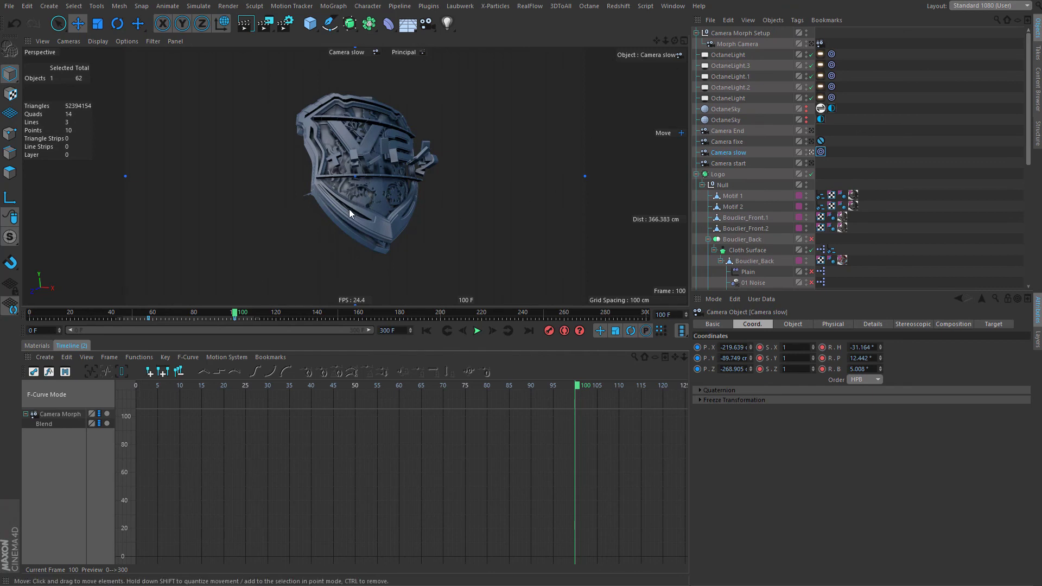
alt+drag(349, 210, 357, 207)
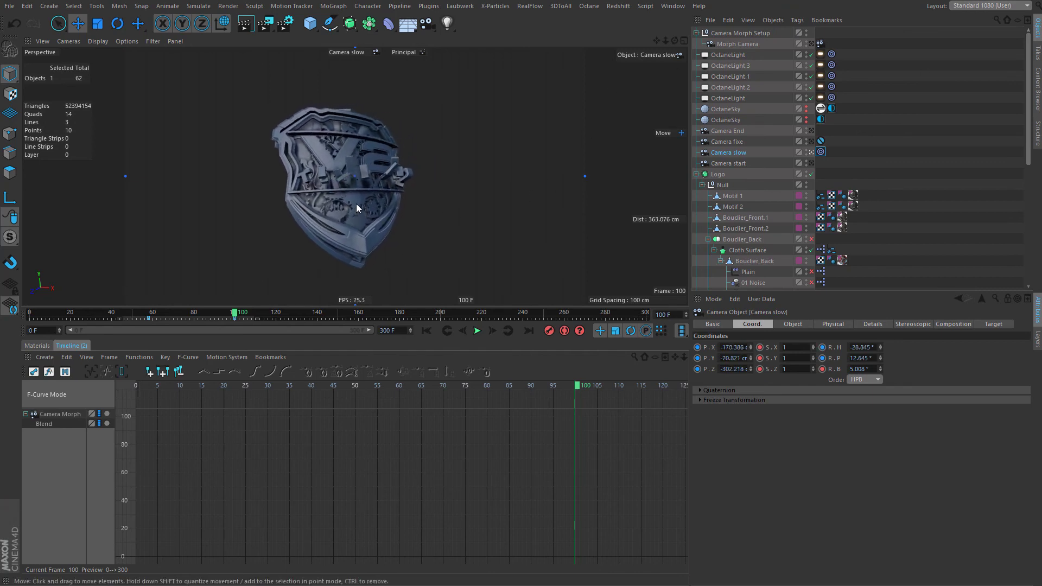
alt+middle_drag(356, 208, 356, 203)
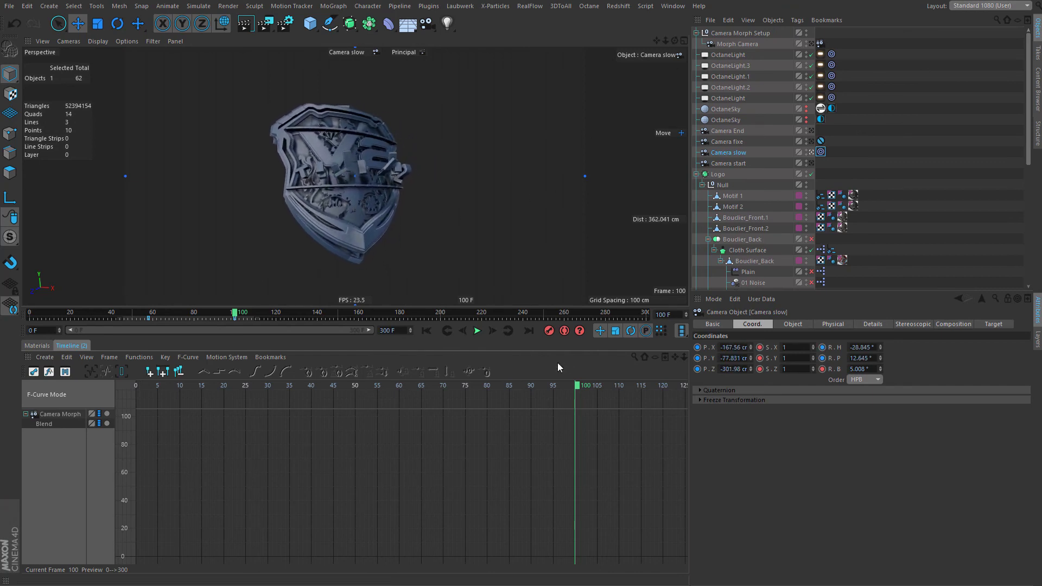
click(551, 332)
Move Camera slow closer to the shield at its frame 58 keyframe and adjust its angle.
click(447, 331)
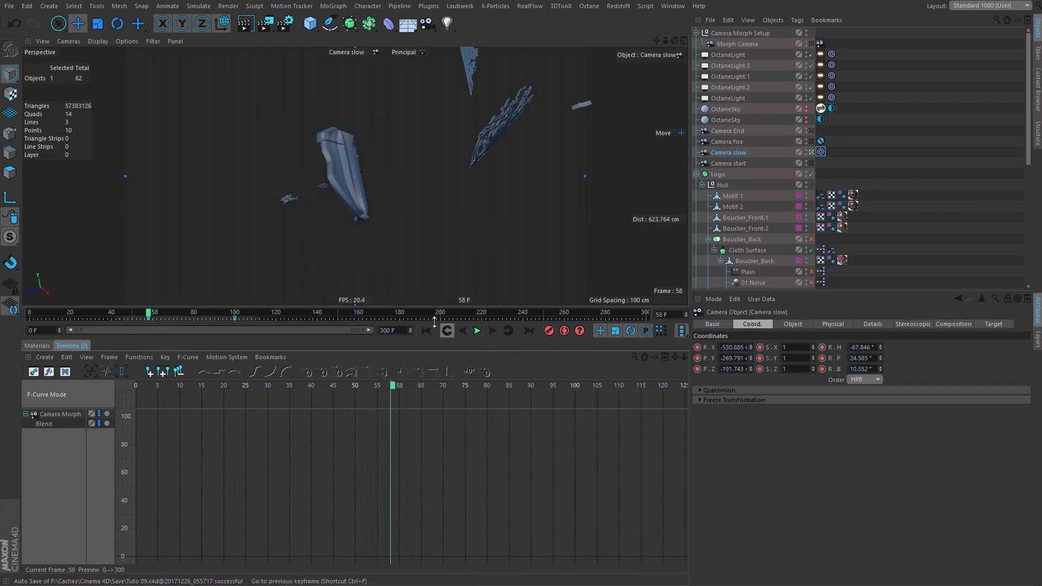
scroll(376, 187, up, 3)
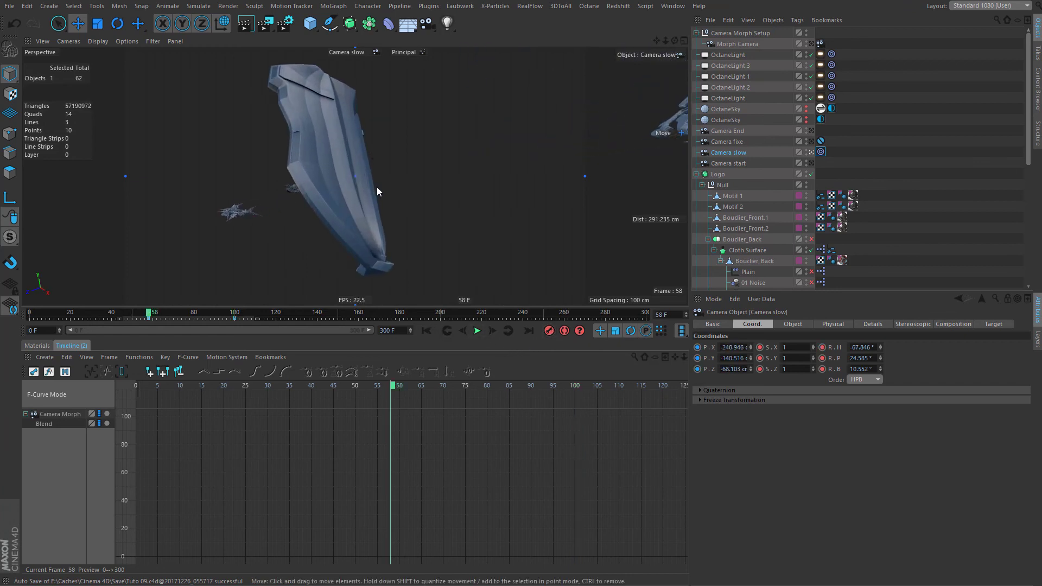
alt+drag(367, 200, 372, 201)
alt+middle_drag(371, 201, 361, 221)
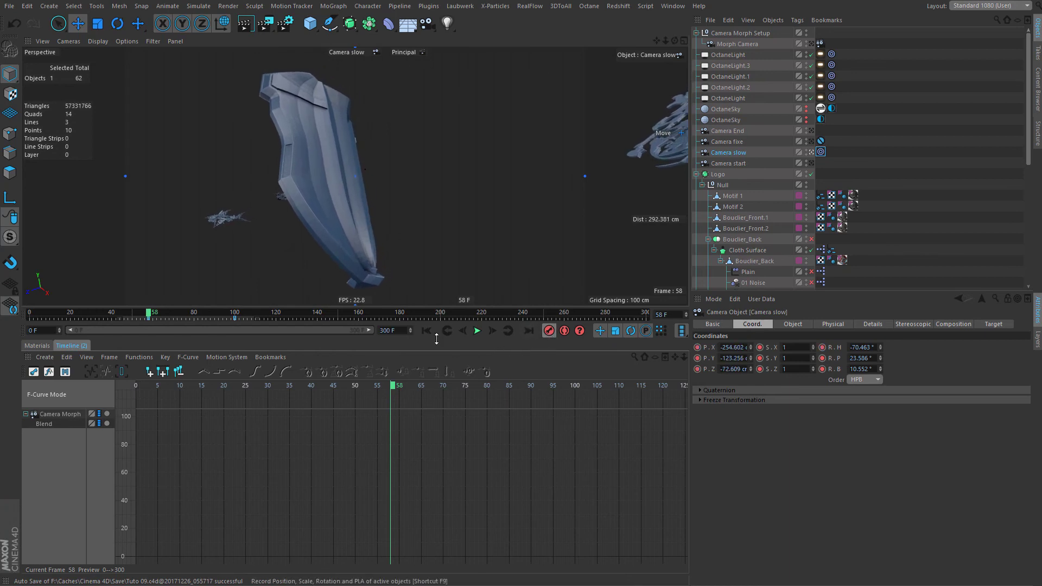
Refine Camera slow's framing of the shield at its frame 100 and frame 58 keyframes.
drag(158, 317, 469, 346)
click(510, 331)
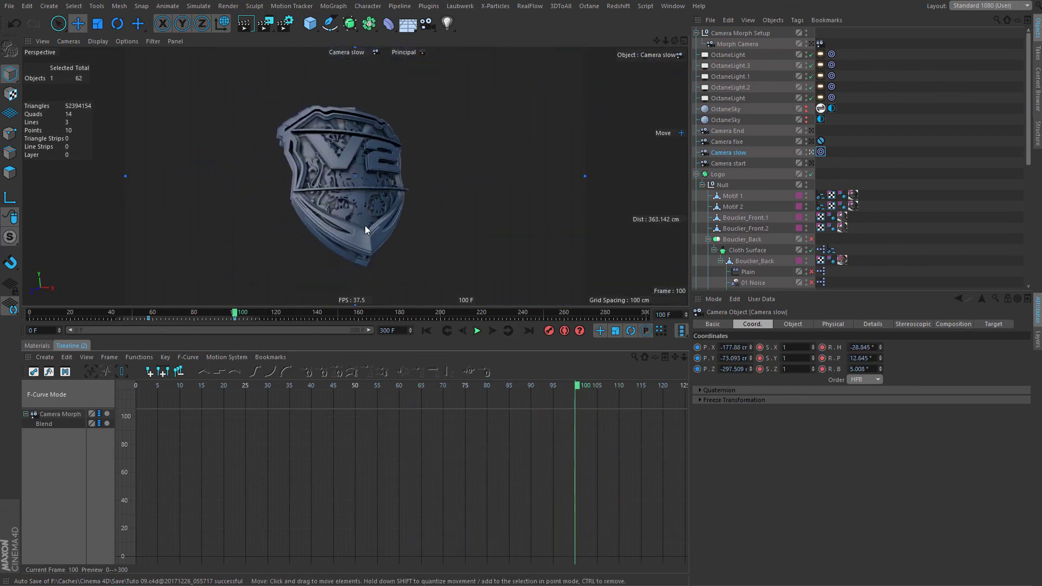
click(451, 334)
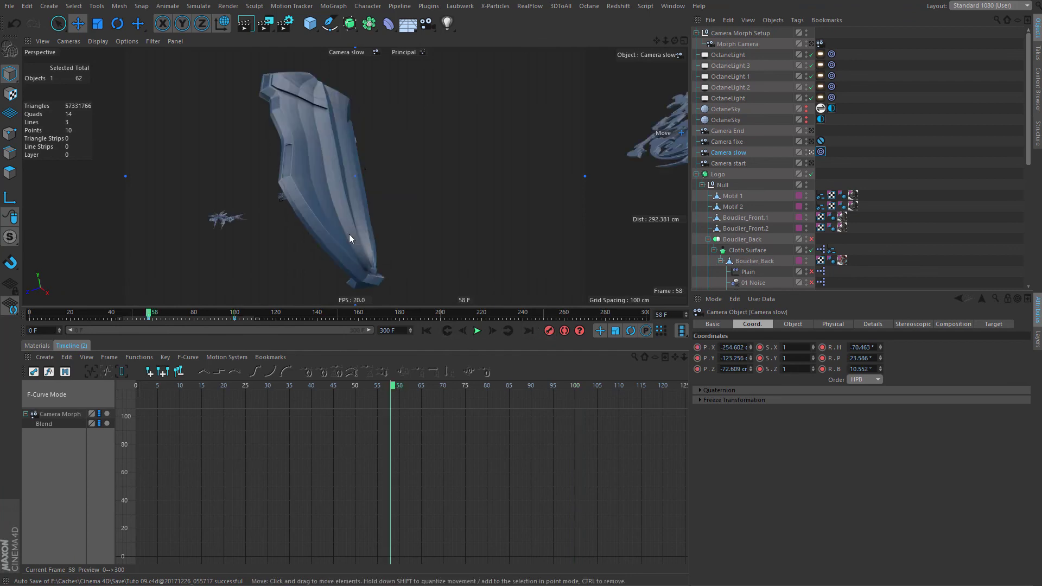
mouse_move(326, 234)
alt+mouse_down()
mouse_move(321, 224)
mouse_move(329, 234)
alt+mouse_up()
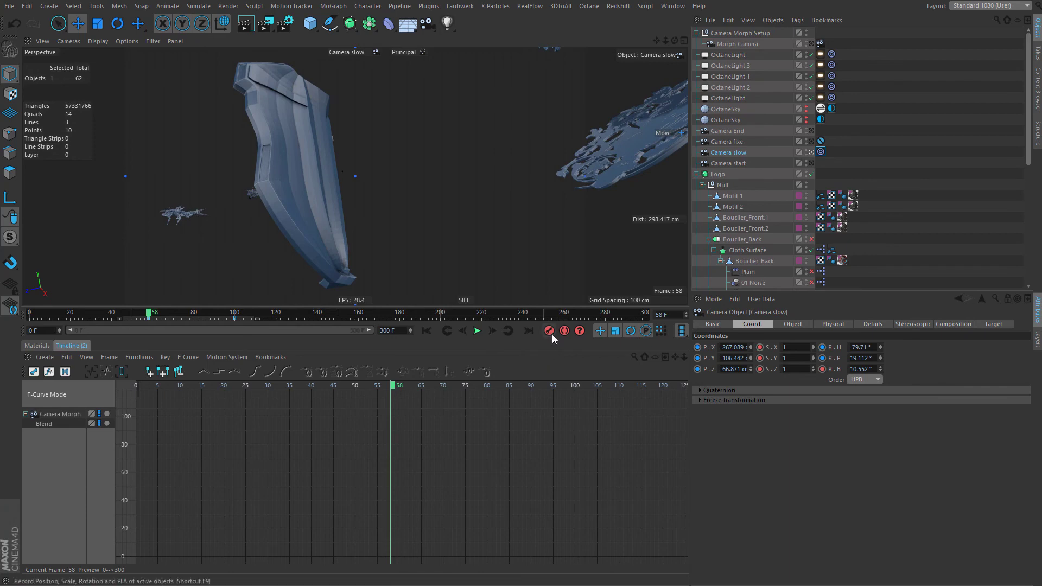
Play back the Camera slow move from around frame 58 and check its Target tag's Enable setting.
click(482, 334)
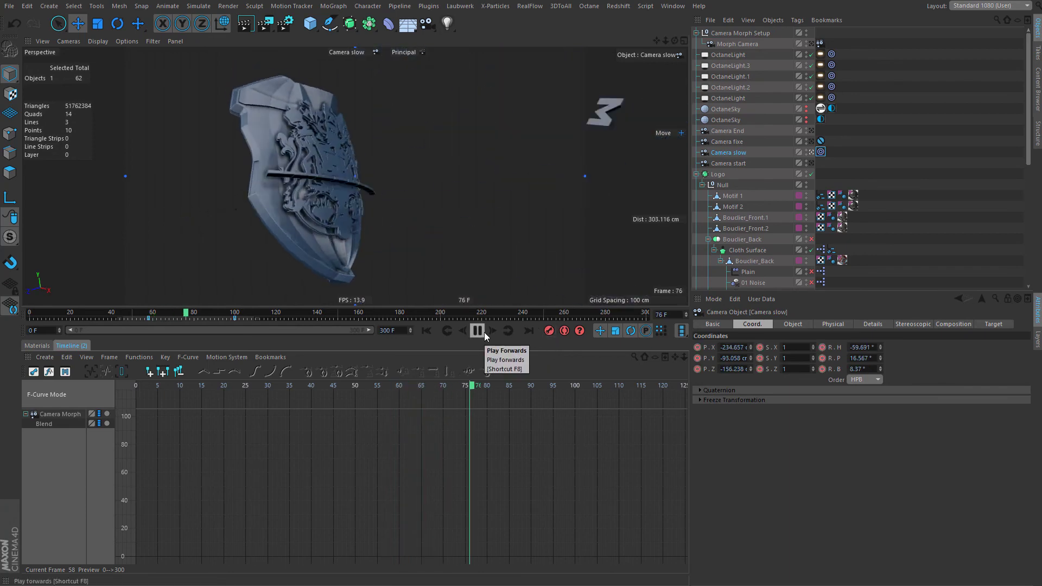
click(820, 152)
click(728, 379)
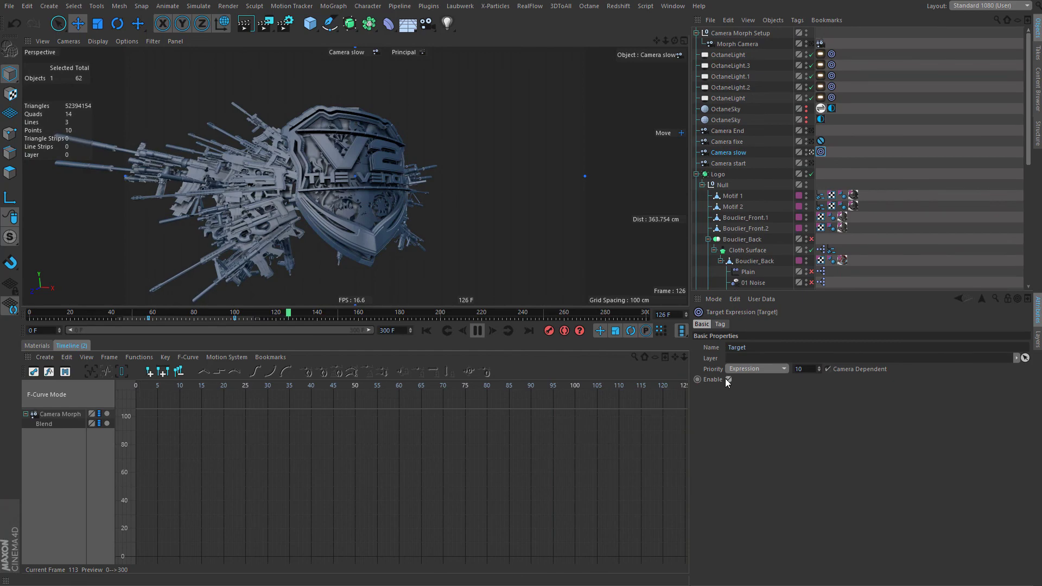
click(153, 313)
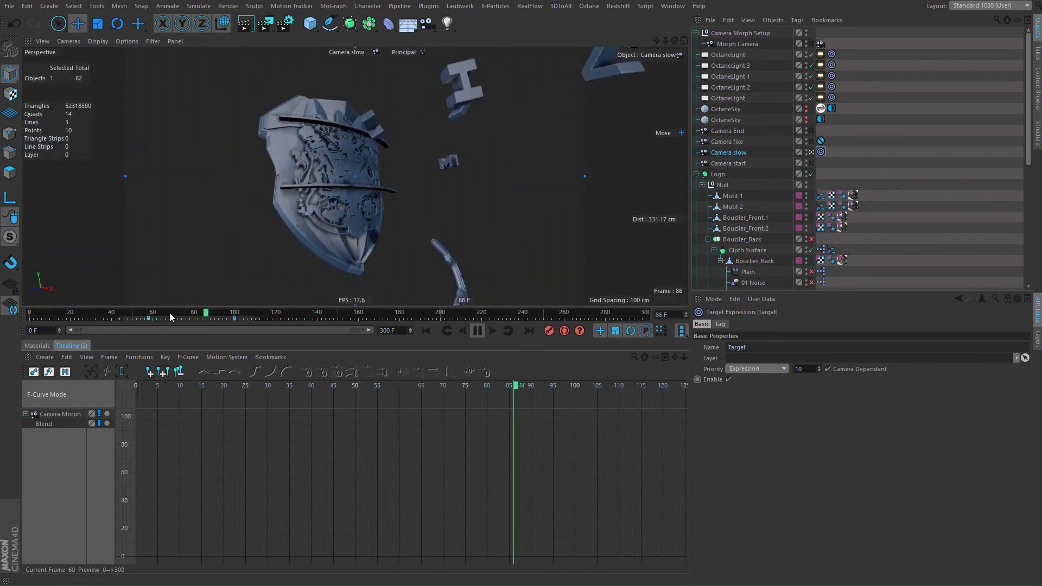
click(144, 315)
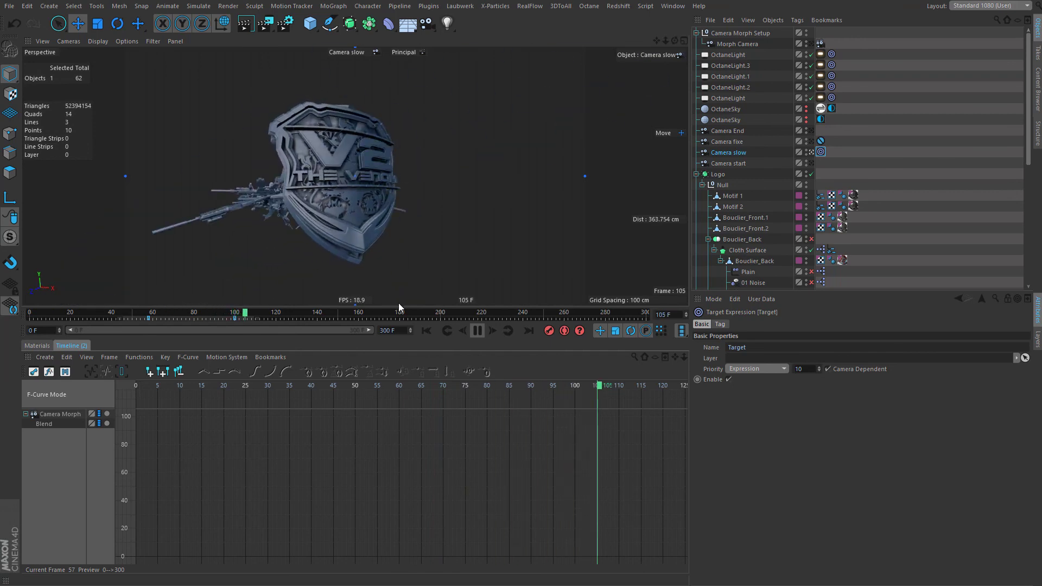
click(476, 331)
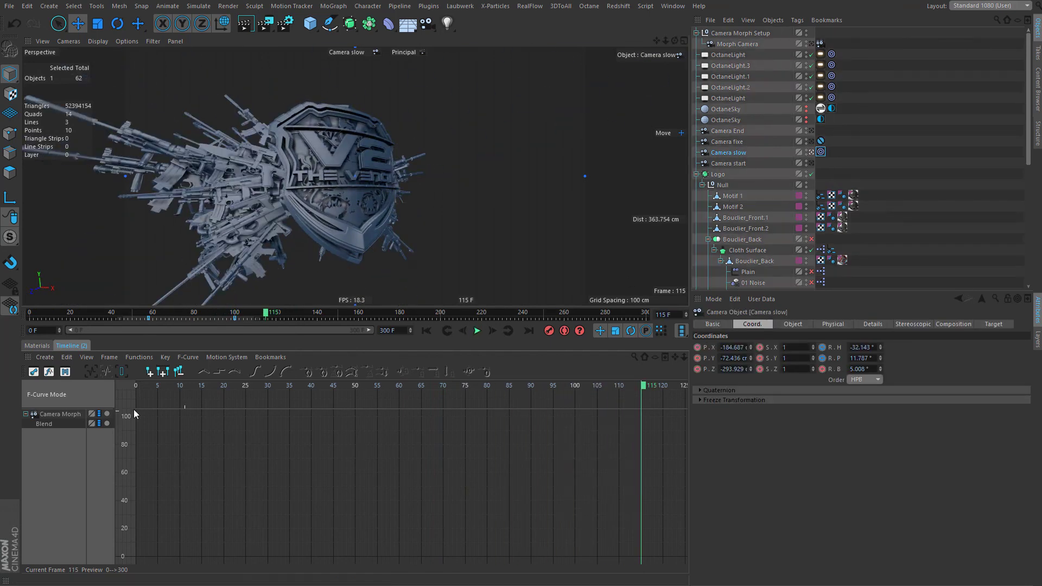
Show the F-curves of Camera slow's position, scale and rotation tracks and frame them all in the timeline.
click(66, 423)
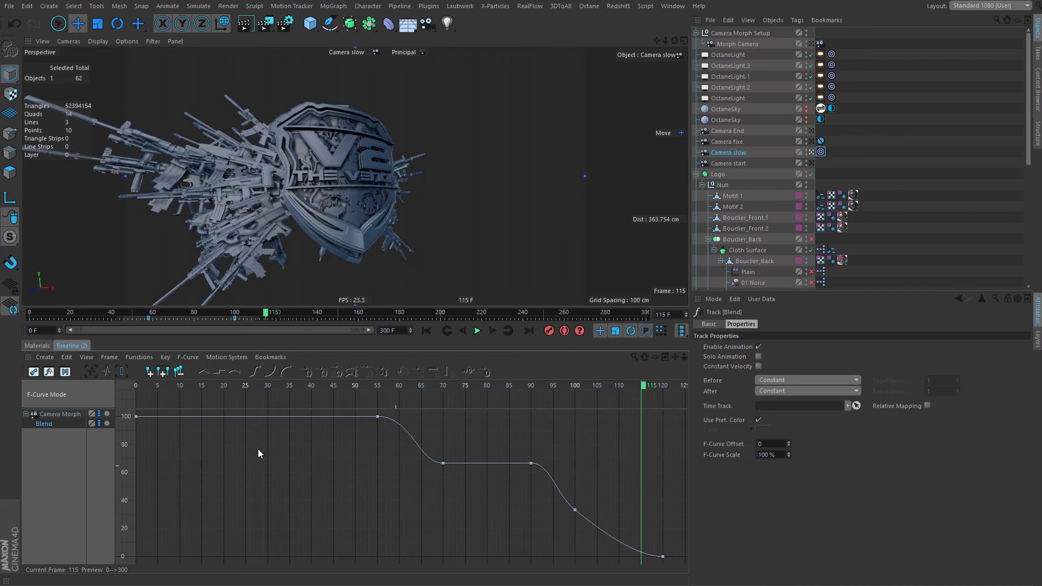
click(724, 155)
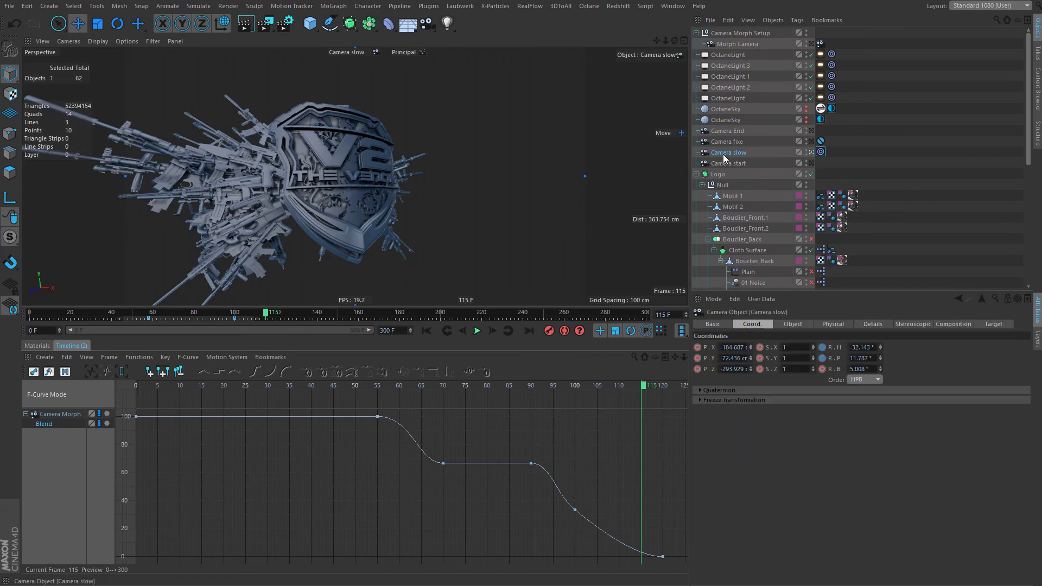
right_click(707, 358)
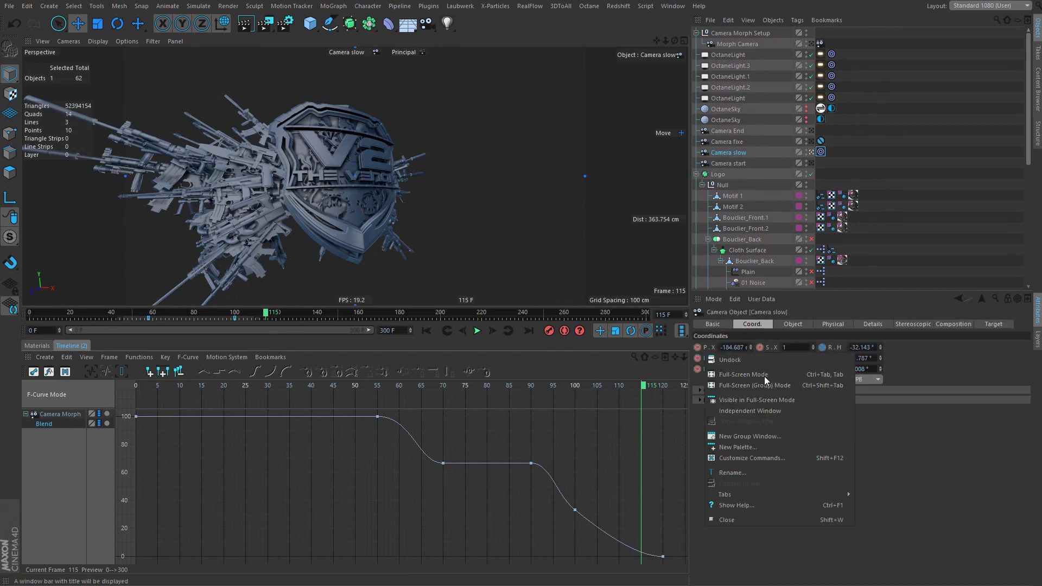
right_click(709, 350)
mouse_move(744, 354)
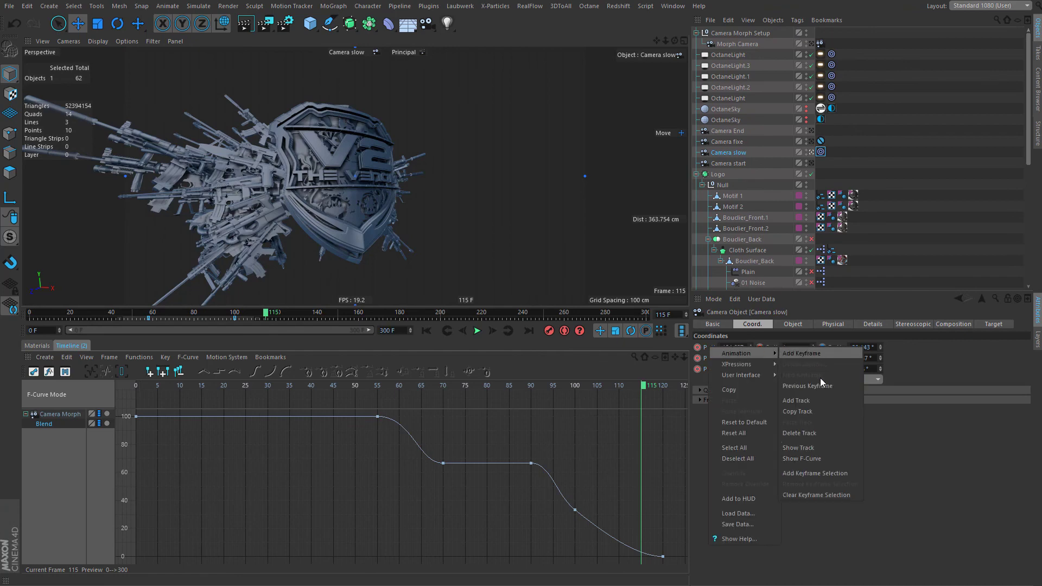
click(820, 458)
drag(70, 533, 55, 410)
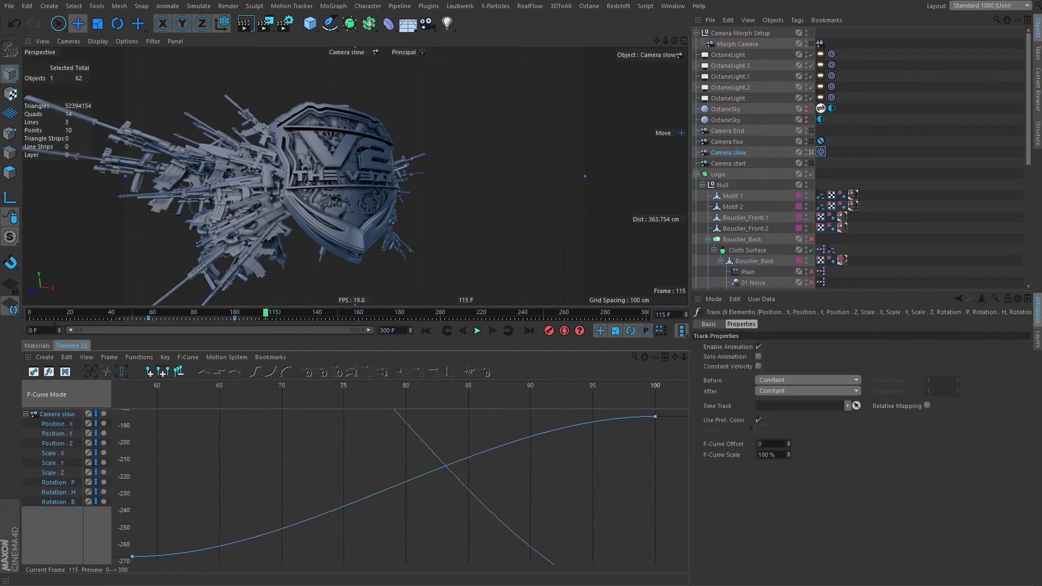
click(103, 371)
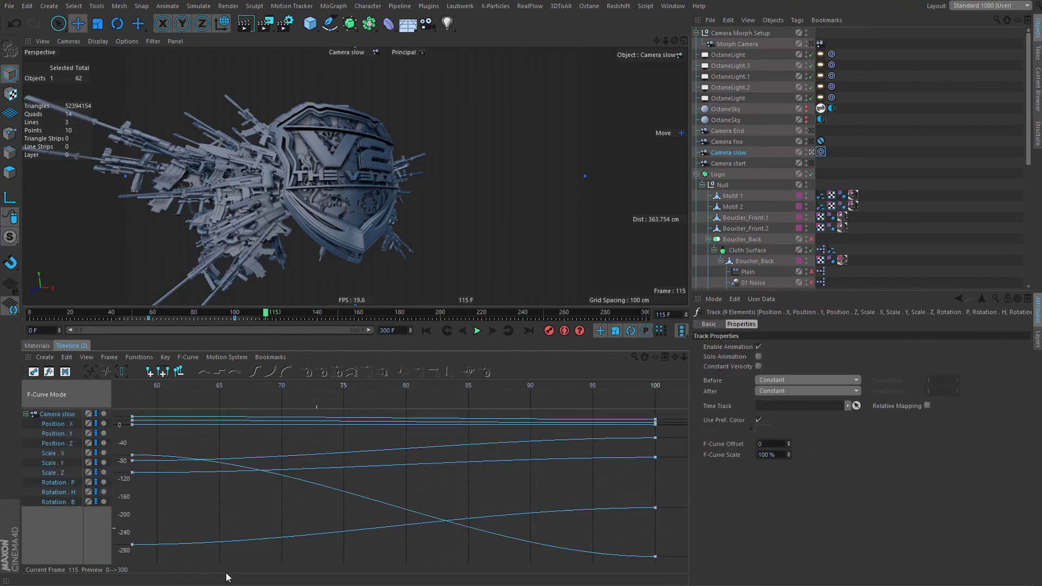
Select all Camera slow keys at frame 58 and zero their tangent angles and lengths.
drag(31, 285, 31, 285)
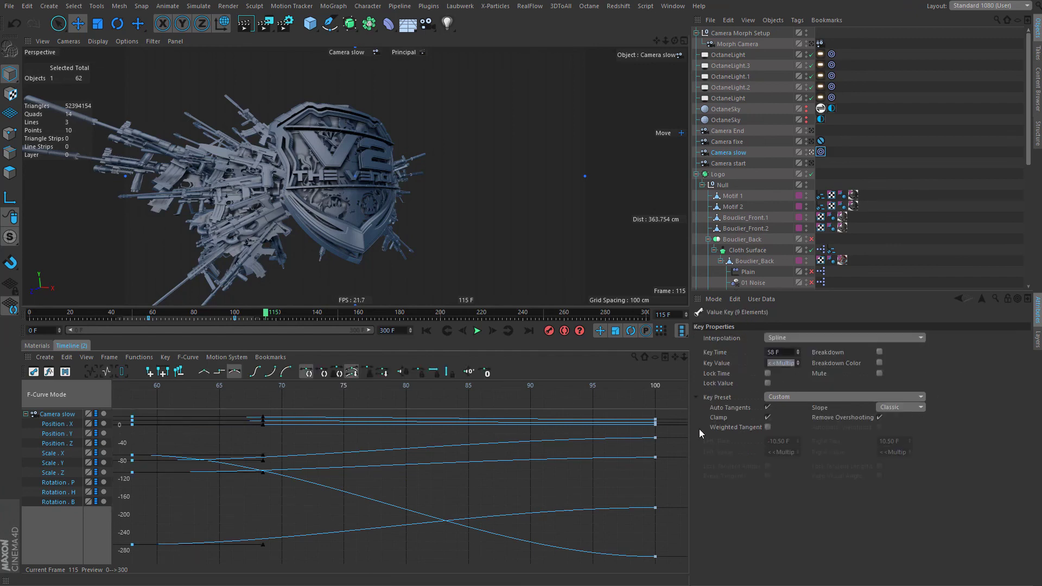
click(465, 373)
click(487, 371)
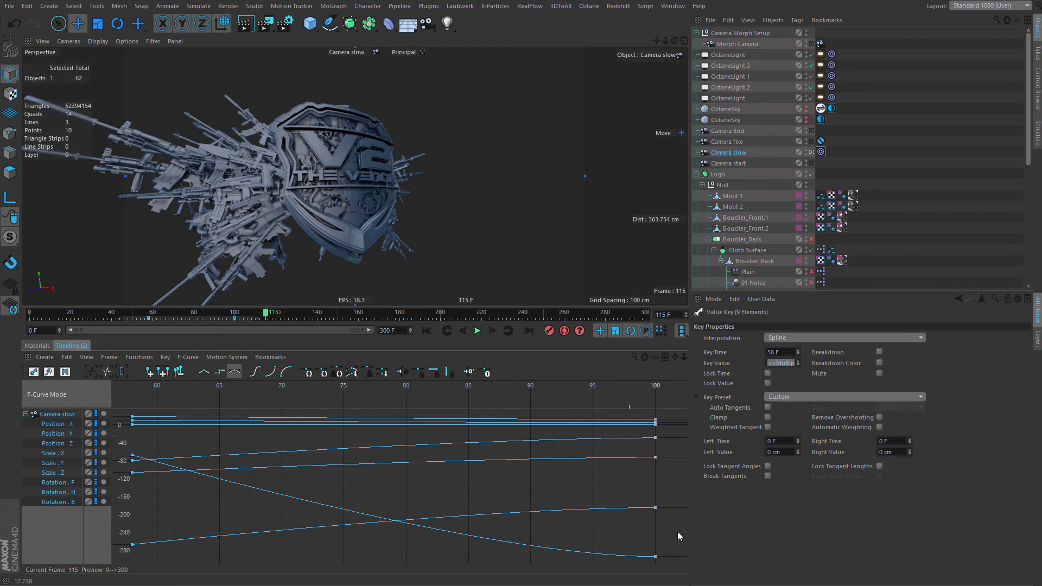
Move Camera slow's end keys to frame 90, disable Auto Tangents and set their left tangent time to -16 F.
drag(642, 548, 643, 562)
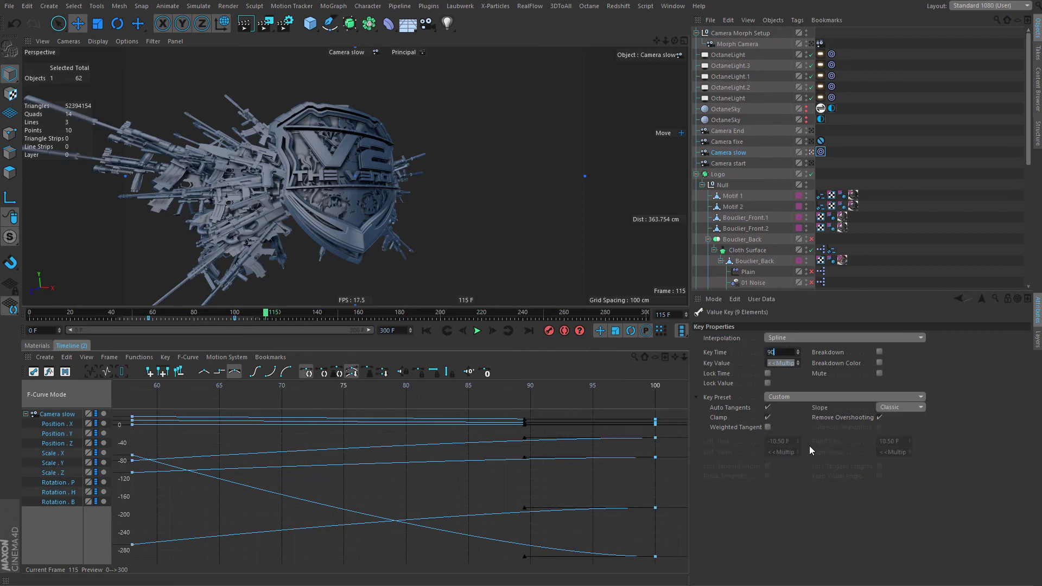
key(Return)
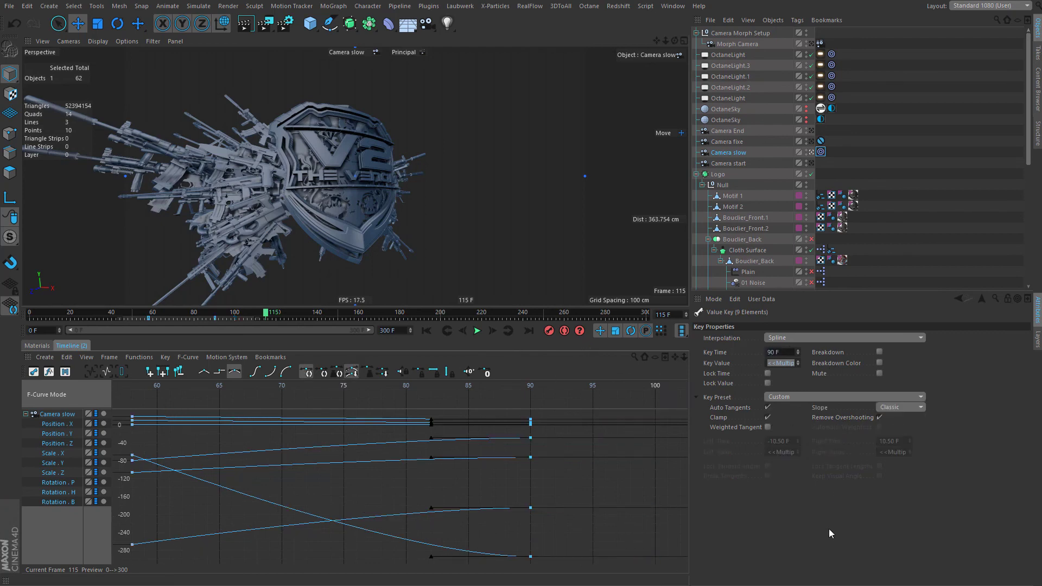
click(768, 408)
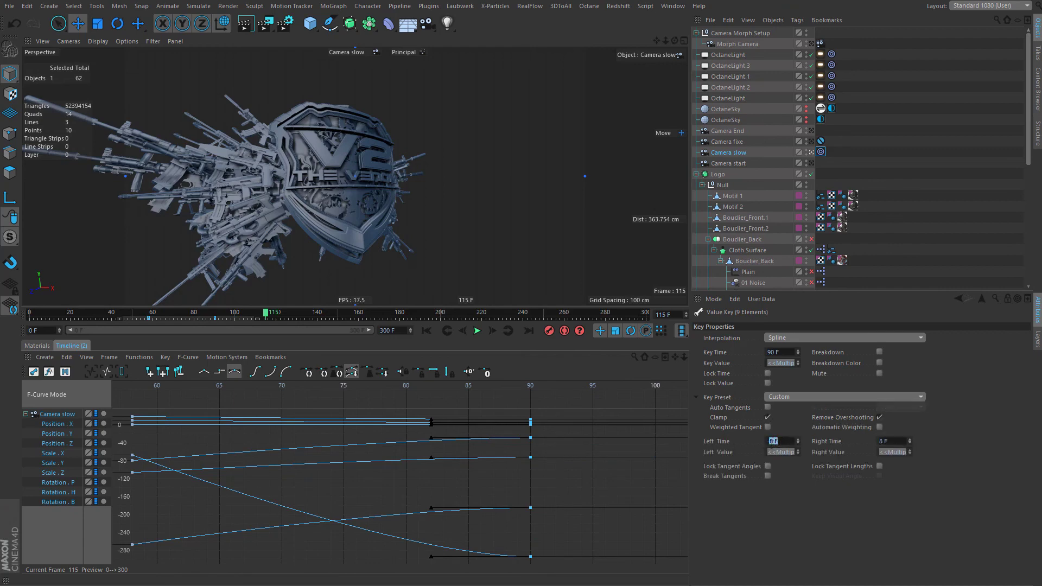
text(-16)
key(Return)
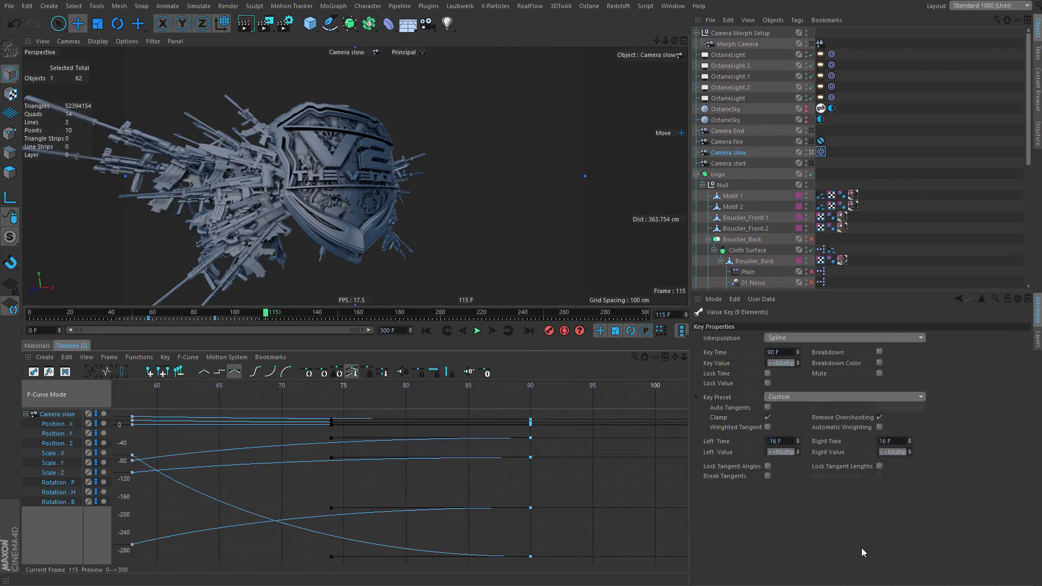
Play back the Camera slow move from frame 55 and check the views through Camera fixe and Camera End.
drag(244, 319, 143, 319)
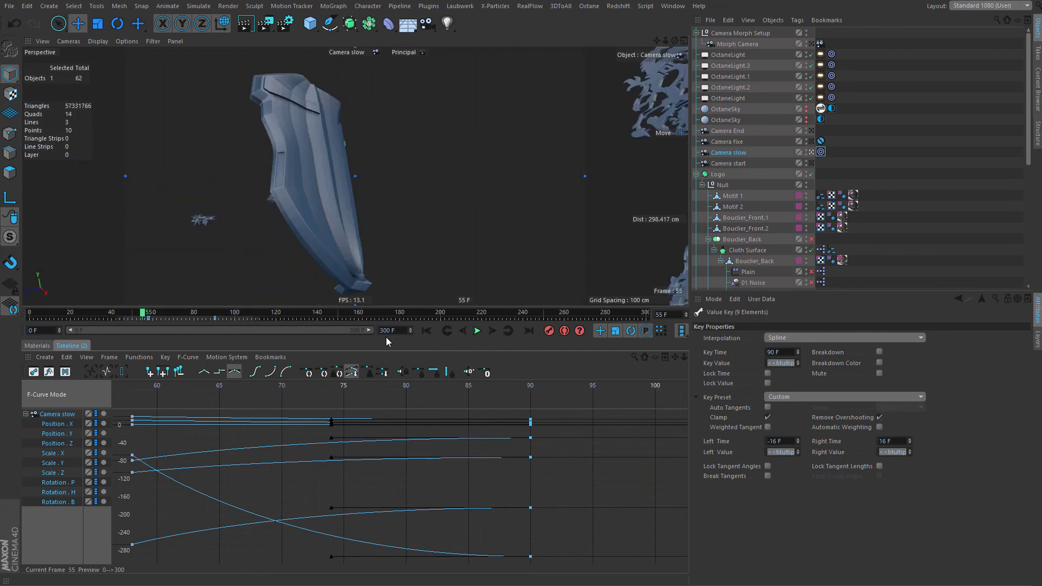
click(478, 330)
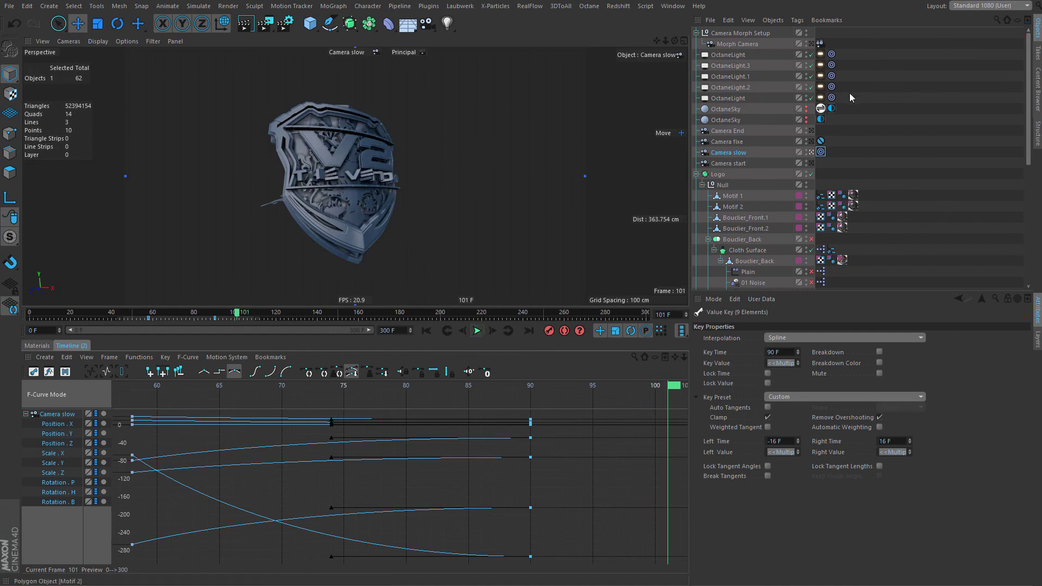
click(836, 149)
click(811, 142)
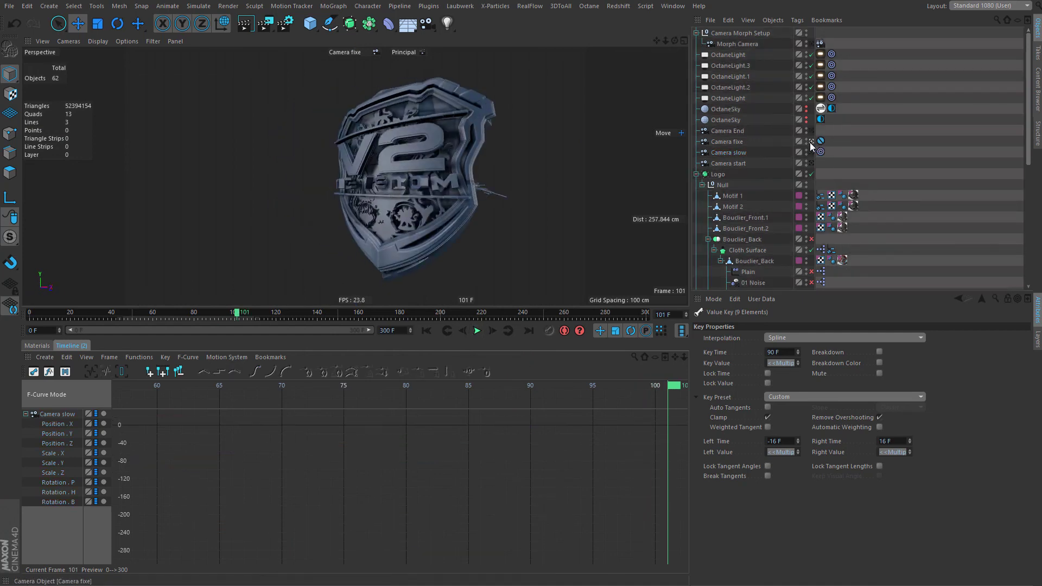
click(811, 130)
click(727, 131)
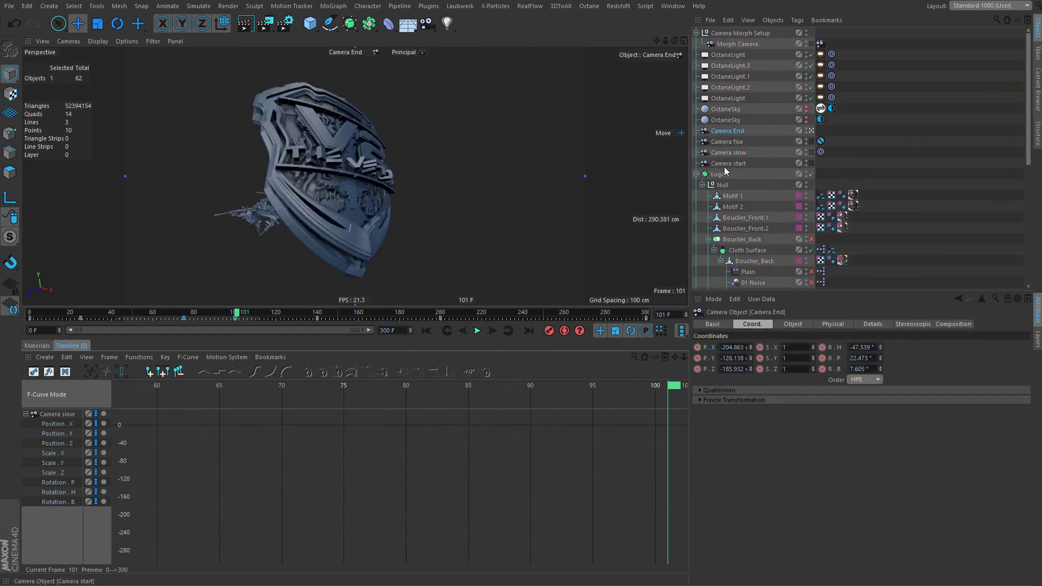
Replay the Morph Camera animation several times from around frames 60 to 70 to check the camera transitions.
drag(240, 313, 165, 313)
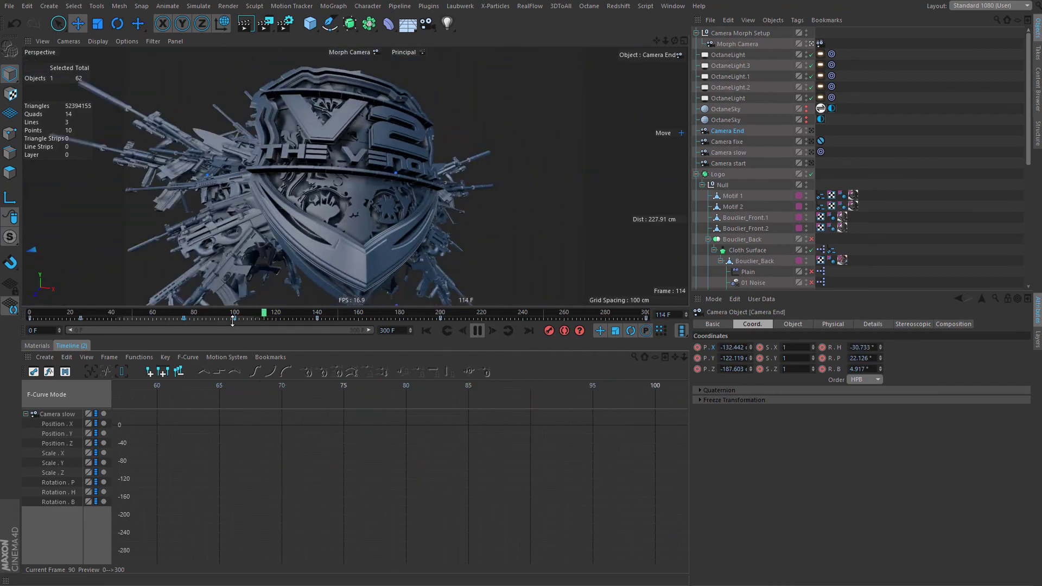
click(170, 313)
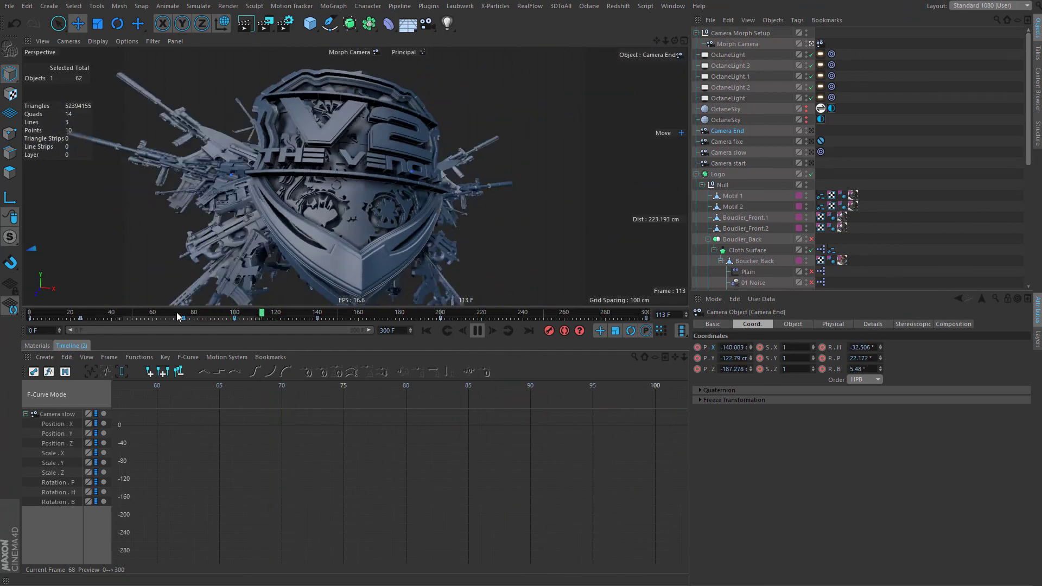
click(175, 314)
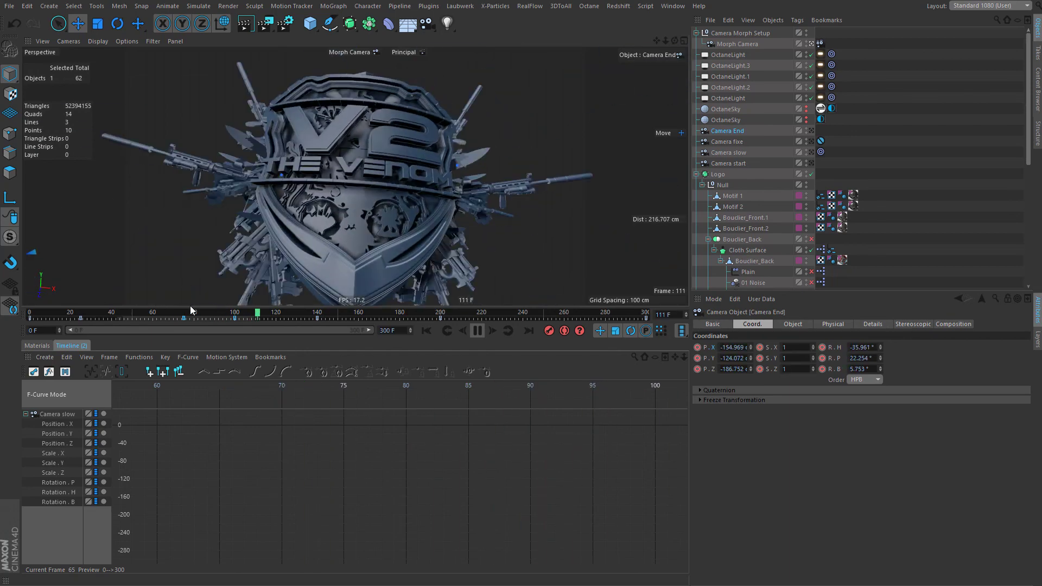
click(152, 313)
click(155, 313)
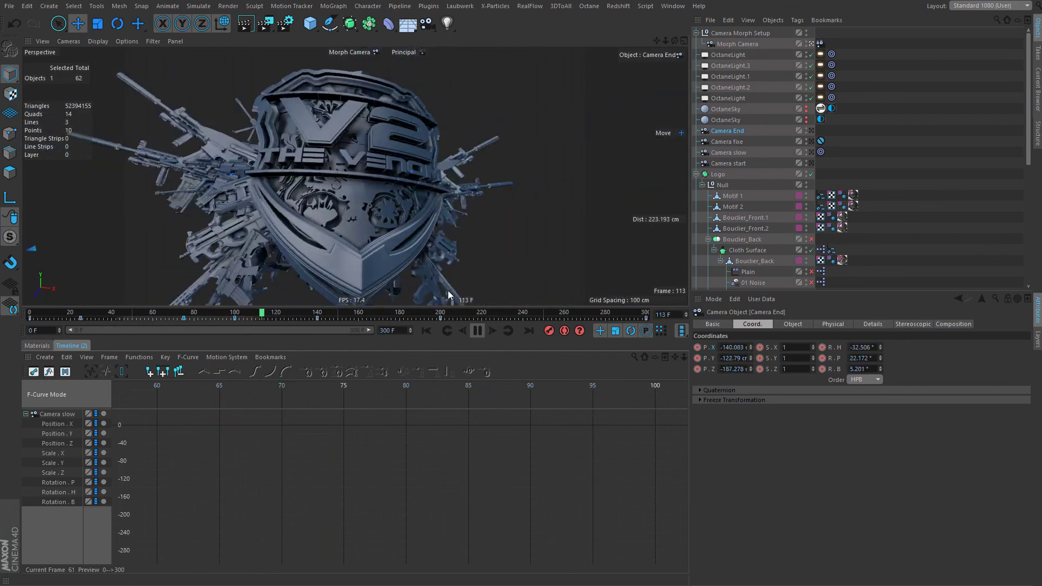
click(477, 330)
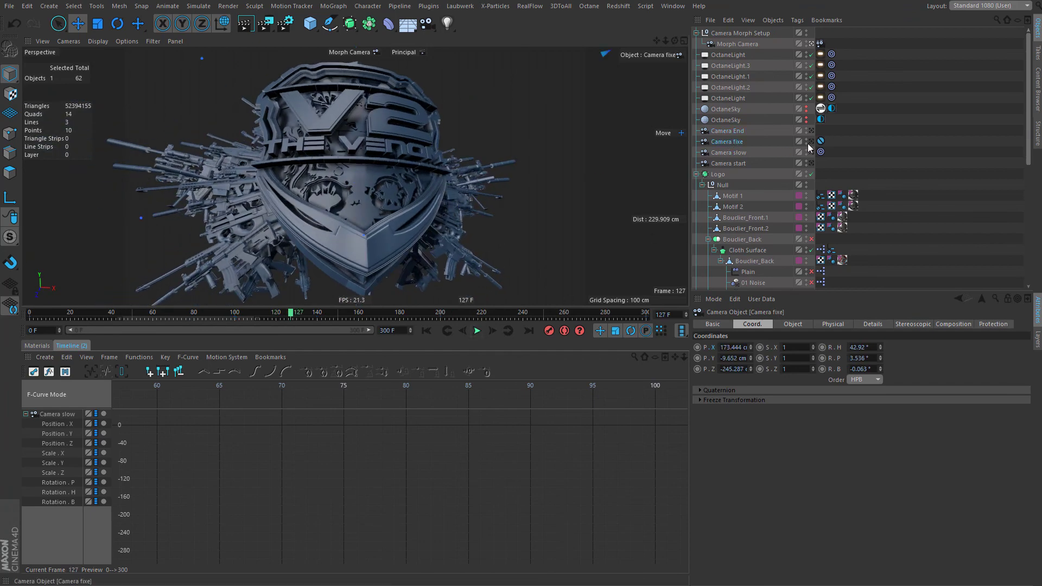
Look through Camera fixe and unlock it by moving its Protection tag onto the lower OctaneSky object.
click(811, 142)
click(820, 141)
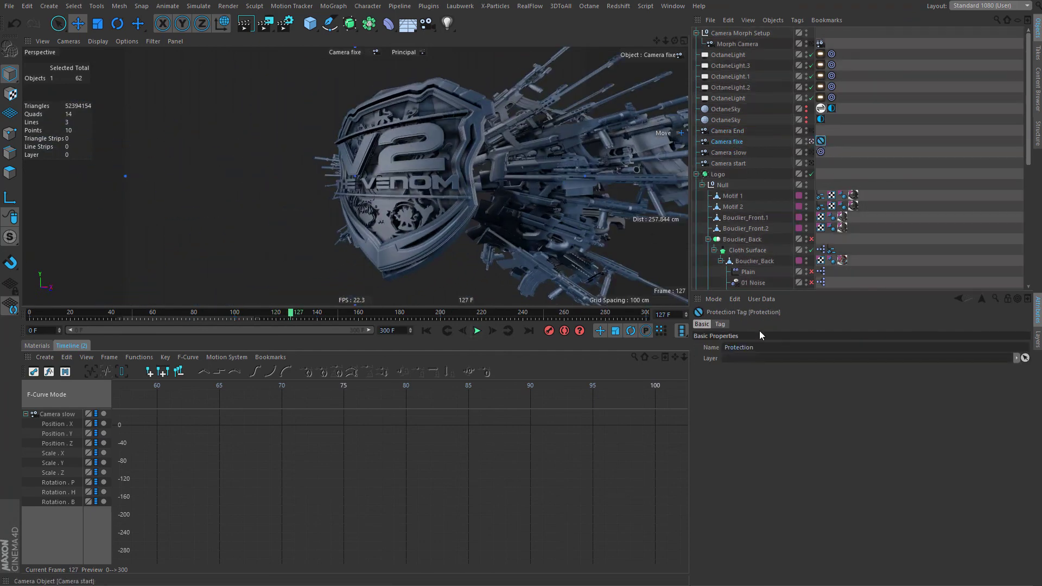
click(720, 325)
click(853, 152)
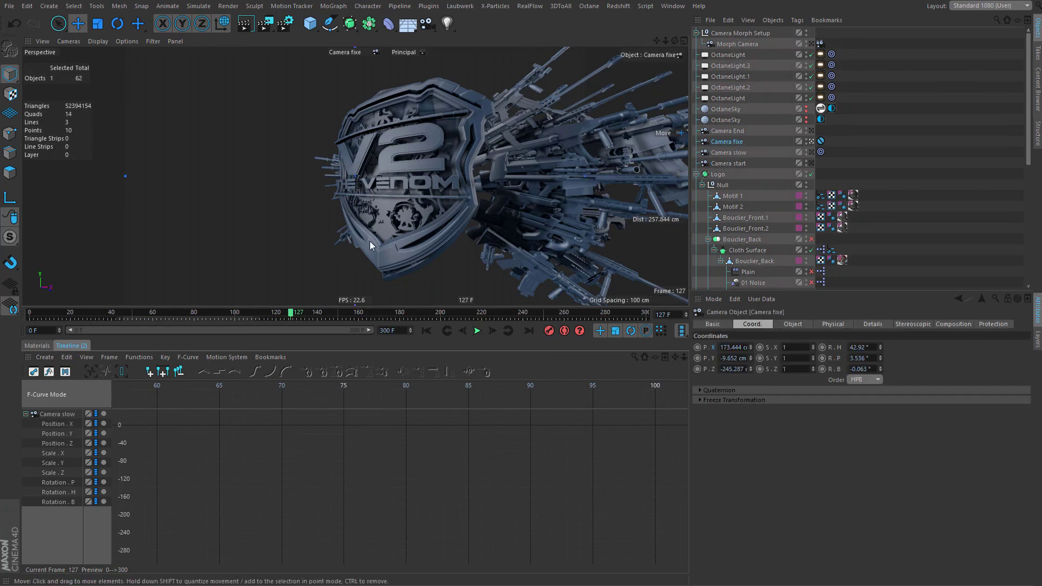
click(821, 141)
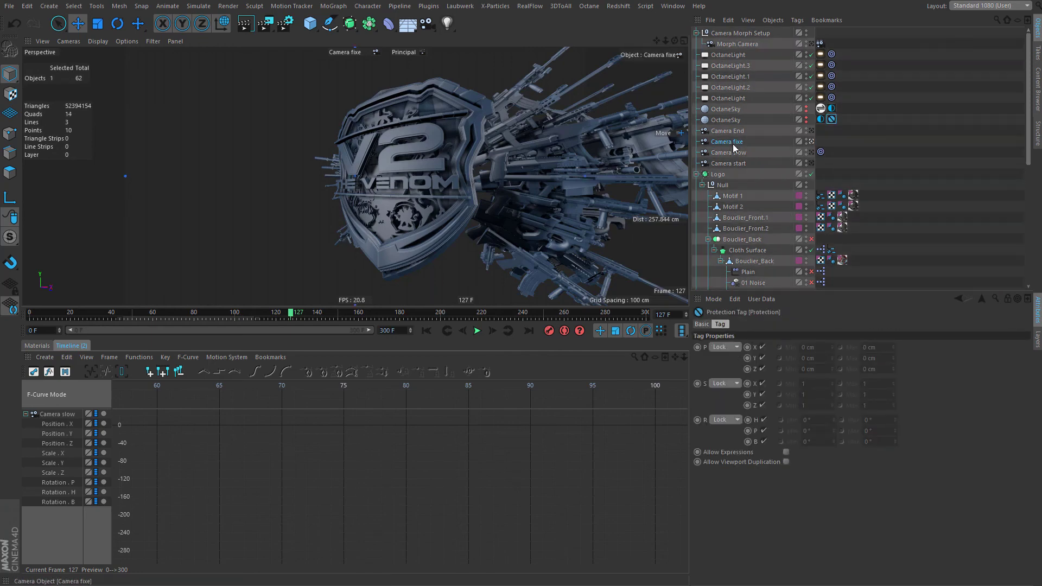
click(731, 143)
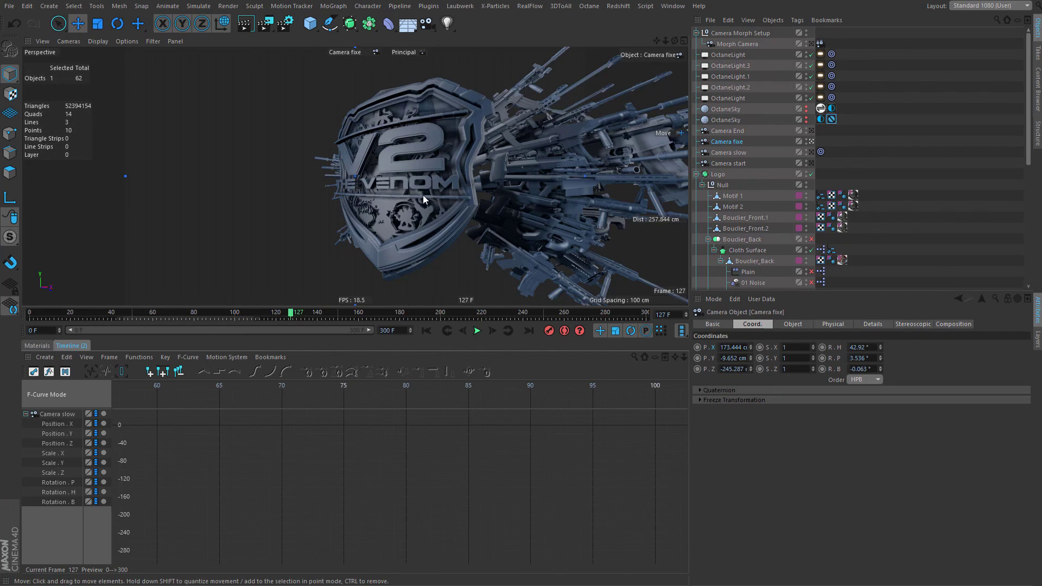
Reframe Camera fixe at about X 178, Y 24, Z -229 cm and move the Protection tag back onto it.
mouse_move(422, 195)
alt+mouse_down()
mouse_move(409, 226)
mouse_move(416, 203)
alt+mouse_up()
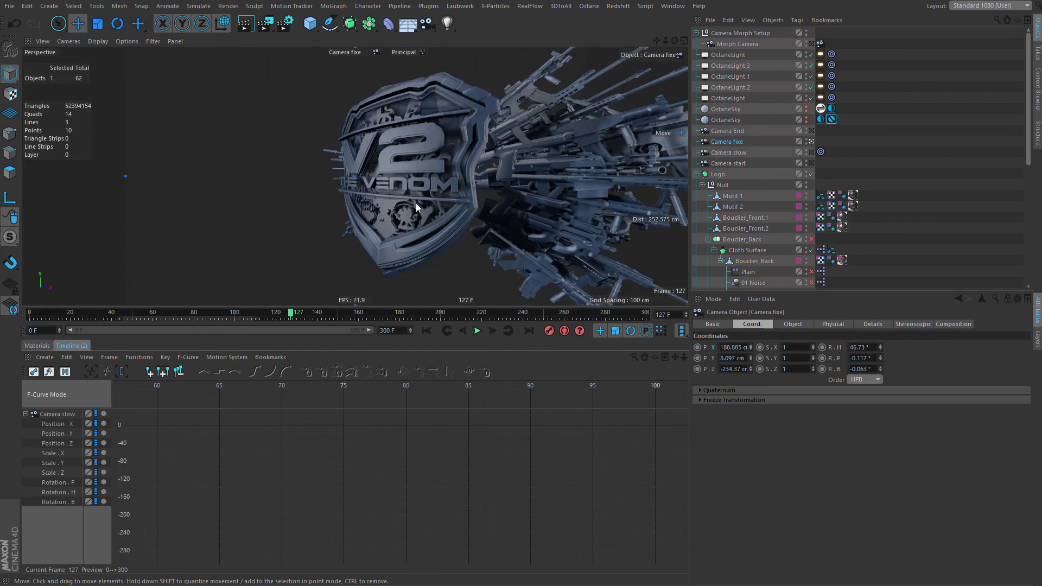
scroll(416, 203, up, 1)
scroll(416, 201, up, 4)
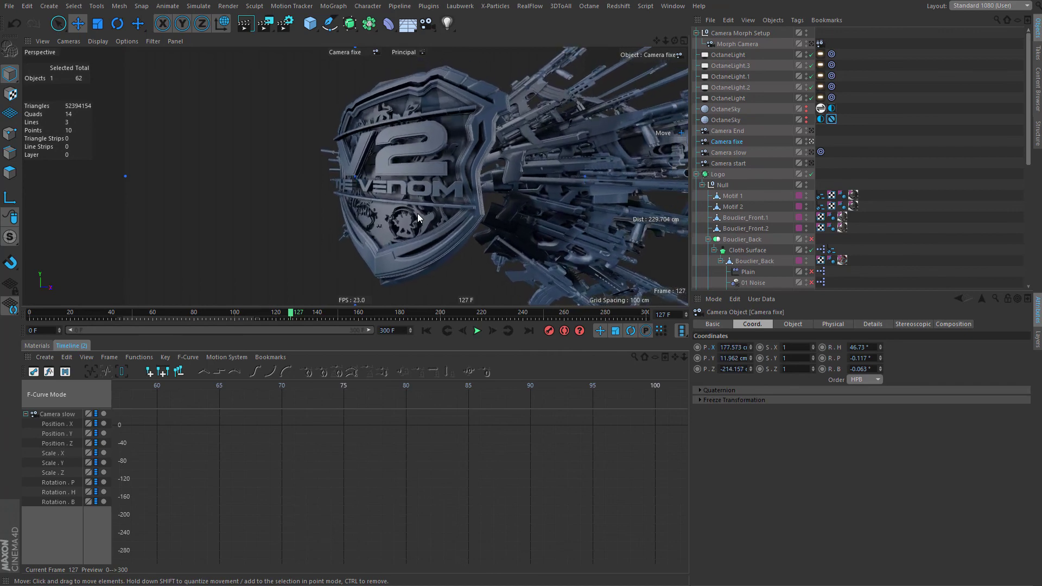
alt+drag(418, 214, 416, 230)
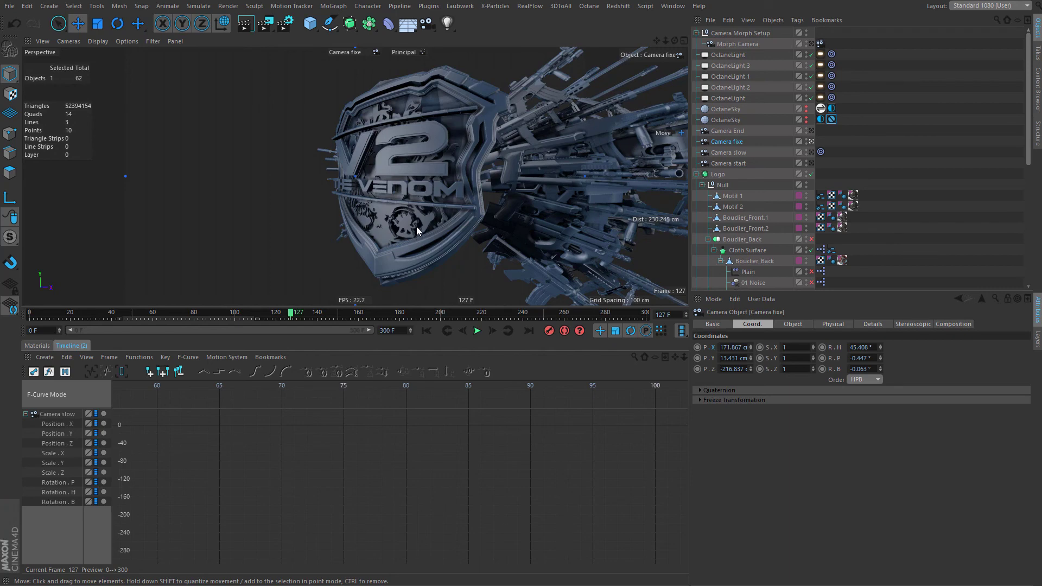
scroll(412, 217, down, 3)
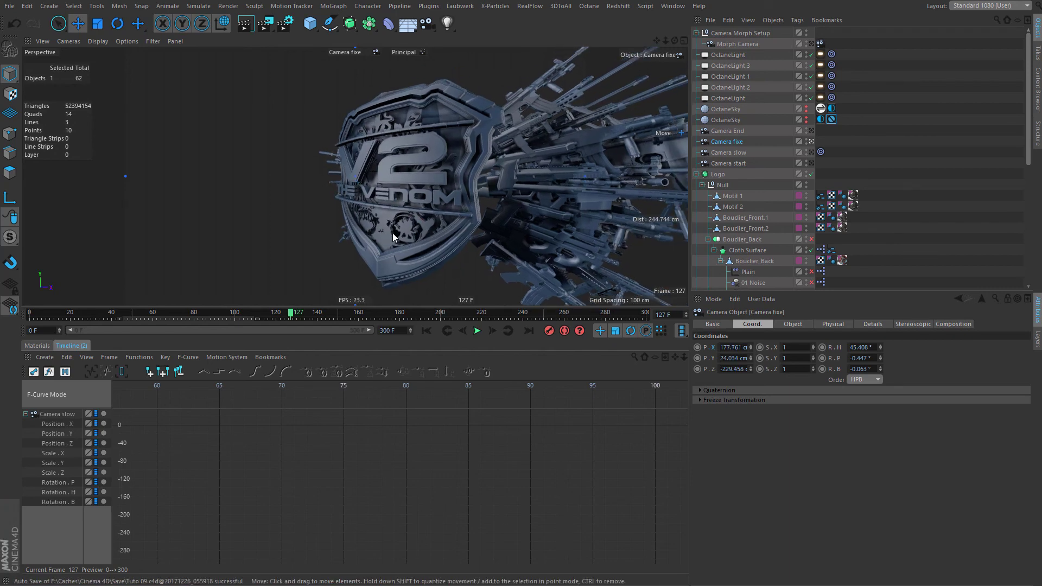
drag(830, 120, 824, 140)
click(842, 135)
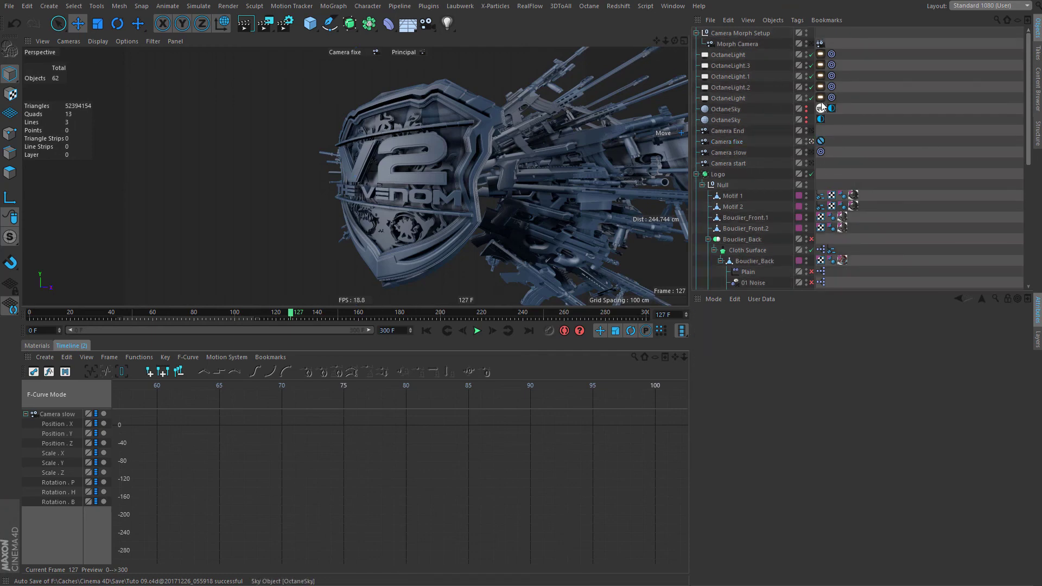
Look through Morph Camera and scrub the animation to around frame 98.
click(811, 44)
drag(323, 311, 230, 331)
Switch to the reference render in the video player and replay the shield's camera move from around 00:03 several times.
drag(1041, 244, 506, 356)
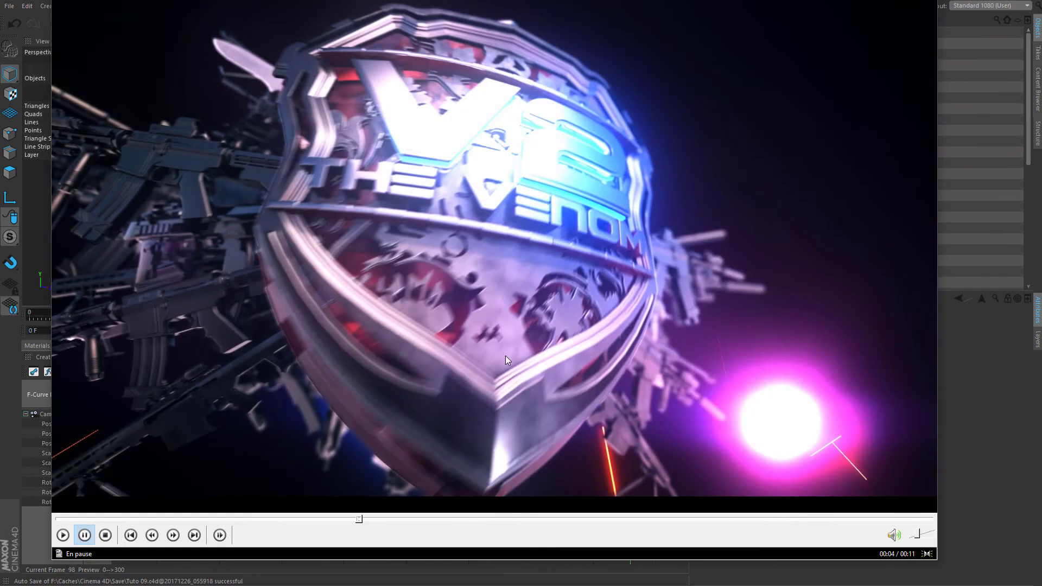
click(506, 356)
drag(288, 518, 307, 511)
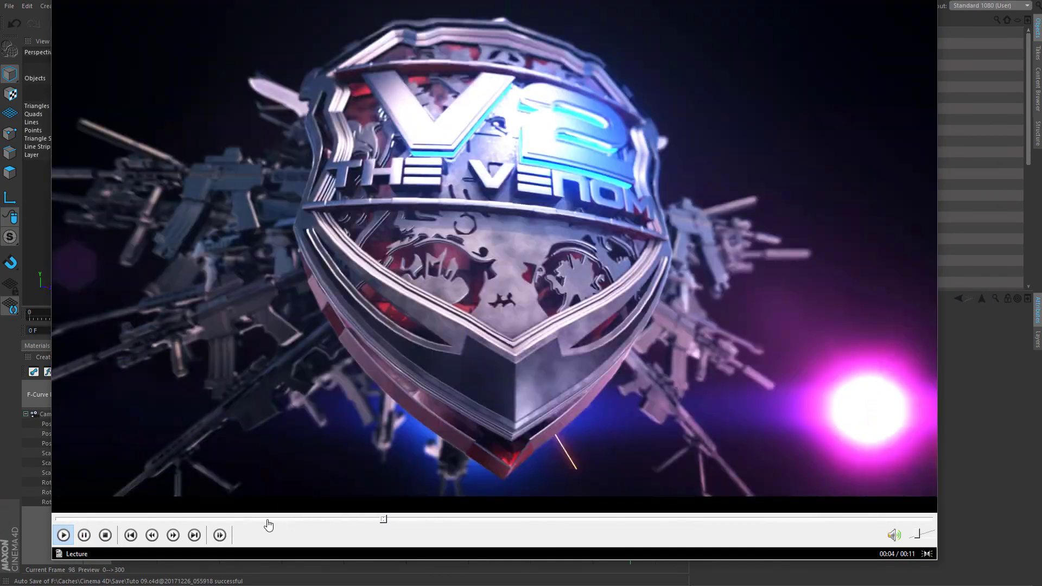
click(265, 519)
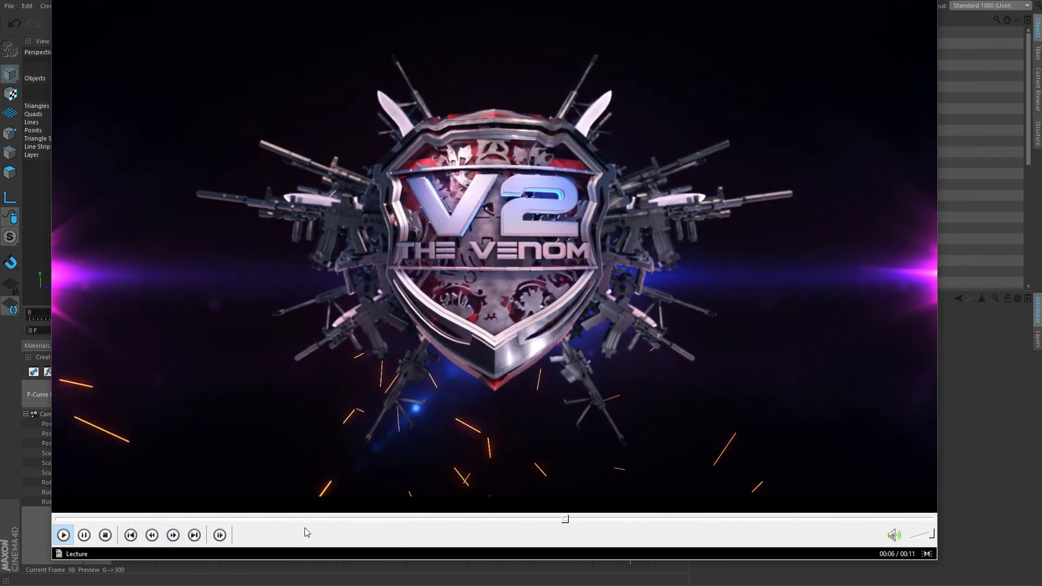
click(341, 519)
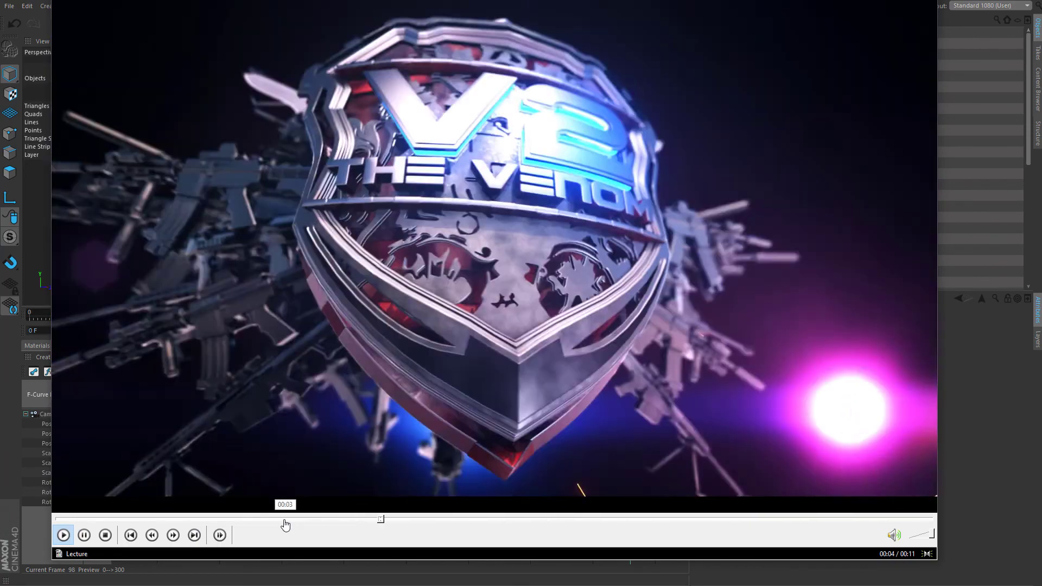
click(286, 519)
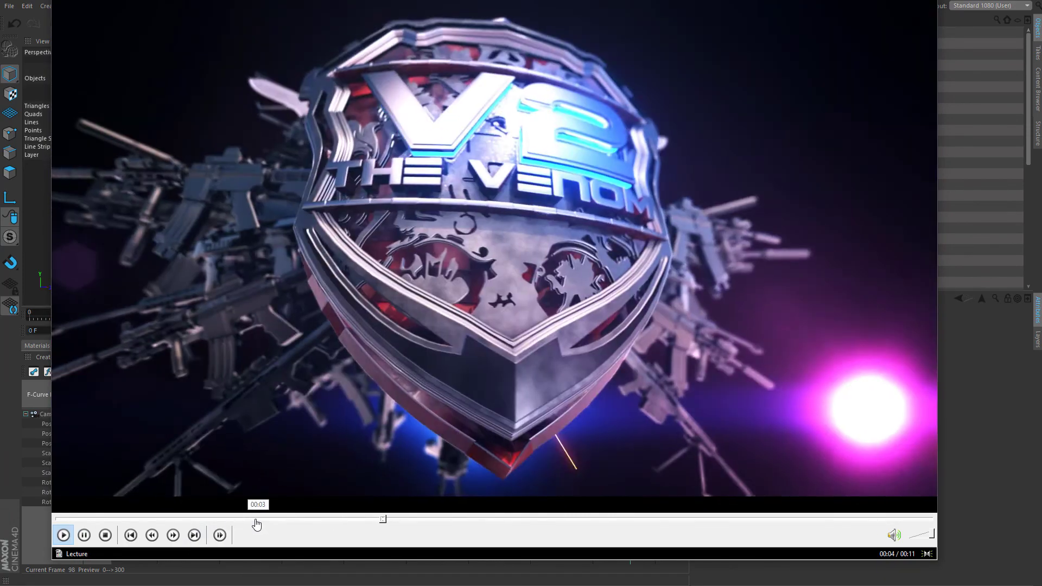
click(256, 520)
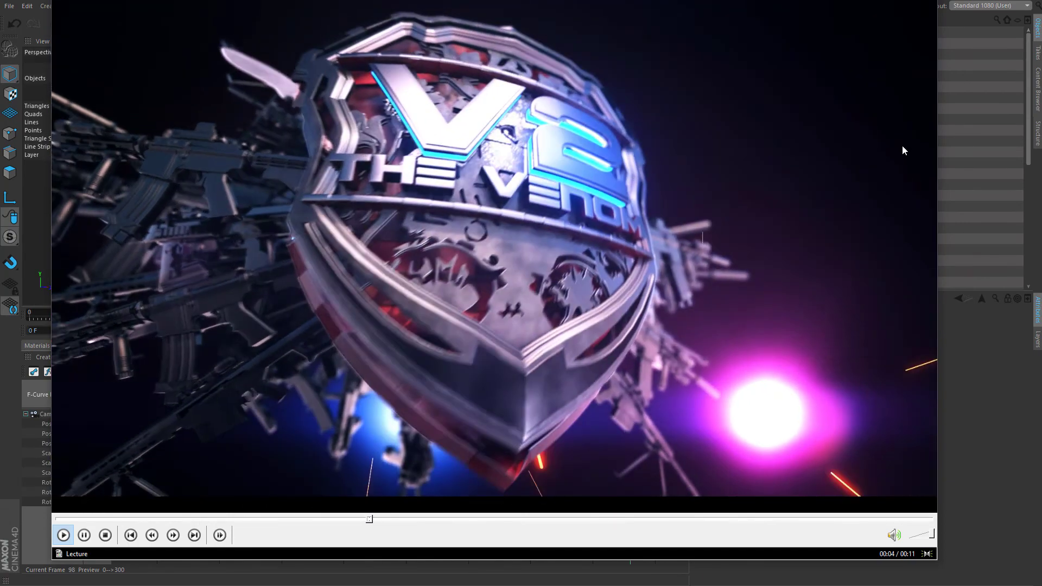
click(899, 3)
key(alt+Tab)
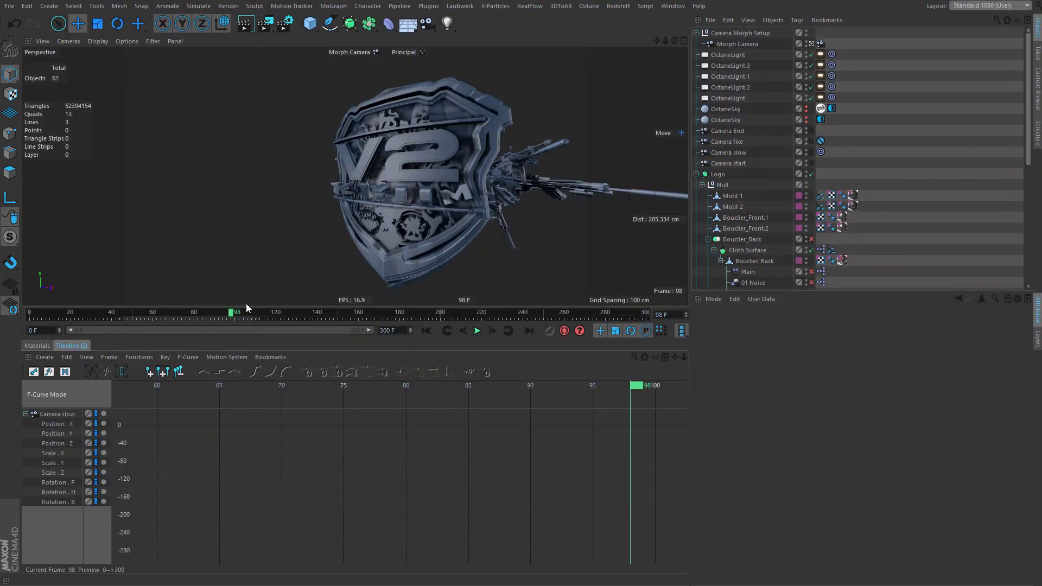
Switch back to Cinema 4D and replay the Morph Camera animation from several points between about frames 41 and 77 to check its timing.
drag(210, 312, 187, 312)
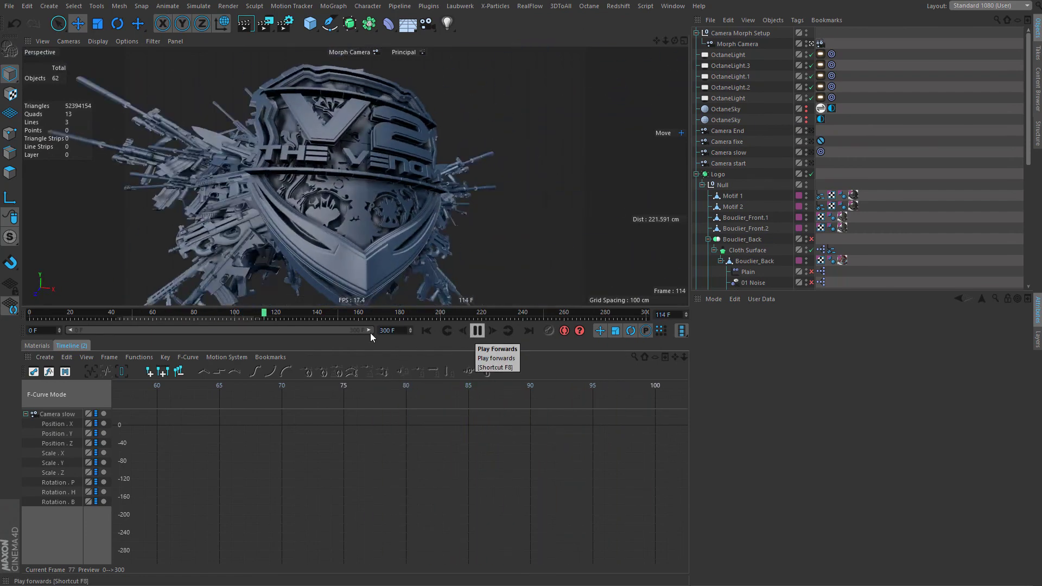
click(168, 315)
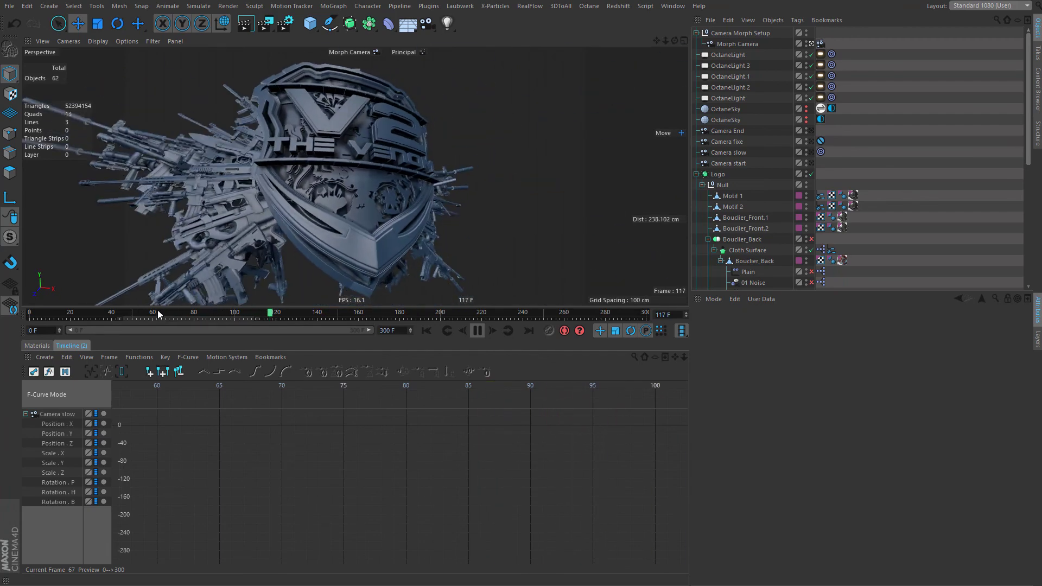
click(173, 315)
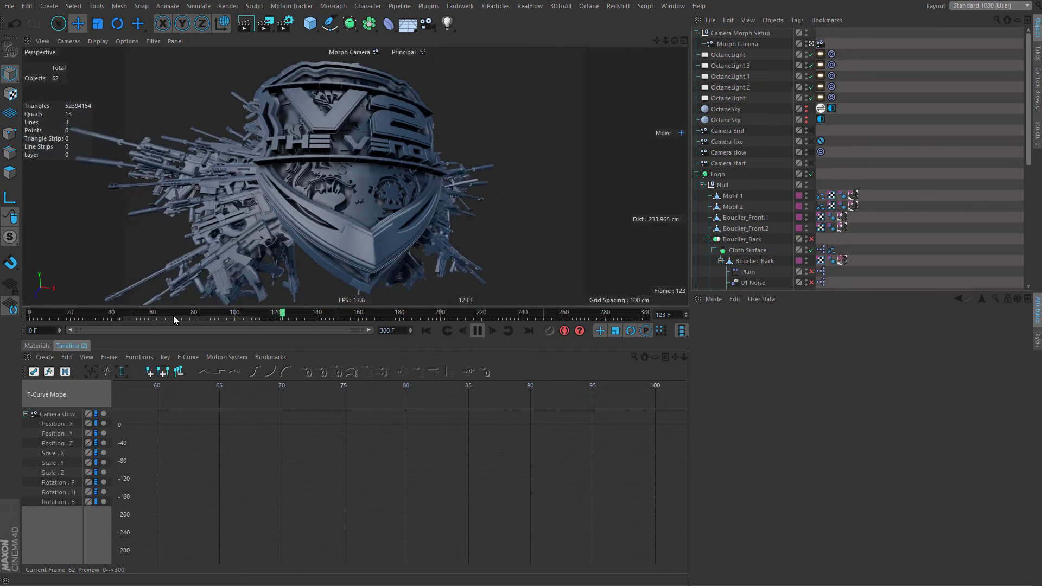
click(174, 315)
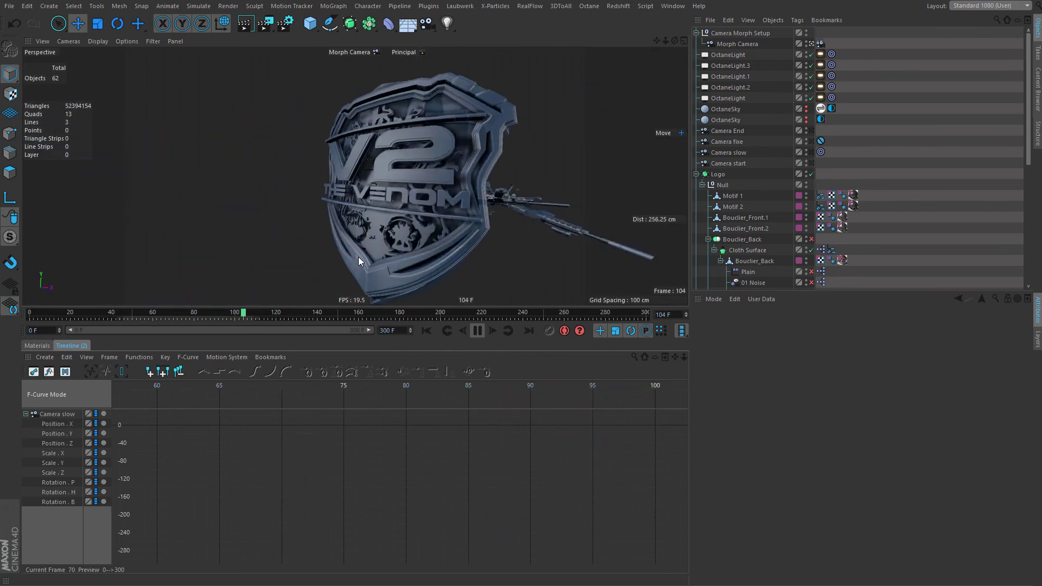
click(160, 315)
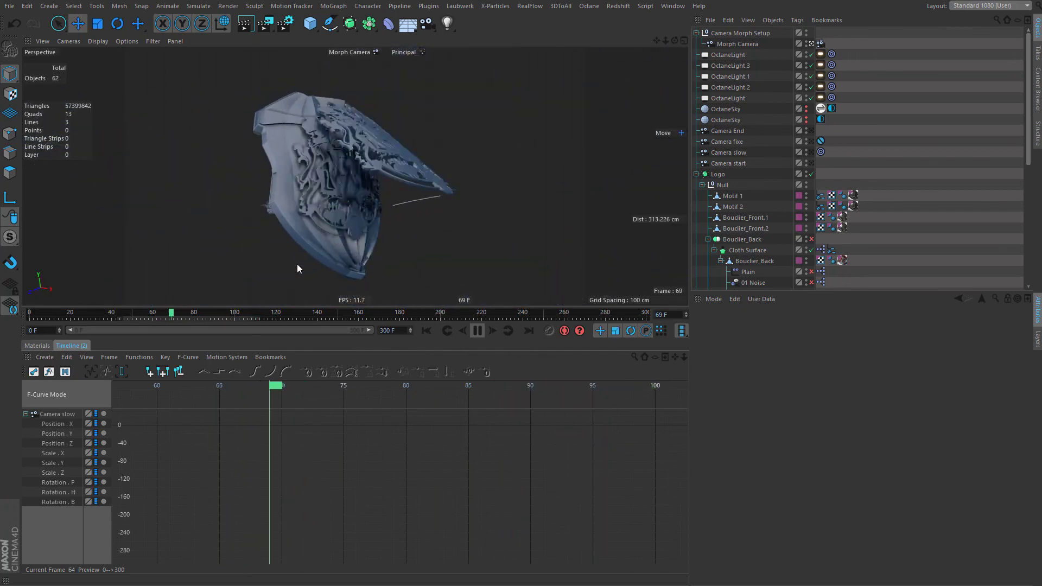
click(125, 311)
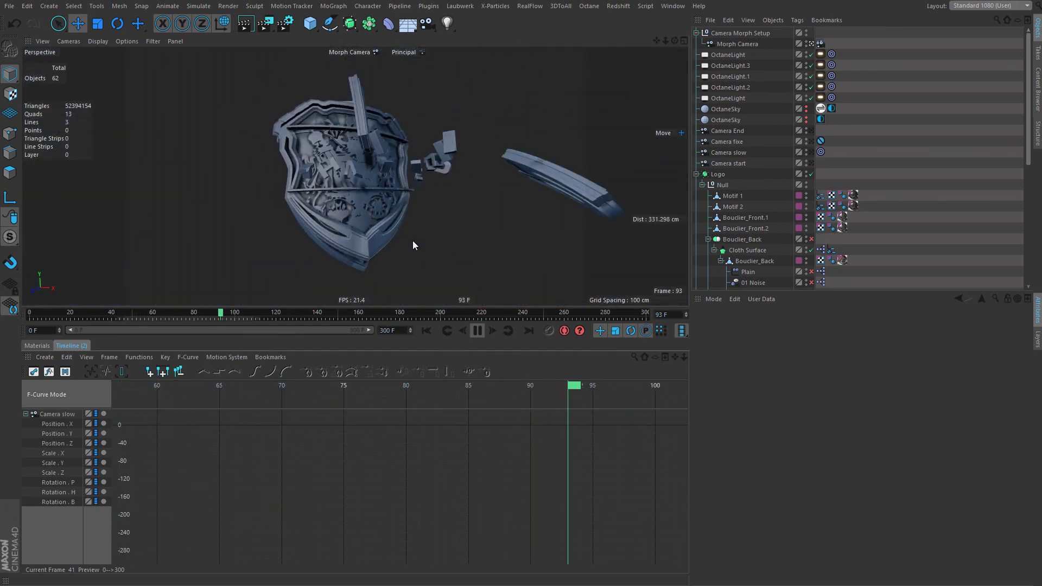
click(134, 314)
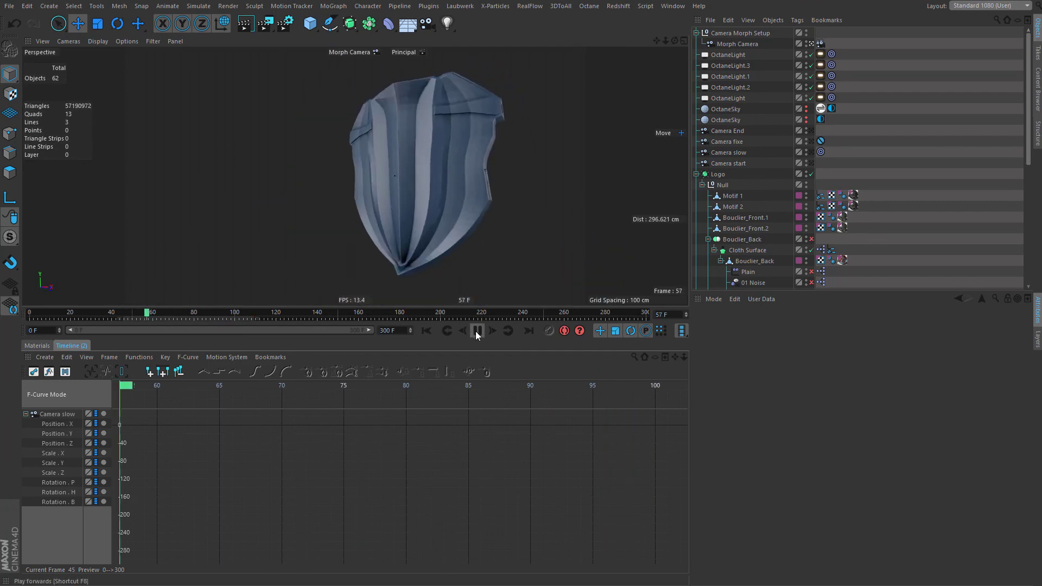
click(477, 331)
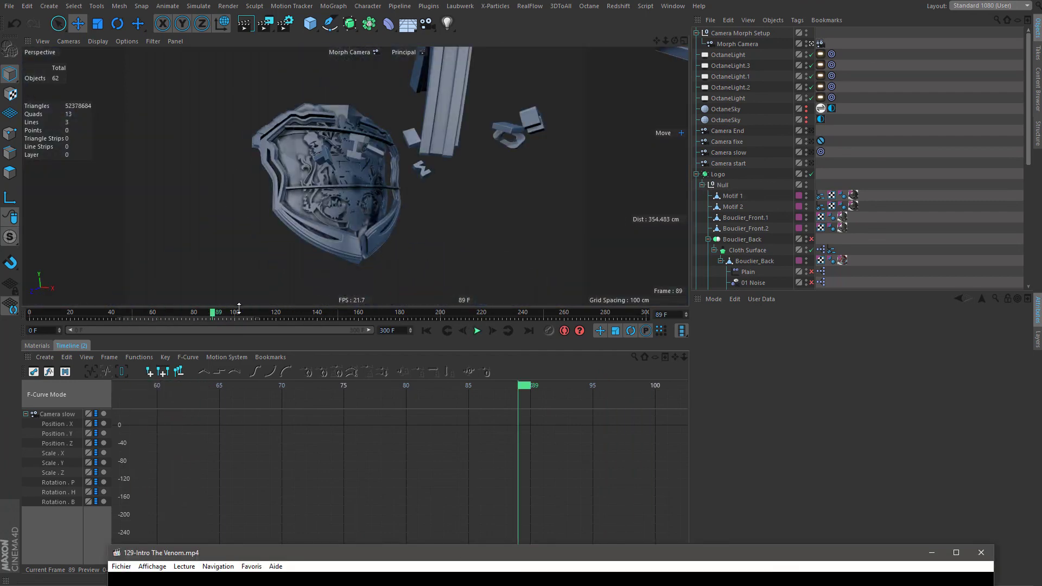
Switch to 129-Intro The Venom.mp4 in the video player and replay the shield assembly repeatedly from around 00:02.
click(445, 332)
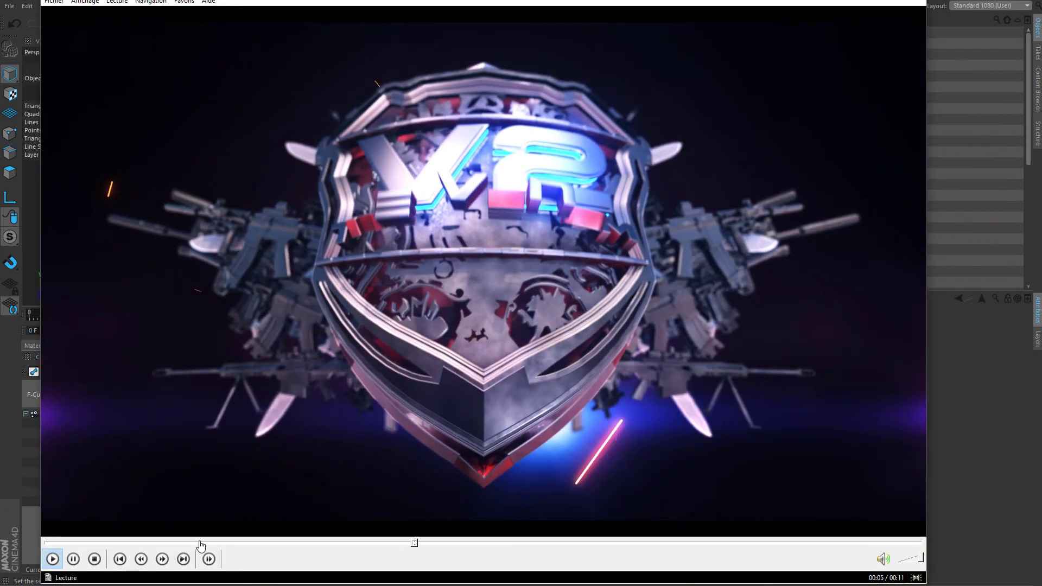
click(207, 542)
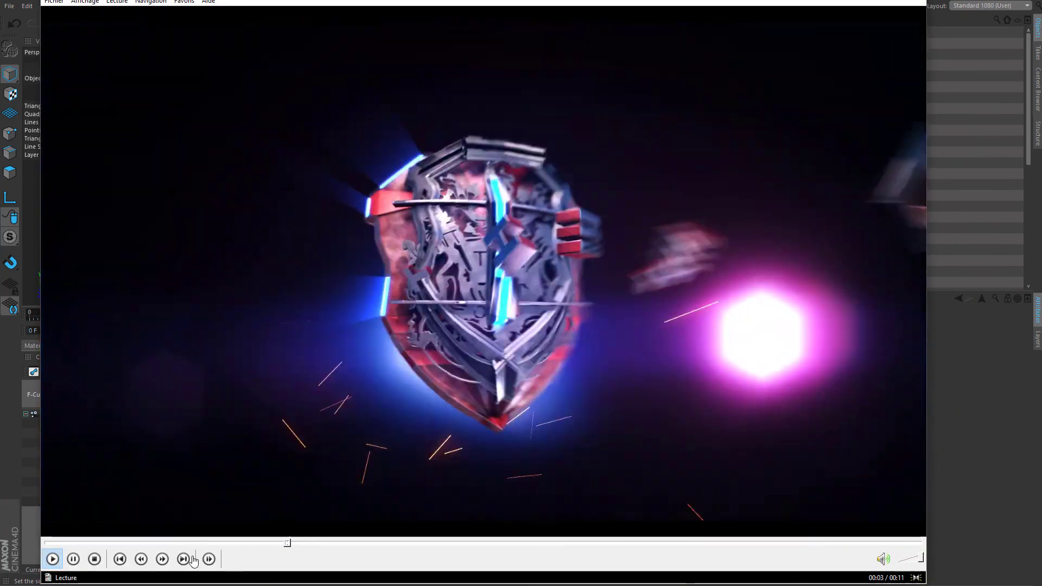
click(157, 542)
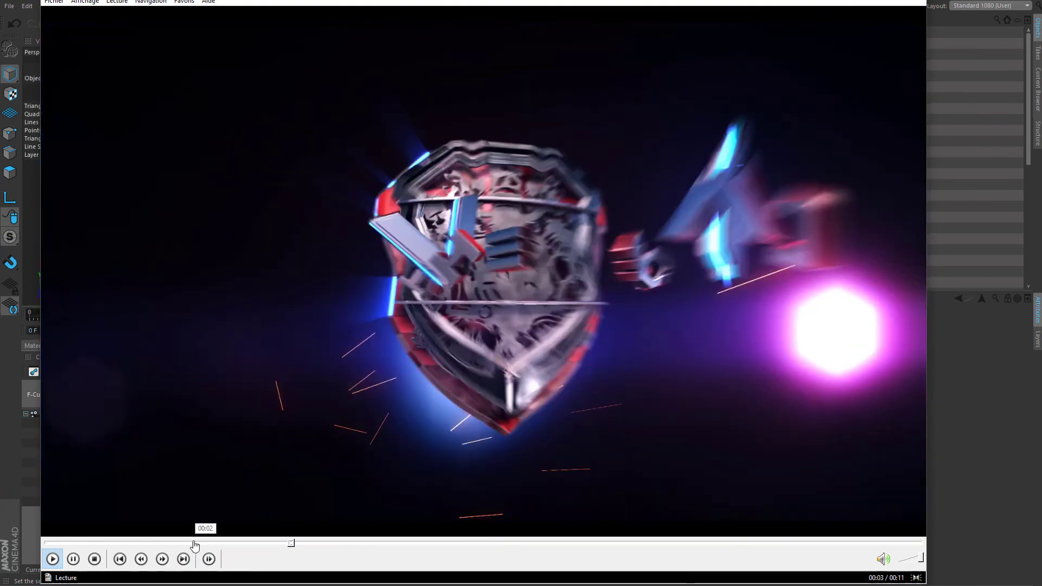
click(192, 543)
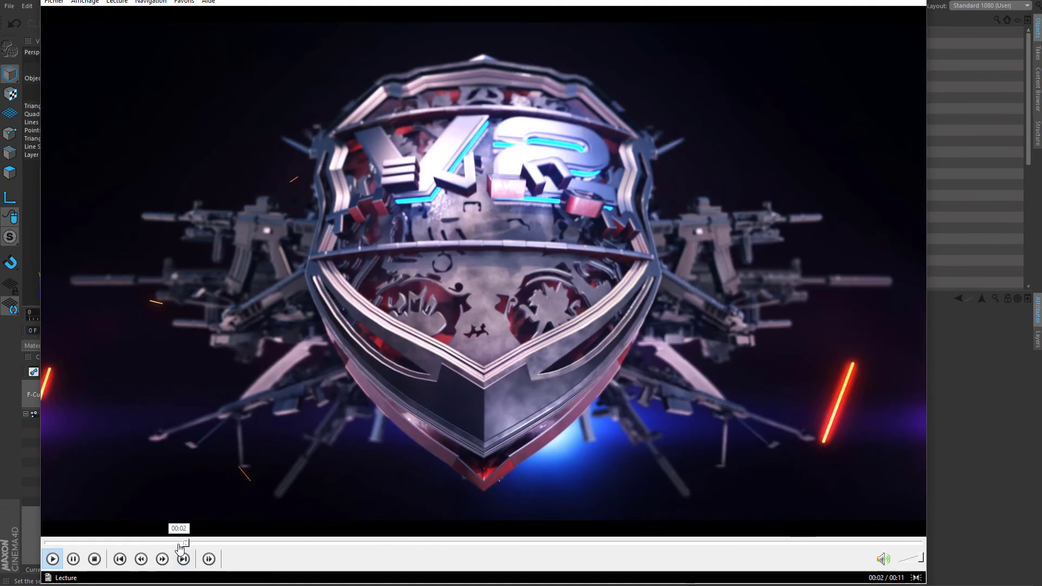
click(180, 543)
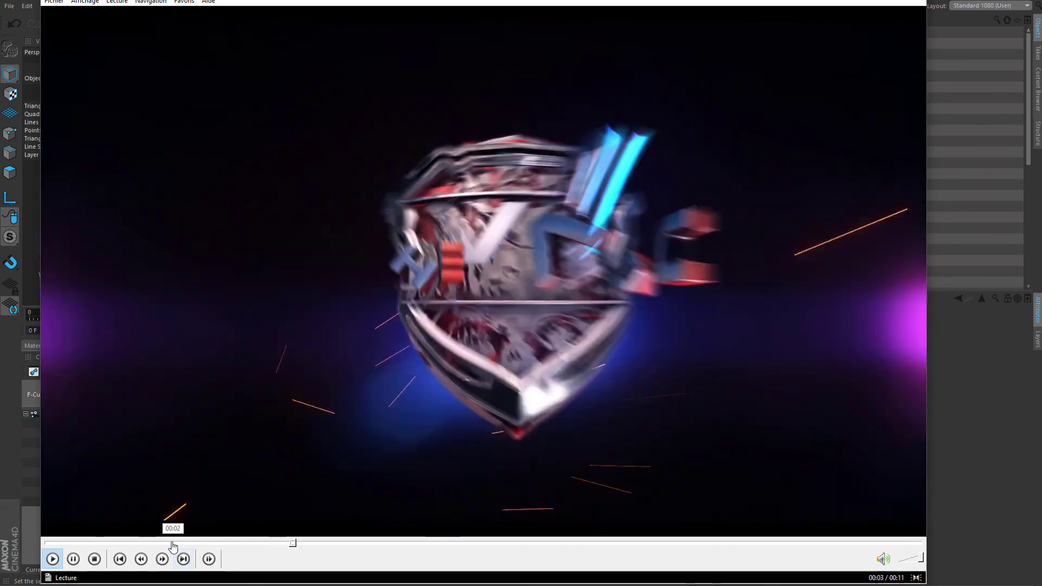
click(173, 543)
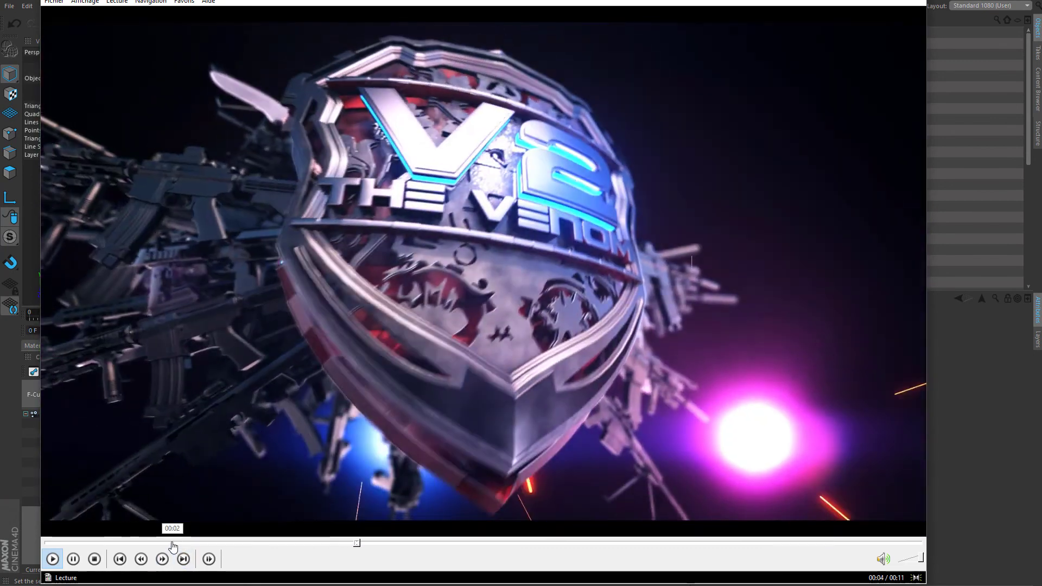
click(172, 543)
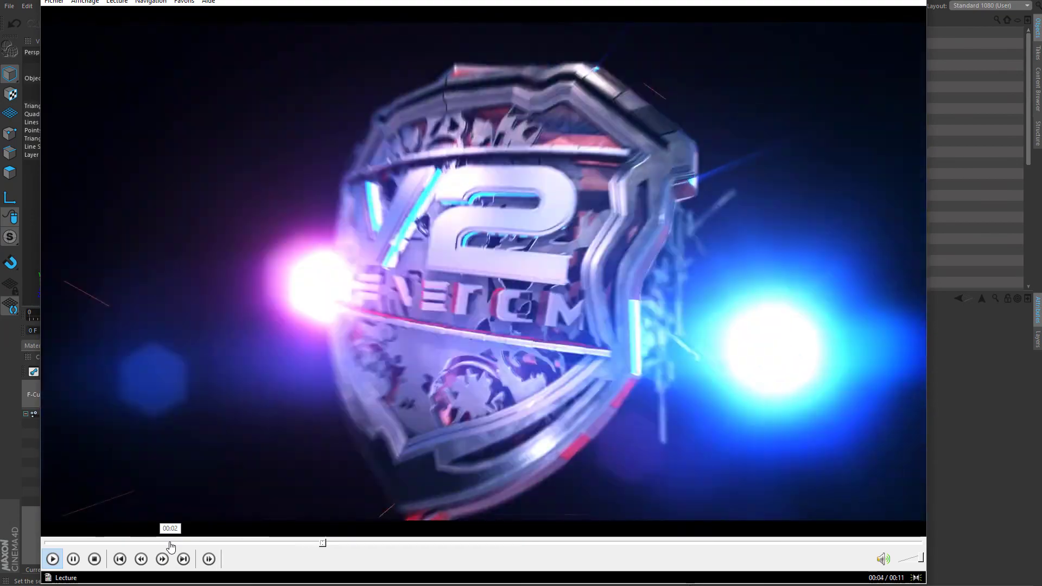
click(171, 543)
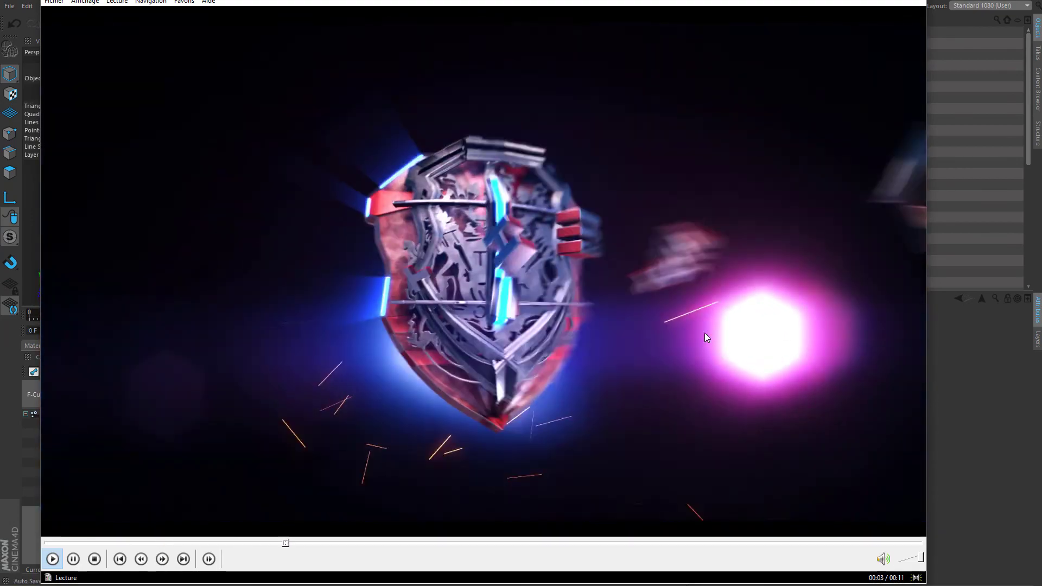
Pause the reference video around 00:02 and advance it in small increments to examine how the shield and letter pieces assemble.
click(705, 334)
click(215, 543)
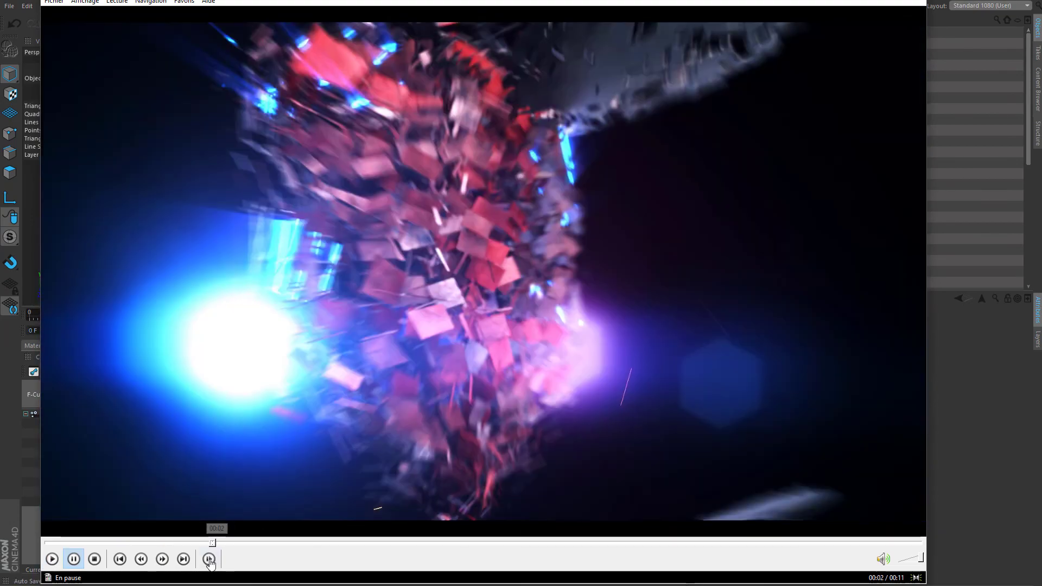
double_click(275, 475)
double_click(279, 477)
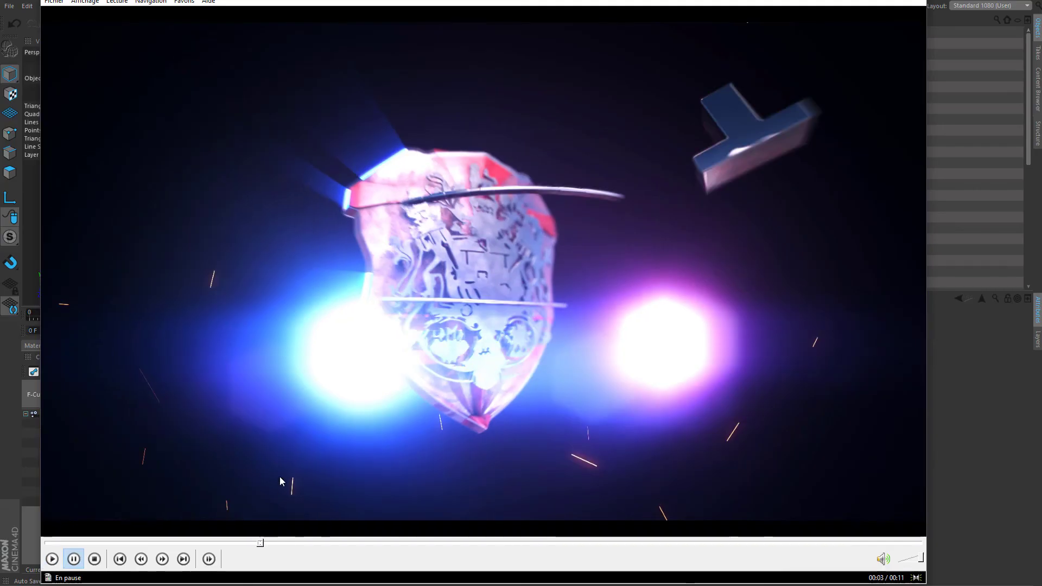
click(211, 560)
click(210, 560)
click(211, 559)
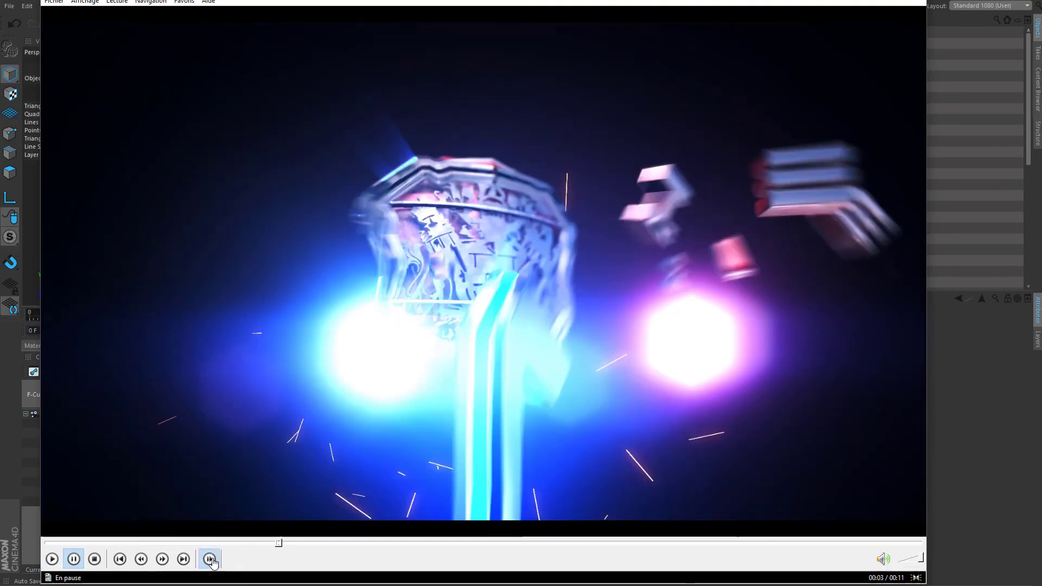
click(211, 559)
click(211, 559)
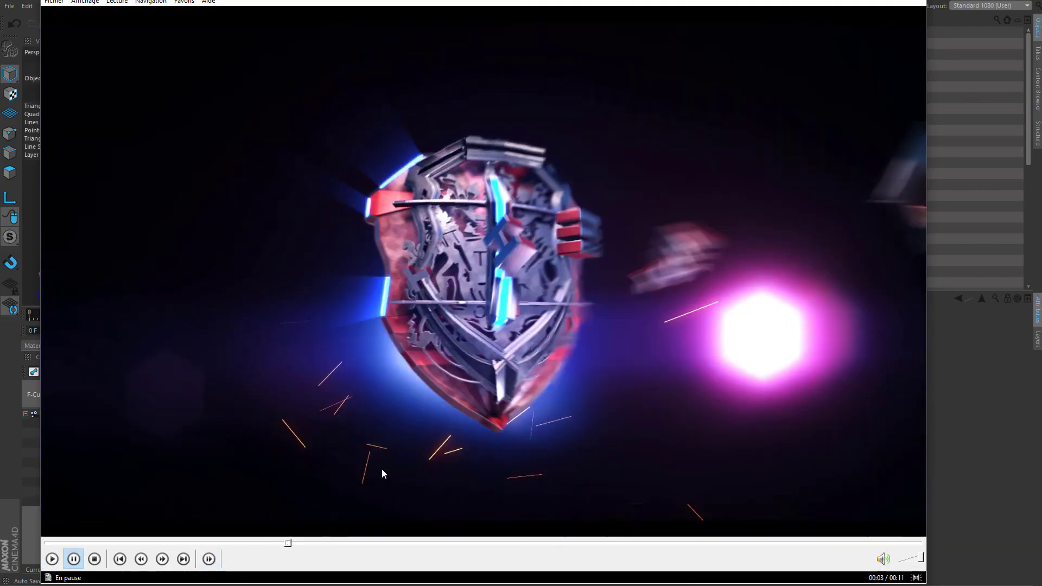
click(209, 559)
click(210, 559)
click(209, 559)
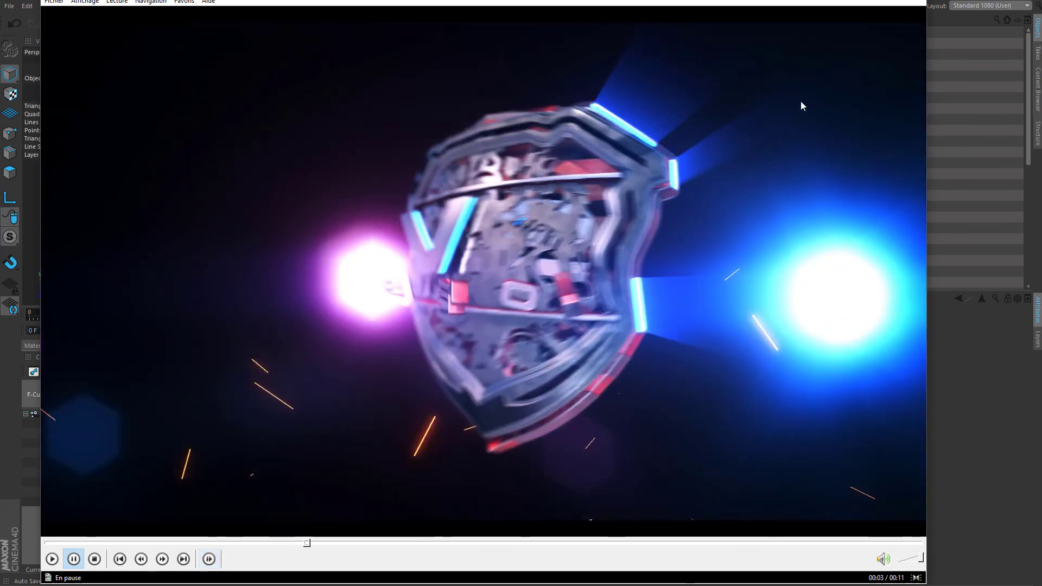
click(864, 1)
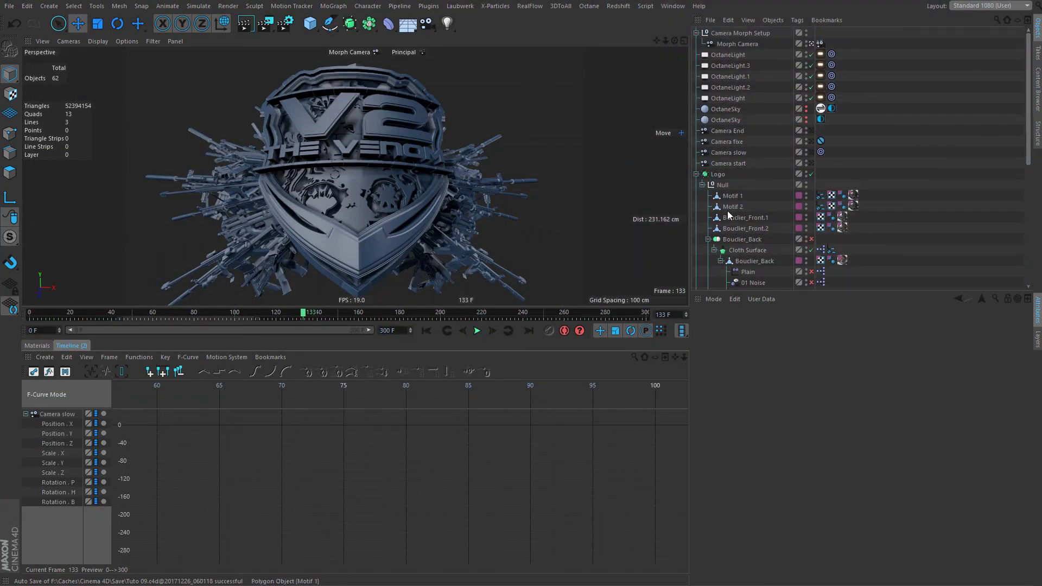
In Cinema 4D, add a Fracture object in the Logo's Null and nest Motif 1, Motif 2, Bouclier_Front.1 and Bouclier_Front.2 inside it.
click(750, 195)
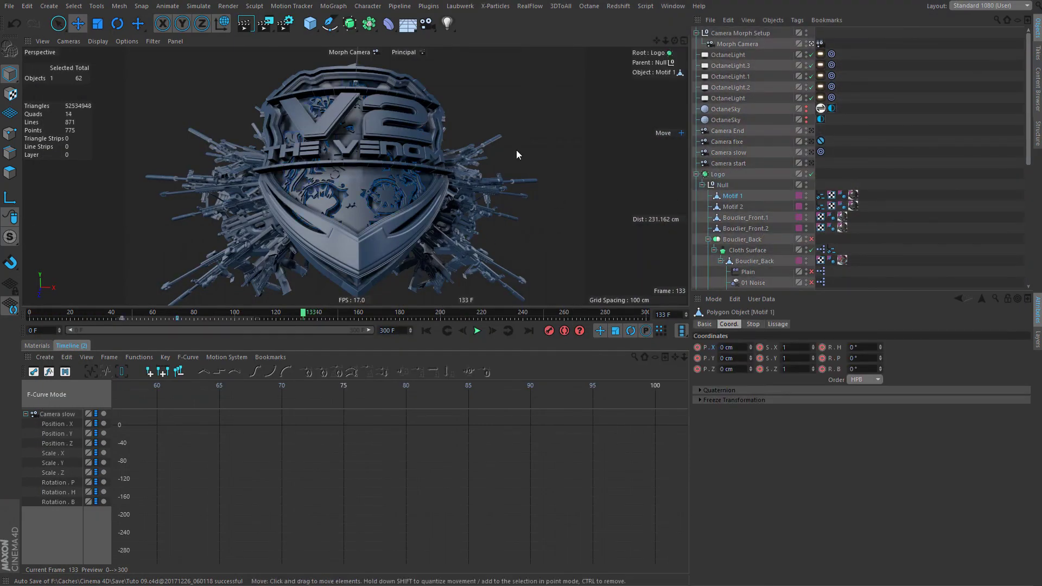
click(342, 6)
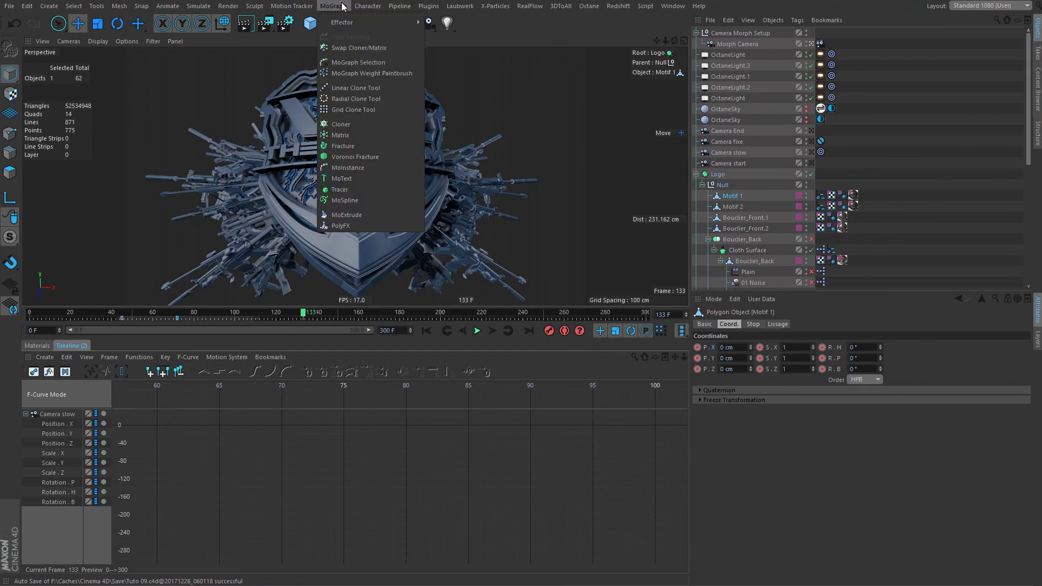
click(357, 147)
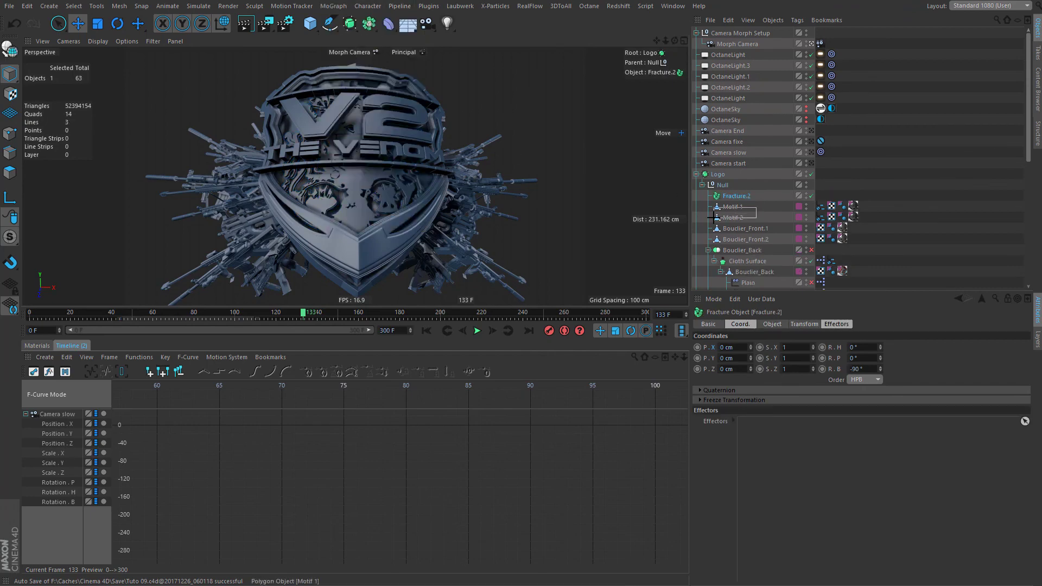
drag(713, 218, 767, 215)
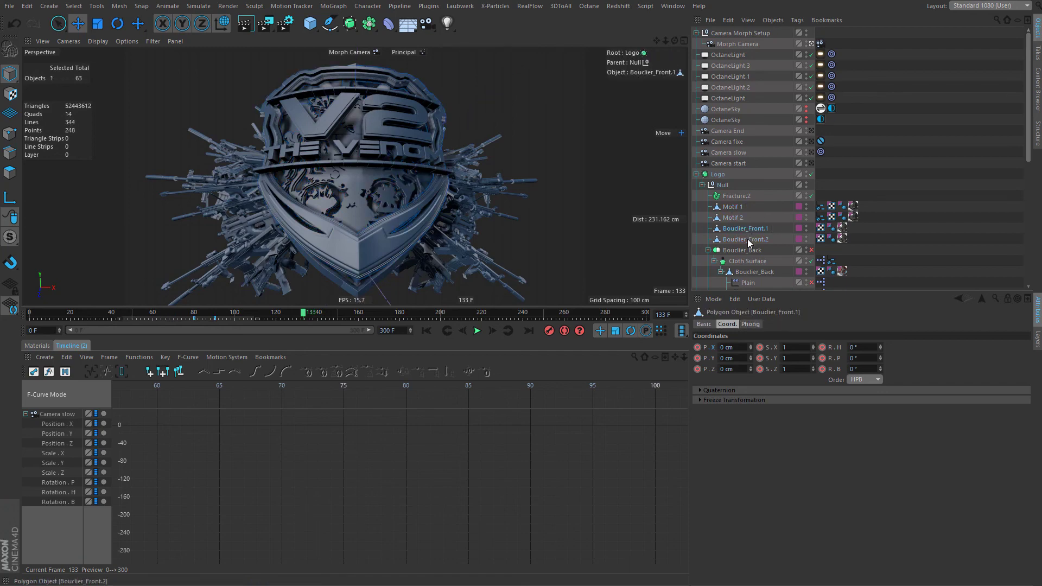
drag(785, 246, 736, 207)
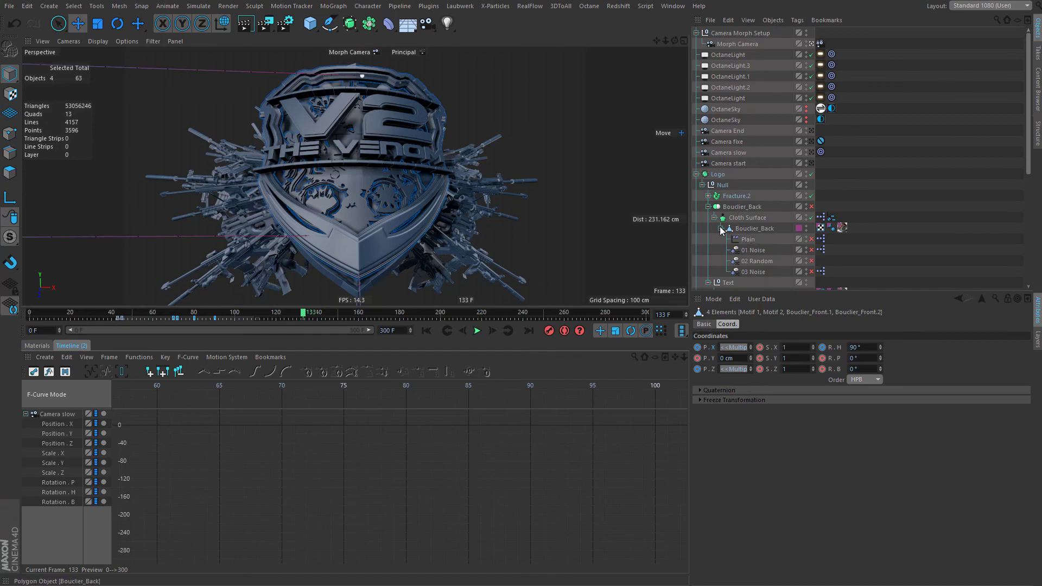
scroll(738, 250, down, 3)
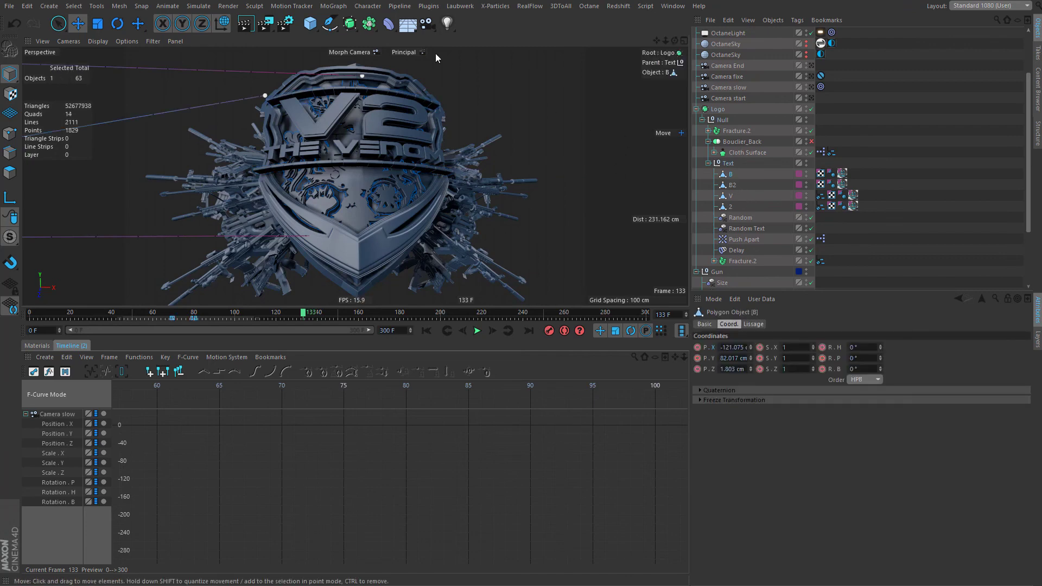
Add a Fracture object inside the Text null and nest the letter objects B, B2, V and 2 inside it.
click(378, 7)
mouse_move(333, 6)
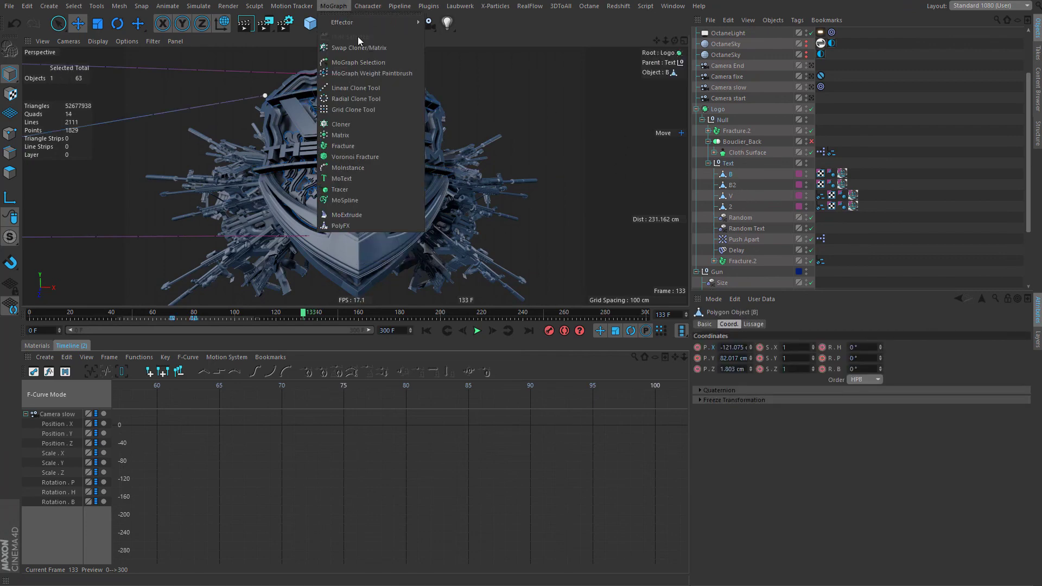
click(359, 146)
click(733, 188)
shift+click(731, 217)
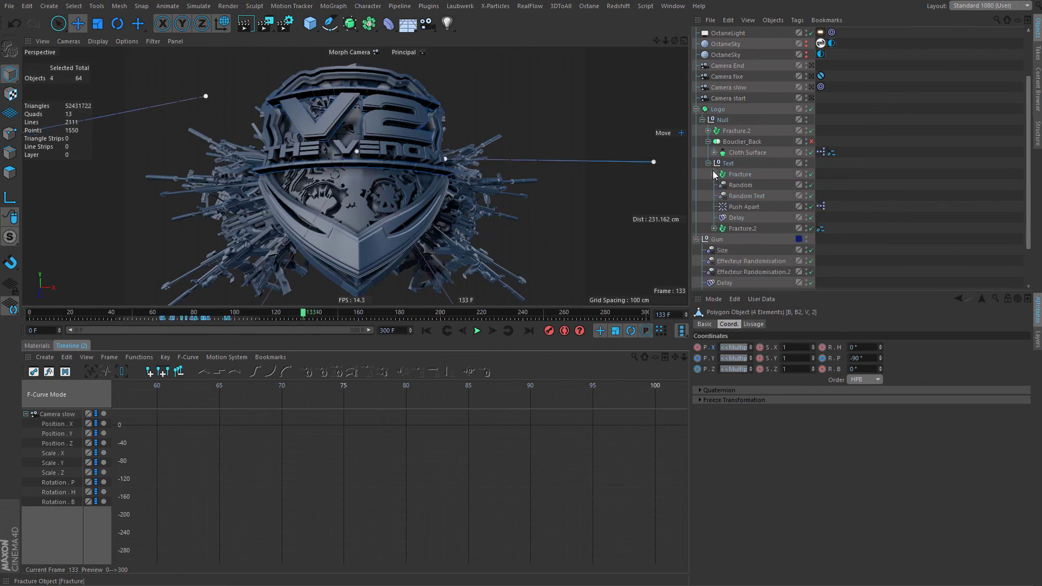
Inspect the two Delay effectors in the Gun group and the list of effectors assigned to Cloneur.1.
click(746, 175)
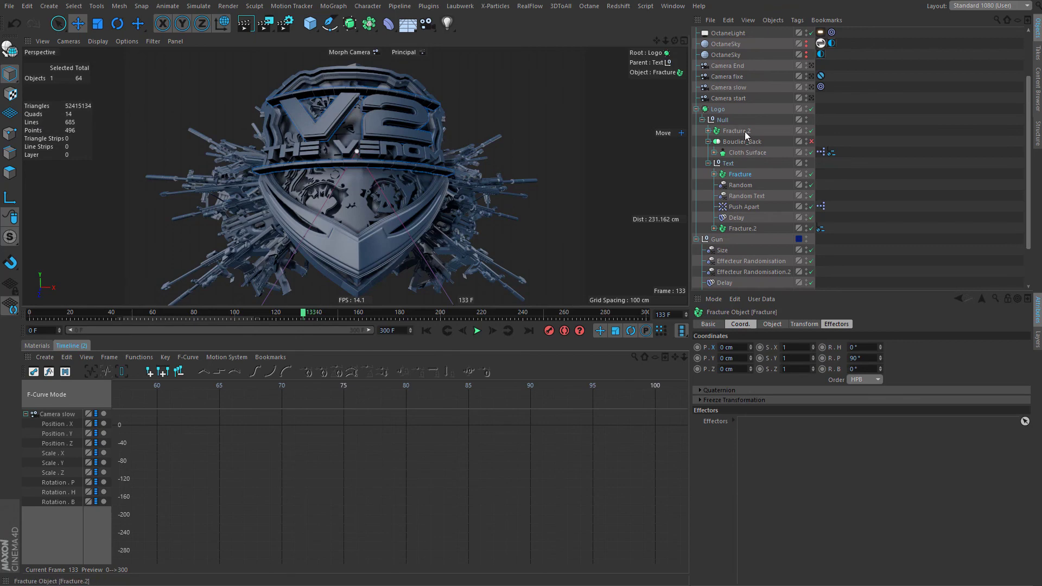
shift+click(745, 132)
scroll(755, 207, down, 2)
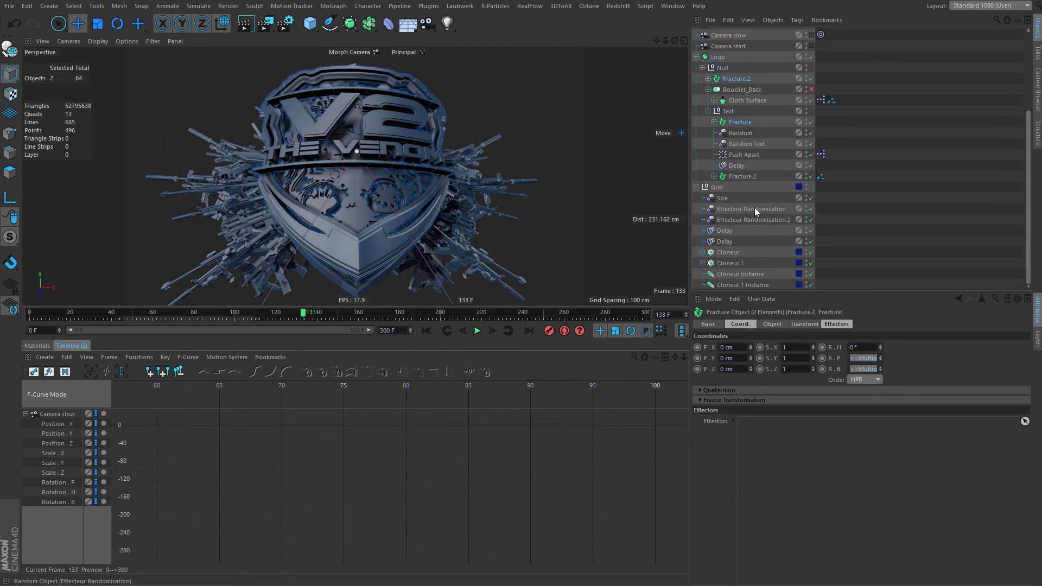
click(730, 241)
click(773, 325)
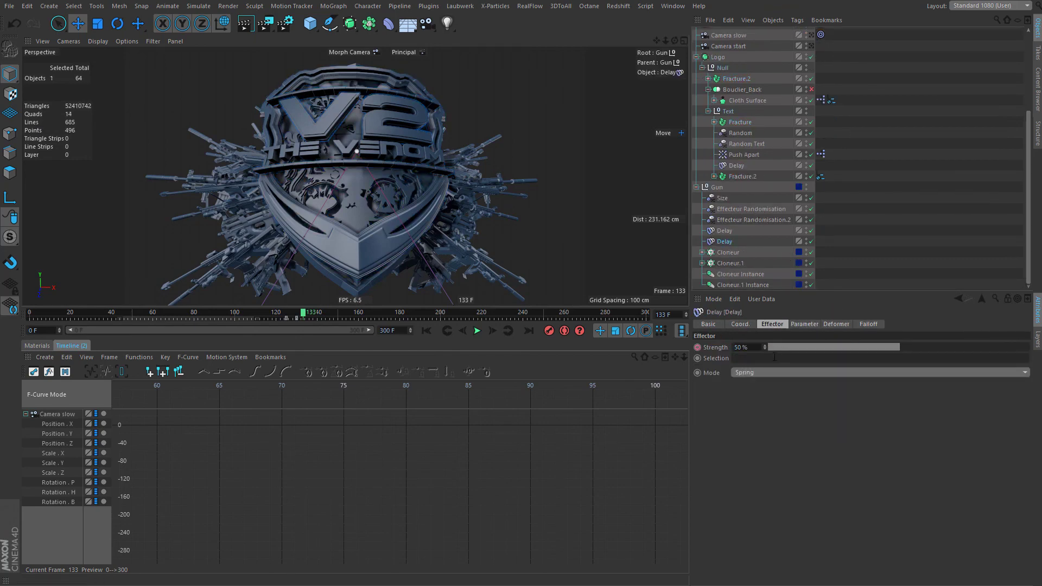
scroll(767, 225, up, 4)
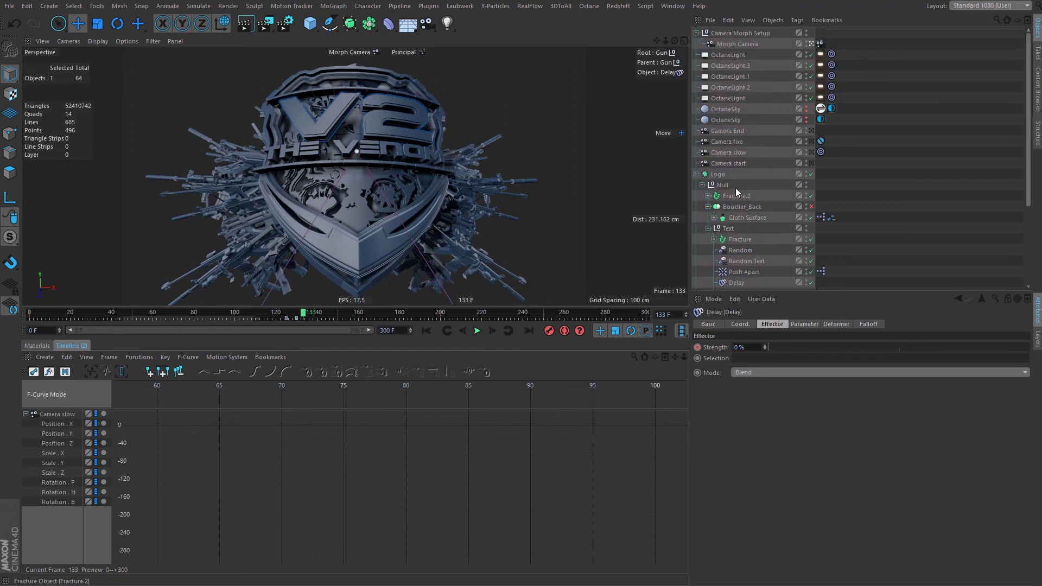
scroll(726, 284, down, 4)
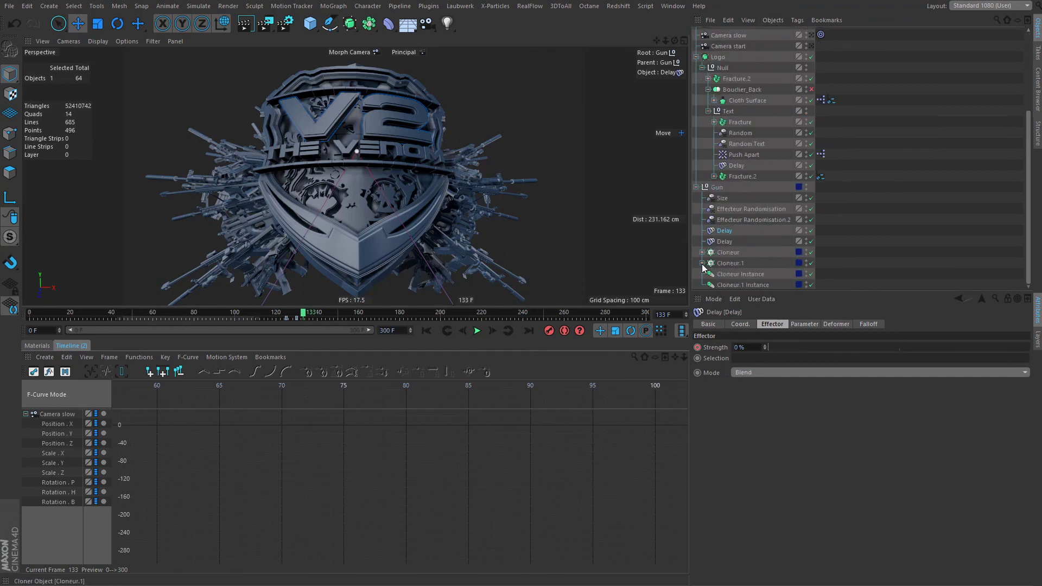
click(706, 265)
click(832, 324)
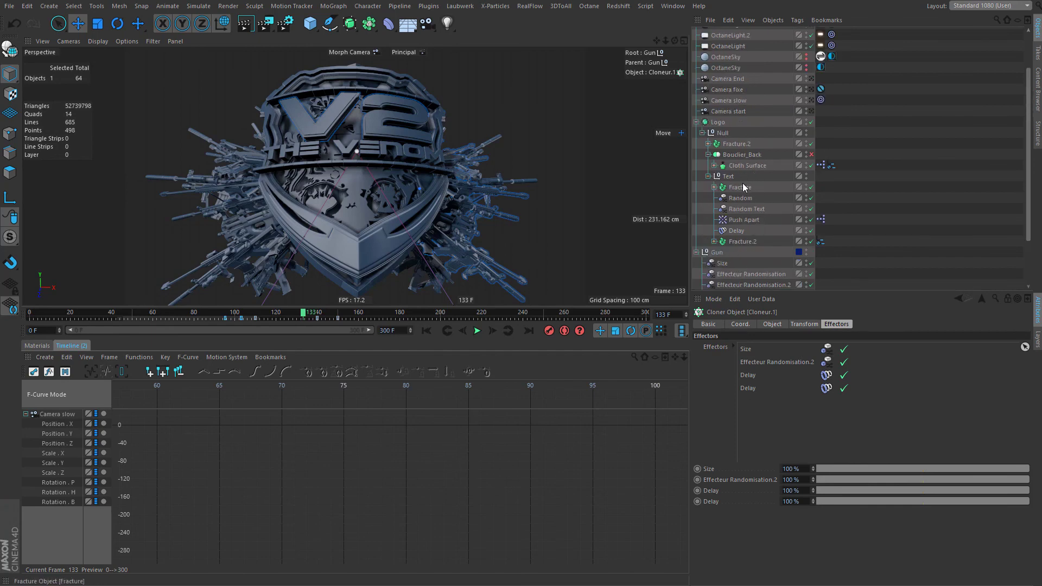
Check which effectors drive the Text group's Fracture.2 and inspect the settings of its Delay effector.
click(741, 186)
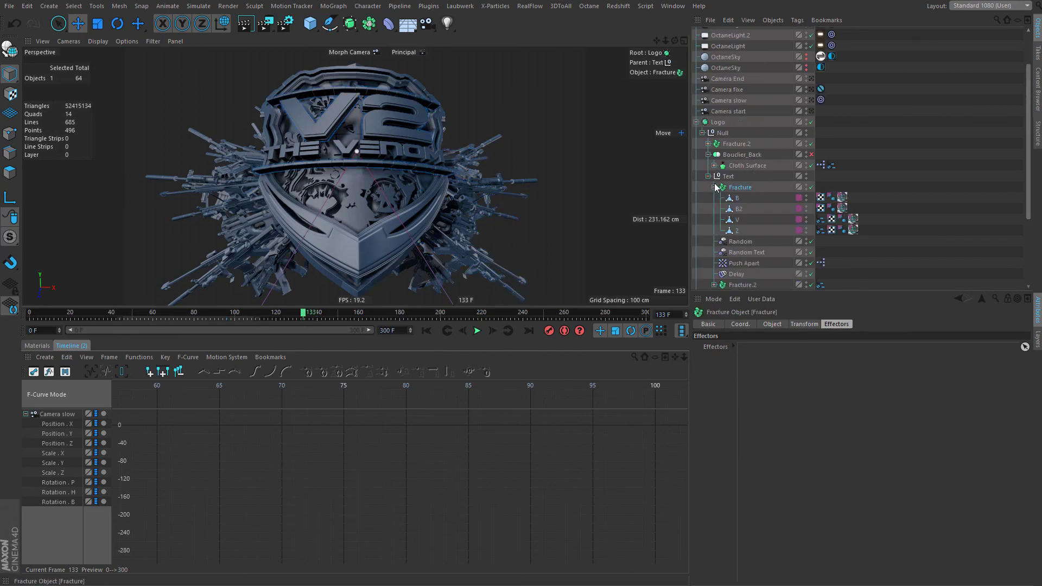
scroll(792, 219, down, 3)
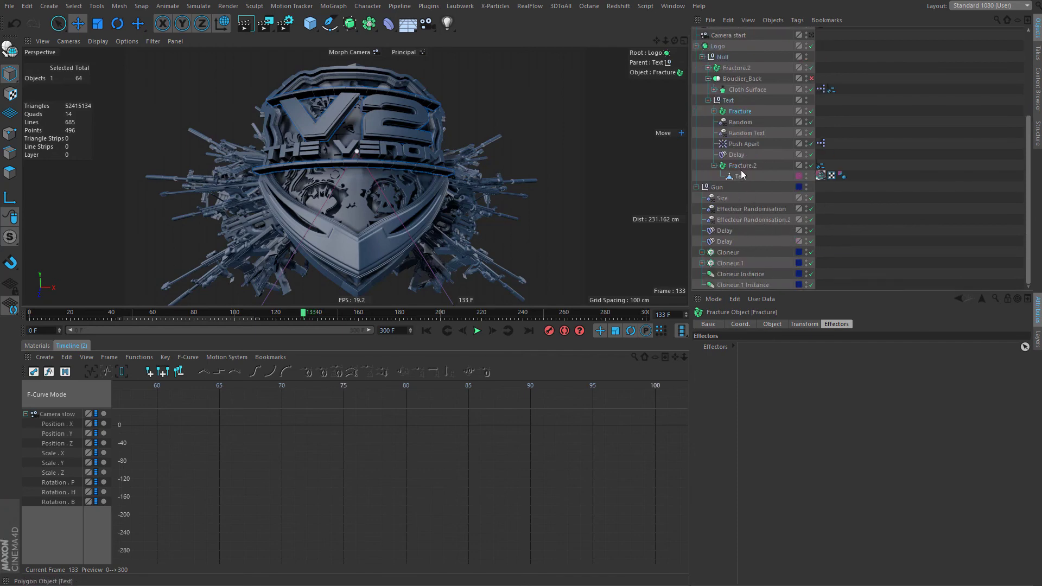
click(743, 165)
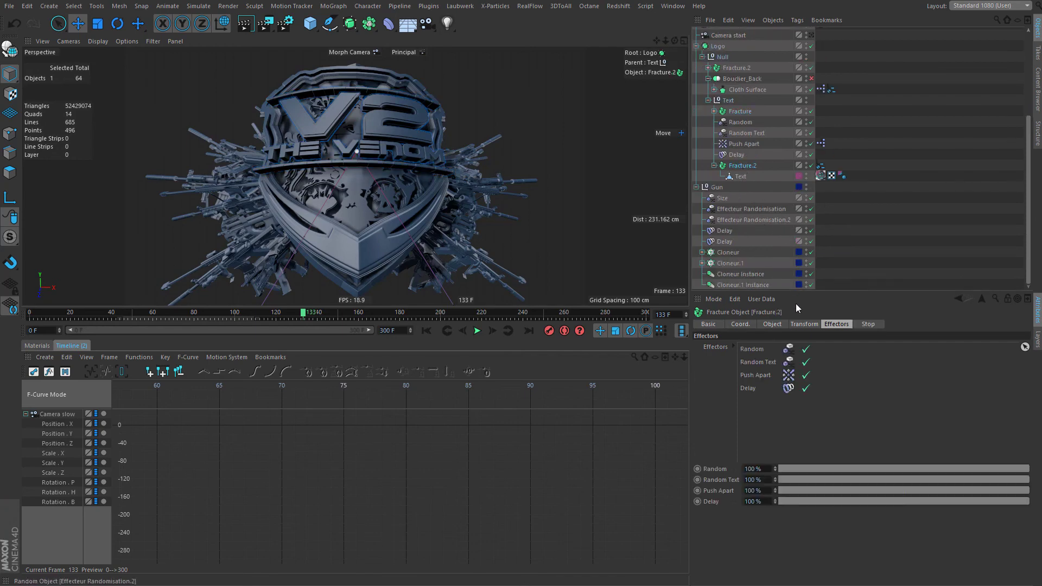
double_click(748, 389)
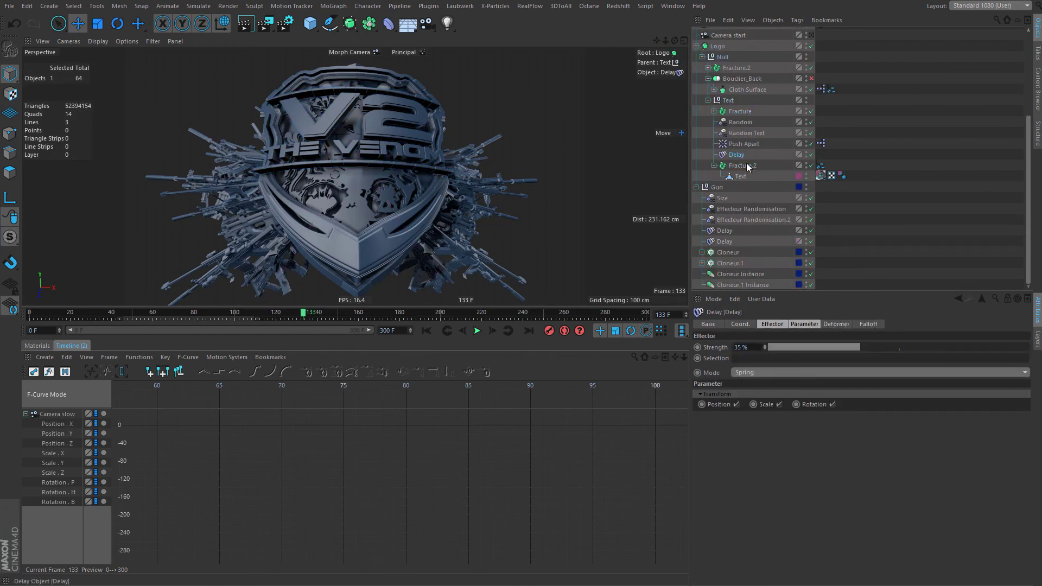
Assign the Text group's Delay effector to both new Fracture objects.
scroll(772, 174, up, 3)
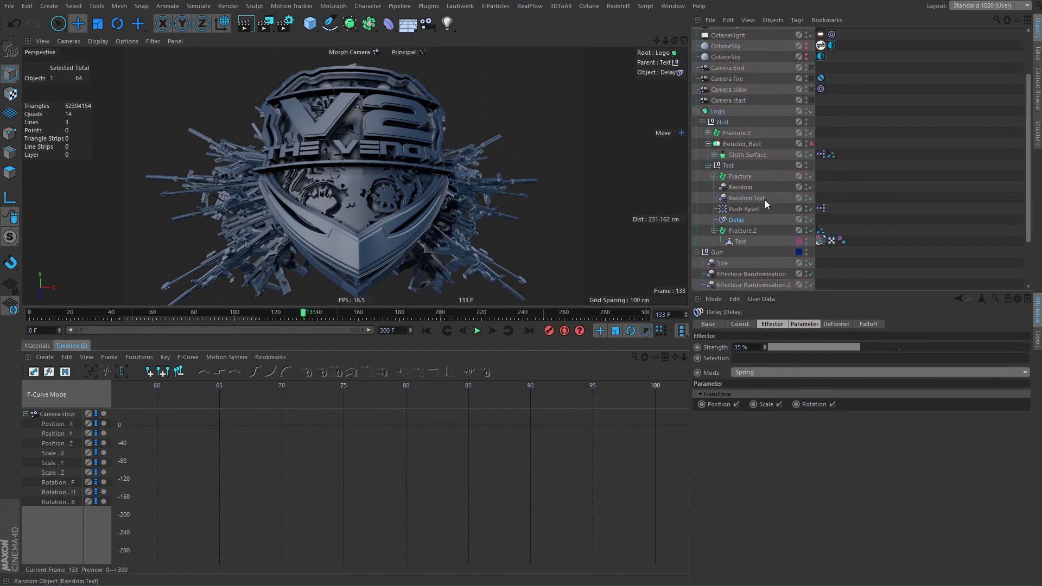
click(743, 177)
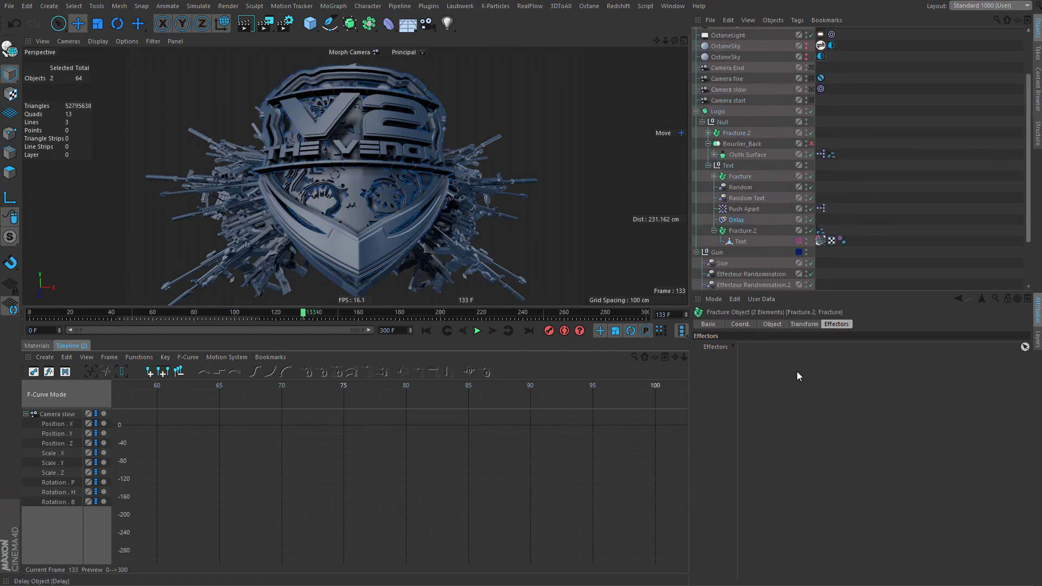
drag(798, 371, 795, 371)
Deselect everything and play the animation from around frame 56 to check the effect of the Delay on the logo pieces.
key(ctrl+shift+a)
drag(243, 318, 145, 320)
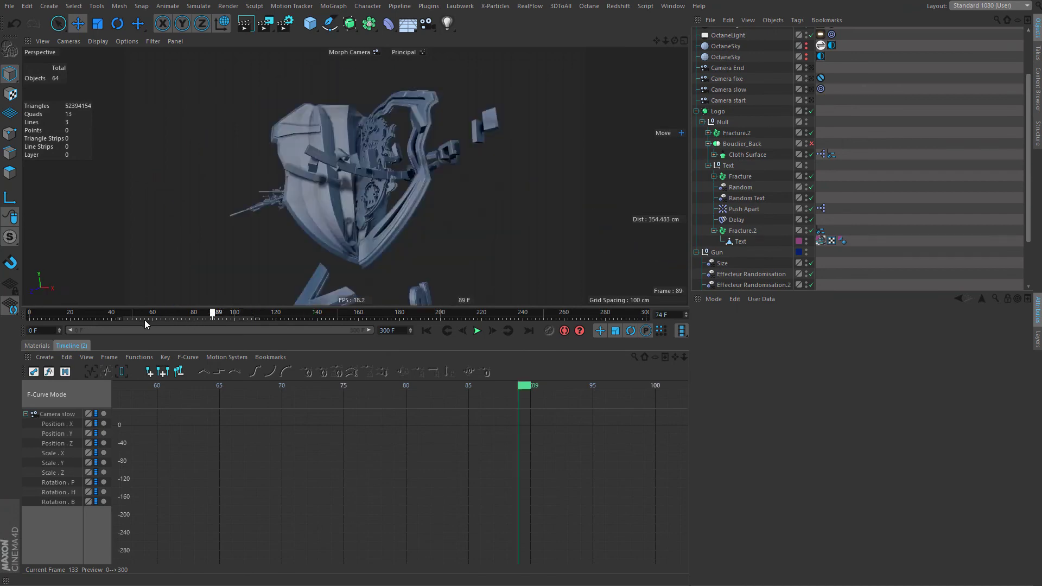
click(477, 331)
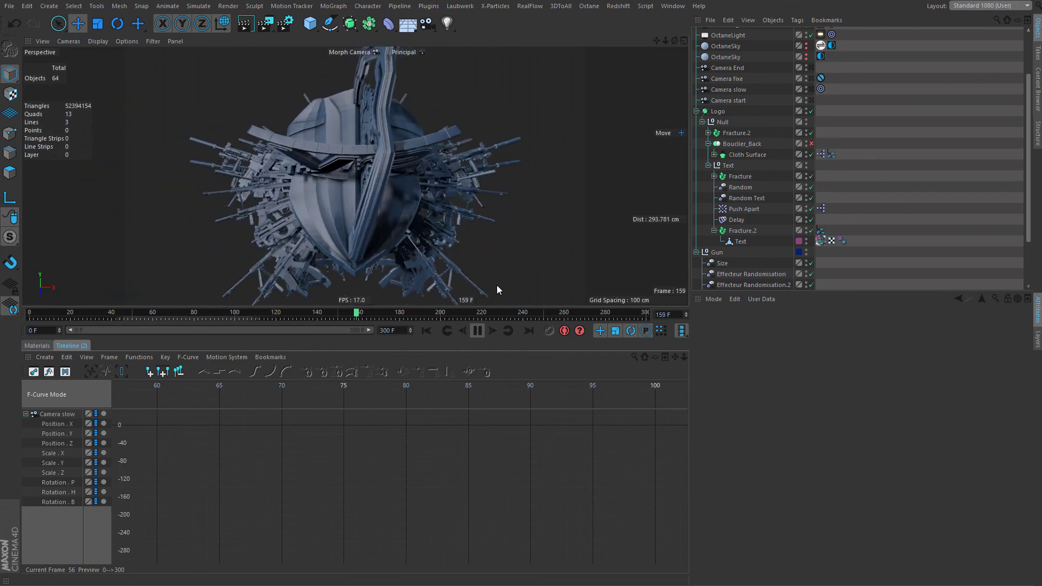
click(478, 331)
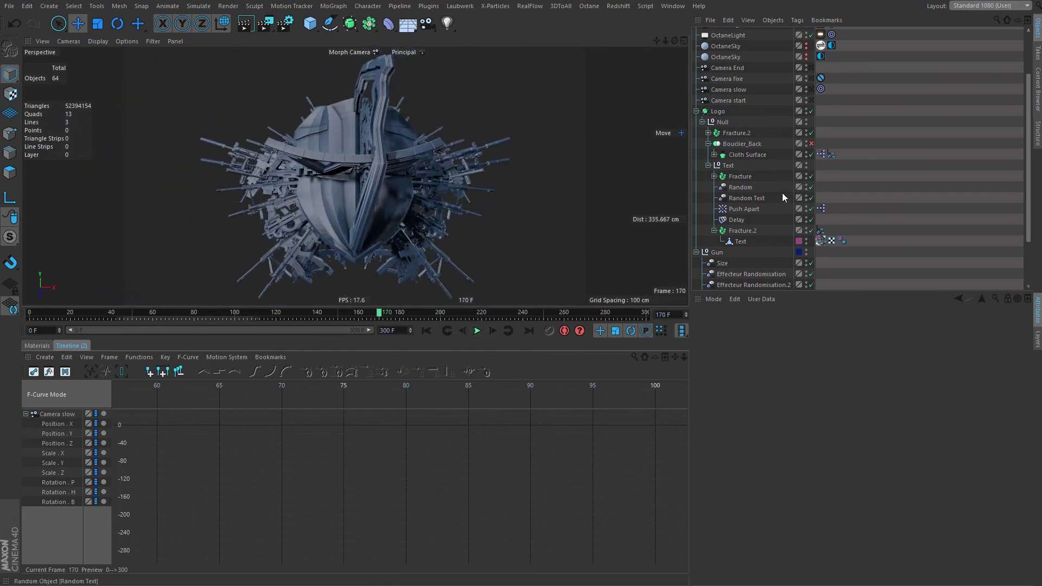
Remove the Delay effector from both new Fracture objects and briefly play the animation without it.
click(741, 177)
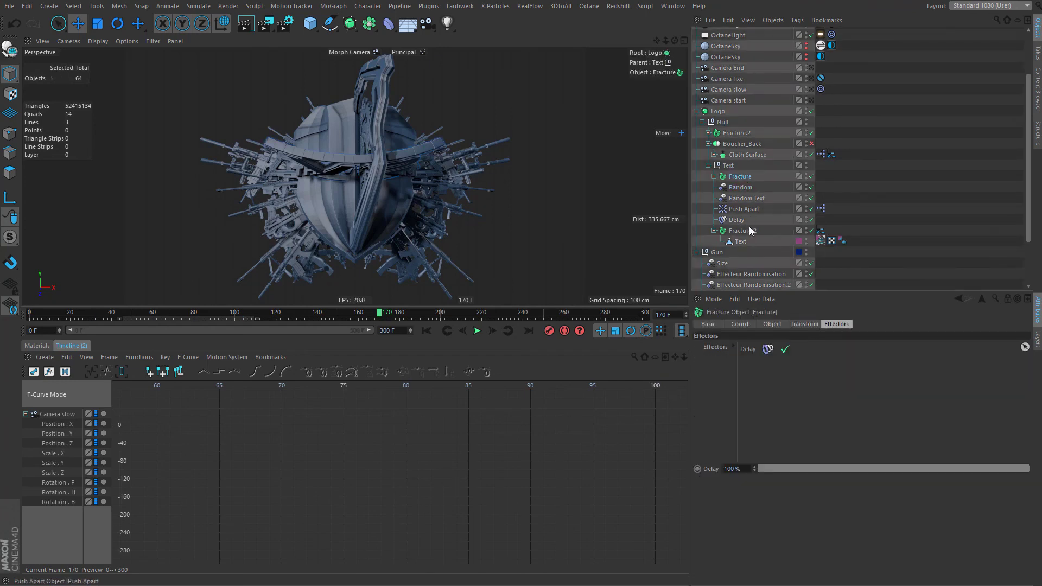
right_click(755, 350)
click(772, 382)
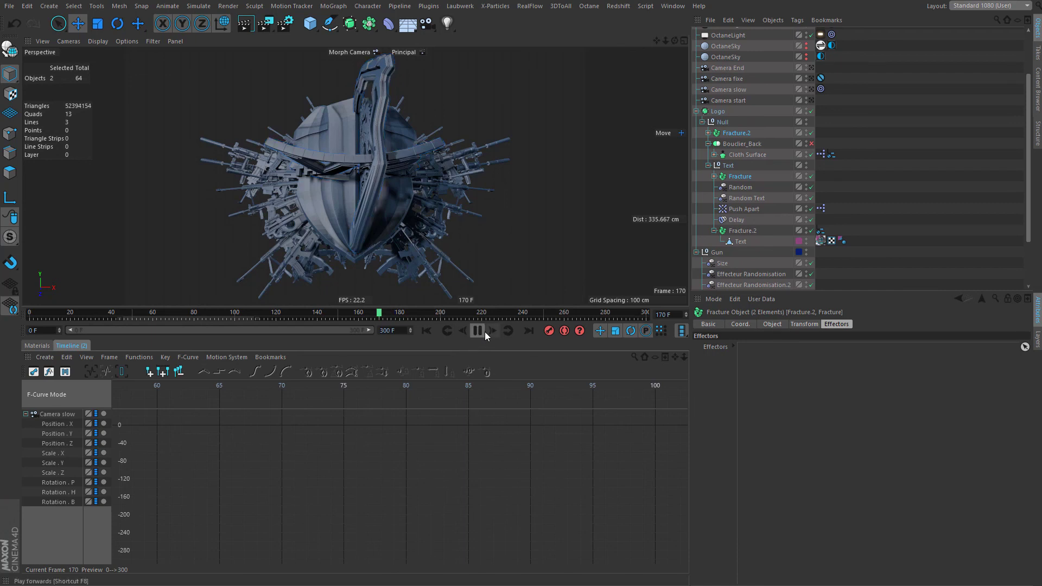
click(477, 330)
click(478, 331)
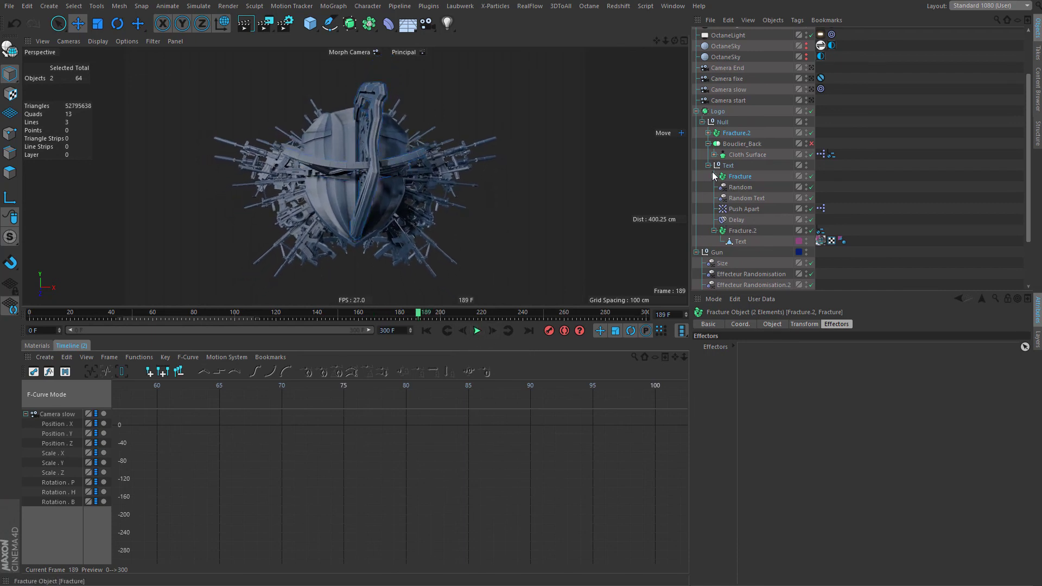
Reset the coordinates of the Text group's new Fracture and the Null's Fracture.2, setting their pitch rotation to 0°.
click(736, 187)
click(729, 325)
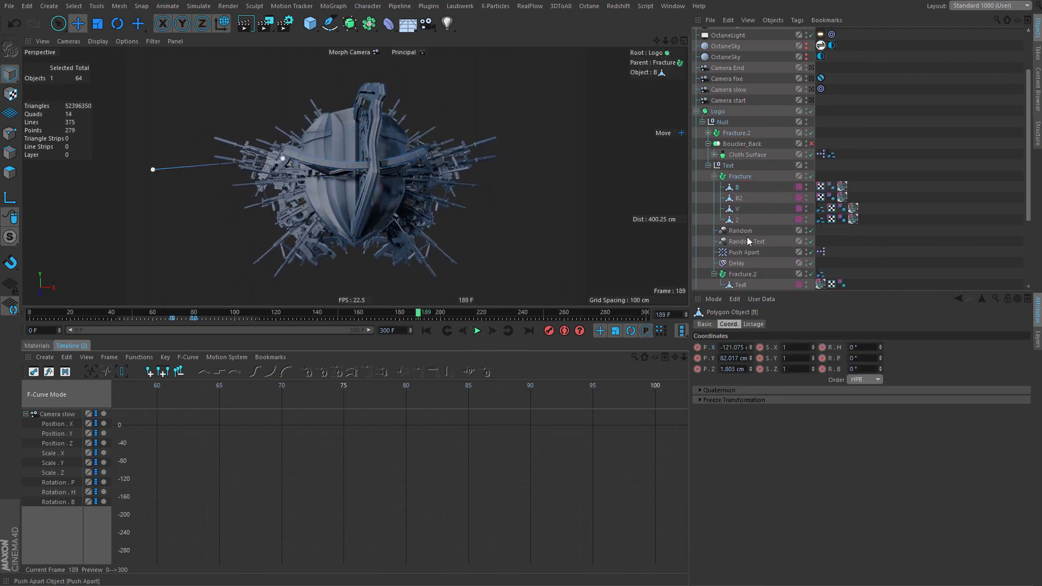
click(737, 178)
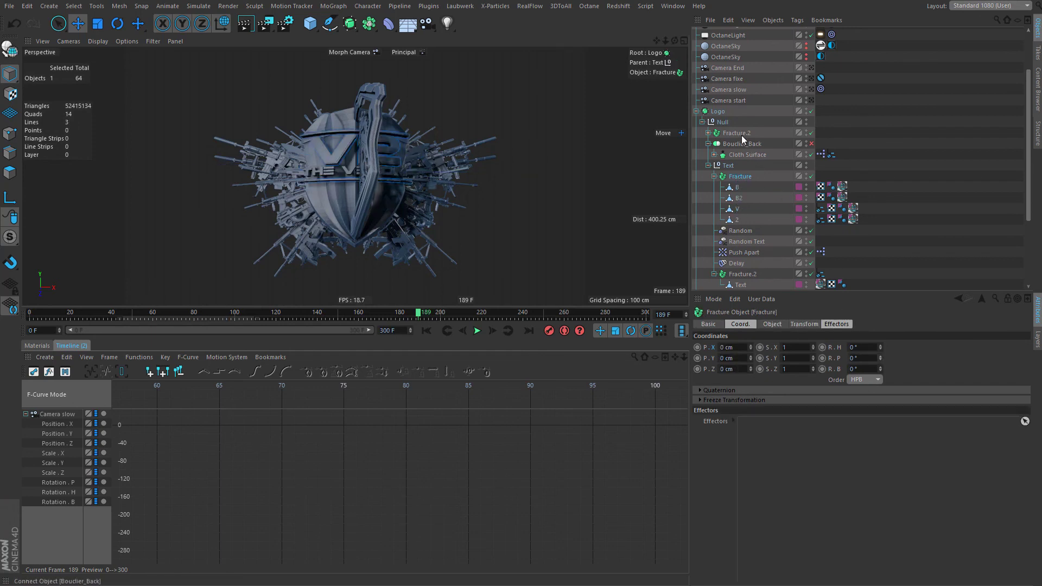
right_click(878, 370)
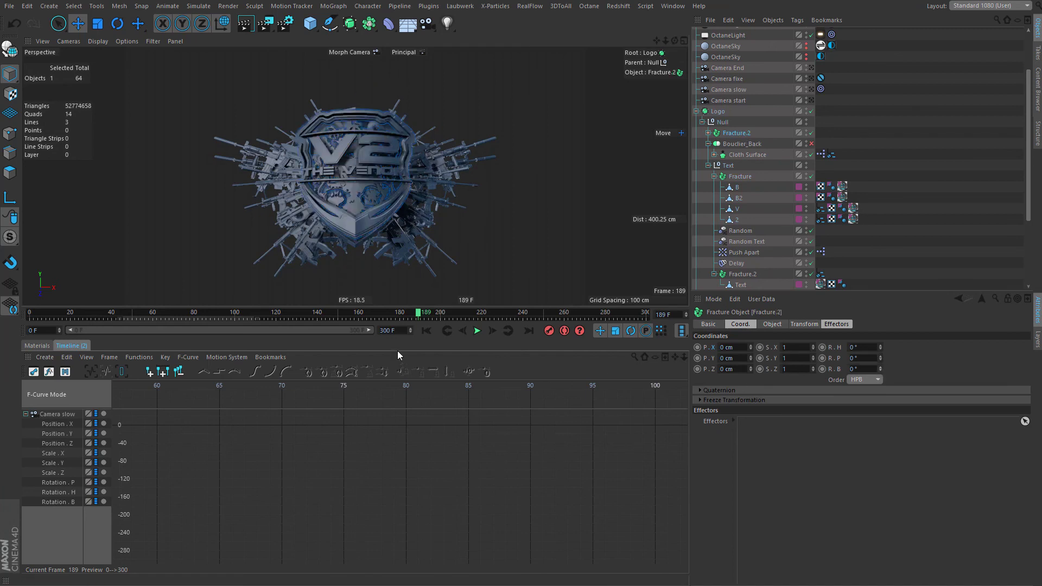
Start playback and add a Protection tag to both the Null's Fracture.2 and the Text group's Fracture.
click(483, 334)
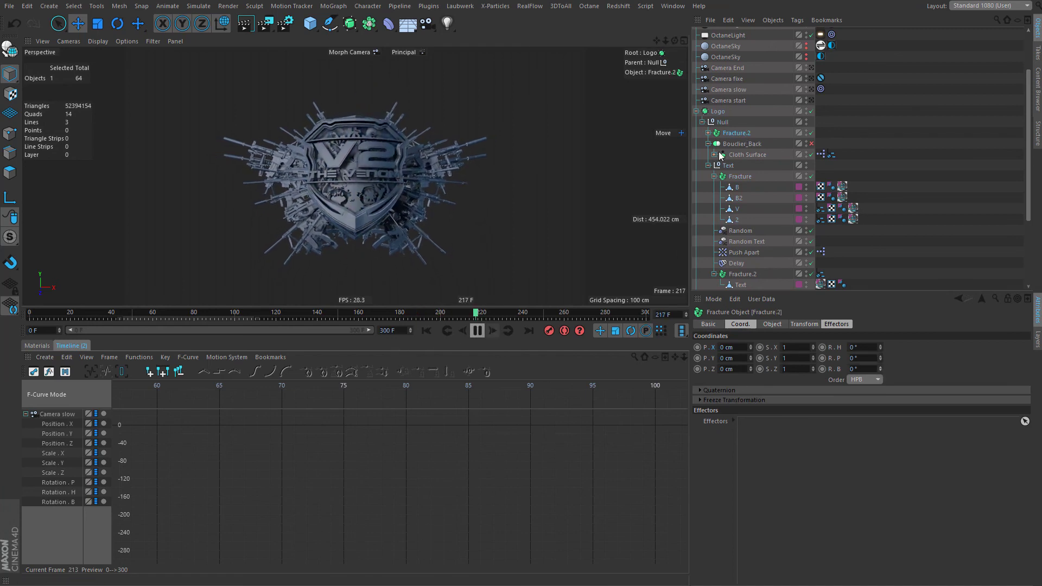
ctrl+click(734, 175)
right_click(742, 132)
mouse_move(868, 139)
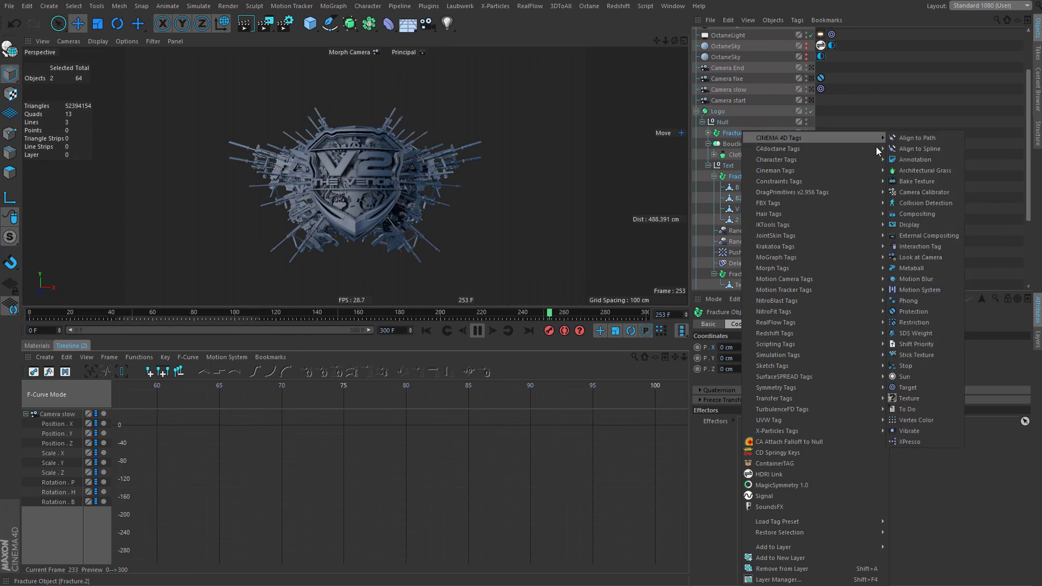
click(918, 308)
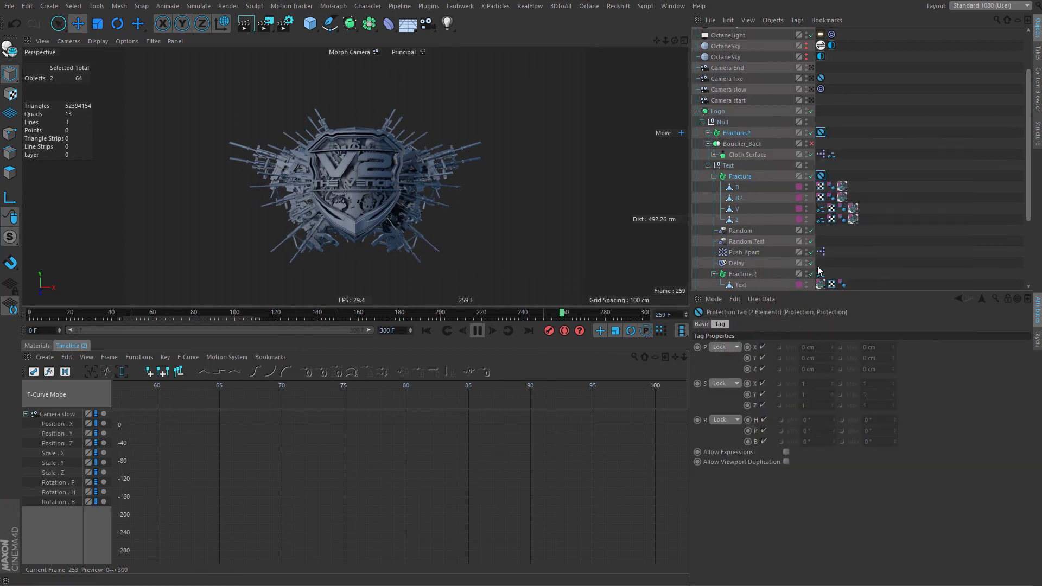
Show the object attributes of the two protected Fracture objects and assign the Text group's Delay effector to them.
click(714, 299)
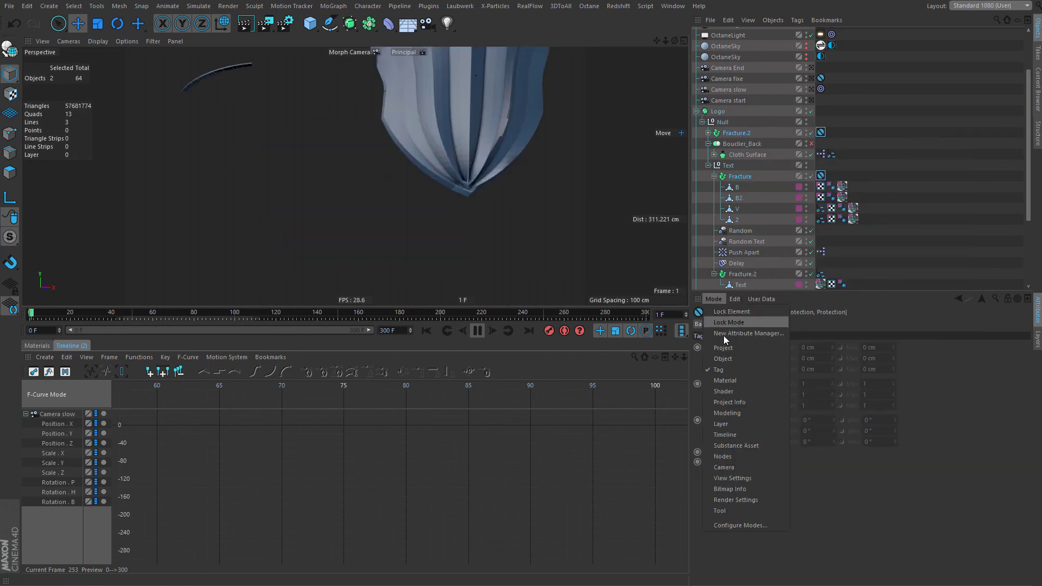
click(724, 359)
drag(735, 264, 774, 386)
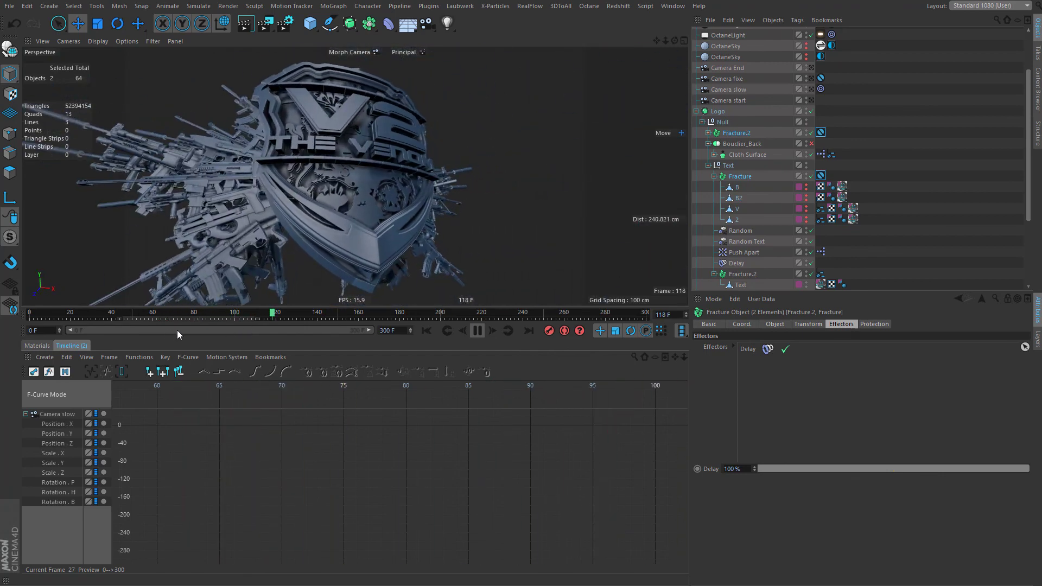
Replay the logo assembly from several points between about frames 52 and 74 to check the delayed motion.
click(185, 310)
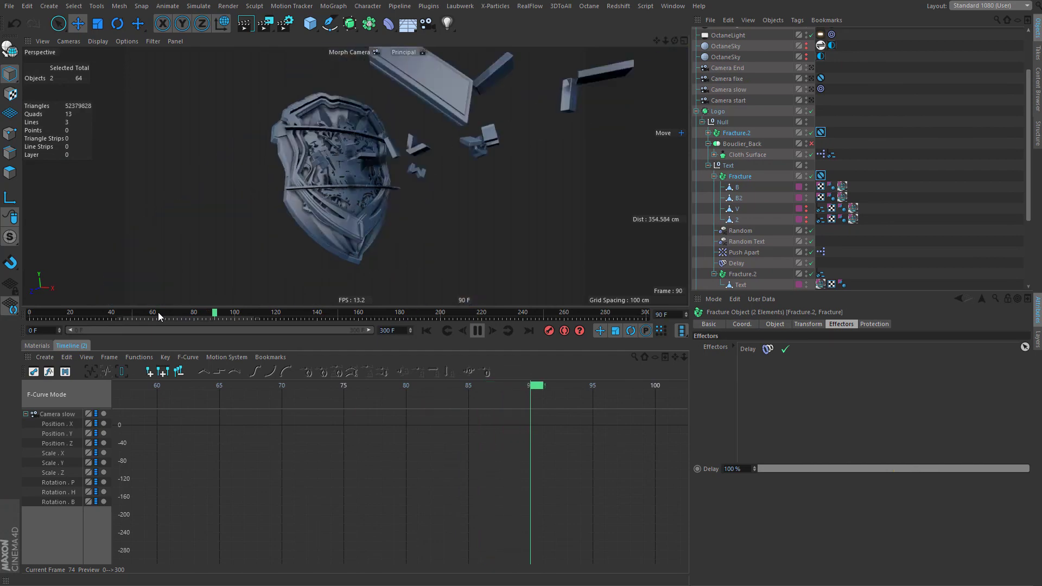
click(136, 312)
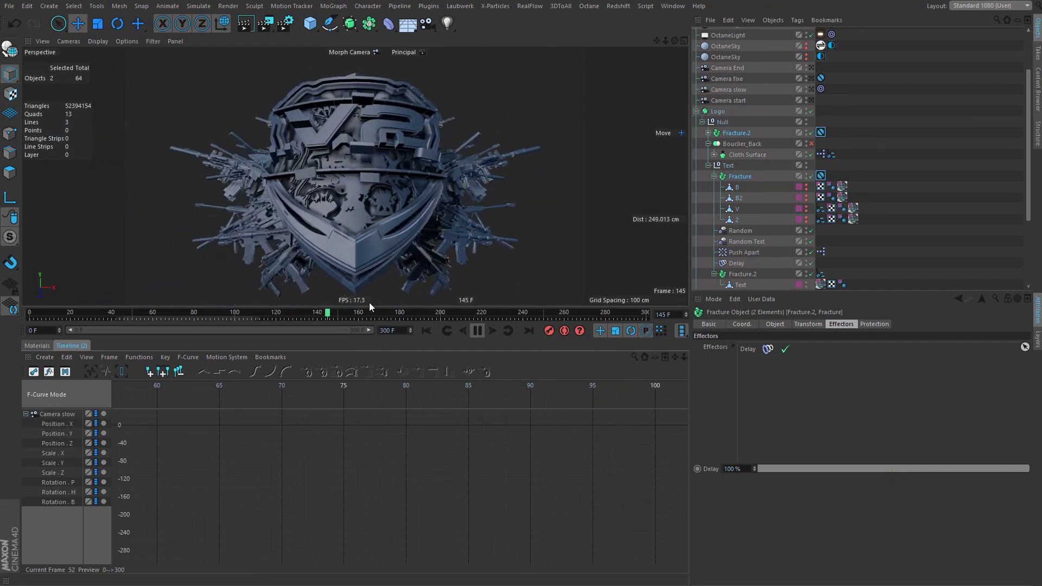
drag(235, 313, 171, 313)
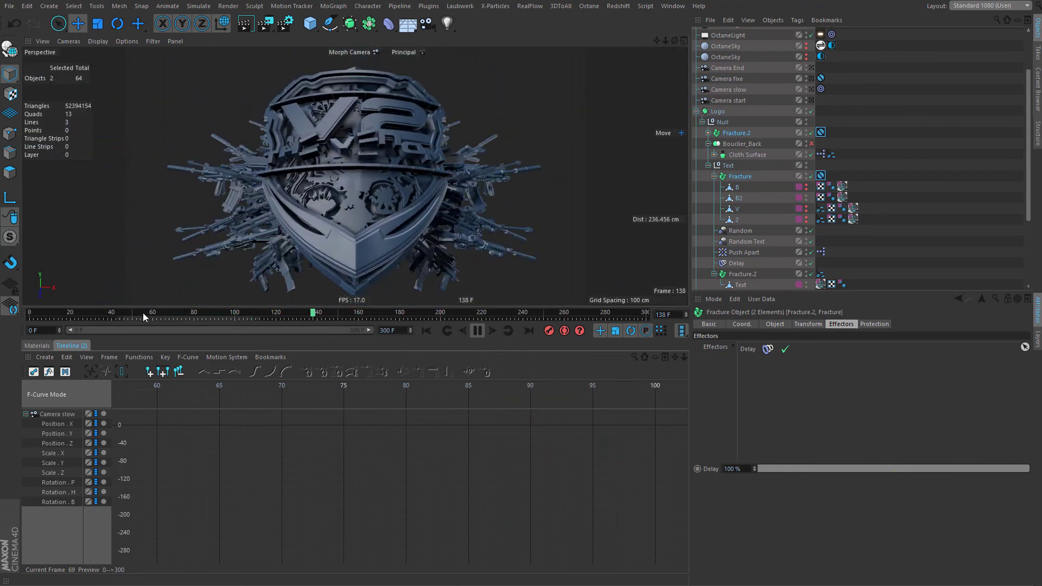
click(142, 312)
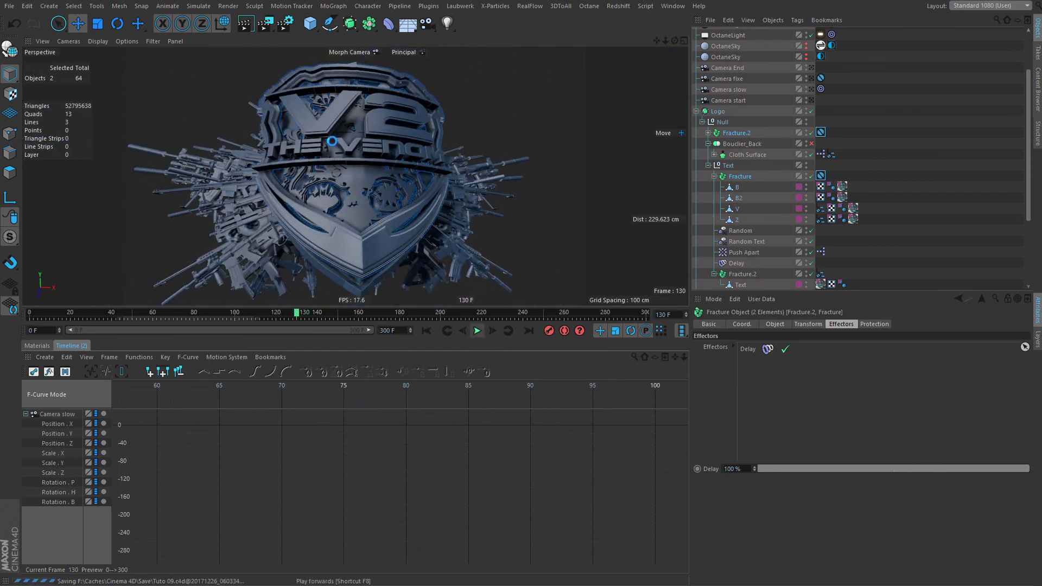
Open the render settings and set the renderer of My Render Setting to Hardware OpenGL.
click(286, 25)
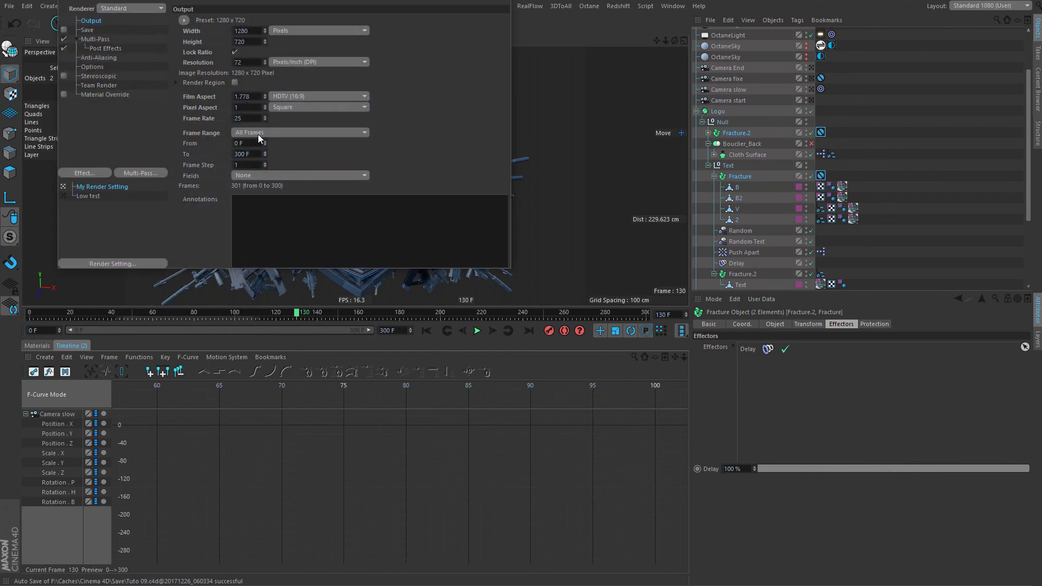
click(93, 187)
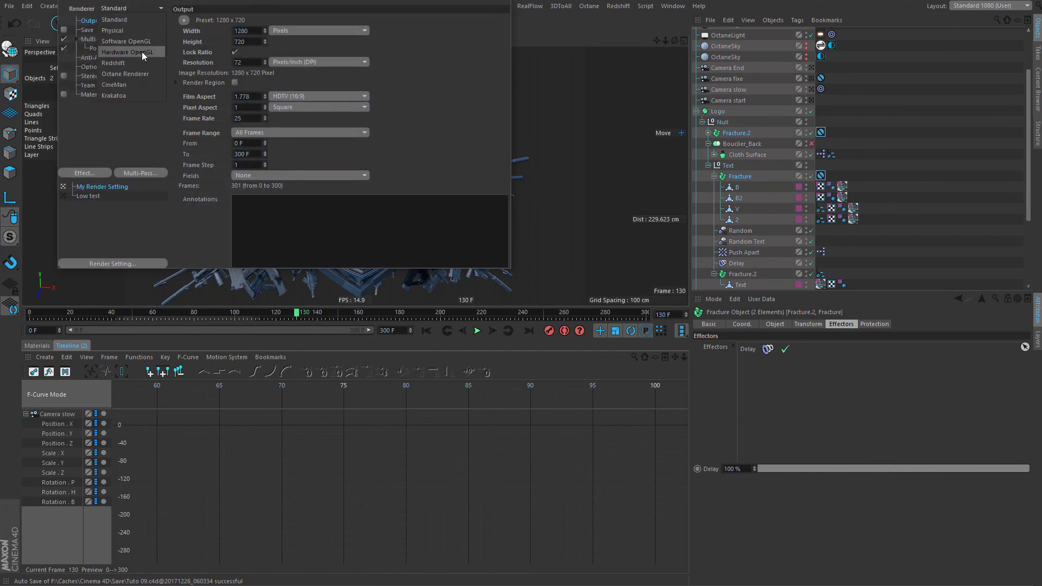
click(144, 54)
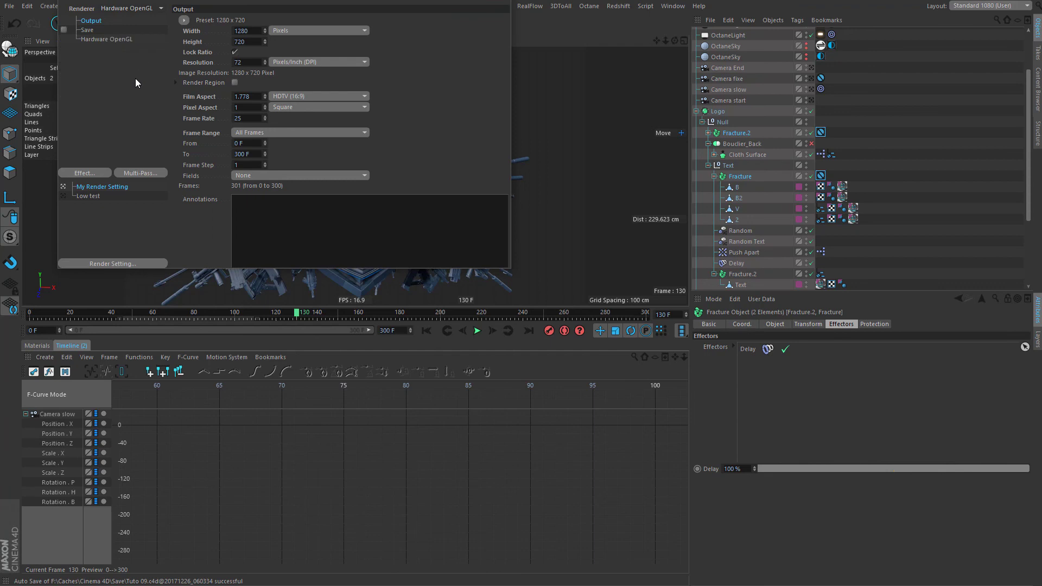
Set the Hardware OpenGL anti-aliasing to 4 with Shadows and SSAO turned off, and close the render settings.
click(115, 39)
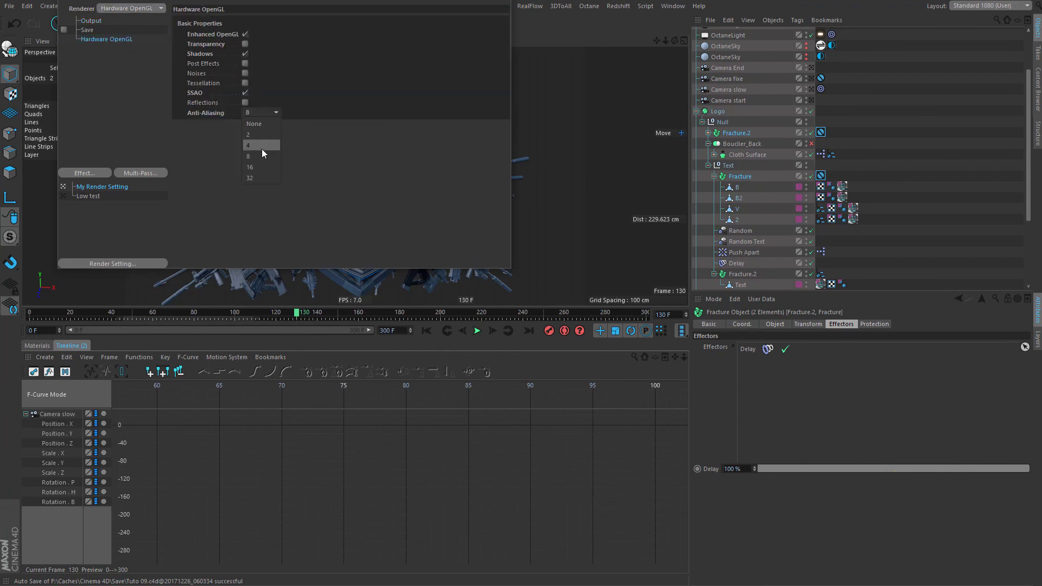
click(261, 146)
click(244, 93)
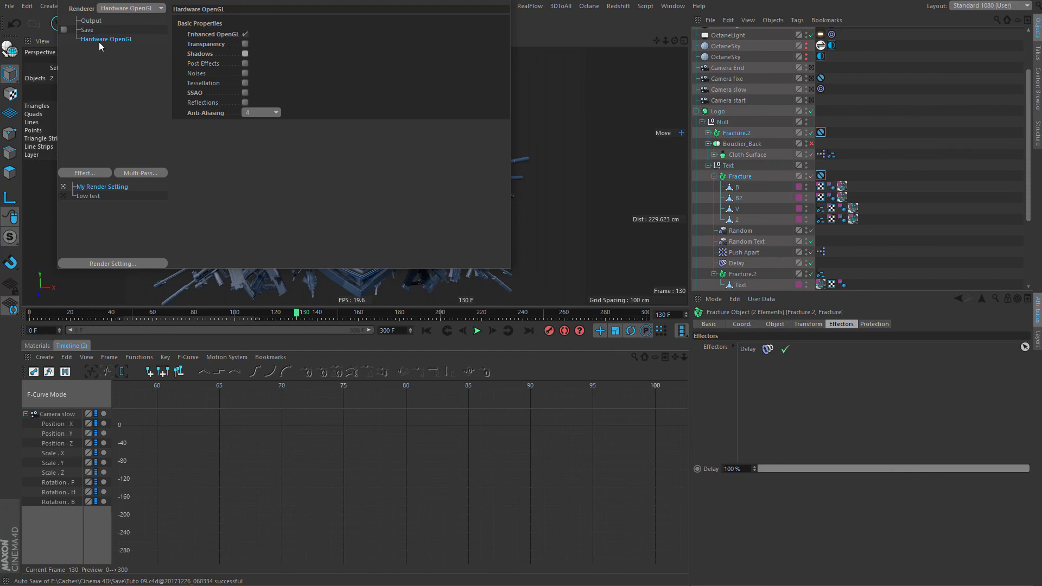
click(91, 21)
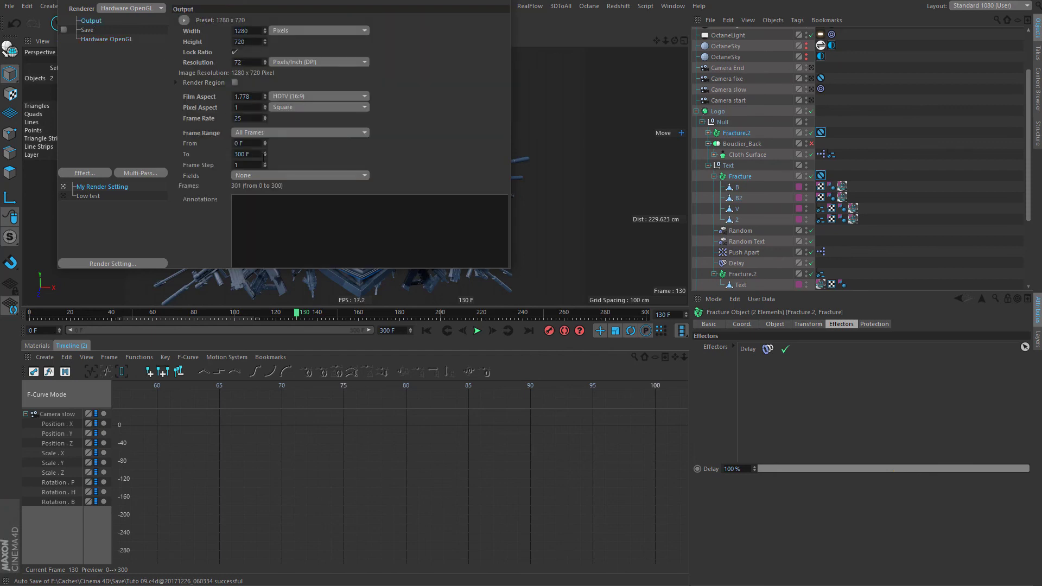
click(481, 1)
click(266, 23)
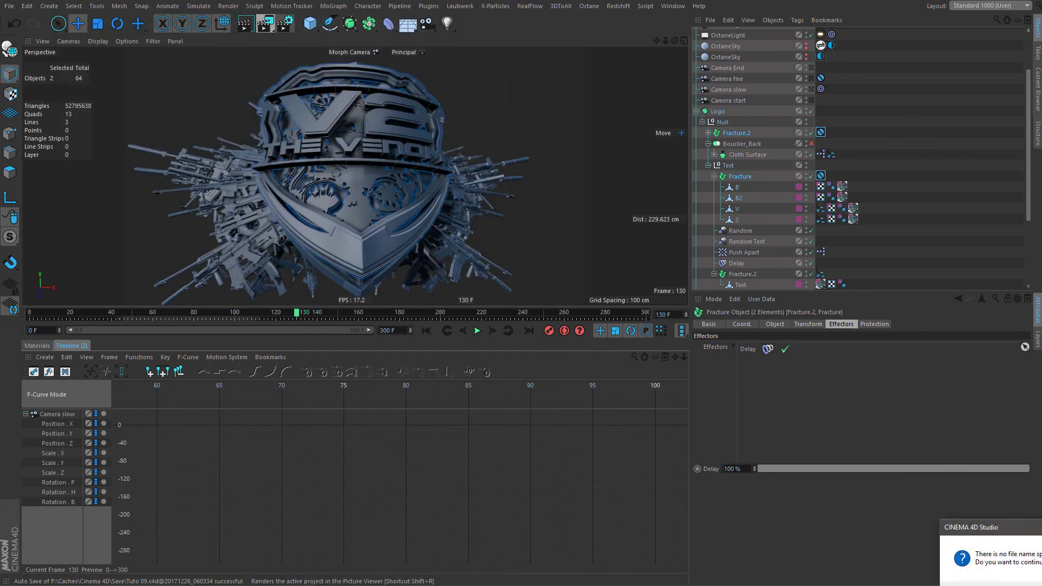
key(Return)
click(851, 141)
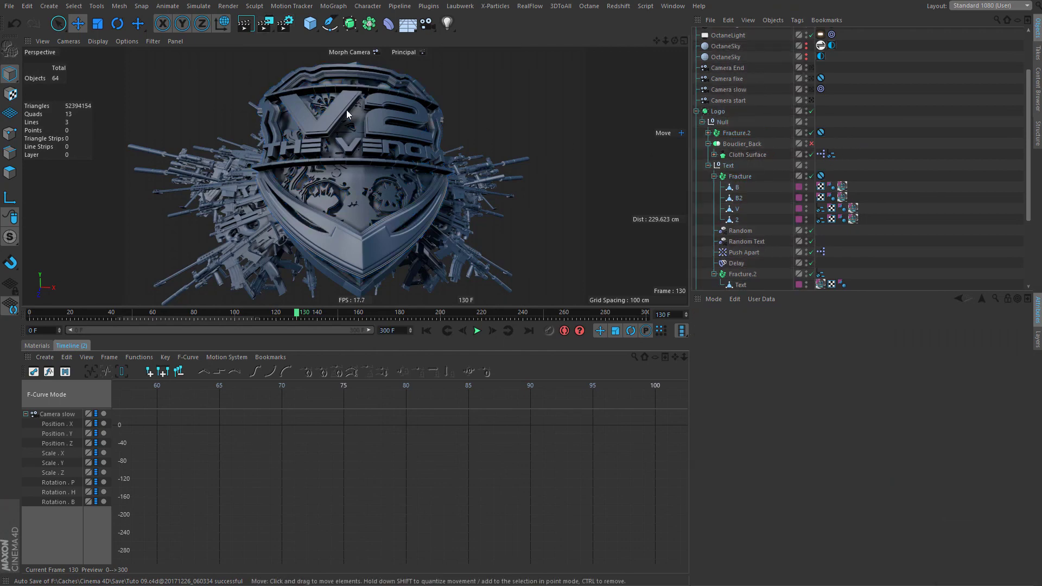
Set the output height to 540 with the ratio locked, and render the animation to the Picture Viewer without a save file name.
key(ctrl+b)
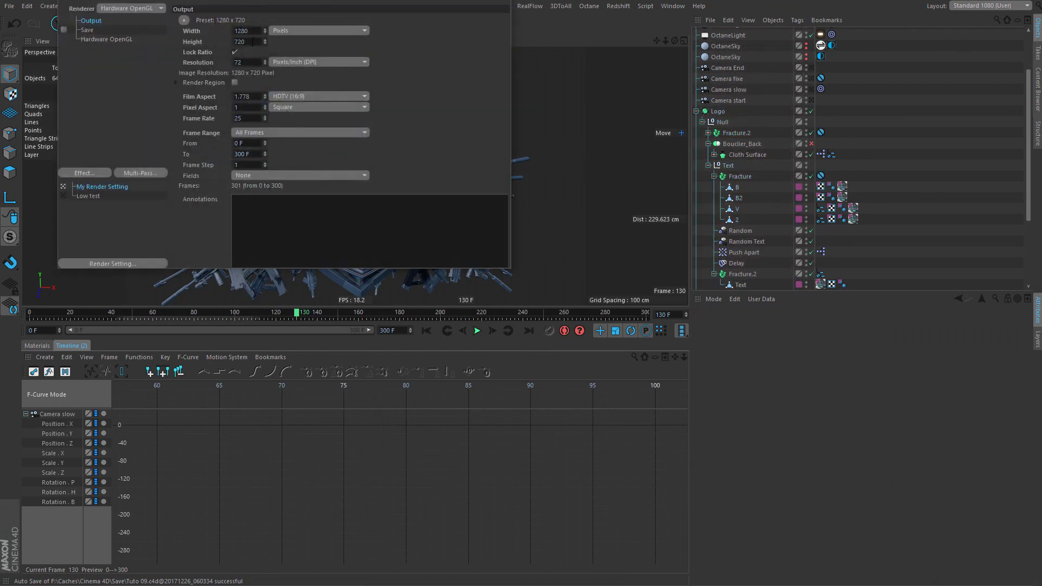
text(540)
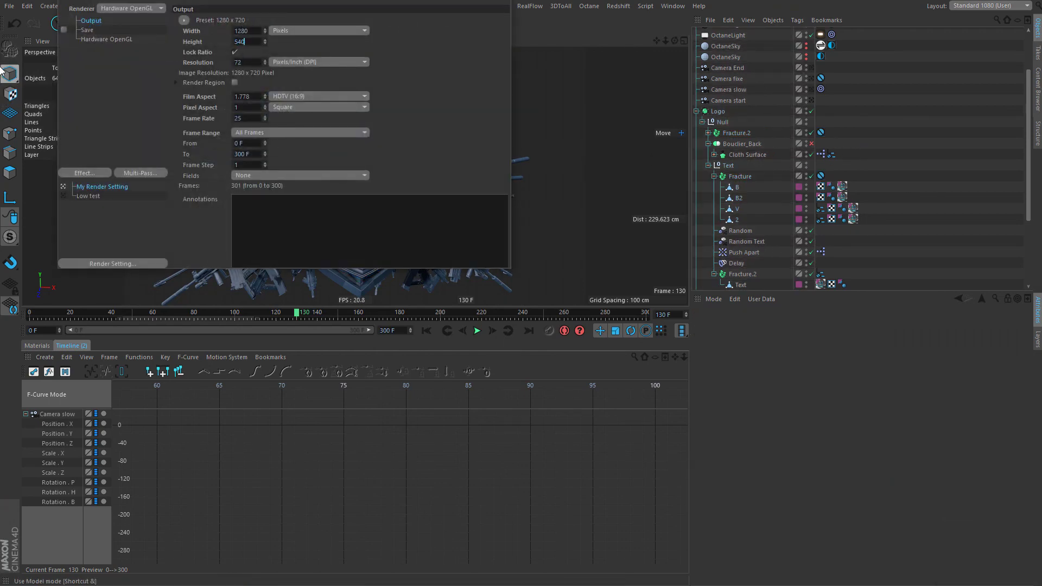
click(493, 1)
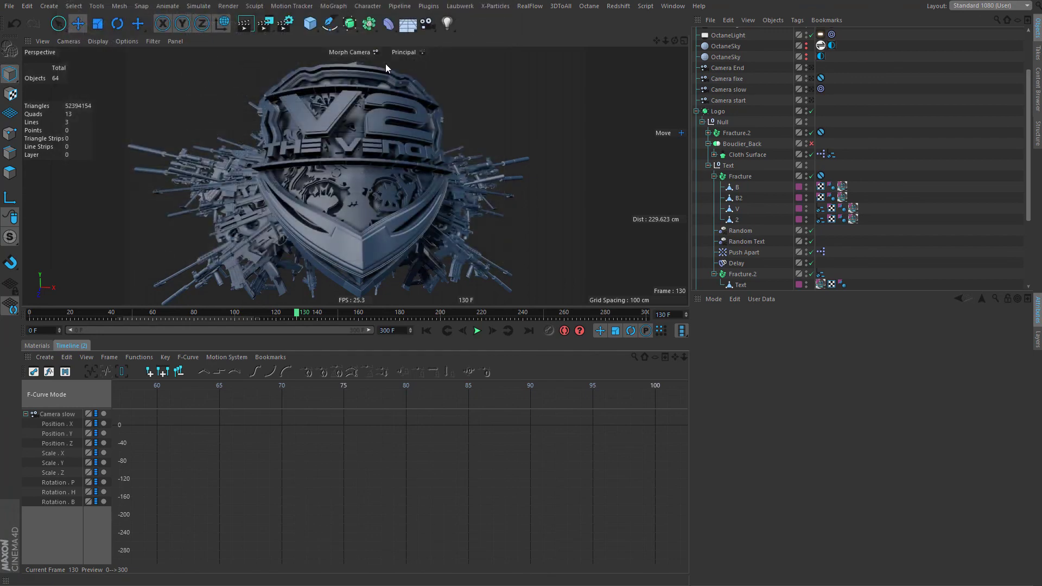
click(269, 25)
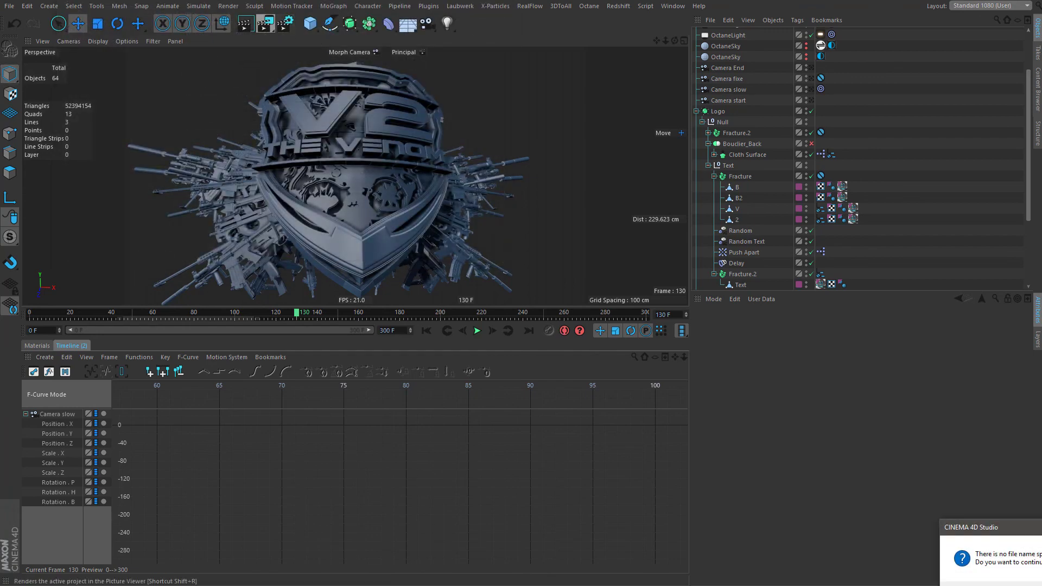
key(Return)
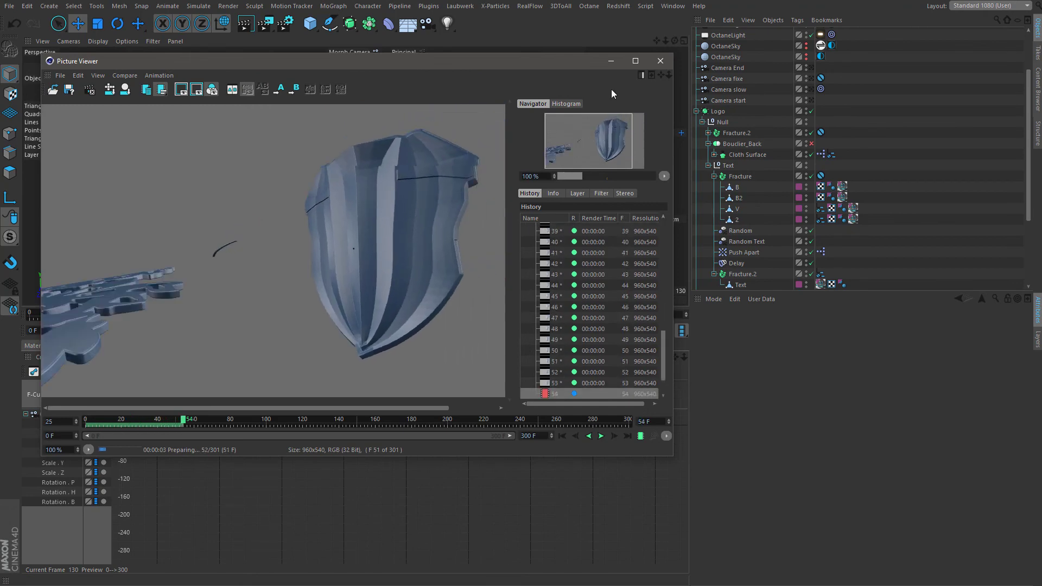
Enable the "Stop Generators -> Enabled" XPresso tag on Bouclier_Back's Cloth Surface and move the timeline to frame 16.
drag(589, 60, 526, 292)
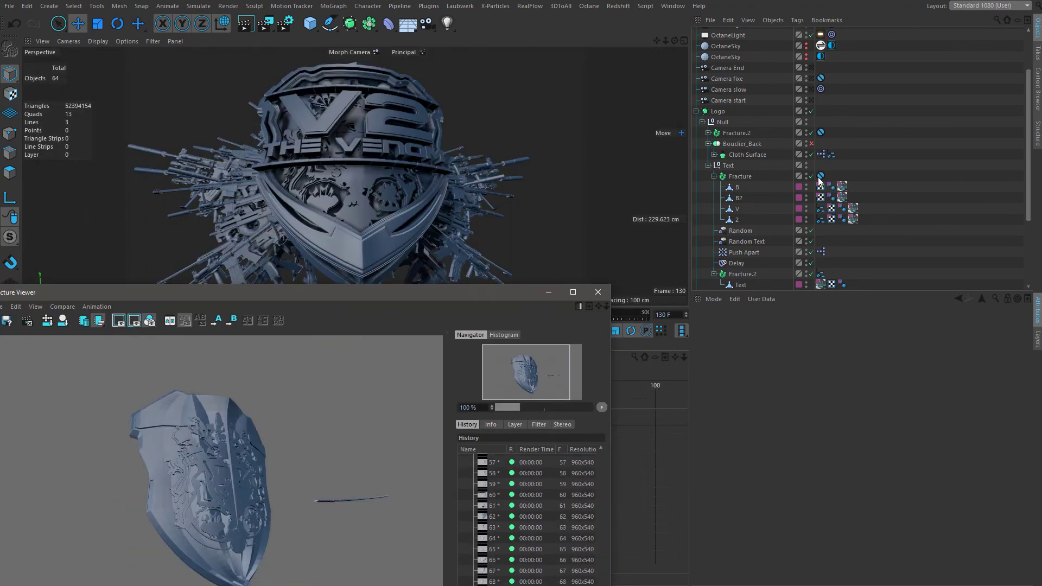
click(821, 154)
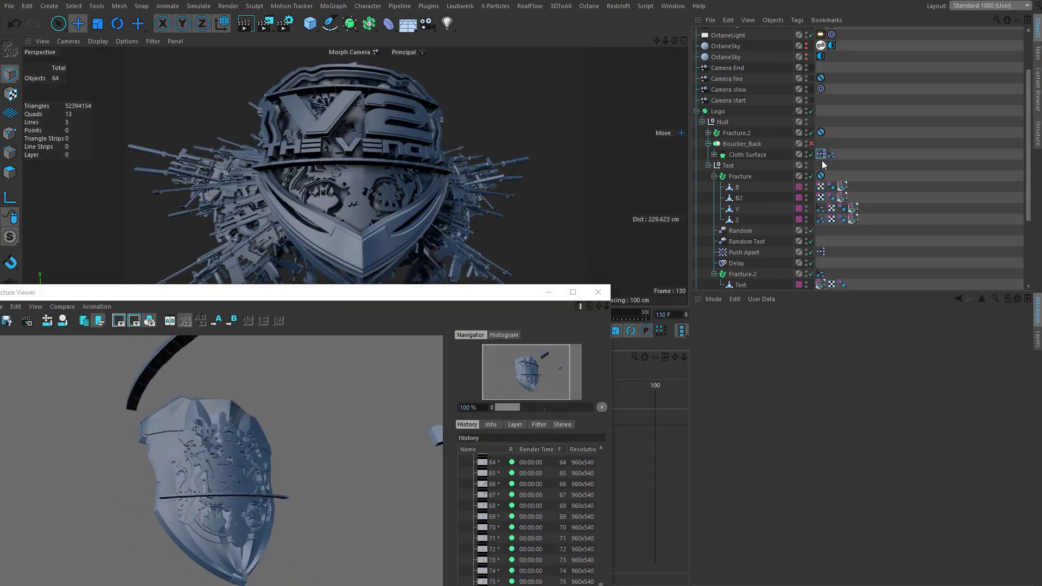
click(715, 154)
click(721, 165)
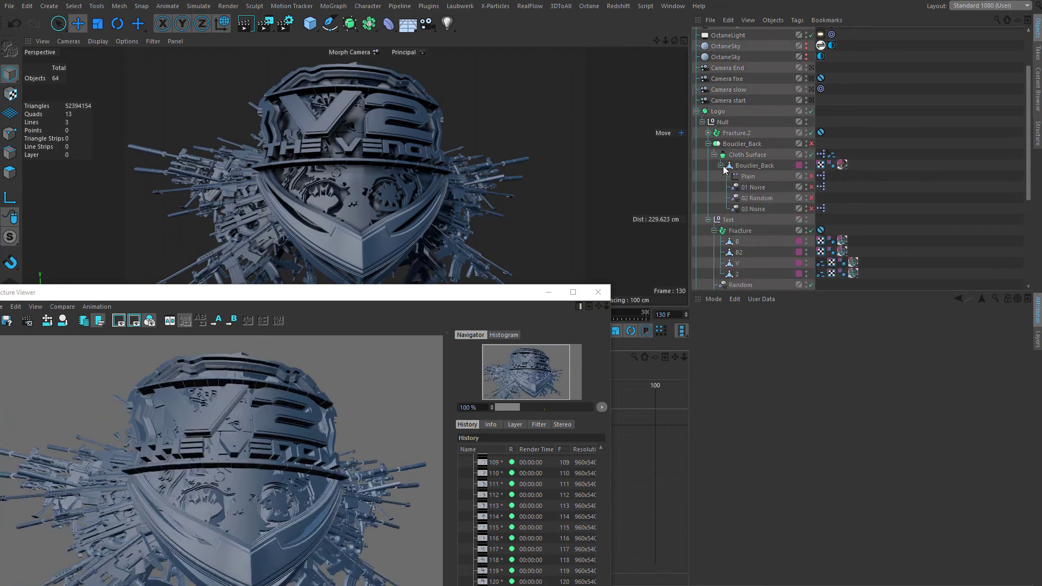
click(821, 154)
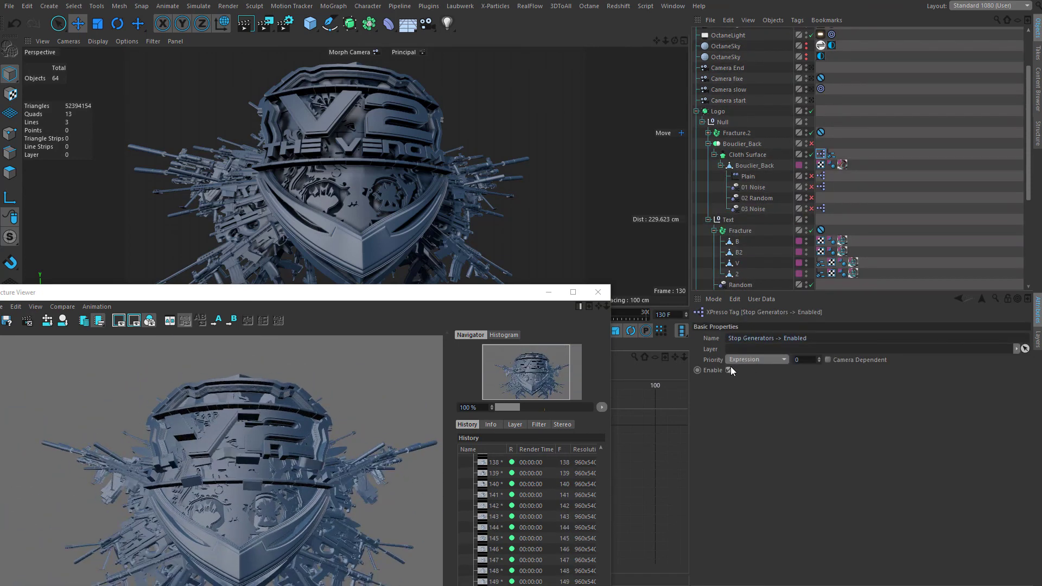
drag(396, 293, 850, 194)
click(56, 310)
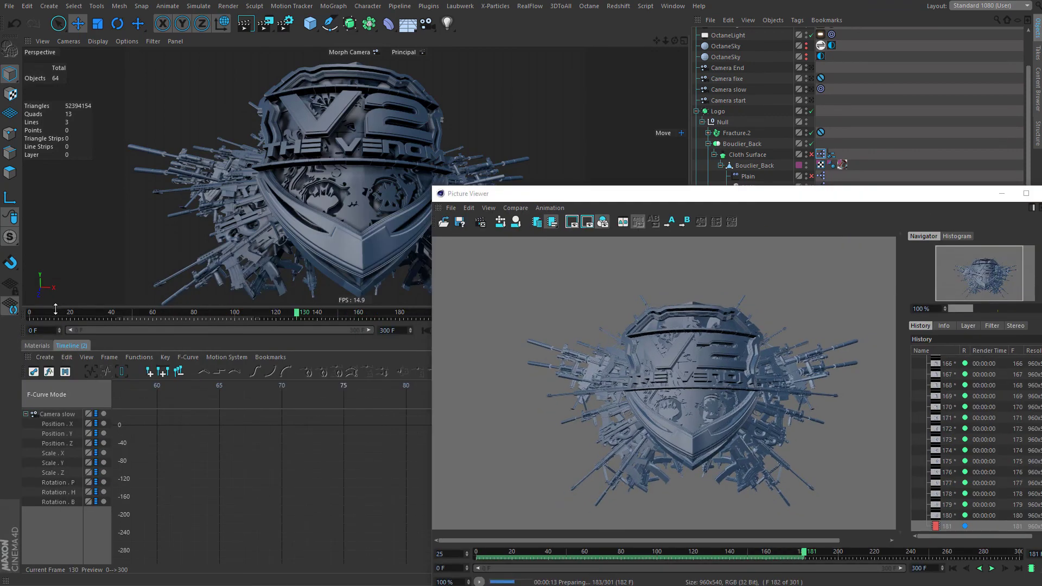
click(62, 312)
Play the rendered preview from its first frame in the Picture Viewer.
drag(540, 198, 161, 48)
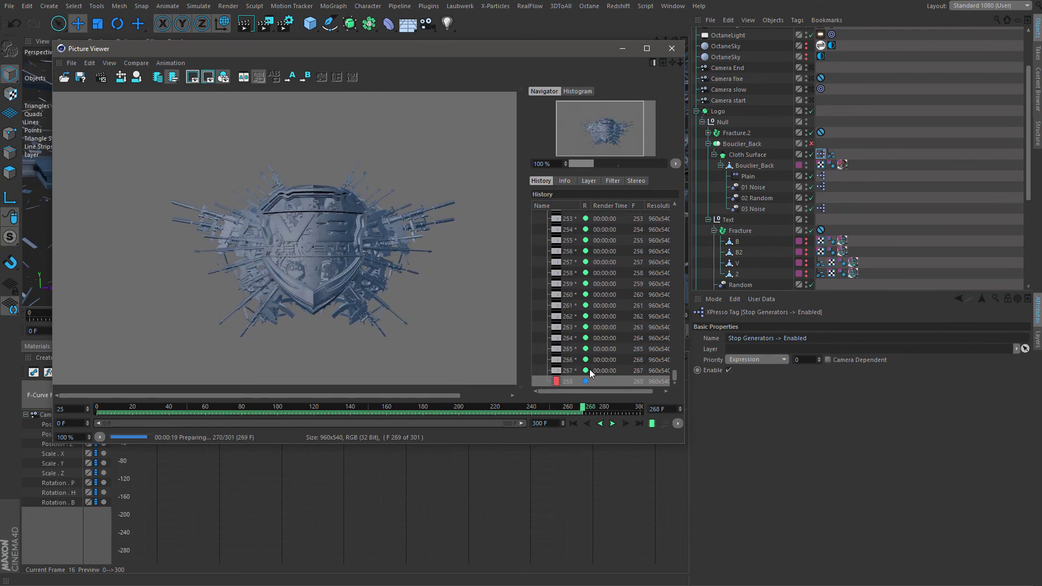
click(574, 423)
click(612, 424)
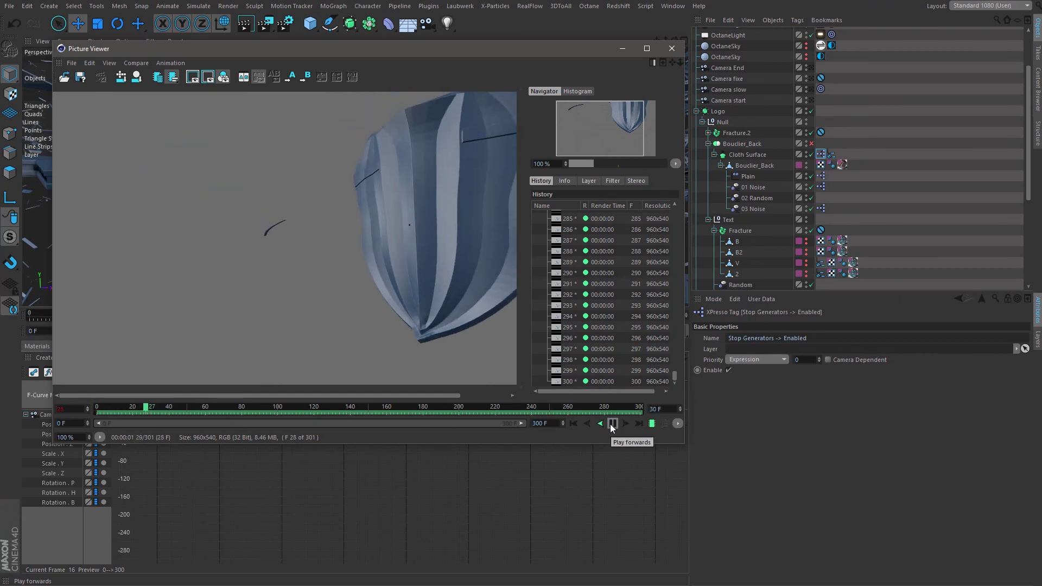
Set the rendered preview to be saved as an animation in PNG format.
click(80, 78)
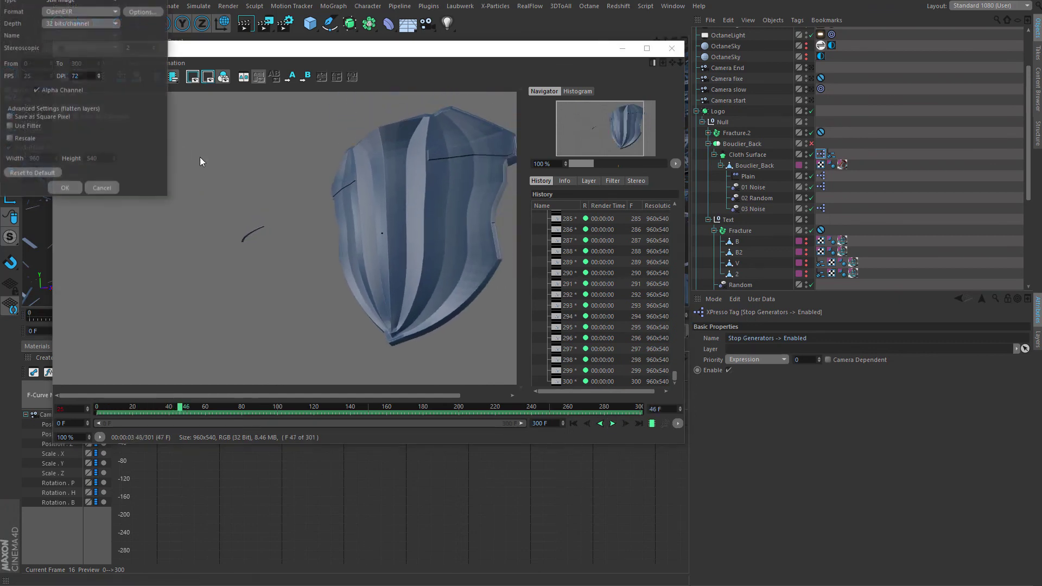
click(71, 22)
click(78, 10)
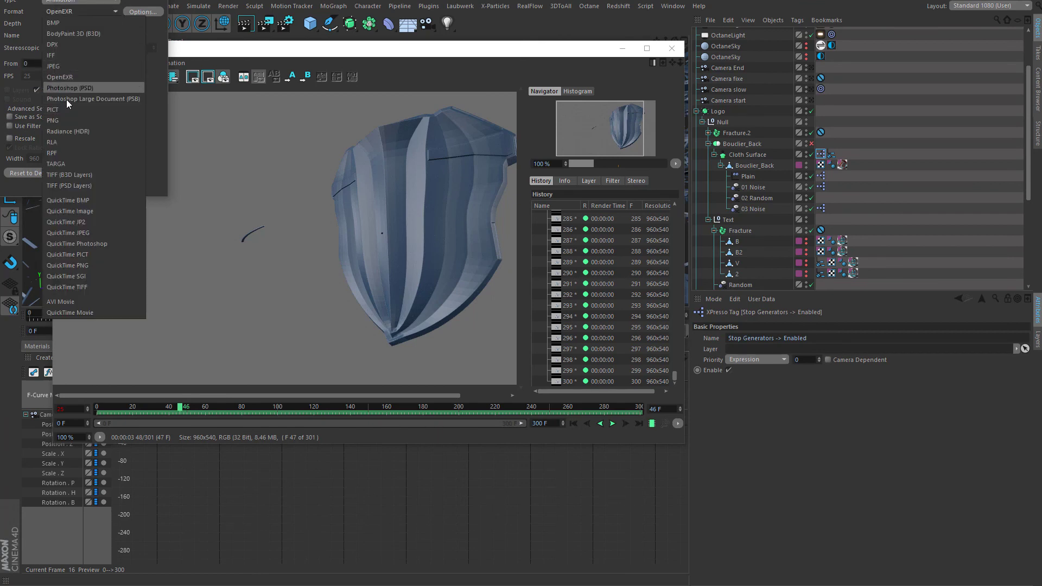
click(64, 120)
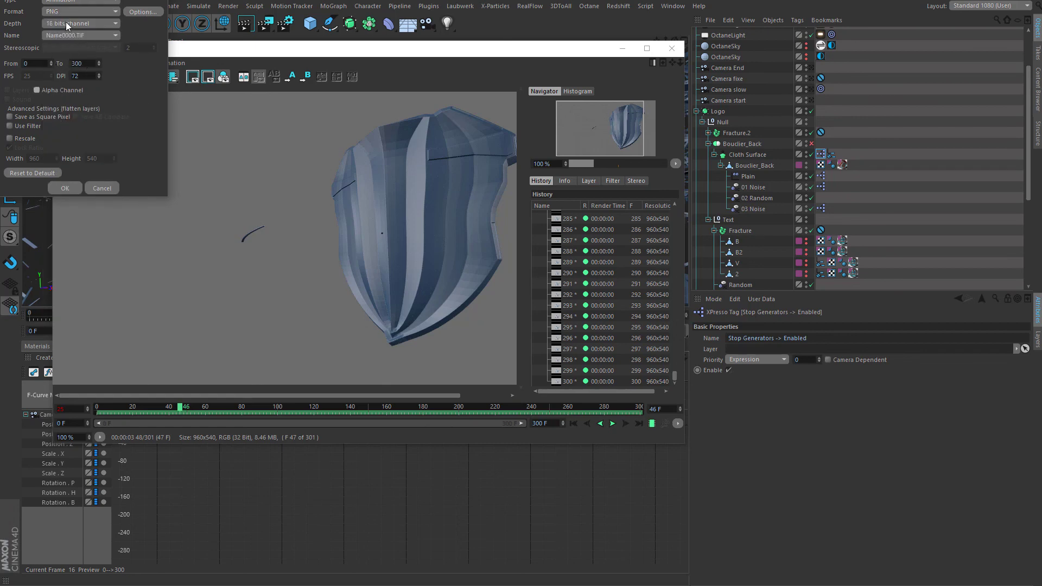
click(65, 188)
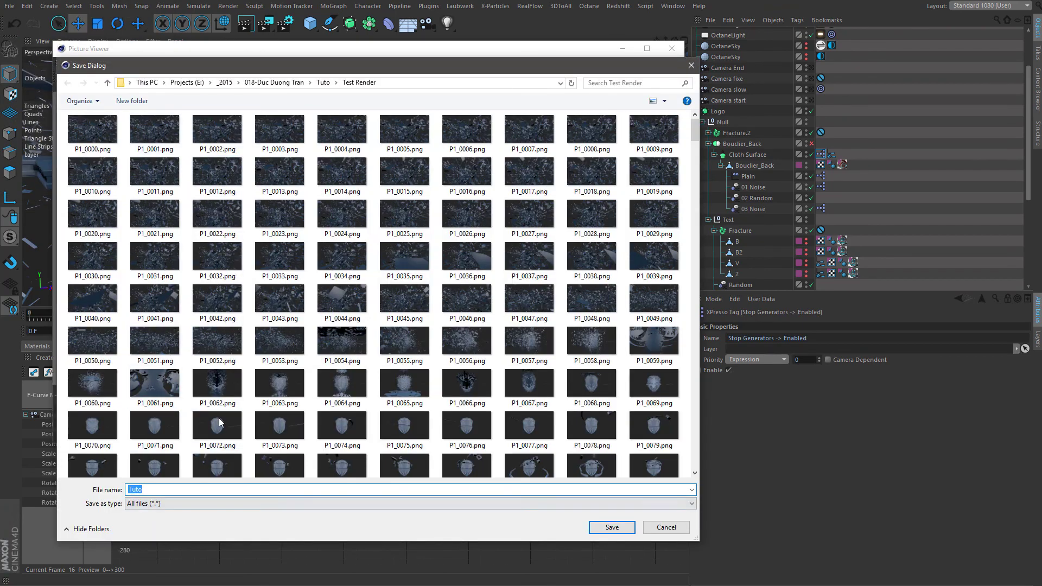
Save the PNG sequence in the Test Render folder under the name Tuto v4.
drag(695, 130, 687, 318)
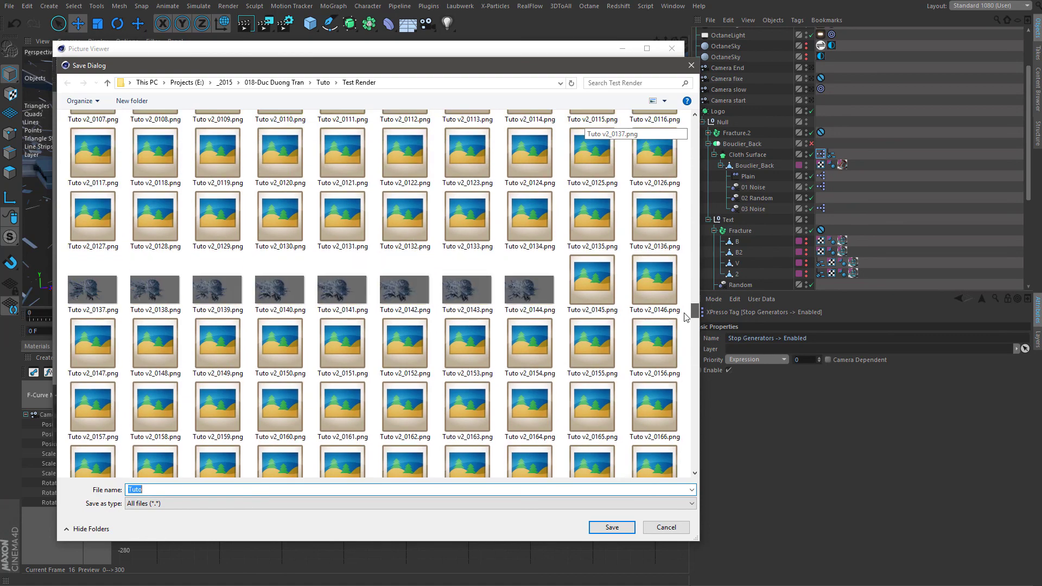
click(168, 490)
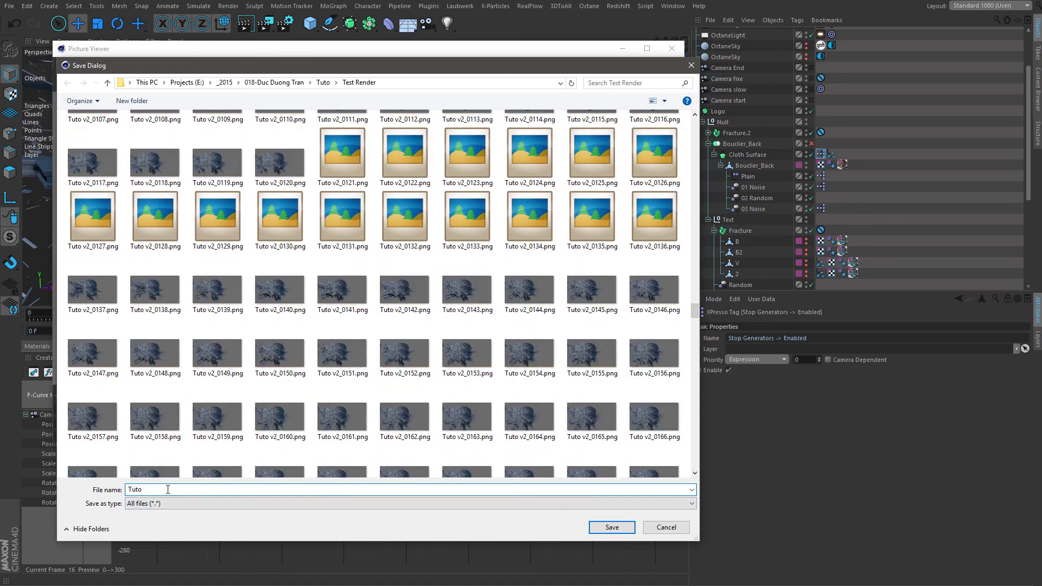
text(v4)
key(Return)
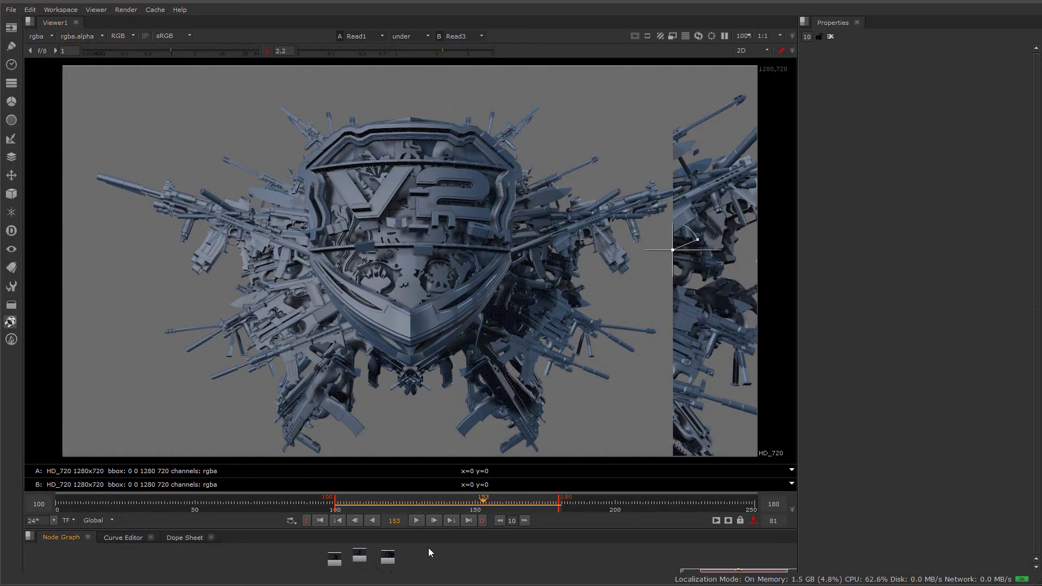
Switch to Nuke, import the Tuto v4_####.png sequence with a Read node, connect it to the viewer and play it.
key(r)
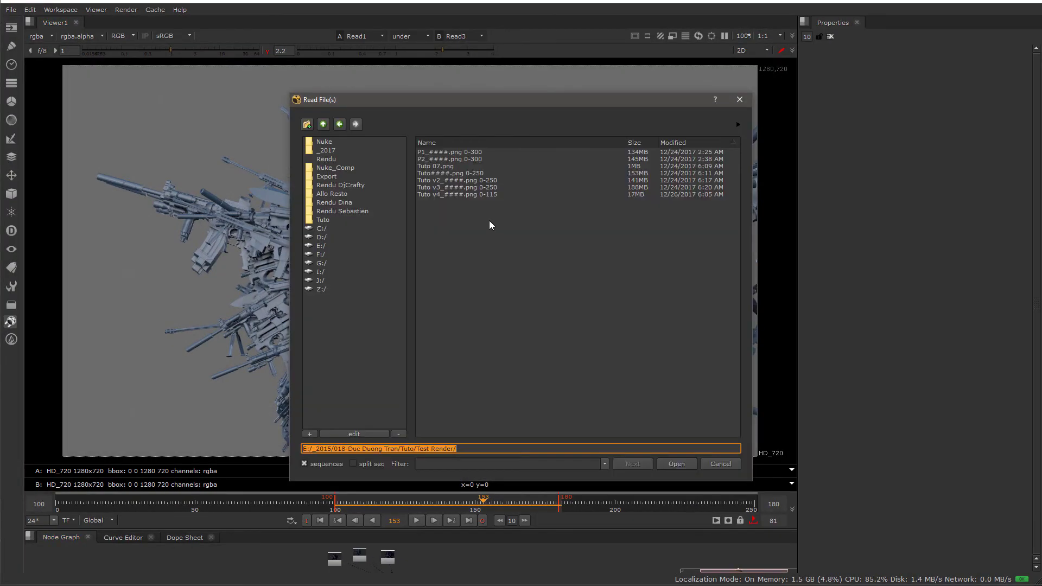
double_click(498, 194)
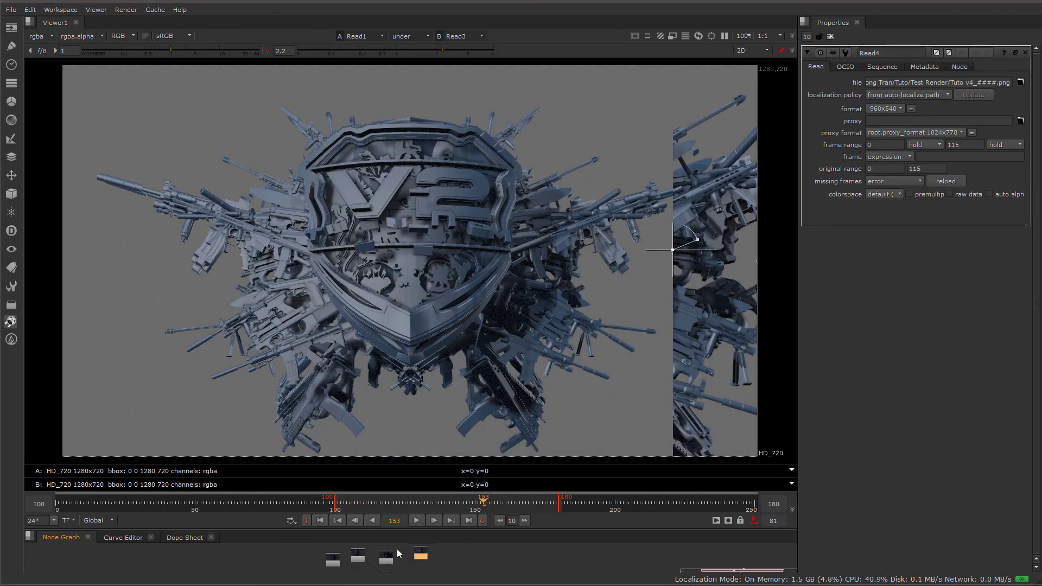
middle_drag(398, 550, 388, 541)
click(390, 572)
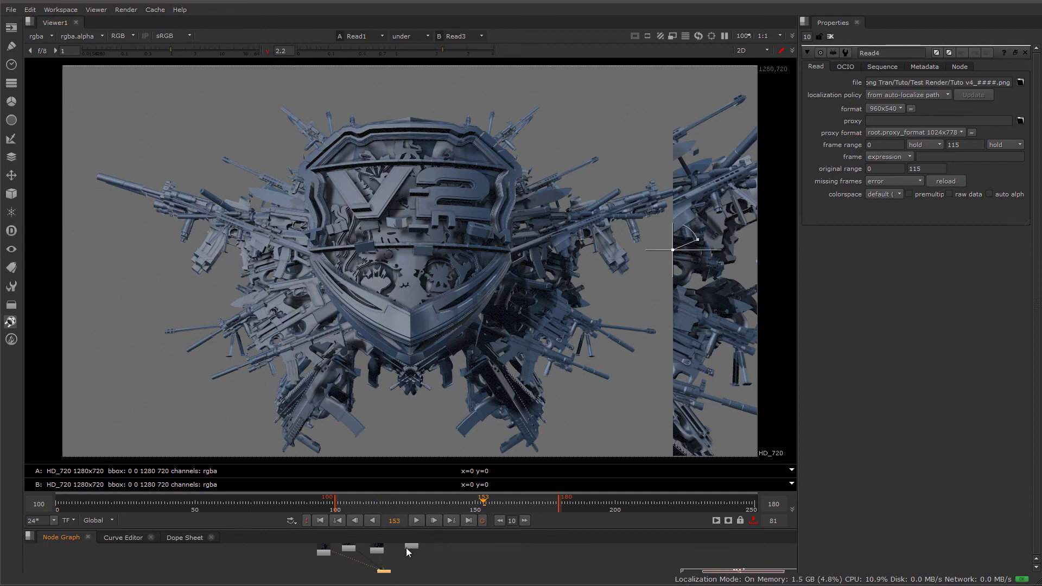
click(421, 548)
key(1)
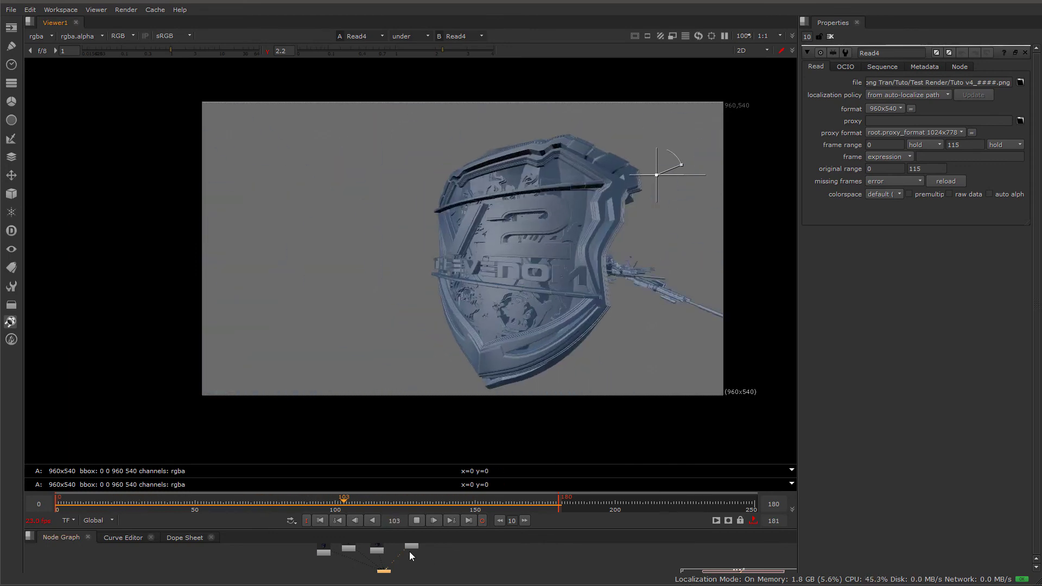
Replace the new Read node's file with the full Tuto v4_####.png 0-300 sequence.
click(410, 547)
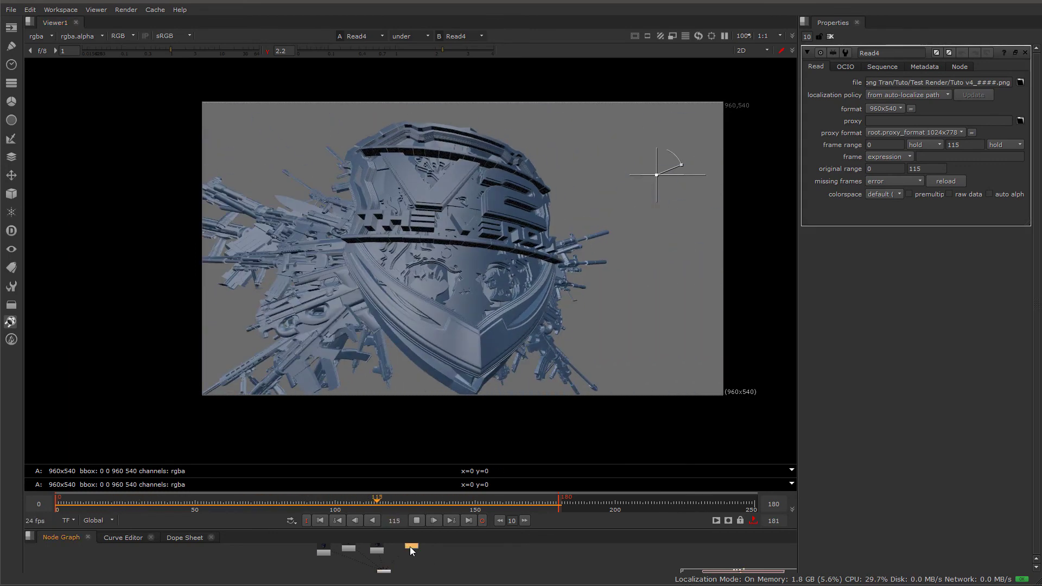
click(1020, 82)
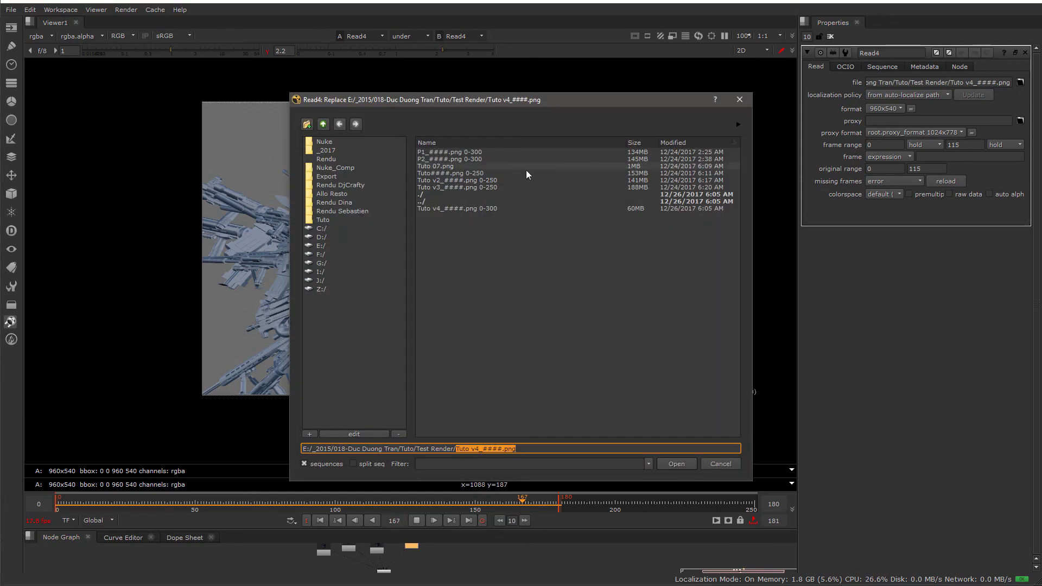
double_click(497, 207)
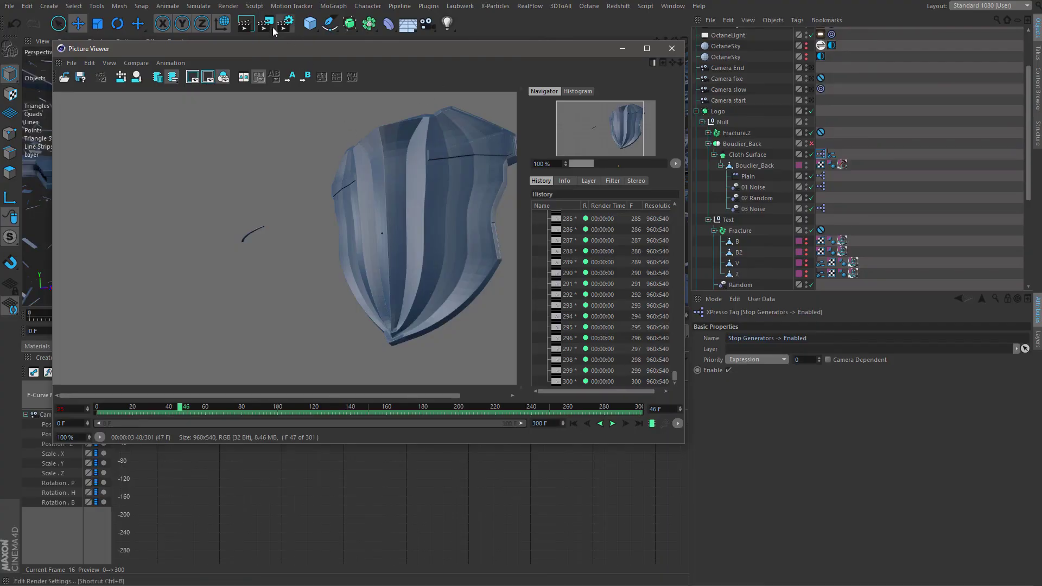
Switch back to Cinema 4D and render the animation to the Picture Viewer again without a save file name.
click(266, 24)
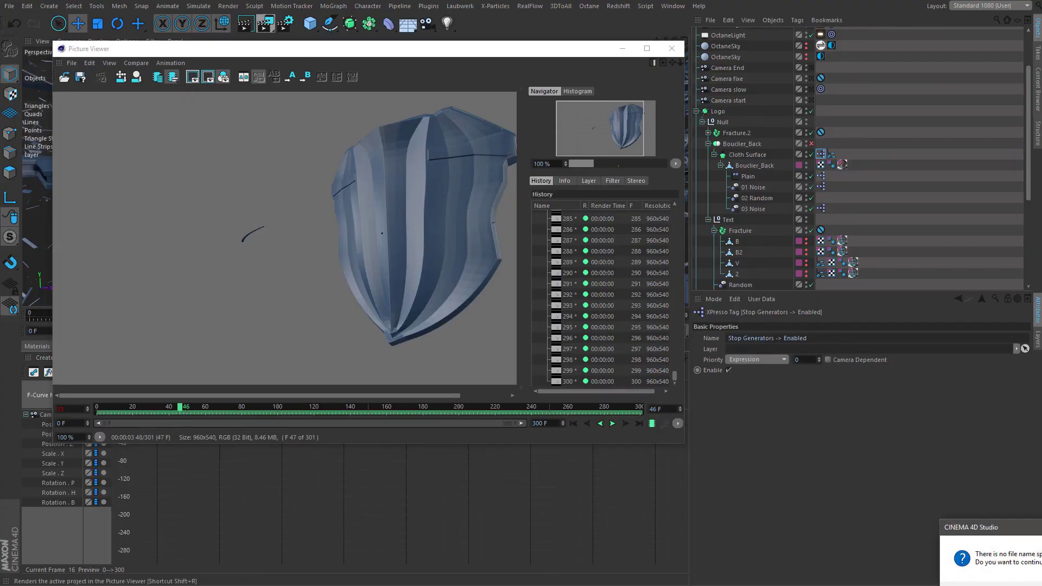
key(Return)
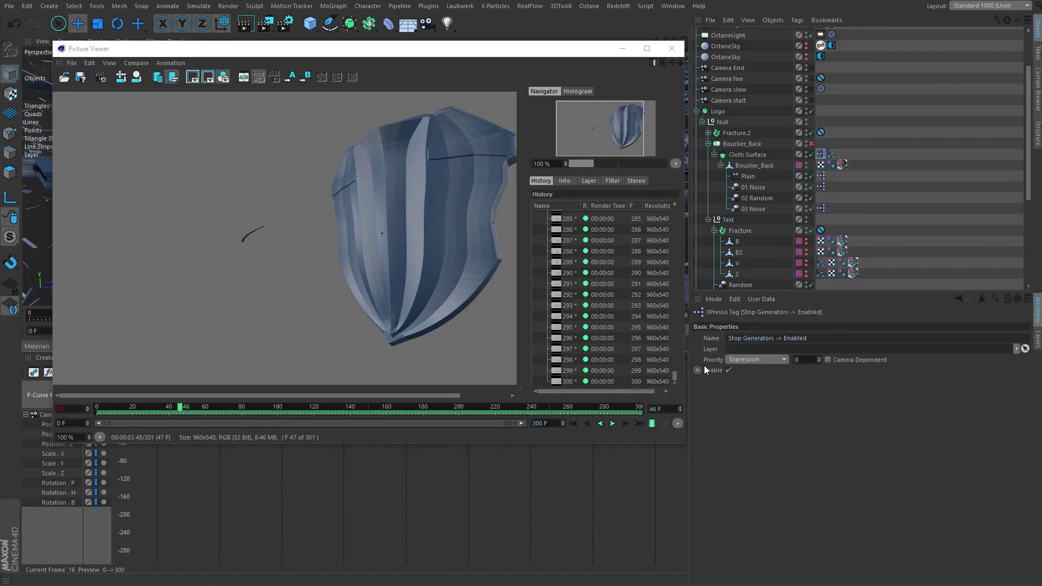
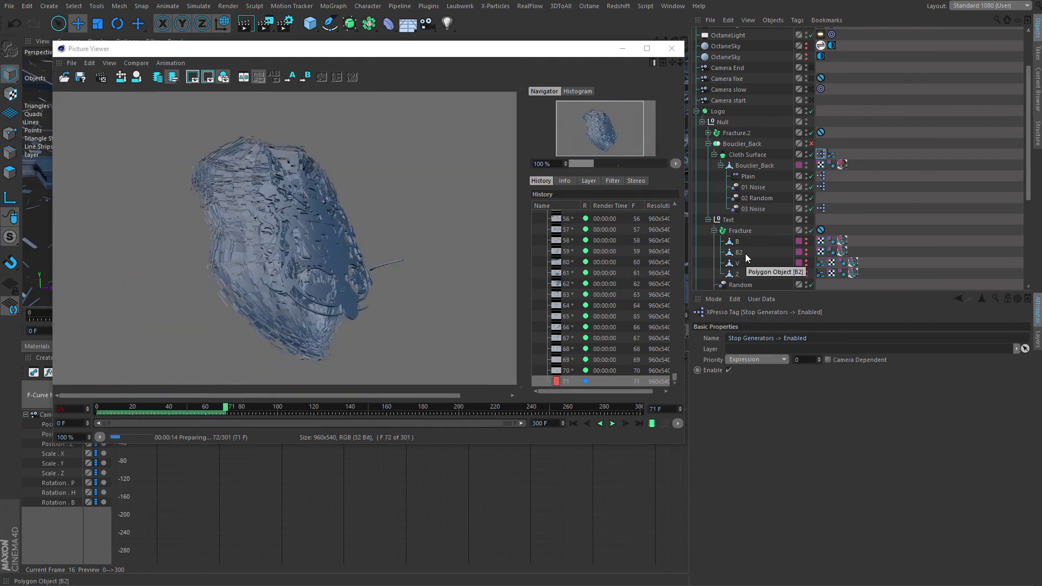
drag(602, 56, 601, 60)
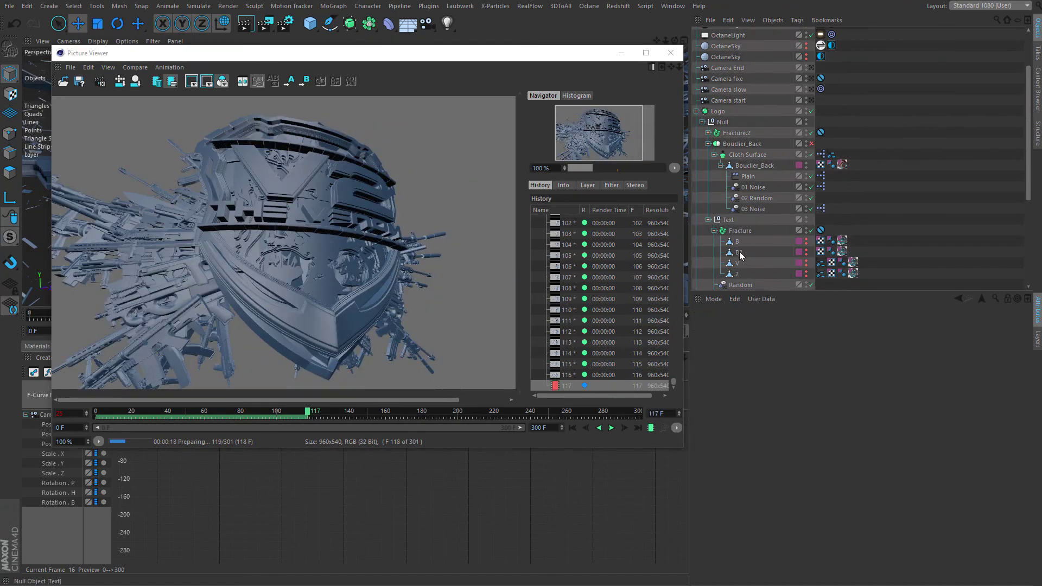
Reposition the Picture Viewer window, scrub through the rendered animation and check the output frame range in the render settings.
drag(510, 57, 1040, 152)
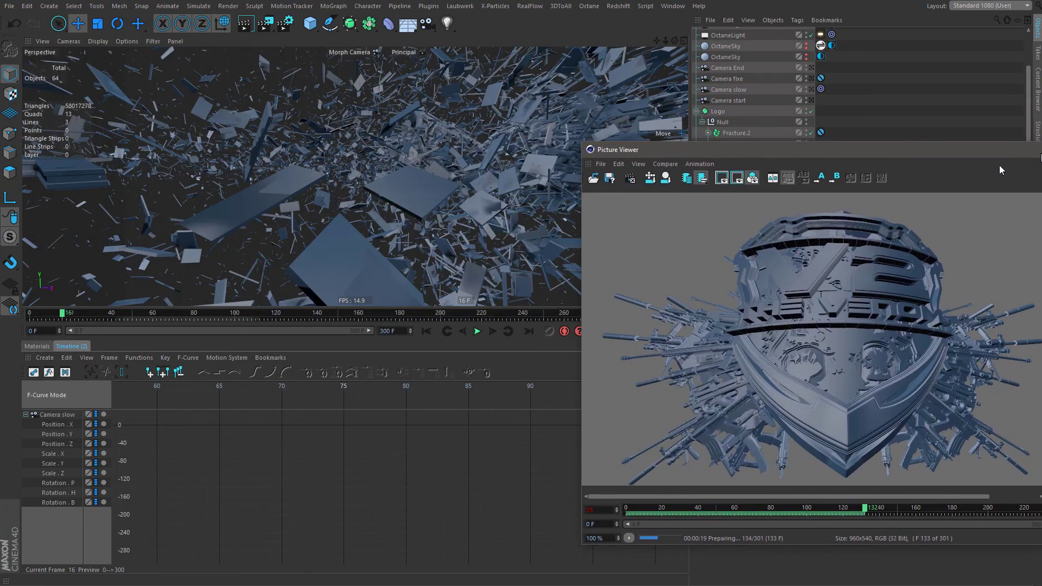
drag(641, 150, 219, 66)
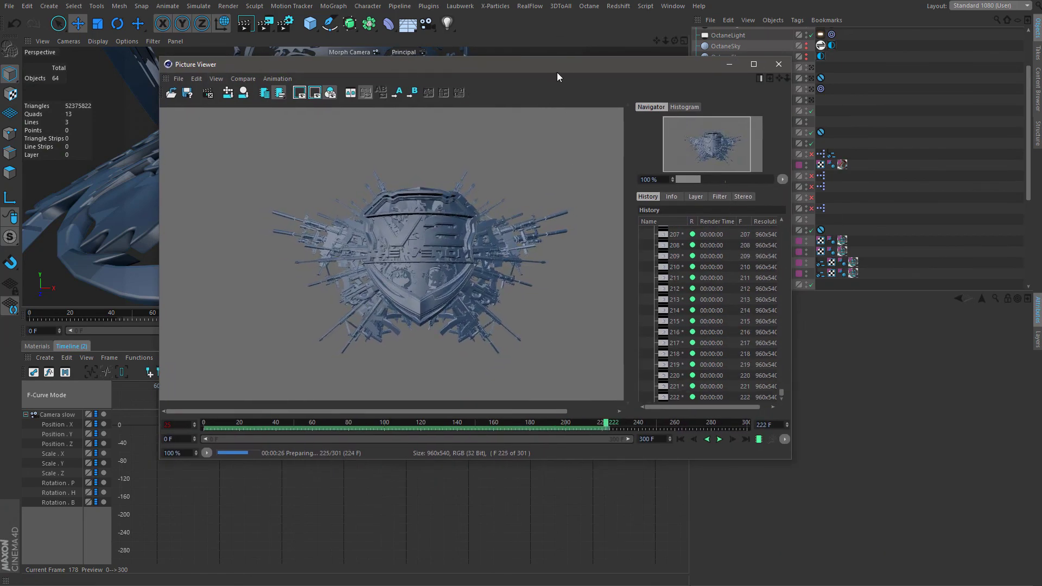
mouse_move(570, 64)
mouse_down()
mouse_move(589, 73)
mouse_move(572, 70)
mouse_up()
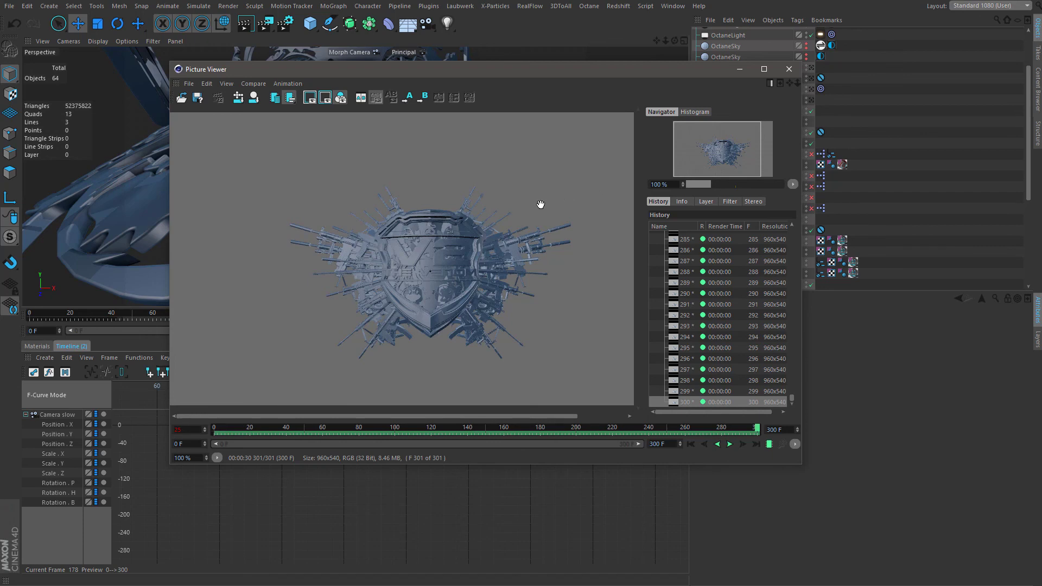
drag(480, 428, 361, 429)
click(269, 24)
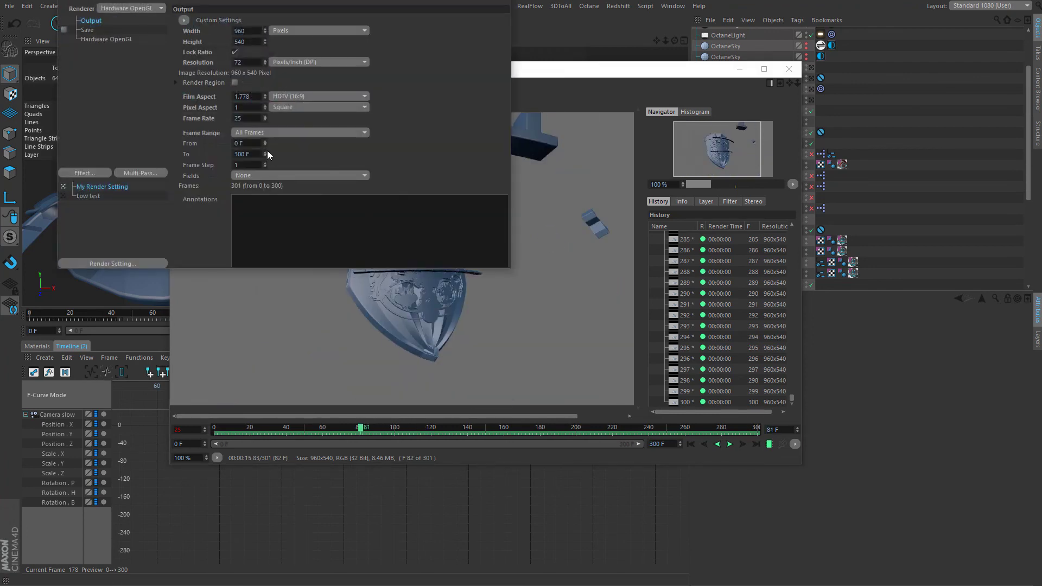
click(259, 153)
click(406, 324)
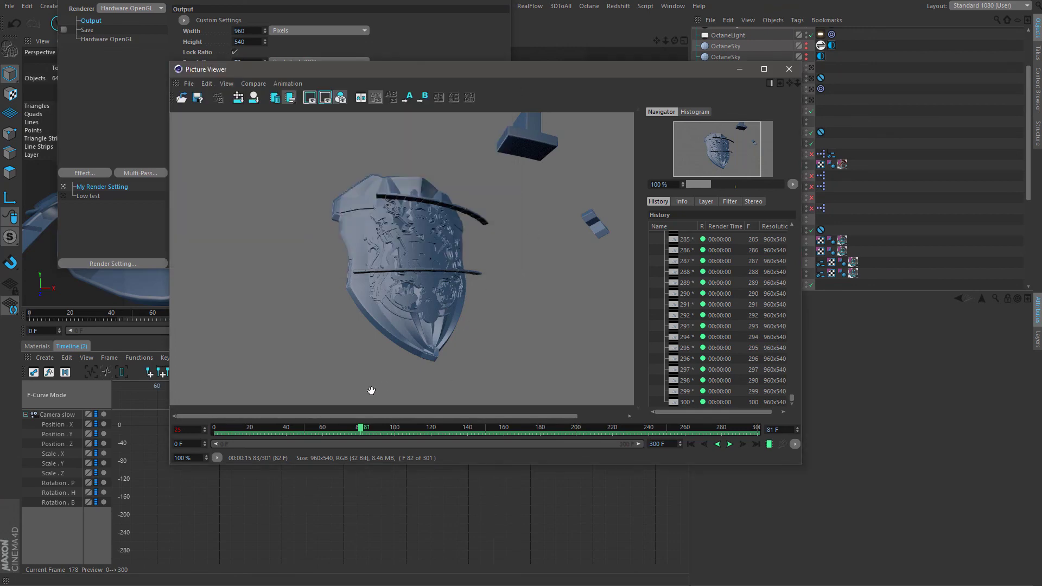
mouse_move(375, 432)
mouse_down()
mouse_move(422, 432)
mouse_move(396, 427)
mouse_move(414, 428)
mouse_up()
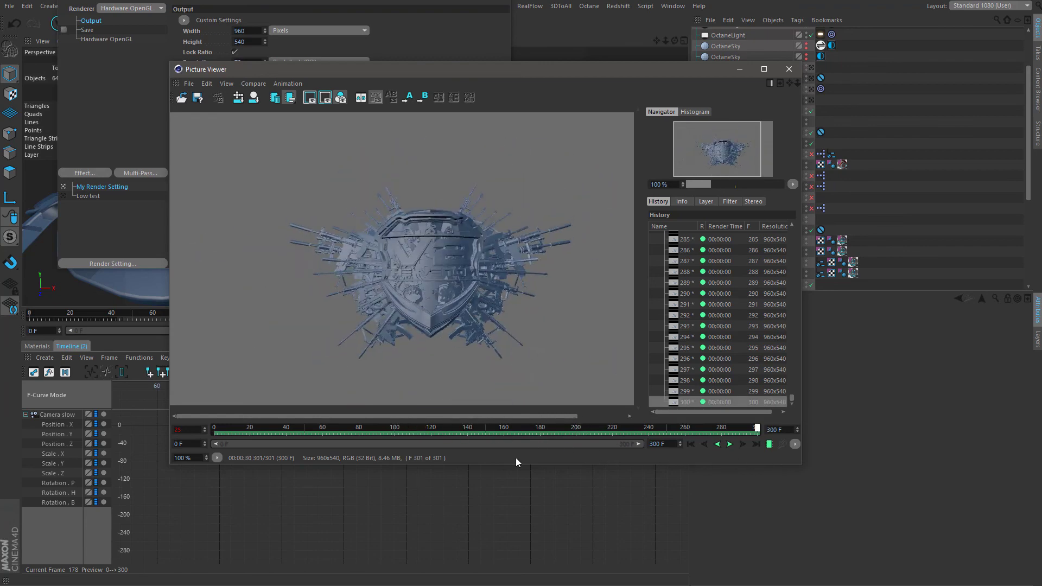
Minimize the Picture Viewer and scrub the scene animation in the viewport.
click(739, 71)
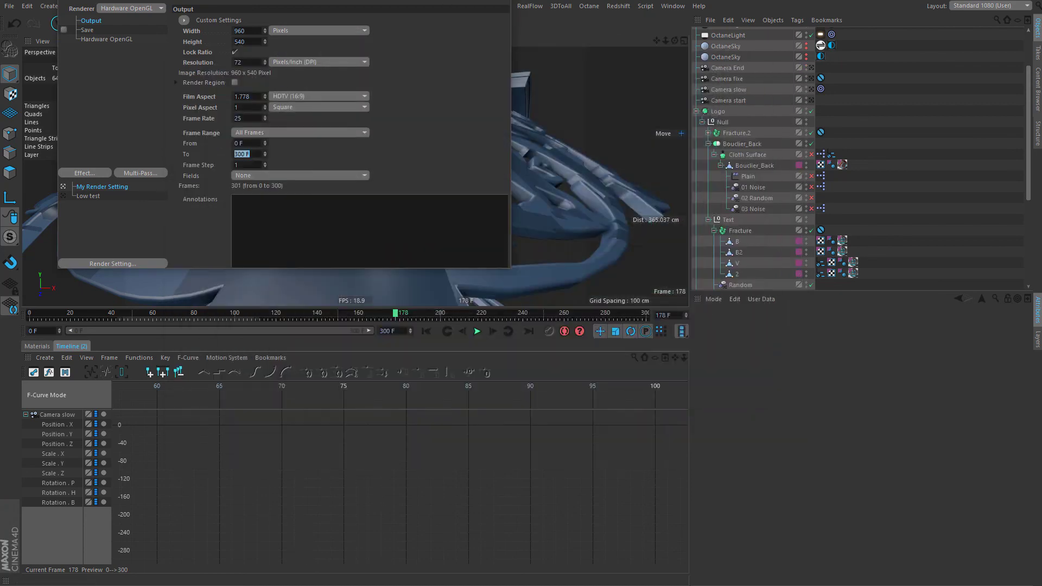
drag(390, 316, 551, 318)
drag(628, 328, 270, 325)
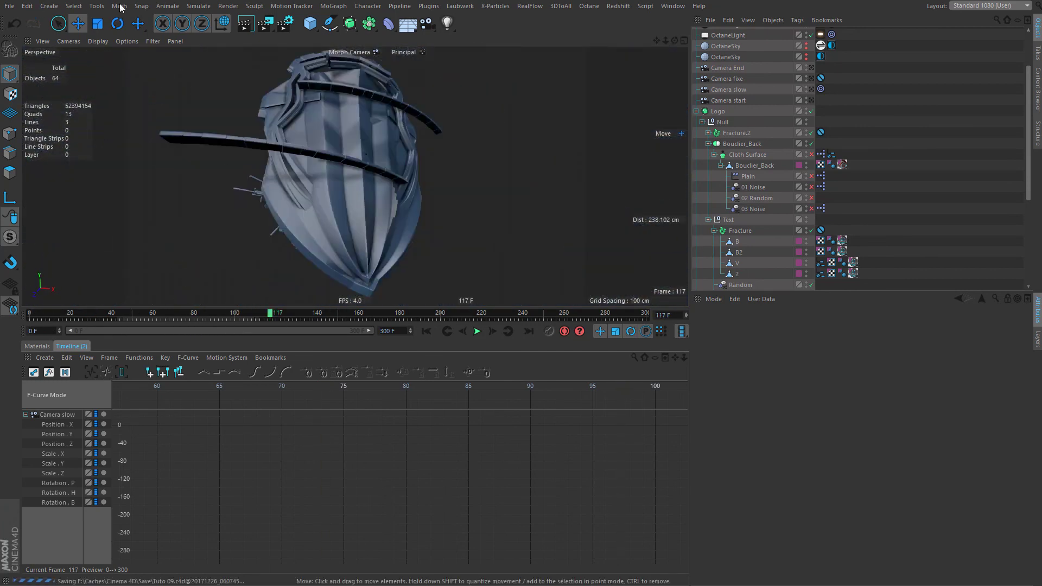
Save the rendered animation from the Picture Viewer as a PNG sequence without alpha channel, named Tutov5, in the Test Render folder.
mouse_move(820, 21)
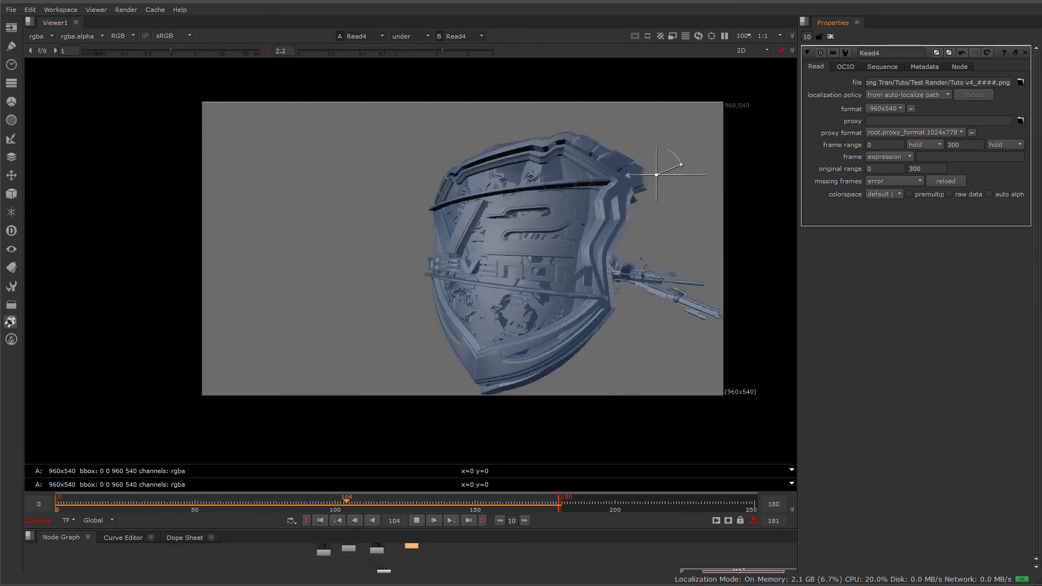
click(497, 14)
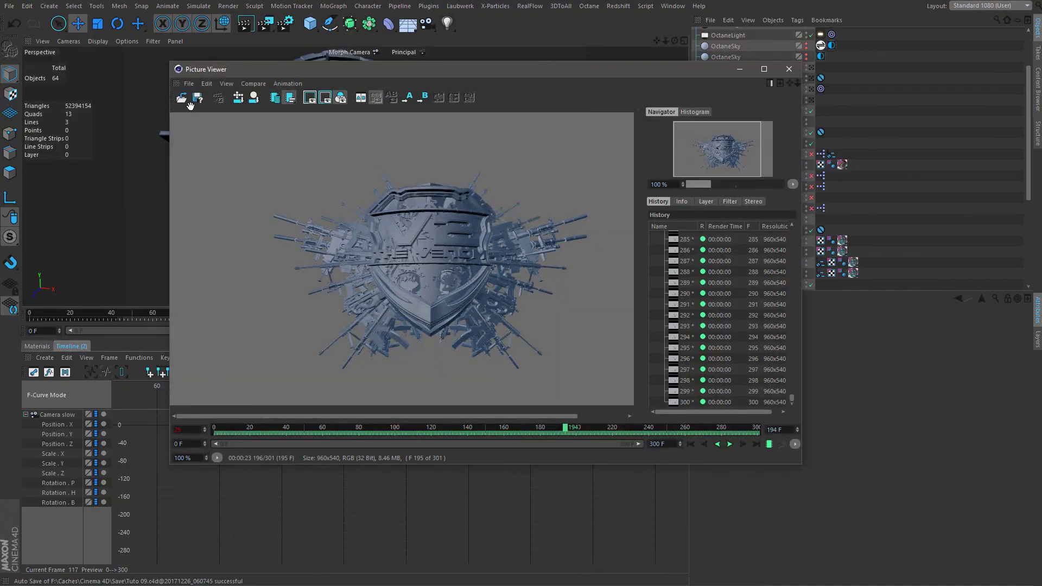
click(202, 95)
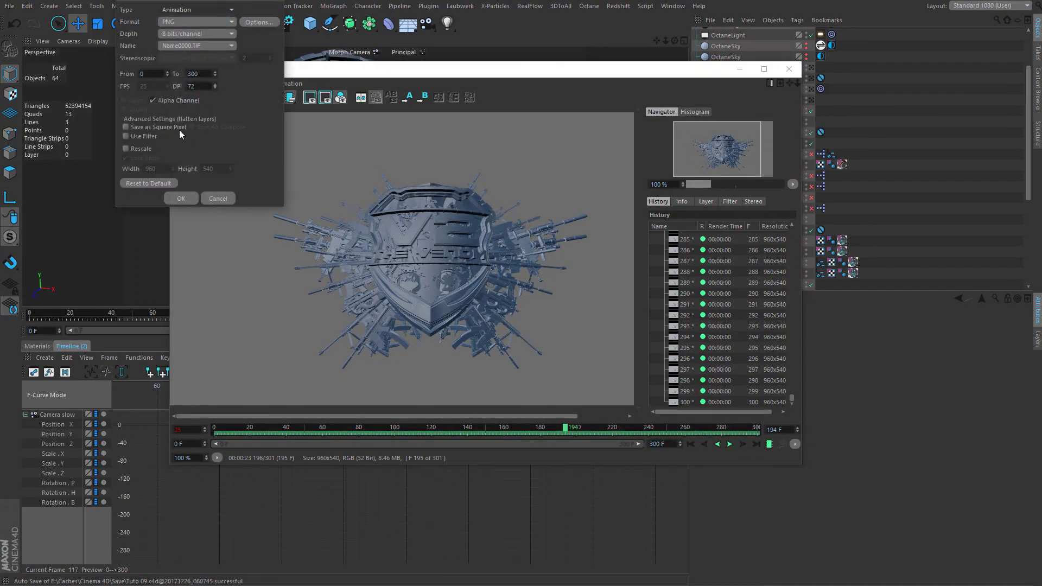
click(174, 101)
click(181, 197)
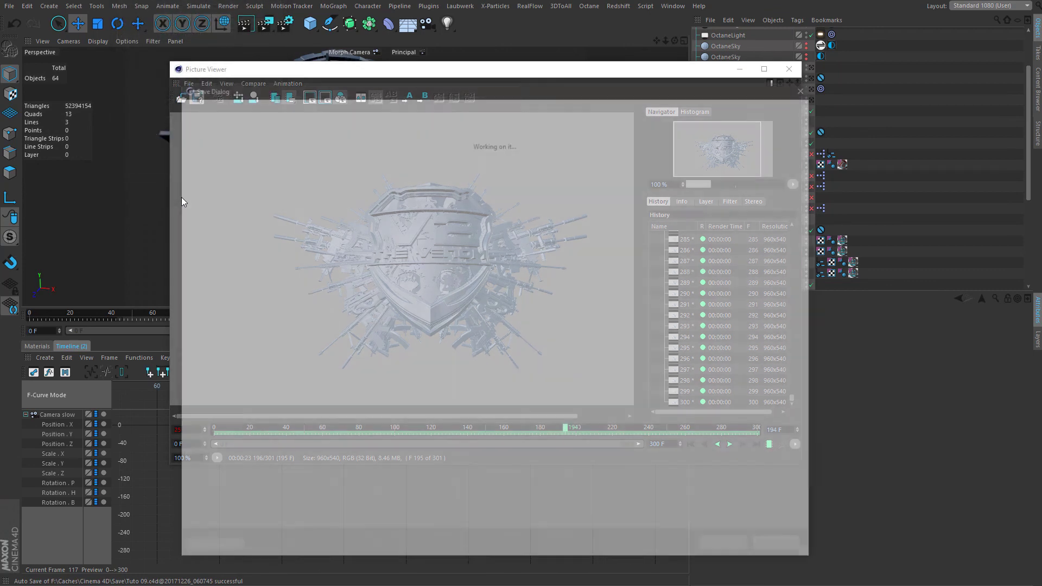
text(Tuto)
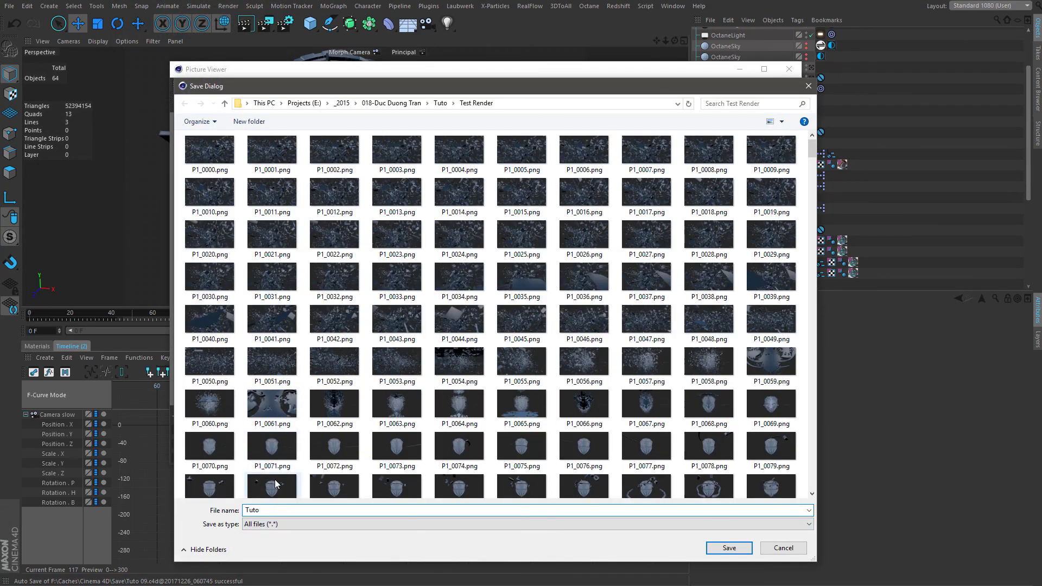
text(v)
key(Return)
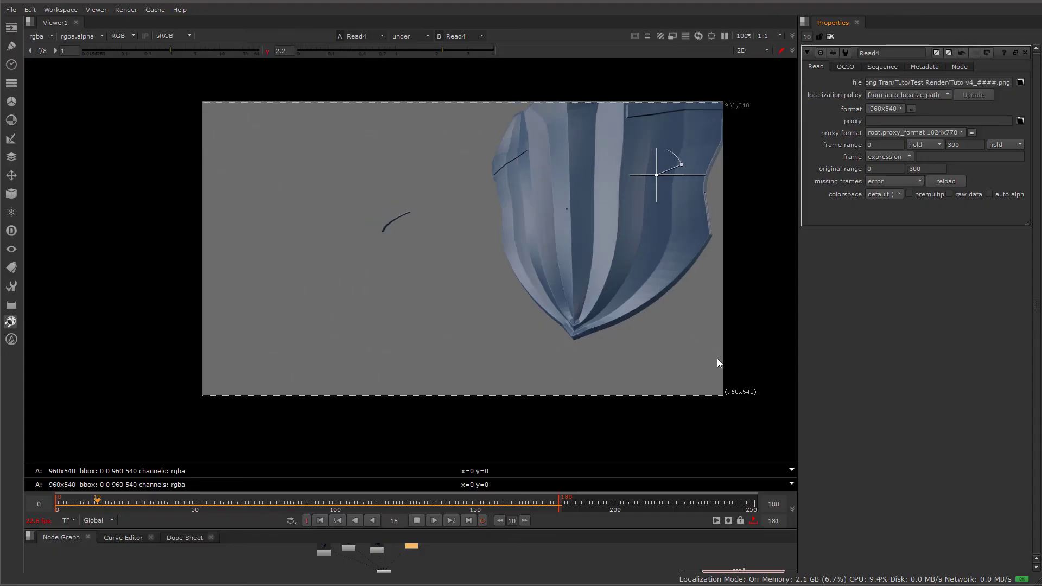
Switch to Nuke, import the Tutov5_####.png sequence with a new Read node and connect it to the viewer's A input.
key(r)
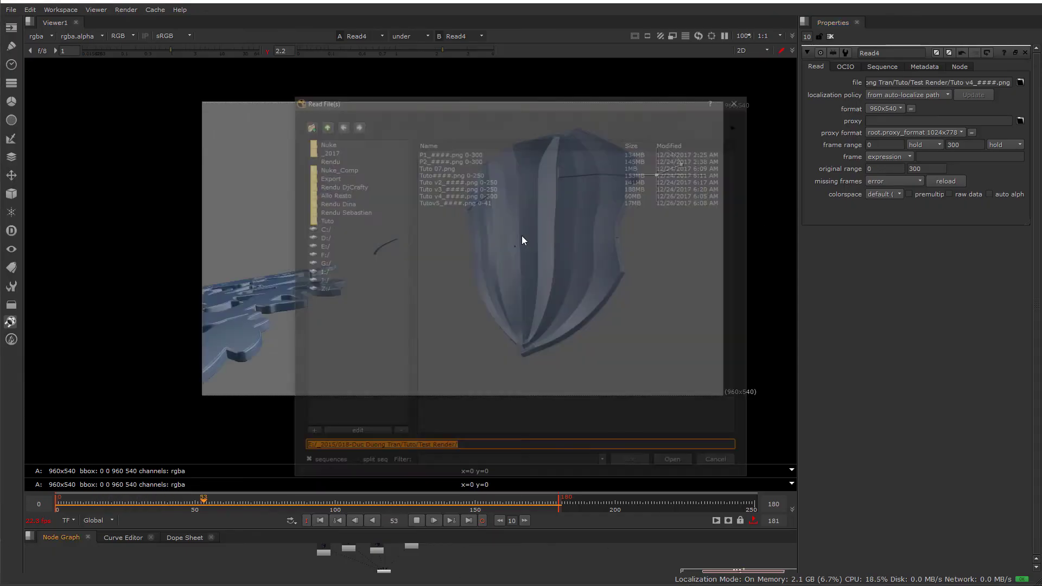
double_click(498, 203)
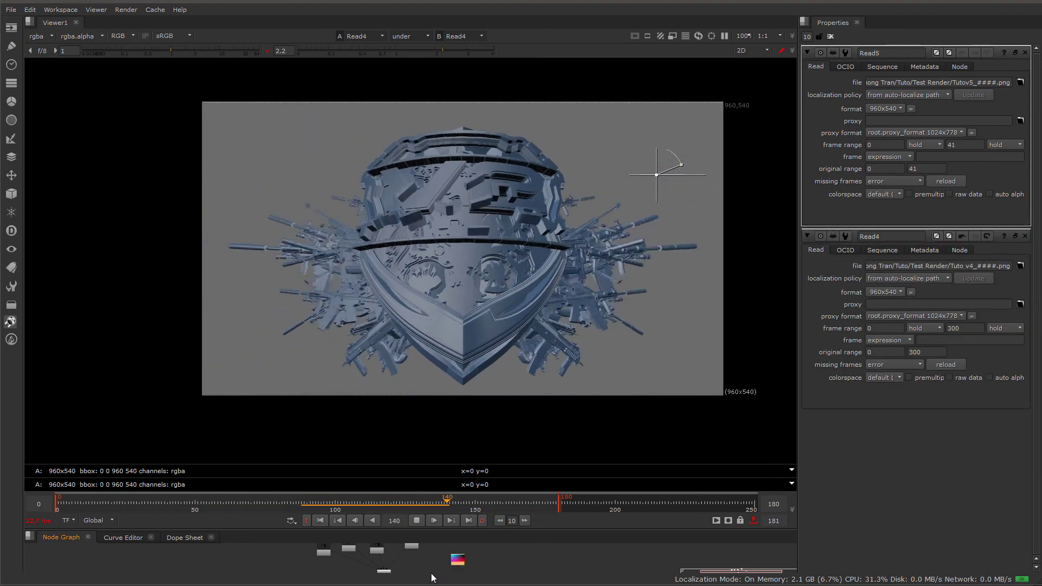
click(383, 571)
key(1)
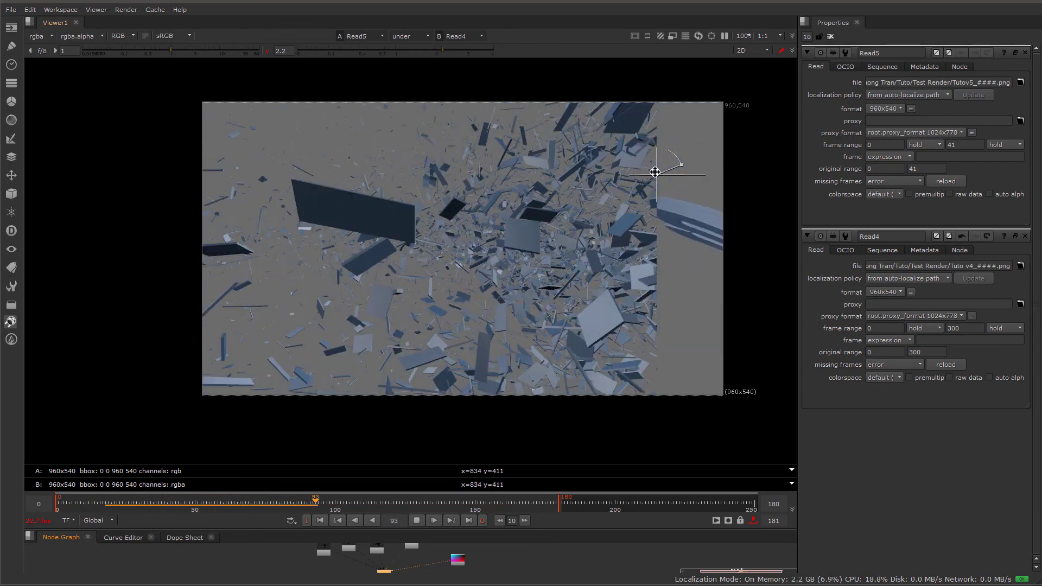
Compare the new and previous sequences with the viewer wipe while playing from the first frame.
drag(656, 174, 580, 207)
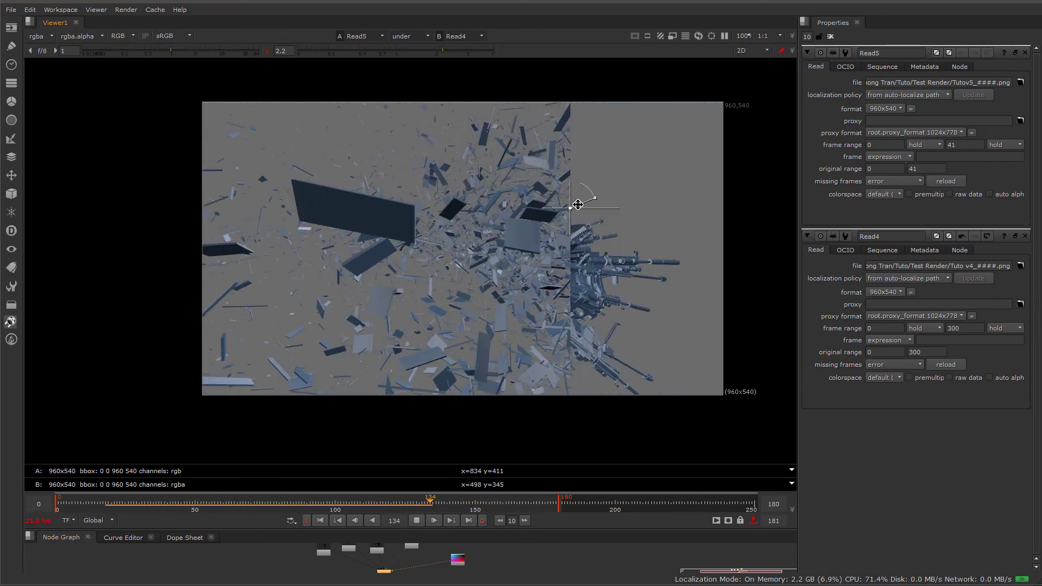
click(319, 521)
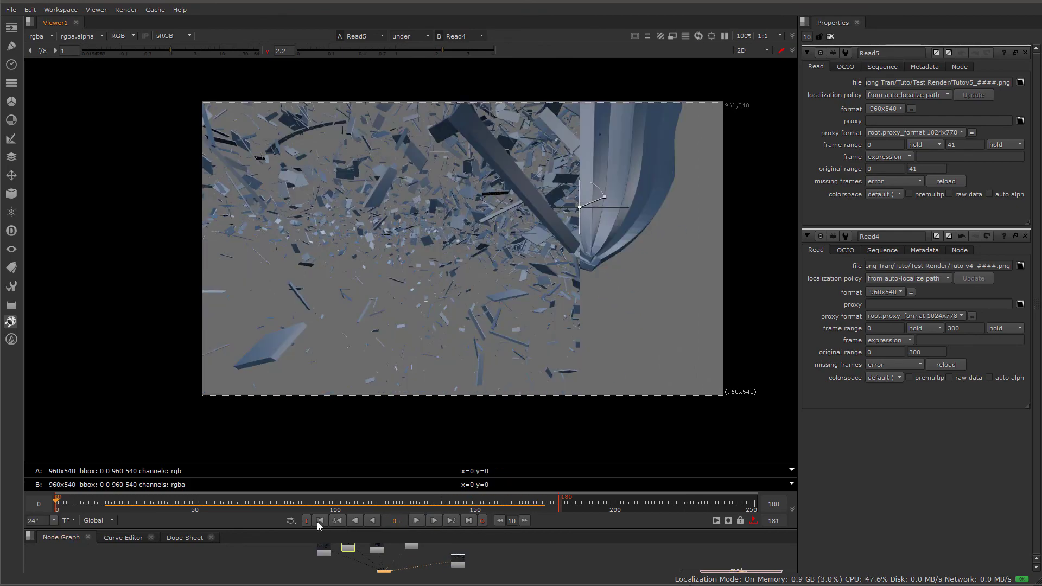
click(415, 521)
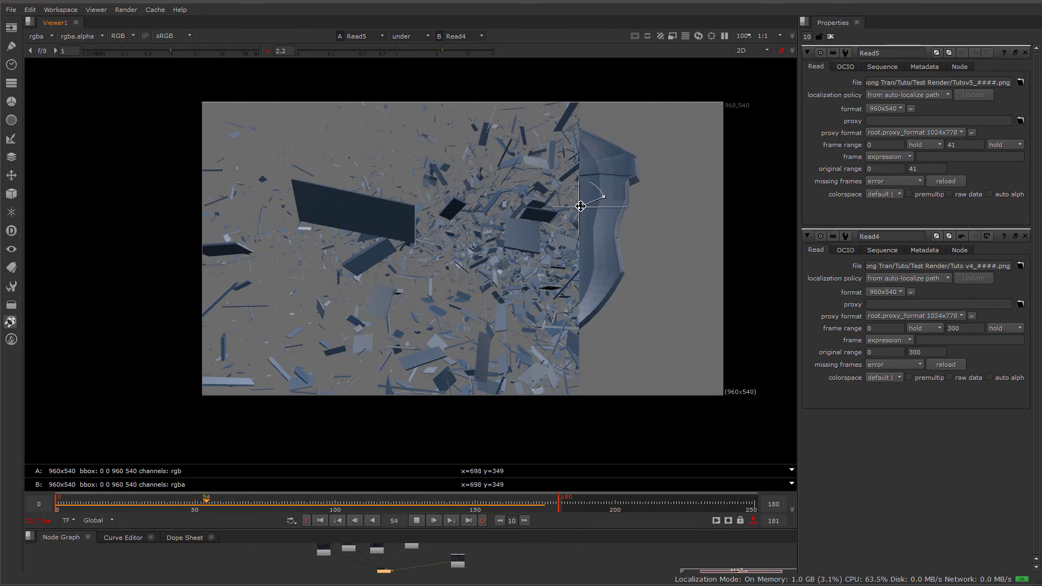
drag(579, 207, 732, 206)
Replace the Read5 node's file with the full Tutov5_####.png 0-300 sequence and move the wipe handle off the image.
drag(458, 563, 450, 560)
click(1021, 82)
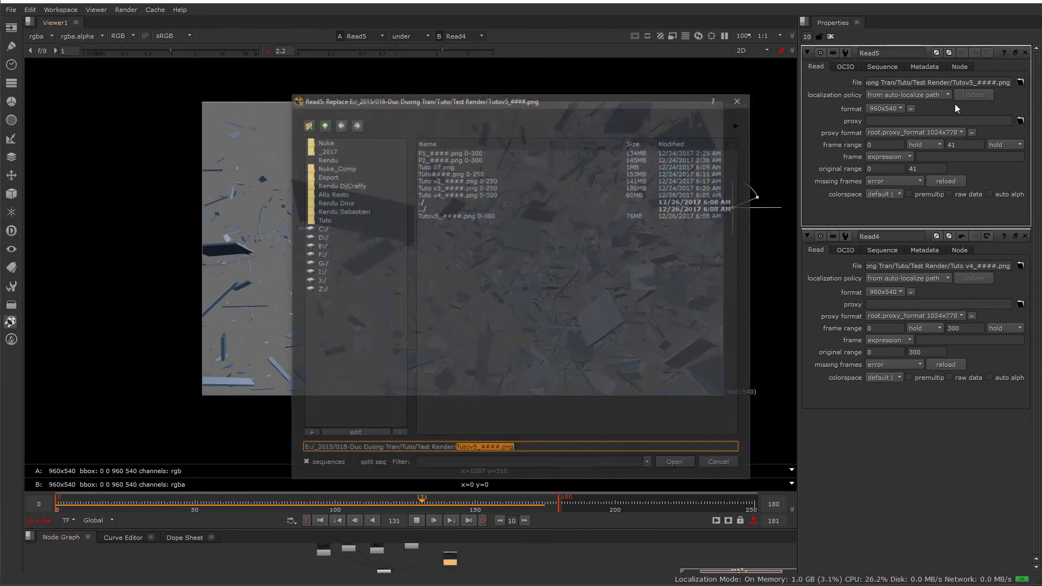
double_click(513, 216)
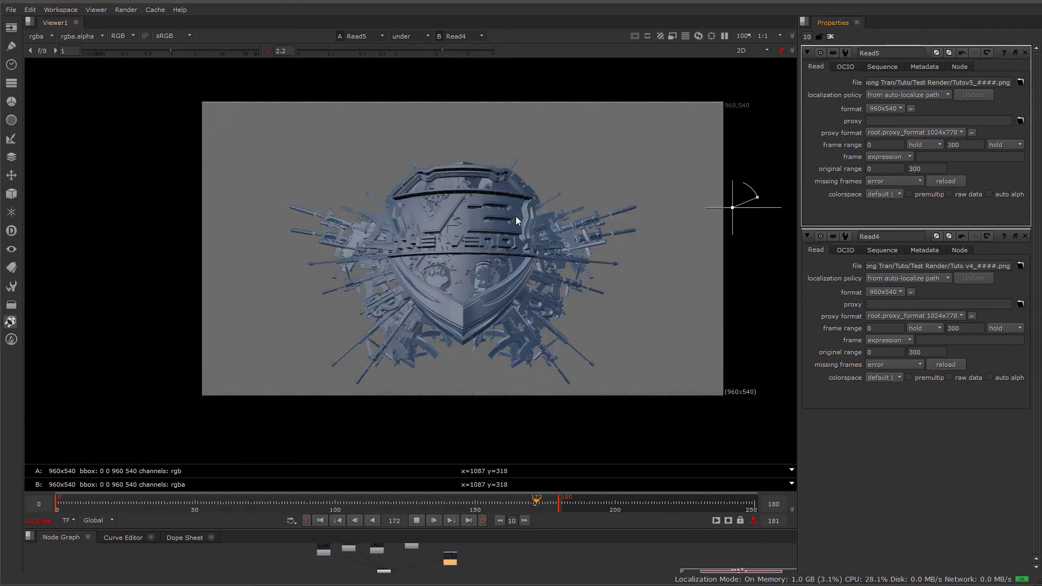
drag(737, 202, 790, 237)
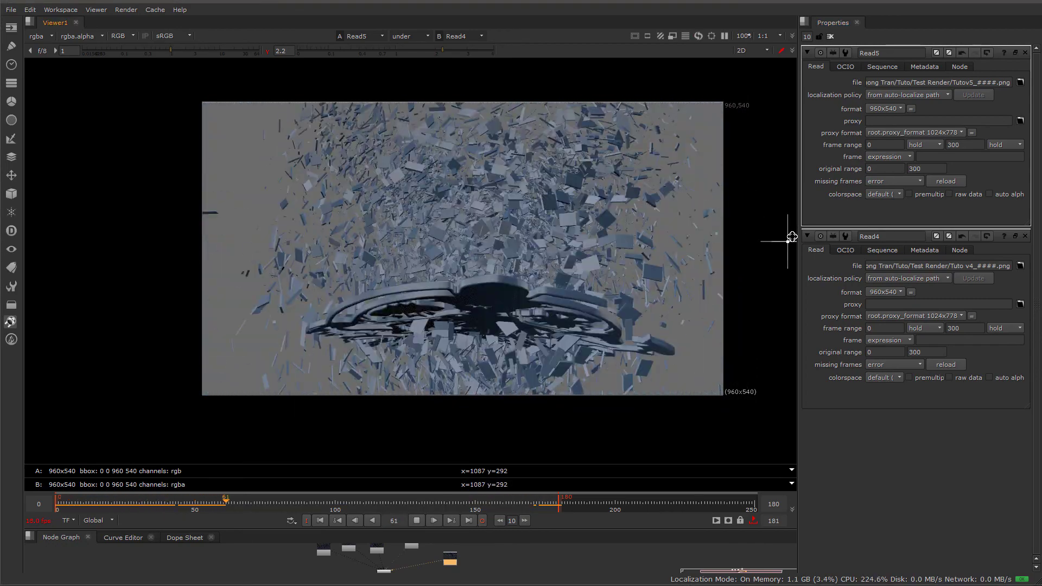
drag(717, 244, 835, 295)
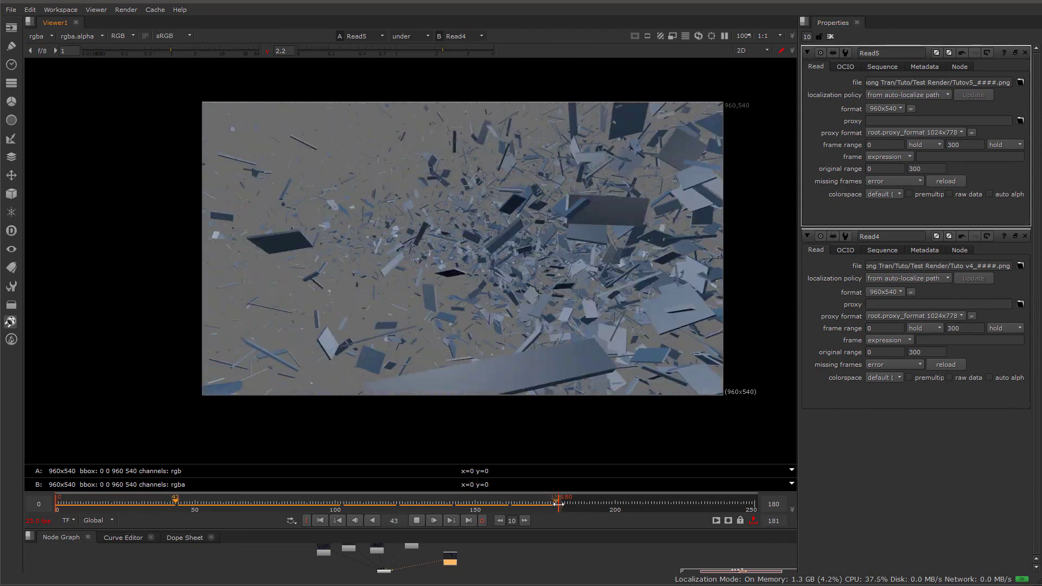
Extend the viewer's playback range to frame 250 and set the project's last frame to 300.
drag(559, 498, 769, 502)
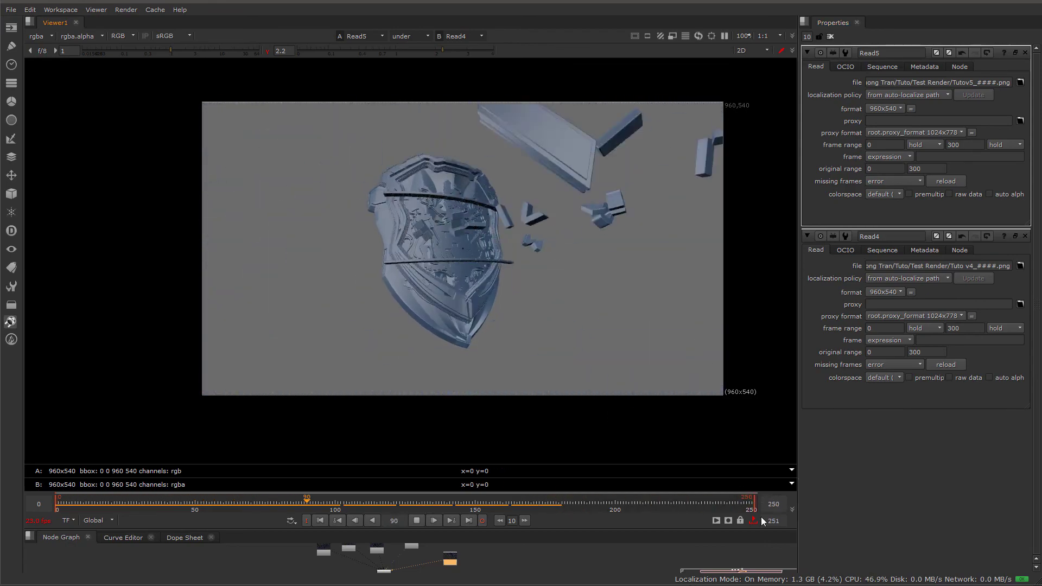
click(641, 553)
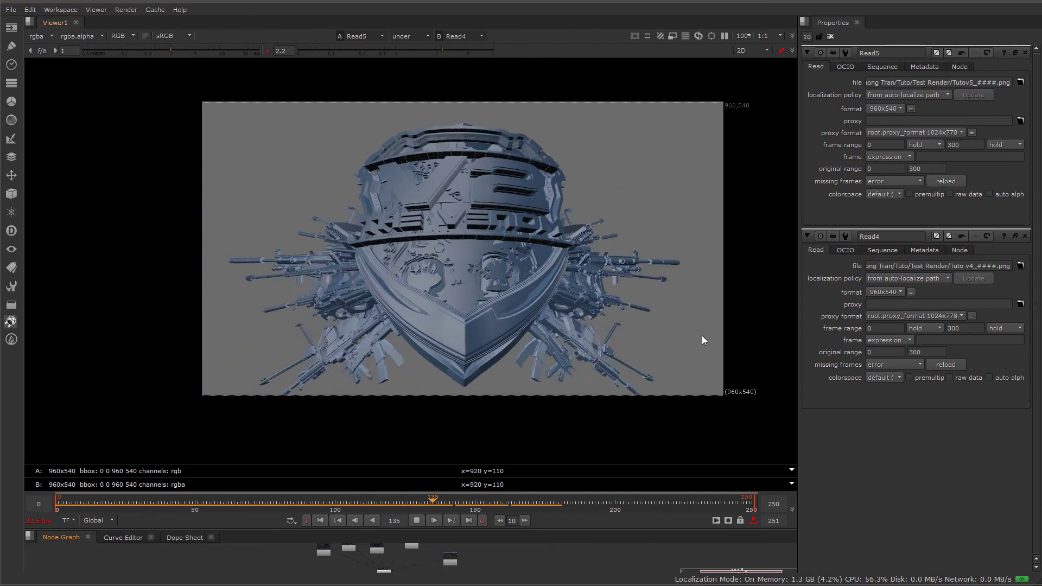
key(s)
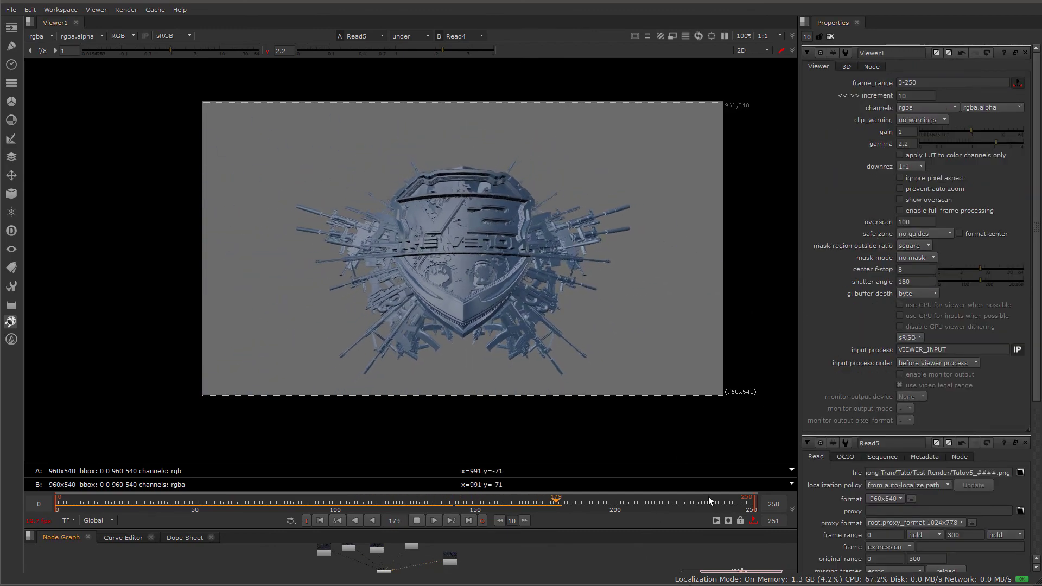
key(s)
double_click(923, 357)
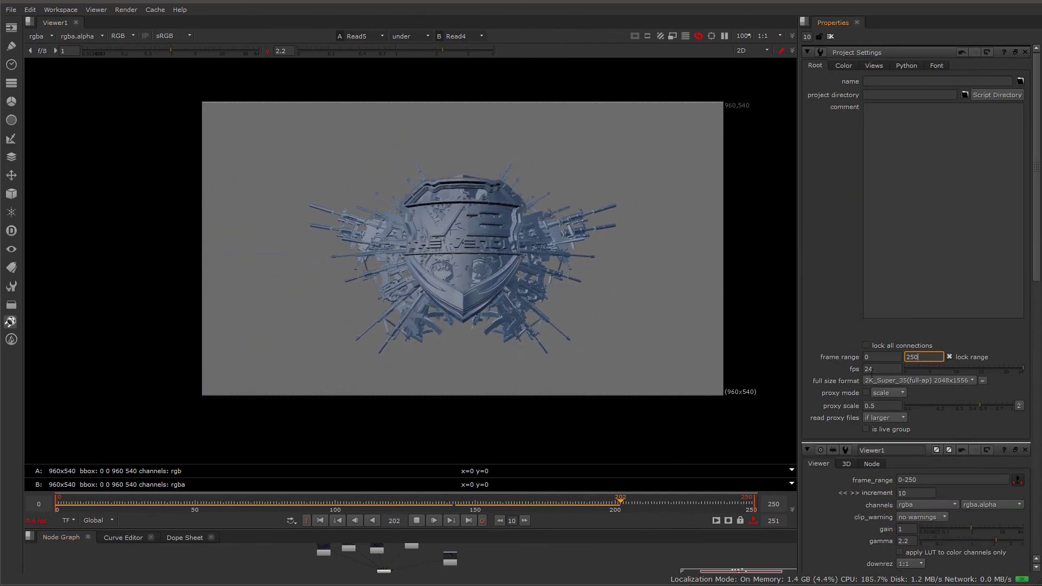
text(300)
key(Tab)
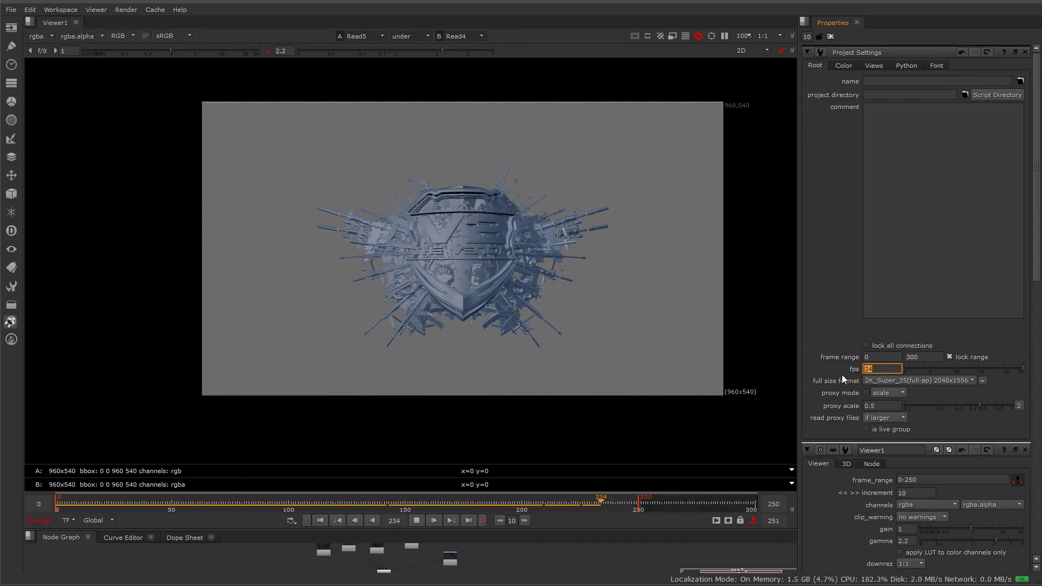
Set the project frame rate to 25 fps and extend the viewer's playback range to frame 300.
text(55)
key(BackSpace)
key(BackSpace)
text(25)
key(Return)
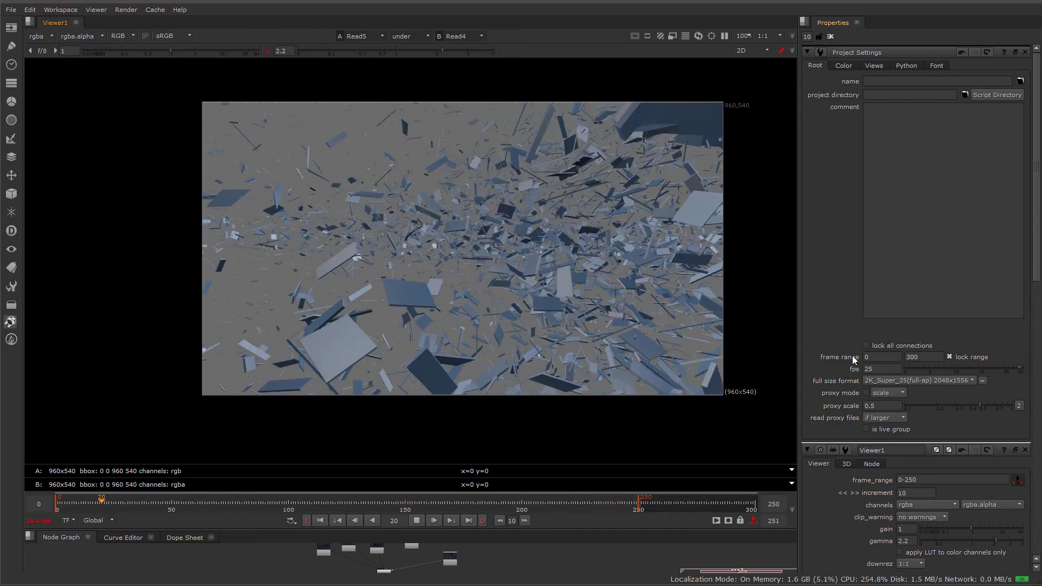
click(895, 380)
click(725, 379)
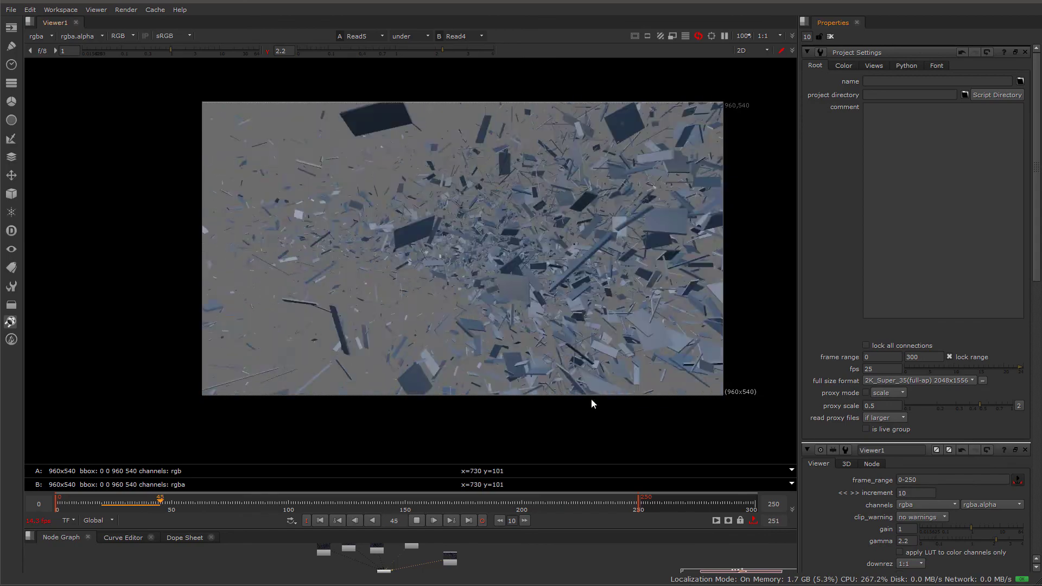
drag(638, 504, 751, 504)
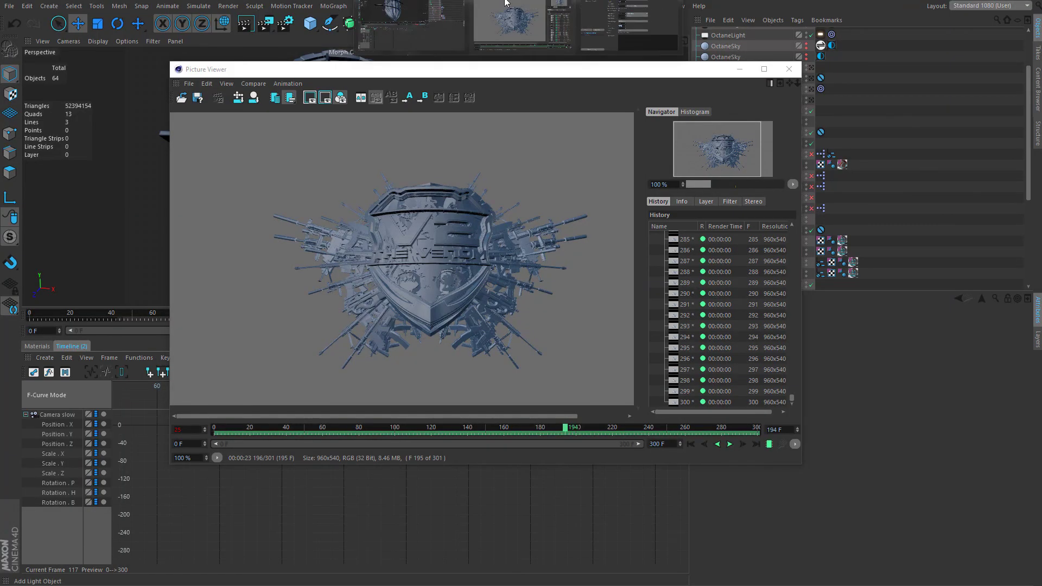
Close the Picture Viewer in Cinema 4D, switch back to Nuke and scrub the new sequence.
click(789, 69)
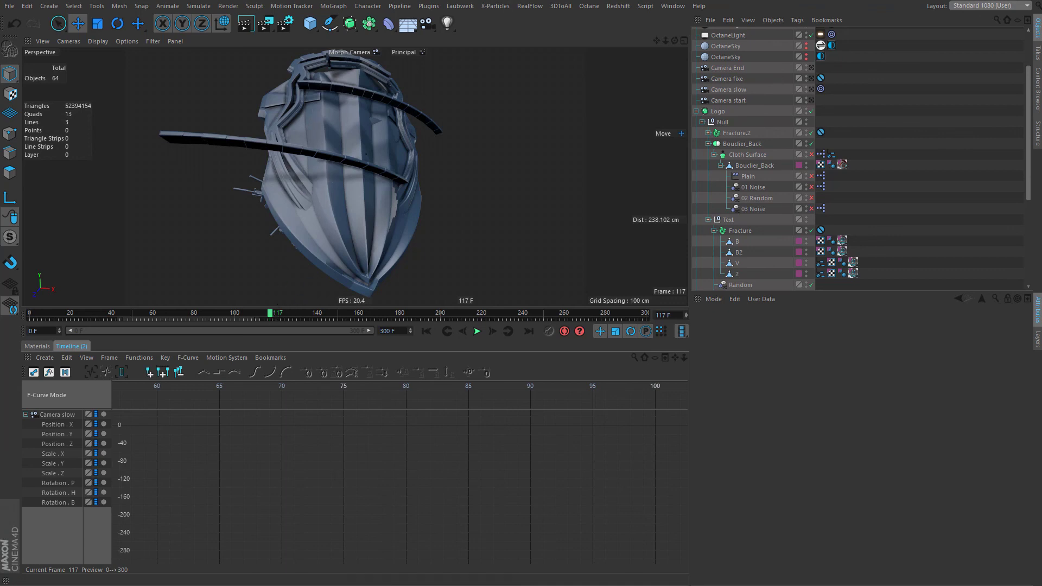
click(770, 14)
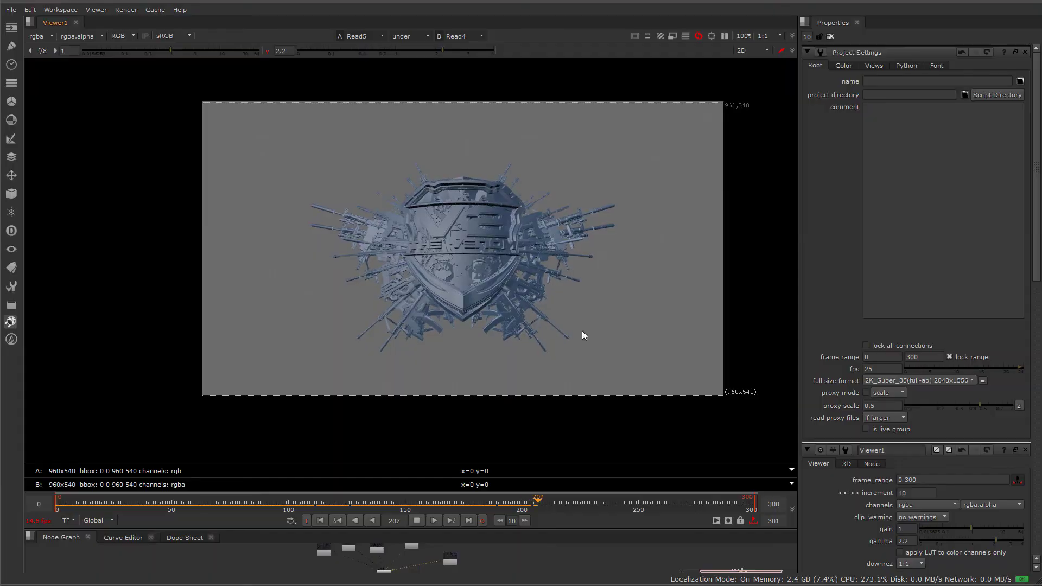
click(350, 501)
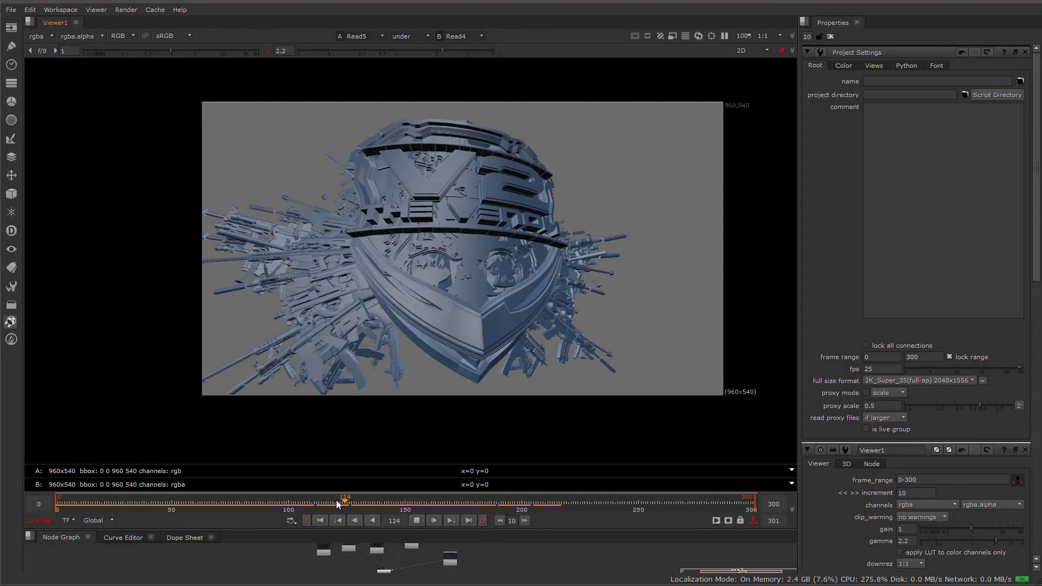
Stop playback, scrub the sequence back to frame 118 and play it backwards to review the logo reveal.
click(416, 521)
drag(358, 503, 332, 505)
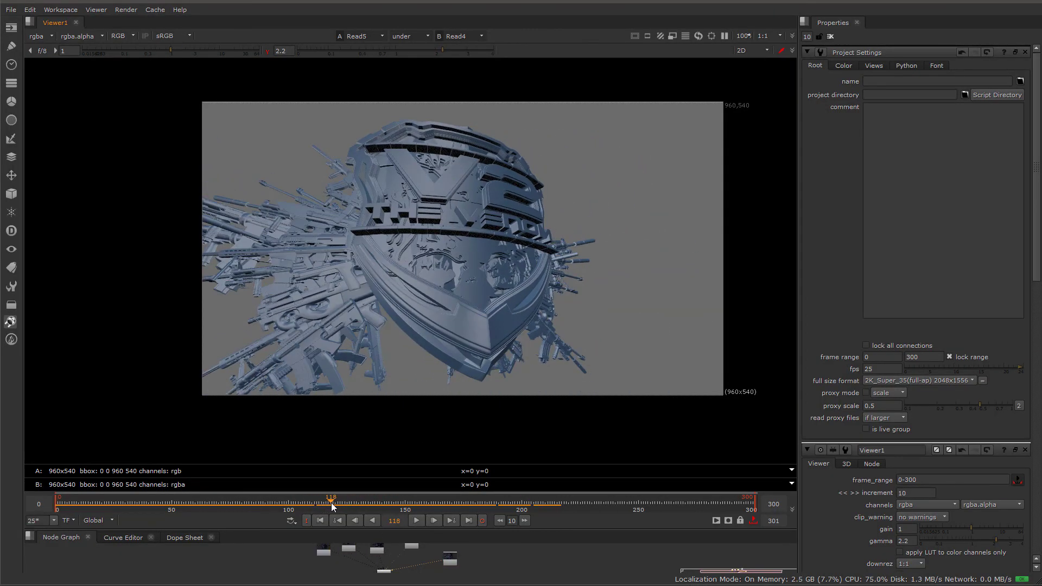
click(369, 521)
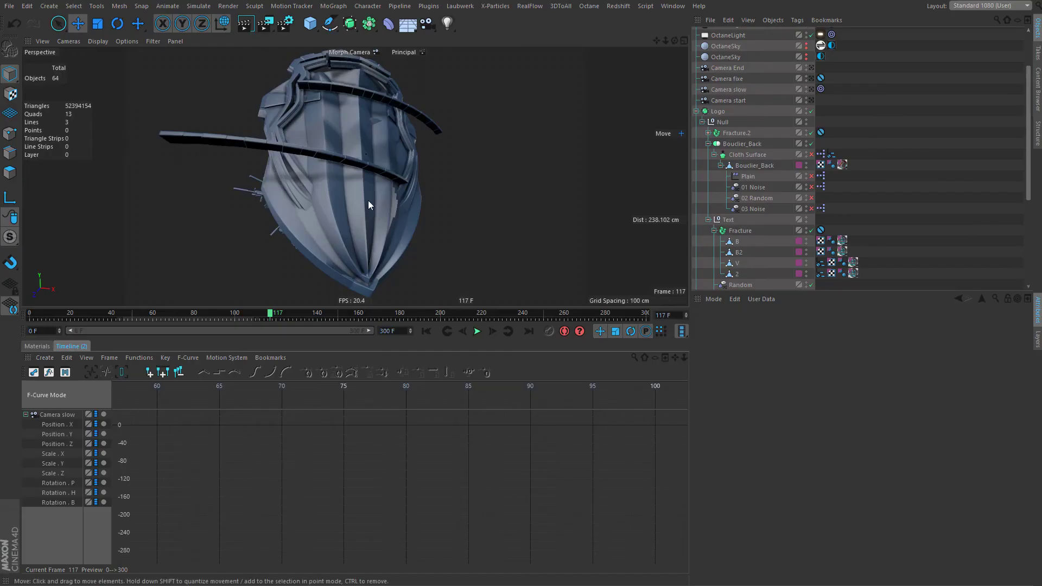
Switch to Cinema 4D, step through and play the logo animation around frame 117, and return to the first frame.
click(462, 331)
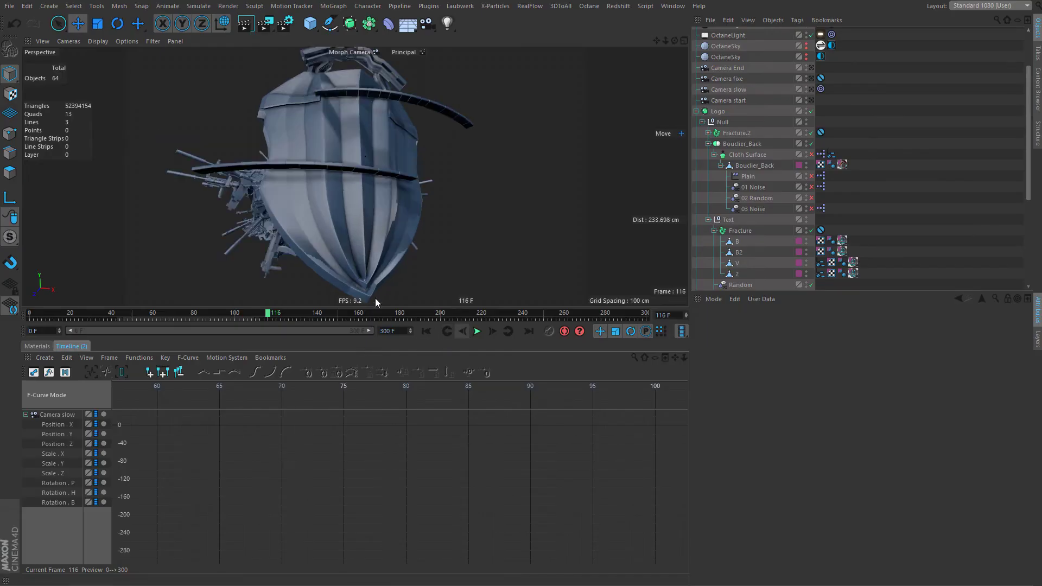
click(493, 332)
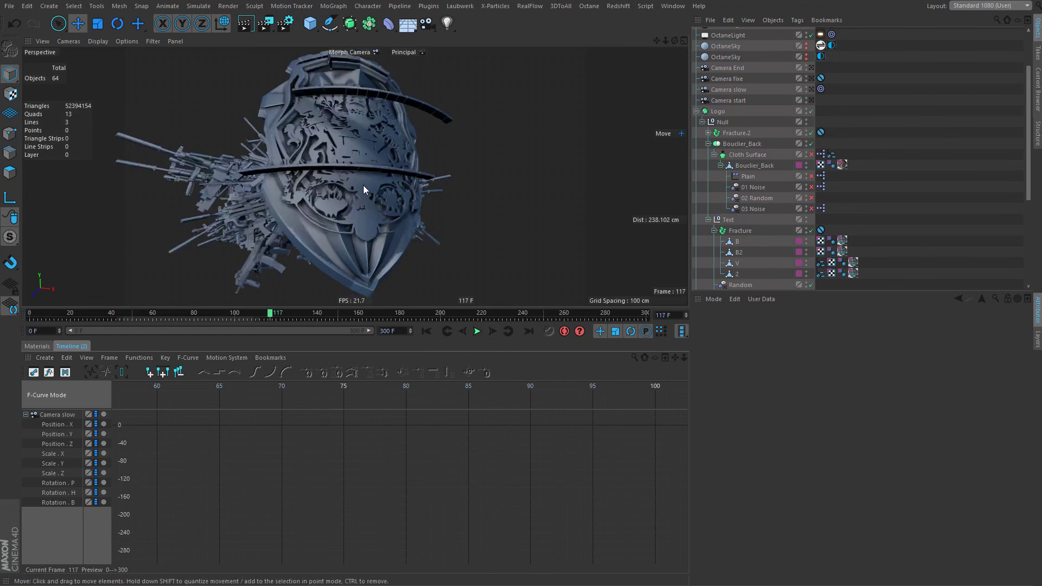
click(462, 331)
click(476, 331)
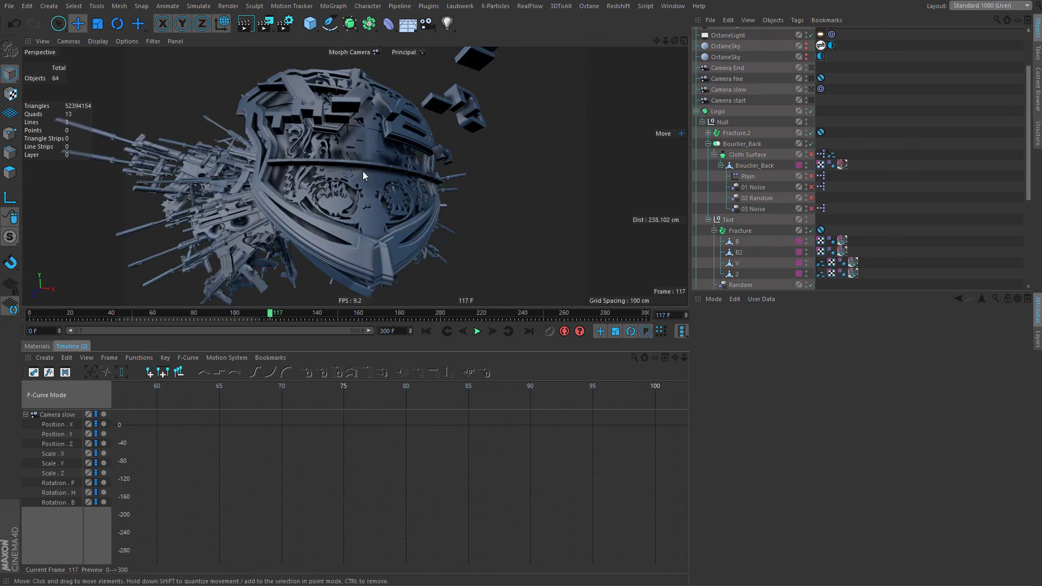
click(476, 331)
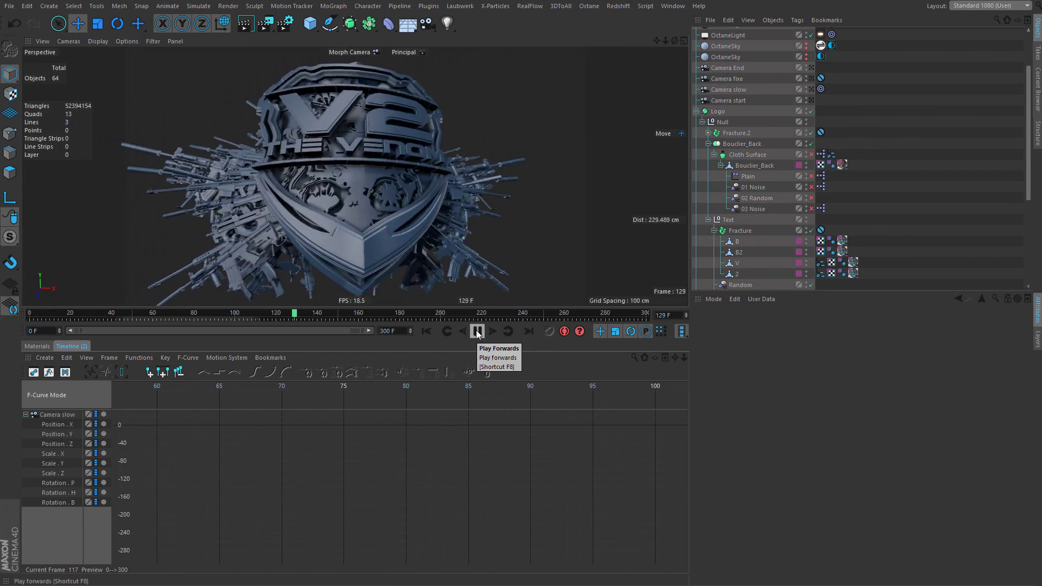
click(477, 331)
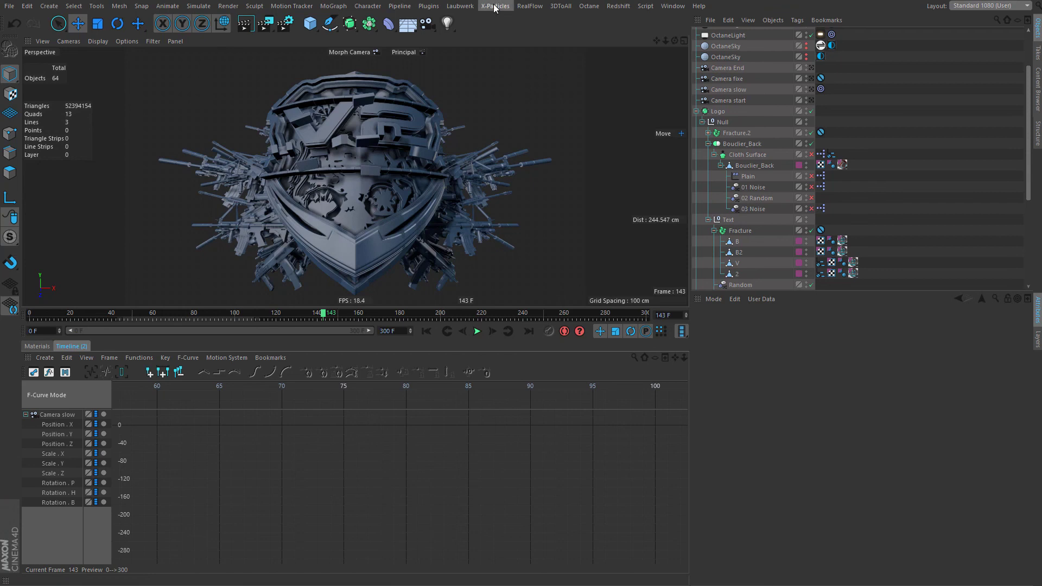
click(426, 332)
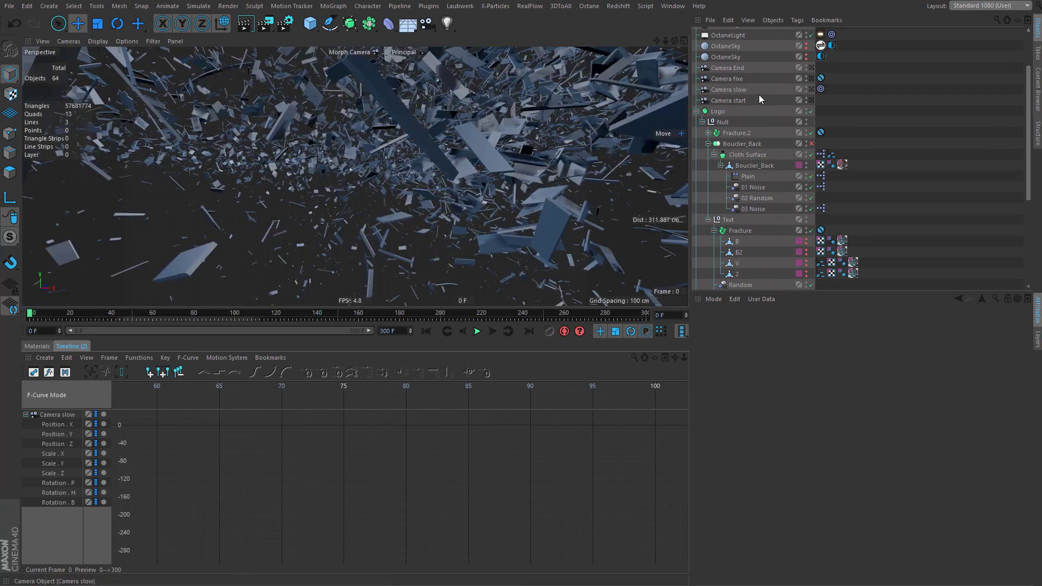
Move the Camera Morph Setup group below the OctaneSky objects, directly above Camera End.
scroll(771, 98, up, 3)
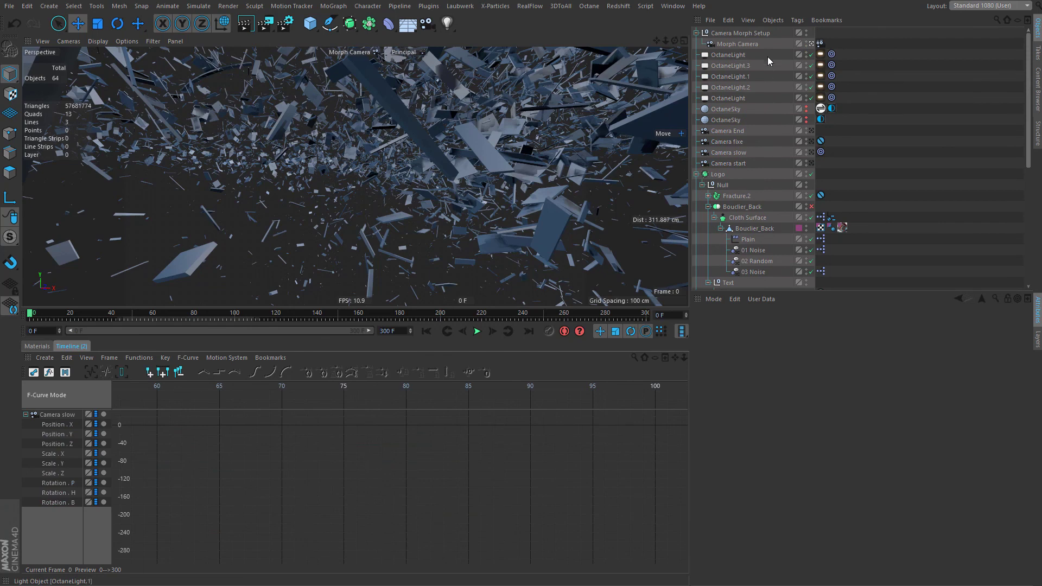
drag(737, 33, 725, 126)
scroll(765, 163, down, 3)
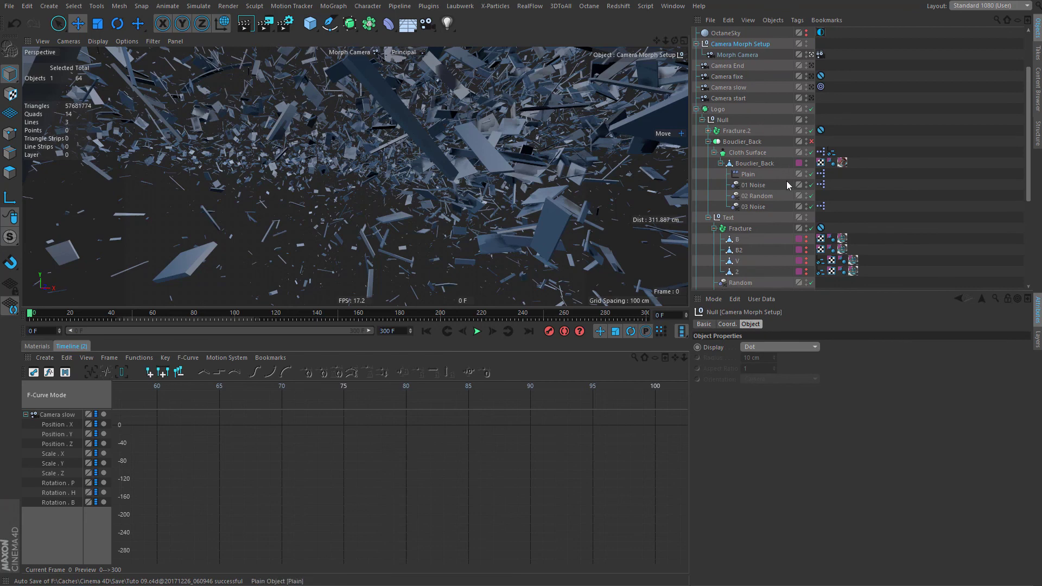
Inspect the Cloth Surface and Bouclier_Back with its Plain, Noise and Random effectors, and collapse Bouclier_Back's children.
scroll(787, 181, down, 2)
scroll(790, 163, down, 2)
click(565, 220)
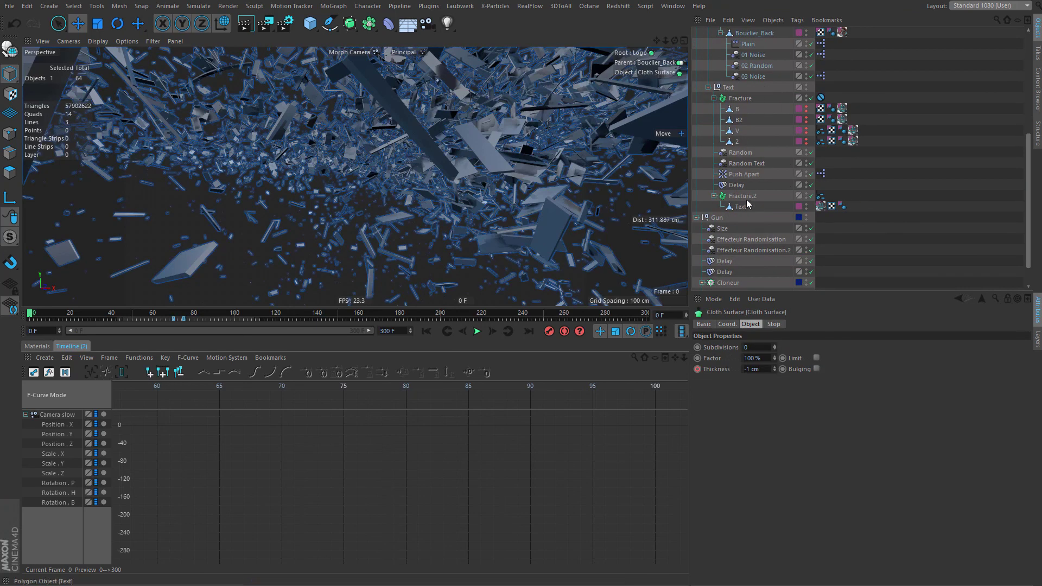
scroll(780, 192, up, 2)
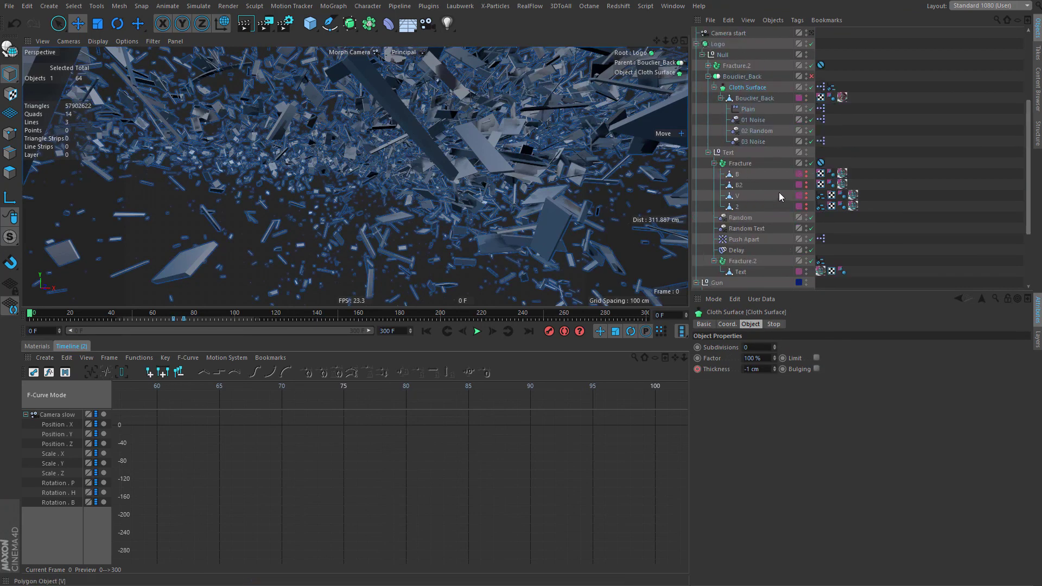
click(760, 141)
click(757, 131)
click(767, 118)
click(762, 109)
click(751, 99)
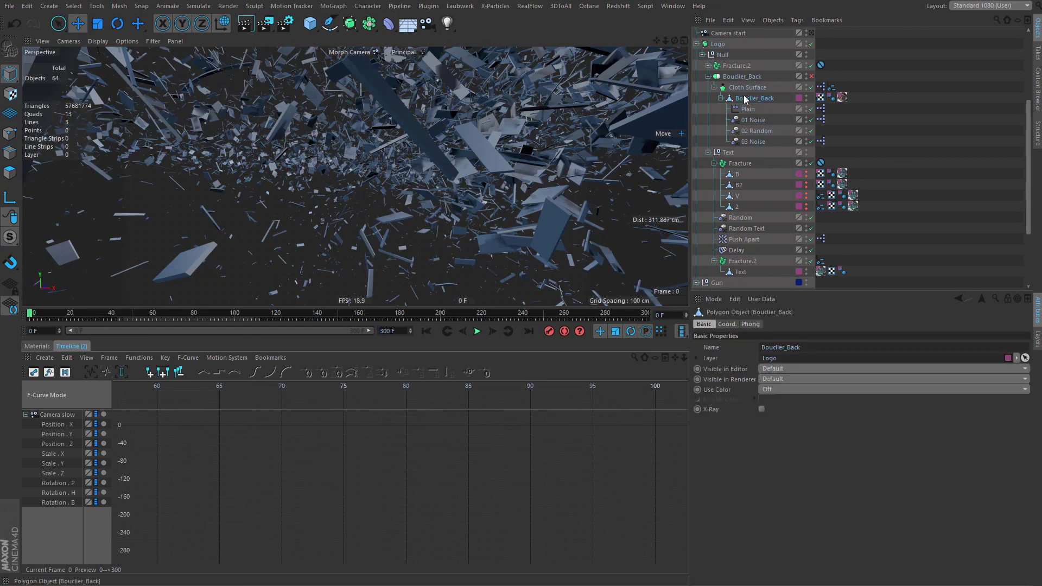
click(721, 98)
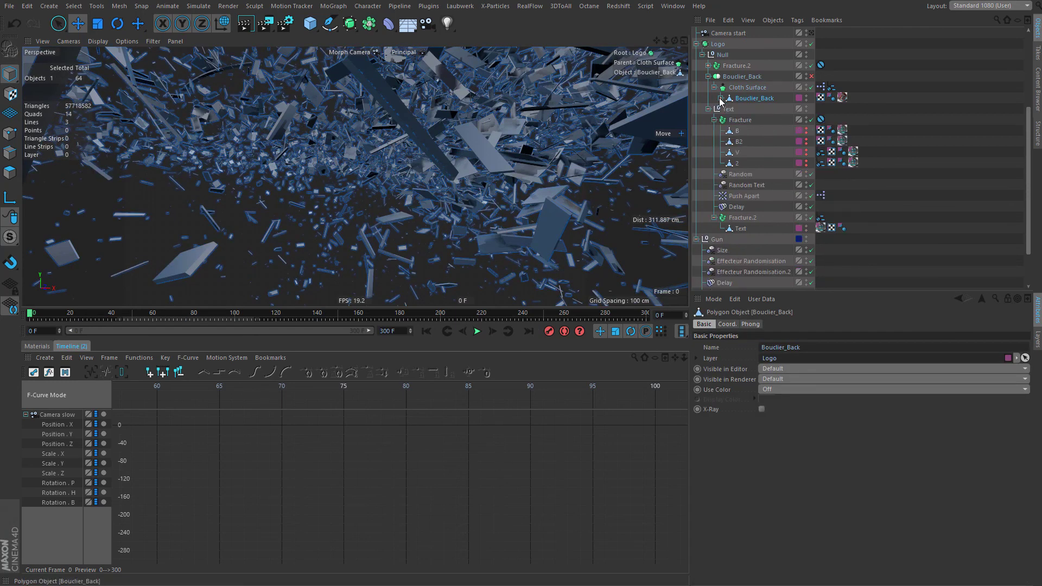
Add a MoGraph Cache tag to the Fracture object in the Text group and try to bake it.
click(745, 119)
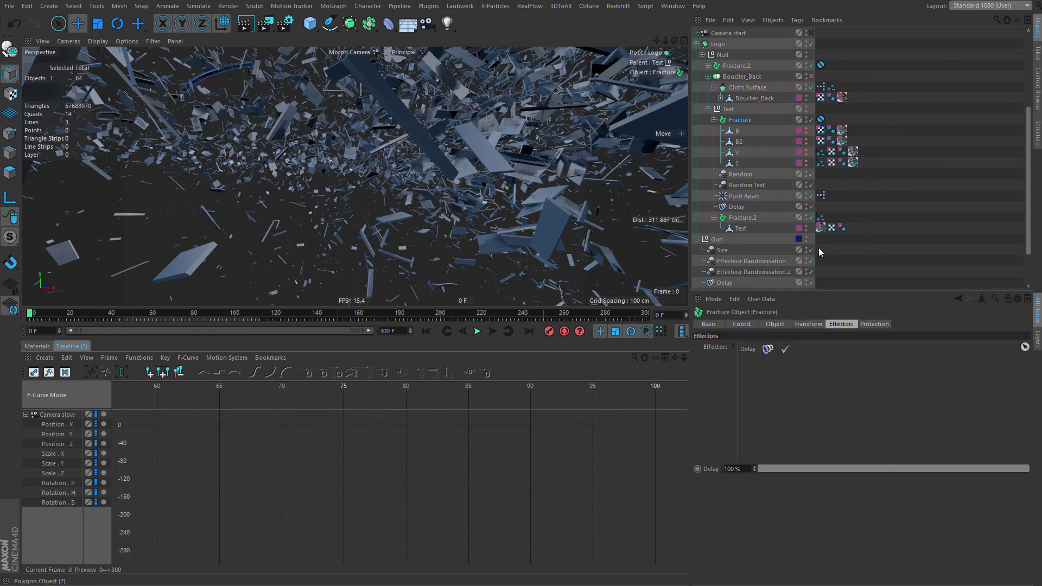
click(871, 323)
click(842, 324)
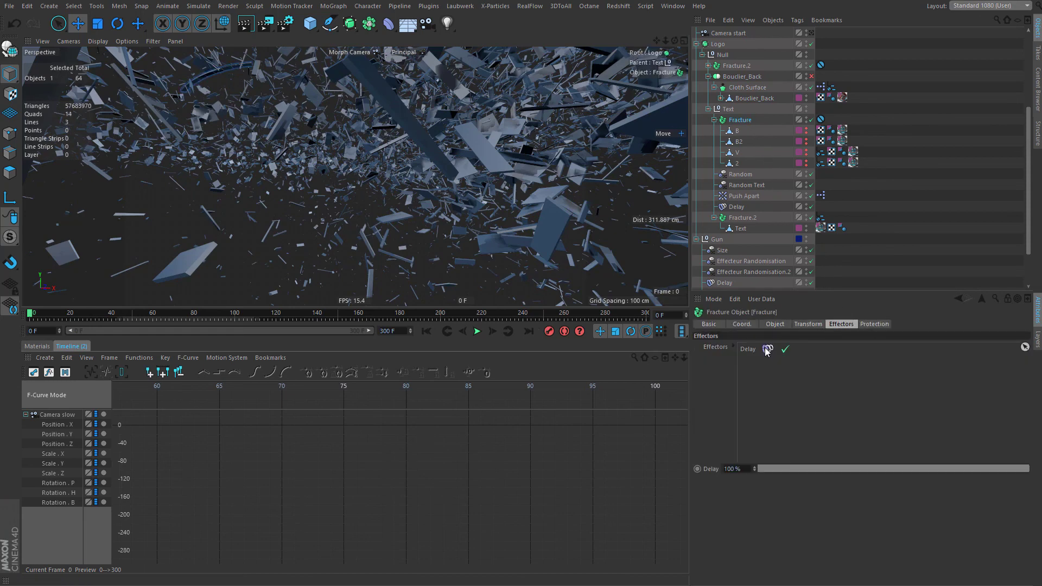
right_click(737, 120)
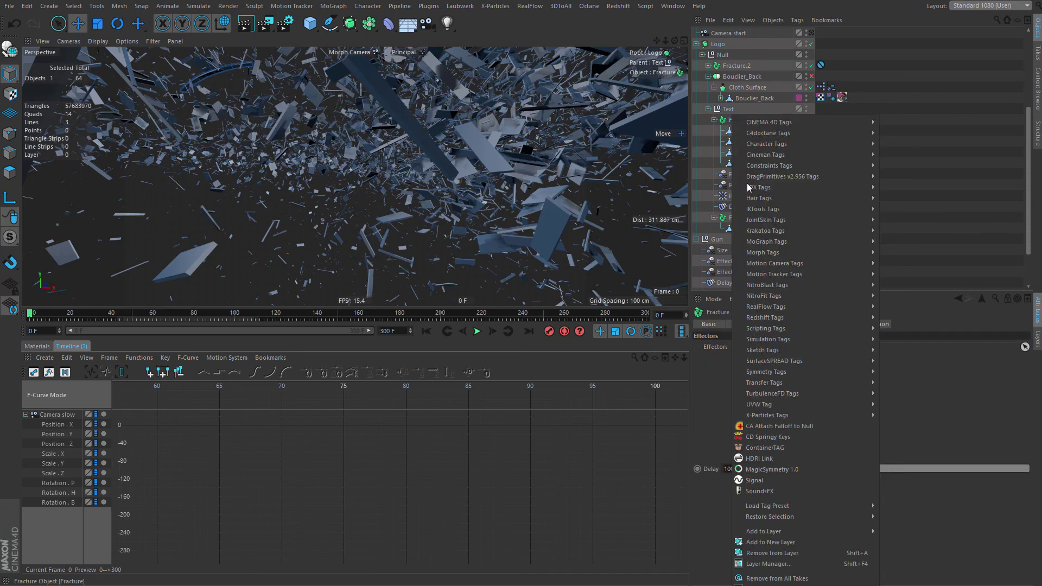
mouse_move(805, 307)
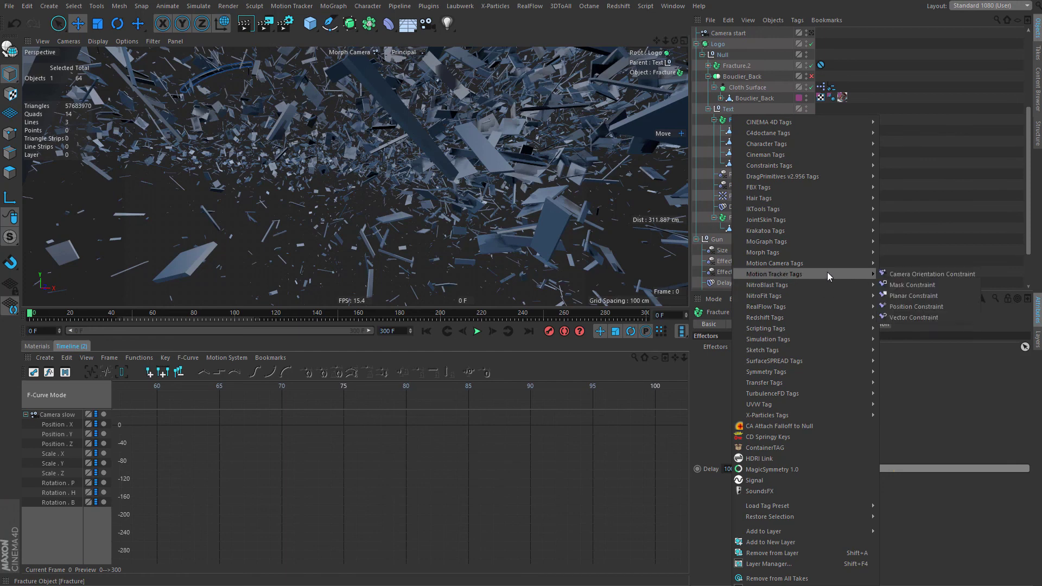
mouse_move(829, 244)
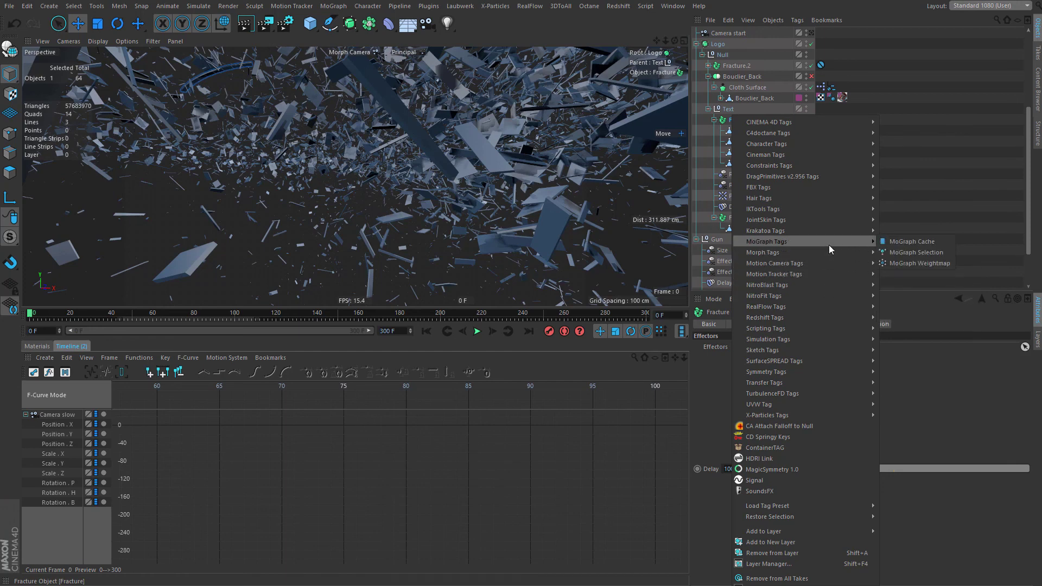
click(915, 240)
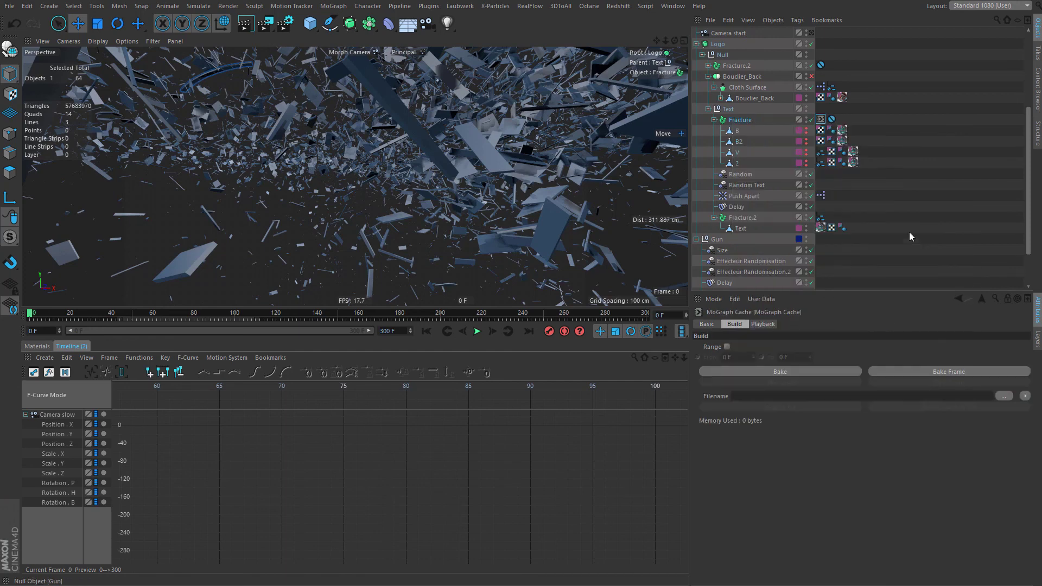
click(785, 370)
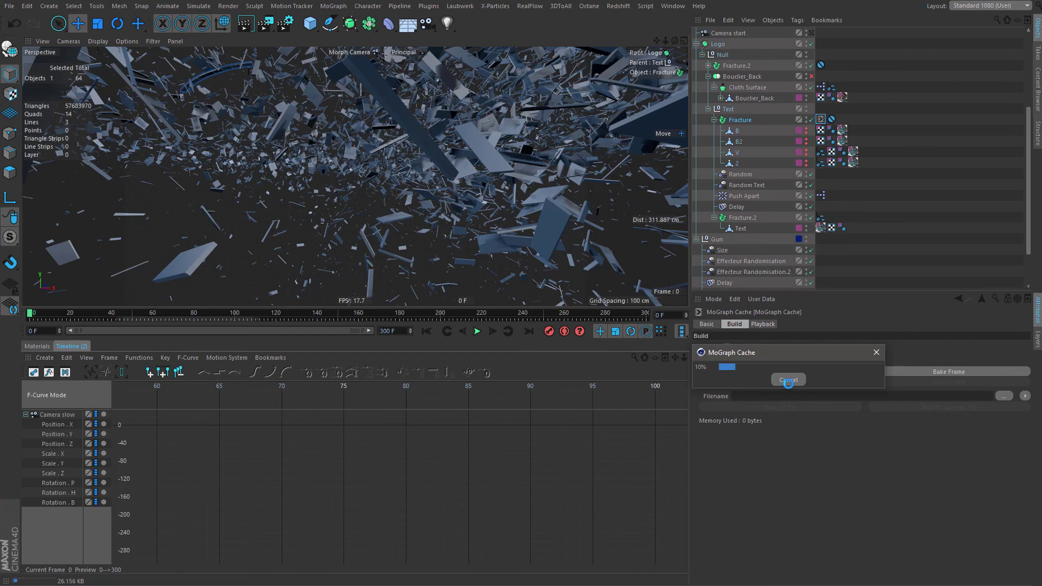
click(786, 376)
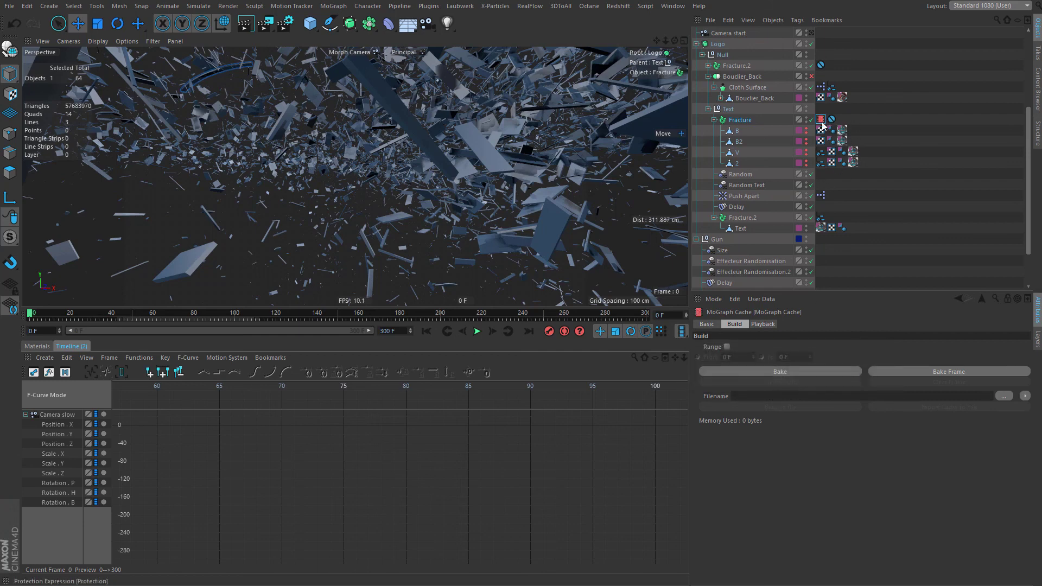
Set Cloth Surface's Stop Generators XPresso tag to Expression priority and disable it, turning off Cloth Surface and Bouclier_Back's effectors.
click(821, 87)
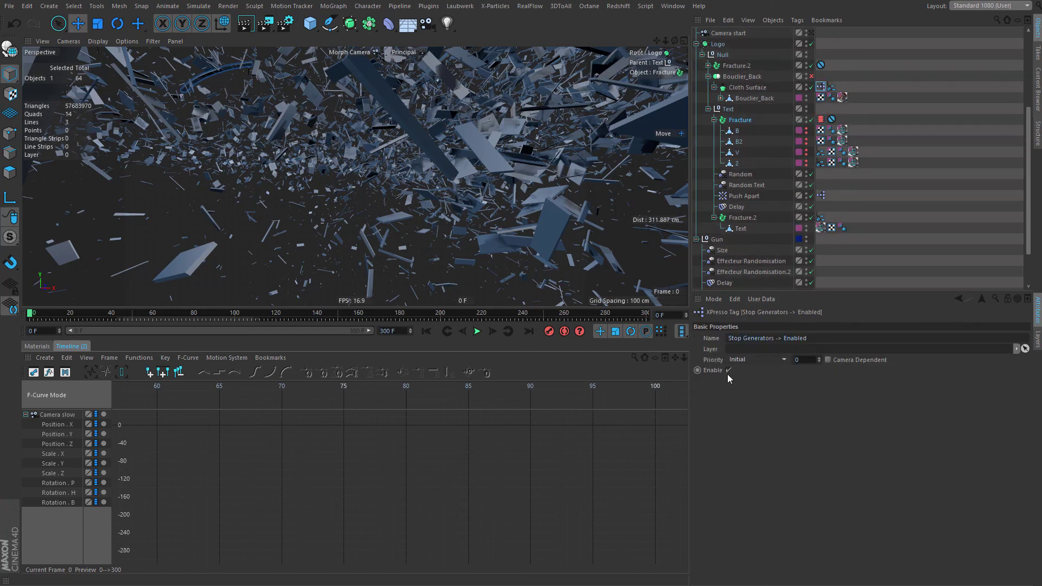
click(741, 360)
click(755, 390)
click(720, 97)
click(812, 109)
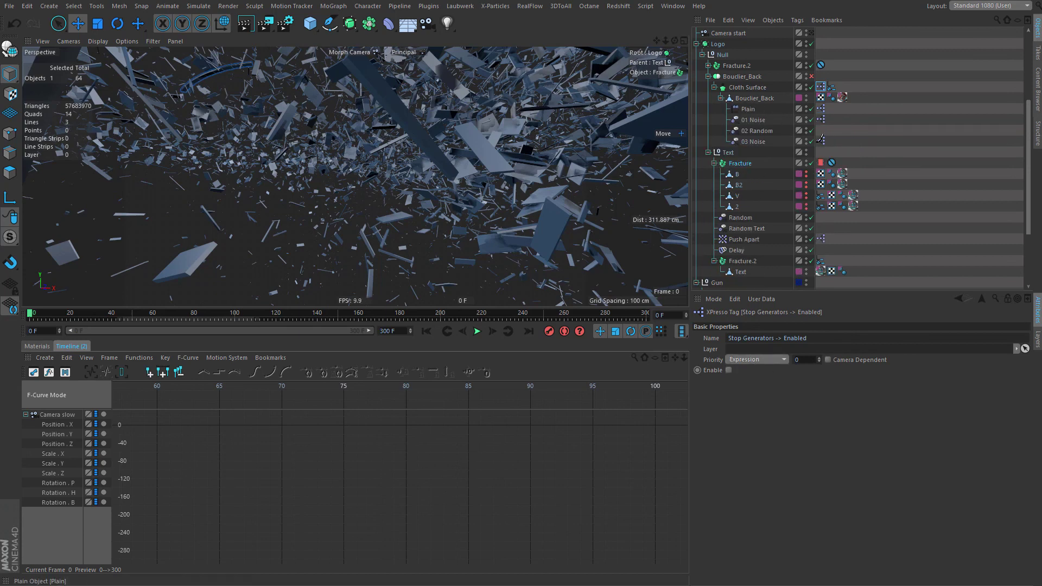
click(812, 87)
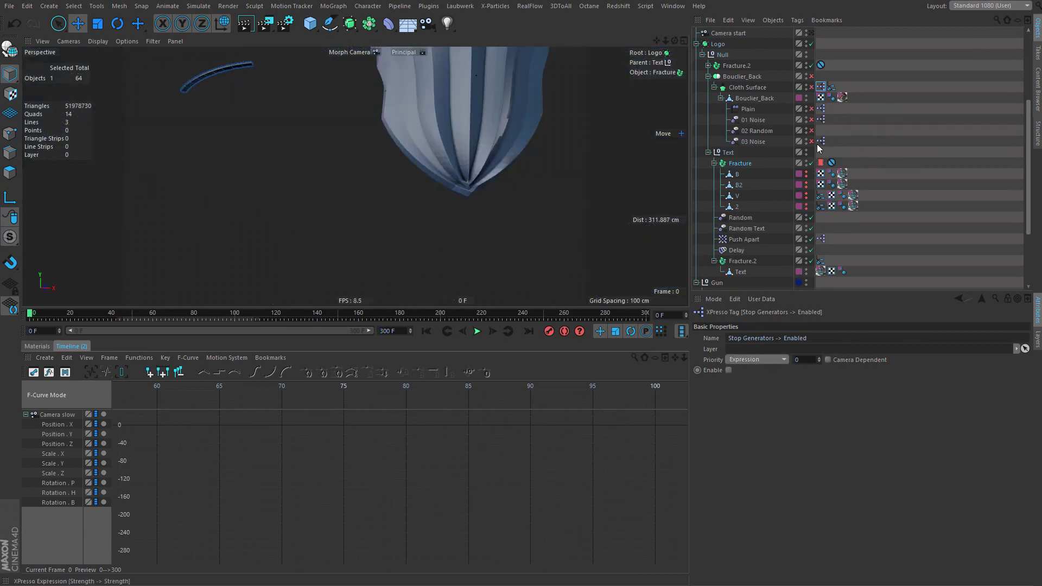
Bake the MoGraph cache of the Text group's Fracture object and scrub the timeline to frame 93 to check it.
drag(376, 312, 148, 329)
click(822, 163)
click(770, 372)
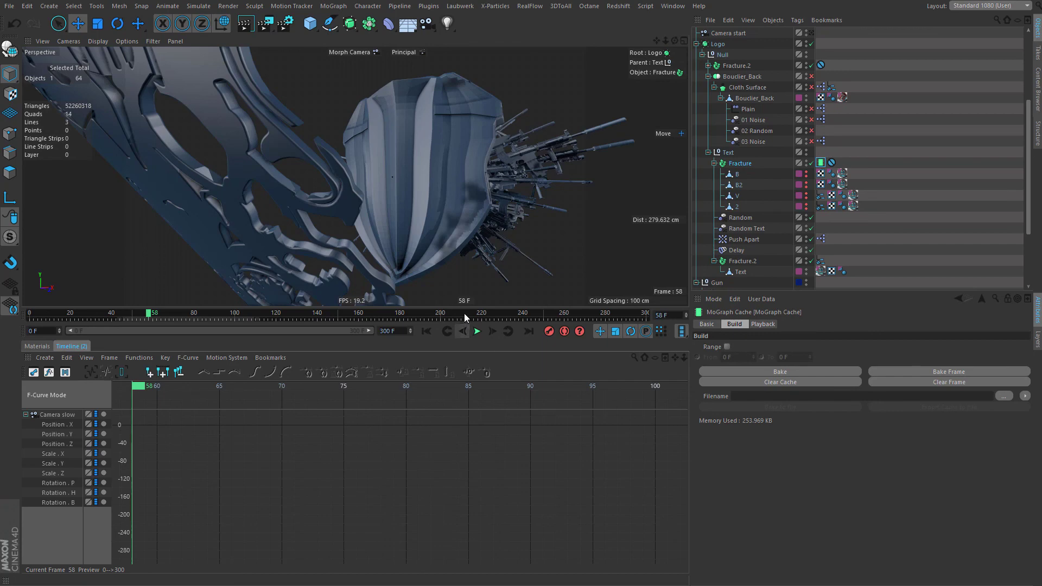
drag(464, 314, 220, 322)
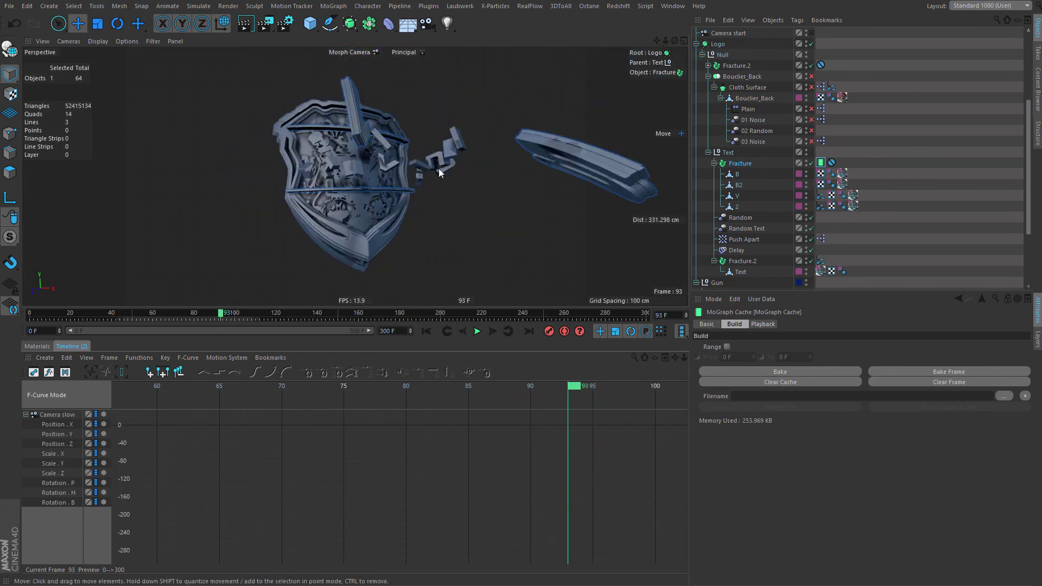
Add a MoGraph Cache tag to the Text group's Fracture.2 object, bake it, and scrub to frame 89 to check it.
click(447, 151)
right_click(757, 261)
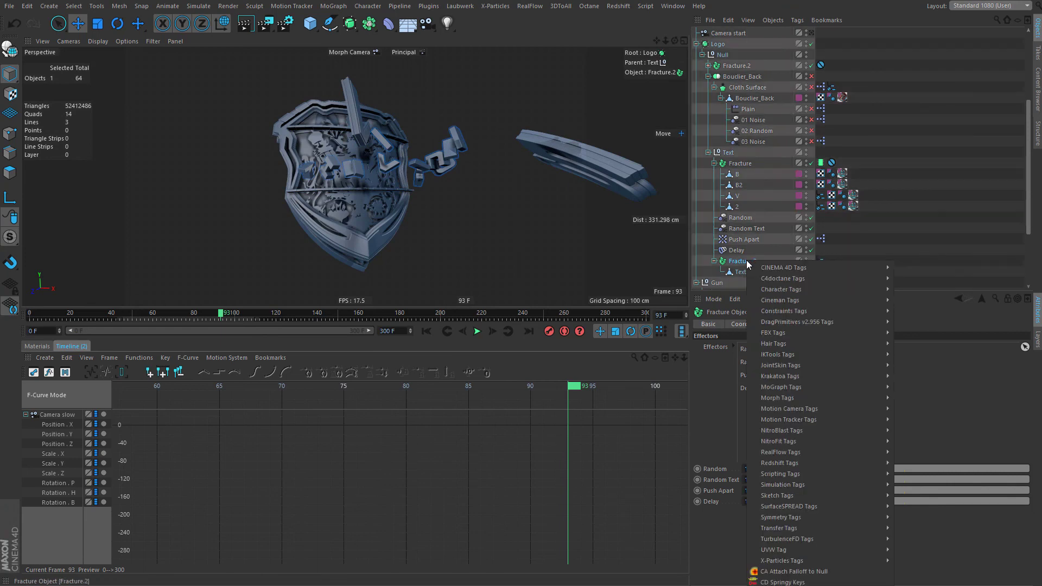
mouse_move(820, 386)
click(923, 387)
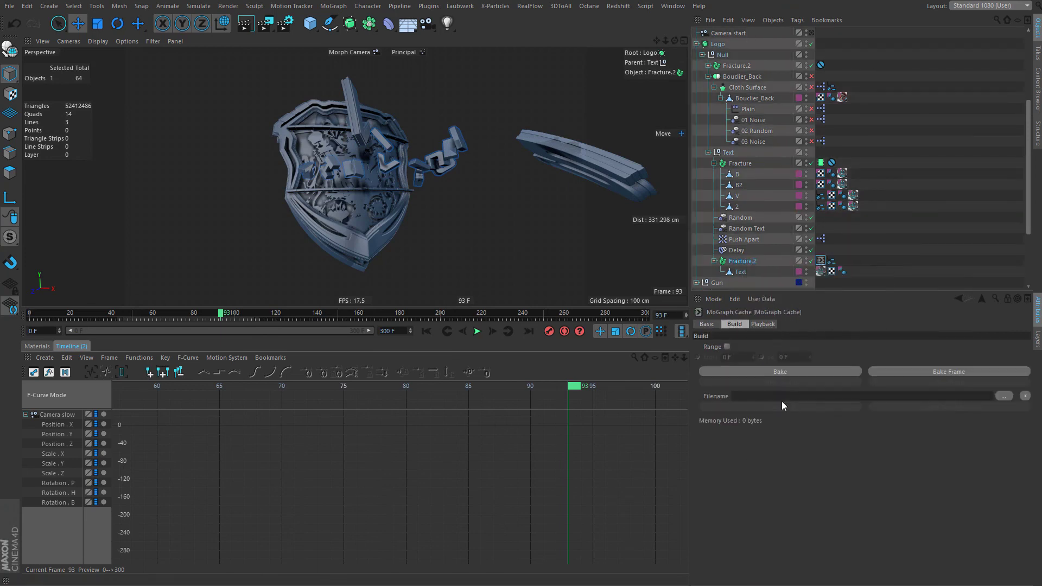
click(755, 374)
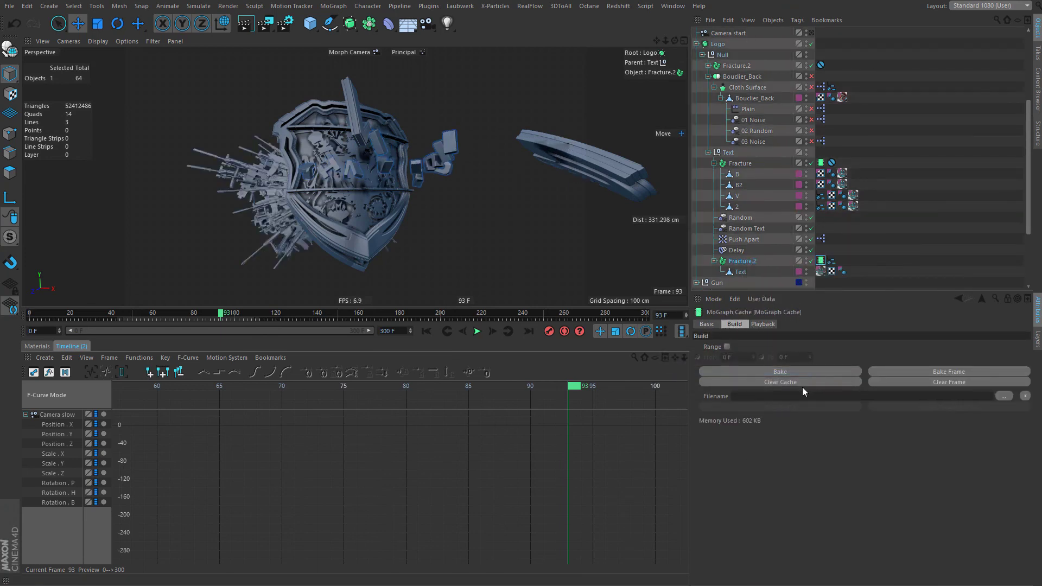
mouse_move(223, 316)
mouse_down()
mouse_move(199, 314)
mouse_move(239, 322)
mouse_move(213, 320)
mouse_up()
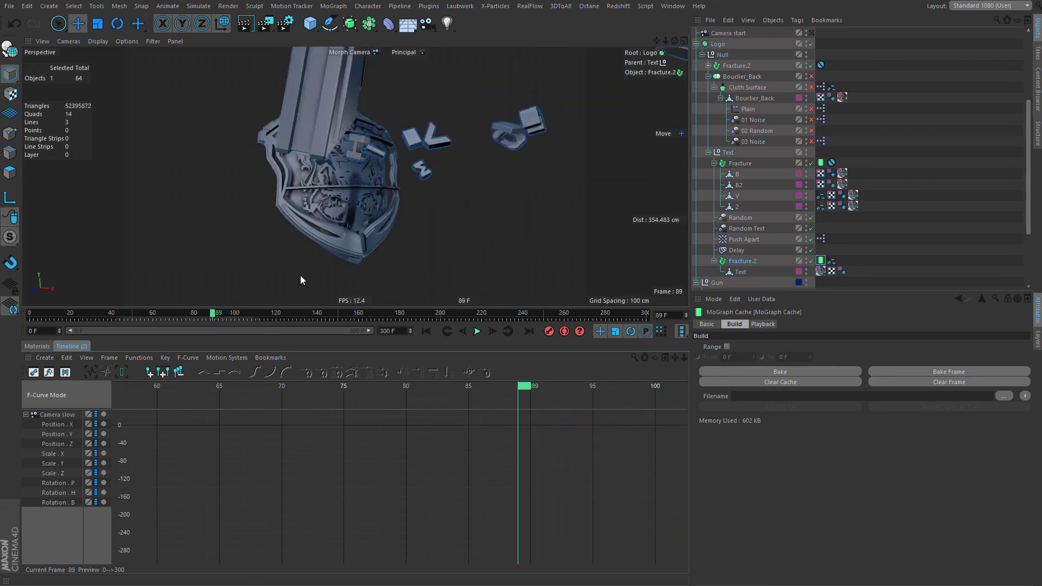
Expand the Fracture.2 object holding the Motif and Bouclier_Front parts, give it a MoGraph Cache tag and bake it.
click(355, 244)
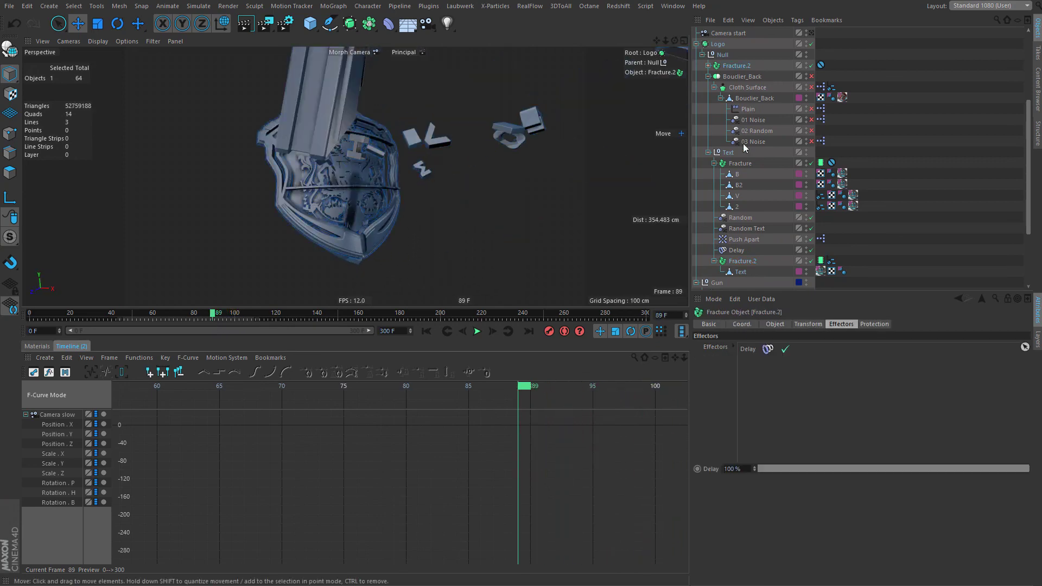
click(708, 66)
click(740, 87)
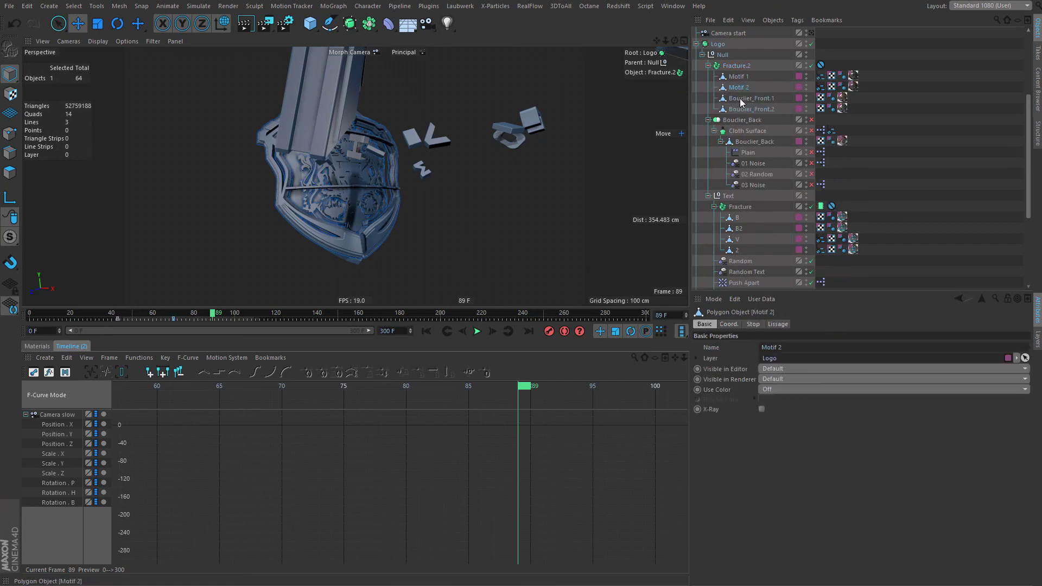
click(744, 65)
right_click(747, 66)
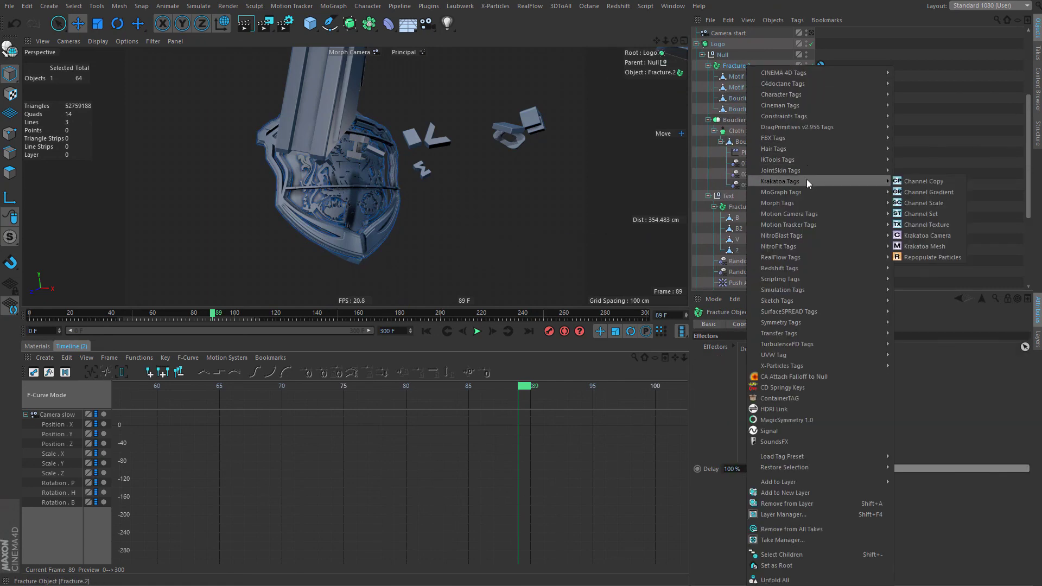
mouse_move(875, 193)
click(923, 192)
click(748, 369)
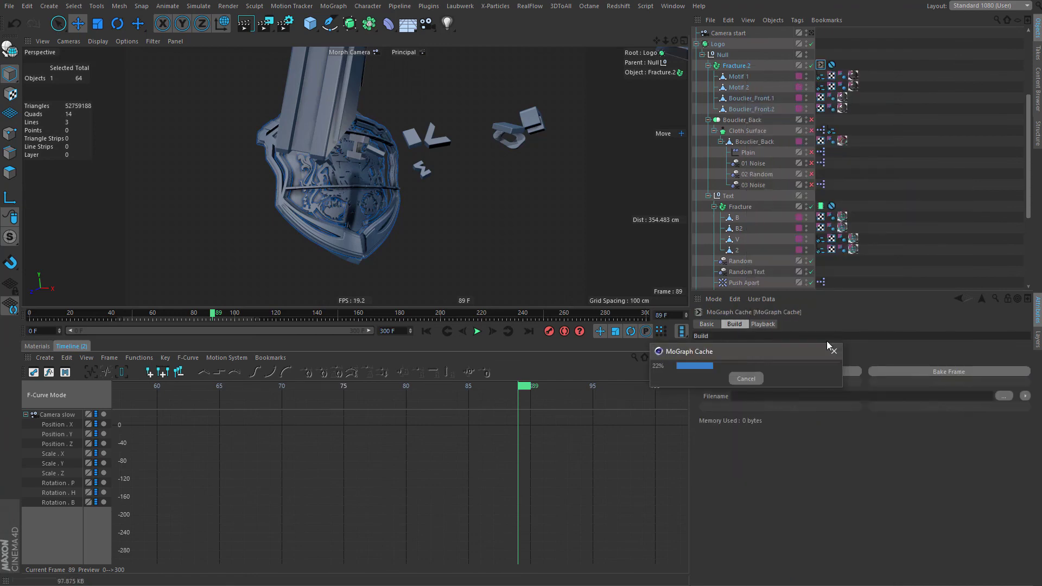
Step between frames 88 and 89 and play on to frame 107 to check the baked shield and letter animation.
drag(241, 311, 214, 337)
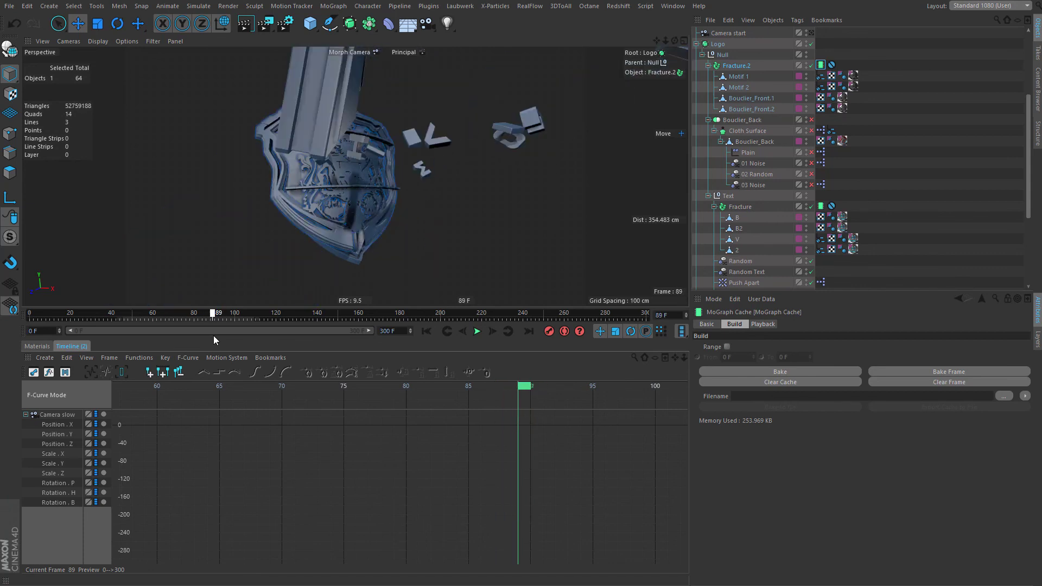
click(462, 331)
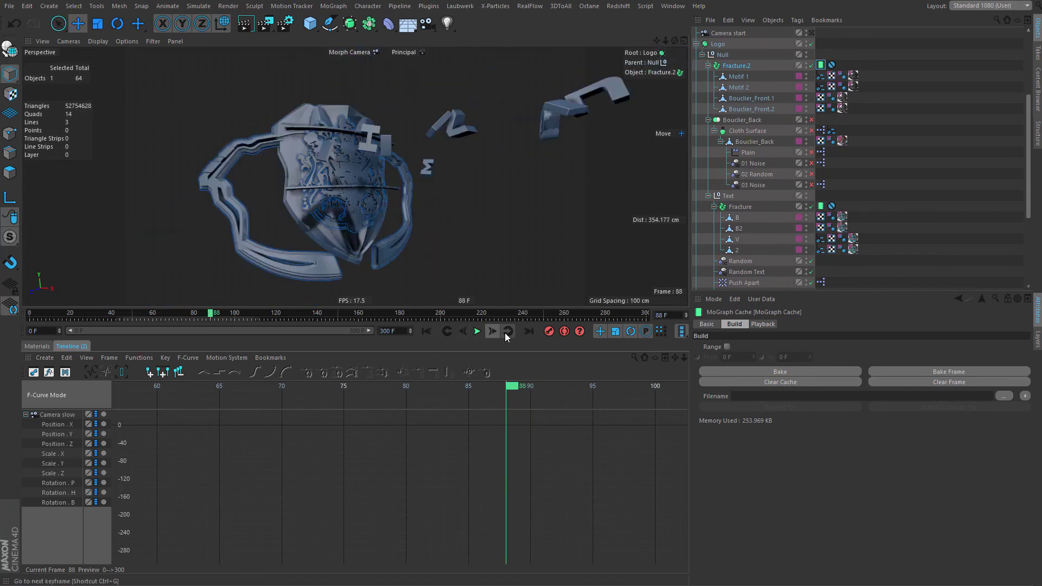
click(462, 331)
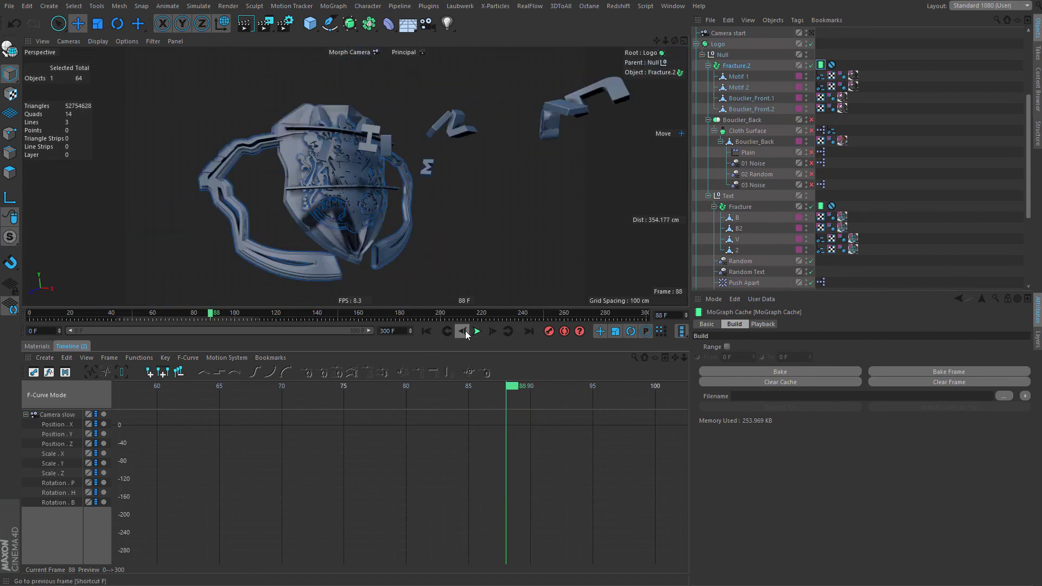
click(493, 331)
click(462, 331)
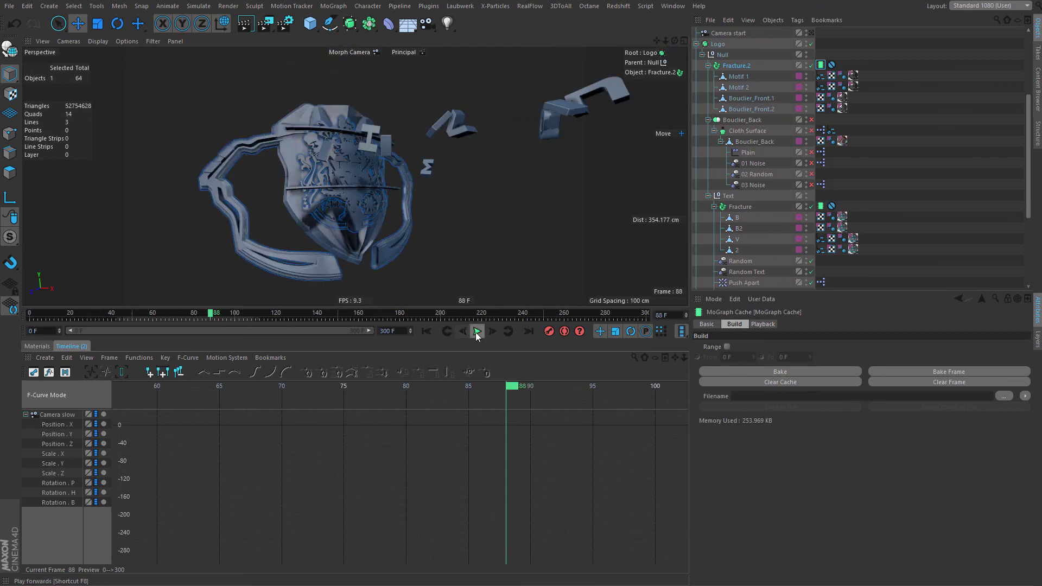
click(478, 331)
click(477, 331)
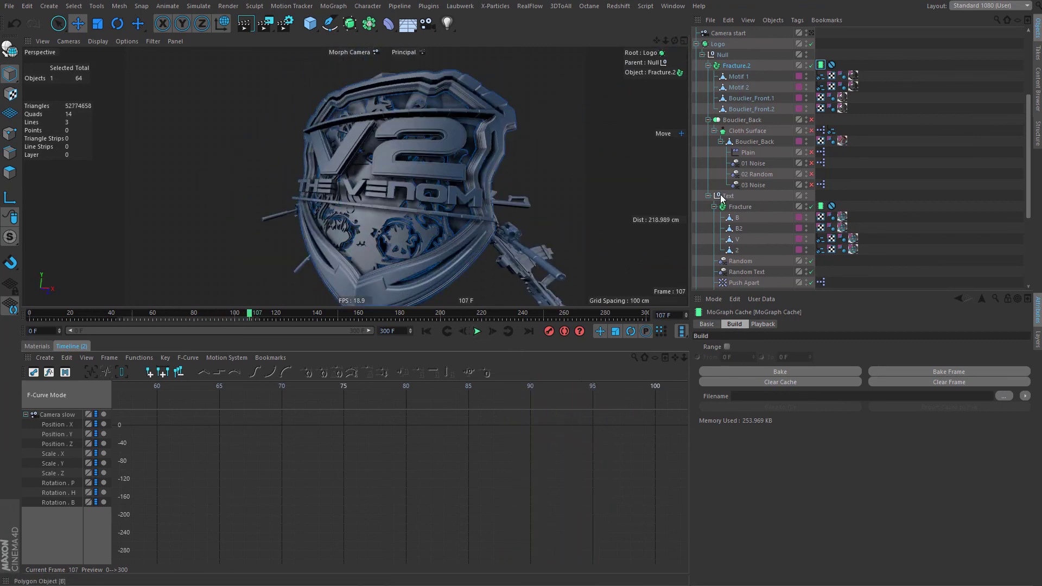
Collapse the shield's Fracture.2 and the Text group's Fracture and Fracture.2 objects in the hierarchy.
click(750, 207)
click(708, 66)
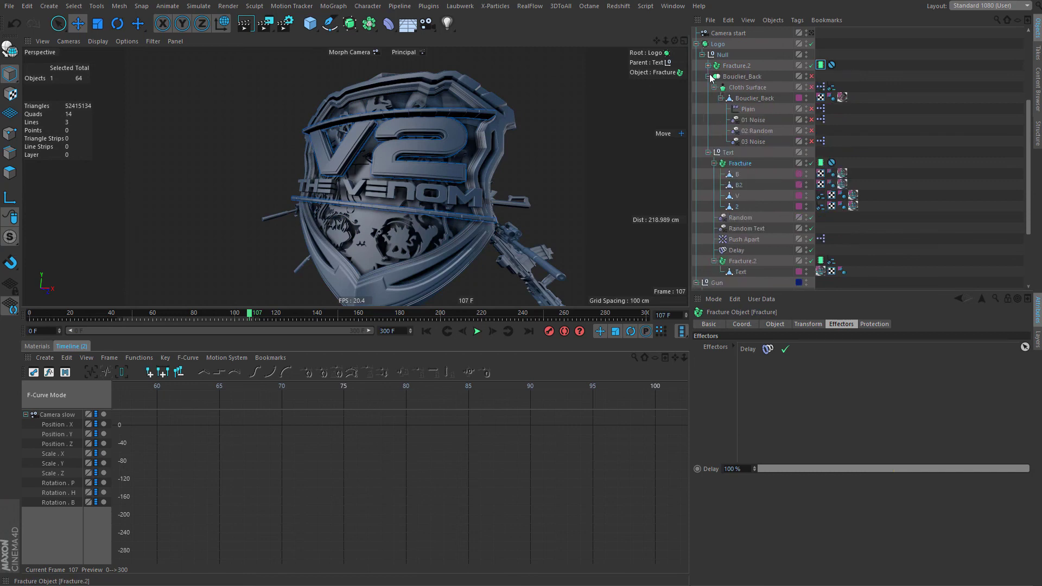
click(715, 163)
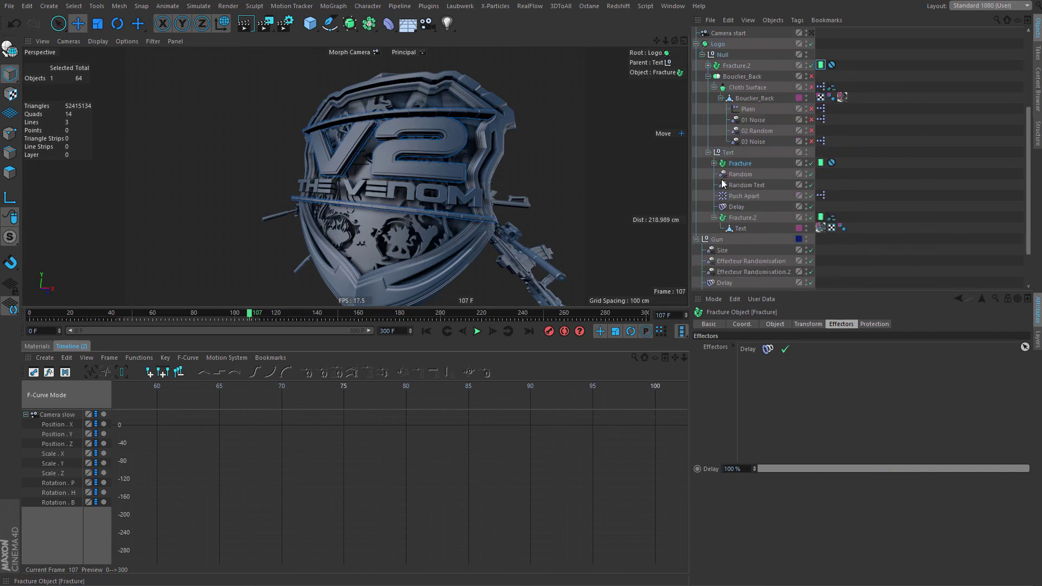
click(747, 218)
click(715, 217)
View the external file option of the Text group's Fracture.2 MoGraph Cache tag and close its save dialog without saving.
click(821, 218)
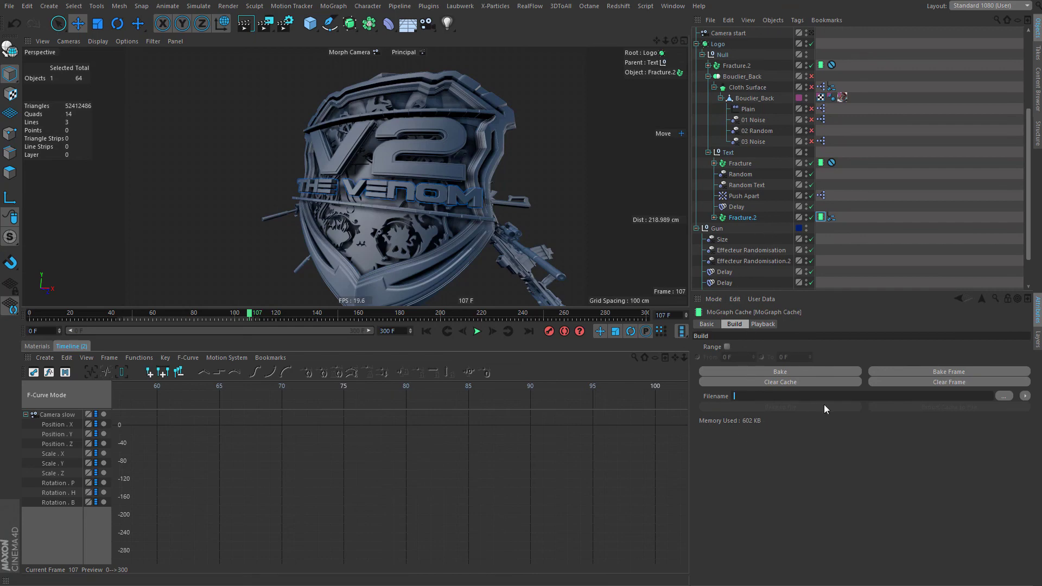
click(1004, 396)
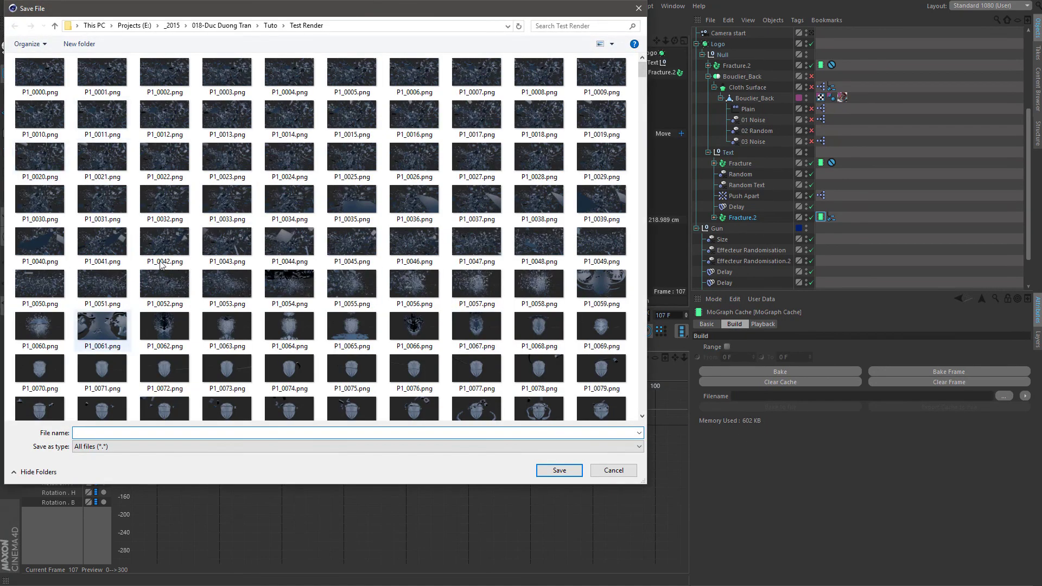
click(614, 470)
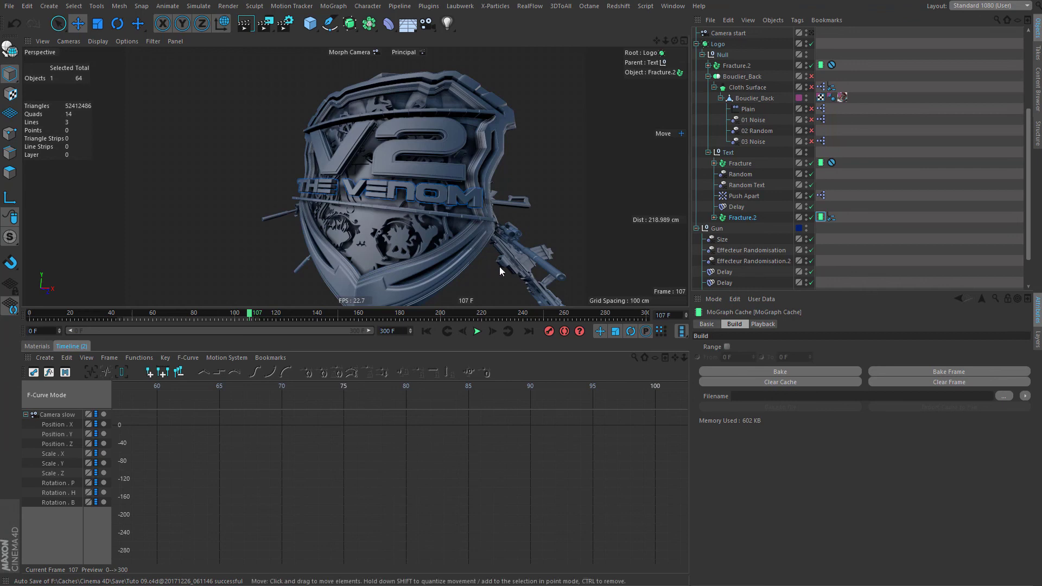
Play the logo animation through to frame 300, replay it, and scrub to frame 280 to review the ending.
click(477, 331)
click(477, 331)
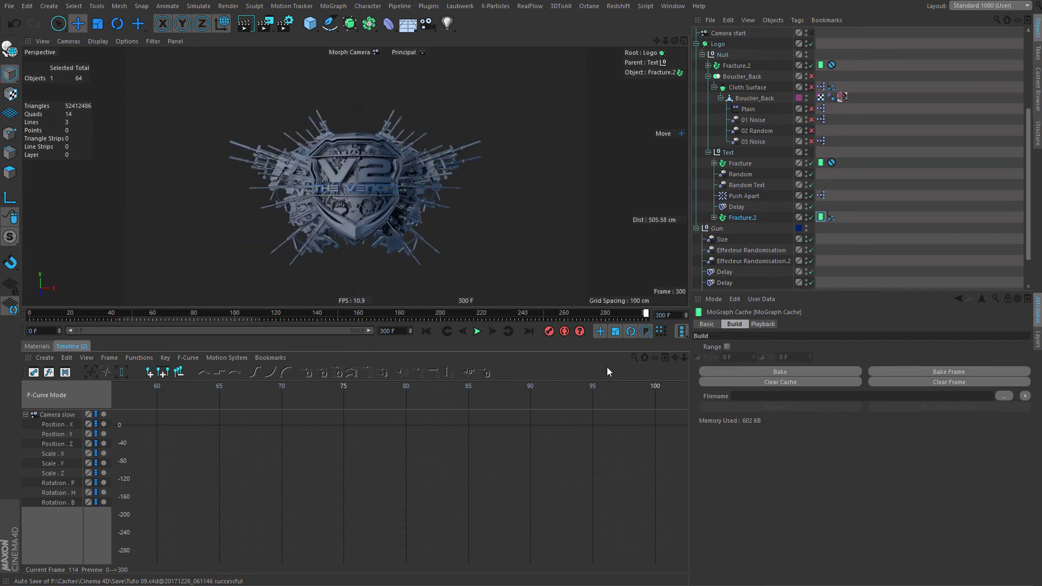
click(477, 332)
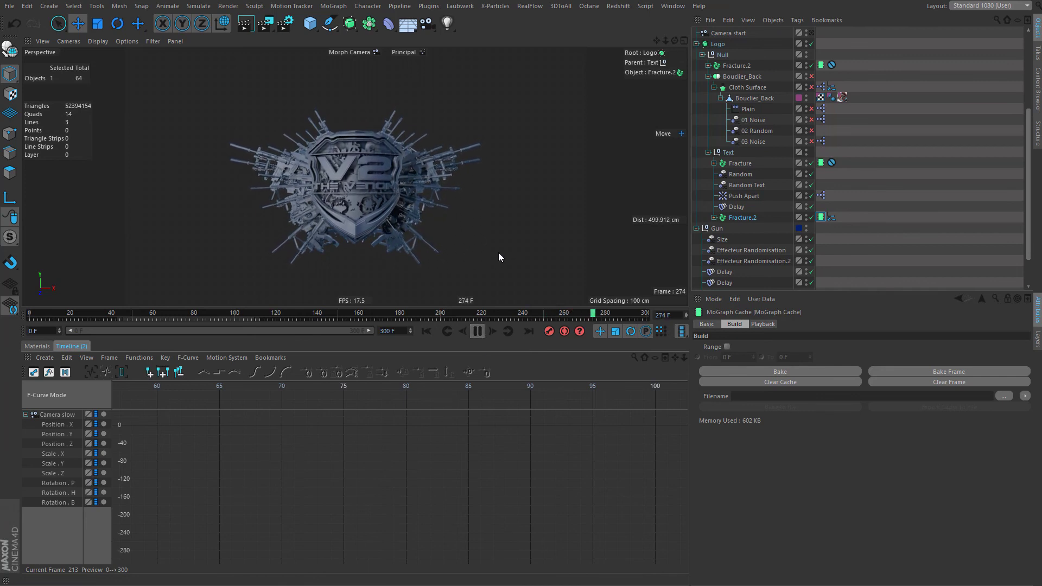
click(477, 332)
drag(484, 317, 680, 335)
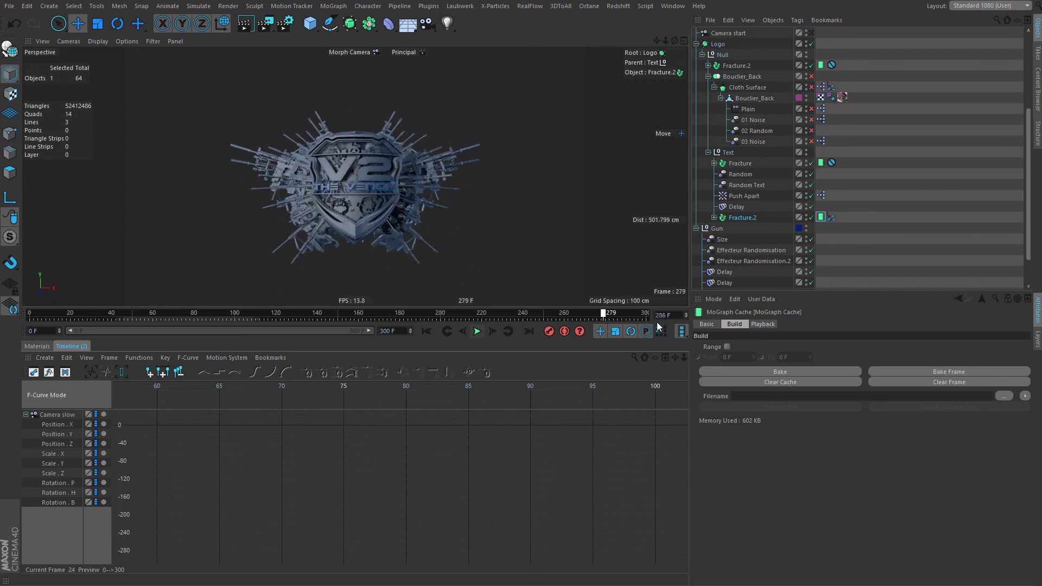
drag(490, 326, 606, 320)
Select Camera End and Camera start and keyframe their pitch rotation at 0° and Y position at 0 cm on frame 300.
scroll(782, 167, up, 4)
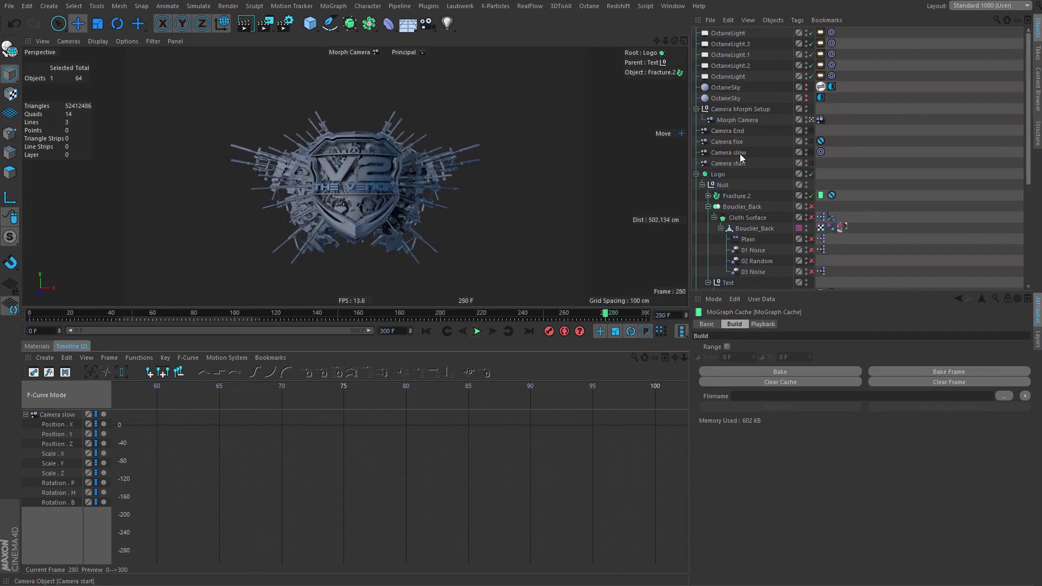
click(728, 130)
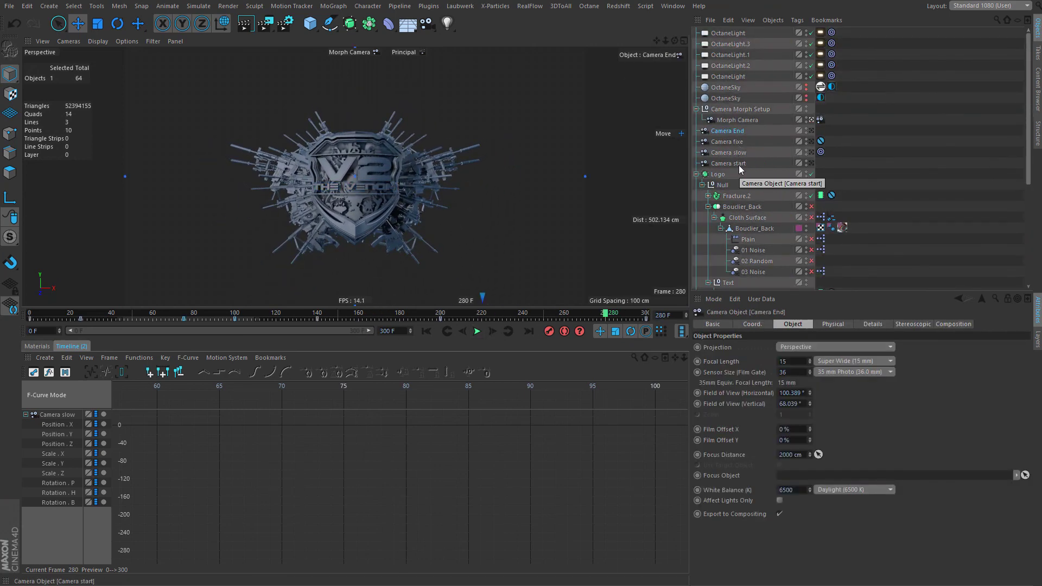
ctrl+click(738, 165)
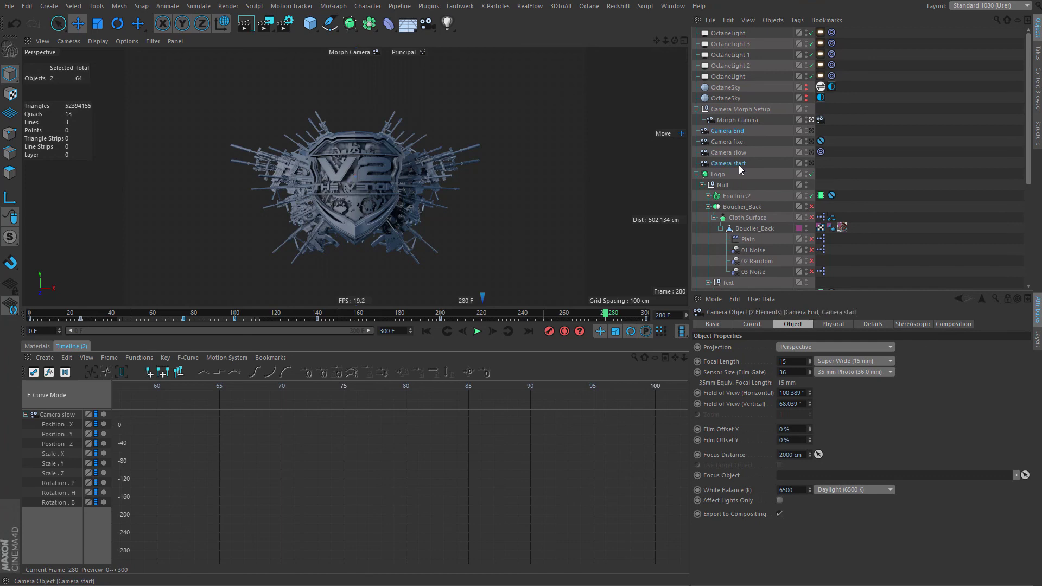
click(752, 324)
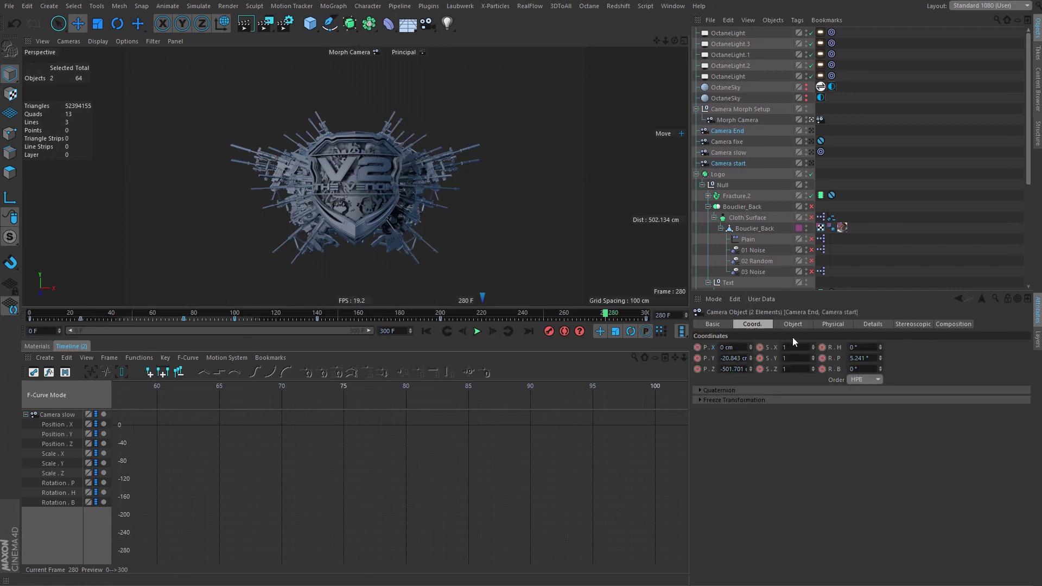
click(509, 331)
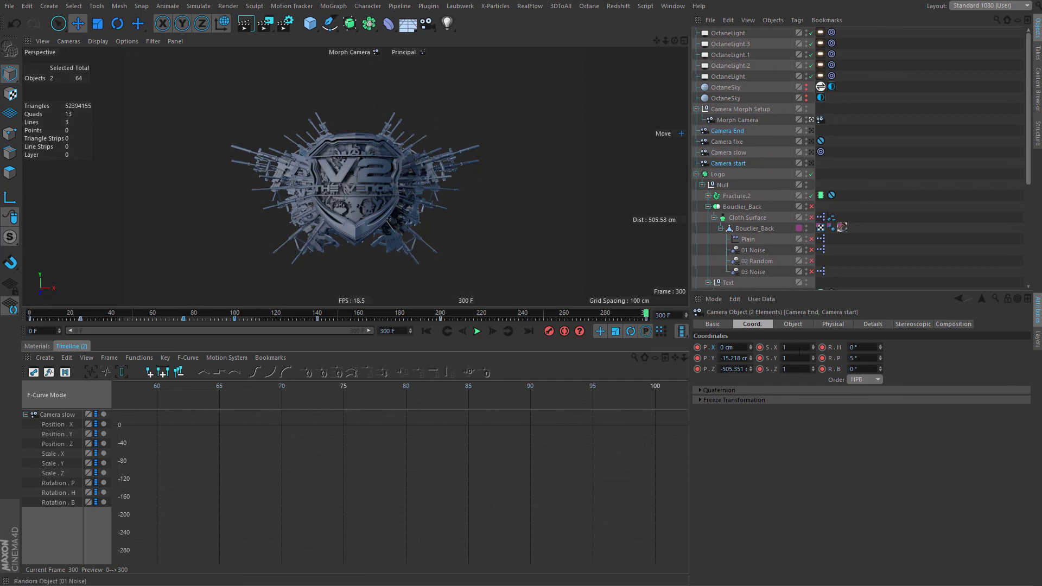
right_click(880, 357)
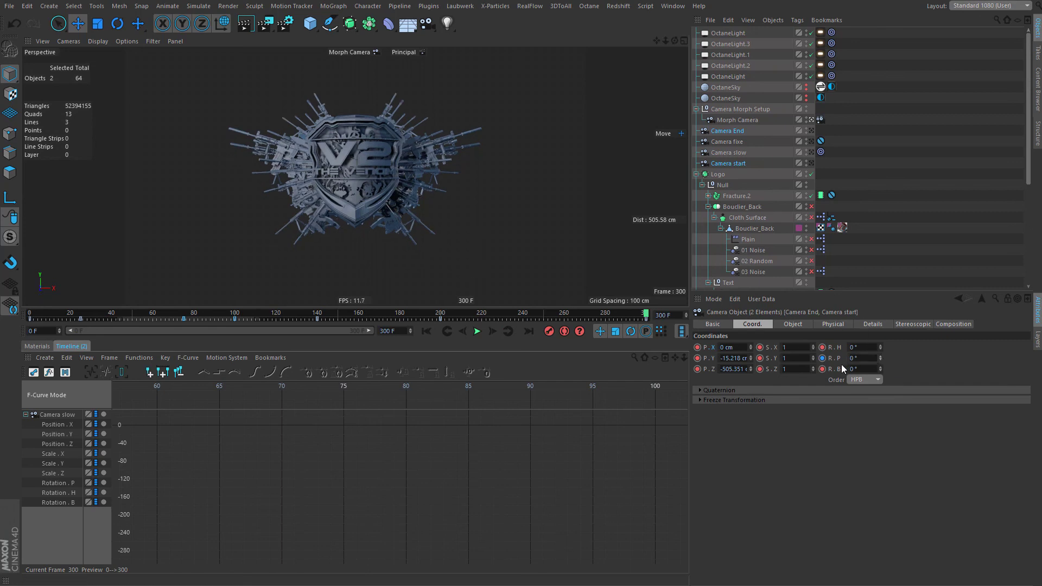
right_click(752, 359)
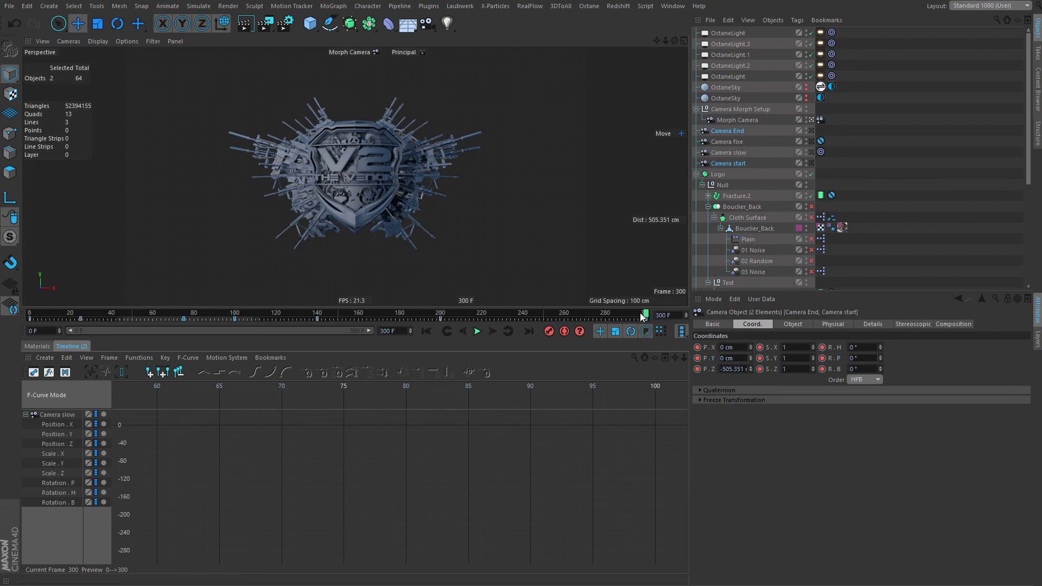
Replay the camera move from around frame 200 to review how it settles, and return to frame 200.
drag(642, 317, 450, 316)
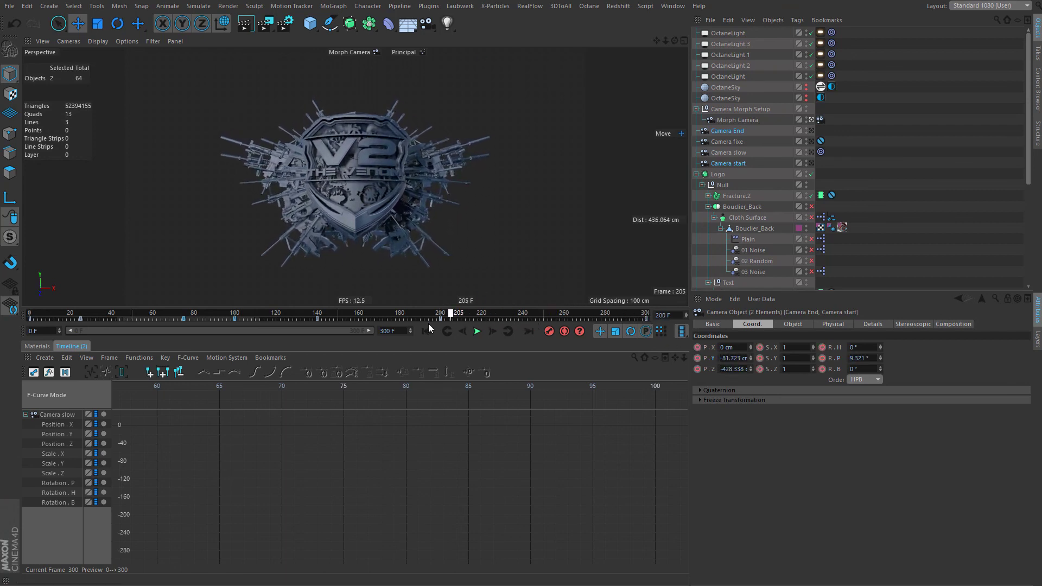
click(477, 331)
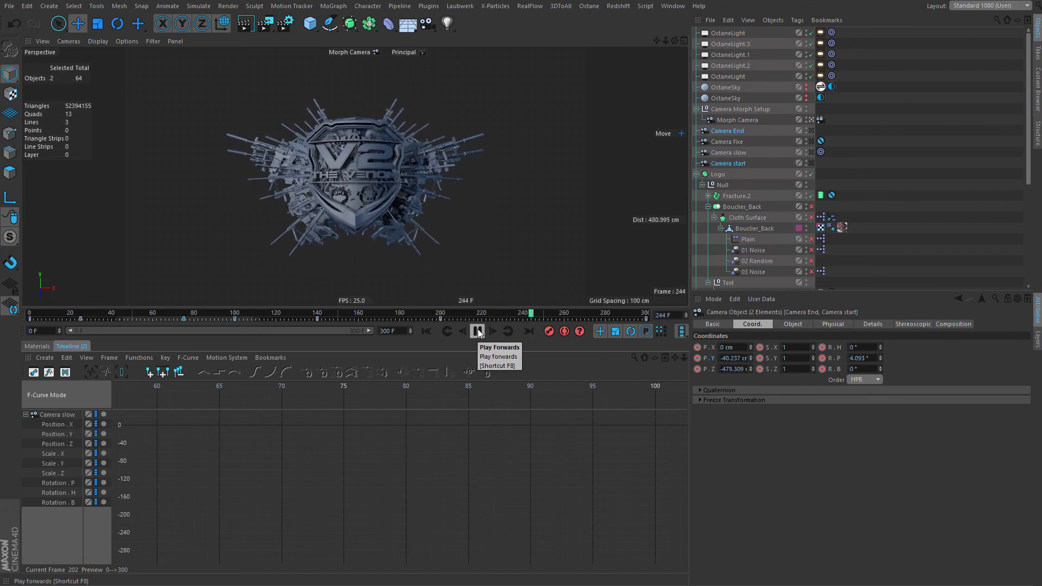
drag(539, 312, 475, 312)
click(453, 331)
click(474, 331)
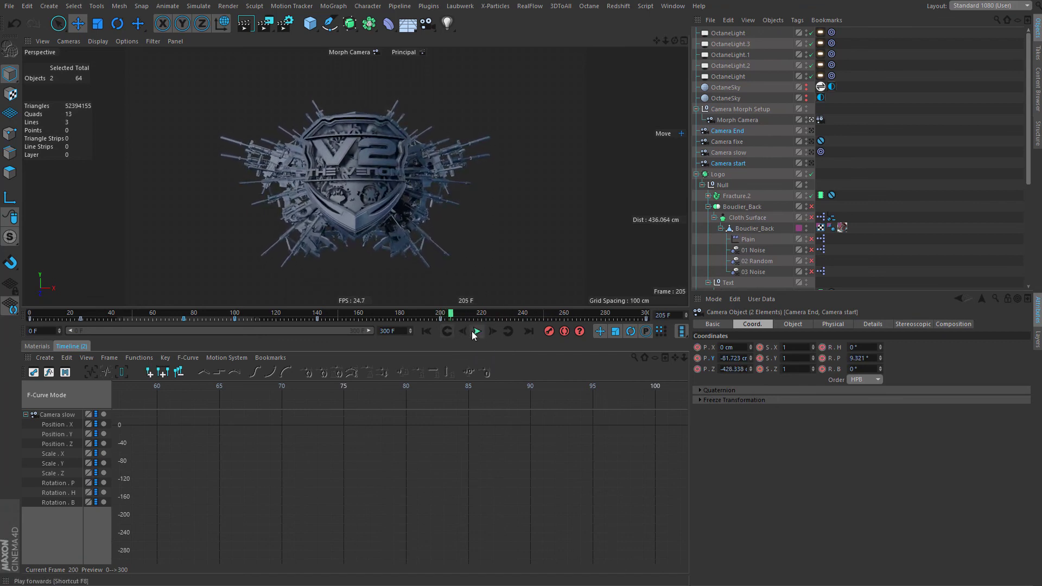
click(440, 314)
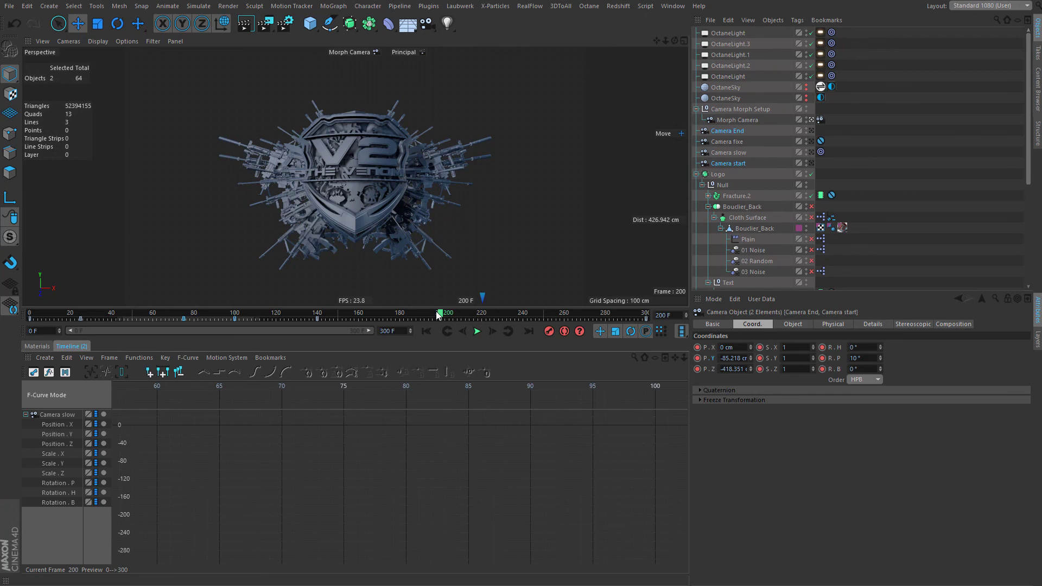
Keyframe both selected cameras' pitch rotation at 0° and Y position at 0 cm on frame 250.
drag(439, 313, 544, 329)
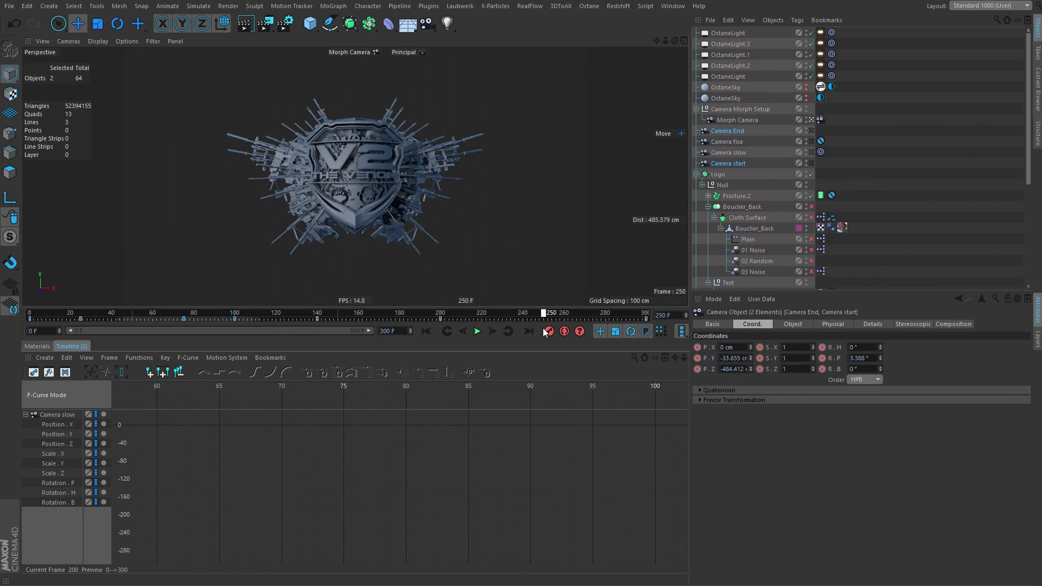
click(547, 331)
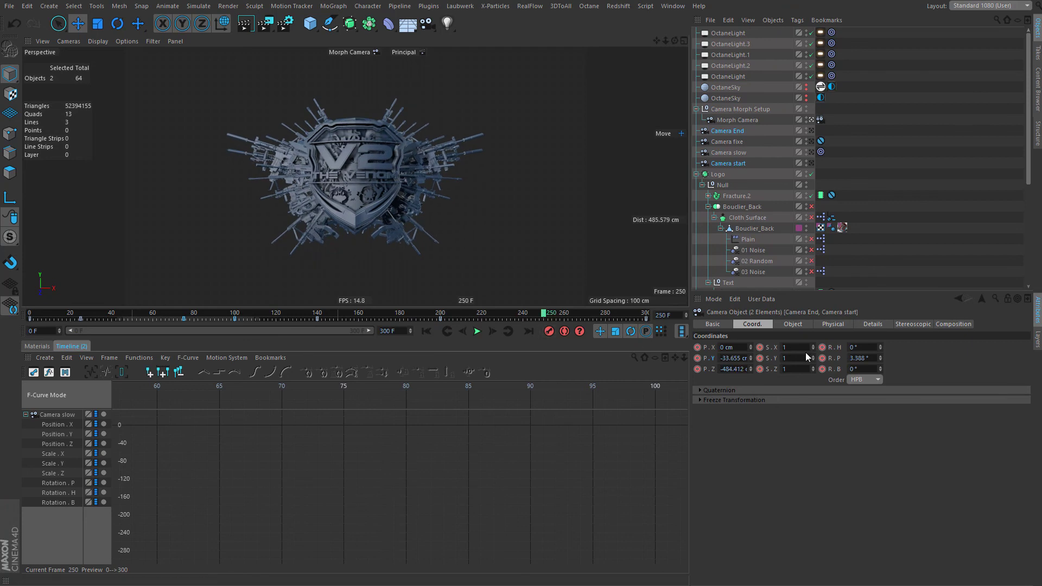
right_click(881, 360)
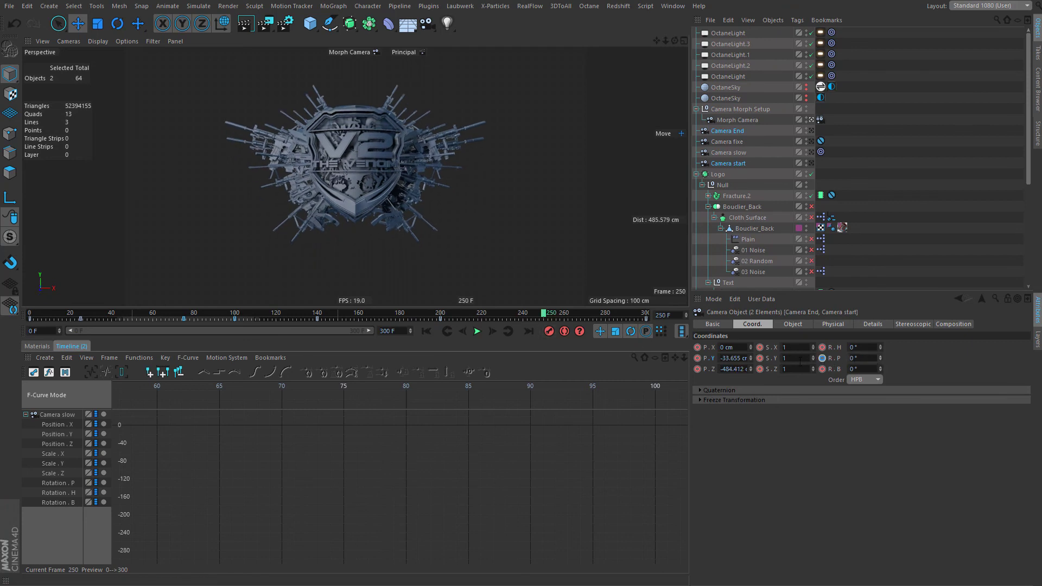
right_click(752, 359)
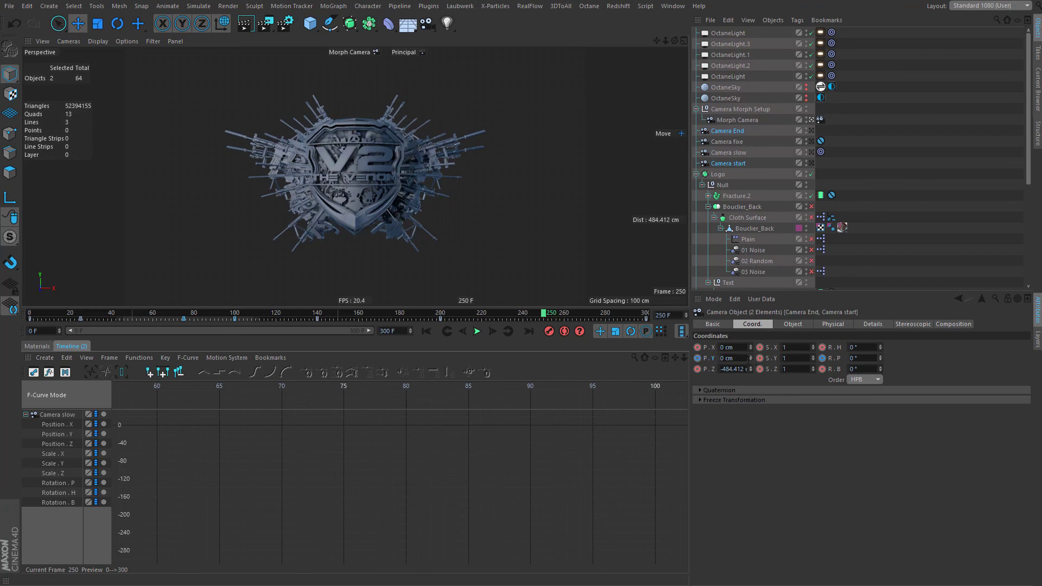
click(698, 358)
click(822, 358)
Play back the shortened camera move from around frame 197 and again from frame 141 to check its timing.
drag(530, 311, 433, 314)
click(477, 331)
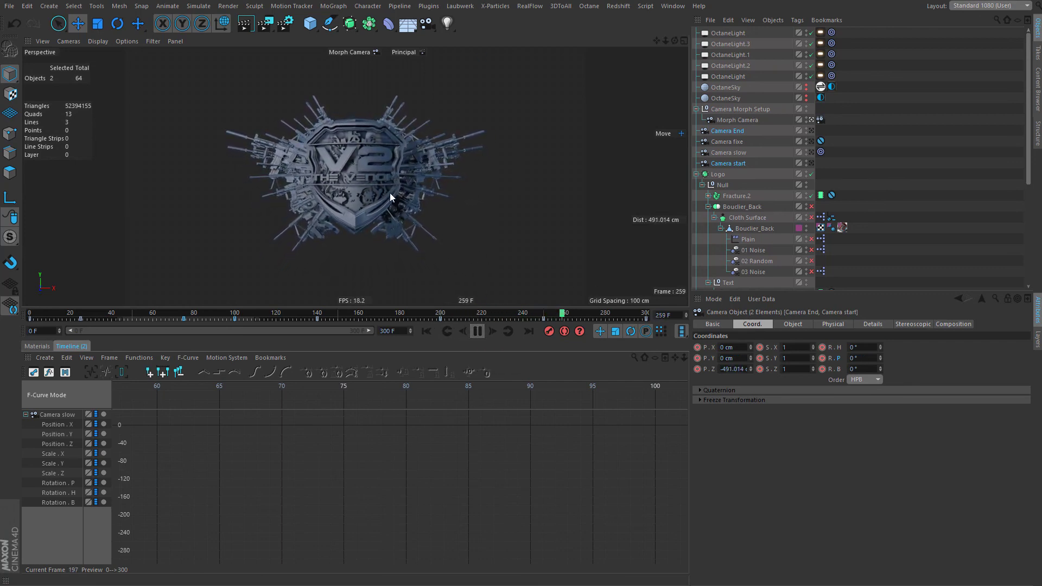
click(320, 313)
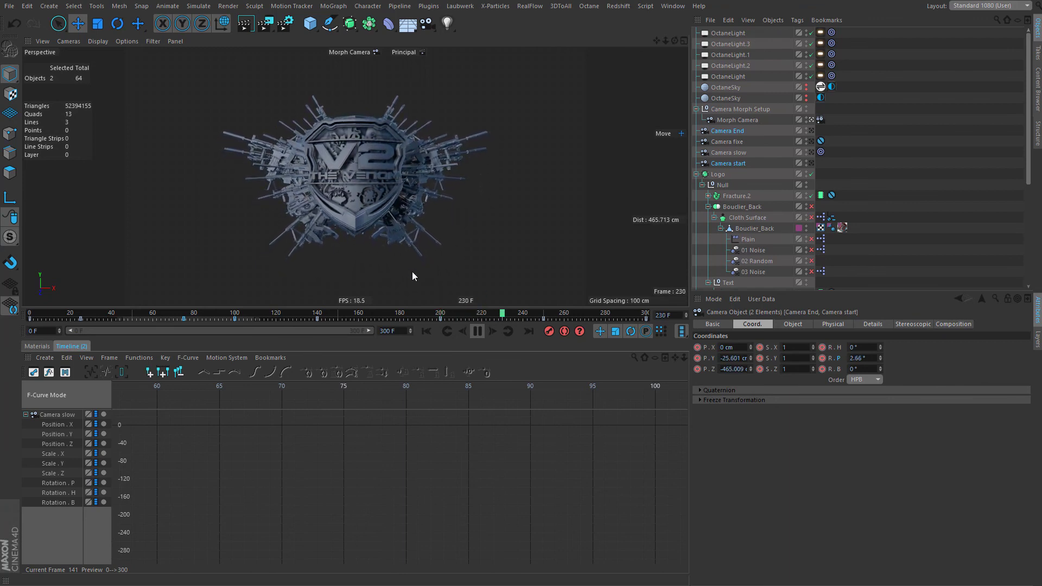
click(477, 332)
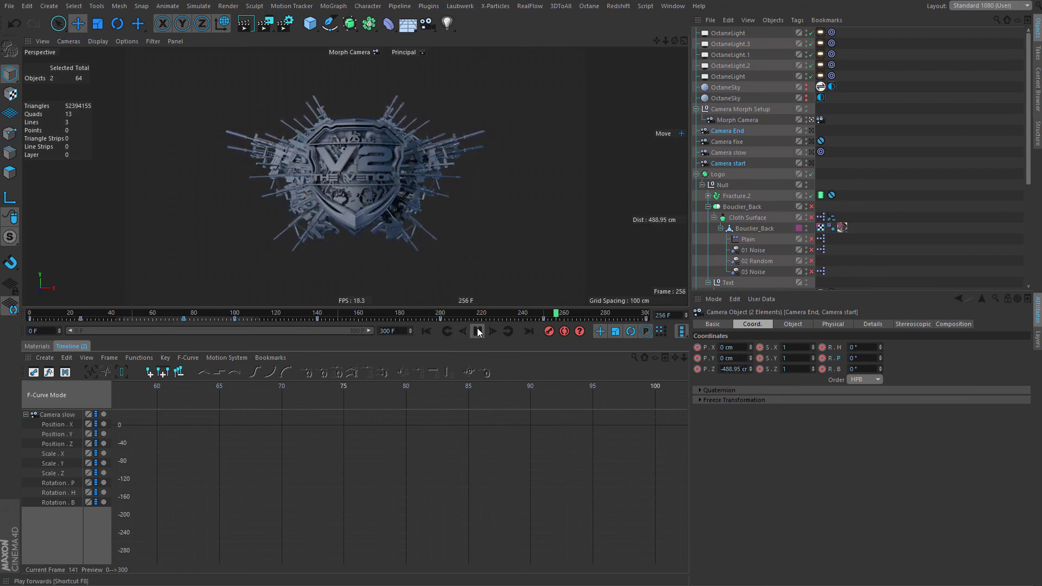
On frame 200, set both selected cameras' pitch to 7° and Y position to -51.218 cm, and keyframe the Y position.
click(444, 330)
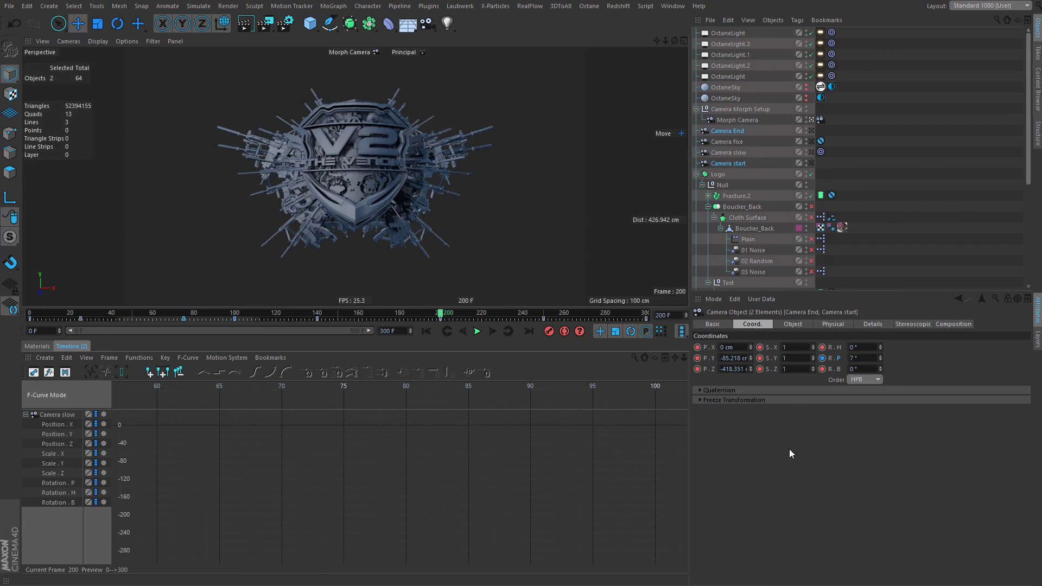
drag(753, 361, 753, 364)
click(697, 358)
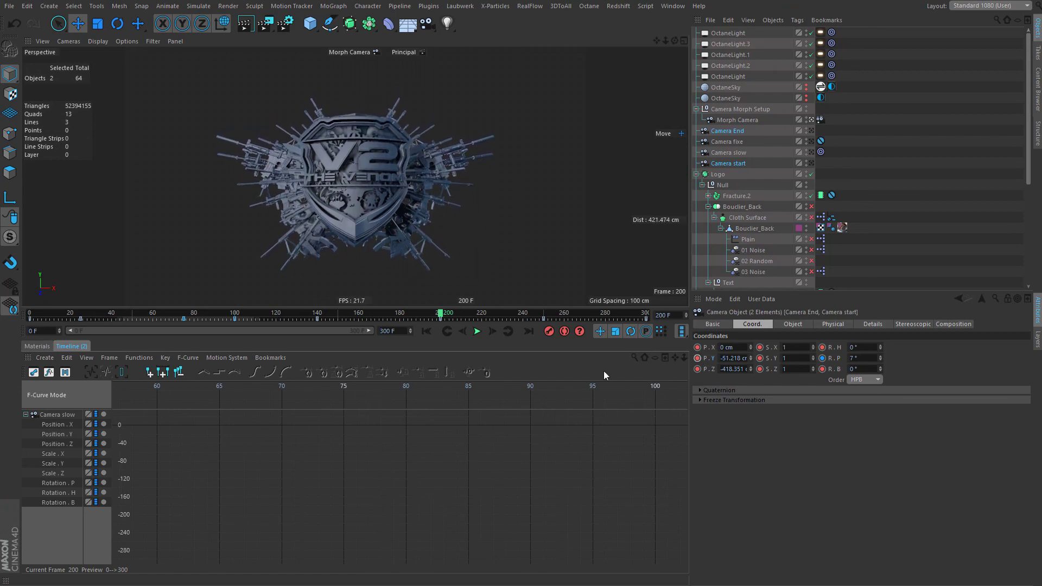
Play the animation from frame 136 to frame 256 to check the adjusted camera framing.
click(310, 312)
click(478, 331)
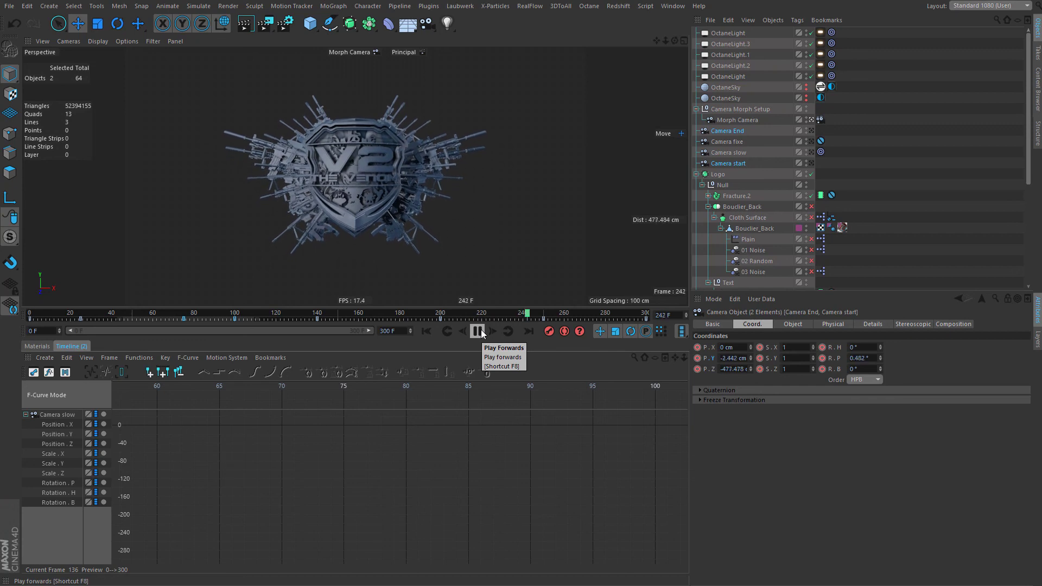
click(480, 332)
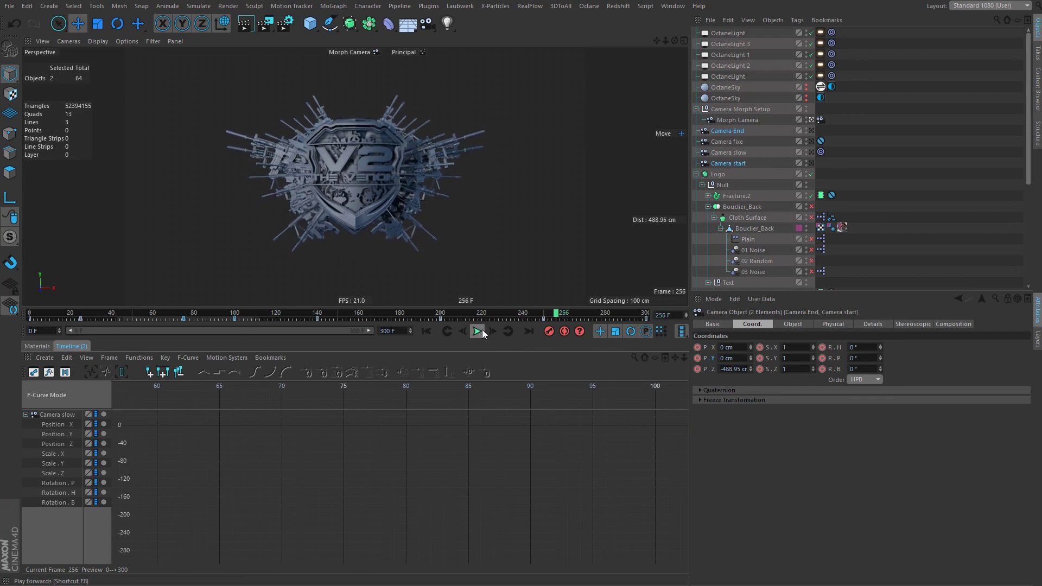
Keyframe both selected cameras' Y position at 21 cm on frames 250 and 300.
click(448, 330)
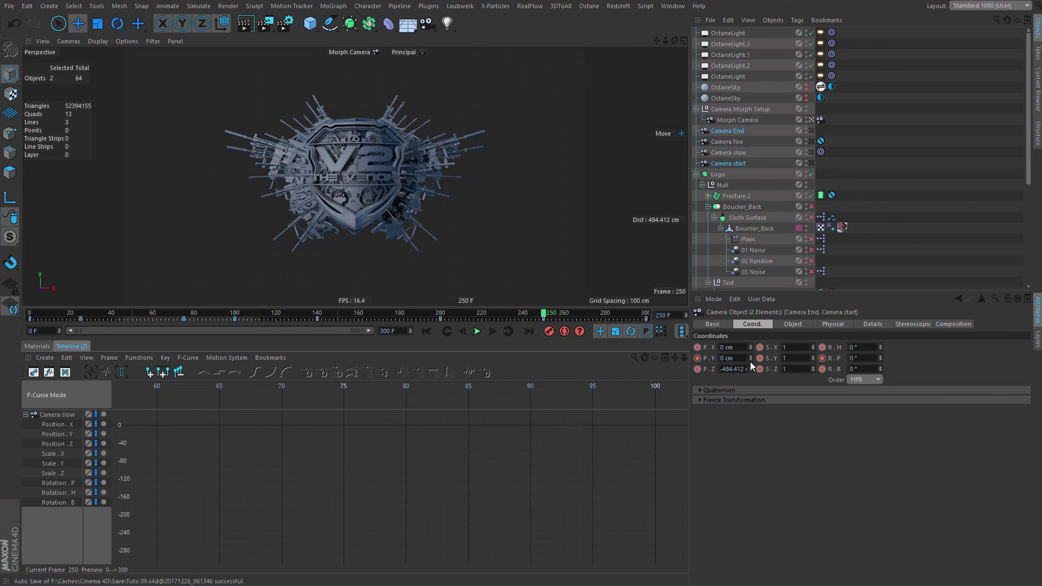
drag(751, 358, 751, 348)
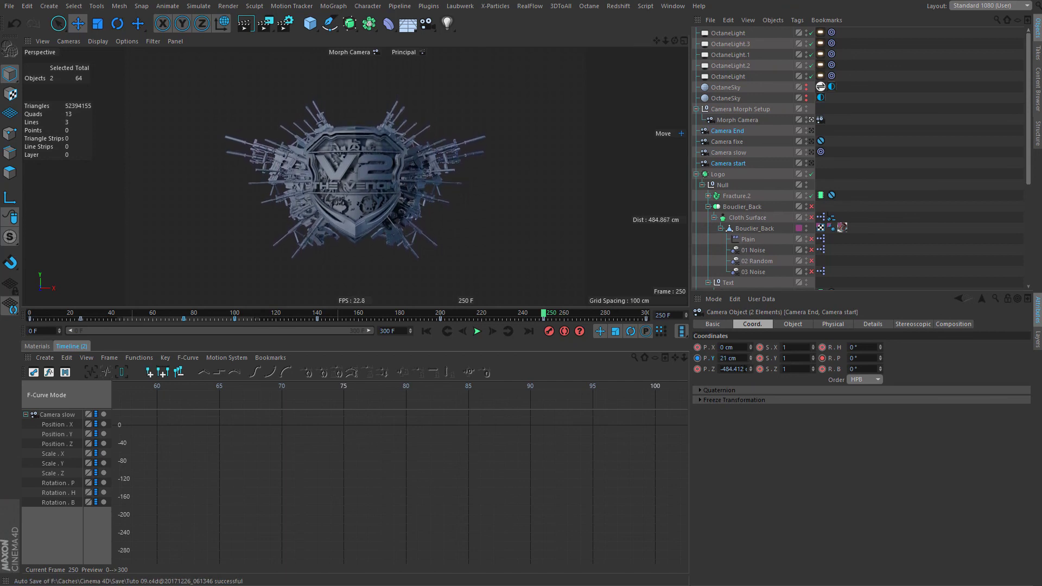
click(508, 331)
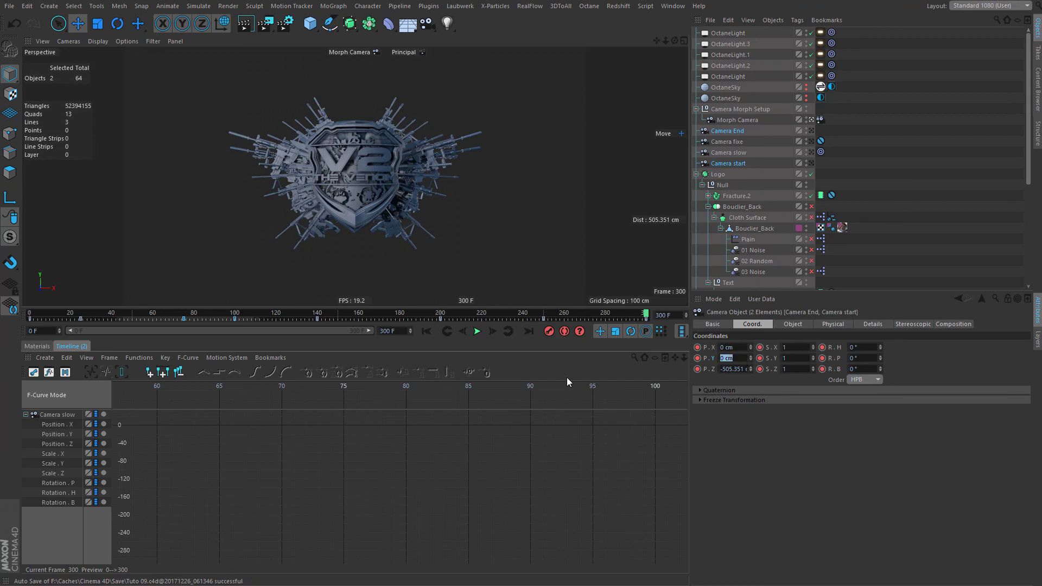
text(21)
key(Return)
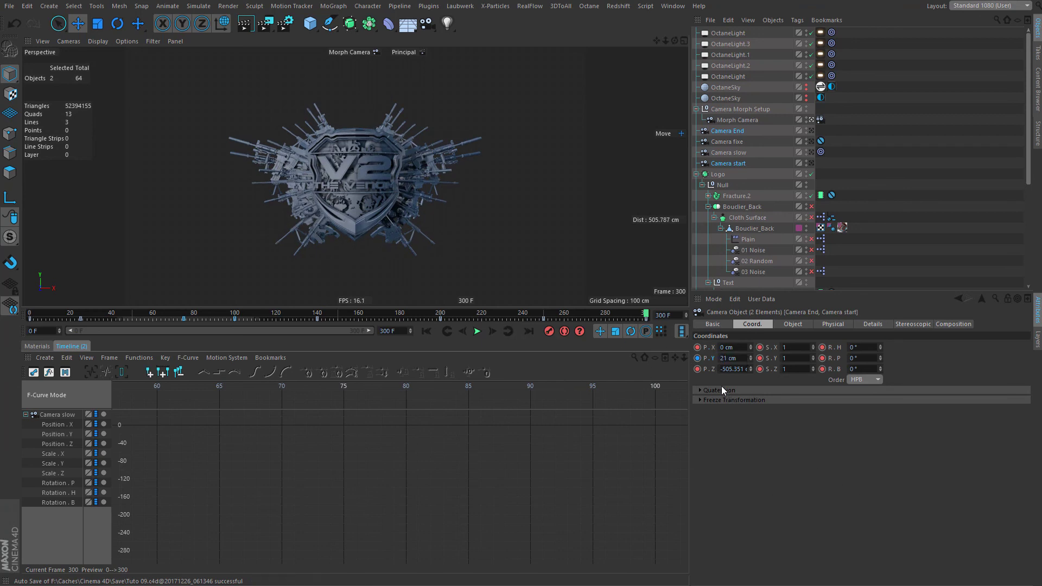
Keyframe both selected cameras' Y position at -80.218 cm on frame 200 and play back the move from frame 140.
click(447, 331)
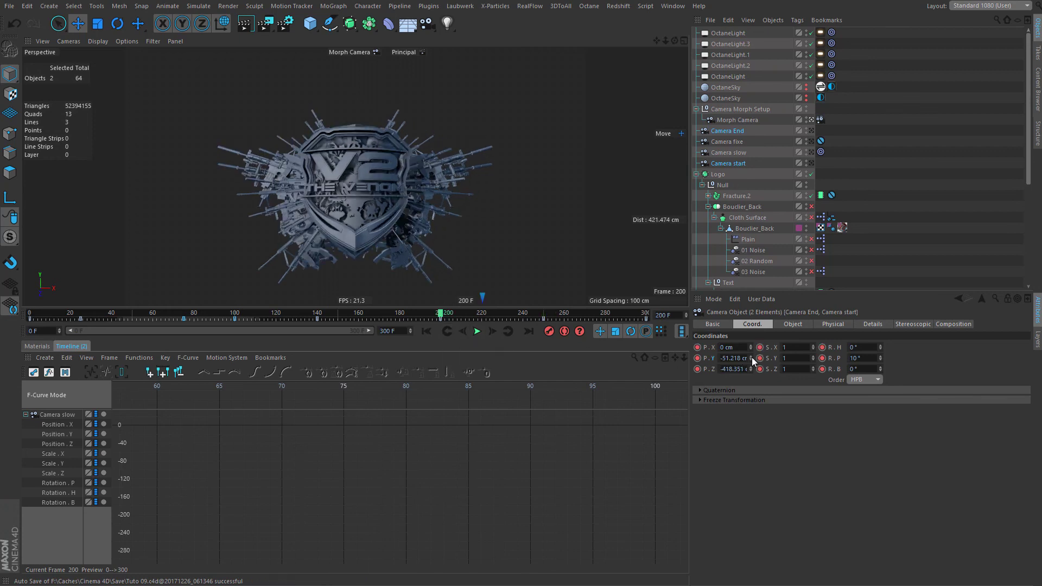
drag(753, 361, 753, 376)
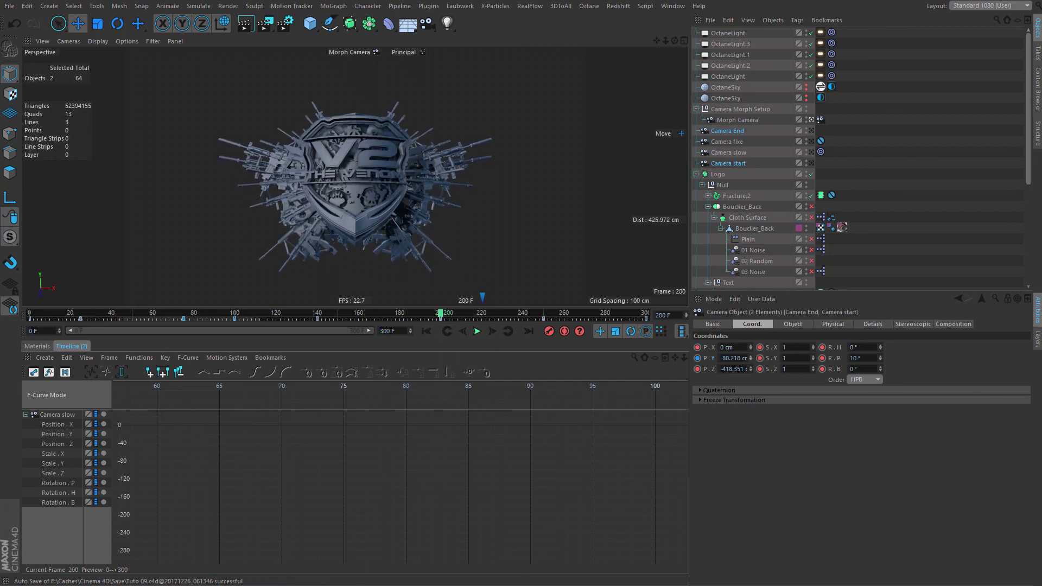
click(449, 330)
click(482, 331)
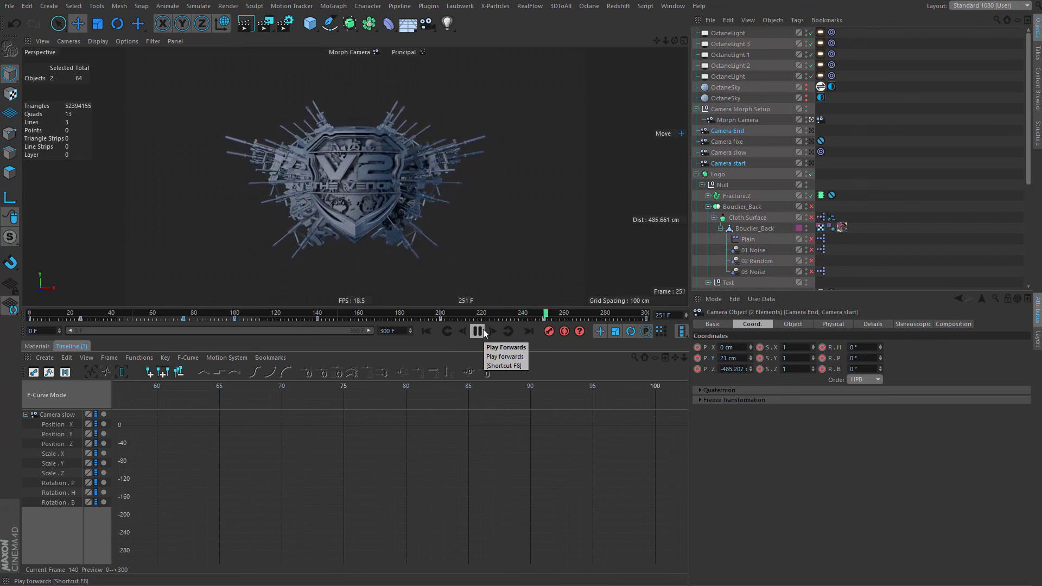
click(484, 332)
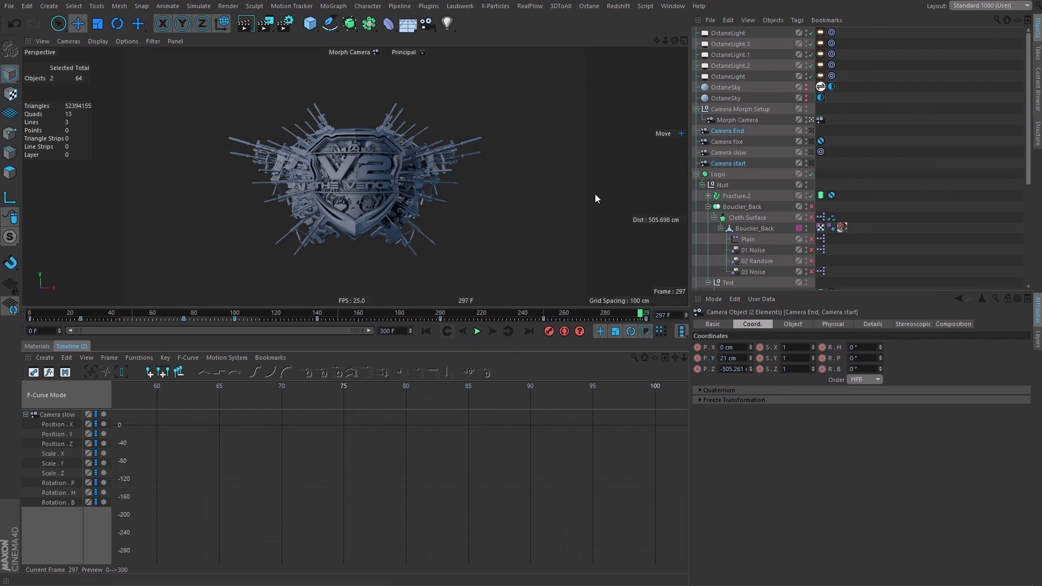
Select Camera start and detach the Timeline's view commands as a floating palette over the viewport.
click(713, 152)
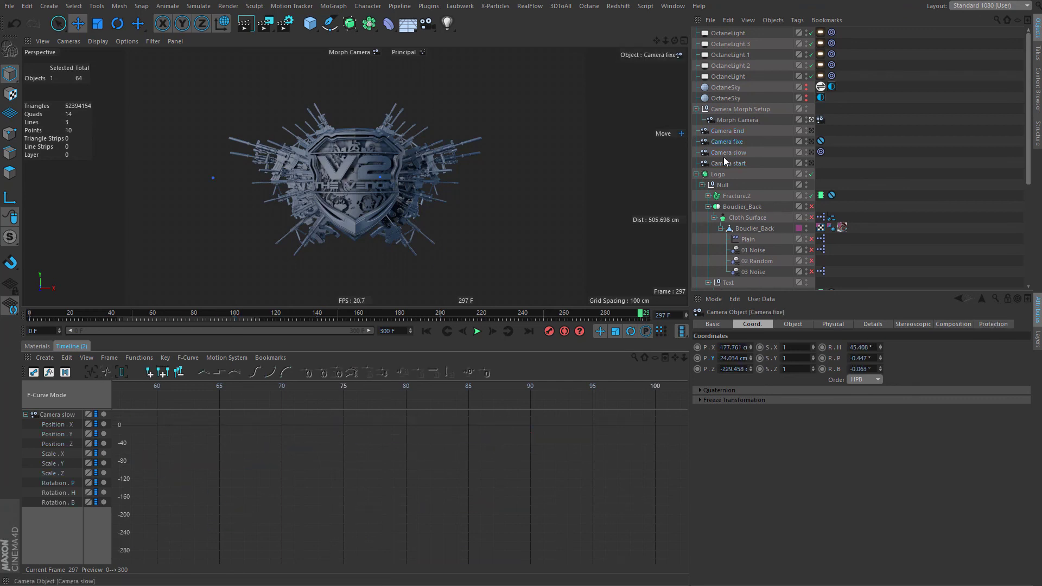
click(721, 163)
key(ctrl+a)
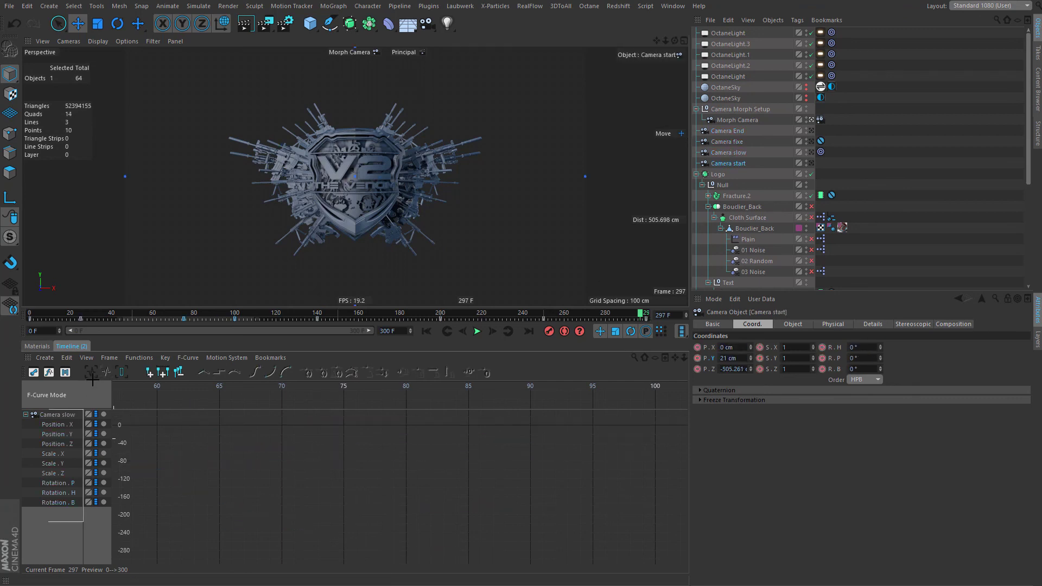
click(726, 163)
click(110, 358)
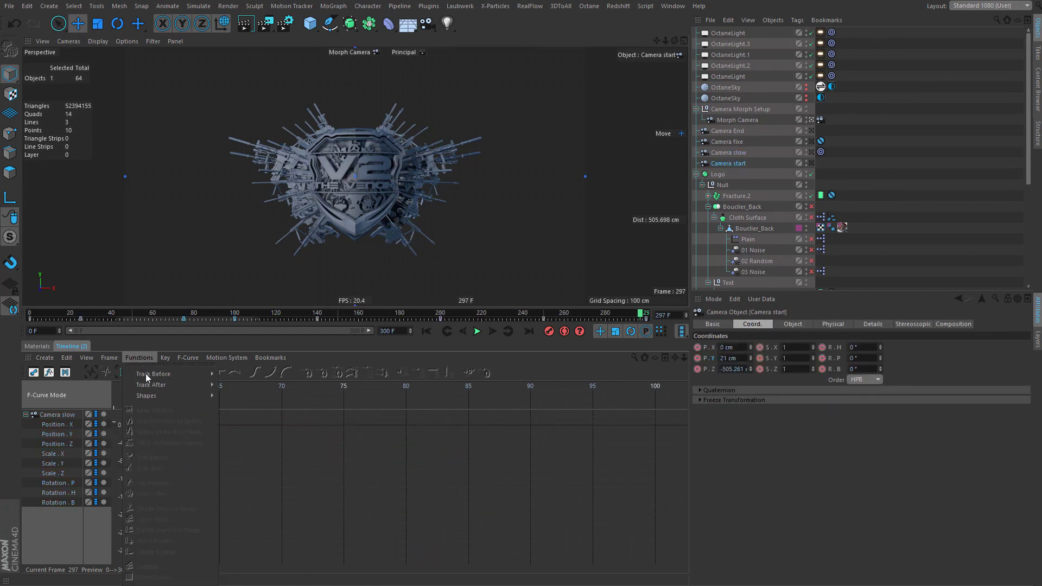
click(88, 358)
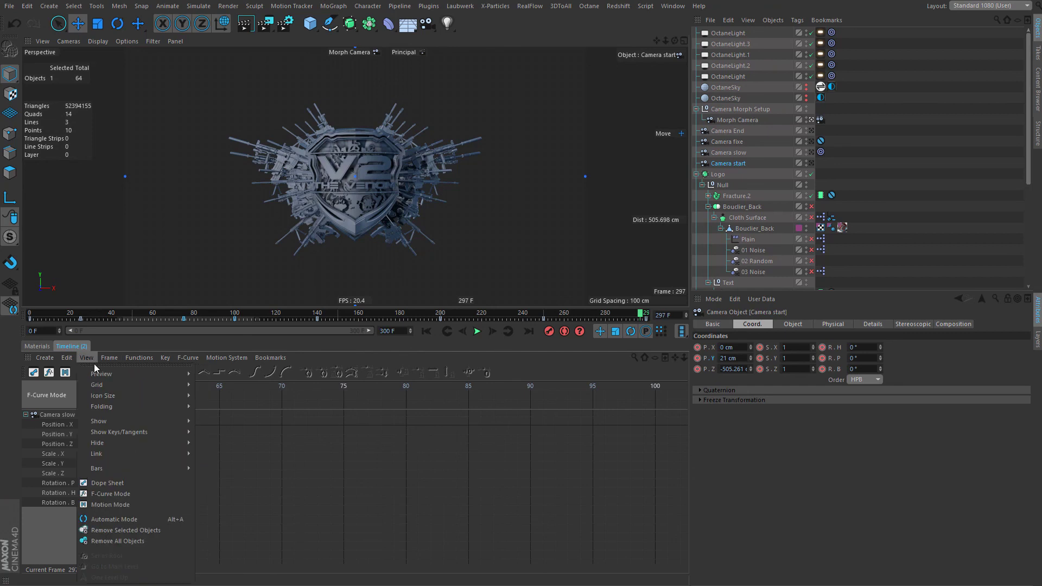
click(96, 366)
drag(109, 359, 274, 74)
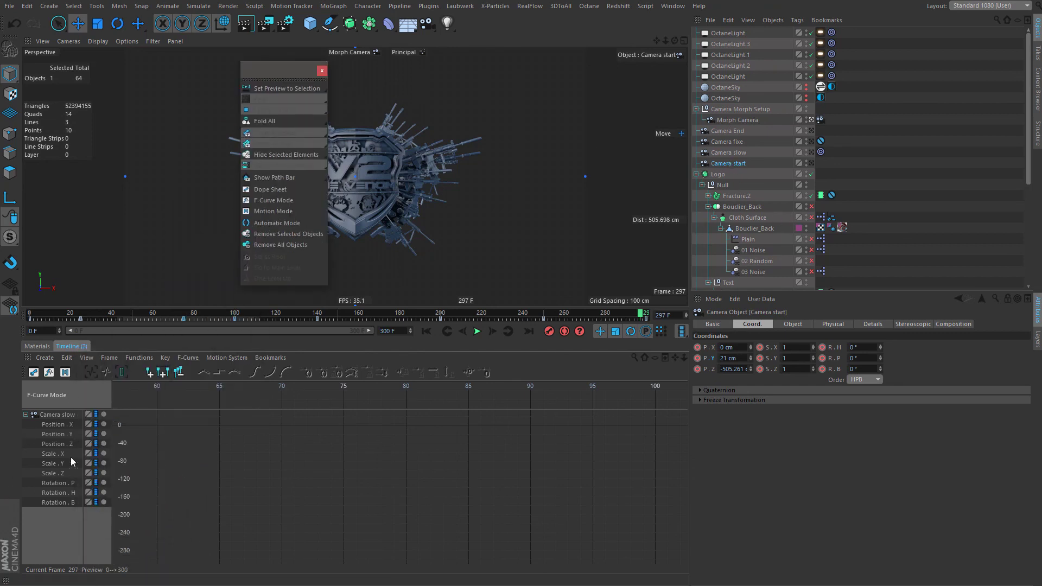
Enable Automatic Mode in the Timeline with Camera start selected so its animation tracks are listed.
click(738, 155)
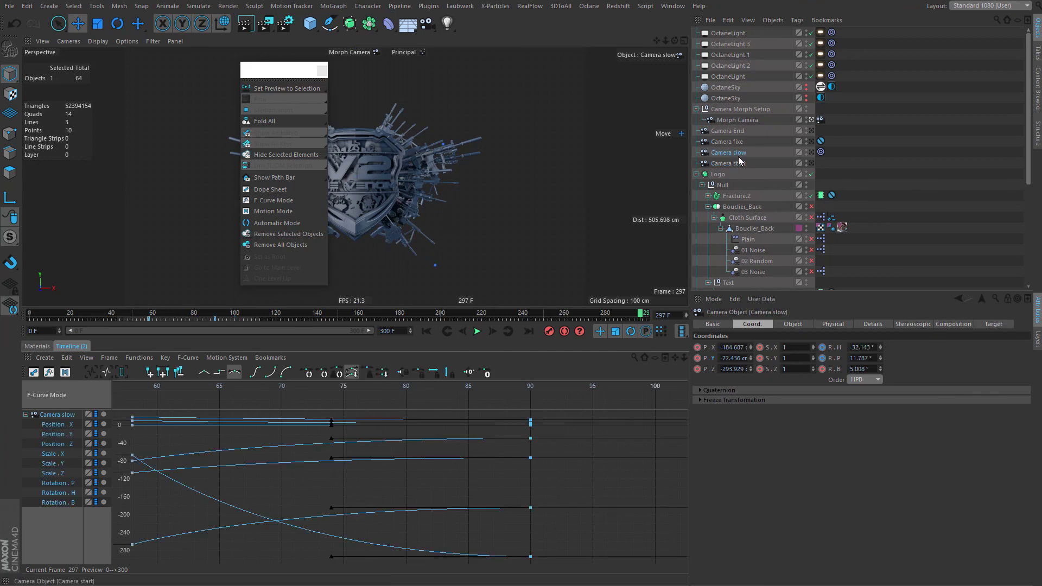
click(742, 164)
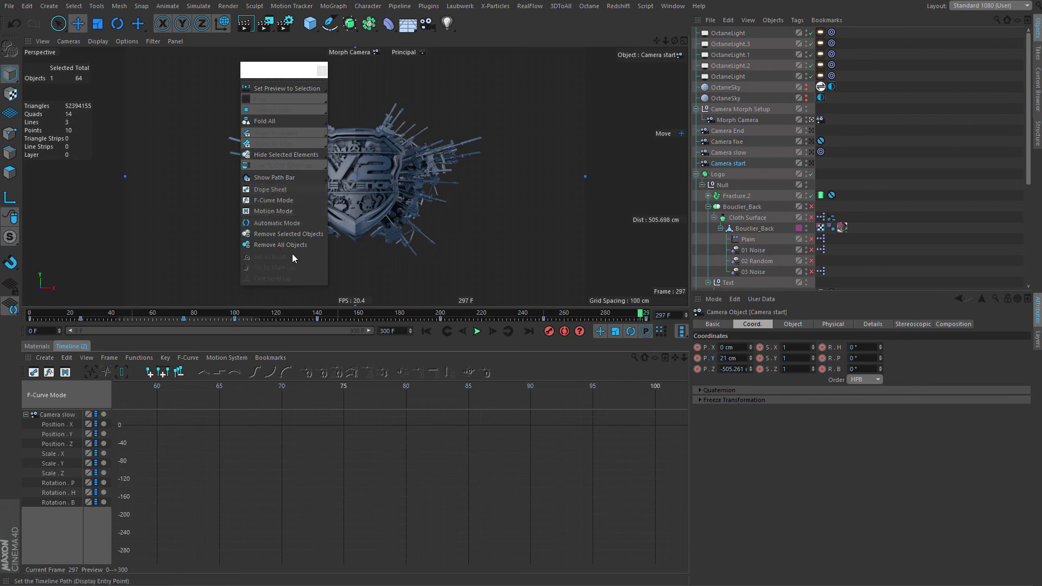
click(270, 220)
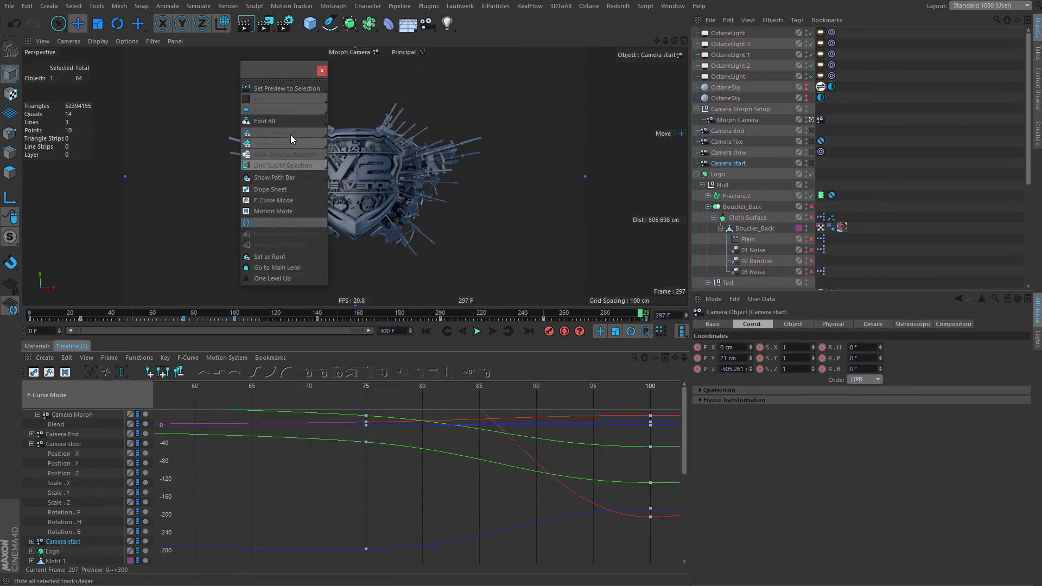
Detach the Timeline's link options as a floating palette and link the Timeline view to the Object Manager.
click(112, 355)
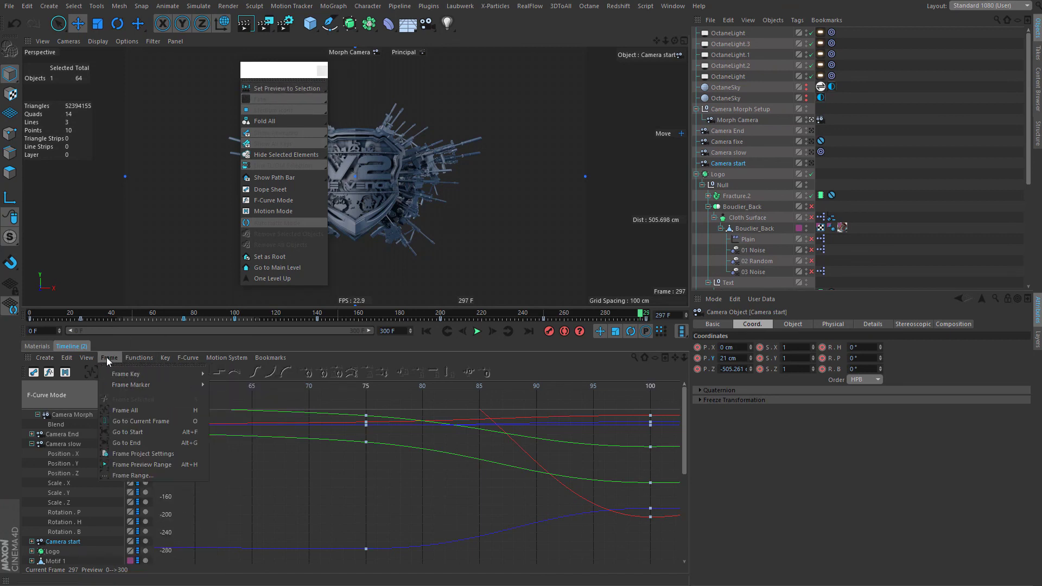
click(86, 357)
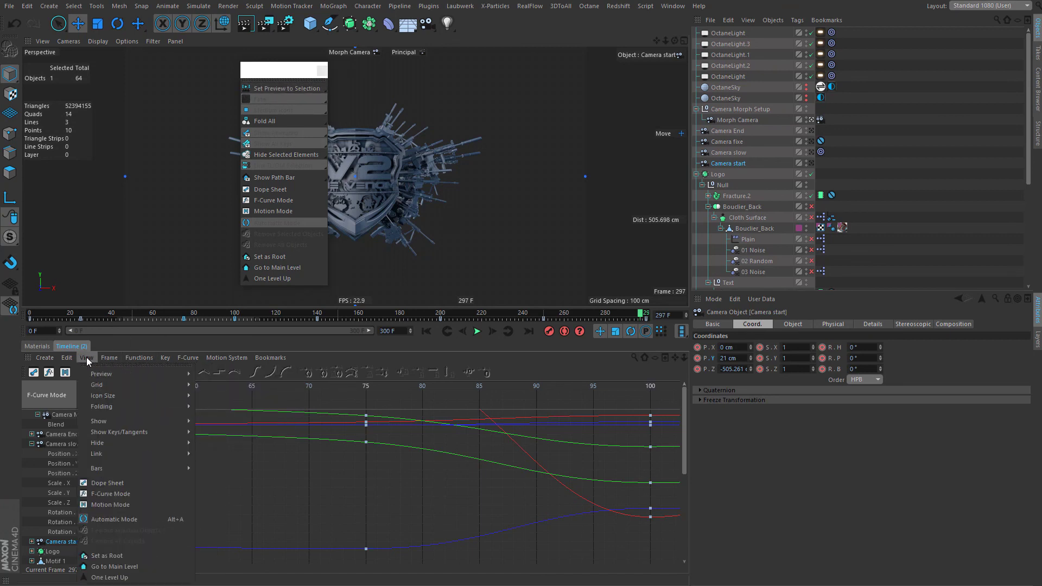
mouse_move(97, 376)
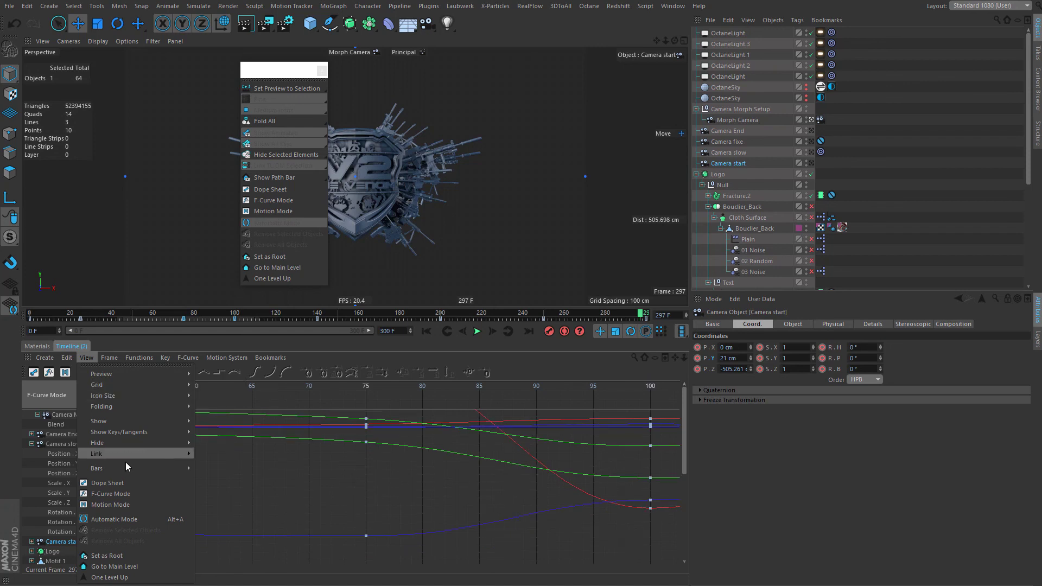
mouse_move(160, 454)
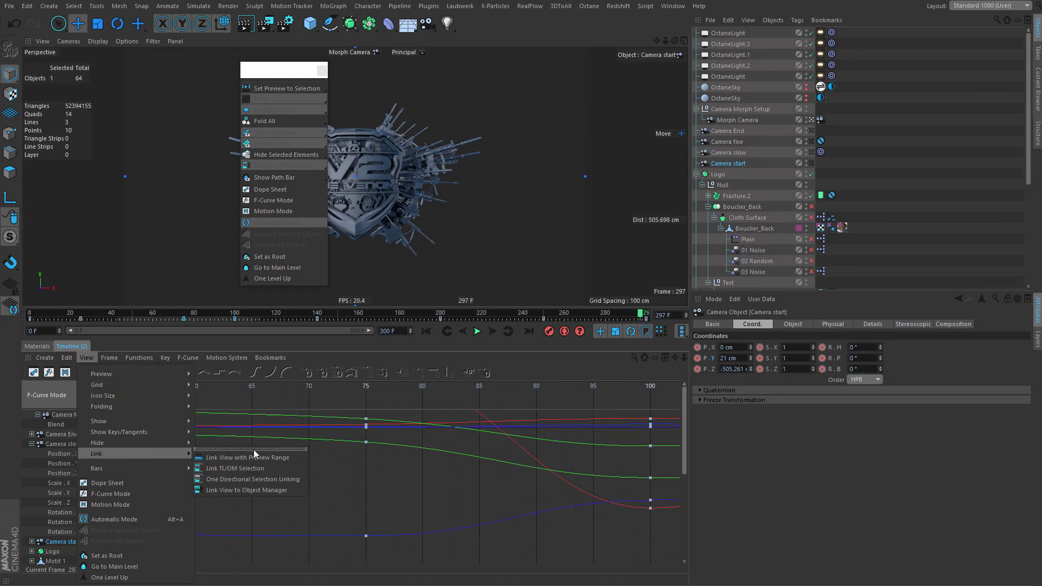
click(275, 449)
drag(269, 439, 470, 421)
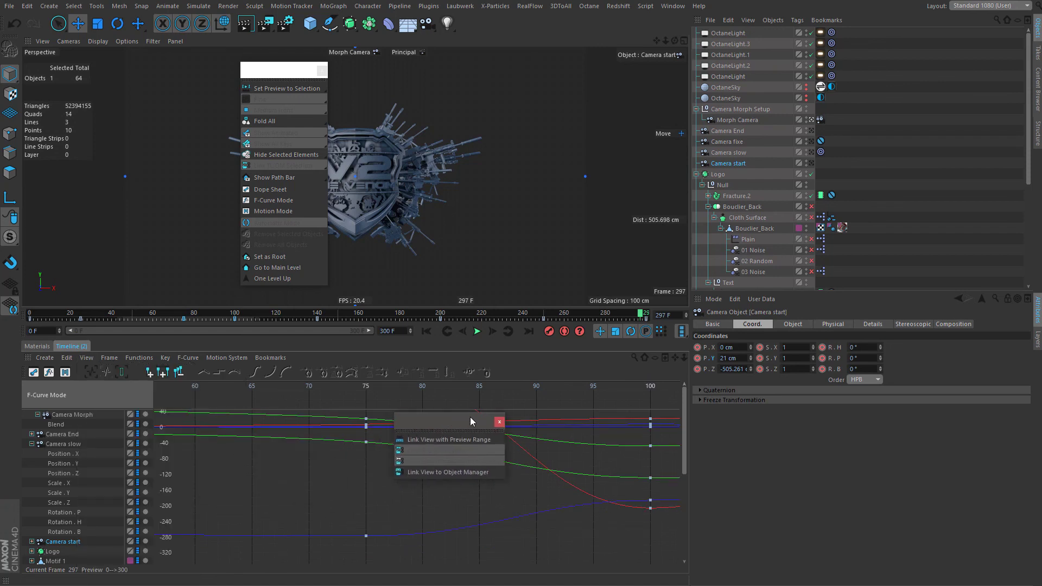
click(481, 473)
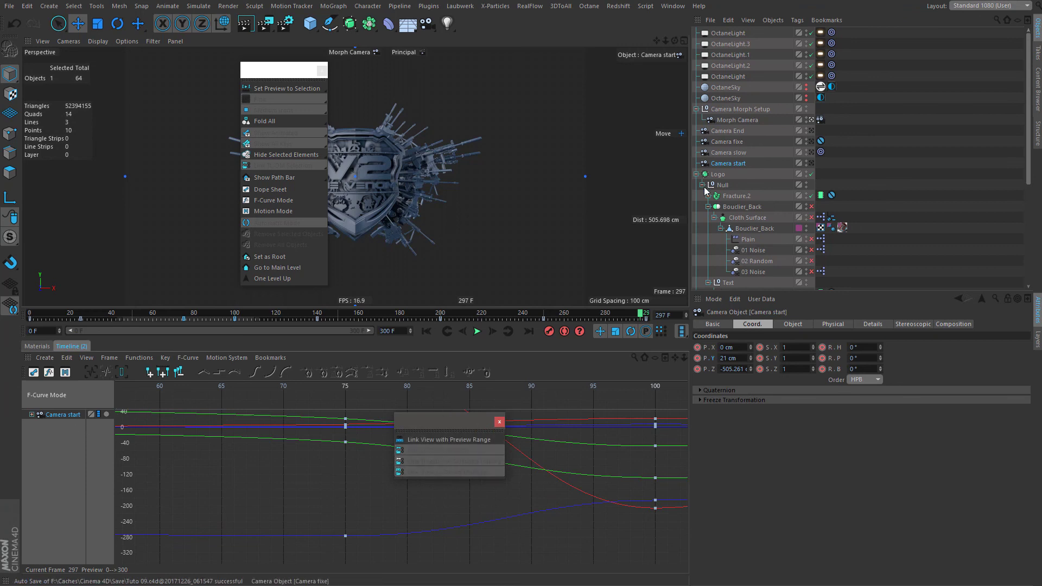
Test the link by selecting different cameras, frame all of Camera start's F-curves, and isolate its Position X curve.
click(729, 153)
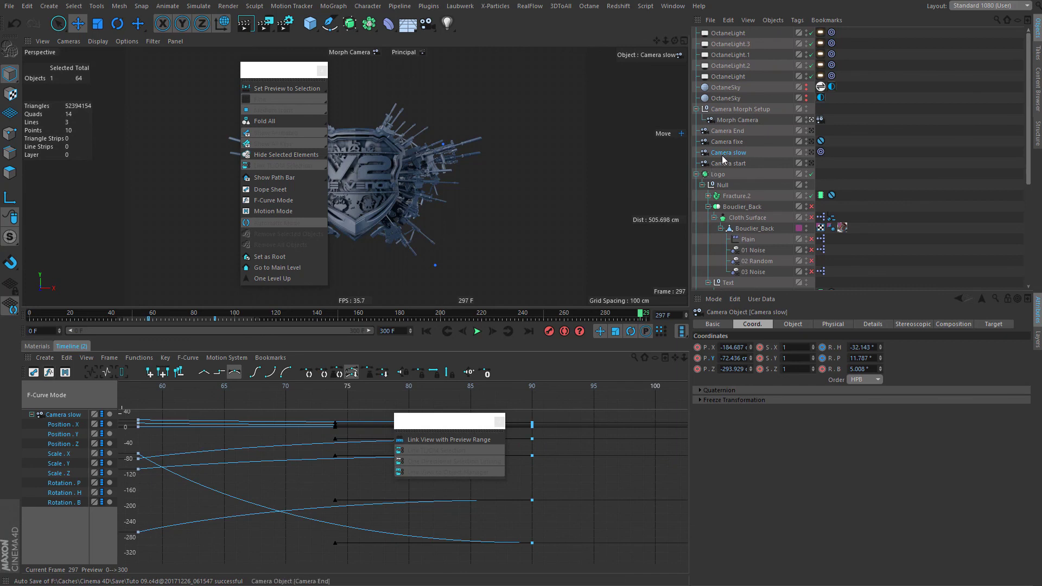
click(732, 142)
click(729, 163)
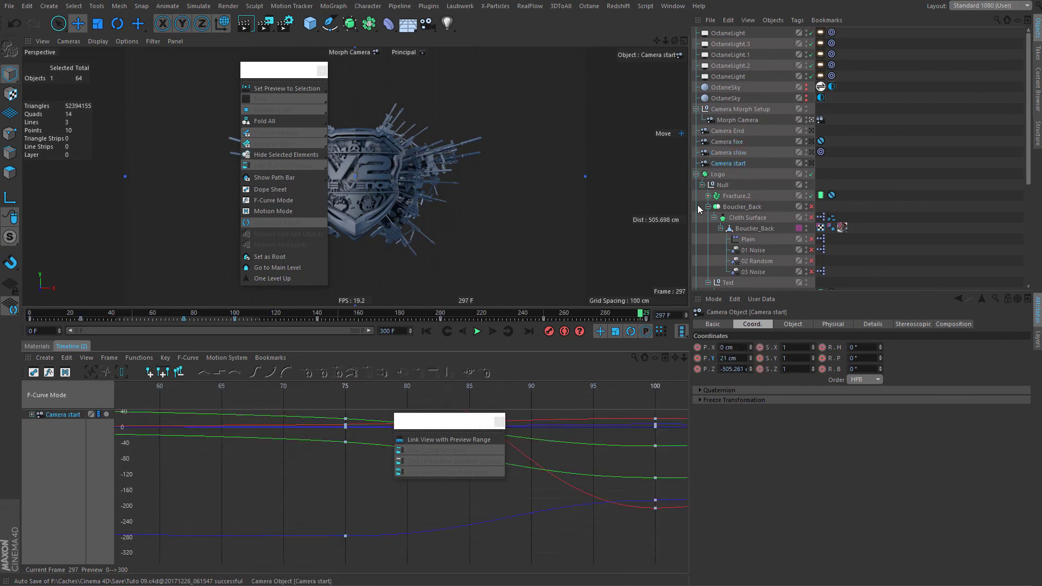
click(90, 372)
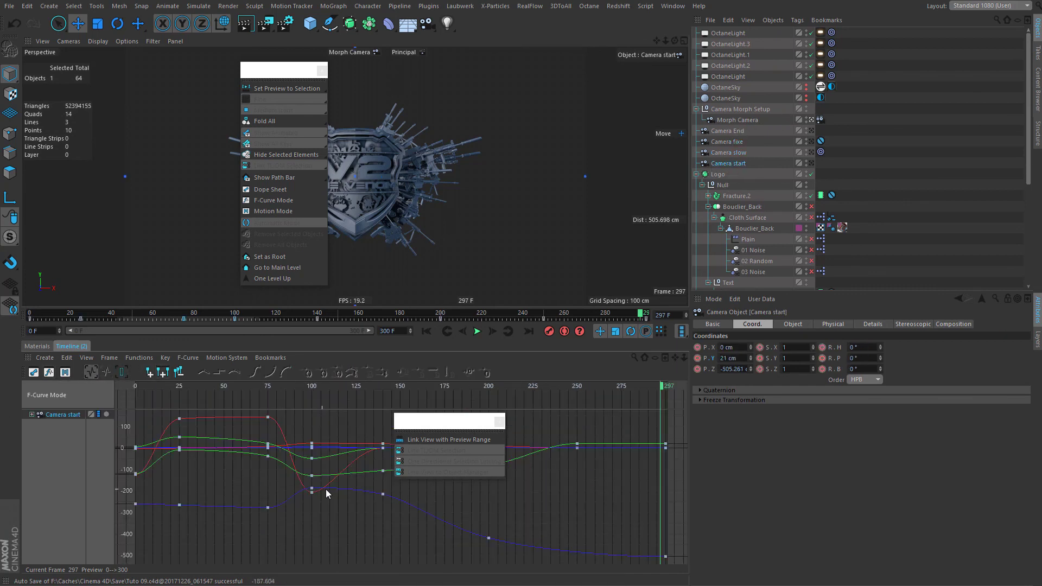
click(344, 513)
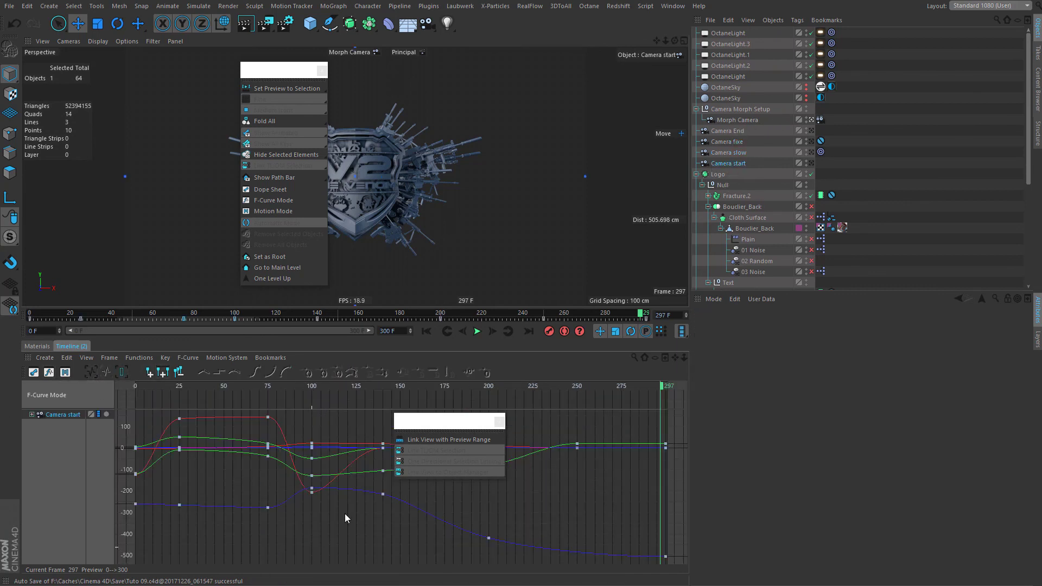
click(31, 414)
click(60, 424)
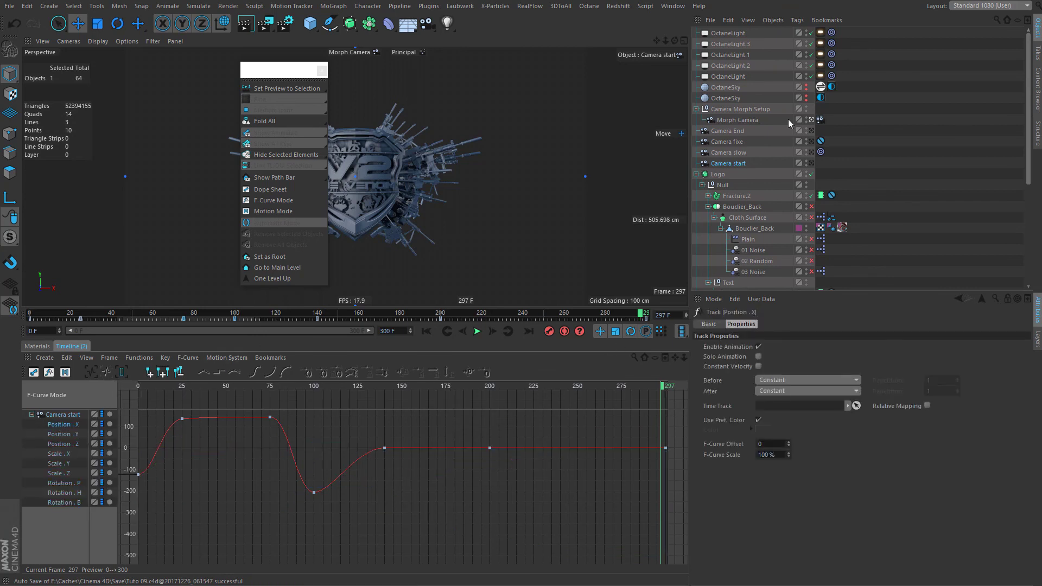
Isolate the Camera Morph tag's Blend curve and step through its keyframes between frames 55 and 70.
click(820, 119)
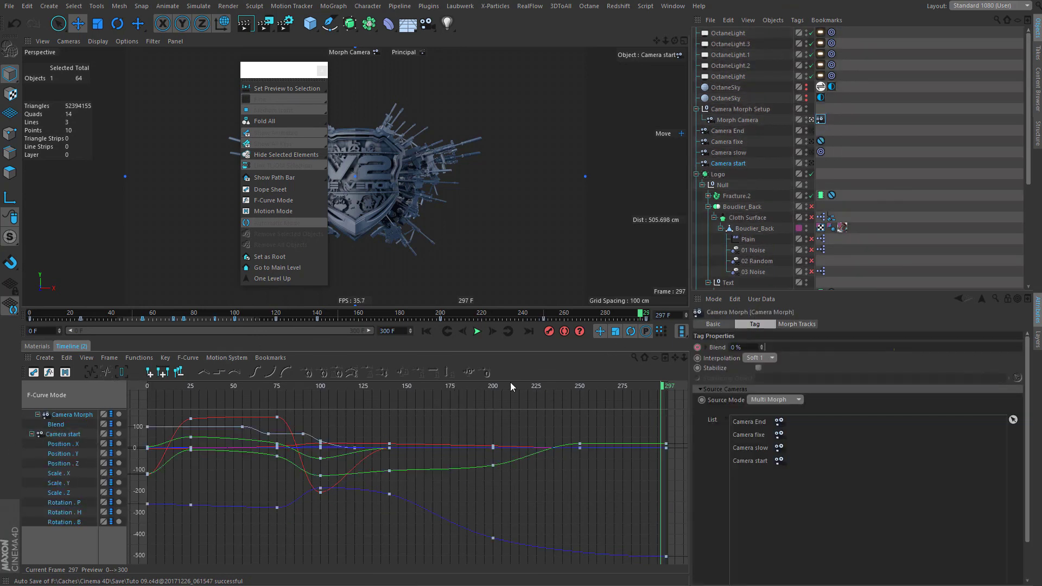
click(908, 163)
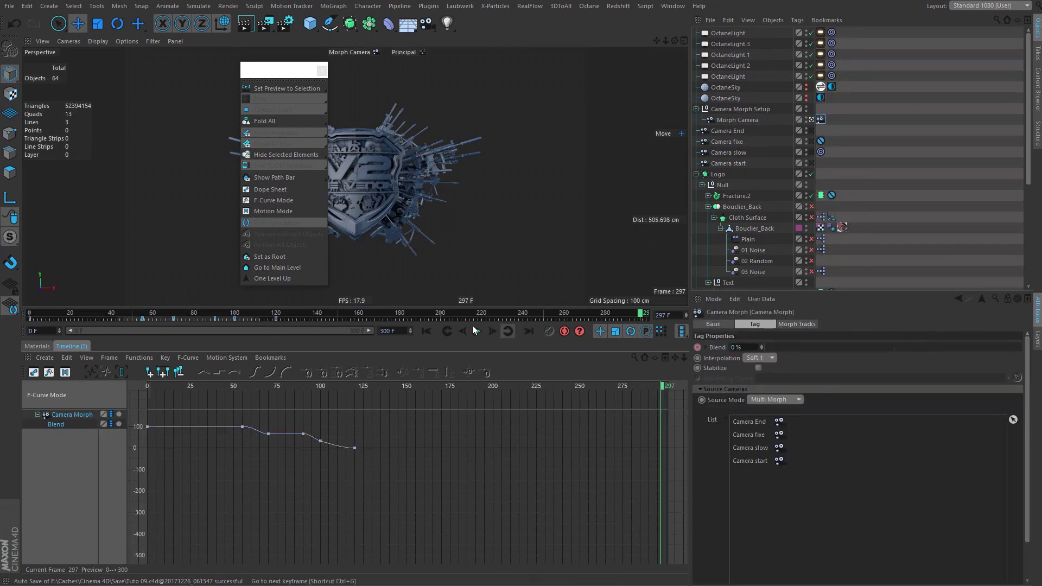
click(447, 331)
click(447, 331)
click(447, 331)
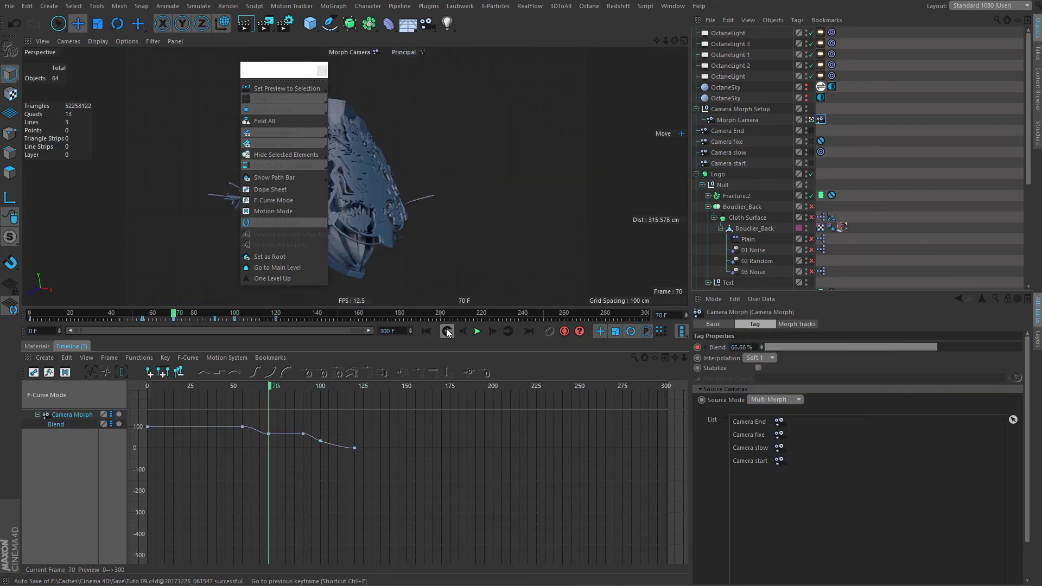
click(446, 332)
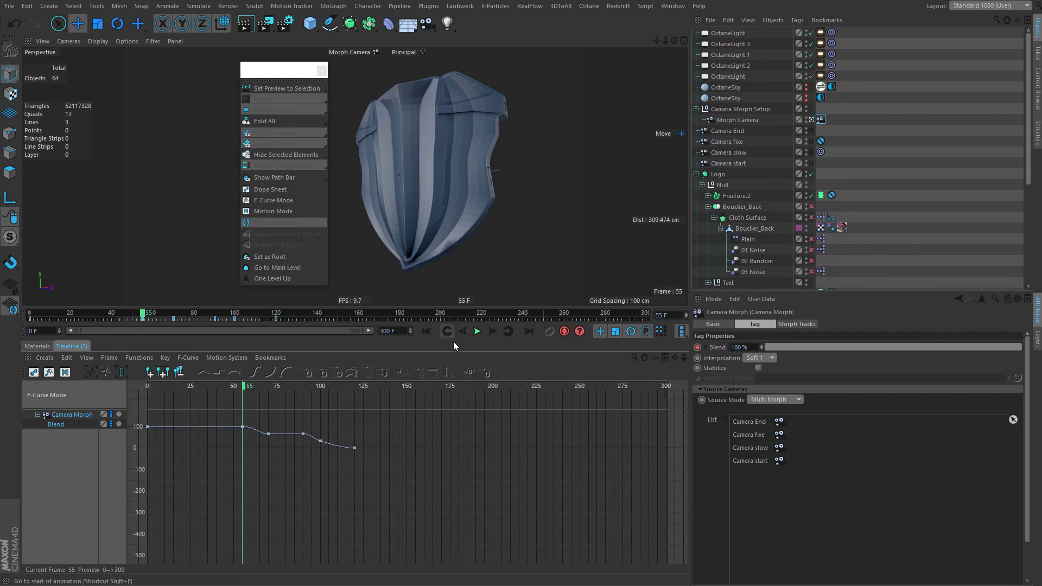
click(492, 331)
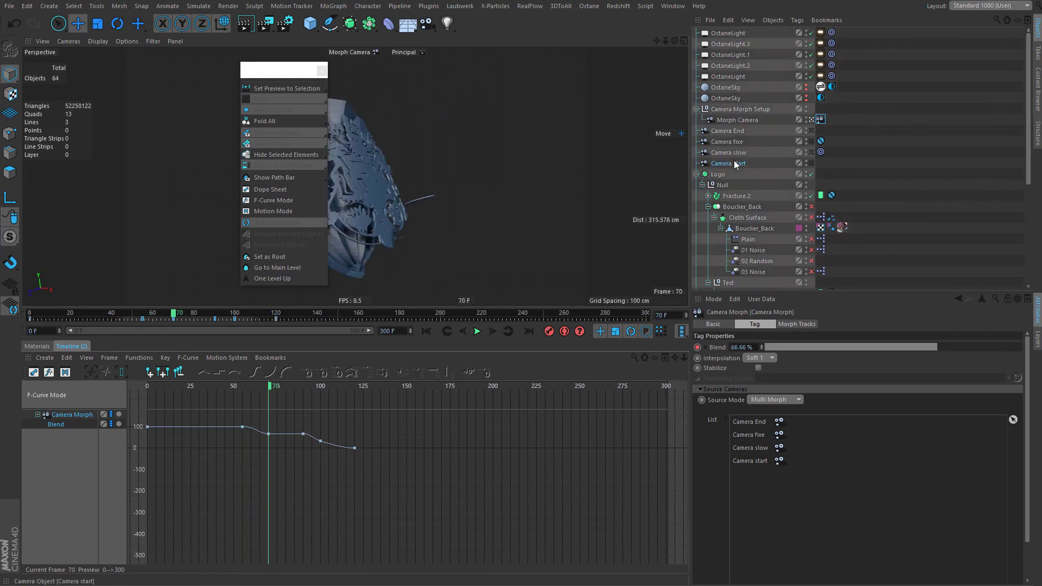
Isolate Camera start's Position X curve and frame its first three keys, from frame 0 to 75.
click(733, 164)
key(shift+f)
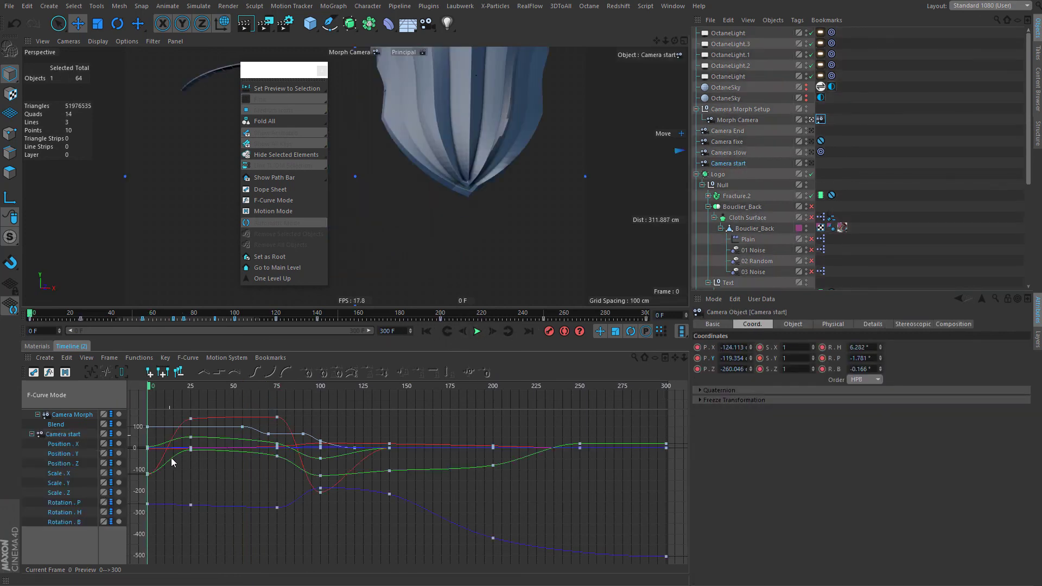
click(61, 444)
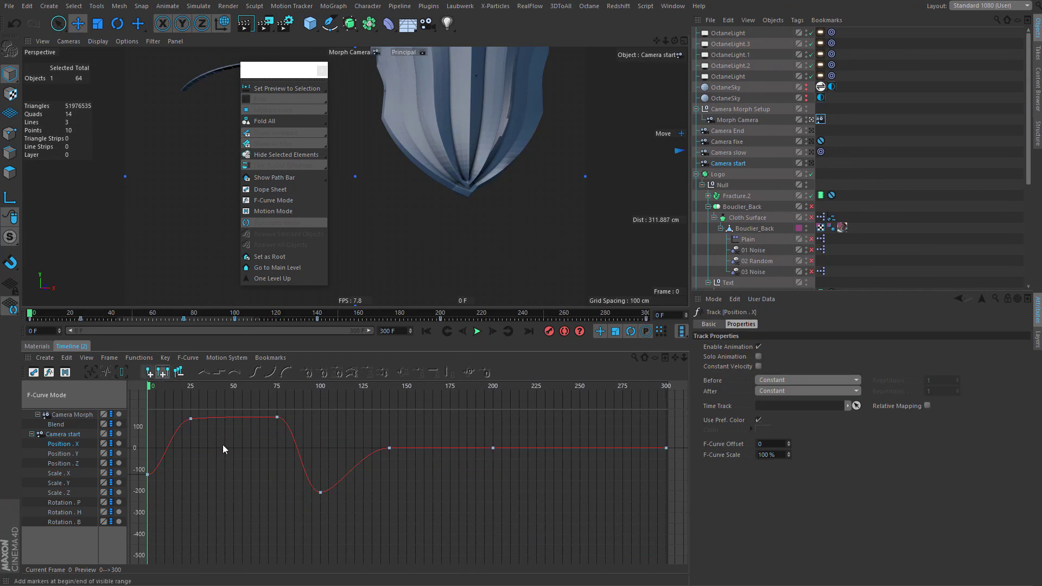
drag(300, 525, 30, 366)
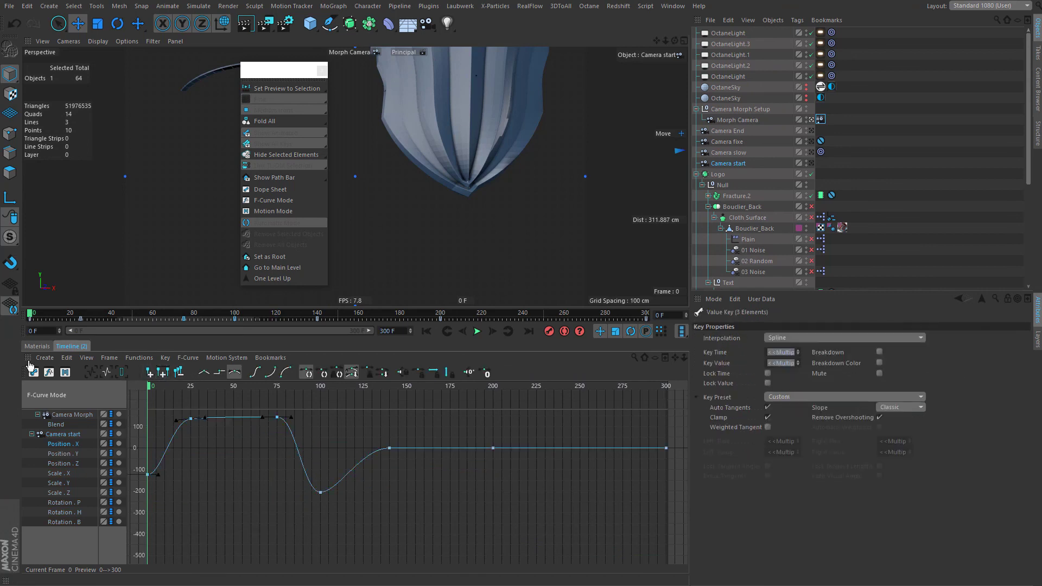
click(96, 370)
click(104, 371)
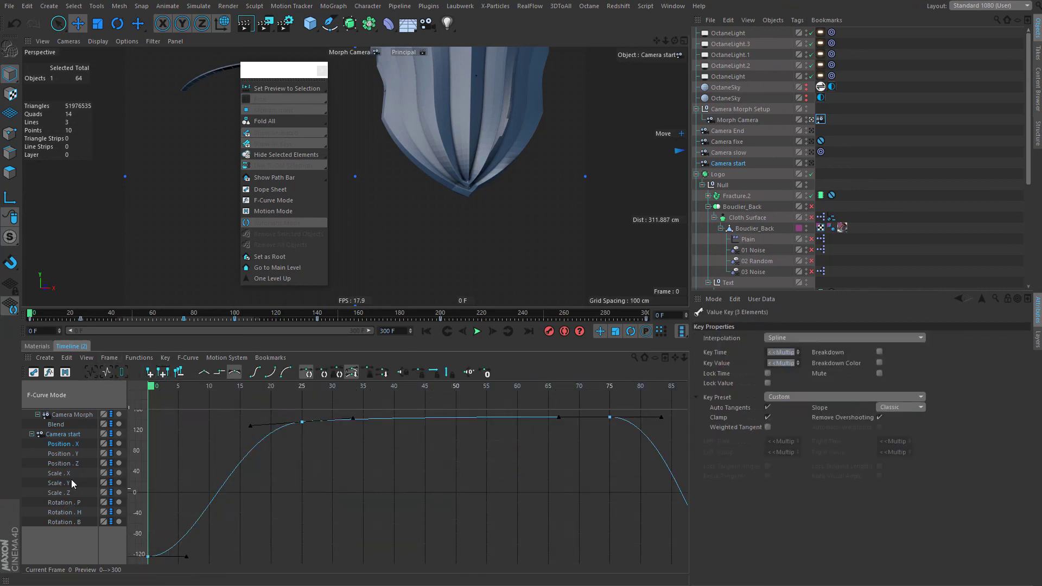
Frame Camera start's Position Y keys up to frame 75 and tilt the frame 25 key's right tangent upward to about 7.28 F and 9.873 cm.
click(63, 455)
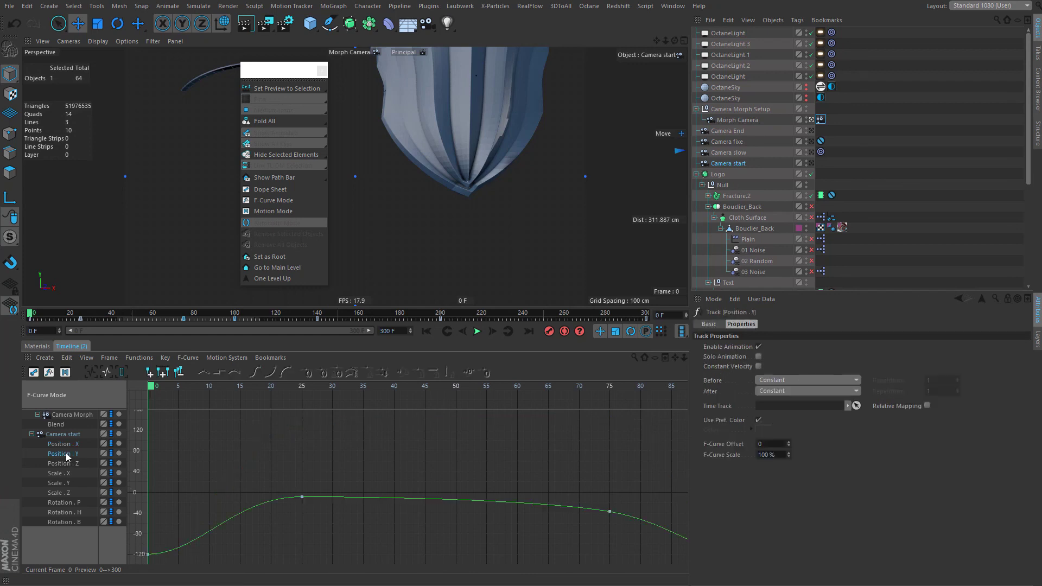
click(91, 373)
click(236, 453)
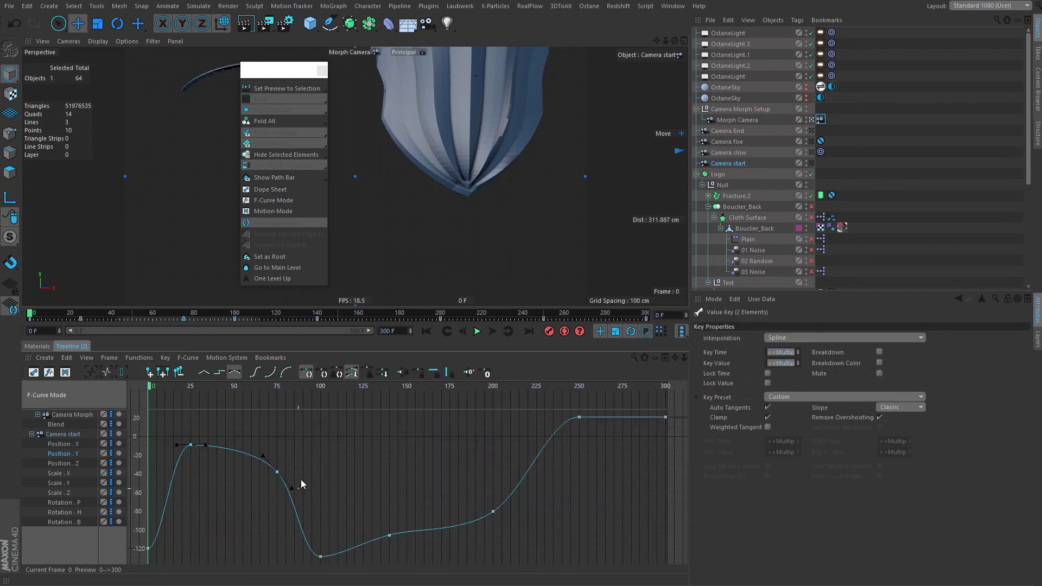
drag(285, 483, 127, 565)
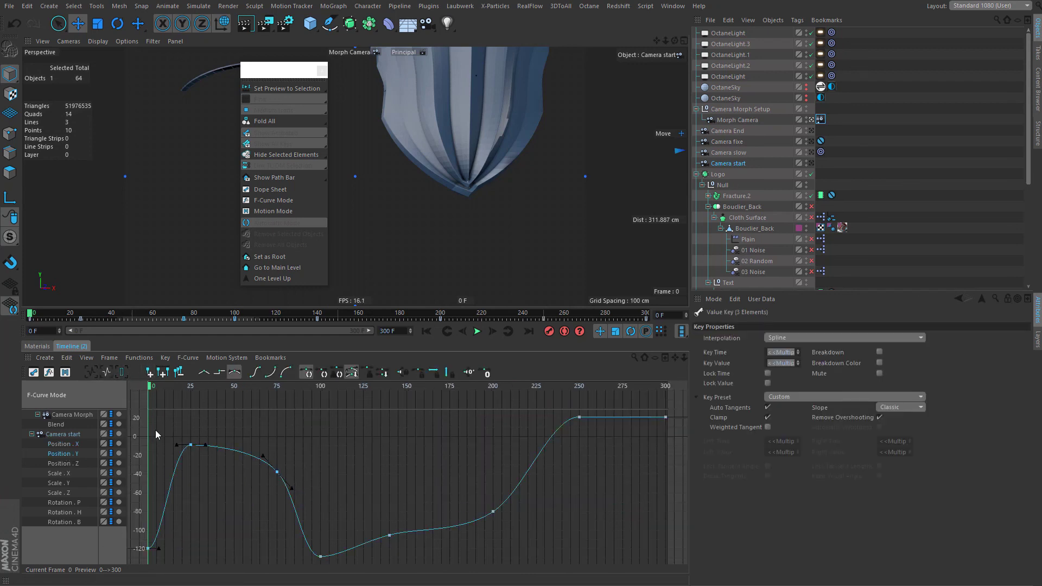
click(108, 370)
click(523, 500)
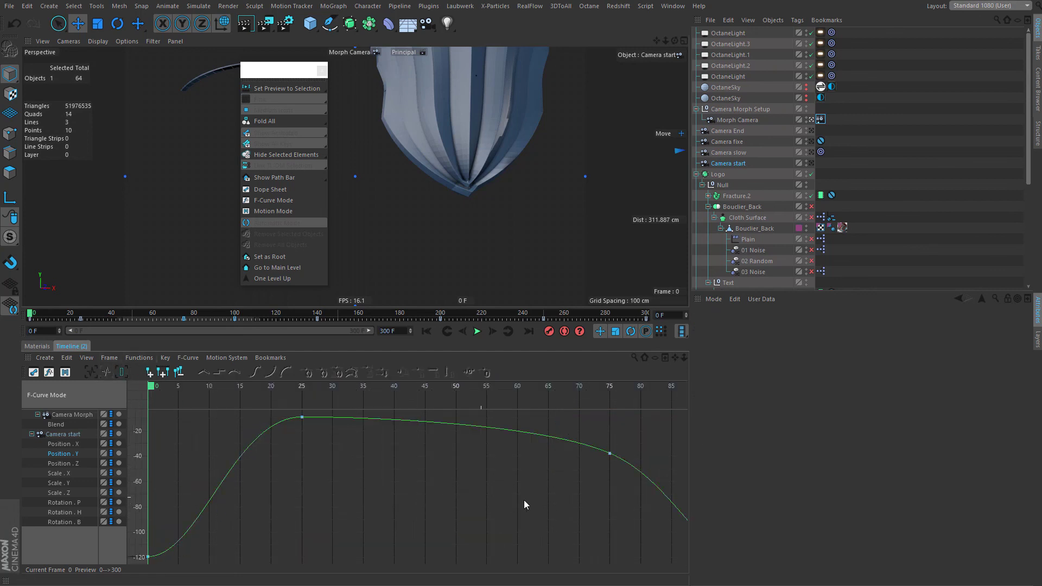
drag(486, 484, 275, 407)
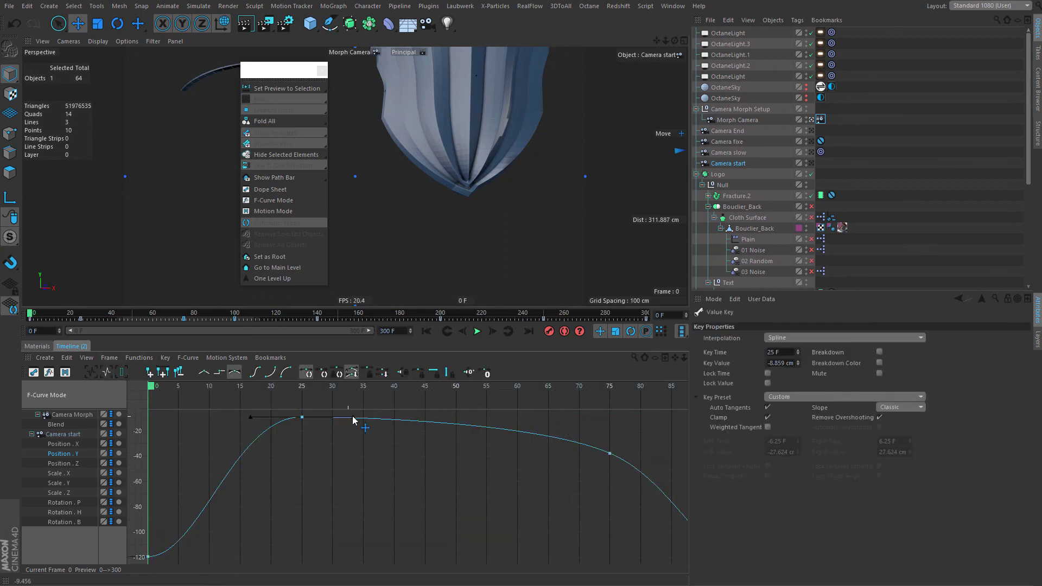
drag(353, 416, 348, 420)
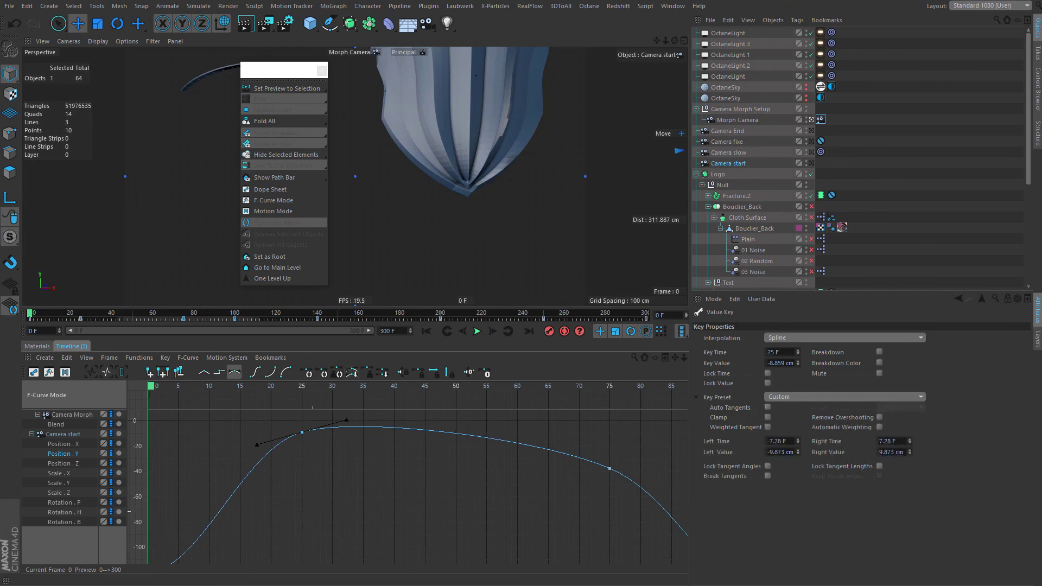
alt+middle_drag(313, 512, 395, 481)
Frame Camera start's Position Z keys up to frame 75 and angle the tangents at frames 0 and 25 downward for a smoother descent.
click(74, 463)
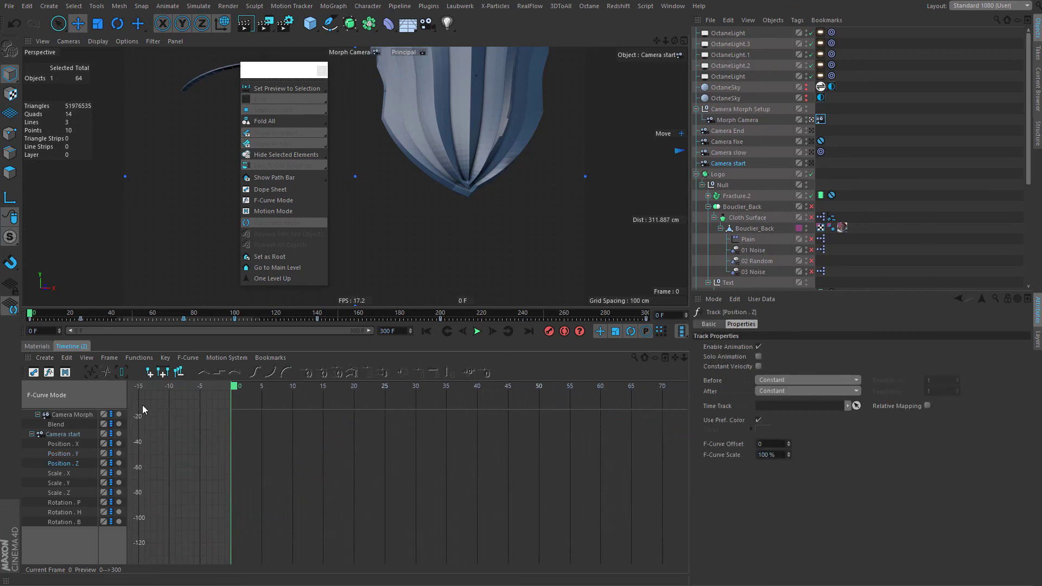
key(h)
drag(301, 493, 128, 431)
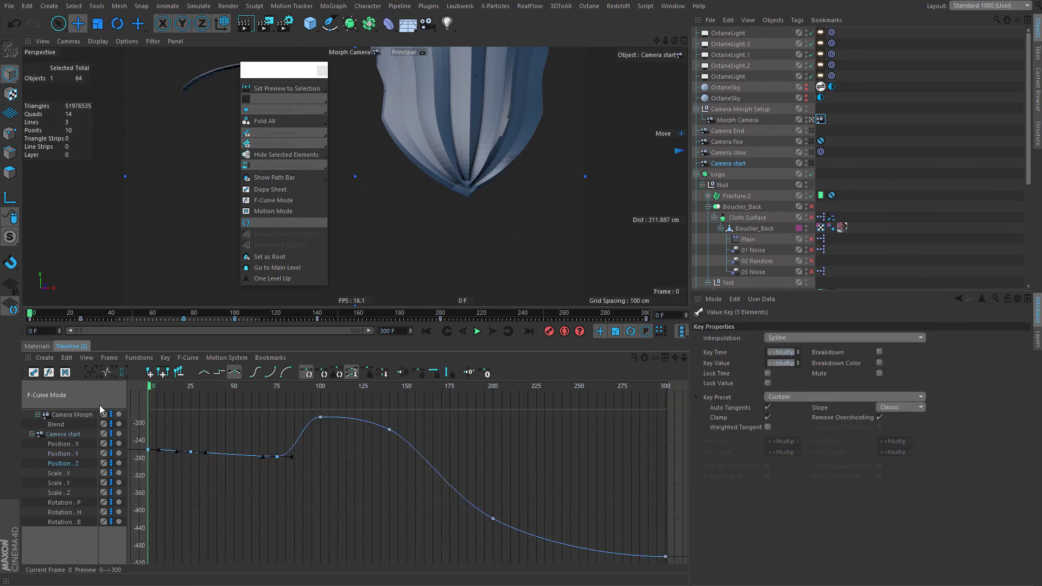
click(105, 372)
click(230, 466)
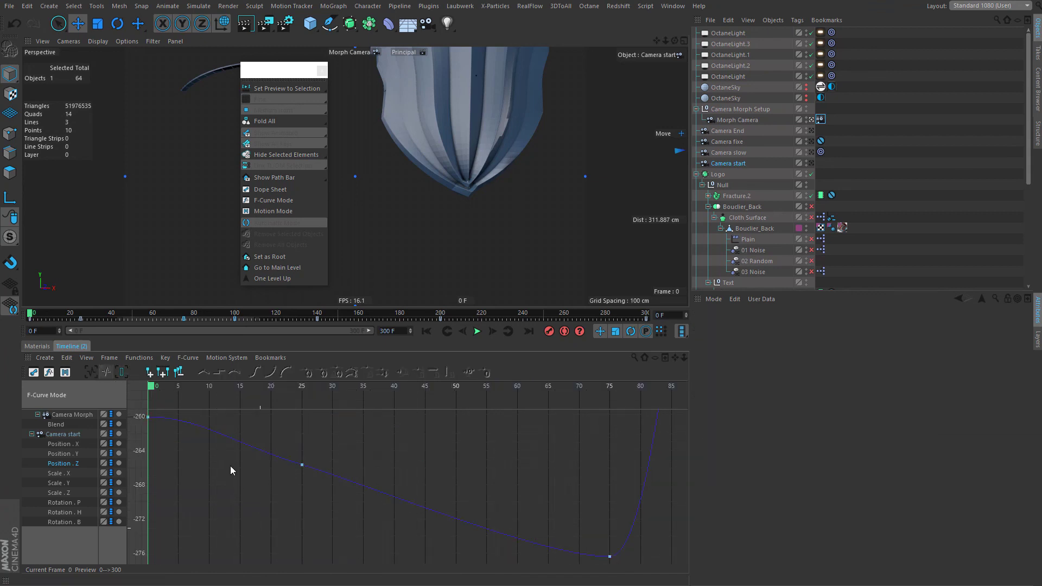
click(148, 417)
drag(186, 417, 187, 425)
click(308, 473)
drag(273, 510, 277, 507)
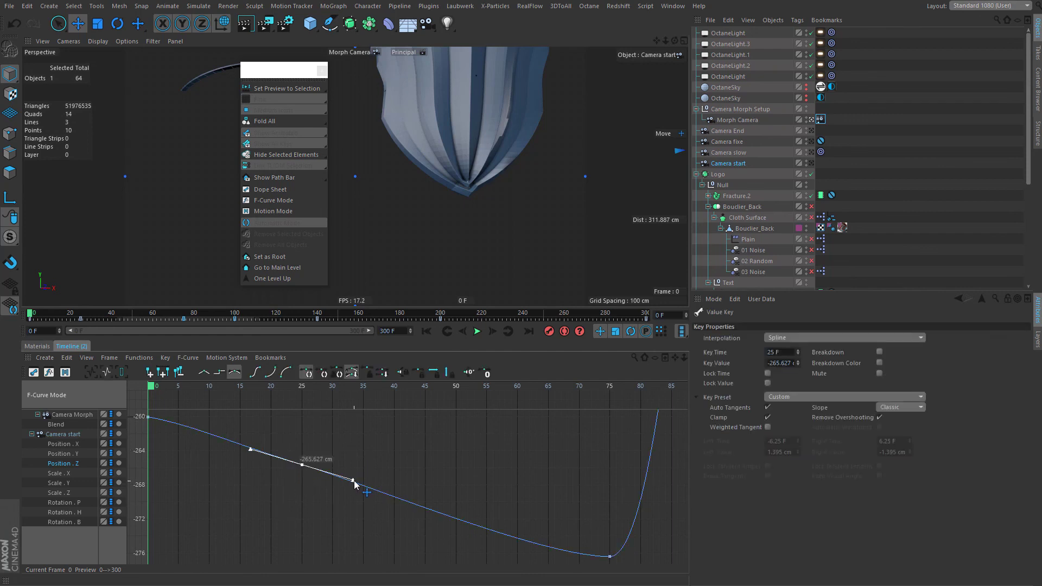
drag(354, 481, 353, 484)
Frame Camera start's first Rotation P keys and raise the frame 0 key's right tangent to about 5.80 F and 0.192°.
click(60, 474)
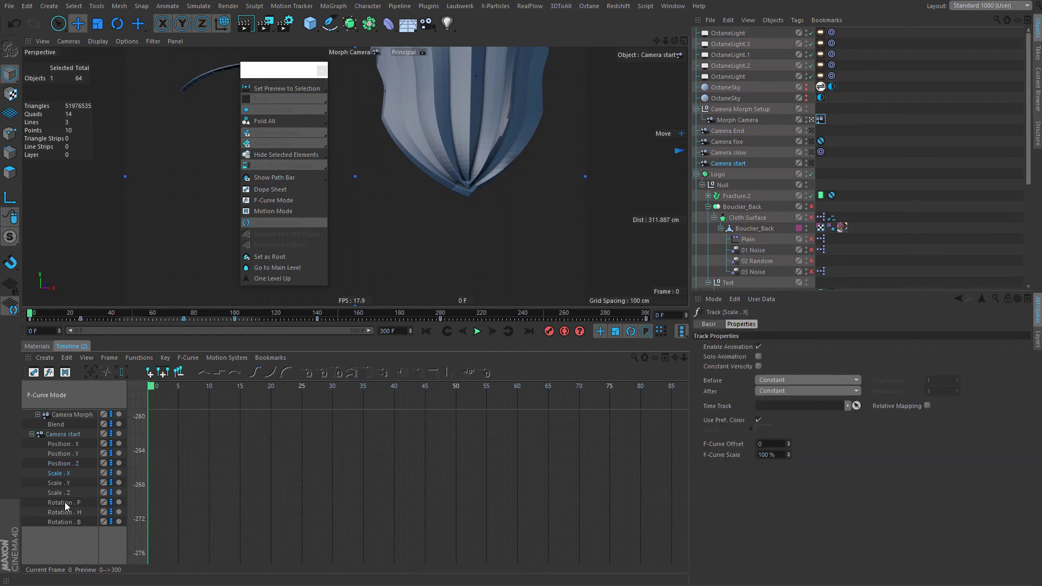
click(91, 373)
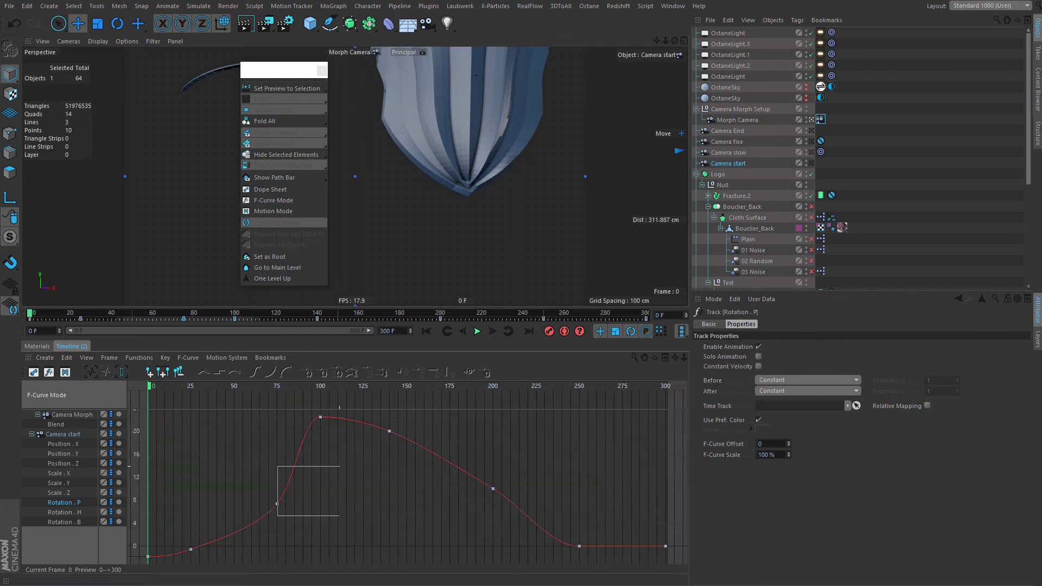
drag(278, 515, 142, 562)
click(107, 373)
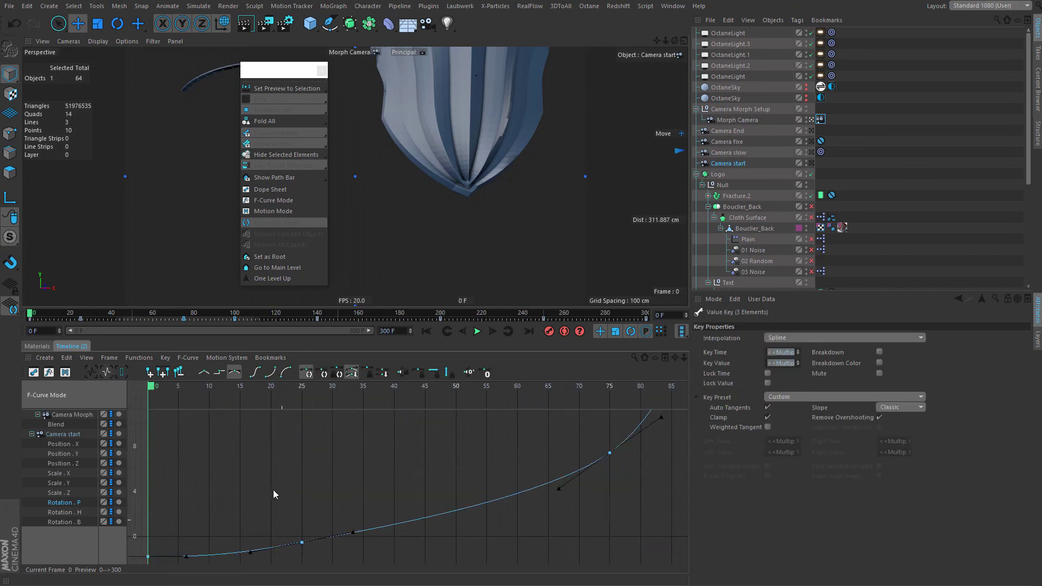
click(301, 517)
drag(276, 502, 356, 534)
drag(247, 519, 140, 581)
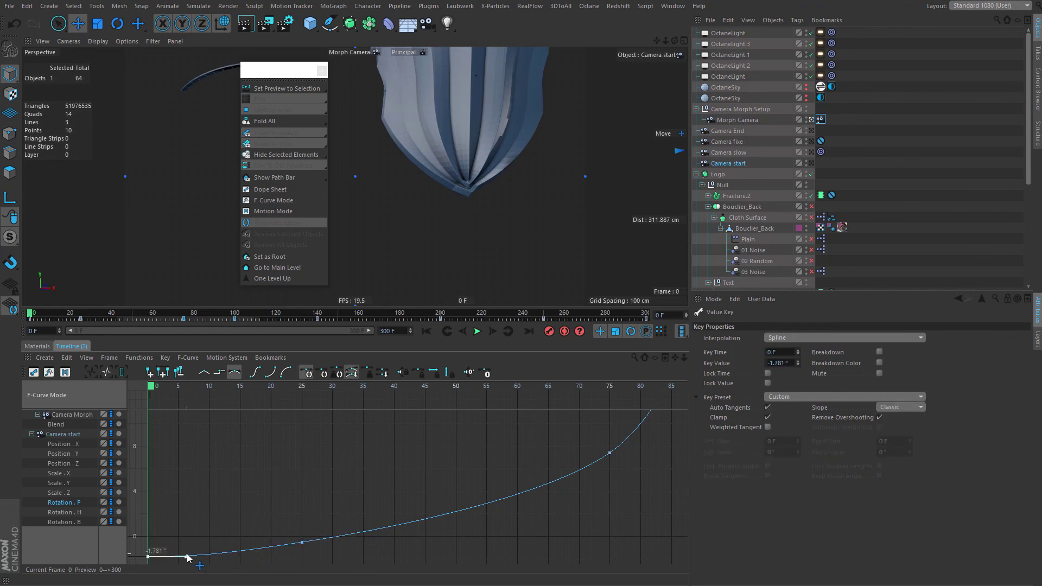
click(185, 555)
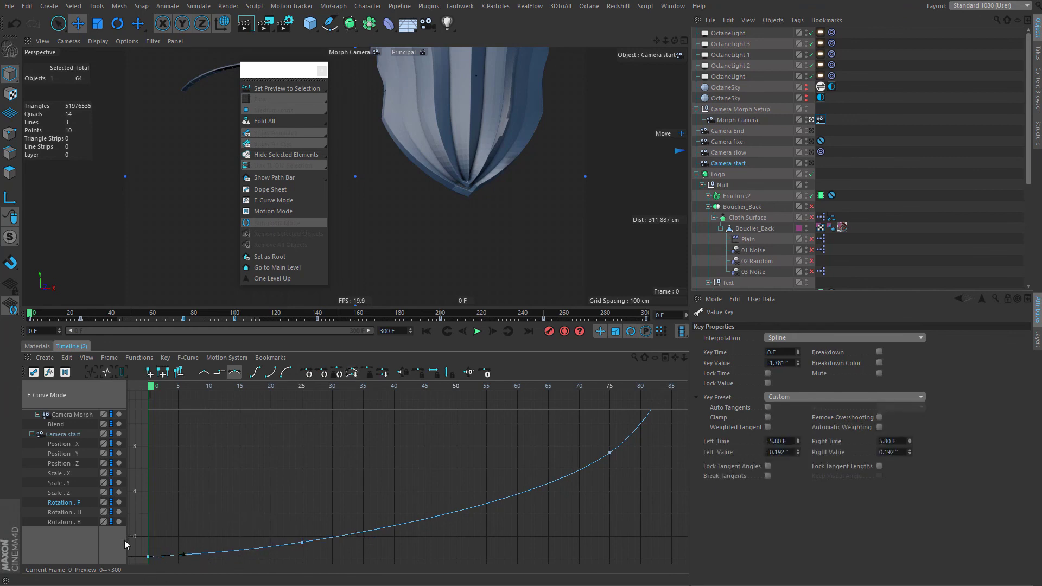
Frame Camera start's Rotation H keys up to frame 75 and steepen the frame 0 key's tangent for a faster start.
click(65, 512)
click(106, 373)
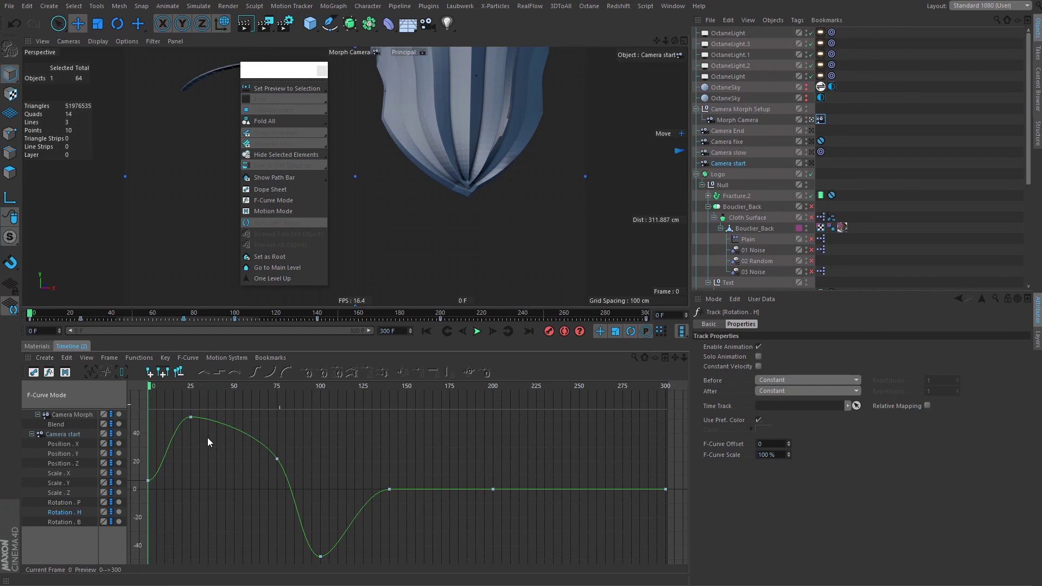
drag(317, 500, 139, 407)
click(91, 373)
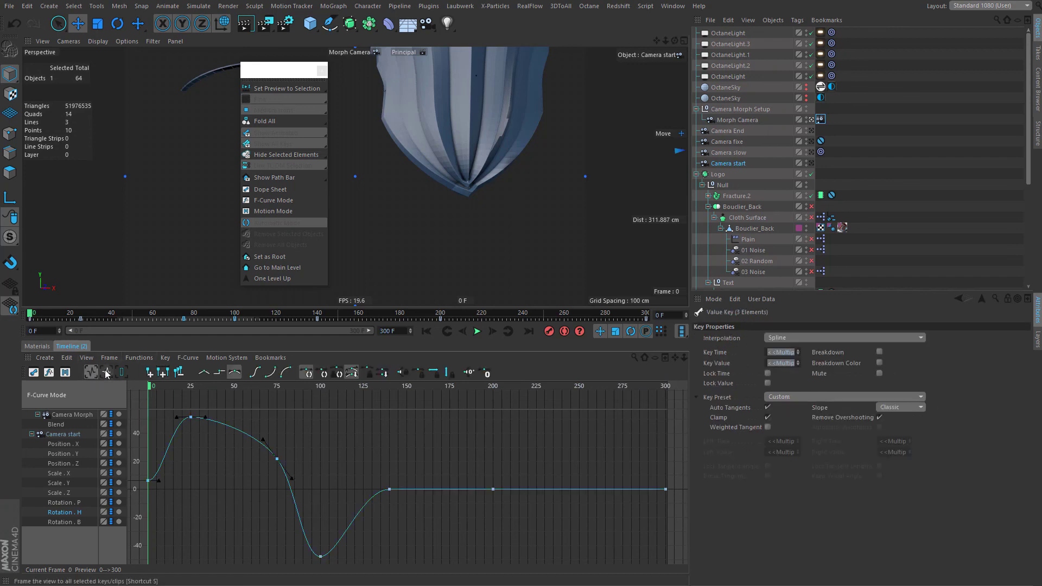
click(148, 556)
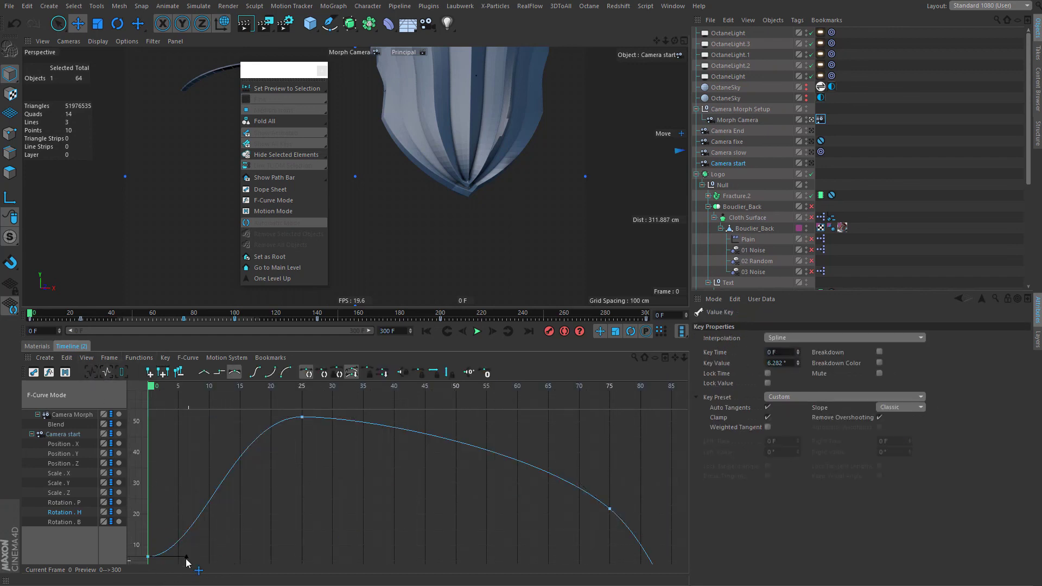
drag(186, 559, 158, 540)
click(242, 482)
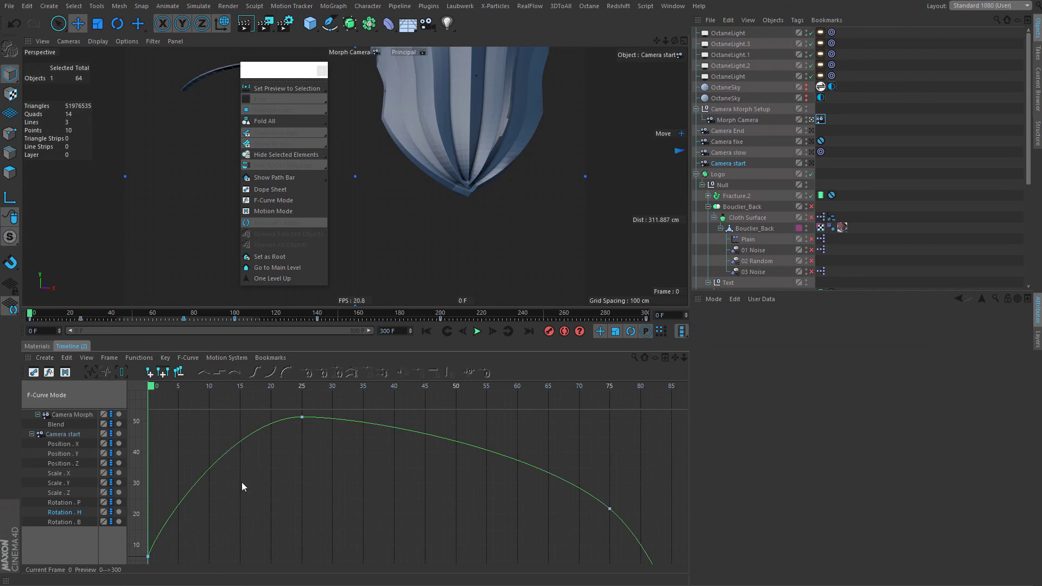
Frame Camera start's Rotation B keys up to frame 75 and steepen the frame 0 key's right tangent to about 1.23 F and 0.632°.
click(66, 522)
click(91, 373)
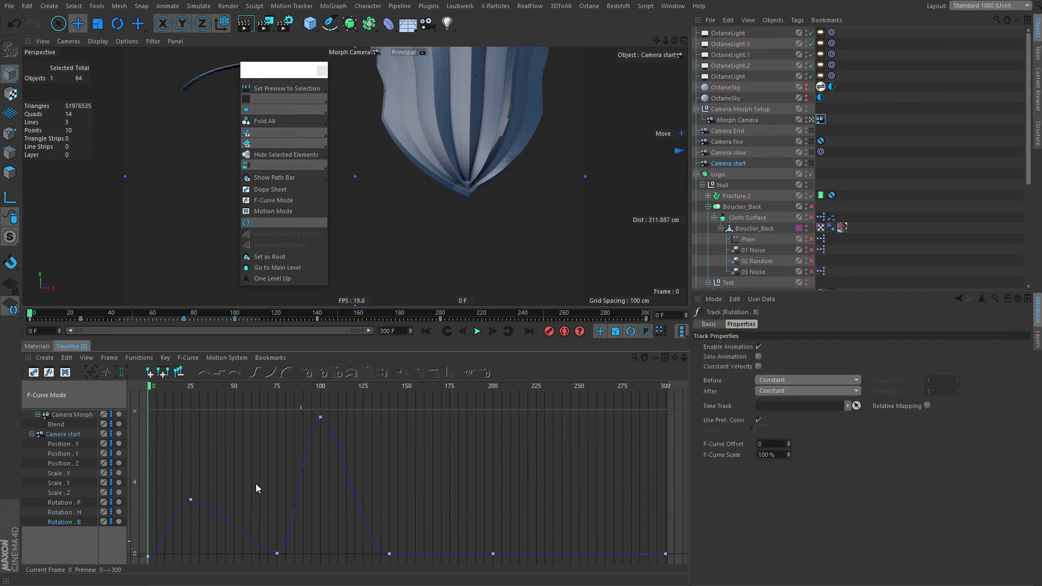
click(282, 556)
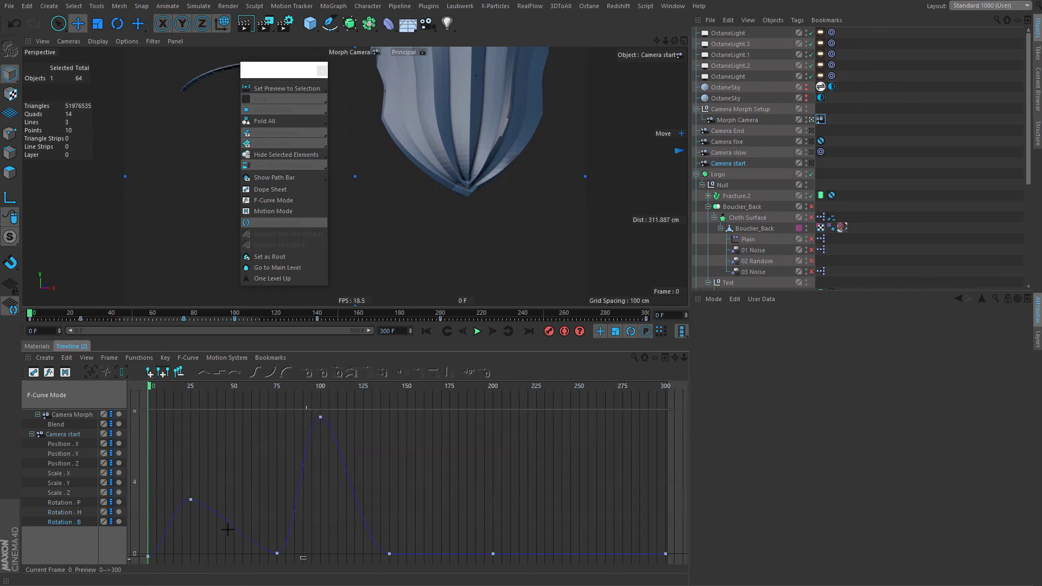
drag(228, 530, 128, 455)
click(106, 371)
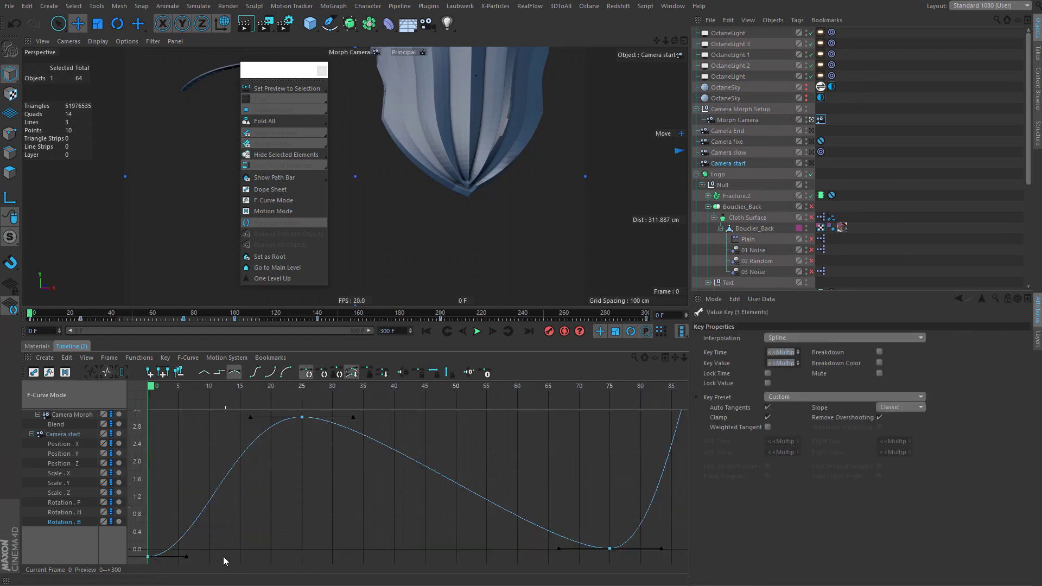
click(147, 556)
drag(186, 557, 155, 529)
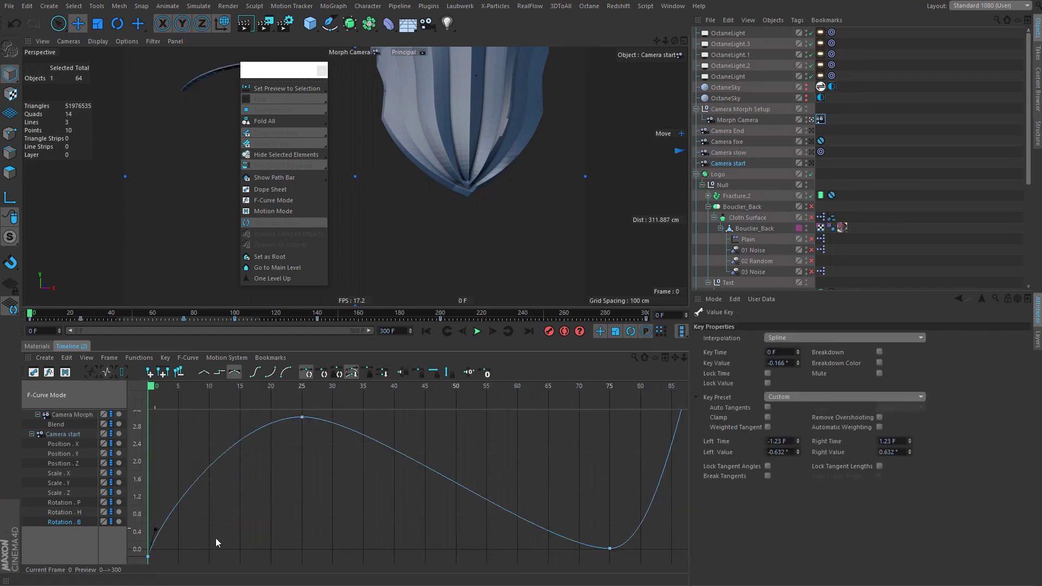
click(216, 539)
Review Camera start's whole Rotation P curve with all its keys framed.
click(65, 503)
click(105, 371)
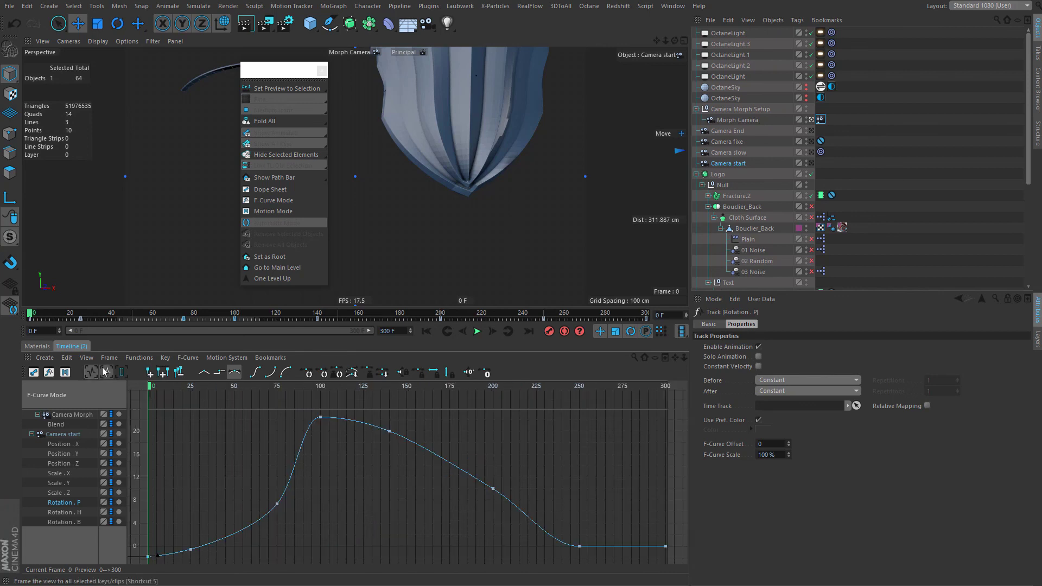
click(218, 447)
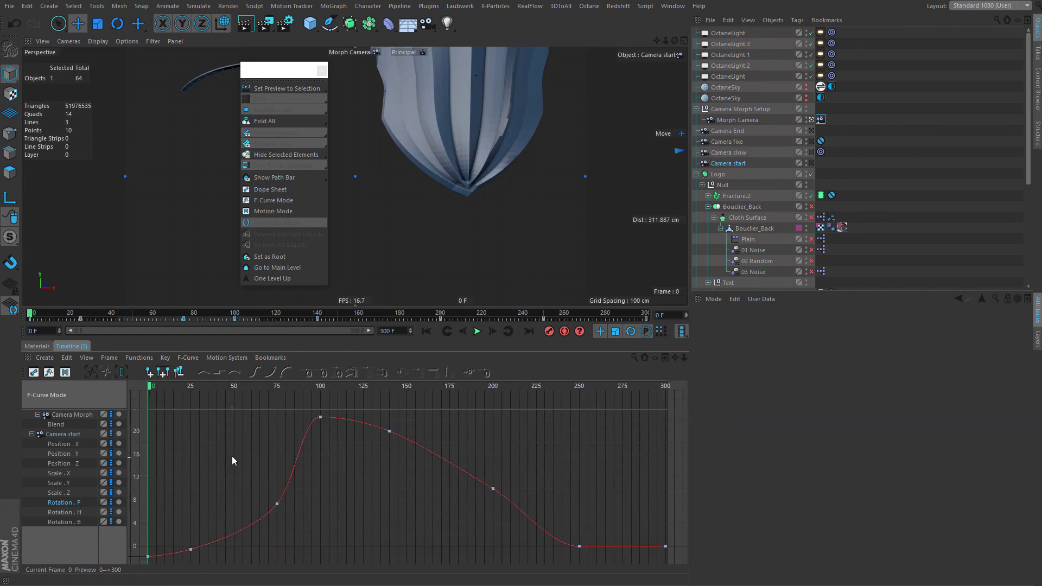
Check the tracks of Camera slow and Camera fixe, and isolate Camera End's Position X curve.
click(737, 153)
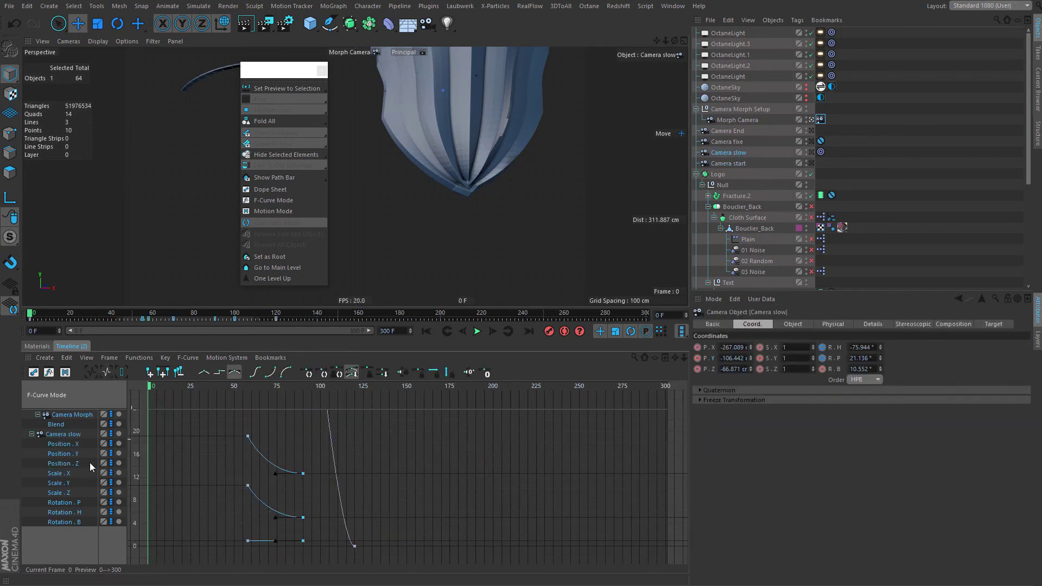
click(740, 141)
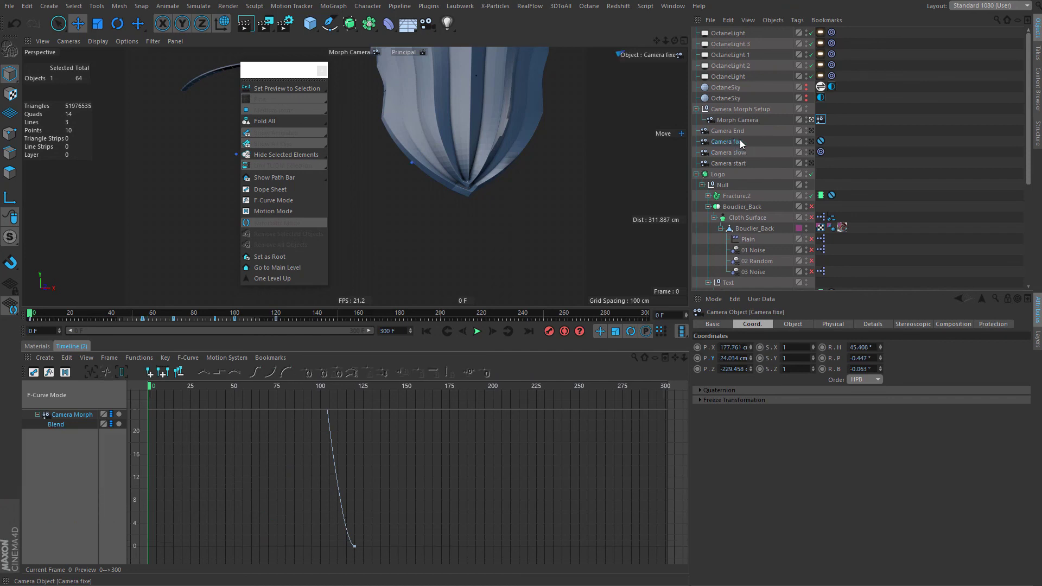
click(739, 132)
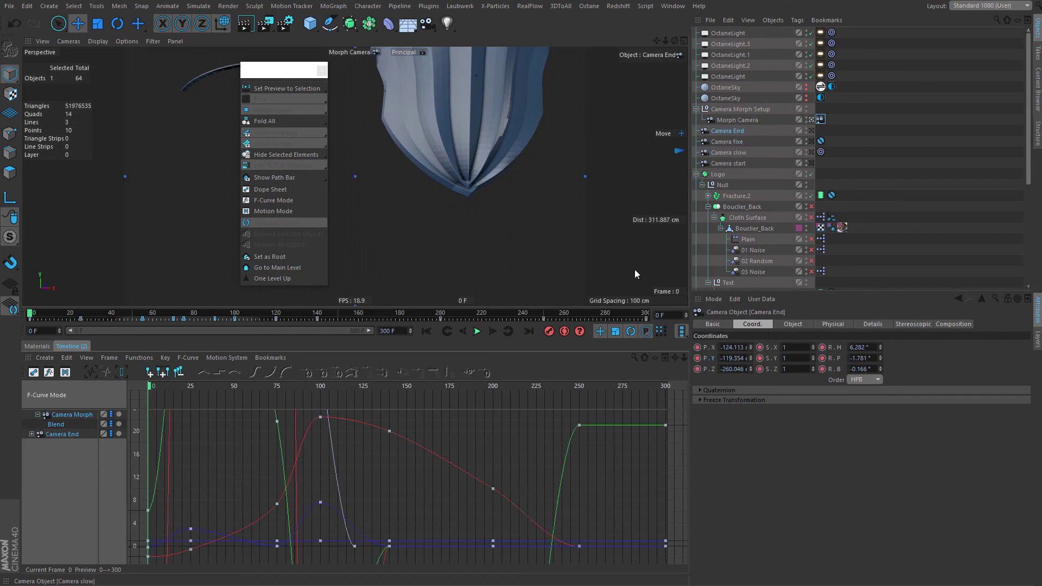
click(32, 434)
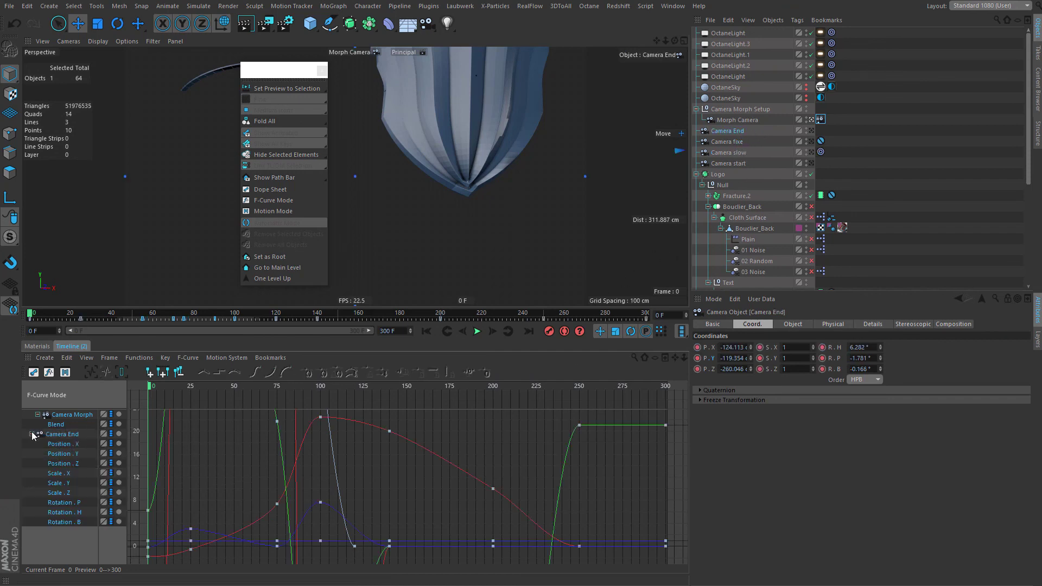
click(739, 132)
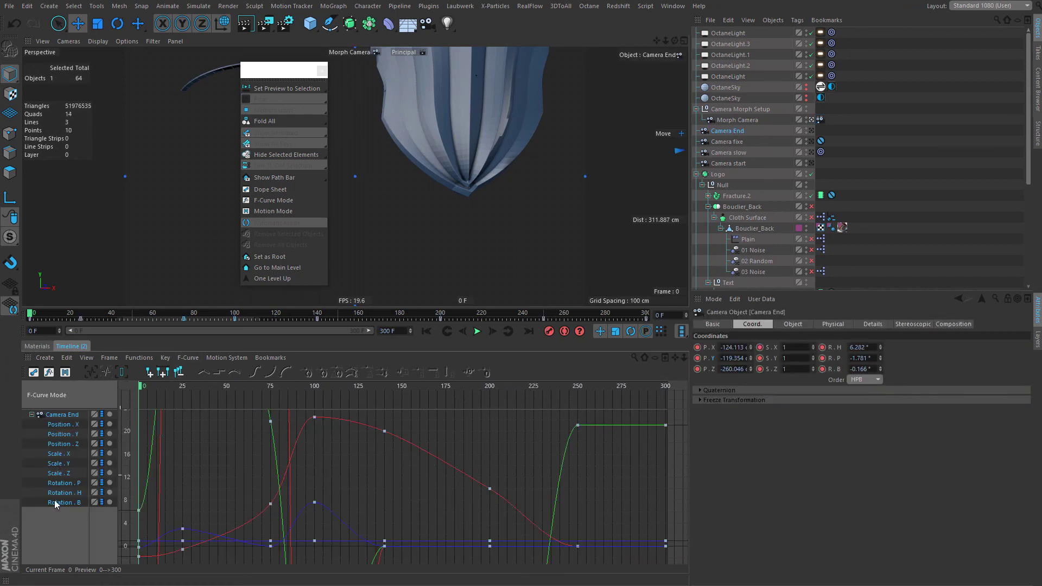
click(78, 425)
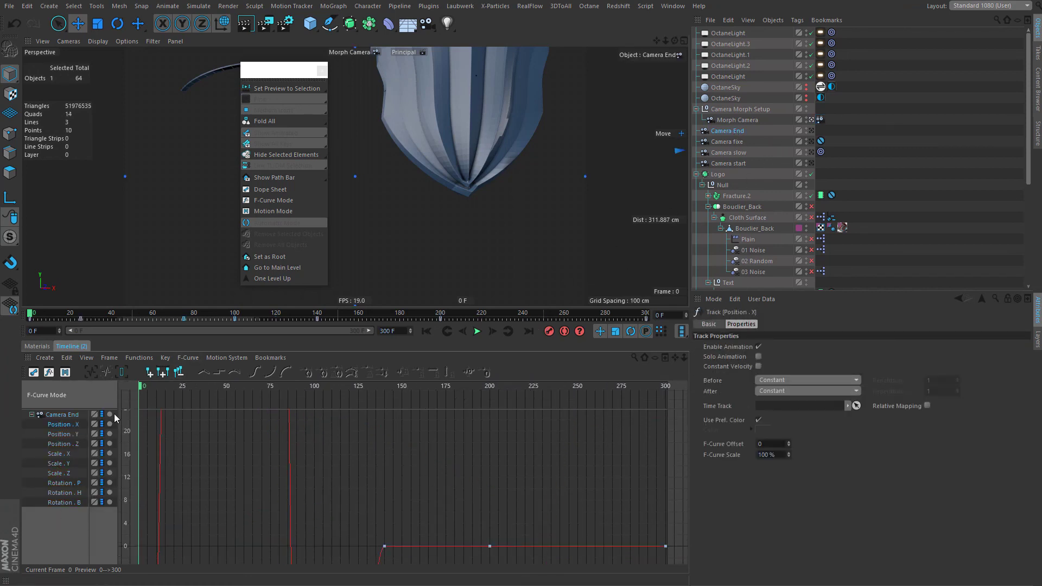
Frame Camera End's whole Position X curve and widen the F-curve area while keeping the object tags in view.
click(92, 372)
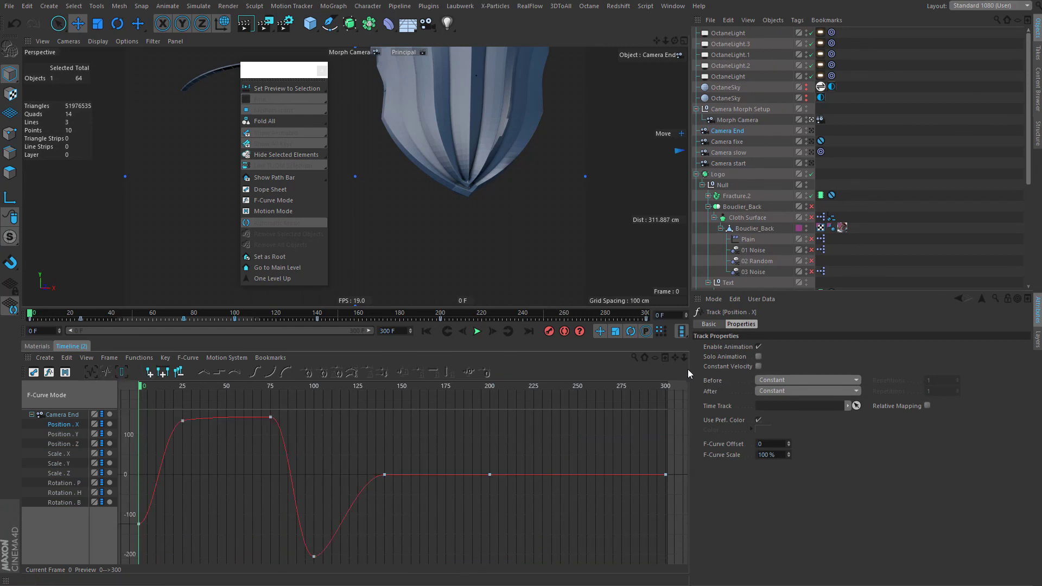
drag(688, 369, 914, 369)
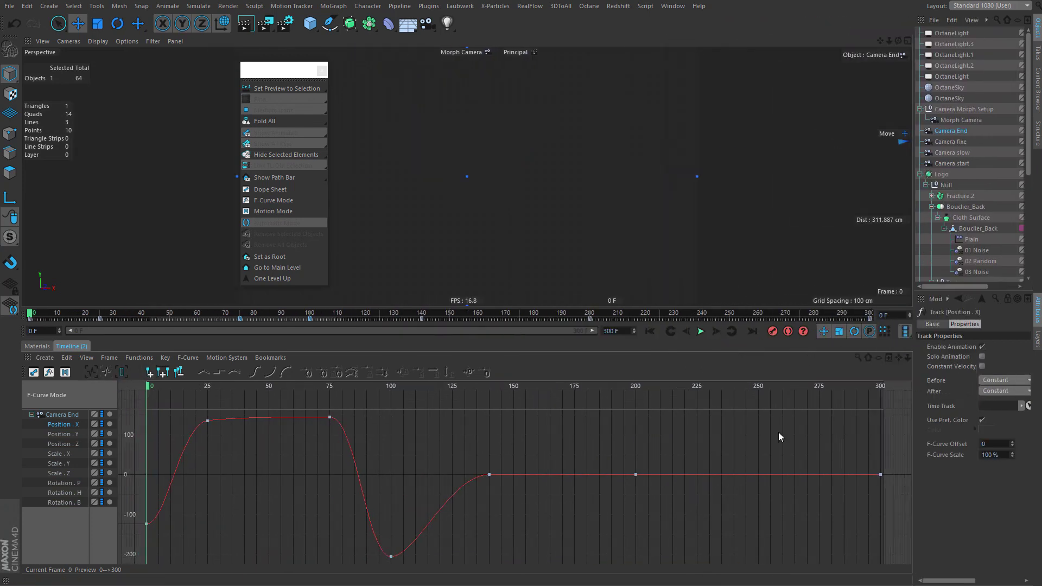
click(492, 532)
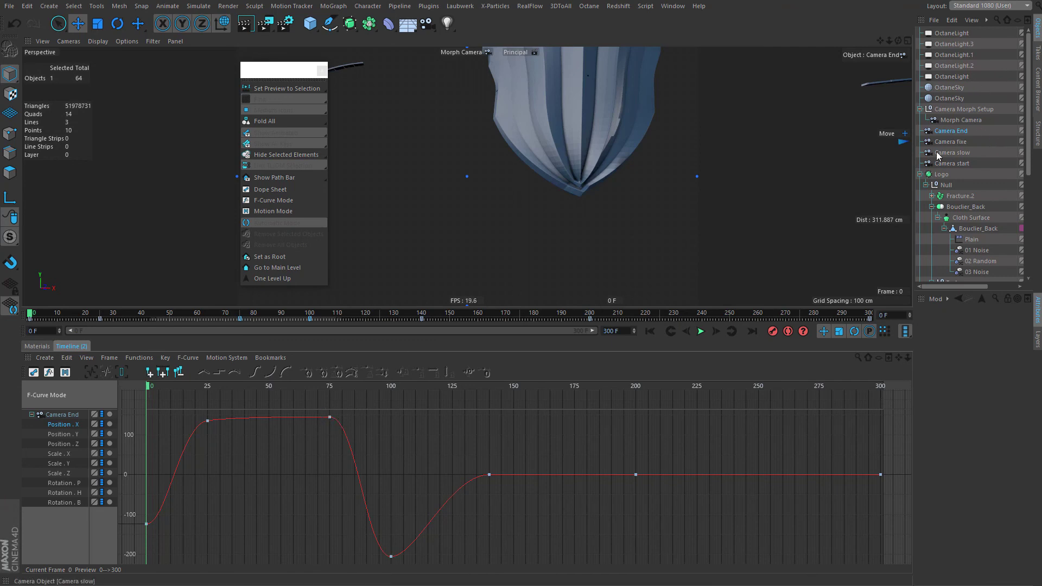
drag(914, 144, 833, 139)
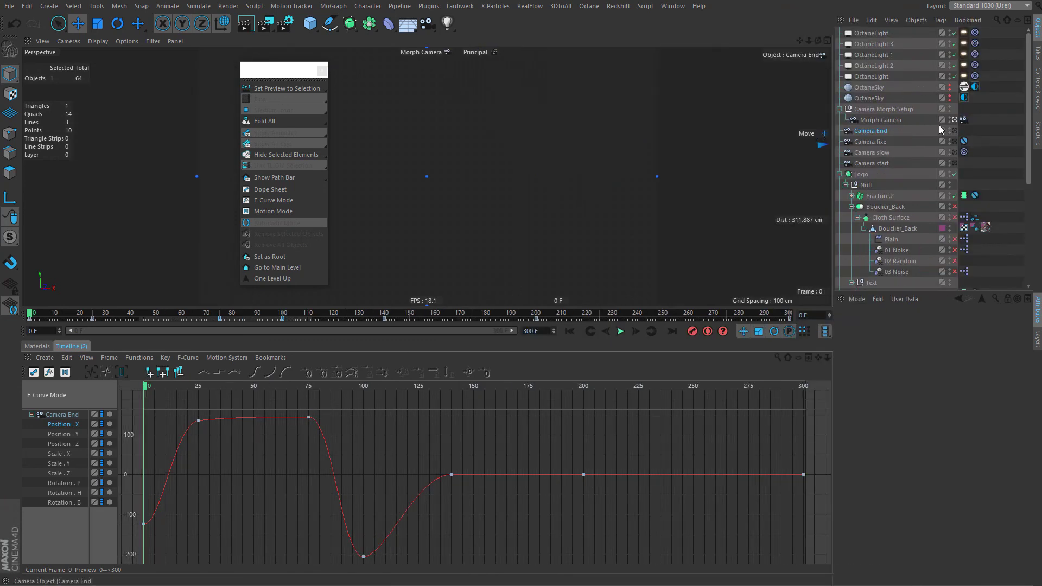
Show the Camera Morph tag's Blend curve alongside Camera End's tracks and scrub the animation to frame 96.
click(964, 120)
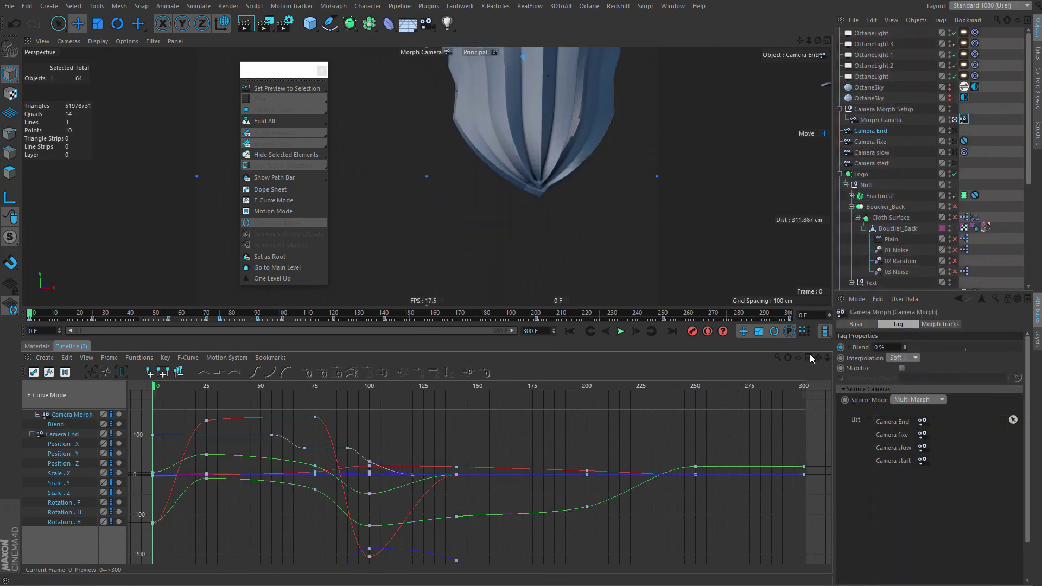
drag(586, 314, 273, 317)
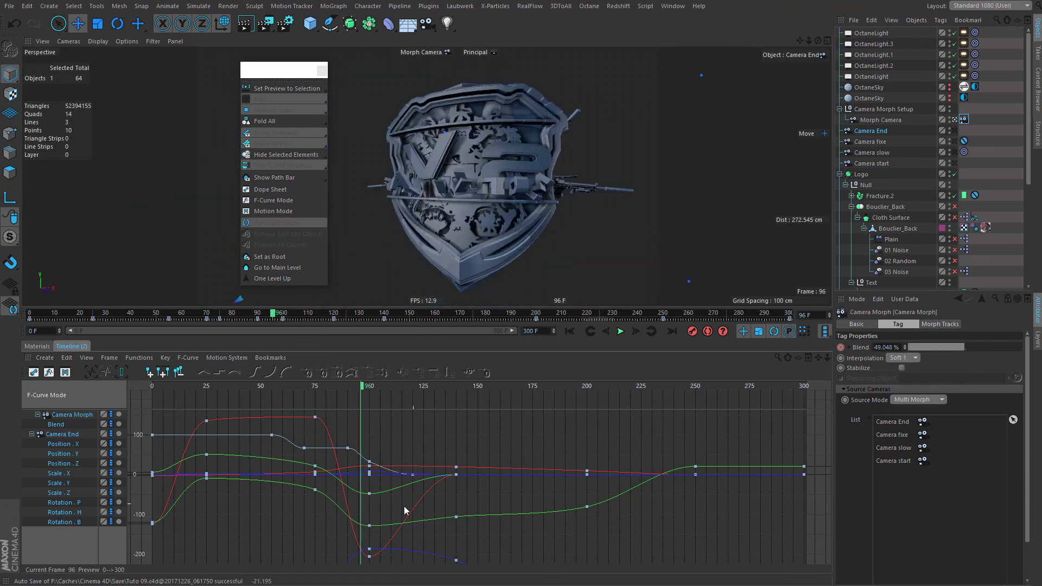
click(373, 437)
drag(366, 431, 491, 508)
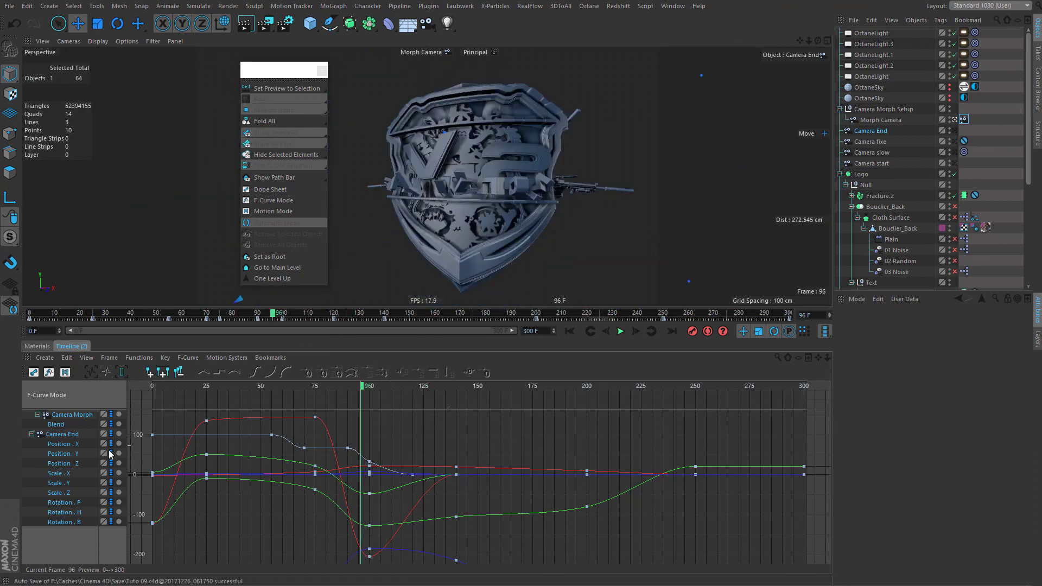
Examine Camera End's Position X and Position Y curves, focusing on the keys after frame 96.
click(67, 445)
click(887, 133)
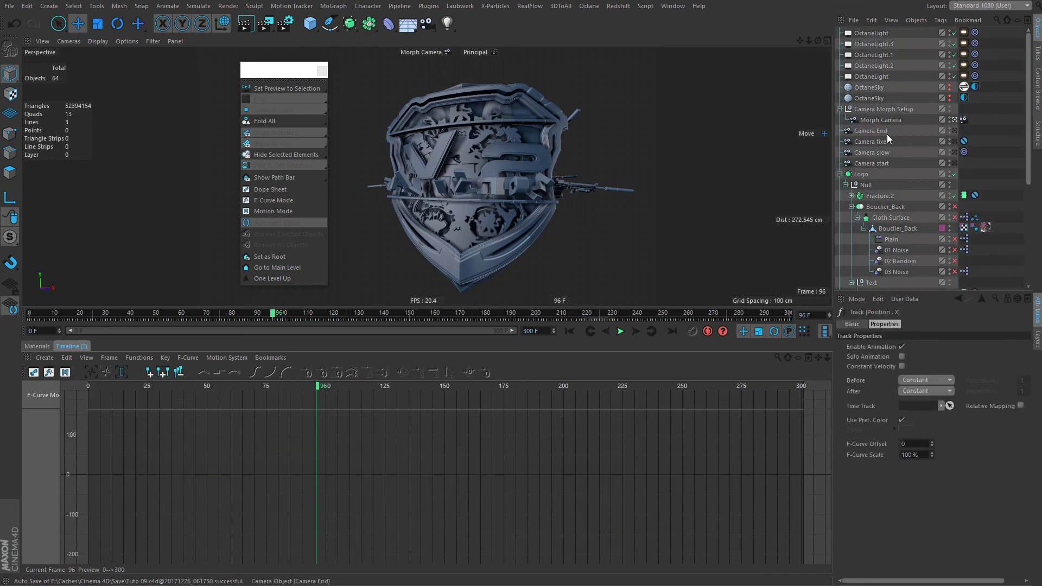
click(63, 424)
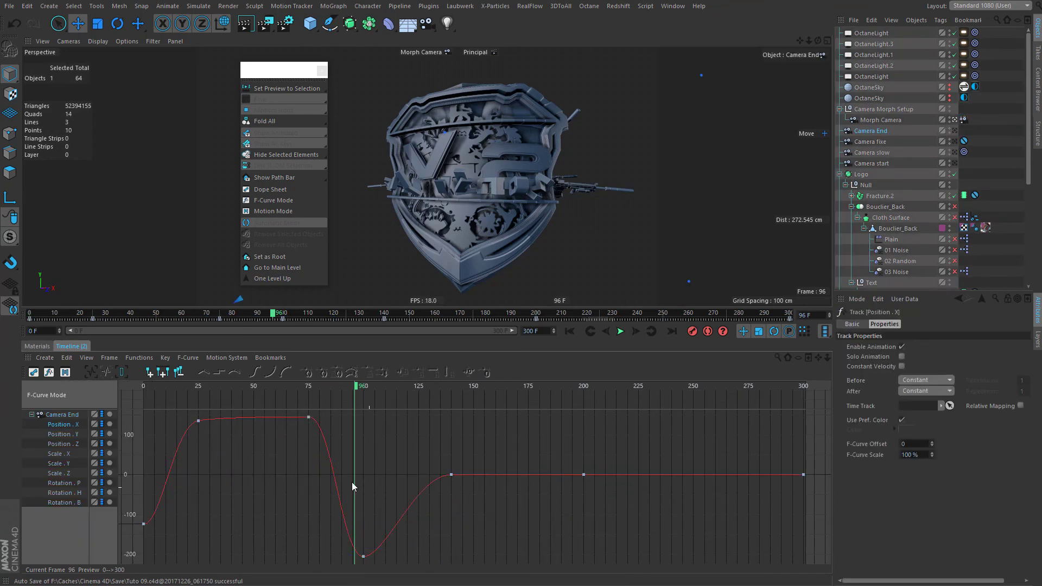
drag(355, 465, 830, 562)
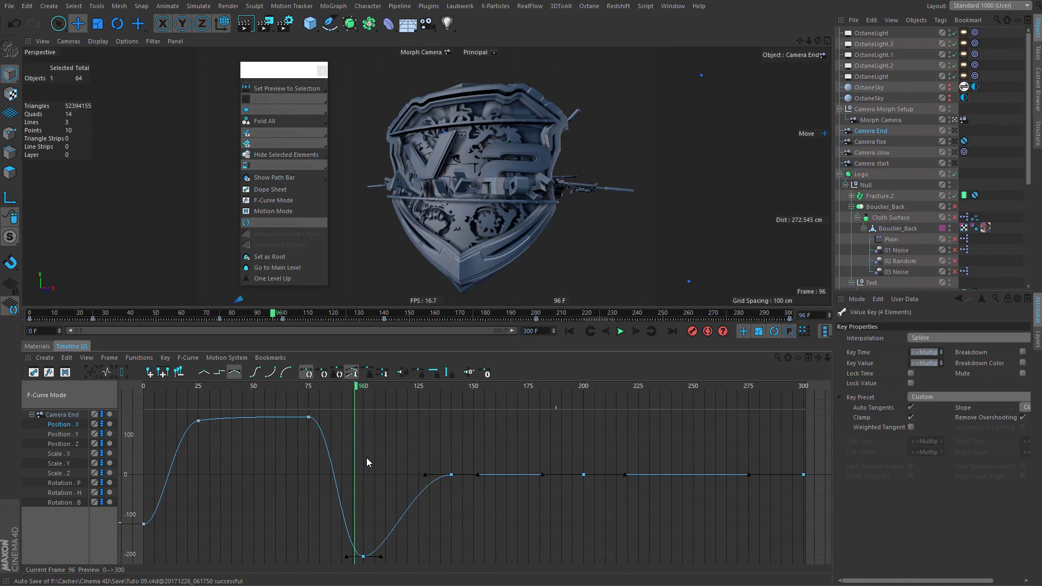
click(104, 374)
click(63, 434)
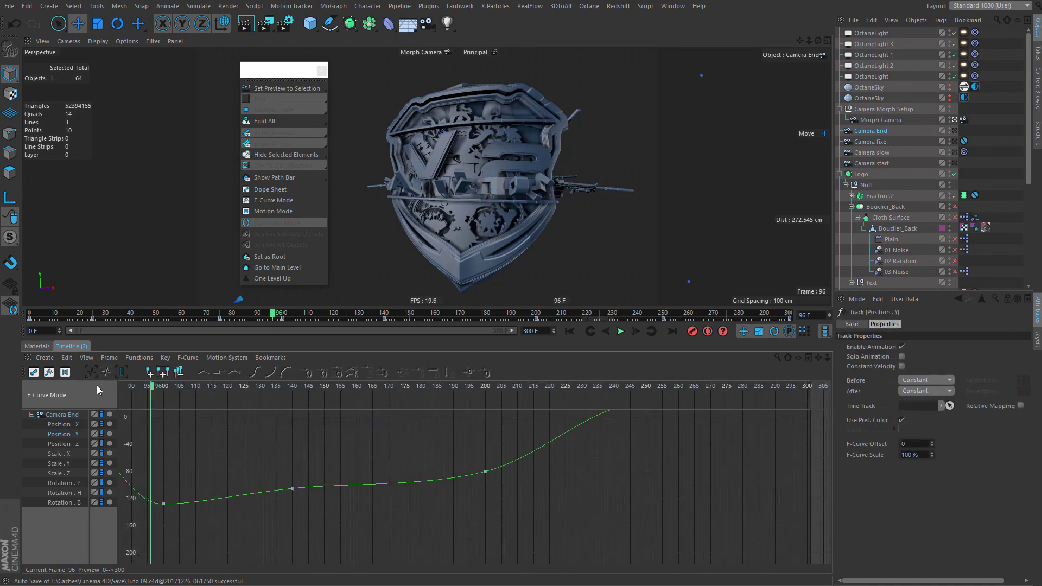
click(91, 372)
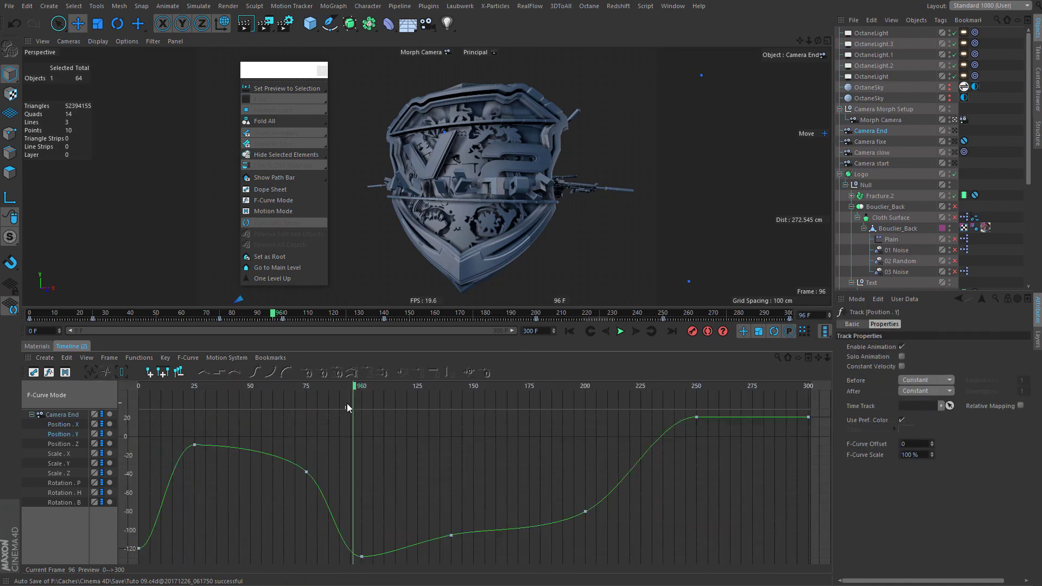
drag(355, 562, 828, 410)
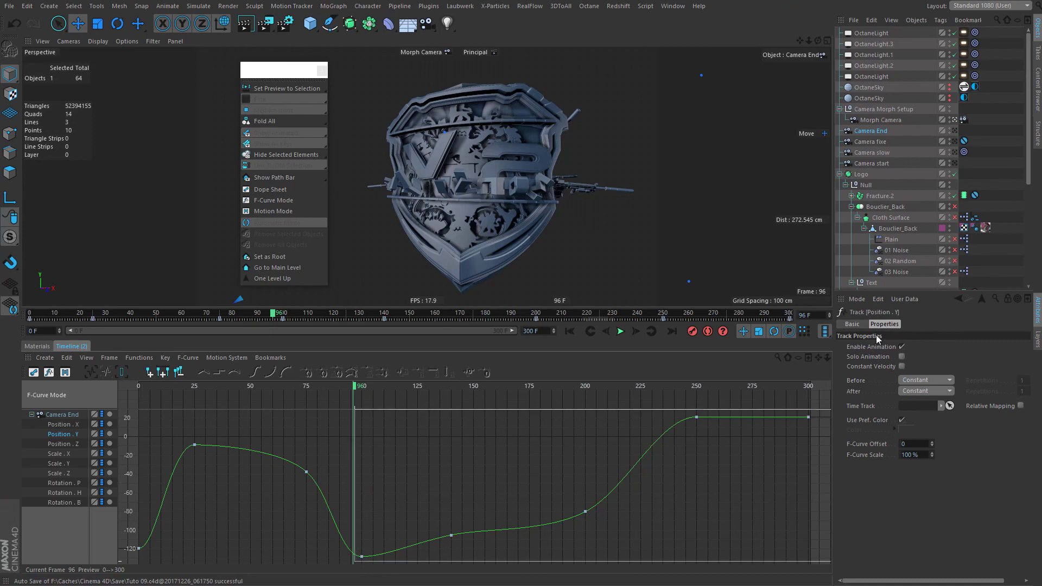
click(106, 371)
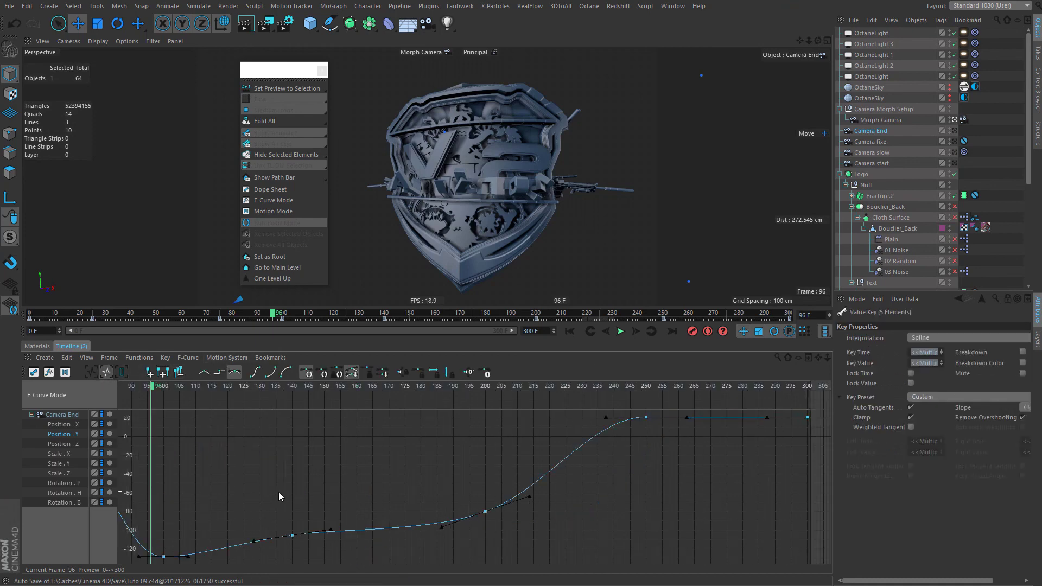
click(345, 525)
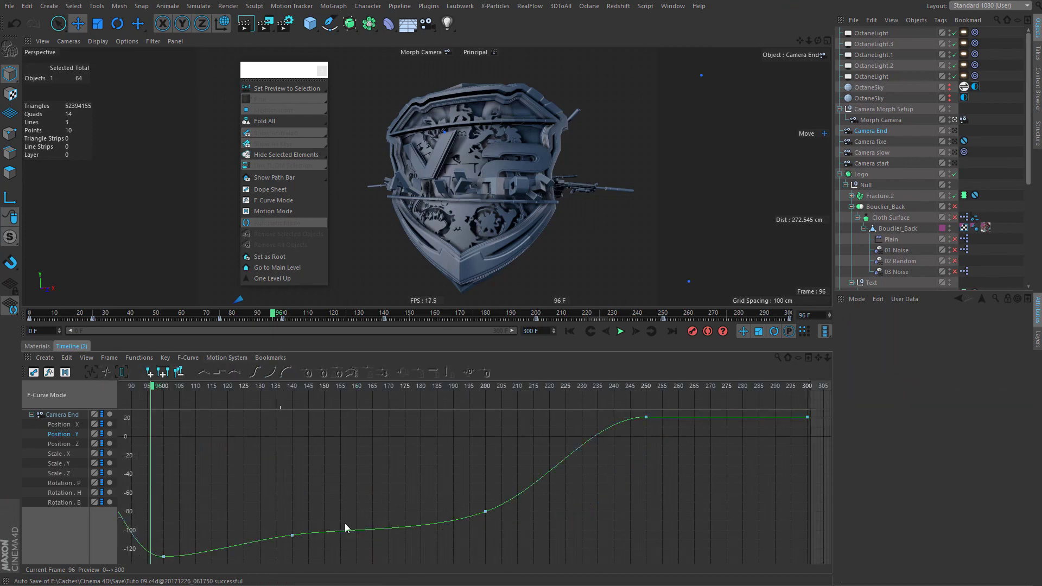
On Camera End's Position Z curve, turn off Auto Tangents for the frame 300 key and set its left tangent time to 0 F.
click(63, 444)
click(91, 372)
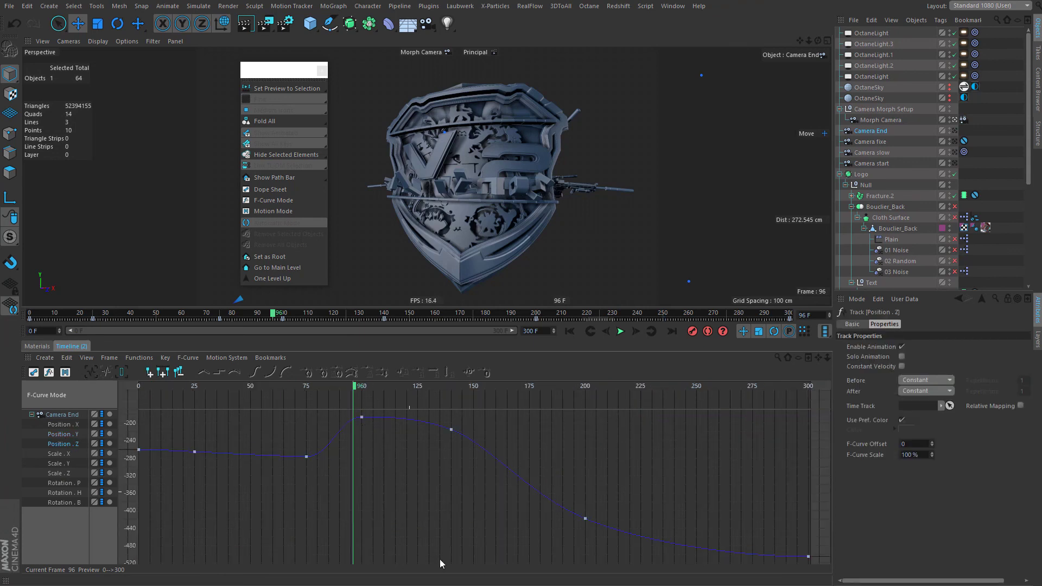
drag(349, 559, 817, 407)
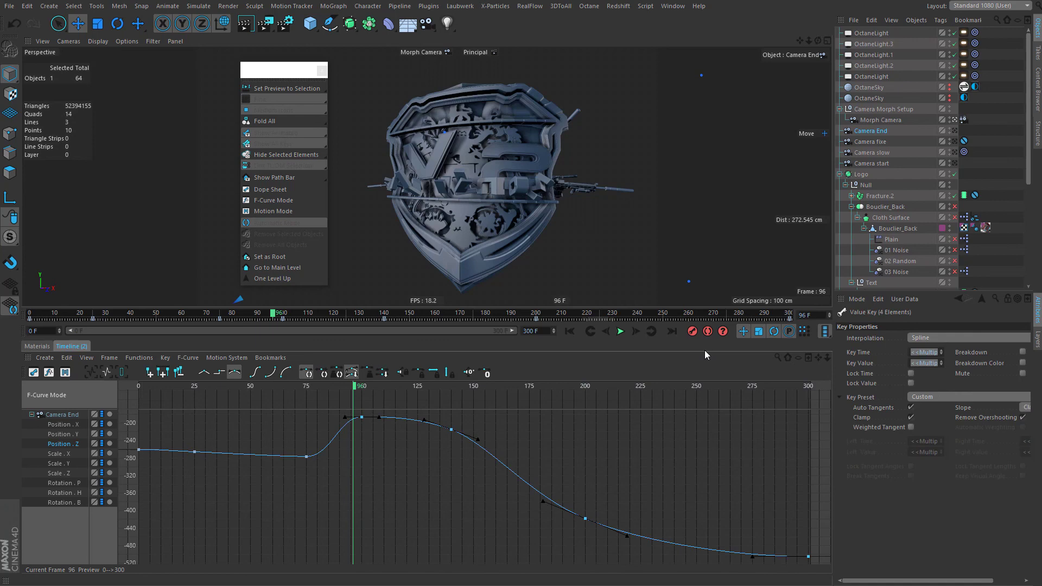
click(107, 373)
click(91, 373)
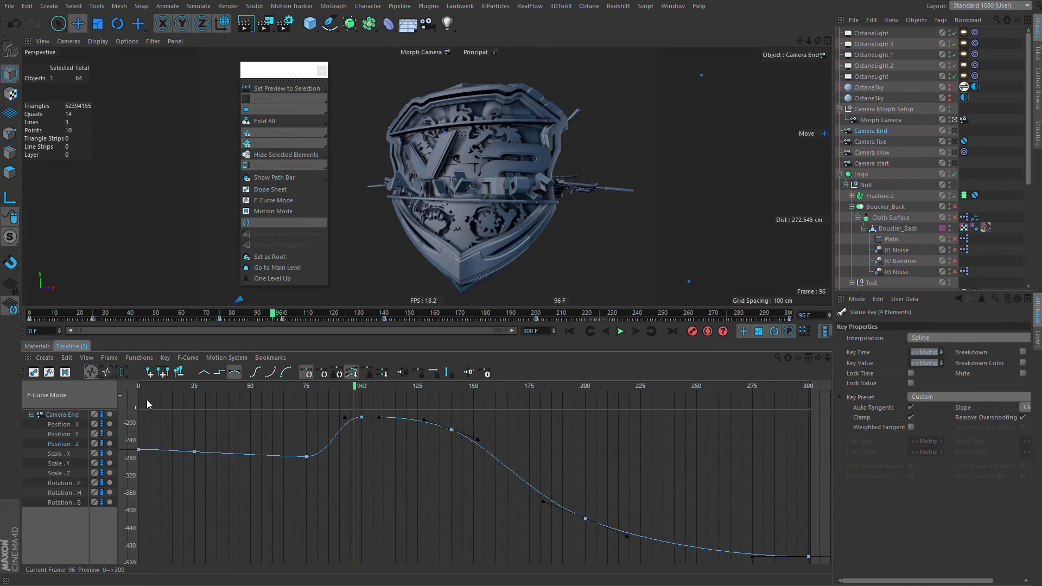
click(107, 372)
click(259, 420)
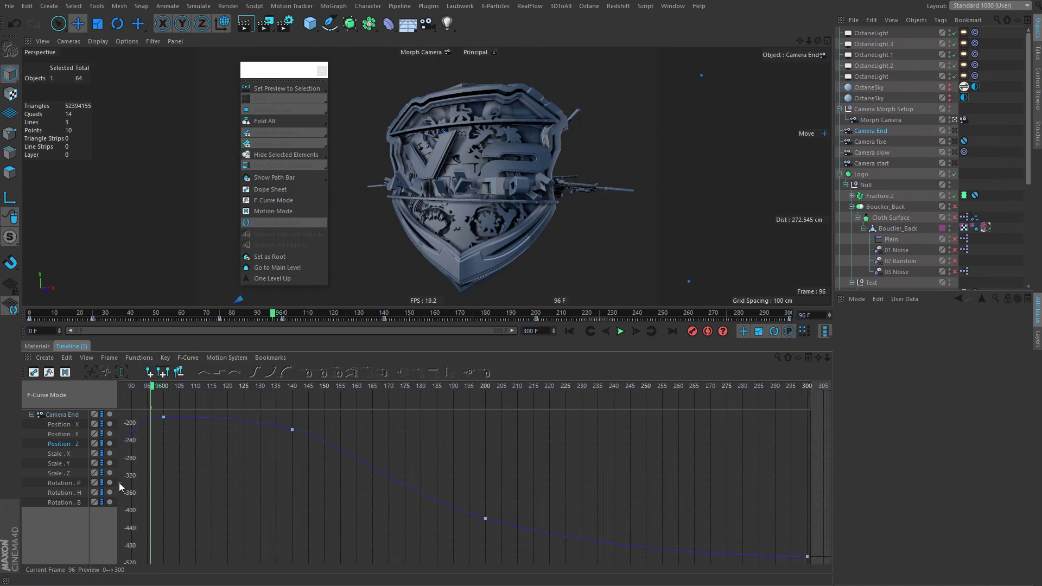
drag(766, 535, 831, 561)
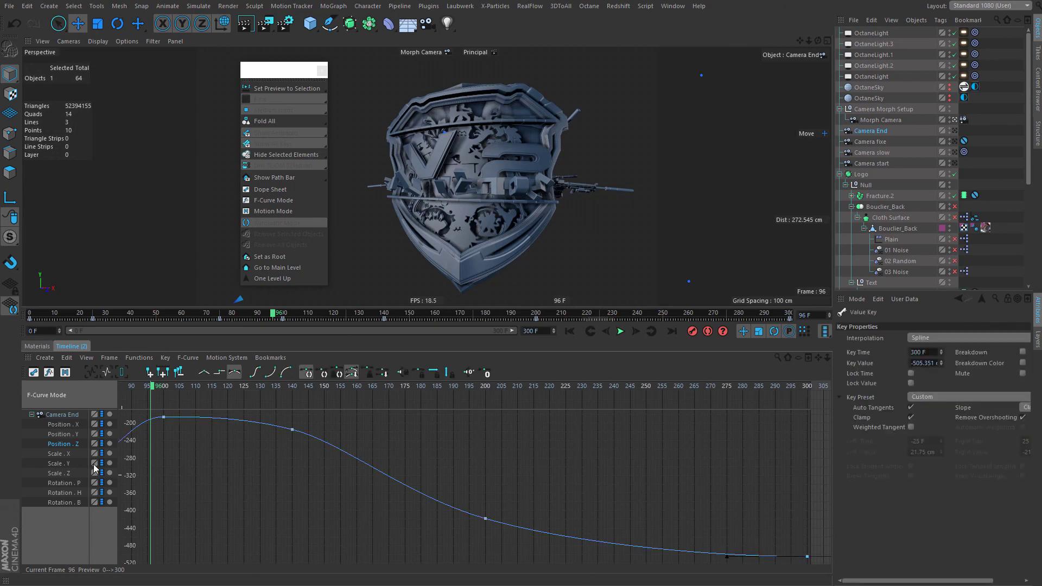
click(912, 408)
drag(941, 442, 940, 425)
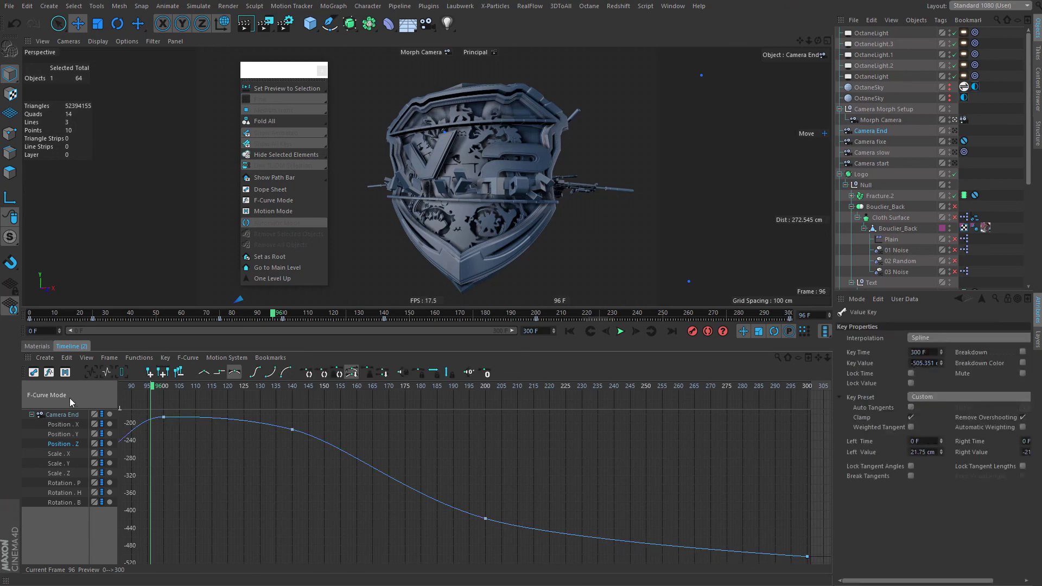
Steepen the tangent of Camera End's Rotation P key at frame 200 to smooth the descent toward frame 250.
click(65, 482)
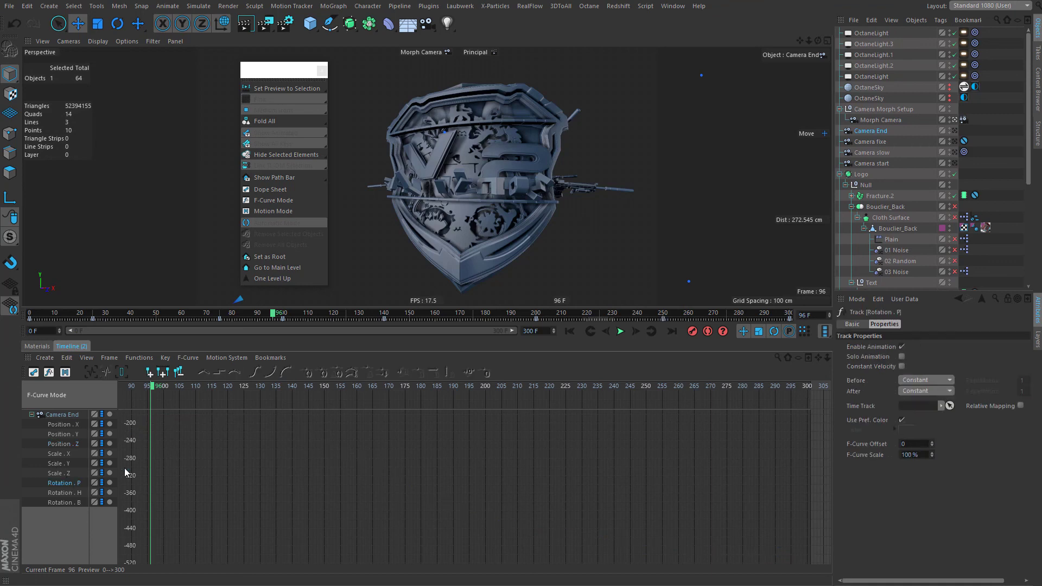
click(91, 373)
click(806, 557)
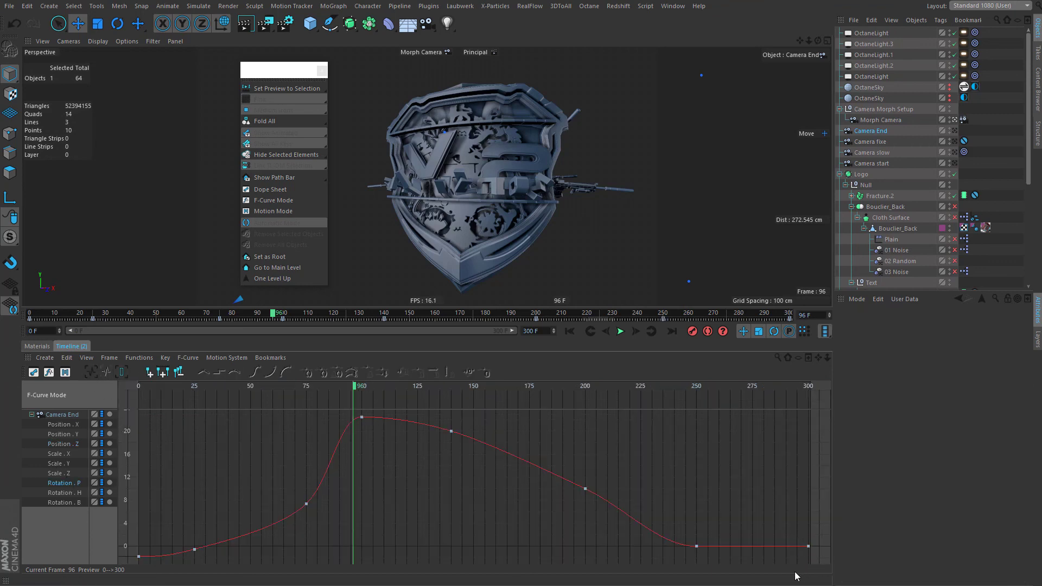
drag(708, 563, 353, 408)
click(101, 370)
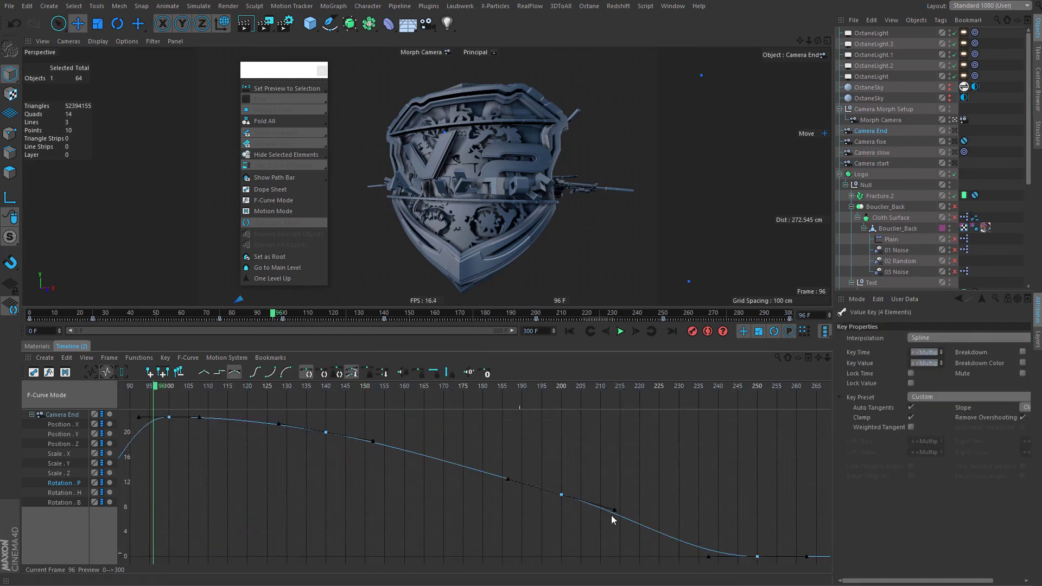
click(562, 495)
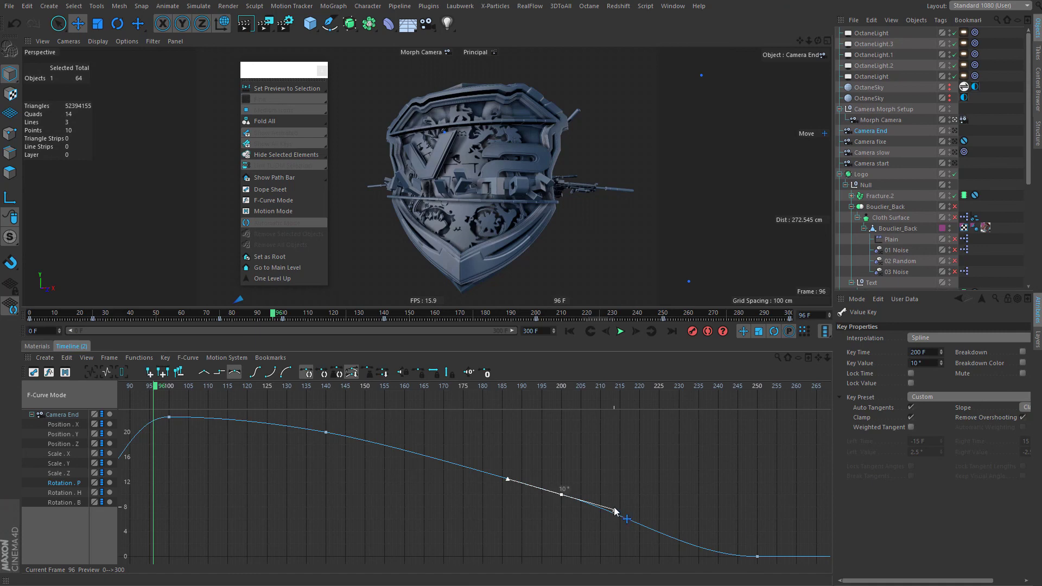
drag(615, 512, 614, 517)
click(739, 523)
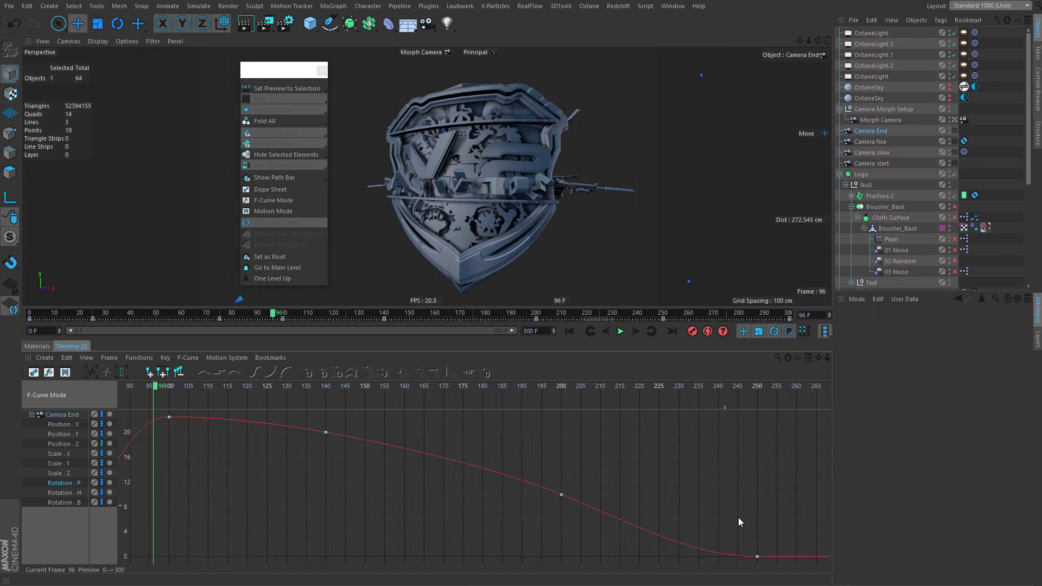
Tilt the tangent of the Rotation P key at frame 100 so the curve keeps rising slightly through that key.
middle_drag(538, 525, 549, 528)
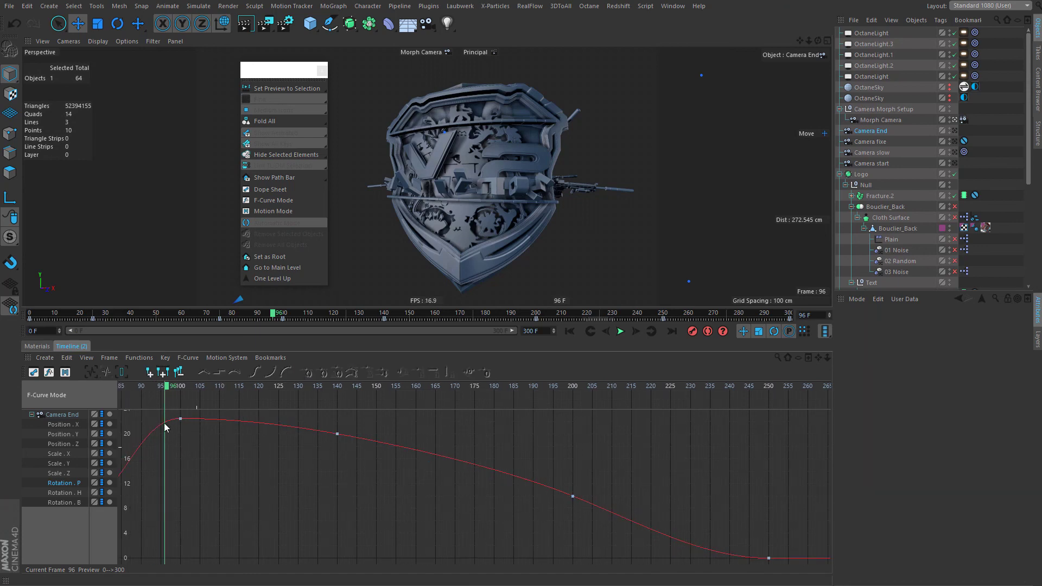
click(180, 419)
drag(211, 419, 207, 429)
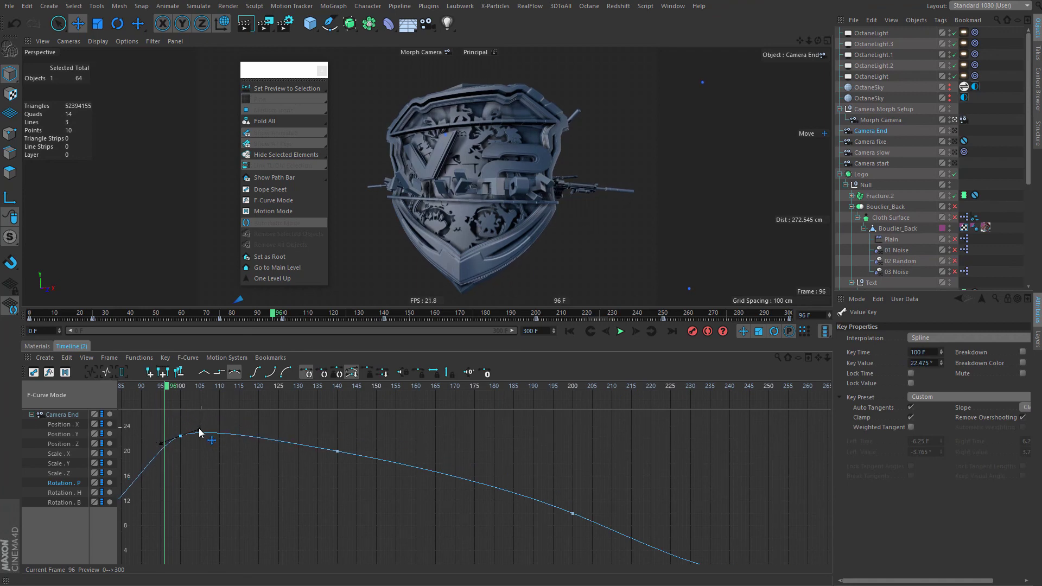
click(304, 532)
middle_drag(196, 532, 286, 532)
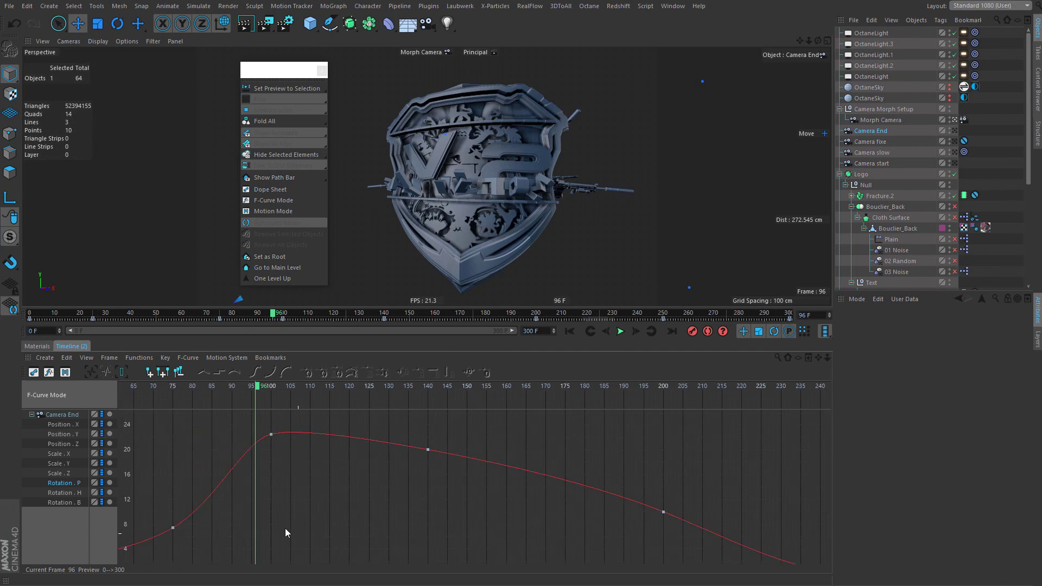
Examine Camera End's Rotation H and Rotation B curves over the full frame range.
click(70, 492)
click(91, 372)
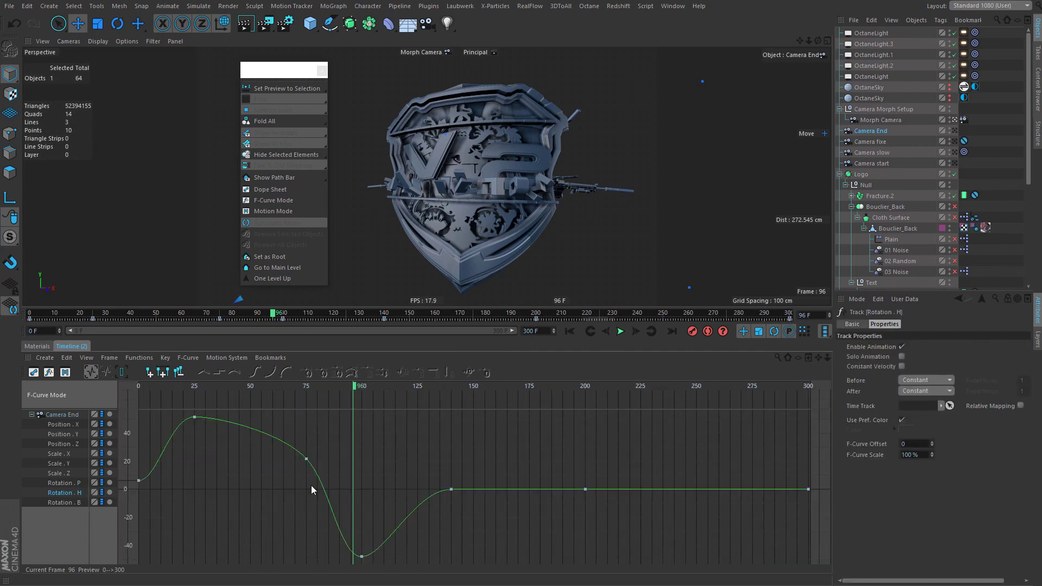
drag(495, 558, 496, 559)
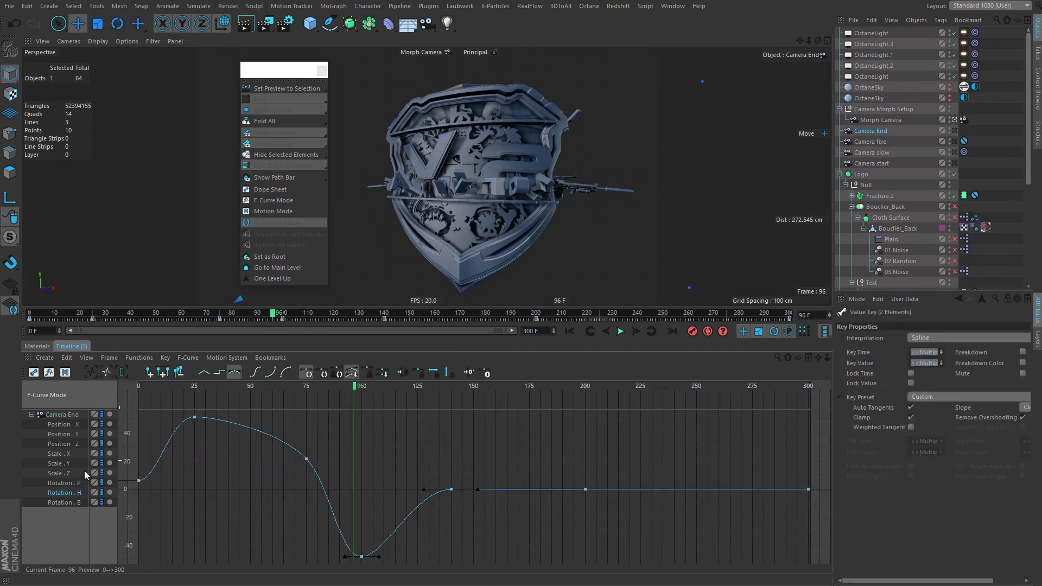
click(64, 503)
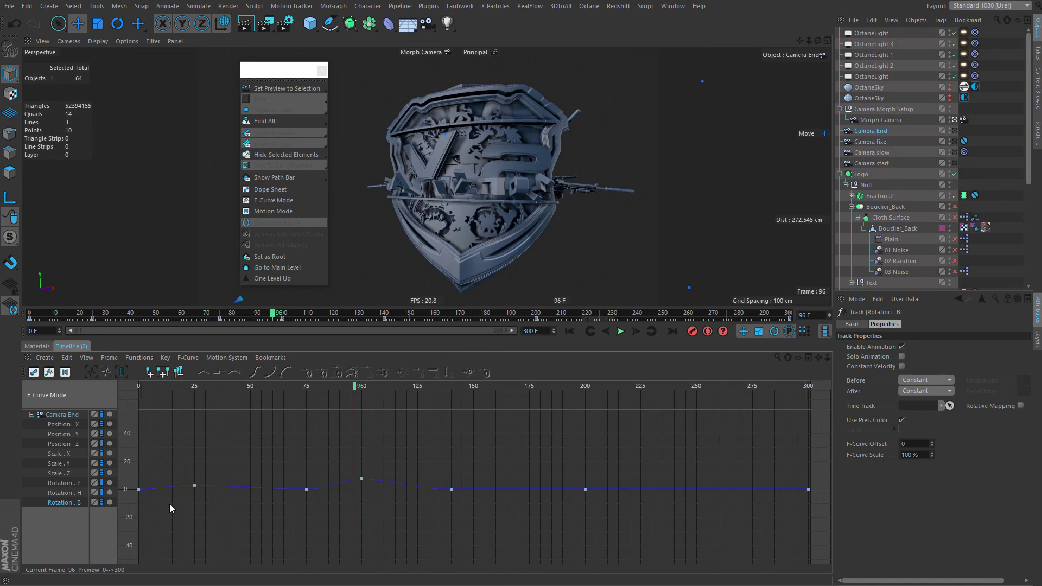
click(91, 372)
click(470, 516)
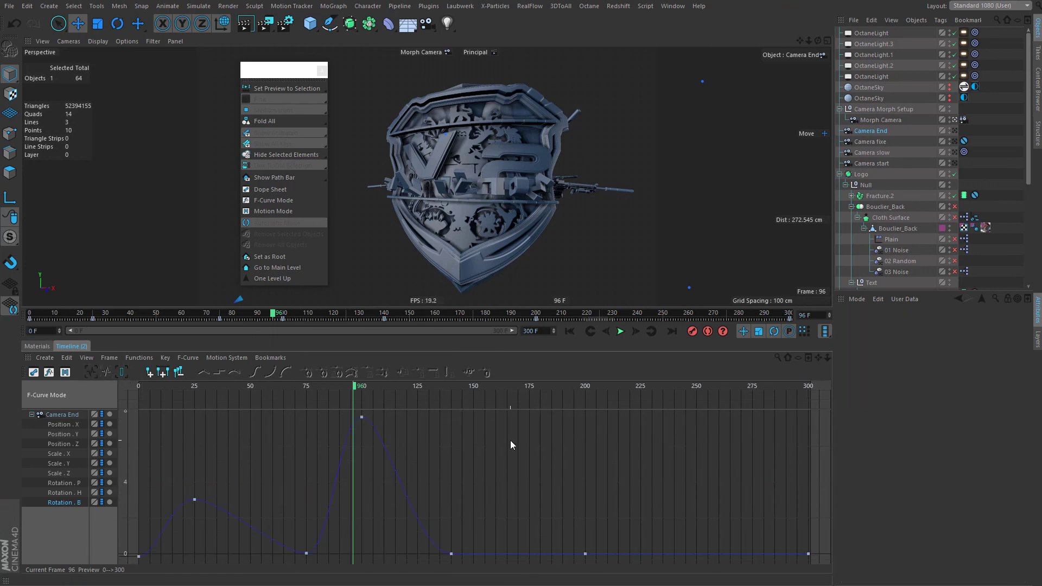
Show only the Camera Morph tag's Blend curve, framed over its full range.
click(964, 120)
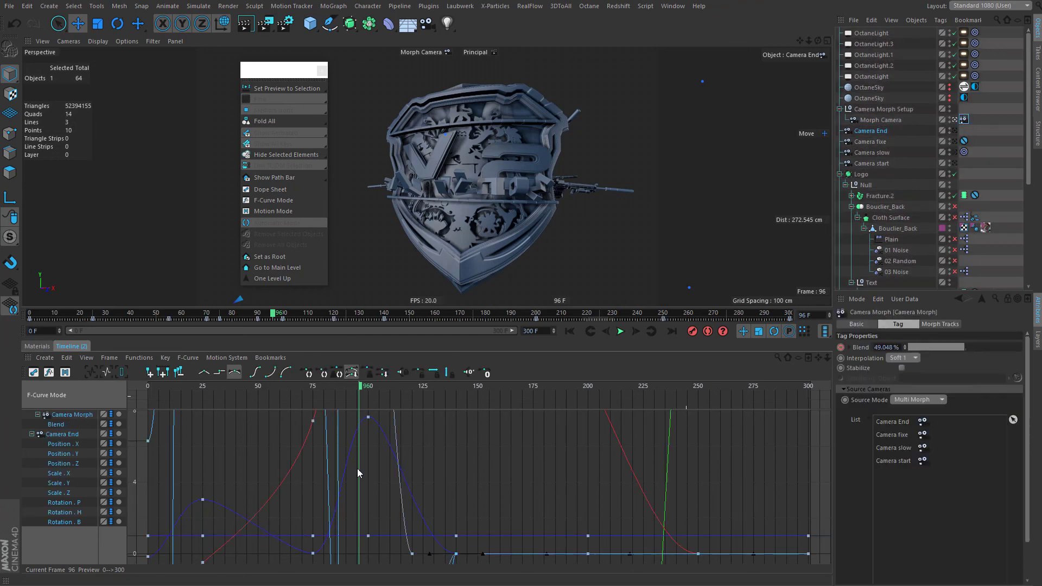
click(56, 424)
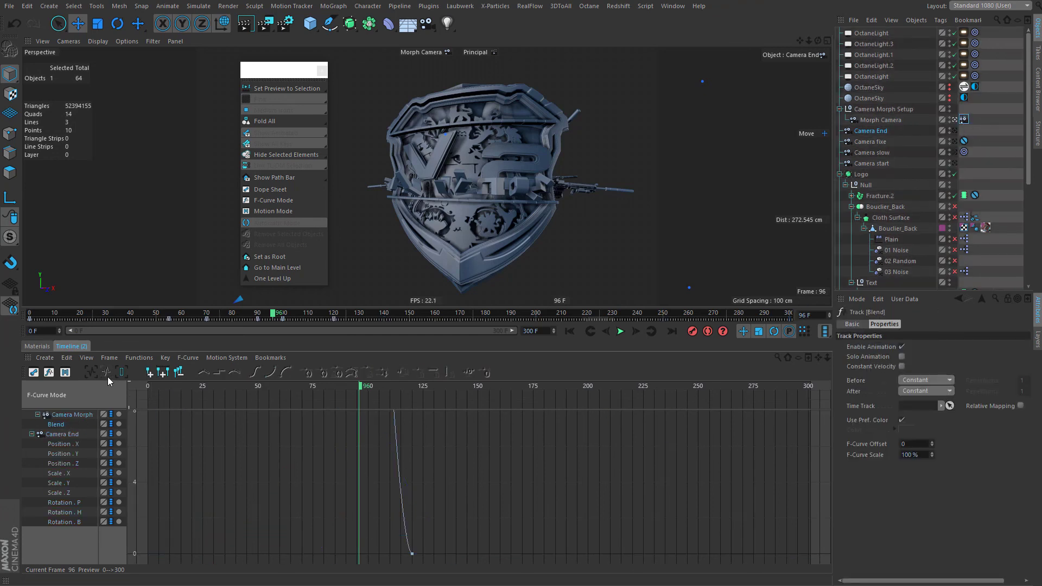
click(94, 370)
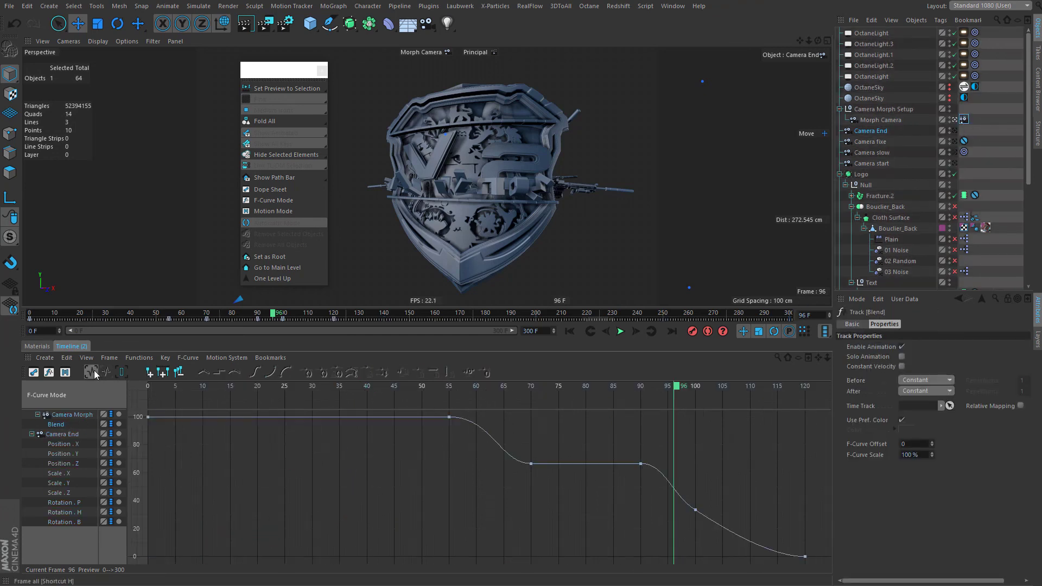
Try tilting the flat Blend tangents between frames 70 and 90, checking the camera at frame 79, and undo the change.
click(634, 464)
mouse_move(660, 465)
mouse_down()
mouse_move(655, 472)
mouse_move(669, 463)
mouse_up()
click(648, 477)
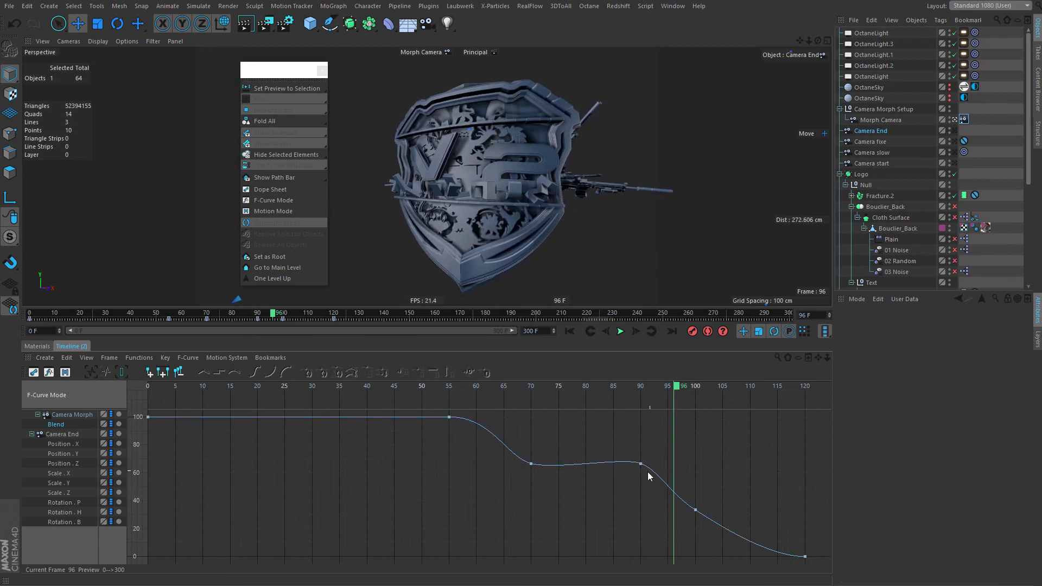
drag(678, 393, 608, 429)
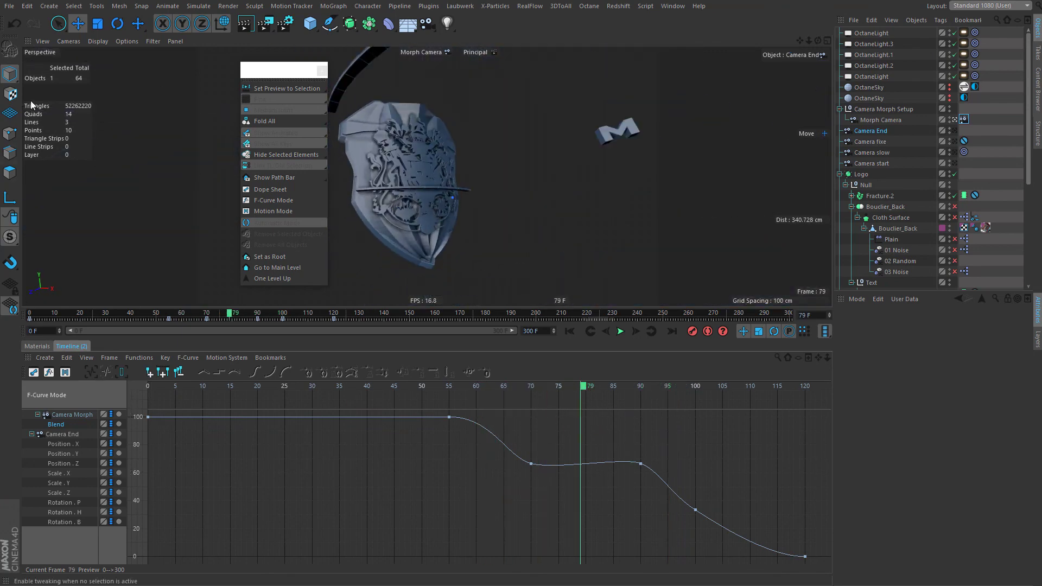
click(14, 24)
key(ctrl+z)
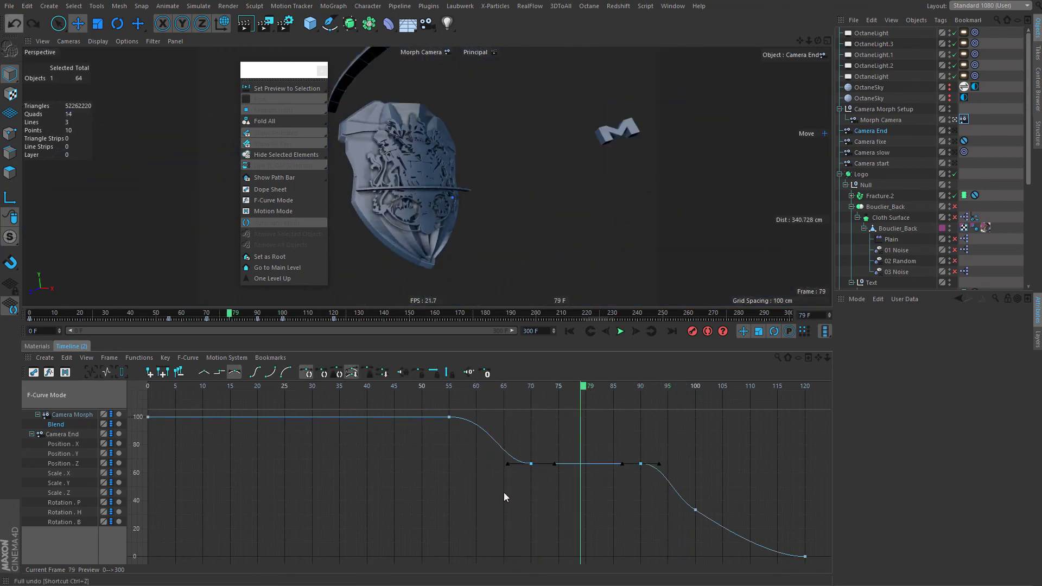
Tilt the Blend tangents slightly so the plateau between frames 70 and 90 dips and rises gently, and play the animation from frame 64.
mouse_move(585, 391)
mouse_down()
mouse_move(519, 390)
mouse_move(615, 402)
mouse_move(581, 404)
mouse_up()
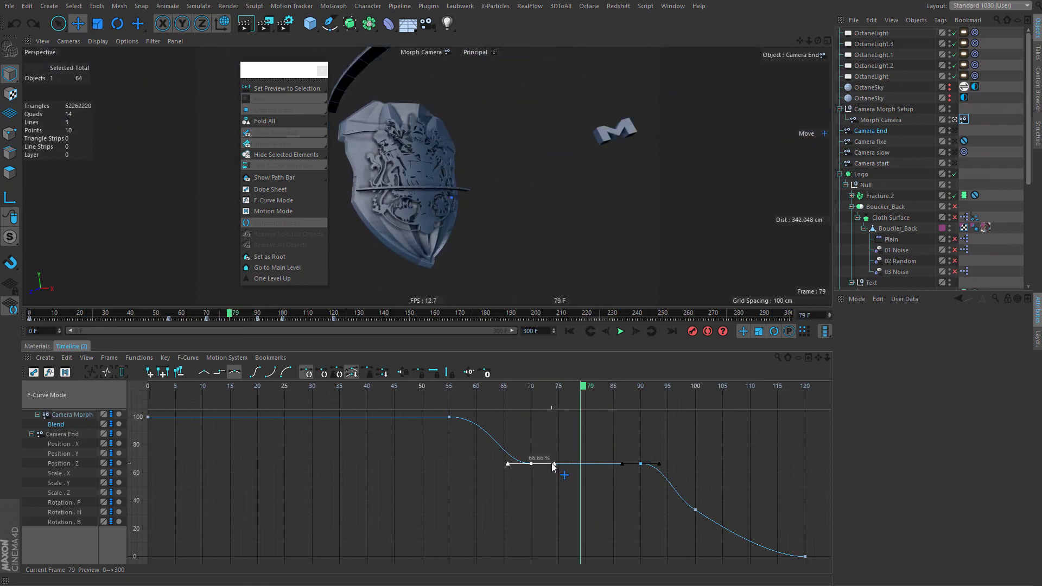
drag(554, 466, 558, 470)
click(609, 481)
drag(582, 385, 500, 401)
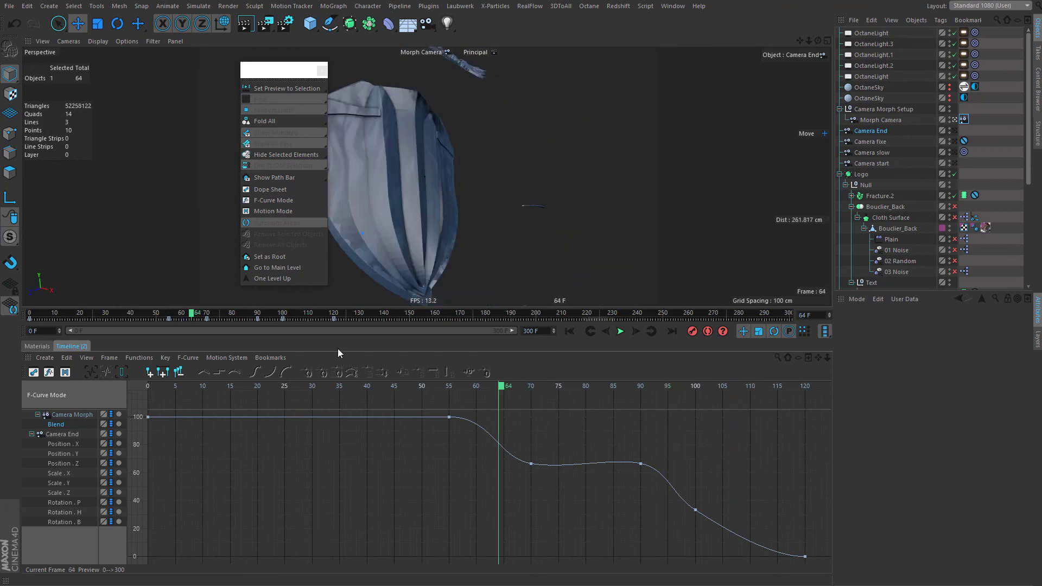
click(620, 332)
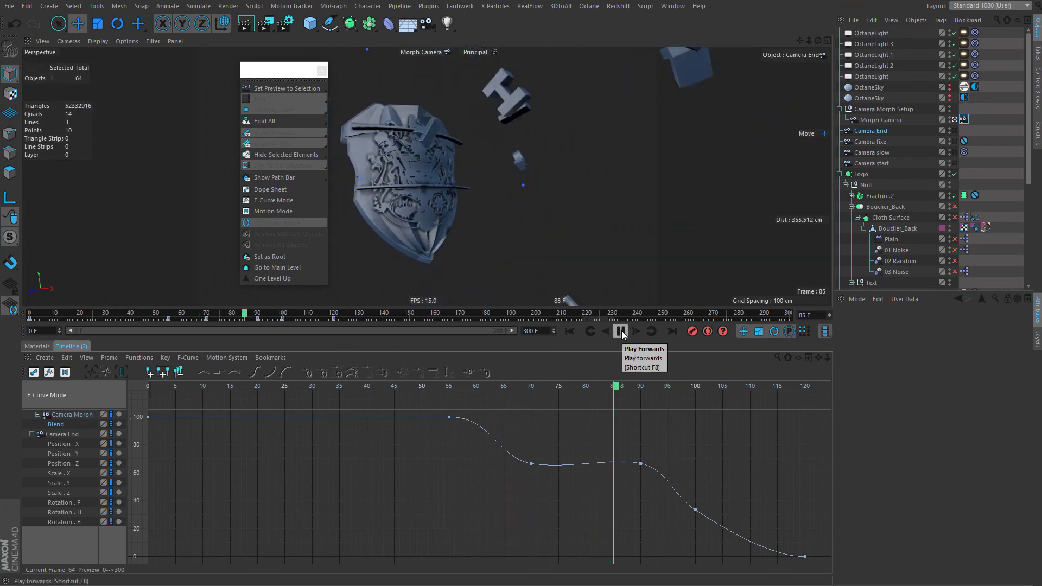
Replay the animation several times from frame 62 to check the camera move through the Blend plateau.
click(187, 311)
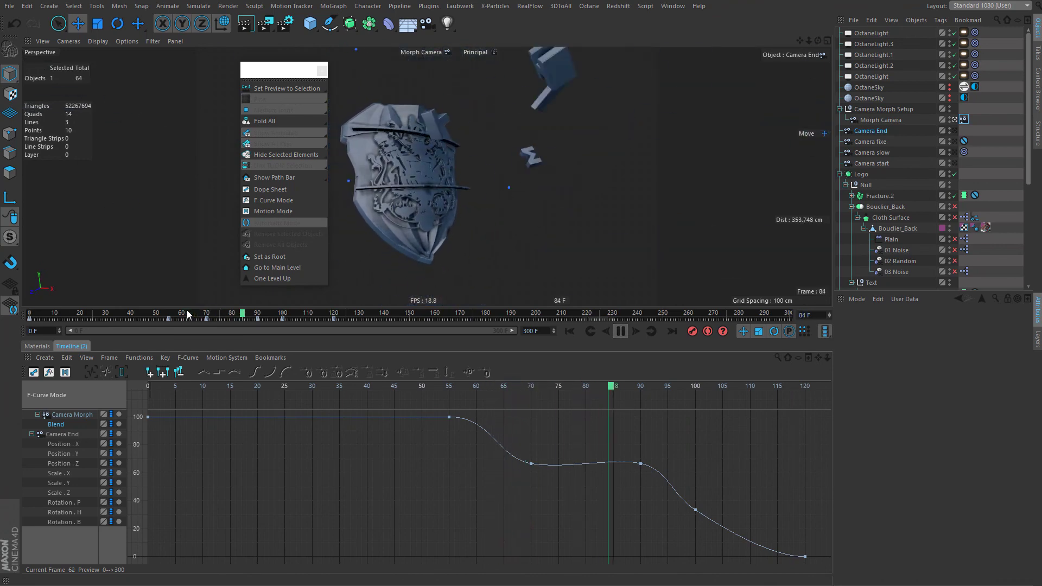
click(187, 310)
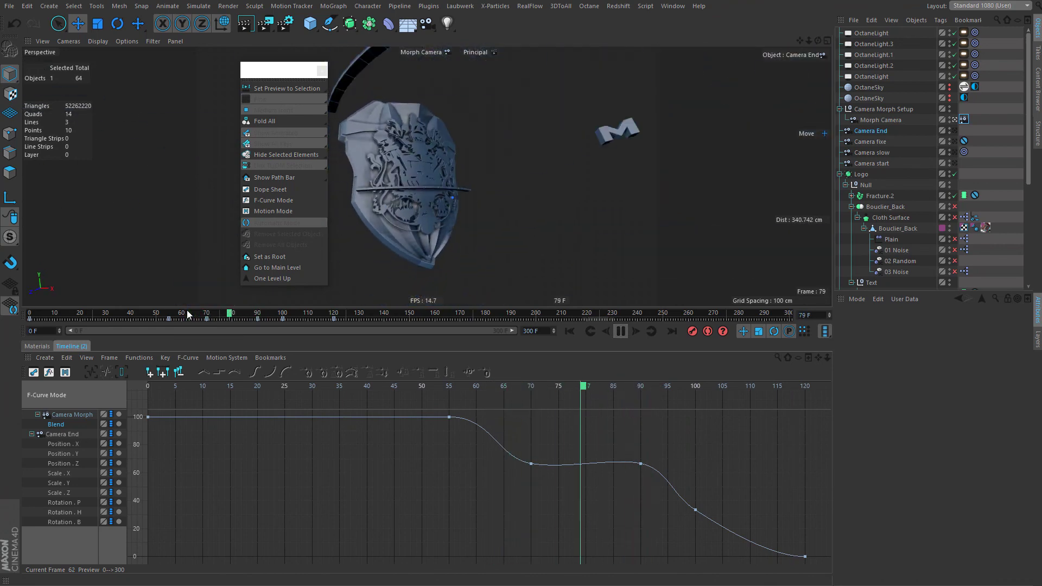
click(187, 311)
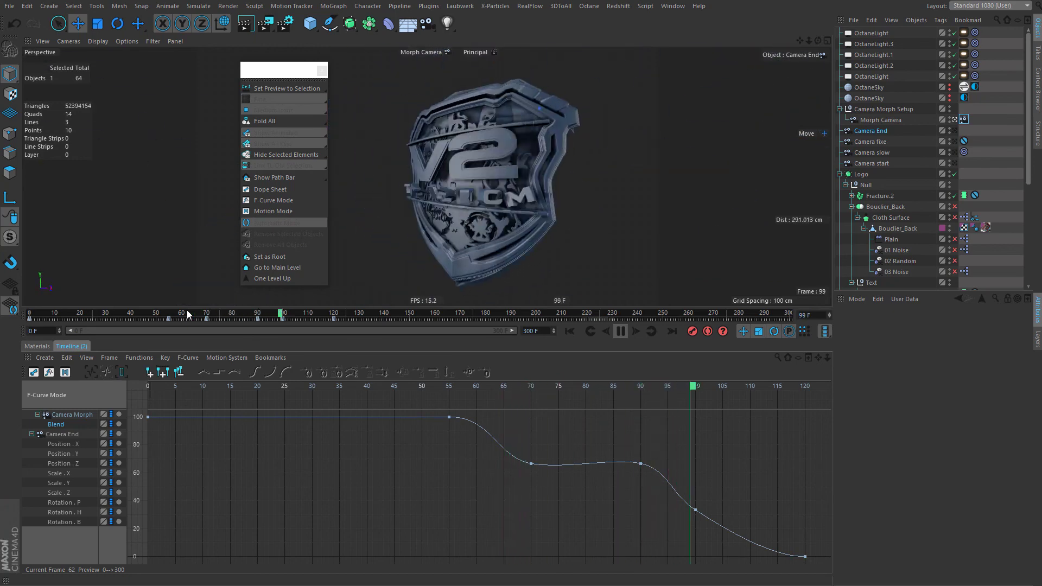
click(187, 312)
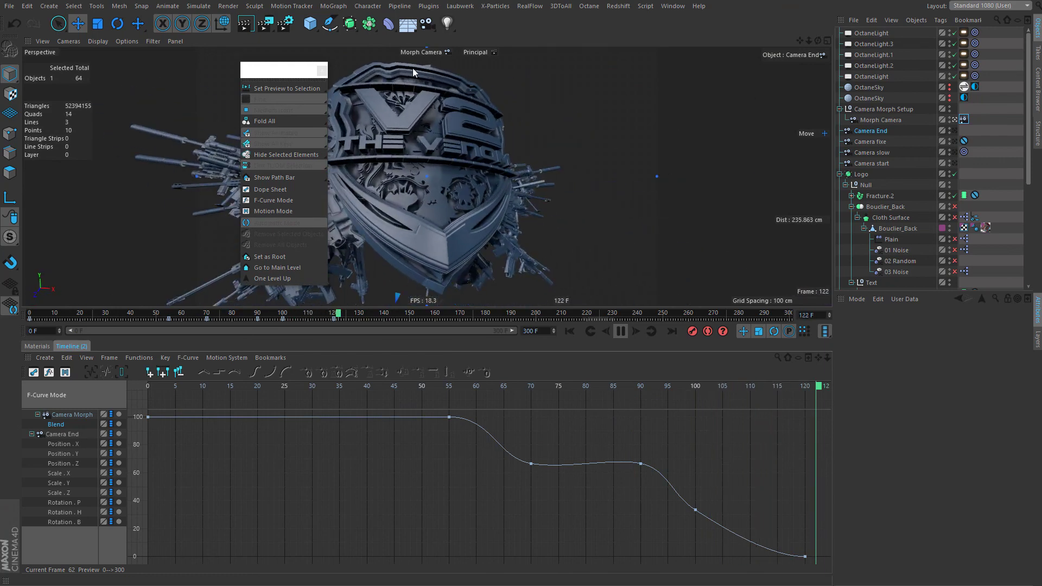
Steepen the Blend curve's tangents at the frame 100 key, and replay the animation from frame 80 and from frame 0.
click(696, 509)
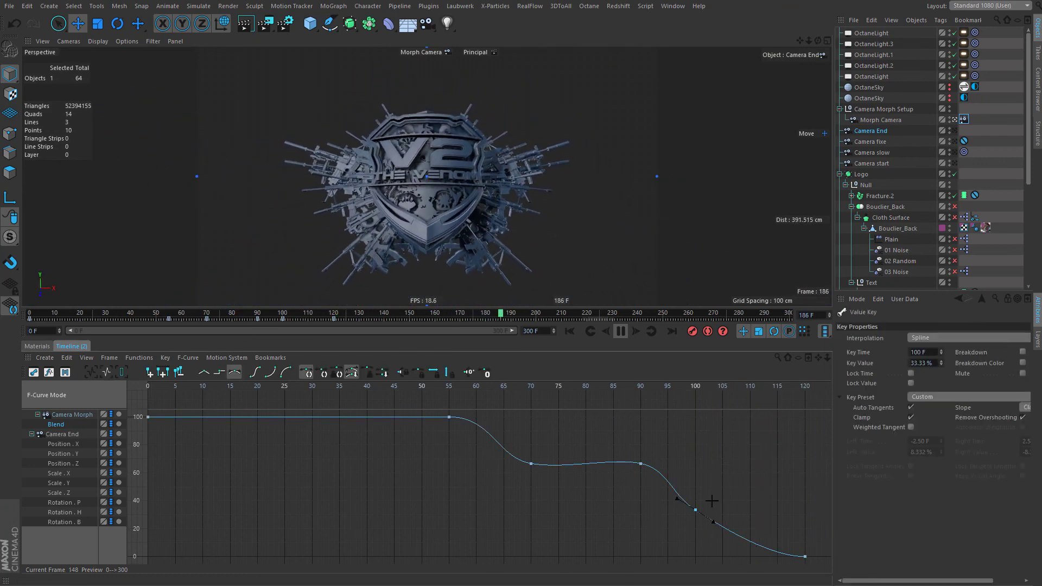
drag(714, 522, 714, 531)
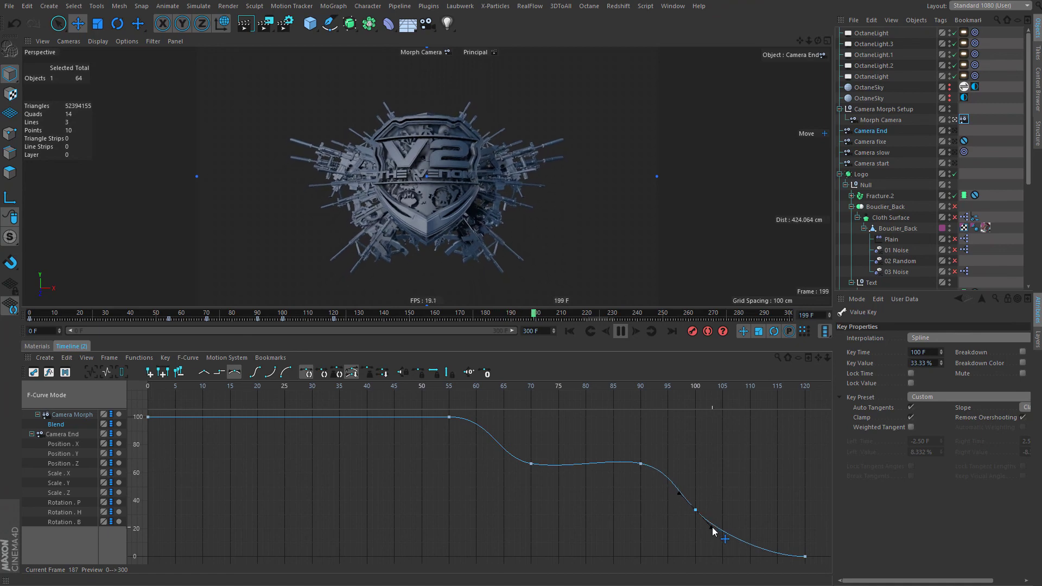
click(733, 516)
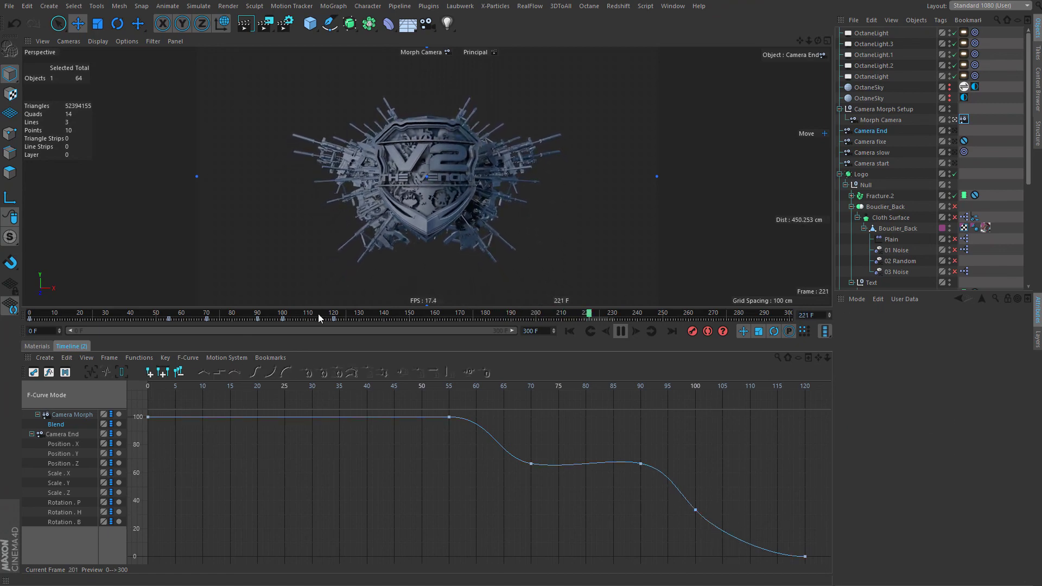
click(232, 316)
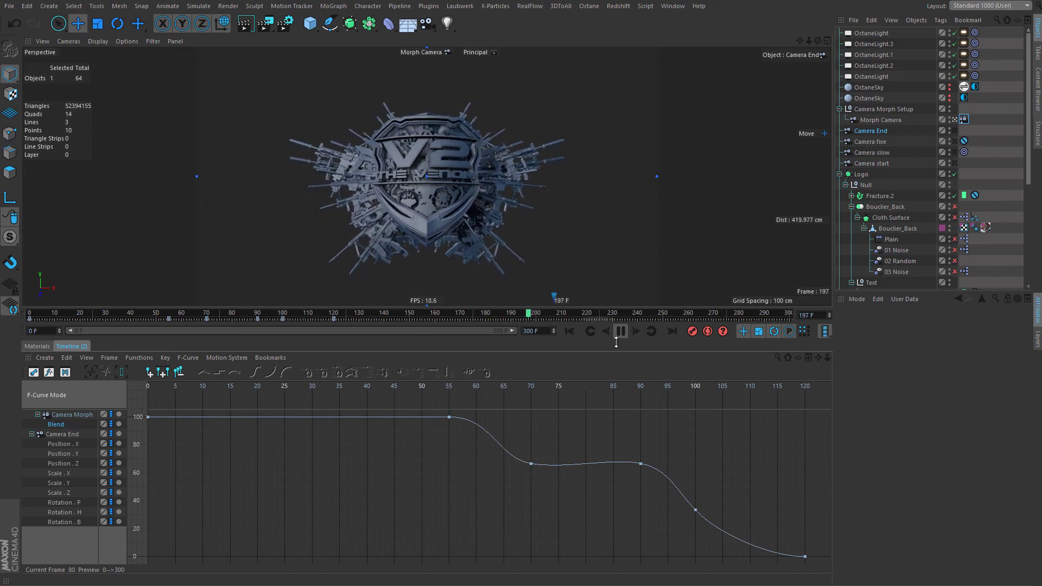
click(569, 331)
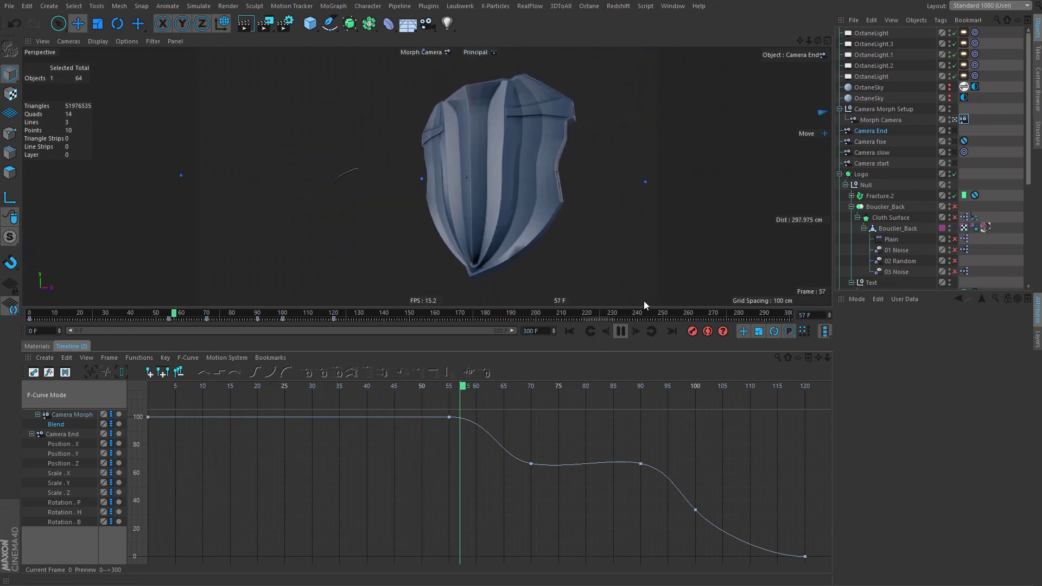
Inspect the basic properties of Cloth Surface's XPresso tag, pausing the playback at frame 141.
click(964, 217)
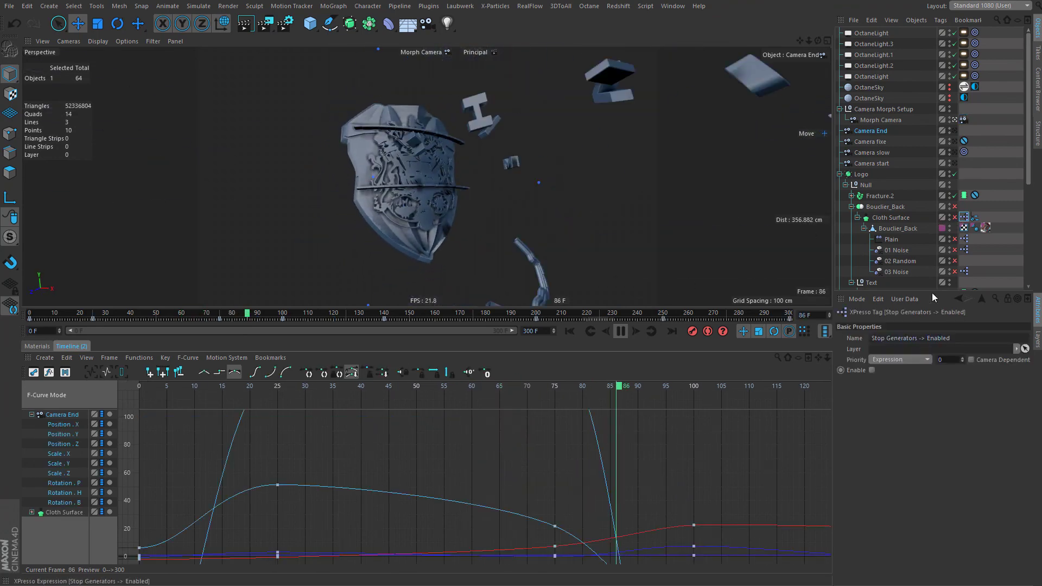
click(985, 194)
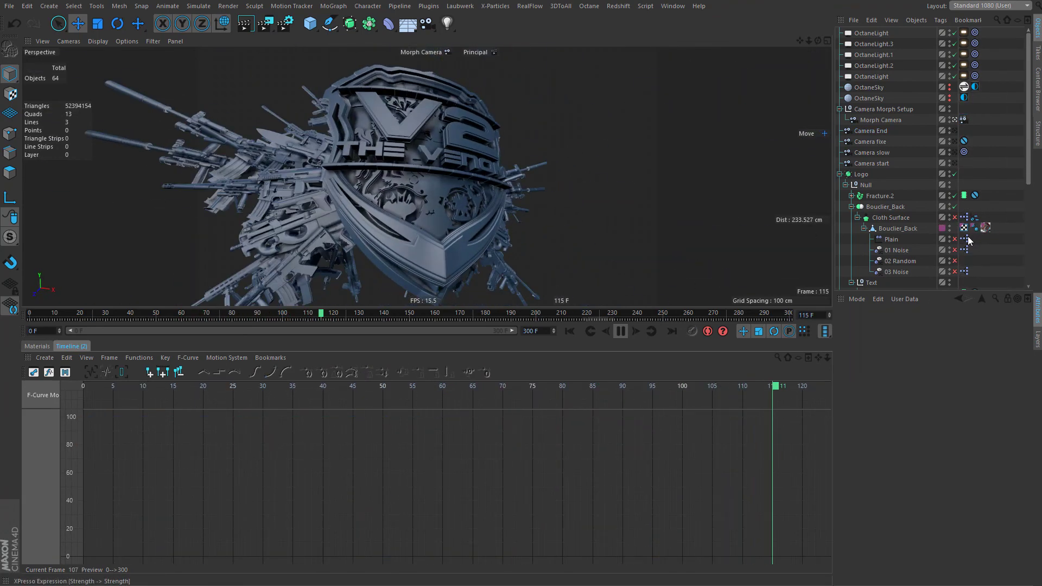
click(621, 331)
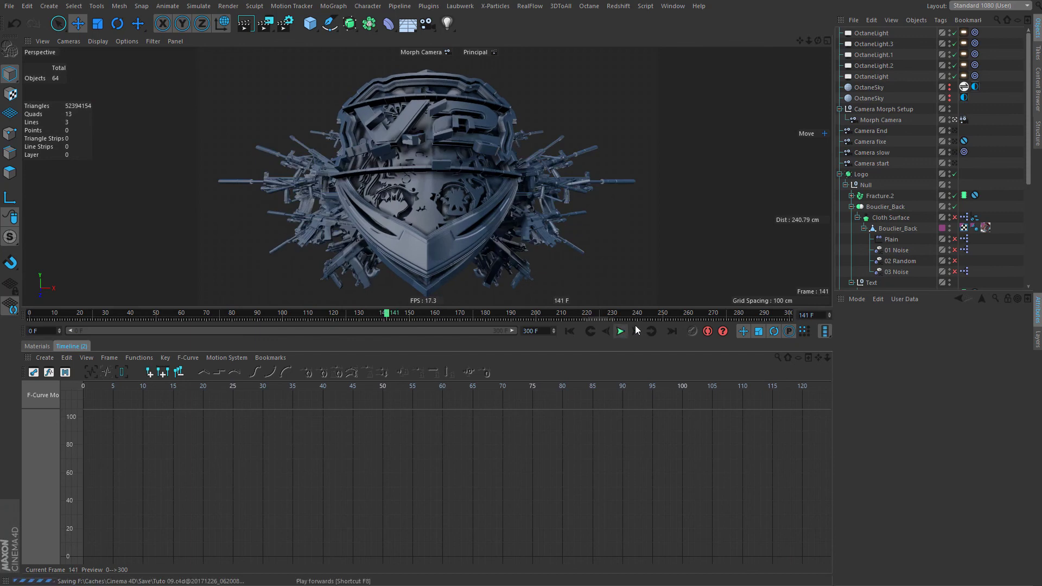
click(965, 217)
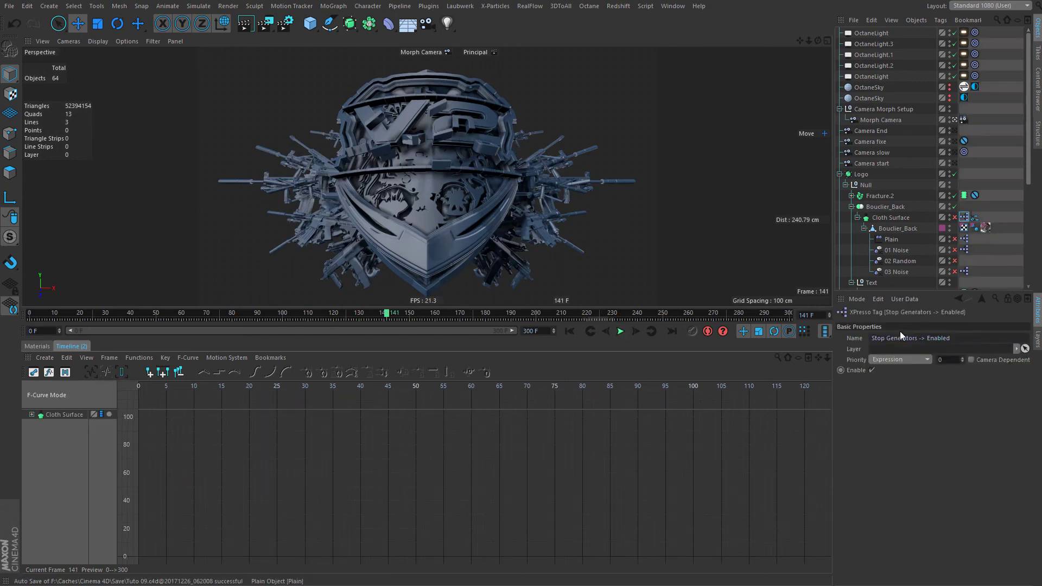
click(621, 331)
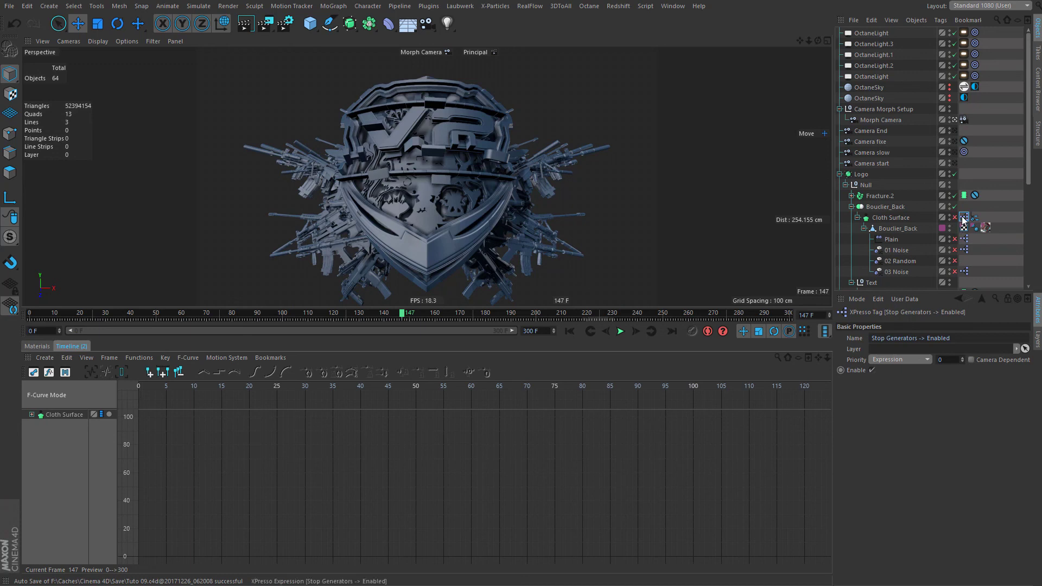
Examine Cloth Surface's XPresso expression and its Stop tag, and watch Stop Generators while playing from frames 24 and 123.
double_click(964, 218)
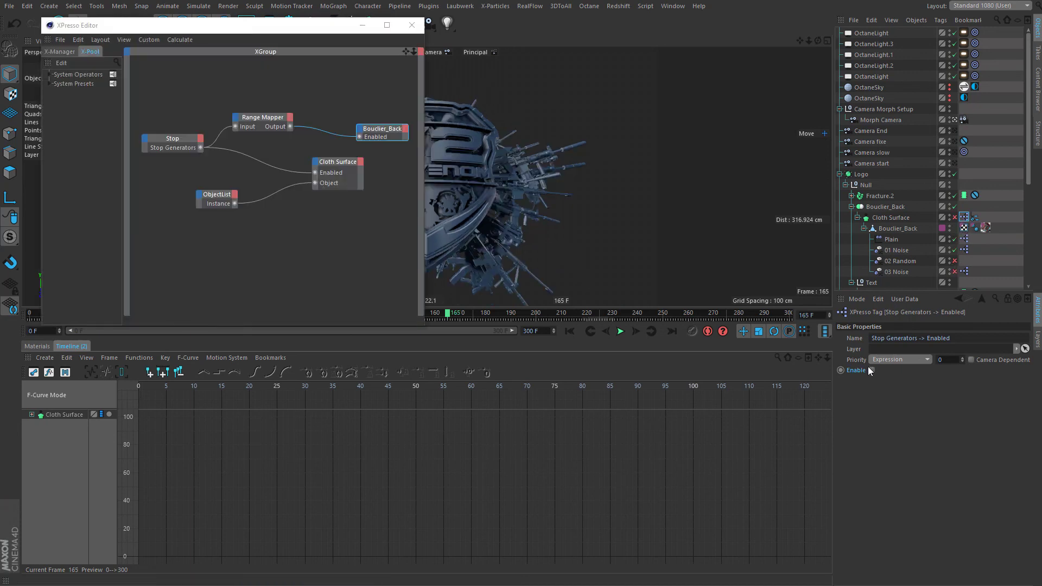
click(620, 331)
click(975, 218)
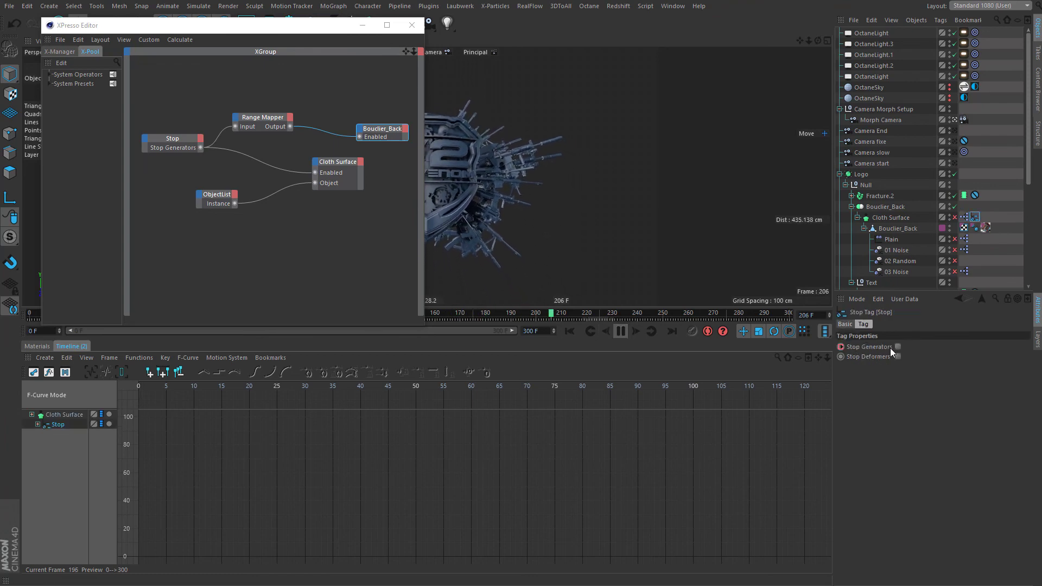
click(411, 25)
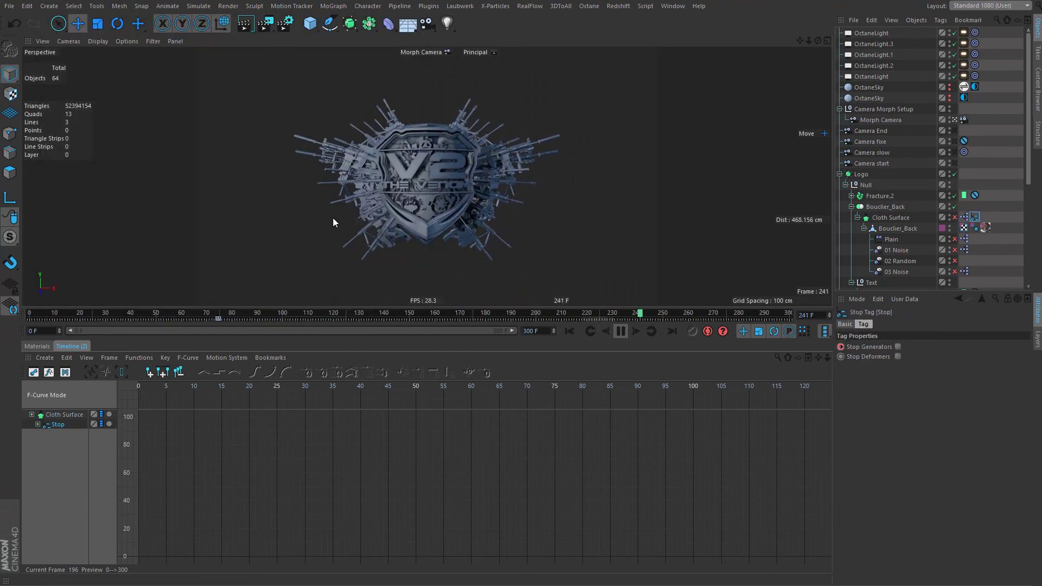
click(83, 315)
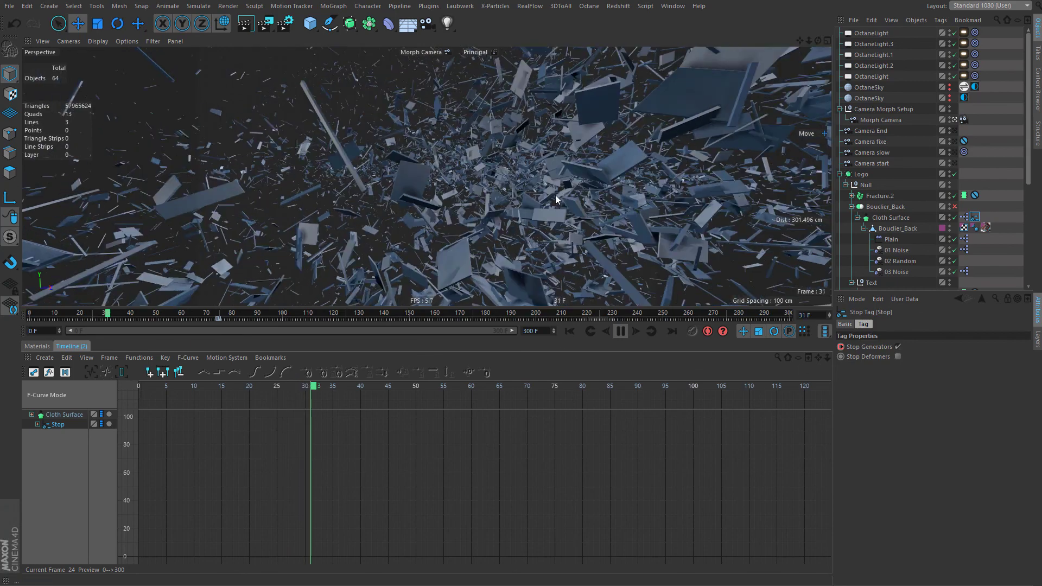
click(338, 313)
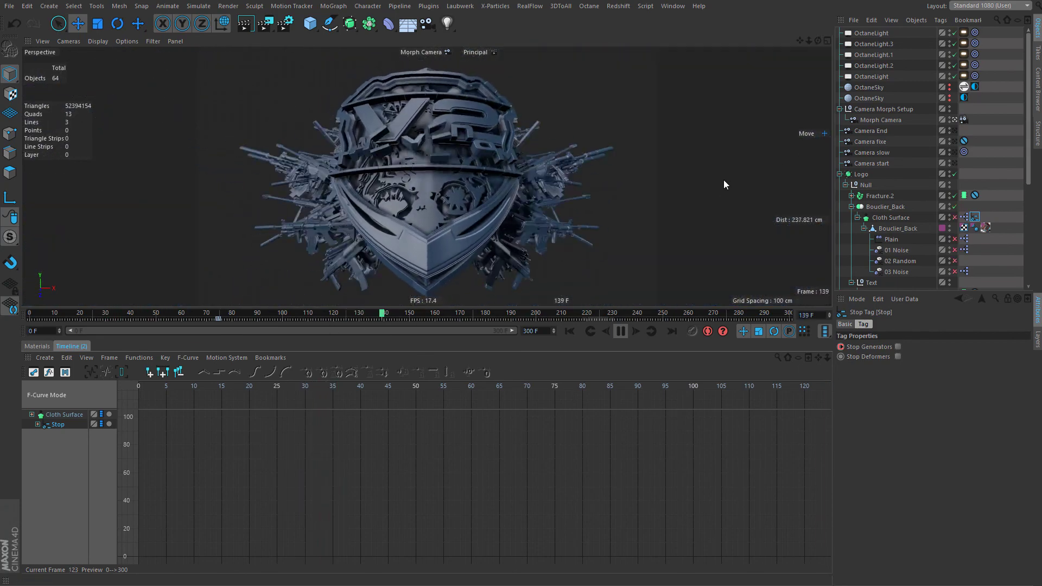
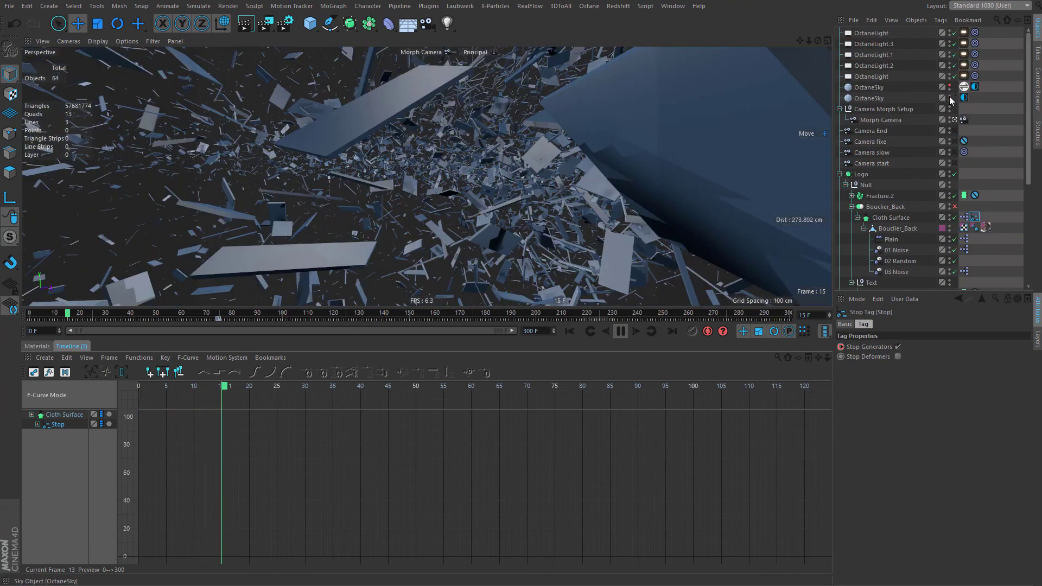
Stop the playback at frame 33 and save the project.
scroll(989, 169, down, 5)
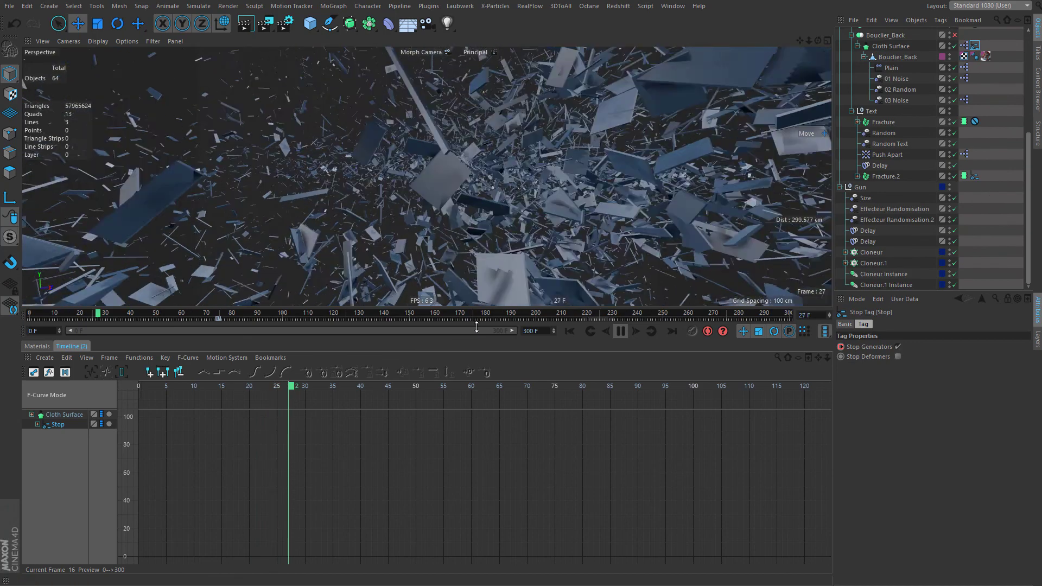
click(621, 331)
click(9, 6)
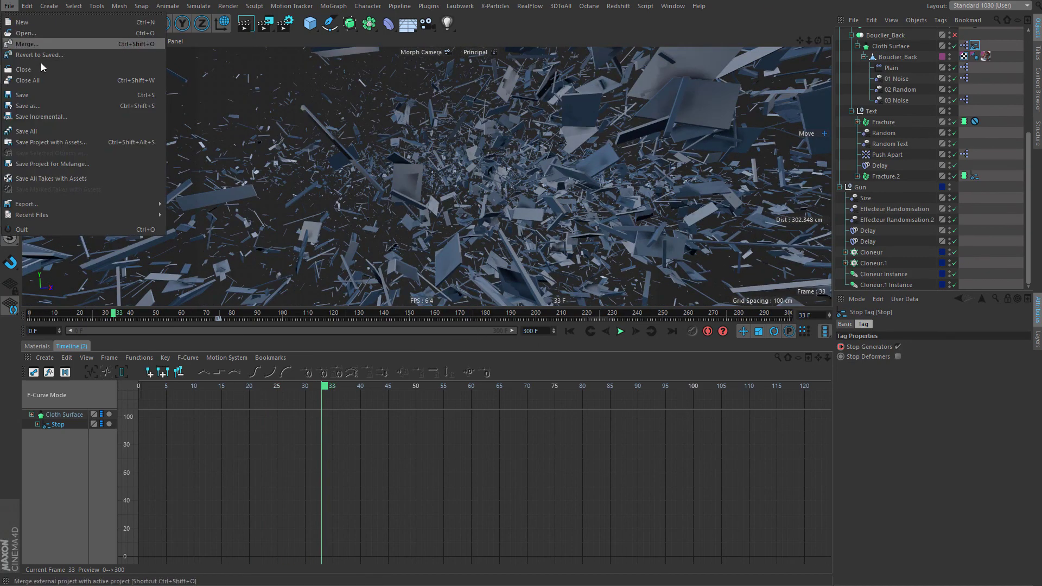
click(42, 95)
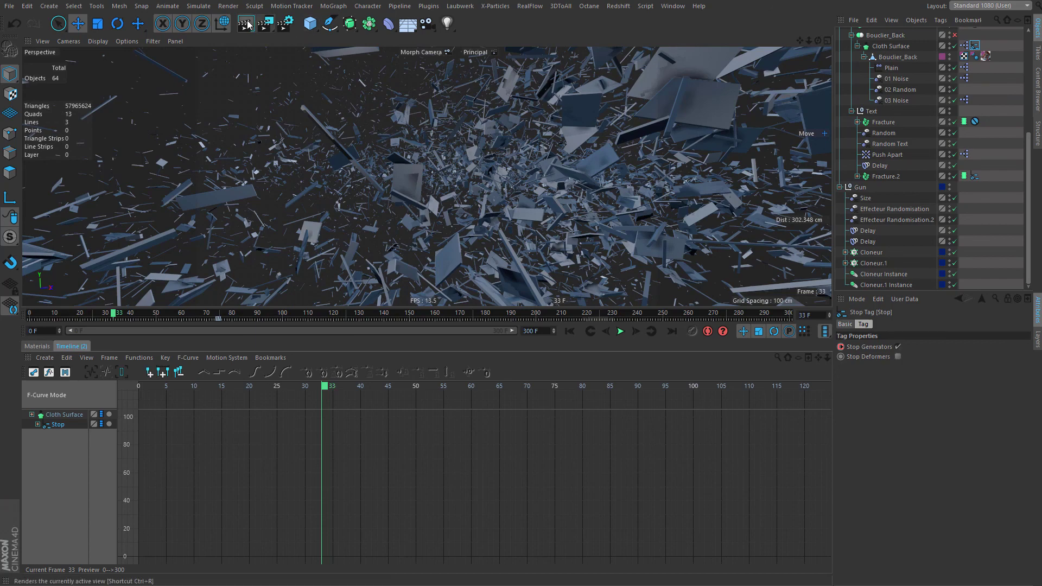
Open the Octane Live Viewer, start rendering frame 33, and move the viewer window clear of the object list.
click(589, 6)
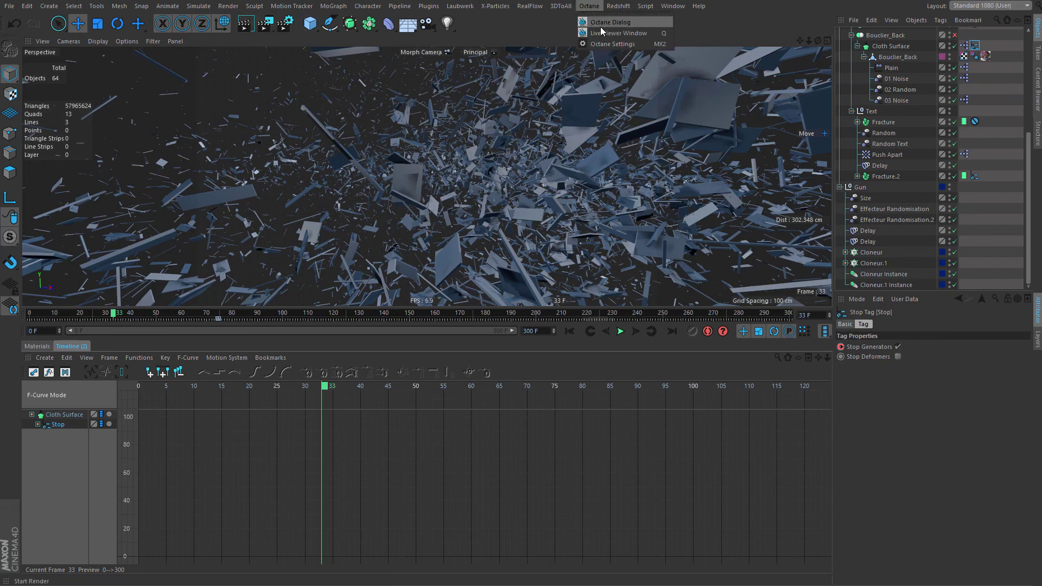
click(607, 47)
click(226, 189)
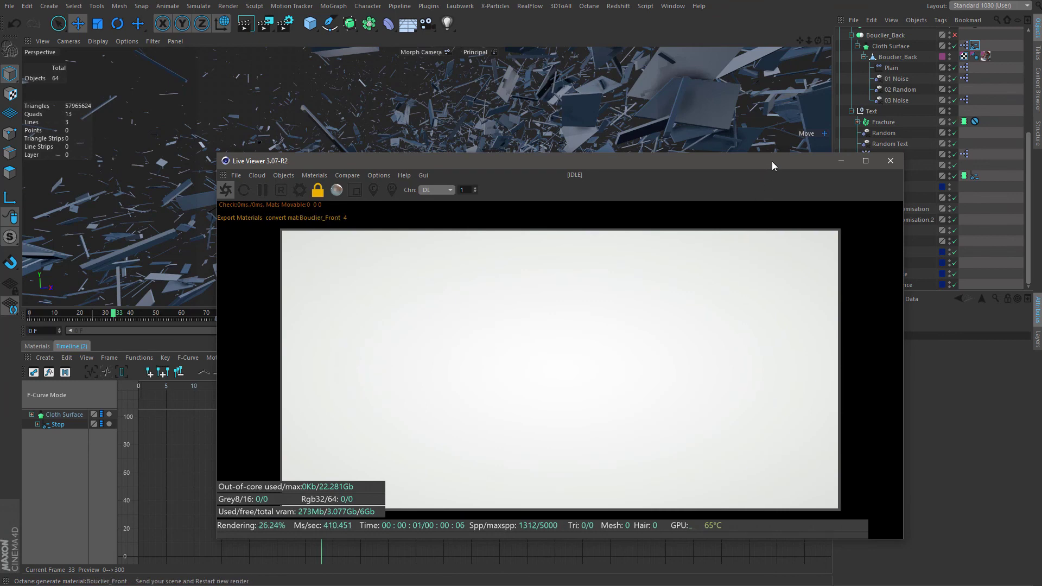
drag(801, 161, 680, 115)
click(803, 152)
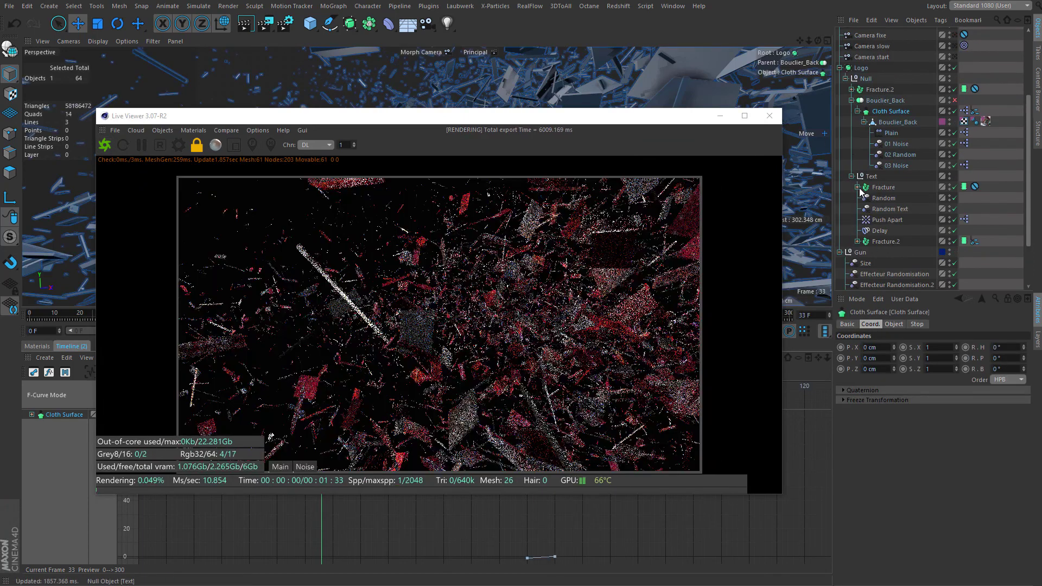
Select both Fracture.2 objects, Fracture and Bouclier_Back in the Logo hierarchy, with Bouclier_Back collapsed.
click(863, 121)
scroll(861, 196, up, 3)
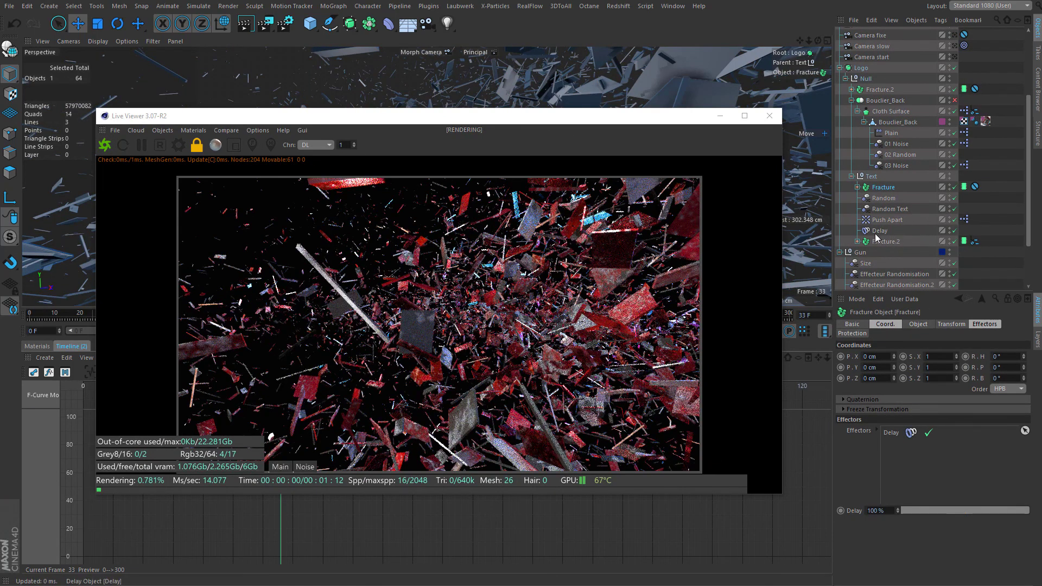
ctrl+click(878, 242)
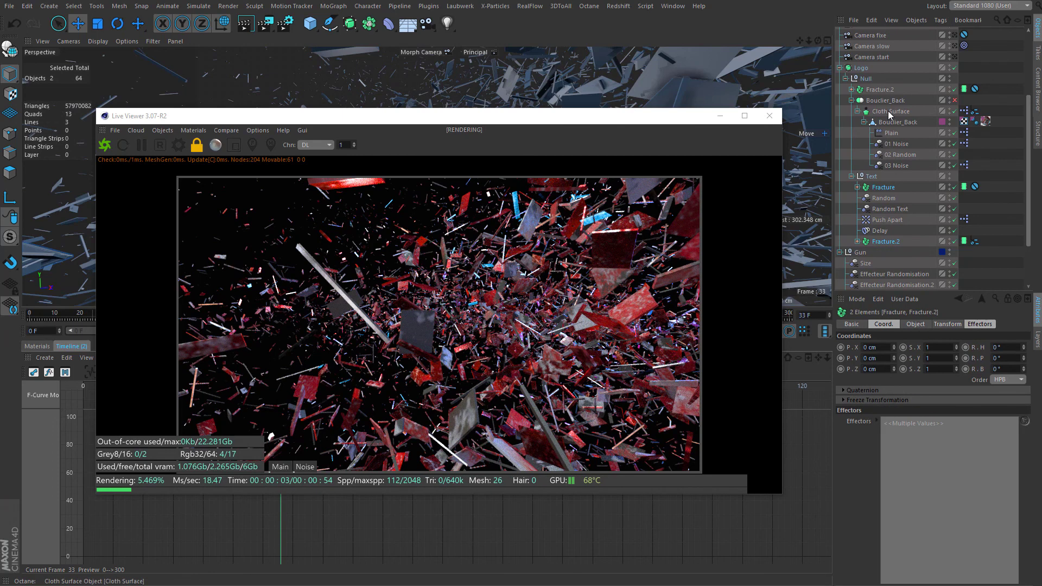
click(852, 101)
ctrl+click(889, 104)
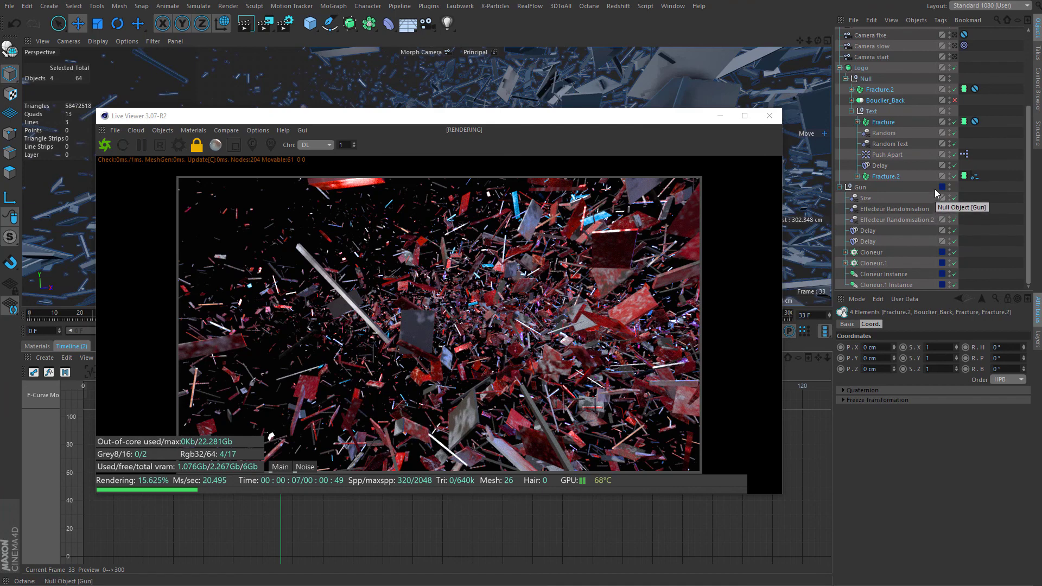
Move Random, Random Text, Push Apart and Delay out of the Text null to the root level above Logo.
drag(907, 168, 890, 134)
drag(863, 67, 864, 67)
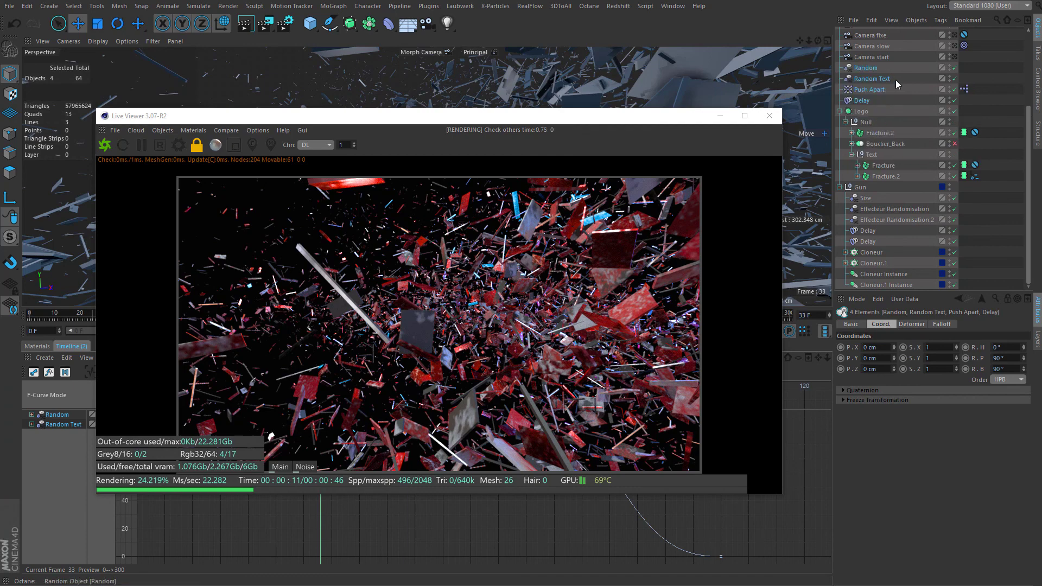
click(854, 112)
Examine the objects nested in the Text null's Fracture.2 and in Bouclier_Back, and collapse Bouclier_Back and Text.
click(858, 177)
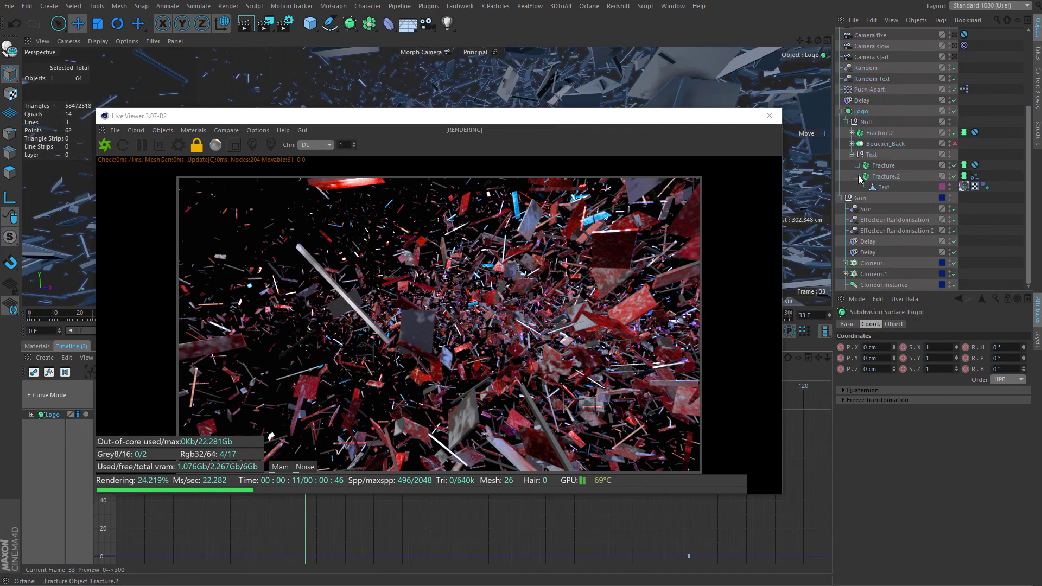
click(852, 144)
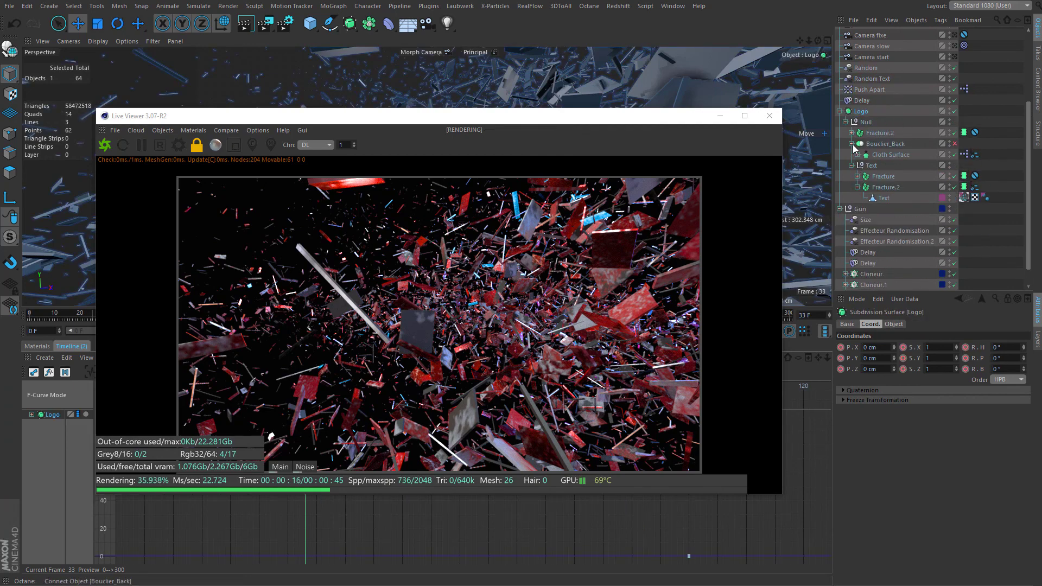
click(857, 155)
click(863, 166)
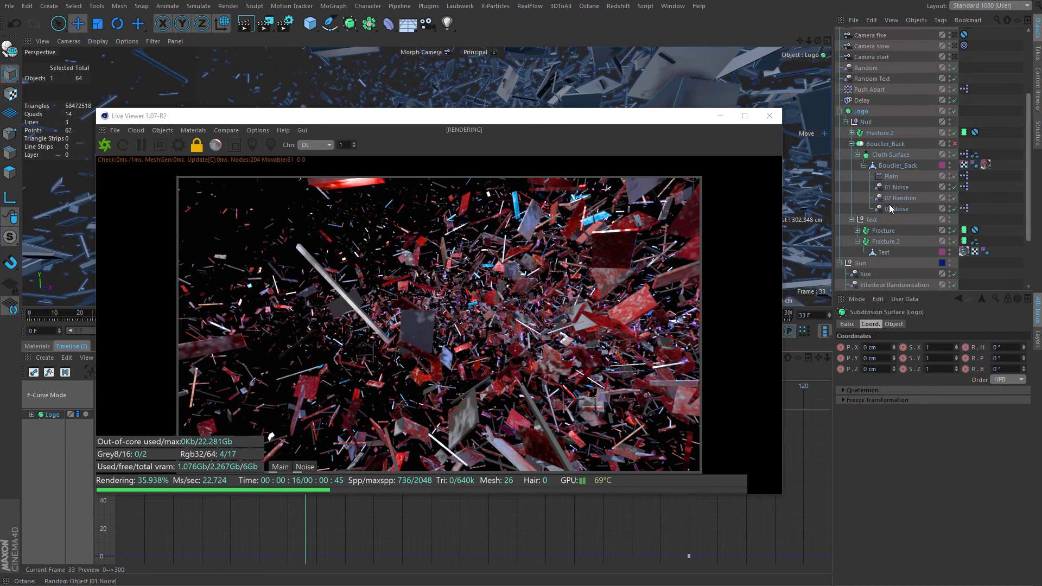
click(857, 155)
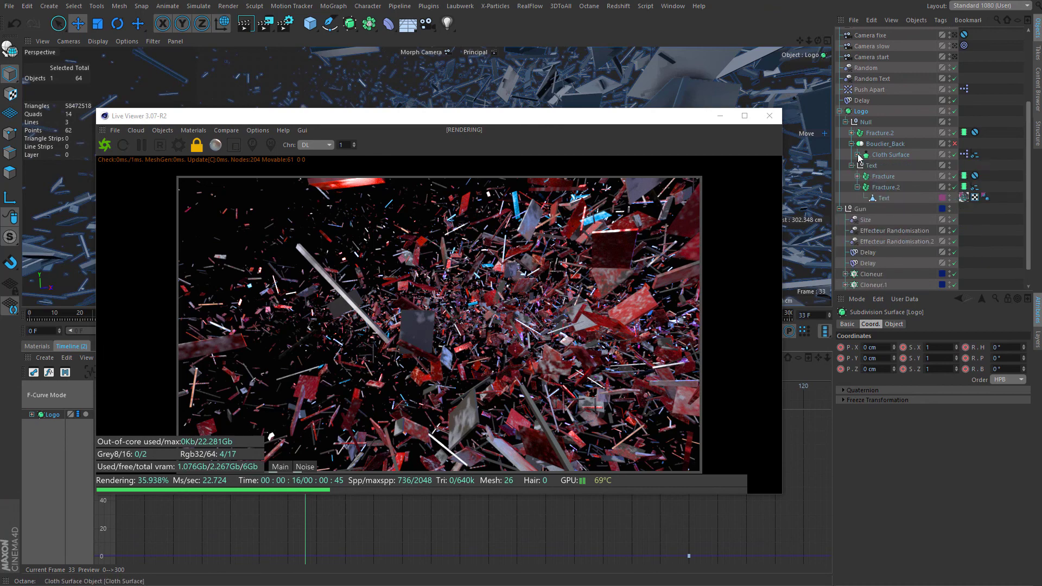
click(852, 144)
click(852, 155)
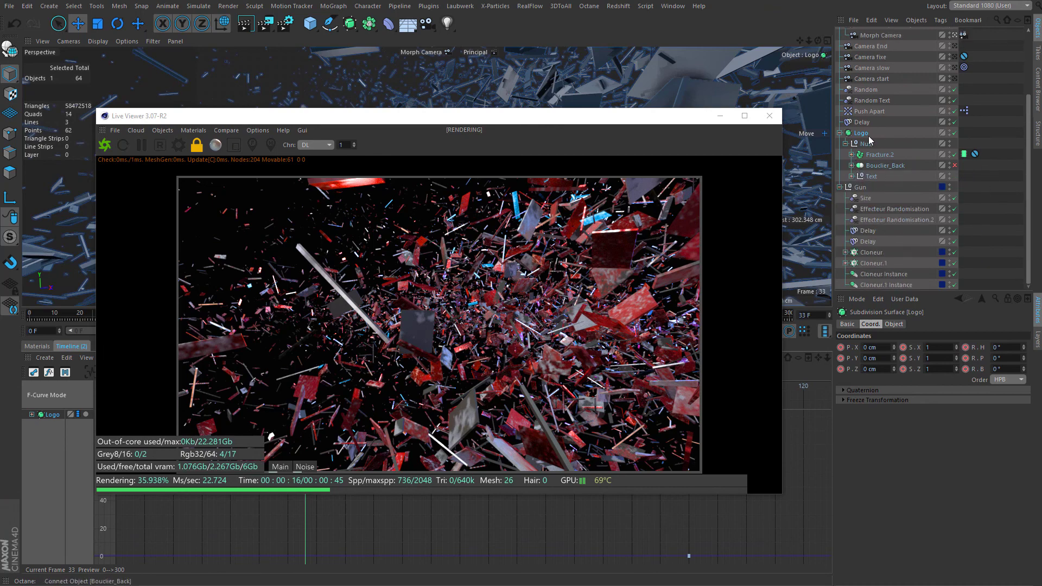
Add an Octane ObjectTag to the Logo subdivision surface and collapse its hierarchy.
right_click(865, 135)
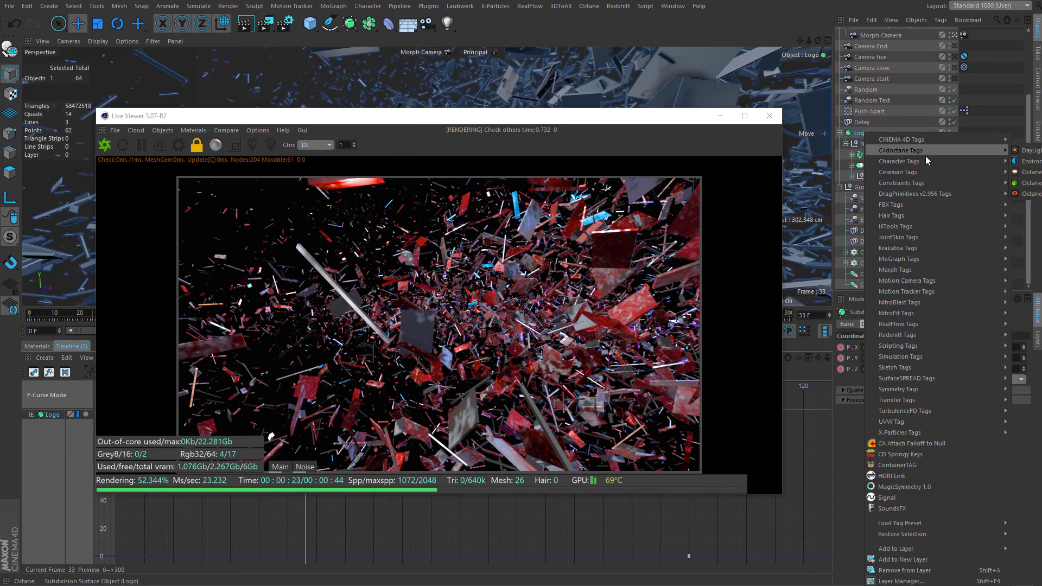
click(1028, 183)
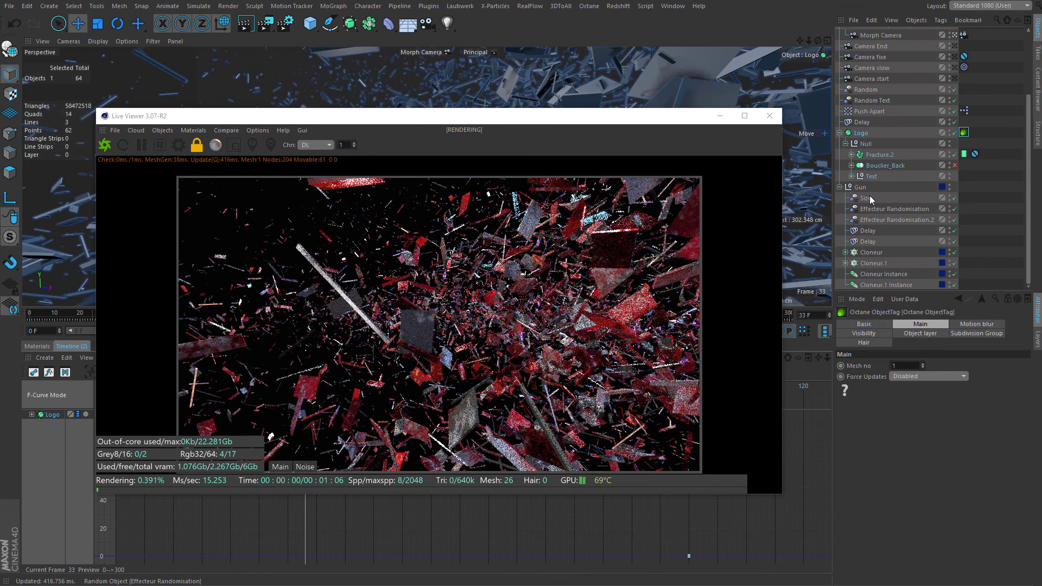
click(840, 133)
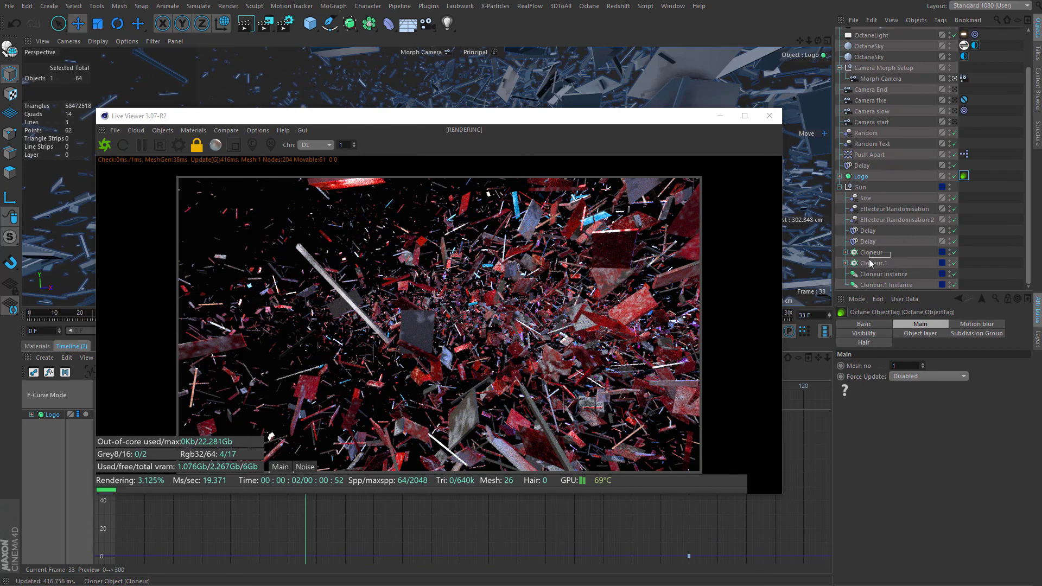
Add an Octane ObjectTag to both Cloneur and Cloneur.1 in the Gun group.
mouse_move(870, 262)
mouse_down()
mouse_move(898, 260)
mouse_move(872, 254)
mouse_up()
shift+click(861, 283)
right_click(873, 255)
mouse_move(1013, 278)
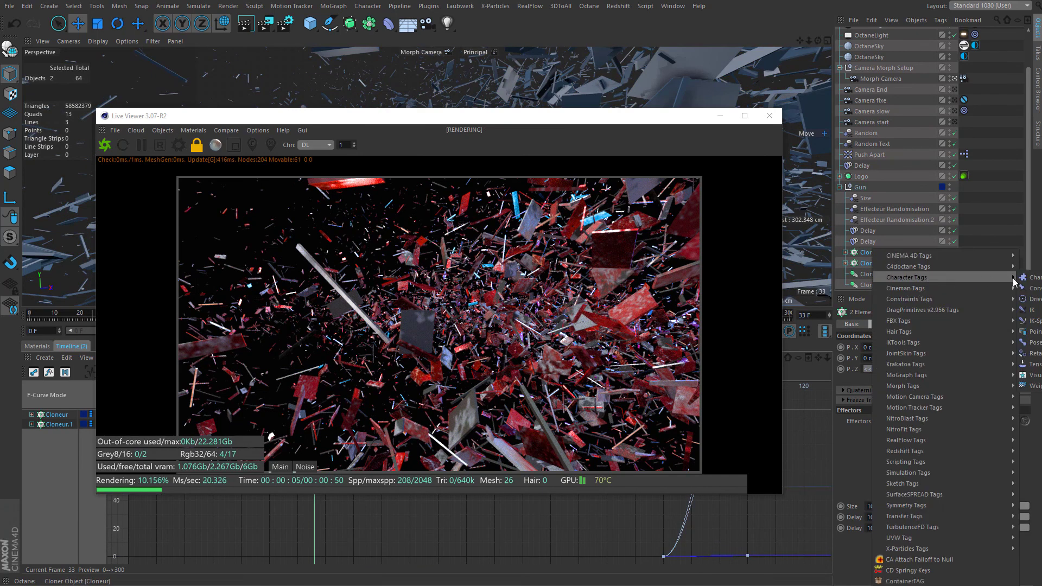
click(1034, 299)
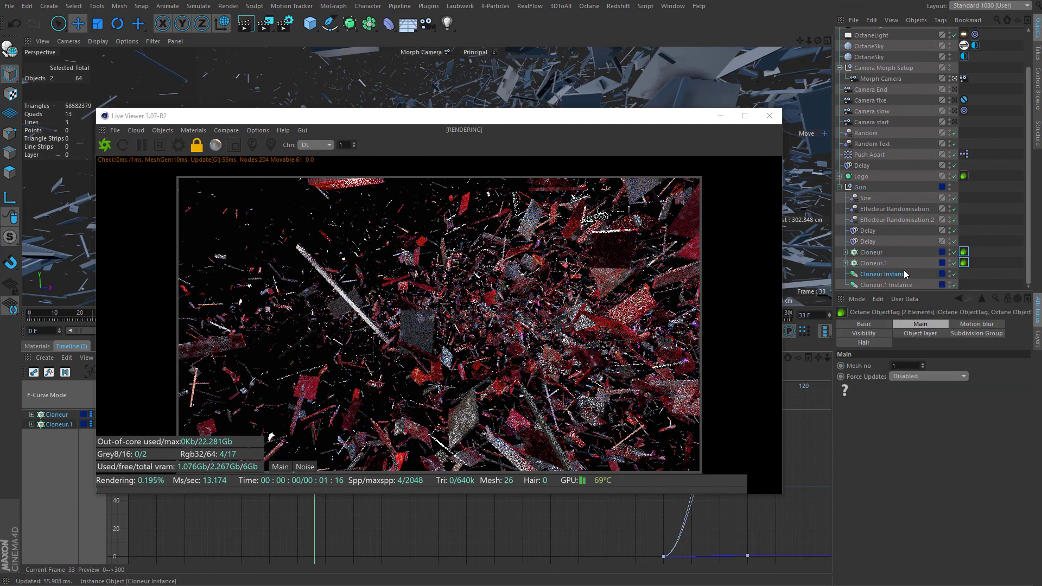
Check the object properties of Cloneur Instance and collapse the Gun group.
click(902, 273)
click(894, 324)
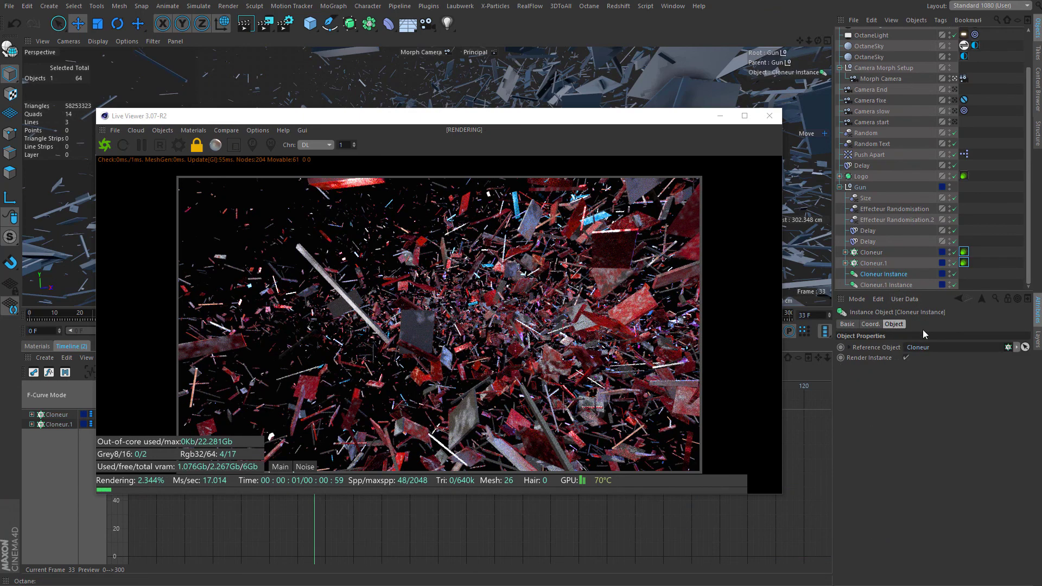
click(901, 260)
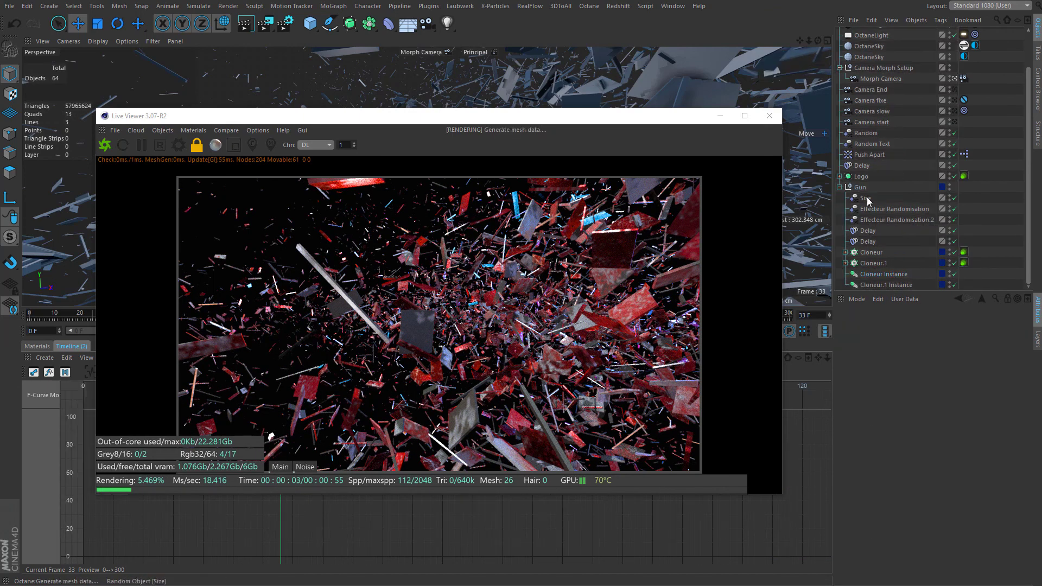
click(840, 187)
scroll(878, 181, up, 2)
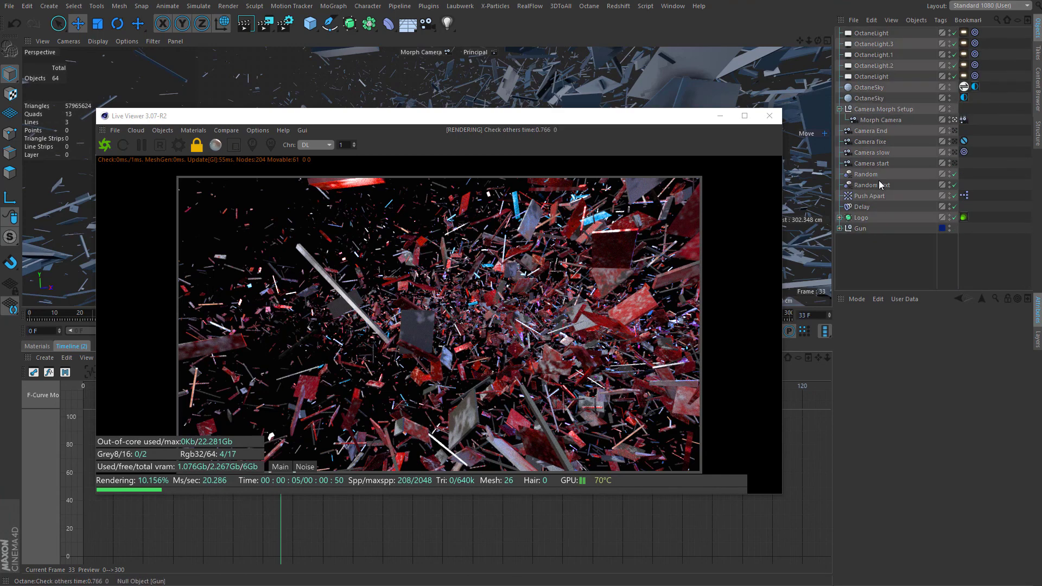
Add an OctaneCameraTag to Morph Camera and disable its Auto Focus in the Thinlens settings.
click(892, 120)
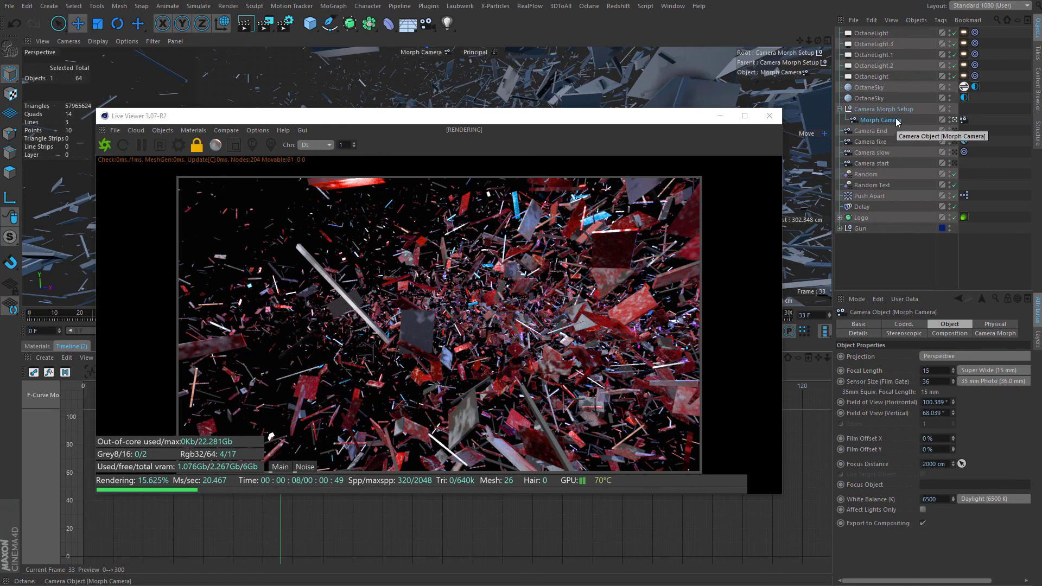
right_click(897, 121)
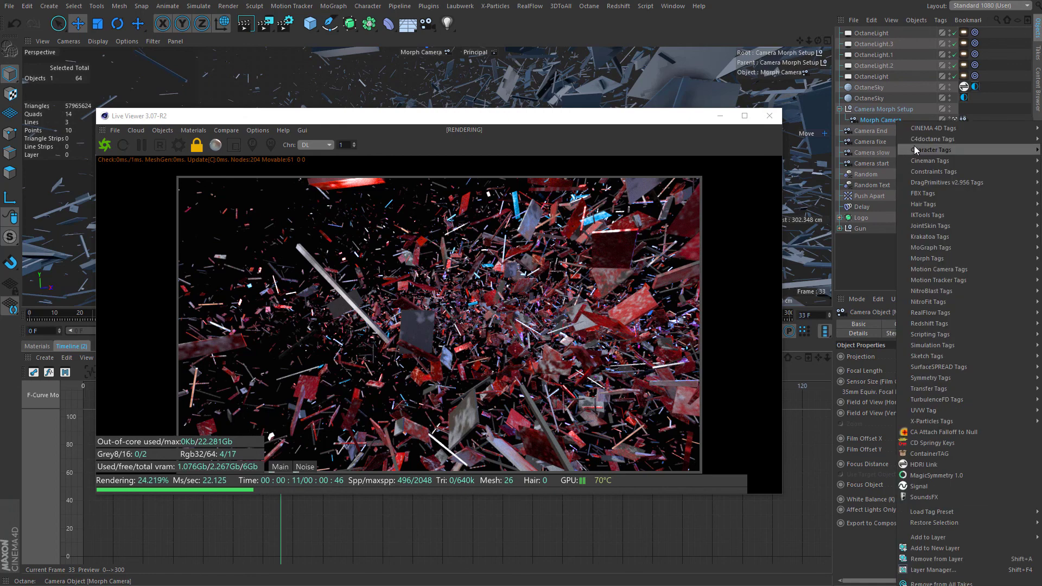
right_click(865, 120)
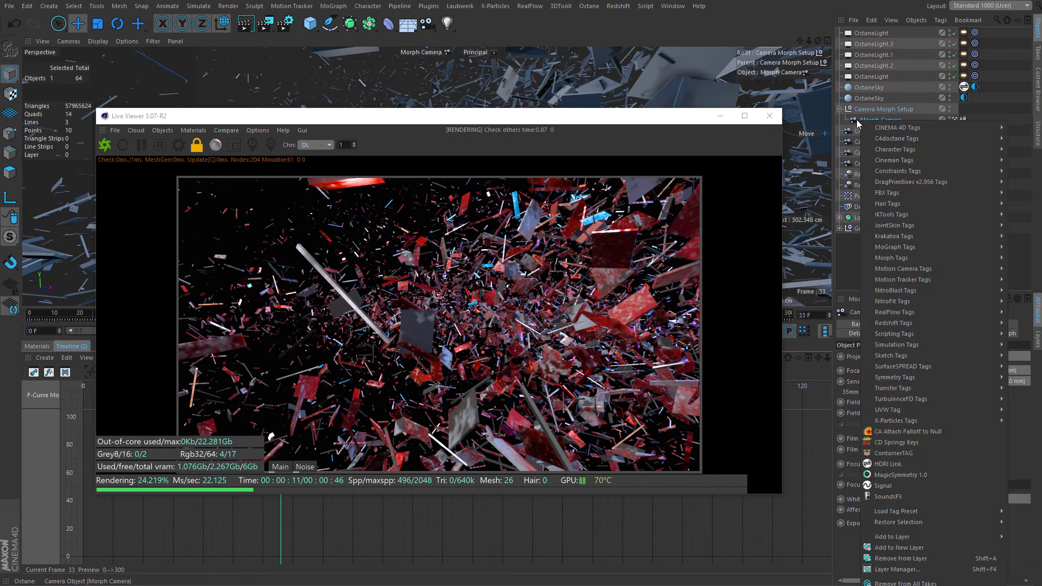
mouse_move(888, 139)
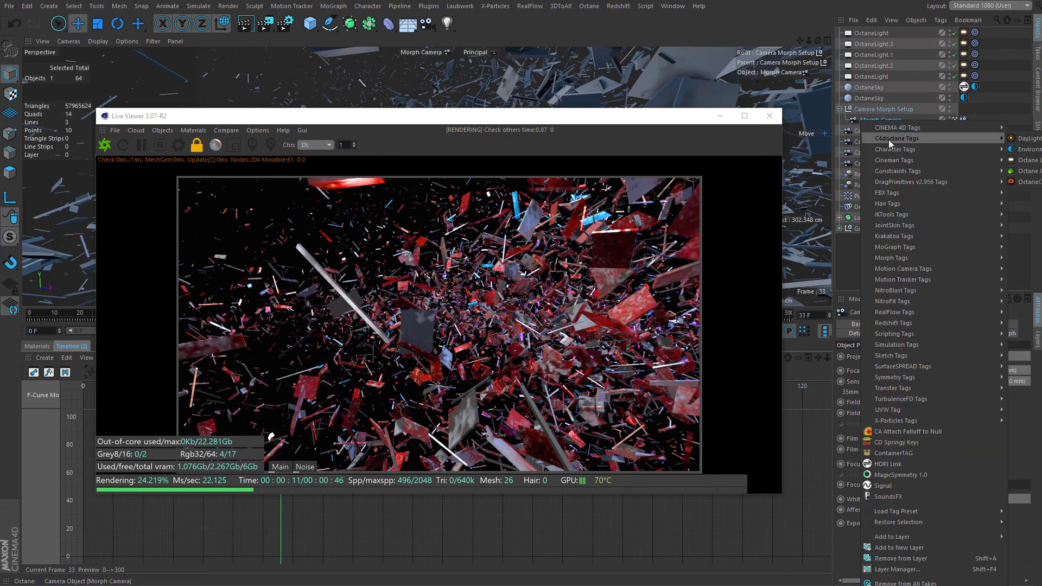
click(1026, 182)
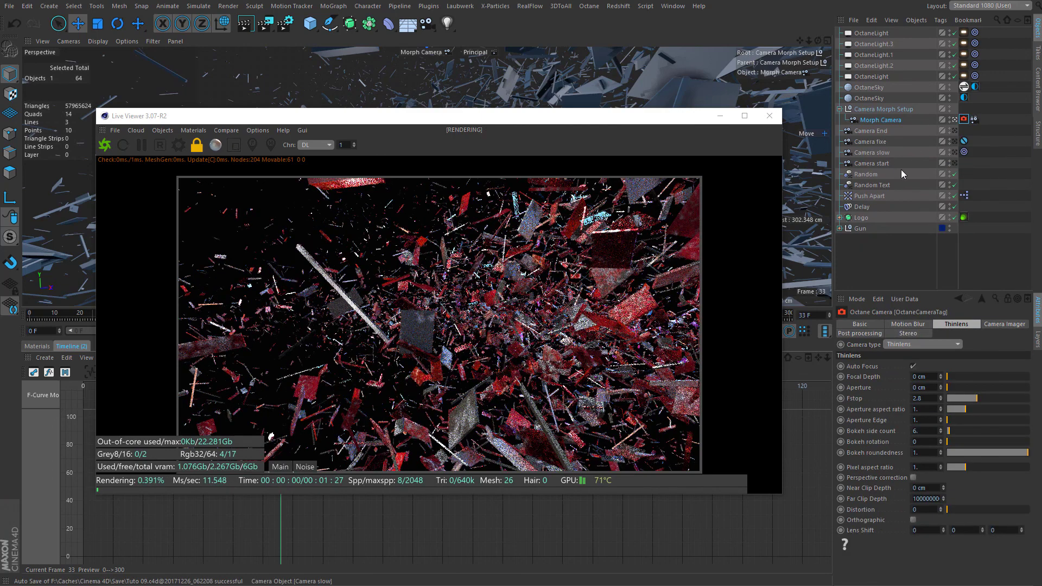
click(914, 367)
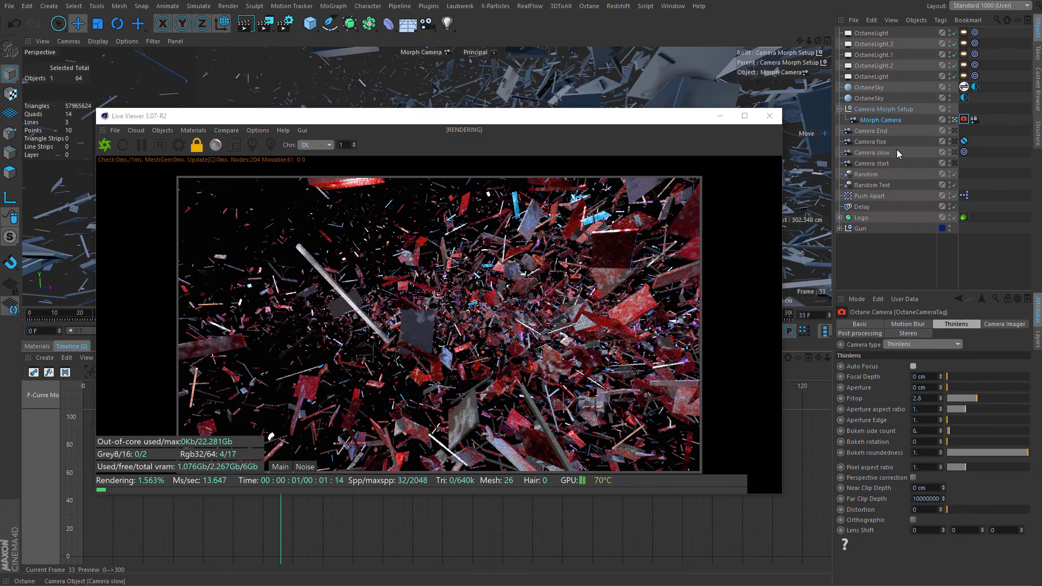
Move and shrink the Live Viewer window to uncover the timeline and object list, and go to frame 0.
click(663, 118)
drag(662, 118, 651, 63)
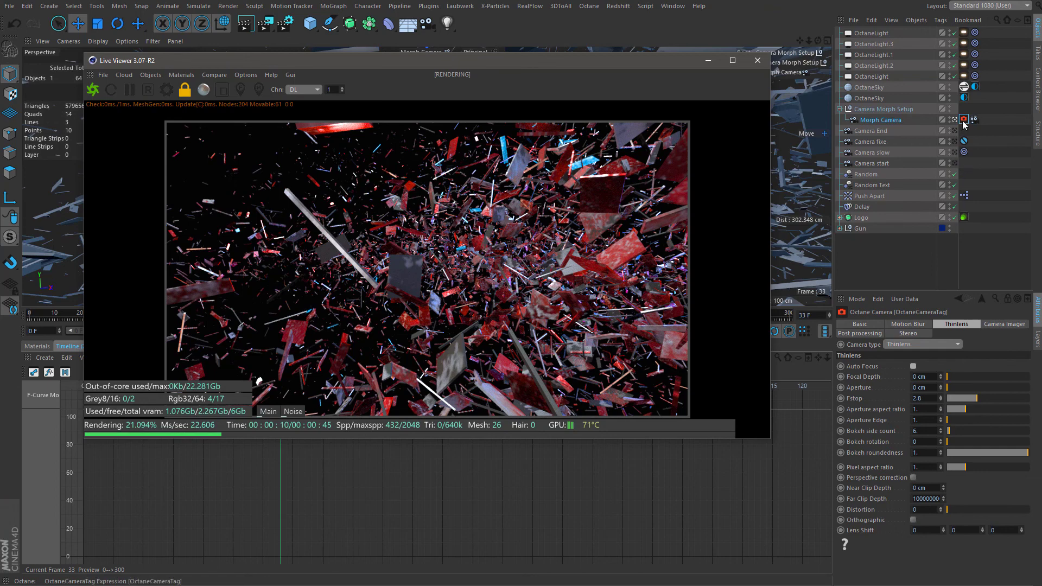
click(901, 120)
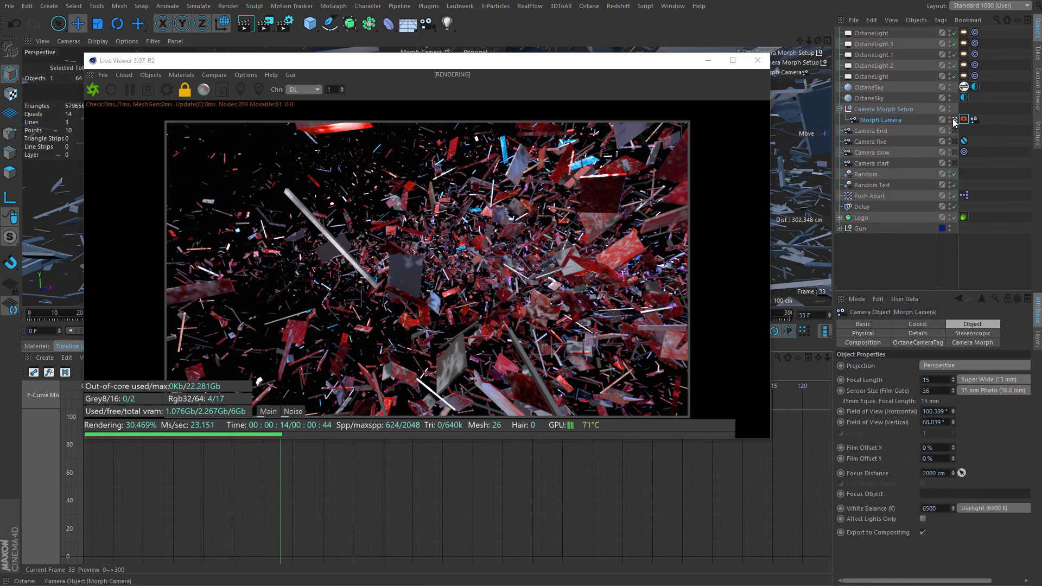
drag(504, 61, 695, 12)
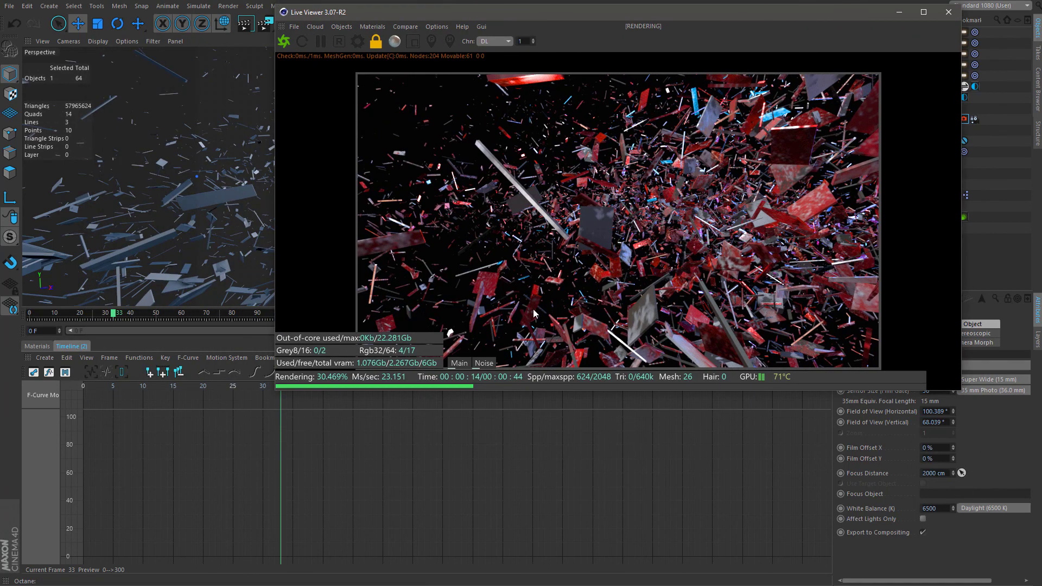
drag(960, 390, 711, 260)
click(570, 331)
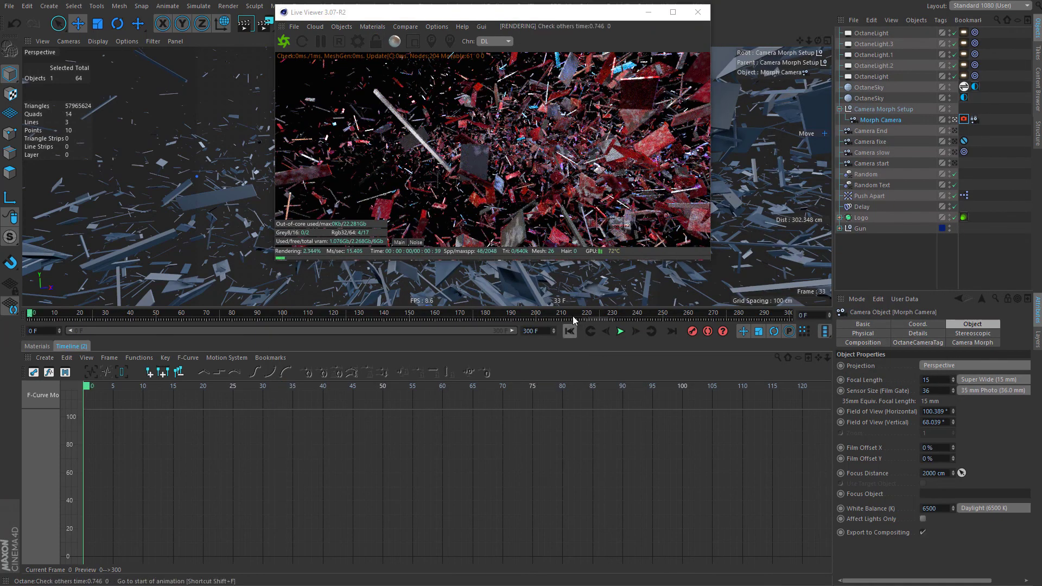
drag(712, 261, 715, 293)
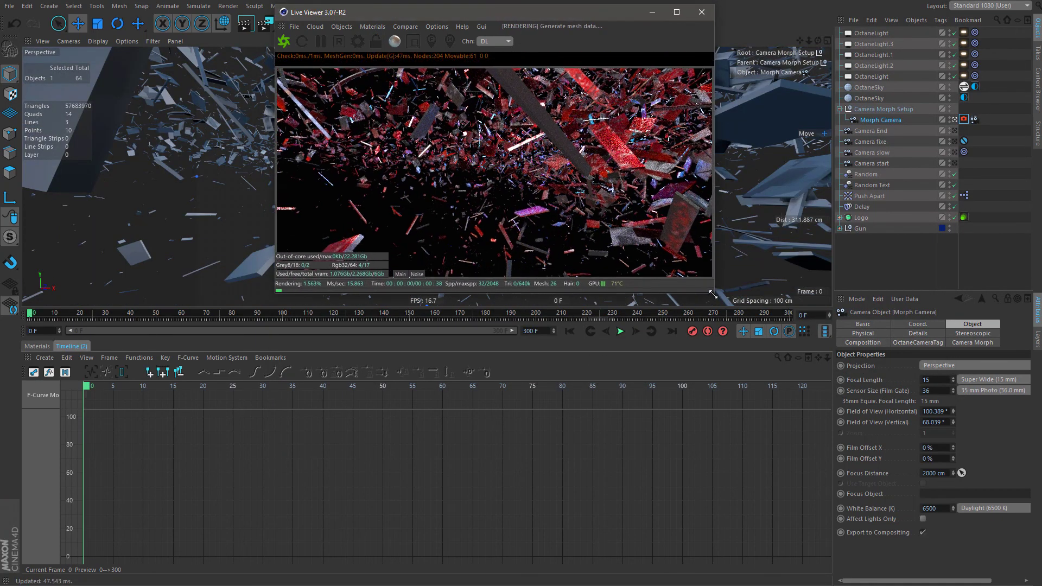
Set the Aperture of Morph Camera's OctaneCameraTag to 2 cm.
click(965, 119)
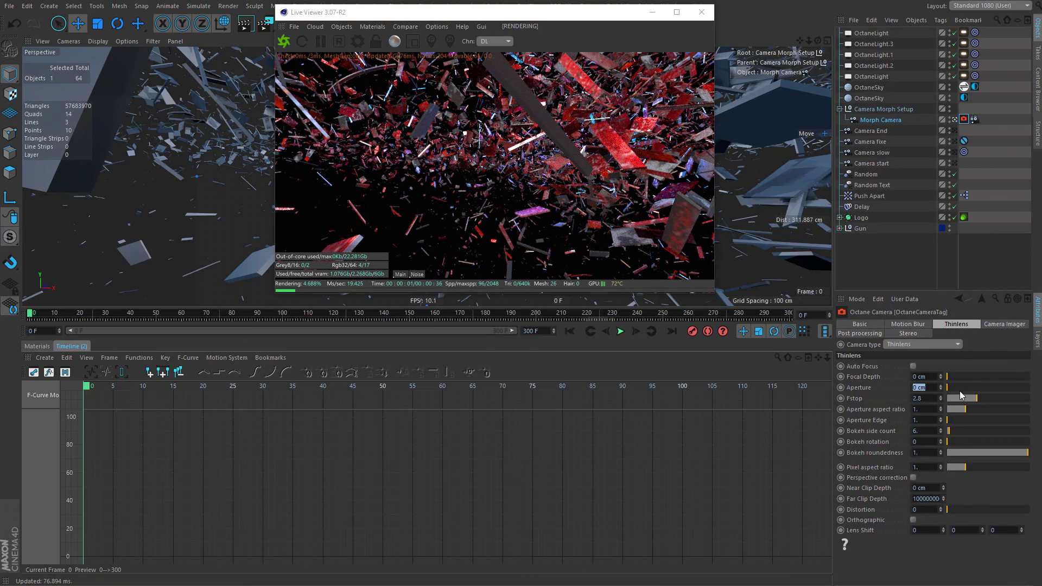
drag(961, 397, 905, 398)
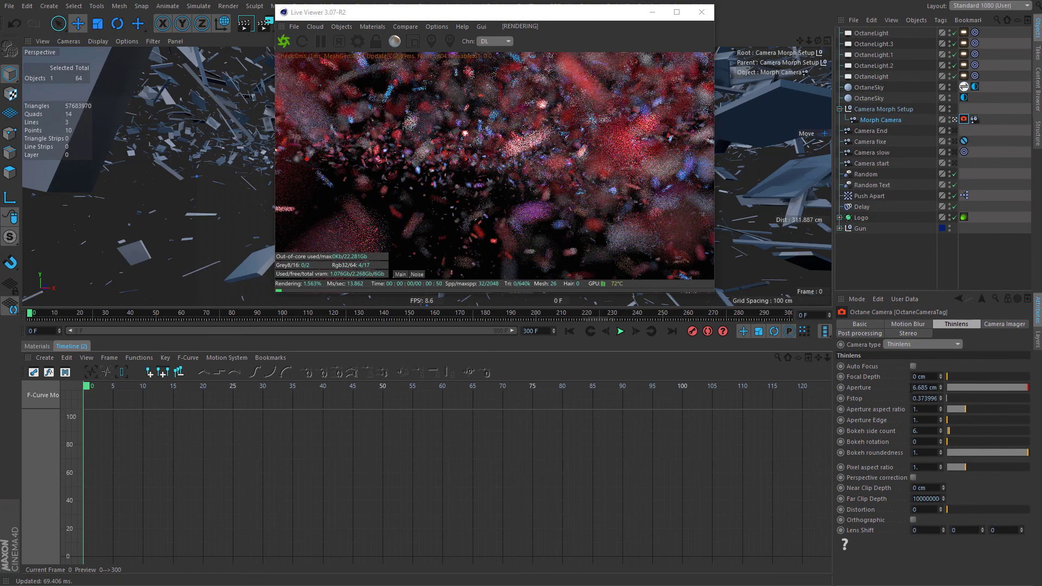
double_click(918, 387)
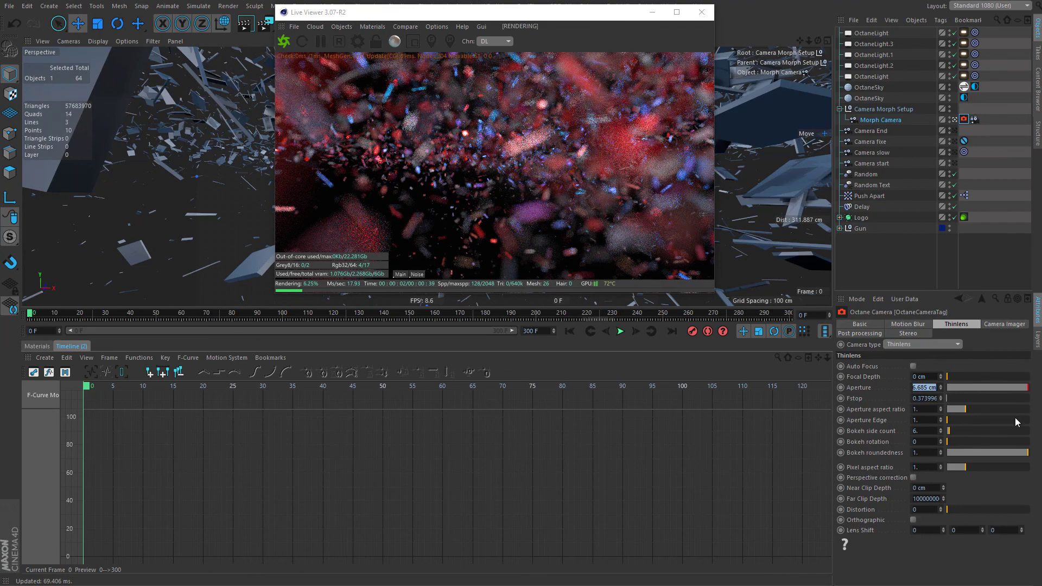
text(2)
key(Return)
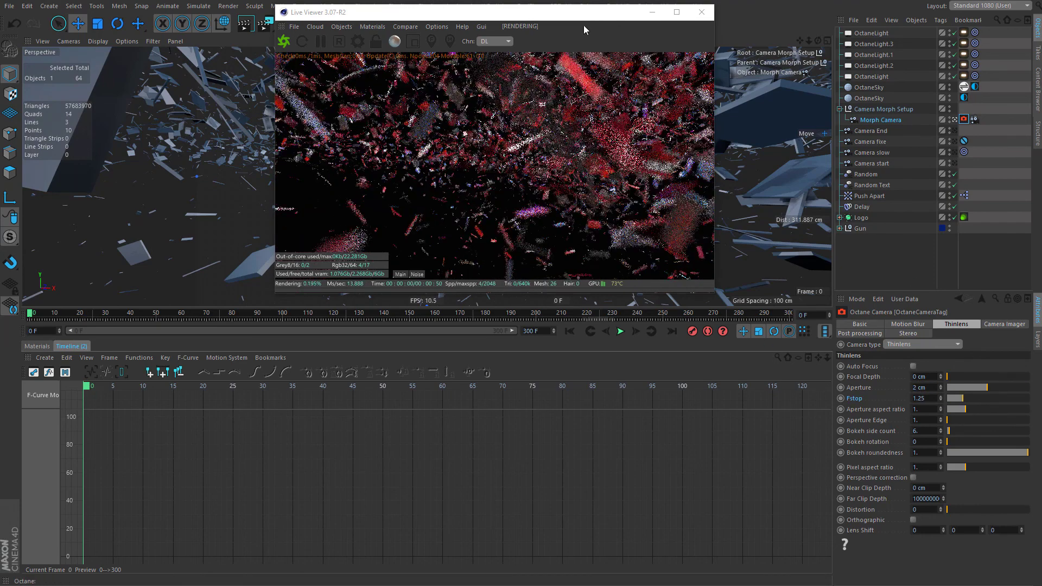
Pick the focus point on debris in the Live Viewer and keyframe the Focal Depth of about 237 cm at frame 0.
click(431, 41)
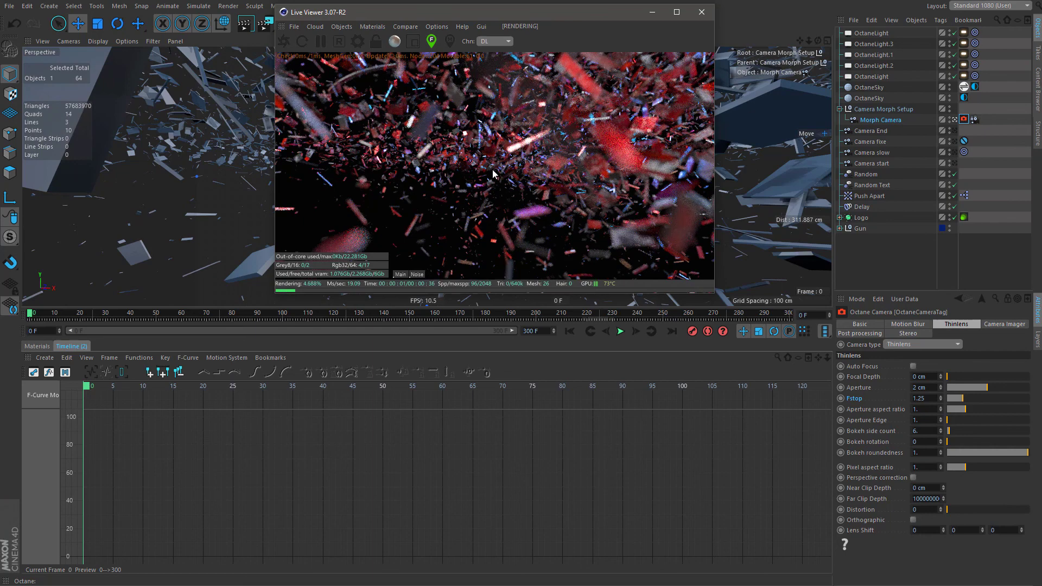
click(563, 175)
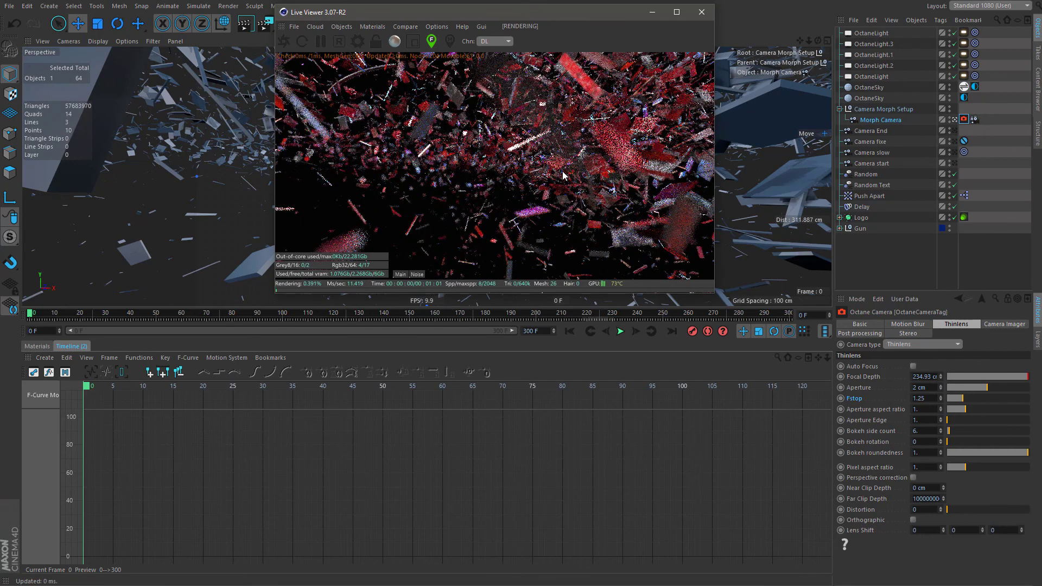
click(562, 171)
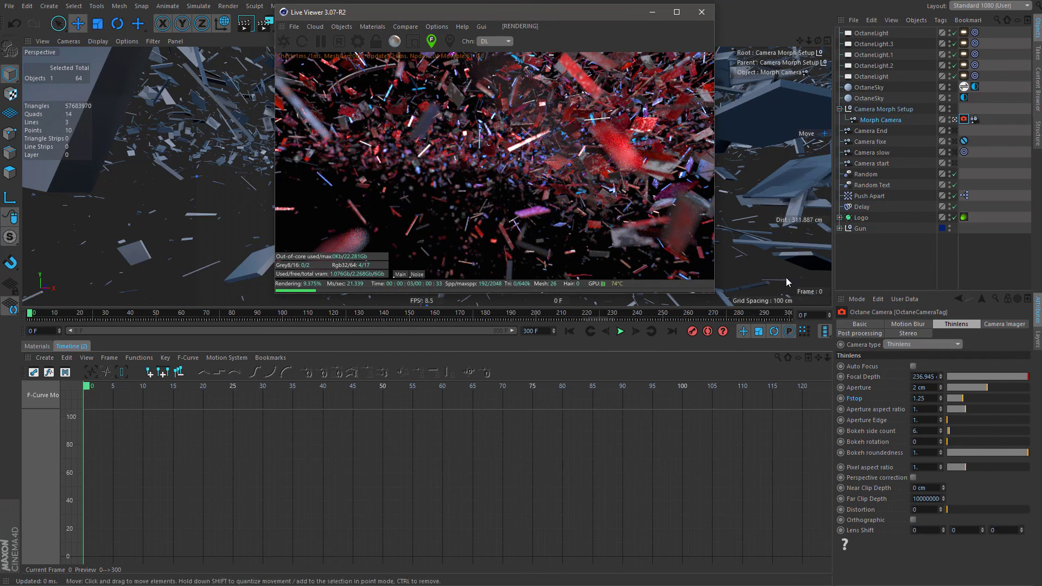
ctrl+click(841, 377)
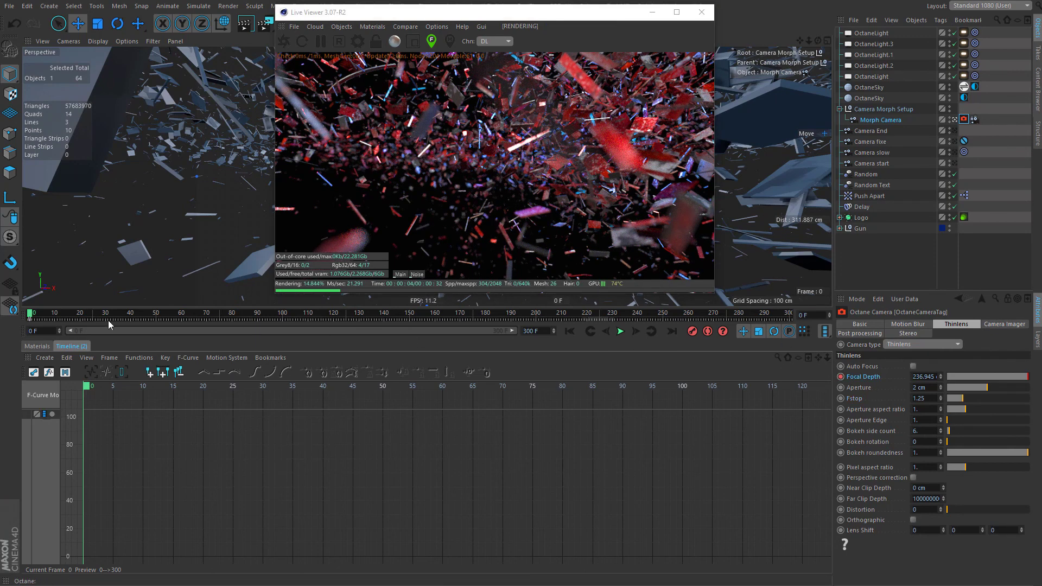
Go to frame 25 and show the animation curves of the Camera Morph tag and Camera start.
click(93, 318)
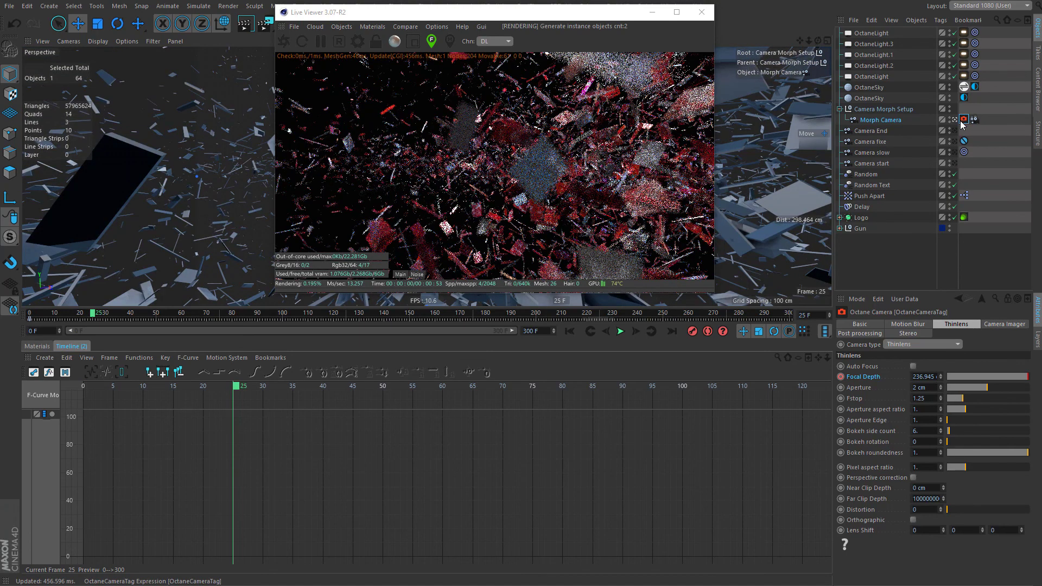
click(975, 120)
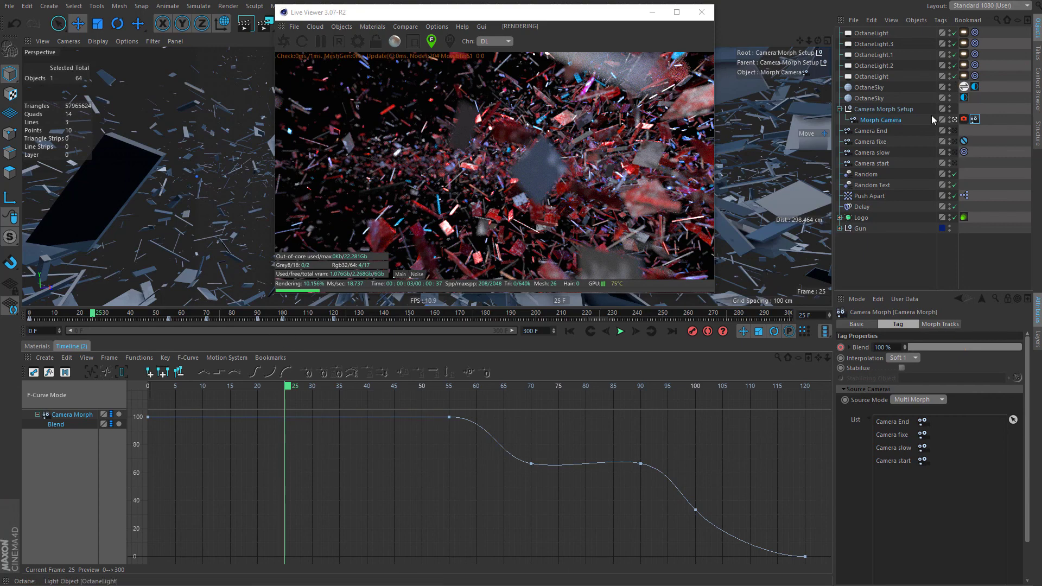
click(878, 163)
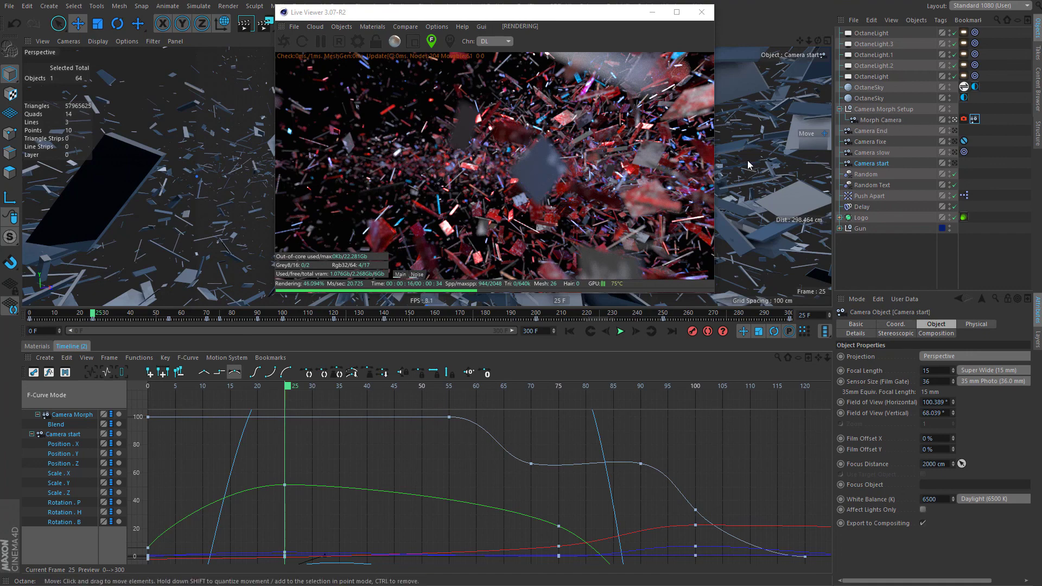
Pick focus on debris beside the grey square shard at frame 25 and keyframe the Focal Depth at about 154.5 cm.
drag(463, 17, 579, 19)
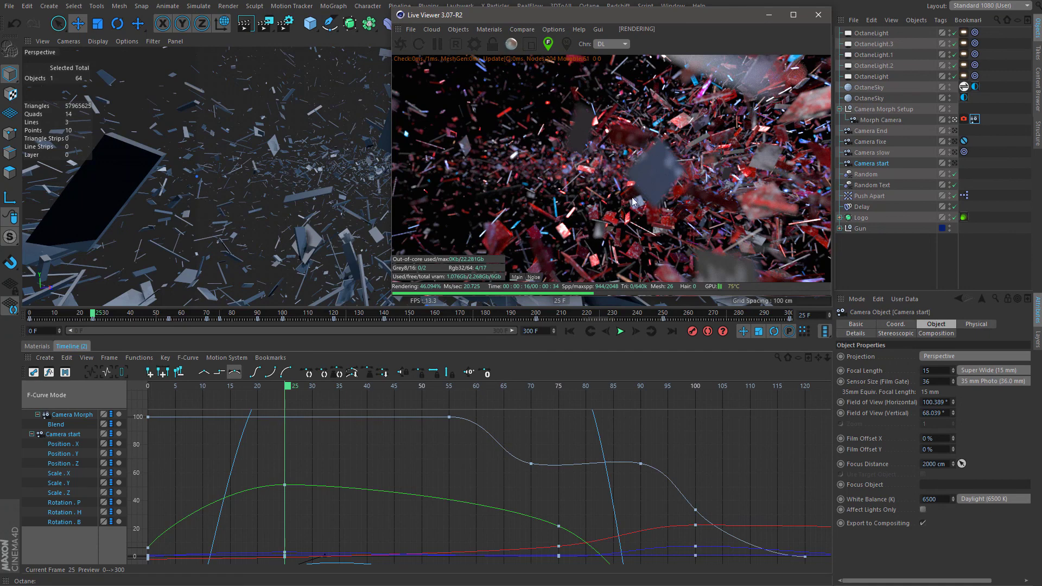
click(964, 119)
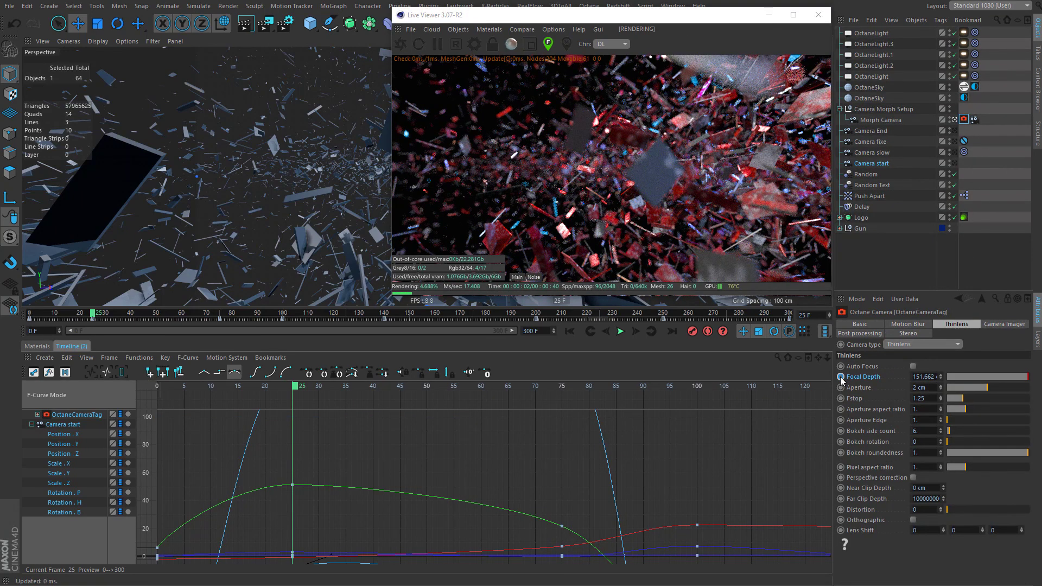
click(628, 199)
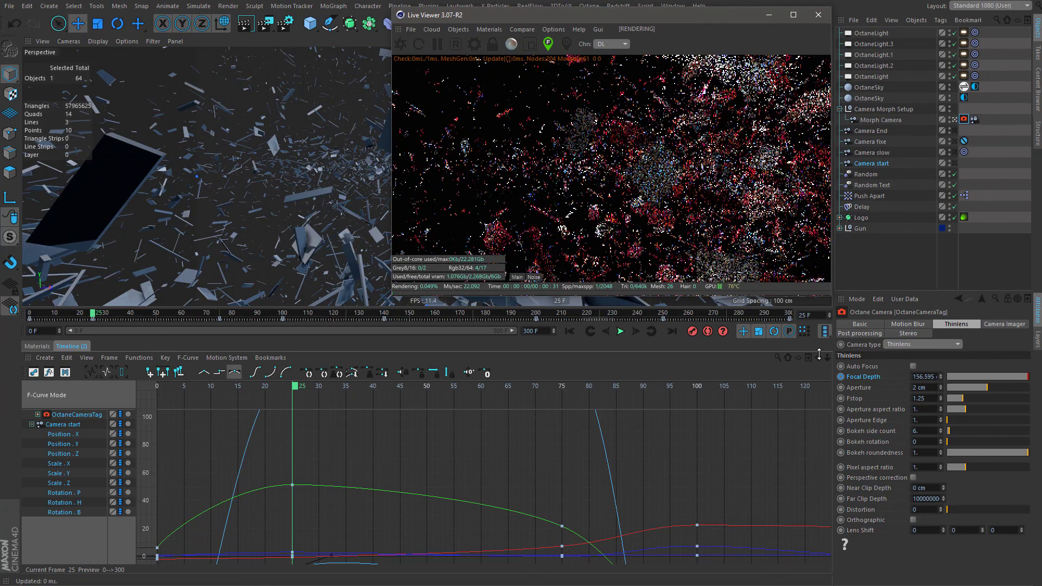
click(632, 198)
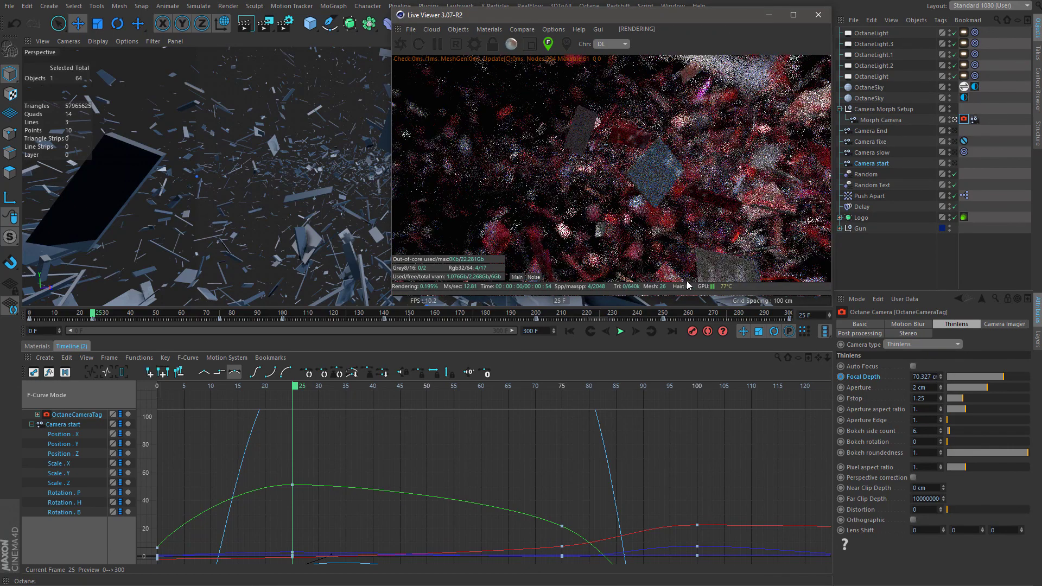
click(630, 197)
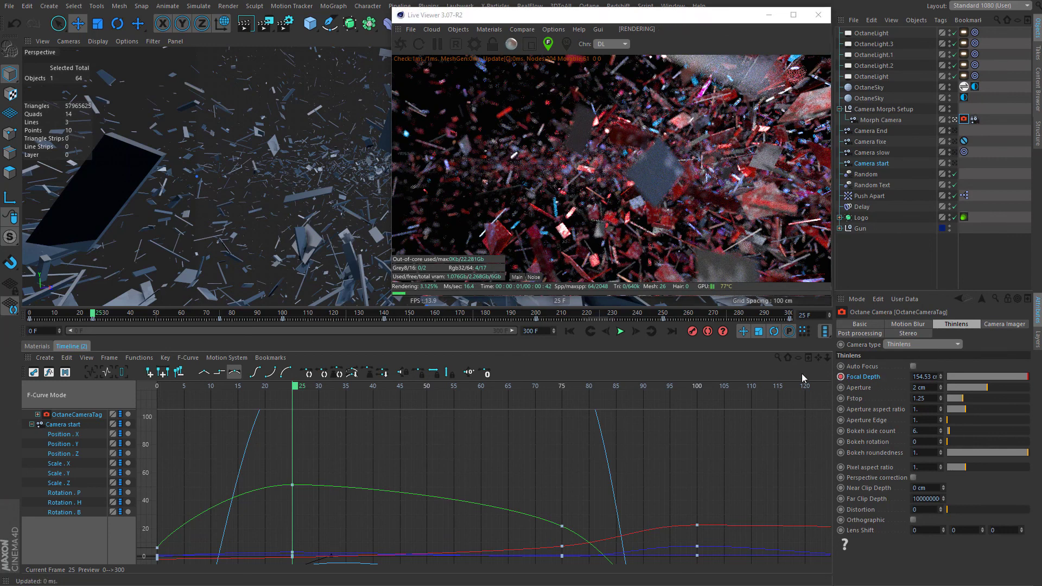
Go to frame 75, pick focus on the shield's face in the Live Viewer, and keyframe the Focal Depth at about 325 cm.
click(652, 332)
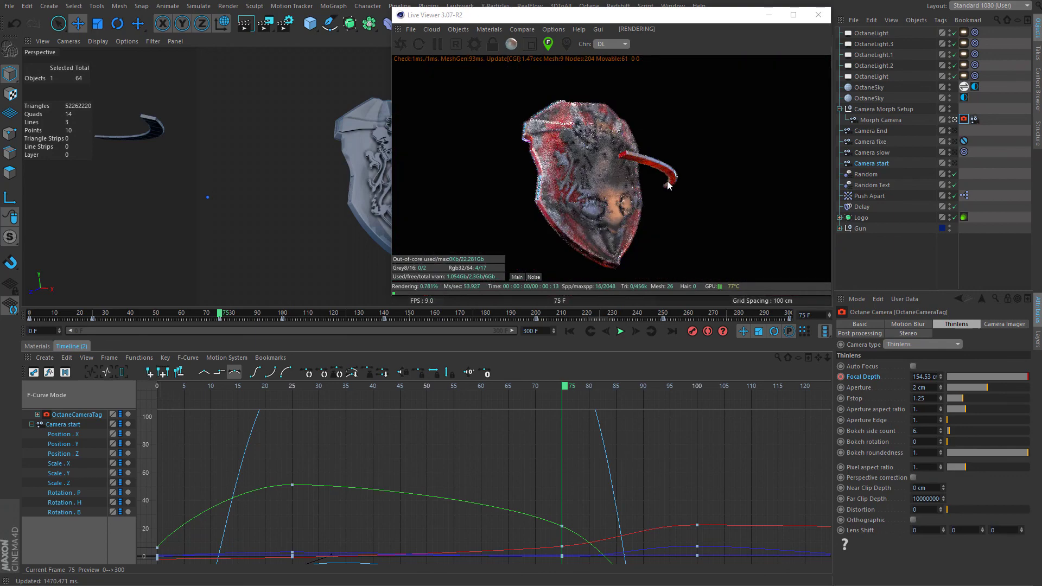
click(606, 181)
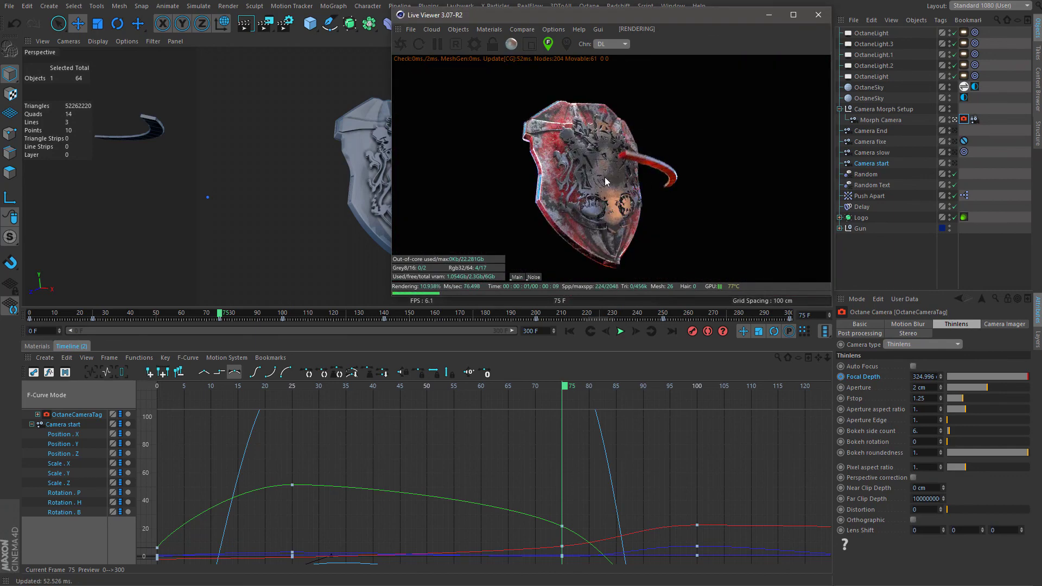
click(843, 384)
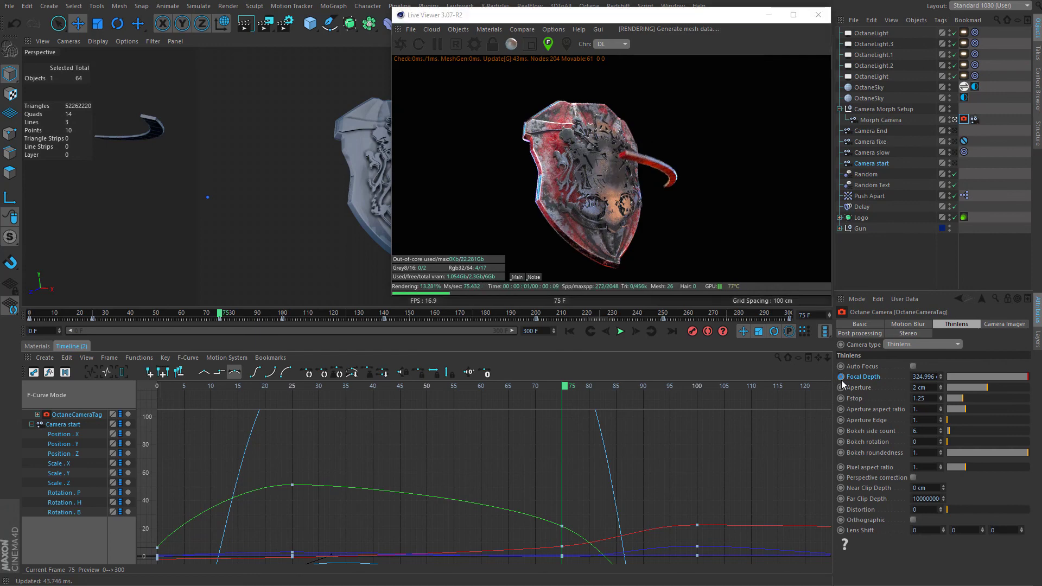
Show the Camera Morph tag's curves and check the focus on the assembling debris at frames 55, 56 and 70.
click(975, 120)
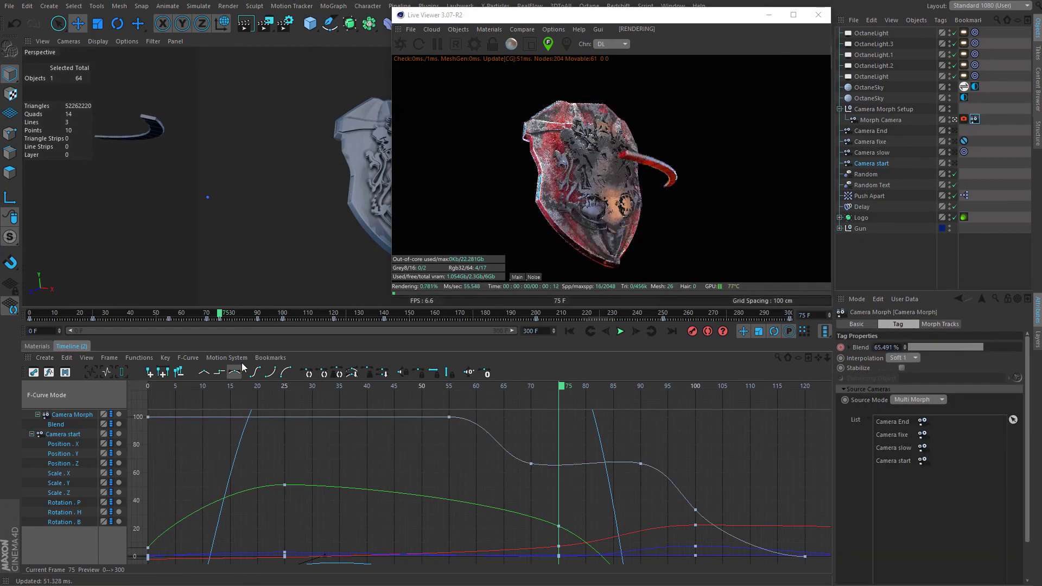
click(592, 332)
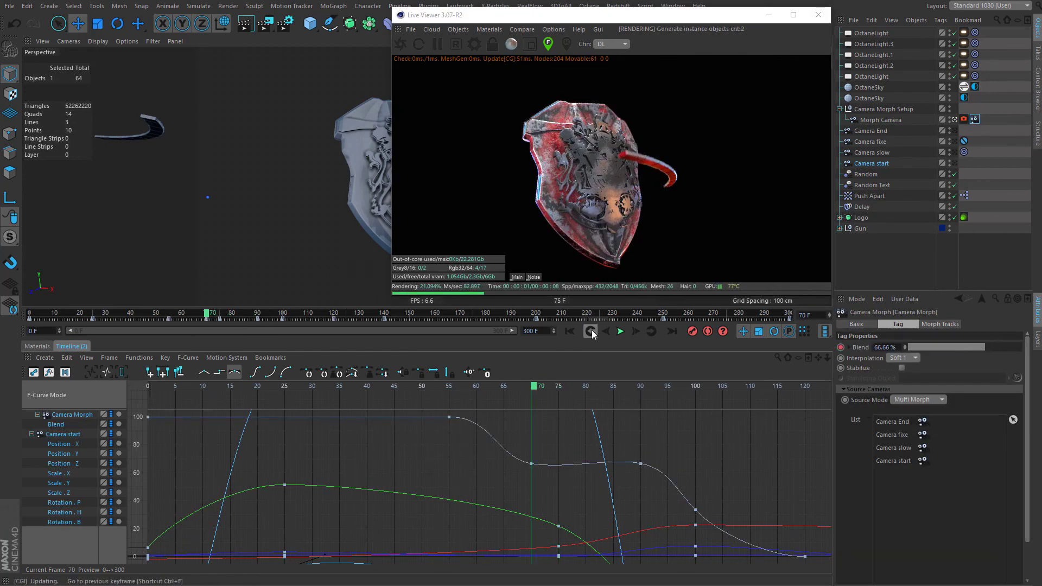
click(592, 332)
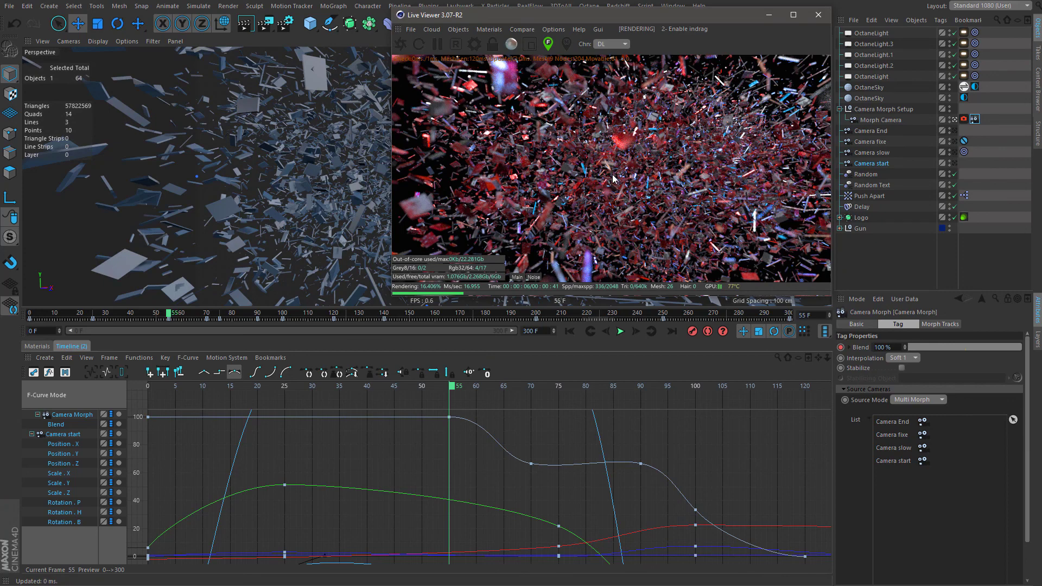
click(615, 193)
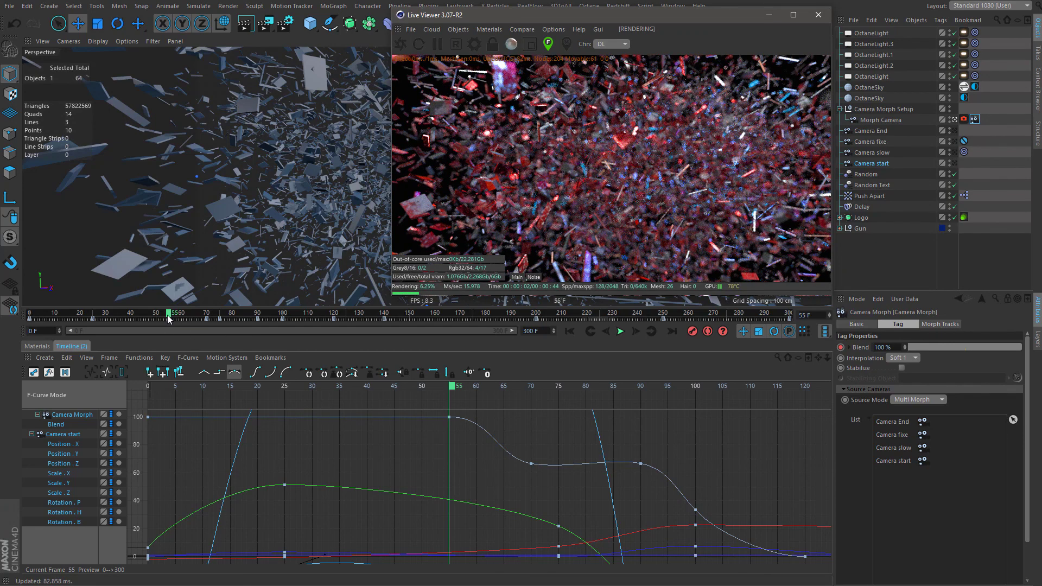
drag(169, 316, 171, 316)
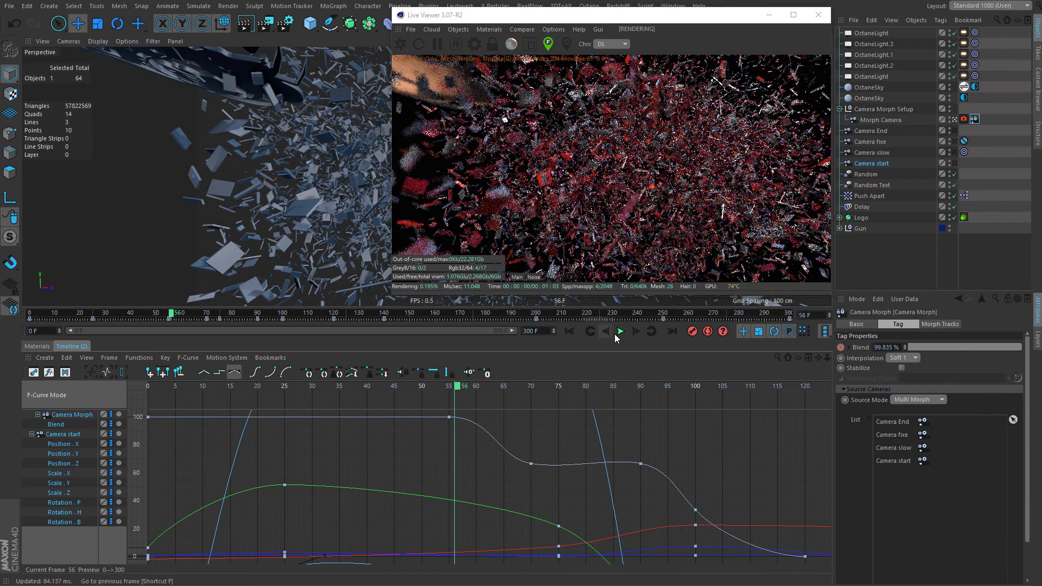
click(651, 332)
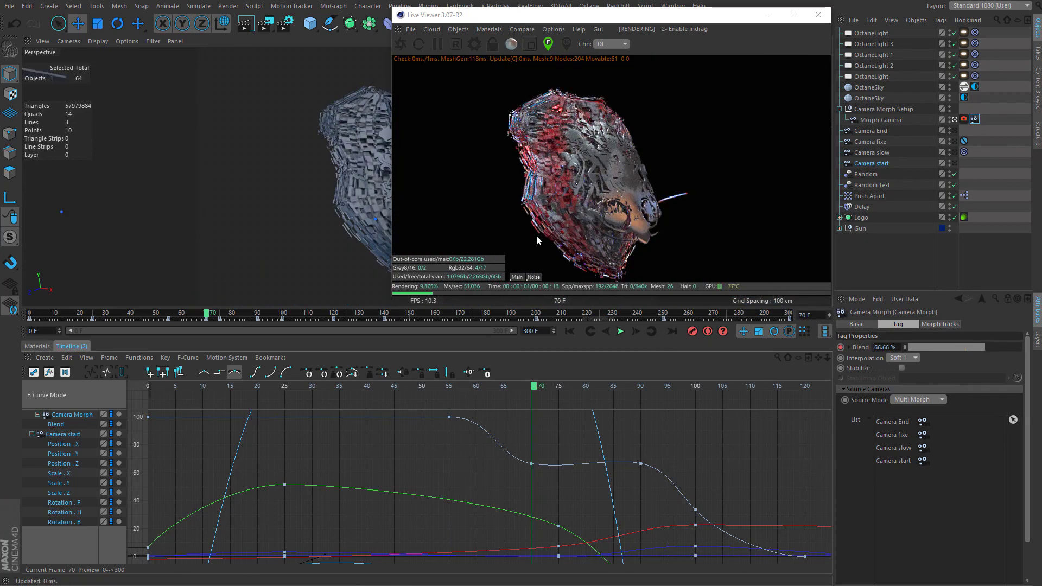
Compare frames 63 and 59 in the Live Viewer, and keyframe the Camera Morph tag's Blend of 85.325 % at frame 63.
click(190, 318)
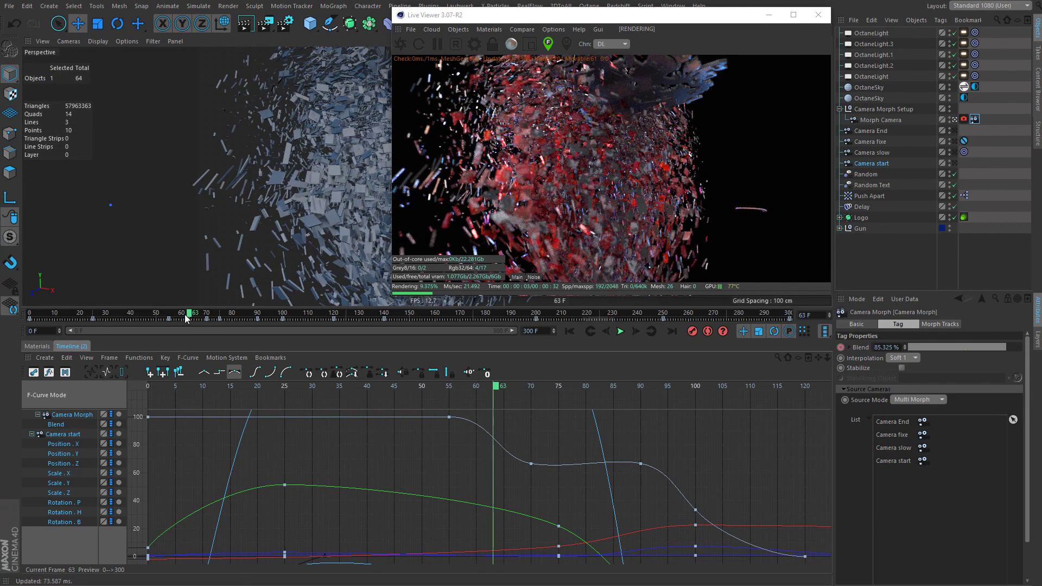
click(181, 317)
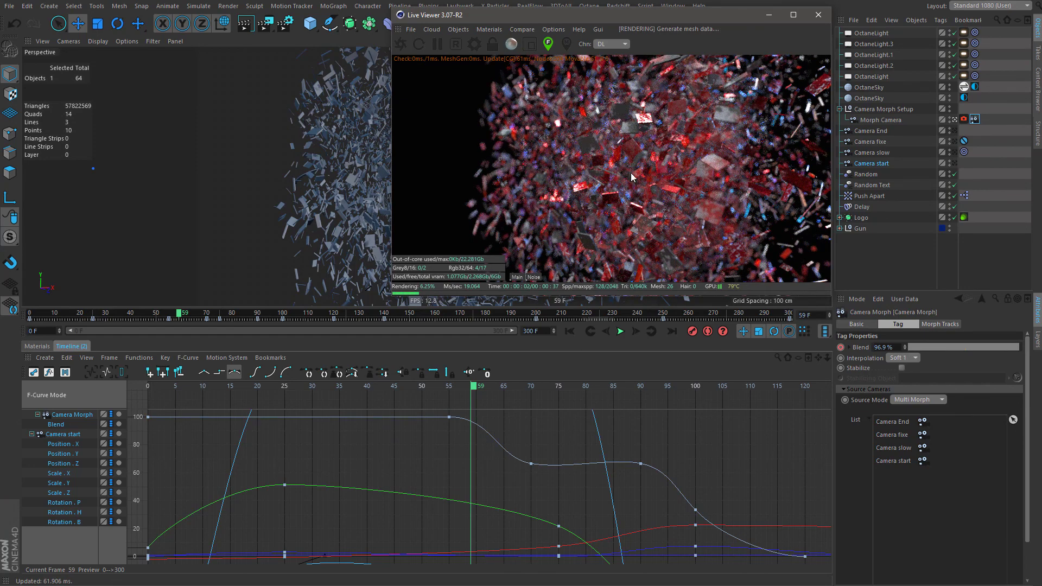
click(190, 316)
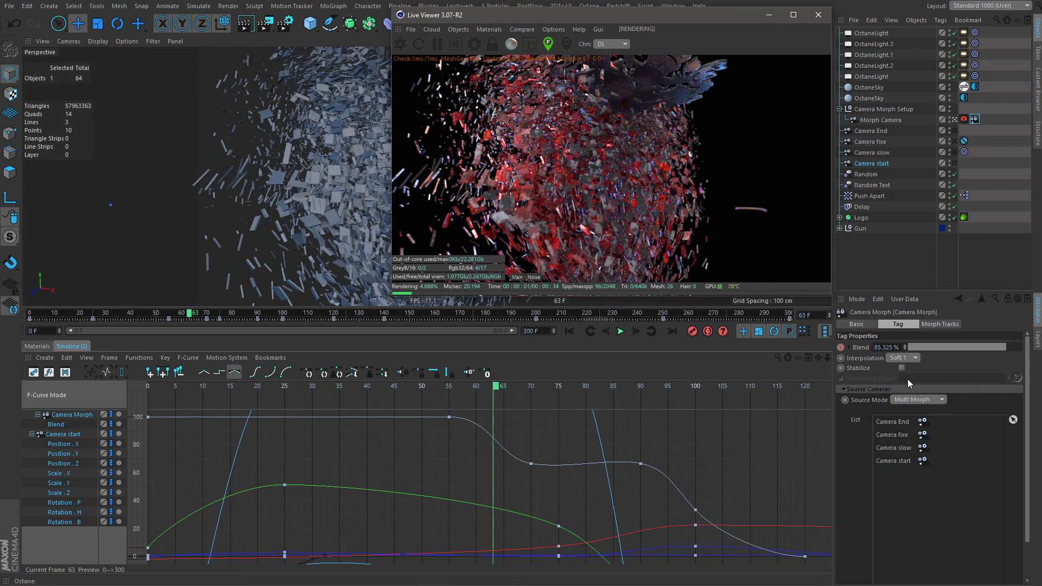
click(841, 347)
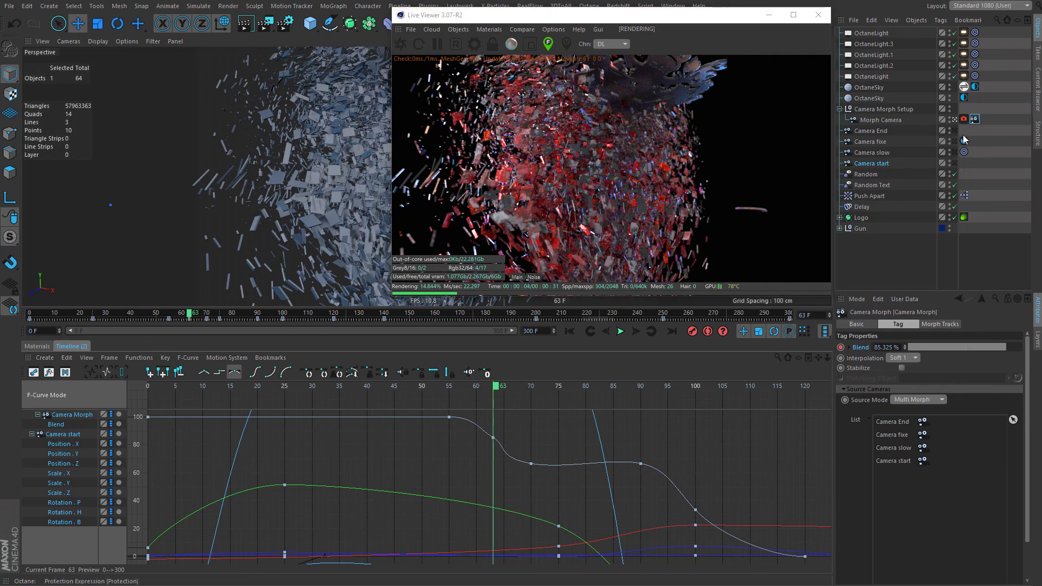
Try an Aperture of 4 cm with focus points picked on the debris at frame 63, and restore the Aperture to 2 cm.
click(964, 119)
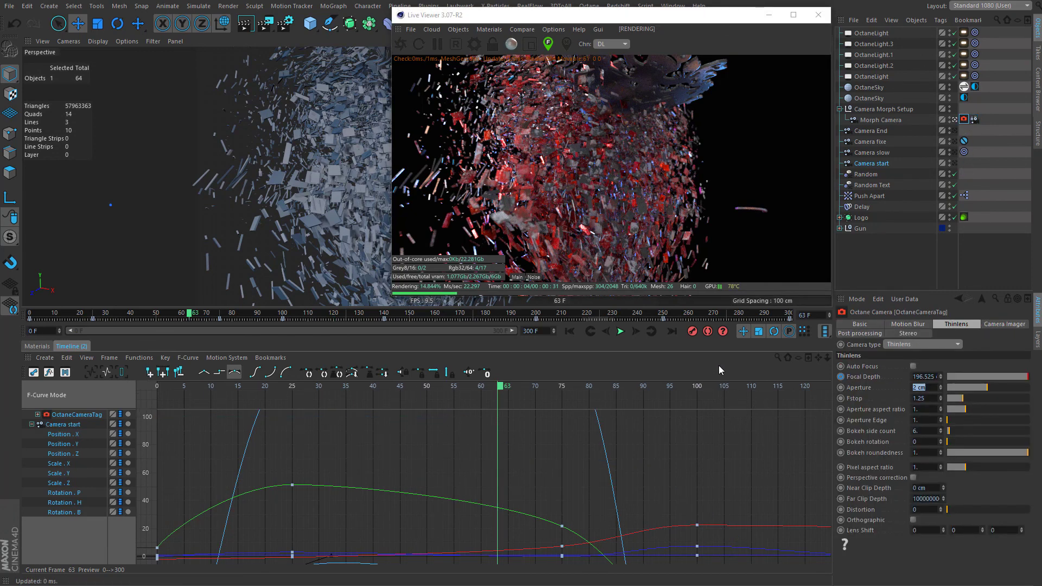
text(4)
click(876, 407)
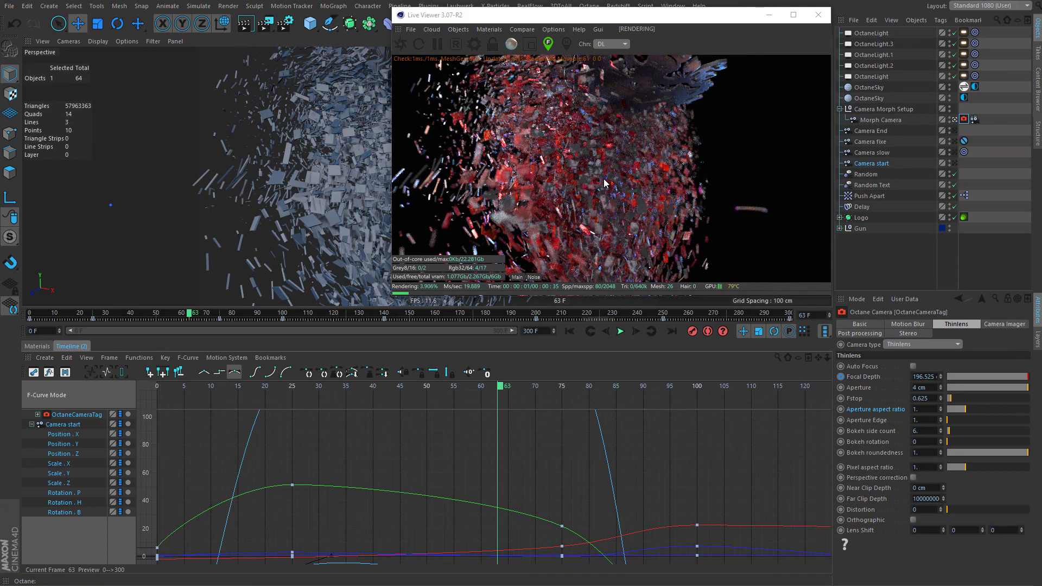
click(588, 224)
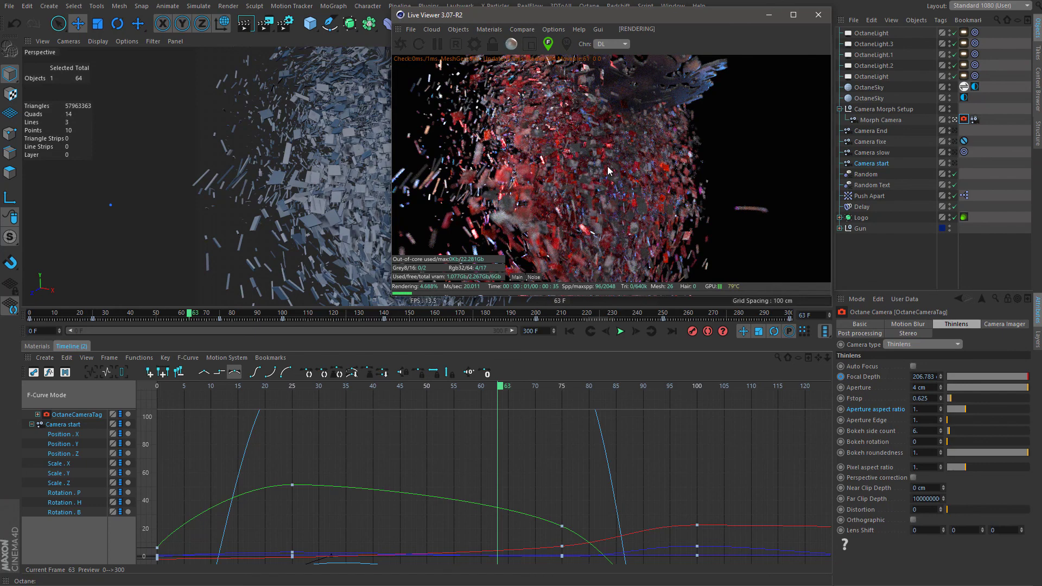
click(588, 239)
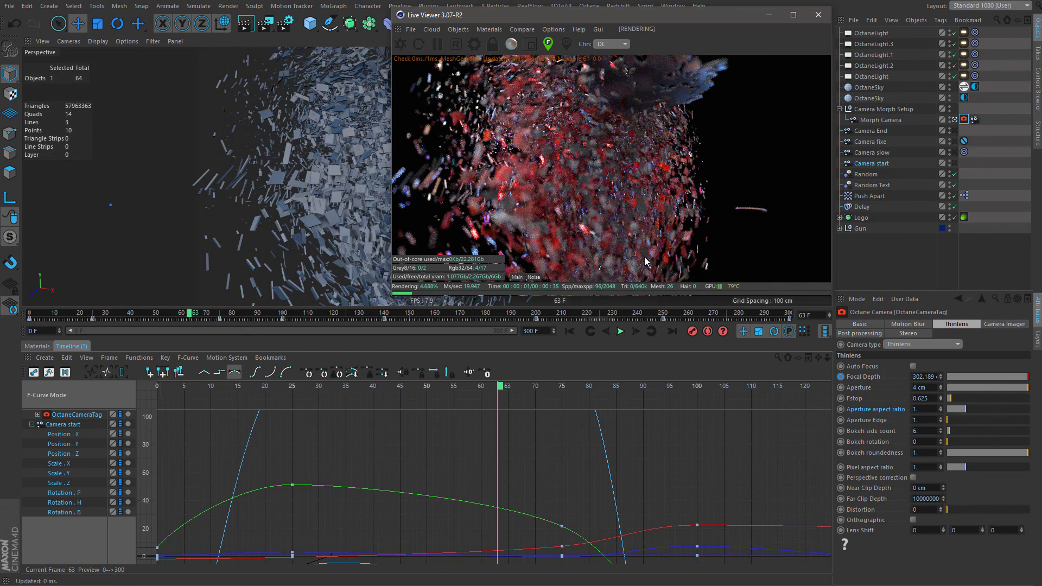
drag(927, 387, 910, 387)
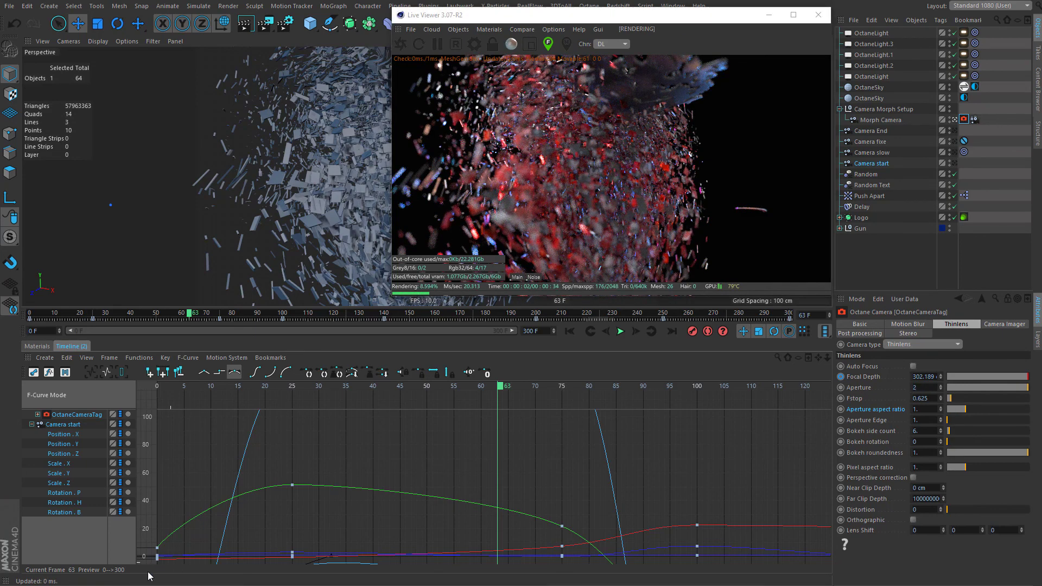
Go to frame 100, pick focus on the shield, and keyframe the Focal Depth at about 323 cm.
click(651, 330)
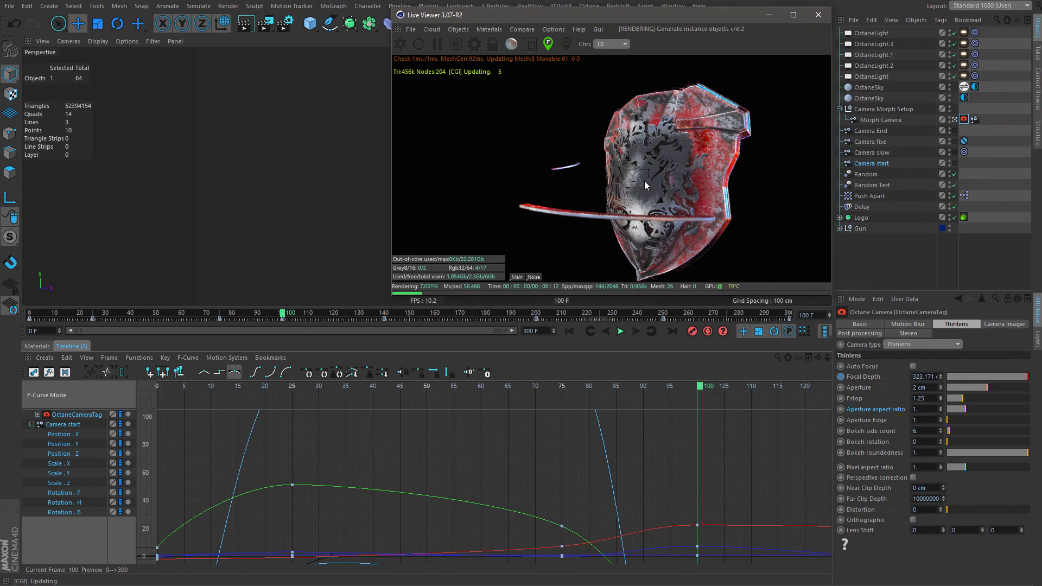
click(841, 376)
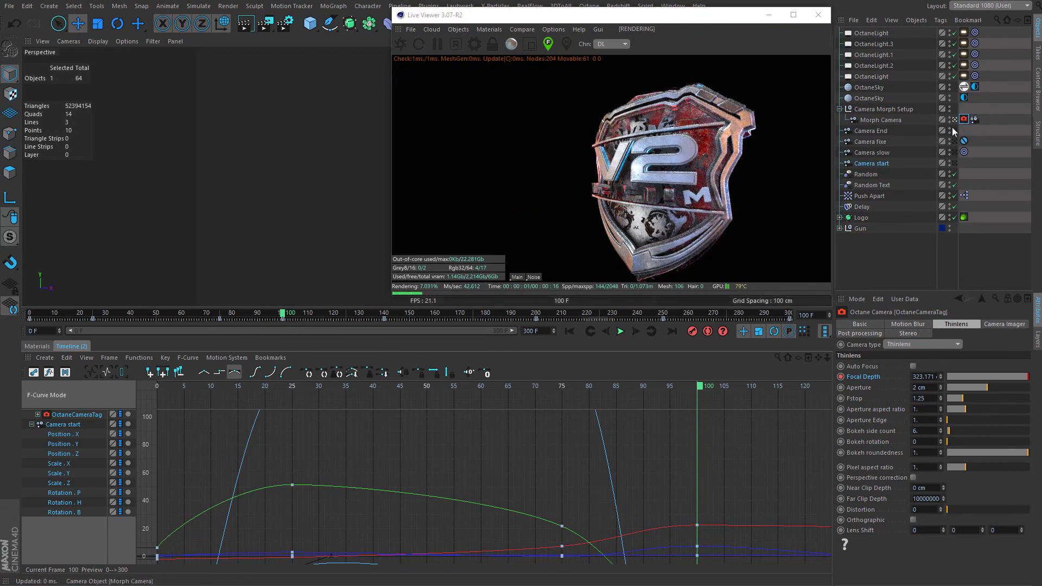
Show Camera End's curves, pick focus on the shield's front at frame 140, and keyframe the OctaneCameraTag's Focal Depth at about 248 cm.
click(881, 147)
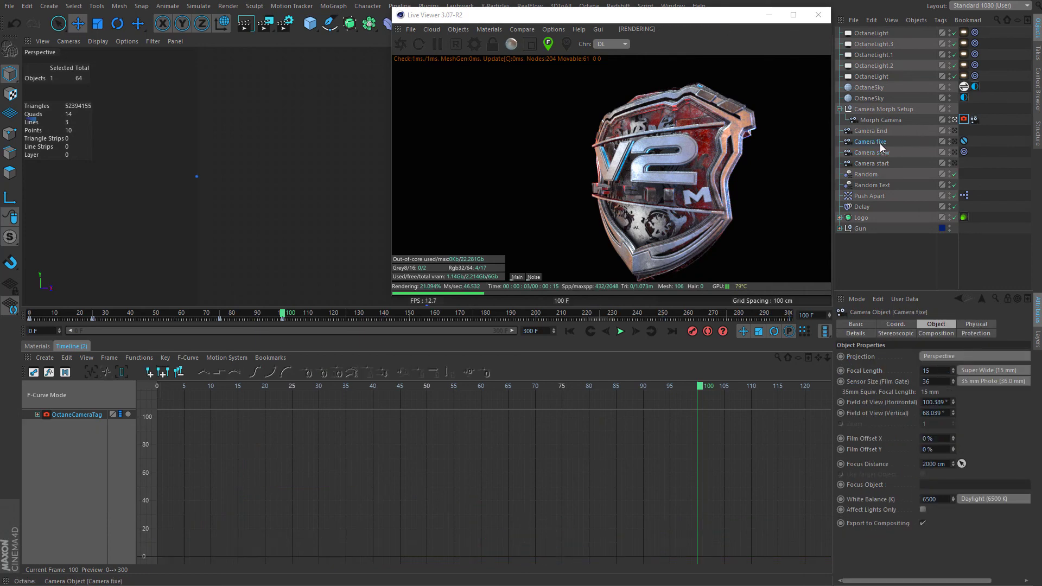
click(963, 119)
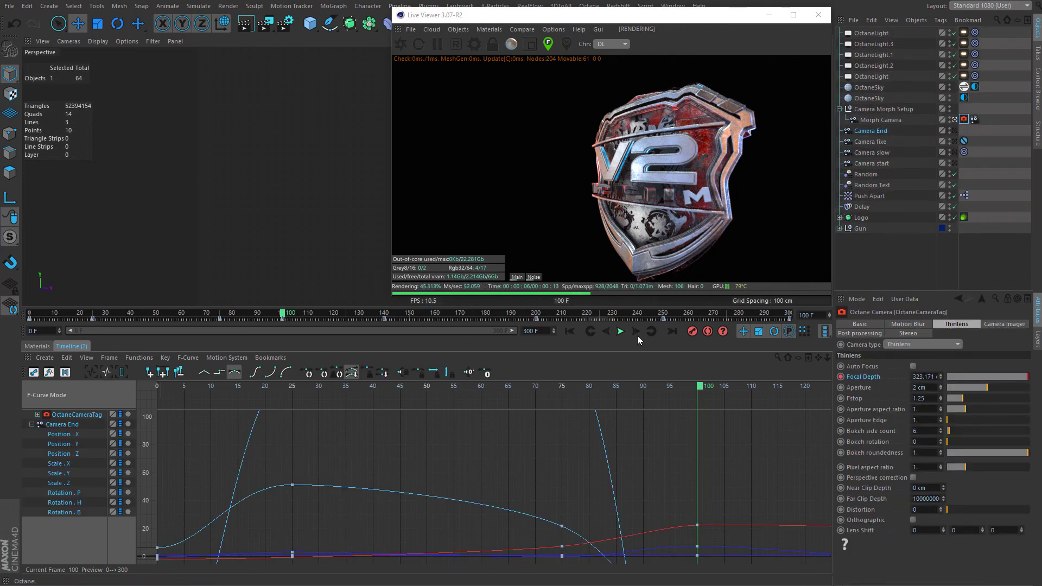
click(653, 332)
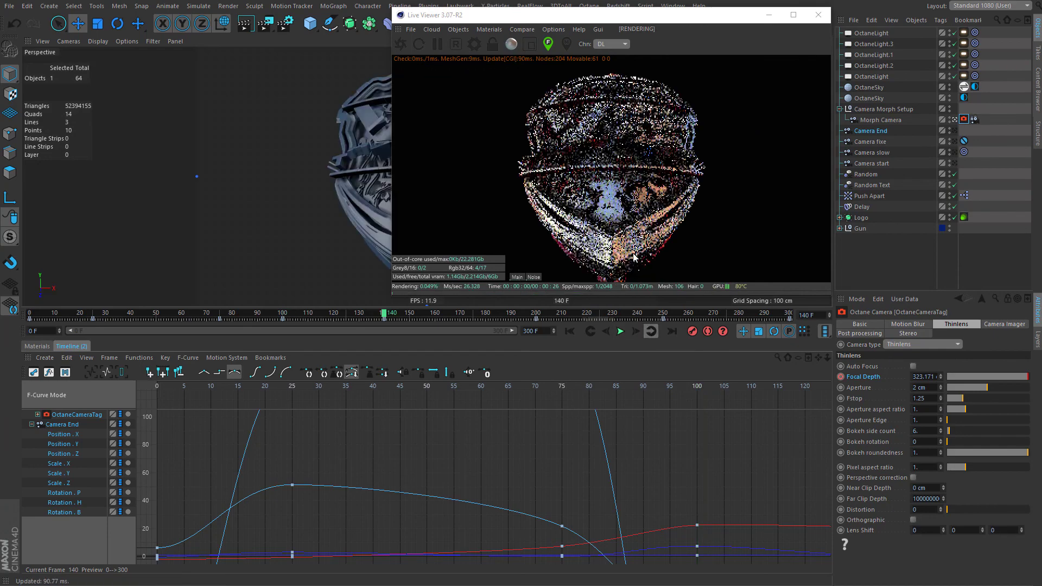
click(611, 171)
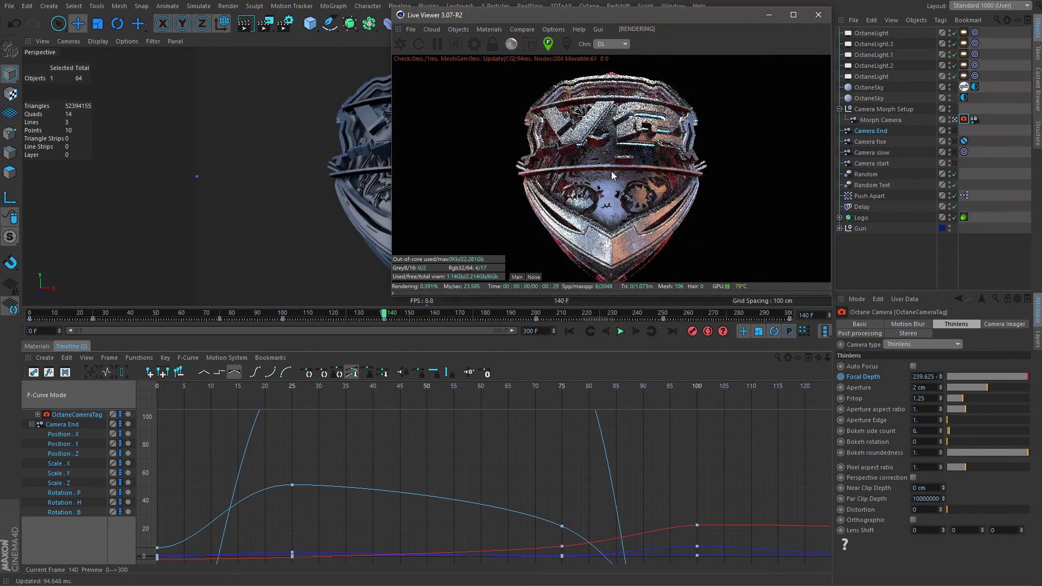
click(608, 187)
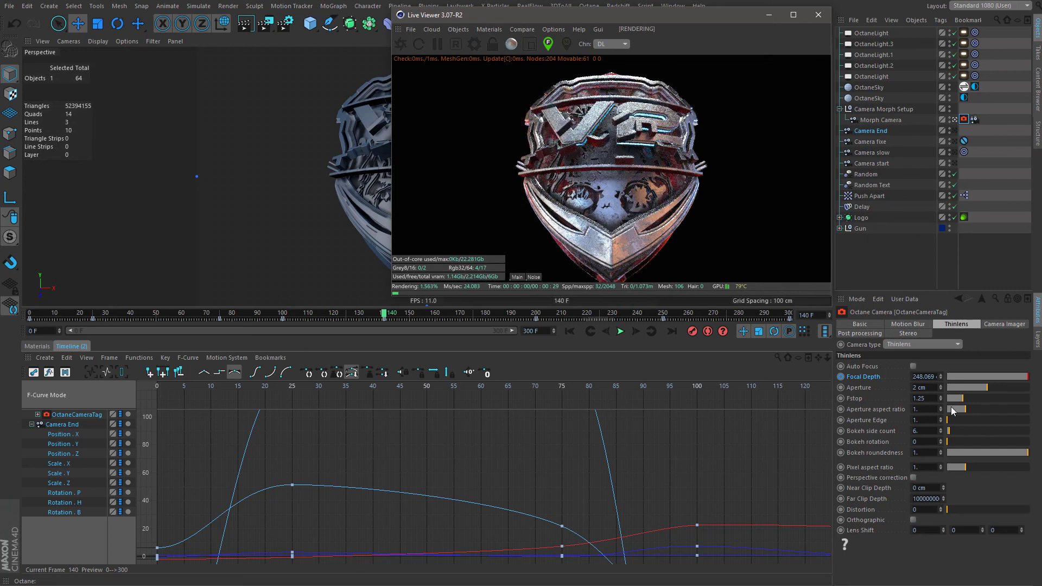
ctrl+click(841, 377)
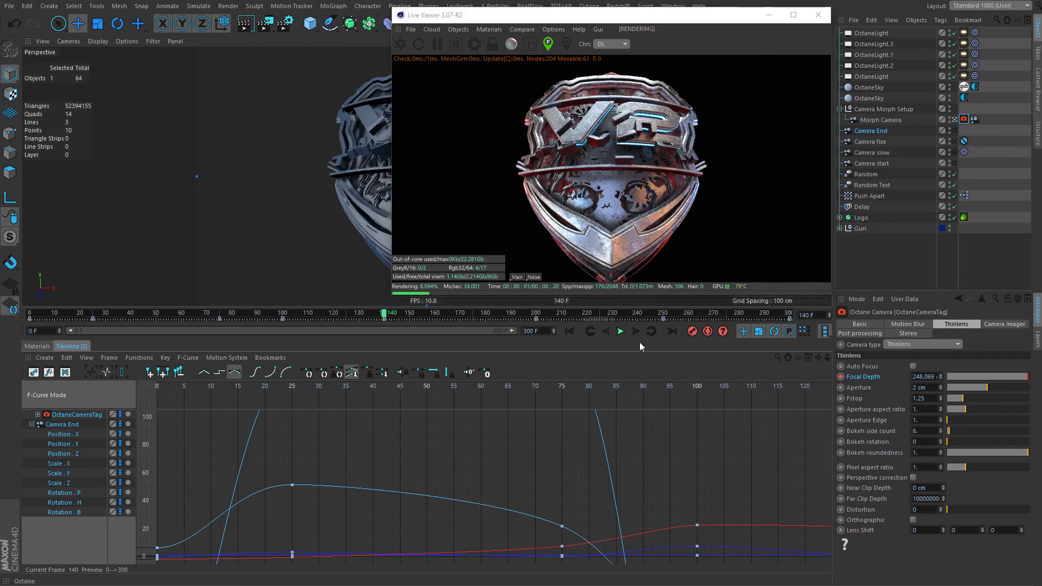
Go to frame 200, pick focus on the center of the shield, and keyframe the Focal Depth at about 437 cm.
click(650, 331)
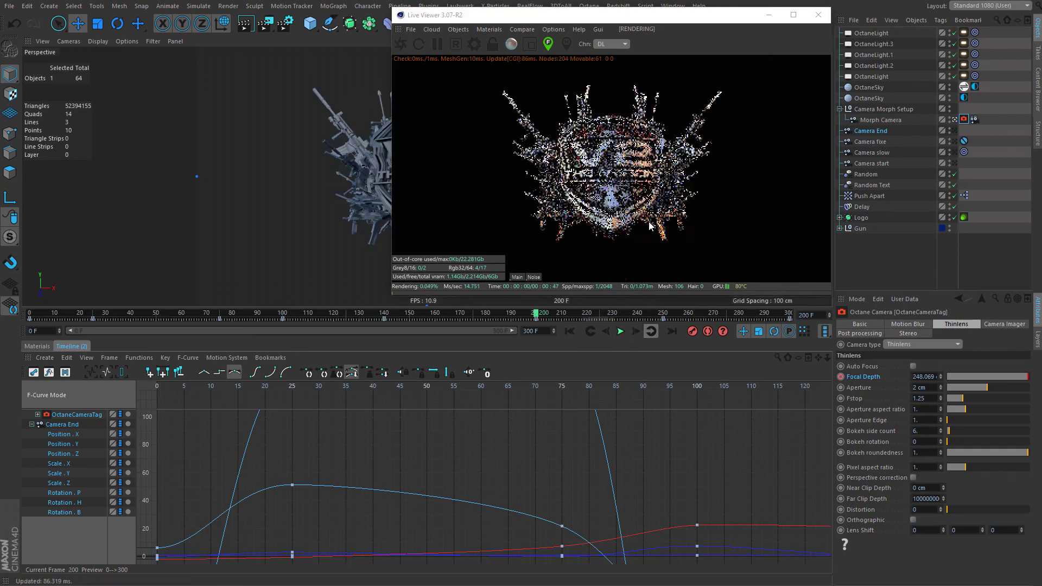
click(616, 189)
click(611, 171)
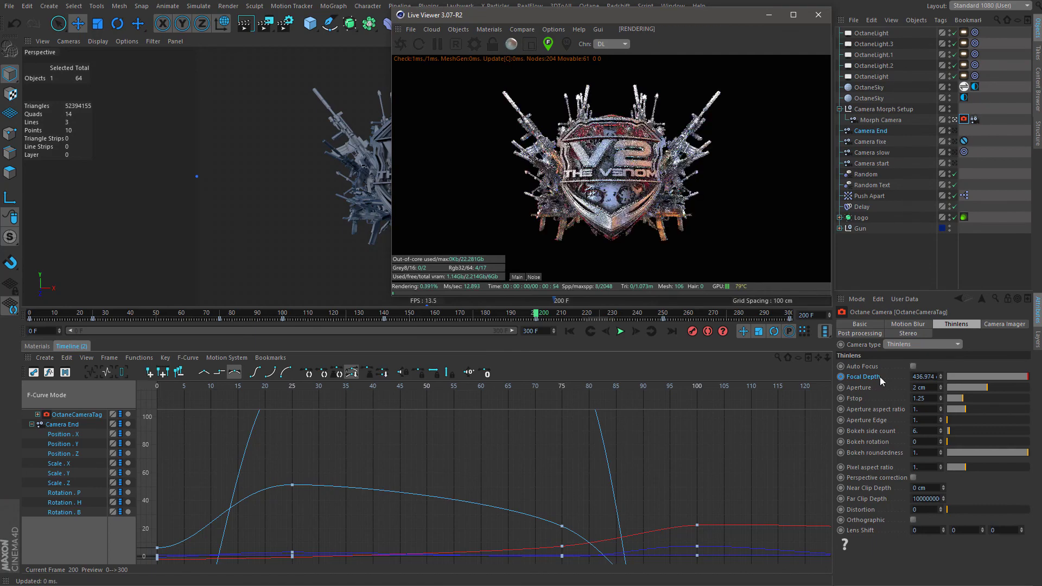
click(841, 377)
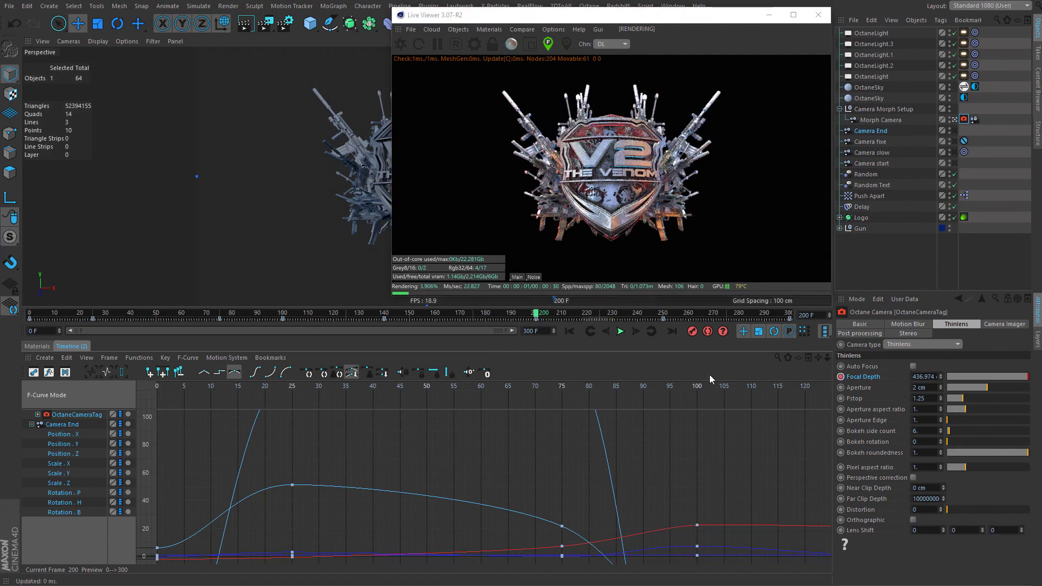
Refocus on the shield and keyframe the Focal Depth at about 484 cm at frame 250 and about 514 cm at frame 300.
click(653, 332)
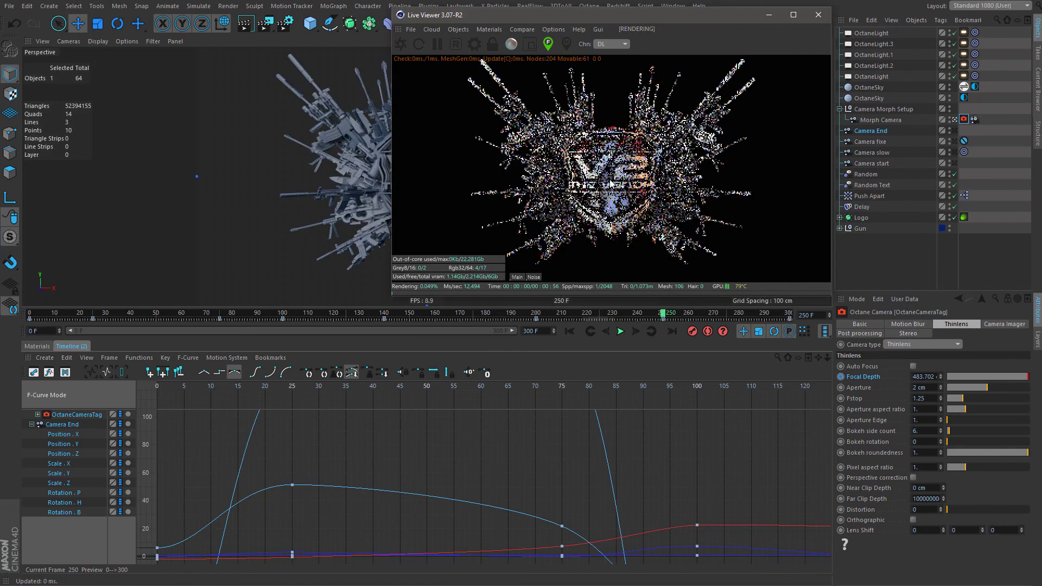
click(841, 377)
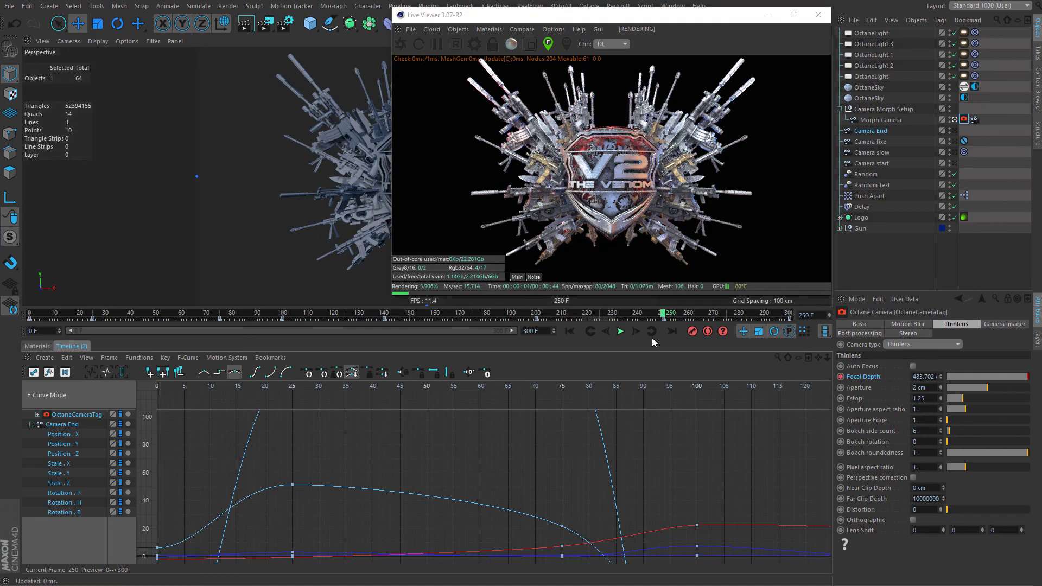
click(672, 331)
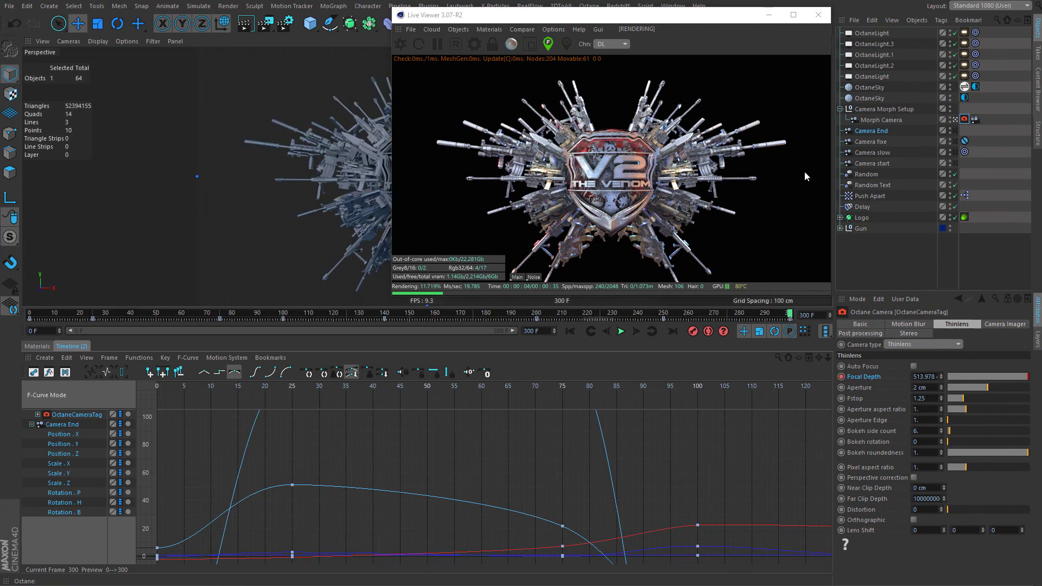
Leave the Morph Camera view and inspect the weapons around the shield up close from other angles.
click(955, 119)
scroll(287, 190, up, 6)
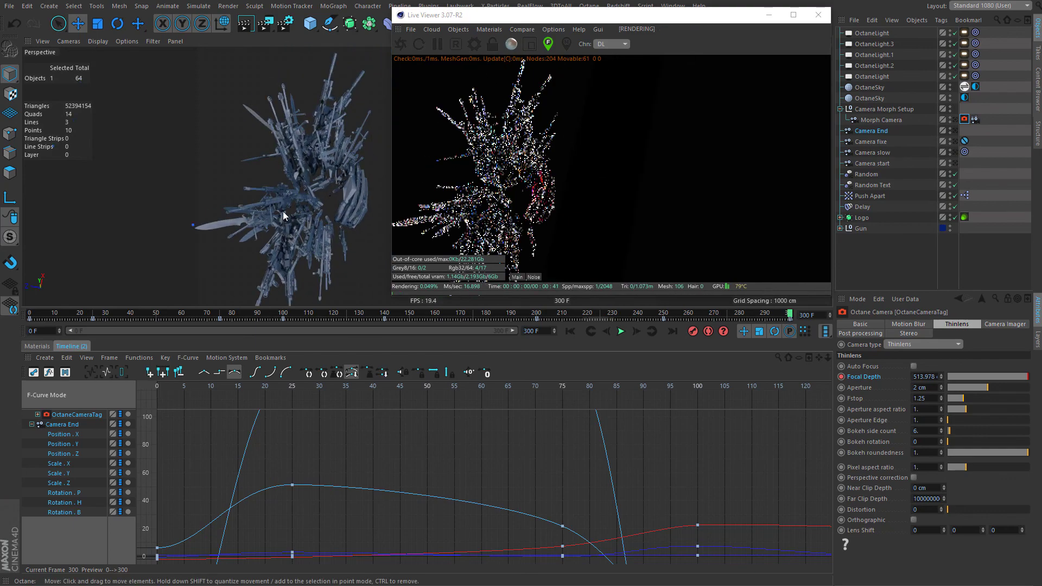
scroll(267, 191, up, 5)
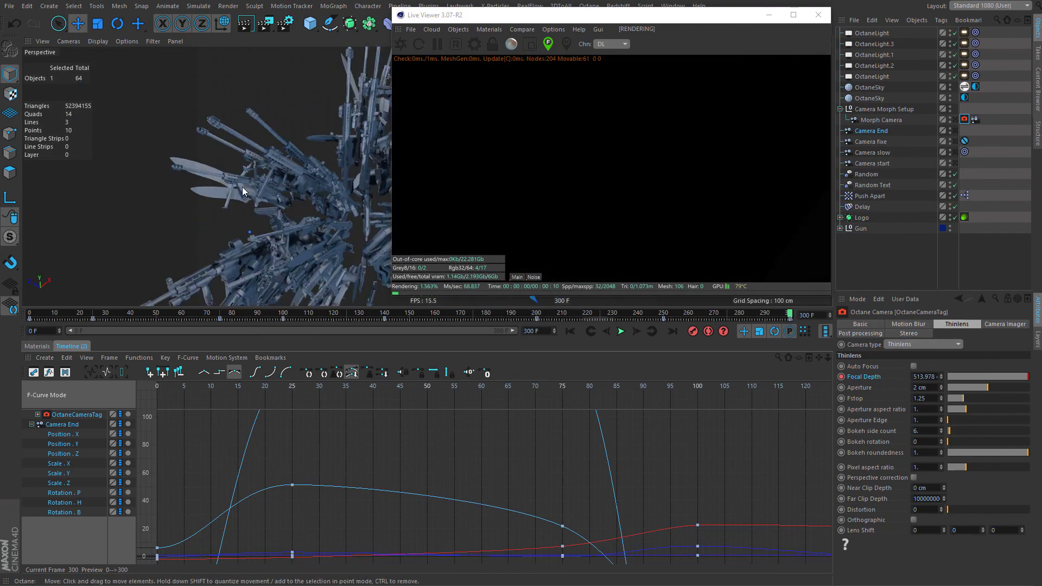
alt+drag(252, 219, 180, 204)
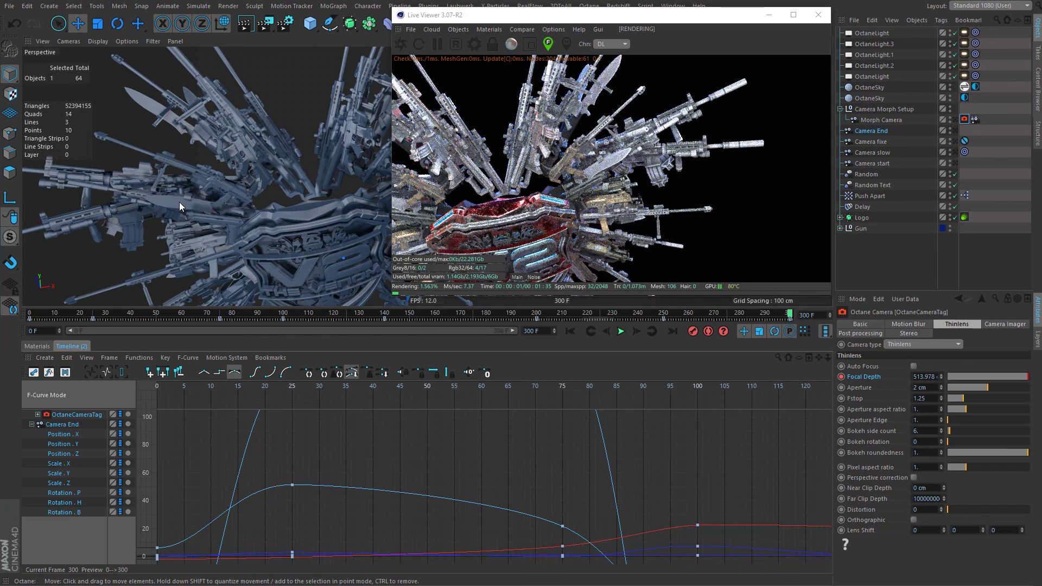
Switch the five Octane lights back on one at a time to compare each one's effect on the weapons.
scroll(288, 165, up, 4)
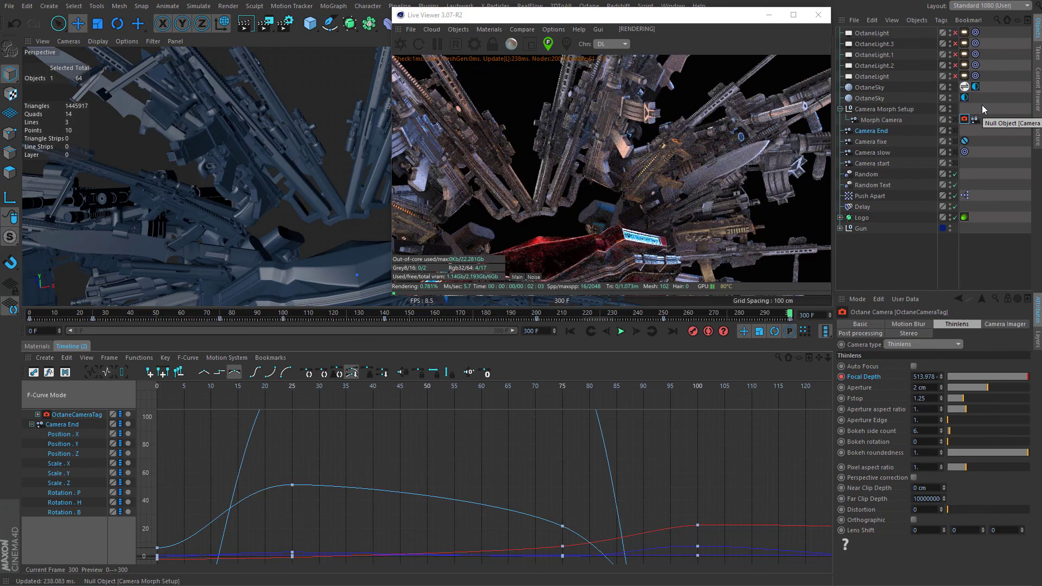
alt+drag(106, 161, 216, 217)
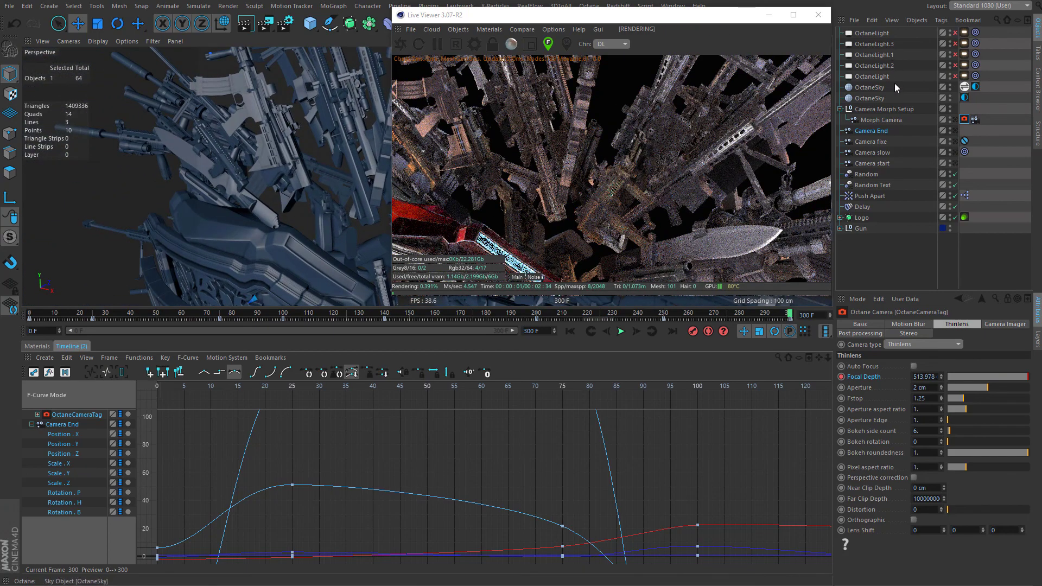
click(956, 76)
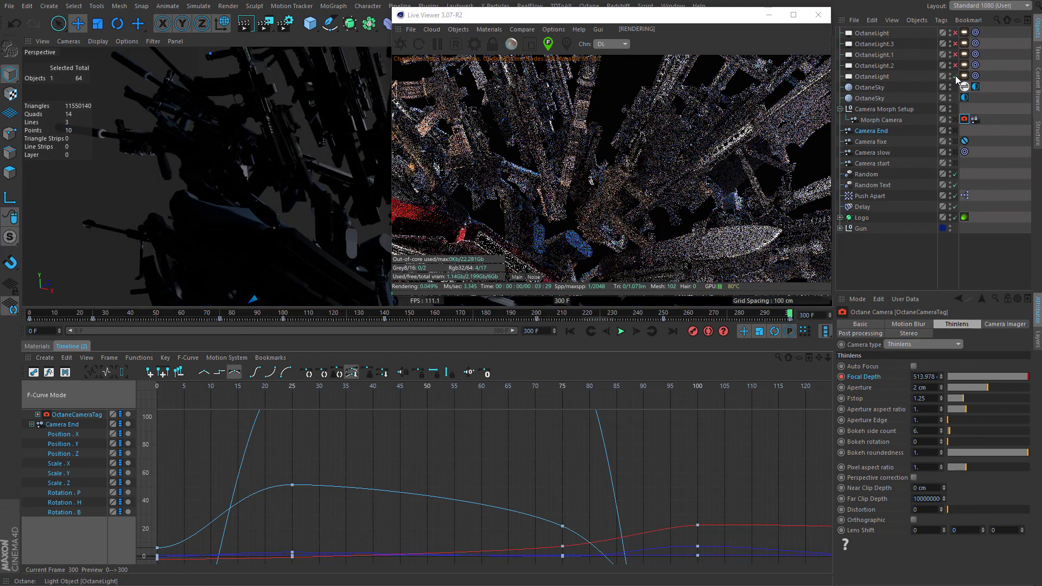
click(955, 65)
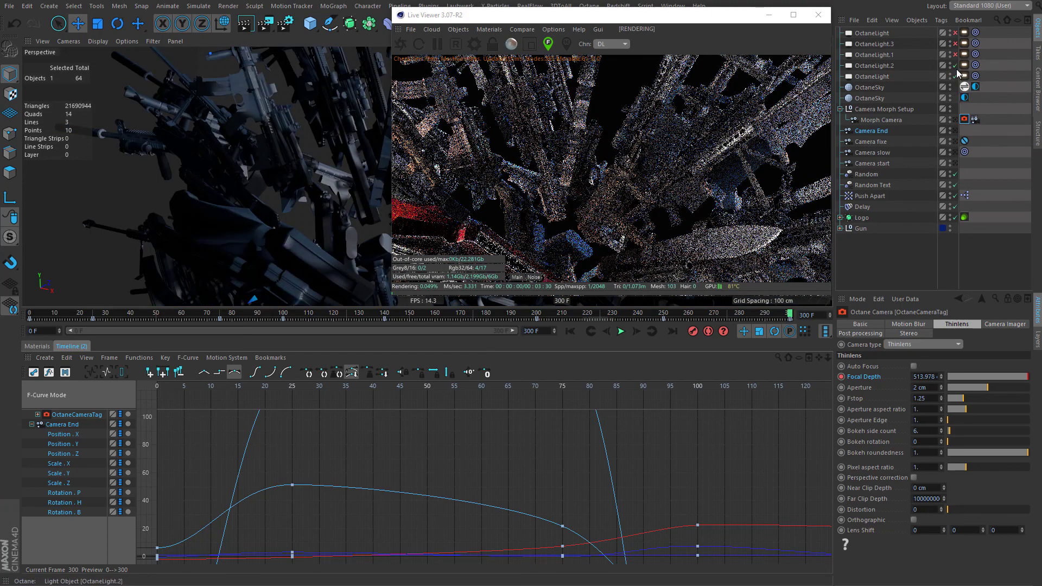
click(956, 55)
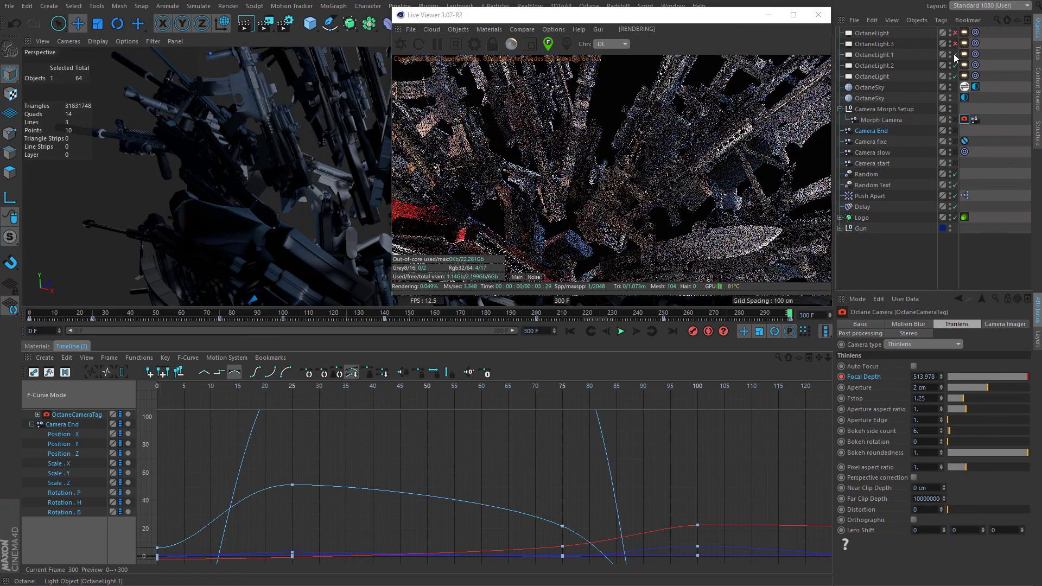
click(956, 44)
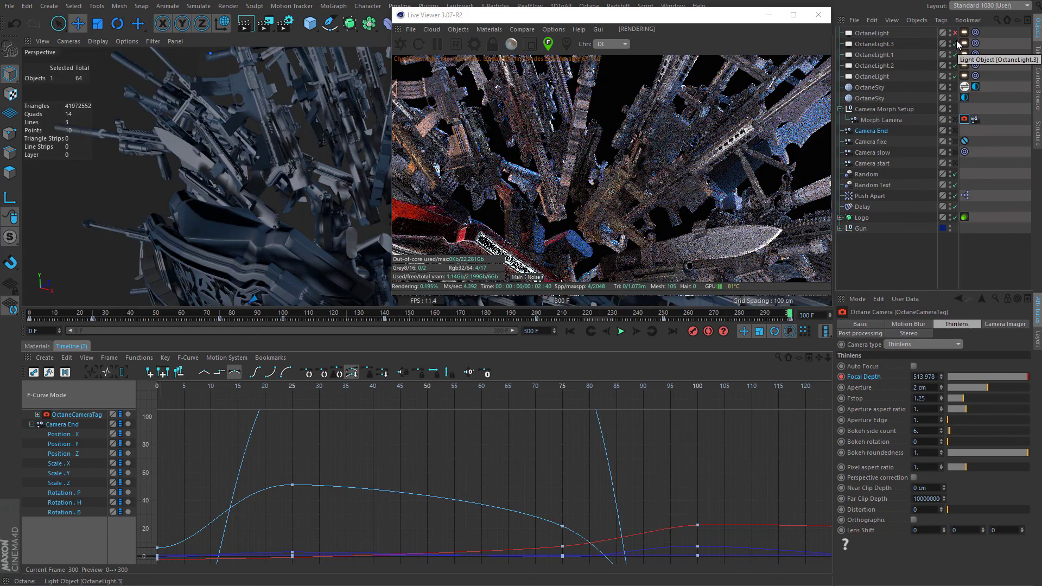
click(955, 33)
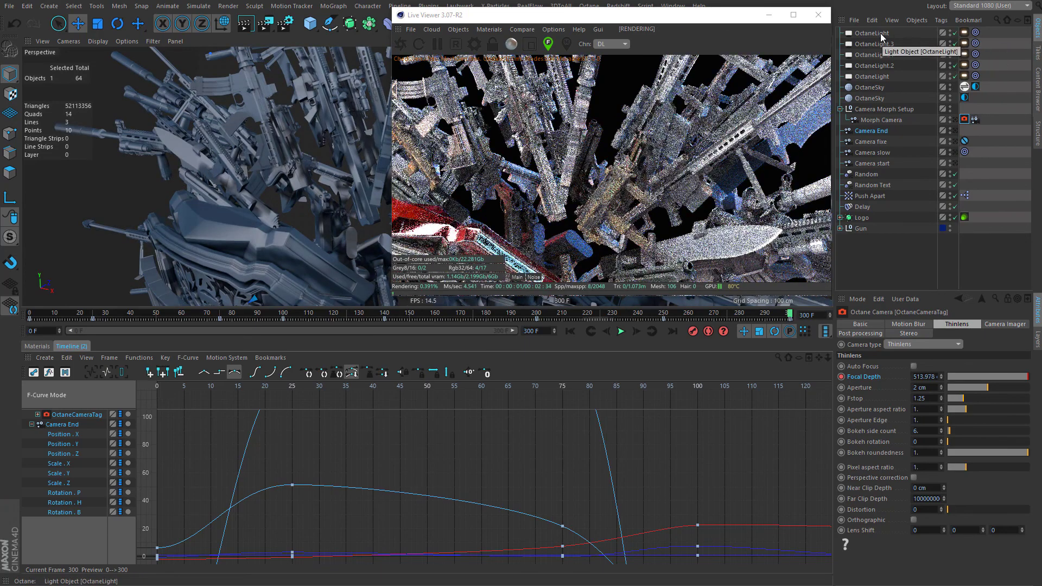
Select the first OctaneLight in the list and make lights and object axes visible in the viewport, with the Move tool active.
click(872, 33)
scroll(331, 168, down, 10)
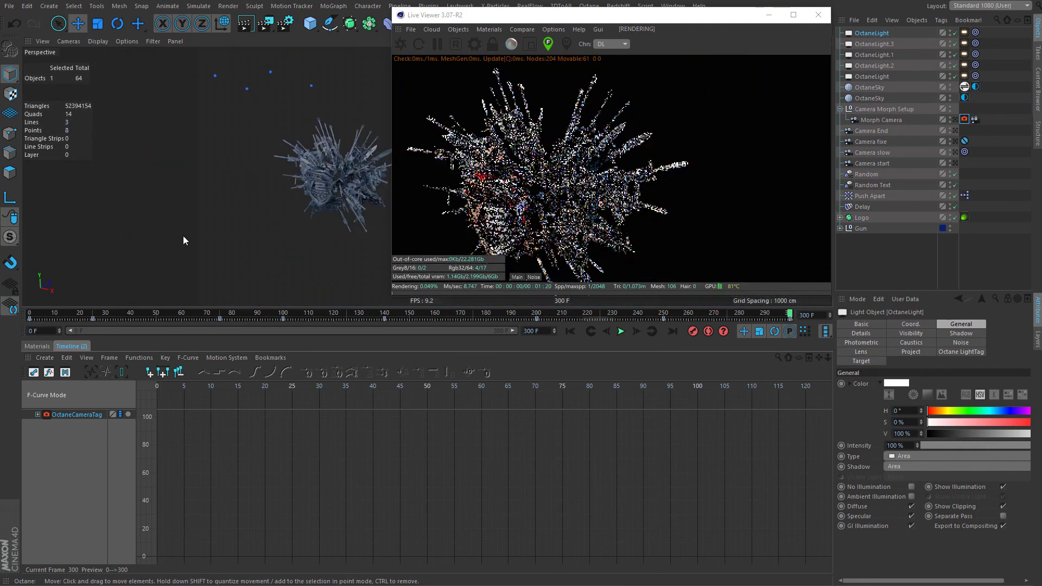
click(154, 41)
click(179, 155)
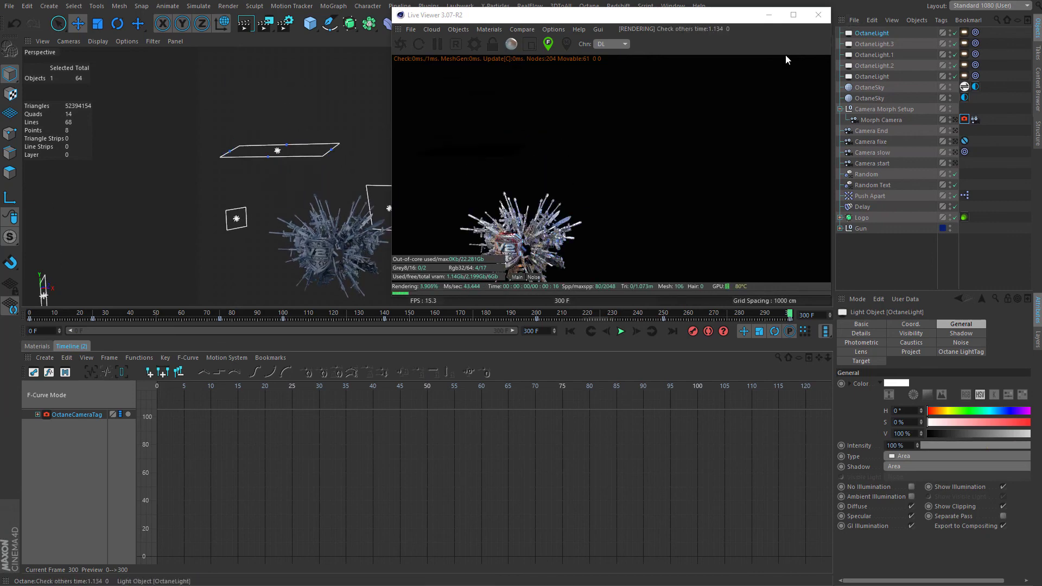
click(81, 22)
click(154, 41)
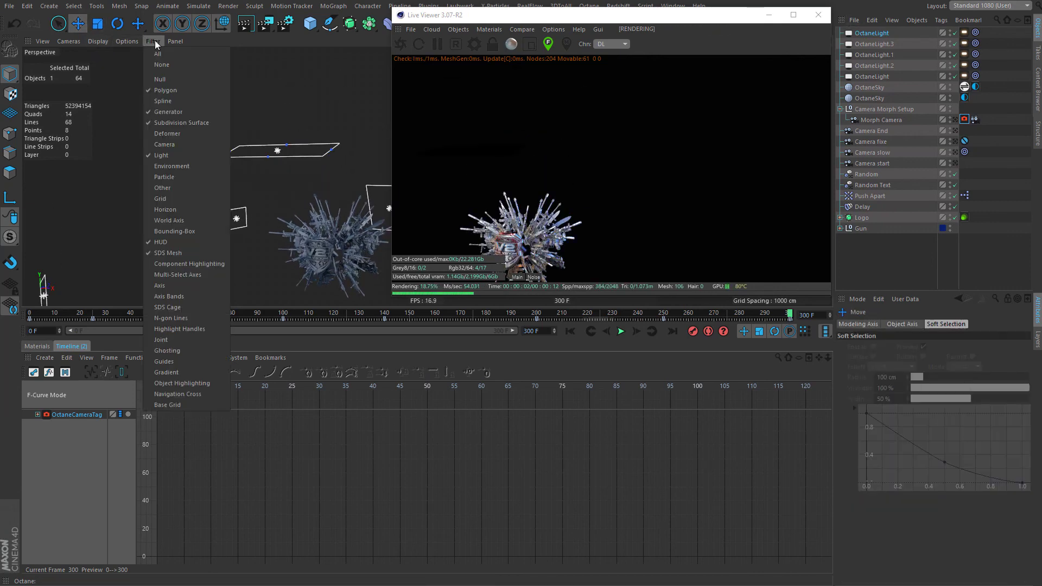
click(181, 286)
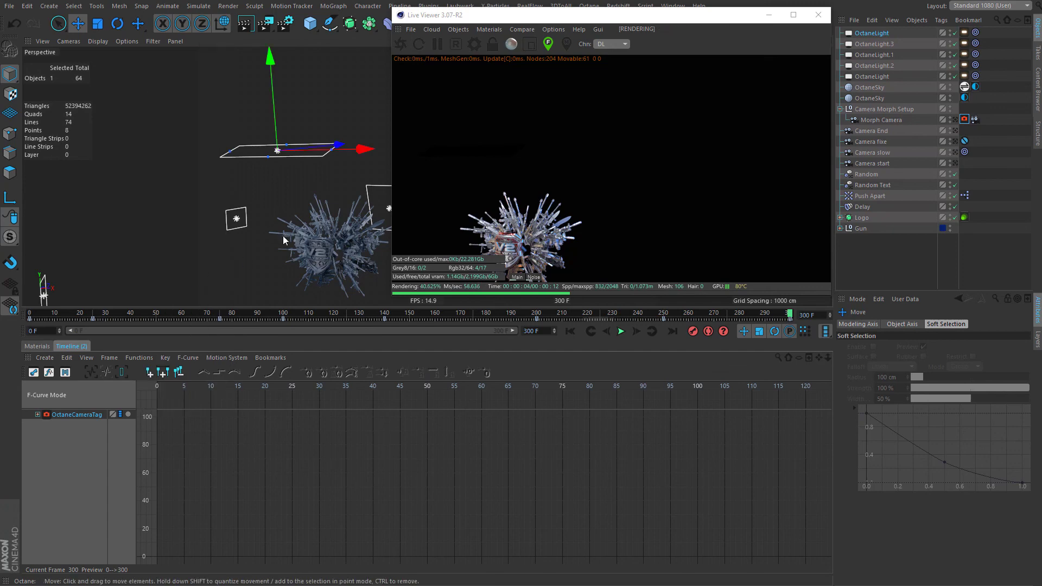
Review the light tag settings of the first OctaneLight, OctaneLight.3 and OctaneLight.1 while viewing the shield and weapons from the side.
alt+drag(283, 235, 214, 241)
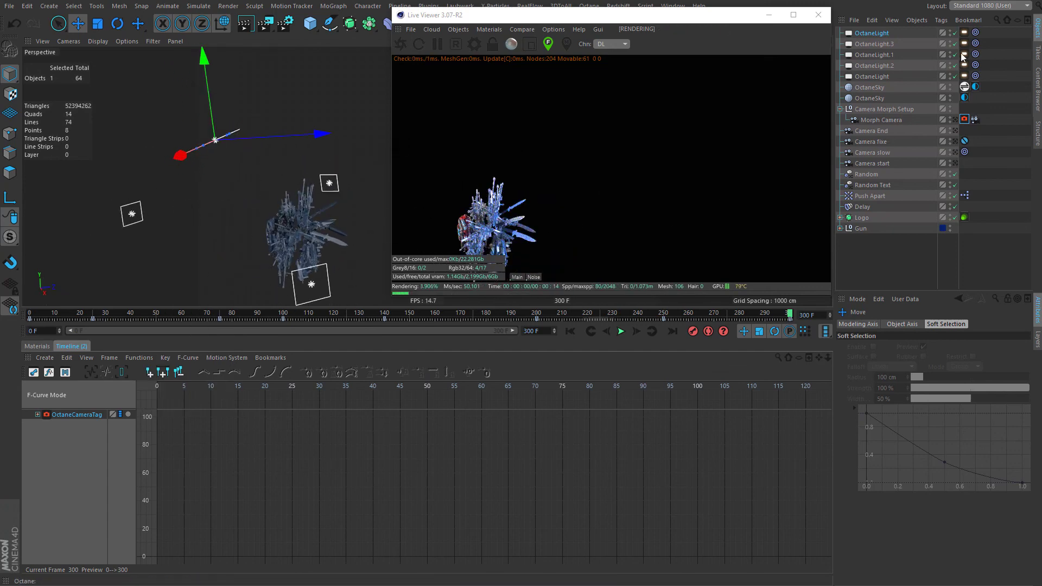
click(964, 33)
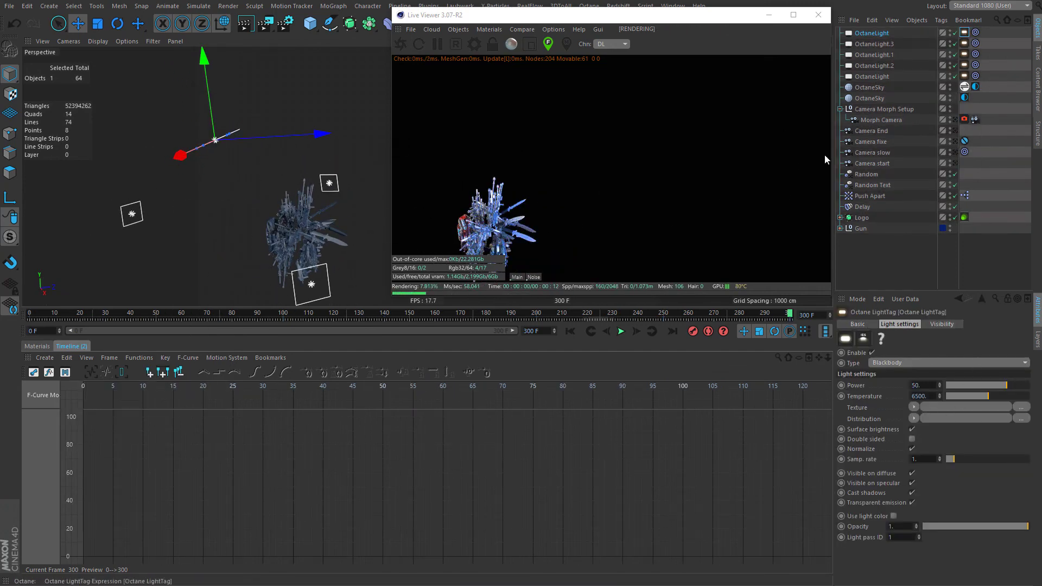
scroll(369, 232, up, 10)
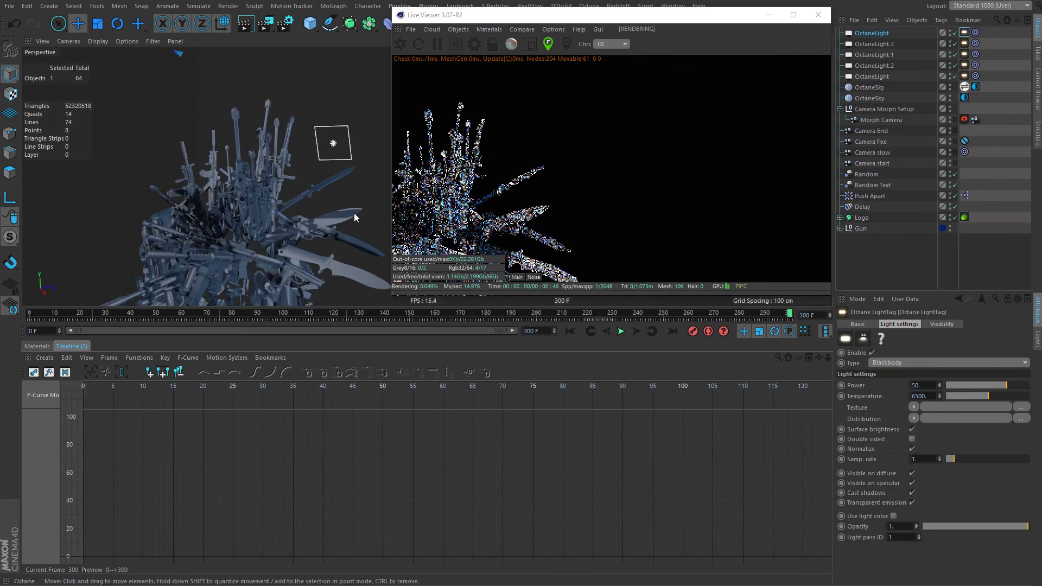
alt+drag(364, 227, 288, 192)
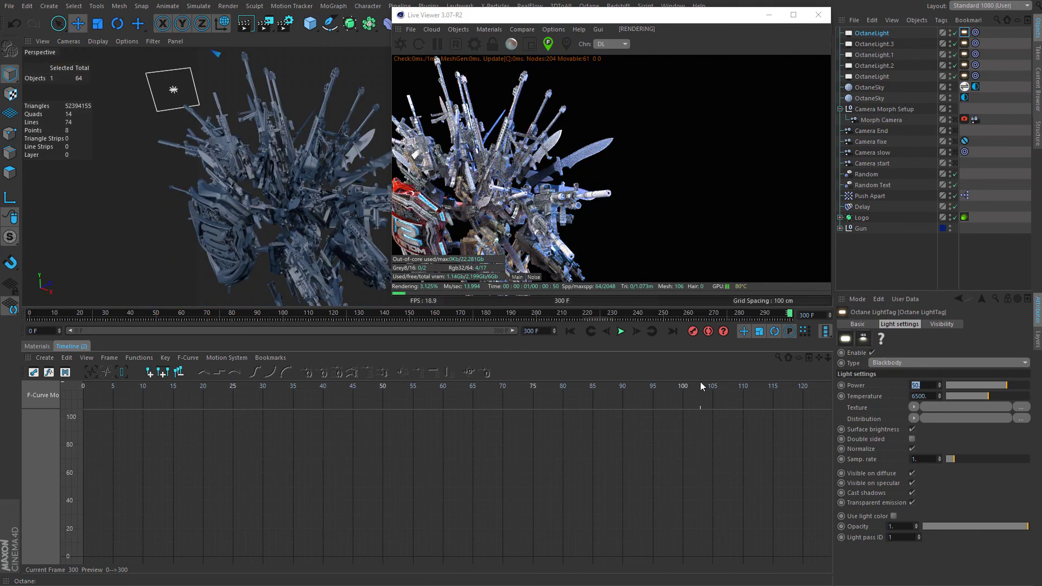
click(985, 156)
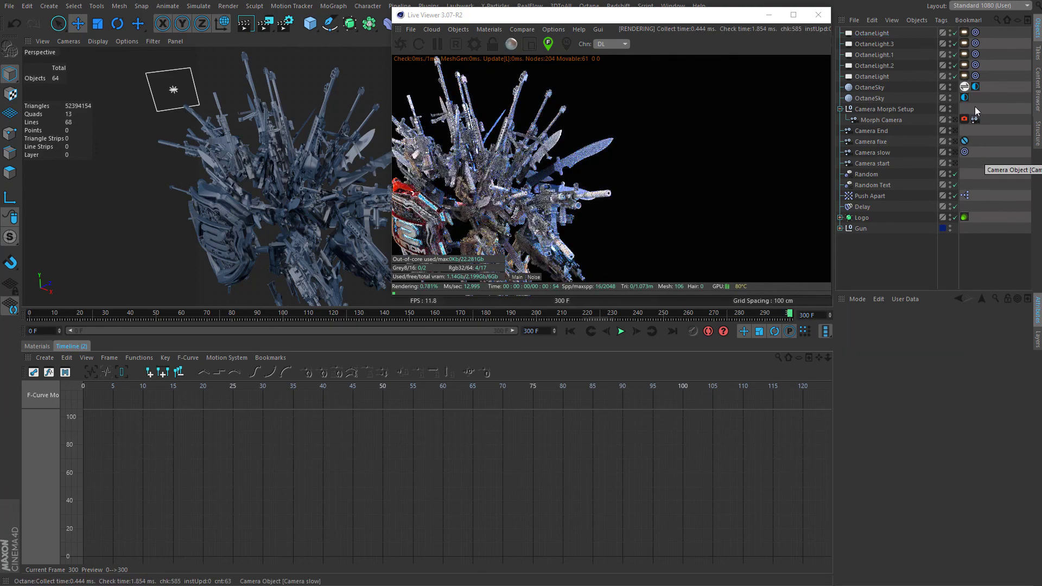
click(966, 43)
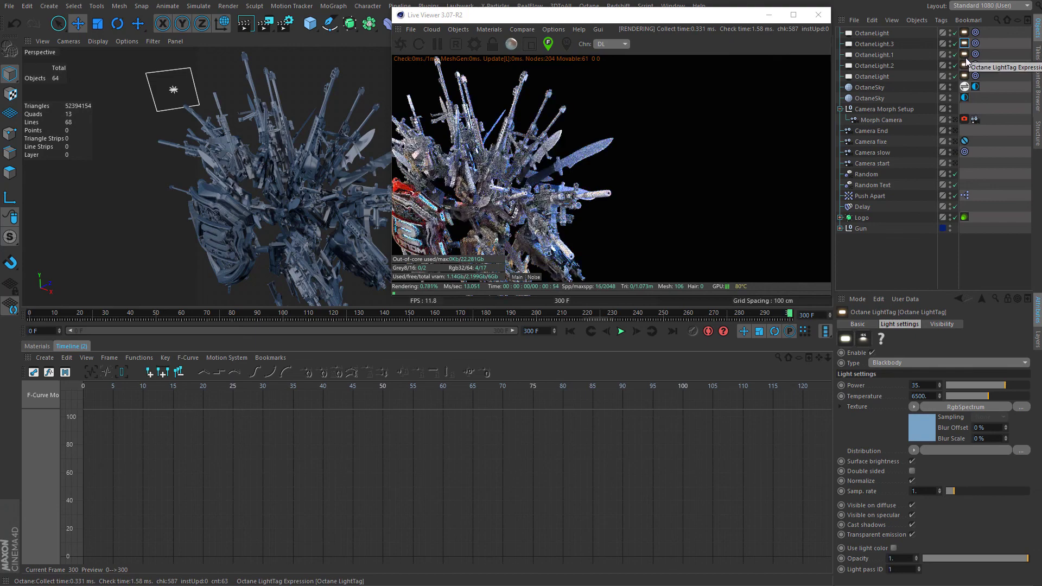
click(965, 55)
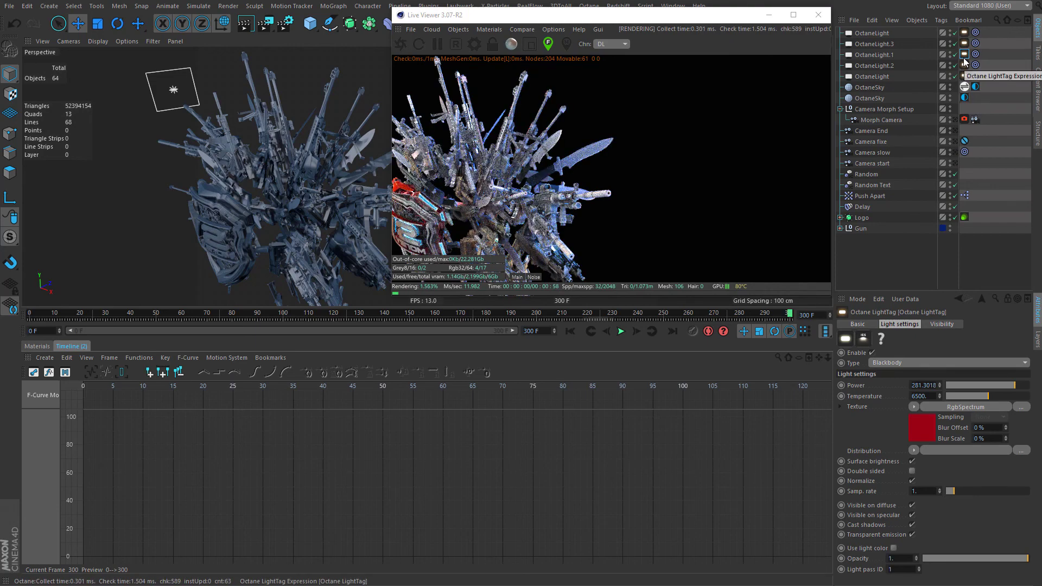
Select OctaneLight.1 and examine how its light falls on the shield, knives and guns from several angles.
alt+middle_drag(263, 211, 378, 235)
click(874, 55)
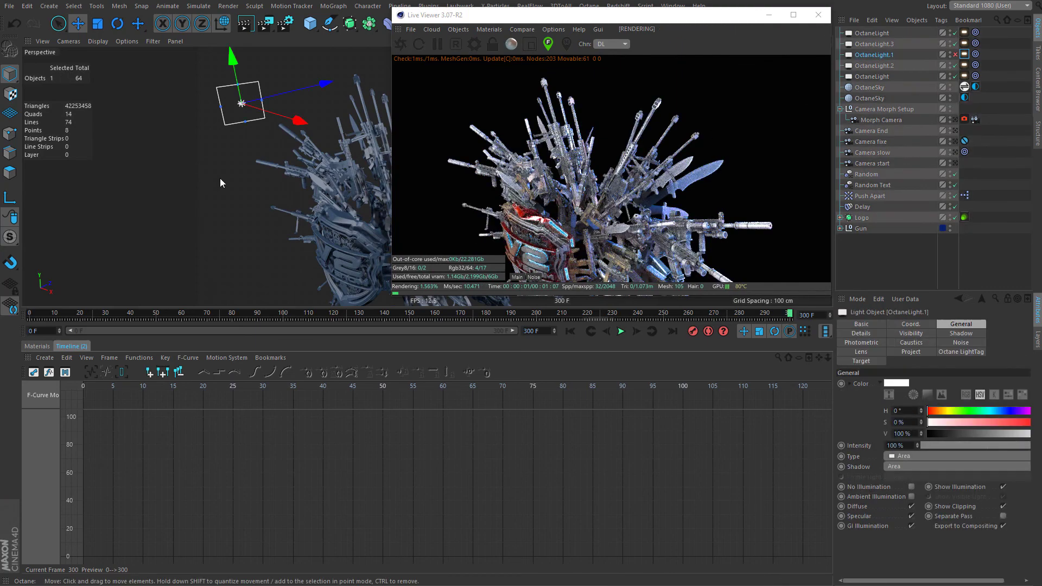
alt+drag(220, 178, 321, 237)
alt+middle_drag(321, 237, 312, 150)
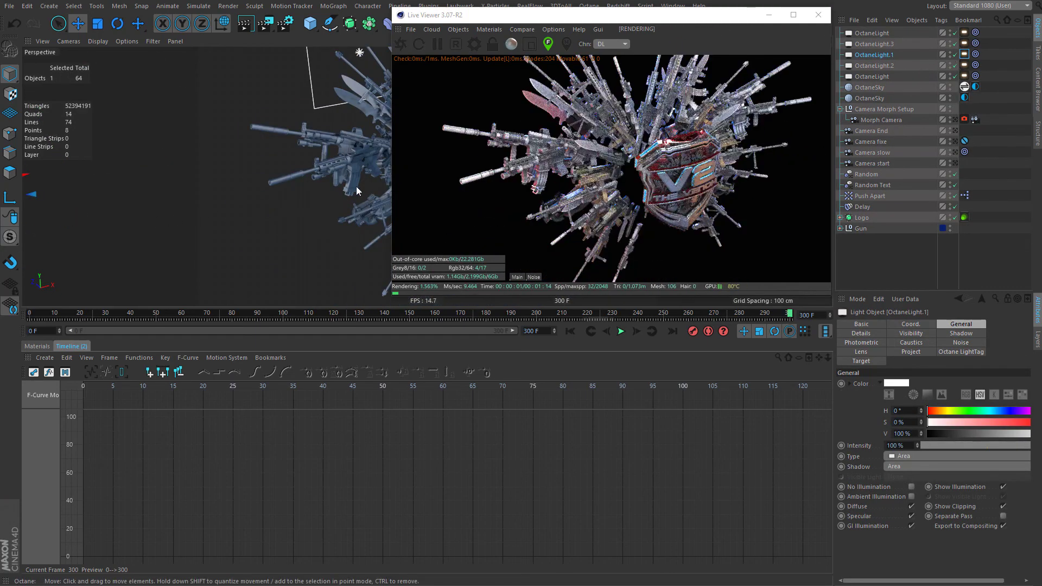
mouse_move(356, 187)
alt+mouse_down()
mouse_move(467, 170)
mouse_move(373, 193)
alt+mouse_up()
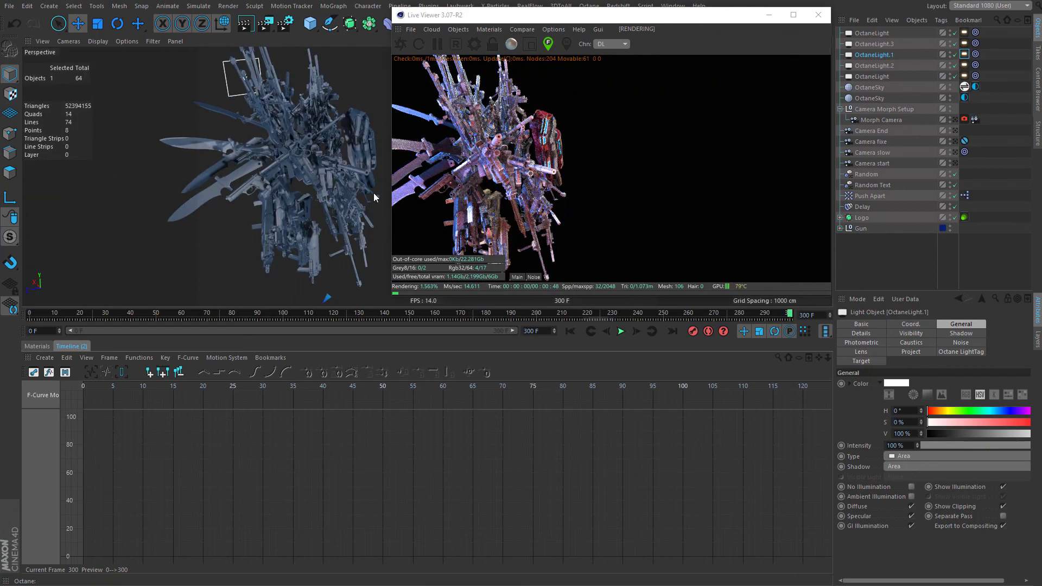
scroll(317, 158, up, 5)
alt+drag(317, 158, 333, 223)
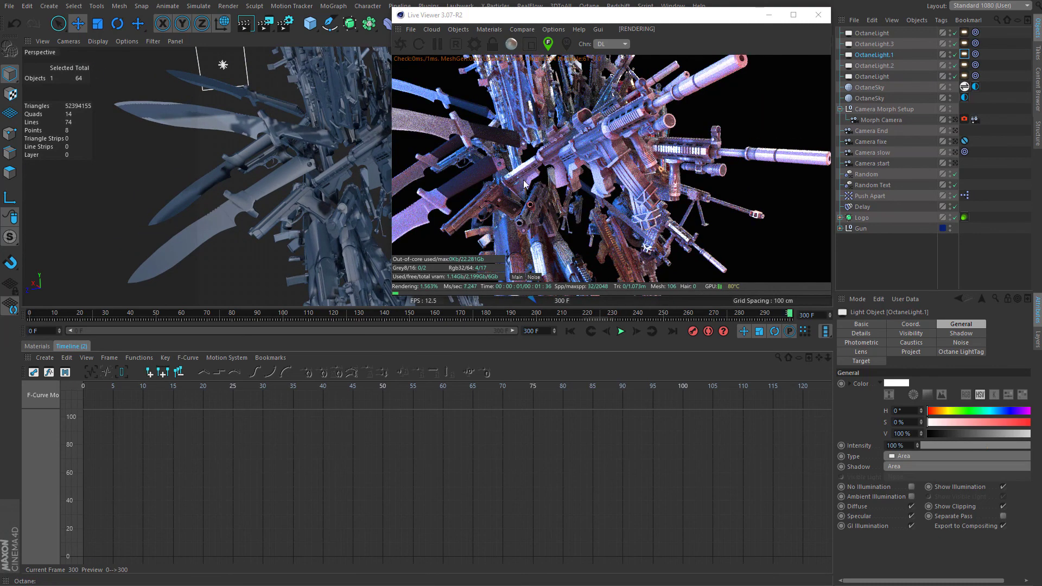
Open the Octane render settings, look over the Pathtracing kernel values, and close them.
click(476, 46)
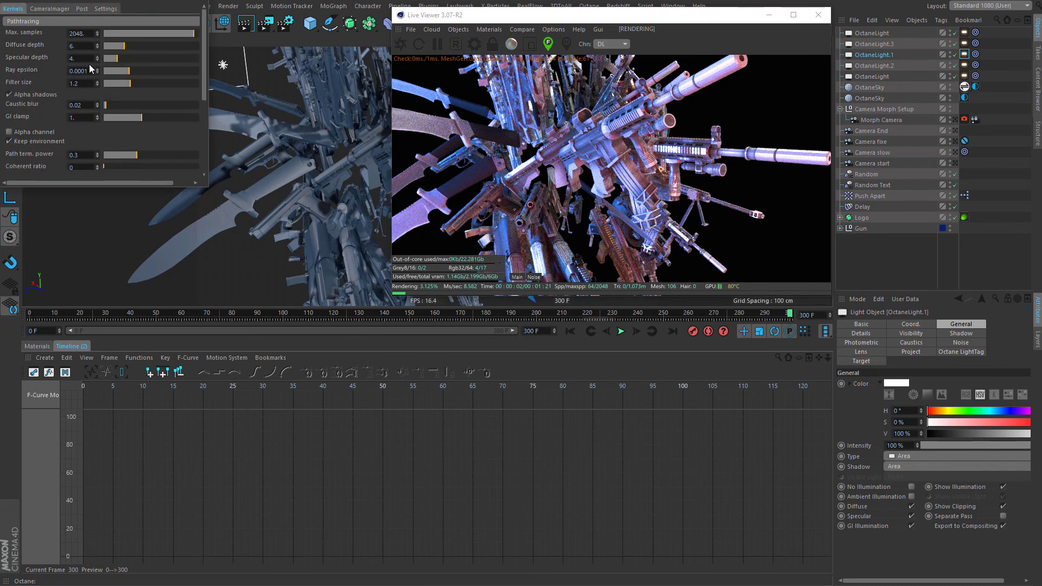
drag(196, 187, 197, 340)
click(278, 145)
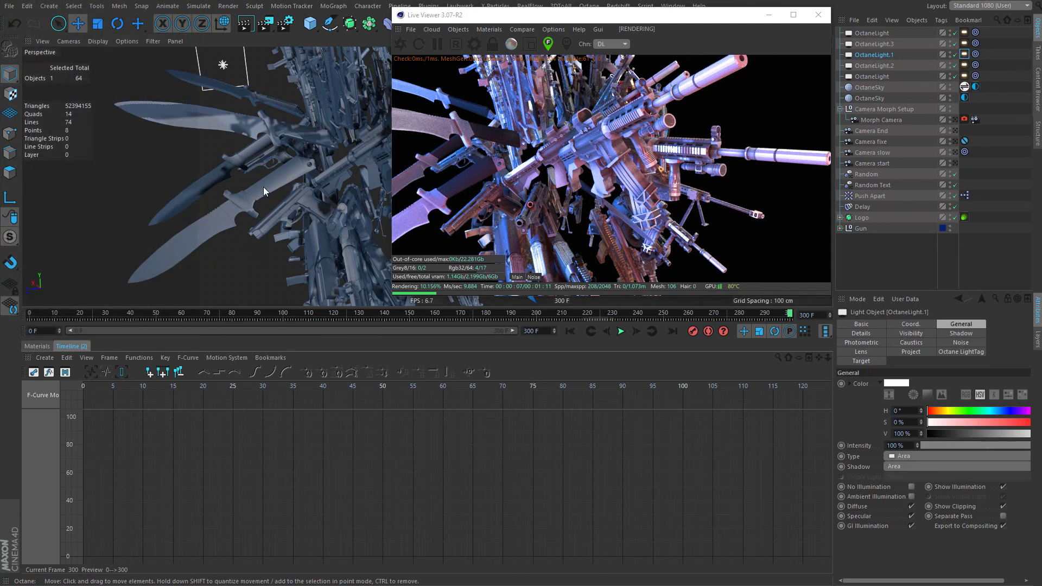
Compare the render with the Octane lights off and on, and set OctaneLight.1's power to 150.
click(955, 55)
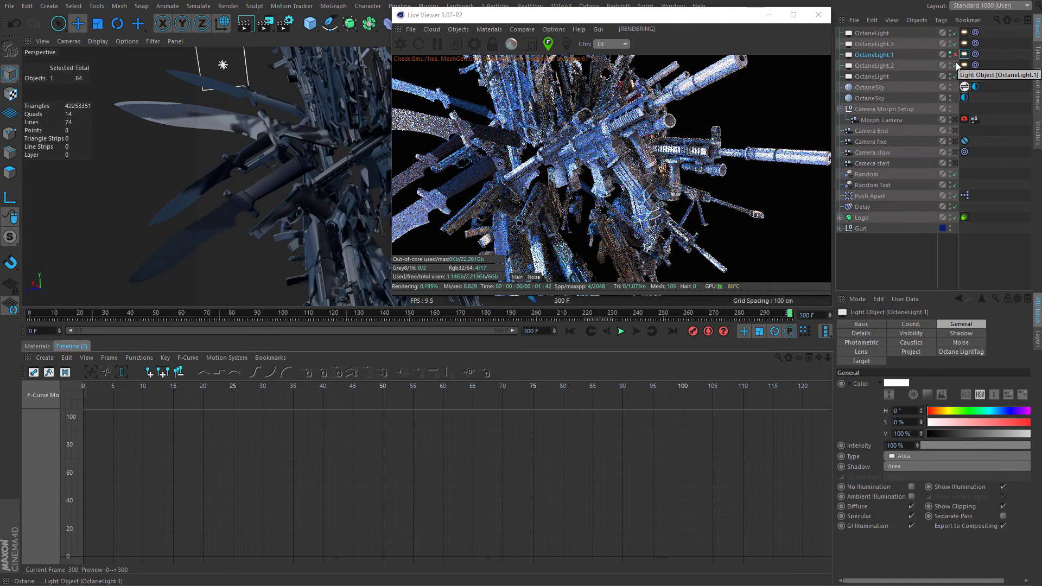
click(955, 77)
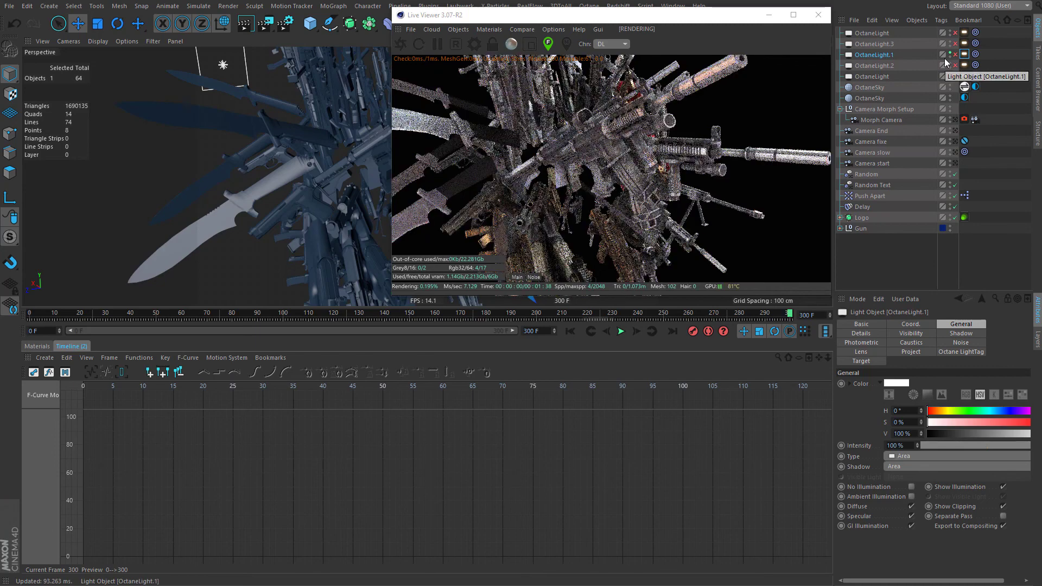
click(955, 55)
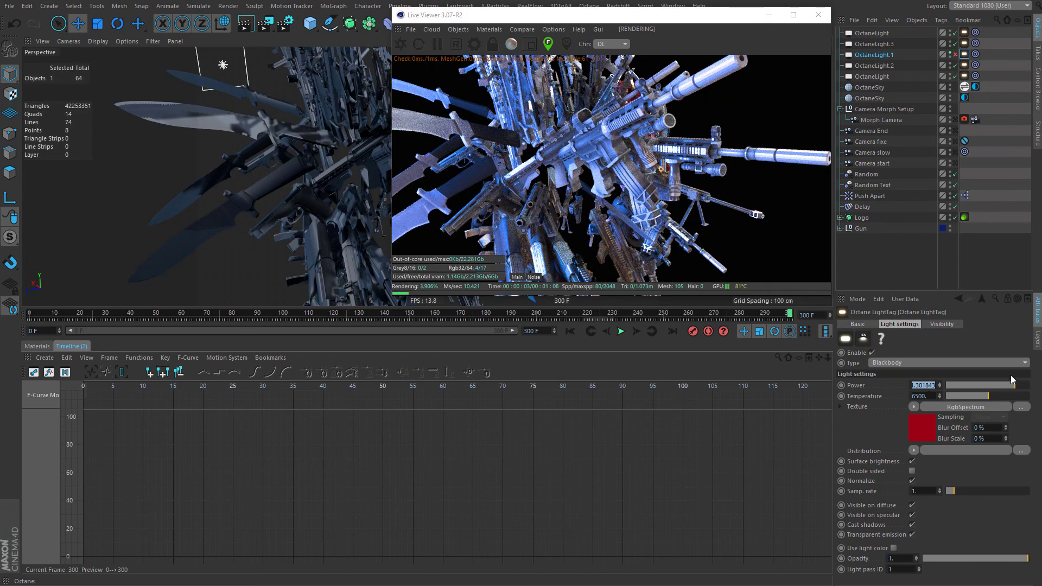
text(150.)
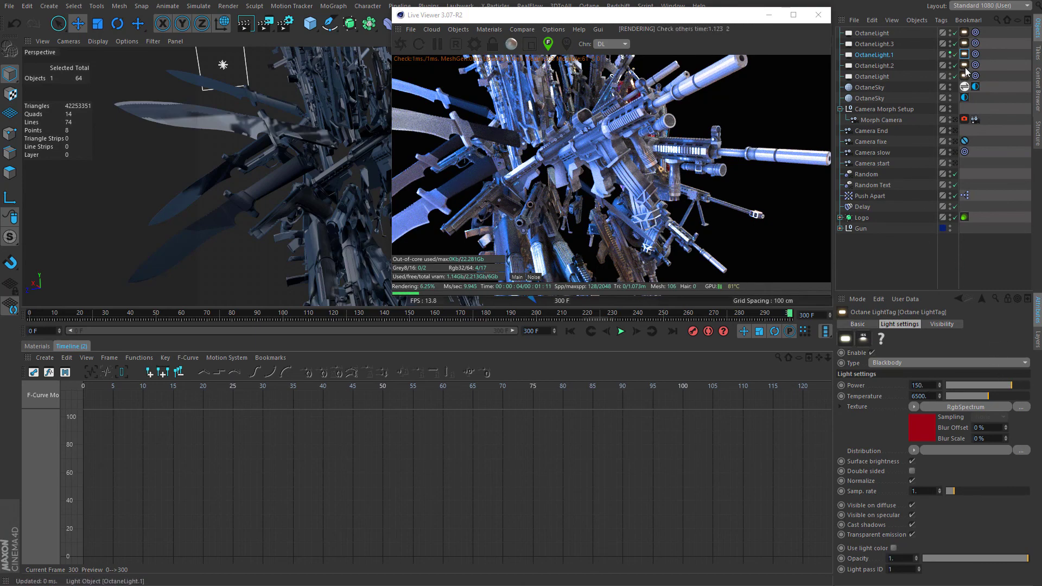
Inspect OctaneLight.2's effect on the shield and weapons, and set its light power to 150.
click(965, 65)
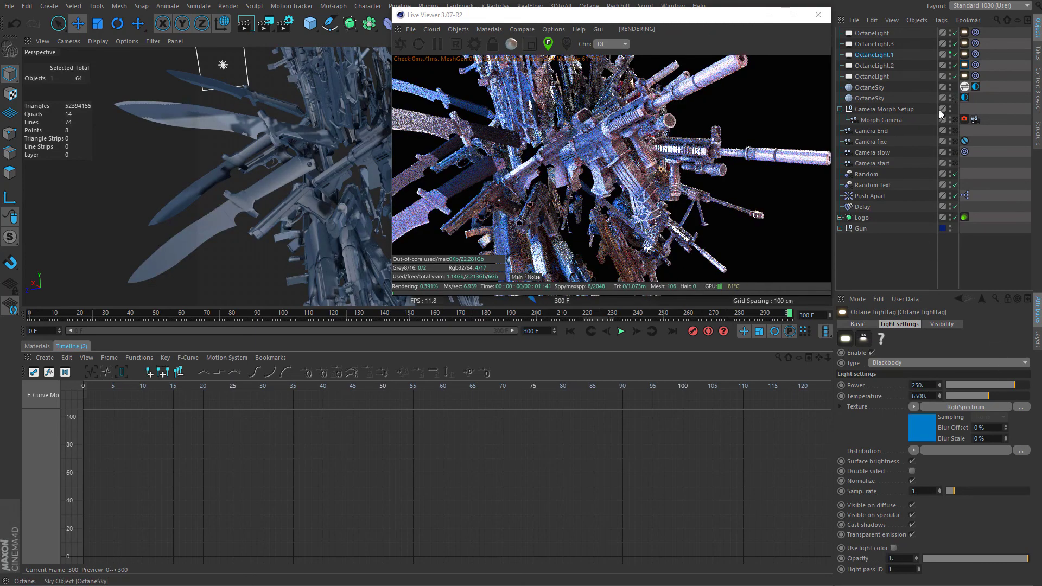
alt+drag(135, 162, 172, 159)
click(869, 66)
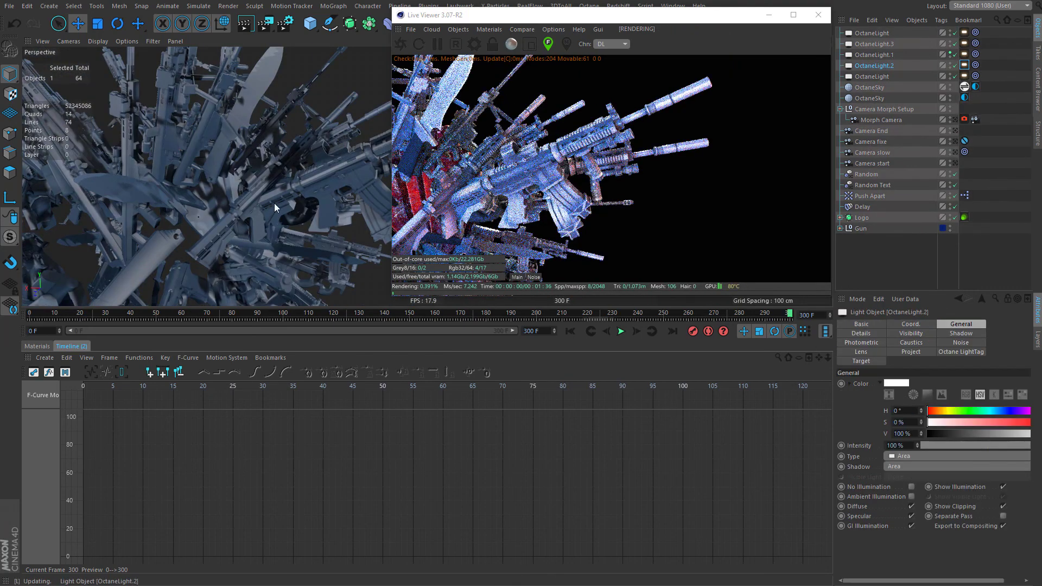
alt+drag(275, 203, 269, 165)
alt+right_drag(268, 165, 380, 185)
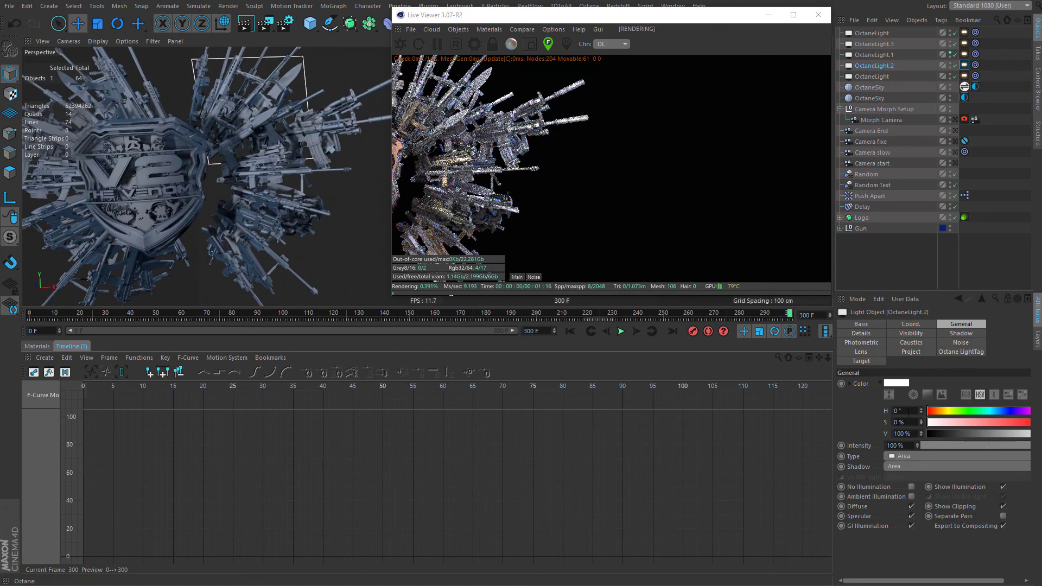
click(964, 65)
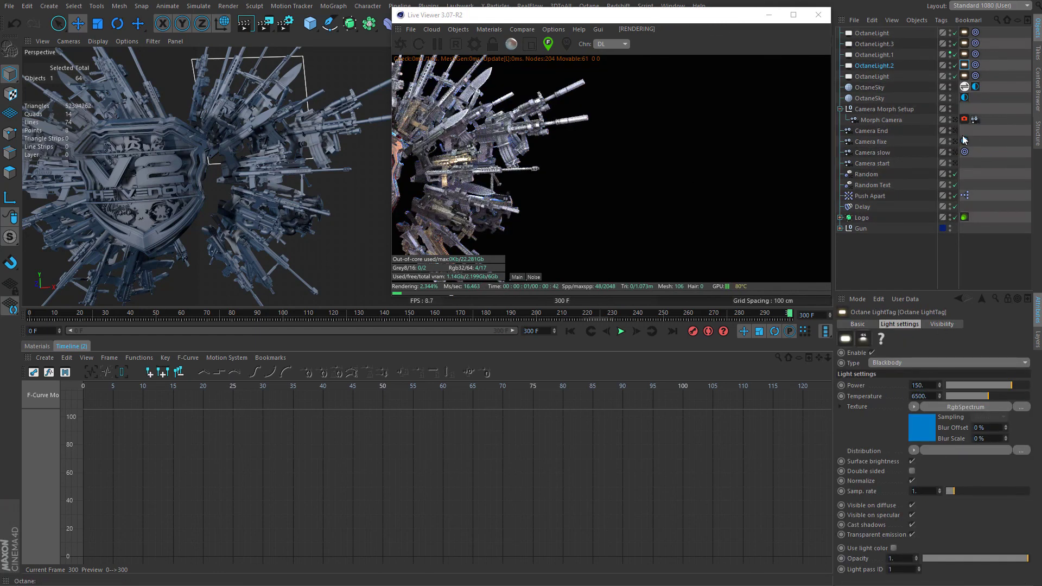
Select the blue OctaneLight listed below OctaneLight.2 and set its light power to 50.
click(875, 76)
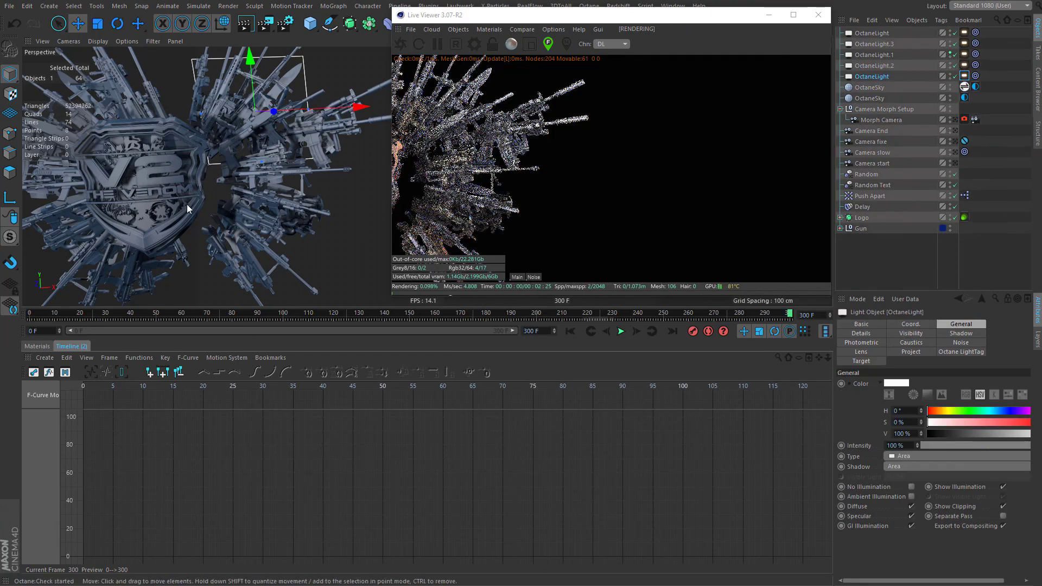
alt+drag(187, 204, 287, 213)
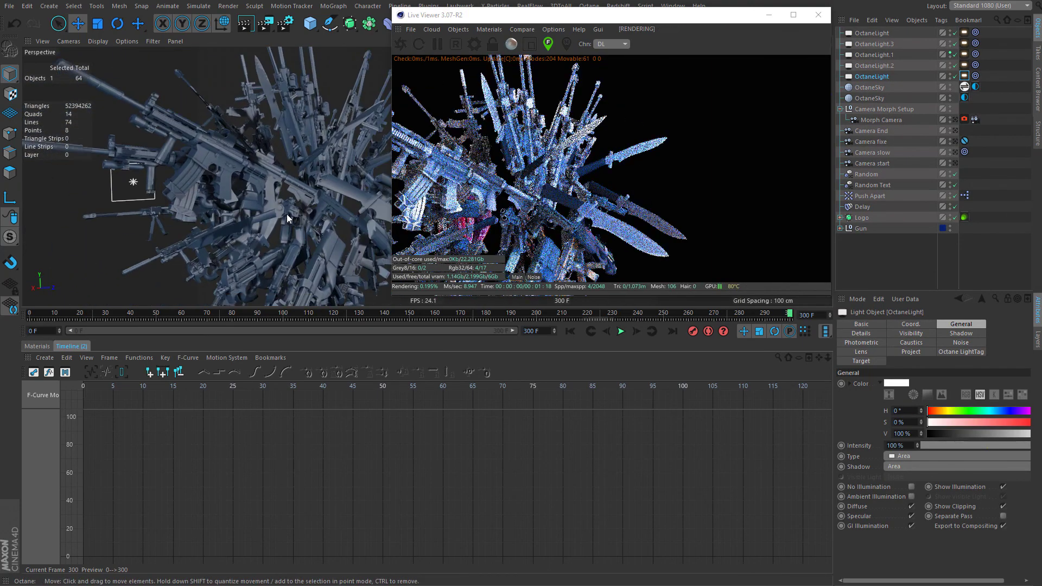
click(965, 77)
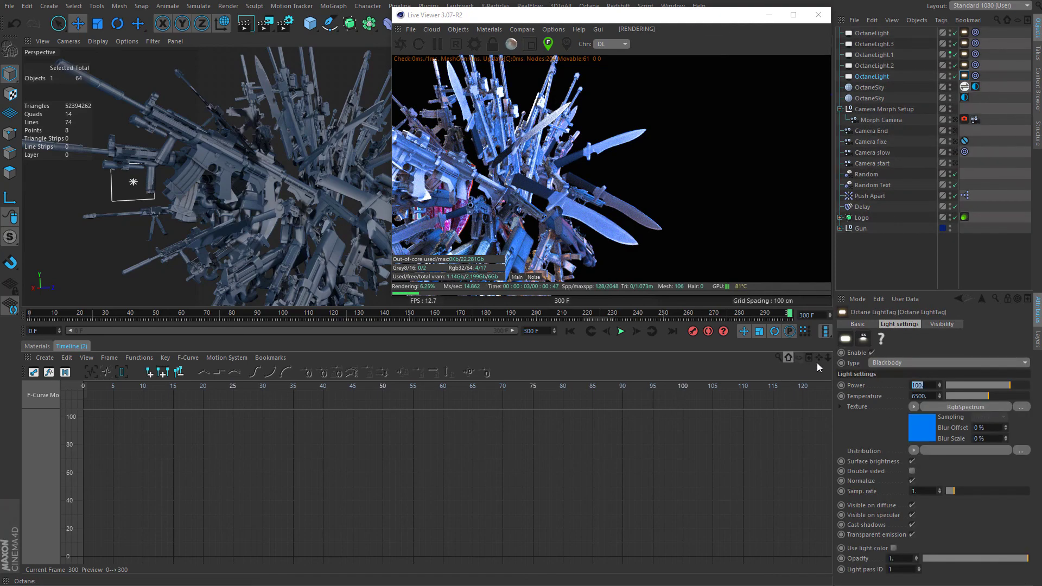
text(50)
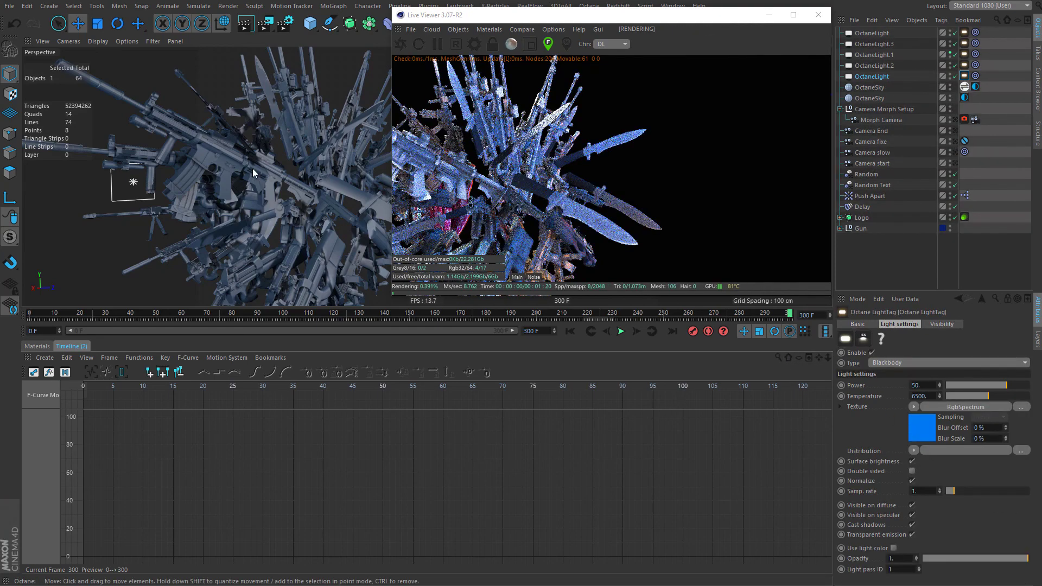
Enlarge the Live Viewer and inspect the lighting on the shield and weapons up close and from several angles.
alt+drag(252, 169, 330, 200)
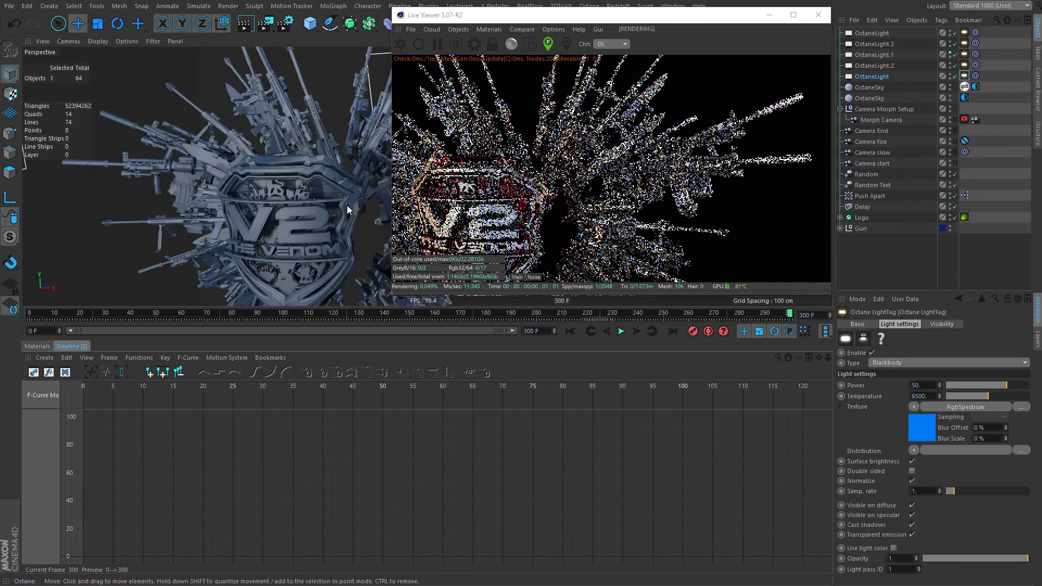
alt+right_drag(291, 183, 331, 180)
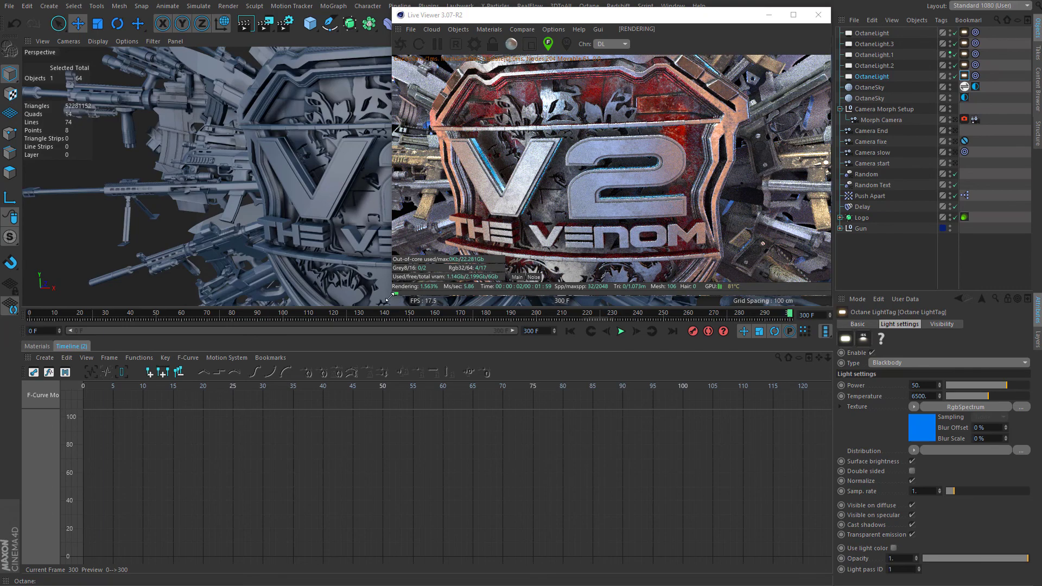
drag(389, 298, 169, 451)
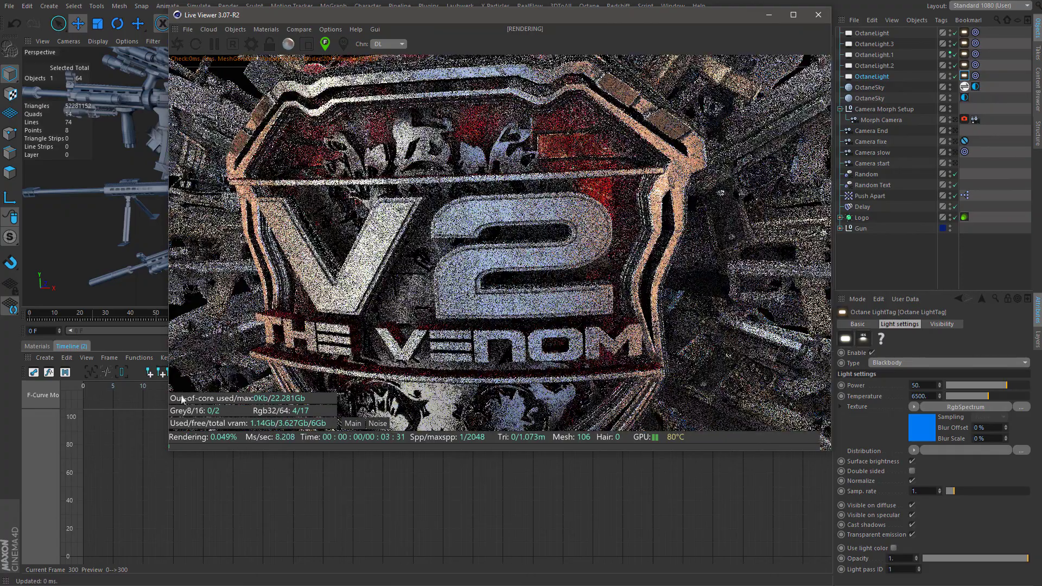
alt+right_drag(142, 243, 231, 243)
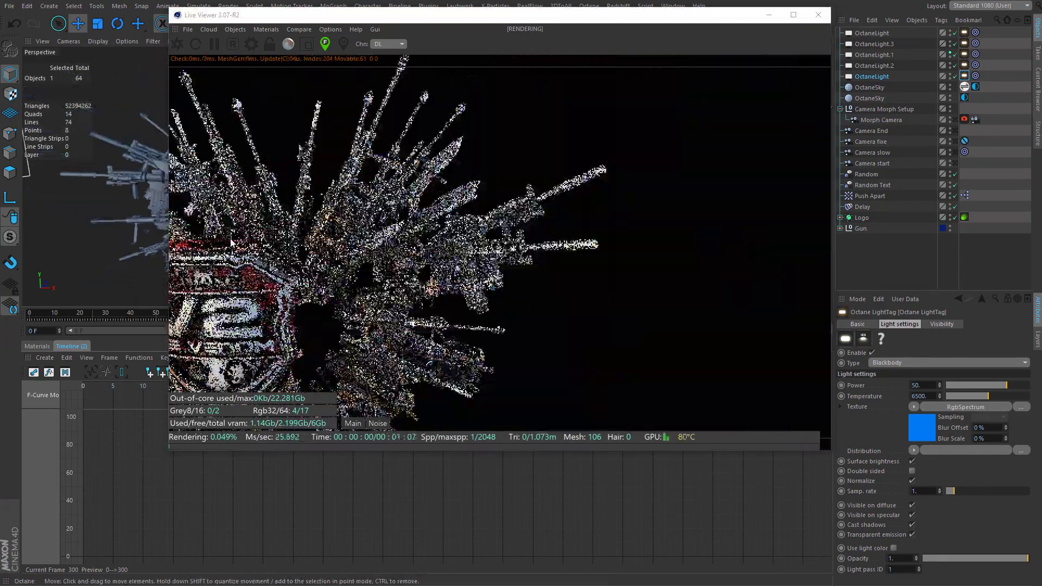
alt+drag(102, 237, 304, 228)
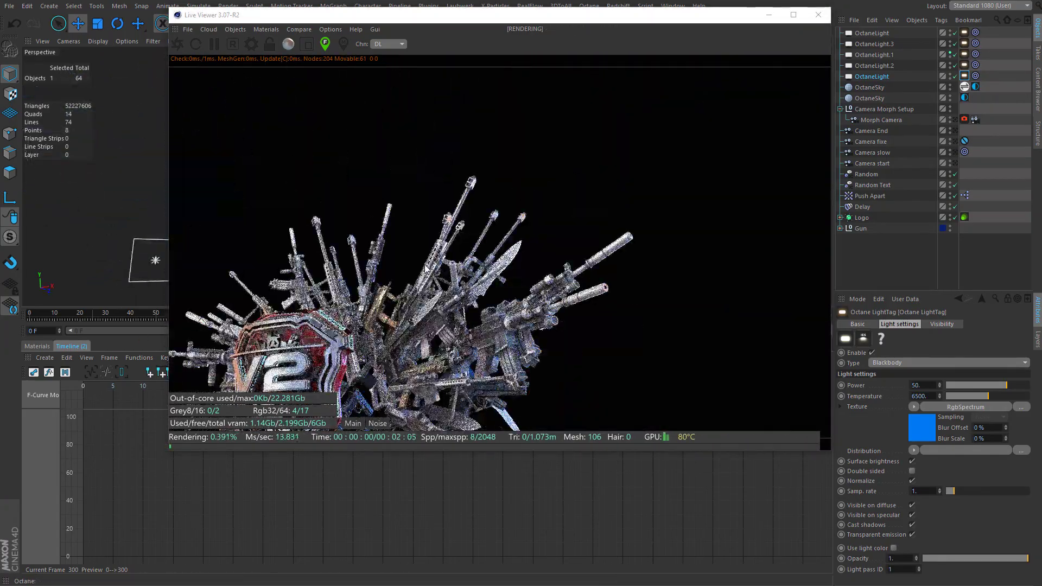
click(411, 251)
Add fog to the textured OctaneSky's environment and set its scattering medium to density 0.01 and phase 0.95.
click(976, 87)
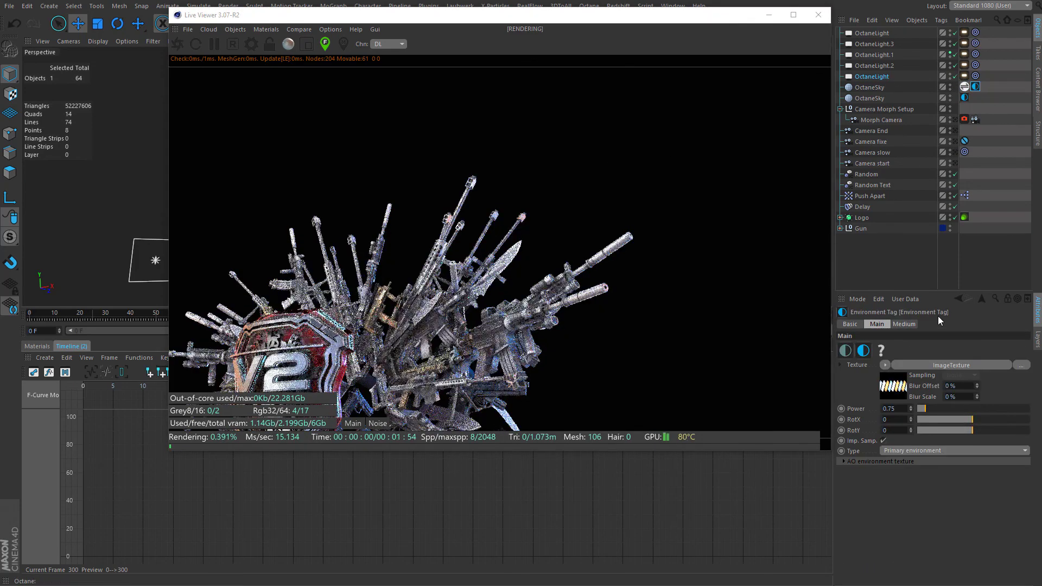
click(906, 325)
click(871, 368)
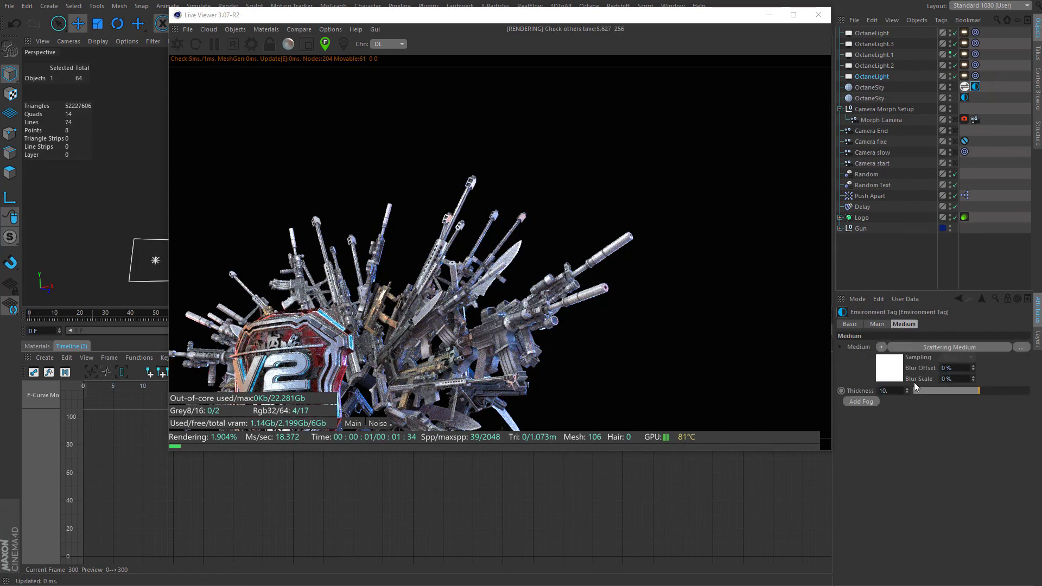
click(898, 370)
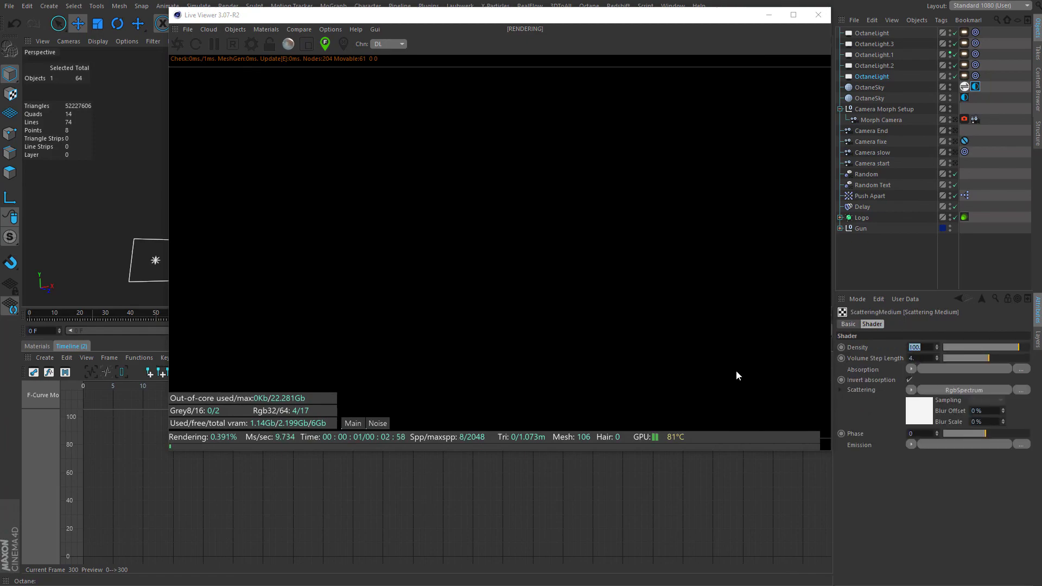
text(.1)
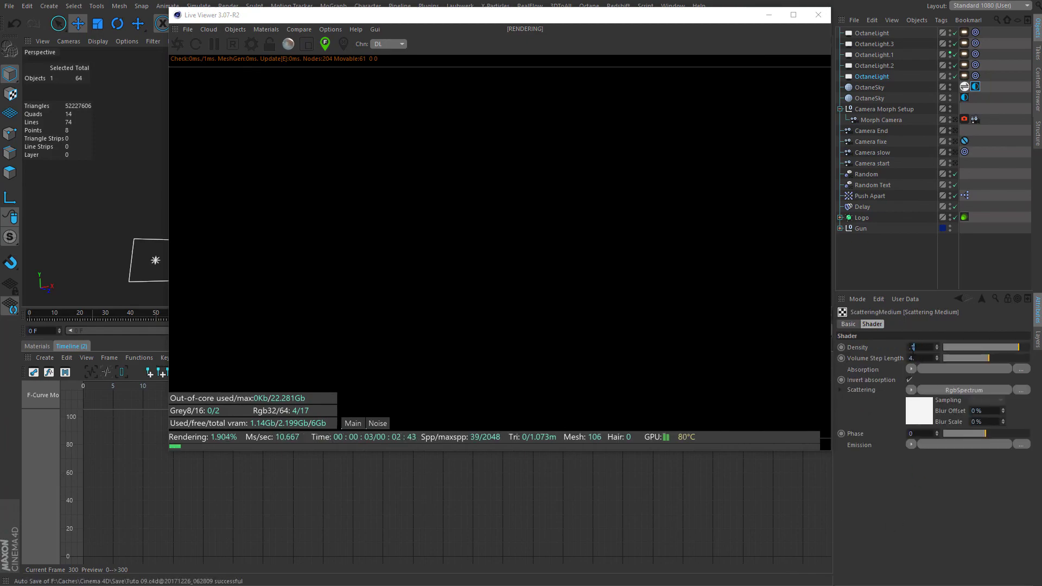
key(Return)
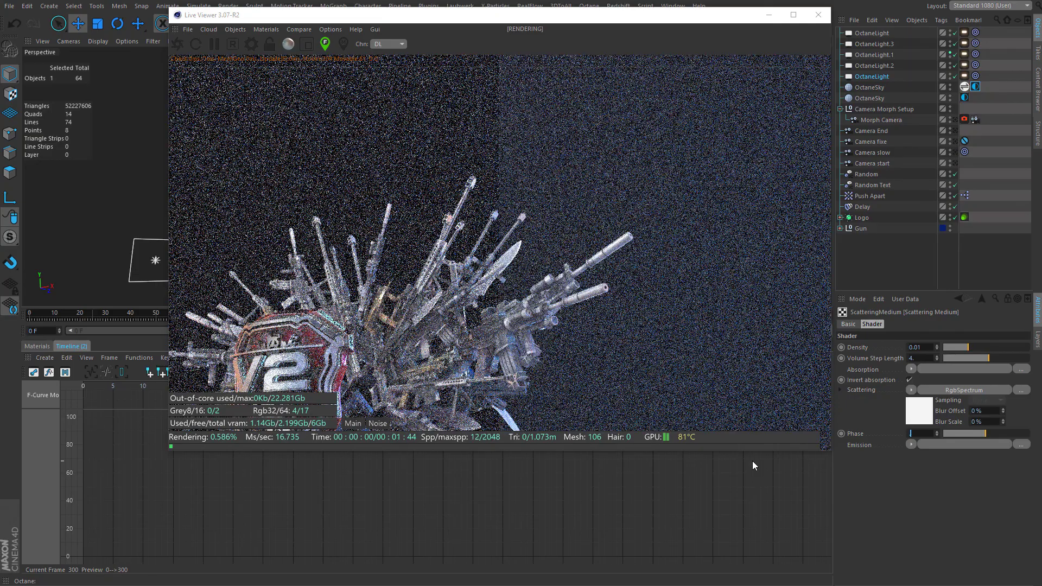
text(.95)
key(Return)
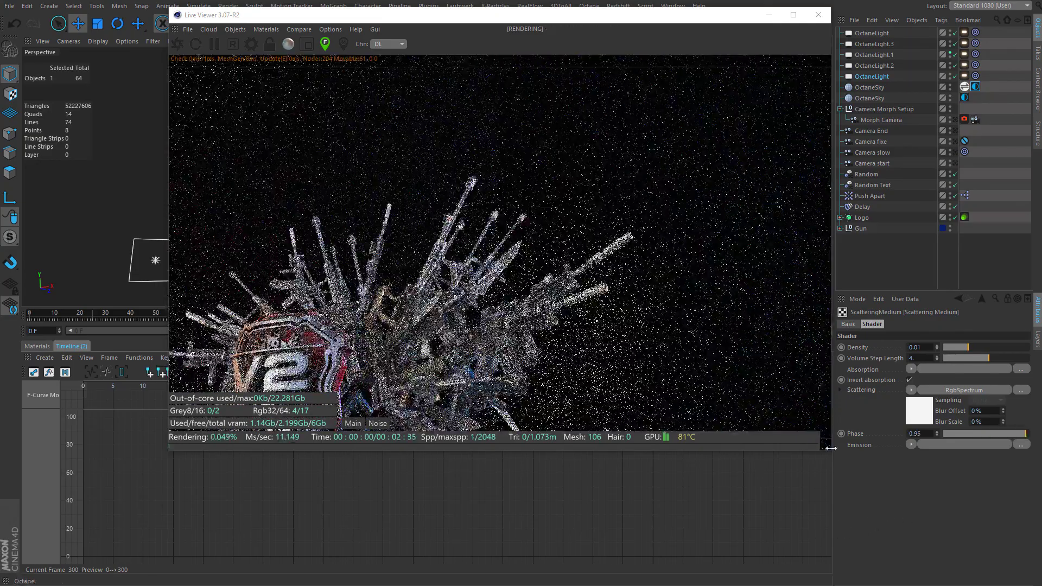
Inspect the fog glow around the assembled logo from several angles and compare it with the reference shield video.
alt+middle_drag(136, 274, 161, 236)
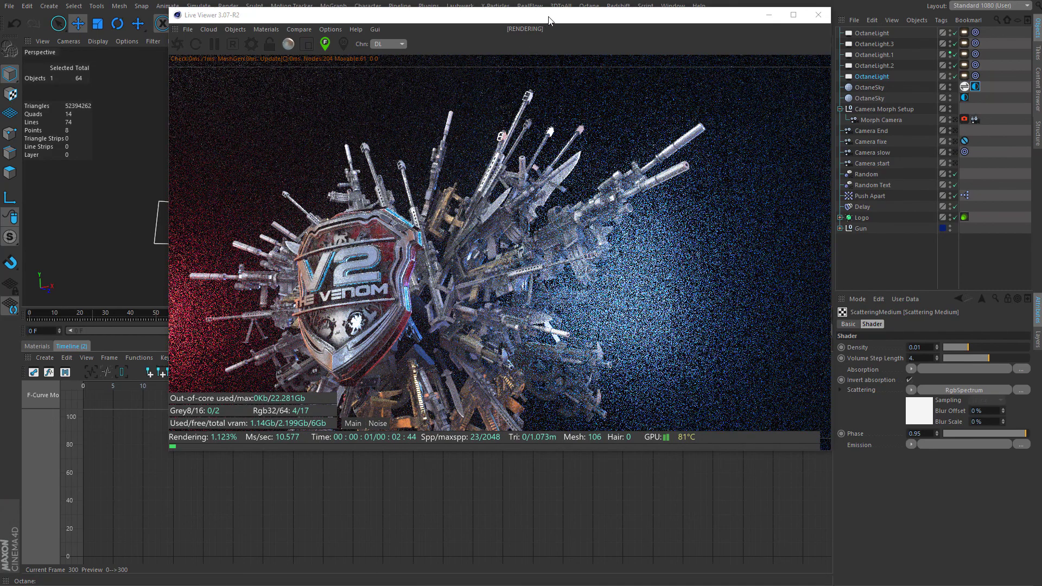
drag(548, 21, 710, 44)
alt+drag(289, 273, 304, 265)
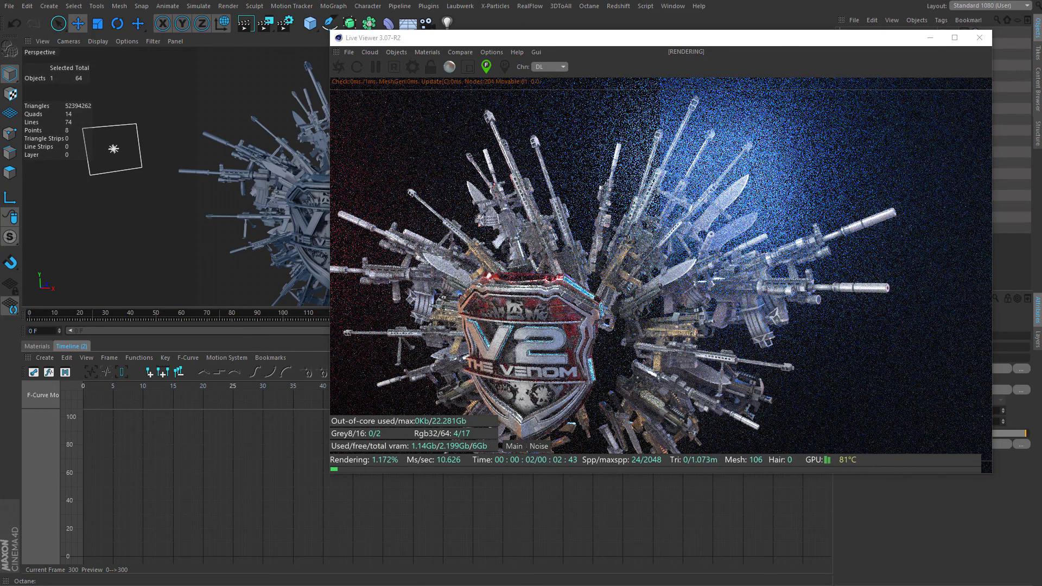
key(alt+Tab)
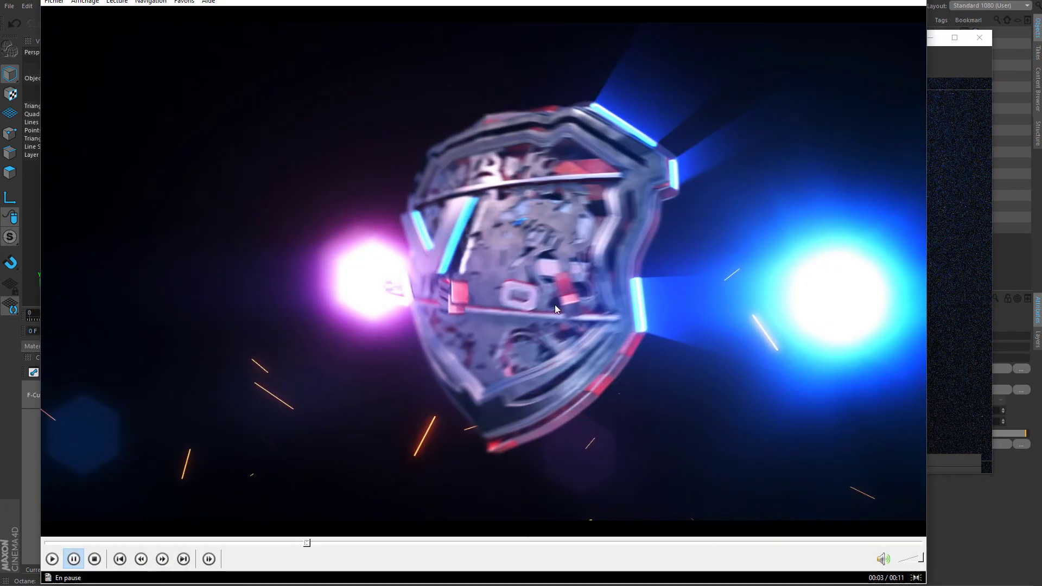
click(867, 1)
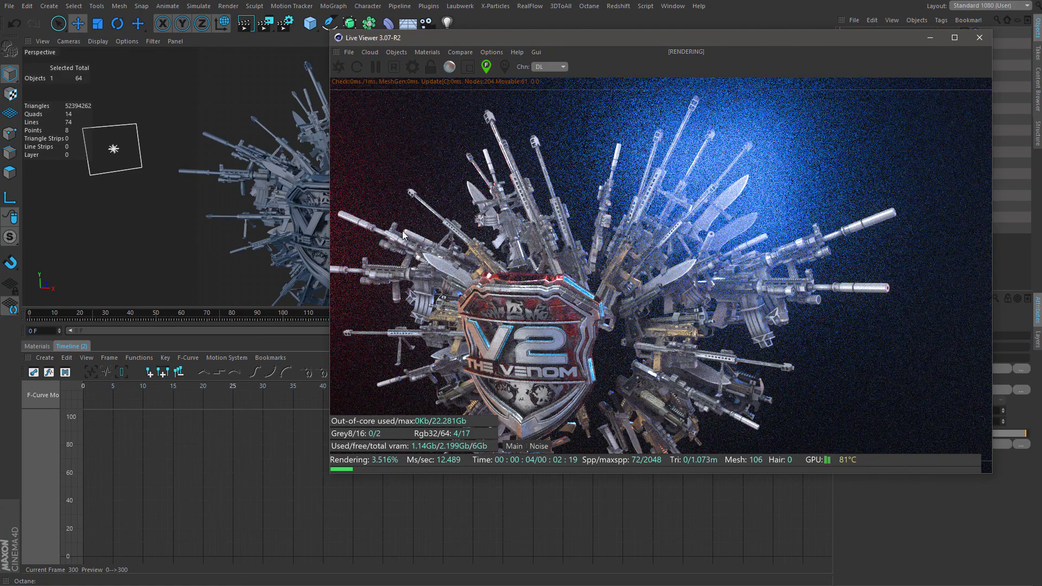
drag(886, 31, 886, 35)
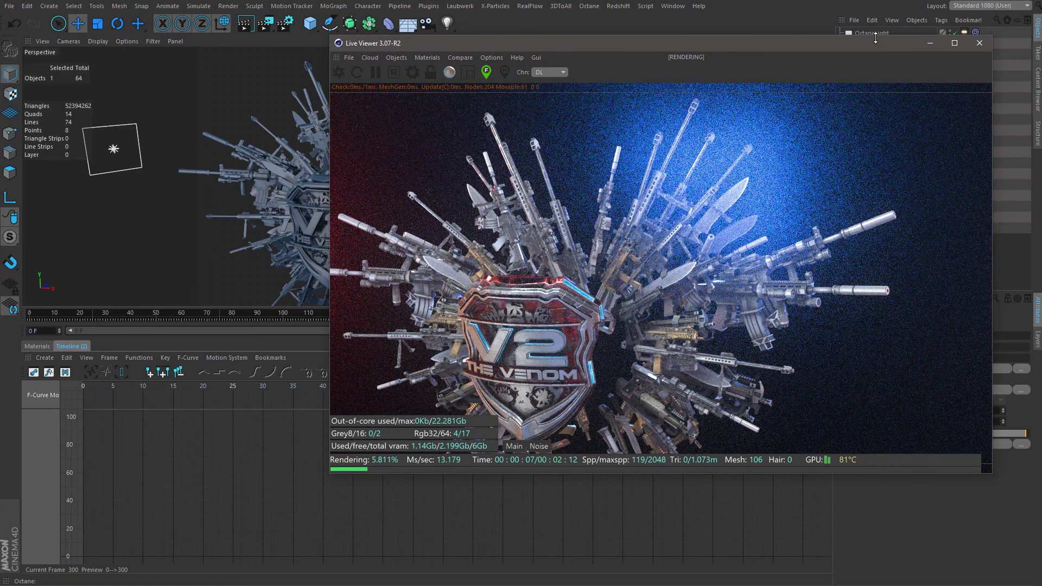
alt+drag(261, 237, 308, 208)
drag(715, 46, 514, 74)
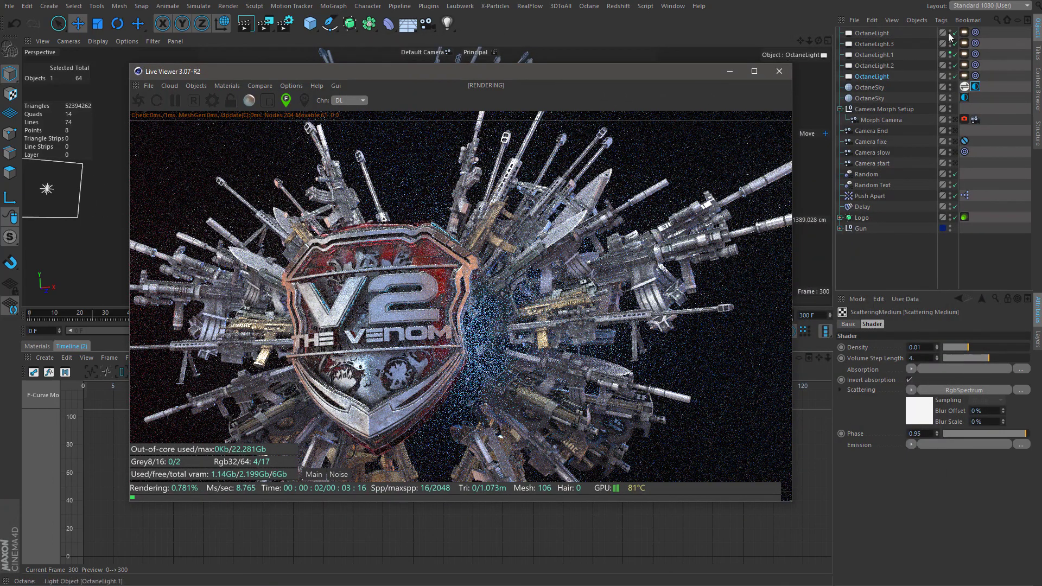
Assign an RgbSpectrum to the scattering medium's absorption and return to the medium's settings.
click(930, 371)
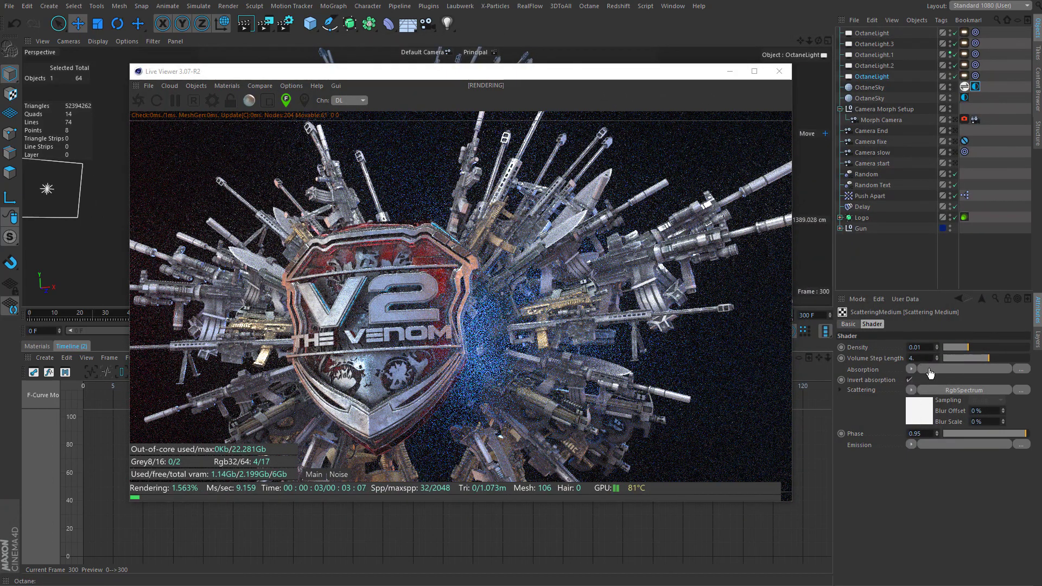
click(930, 374)
click(921, 404)
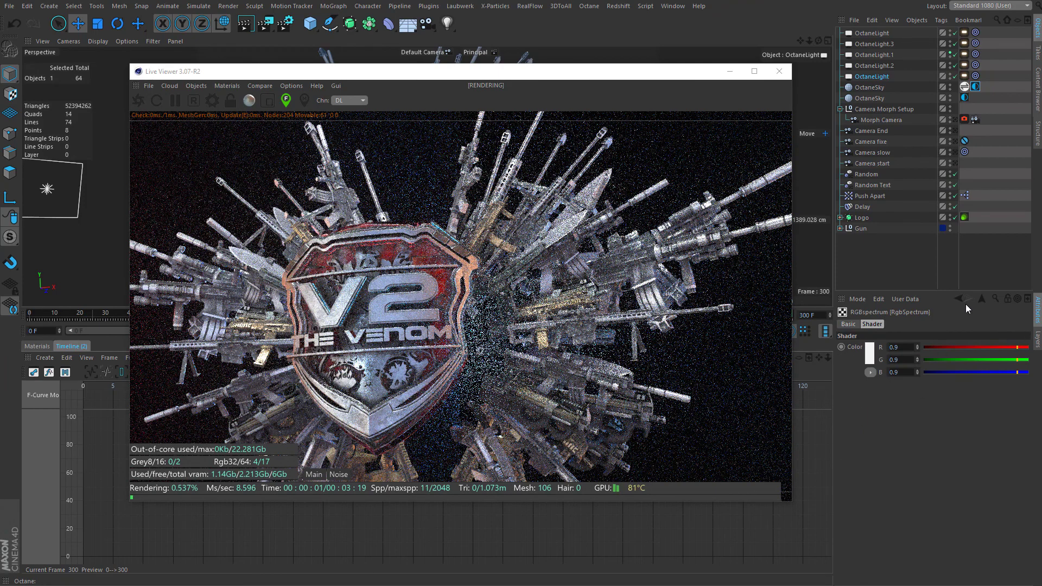
click(959, 298)
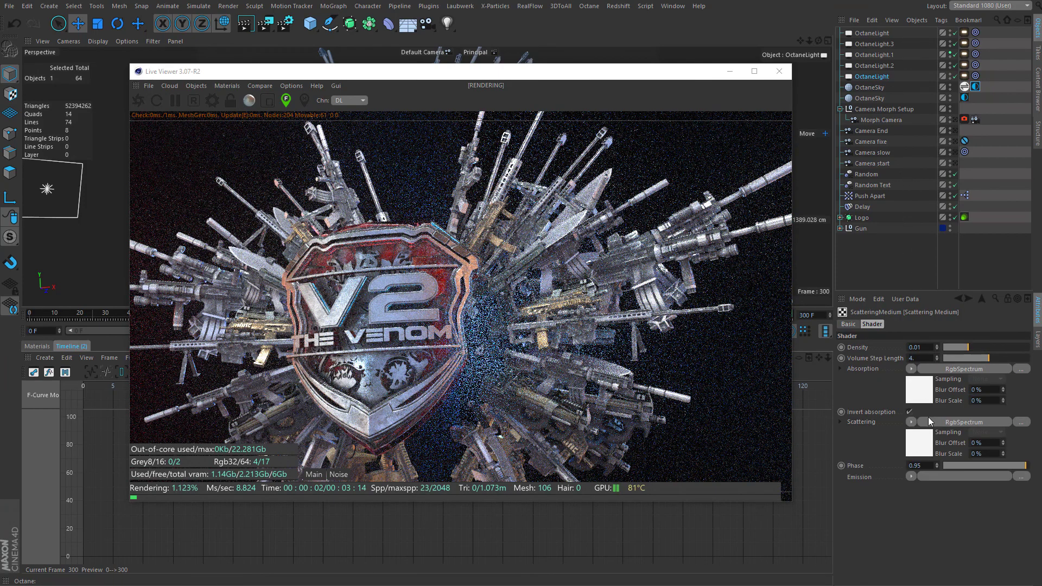
Try a magenta scattering color in the fog medium and reset it to neutral white.
click(923, 448)
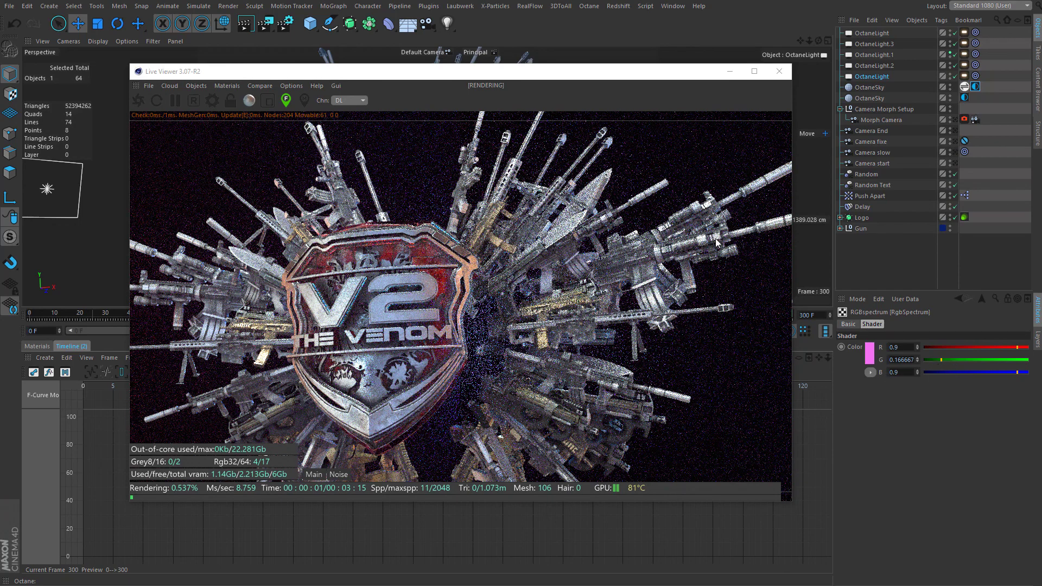
click(871, 350)
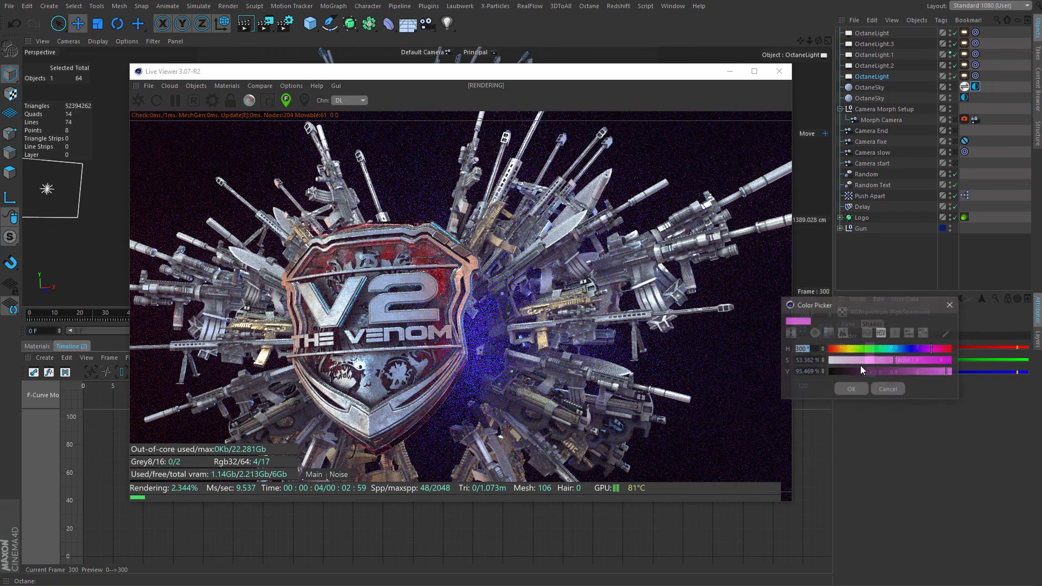
drag(847, 361, 826, 362)
click(851, 389)
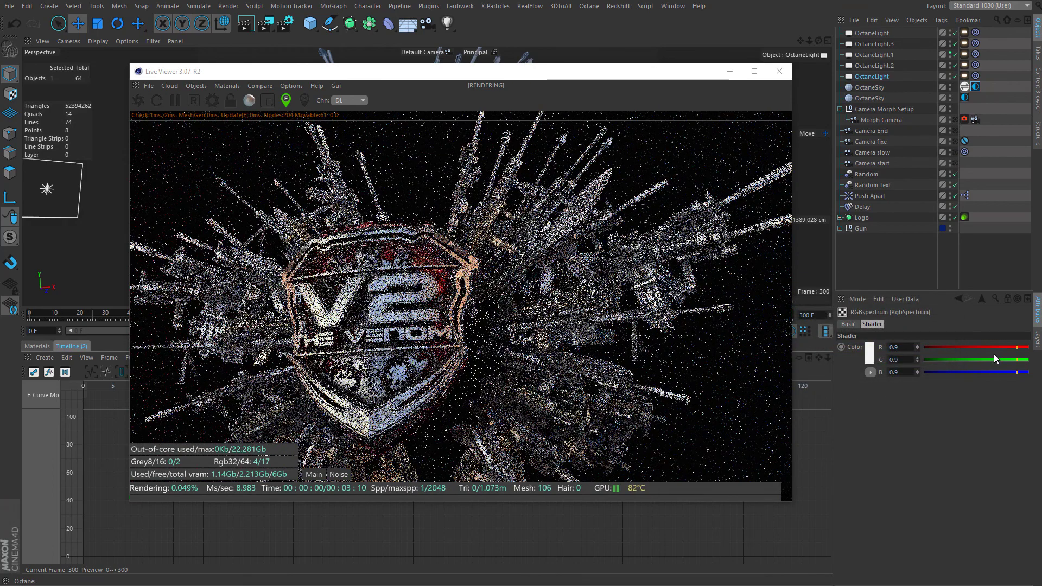
click(960, 299)
Set the scattering medium's phase to 0 and reposition the Live Viewer to view the fog.
drag(613, 72, 657, 101)
click(915, 466)
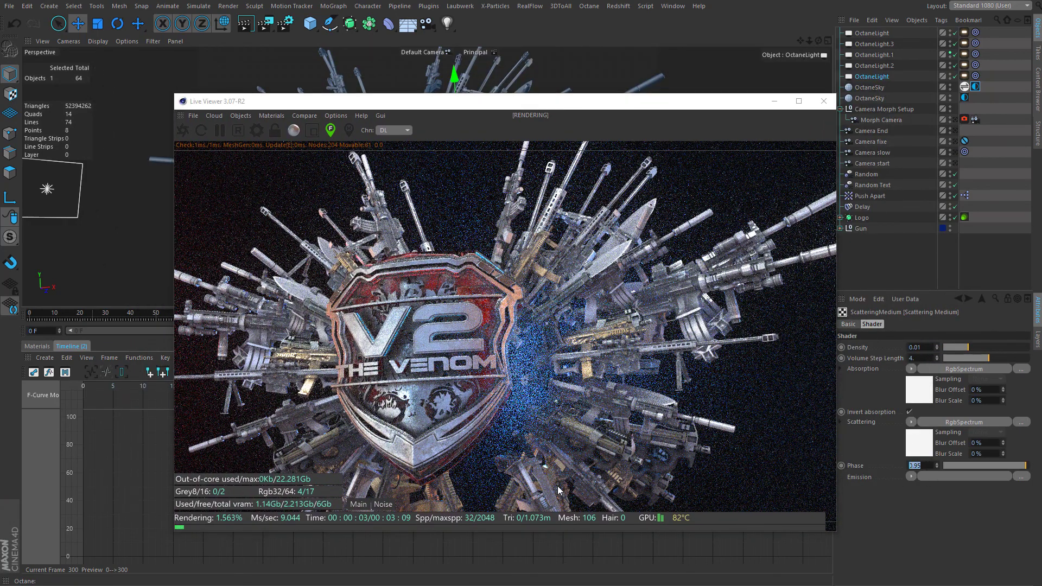
text(0)
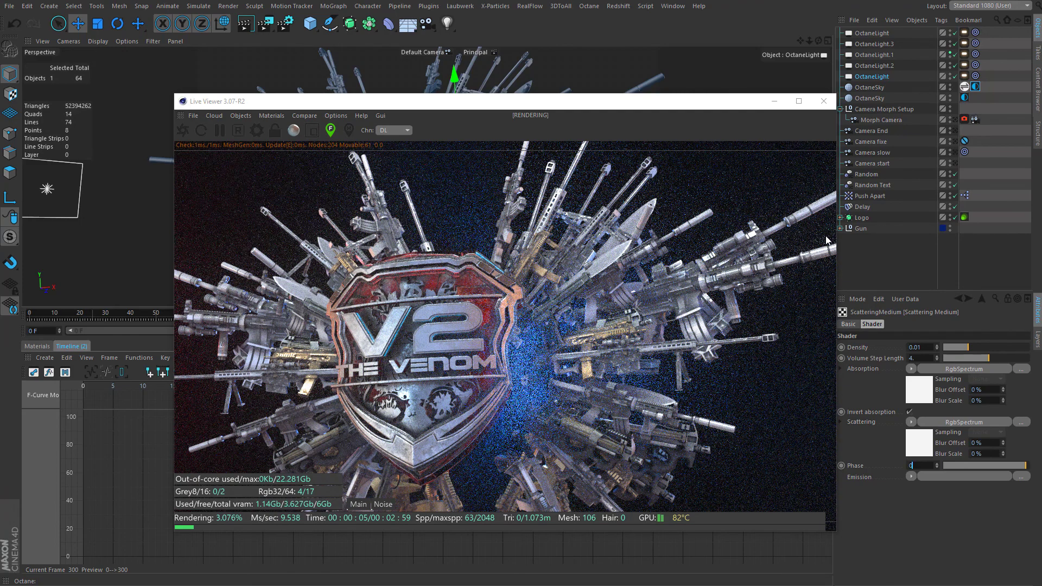
key(Return)
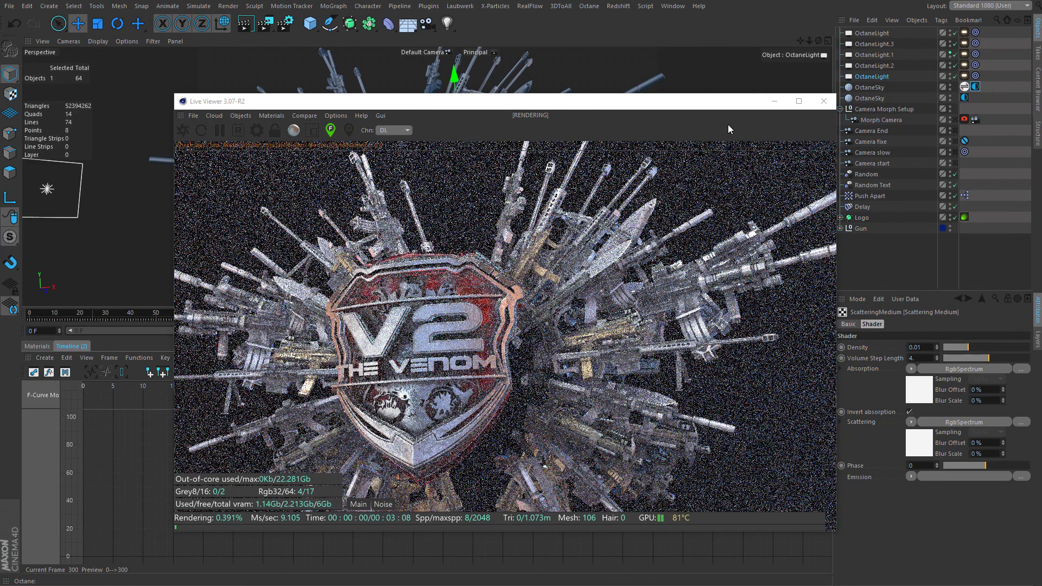
drag(719, 106, 612, 55)
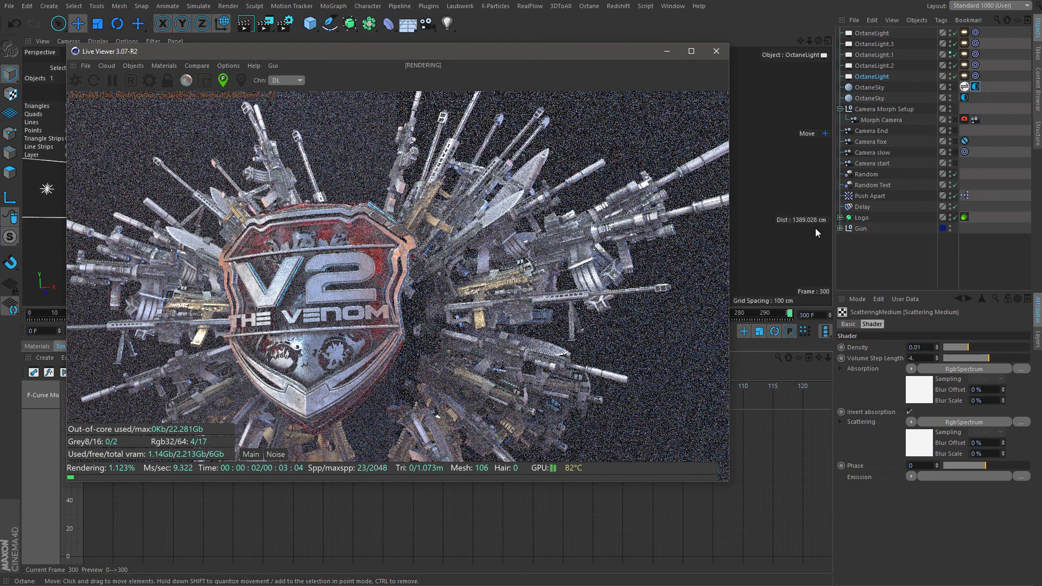
Try a phase of 0.5 for the scattering medium.
click(907, 465)
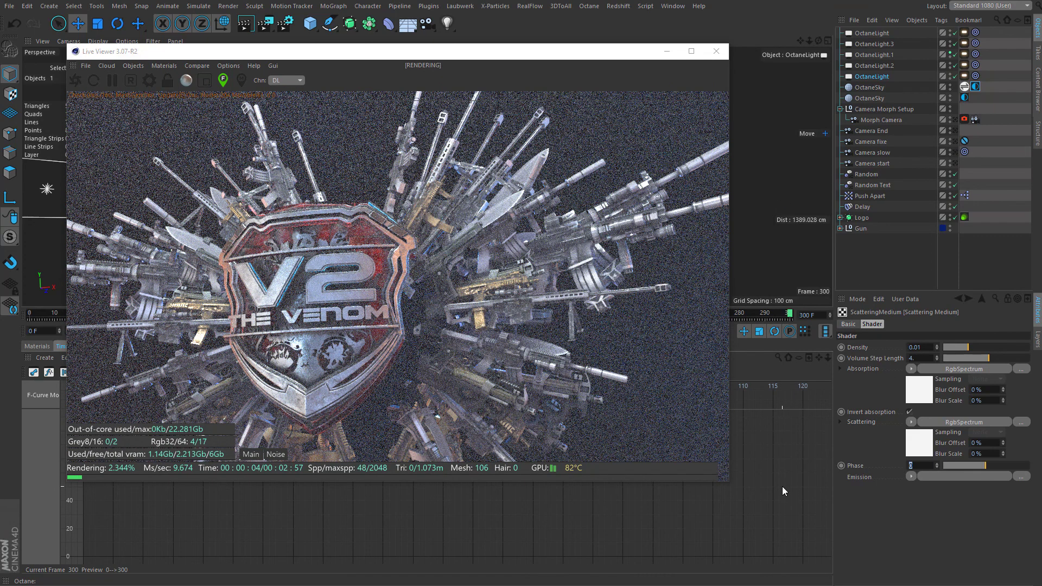
text(0.5)
key(Return)
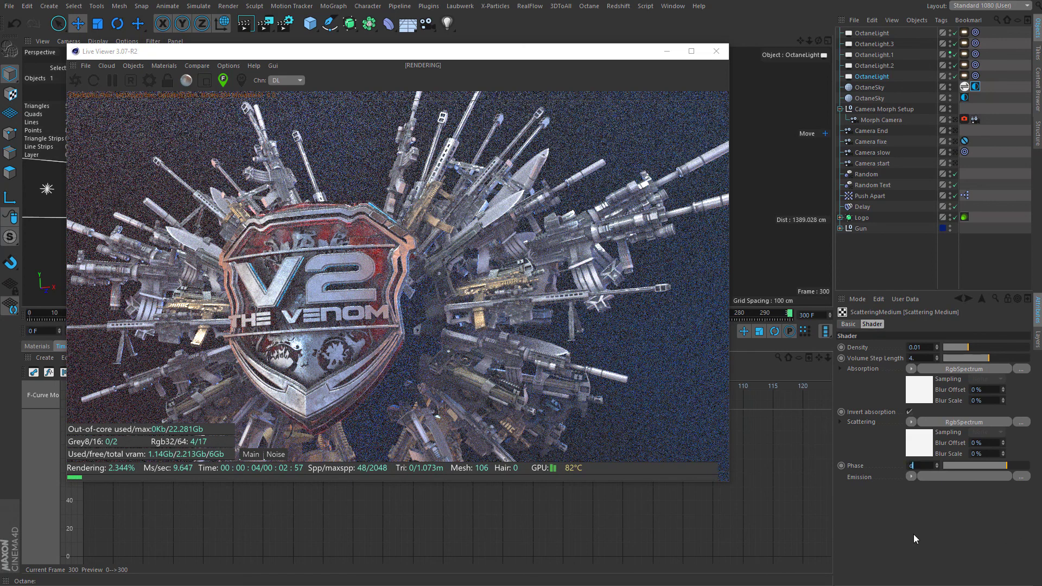
key(Return)
View the fog from the side of the shield logo and try a phase of 0.95 for the scattering medium.
drag(559, 58, 882, 103)
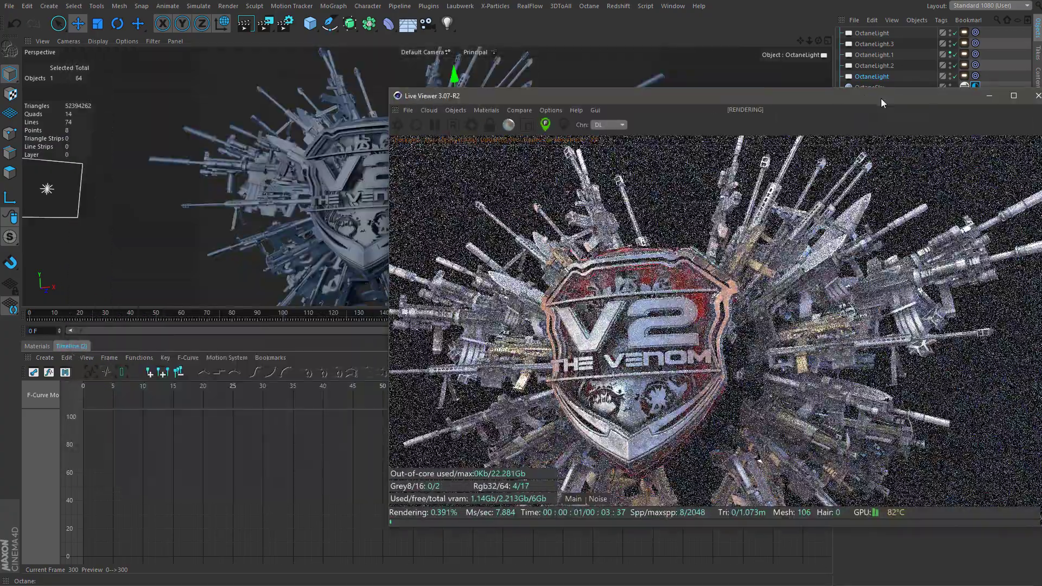
alt+drag(217, 236, 293, 220)
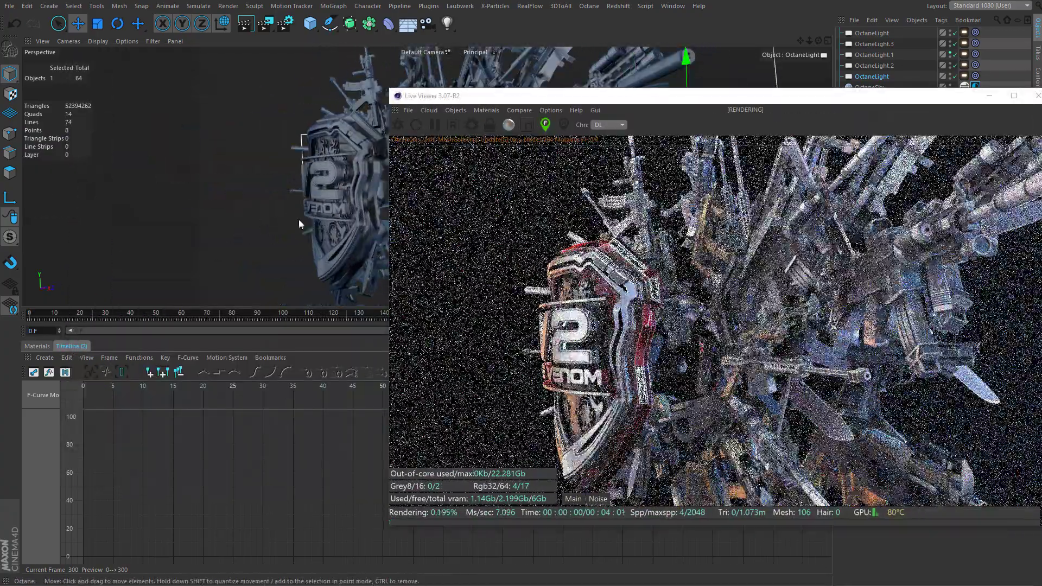
drag(819, 101, 619, 99)
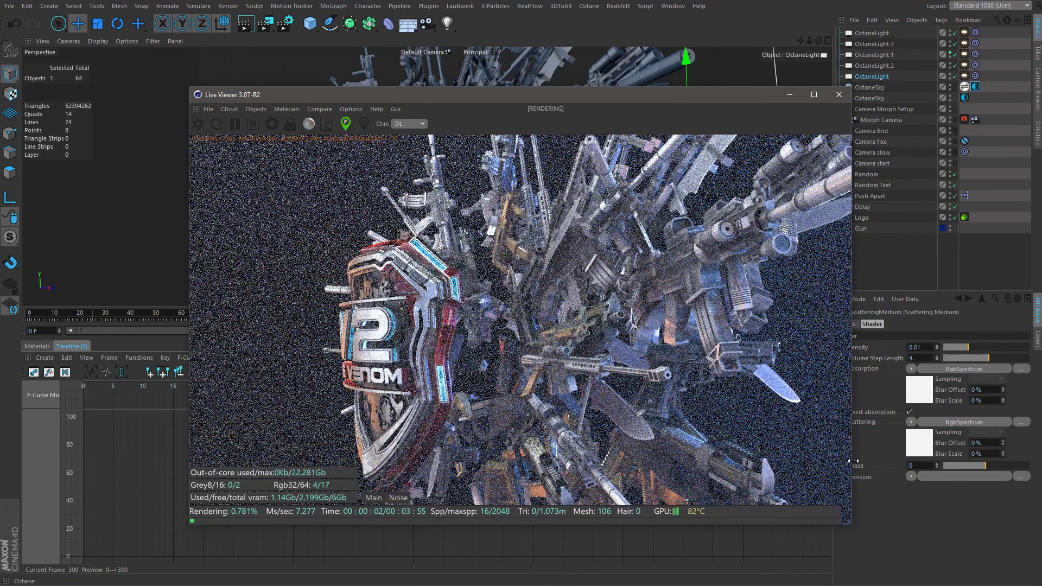
click(911, 466)
text(.9)
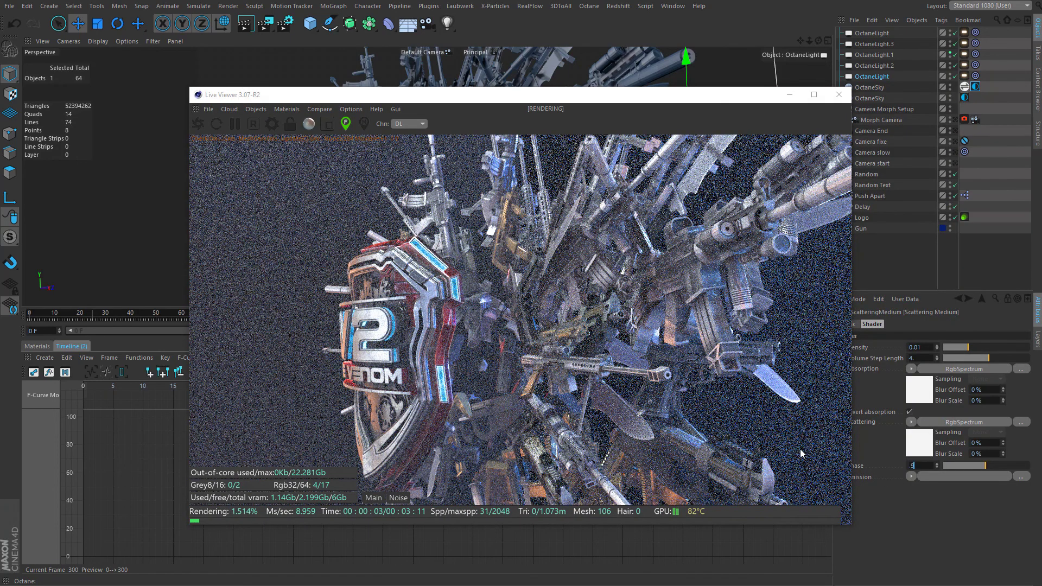
text(5)
key(Return)
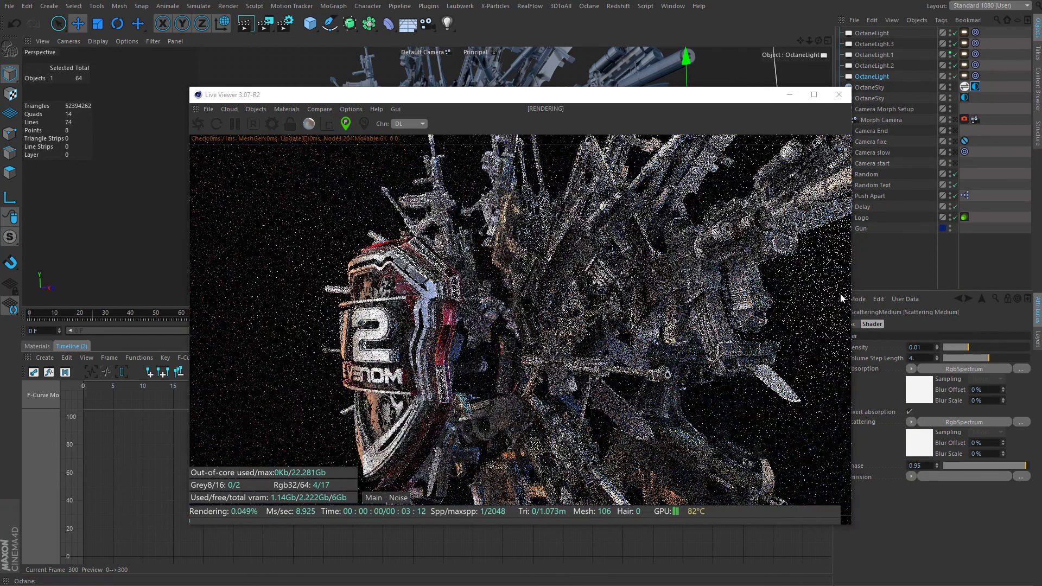
Look through the Morph Camera and enable motion blur in its Octane camera tag.
drag(687, 103, 788, 110)
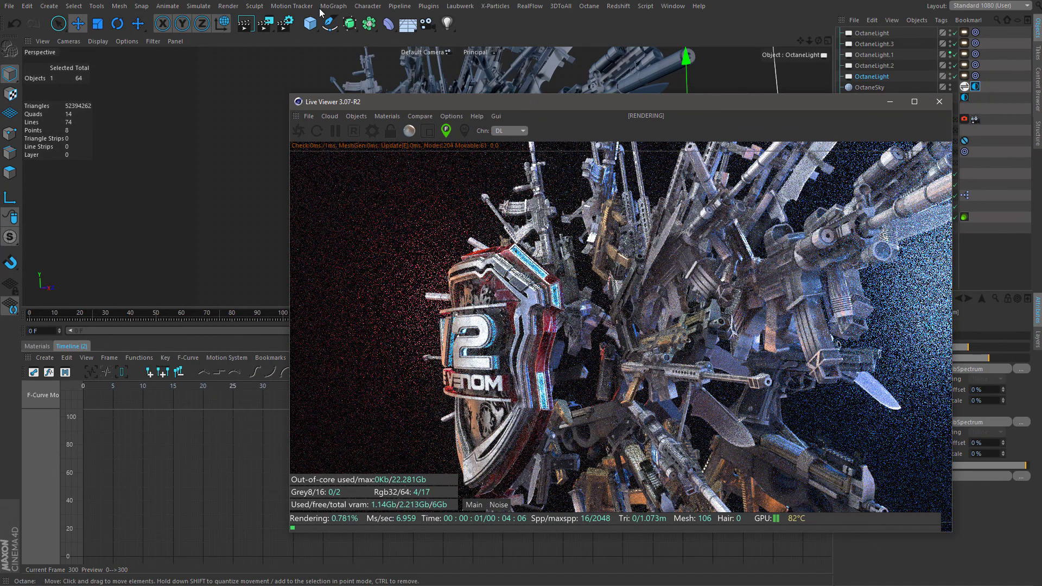
alt+drag(464, 87, 651, 85)
click(955, 120)
click(964, 119)
click(909, 325)
click(913, 366)
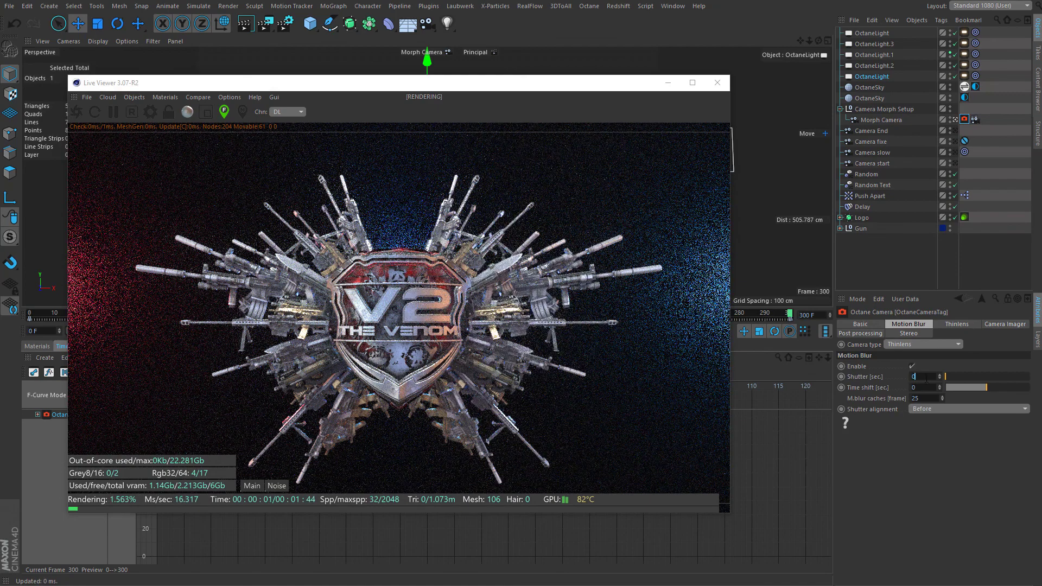
Try motion blur shutter values of 0.025 and 1/25 seconds and settle on 0.02 seconds for the Octane camera.
text(0.02)
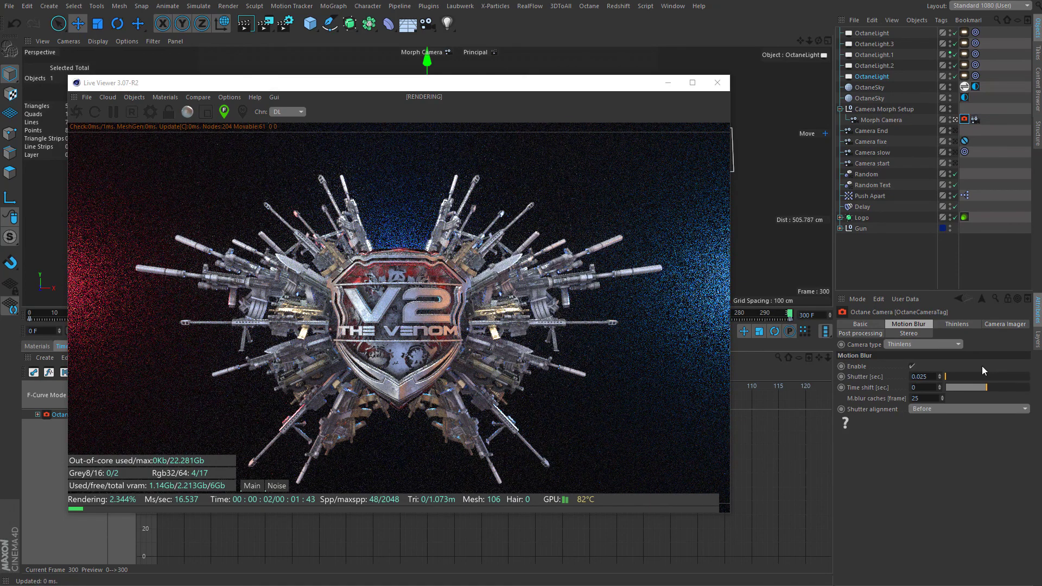
key(Return)
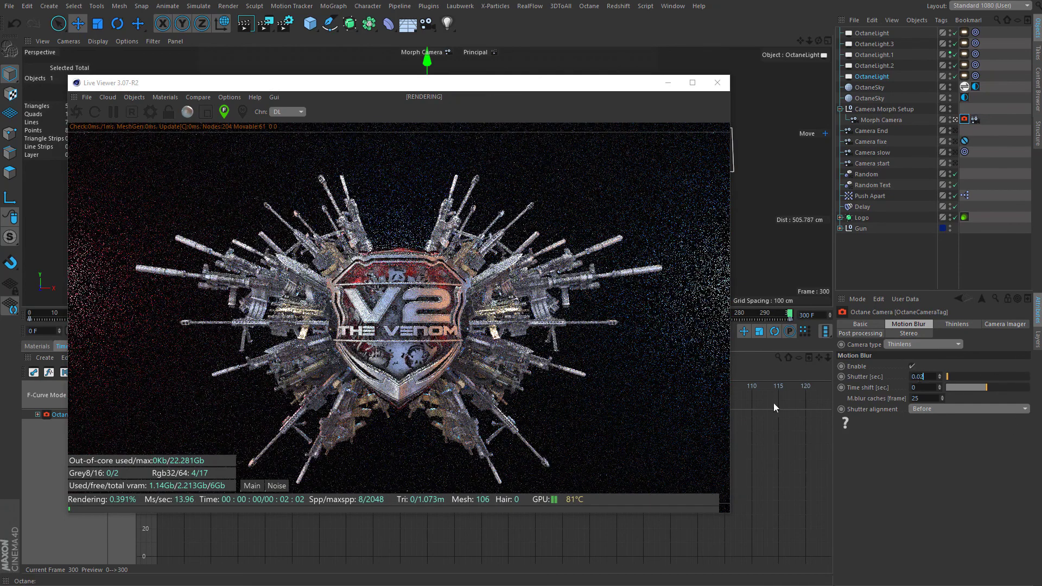
text(1/25)
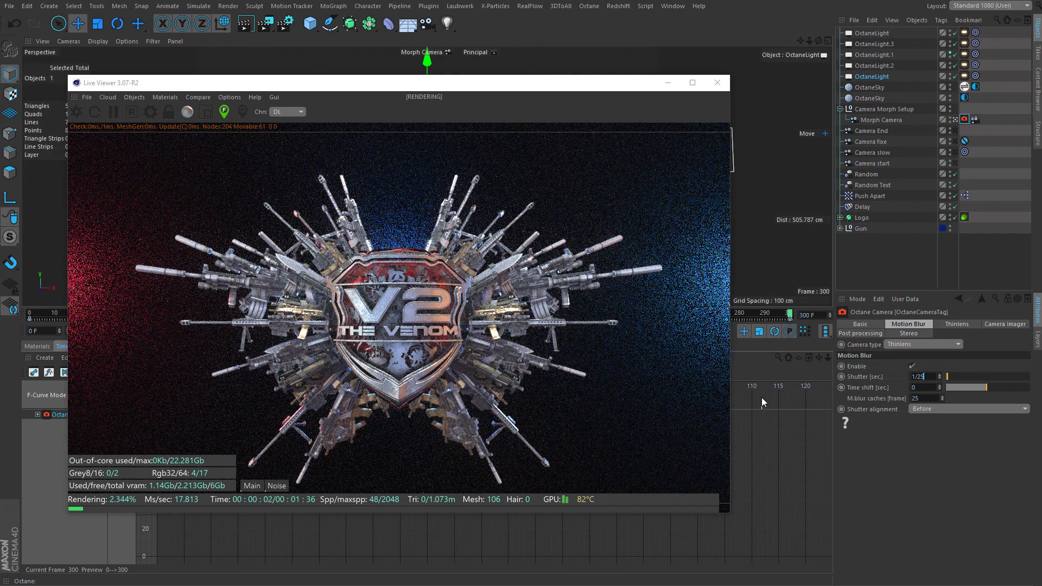
key(Return)
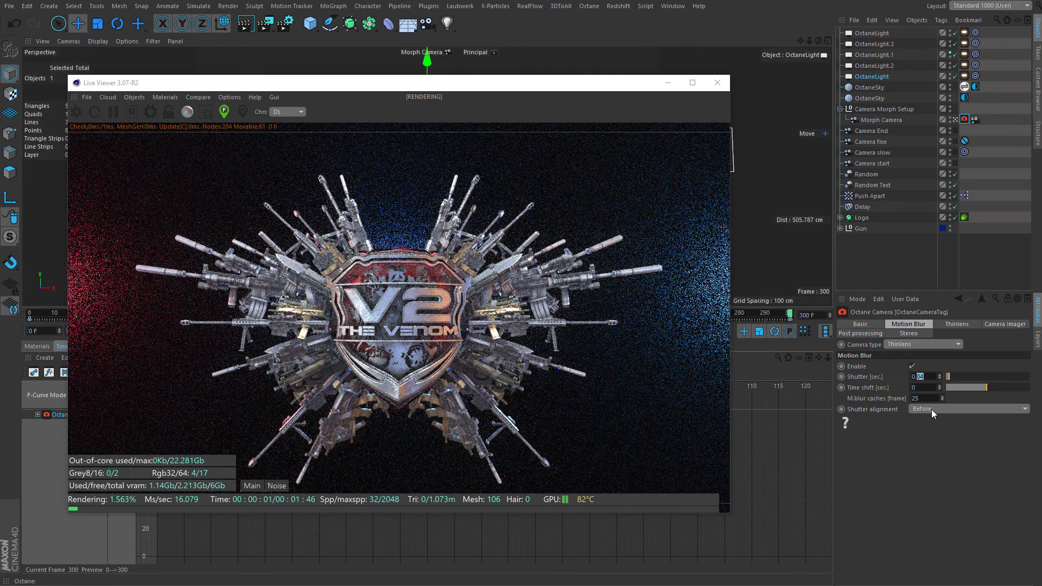
text(02)
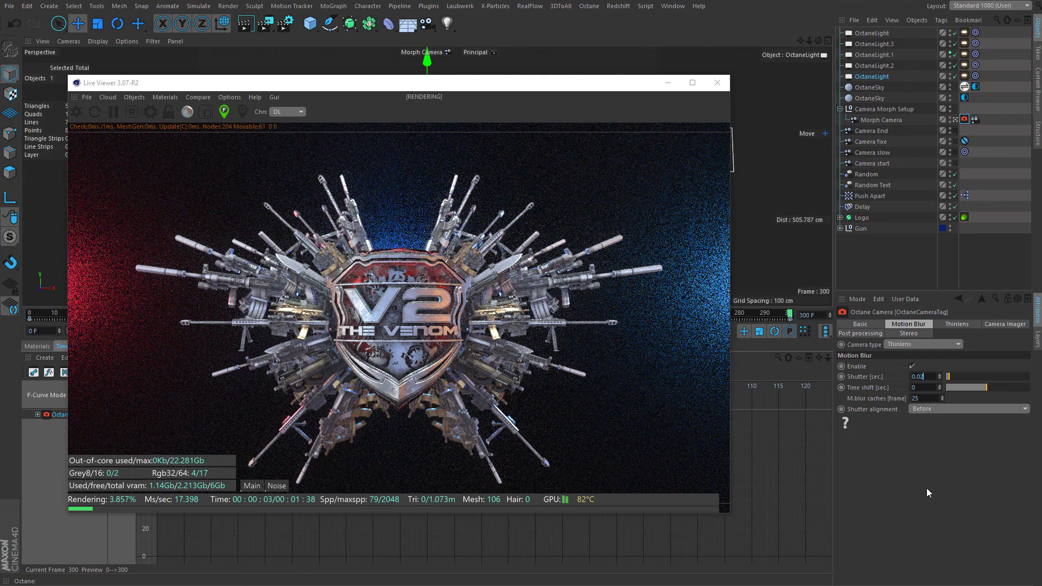
key(Return)
drag(566, 83, 595, 13)
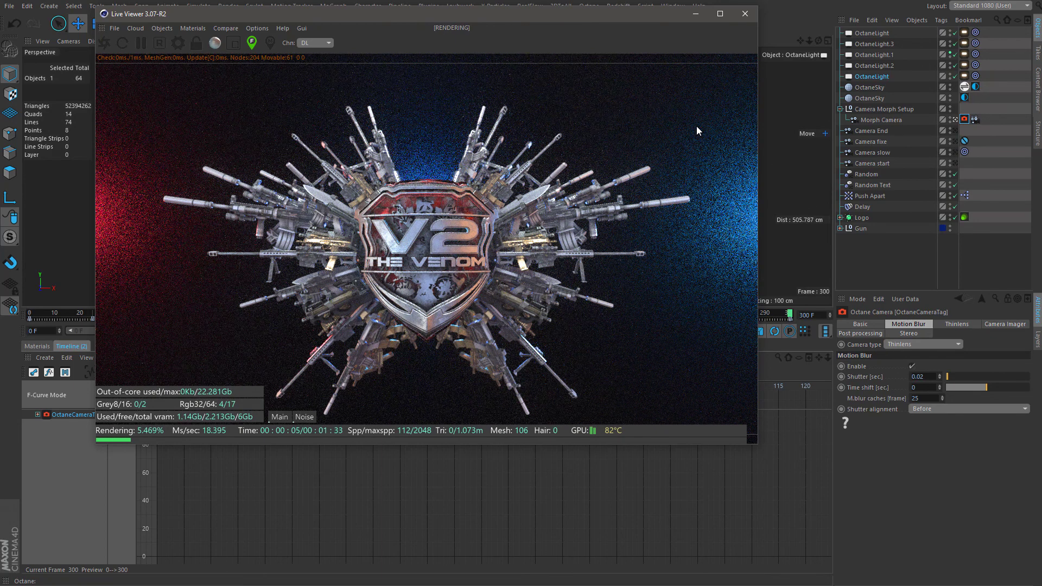
drag(624, 21, 898, 52)
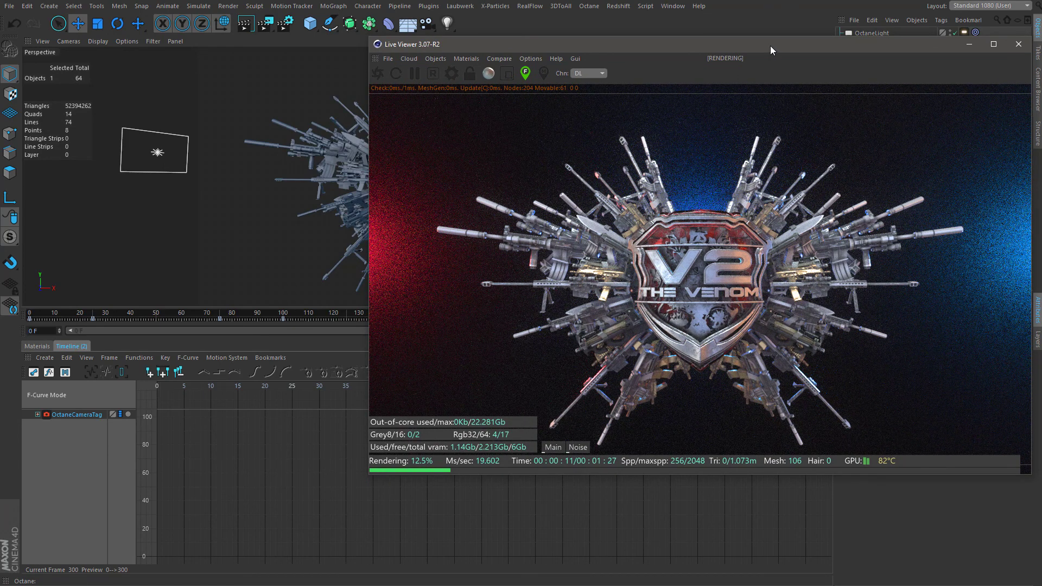
Set the power of the OctaneSky visible environment to 0.01.
drag(770, 46, 443, 32)
click(964, 98)
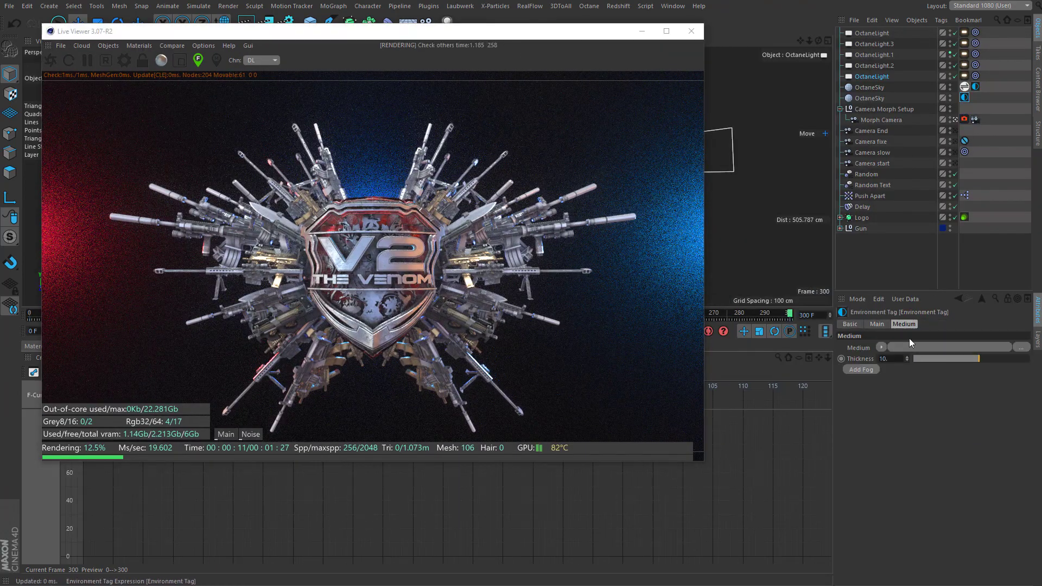
click(877, 325)
drag(911, 411, 937, 411)
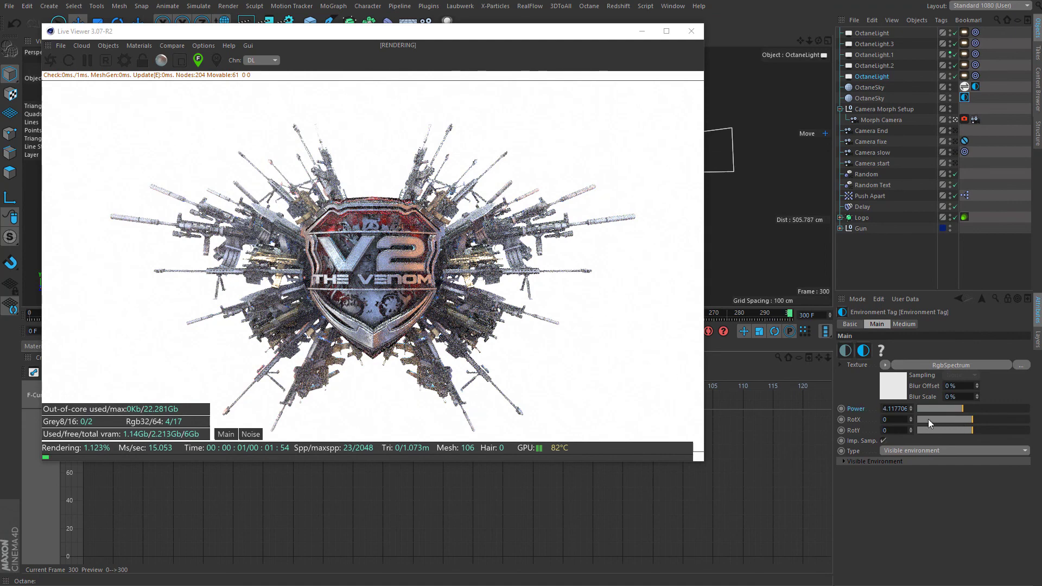
text(0.01)
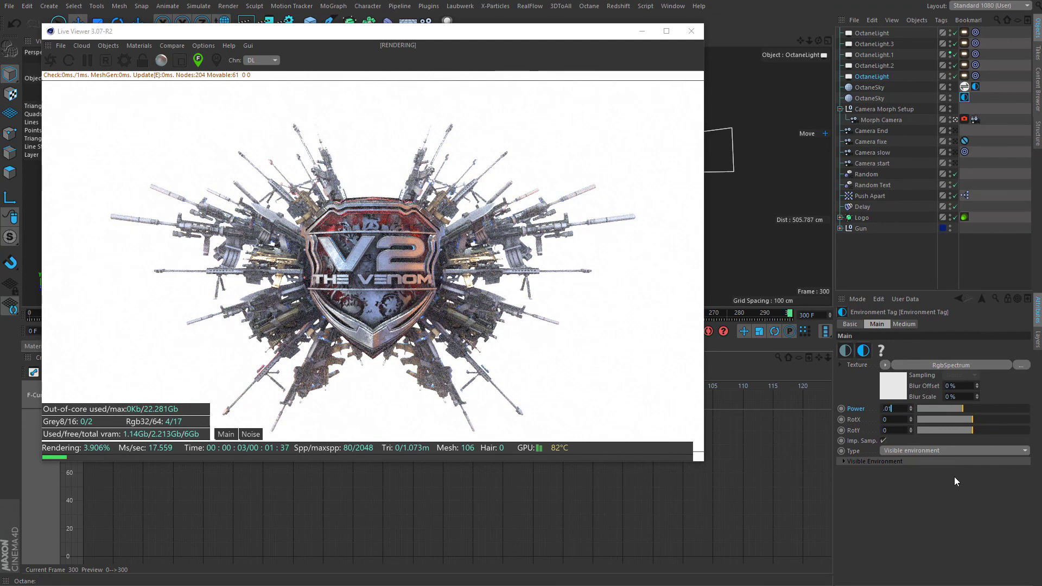
key(Return)
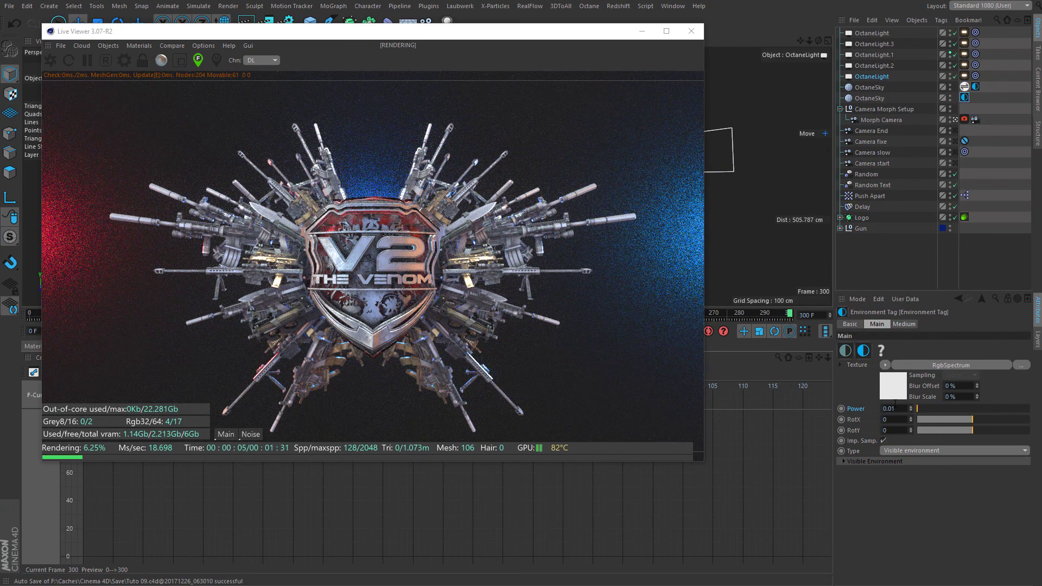
Try visible environment powers of 11 and 0.02 and return the power to 0.01.
text(11)
key(Return)
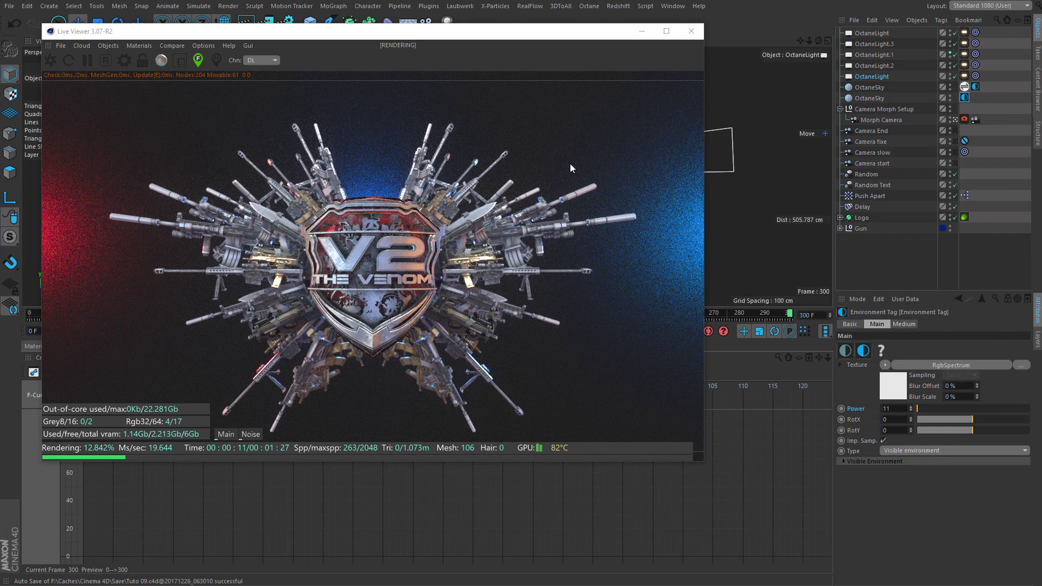
click(917, 519)
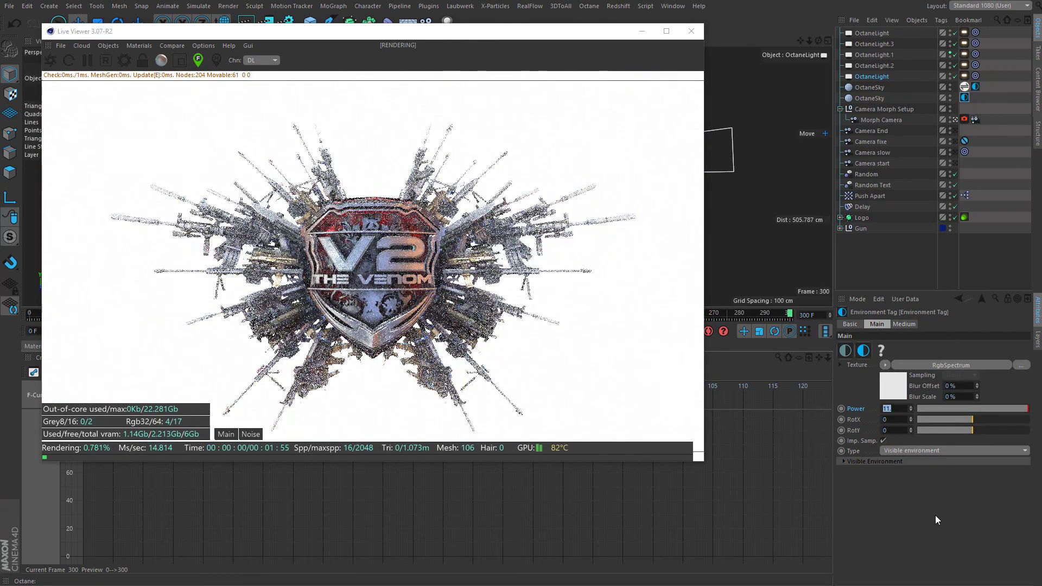
text(0.02)
key(Return)
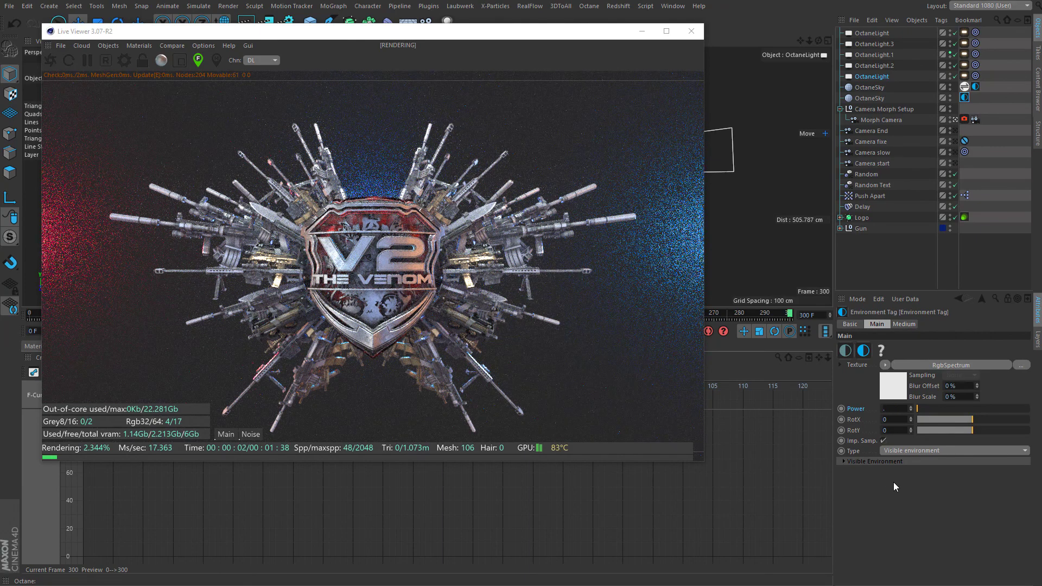
text(0.01)
key(Return)
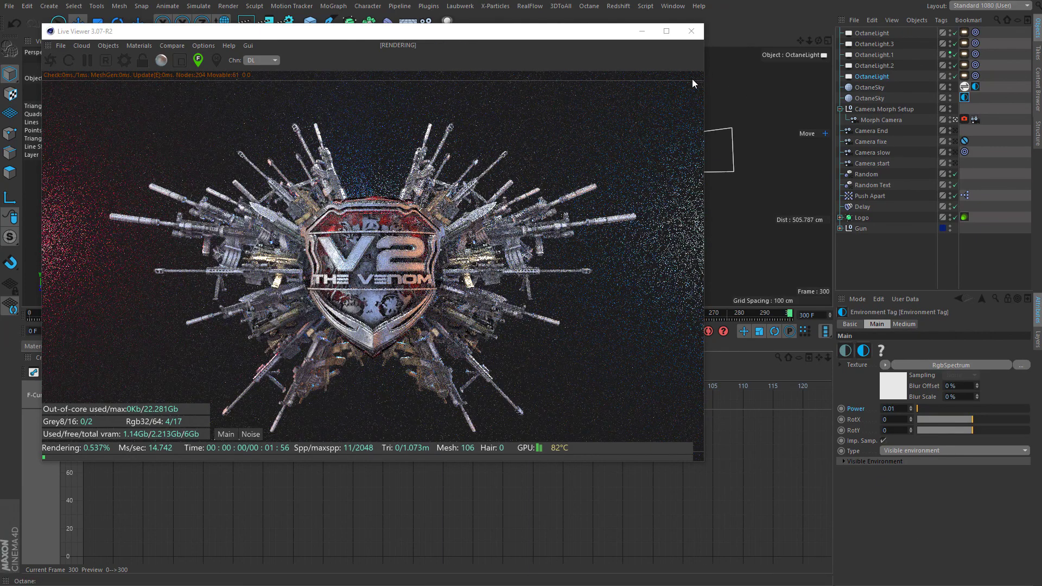
Open the scattering medium of the first OctaneSky's environment tag and set its phase to 0.85.
drag(593, 38, 882, 74)
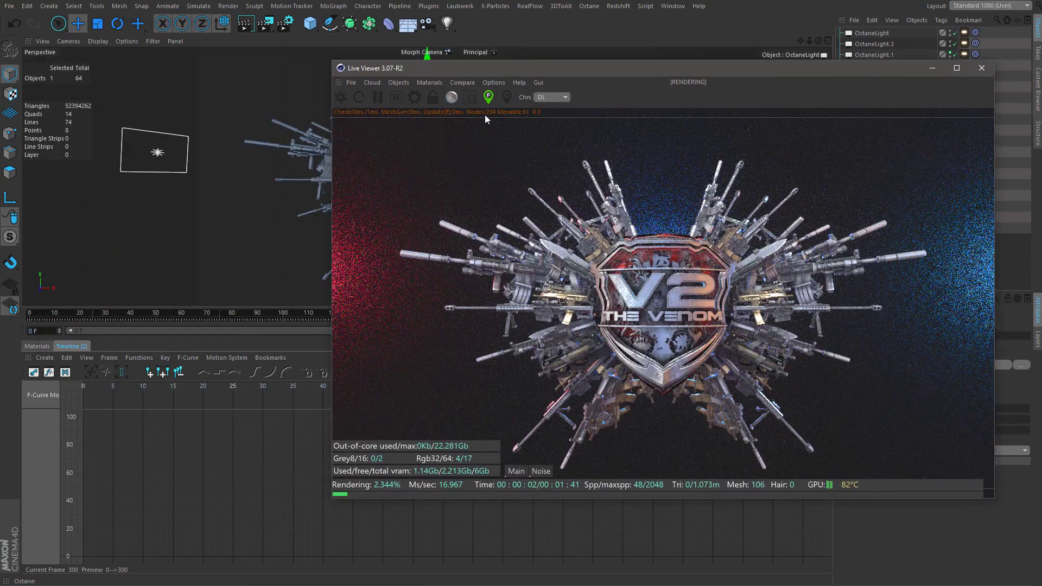
drag(660, 72, 496, 51)
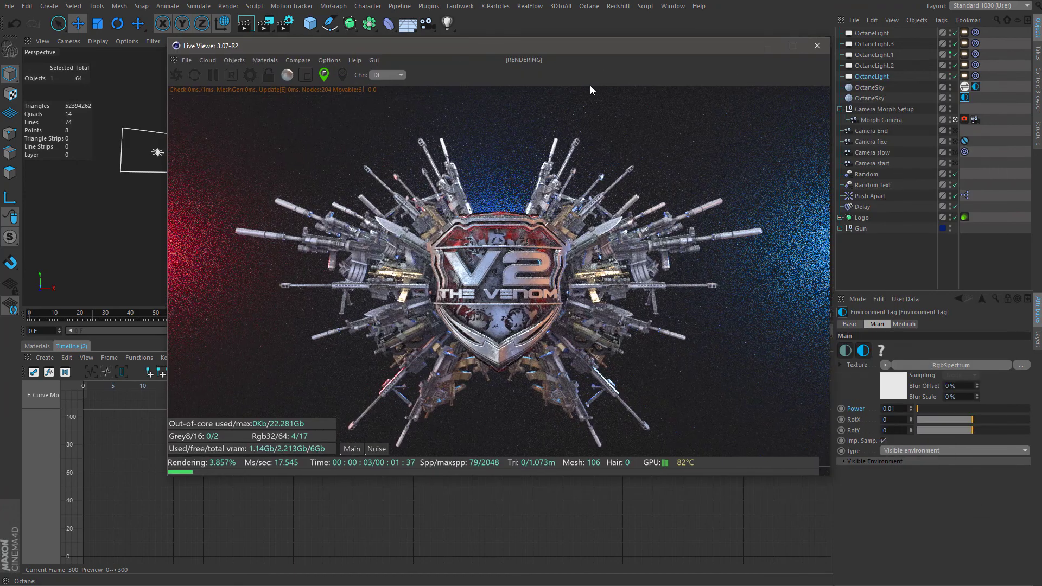
click(975, 87)
click(929, 365)
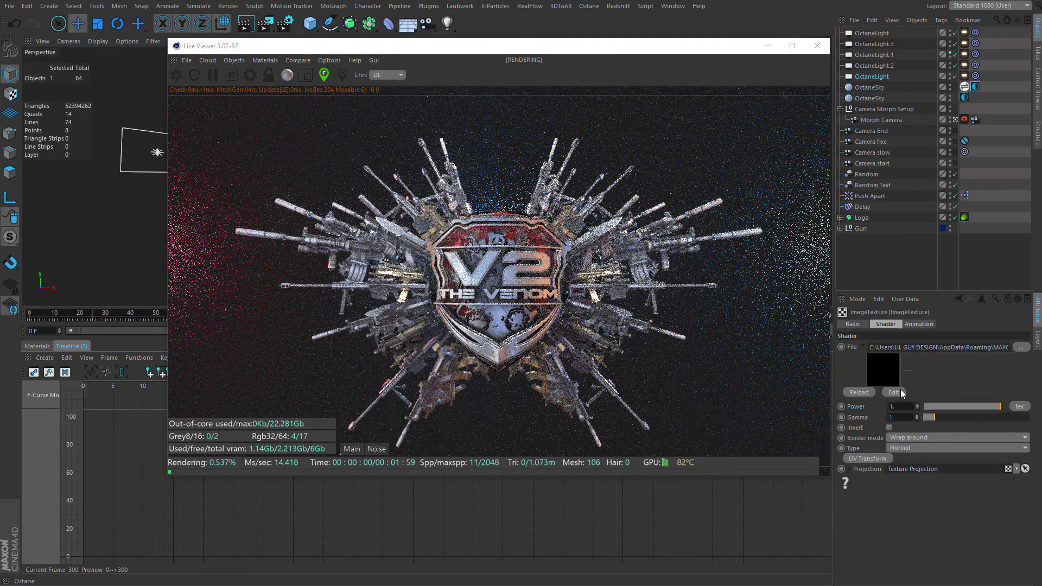
click(976, 87)
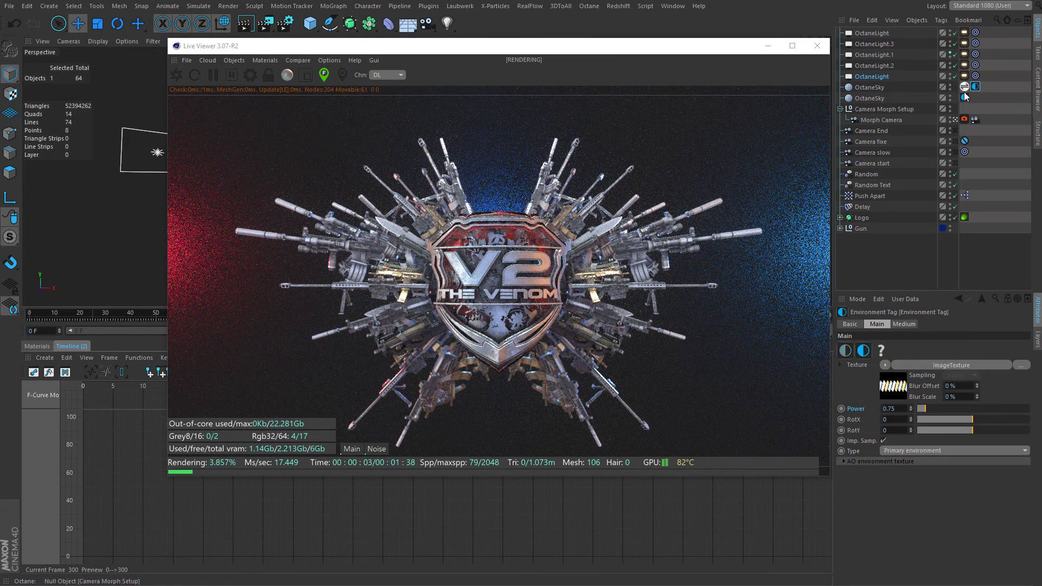
click(903, 324)
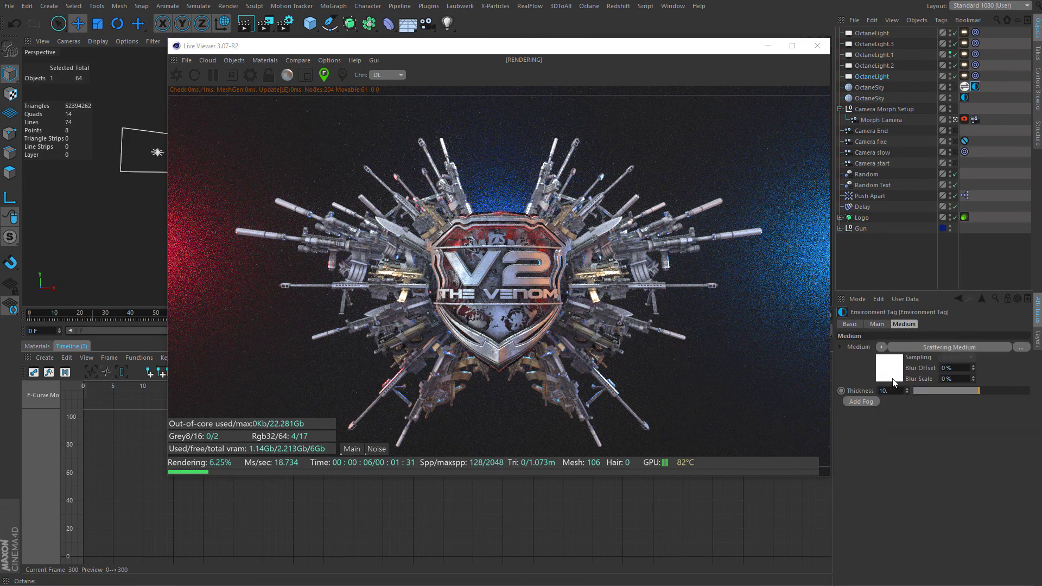
click(952, 360)
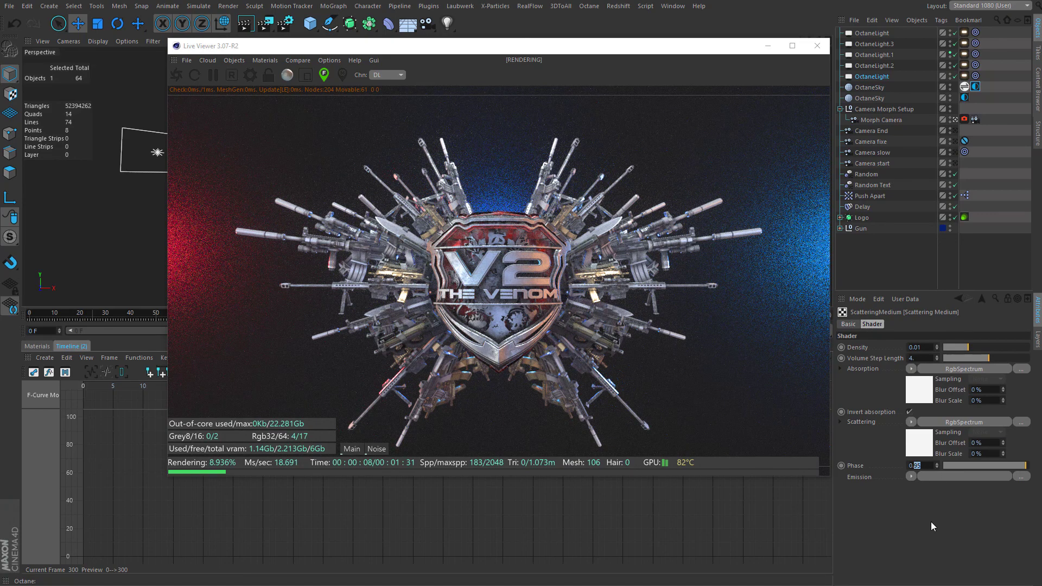
text(85)
key(Return)
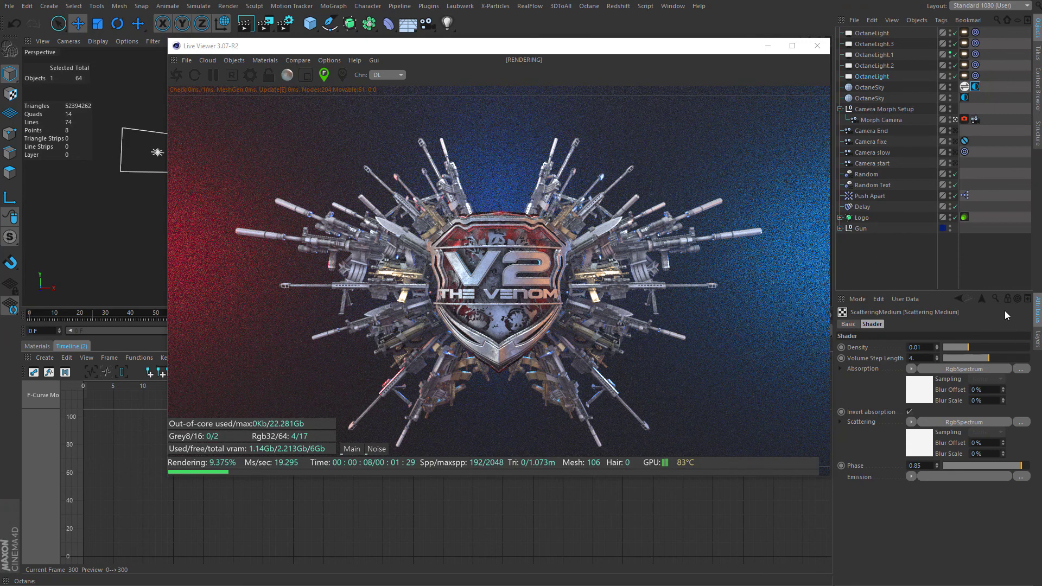
Return to the environment tag, try a medium thickness of 1000 and reduce it to 100.
click(959, 298)
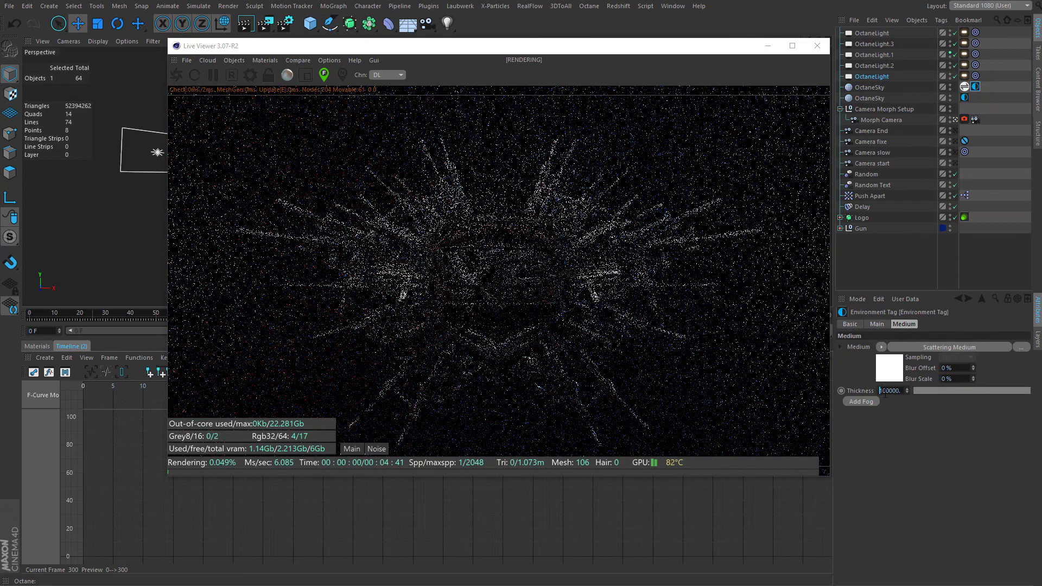
key(Delete)
key(Delete)
key(Delete)
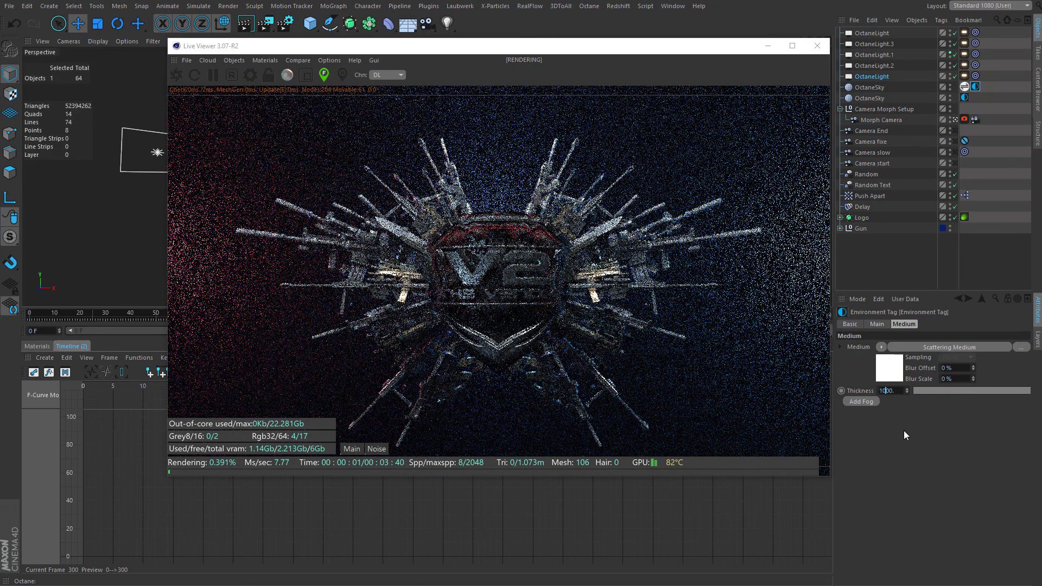
key(Return)
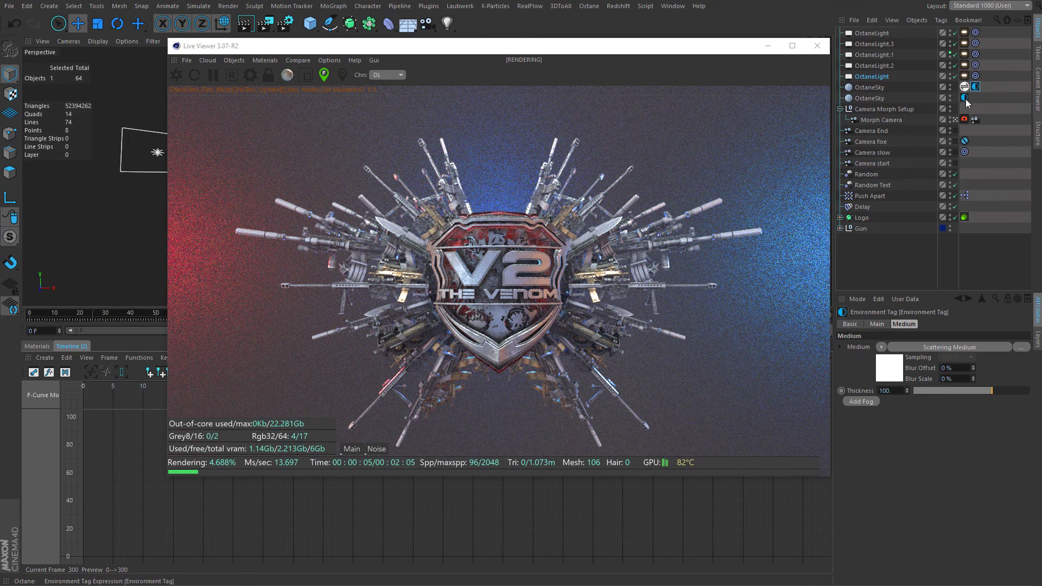
Set the visible environment's power to 0.0001 in the second OctaneSky's environment tag.
click(877, 325)
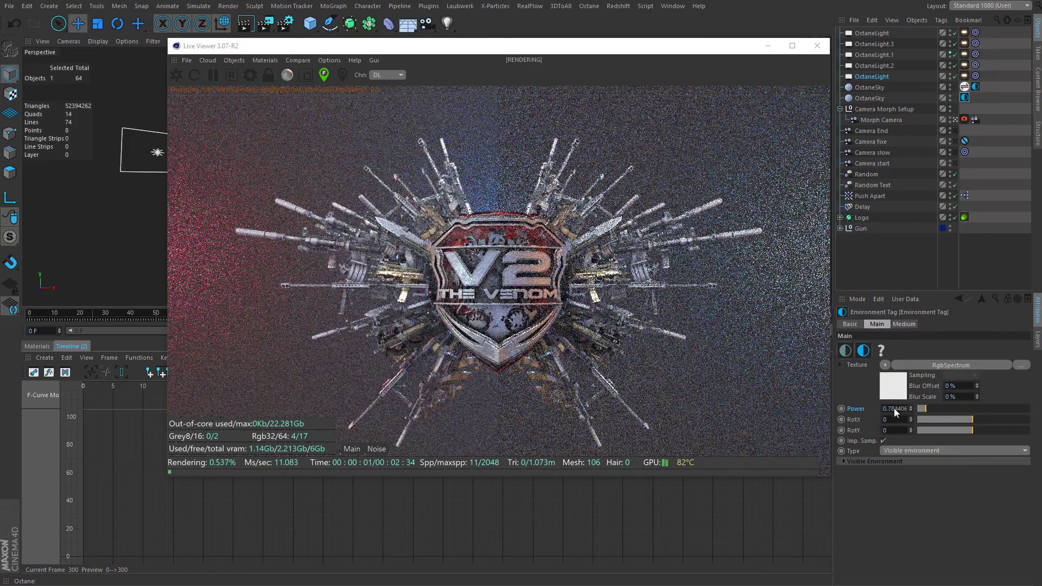
double_click(894, 409)
text(0.0001)
key(Return)
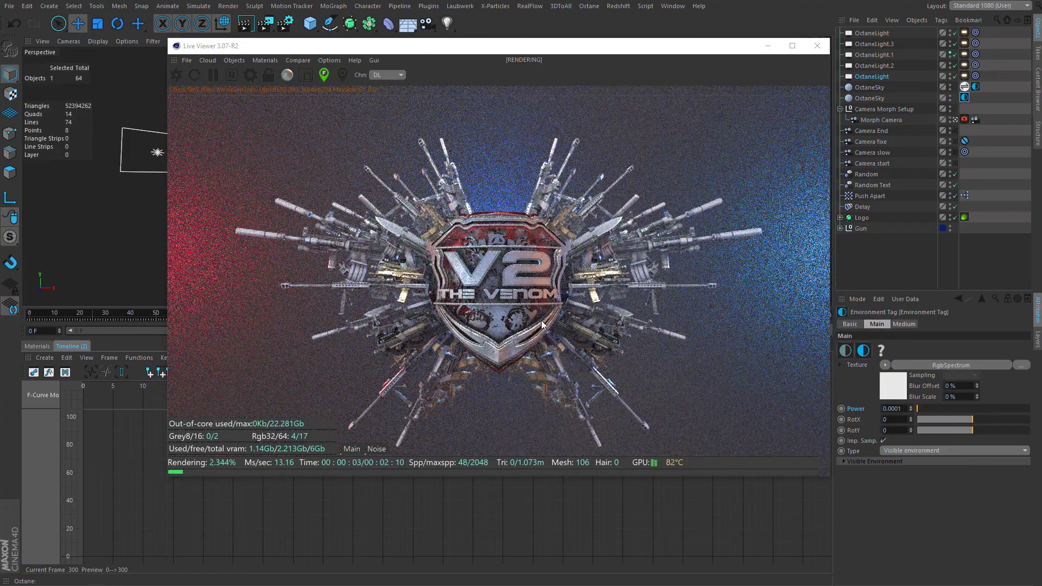
mouse_move(535, 304)
mouse_down()
mouse_move(527, 295)
mouse_move(482, 335)
mouse_move(524, 324)
mouse_up()
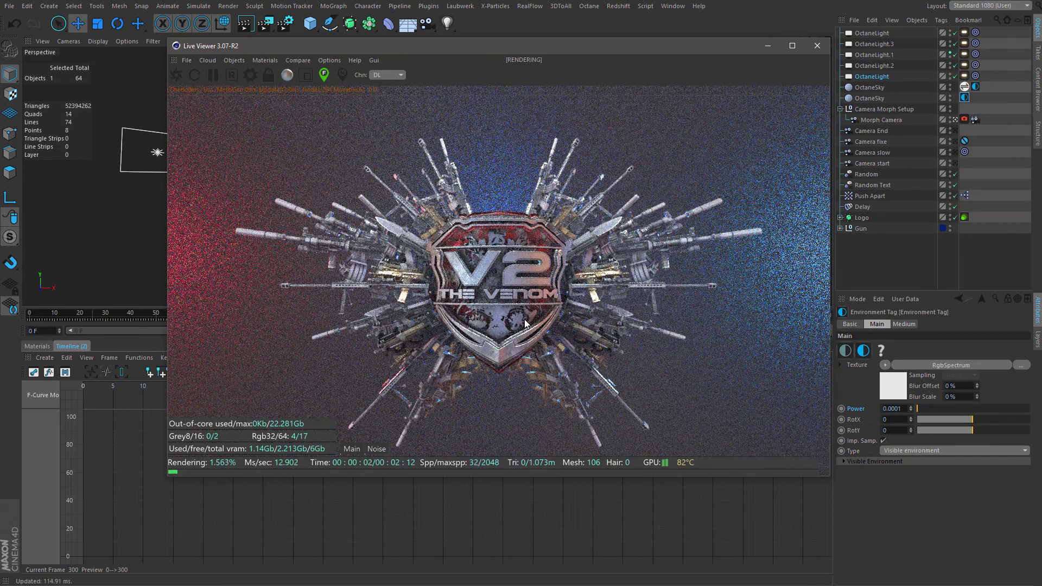
Set the medium thickness to 10 in the first OctaneSky's environment tag.
click(978, 87)
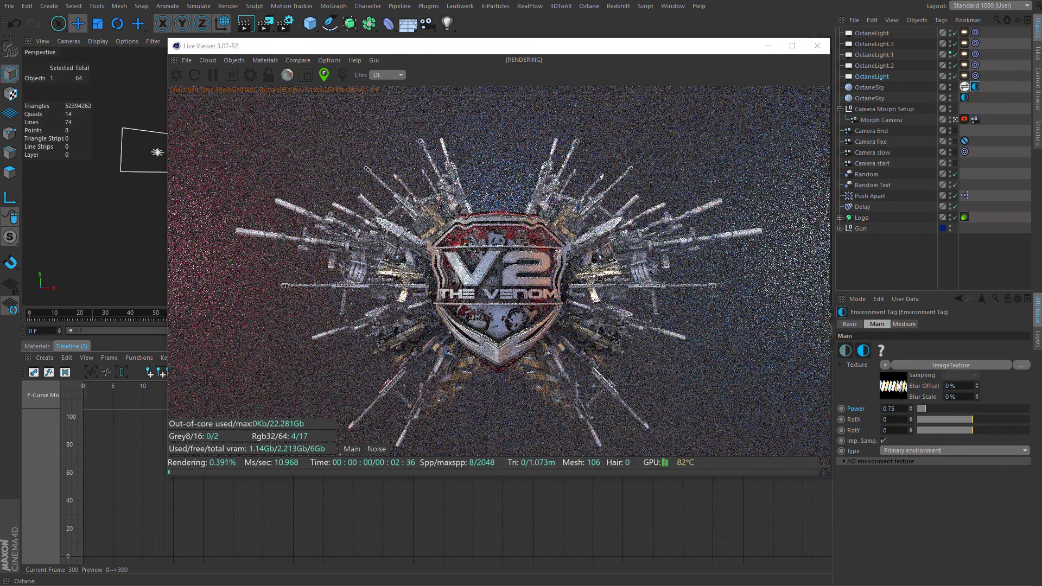
click(904, 324)
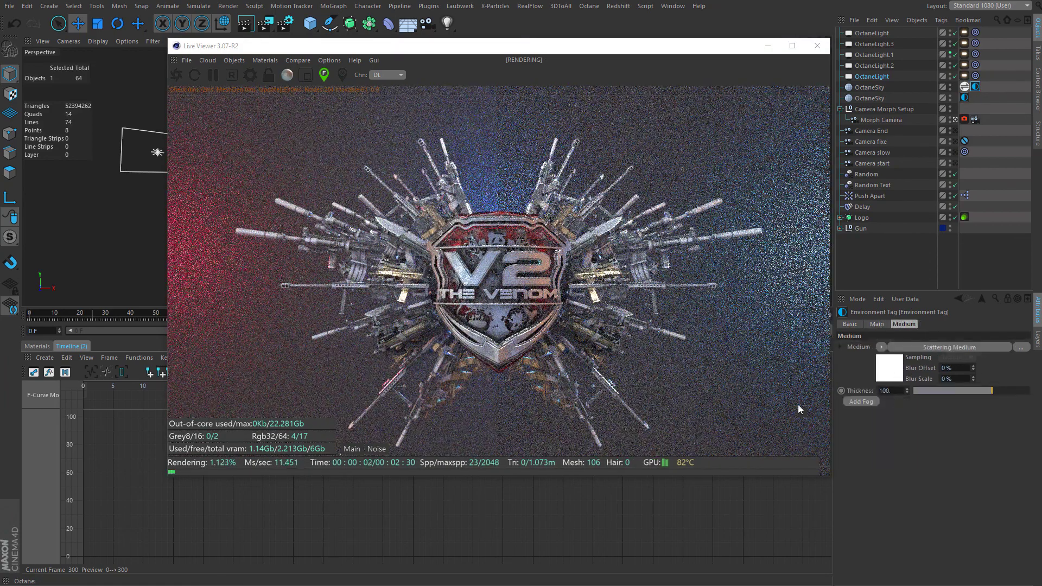
double_click(886, 391)
text(10)
key(Return)
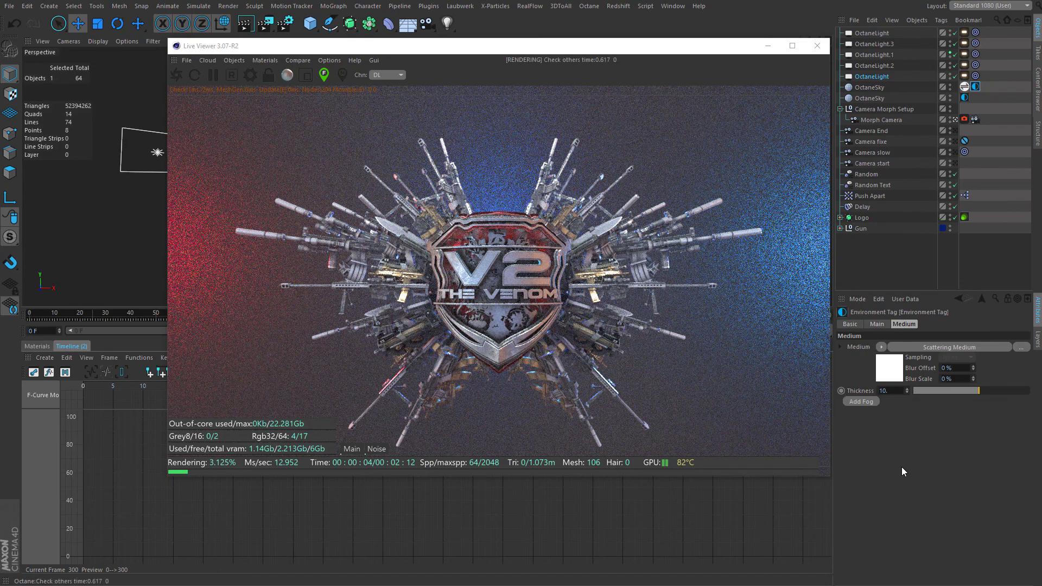
Open the pathtracing kernel settings and compare the Live Viewer render with the alpha channel on and off.
drag(592, 65, 834, 71)
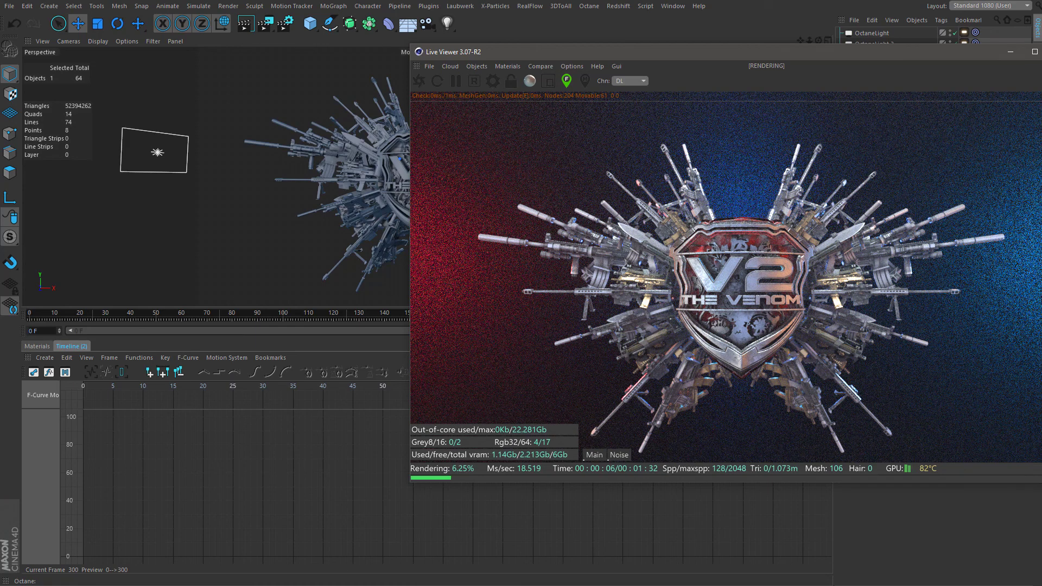
click(493, 80)
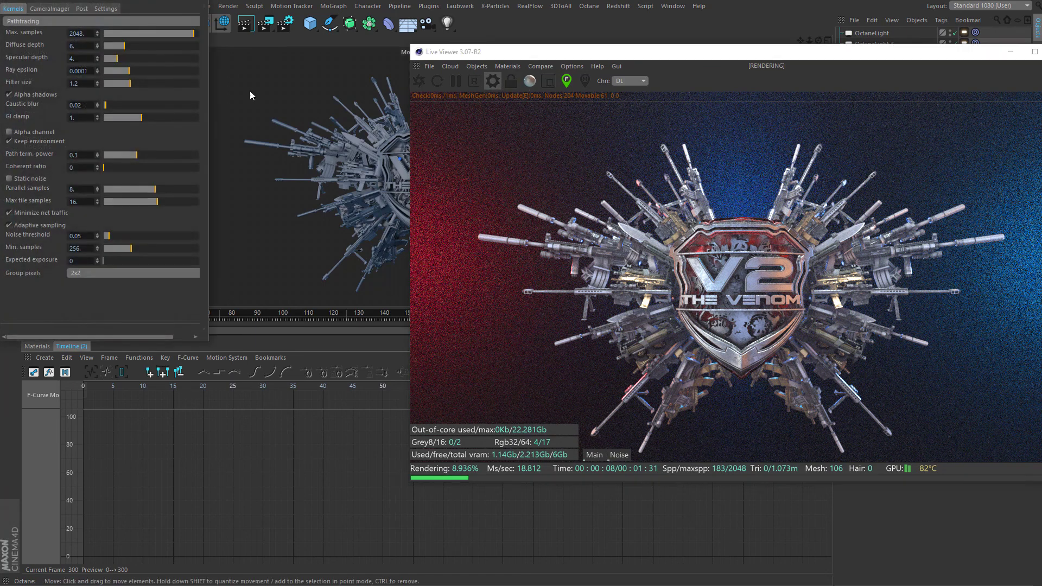
click(20, 133)
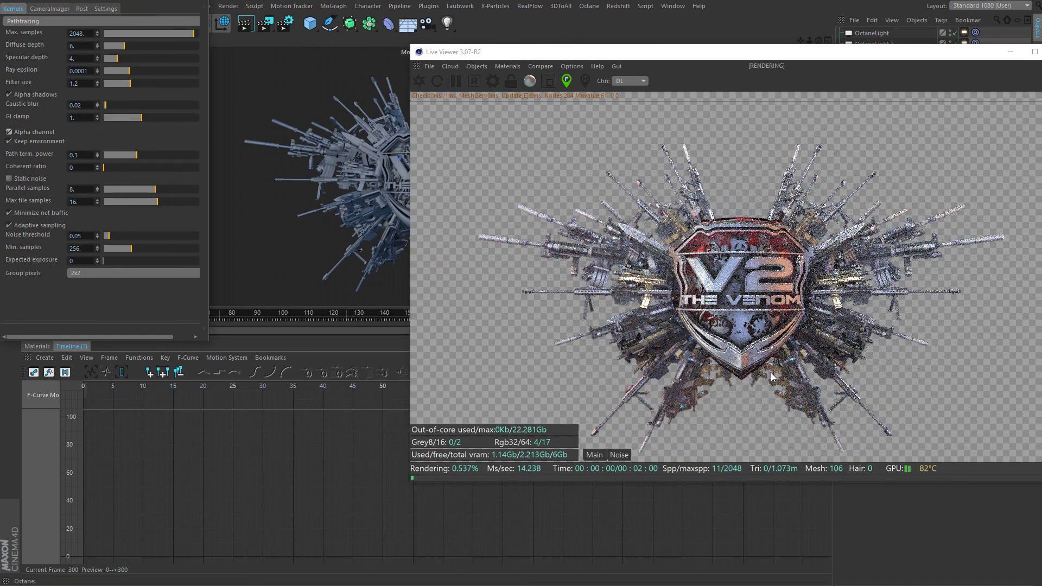
click(33, 133)
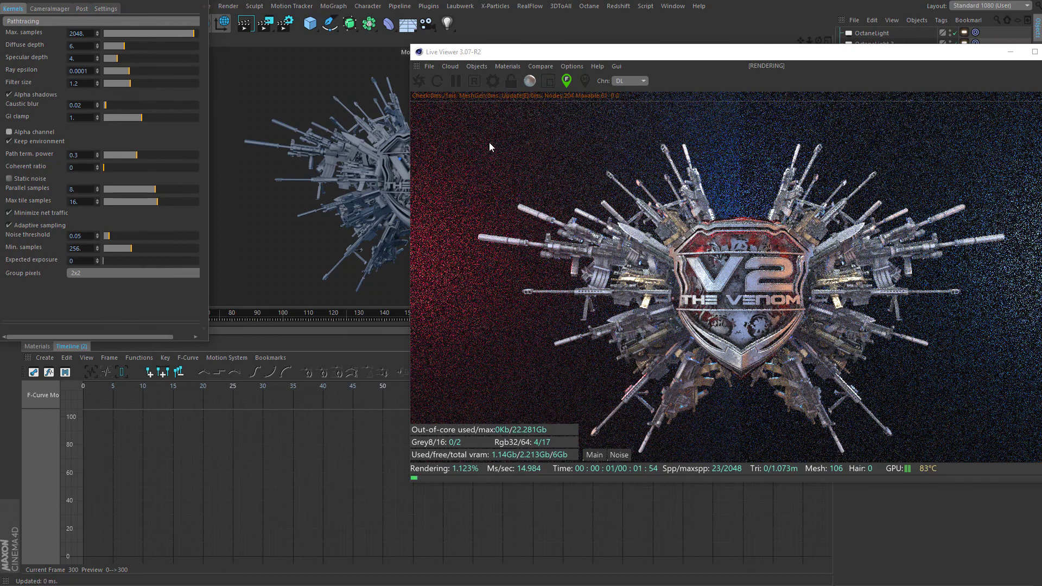
Select the Low test render setting and preview the render again with the alpha channel temporarily on.
click(286, 23)
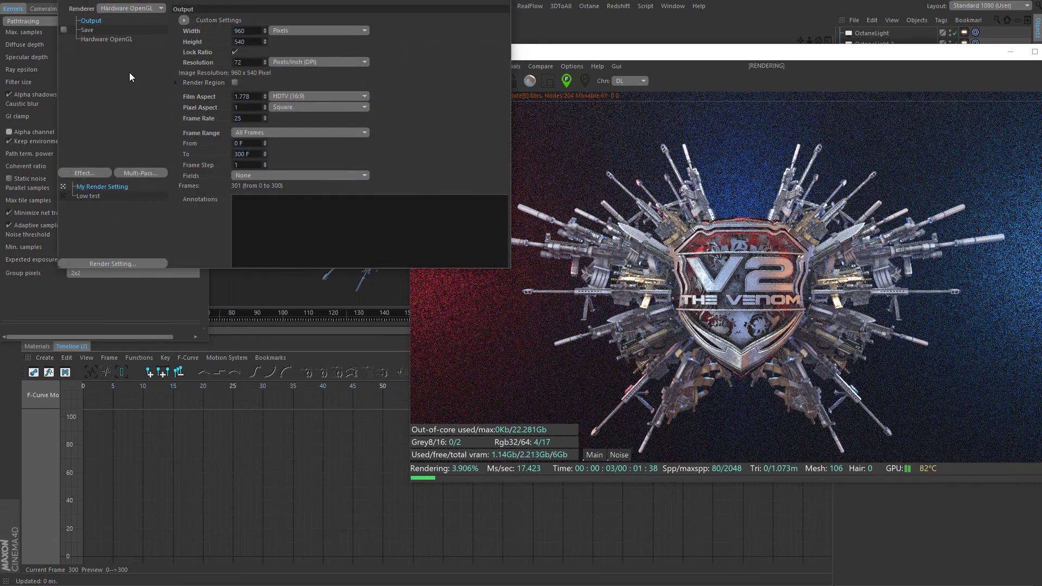
click(88, 196)
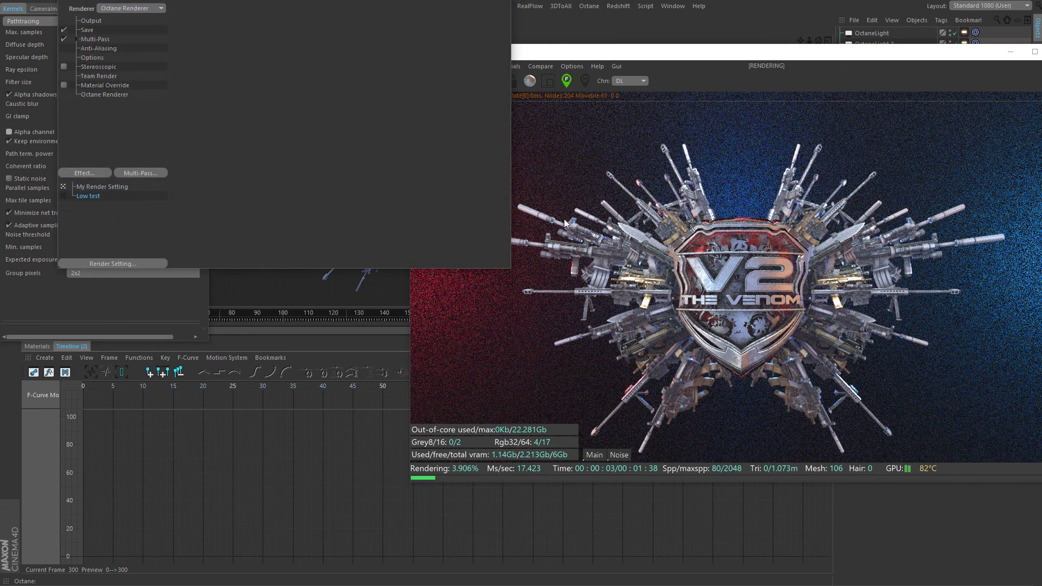
drag(135, 1, 181, 8)
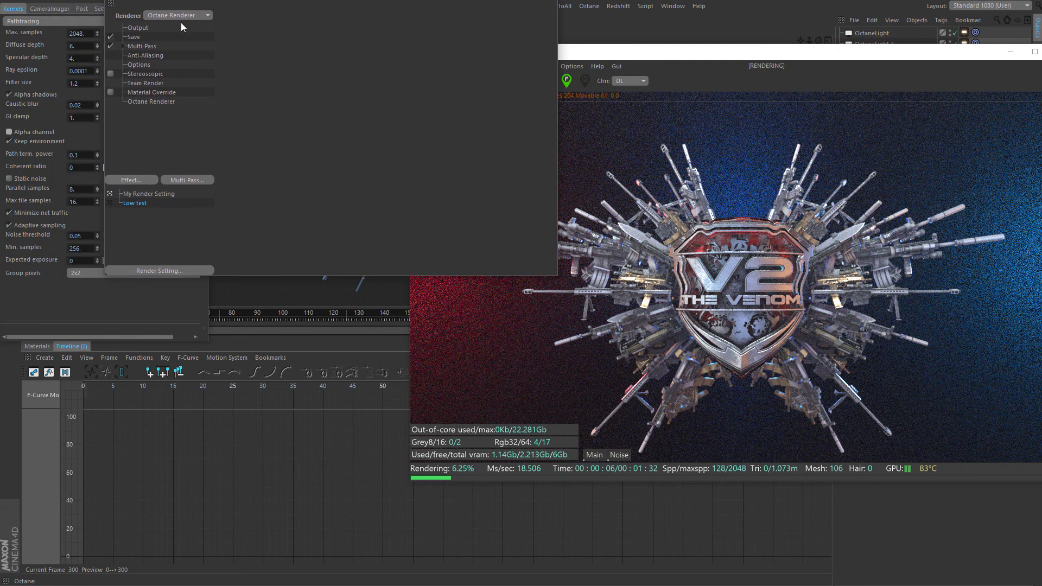
click(9, 131)
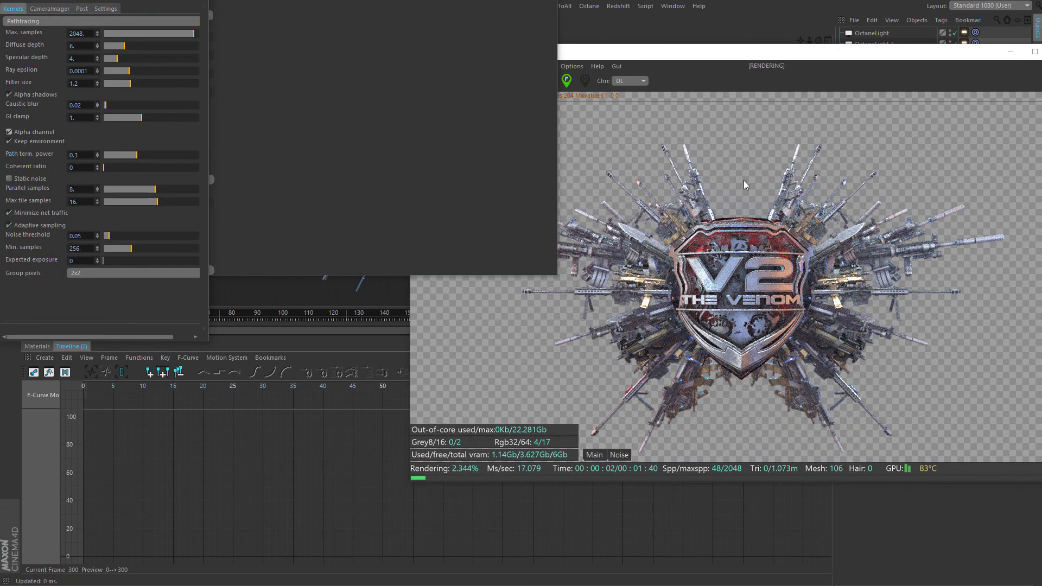
click(9, 131)
Enable the Emitters, Reflection D. and Reflection I. beauty passes in the Low test setting's Octane render passes.
click(285, 24)
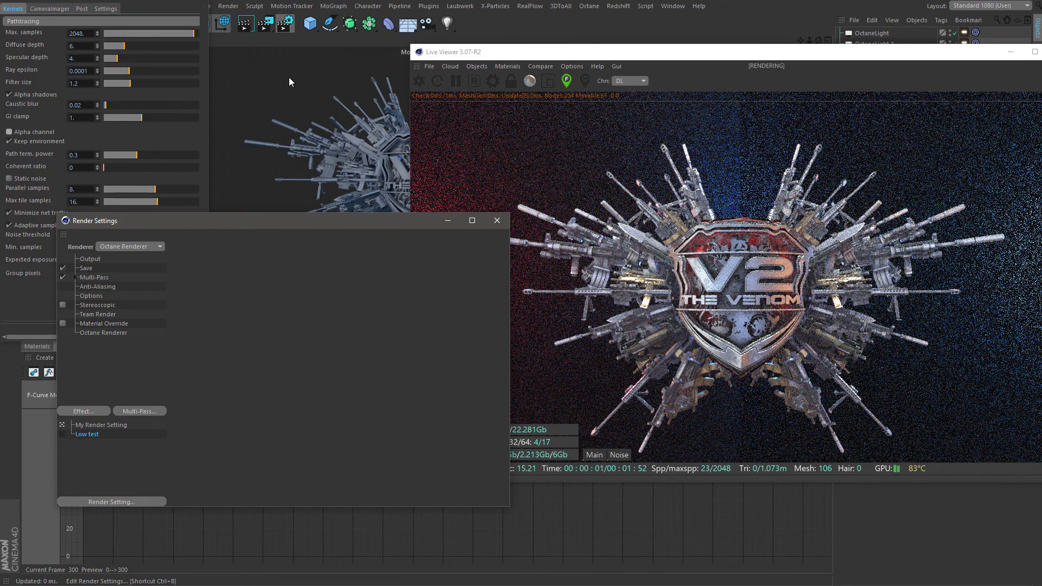
drag(315, 221, 393, 196)
click(187, 309)
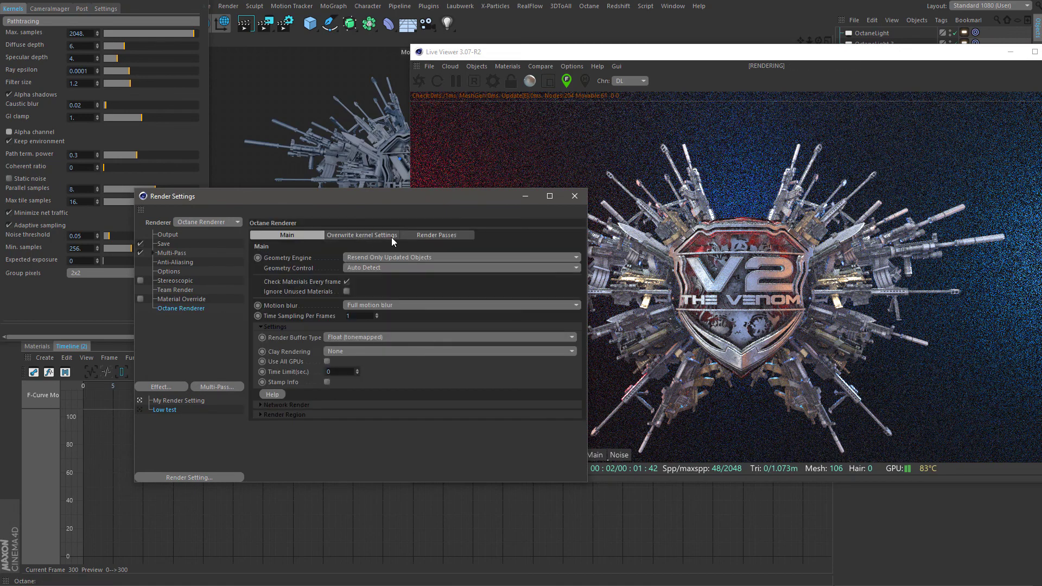
click(418, 236)
click(296, 383)
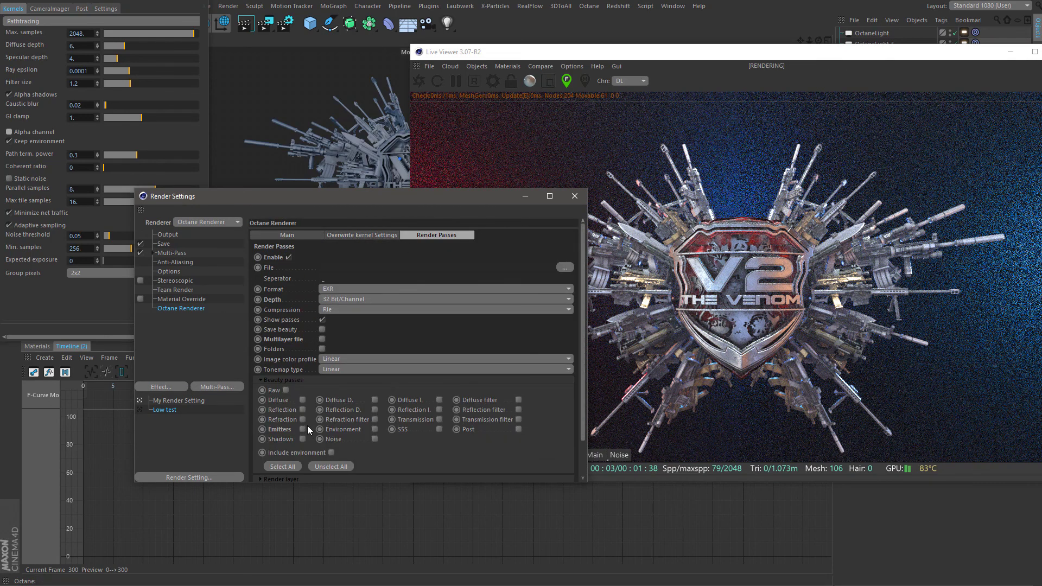
click(375, 410)
click(440, 410)
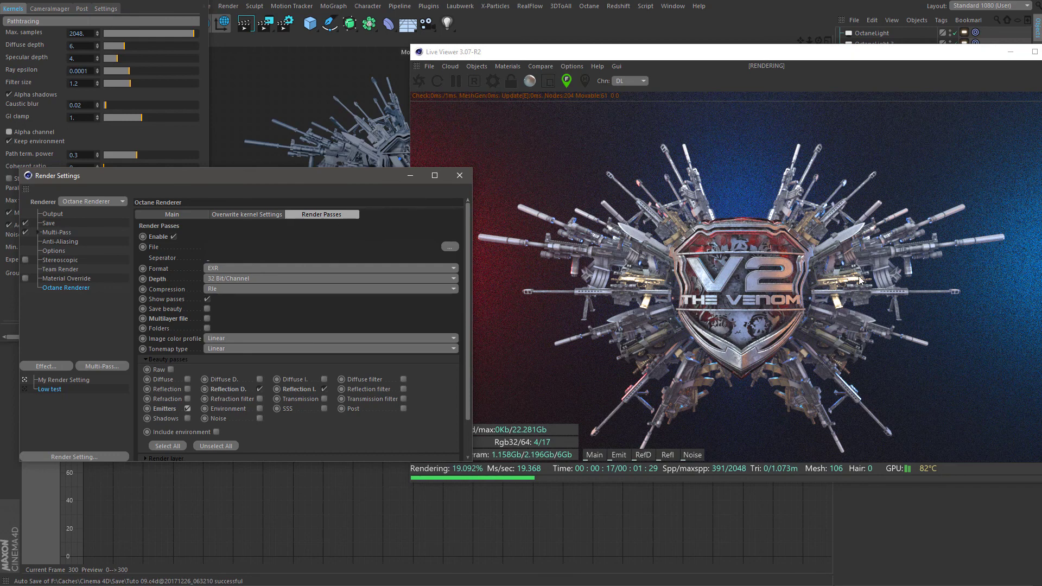
Switch to the video player and examine the reference Venom intro's logo and background, pausing at about 9 seconds.
key(alt+Tab)
click(591, 356)
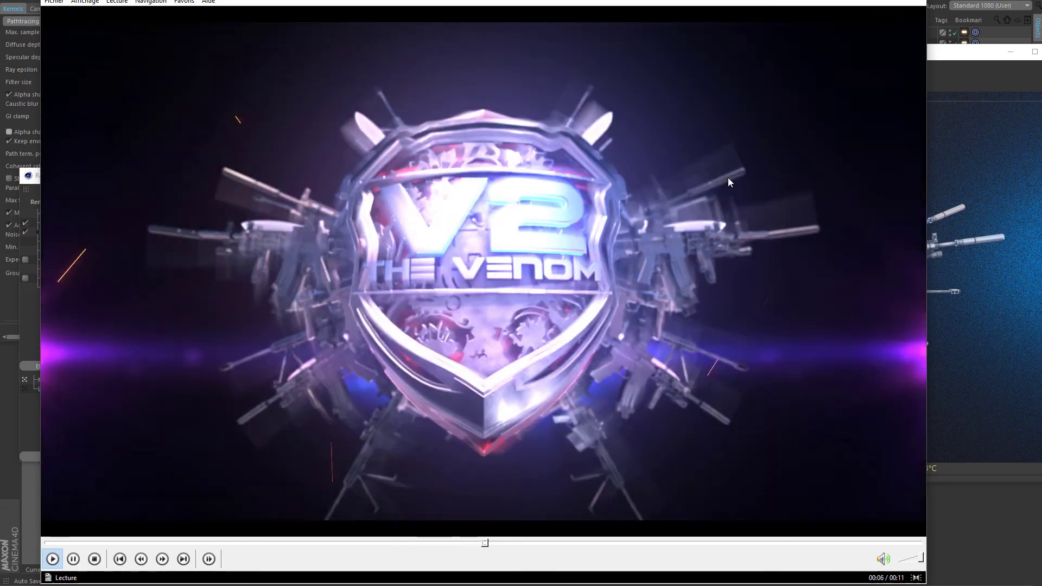
click(856, 34)
drag(790, 103, 727, 126)
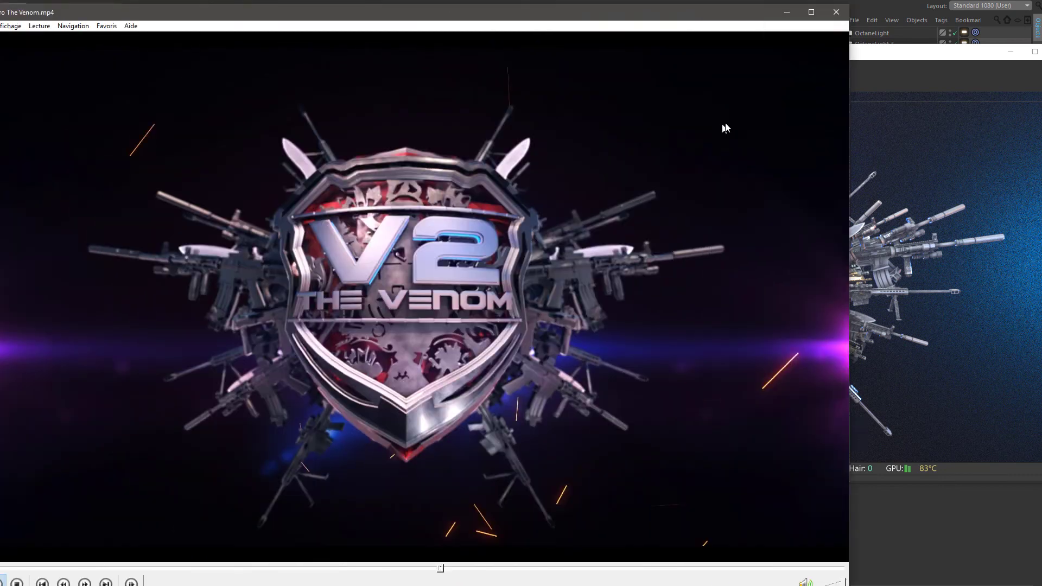
drag(715, 481, 741, 434)
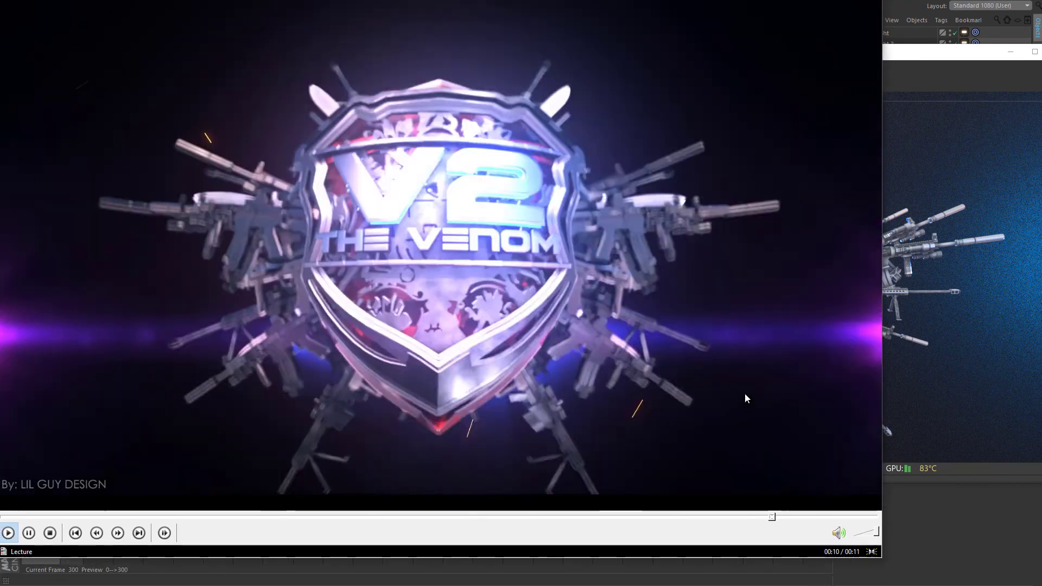
click(723, 517)
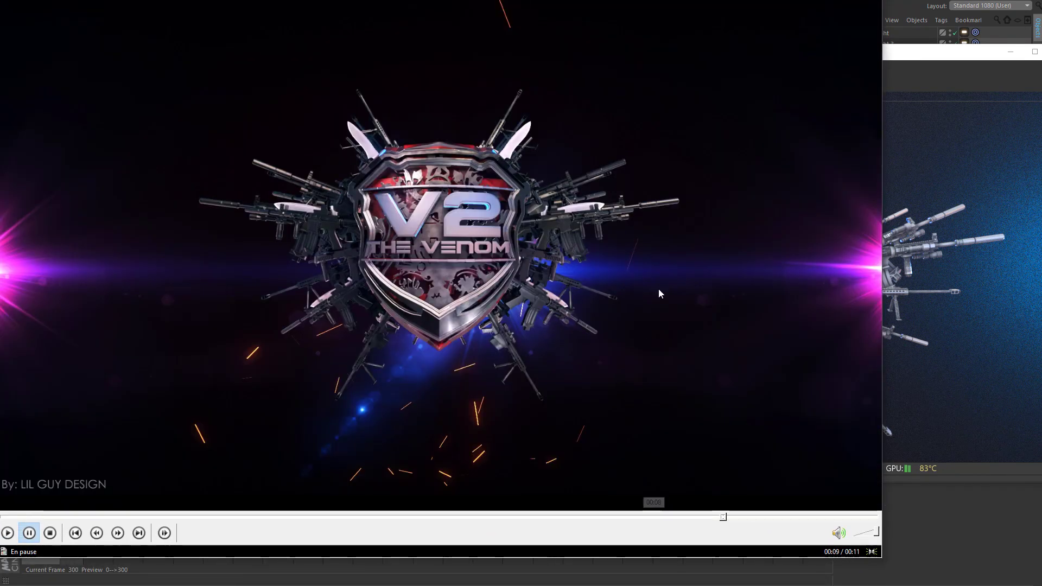
drag(751, 123, 801, 124)
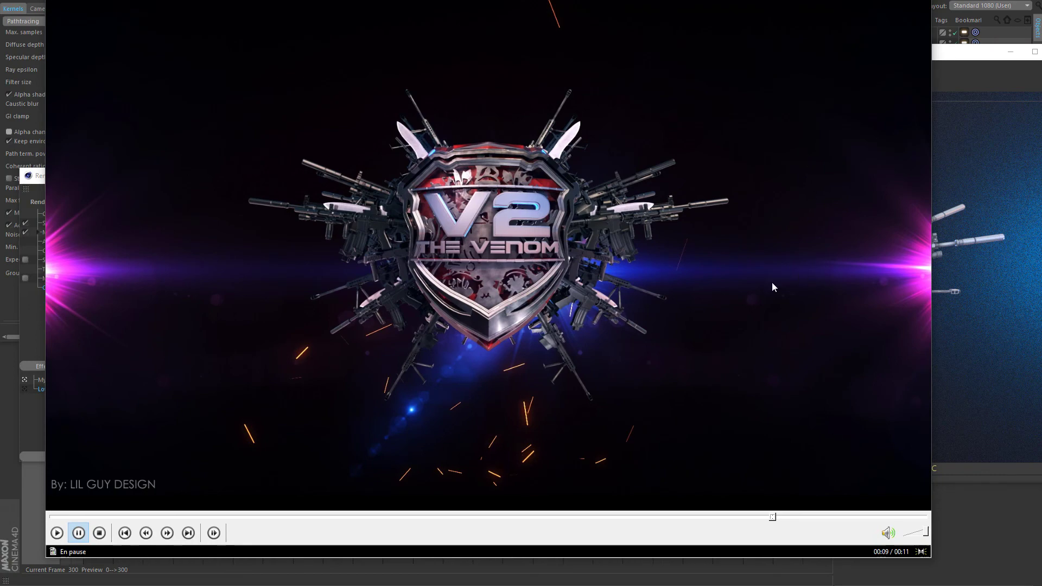
drag(773, 283, 711, 452)
click(856, 137)
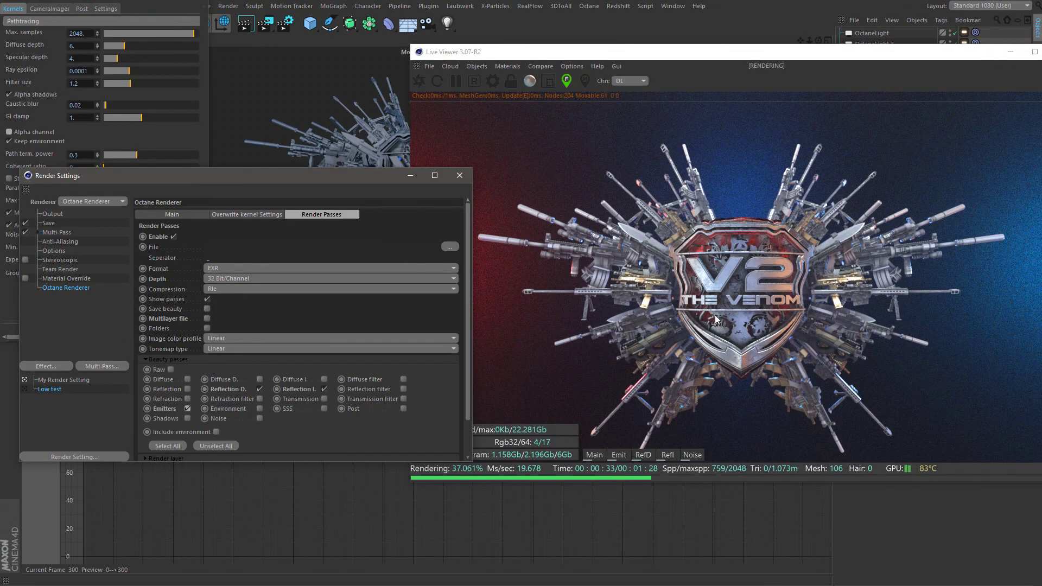
Copy the pathtracing kernel settings with alpha channel enabled to the VideoPost render settings, and turn alpha back off for the Live Viewer.
click(494, 81)
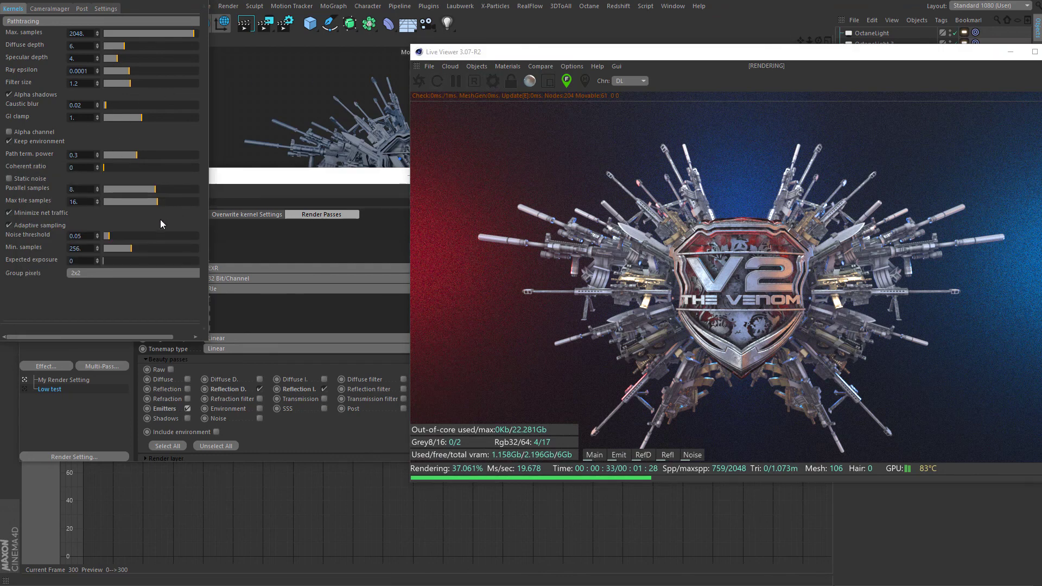
click(31, 131)
click(31, 132)
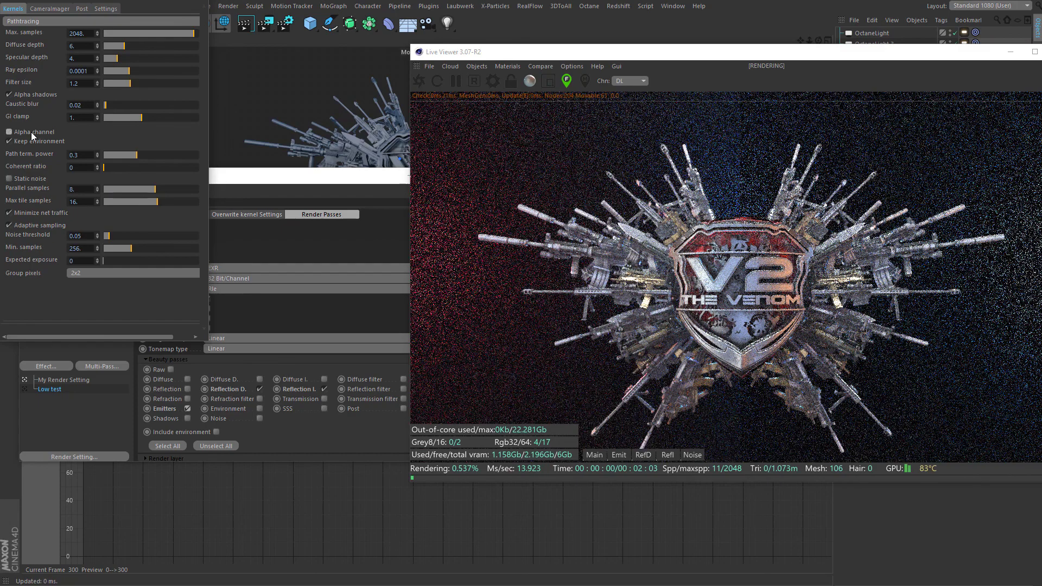
click(24, 132)
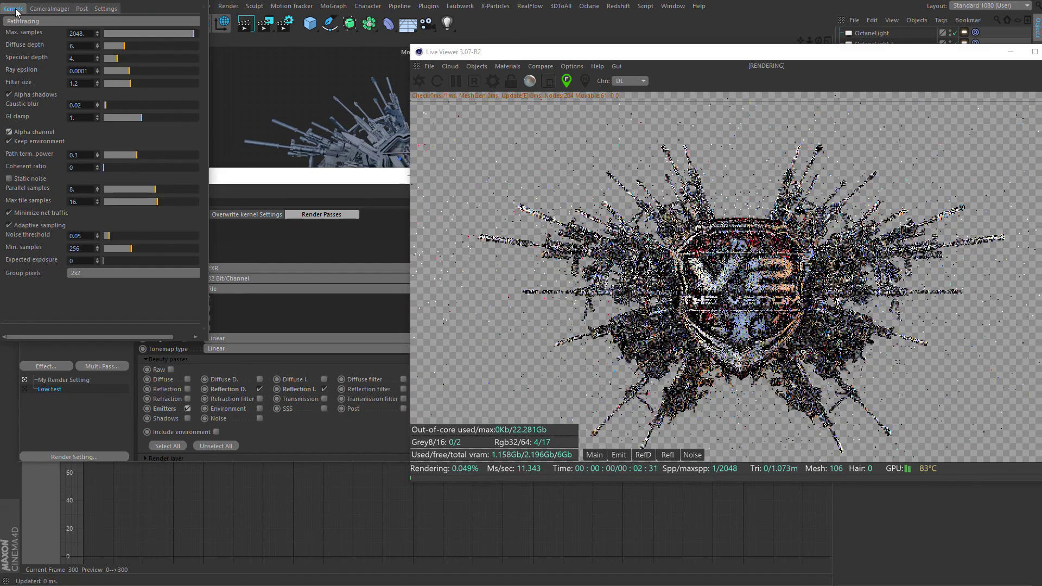
right_click(22, 10)
click(44, 41)
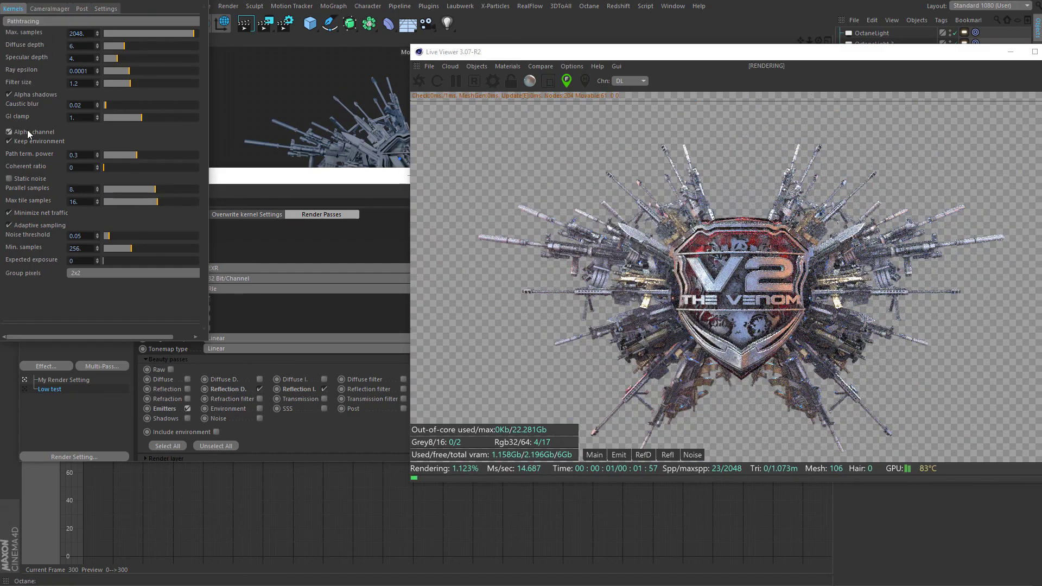
click(29, 132)
Check the path tracing and alpha channel options in the Low test setting's overwritten kernel settings.
click(254, 214)
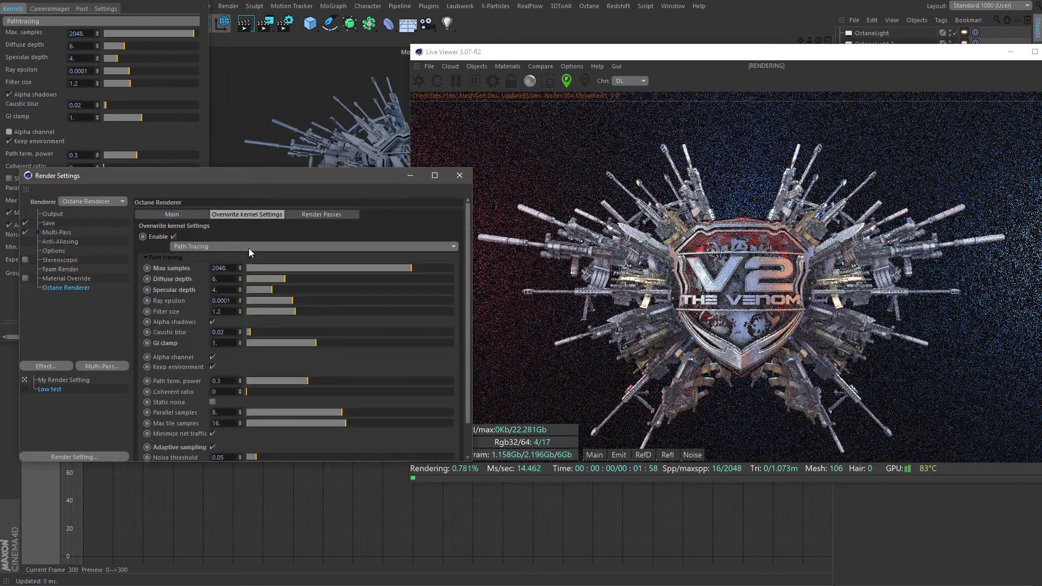
right_click(16, 8)
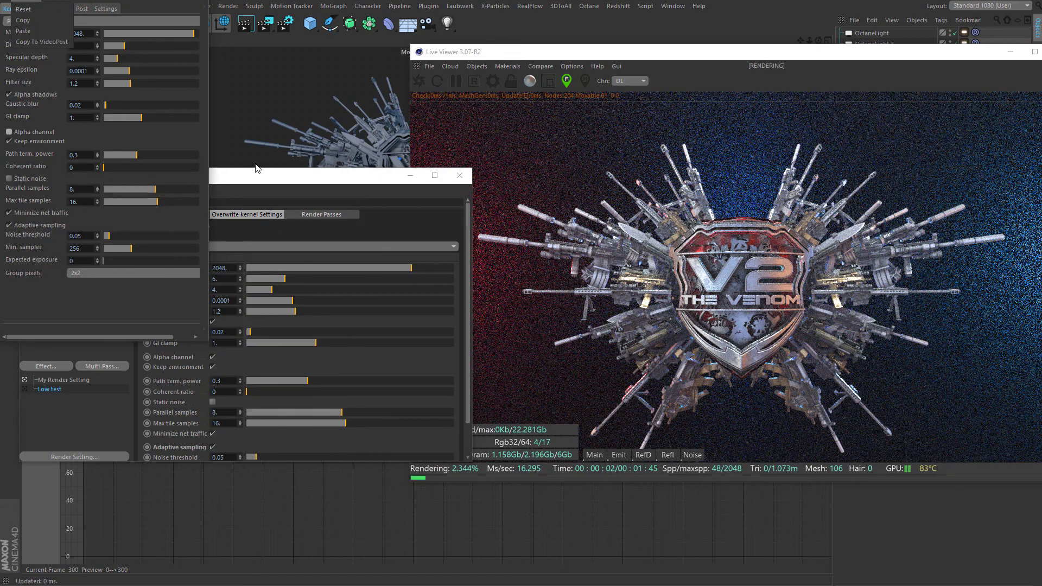
click(283, 178)
drag(289, 181, 329, 184)
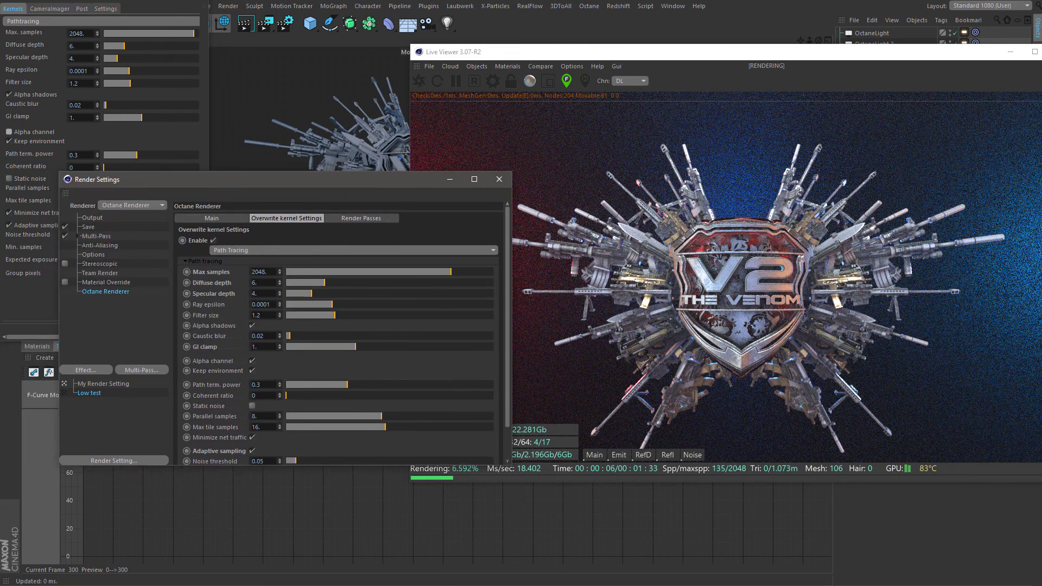
drag(211, 347, 216, 306)
drag(288, 370, 318, 360)
Set the render passes' output file to Pass inside a new Render folder within the Tuto project folder.
click(362, 218)
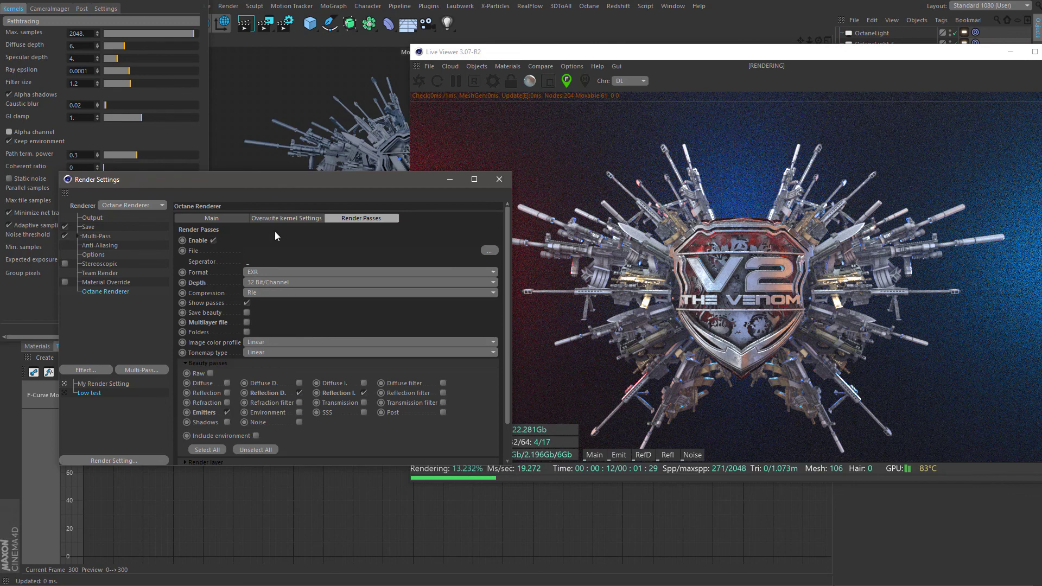
click(482, 251)
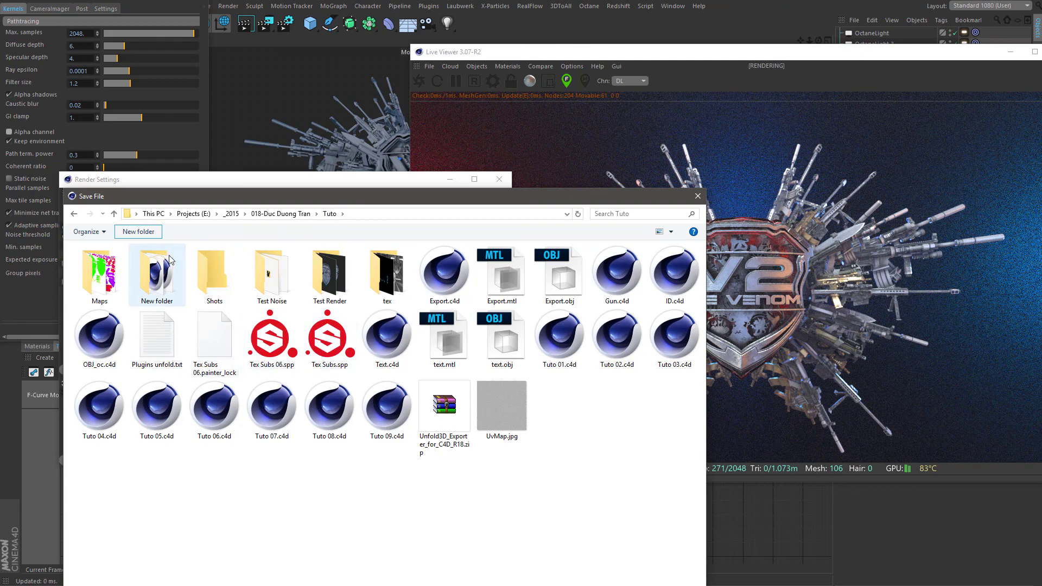
click(138, 231)
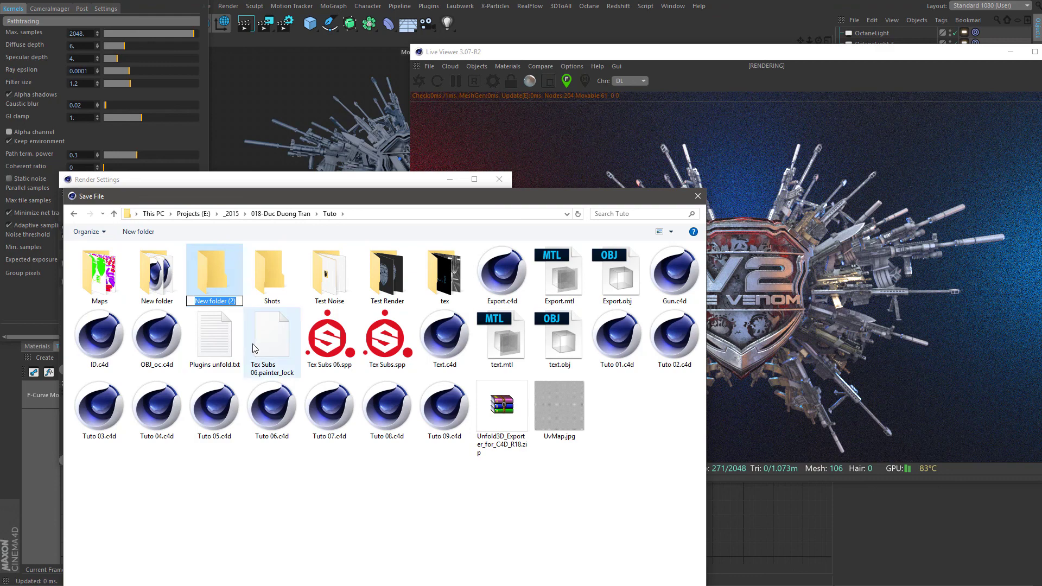
text(Render)
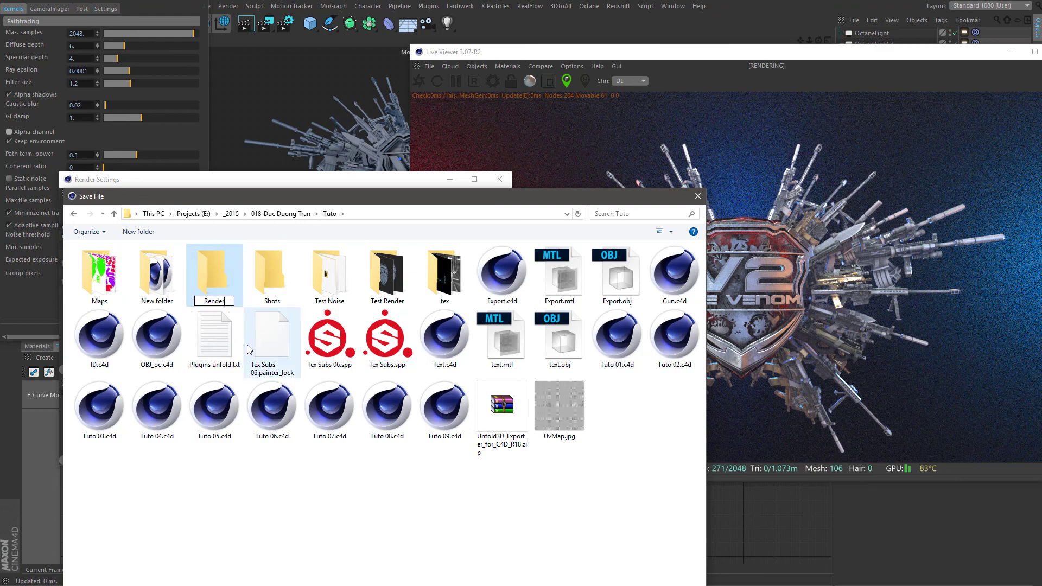
key(Return)
key(Return)
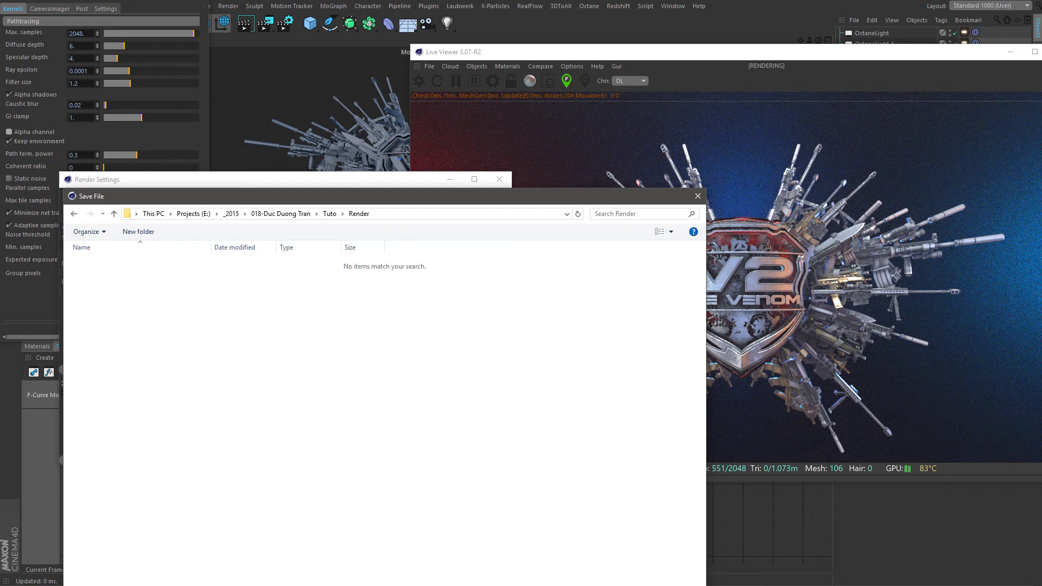
key(Return)
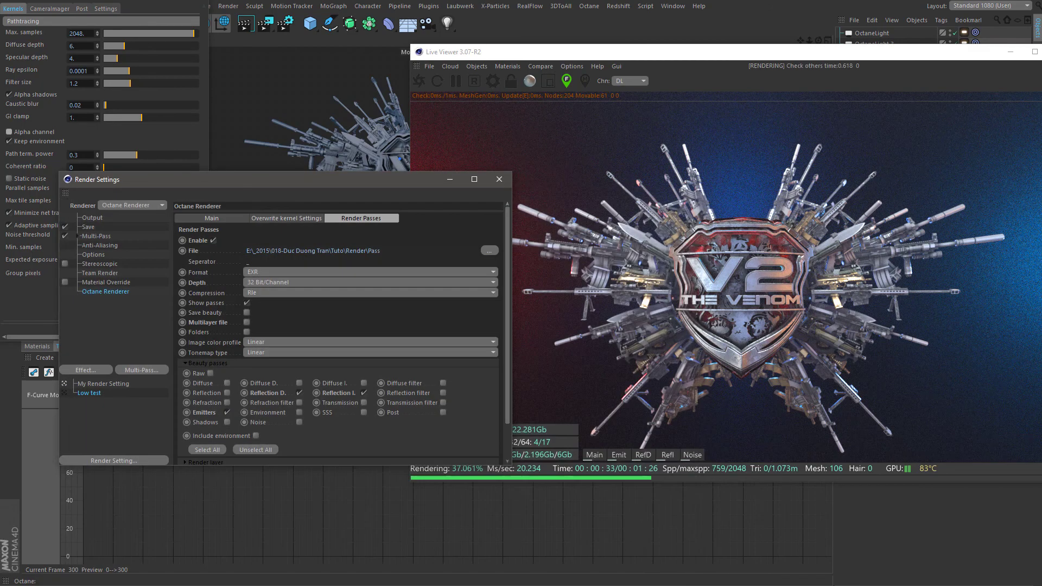
Copy the render passes' file path into the regular image save file, disable multi-pass image saving, and set the regular format to OpenEXR.
double_click(348, 249)
key(ctrl+c)
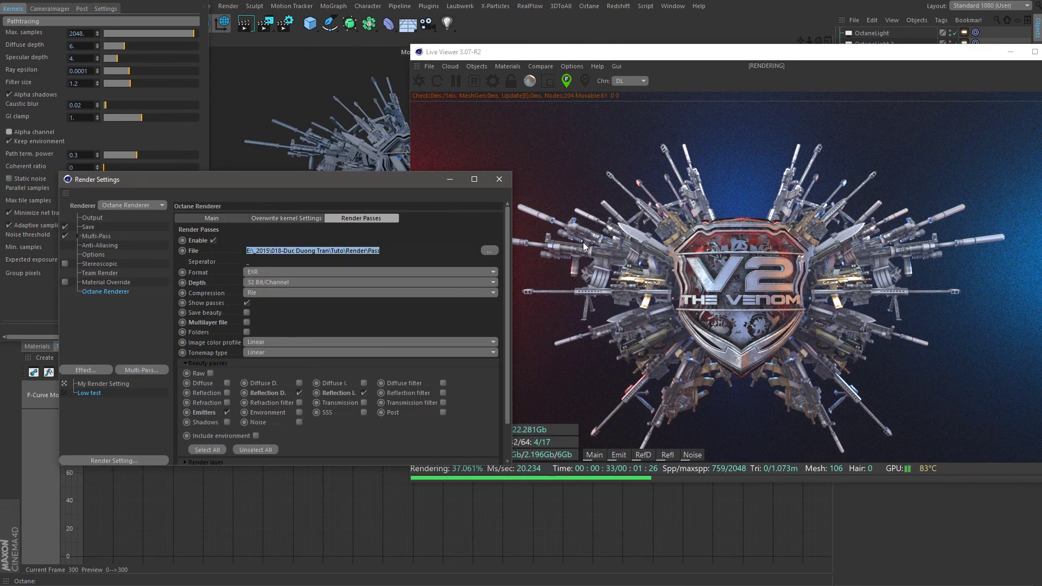
click(94, 225)
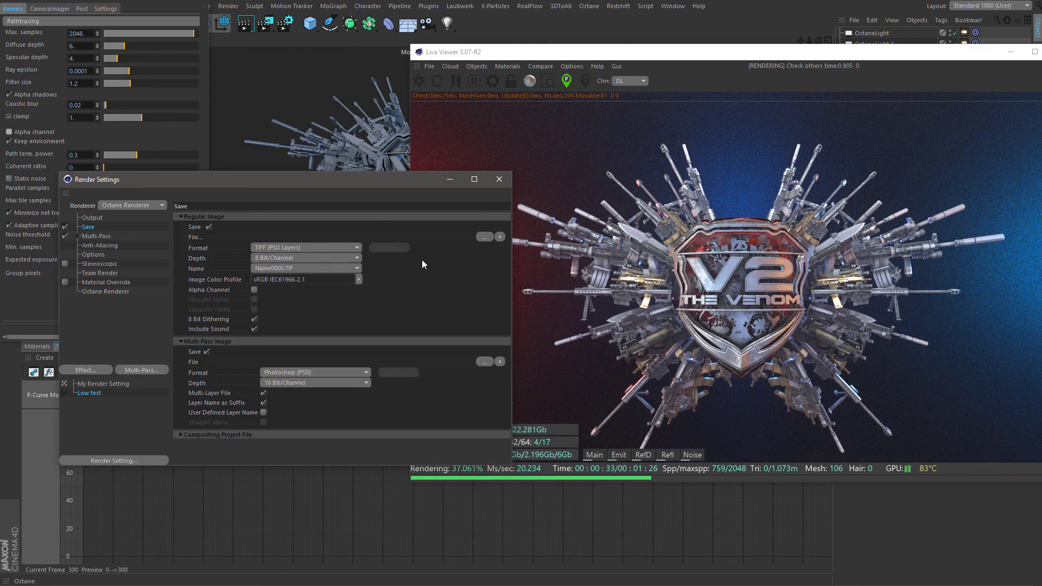
key(ctrl+v)
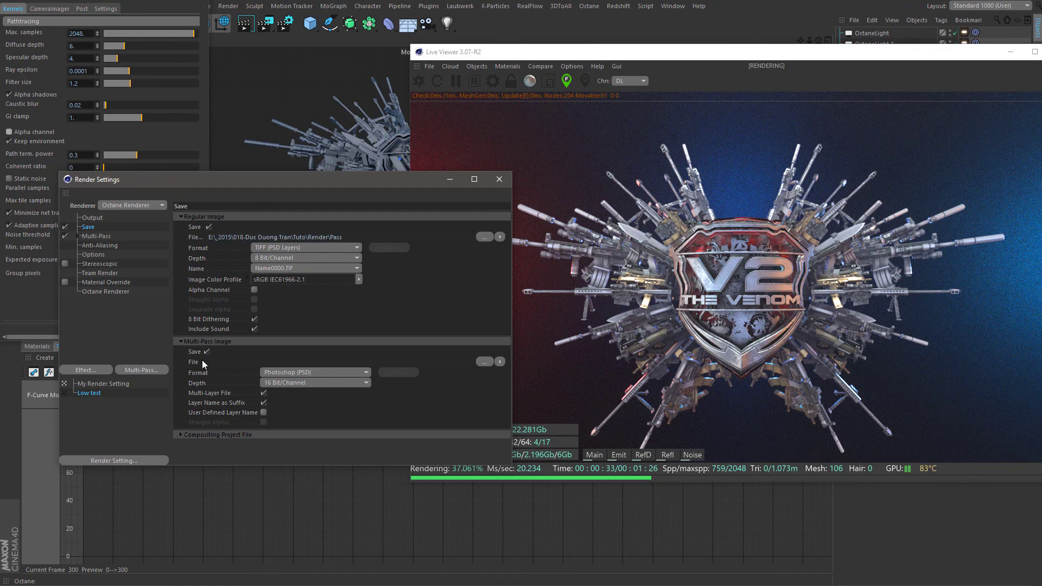
click(207, 352)
click(304, 247)
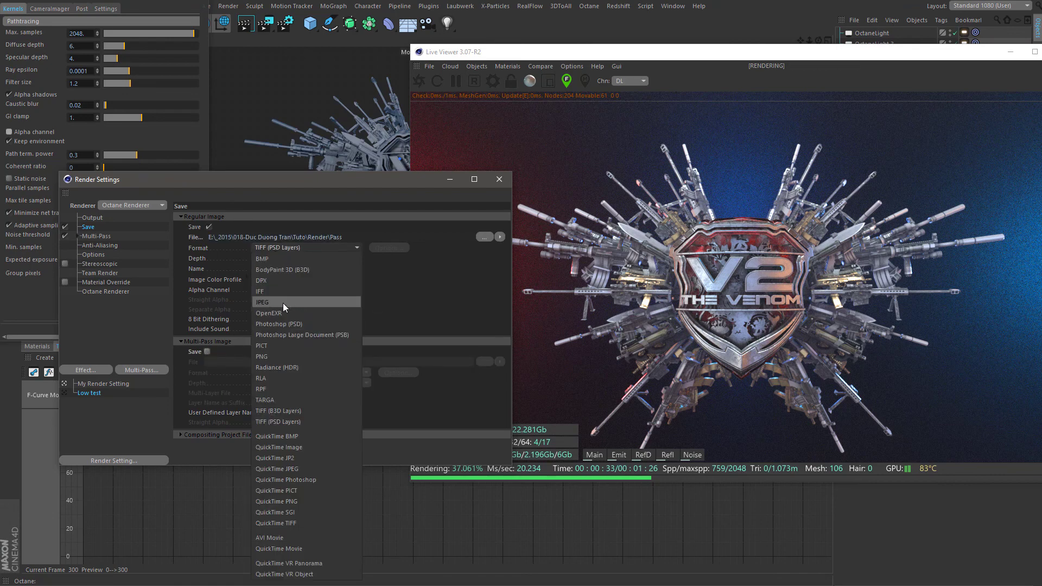
click(278, 312)
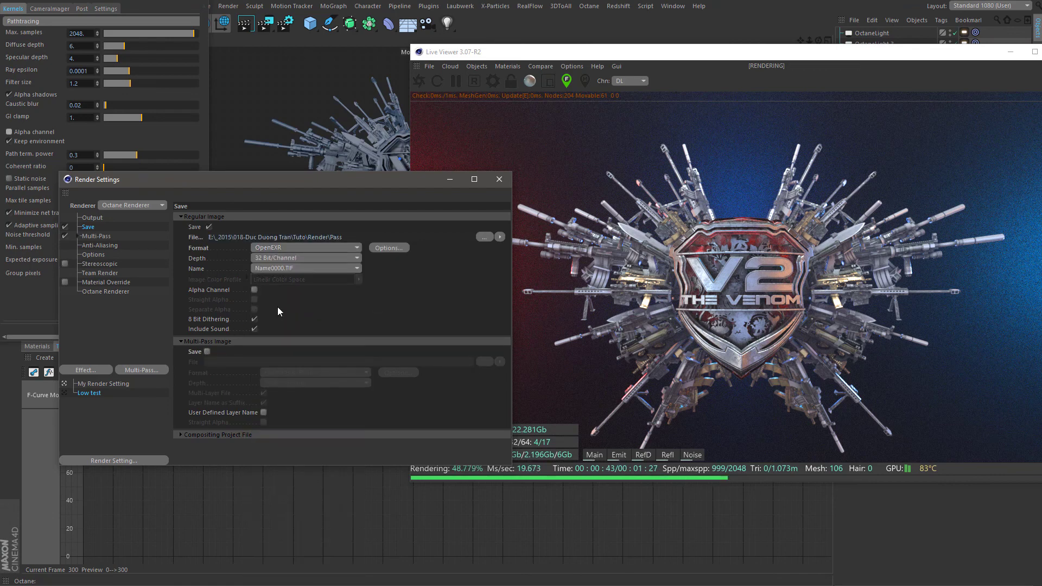
Enable the alpha channel for the regular image and rename its output file to Raw in the Render folder.
click(111, 292)
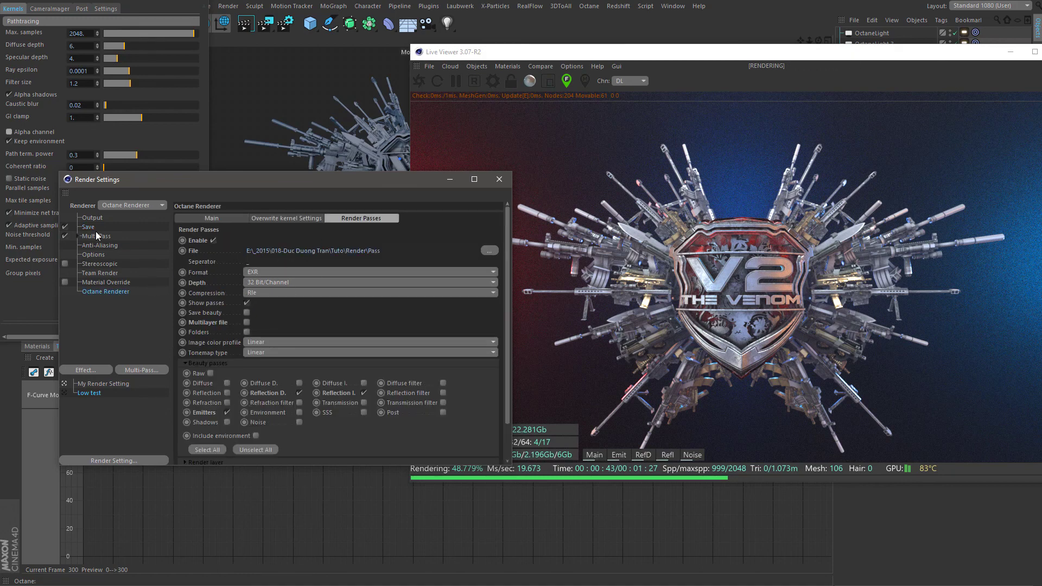
click(95, 228)
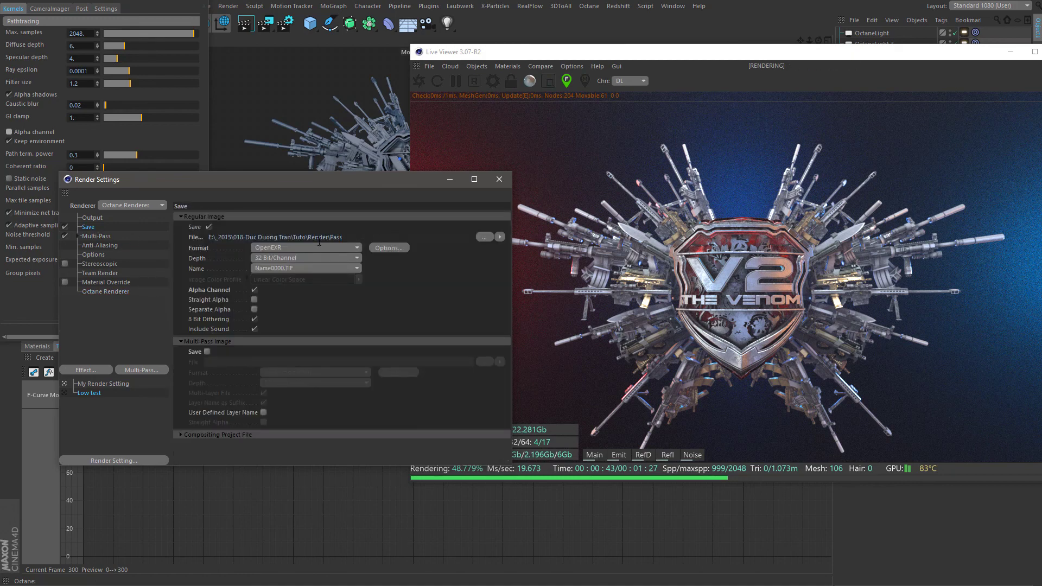
key(shift+End)
text(ra)
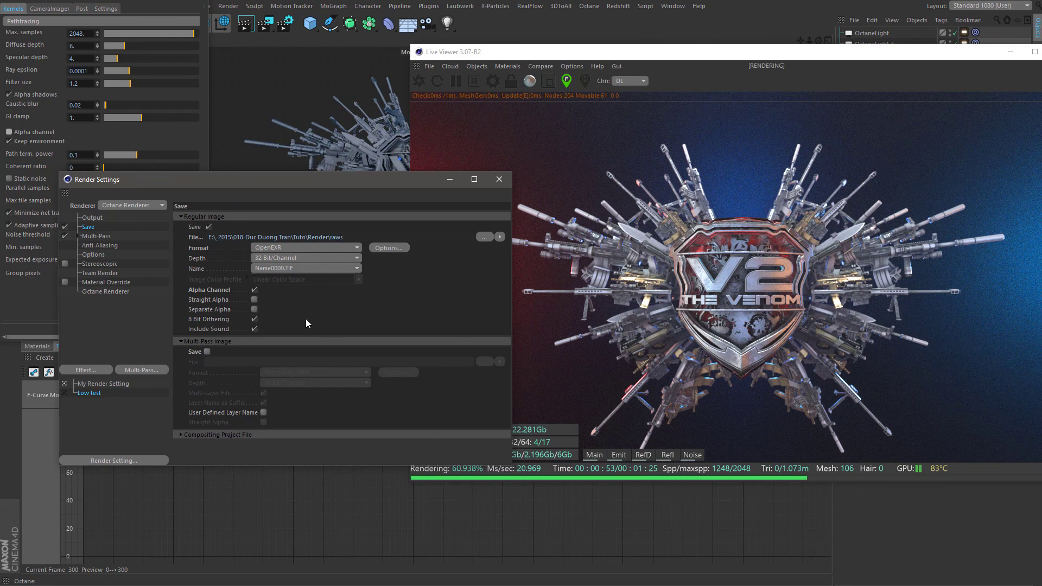
key(BackSpace)
text(ra)
text(r)
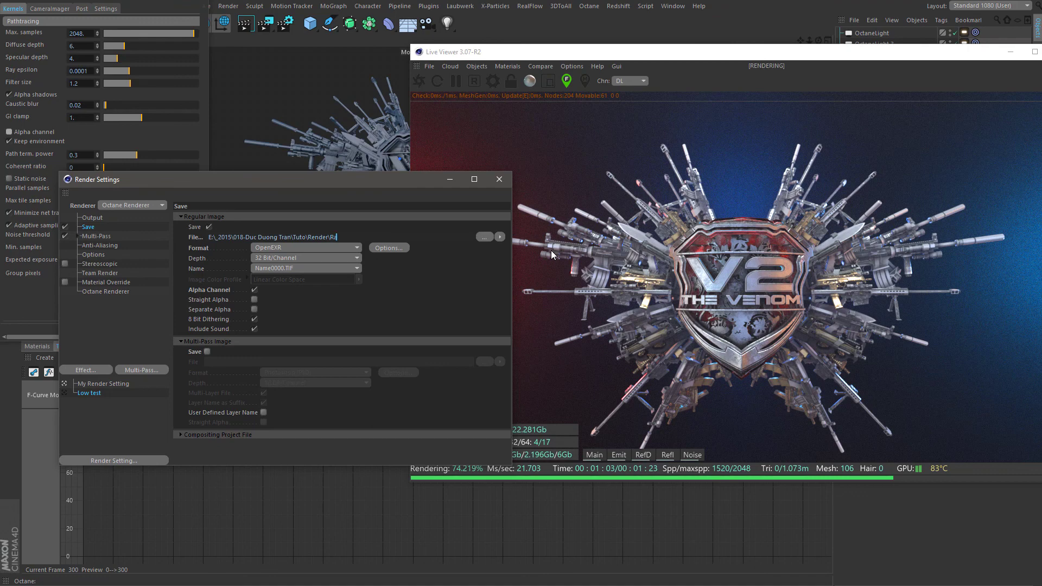
text(w)
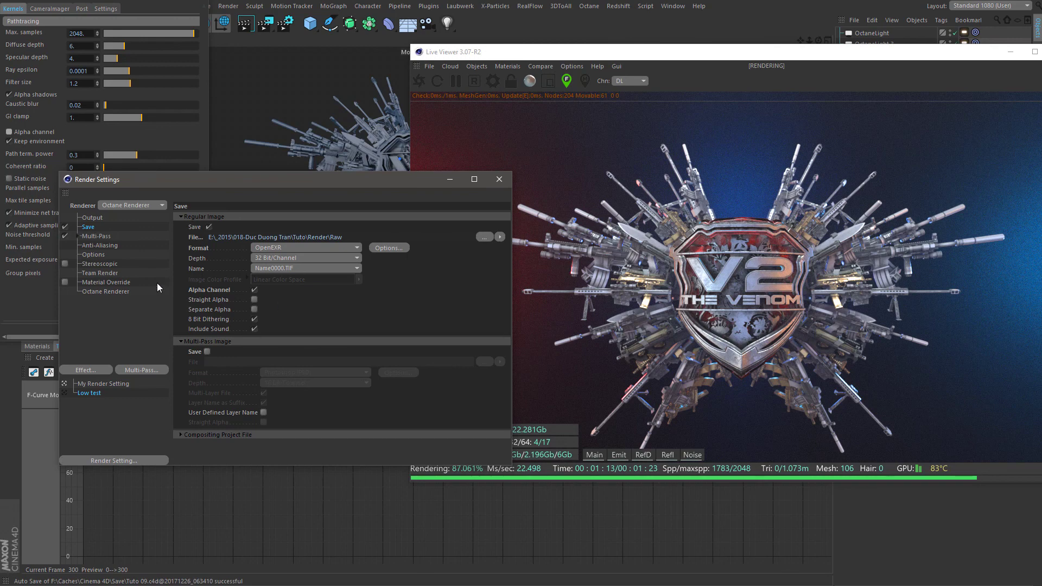
Review the Octane render pass options, including the Post beauty pass, and close the render settings.
click(103, 292)
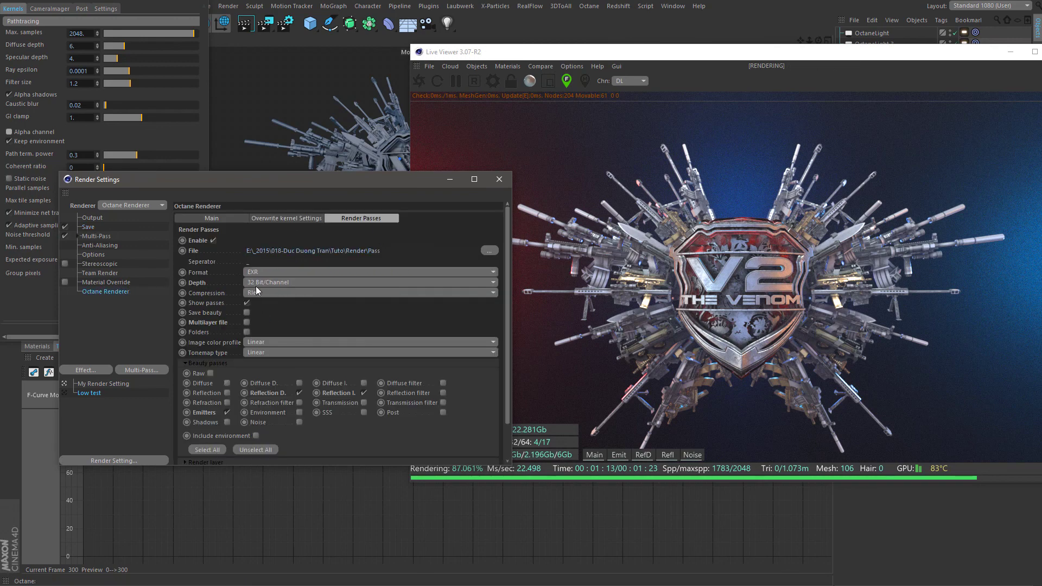
scroll(311, 321, down, 2)
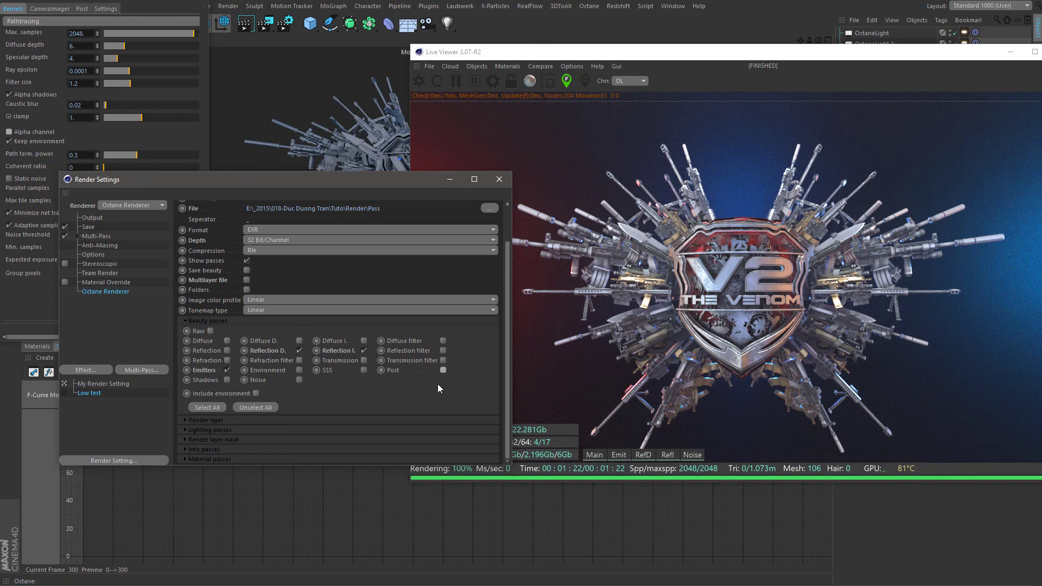
click(443, 370)
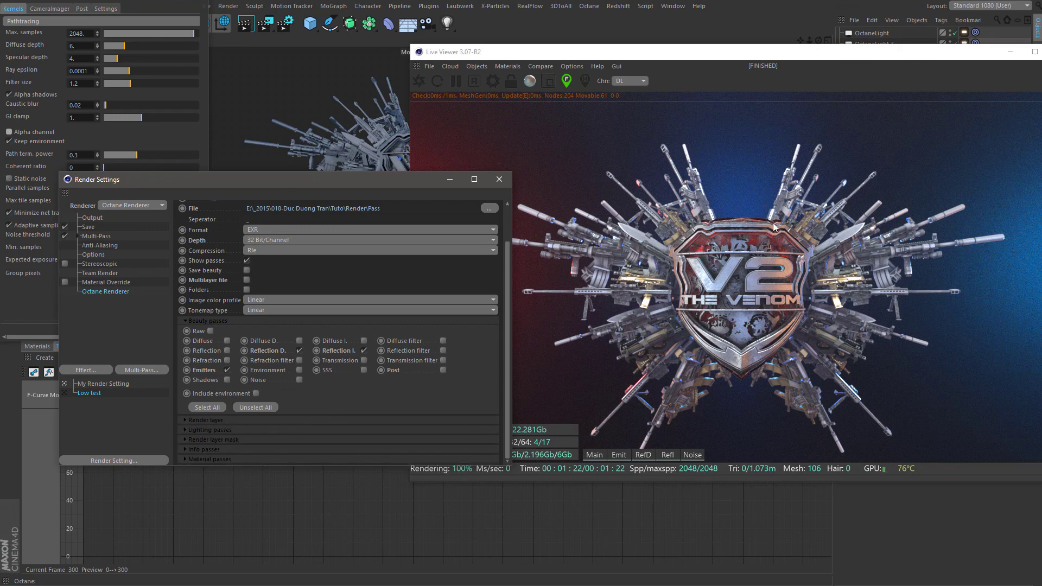
click(498, 179)
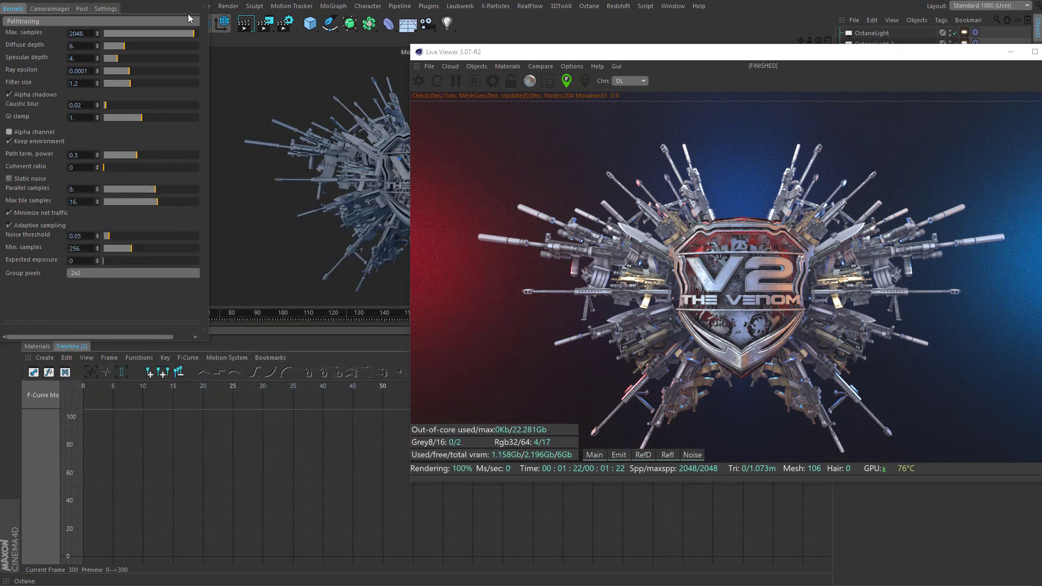
Close the Octane kernel settings, examine the flying shards at frame 28 in the Live Viewer, and close the viewer.
click(193, 1)
click(101, 313)
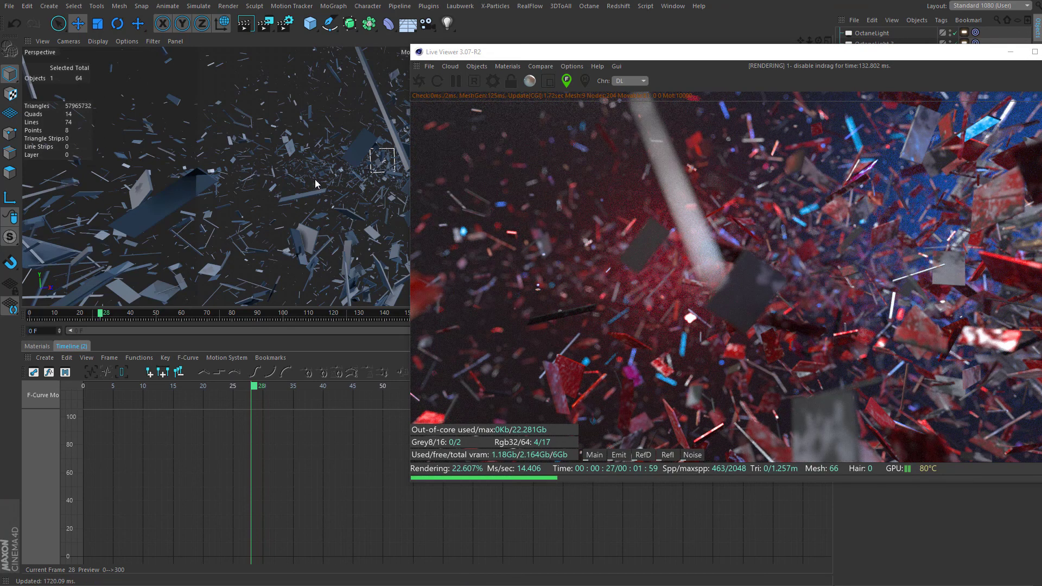
drag(722, 52, 401, 0)
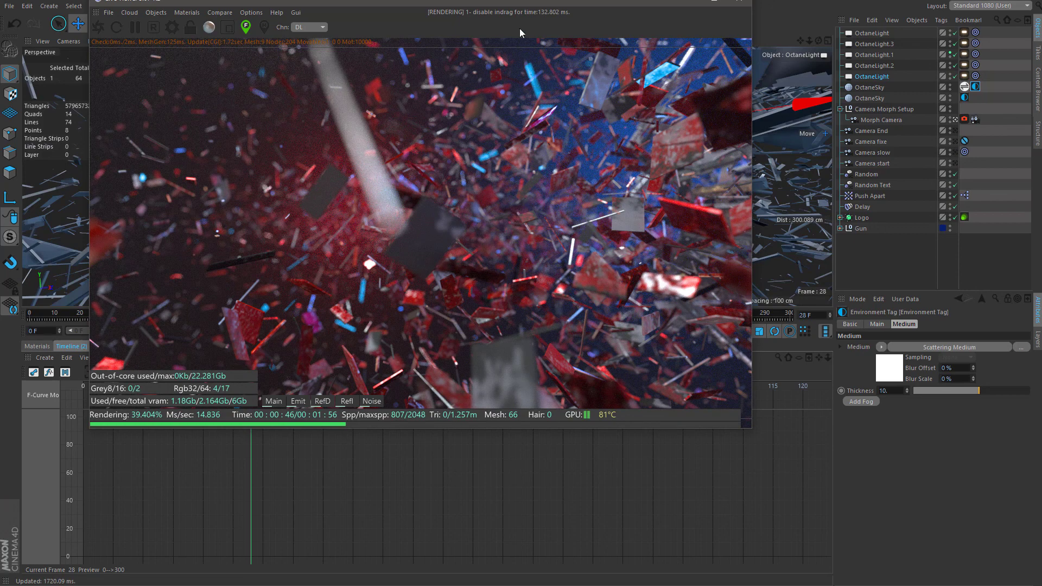
drag(524, 1, 777, 139)
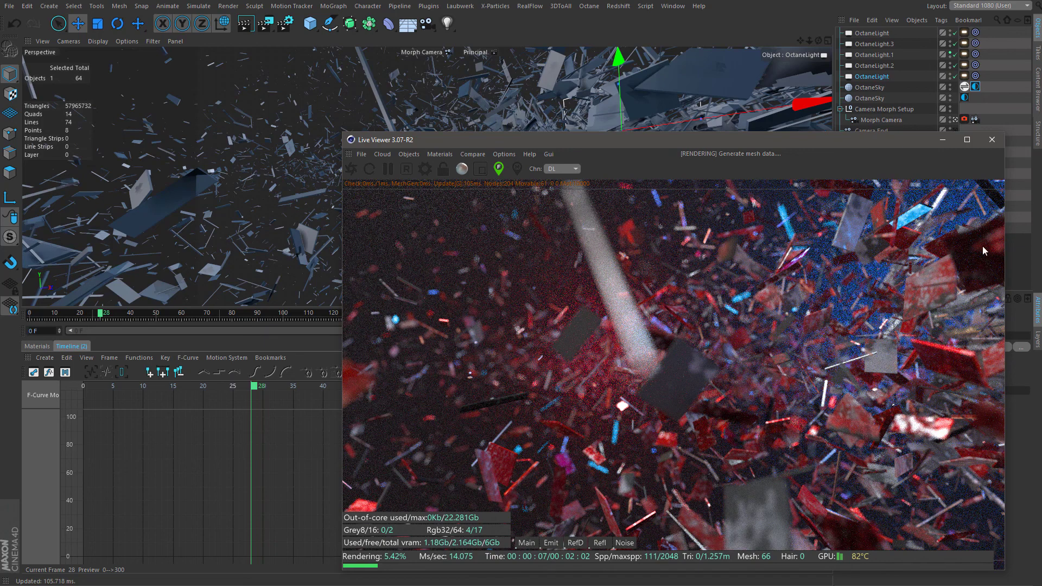
click(993, 141)
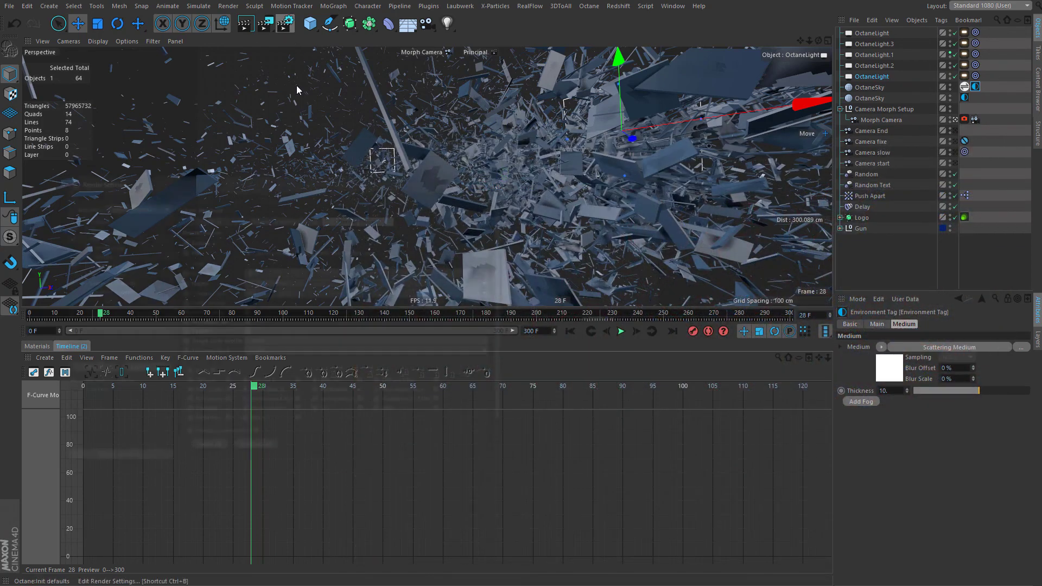
Select My Render Setting in the render settings and set the Hardware OpenGL anti-aliasing to 16.
click(286, 23)
click(90, 384)
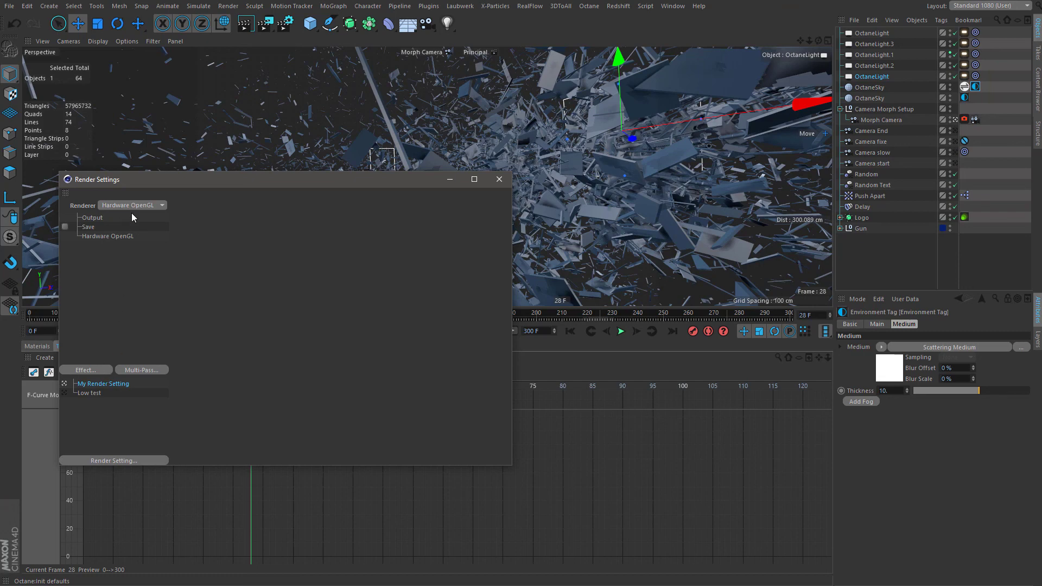
click(112, 237)
click(266, 309)
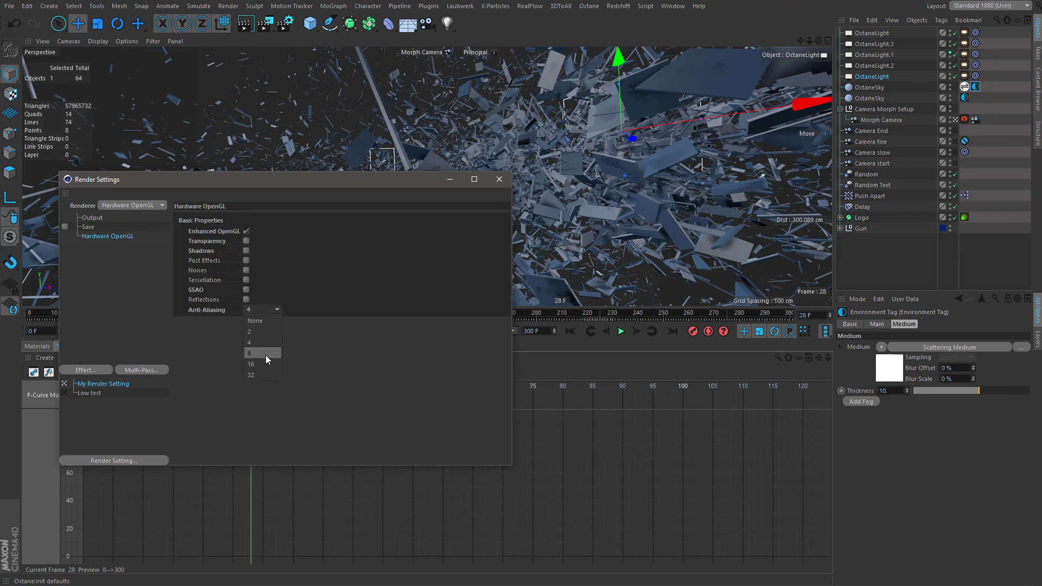
click(266, 355)
Set the output size of My Render Setting to 1920 x 1080 pixels and check its Hardware OpenGL options.
click(91, 216)
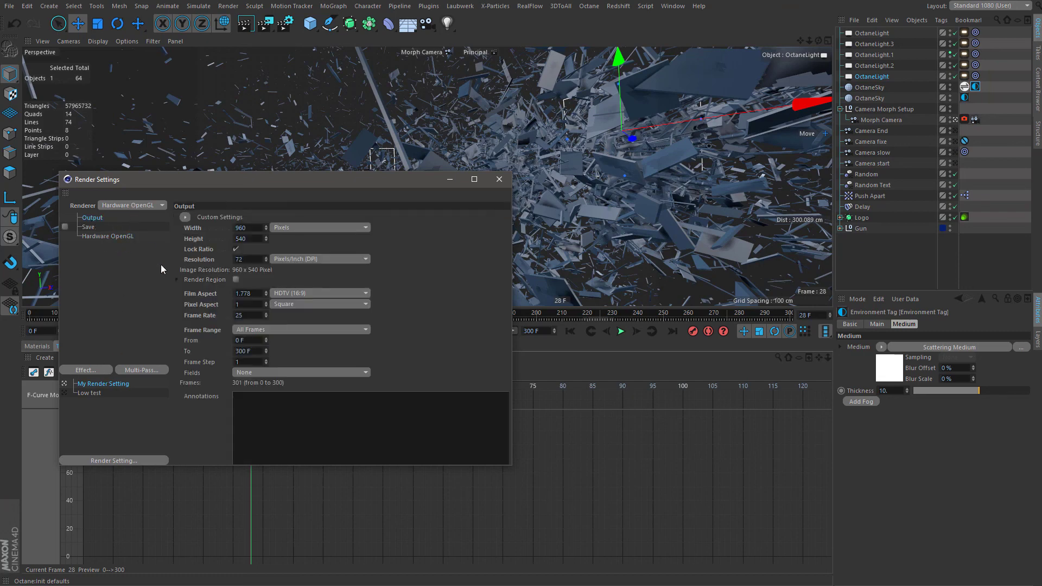
text(1080)
click(89, 393)
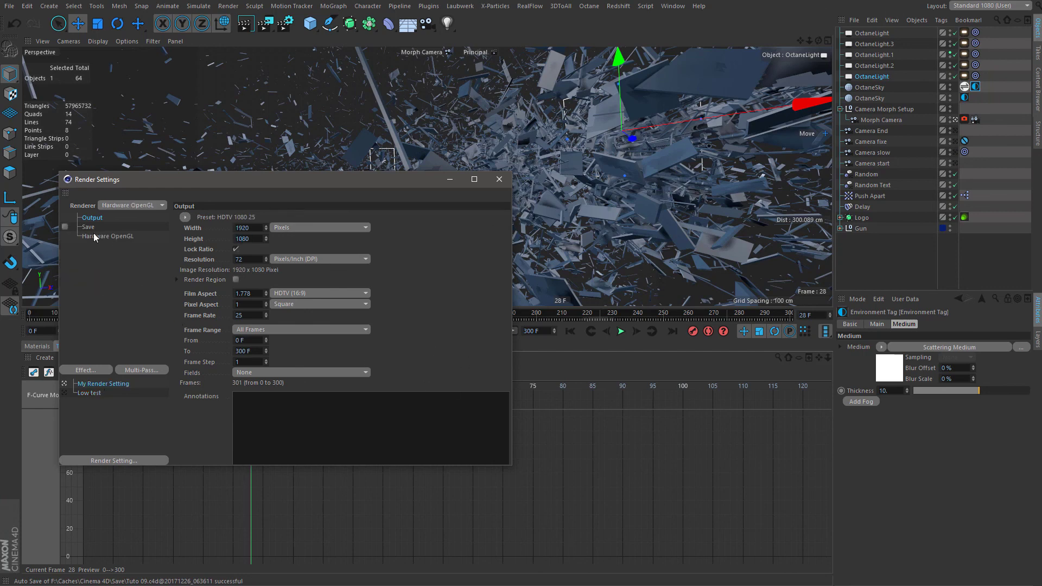
click(108, 237)
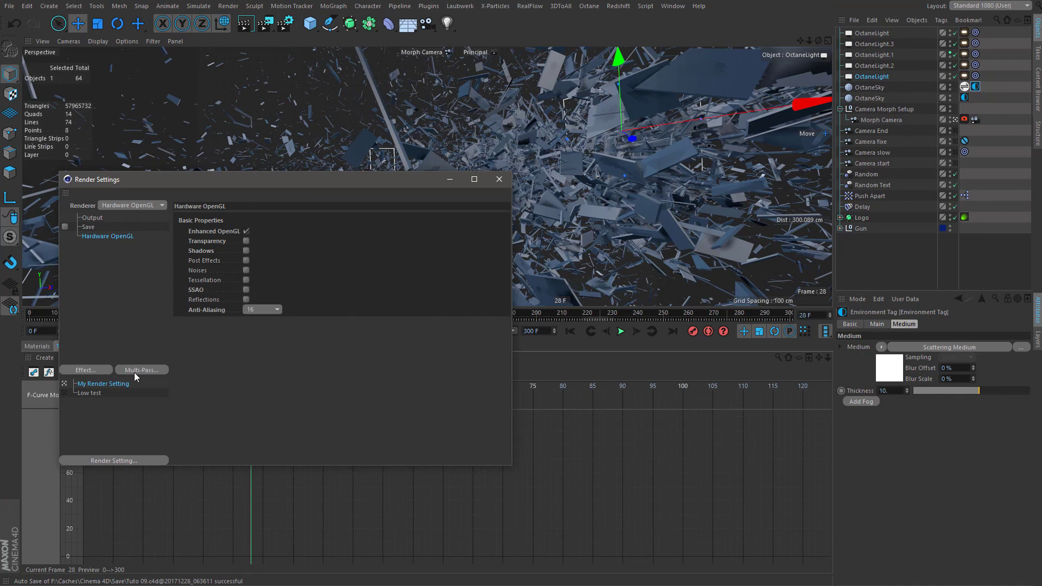
Check the Low test setting's save options, and set the output of My Render Setting to 1280 x 720 pixels.
click(99, 394)
click(88, 227)
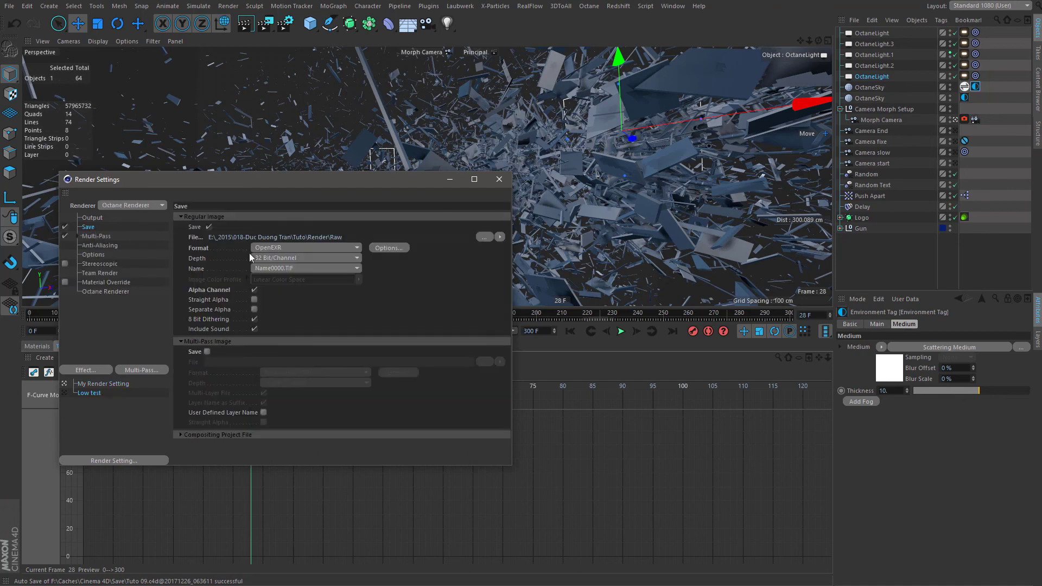
click(97, 219)
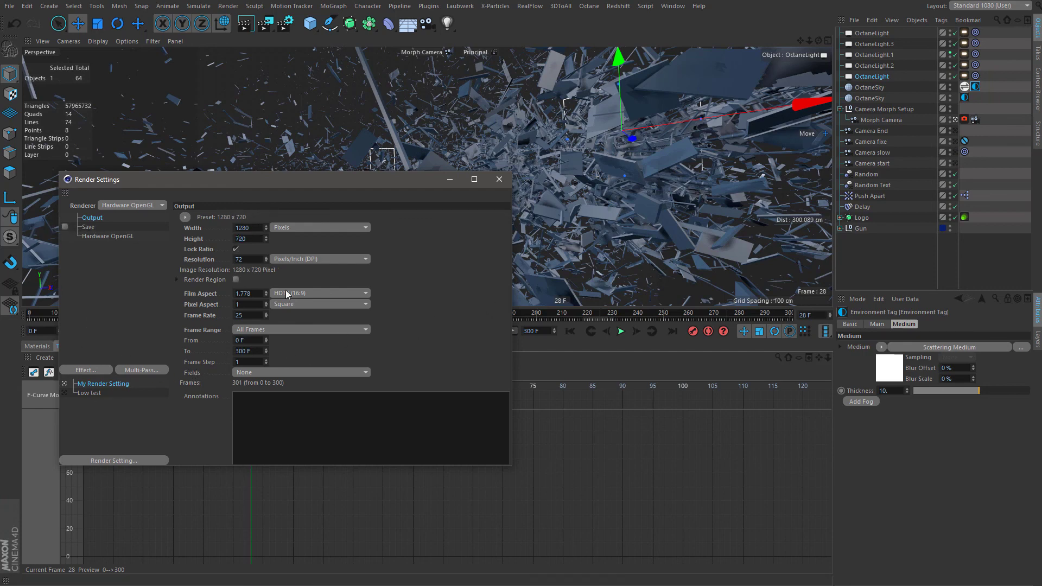
Render the full animation to the Picture Viewer, restarting with all objects deselected, and follow the newly rendered frames.
click(266, 23)
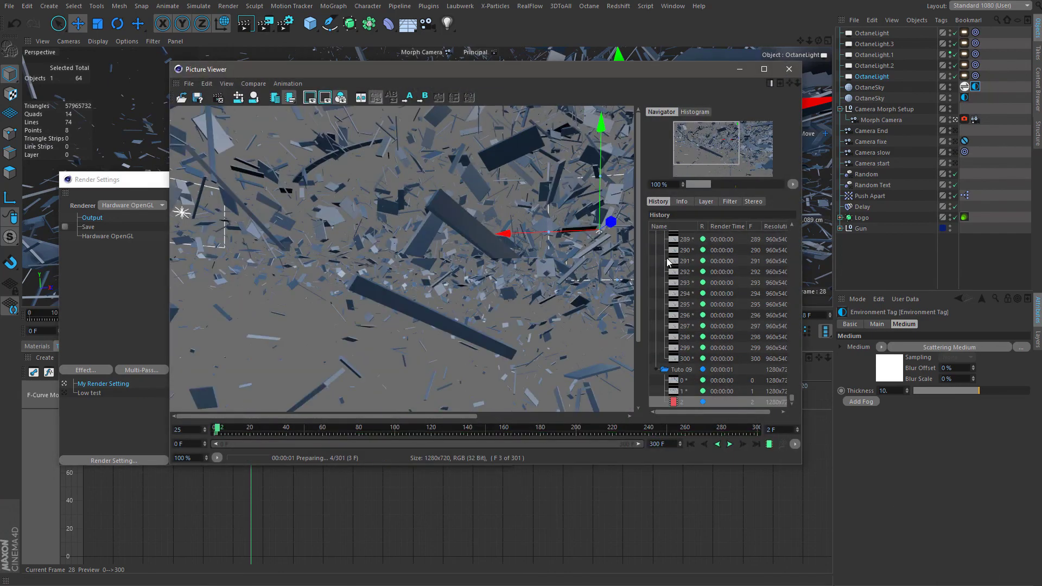
click(862, 262)
click(266, 24)
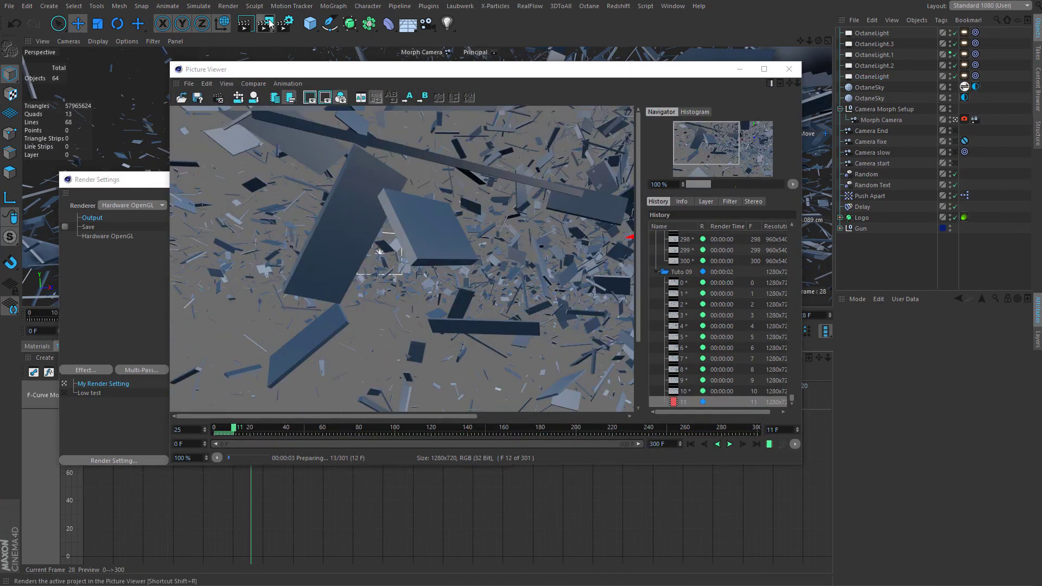
key(Return)
key(Return)
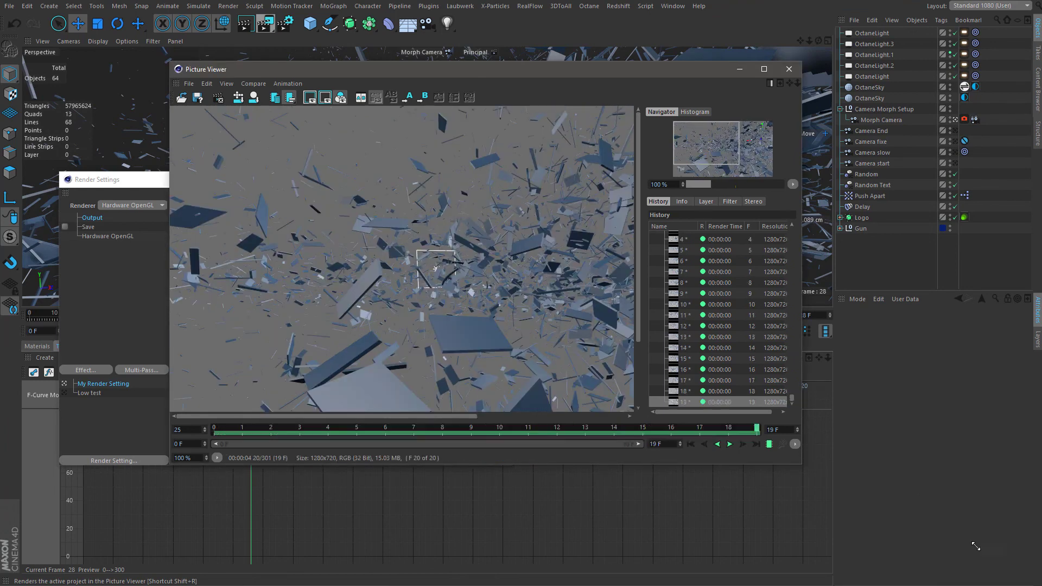
click(702, 328)
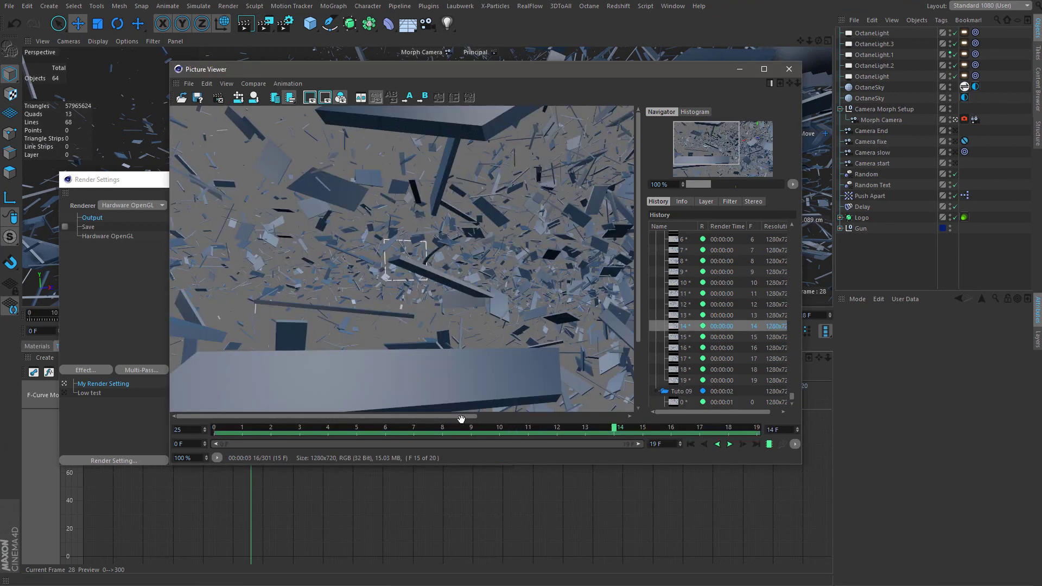
click(687, 402)
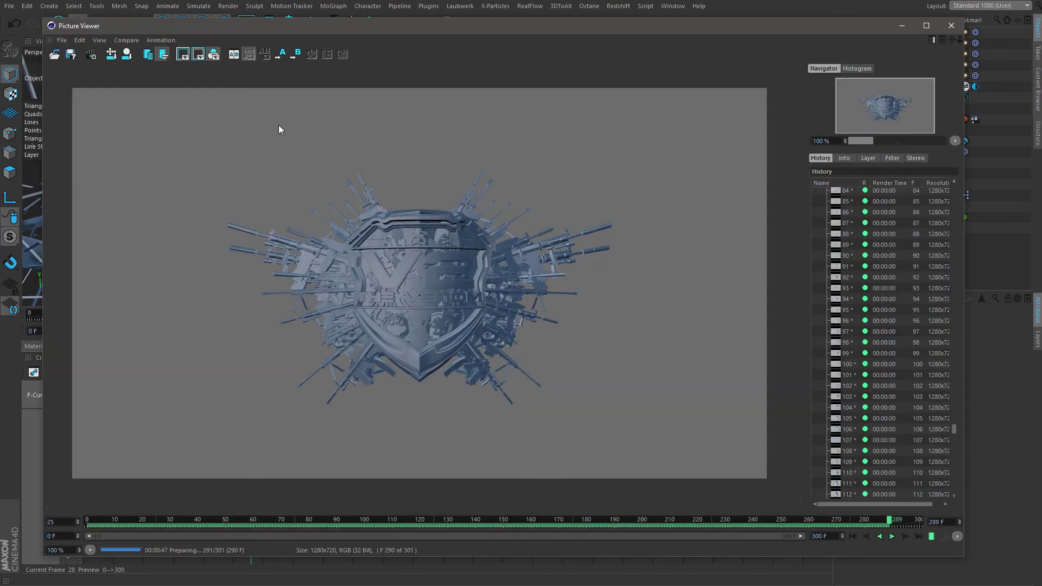
Save all rendered frames 0 to 300 as a PNG sequence with alpha, named Tutov6_, in the Tuto project's Test Render folder.
click(70, 54)
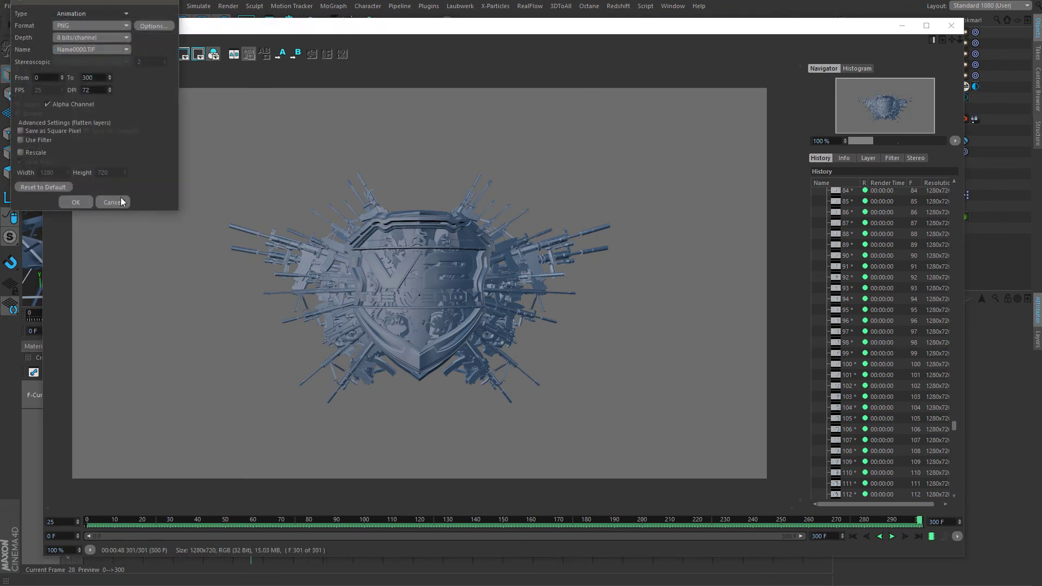
click(121, 202)
click(70, 54)
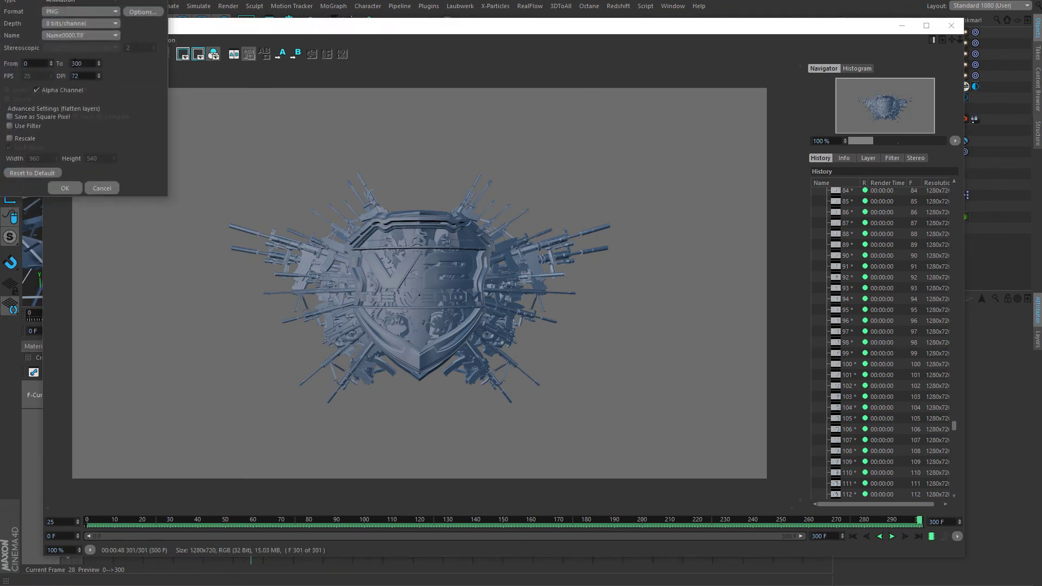
click(76, 189)
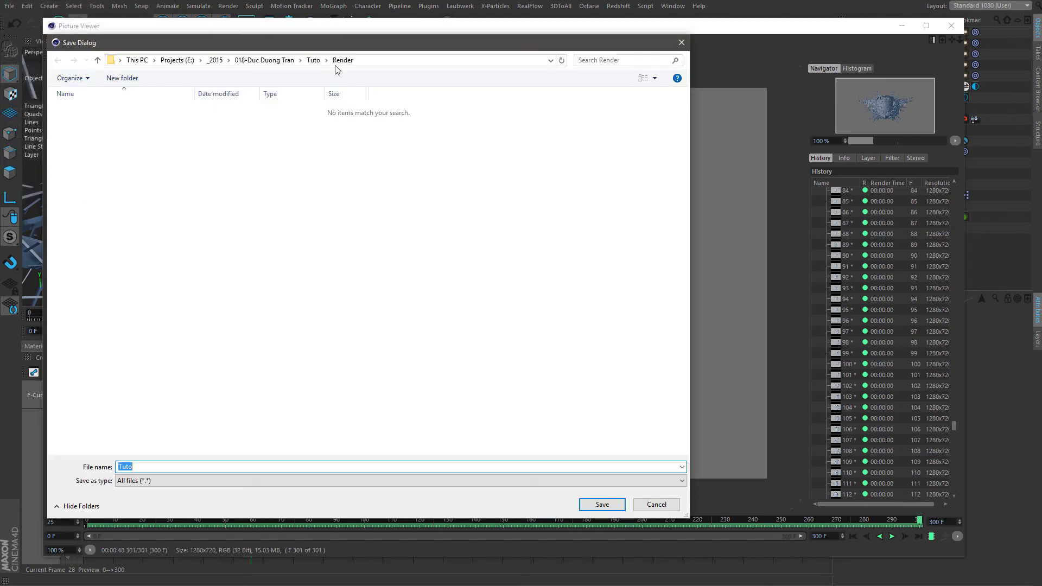
click(314, 60)
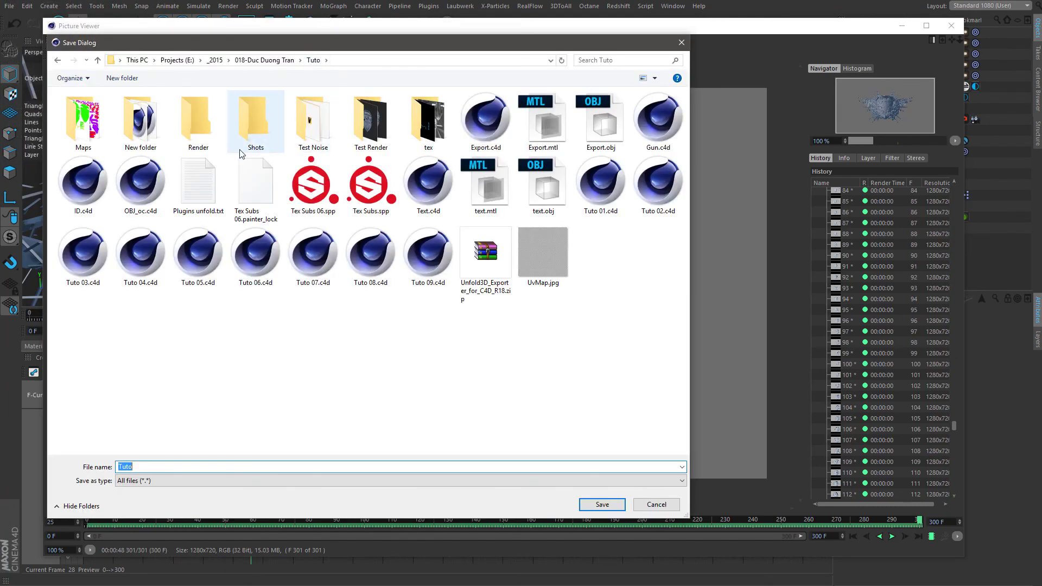
double_click(381, 124)
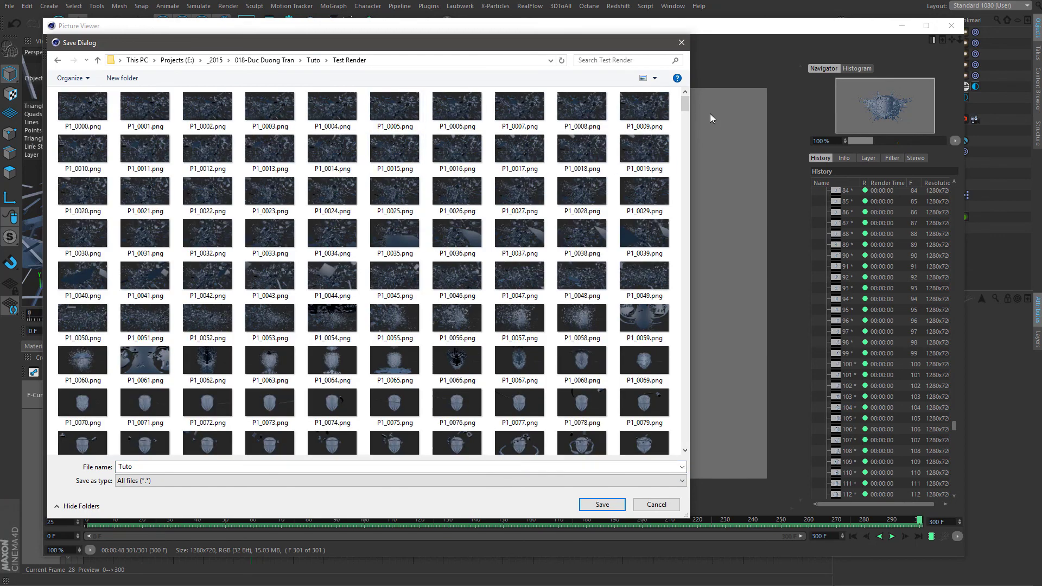
drag(686, 109, 685, 465)
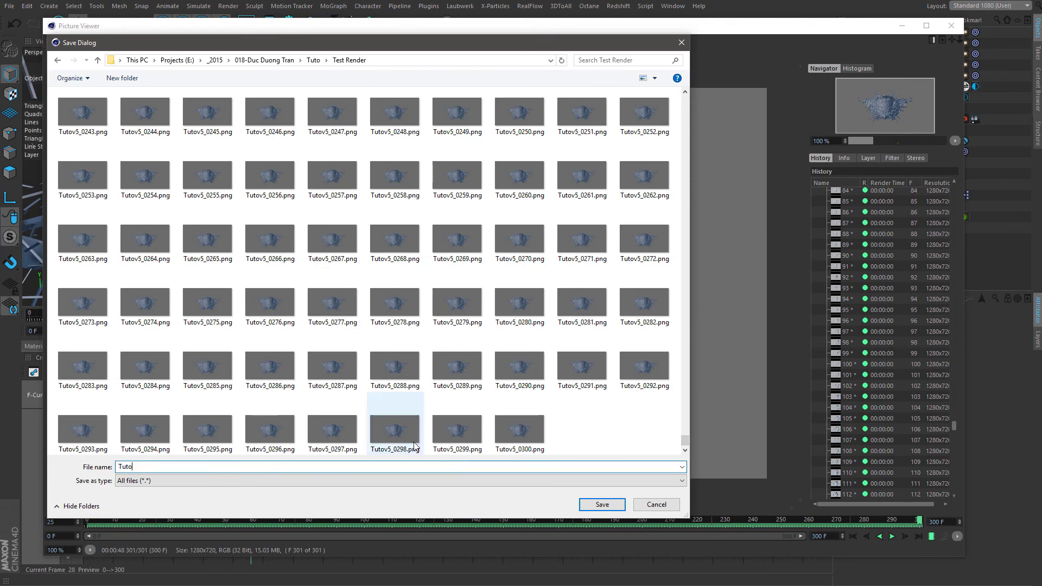
key(Return)
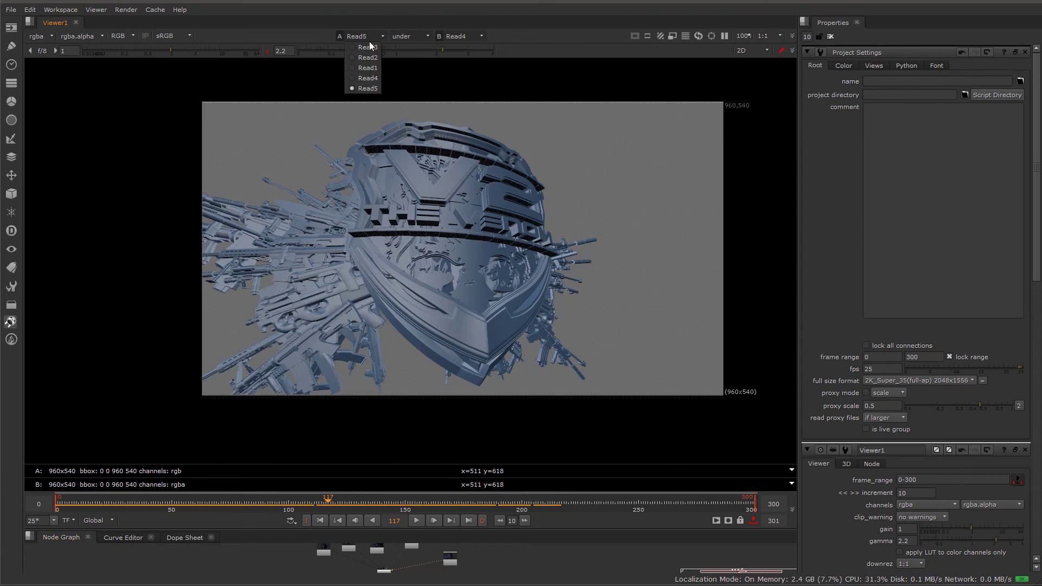
Switch to Nuke, show the older Read2 sequence in the viewer and scrub through its middle frames.
click(367, 57)
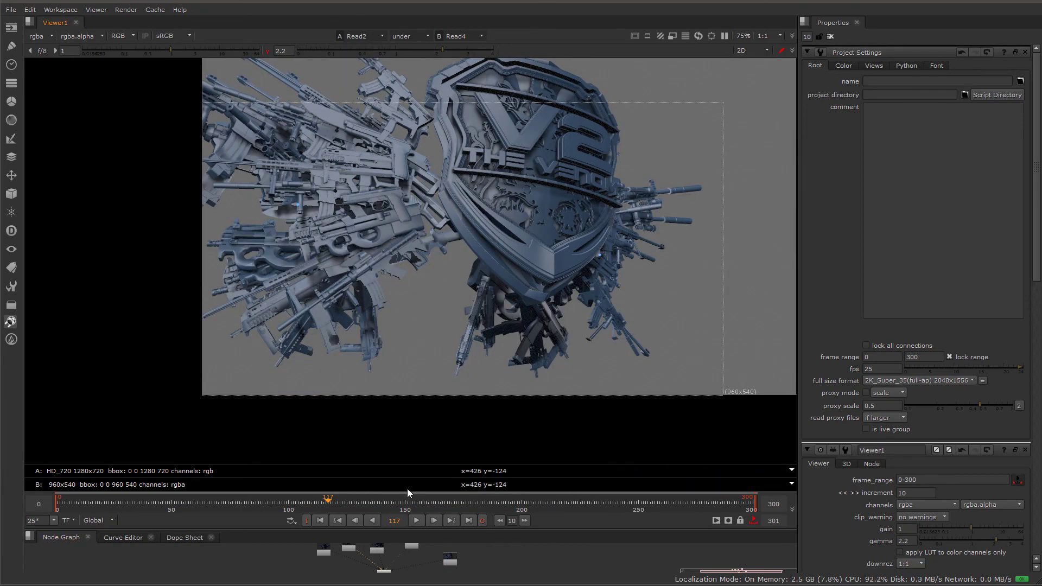
drag(274, 502, 485, 507)
middle_drag(580, 271, 485, 254)
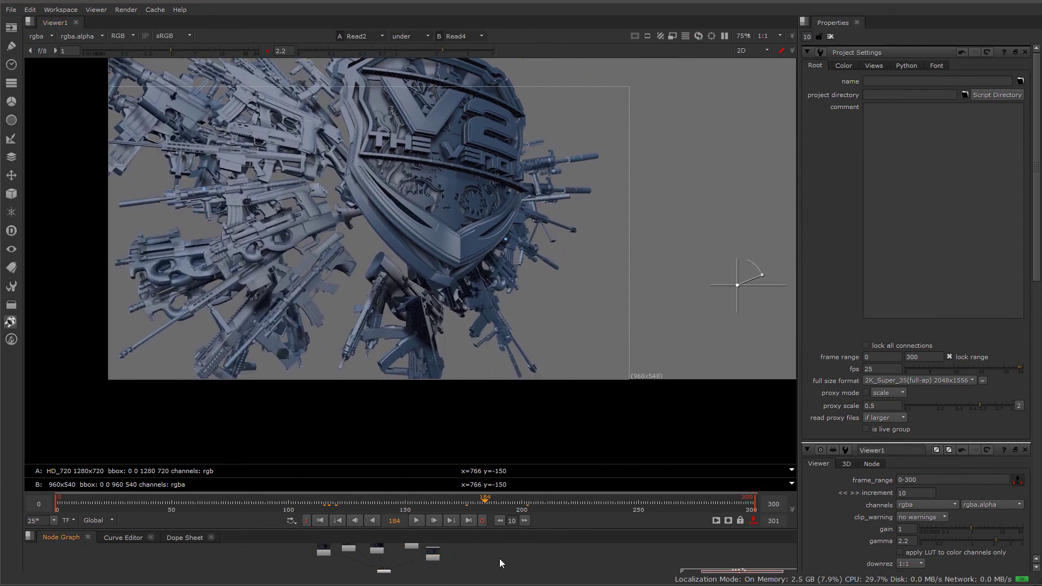
Load the Tutov6_####.png sequence with a new Read node and display it on both viewer inputs.
key(r)
double_click(493, 210)
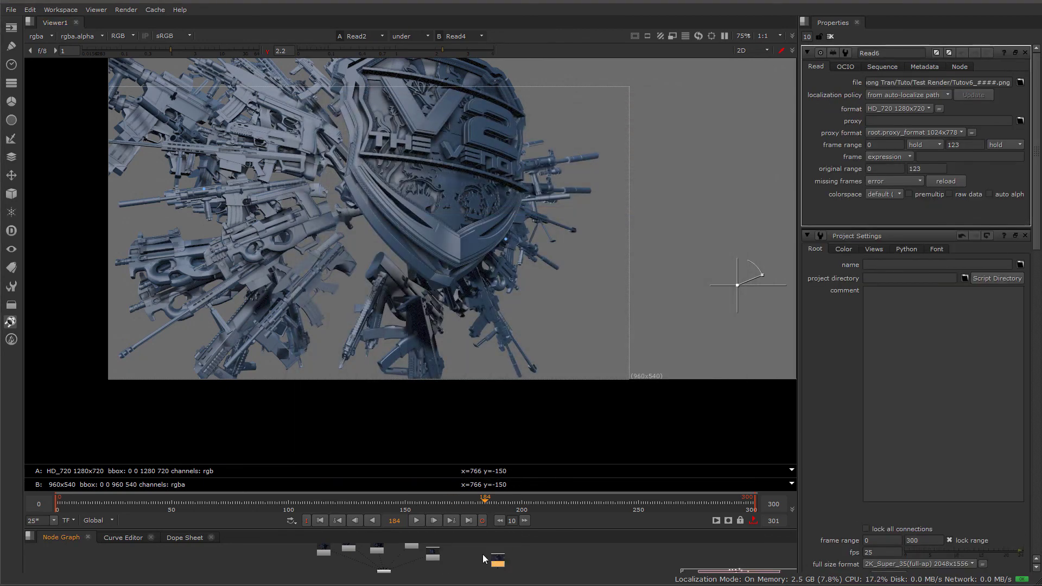
key(1)
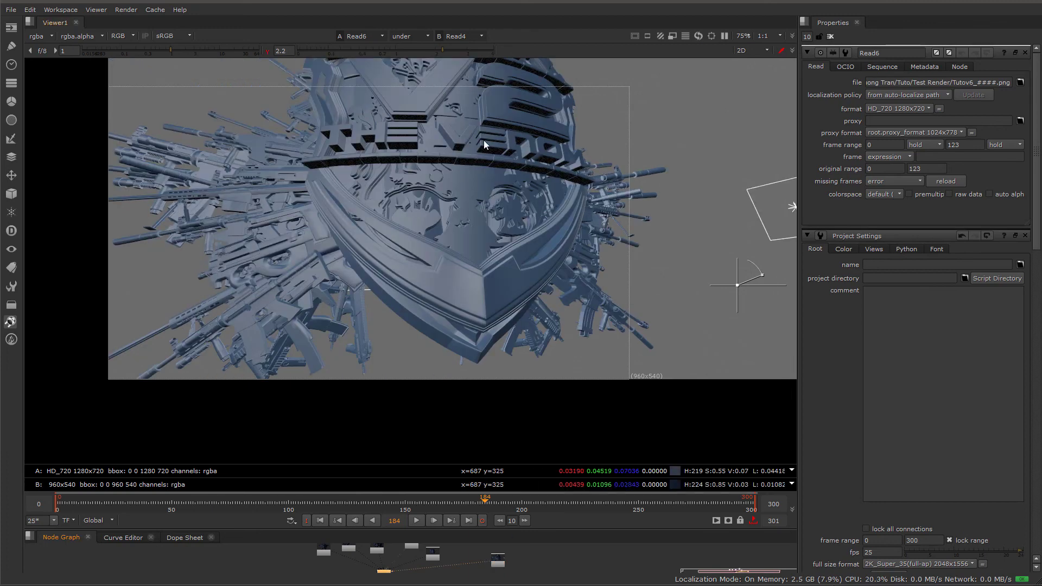
middle_drag(572, 208, 470, 343)
scroll(470, 344, down, 1)
middle_drag(446, 295, 518, 243)
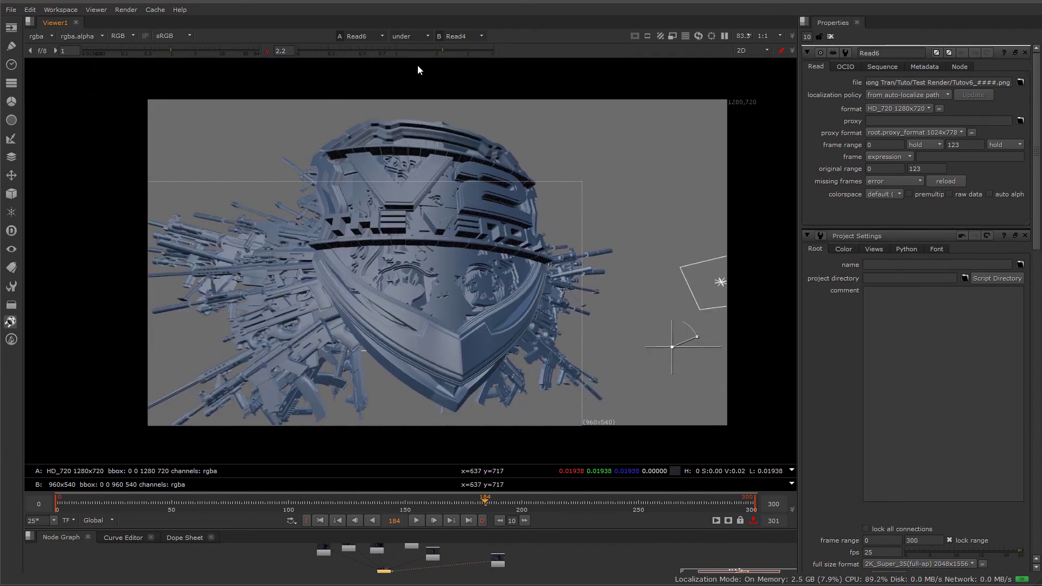
click(466, 99)
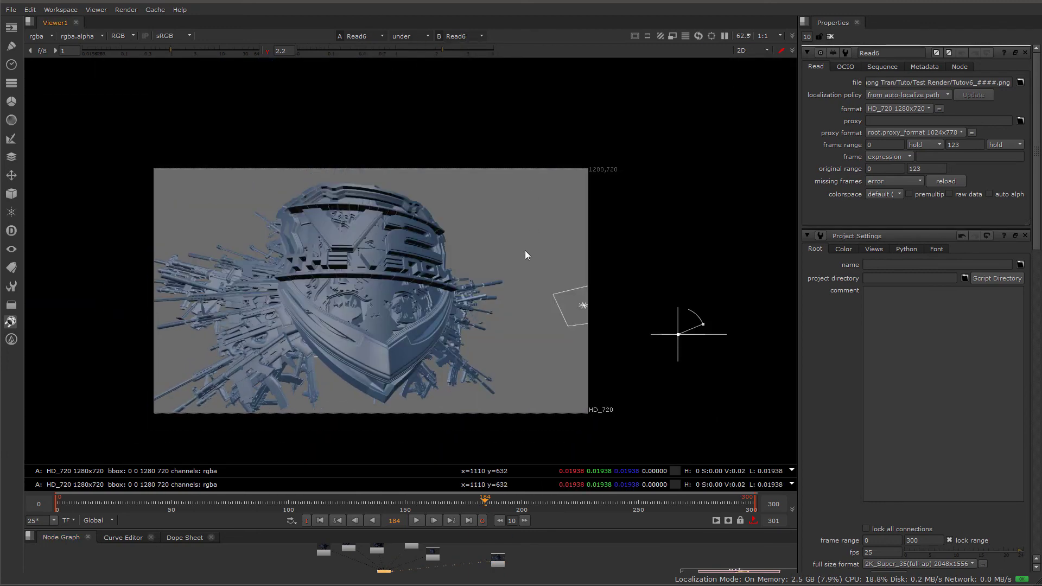
Play the loaded sequence from its beginning, check the render in Cinema 4D's Picture Viewer, and return to Nuke.
scroll(525, 277, down, 1)
scroll(461, 259, up, 2)
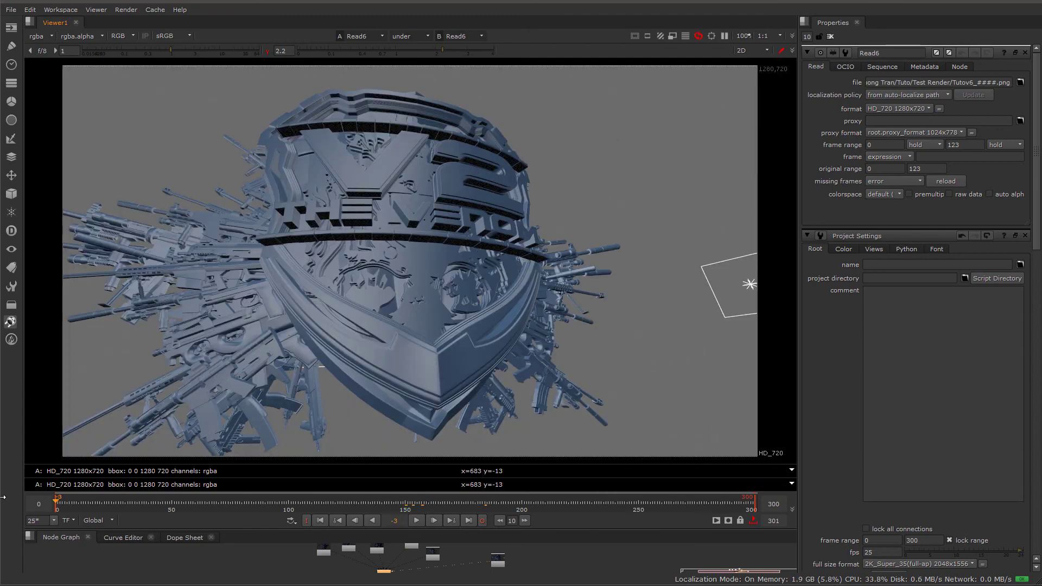
drag(2, 498, 2, 497)
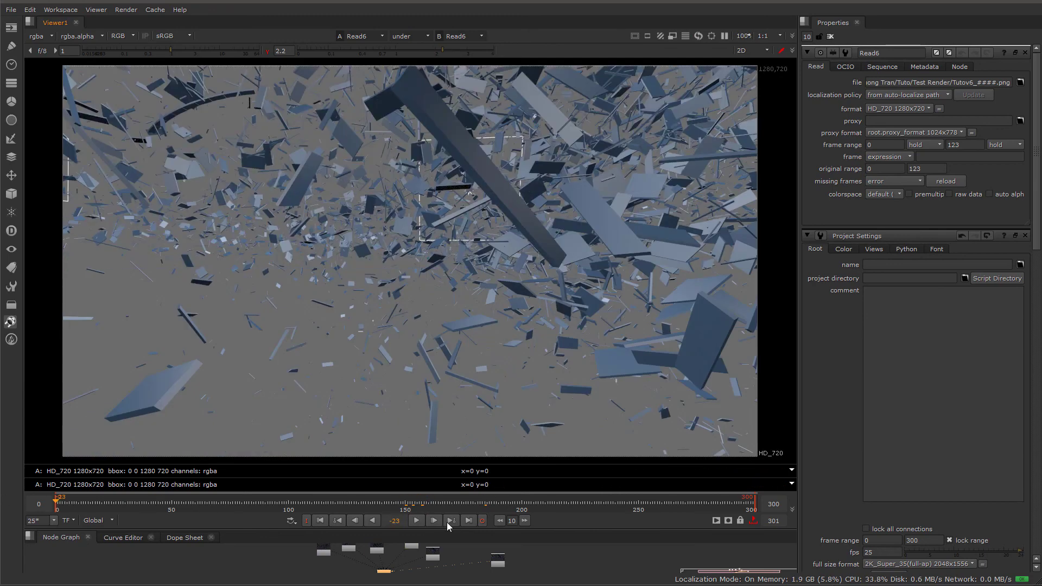
click(417, 521)
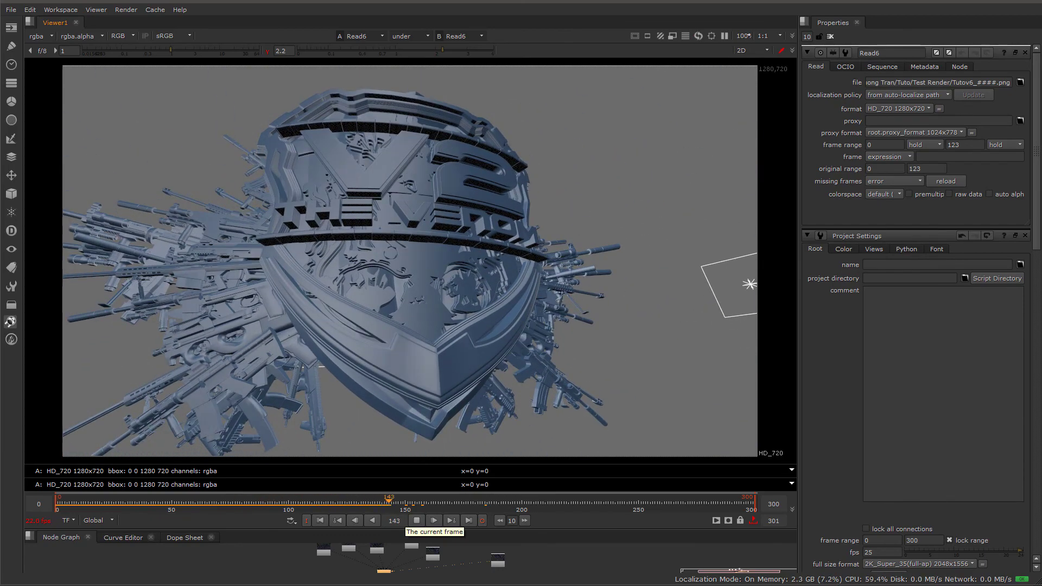
mouse_move(541, 4)
click(616, 26)
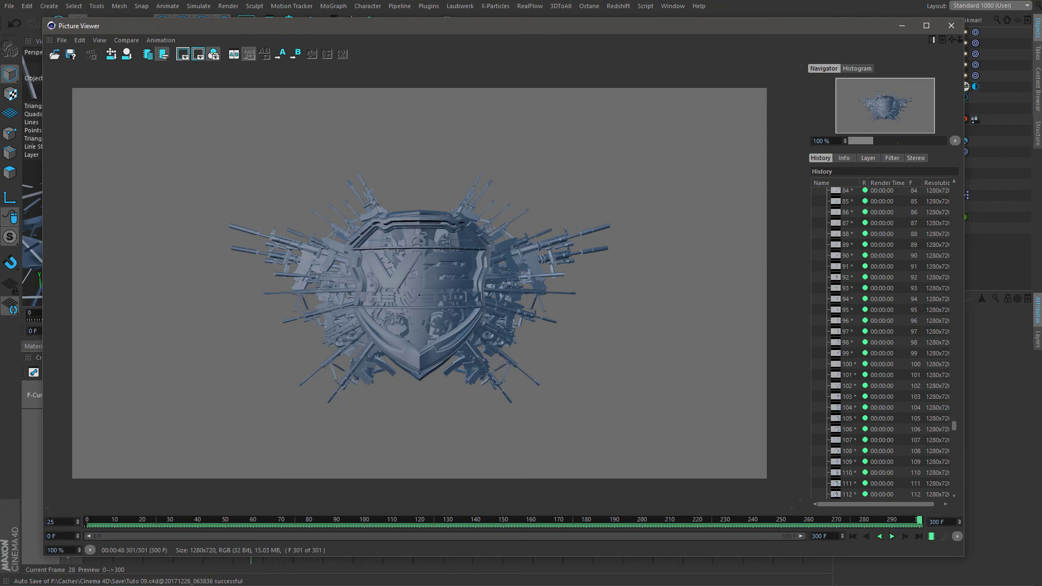
mouse_move(759, 3)
click(813, 22)
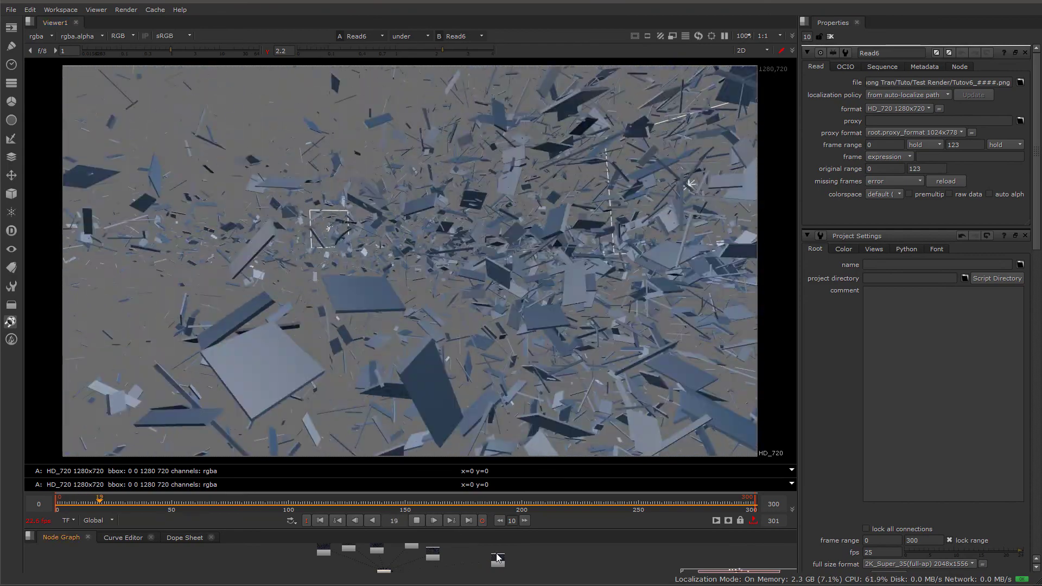
Reload the Tutov6_####.png 0-300 sequence into Read6 and play it from the start.
click(1021, 83)
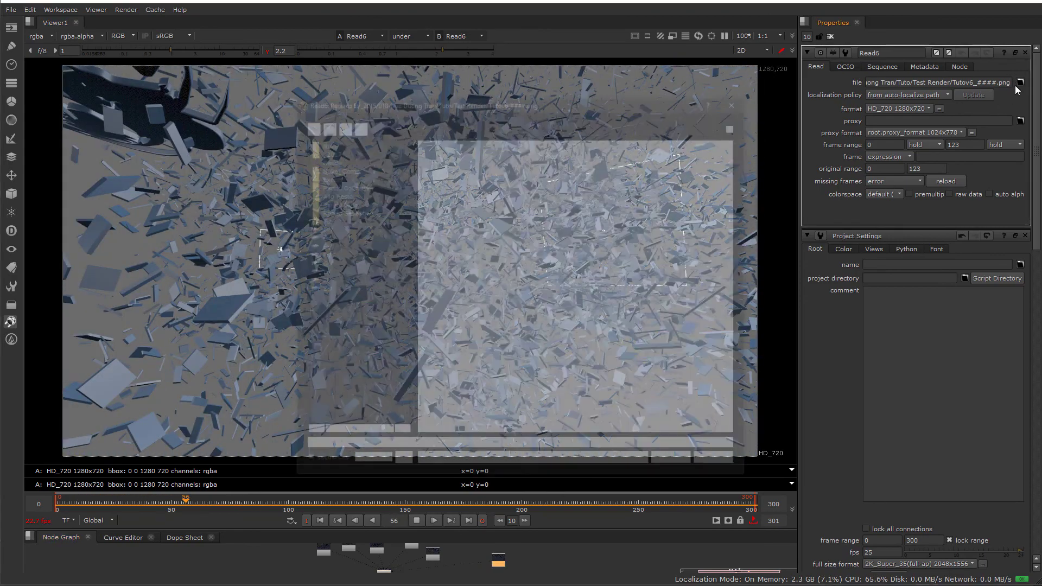
double_click(496, 218)
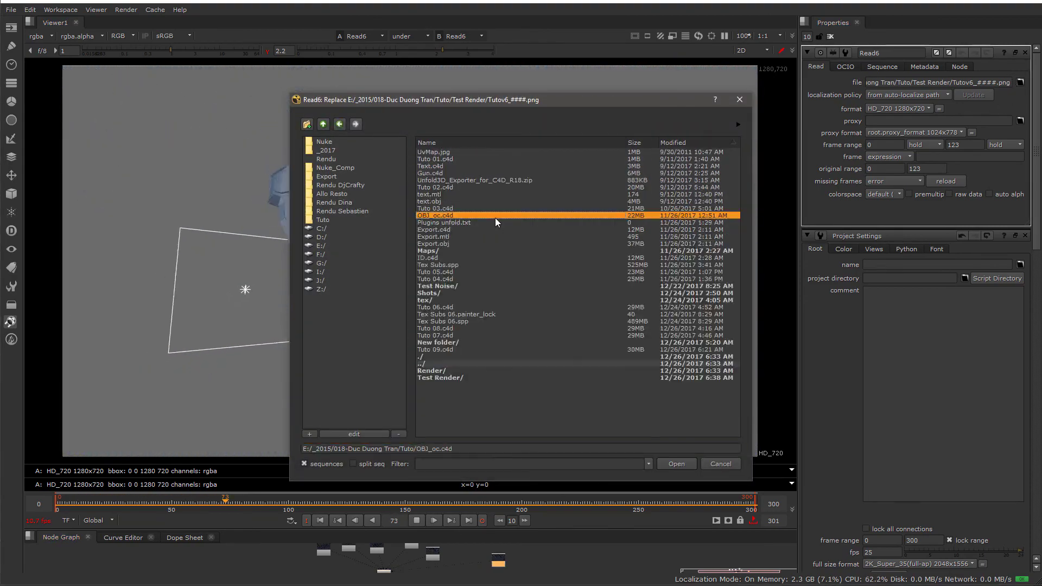
click(721, 463)
click(1020, 83)
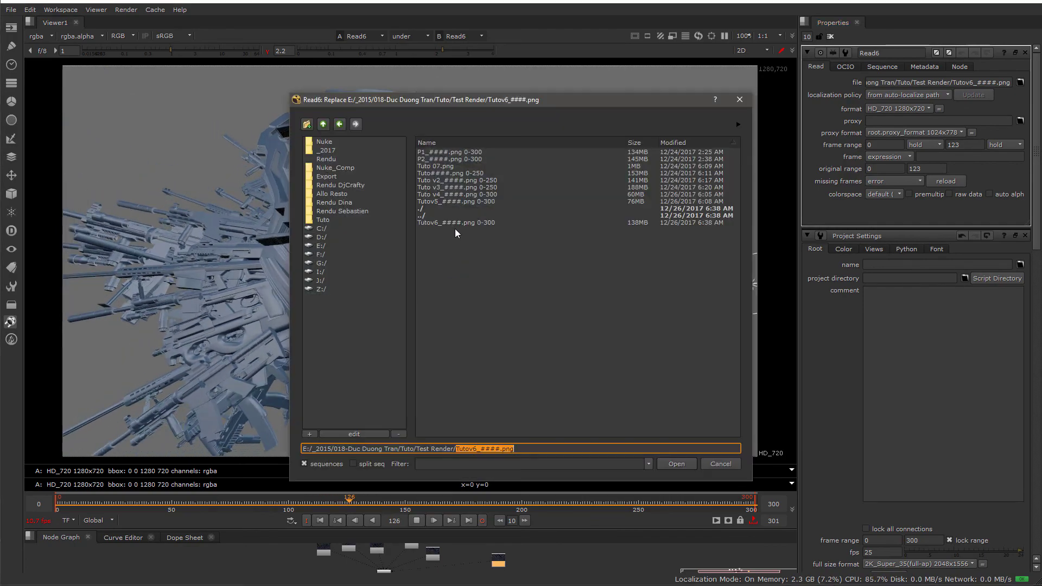
double_click(458, 223)
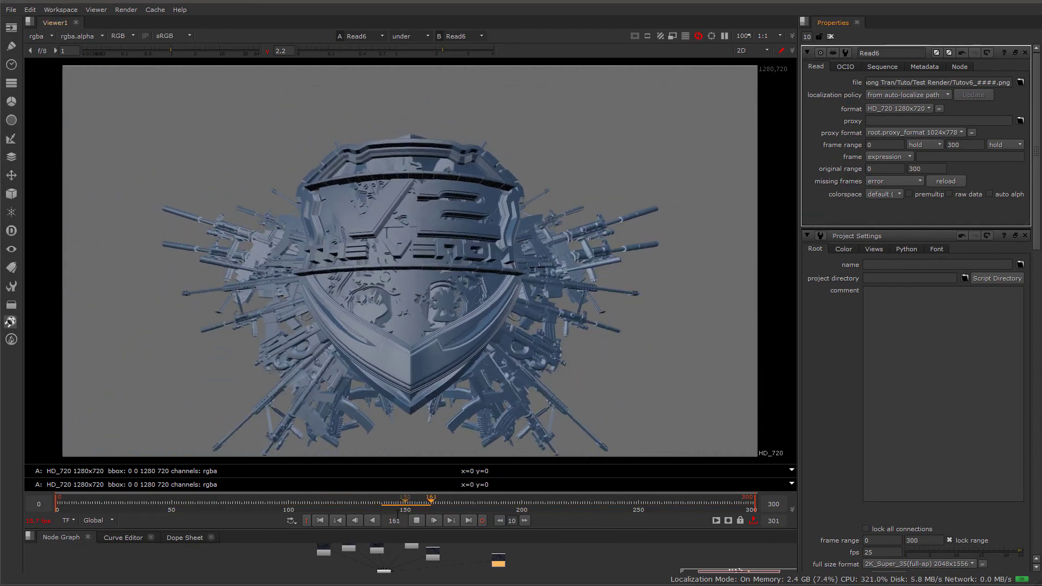
click(328, 521)
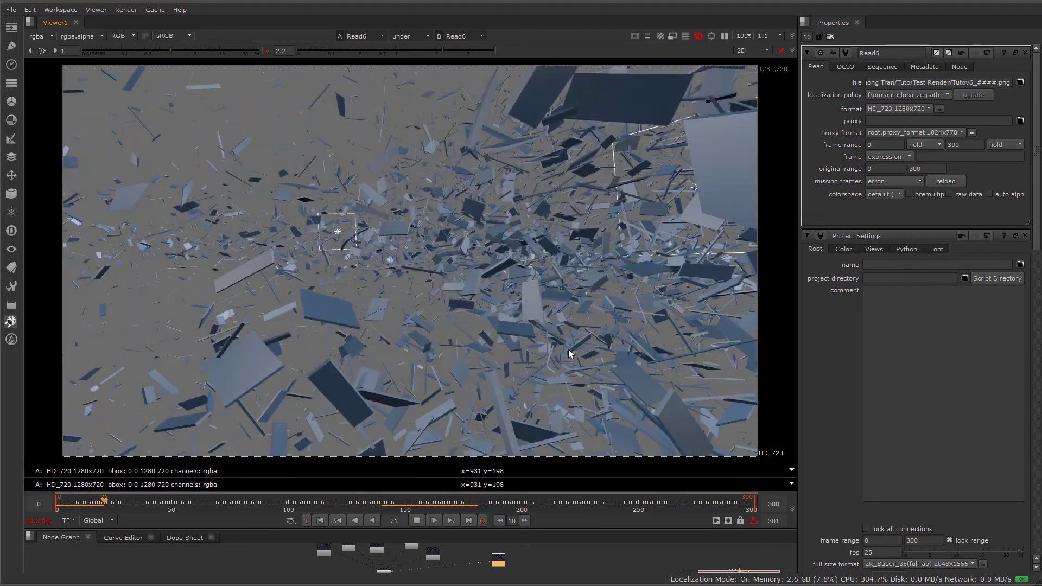
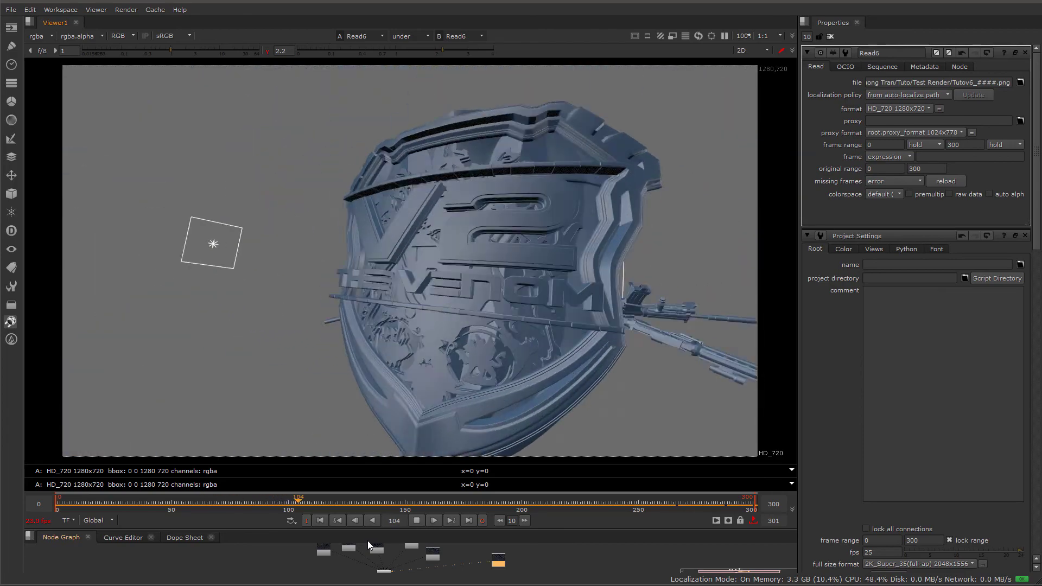
Replay the shield's assembly repeatedly from around frame 50 to review the fragments and lettering coming together.
click(190, 504)
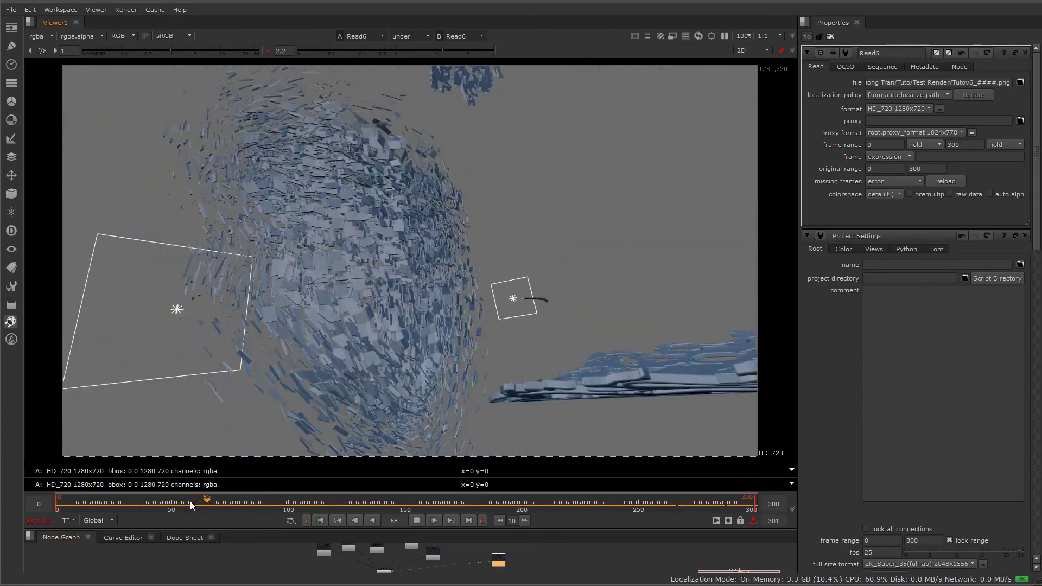
click(169, 501)
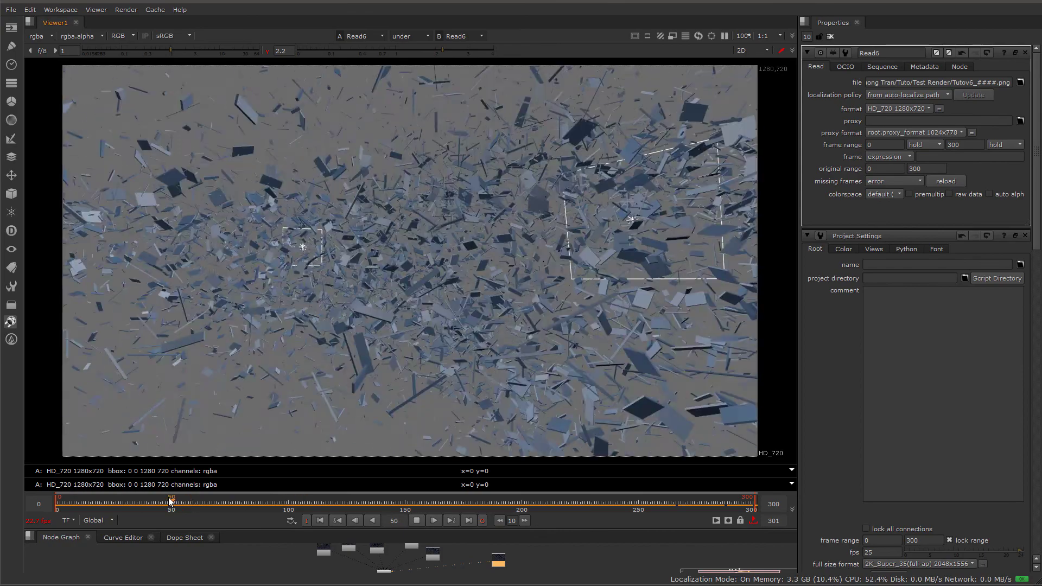
click(169, 500)
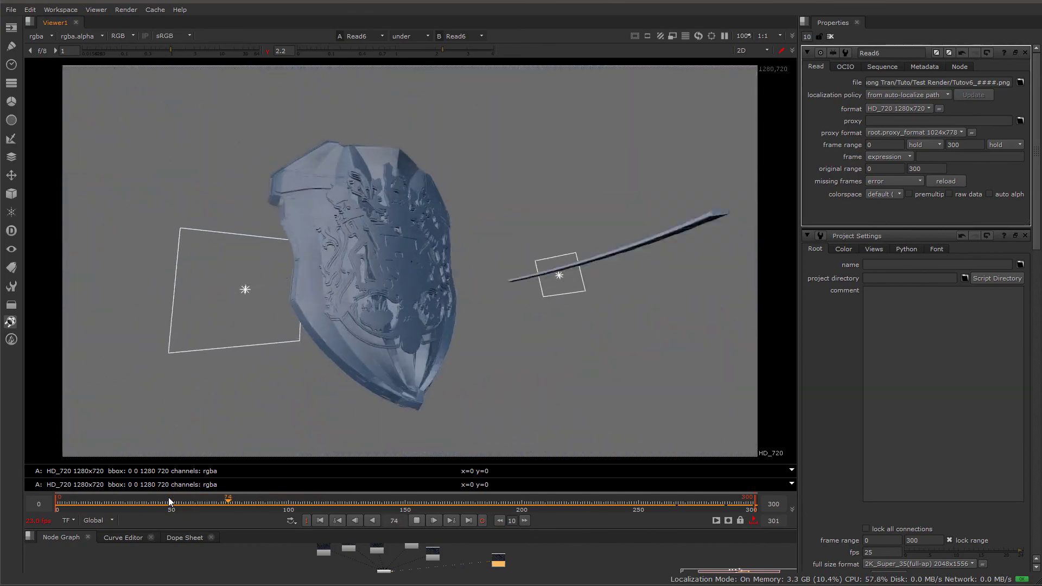
click(169, 498)
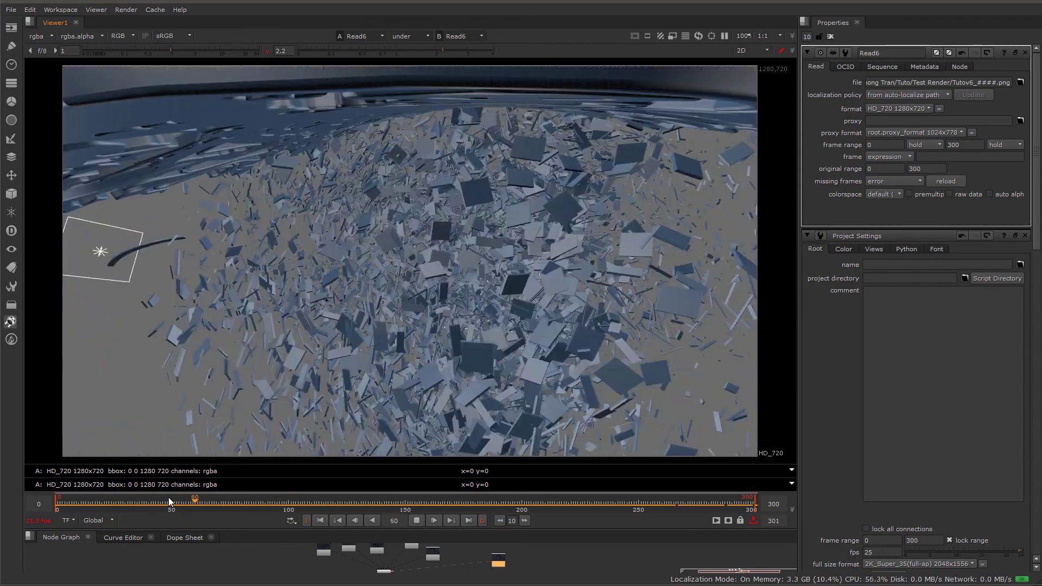
click(168, 498)
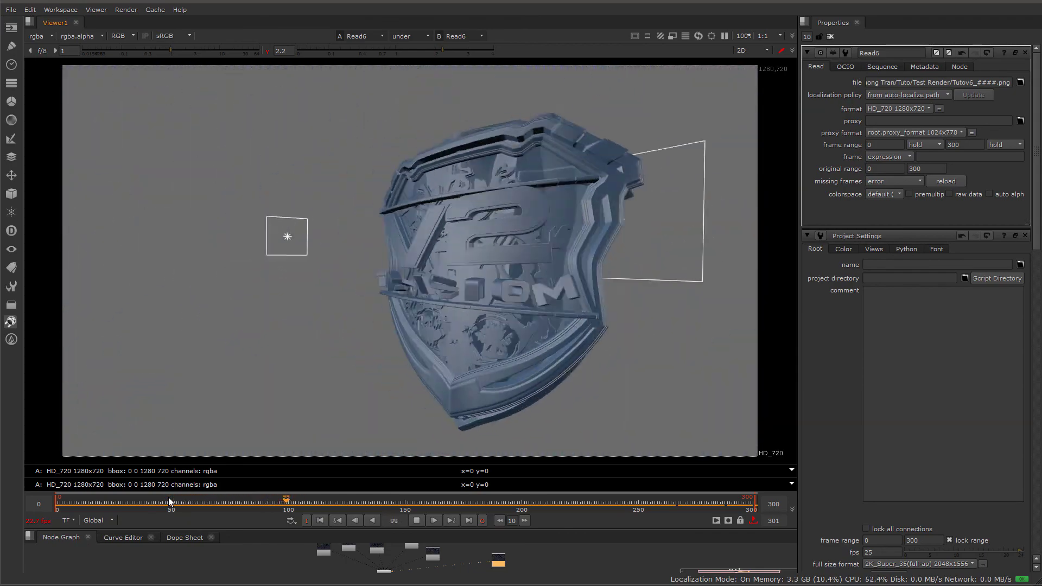
click(169, 498)
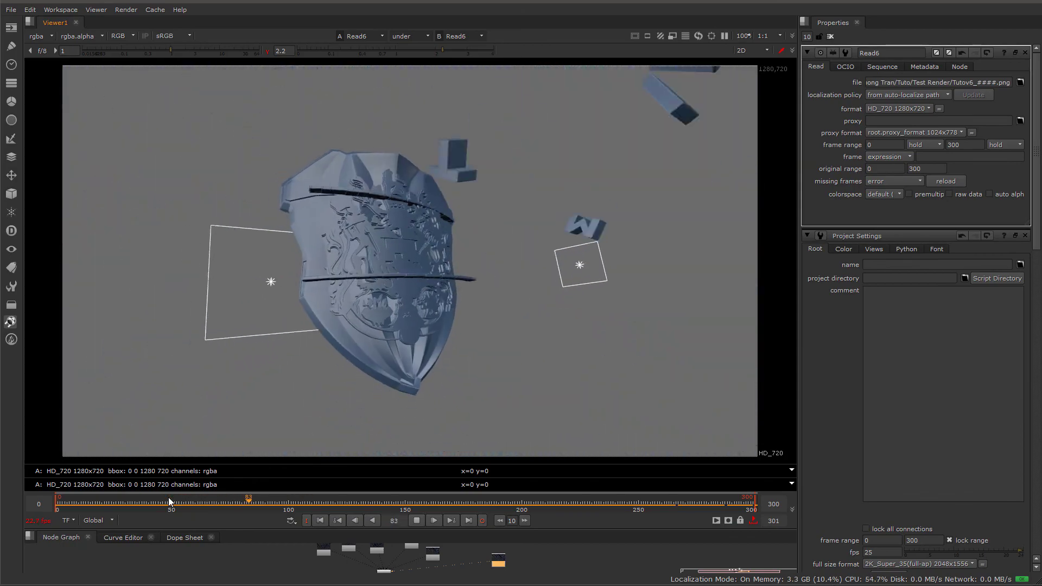
click(168, 498)
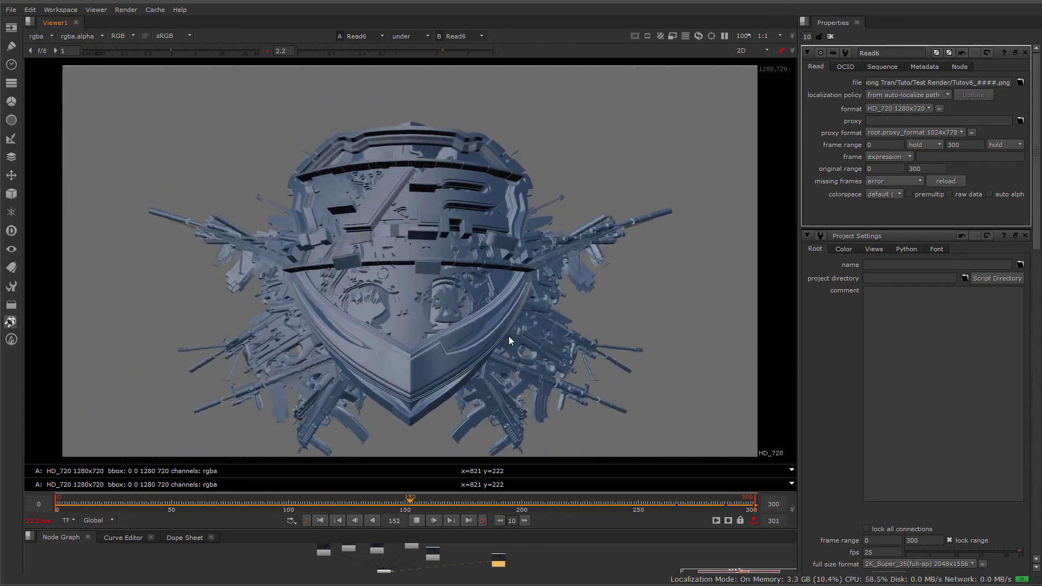
Replay the weapons and camera move from about frame 141, and again from about frame 116.
click(383, 496)
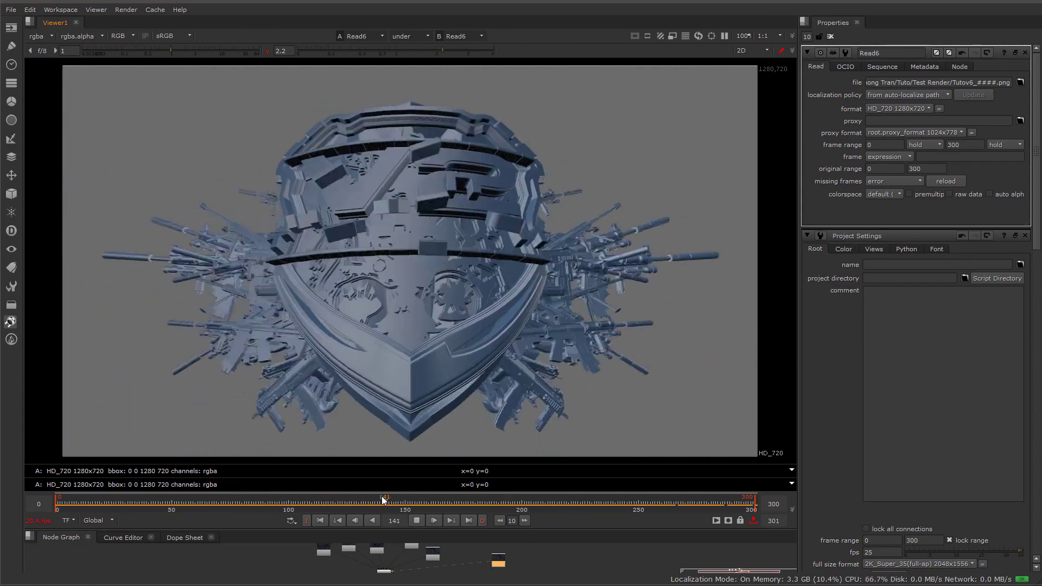
click(386, 502)
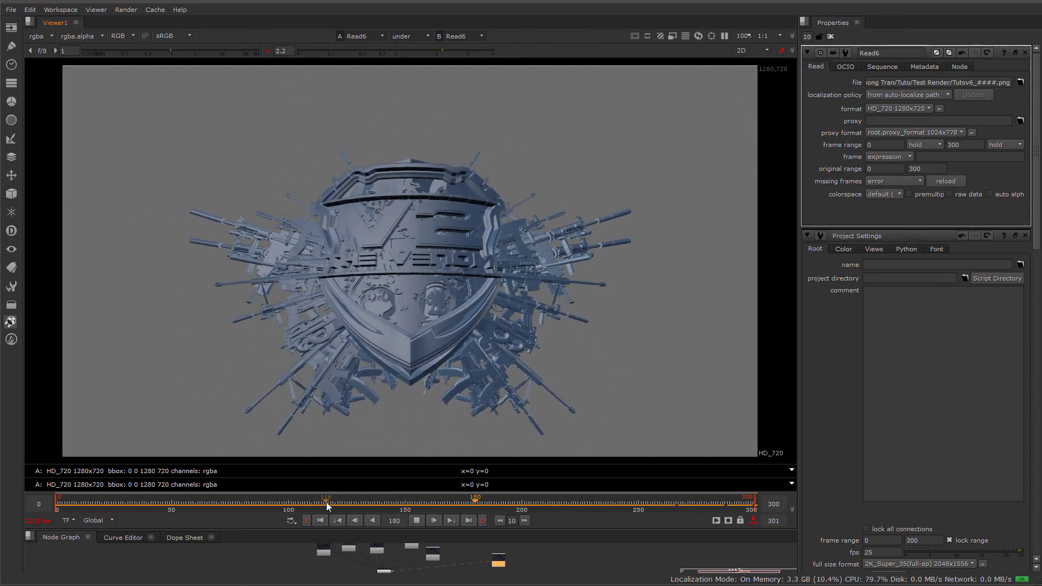
click(328, 504)
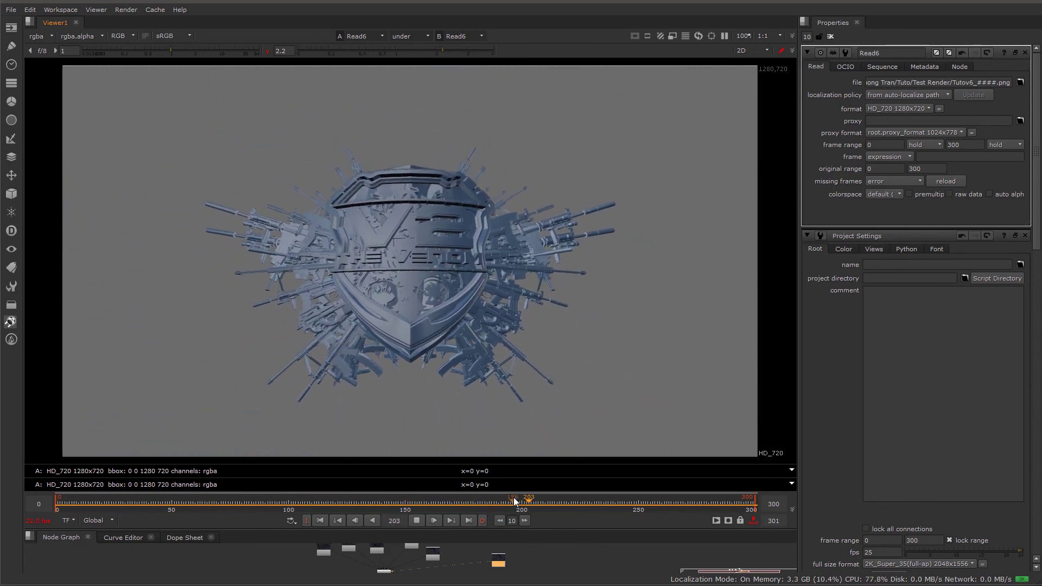
Scrub through the sequence's ending and opening frames, stop playback, and scrub to the final logo around frame 293.
drag(514, 501, 799, 506)
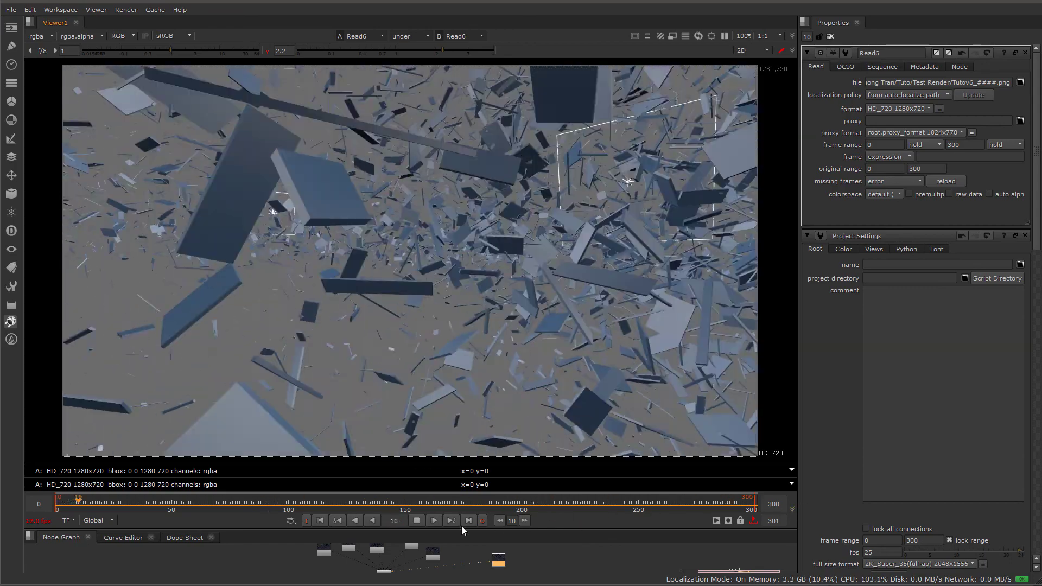
drag(448, 505, 707, 509)
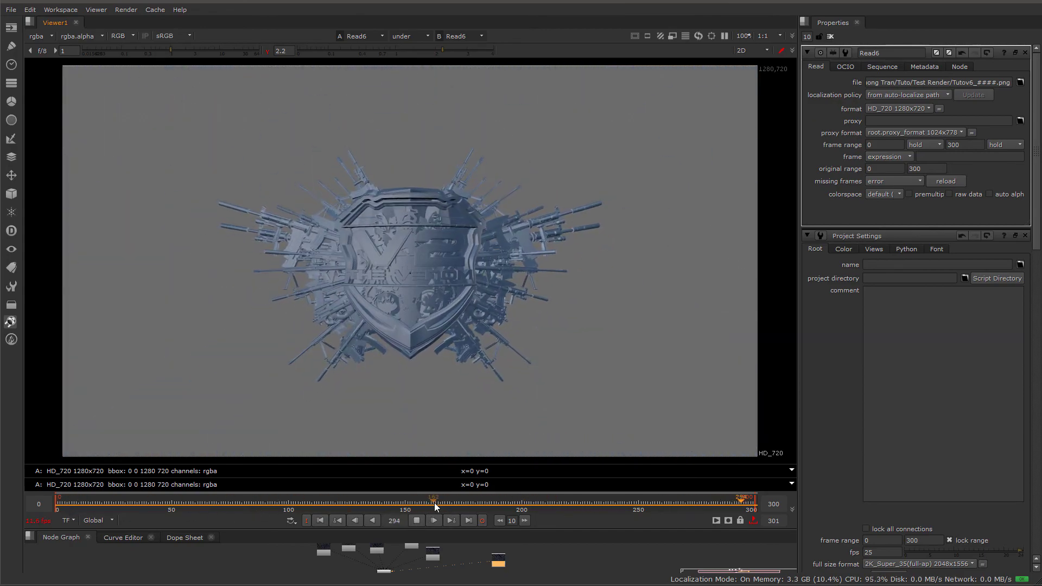
drag(229, 506, 135, 511)
click(417, 520)
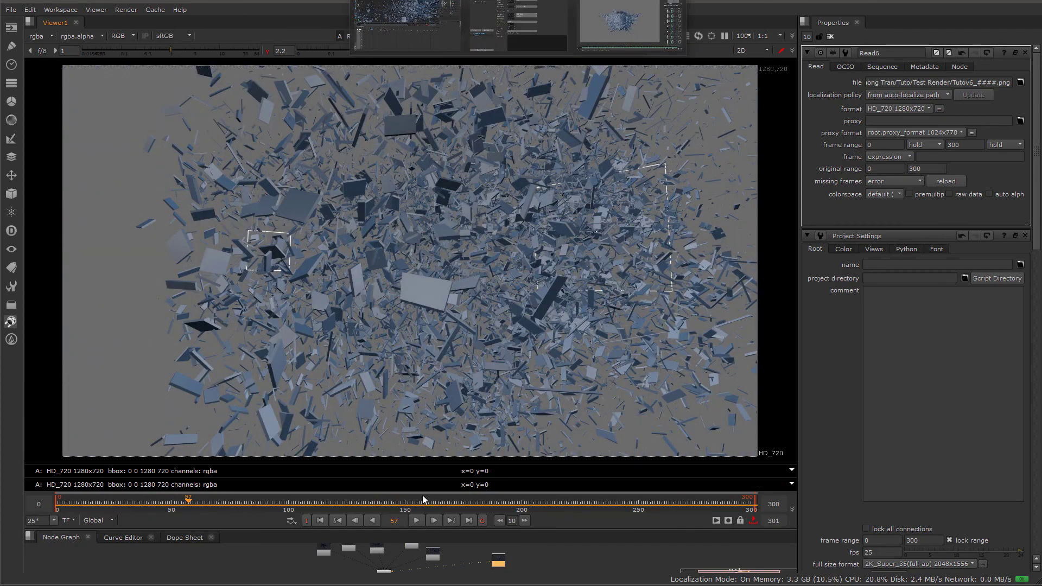
drag(424, 500, 735, 504)
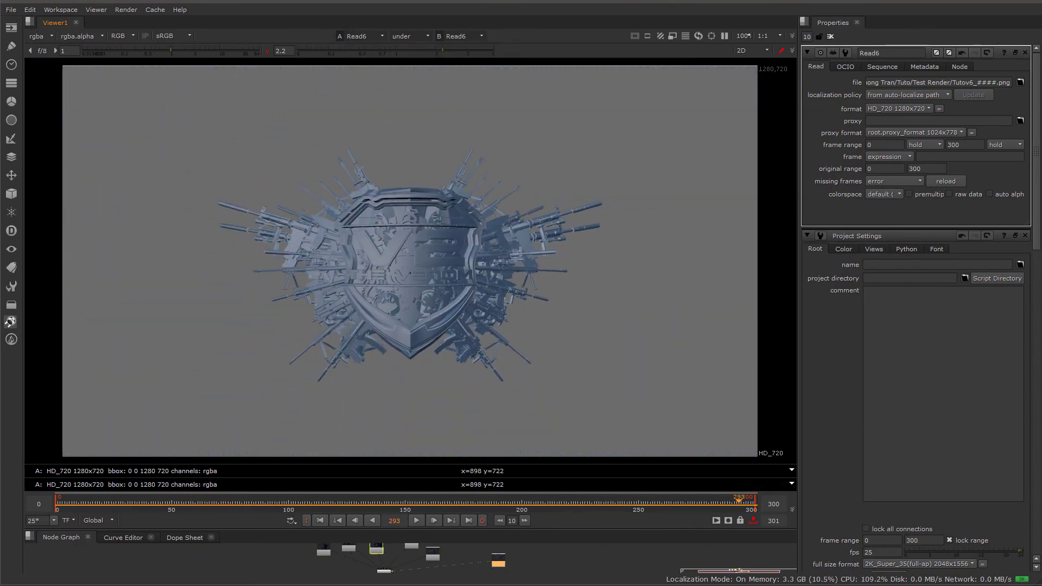
Switch back to Cinema 4D, scrub the last Picture Viewer frames, and minimize the viewer to return to the render settings.
mouse_move(536, 19)
click(428, 21)
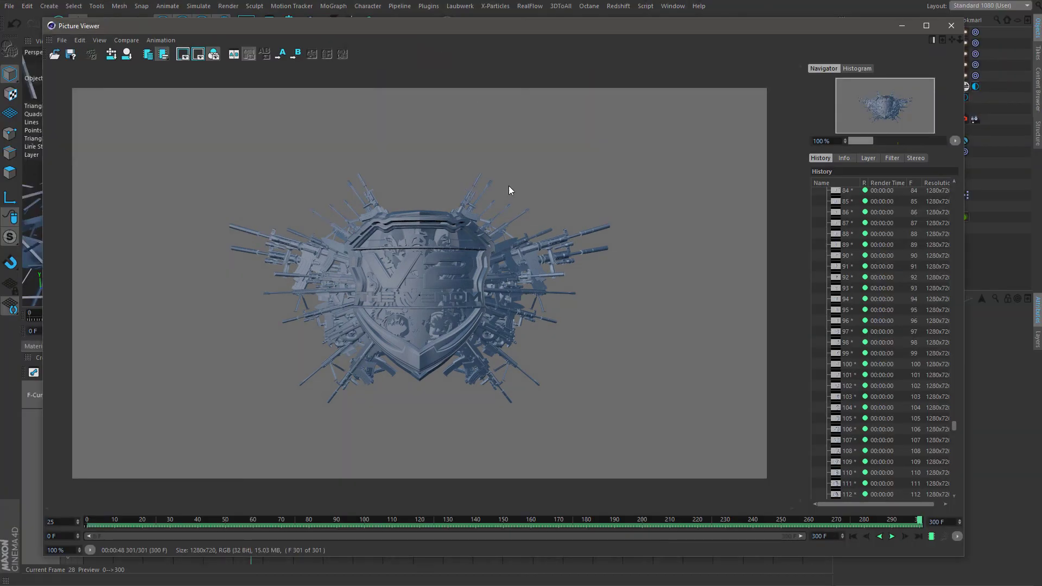
drag(818, 524, 847, 524)
click(902, 26)
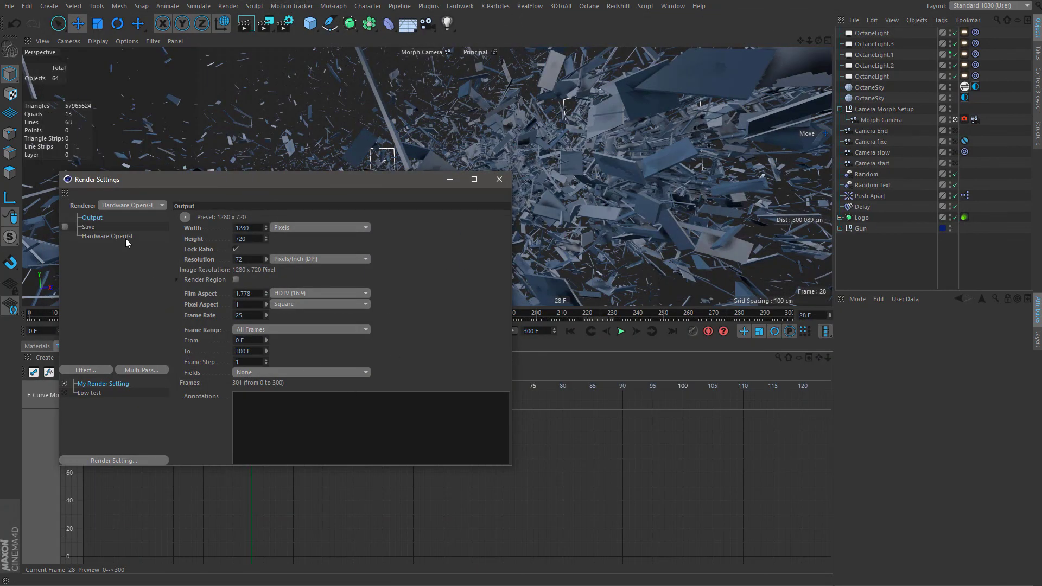
Activate the Low test render setting and review its output, save and Octane render pass options.
click(71, 393)
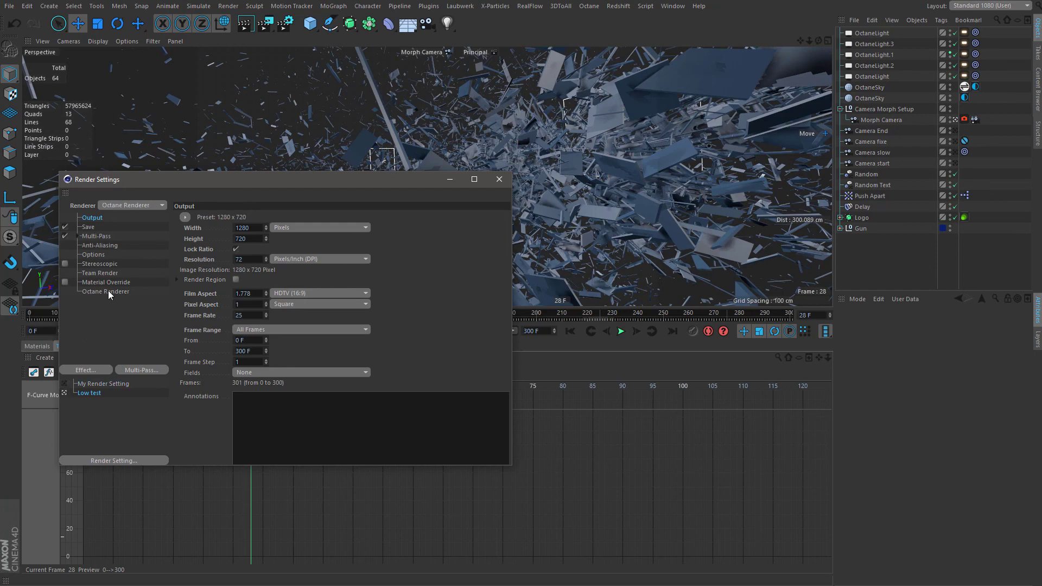
click(109, 292)
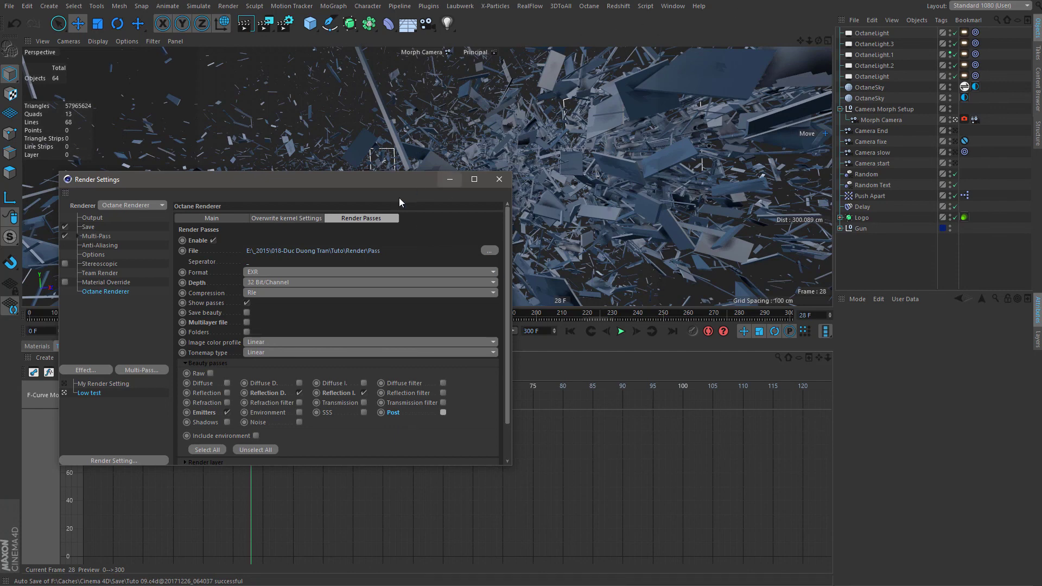
drag(423, 179, 662, 85)
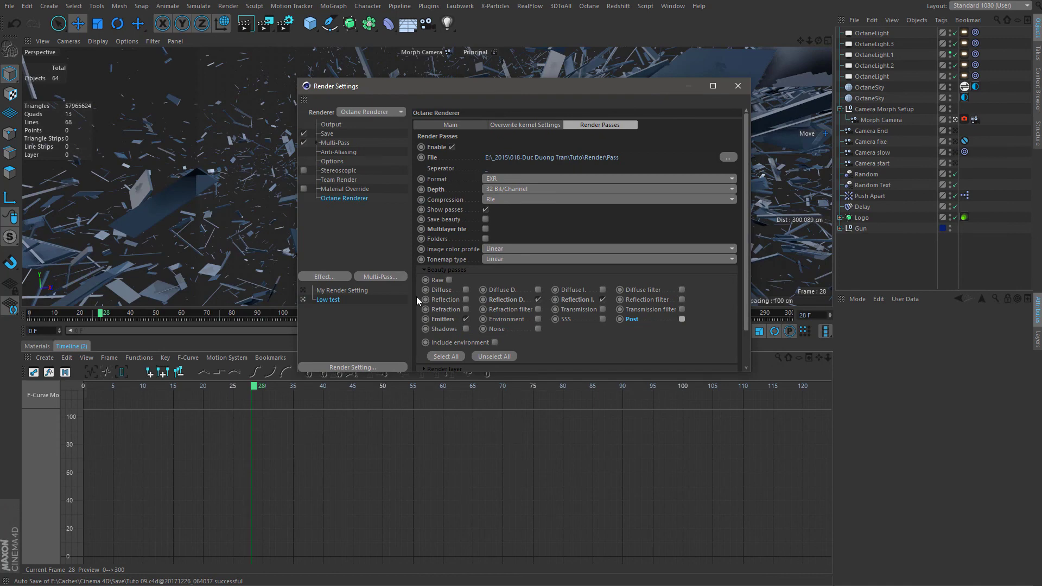
click(332, 125)
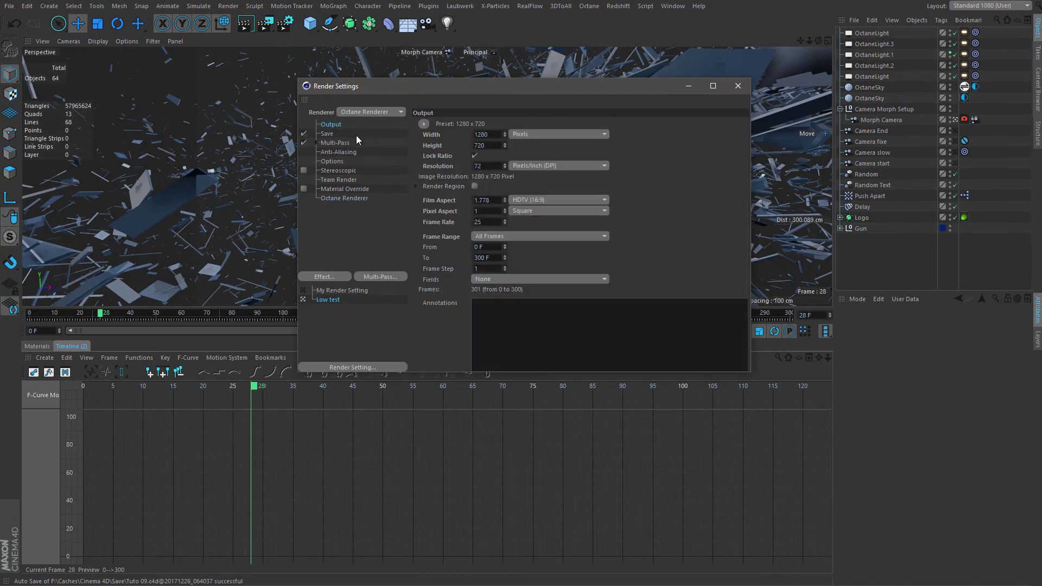
click(328, 134)
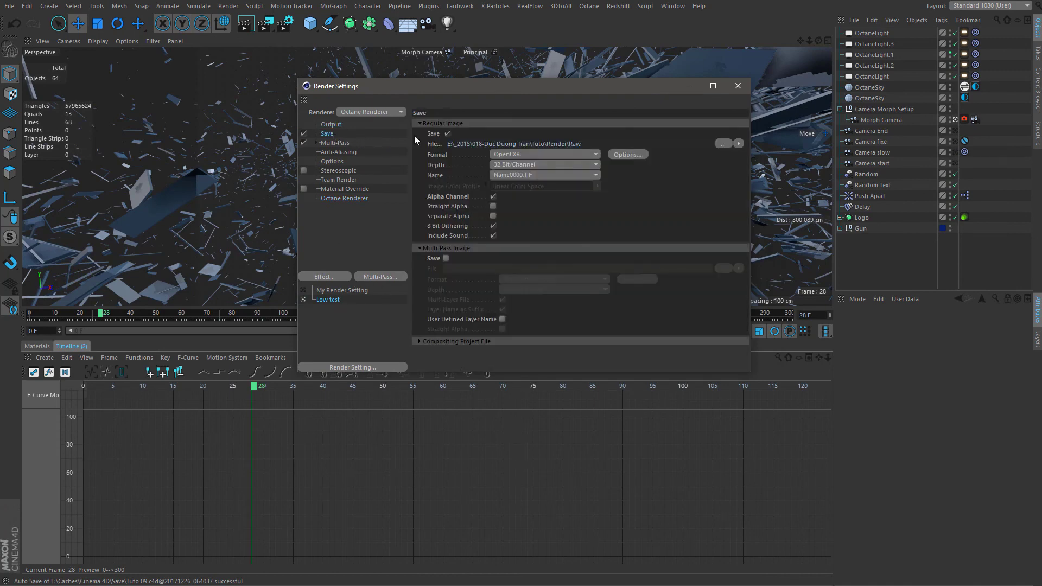
click(359, 199)
scroll(629, 217, down, 1)
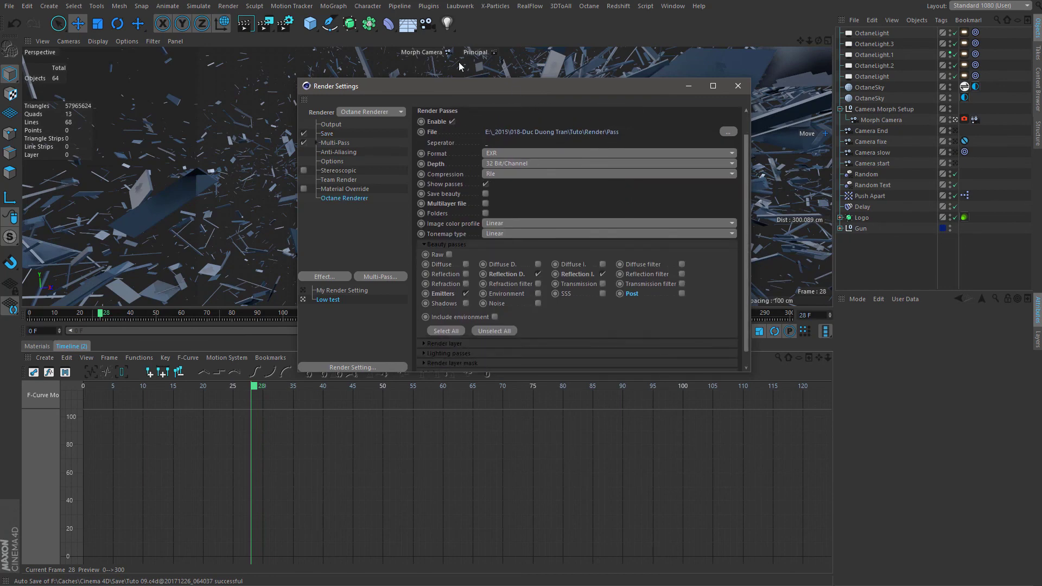
click(273, 26)
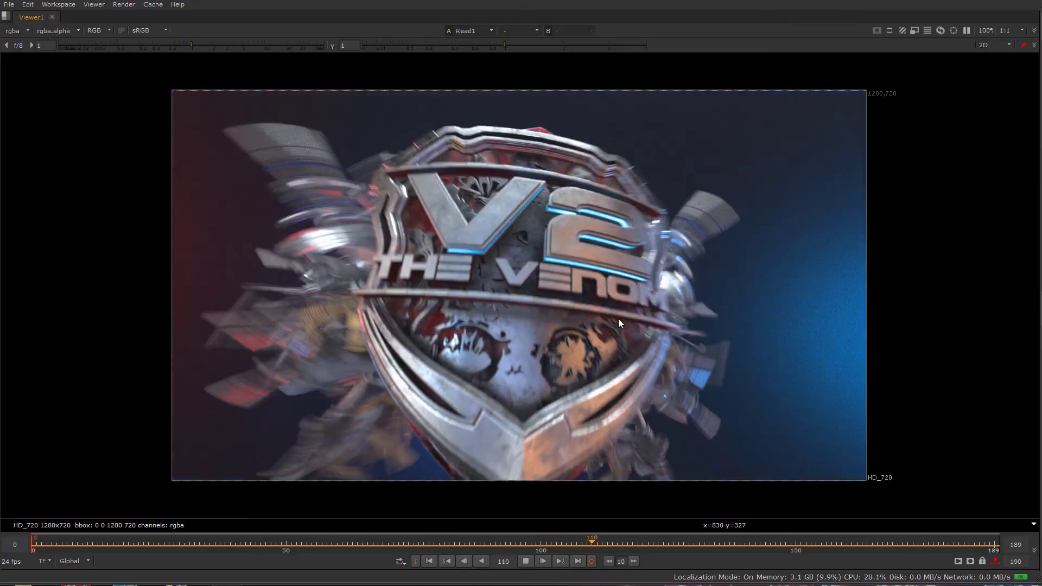
Switch to Nuke and play and scrub the rendered sequence to examine the debris, shield assembly and final logo frames.
drag(575, 542, 610, 549)
click(525, 561)
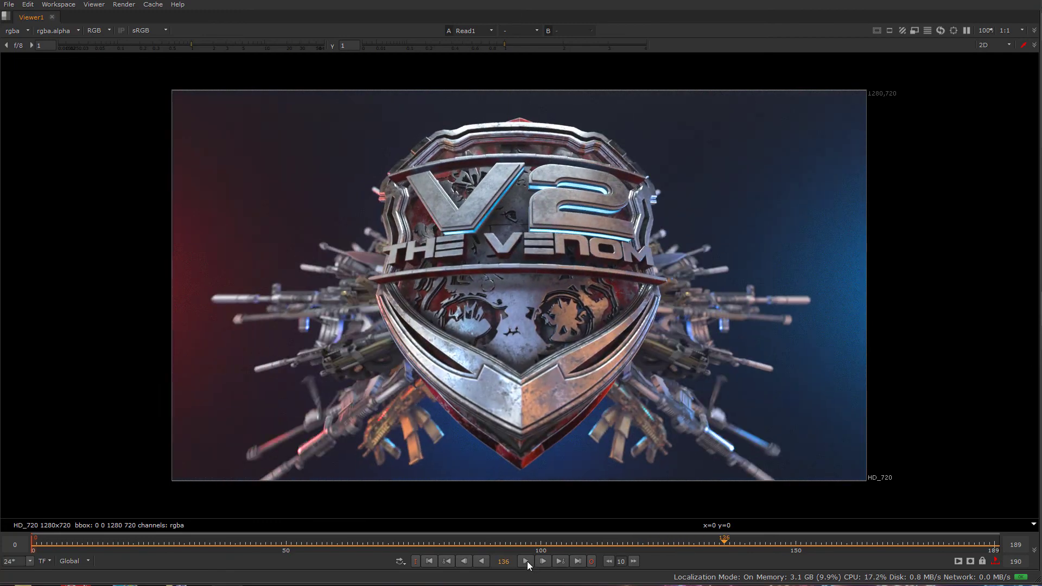
drag(712, 543, 418, 542)
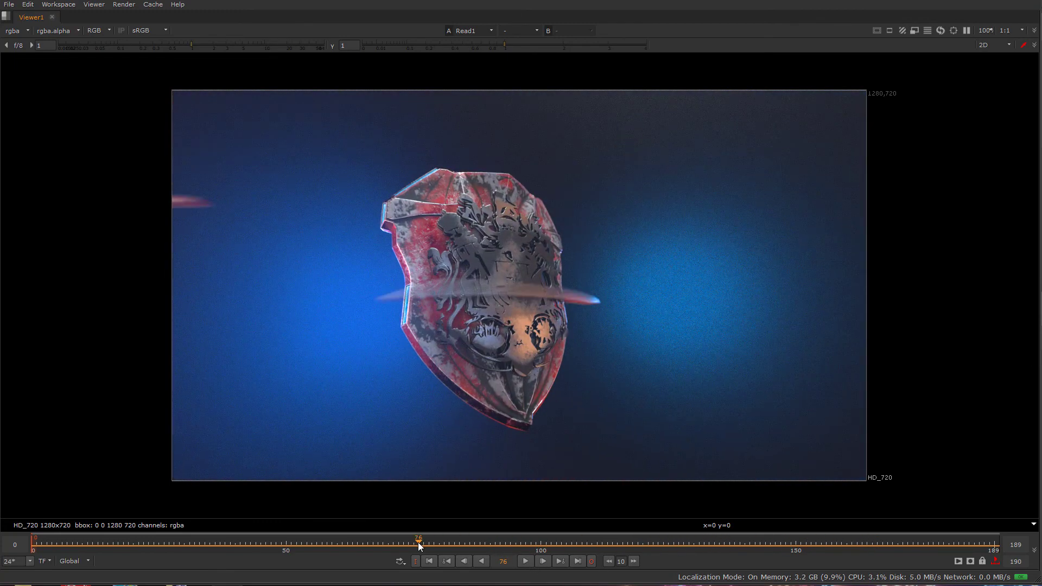
click(527, 561)
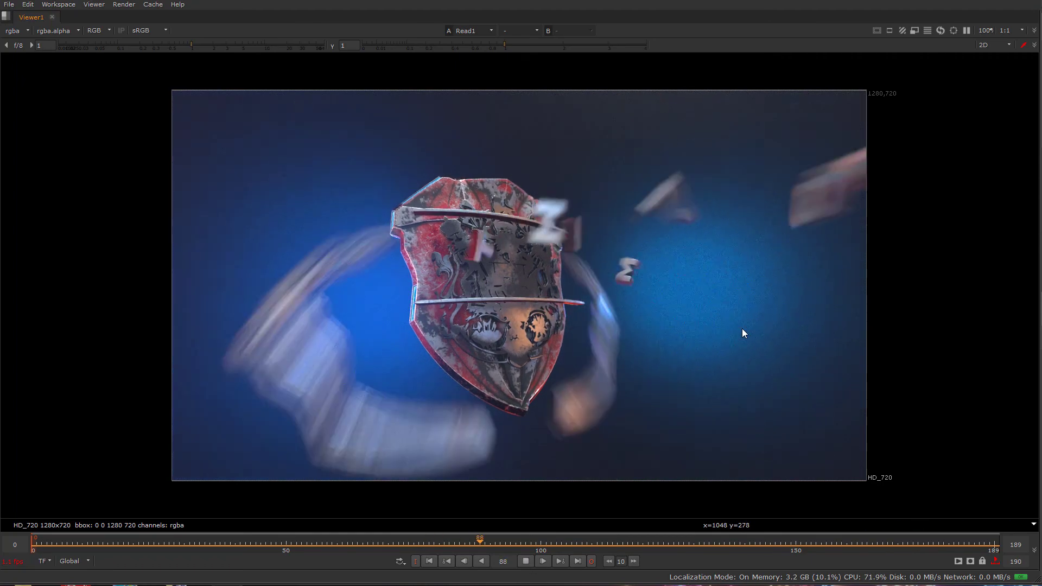
drag(520, 543, 276, 543)
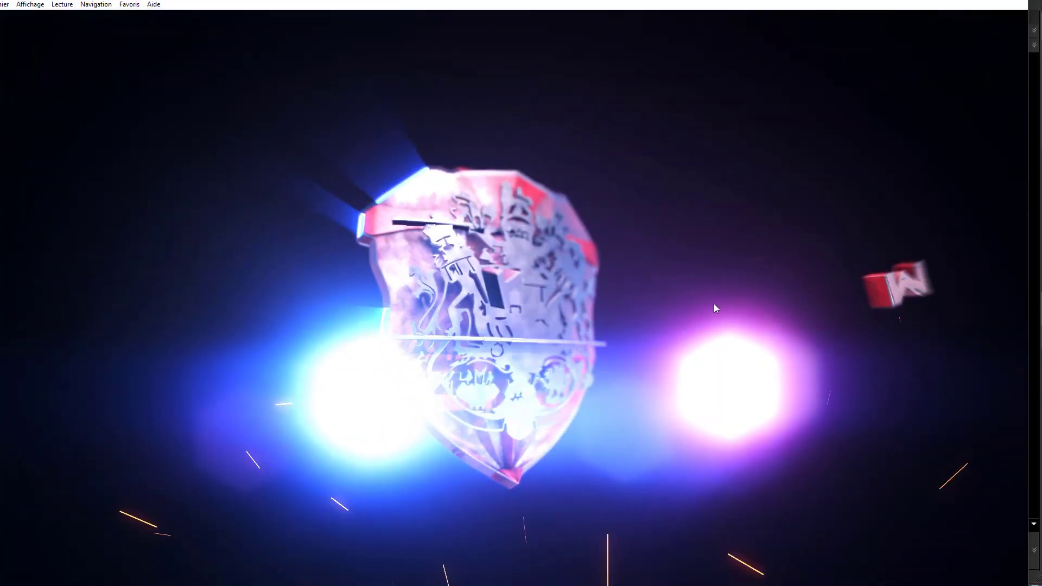
drag(717, 244, 616, 234)
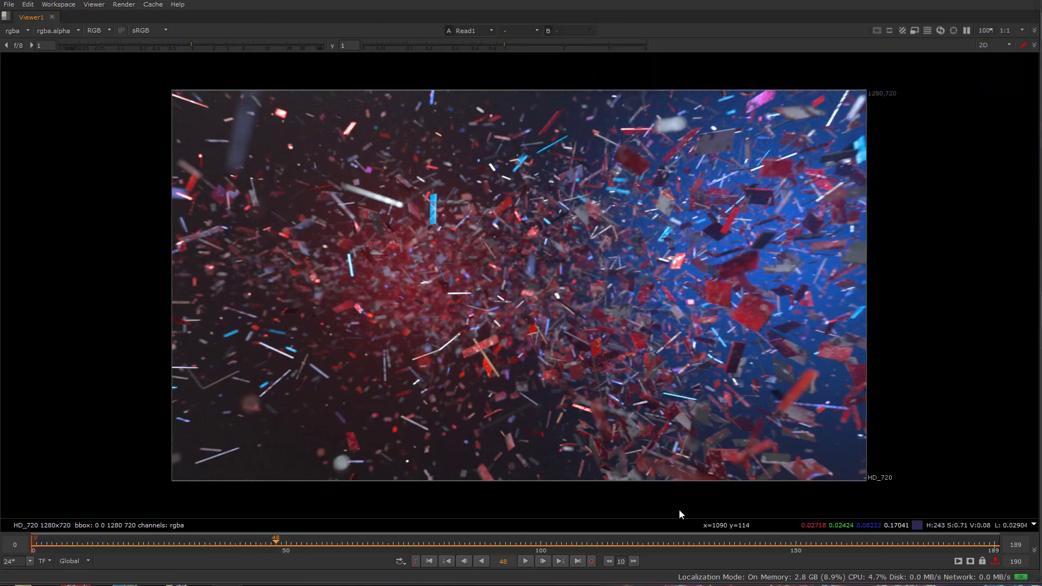
drag(526, 548, 639, 533)
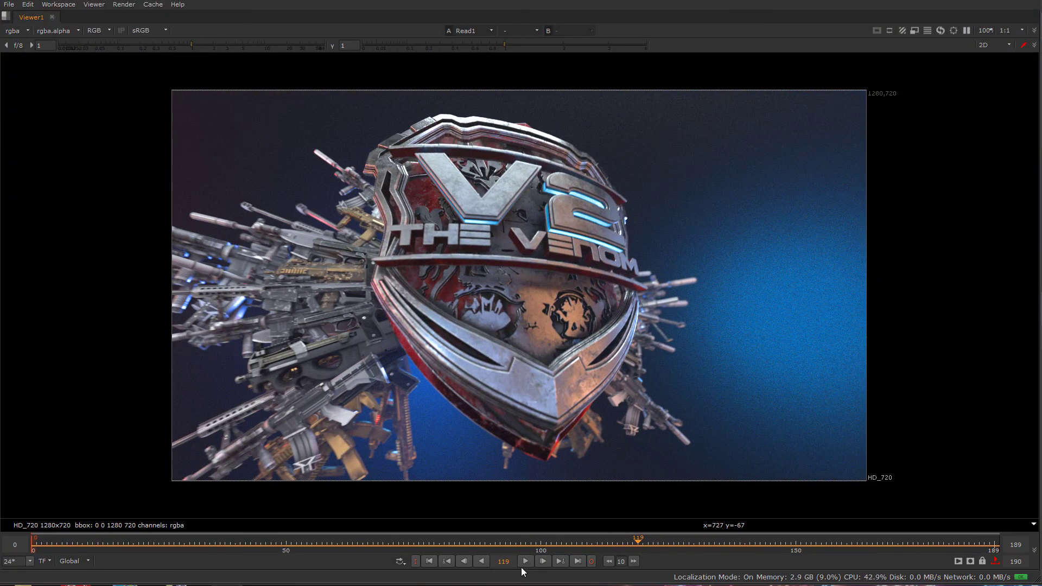
Add a Denoise node in the node graph and insert it between Read1 and Viewer1.
key(space)
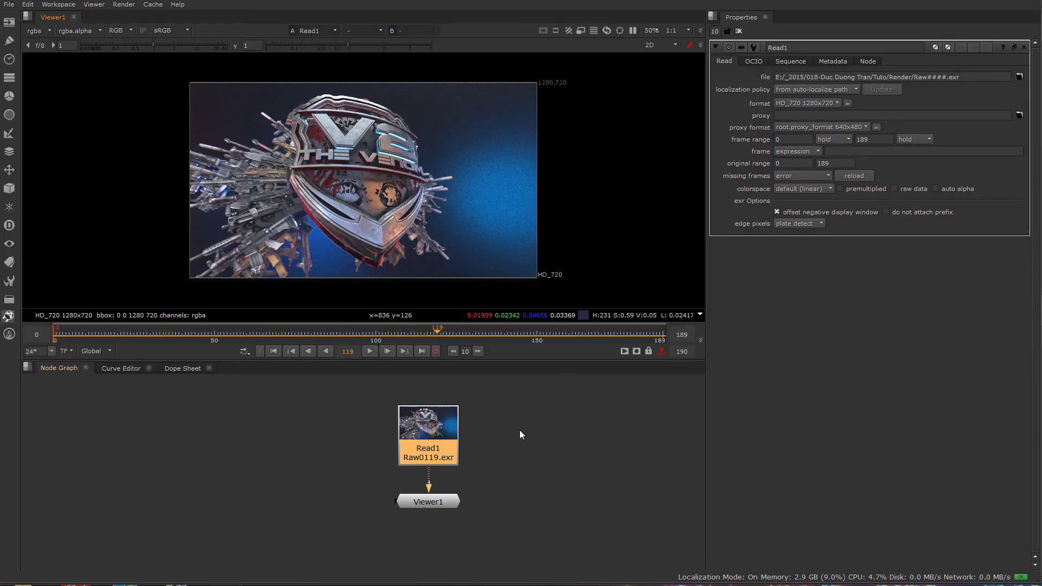
click(484, 441)
key(Tab)
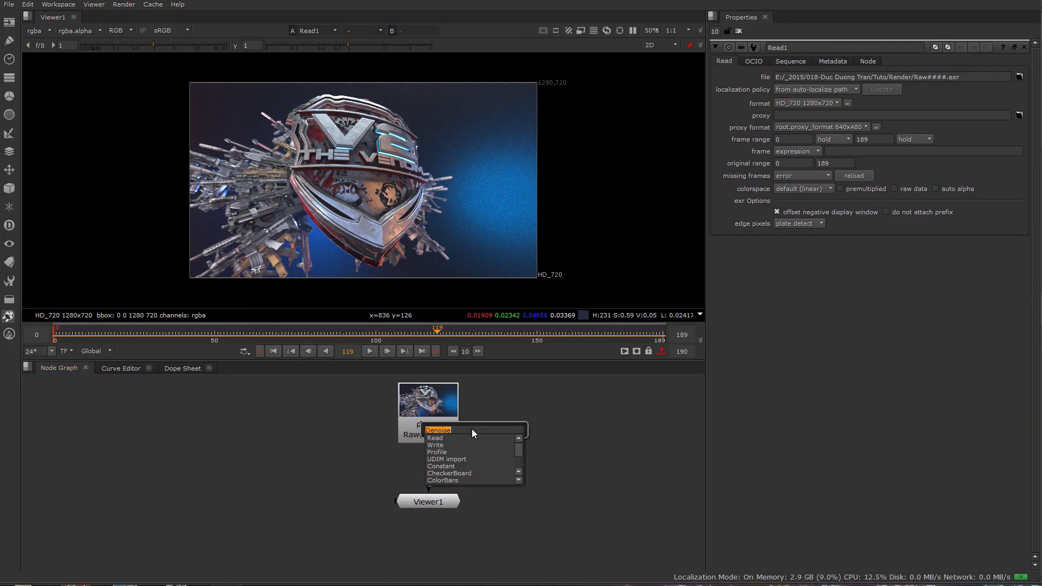
text(de)
click(442, 459)
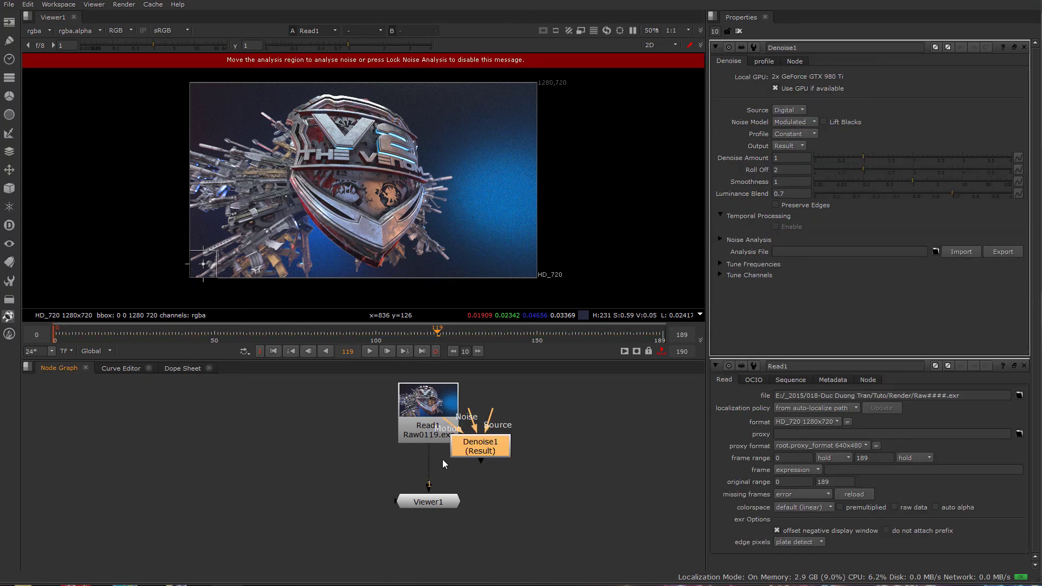
drag(484, 441, 437, 461)
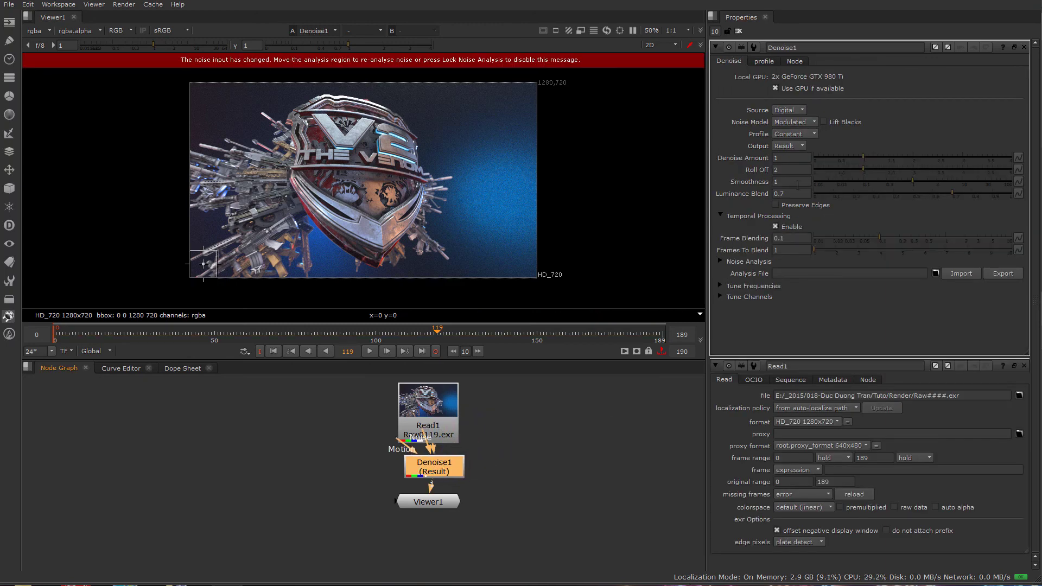
Analyze the noise with the default analysis region and raise the Denoise Amount to 4 to inspect the image up close.
click(722, 261)
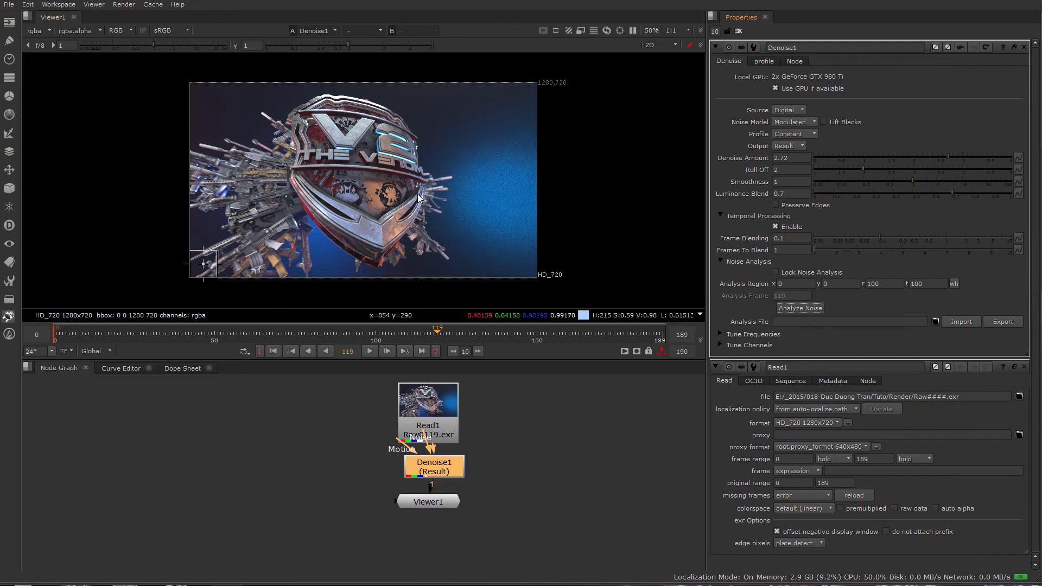
middle_drag(514, 228, 496, 225)
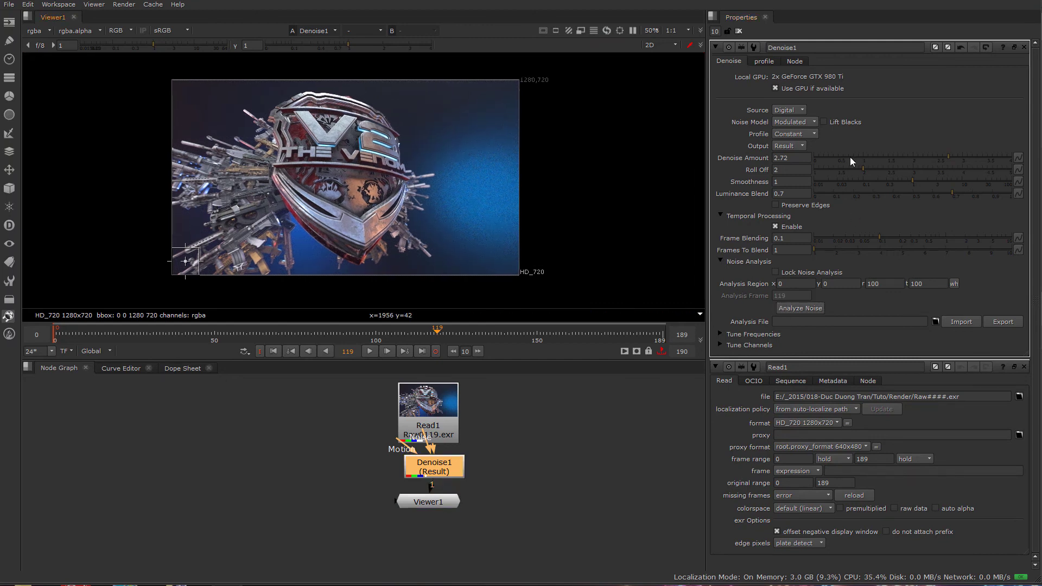
drag(927, 161, 1011, 158)
scroll(486, 183, up, 3)
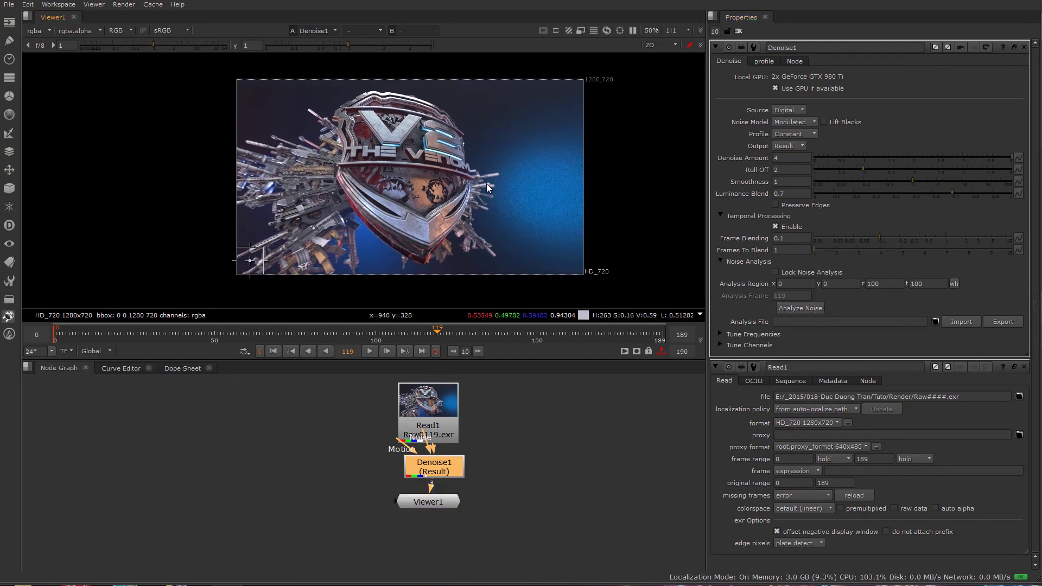
scroll(608, 193, up, 2)
middle_drag(535, 220, 600, 249)
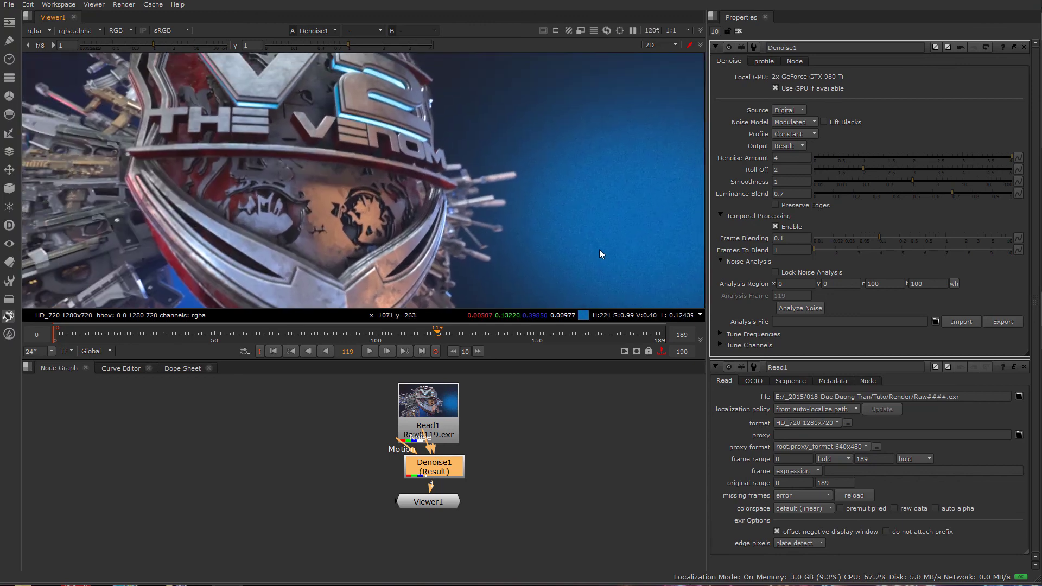
middle_drag(323, 145, 425, 180)
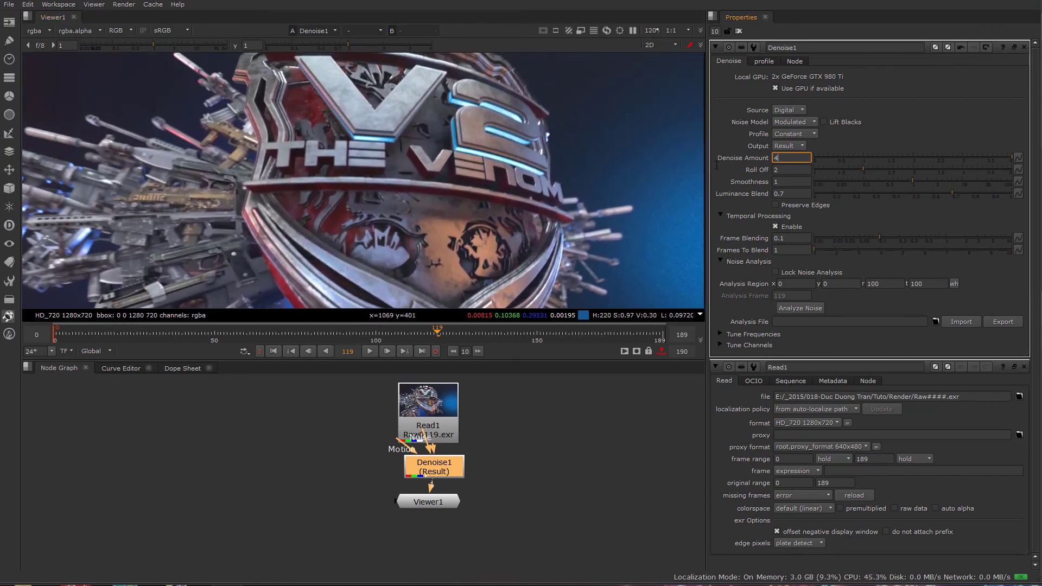
Set the Denoise Amount to 2 and inspect the denoised frame in the enlarged viewer.
text(2)
key(Return)
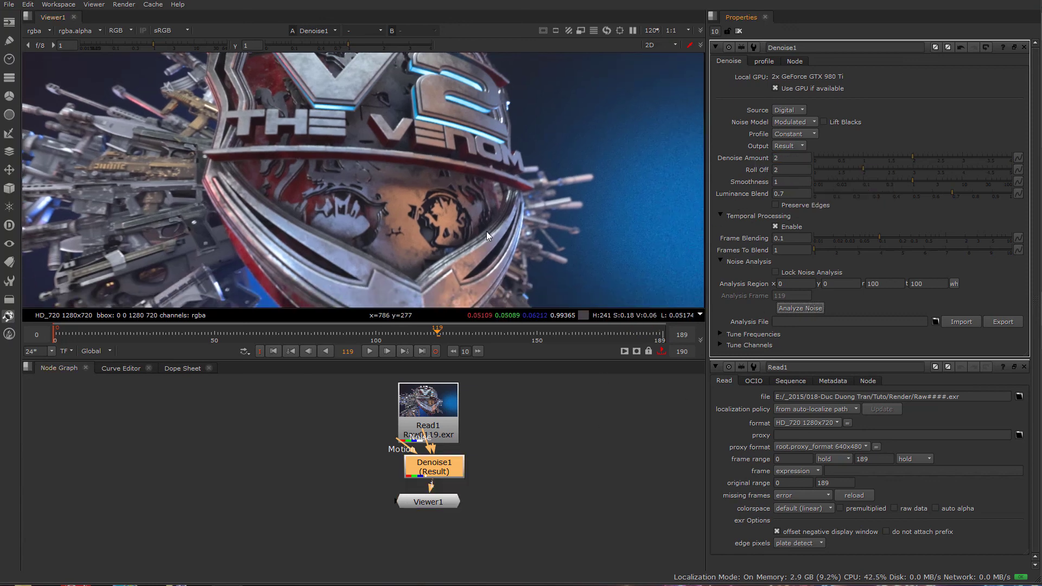
key(space)
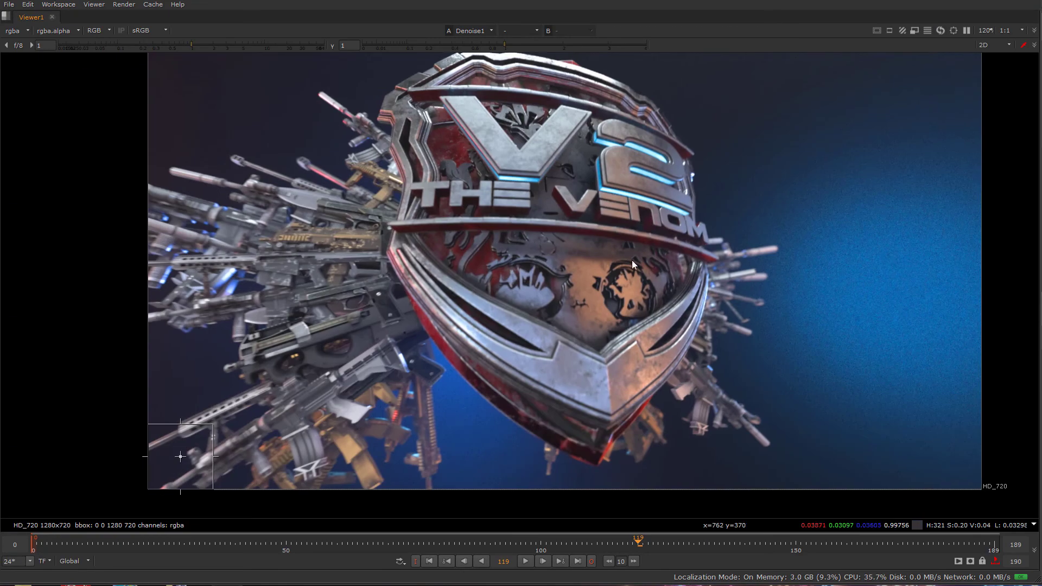
key(space)
Move Viewer1 and Denoise1 apart in the node graph and connect Read1 to the viewer's second input.
drag(480, 503, 595, 499)
drag(428, 477, 381, 517)
click(444, 410)
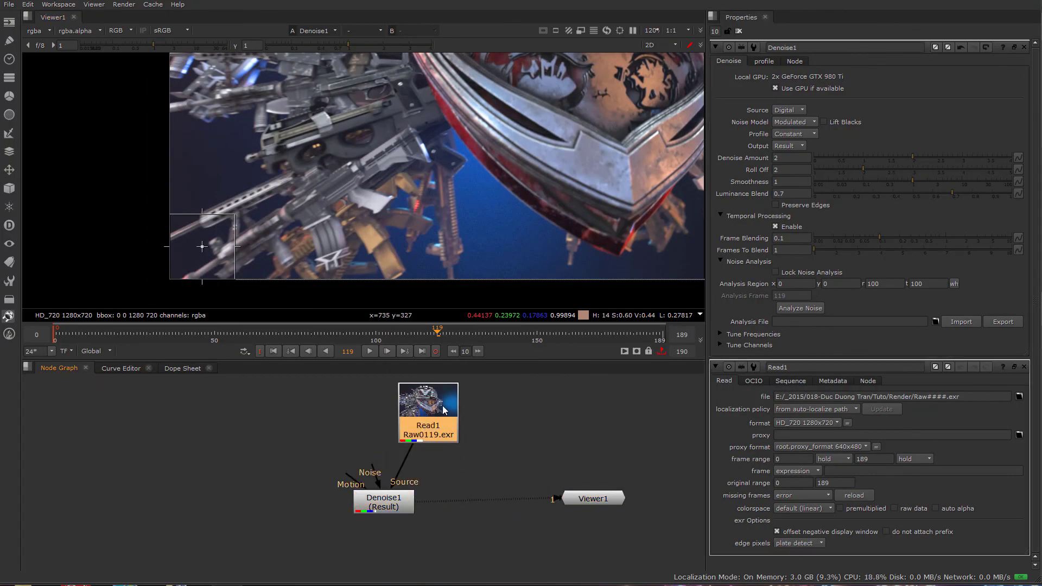
key(2)
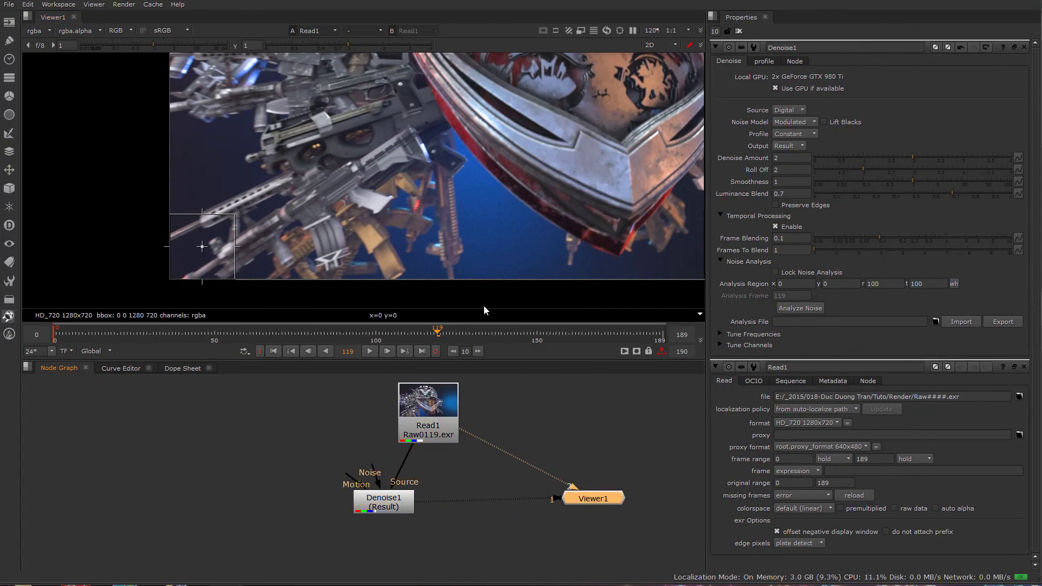
Set the viewer comparison mode to under, with Read1 as input A and Denoise1 as input B.
click(350, 31)
click(360, 54)
click(425, 30)
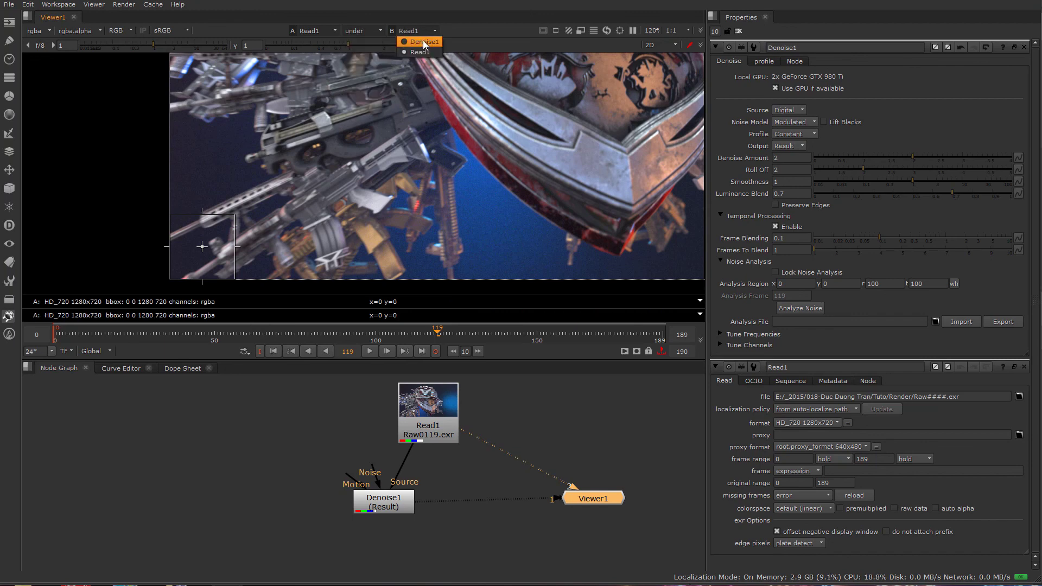
click(426, 42)
Raise the viewer gamma to 3.6 and place the wipe handle on the shield to compare the original with the denoised image.
click(424, 45)
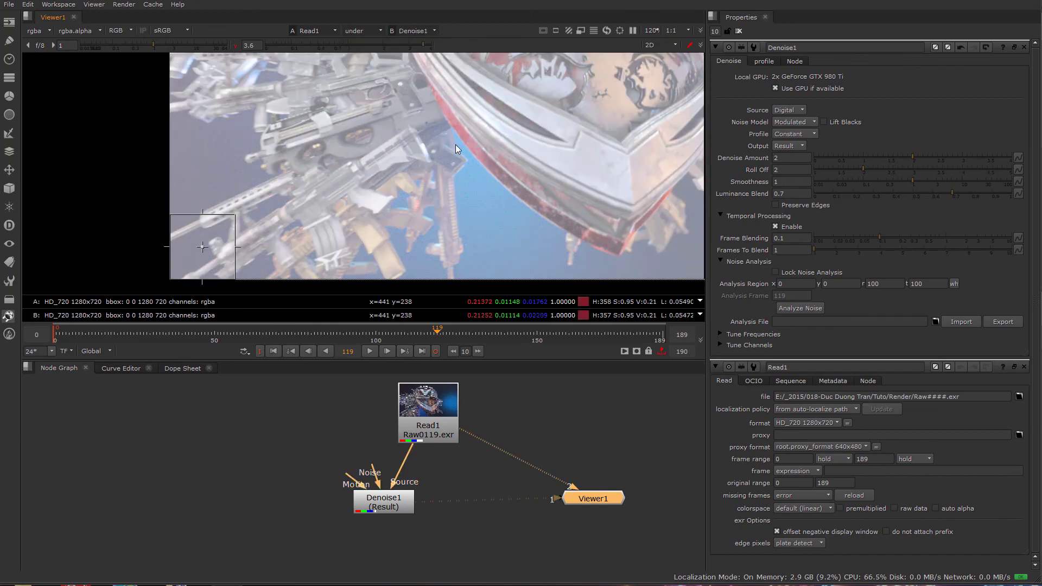
middle_drag(455, 145, 356, 192)
scroll(449, 176, down, 2)
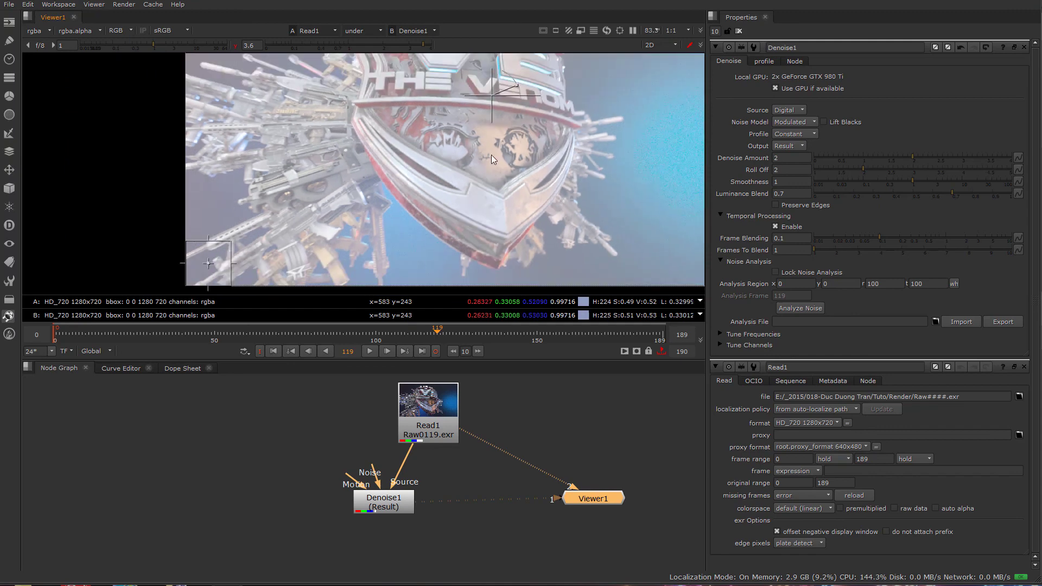
scroll(492, 157, down, 2)
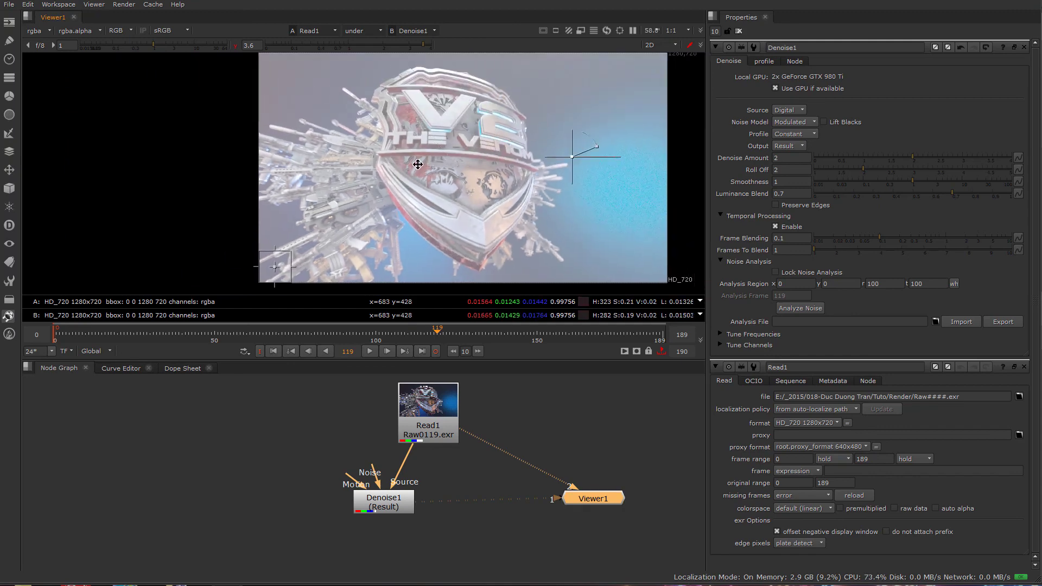
drag(418, 165, 406, 173)
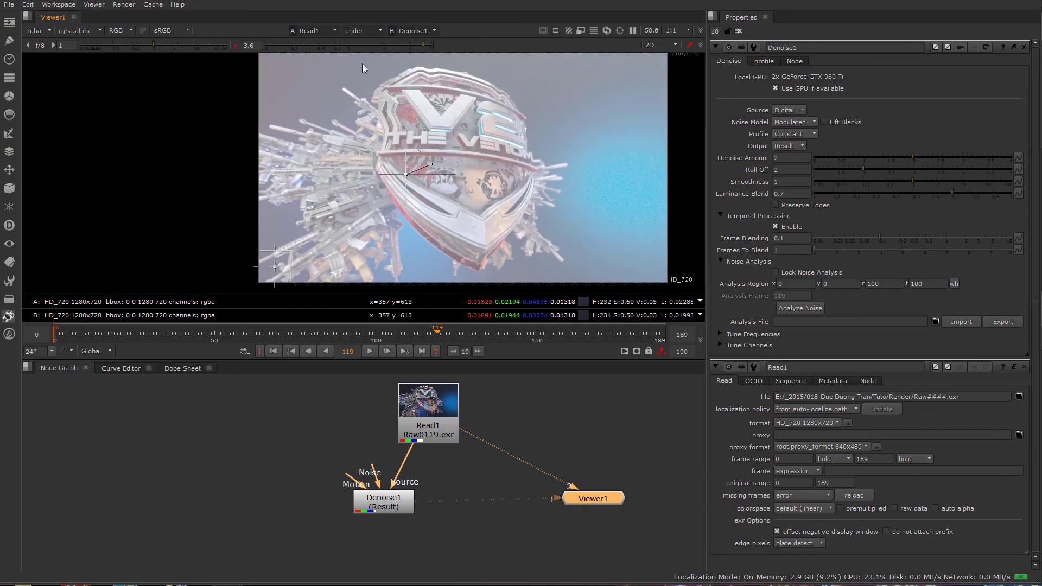
Set the viewer's input B to Read1, reset the viewer gamma to 1 and inspect the original frame in the enlarged viewer.
click(416, 50)
middle_drag(524, 213, 523, 201)
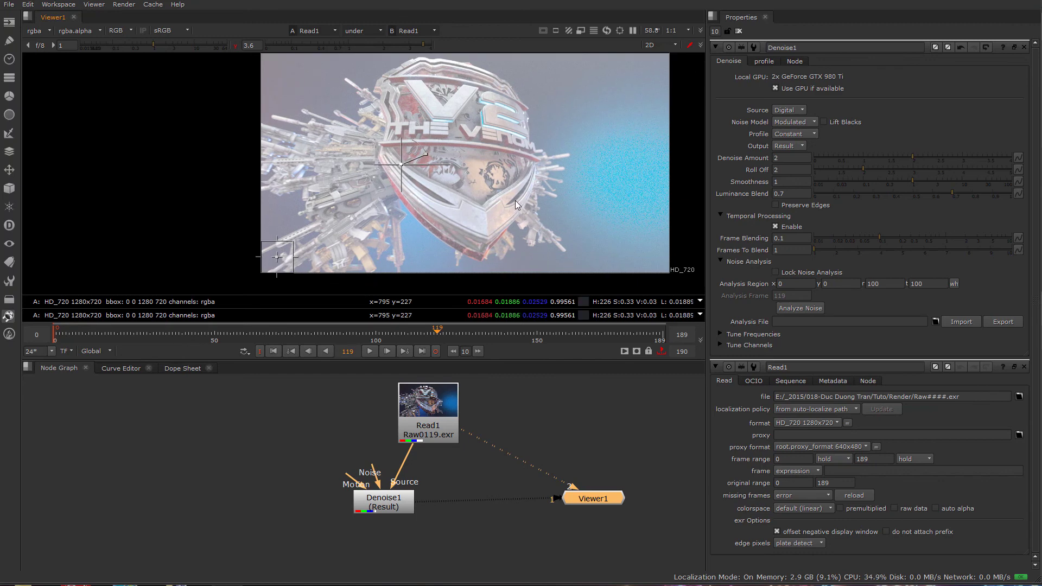
key(s)
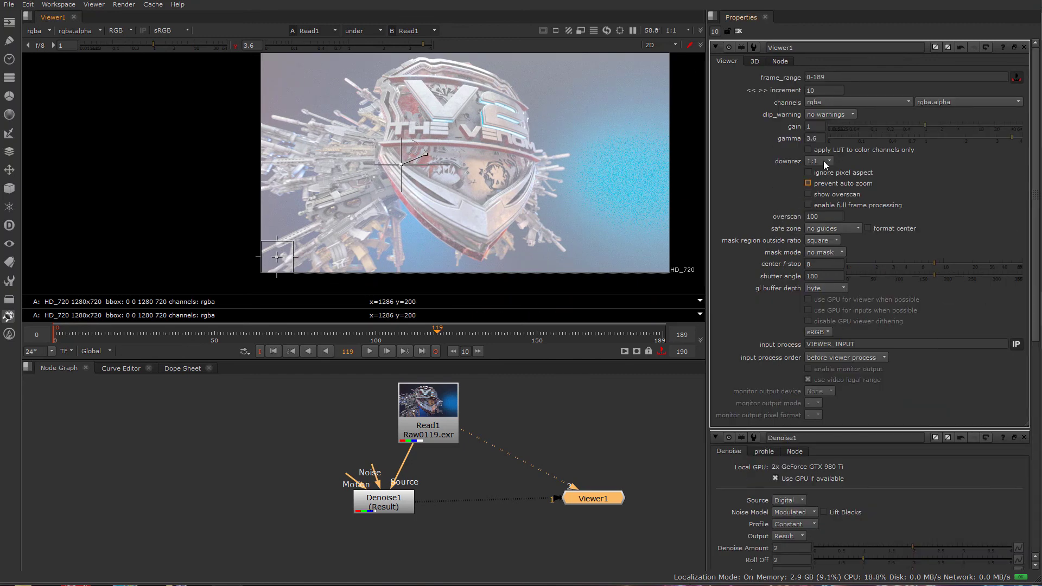
text(1)
key(Return)
scroll(455, 134, up, 3)
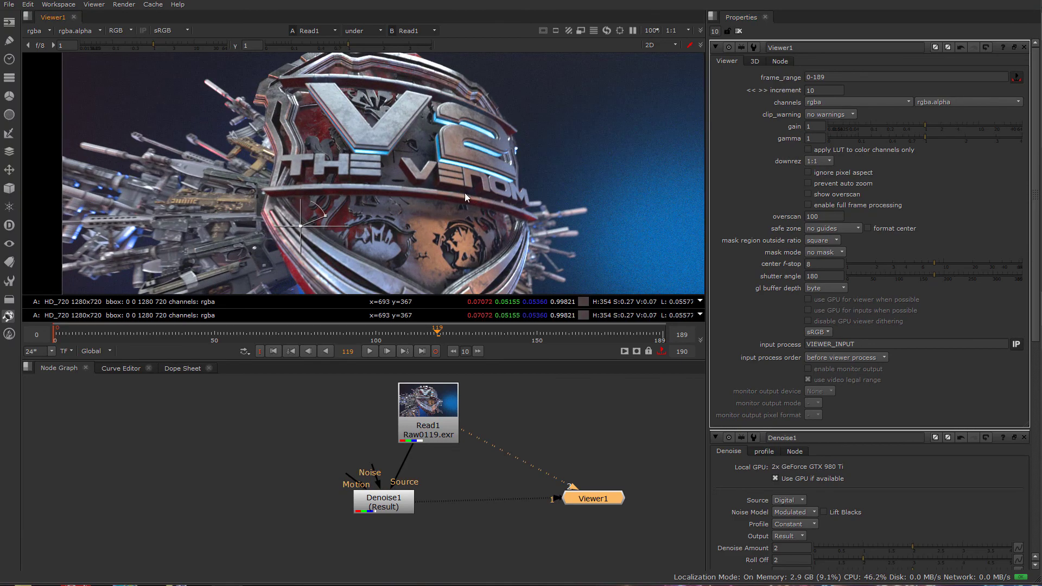
key(space)
middle_drag(421, 360, 599, 193)
scroll(598, 192, up, 1)
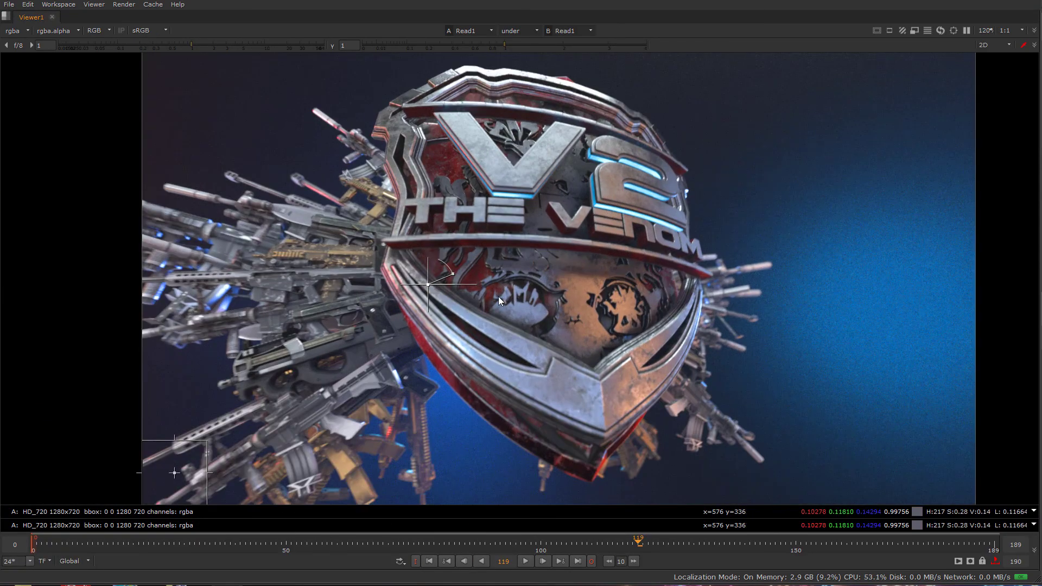
Set the viewer's input B to Denoise1 and swap the viewer's inputs so Denoise1 feeds A and Read1 feeds B.
drag(431, 288, 553, 384)
click(570, 31)
click(565, 47)
key(space)
click(389, 509)
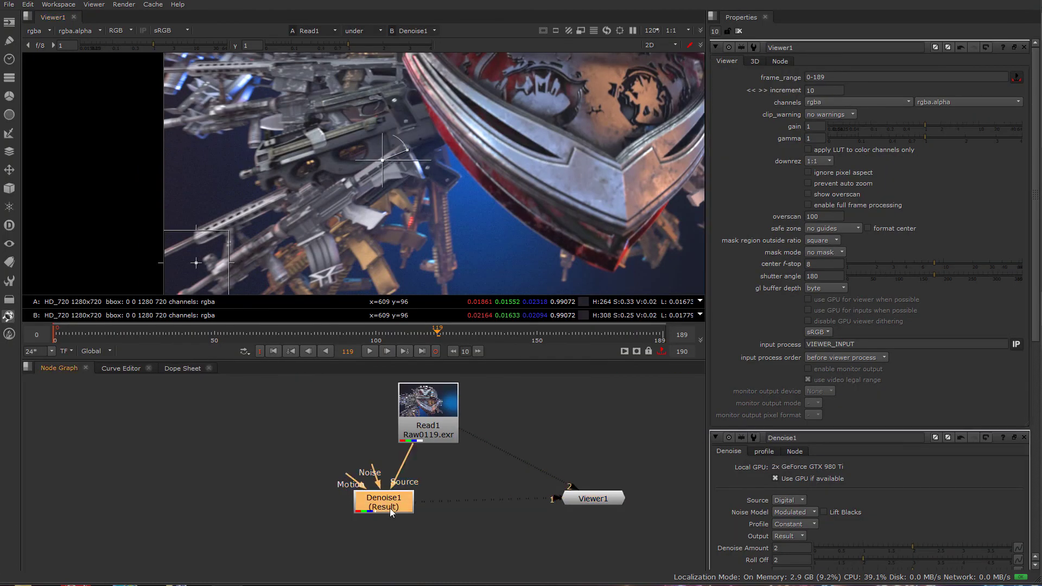
click(597, 495)
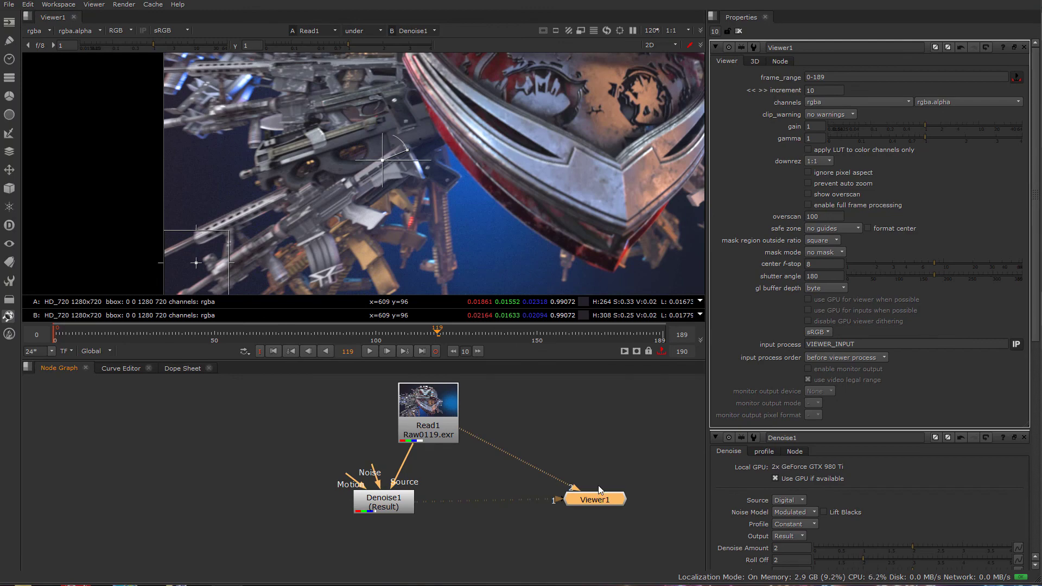
key(shift+x)
Inspect the denoised frame in the enlarged viewer, fit the whole image and place the wipe handle on the blue background glow.
middle_drag(537, 186, 525, 225)
key(space)
middle_drag(598, 296, 663, 209)
scroll(392, 305, up, 1)
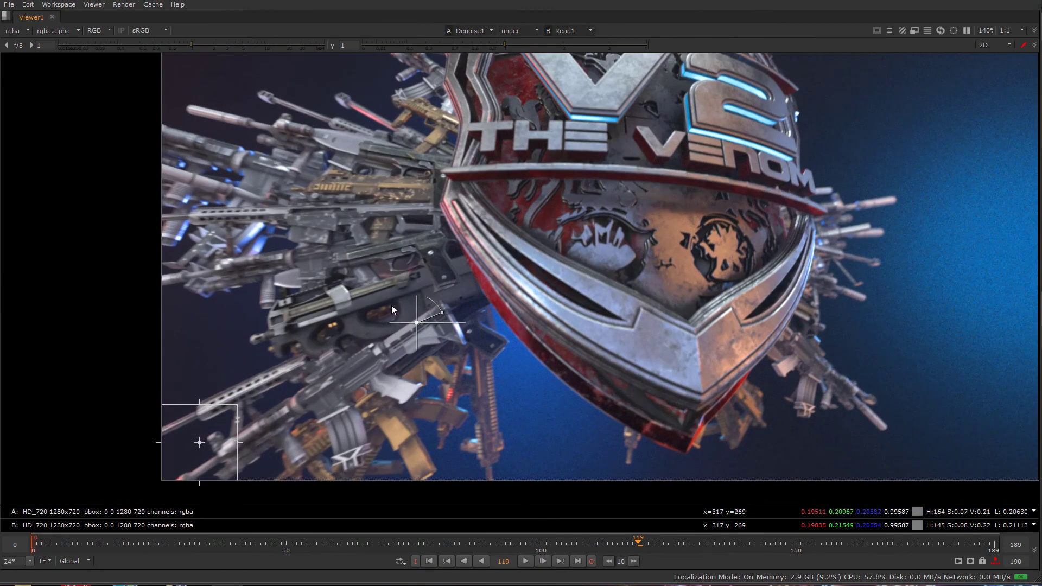
middle_drag(957, 251, 805, 245)
key(alt+f)
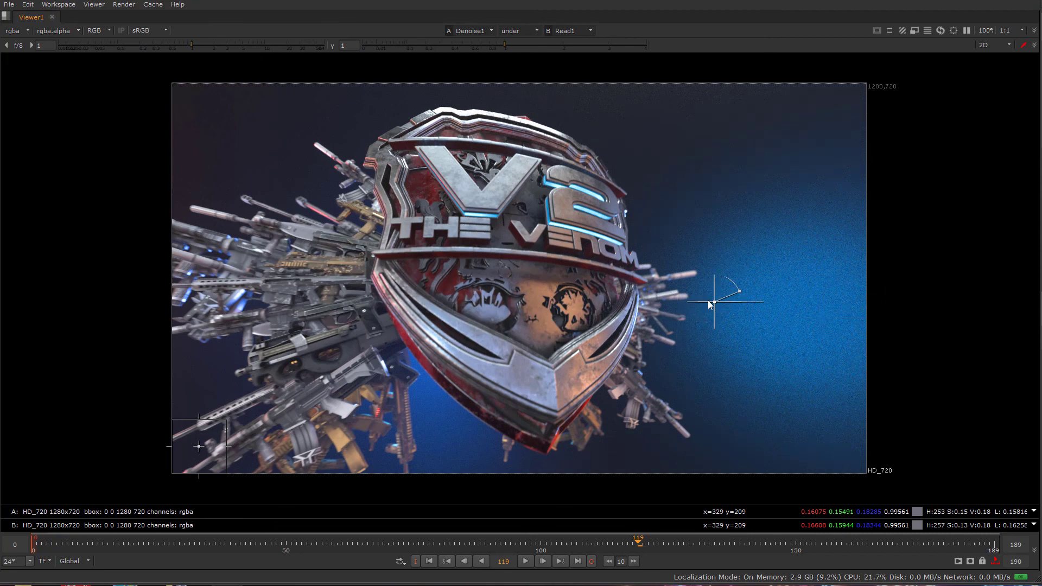
key(space)
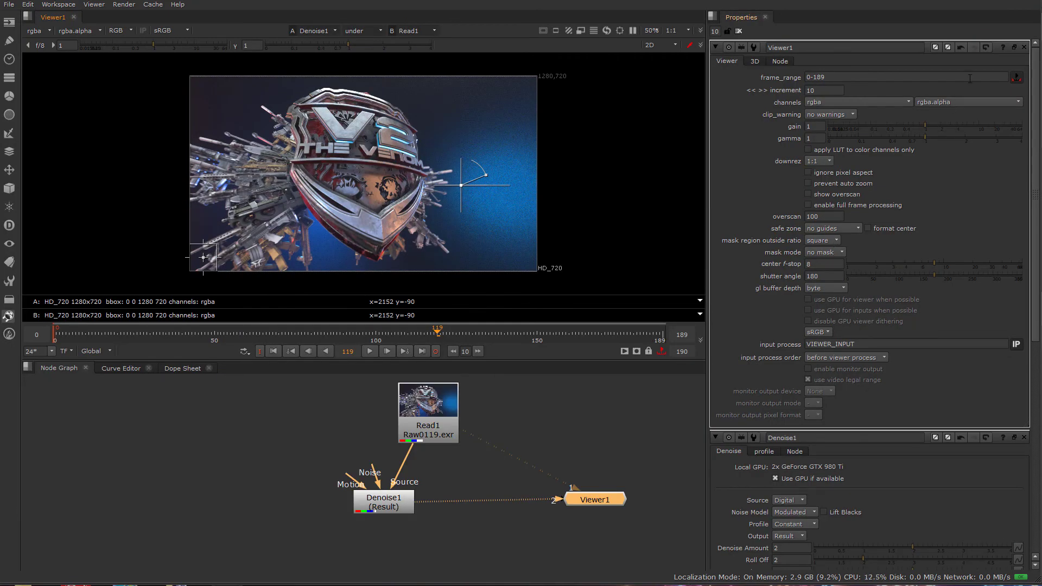
Set Denoise1's Denoise Amount to 4 and Luminance Blend to 0.87, and wipe across the blue glow to compare the result.
click(1025, 48)
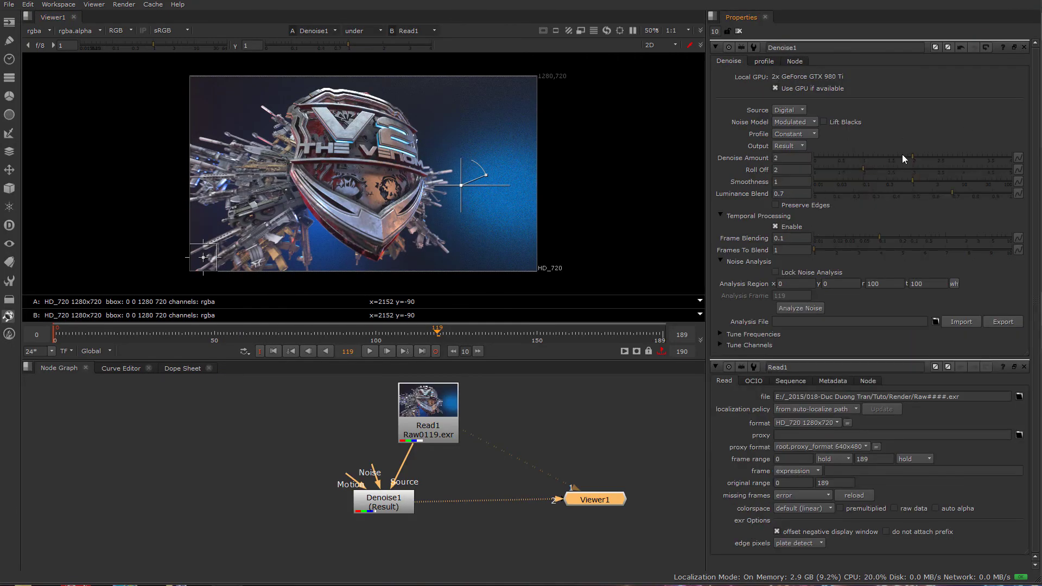
key(space)
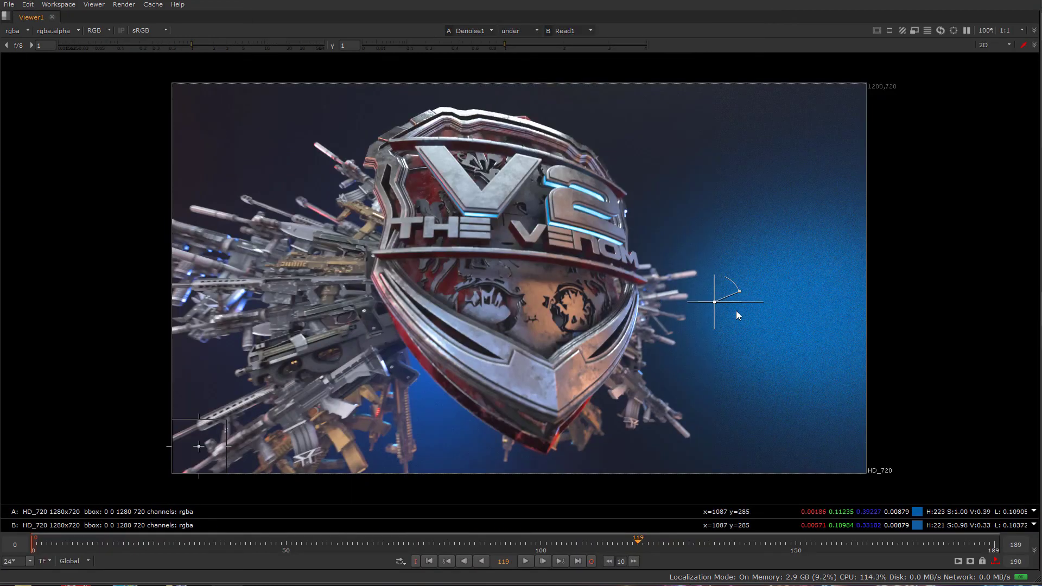
mouse_move(714, 301)
mouse_down()
mouse_move(869, 280)
mouse_move(587, 275)
mouse_move(744, 268)
mouse_move(115, 282)
mouse_move(869, 296)
mouse_move(728, 288)
mouse_move(704, 298)
mouse_up()
key(space)
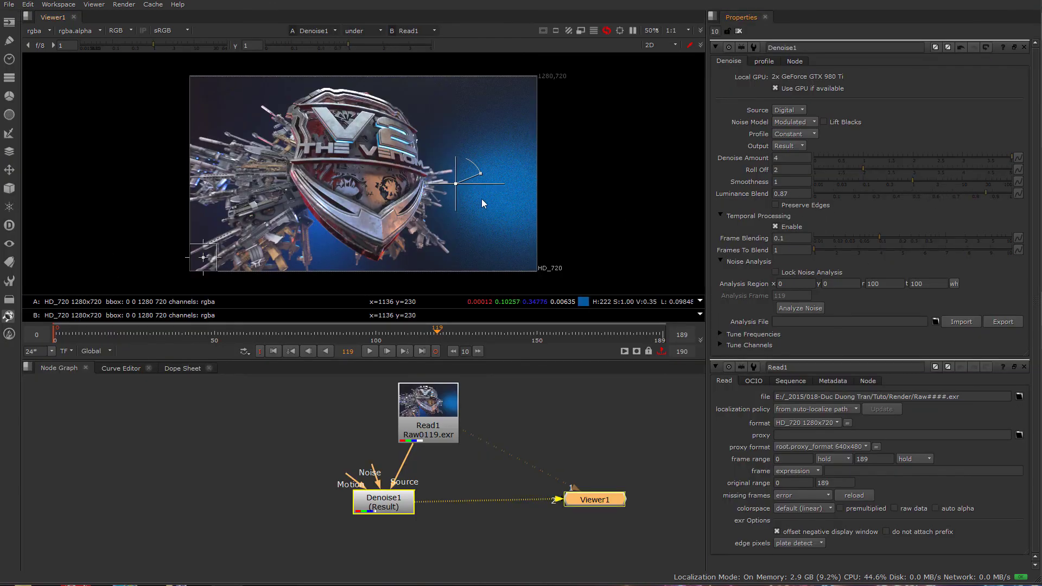
key(space)
drag(704, 298, 899, 272)
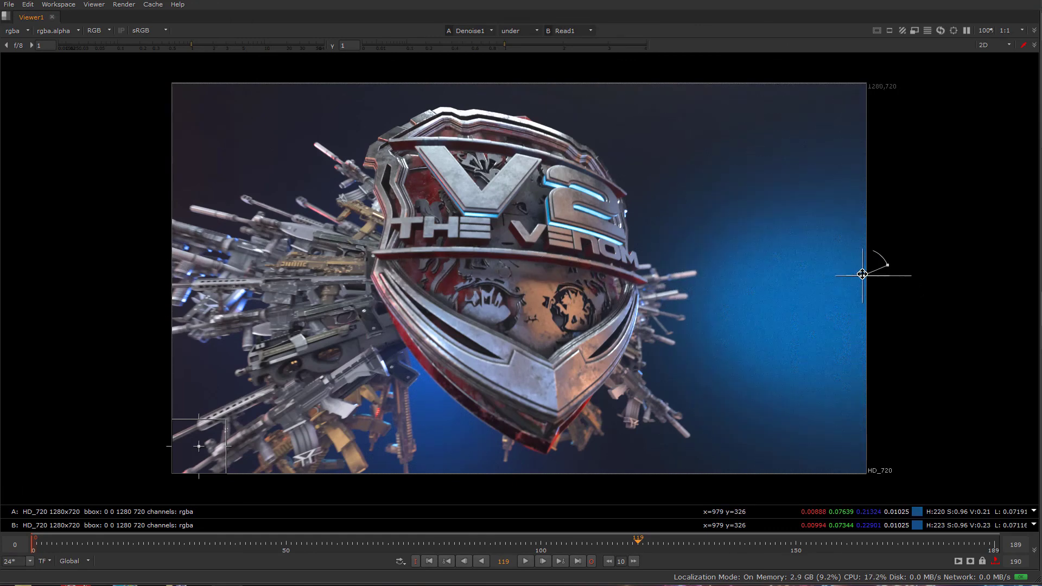
Play the denoised sequence from frame 90 and stop at frame 101 to check the noise in motion.
click(526, 561)
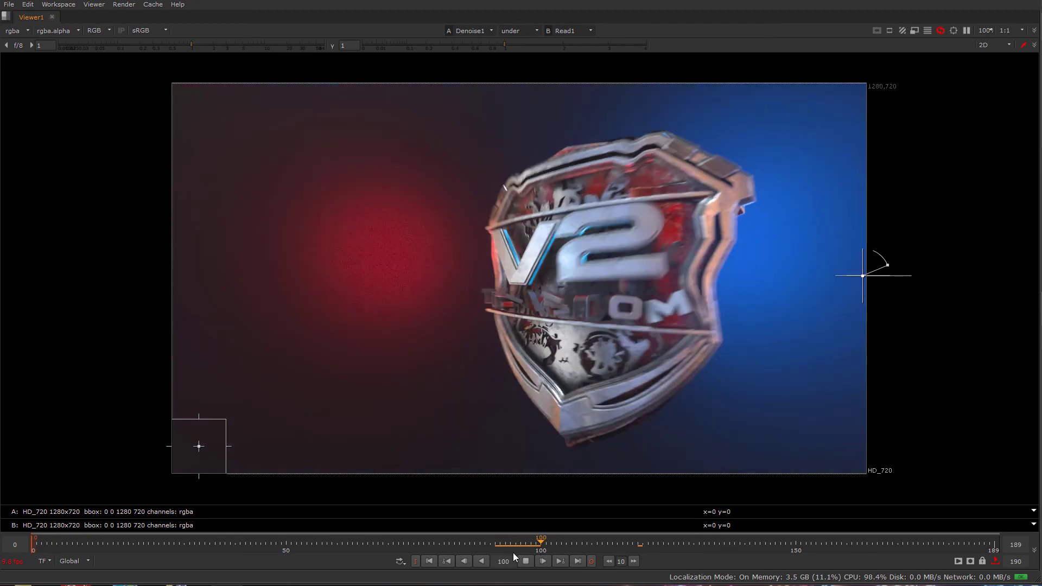
click(525, 561)
click(491, 543)
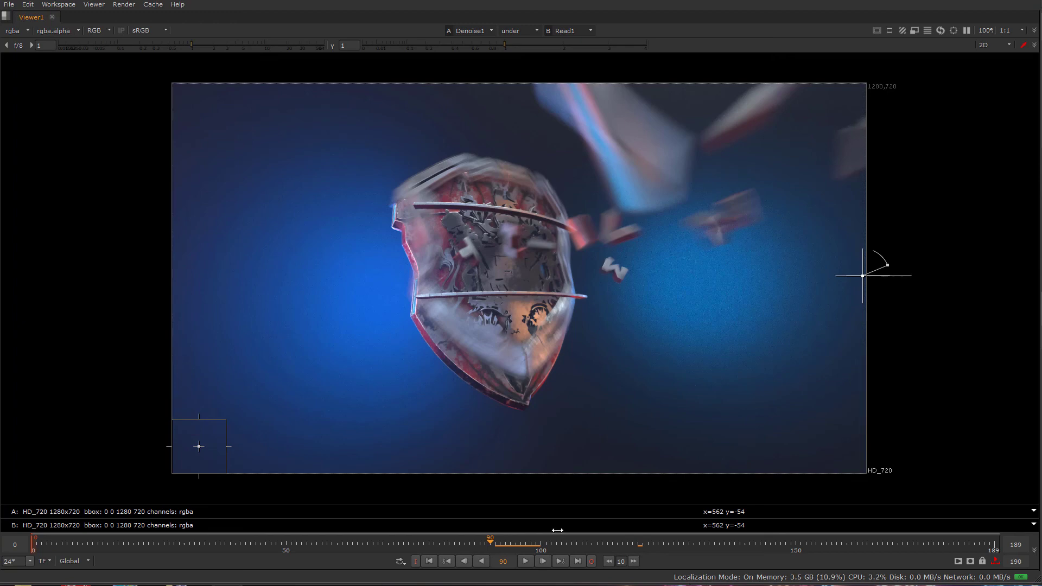
click(526, 562)
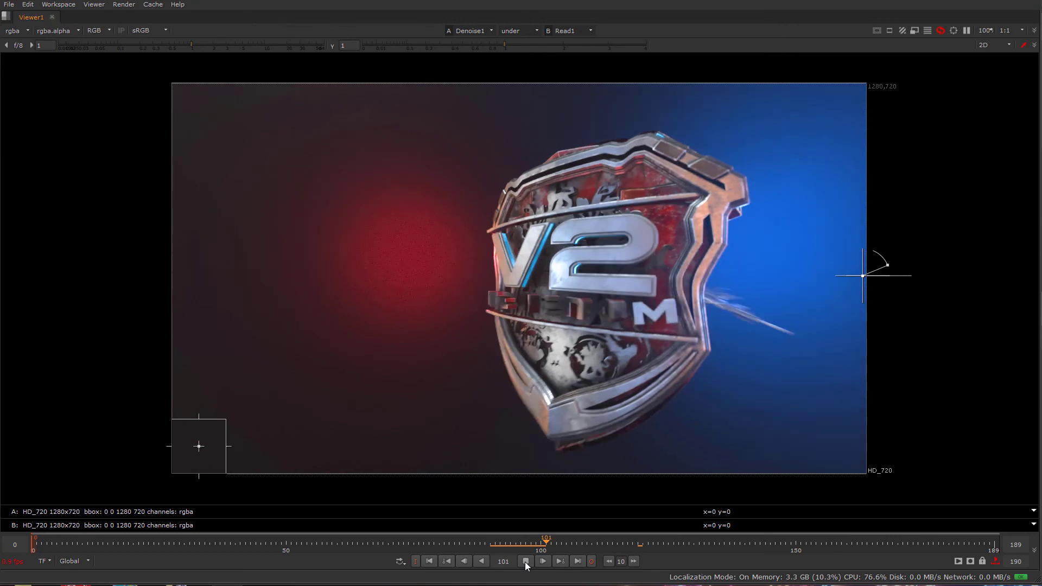
click(525, 562)
drag(526, 543, 547, 543)
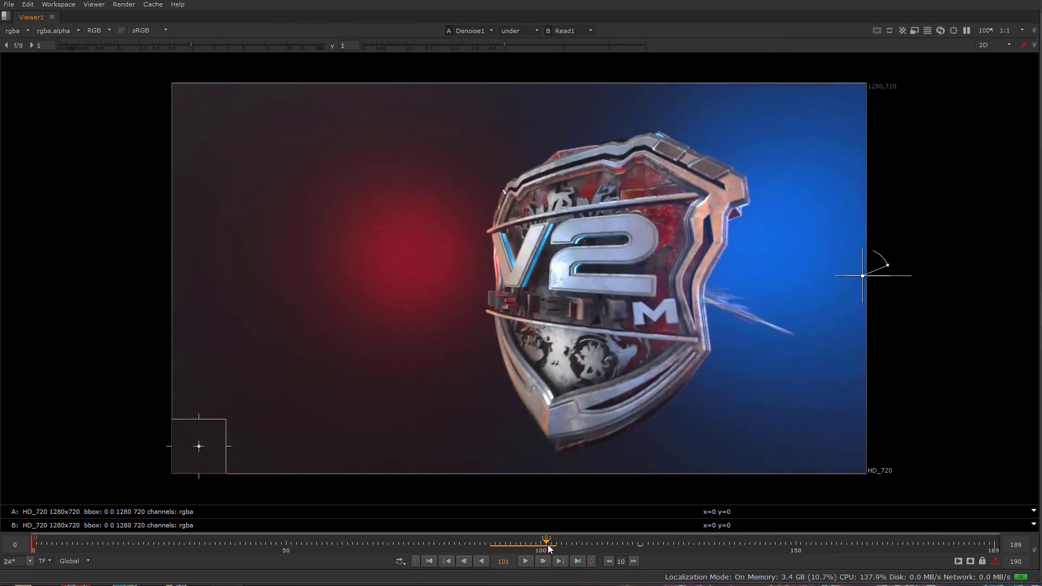
Set Denoise1's Smoothness to 0.22 and wipe across the shield at frame 101 to compare the original with the denoised image.
drag(869, 277, 527, 269)
key(space)
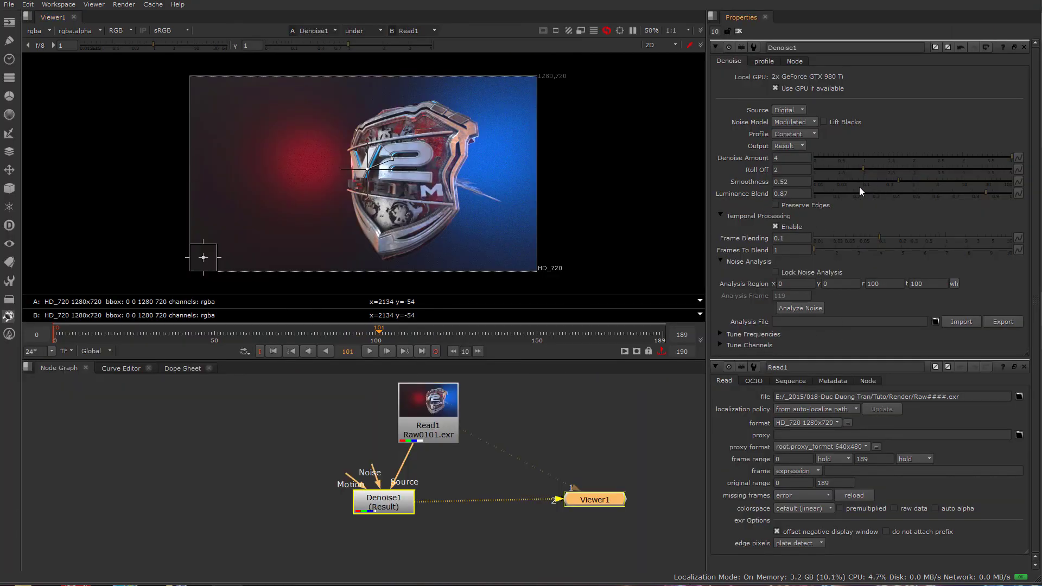
click(879, 181)
key(space)
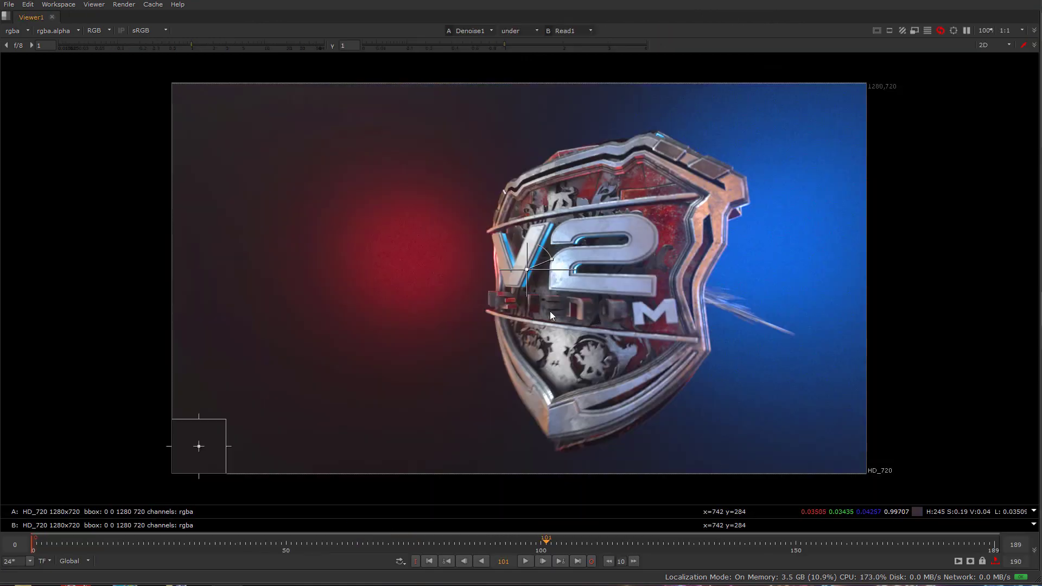
drag(153, 284, 730, 261)
Switch to Cinema 4D and open the Octane Settings to check the Pathtracing Max. samples value.
key(space)
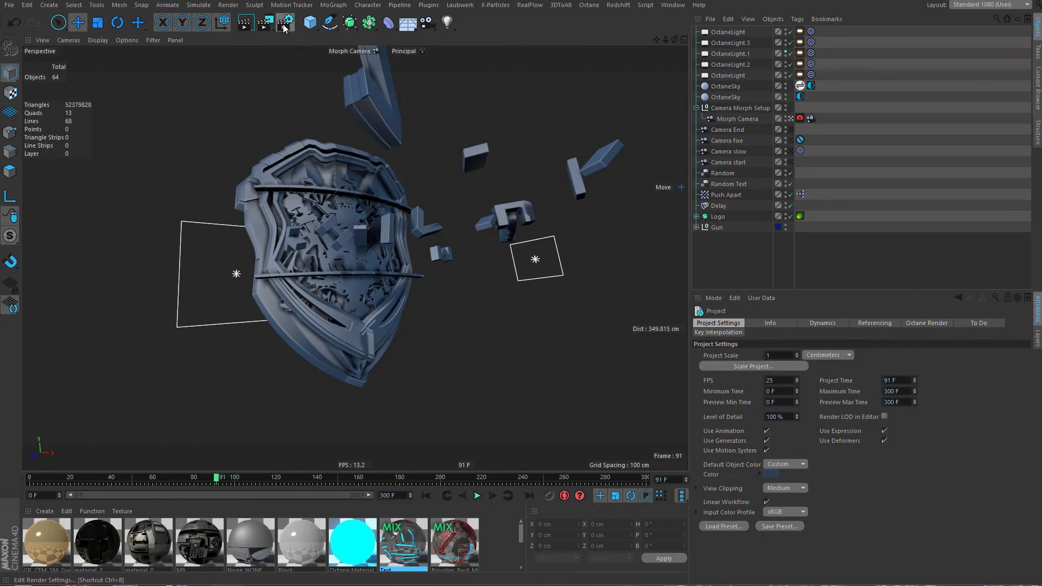
click(598, 7)
click(603, 31)
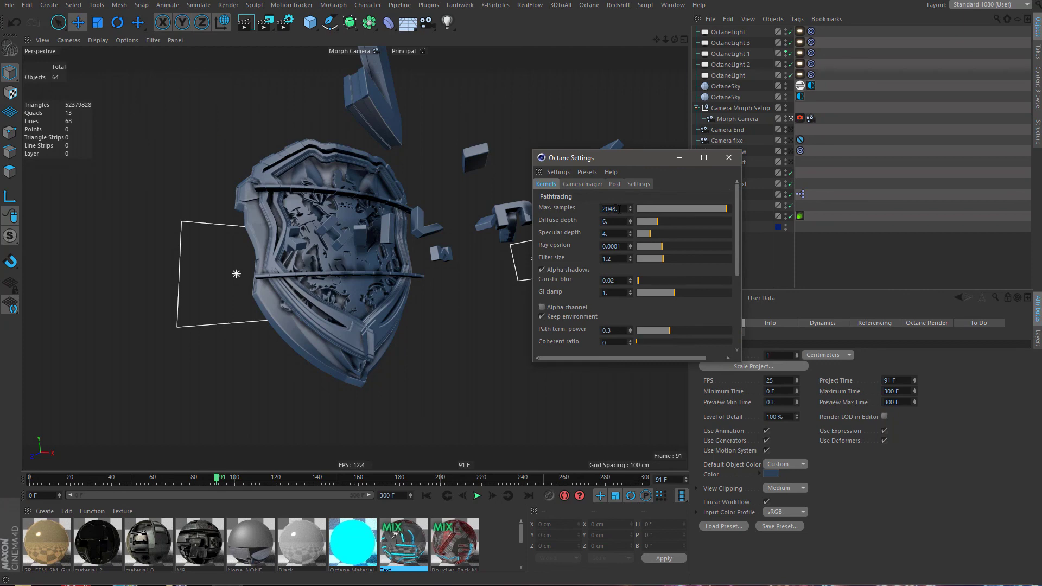
click(619, 209)
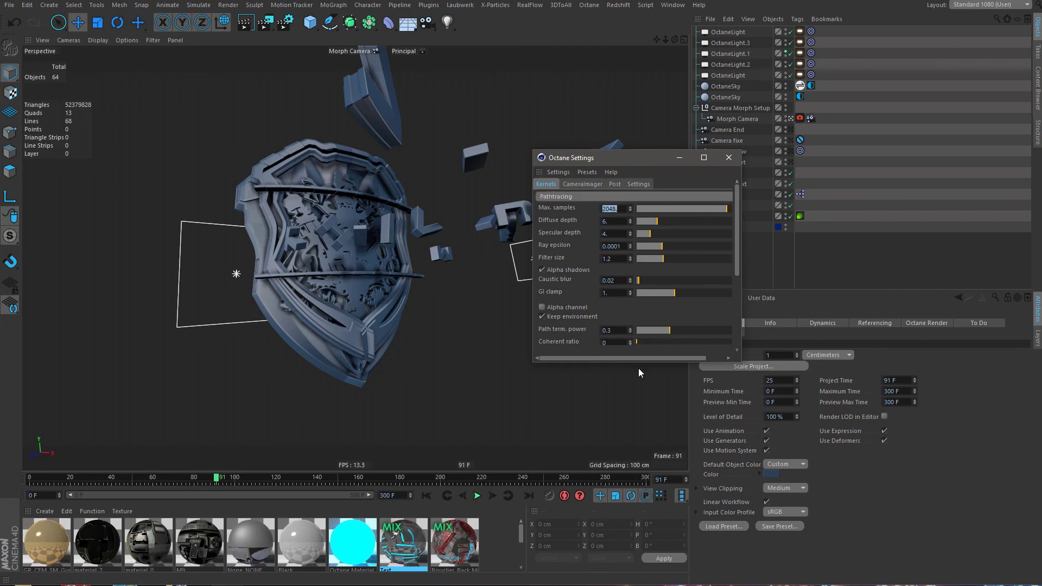
drag(576, 158, 624, 162)
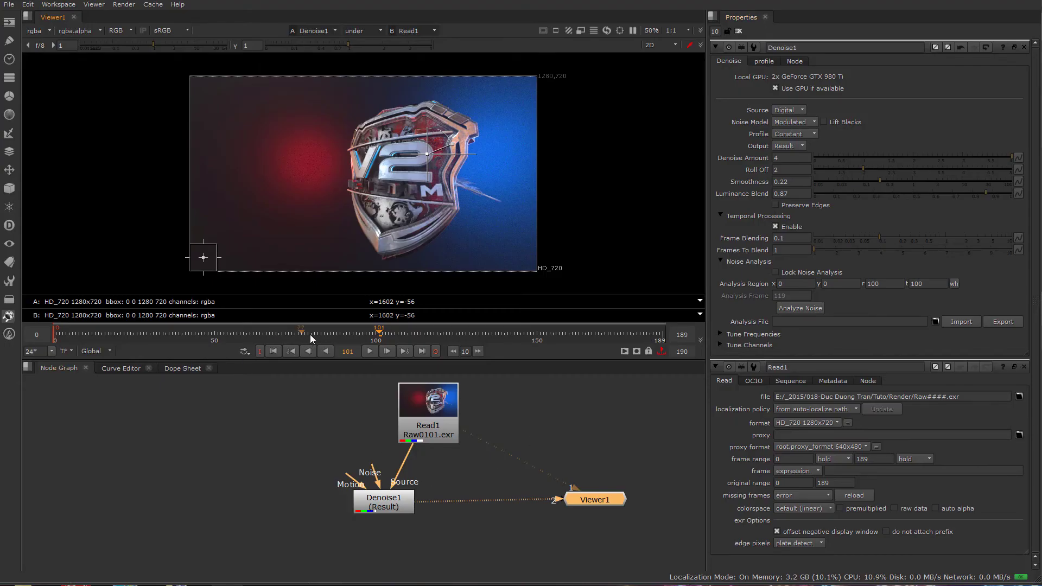
Switch back to Nuke, go to frame 91 and wipe across the whole image to compare the original with the denoised frame.
click(376, 340)
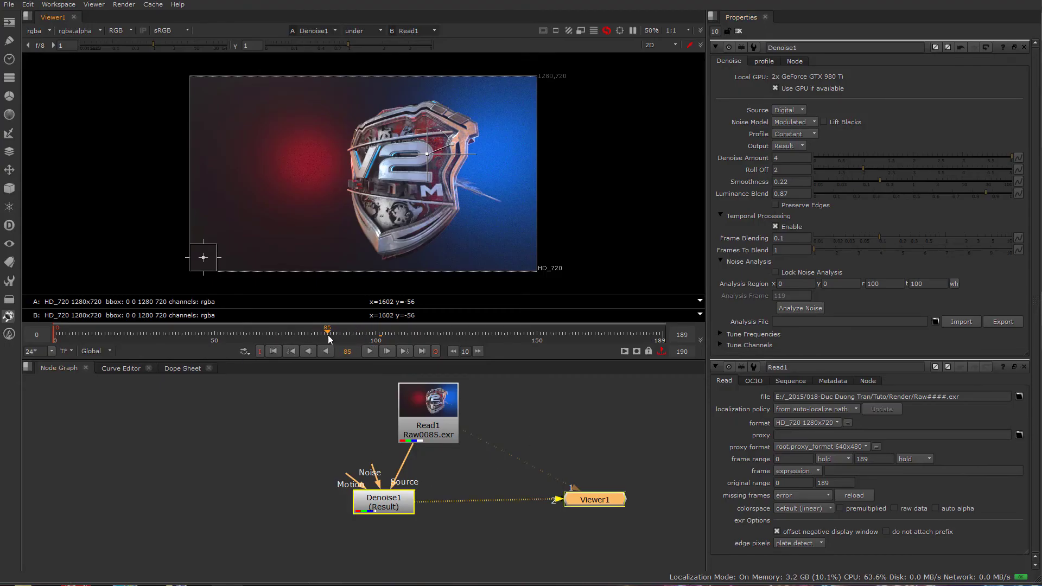
drag(328, 334, 344, 337)
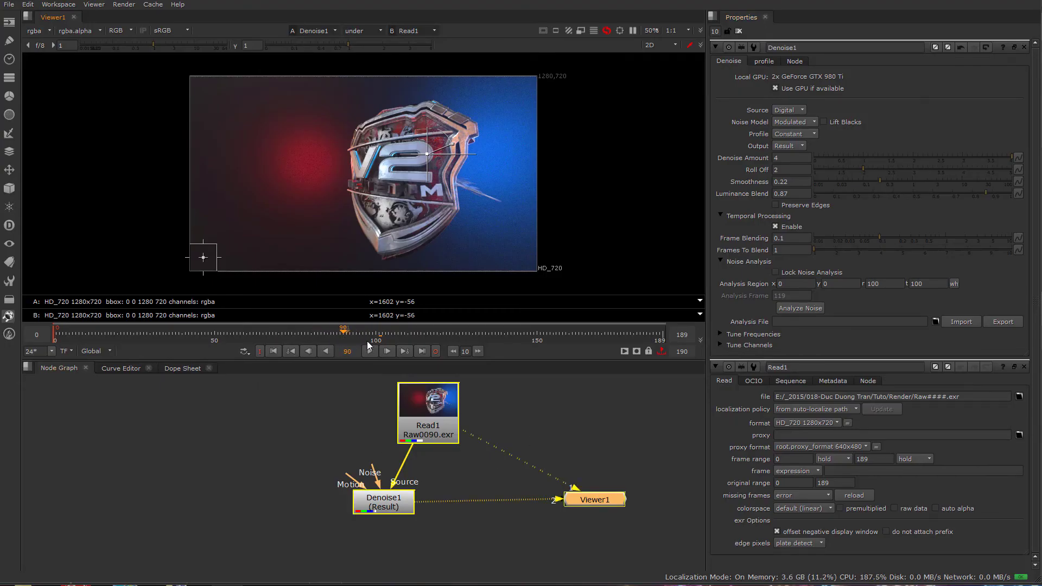
click(387, 351)
key(space)
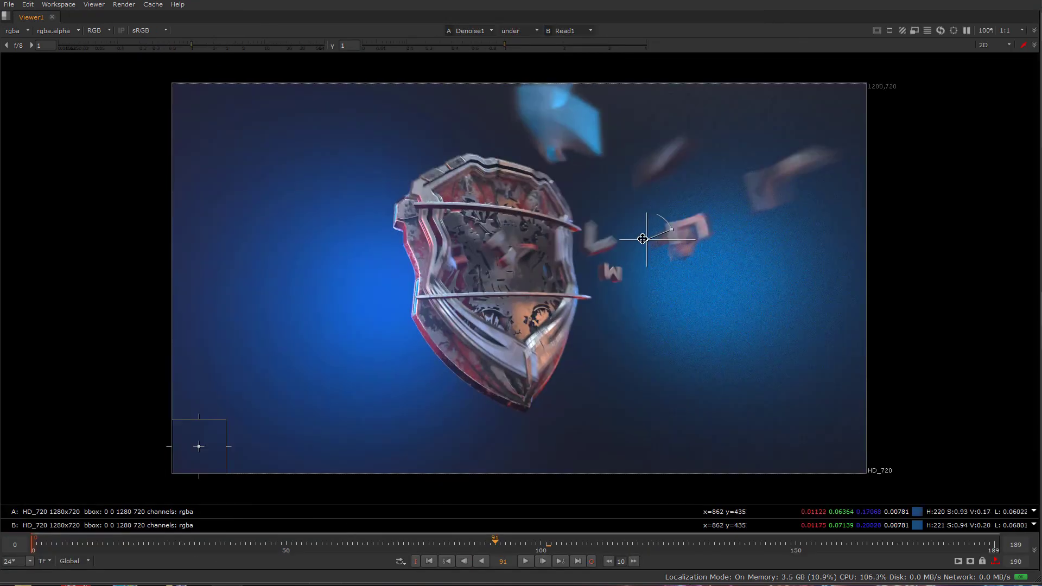
drag(643, 239, 50, 310)
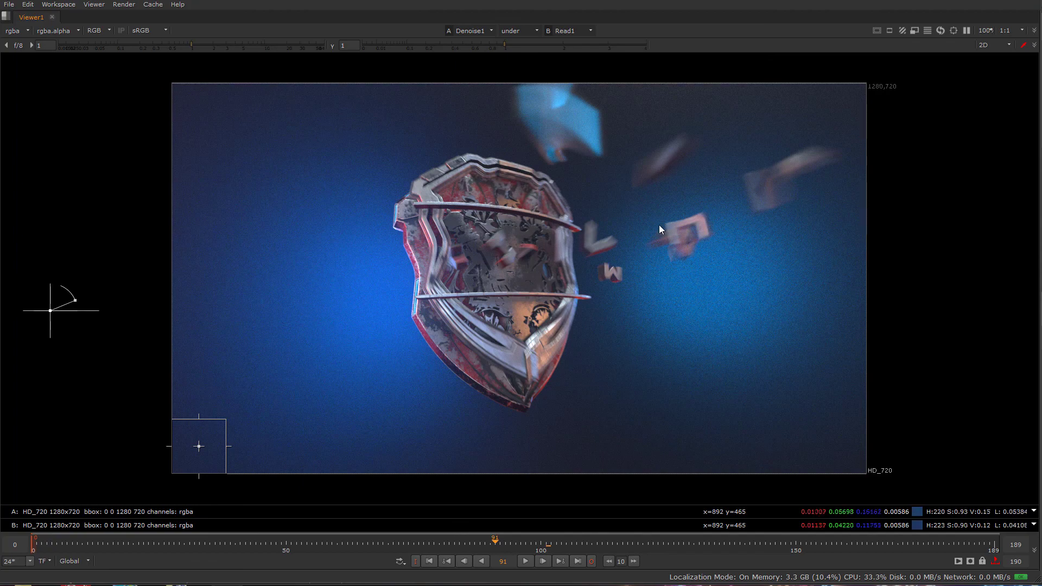
middle_drag(616, 143, 619, 144)
Switch to Cinema 4D and review the Octane Renderer passes and the output frame range in the Render Settings.
key(alt+Tab)
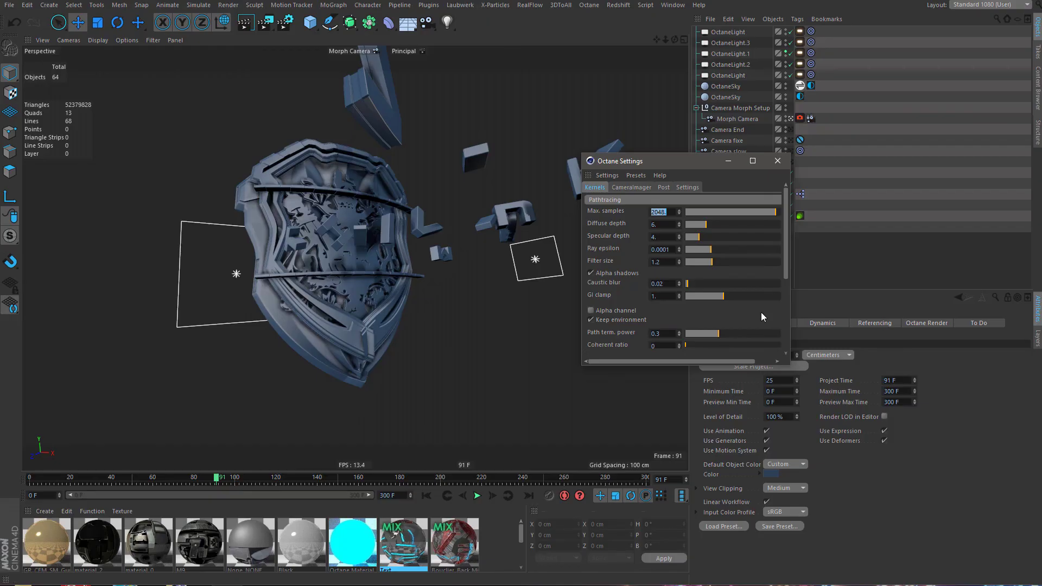
drag(665, 159, 751, 148)
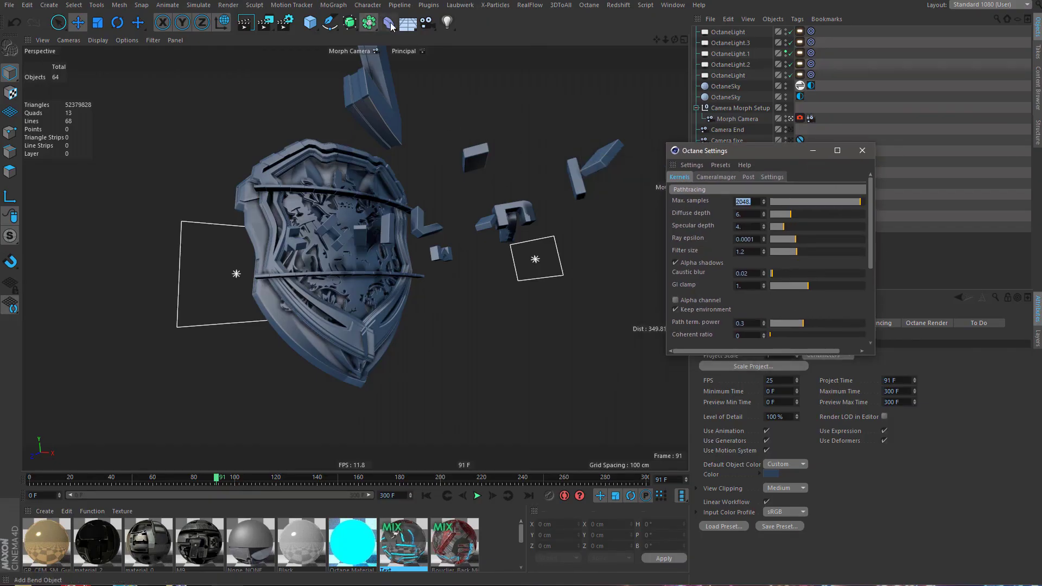
click(285, 22)
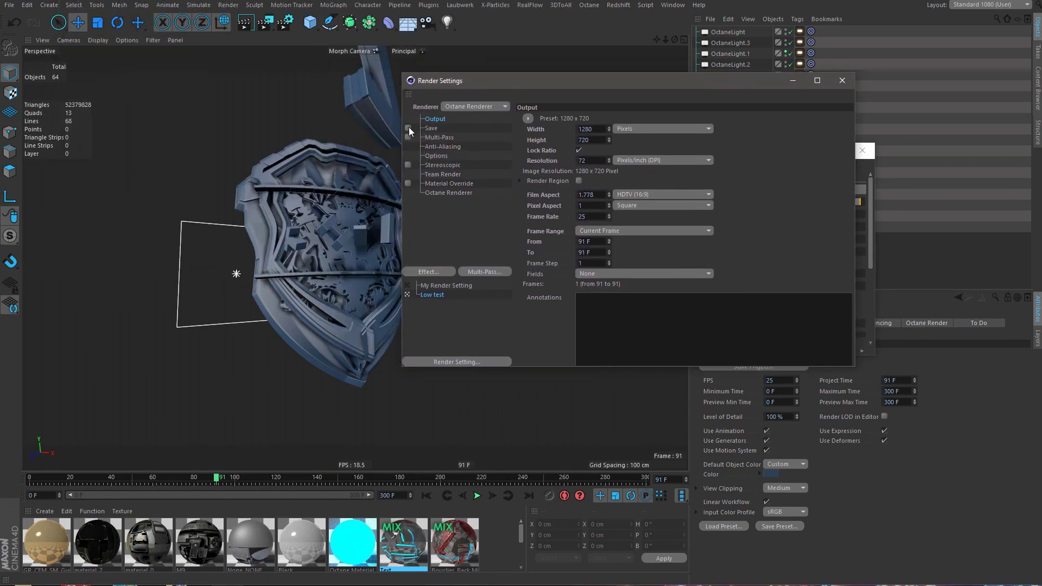
click(450, 194)
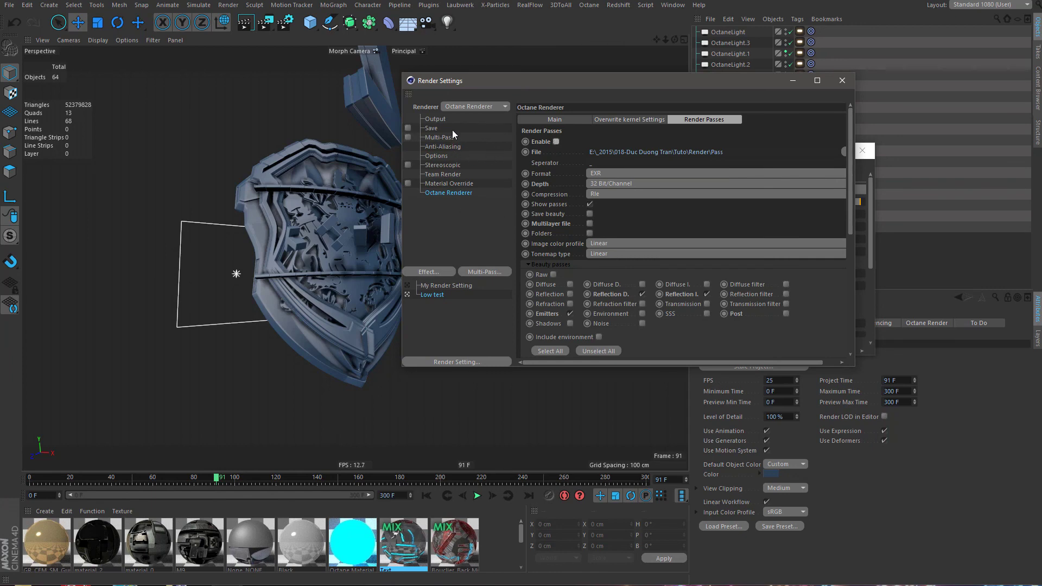
click(436, 119)
click(626, 233)
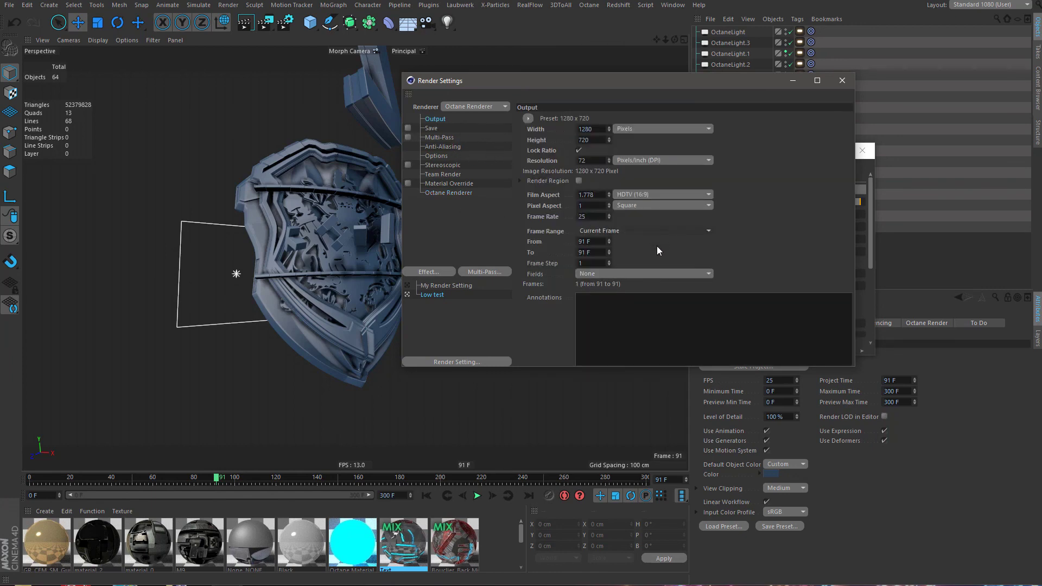
Render frame 91 to the Picture Viewer and widen its window to view the new render alongside the render history.
click(265, 21)
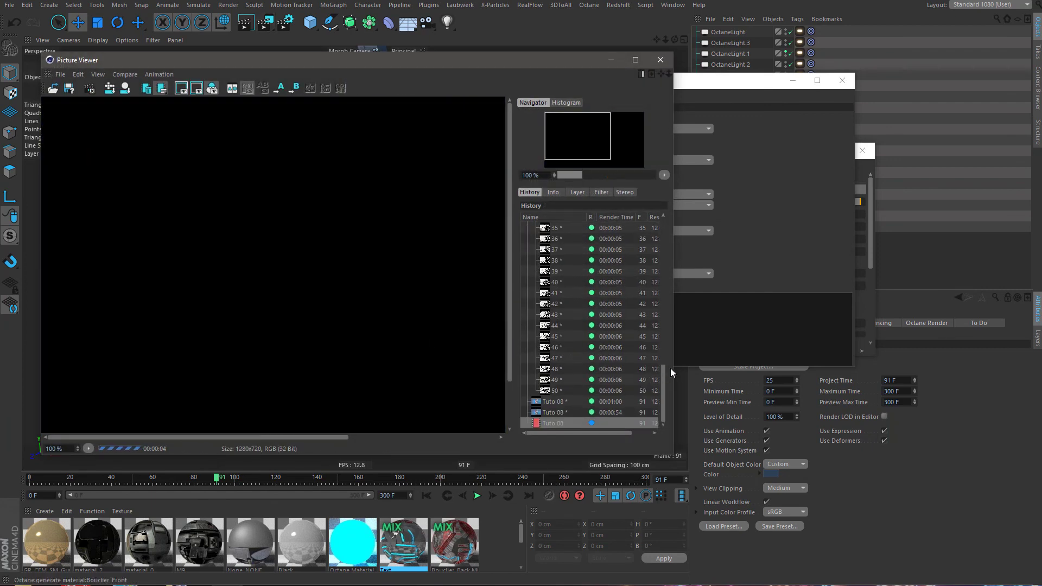
drag(672, 372, 822, 405)
click(767, 413)
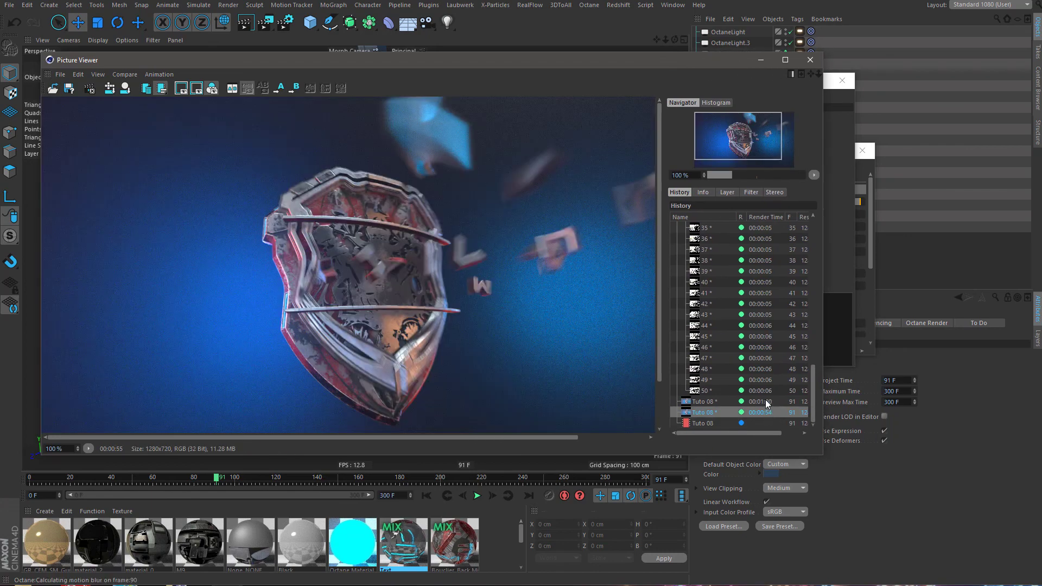
click(767, 424)
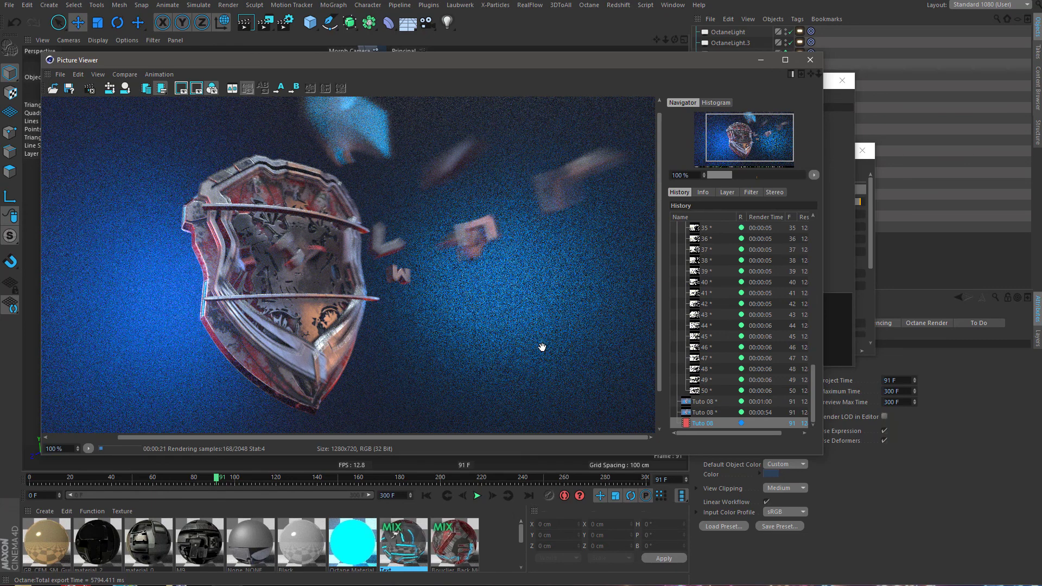
Compare the ongoing Tuto 08 render with the previous one in the history and examine the noise around the shield.
click(704, 403)
click(702, 425)
scroll(767, 331, up, 10)
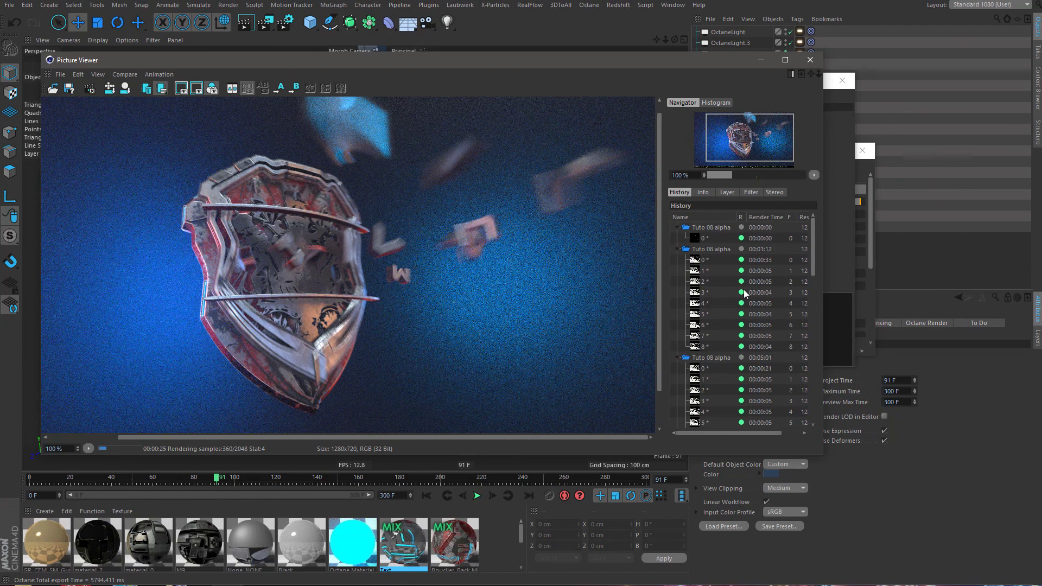
scroll(760, 331, down, 10)
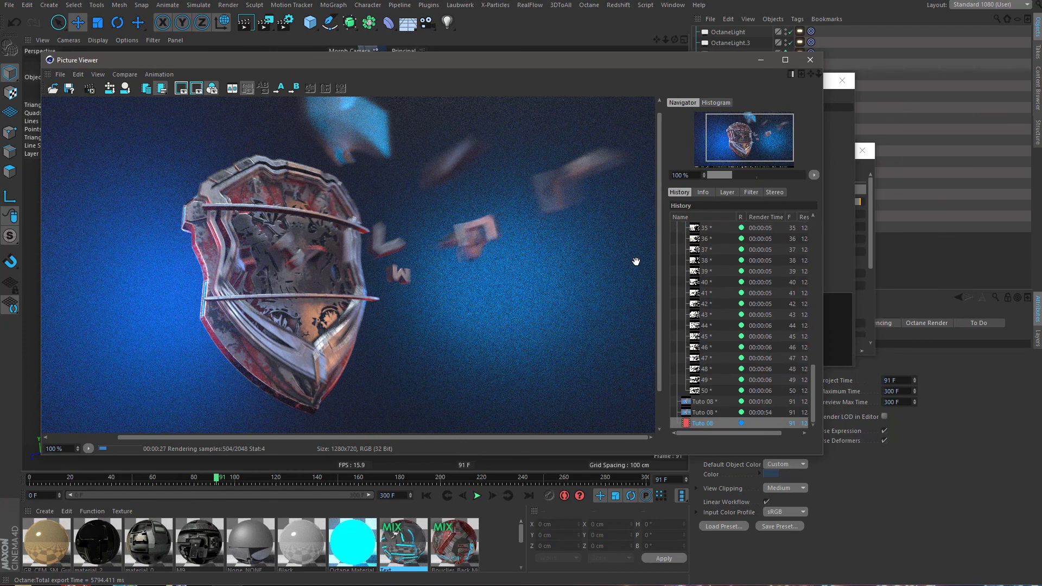
drag(347, 291, 367, 291)
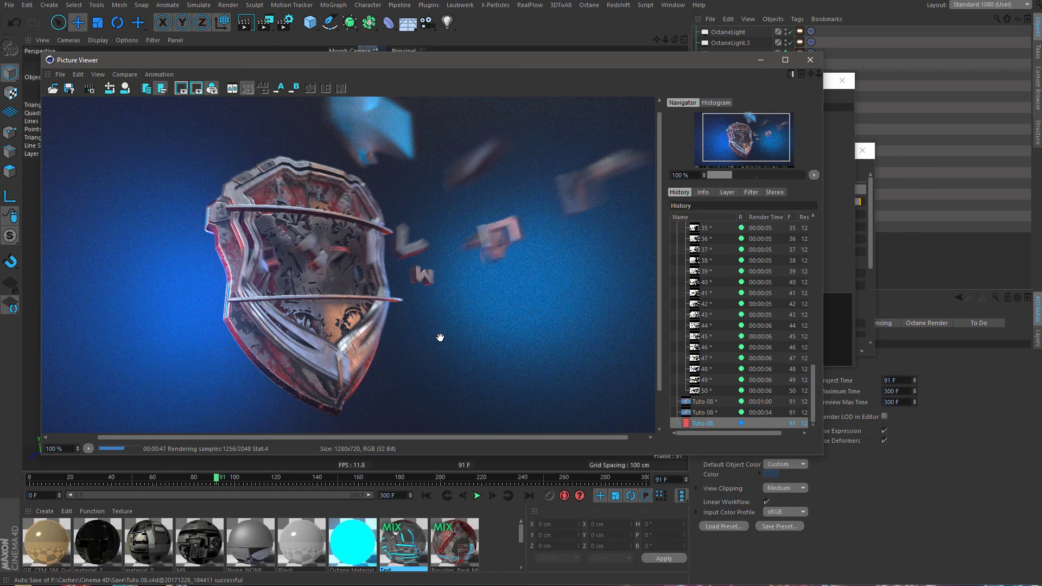
drag(383, 343, 416, 343)
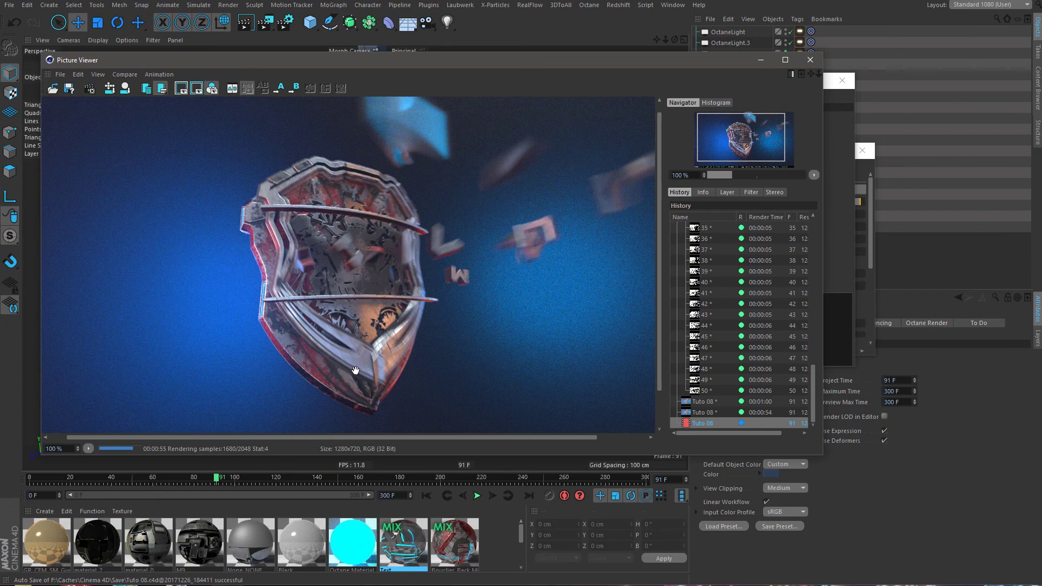
Remove all renders from the Picture Viewer history except the newest Tuto 08 render.
drag(355, 371, 371, 373)
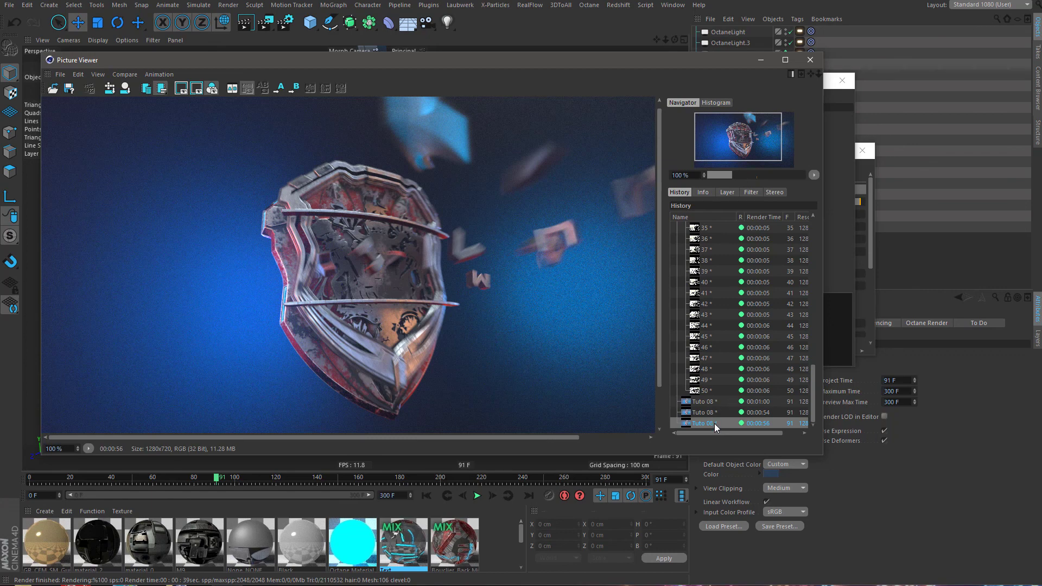
right_click(715, 423)
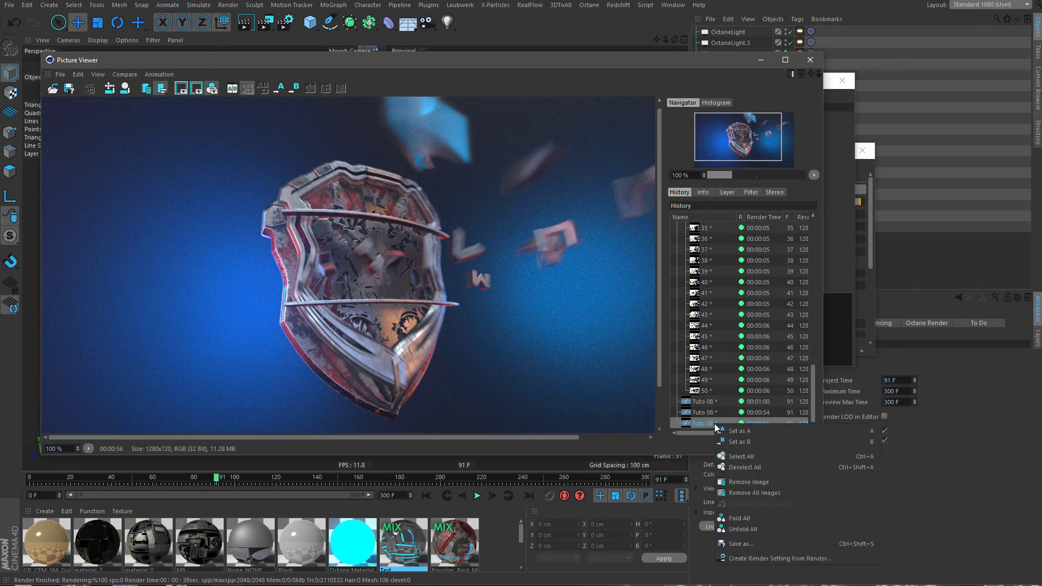
click(101, 77)
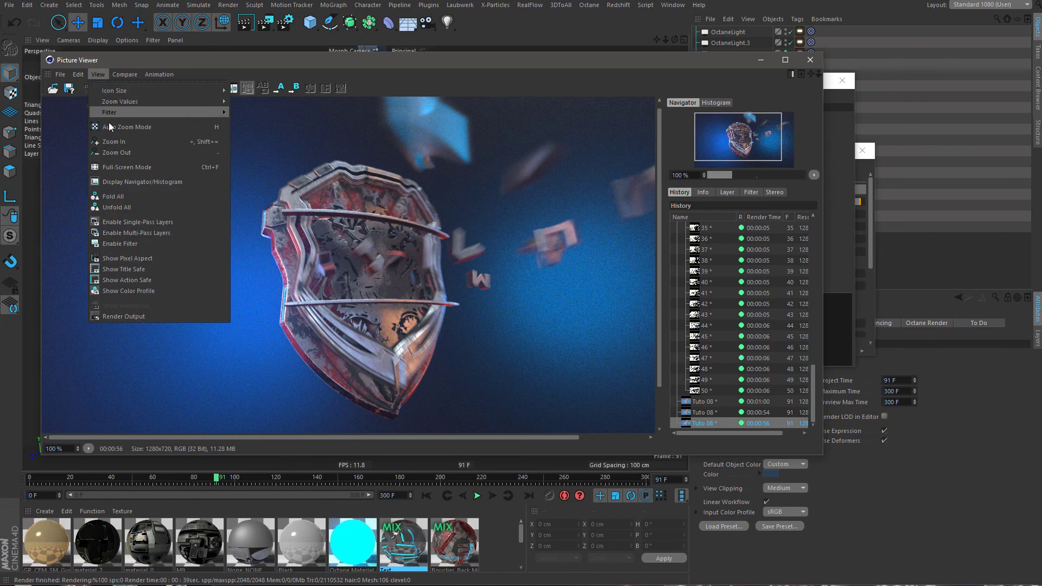
click(81, 73)
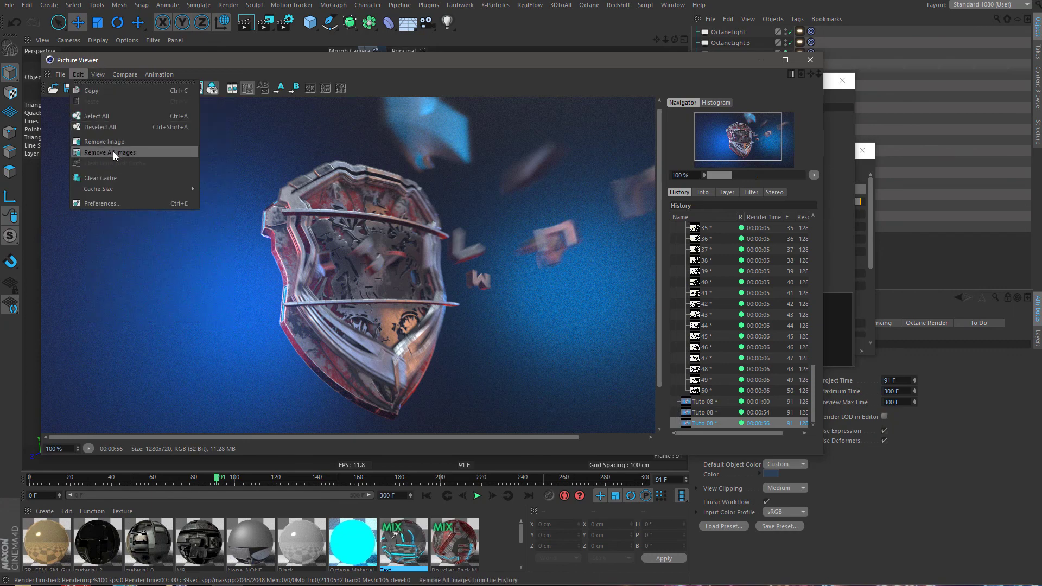
click(126, 119)
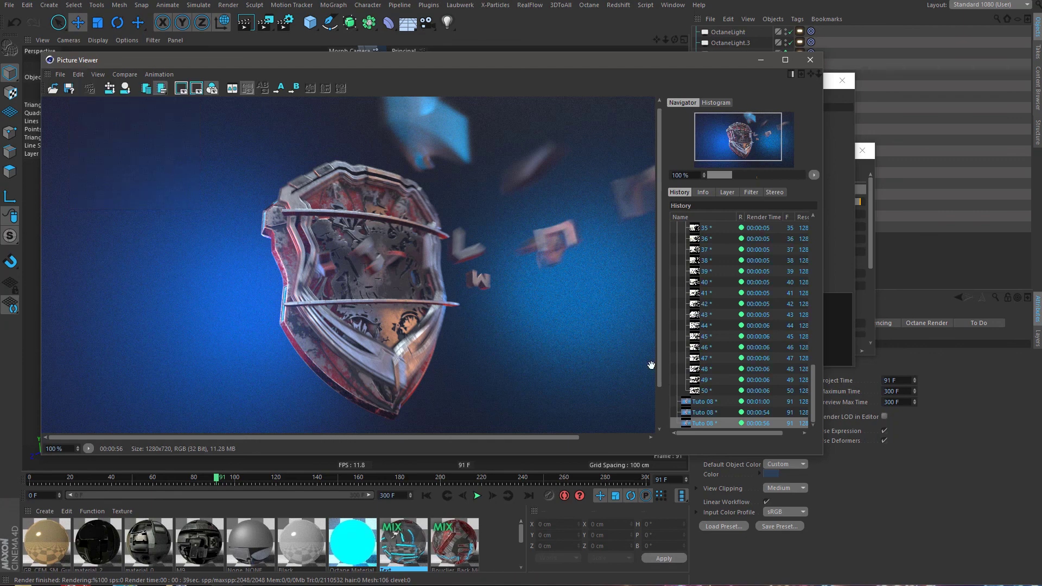
ctrl+click(716, 422)
key(Delete)
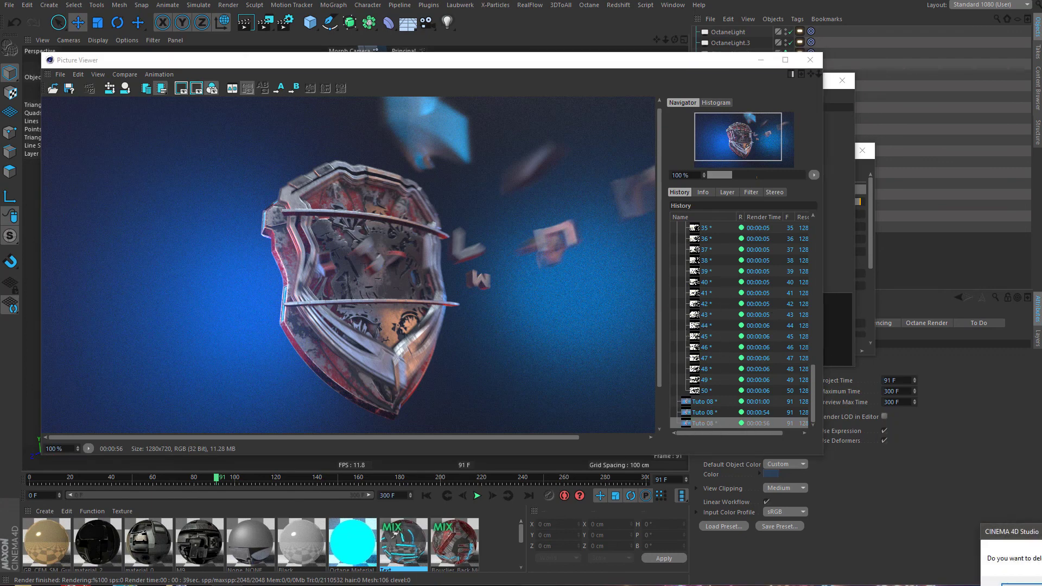
click(617, 385)
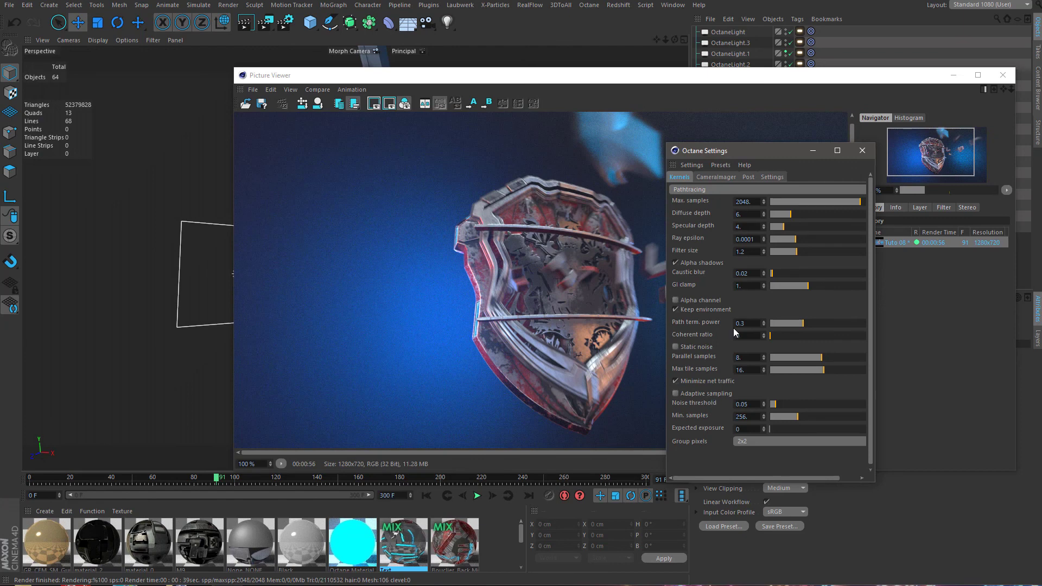
Enable adaptive sampling in the Octane Settings path tracing kernel and render frame 91 to the Picture Viewer.
drag(767, 158, 649, 139)
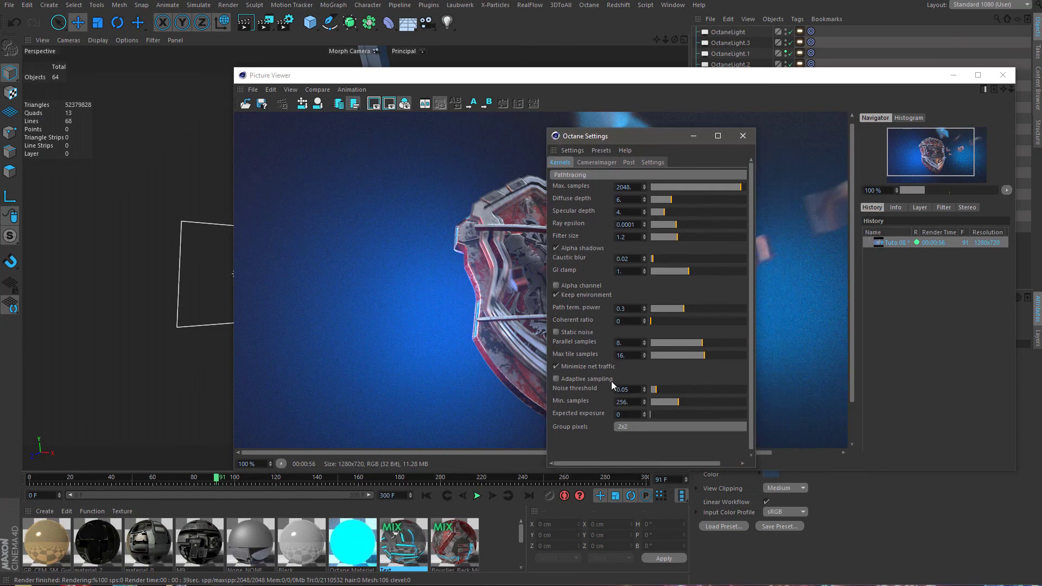
click(596, 380)
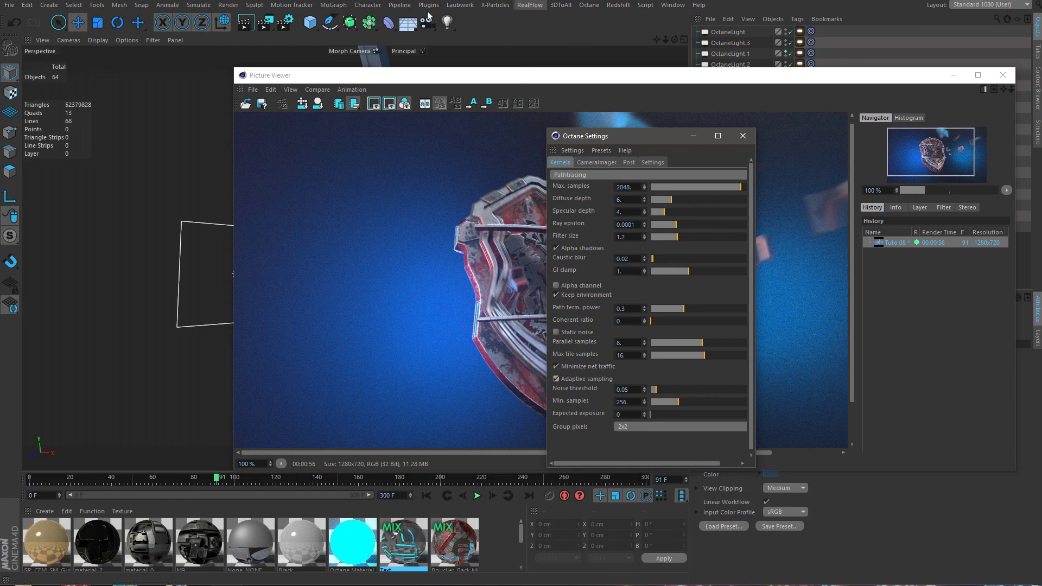
click(266, 22)
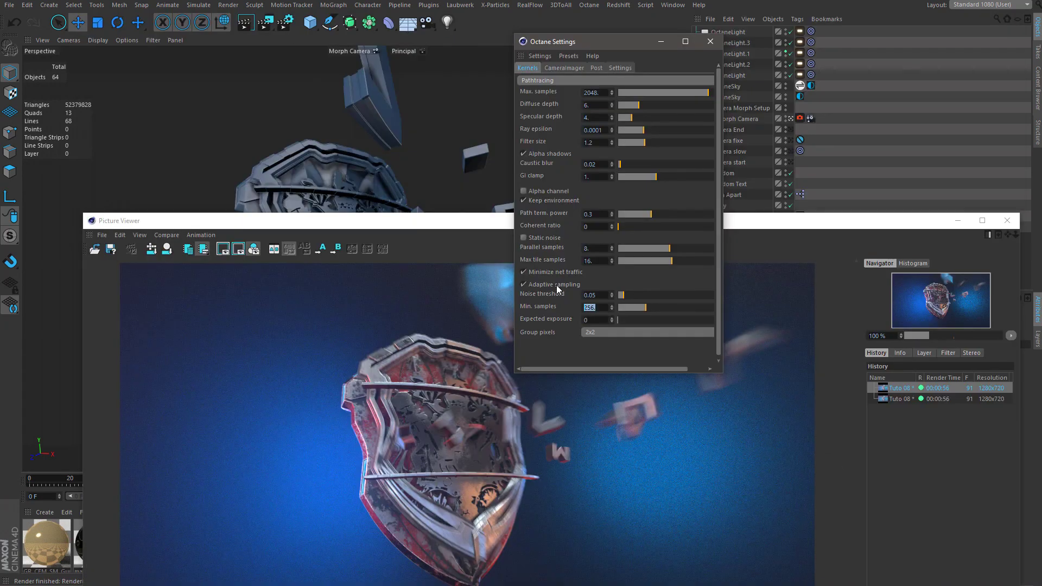
Disable adaptive sampling in the Octane Settings, set max samples to 4096 and render frame 91 again.
click(556, 286)
text(4096)
key(Return)
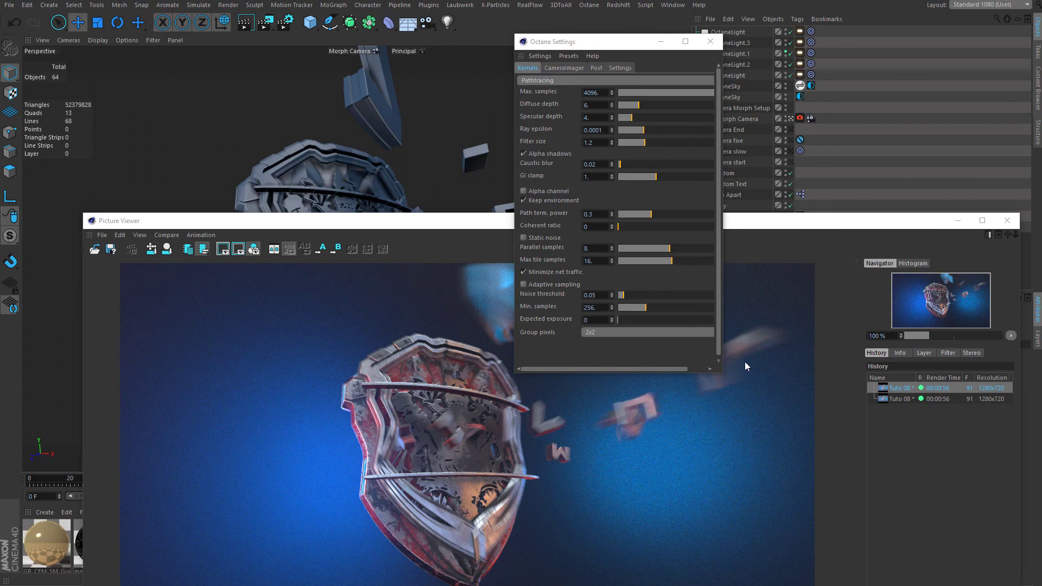
drag(763, 221, 697, 98)
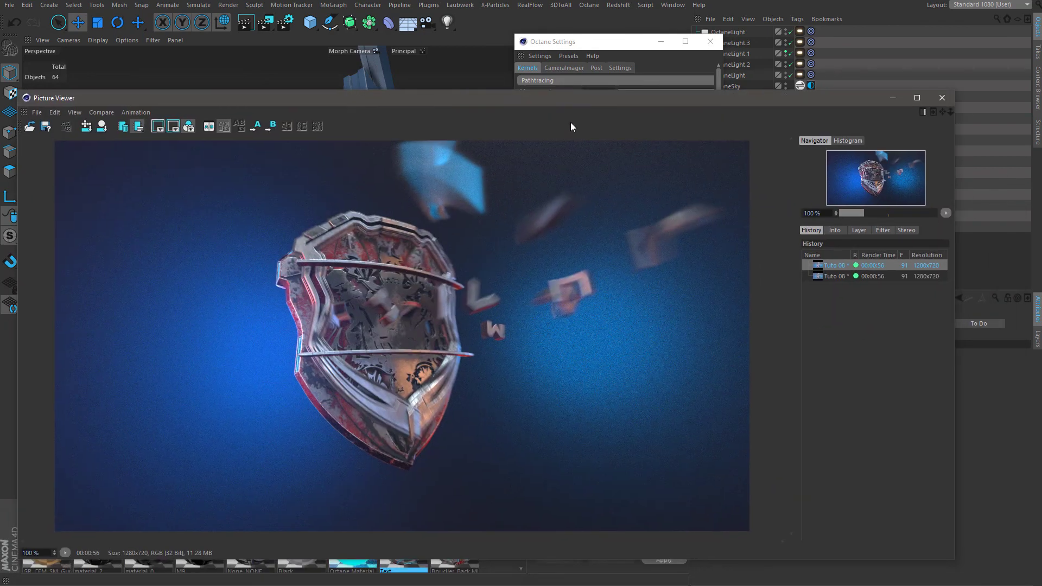
click(272, 28)
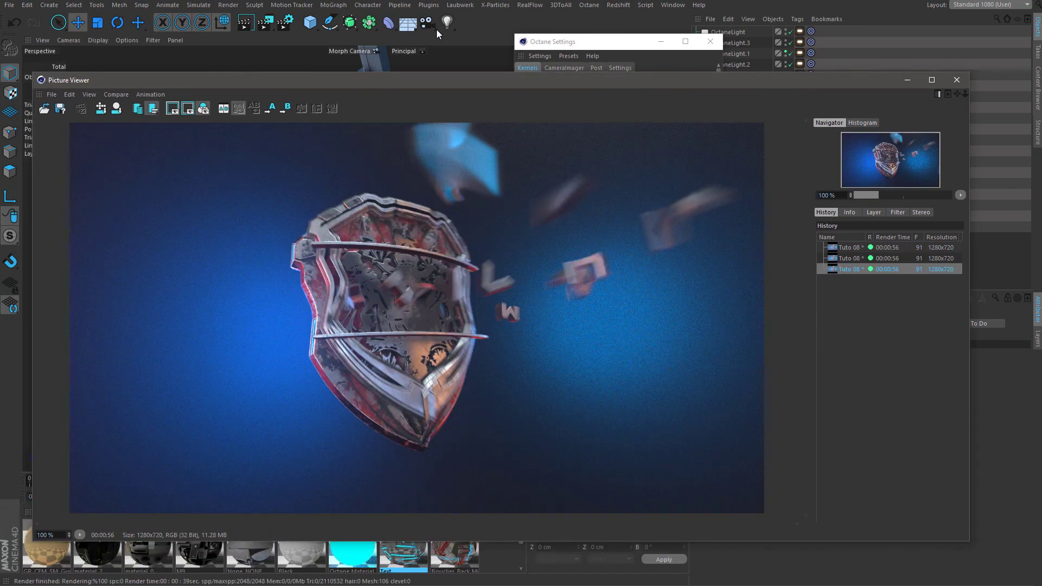
Open the Octane Renderer's overwrite kernel settings in the Render Settings and review the path tracing values.
click(286, 22)
drag(687, 99, 581, 161)
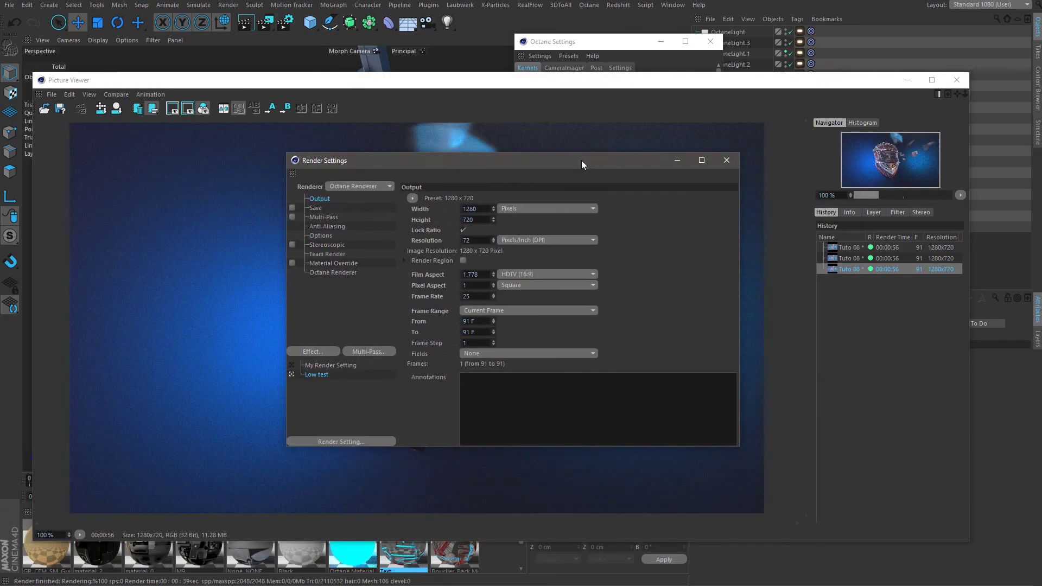
click(344, 274)
click(514, 200)
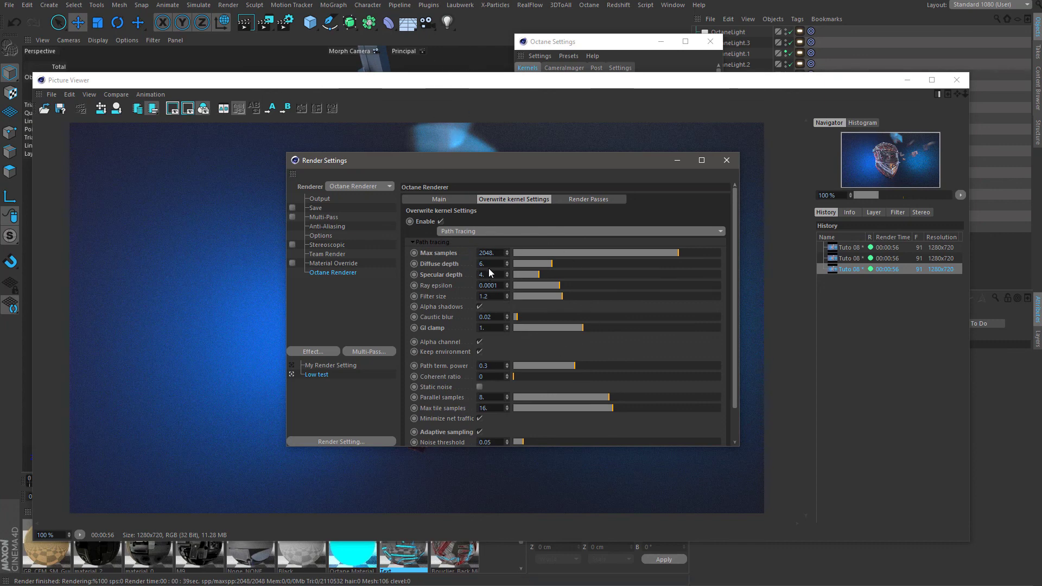
scroll(510, 222, down, 1)
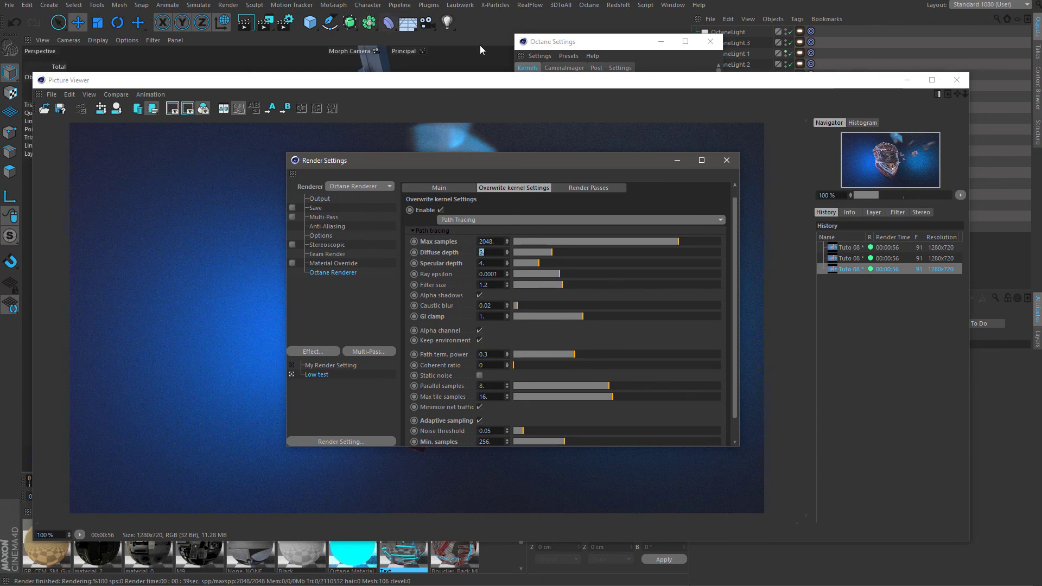
drag(553, 46, 568, 28)
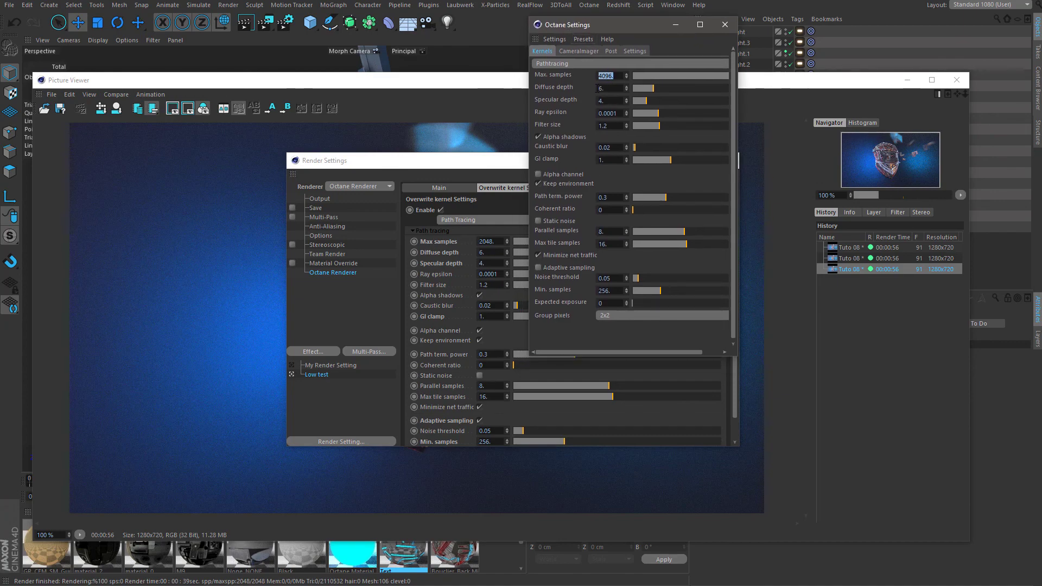
click(589, 5)
click(602, 32)
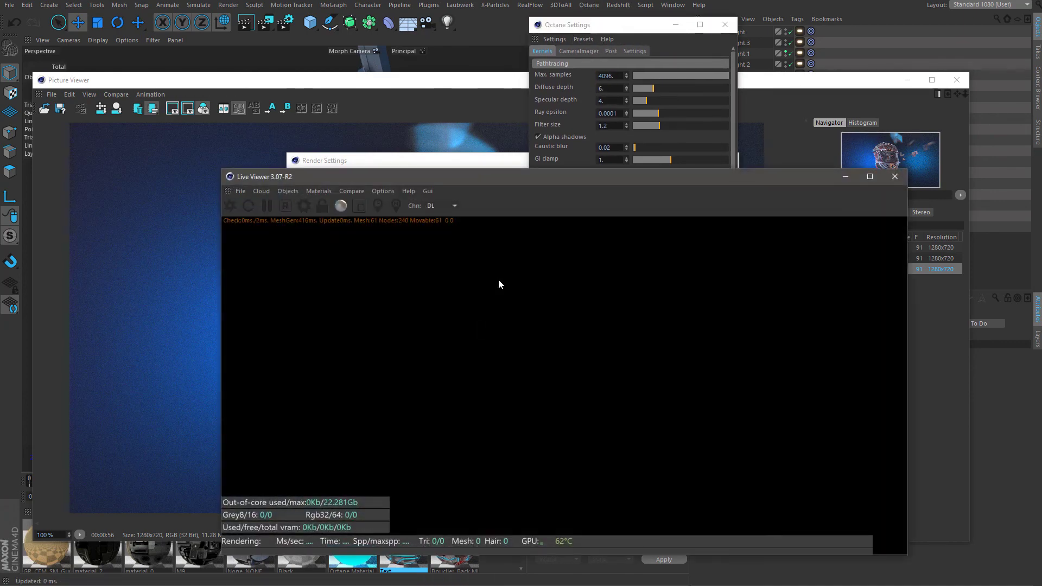
click(879, 177)
key(Escape)
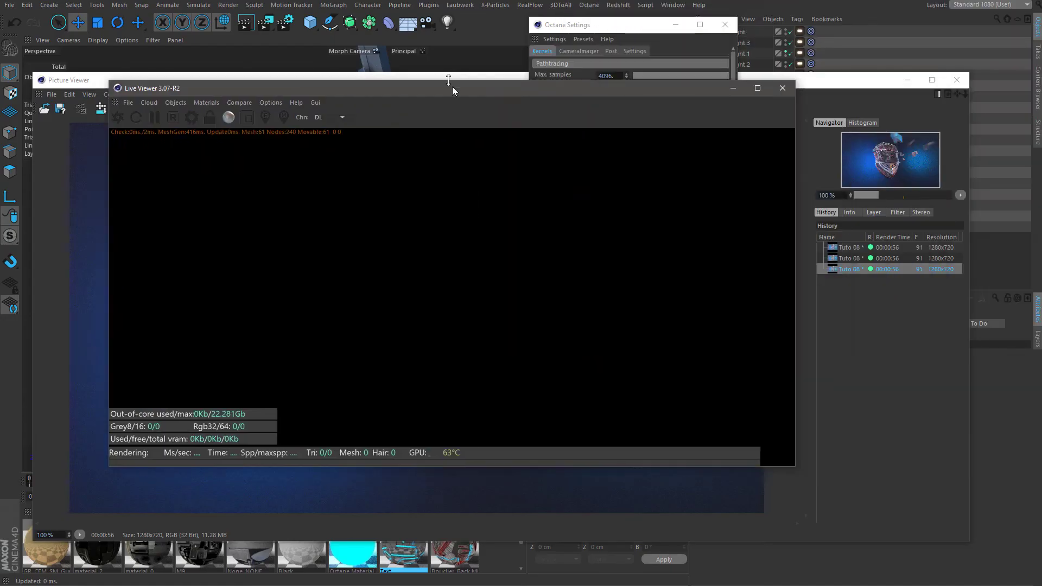
click(768, 88)
Disable adaptive sampling in the Render Settings' overwrite kernel settings and remove the two newer renders from the Picture Viewer history.
click(724, 24)
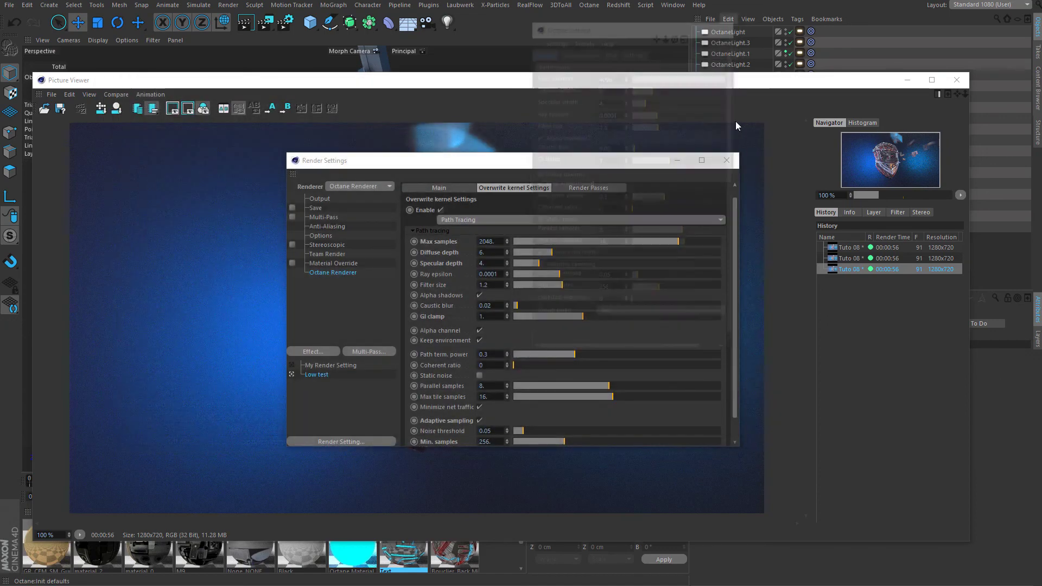
scroll(532, 319, down, 2)
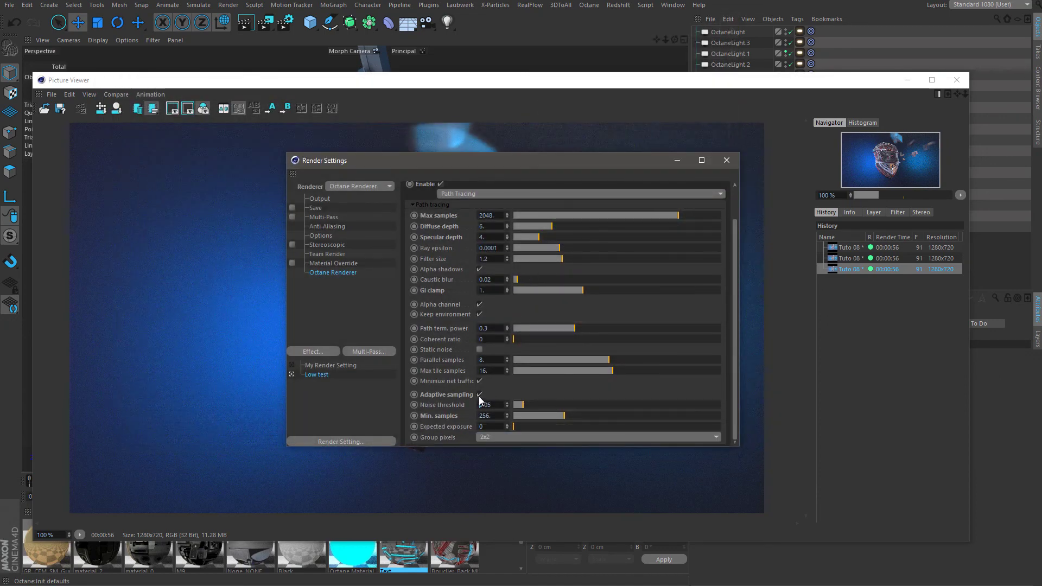
click(857, 261)
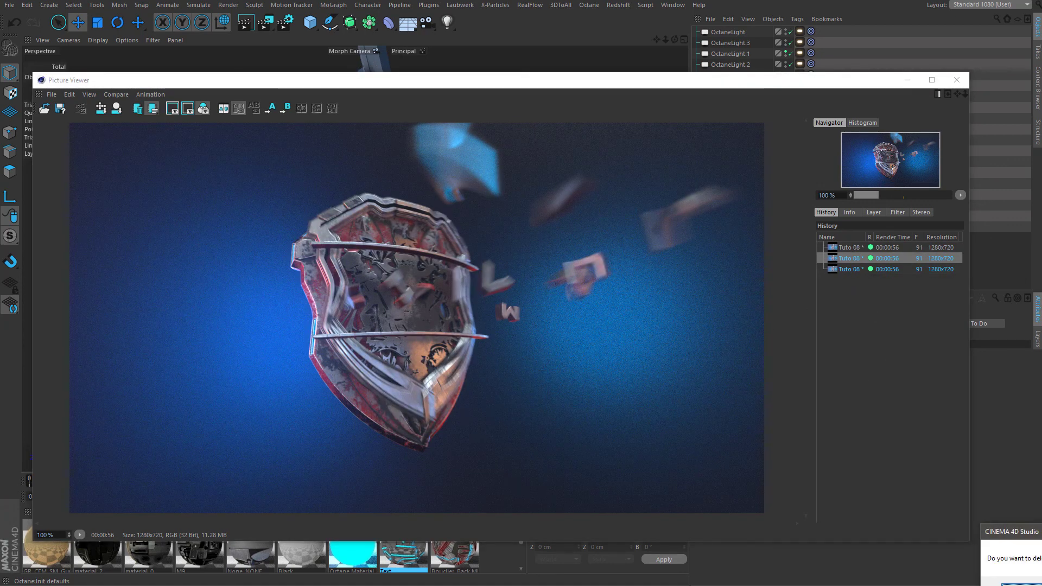
key(Delete)
click(735, 373)
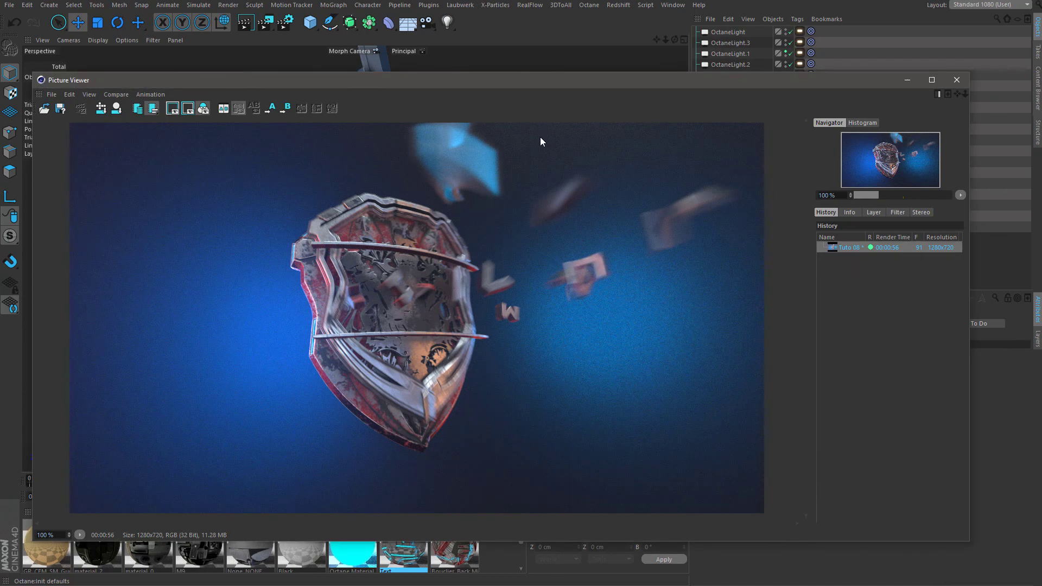
Check the overwrite kernel settings once more and render frame 91 without adaptive sampling to the Picture Viewer.
click(285, 21)
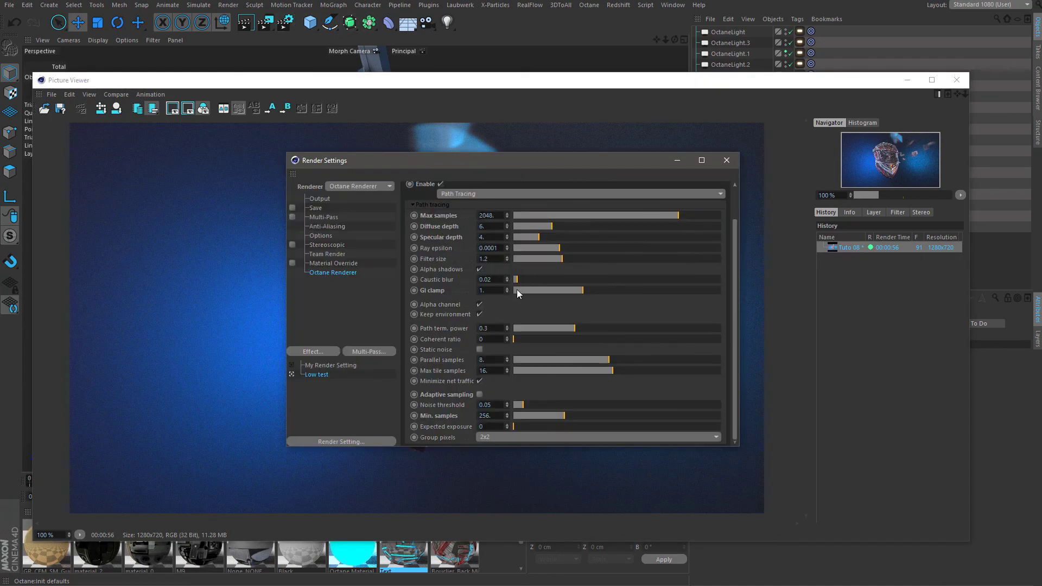
scroll(517, 289, up, 3)
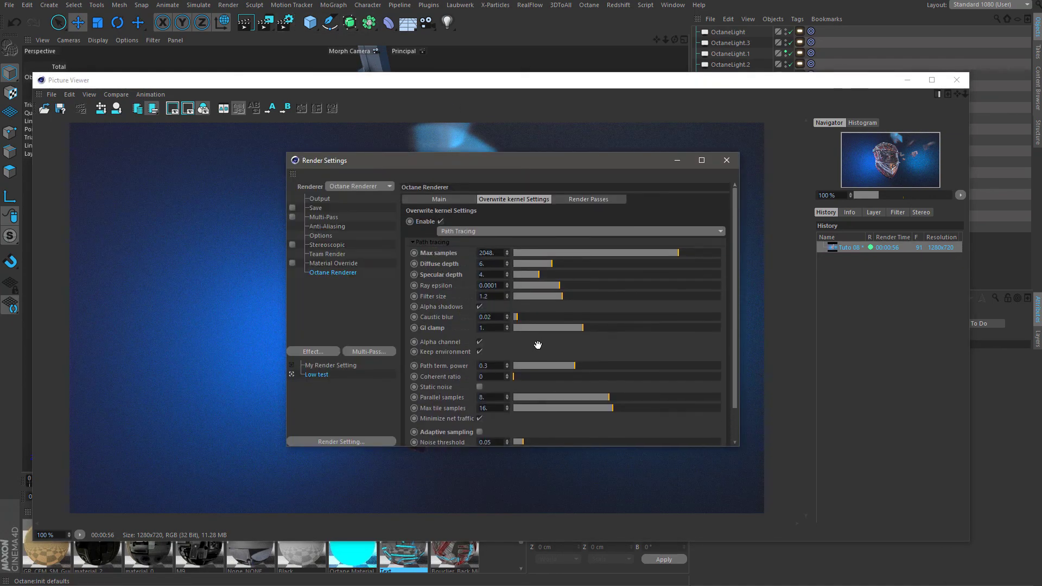
scroll(538, 345, down, 3)
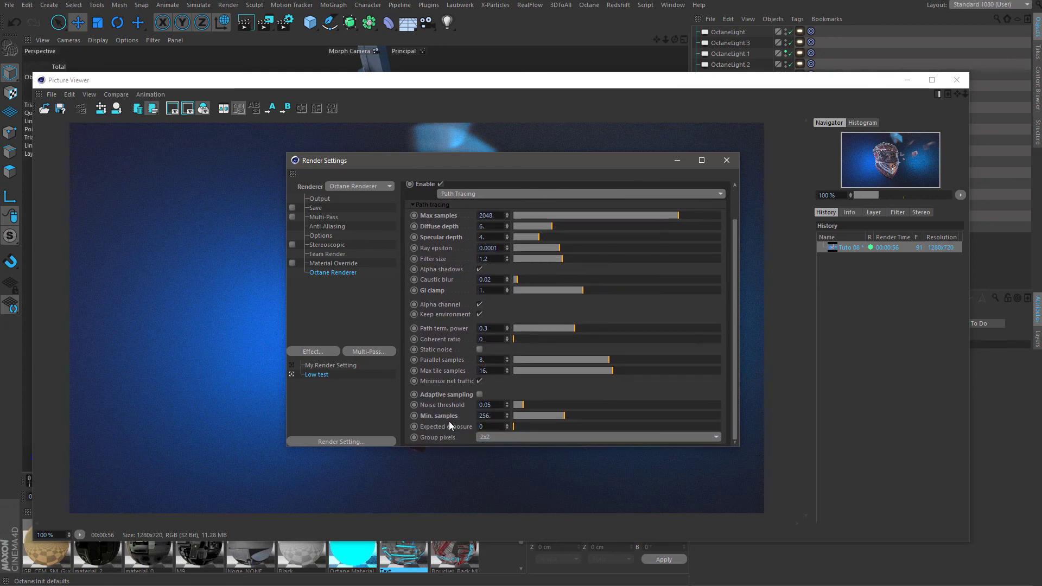
click(266, 22)
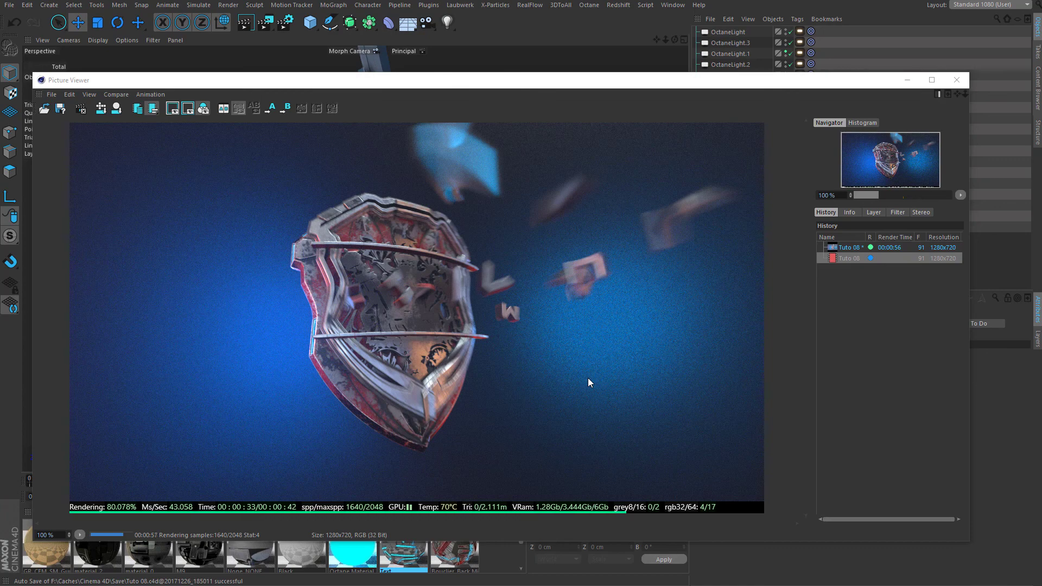
Compare the new Tuto 08 render with the earlier one in the history, switching between them several times.
click(892, 249)
click(890, 257)
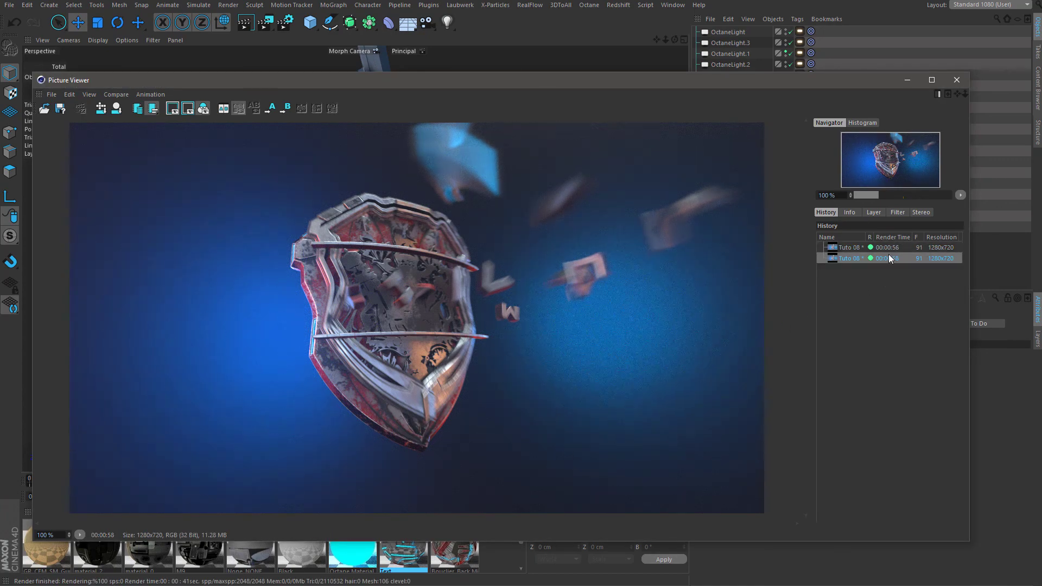
click(890, 251)
click(887, 256)
click(887, 250)
In the overwrite kernel settings, set max samples to 4096 and enable adaptive sampling with 512 min samples.
click(286, 22)
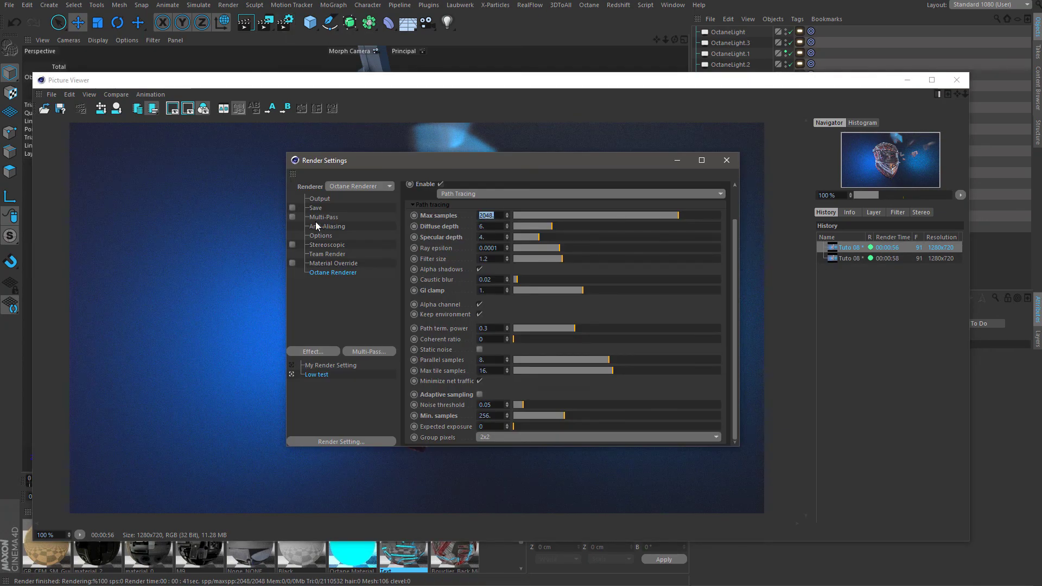
text(4096)
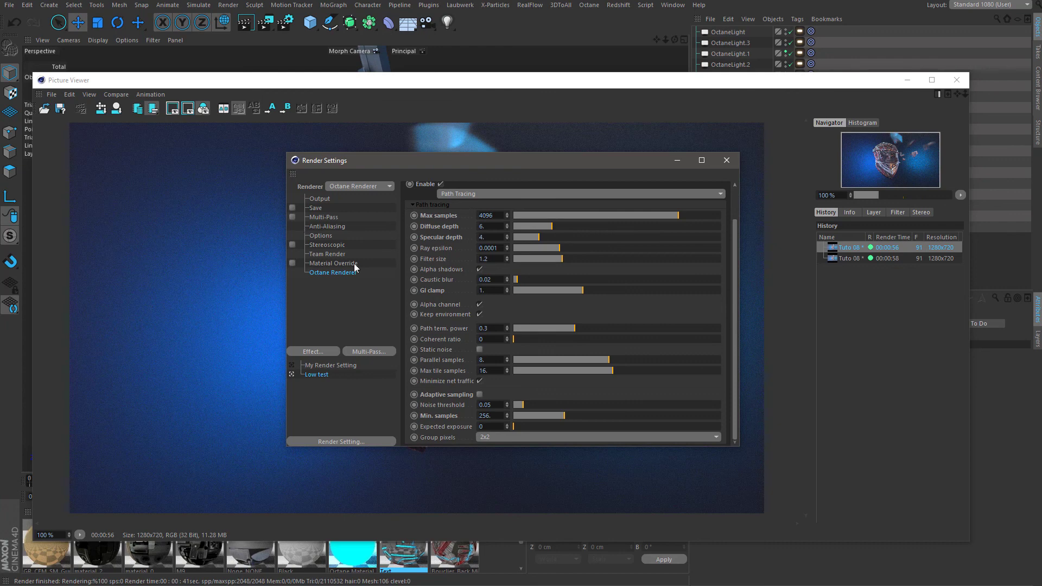
click(558, 317)
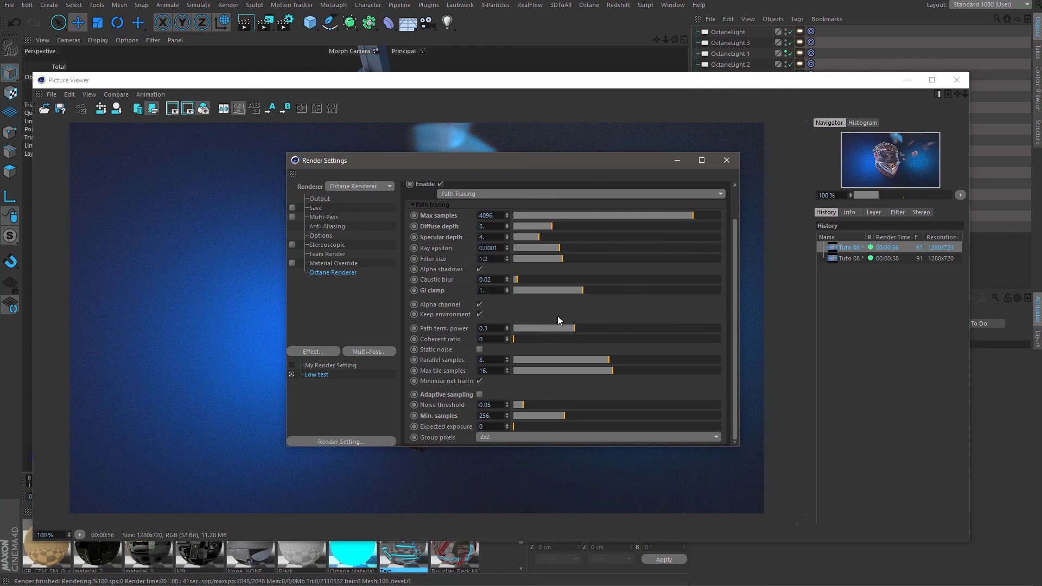
click(480, 395)
double_click(485, 416)
text(512)
key(Return)
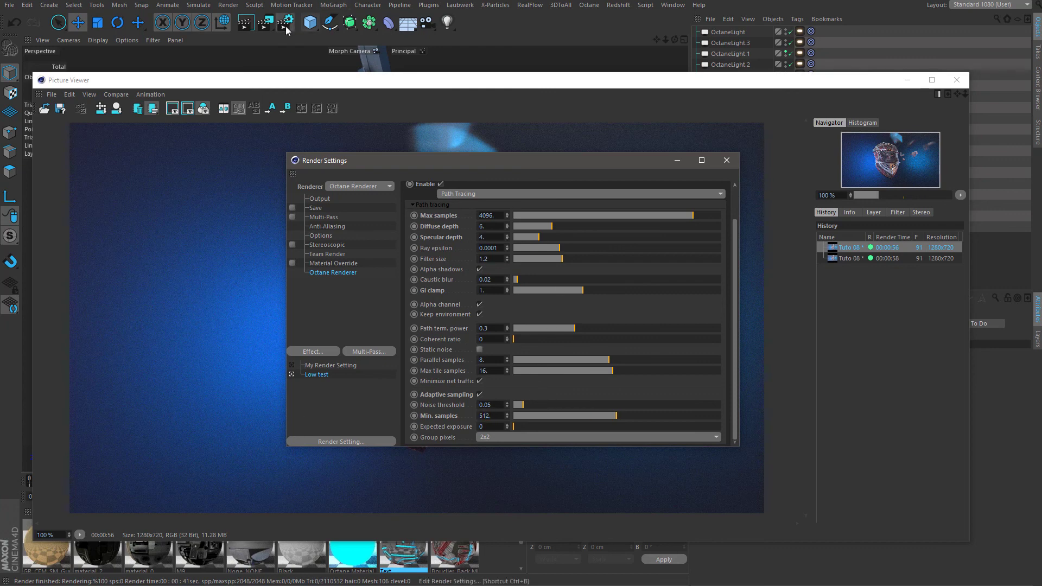
Render frame 91 to the Picture Viewer and reopen the Render Settings to review the kernel values.
click(264, 26)
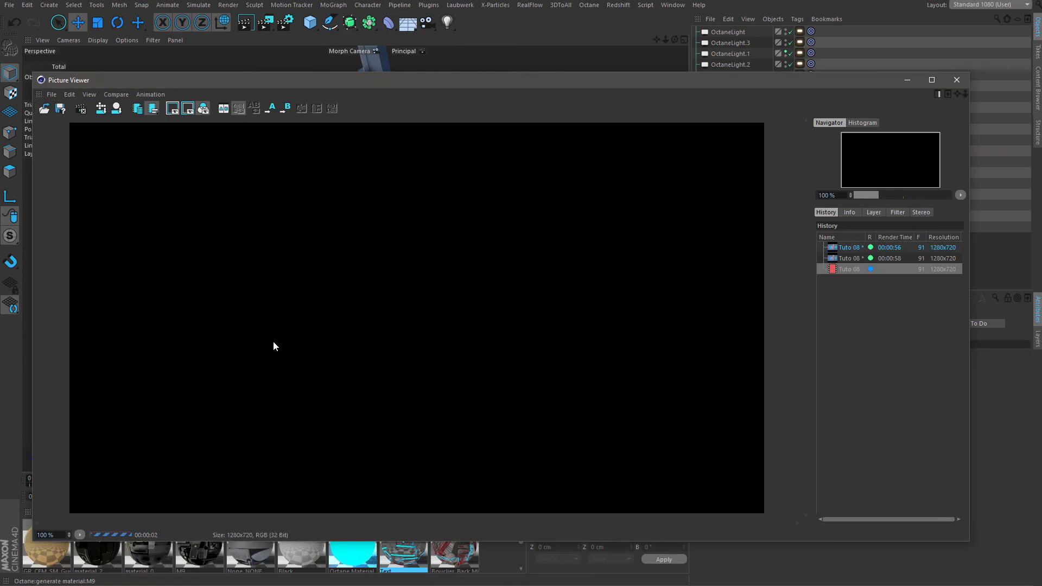
click(845, 258)
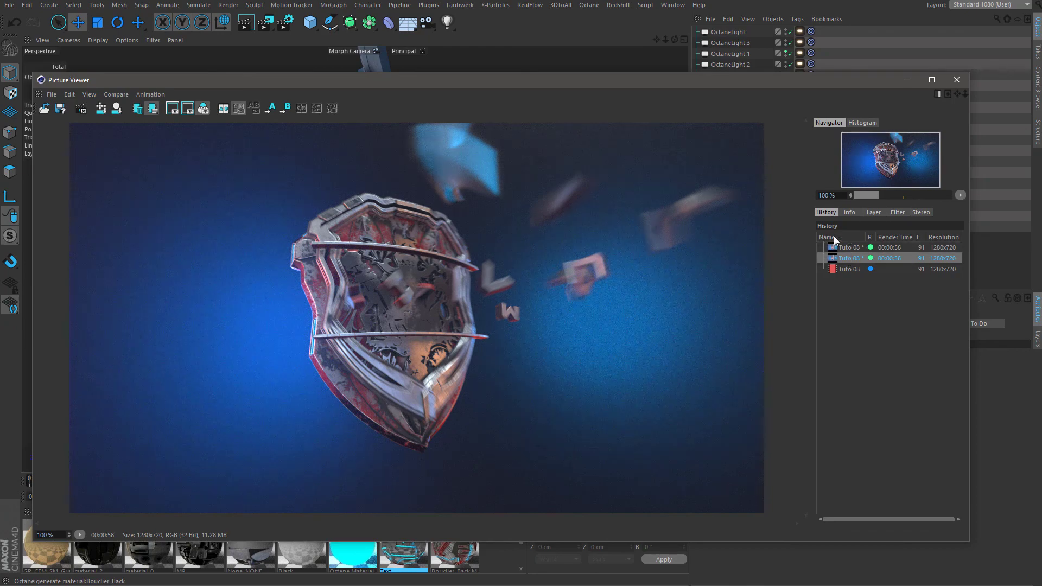
click(285, 22)
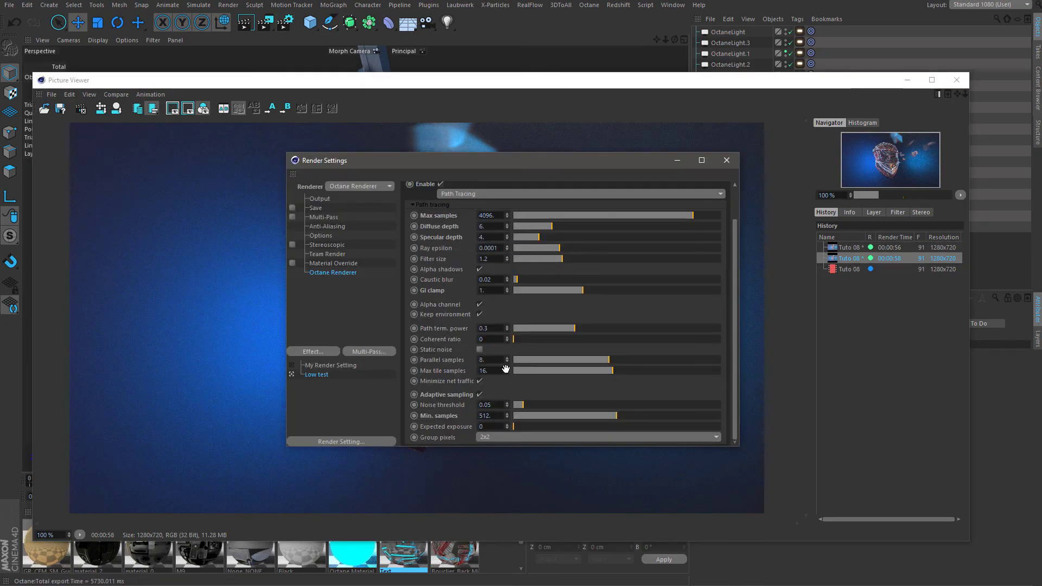
Review the max samples and adaptive sampling values in the overwrite kernel settings, and close the Render Settings.
scroll(468, 223, up, 2)
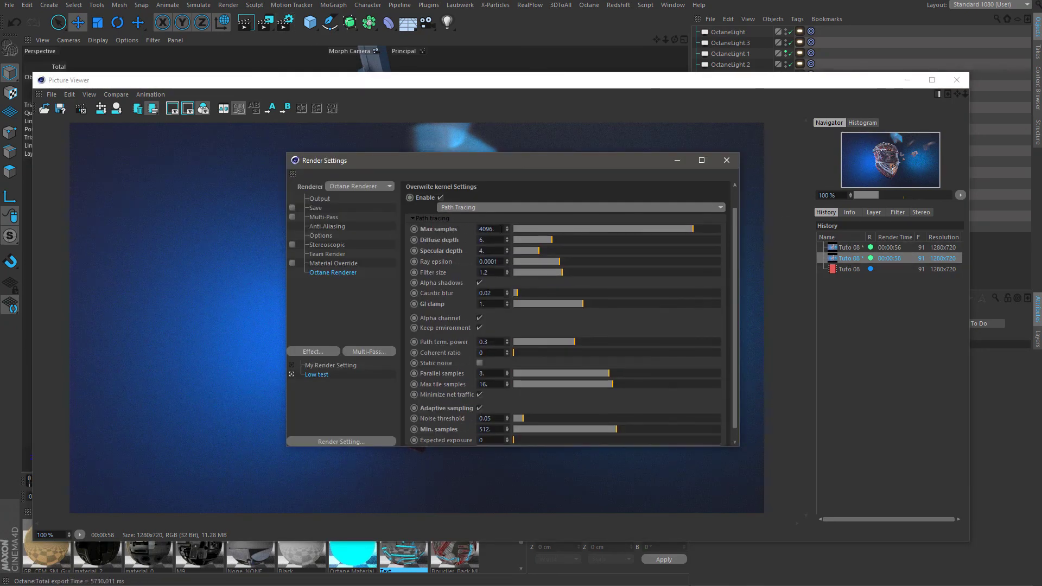
drag(502, 229, 469, 219)
click(499, 229)
scroll(447, 317, down, 2)
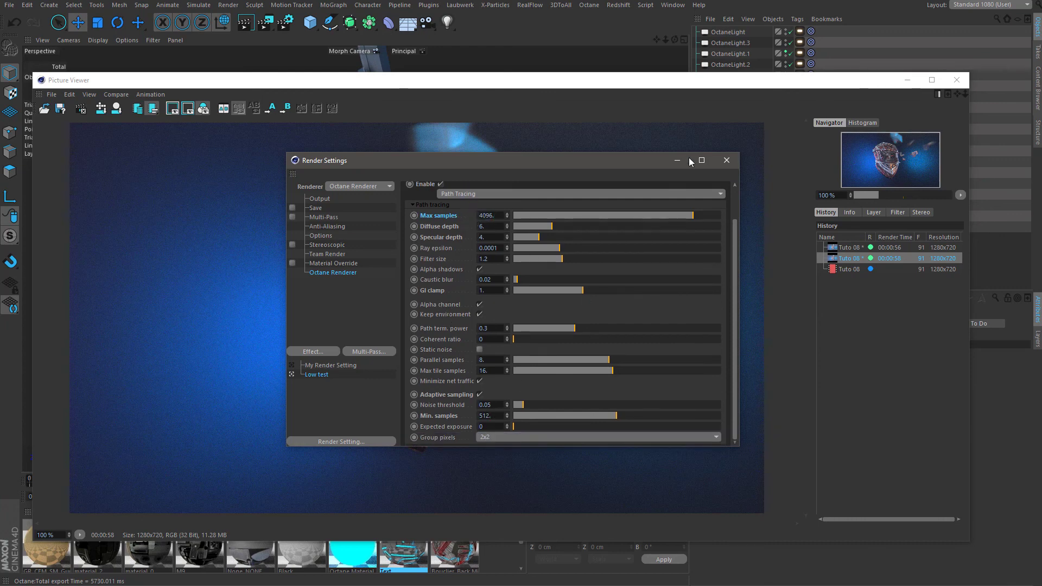
click(726, 160)
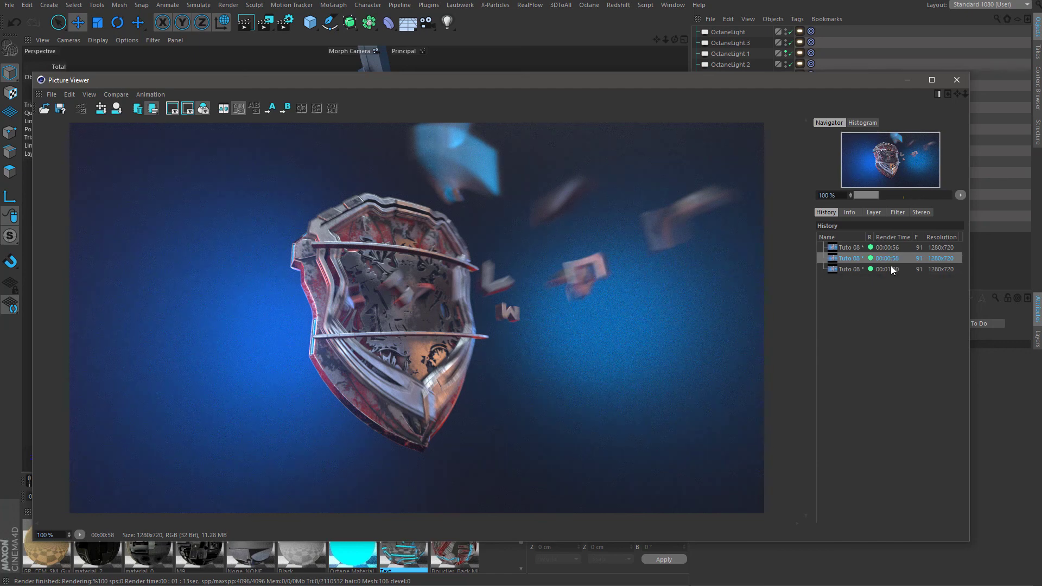
Compare the second and third Tuto 08 renders in the history, switching between them repeatedly.
click(866, 259)
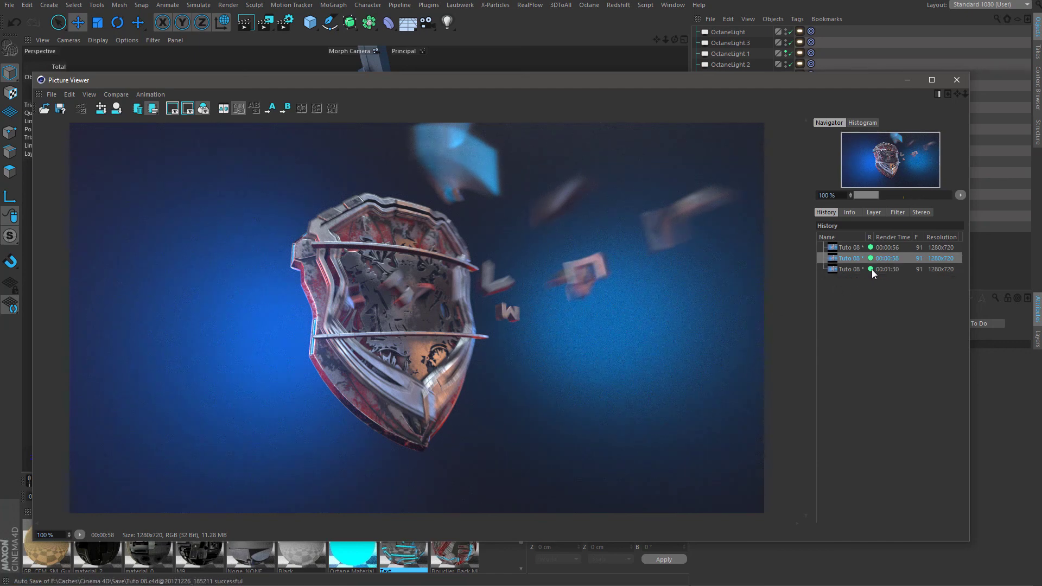
click(871, 270)
click(876, 261)
click(878, 267)
click(880, 261)
click(882, 268)
click(884, 262)
click(886, 268)
click(888, 261)
click(890, 266)
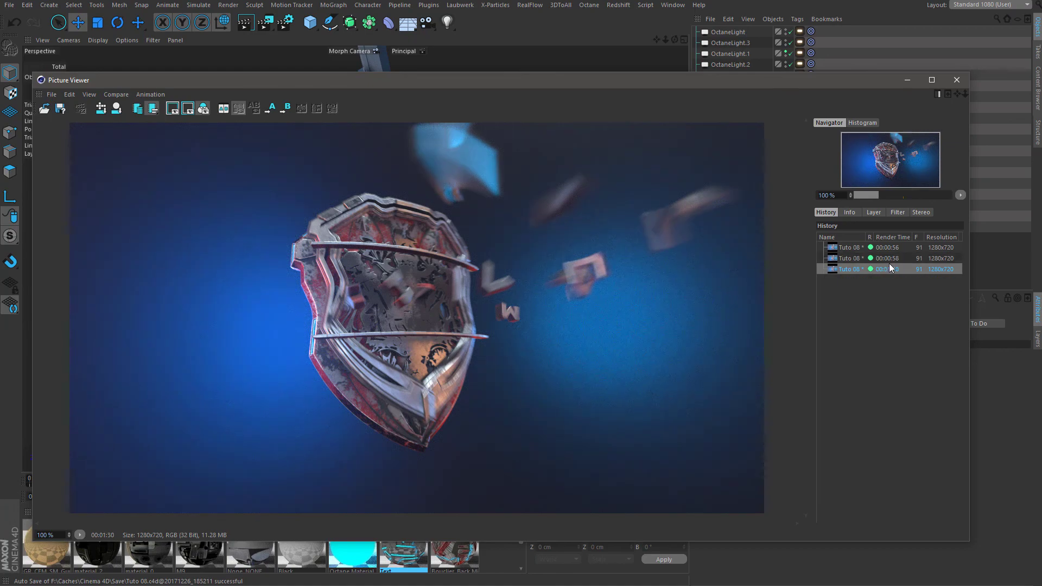
click(891, 261)
click(888, 267)
click(887, 261)
click(886, 267)
click(885, 261)
click(885, 266)
In the overwrite kernel settings, double max samples to 8192 and set min samples to 1020.
click(292, 24)
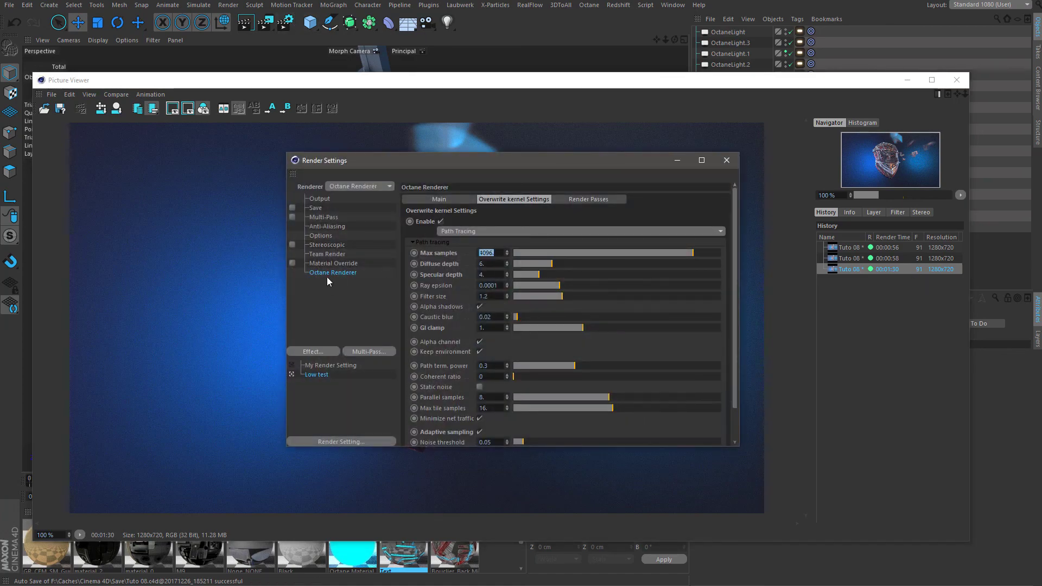
key(Right)
text(*2)
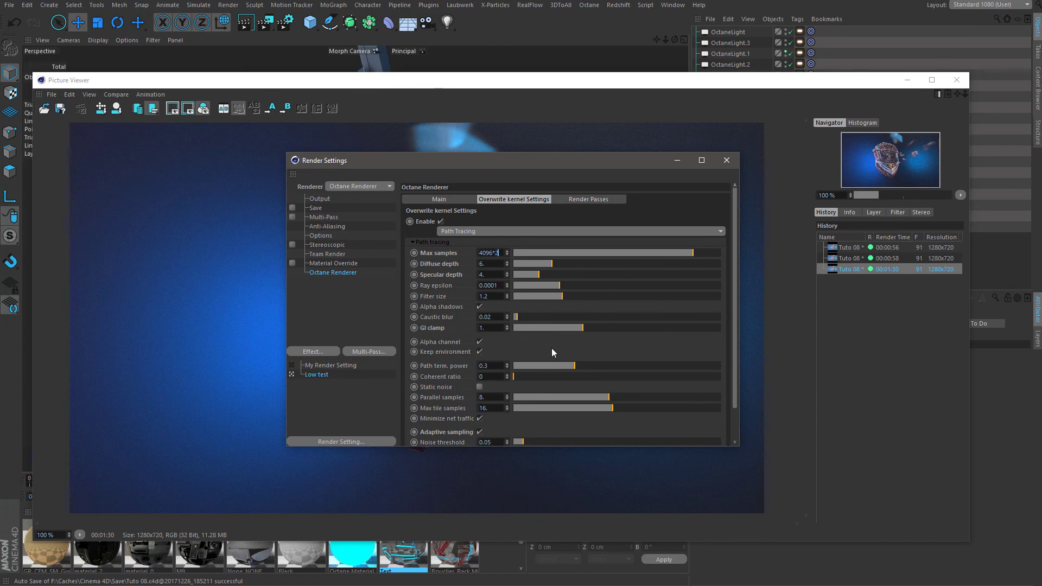
key(Return)
scroll(536, 353, down, 2)
click(500, 419)
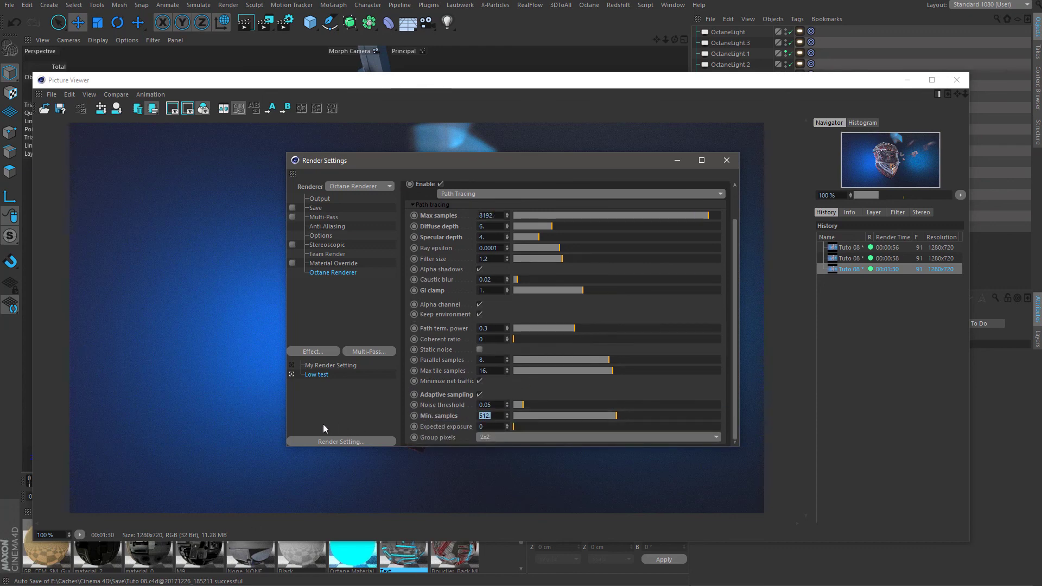
text(1020)
key(Return)
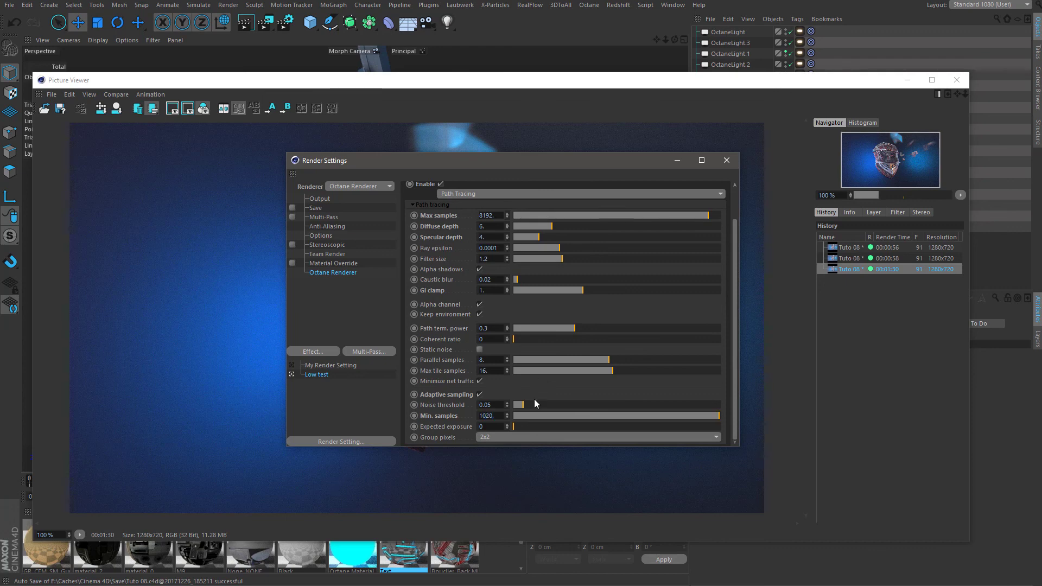
click(509, 417)
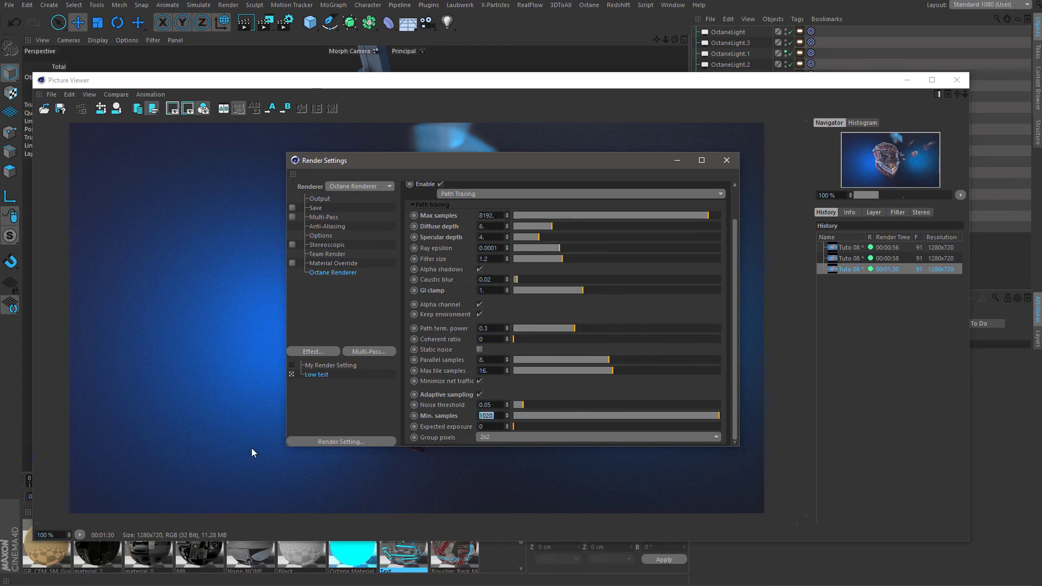
click(524, 389)
double_click(499, 215)
Render frame 91 with adaptive sampling to the Picture Viewer, checking the kernel settings and viewing the third and fourth history renders.
click(265, 21)
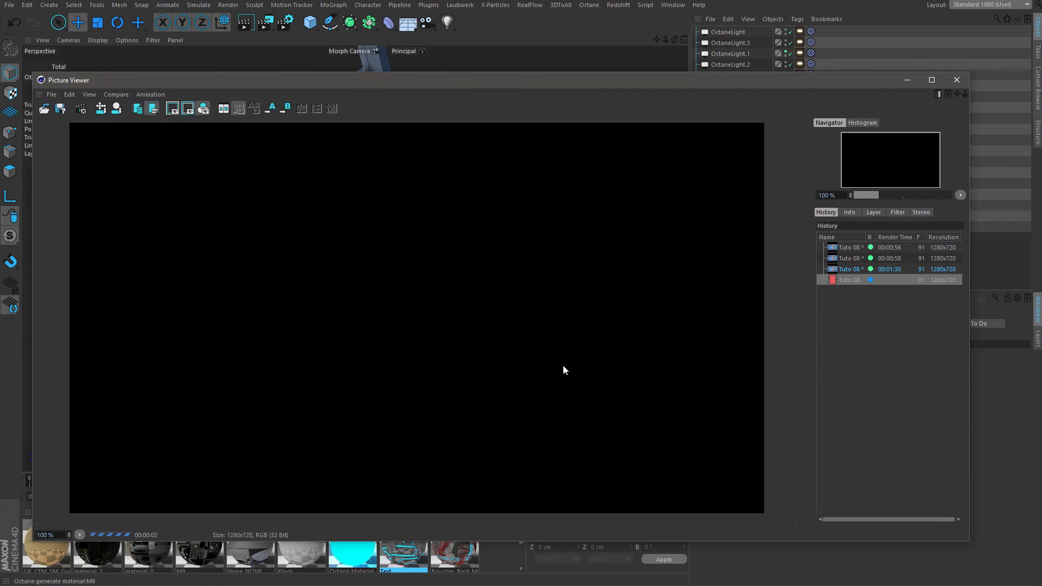
click(286, 21)
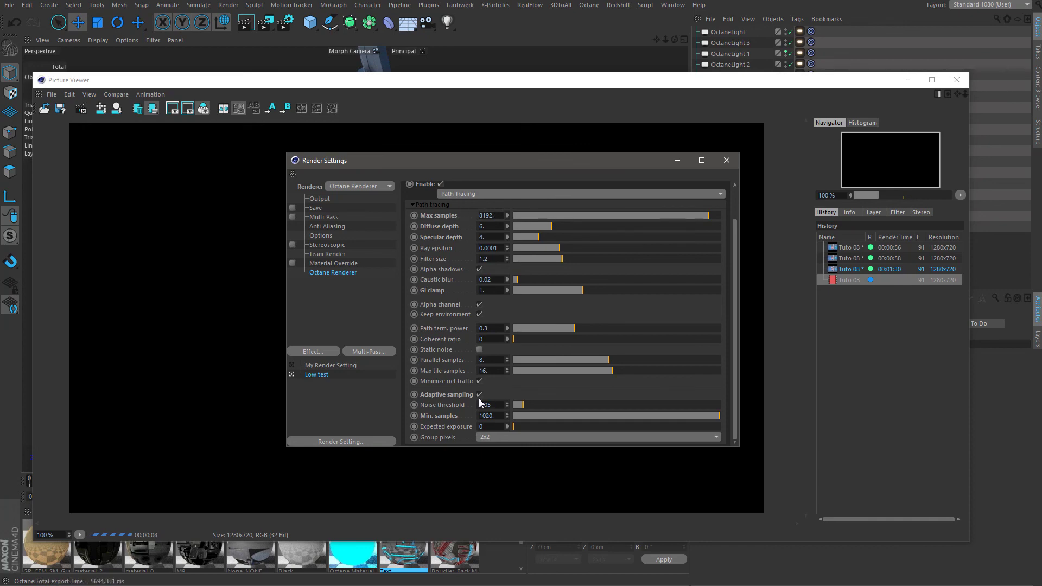
click(726, 160)
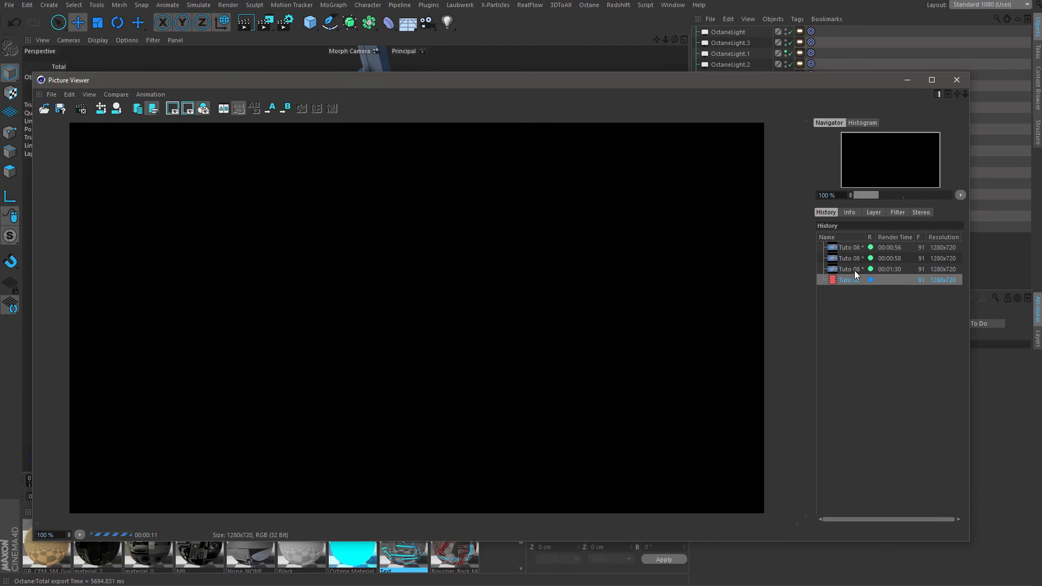
click(855, 269)
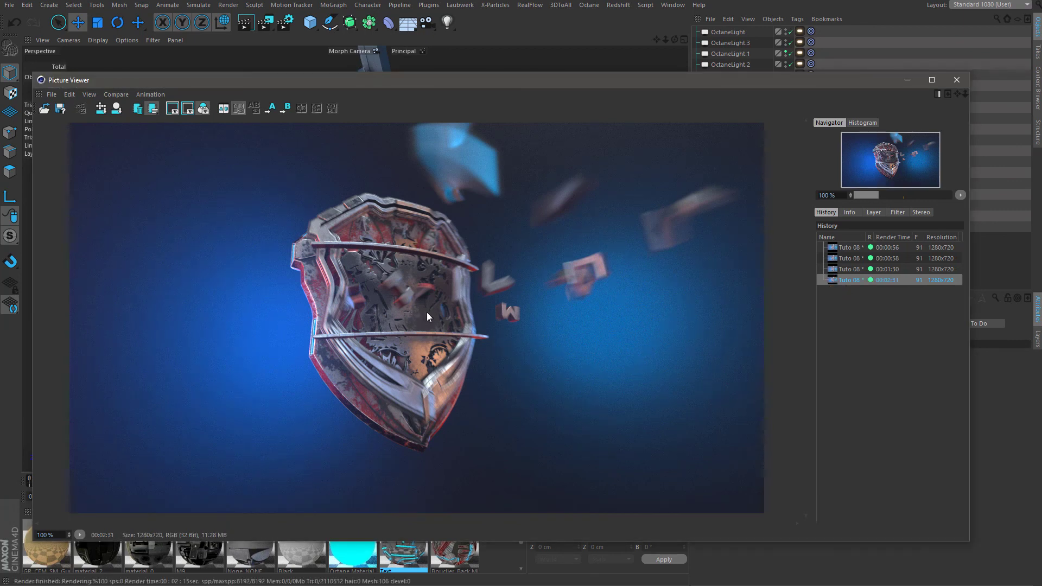
click(877, 280)
Disable adaptive sampling in the overwrite kernel settings and render frame 91 to the Picture Viewer.
click(286, 22)
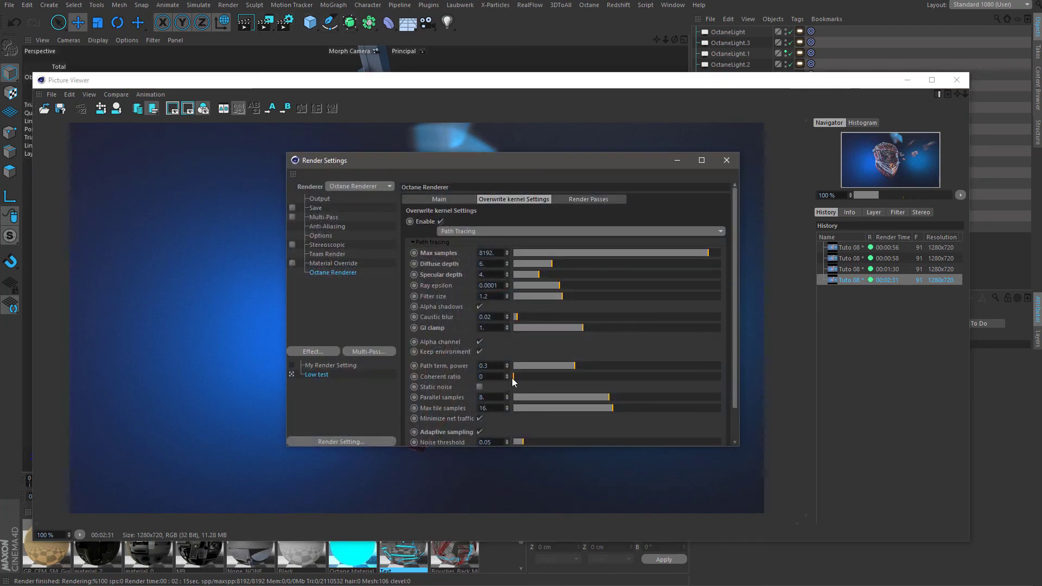
scroll(513, 368, down, 2)
click(480, 395)
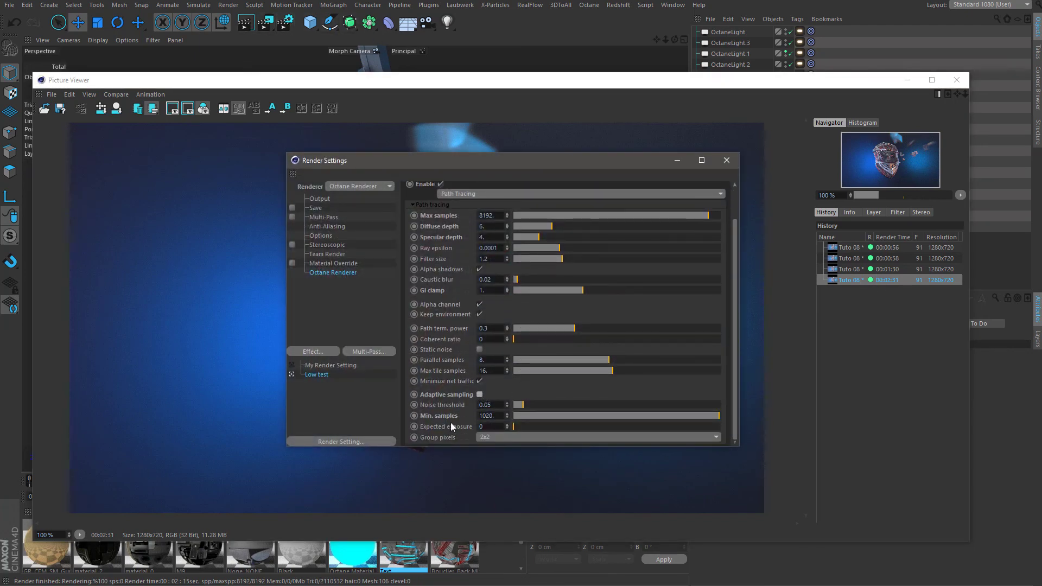
drag(686, 164, 616, 522)
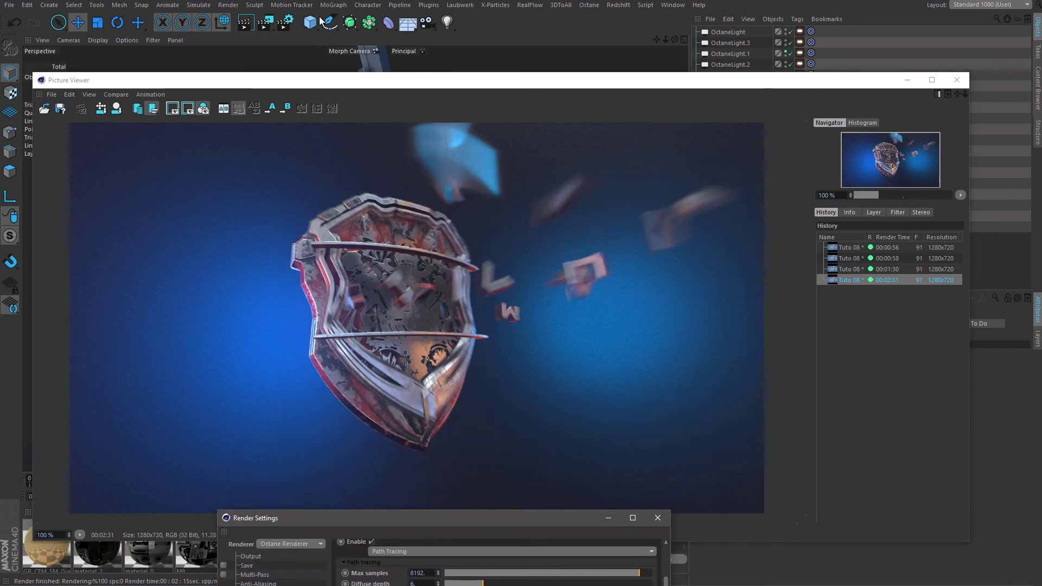
click(266, 27)
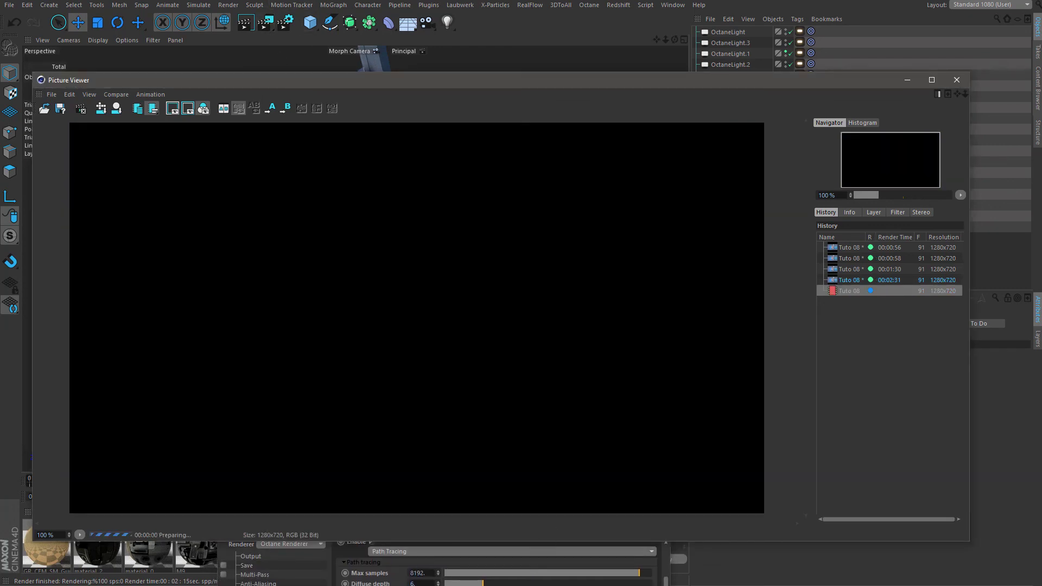
Bring the Render Settings back into view, review the Octane noise threshold and adaptive sampling options, and put the window away.
drag(368, 520, 445, 585)
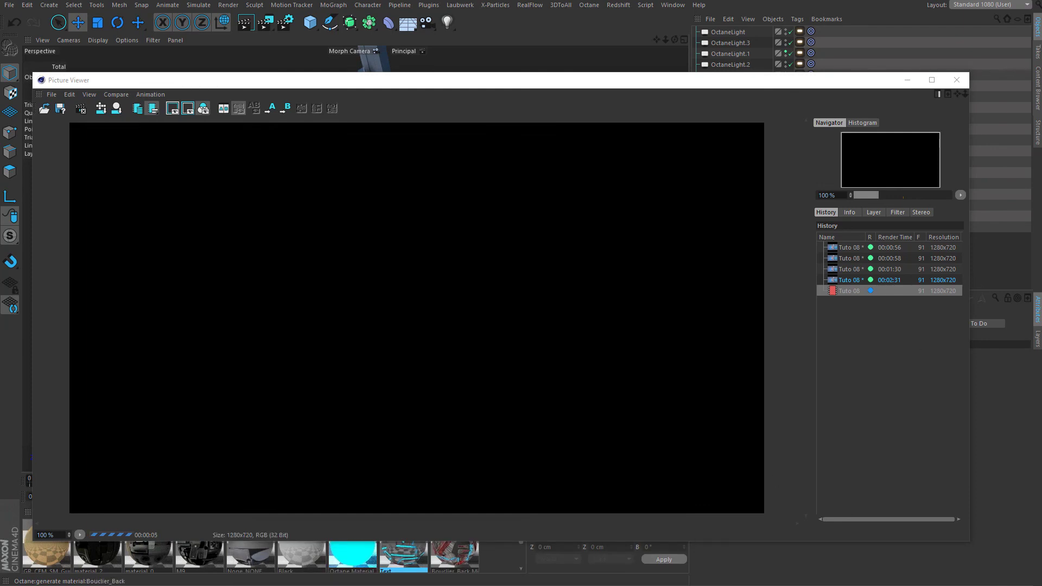
drag(520, 585, 503, 162)
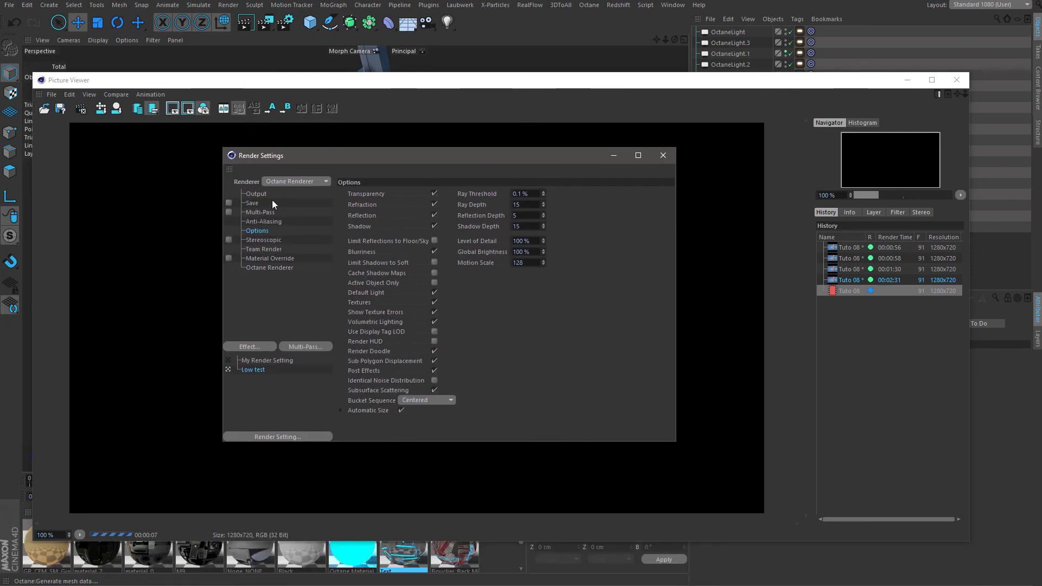
click(288, 268)
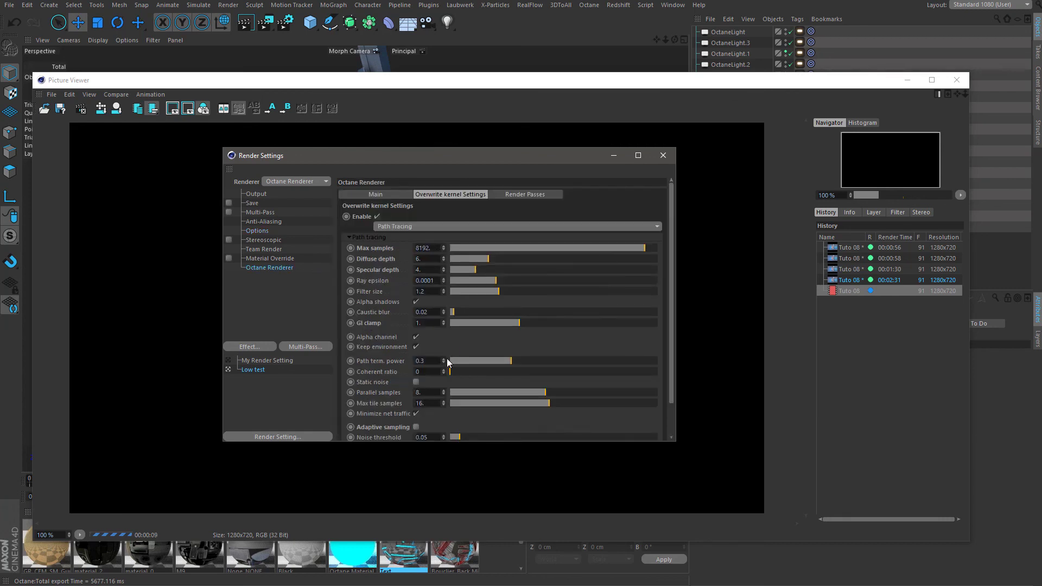
scroll(465, 363, down, 1)
click(422, 400)
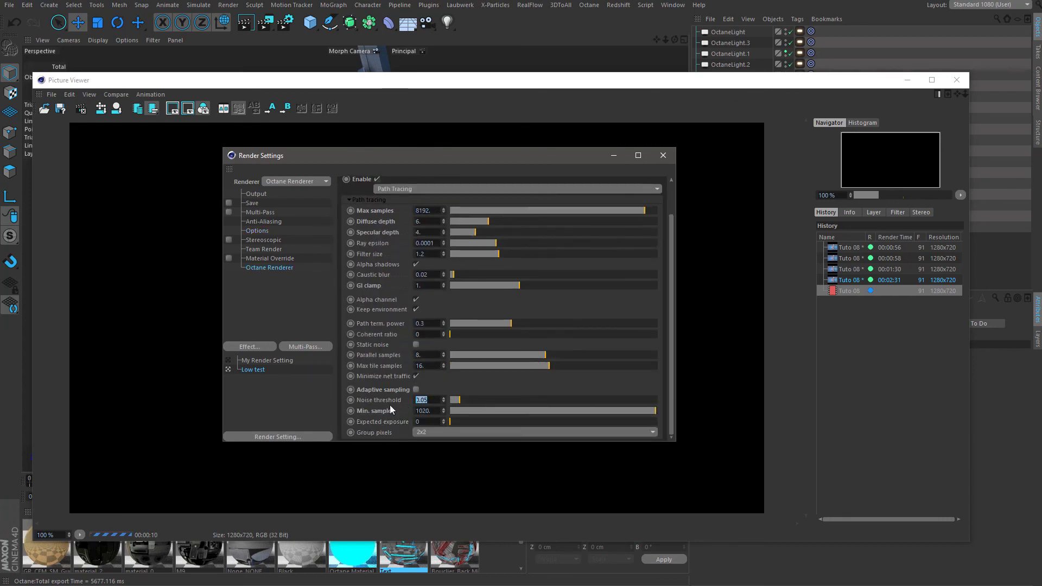
click(618, 156)
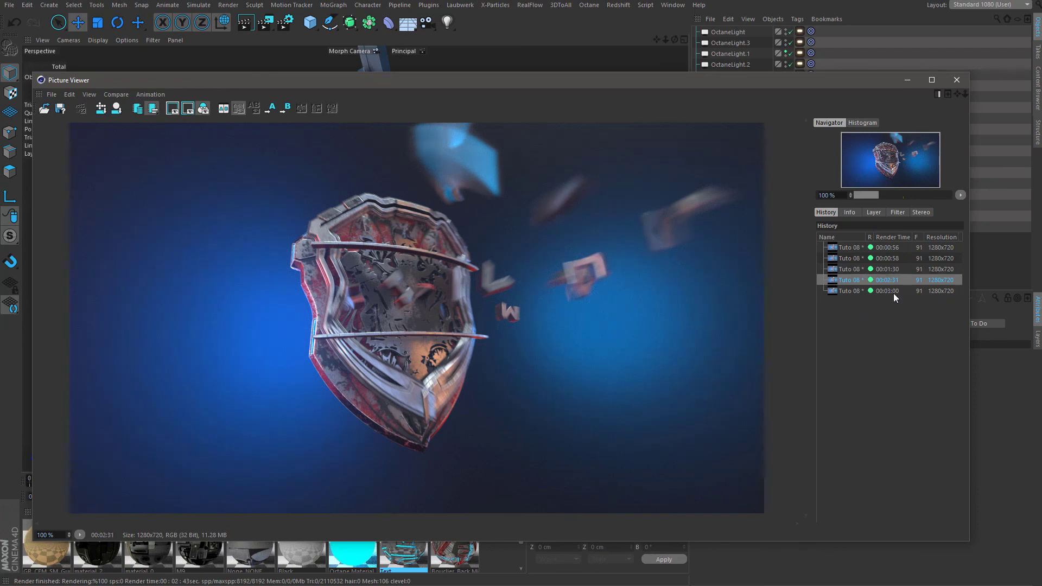
Compare the fourth and fifth Tuto 08 renders in the history, switching between them repeatedly and examining the last one up close.
click(895, 281)
click(895, 289)
click(897, 280)
click(895, 288)
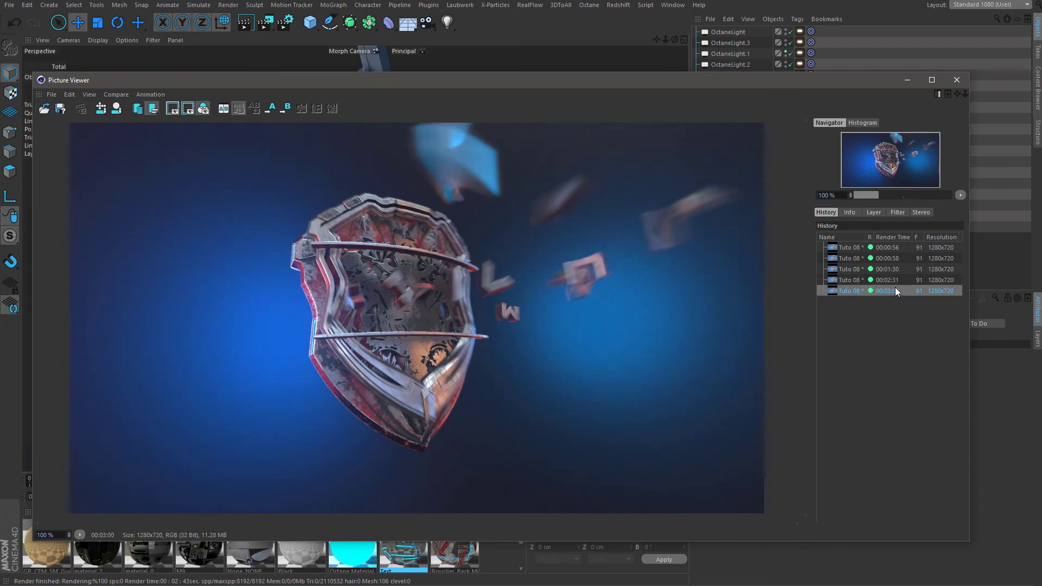
click(895, 280)
click(895, 287)
click(897, 279)
click(896, 288)
click(896, 280)
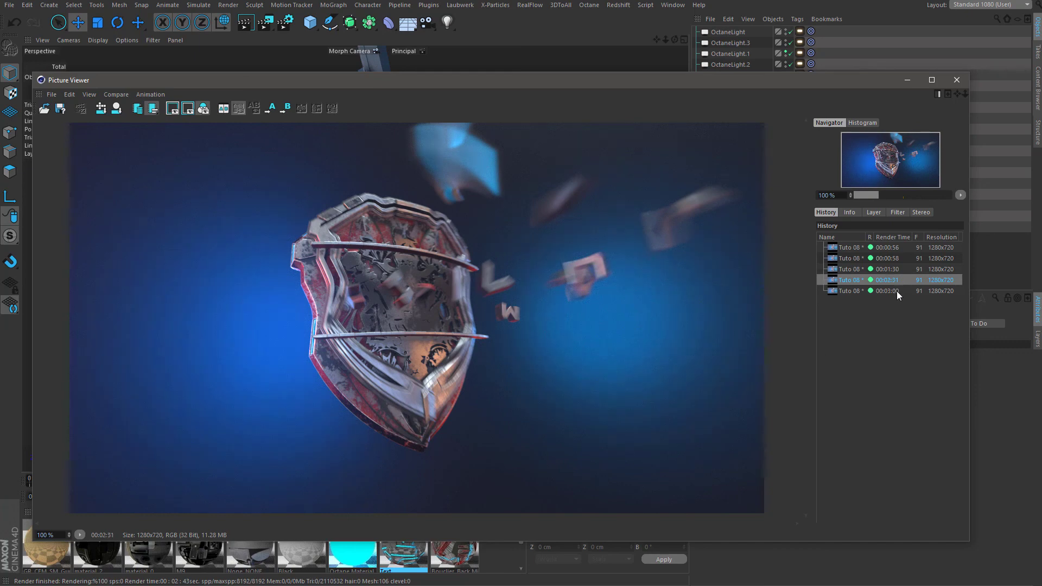
click(896, 291)
click(898, 282)
click(898, 288)
click(897, 281)
click(897, 288)
click(897, 281)
click(899, 289)
click(899, 280)
click(899, 288)
click(898, 281)
click(898, 289)
click(896, 281)
click(896, 289)
click(896, 281)
click(896, 288)
click(894, 281)
click(895, 289)
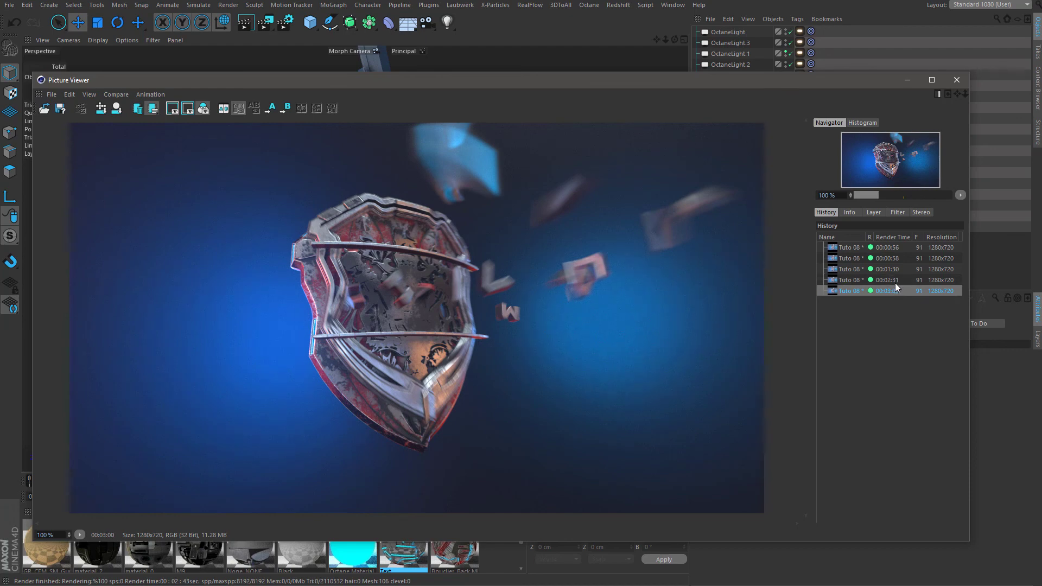
click(895, 281)
click(894, 287)
click(893, 282)
click(893, 288)
click(894, 282)
click(893, 289)
click(894, 282)
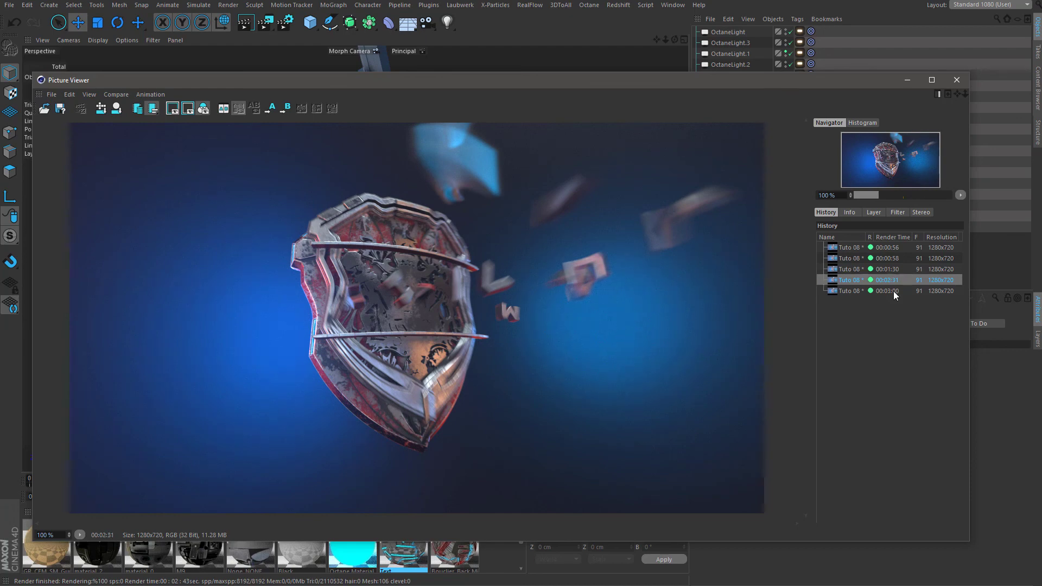
click(894, 289)
click(894, 281)
click(896, 290)
click(897, 281)
click(898, 288)
click(898, 281)
click(900, 289)
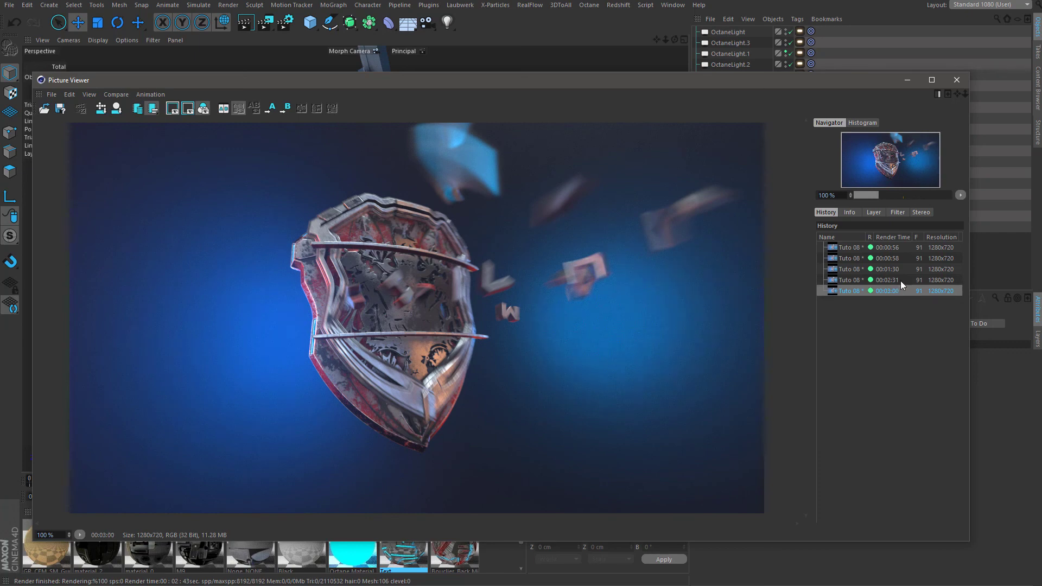
click(900, 282)
click(901, 289)
click(900, 281)
click(899, 289)
scroll(351, 373, up, 2)
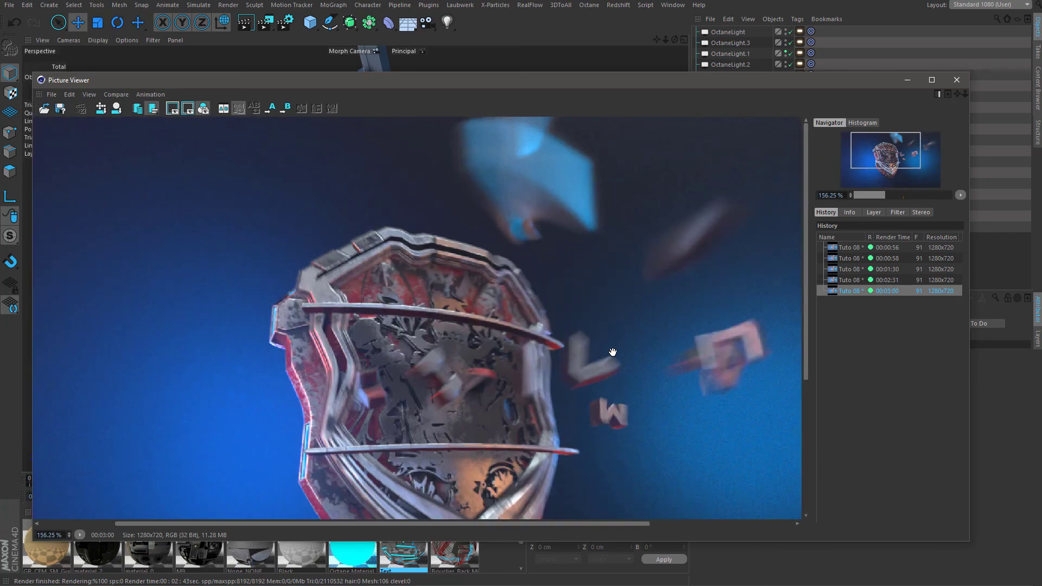
scroll(613, 352, down, 2)
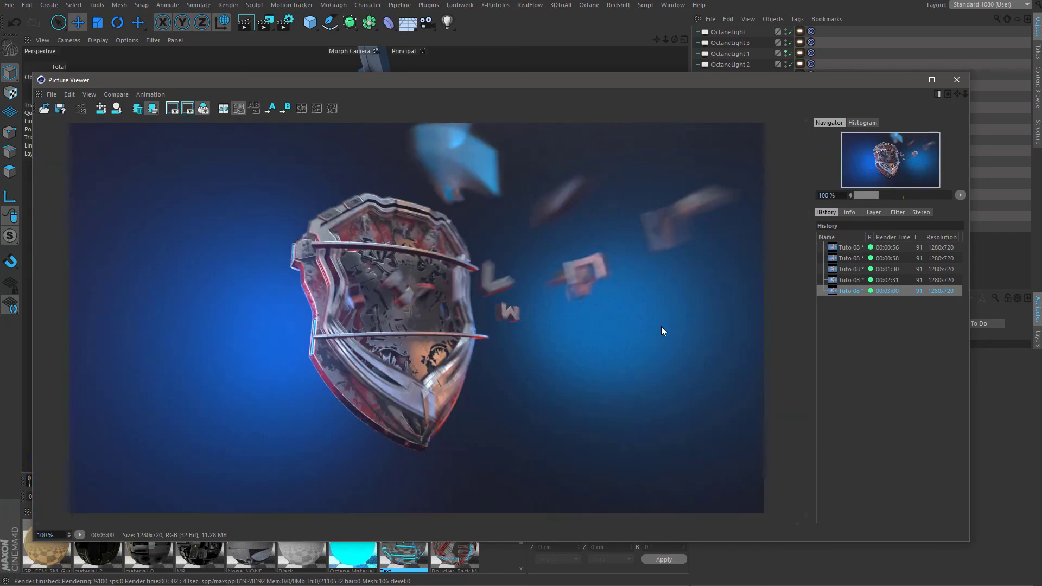
Compare the first Tuto 08 render with the fourth one in the history, alternating between them several times.
click(865, 248)
click(860, 281)
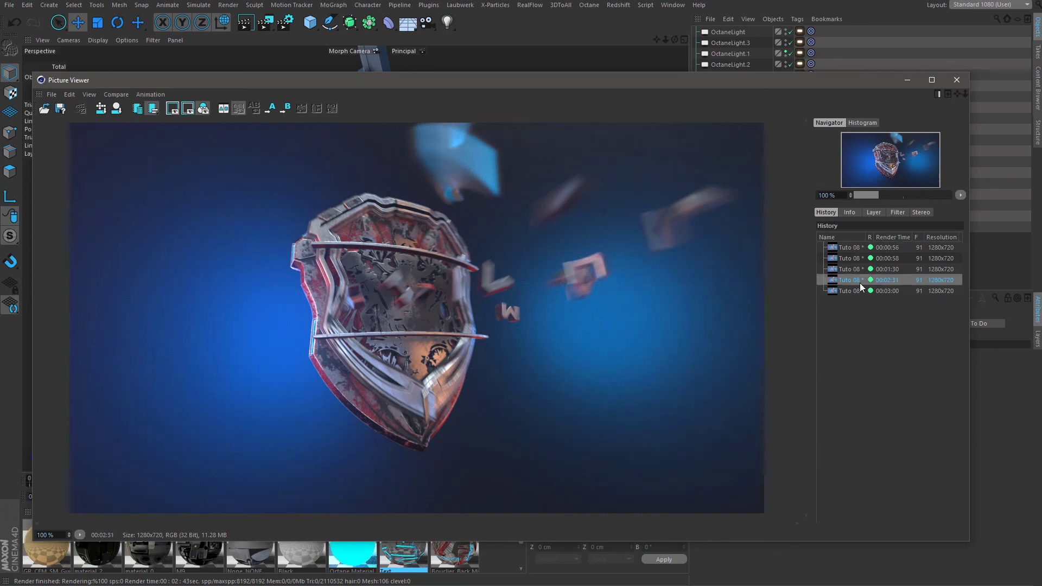
click(866, 250)
click(863, 282)
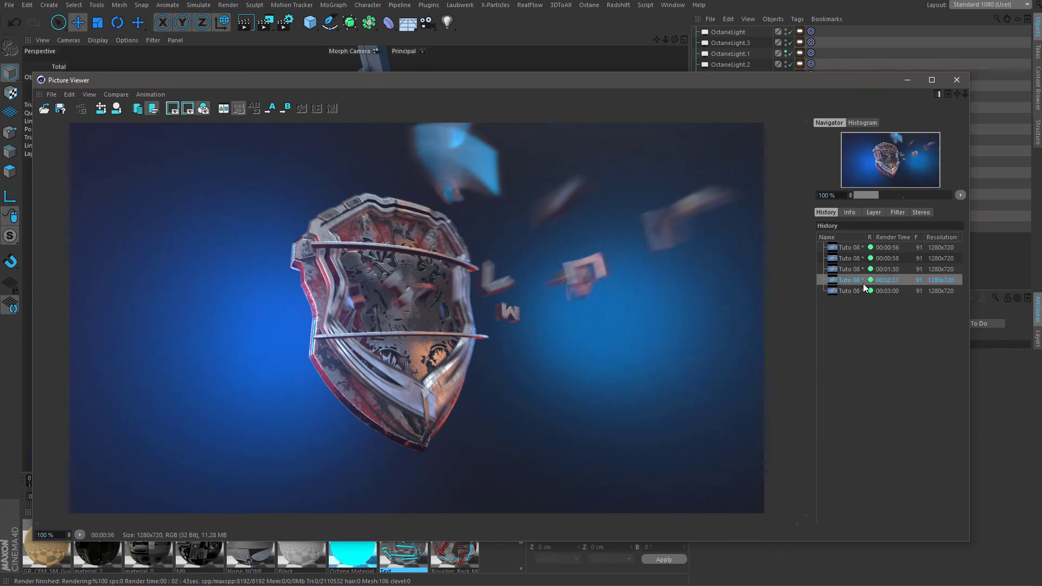
click(867, 249)
click(896, 280)
click(893, 246)
click(867, 282)
click(863, 250)
click(858, 280)
click(861, 248)
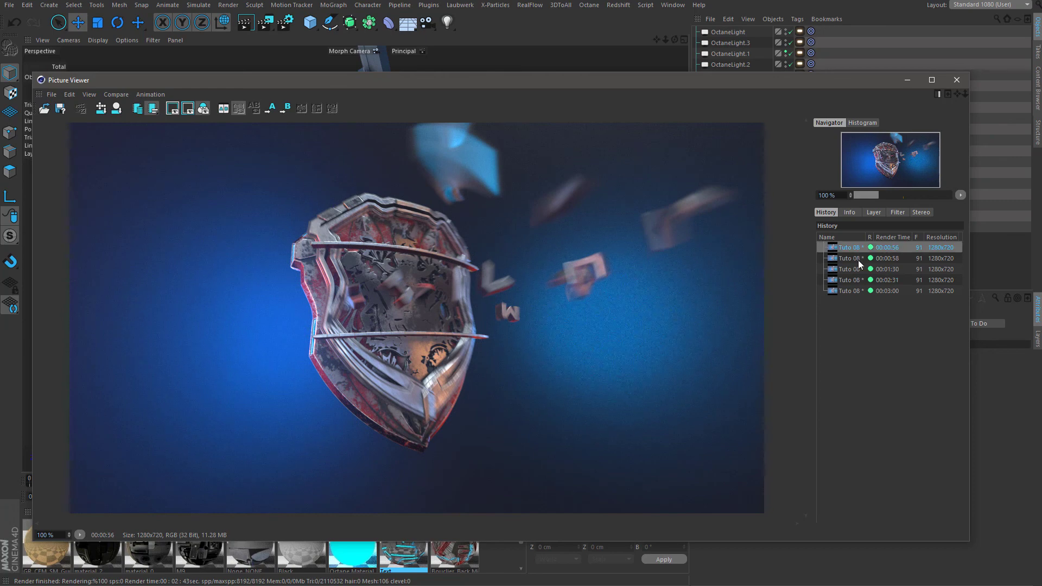
Compare the first two Tuto 08 renders with the last two in the history, ending on the fourth.
click(857, 290)
click(863, 246)
click(861, 290)
click(863, 260)
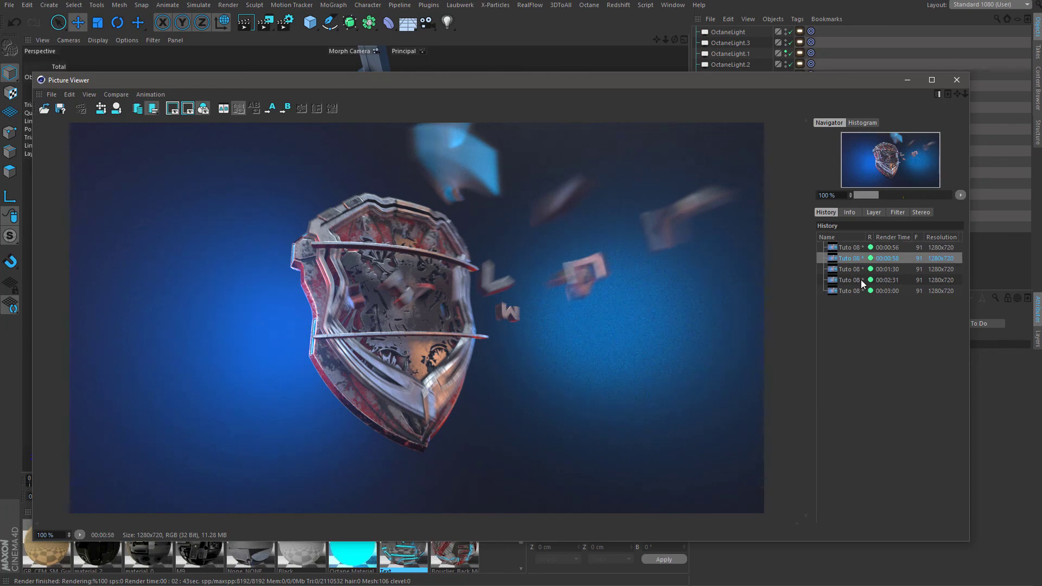
click(861, 280)
click(862, 259)
click(863, 248)
click(865, 281)
click(864, 259)
click(864, 280)
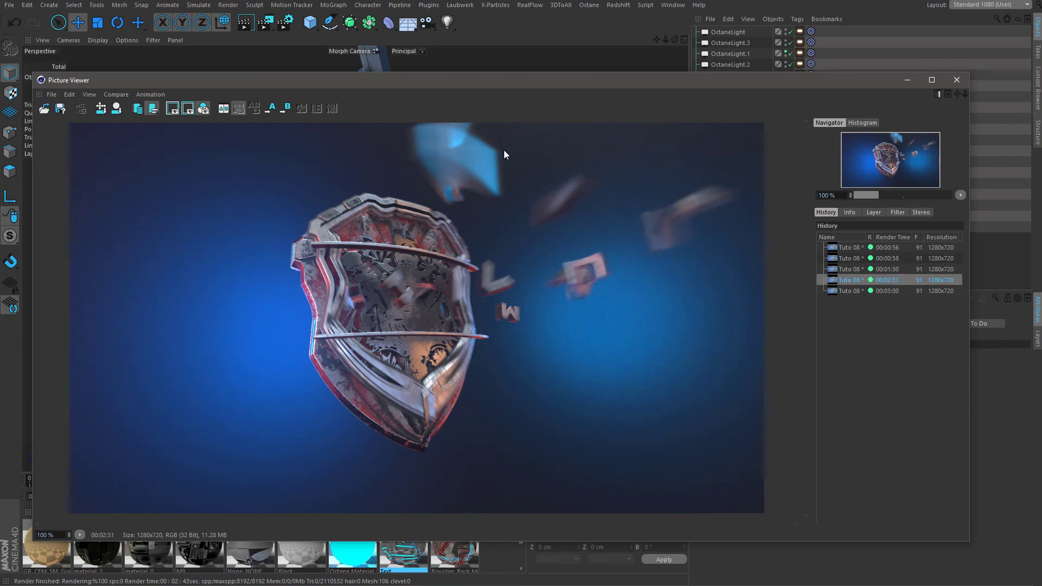
In the Octane render settings, set Max samples to 4096, enable Adaptive sampling, set Min. samples to 512, and move the window lower.
click(285, 24)
click(423, 211)
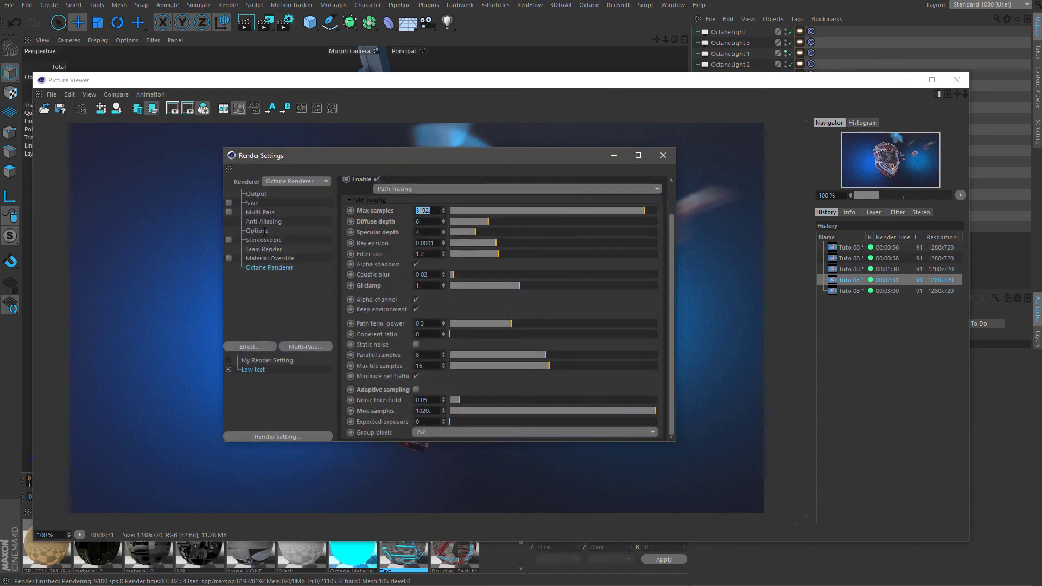
text(4096)
click(416, 389)
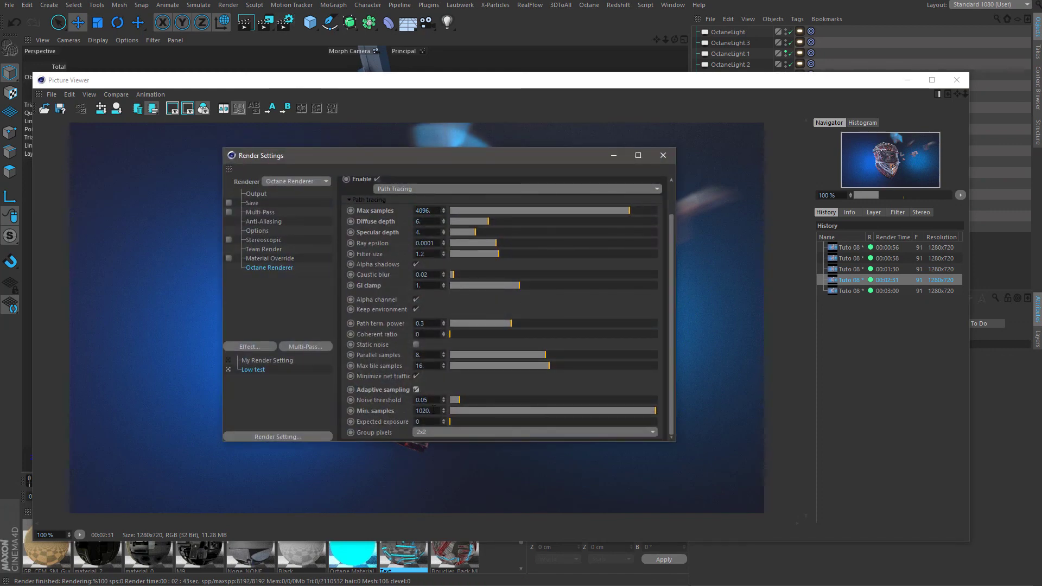
click(427, 411)
text(512)
key(Return)
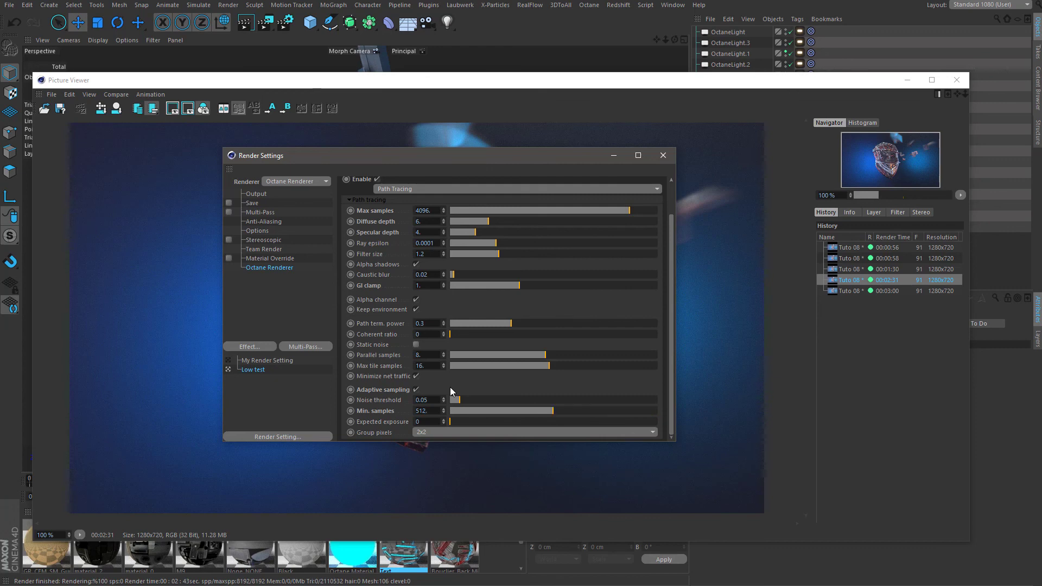
drag(545, 158, 618, 223)
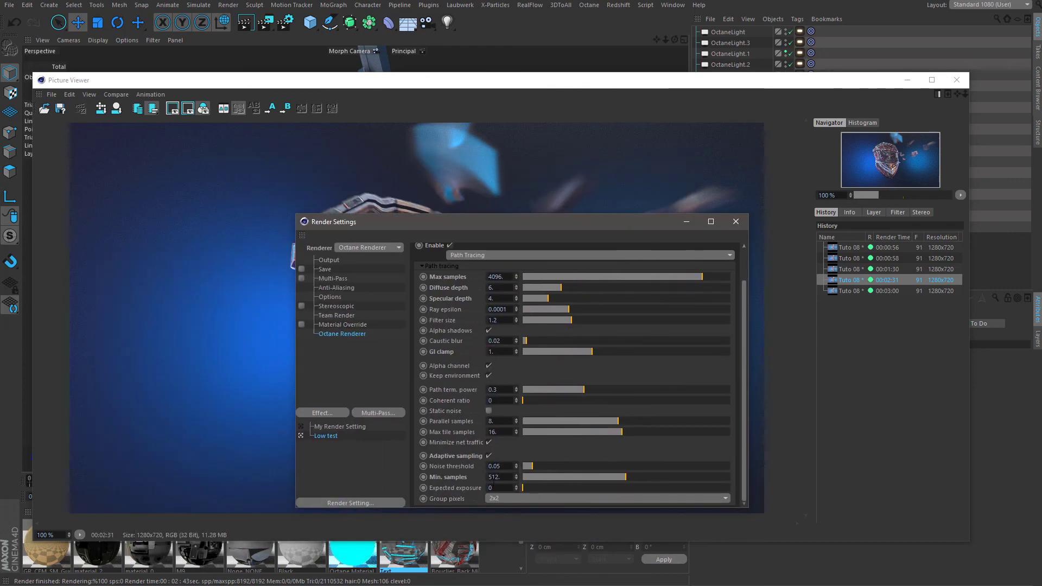
Review the five finished Tuto 08 renders in the history one after another, ending on the fifth.
click(894, 282)
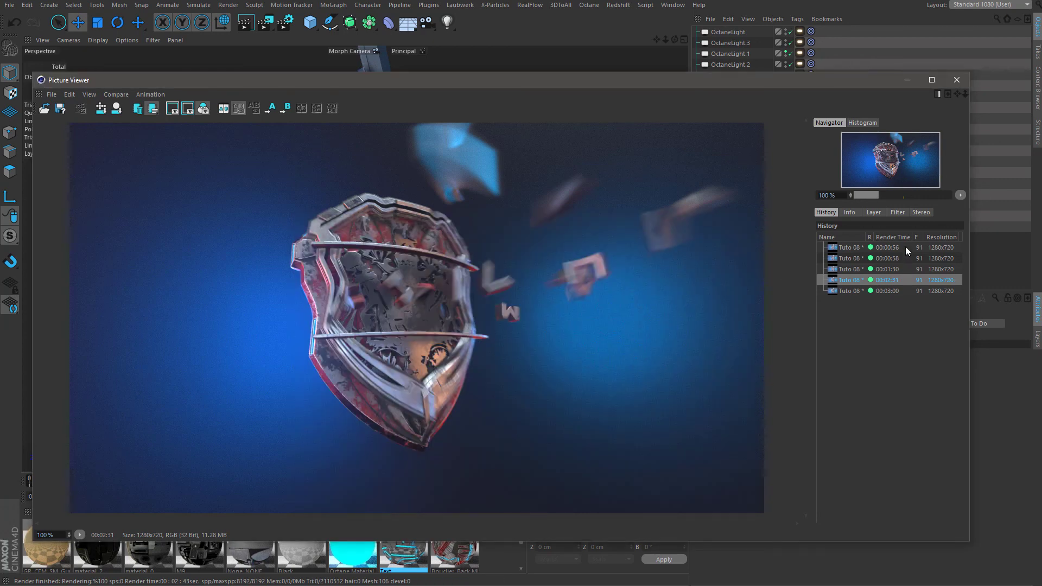
click(905, 247)
click(904, 259)
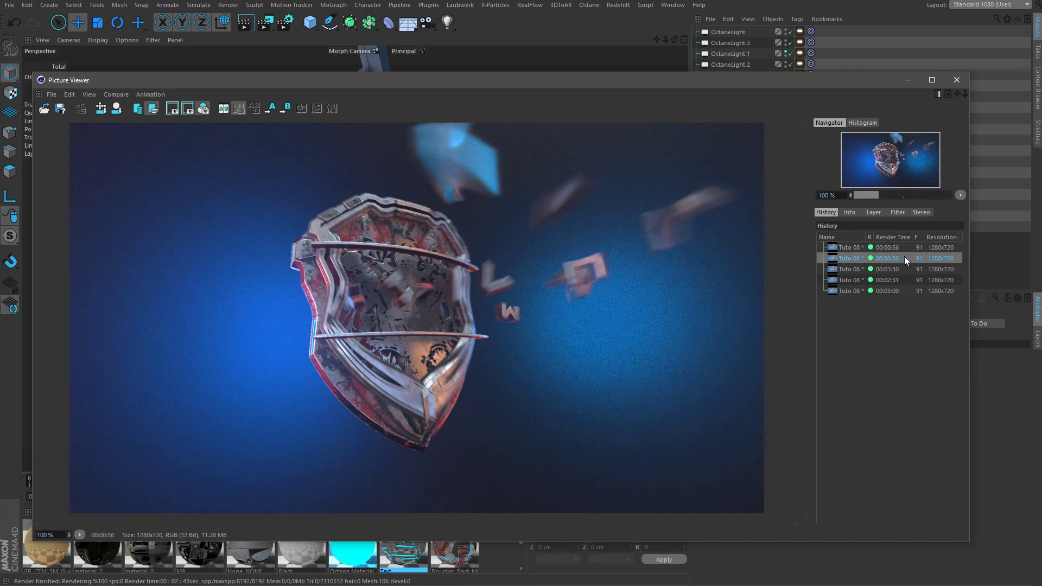
click(905, 247)
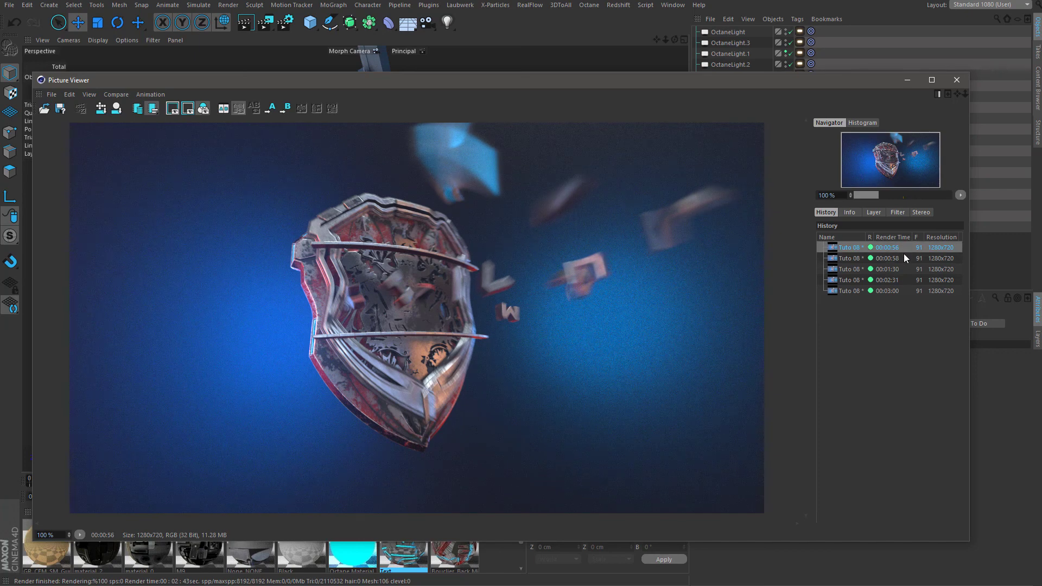
click(904, 255)
click(904, 271)
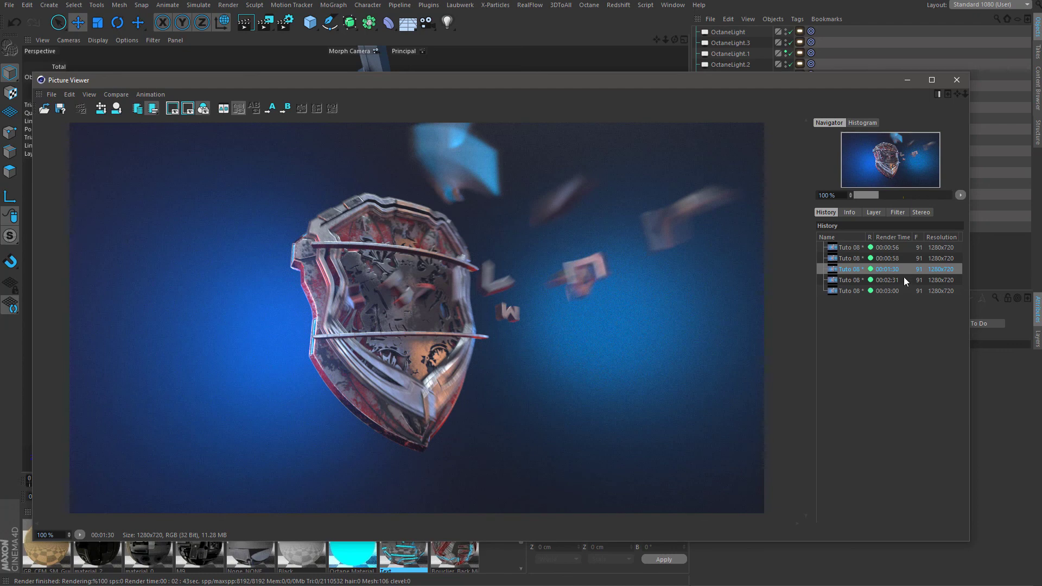
click(904, 279)
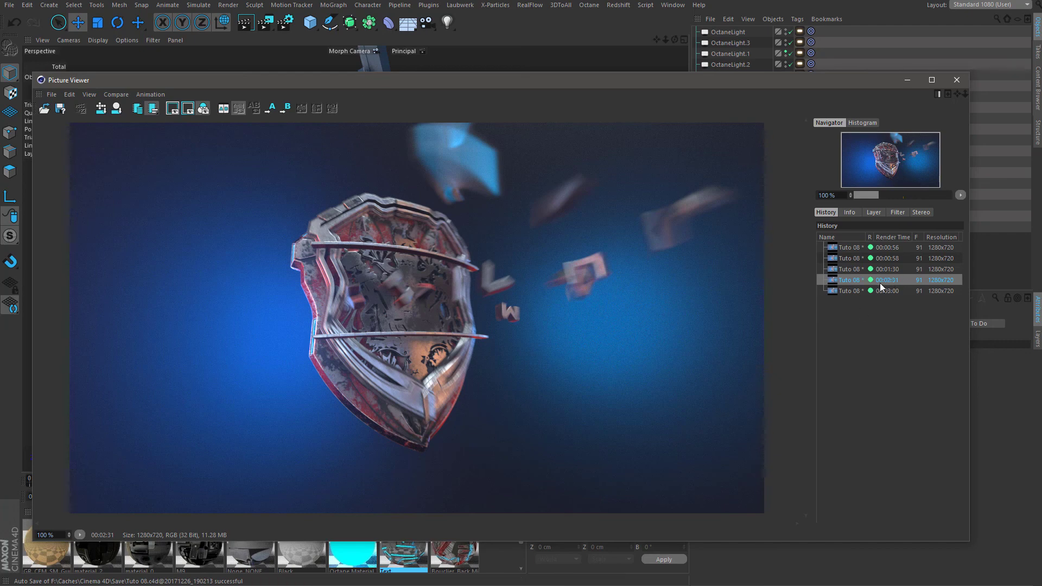
click(896, 291)
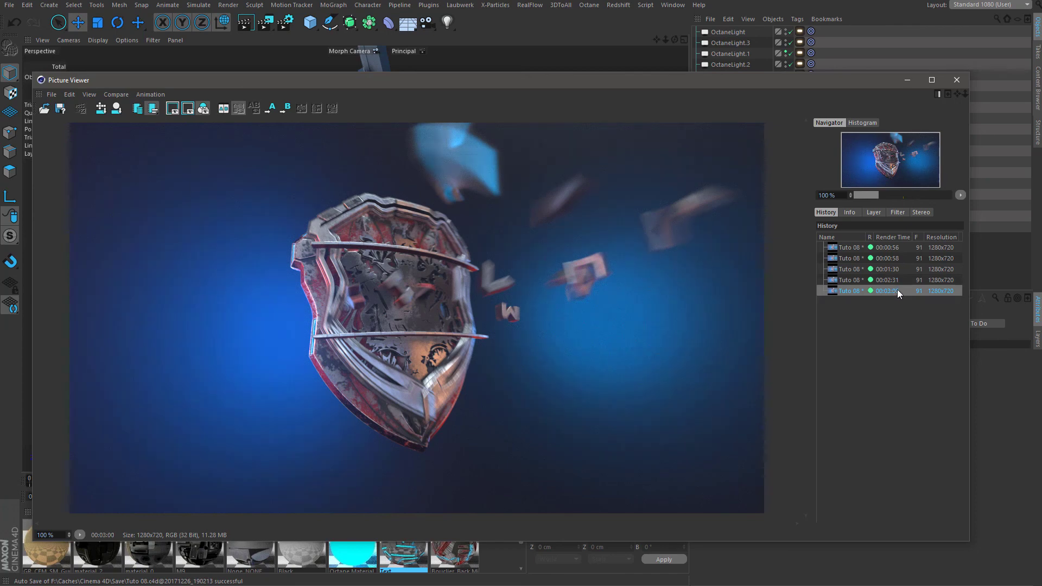
Check the render settings and start a new frame 91 render, viewing the third and fourth history renders meanwhile.
click(286, 22)
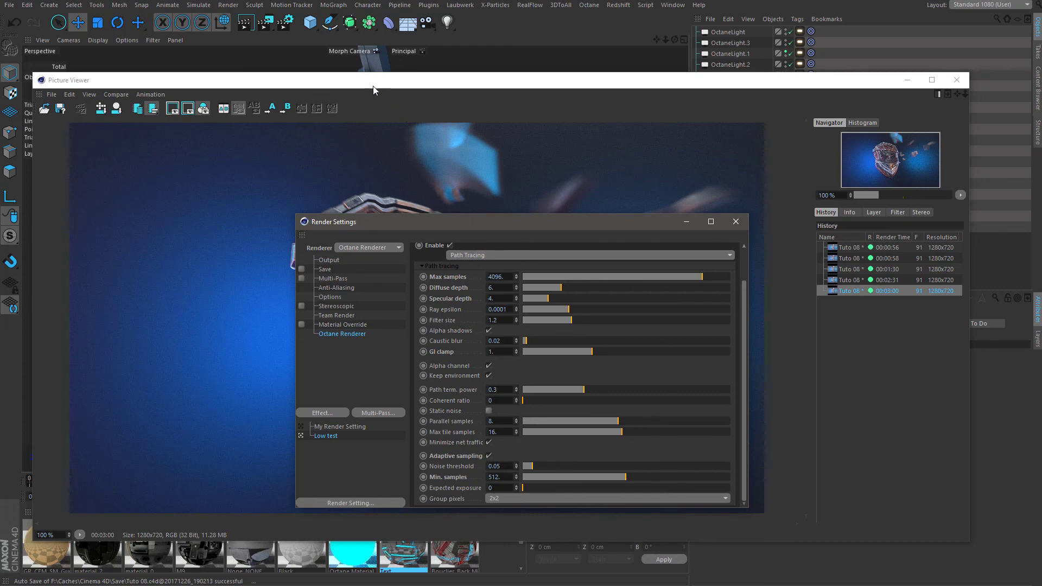
click(266, 22)
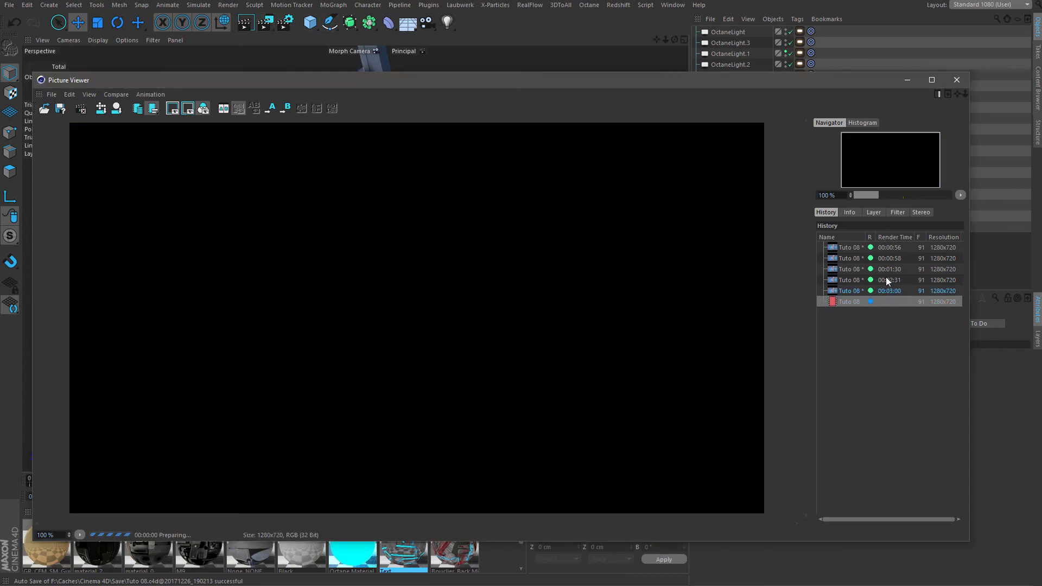
click(886, 280)
click(896, 269)
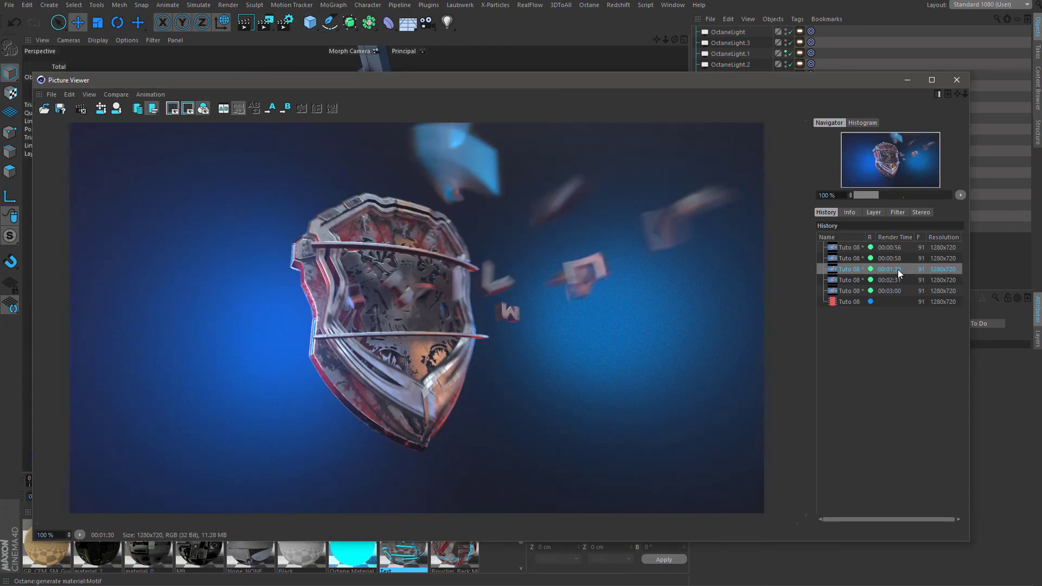
click(900, 280)
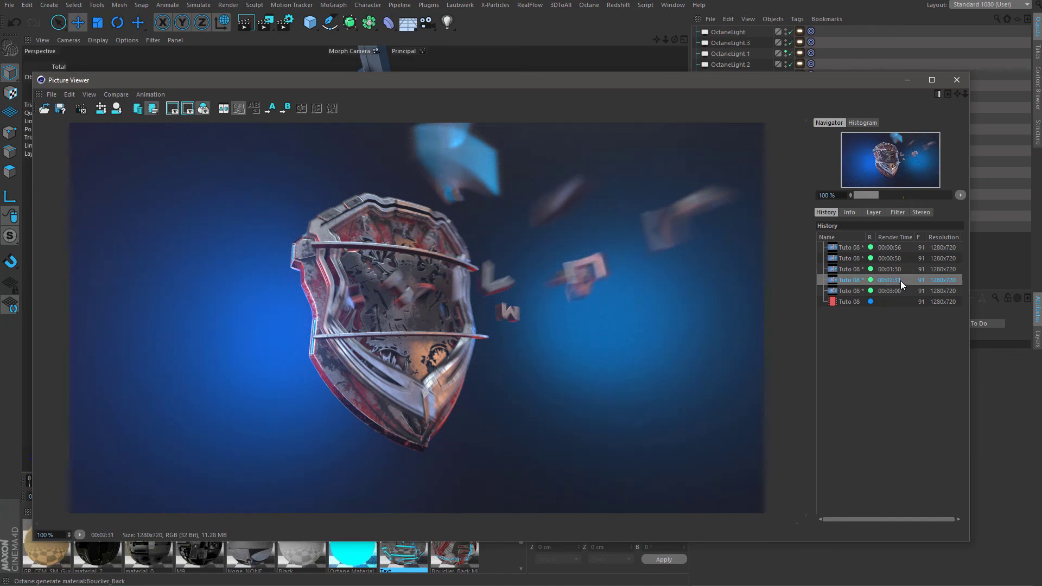
Undo the sample changes back to 8192 max and 1020 min samples, re-enable Adaptive sampling, and close the Render Settings.
click(280, 26)
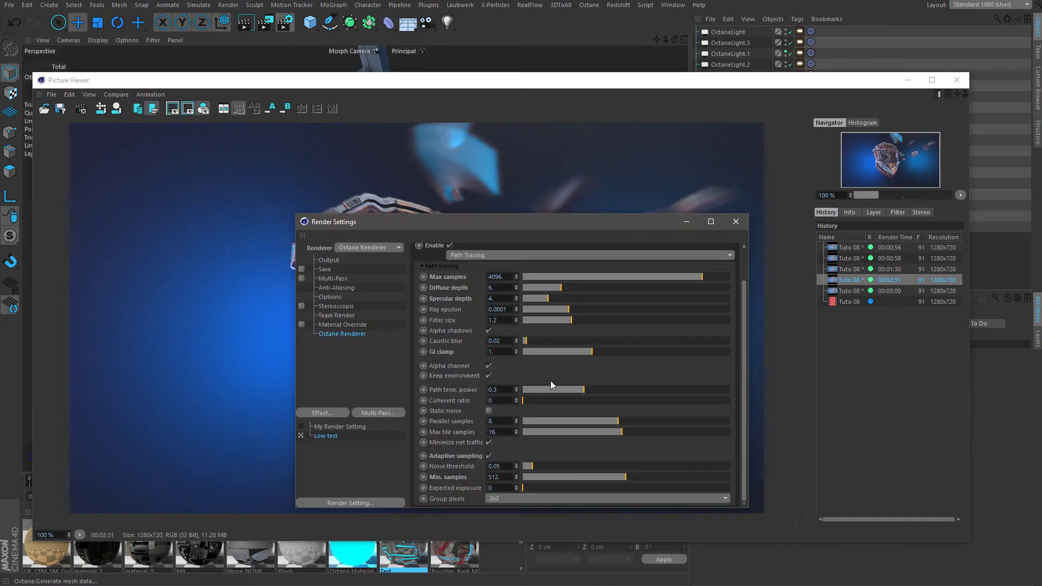
click(17, 22)
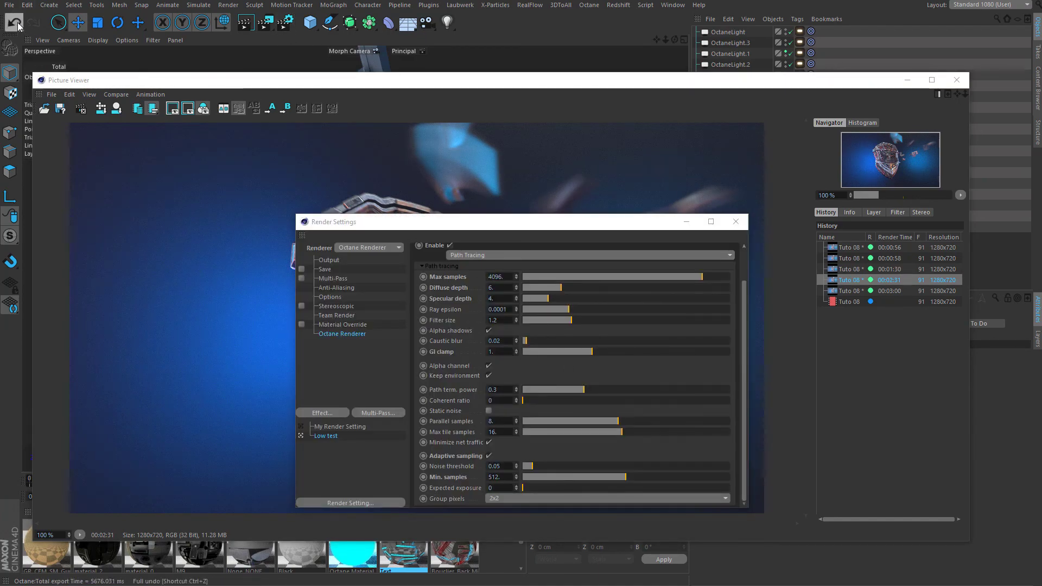
click(17, 22)
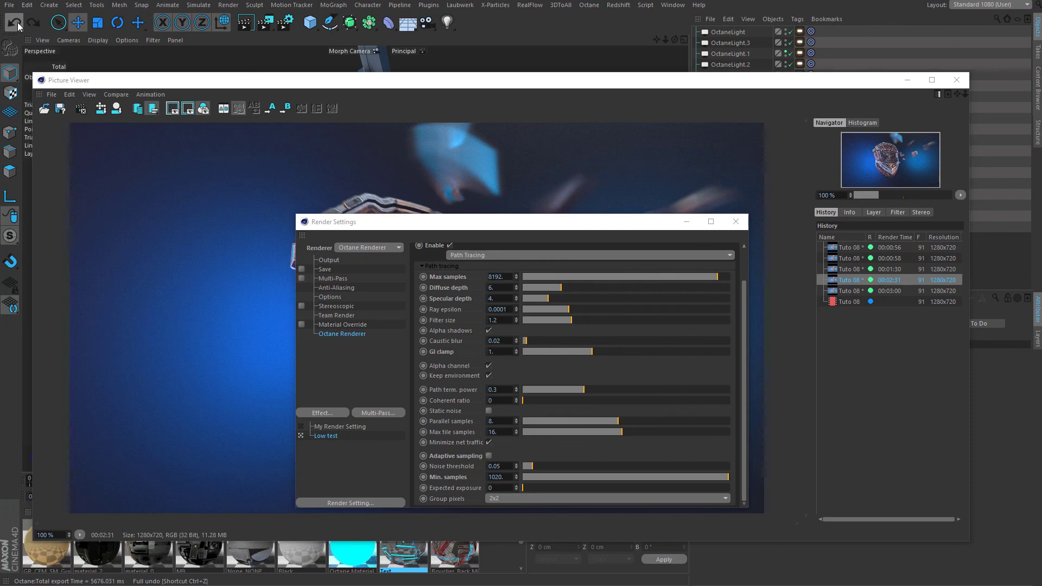
click(540, 444)
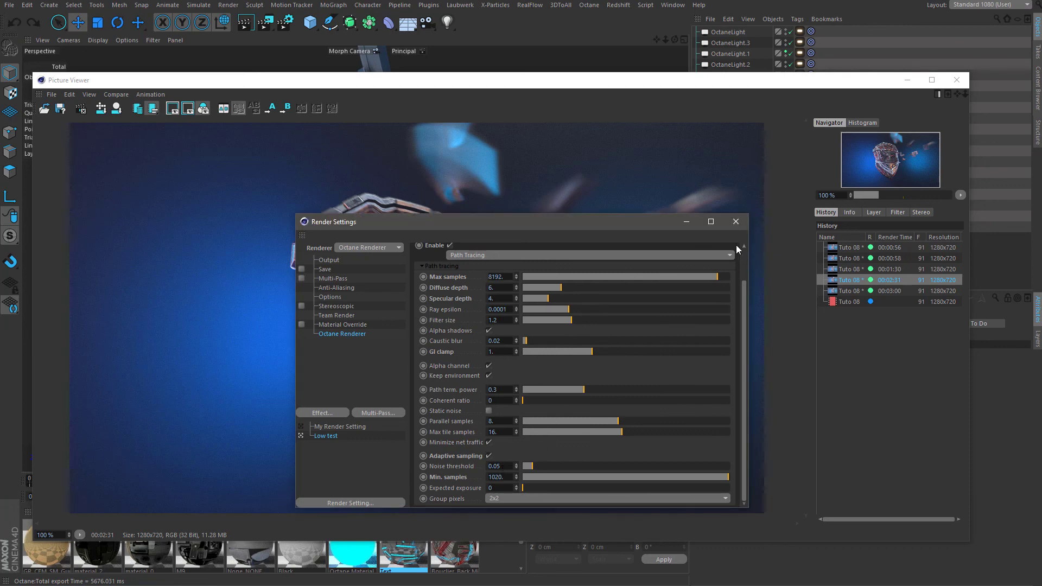
click(737, 222)
Restart the frame 91 render in the Picture Viewer, agreeing to stop the one still running.
click(882, 291)
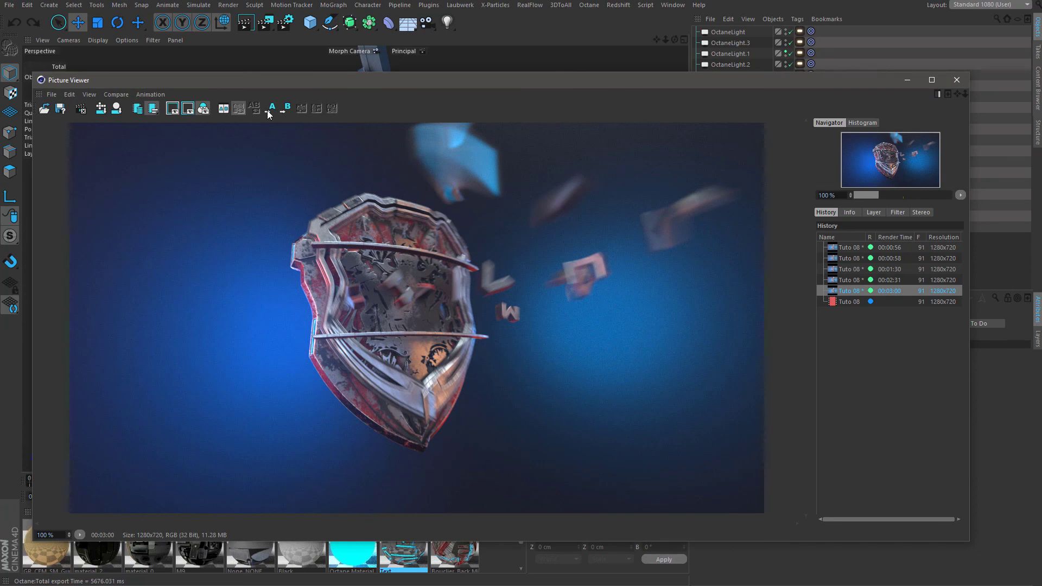
click(265, 22)
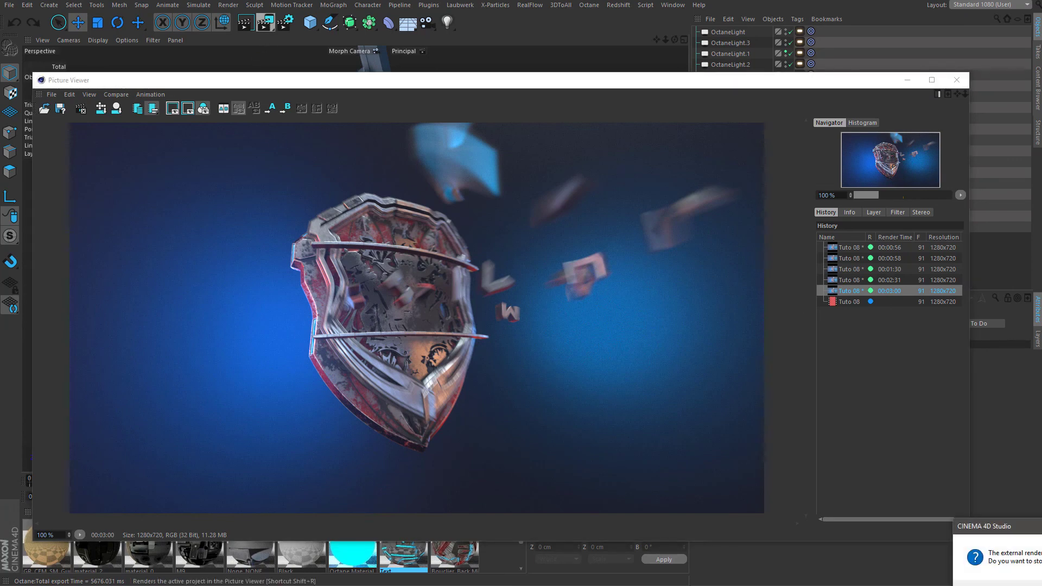
key(Return)
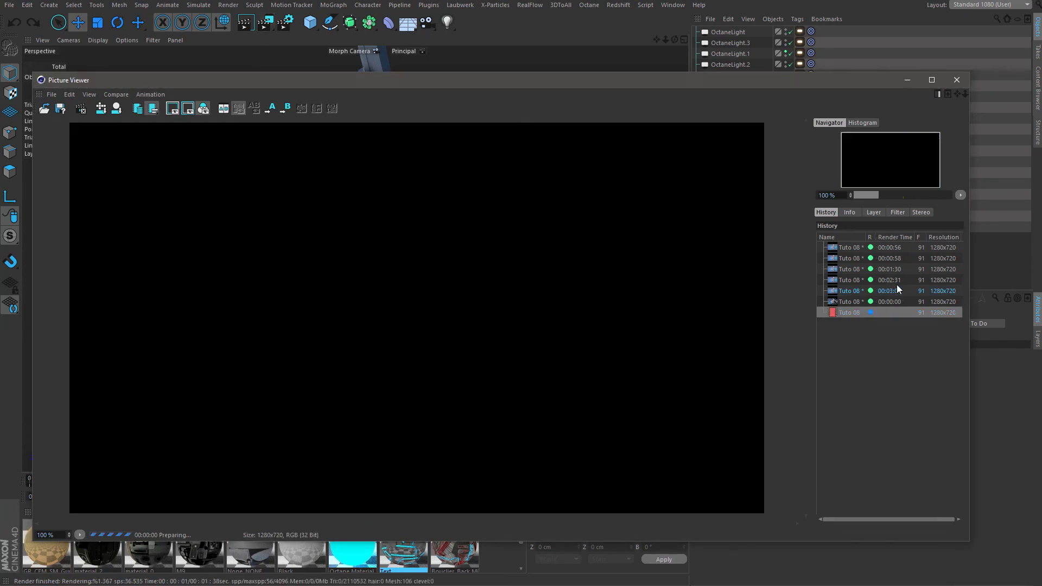
Compare the fourth and fifth Tuto 08 renders in the history by alternating between them repeatedly.
click(898, 282)
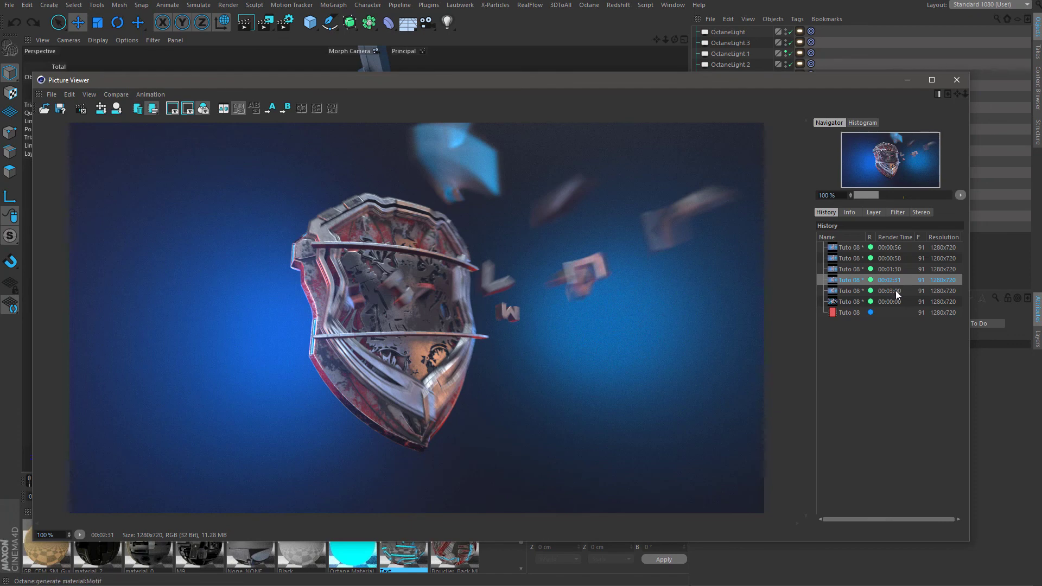
click(895, 291)
click(898, 283)
click(896, 292)
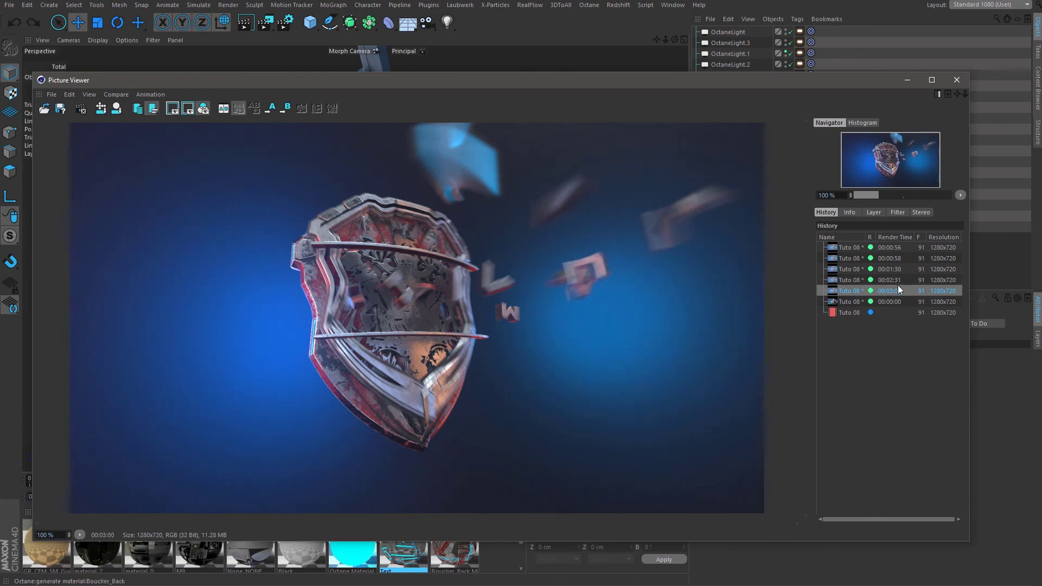
click(898, 283)
click(899, 291)
click(901, 282)
click(902, 290)
click(900, 281)
click(900, 291)
click(902, 283)
click(899, 291)
click(901, 282)
click(899, 291)
click(900, 282)
click(898, 291)
click(900, 282)
click(899, 291)
click(900, 282)
Assign the fourth render as image B and the first as image A, and compare them with a vertical compare line.
click(899, 248)
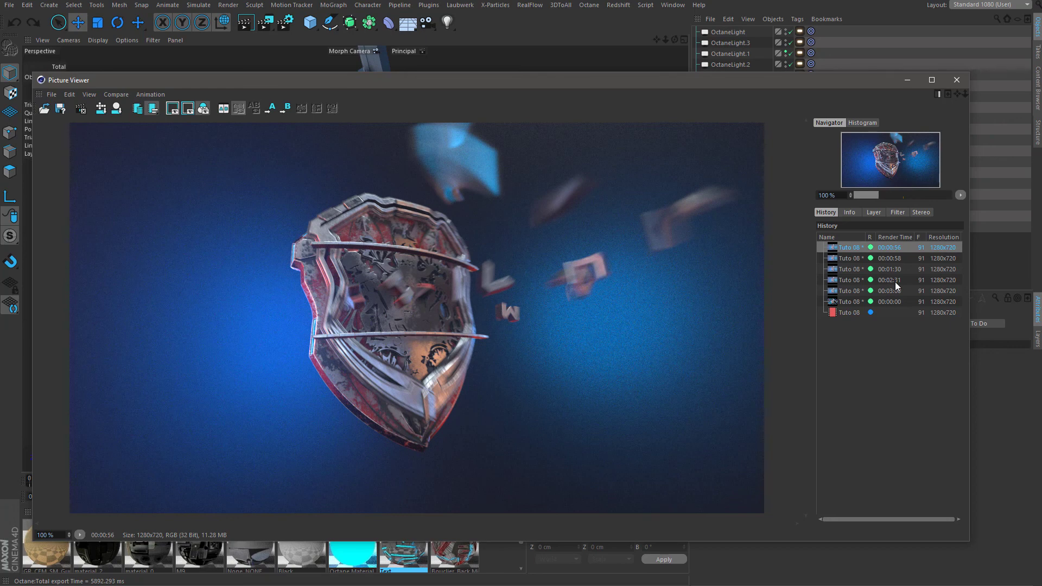
click(895, 282)
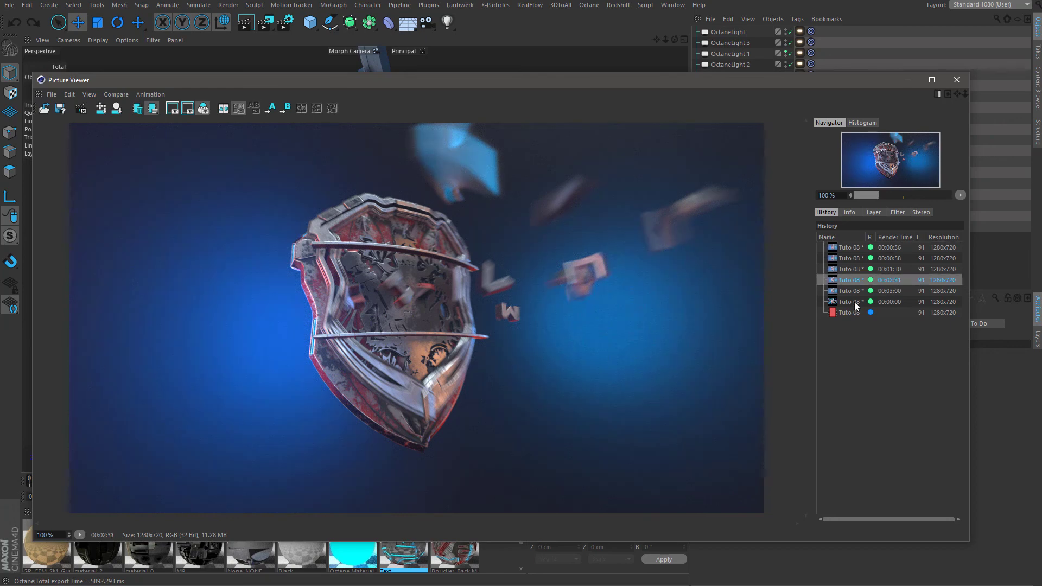
click(900, 251)
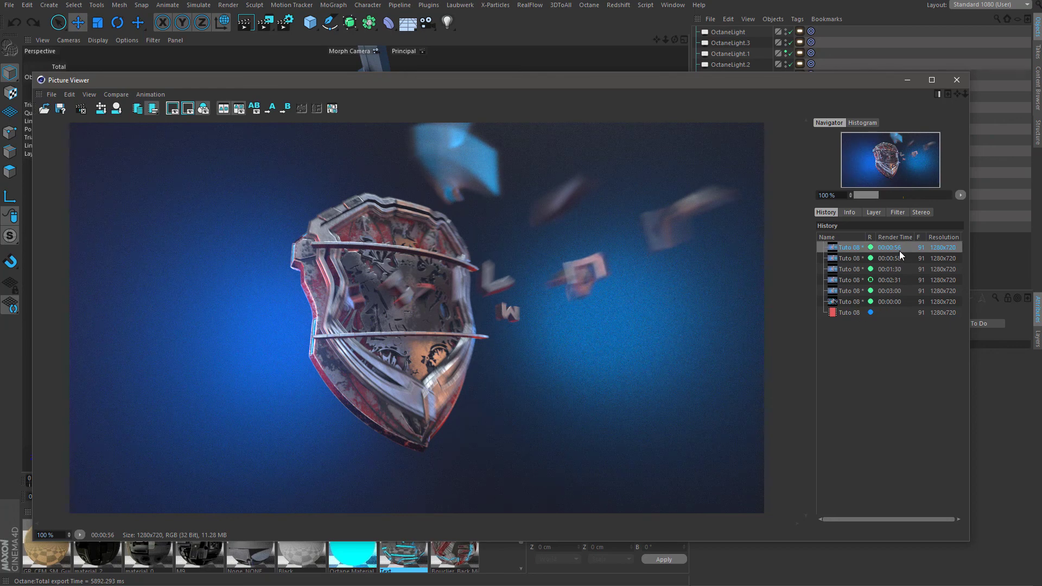
key(a)
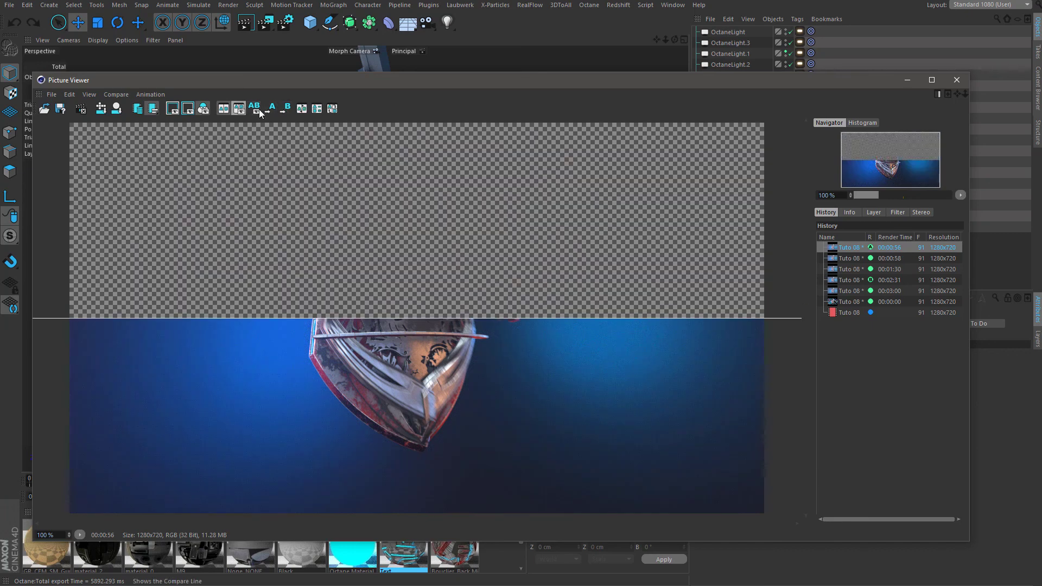
click(332, 109)
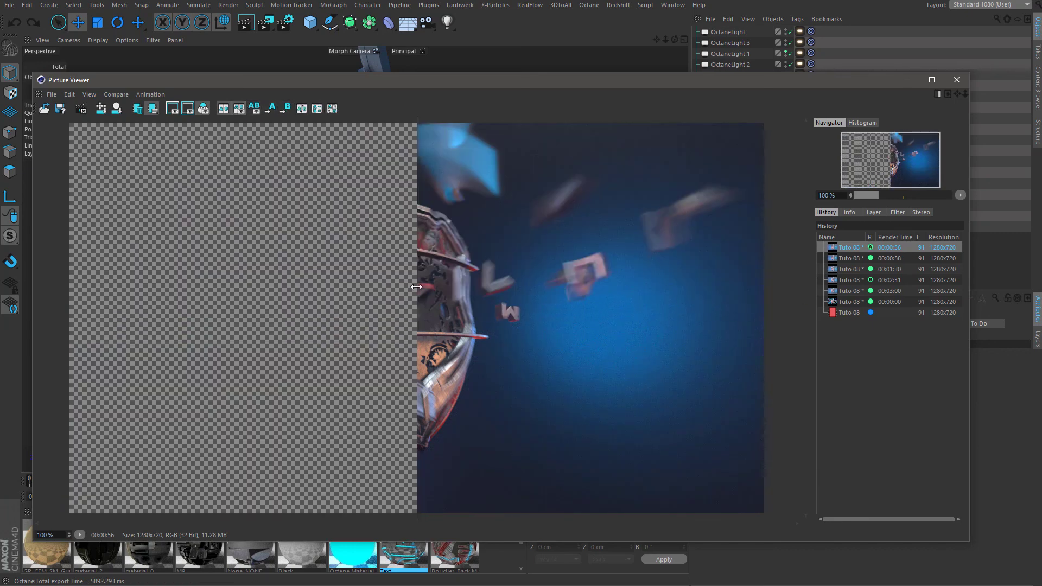
mouse_move(416, 286)
mouse_down()
mouse_move(249, 286)
mouse_move(419, 287)
mouse_up()
Assign the second render as image A against the fourth, and turn off the A/B comparison.
click(858, 259)
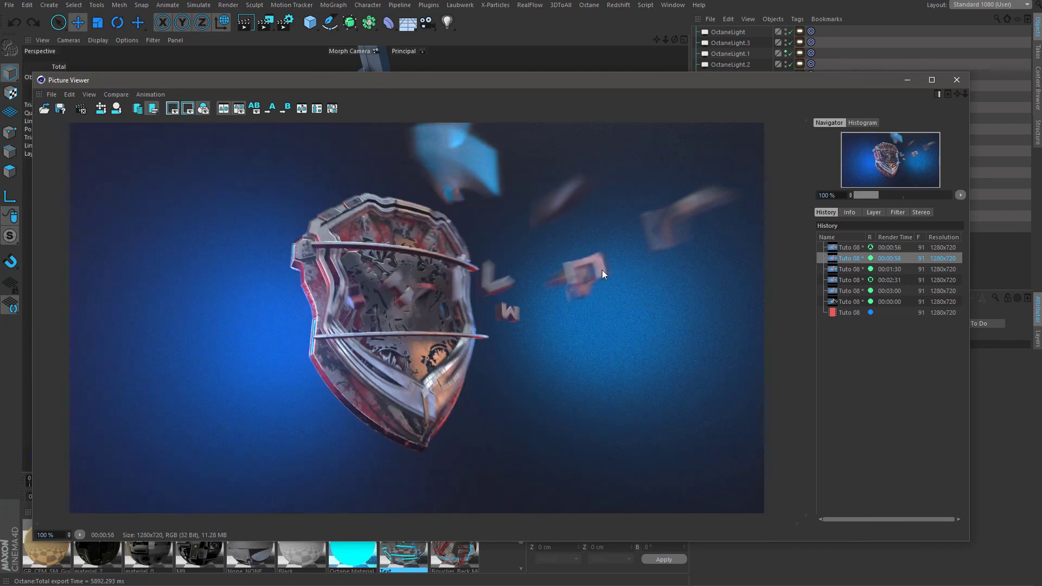
click(273, 107)
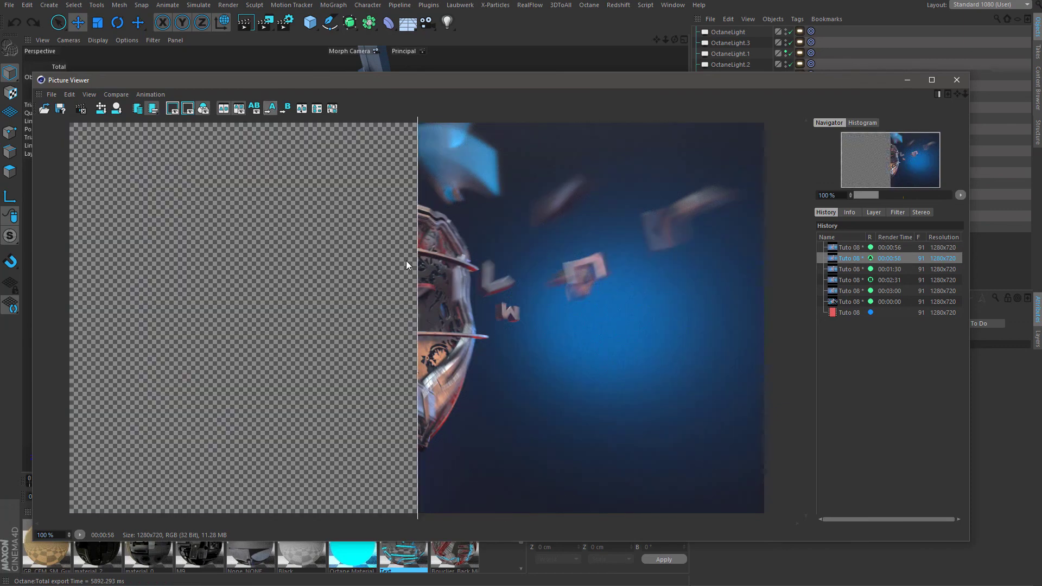
click(887, 282)
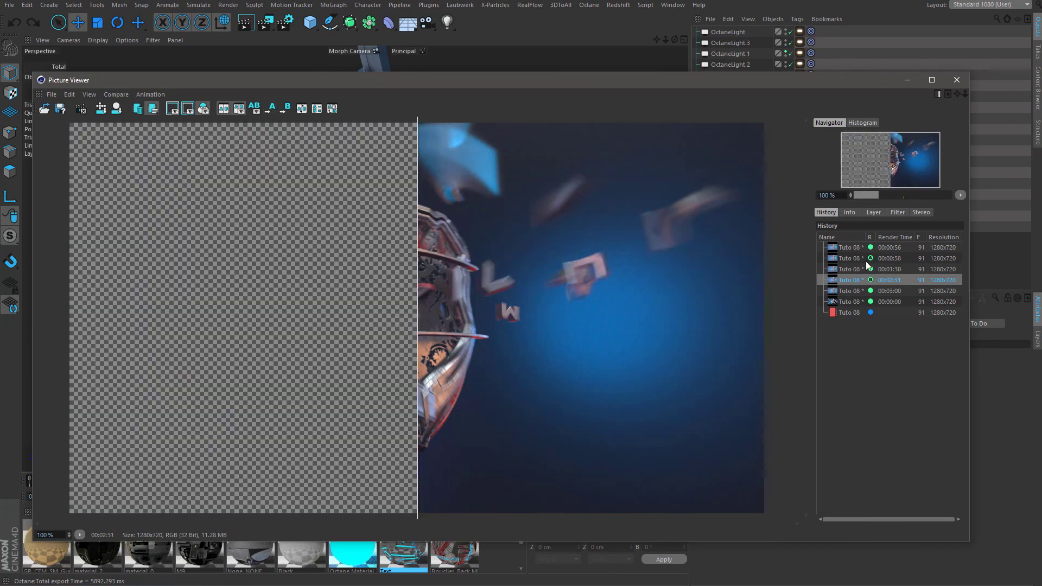
click(222, 111)
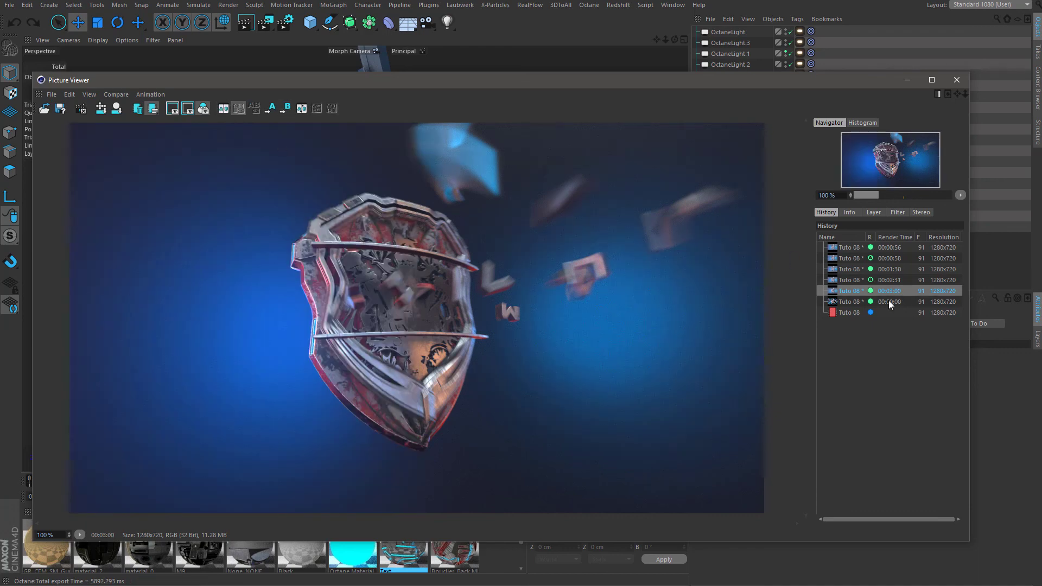
Compare the first Tuto 08 render with the third and repeatedly with the fourth, ending on the fourth.
click(888, 243)
click(884, 270)
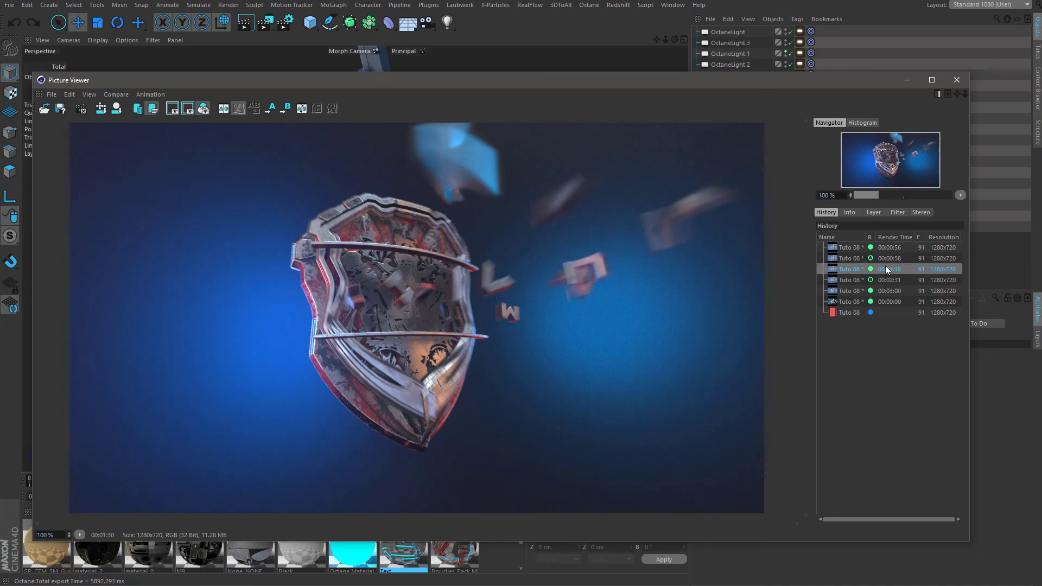
click(887, 246)
click(886, 279)
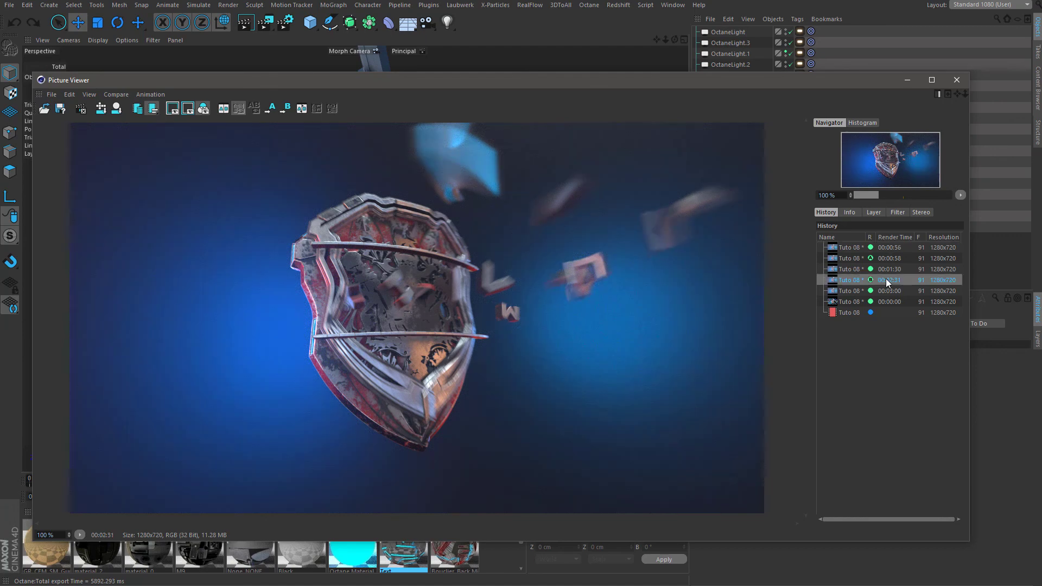
click(886, 248)
click(881, 279)
click(884, 246)
click(881, 279)
click(876, 247)
click(877, 281)
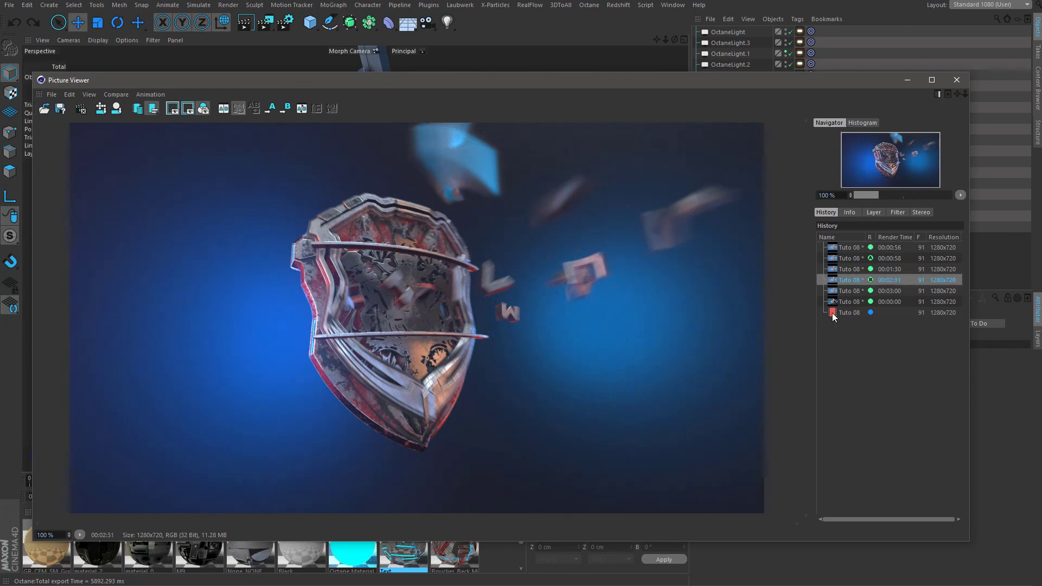
Compare the fifth Tuto 08 render with the fourth in the Picture Viewer history.
click(887, 292)
click(890, 280)
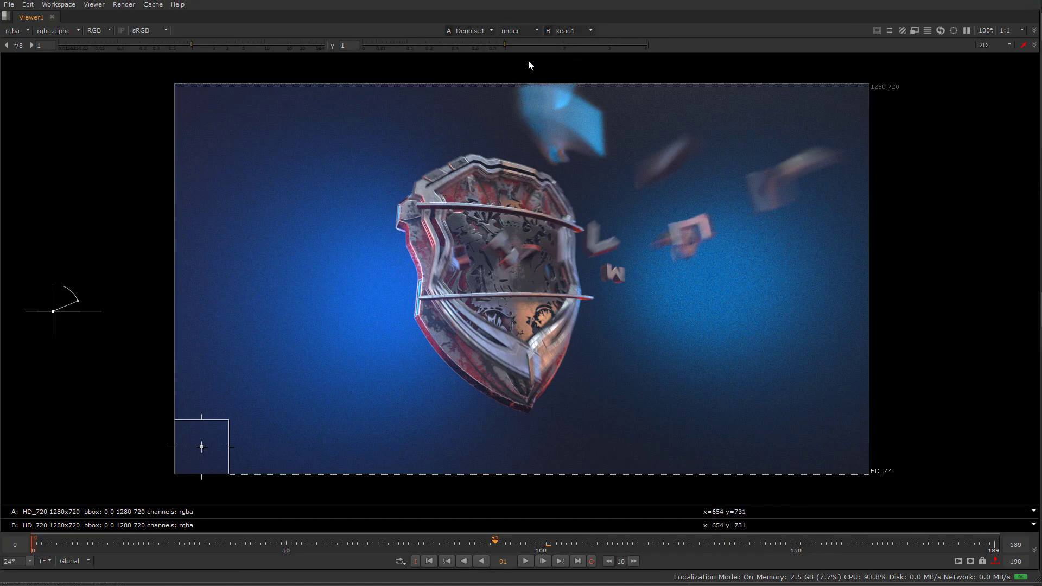
Switch to Nuke, set viewer input B to Denoise1 and move the wipe handle onto the middle of the shield.
click(580, 52)
drag(53, 311, 524, 273)
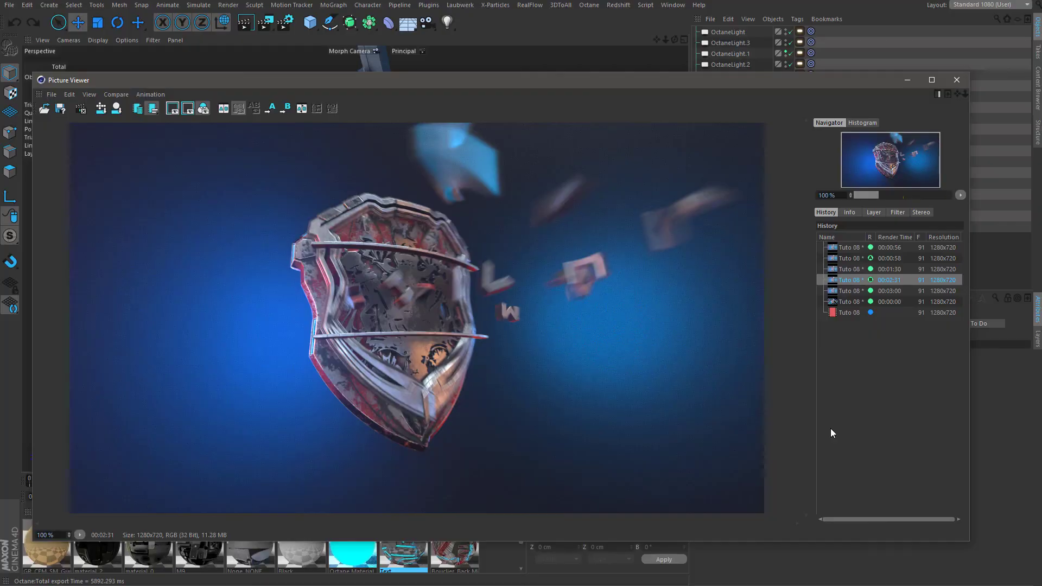
click(461, 24)
Compare the sixth Tuto 08 render with the fifth, and view the render still in progress.
click(872, 302)
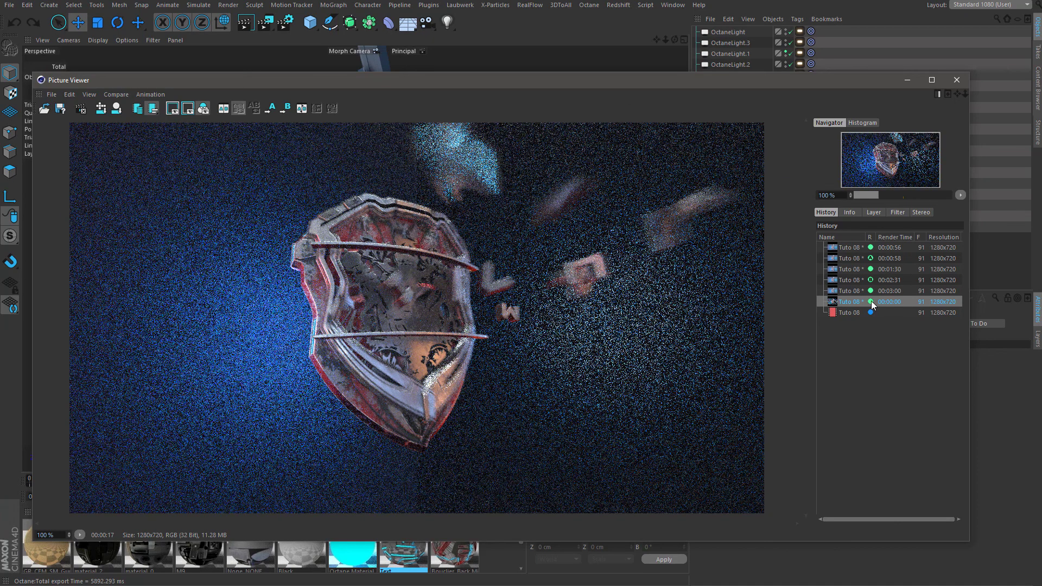
key(Up)
key(Down)
click(859, 314)
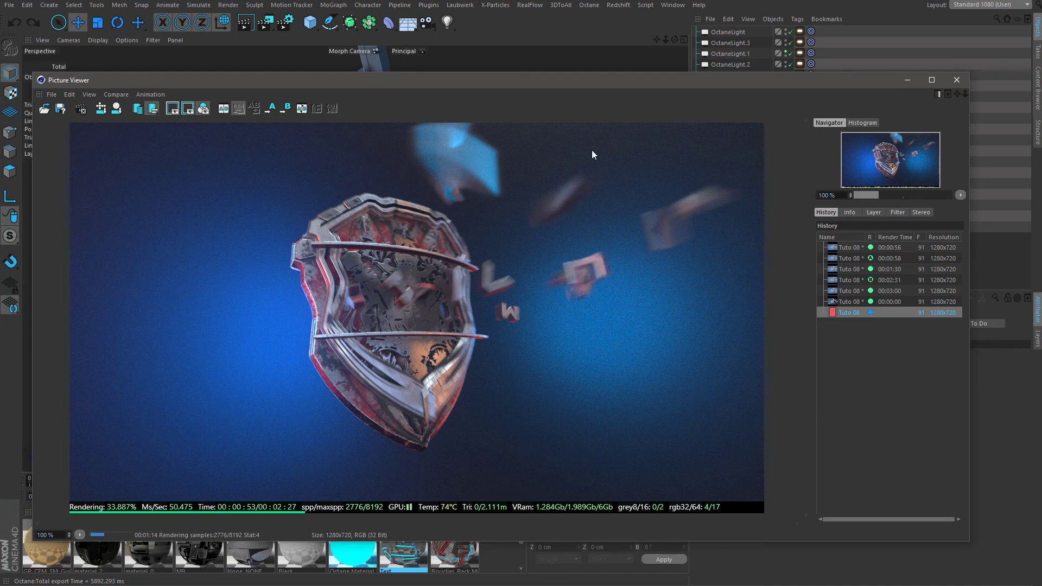
Stop the running external render and enable Octane render passes with the Noise pass in the render settings.
click(955, 79)
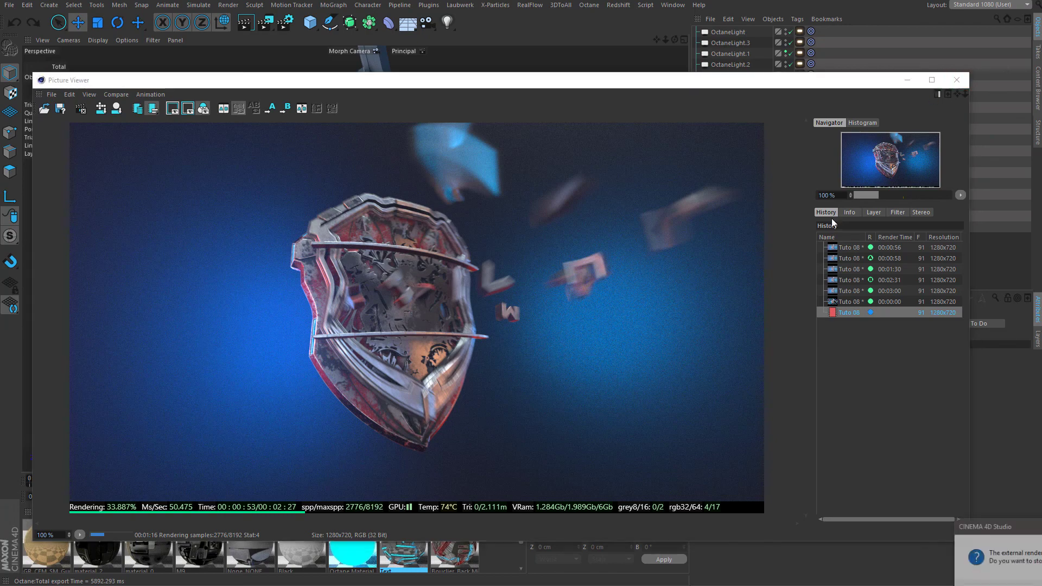
key(Return)
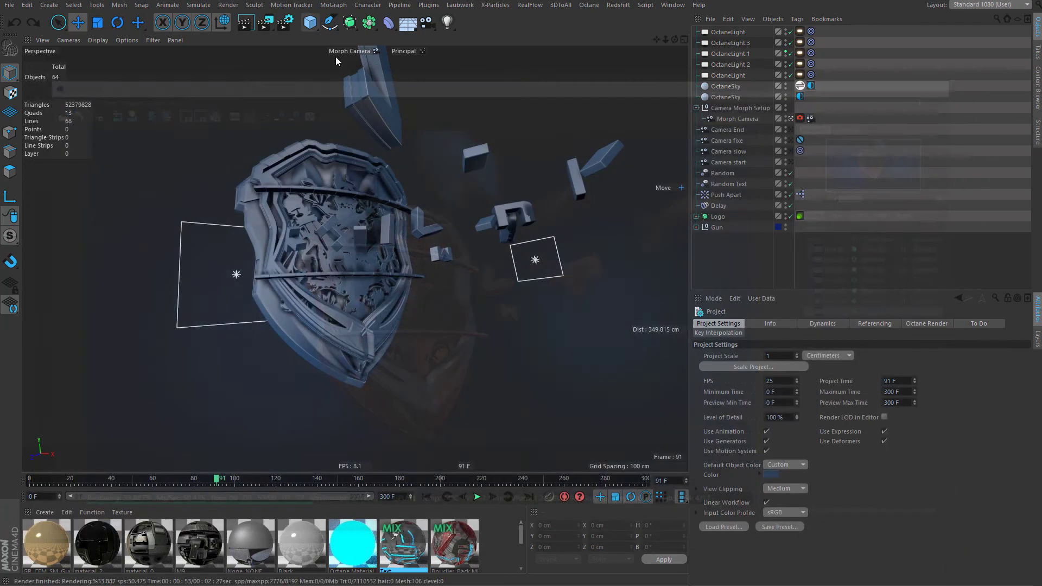
click(284, 24)
click(597, 261)
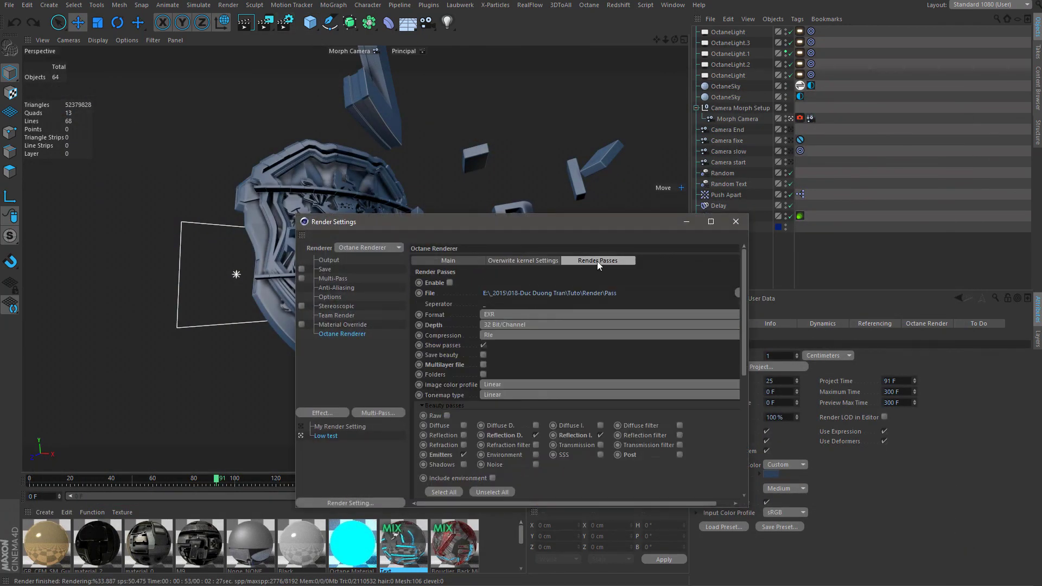
click(450, 282)
drag(530, 225, 550, 135)
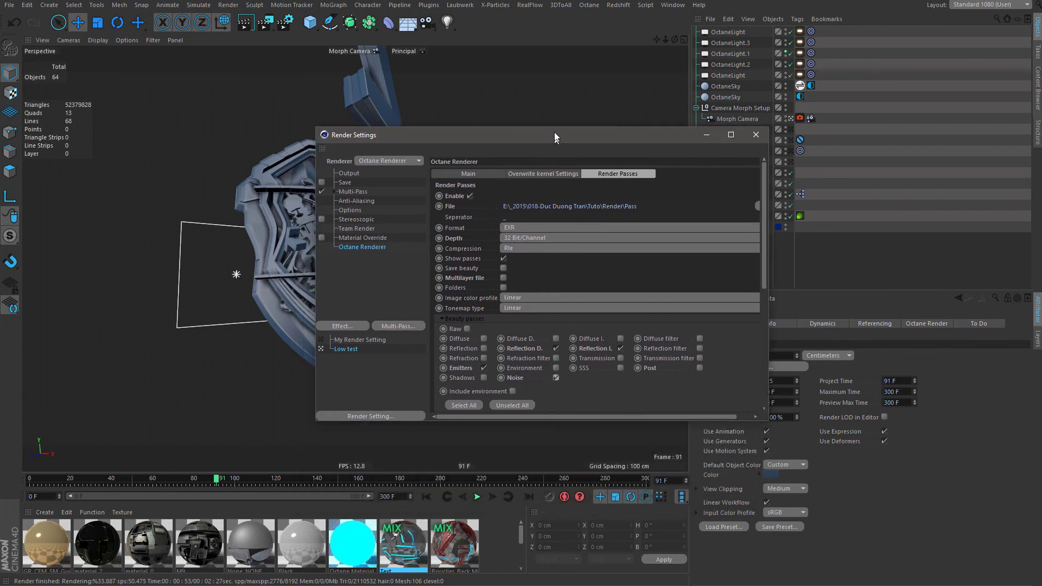
Switch to Nuke and examine the Denoise1 node's Noise input, checking it against the Octane render passes in Cinema 4D.
click(803, 15)
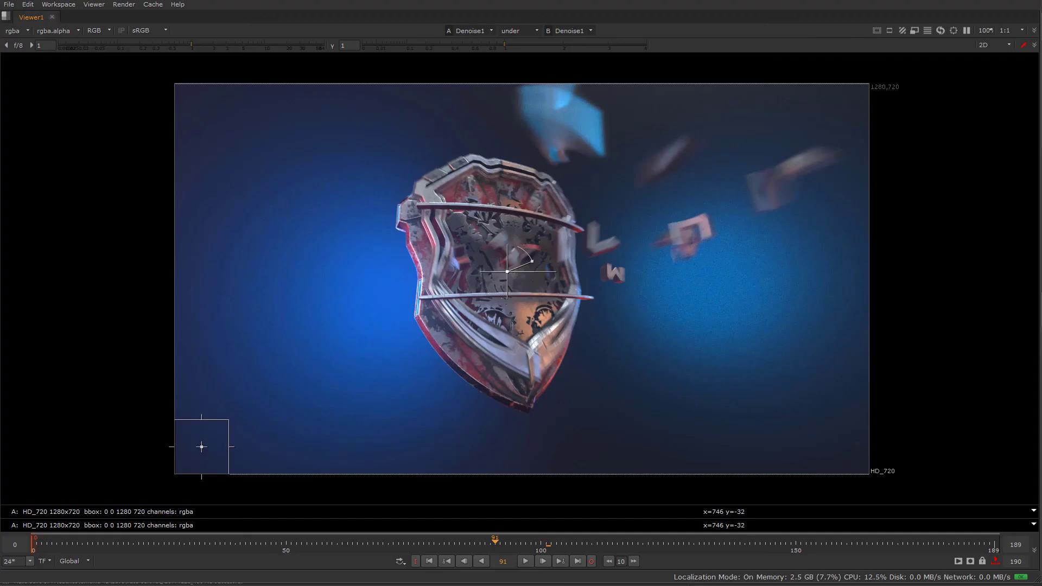
key(space)
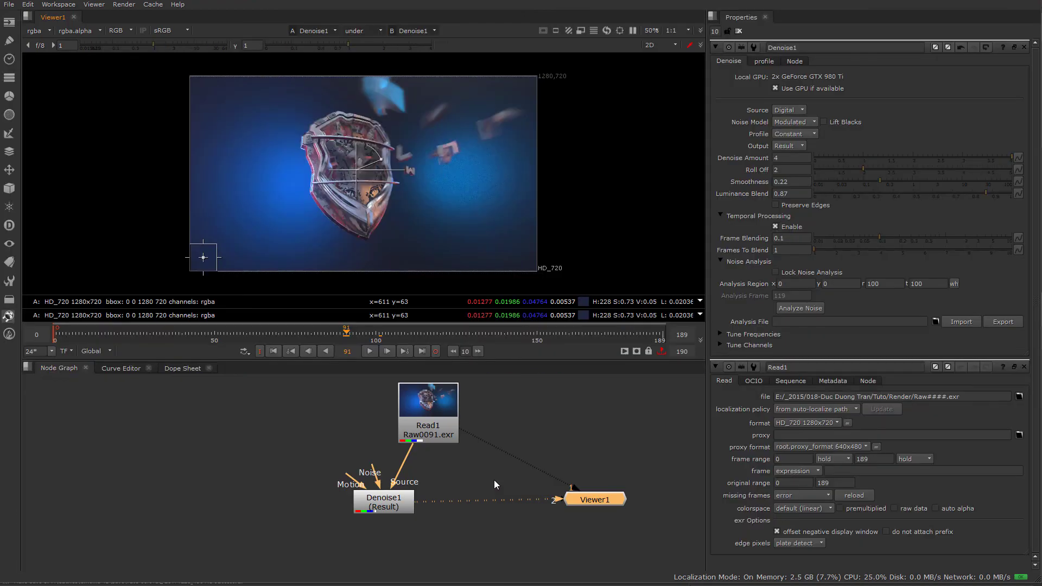
middle_drag(500, 467, 496, 464)
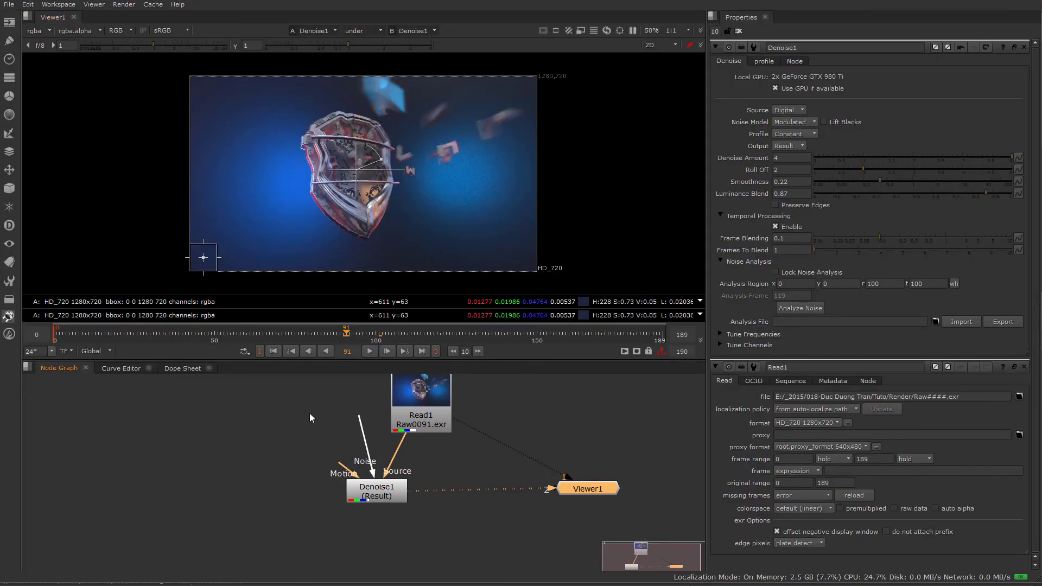
middle_drag(376, 452, 377, 462)
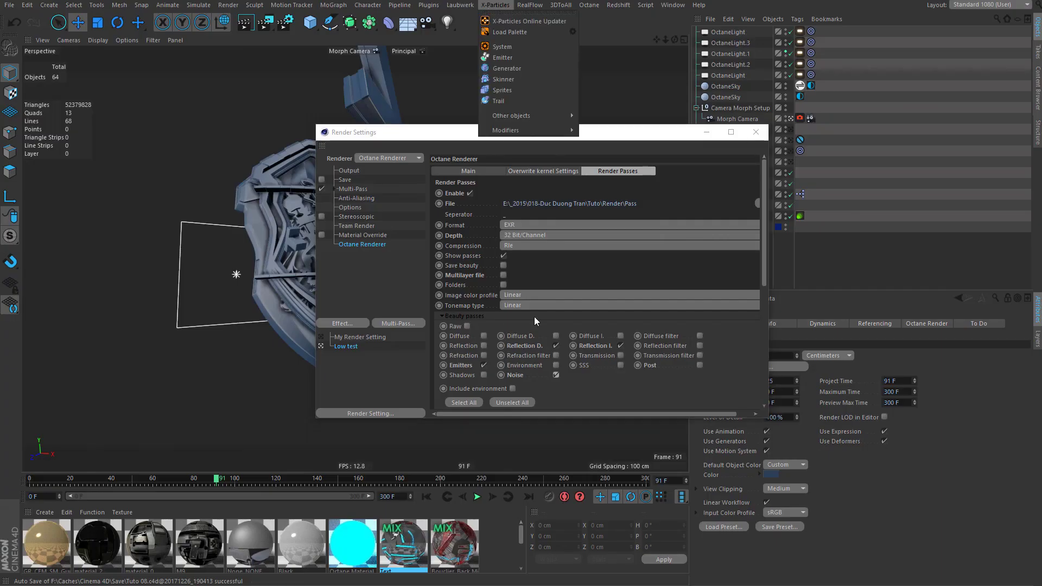
click(562, 275)
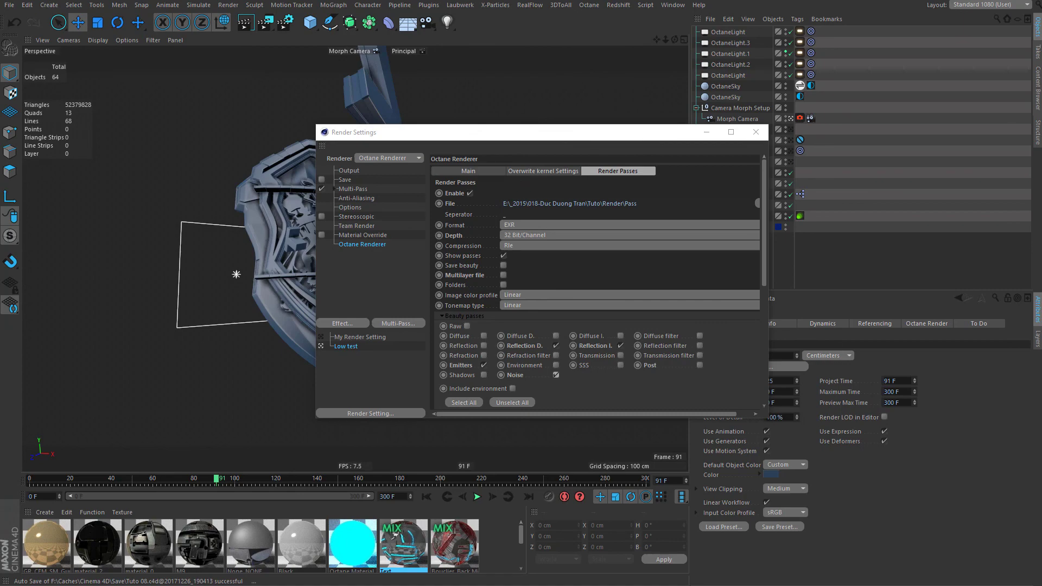
click(803, 8)
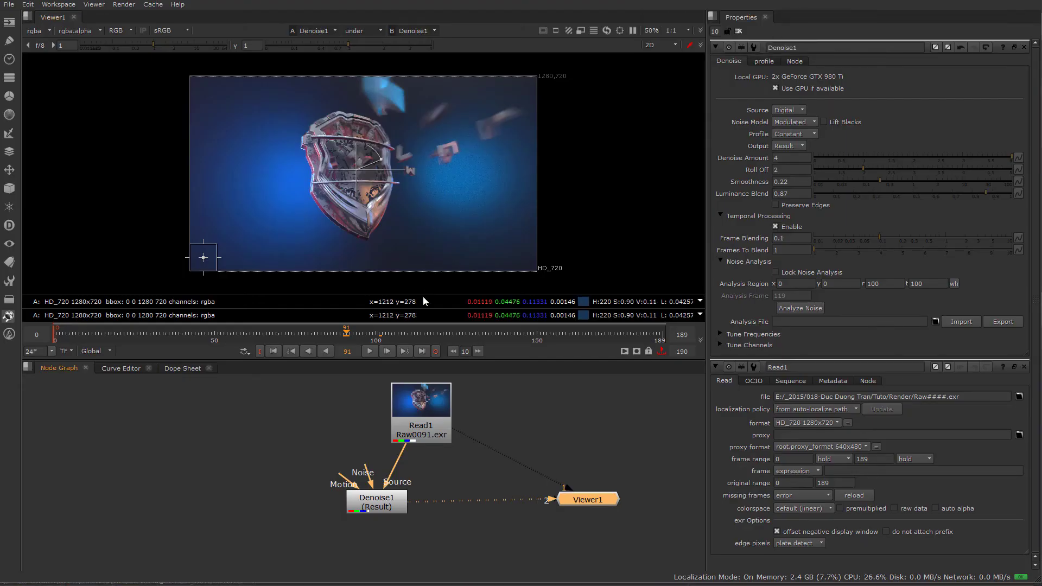
Move to frame 92 and play the denoised sequence in the enlarged viewer.
mouse_move(363, 330)
mouse_down()
mouse_move(447, 340)
mouse_move(349, 340)
mouse_up()
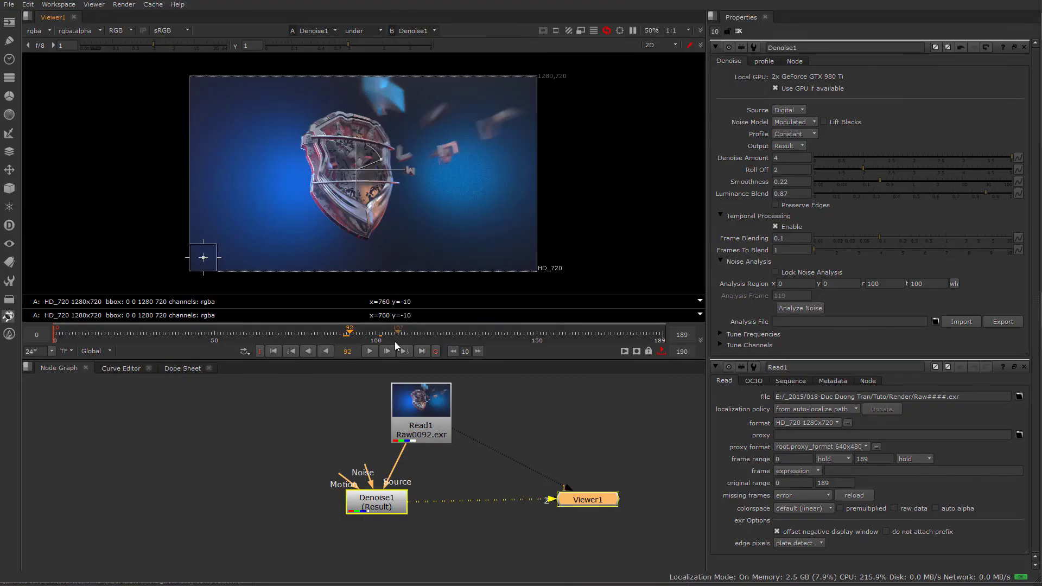
key(space)
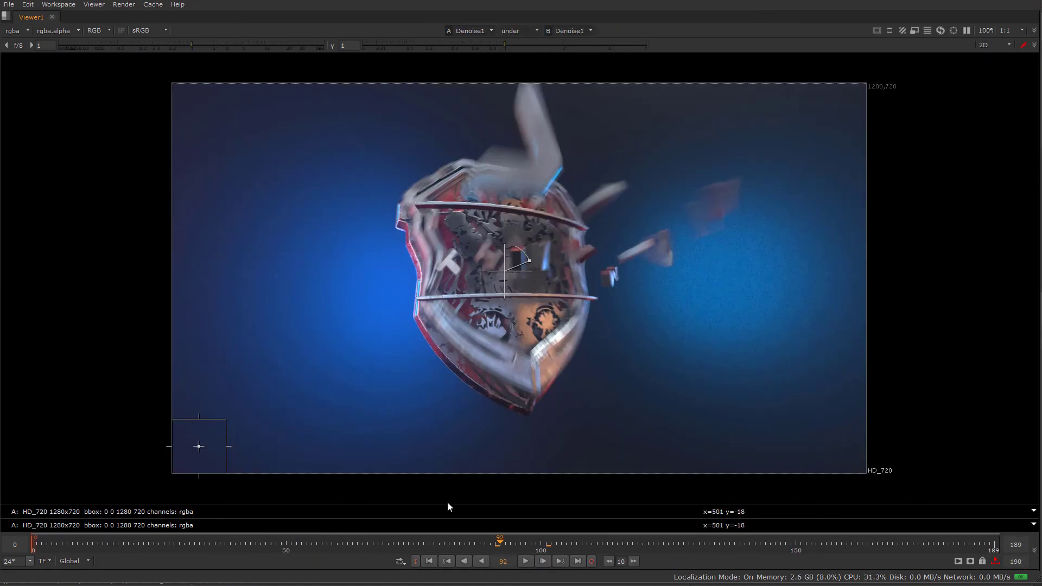
click(528, 560)
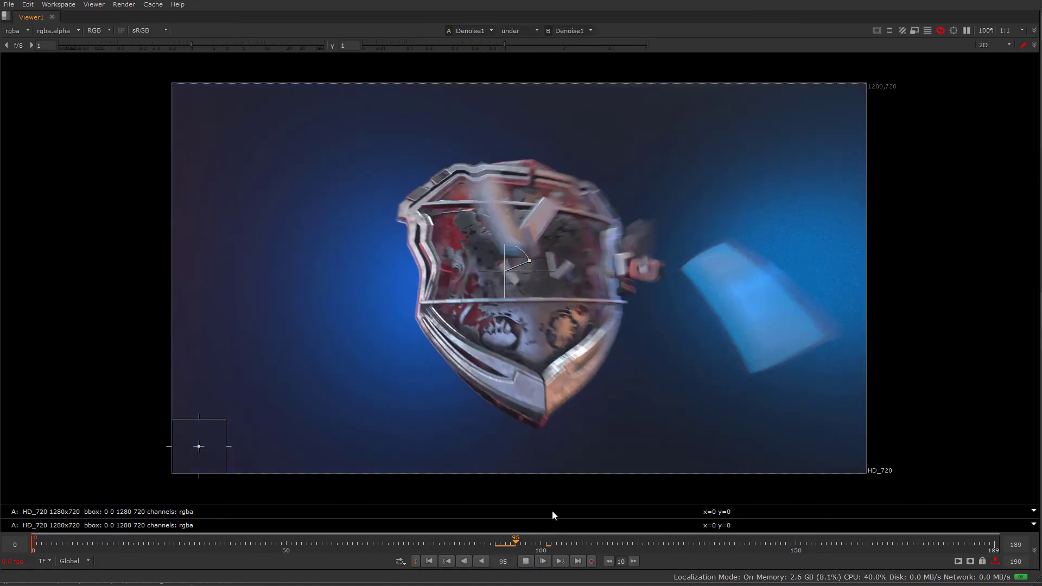
Turn off the viewer's A/B compositing mode and set input A to Read1.
click(522, 33)
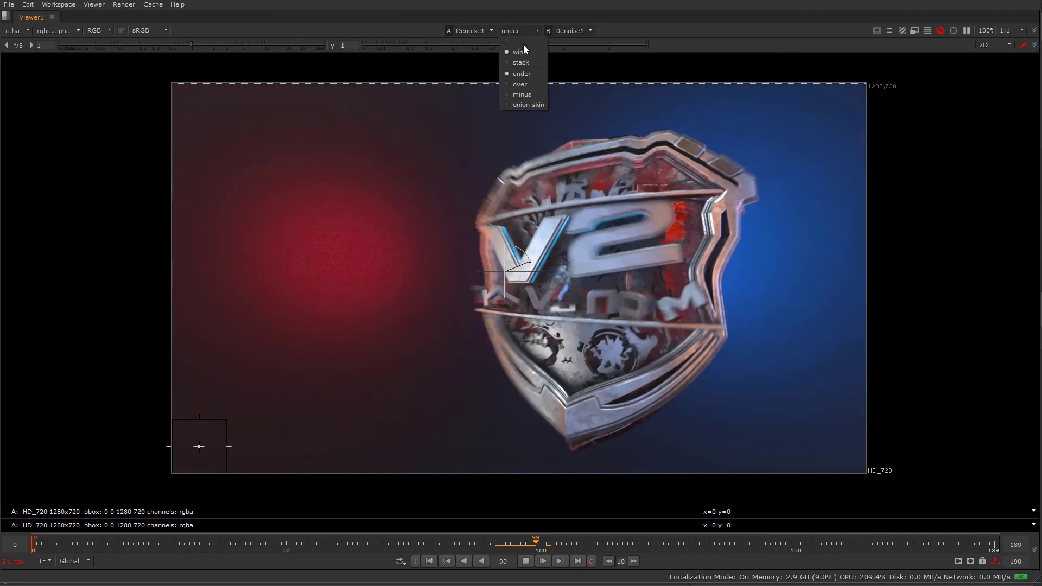
click(524, 45)
click(485, 30)
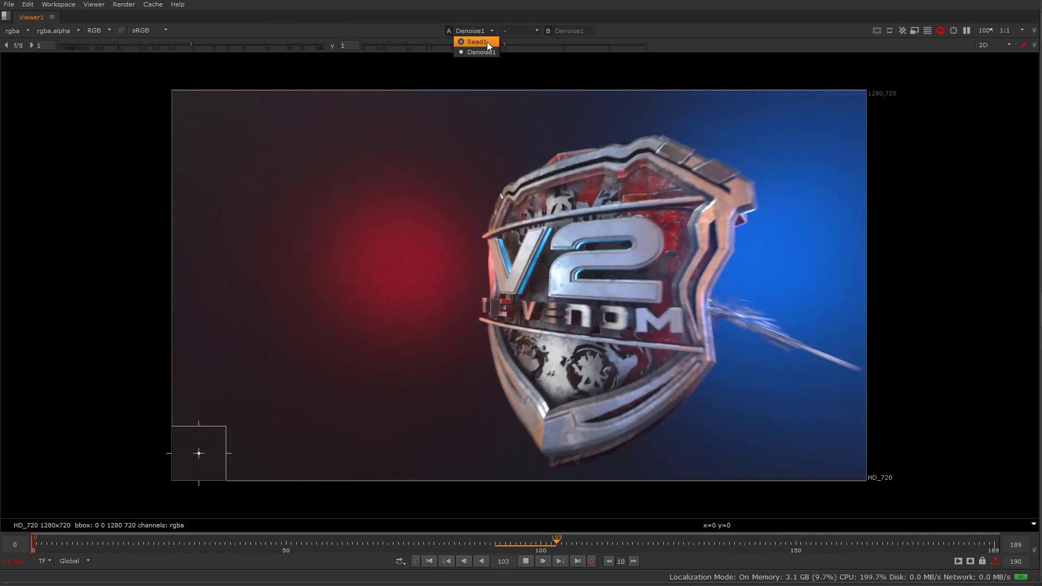
click(487, 41)
Review the Read1 sequence during playback, stop it and scrub forward to frame 109.
click(373, 540)
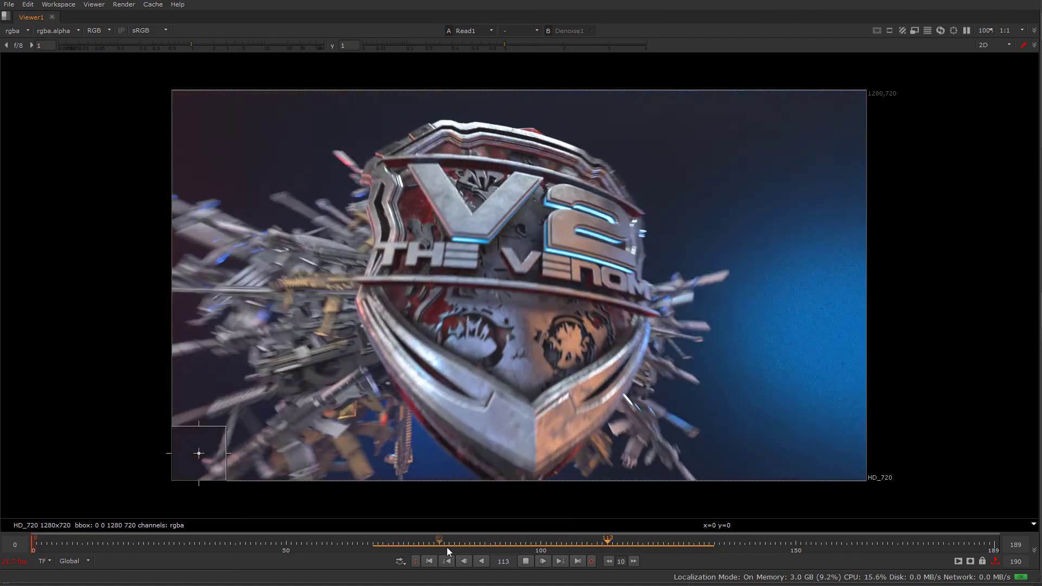
click(449, 546)
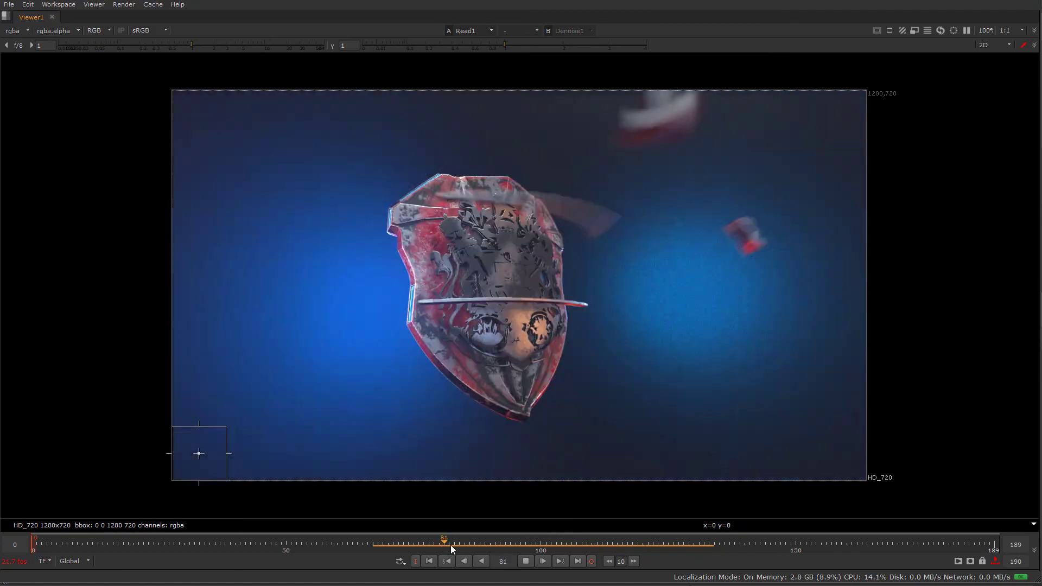
click(527, 560)
drag(470, 548, 582, 547)
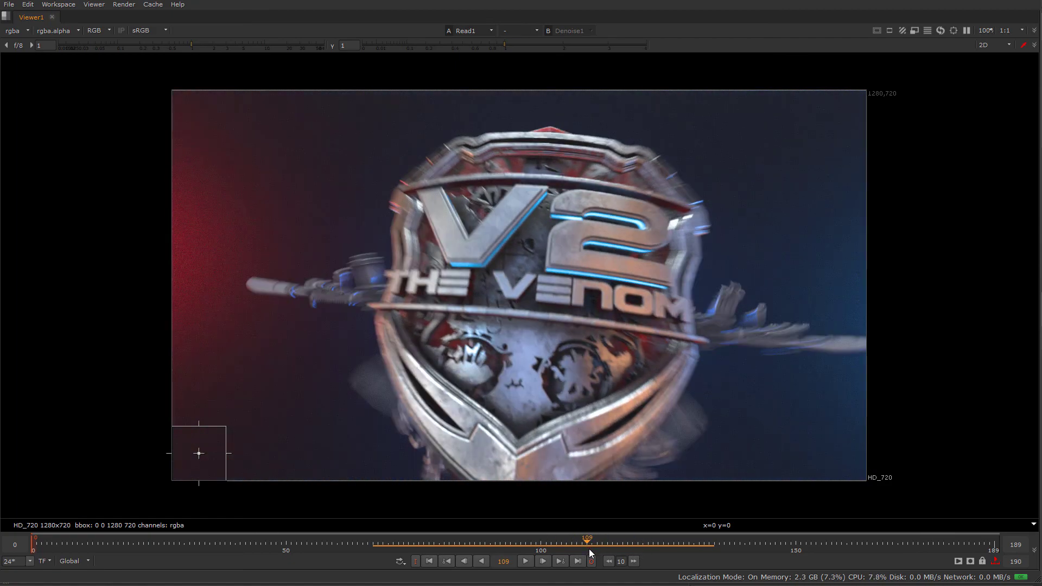
Switch to Cinema 4D and set the timeline to frame 110.
click(481, 17)
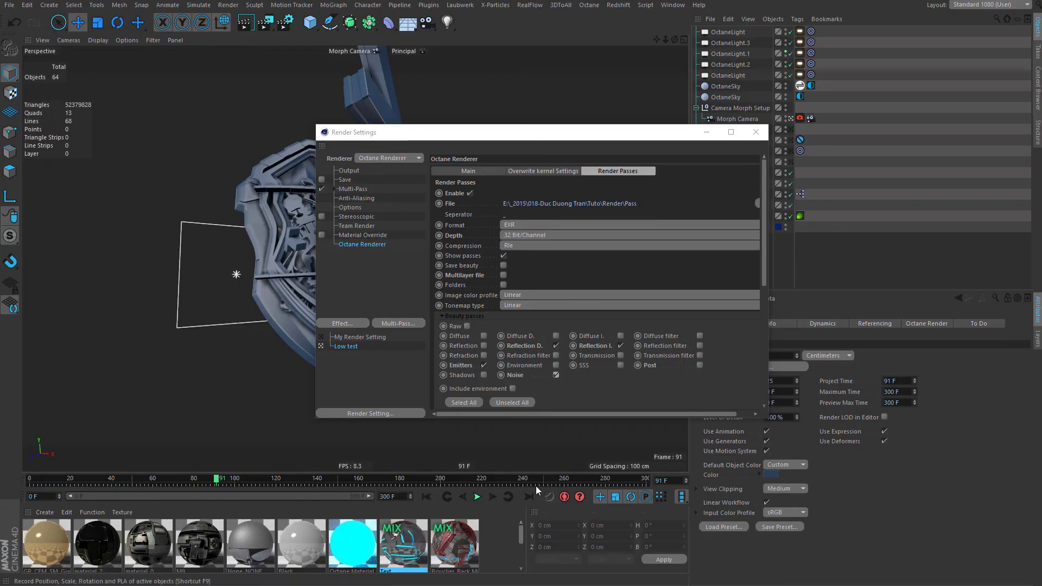
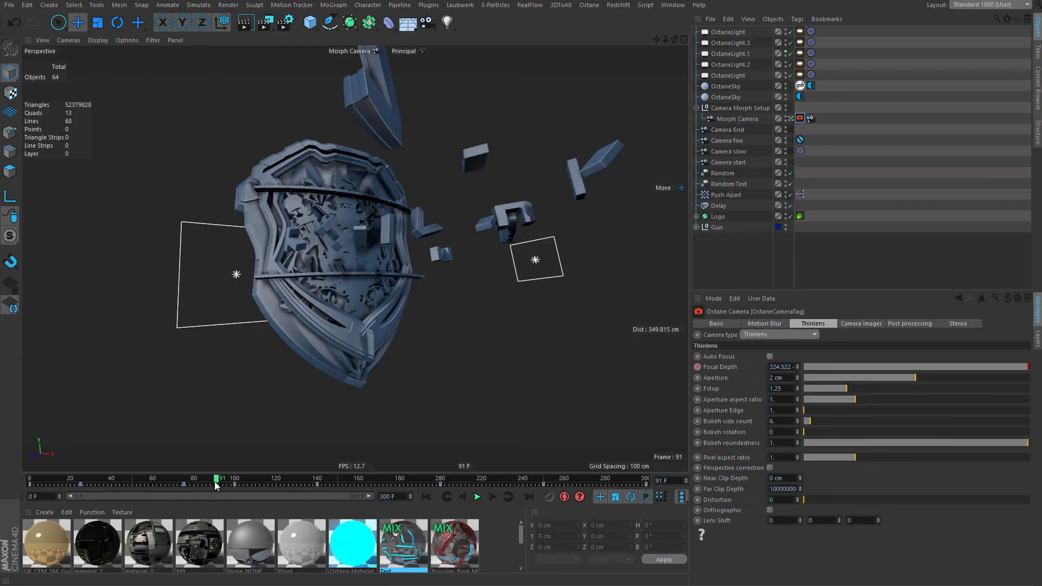
drag(215, 482, 254, 497)
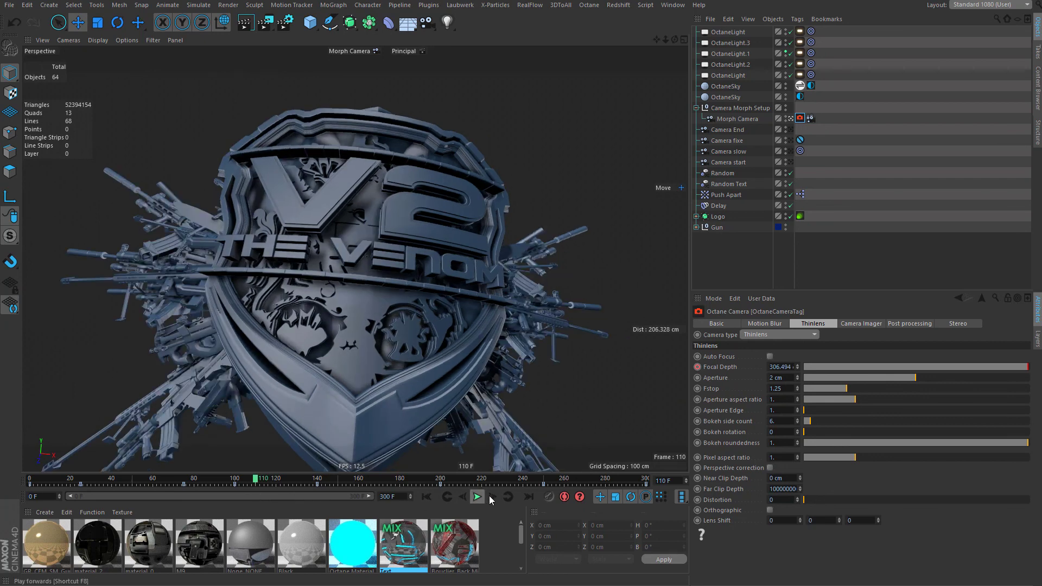
click(492, 497)
click(464, 498)
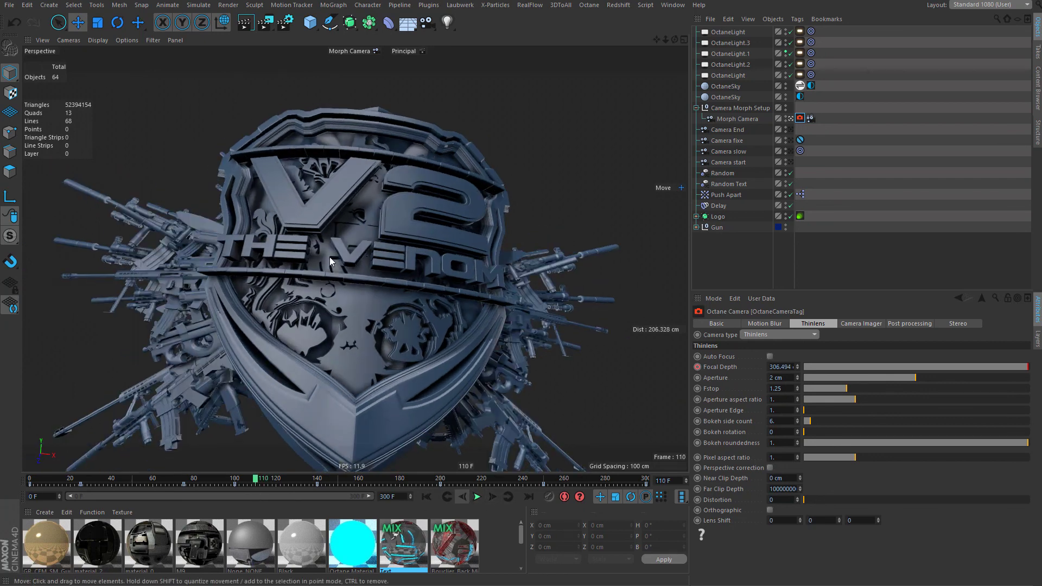
Preview the logo animation at frames 119 and 130, and return to frame 110.
click(275, 482)
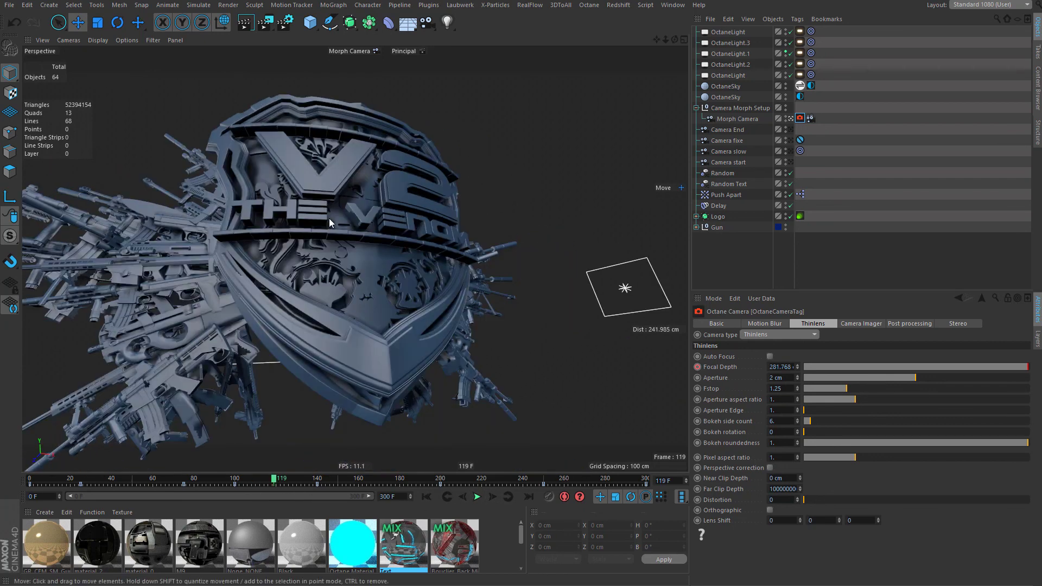
click(298, 480)
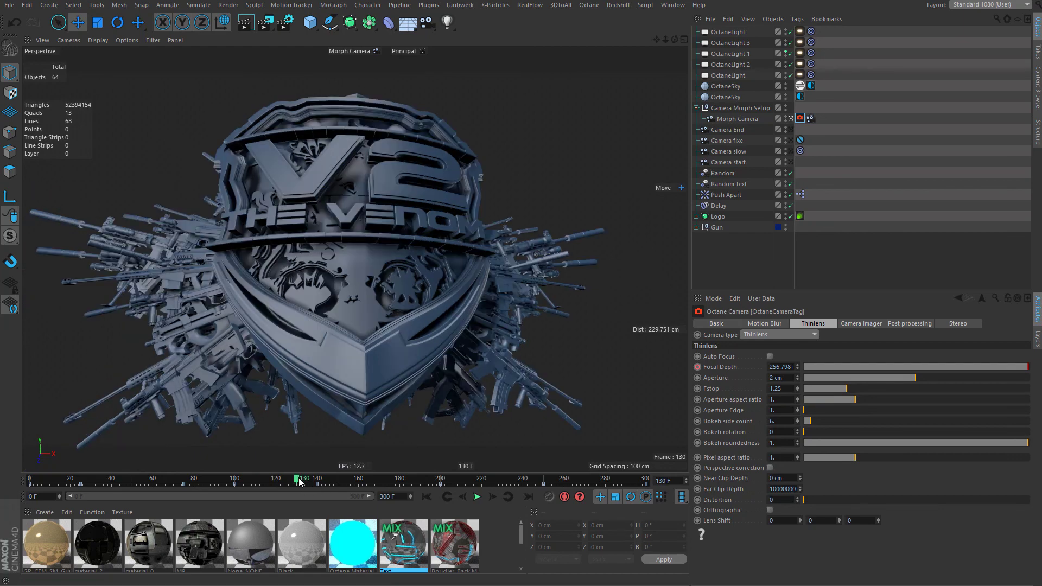
drag(298, 480, 262, 484)
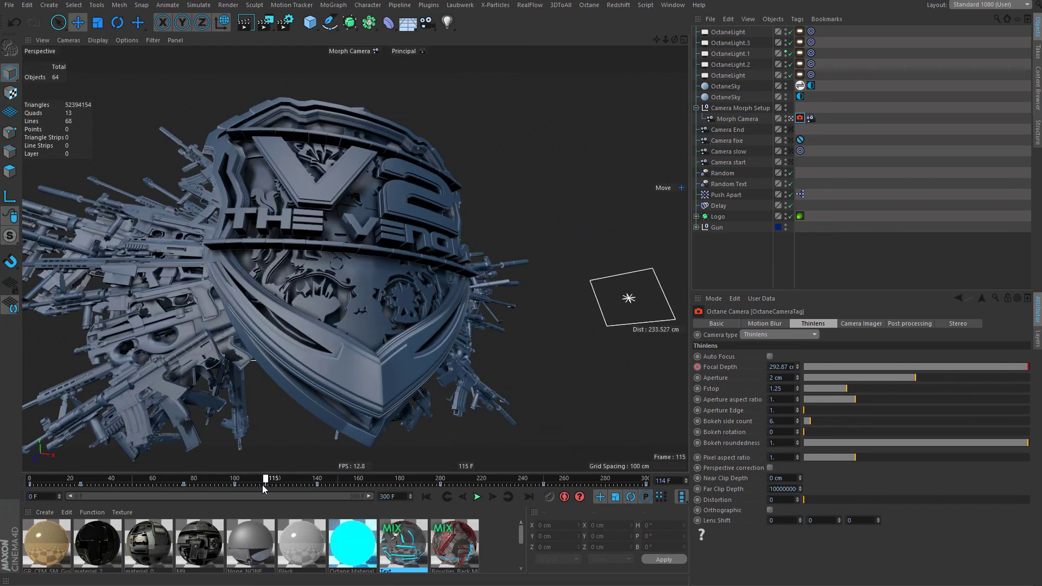
click(463, 496)
click(464, 497)
click(463, 497)
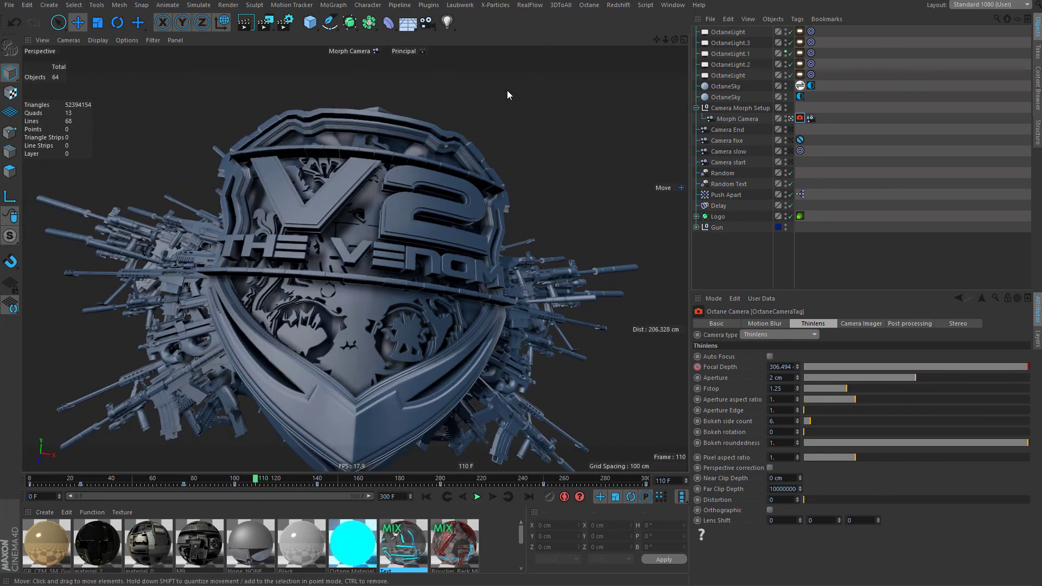
Open the Octane Live Viewer, start a live render of frame 110 and move the viewer window clear of the attributes.
click(598, 21)
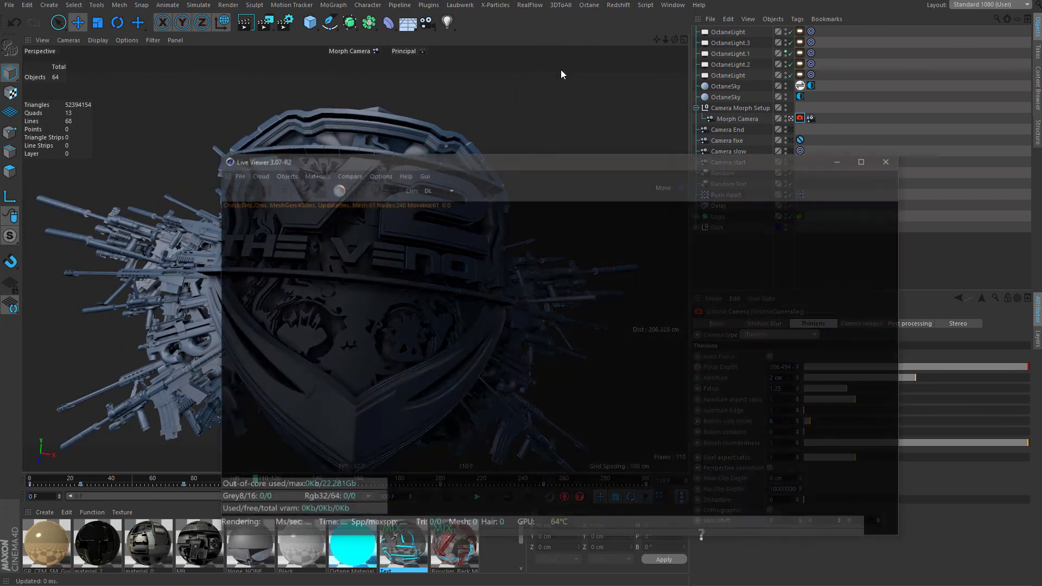
click(228, 188)
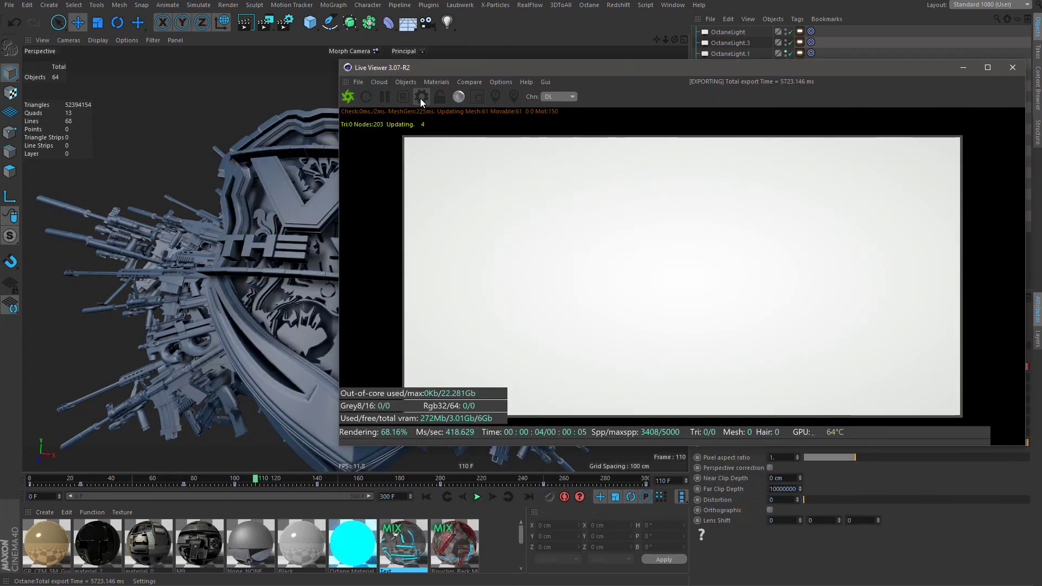
click(421, 98)
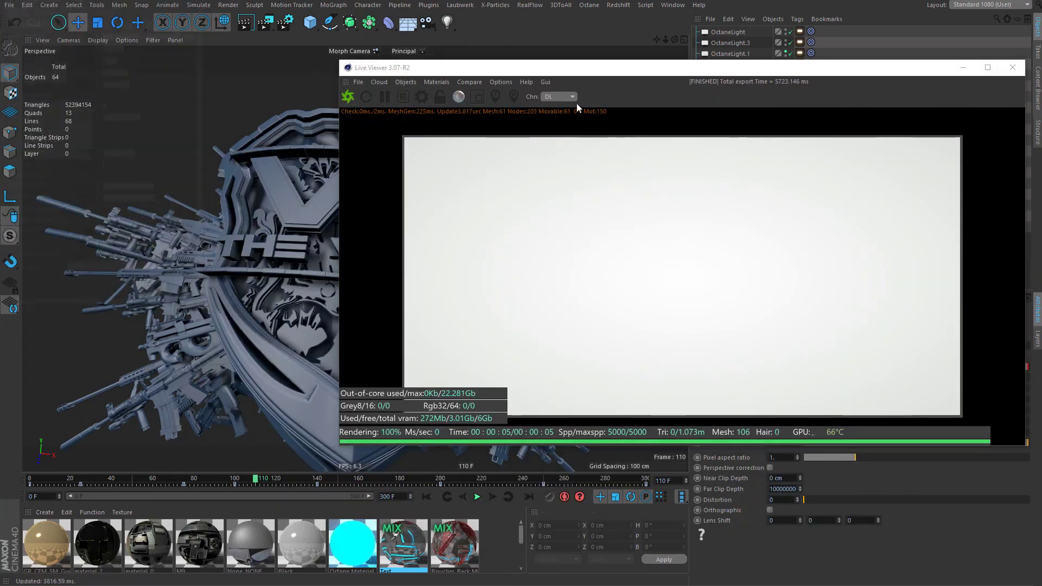
drag(548, 63, 364, 41)
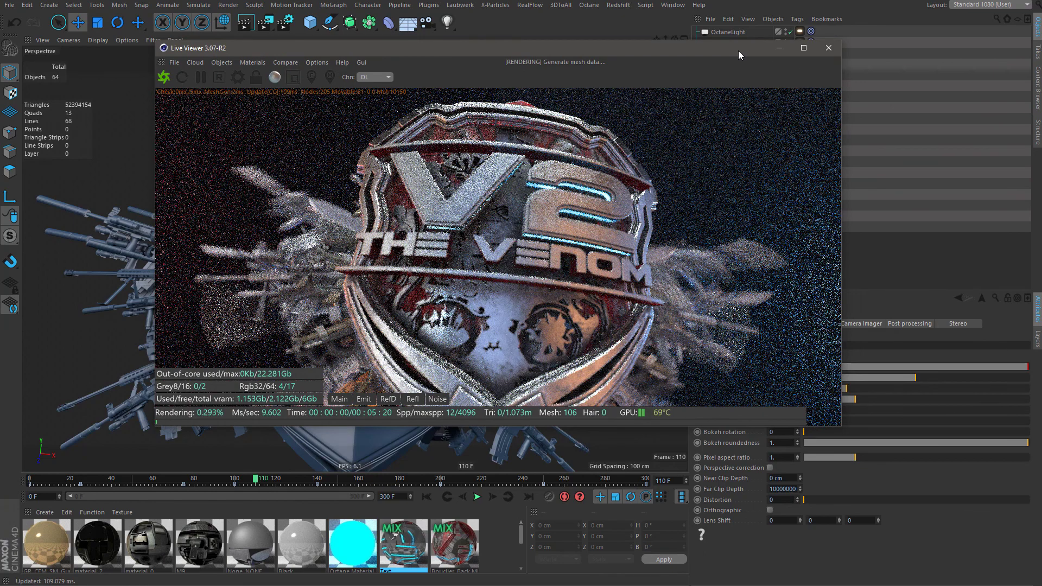
drag(738, 54, 610, 51)
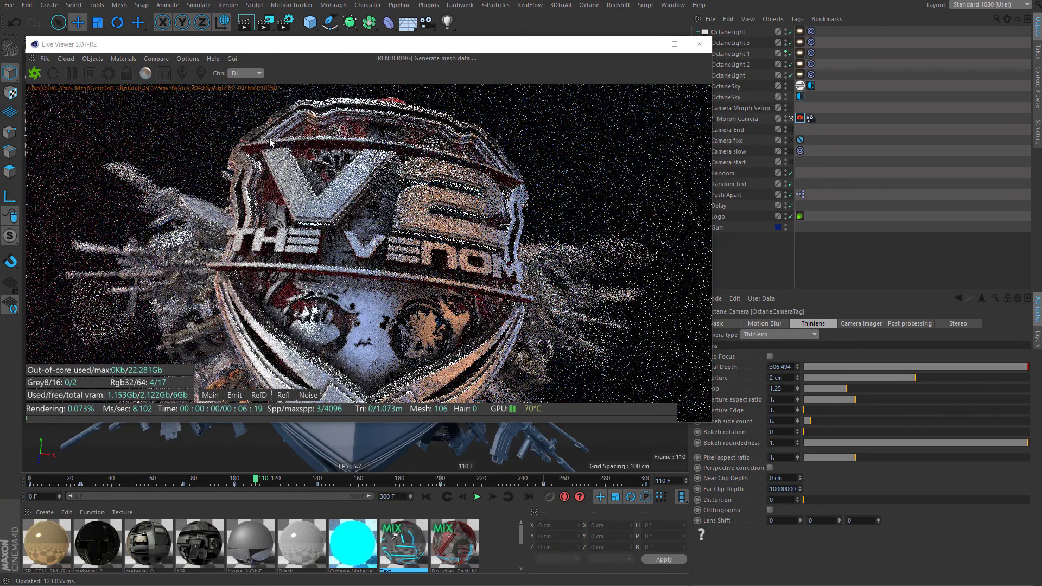
Enable focus picking in the Live Viewer, try it on the shield's lower face, narrow the viewer window and refresh frame 110.
click(184, 72)
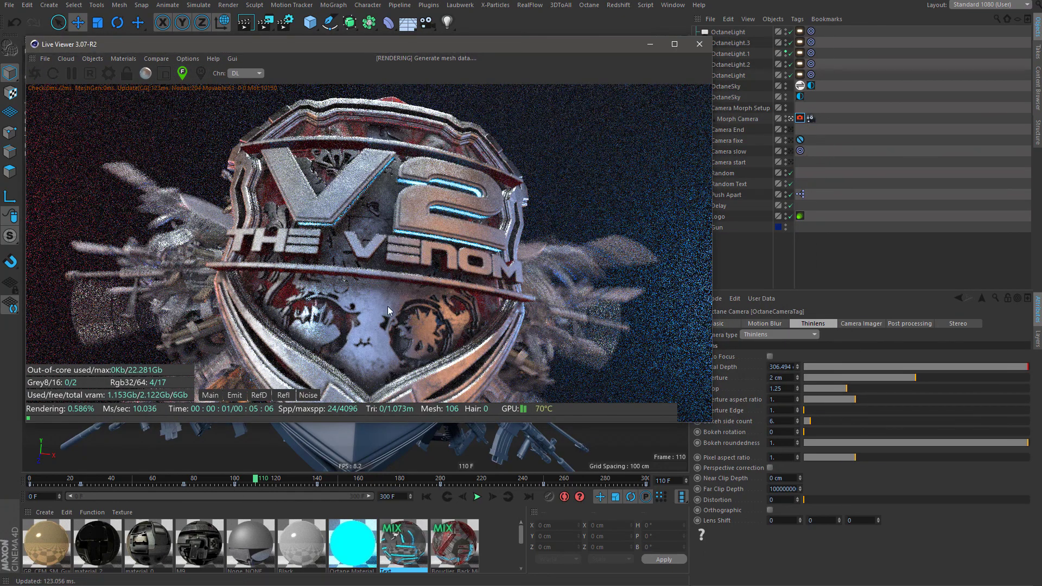
click(376, 298)
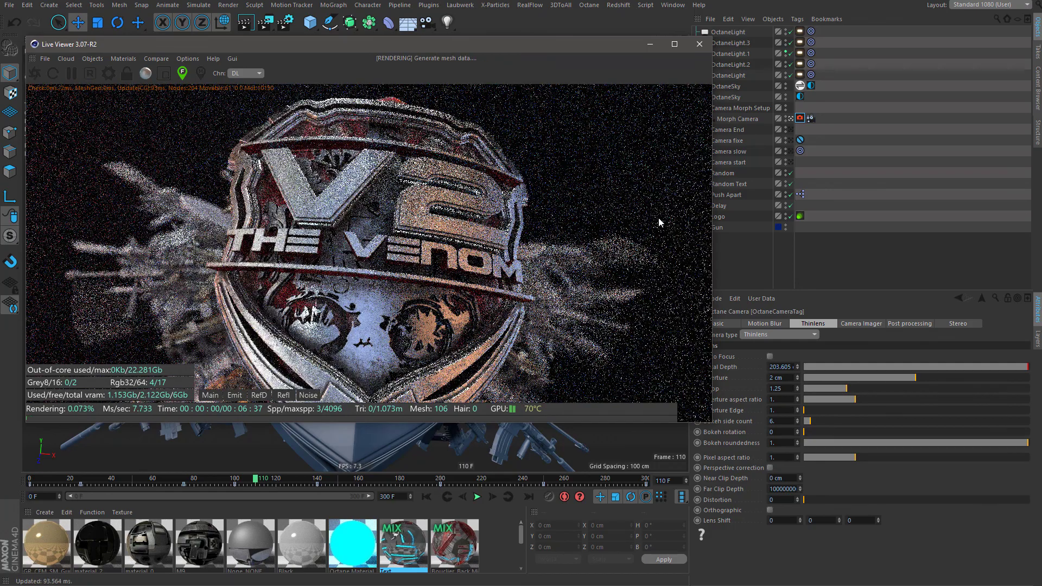
drag(716, 303, 652, 298)
click(465, 496)
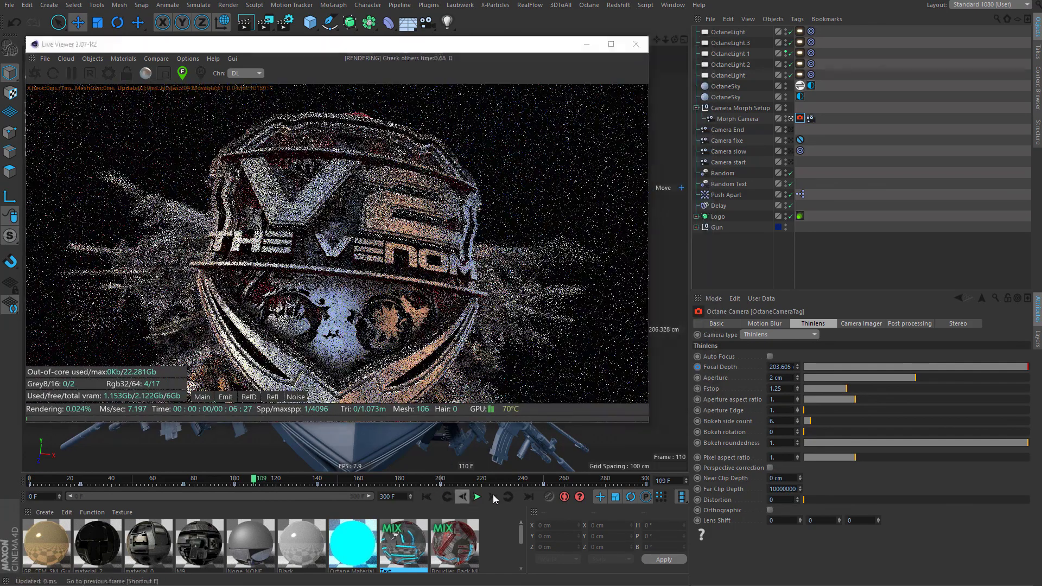
click(493, 495)
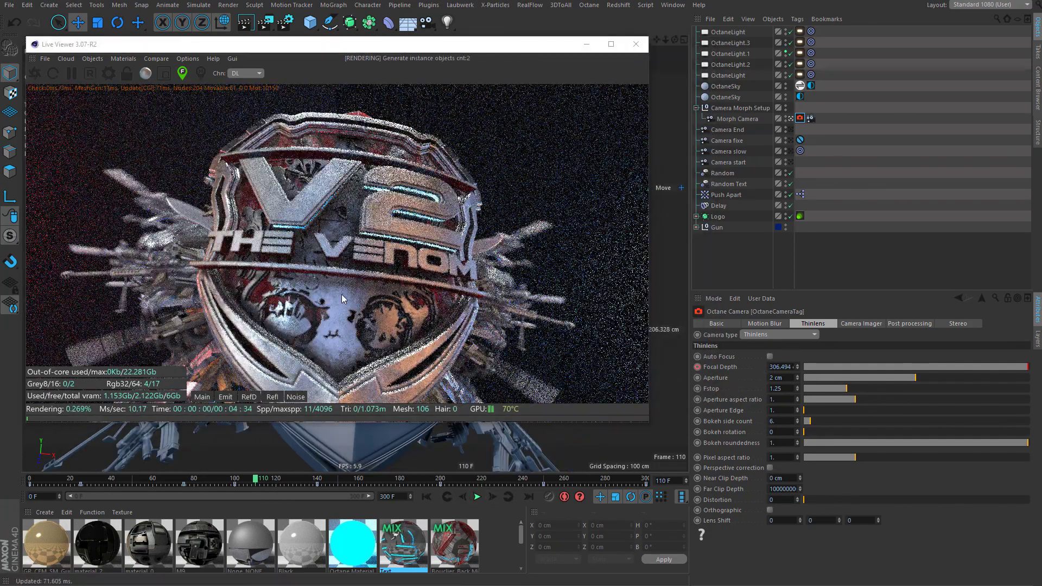
Pick the focus on the shield's lower face at frame 110 and keyframe the Octane camera's Focal Depth at about 203.
click(340, 295)
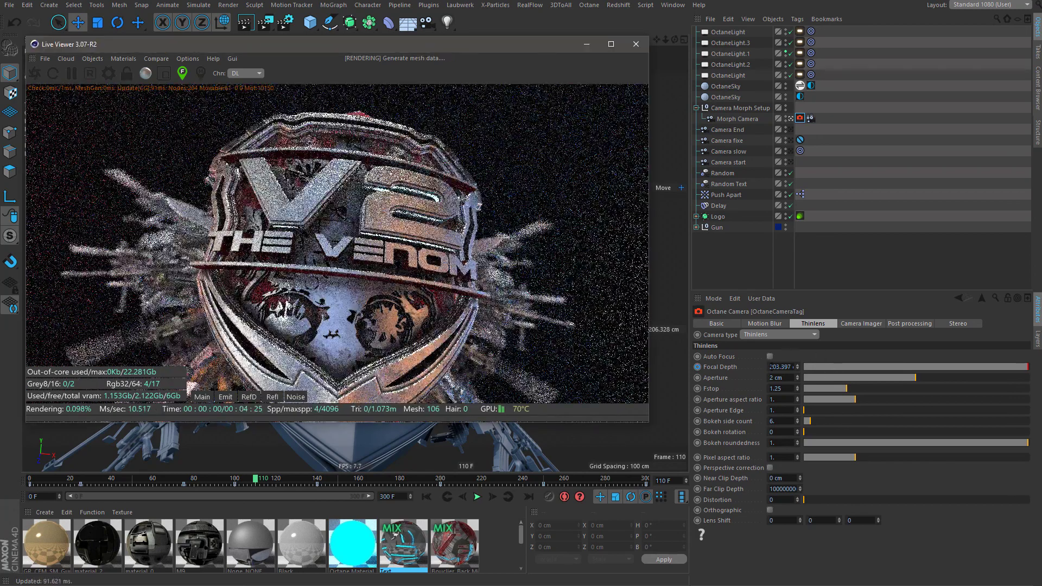
ctrl+click(697, 367)
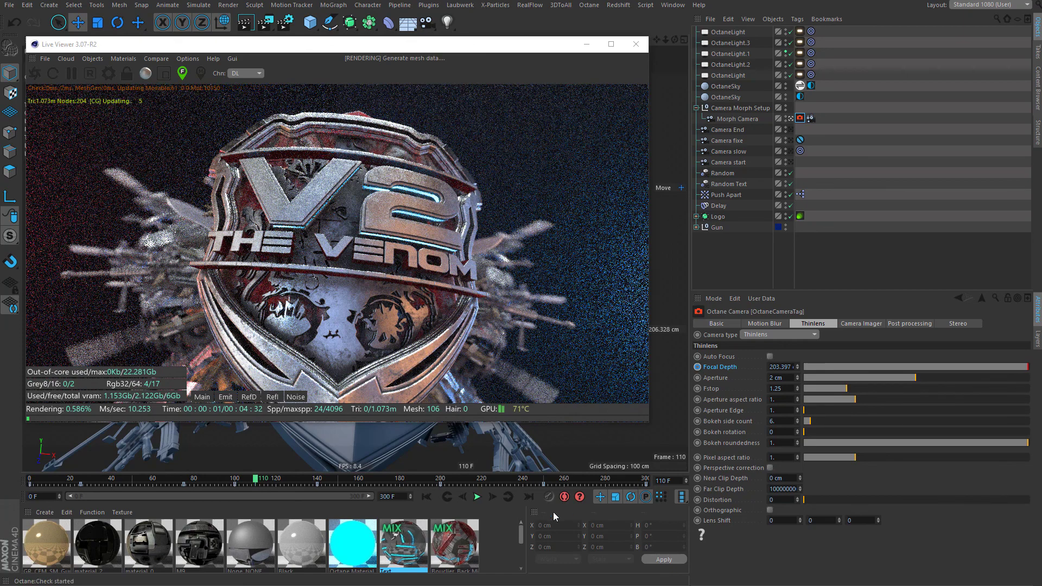
click(462, 497)
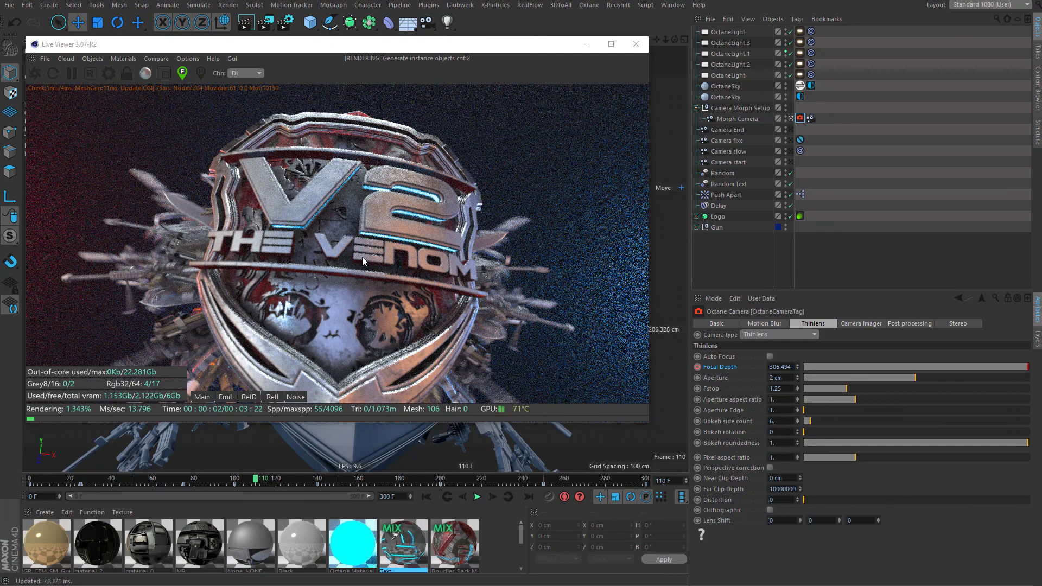
click(340, 295)
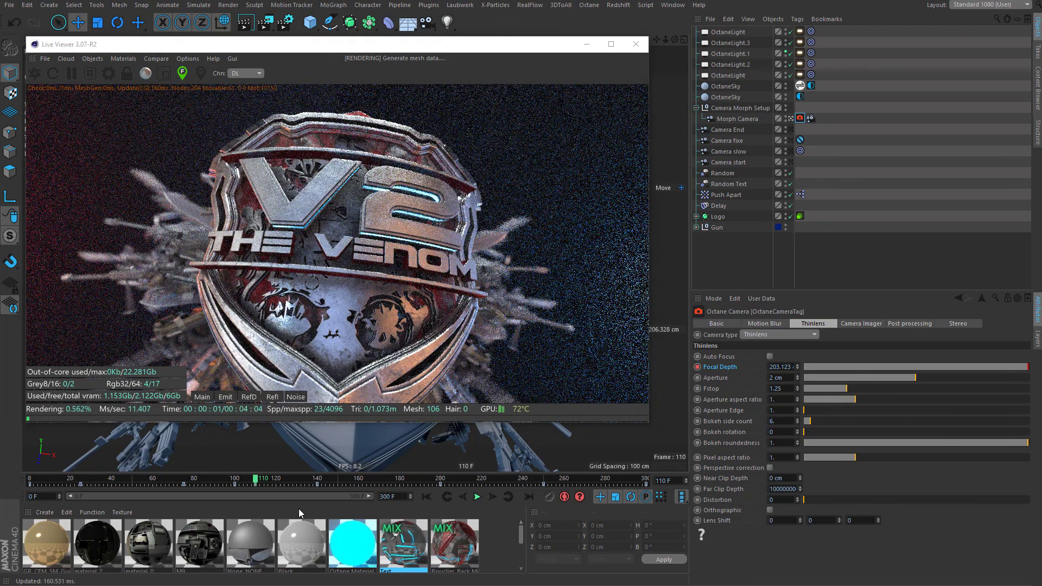
Pick the focus on the logo and keyframe the Focal Depth at frame 120 (about 219) and frame 130 (about 208).
key(F8)
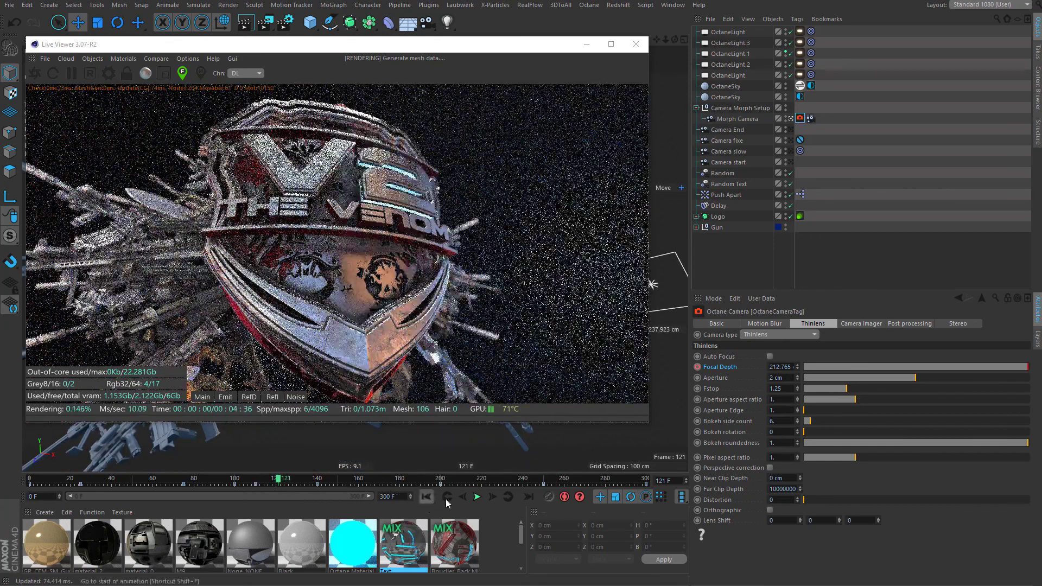
key(f)
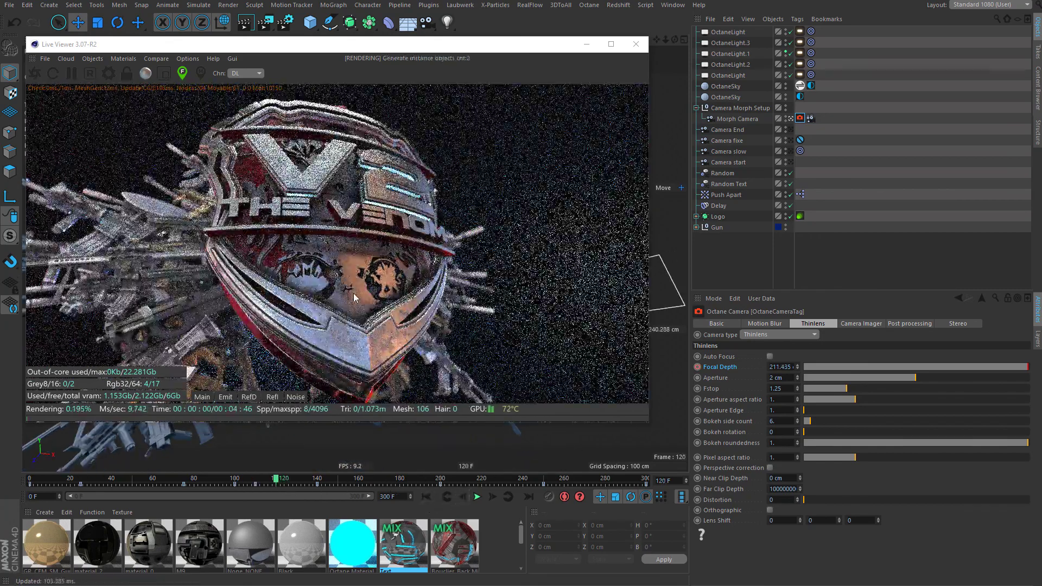
click(560, 372)
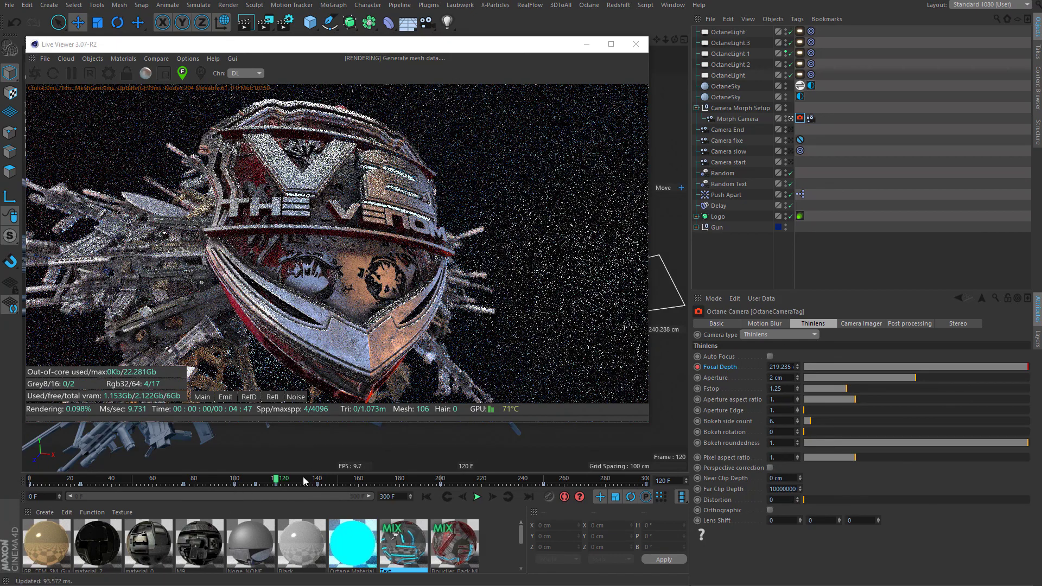
click(299, 481)
click(461, 497)
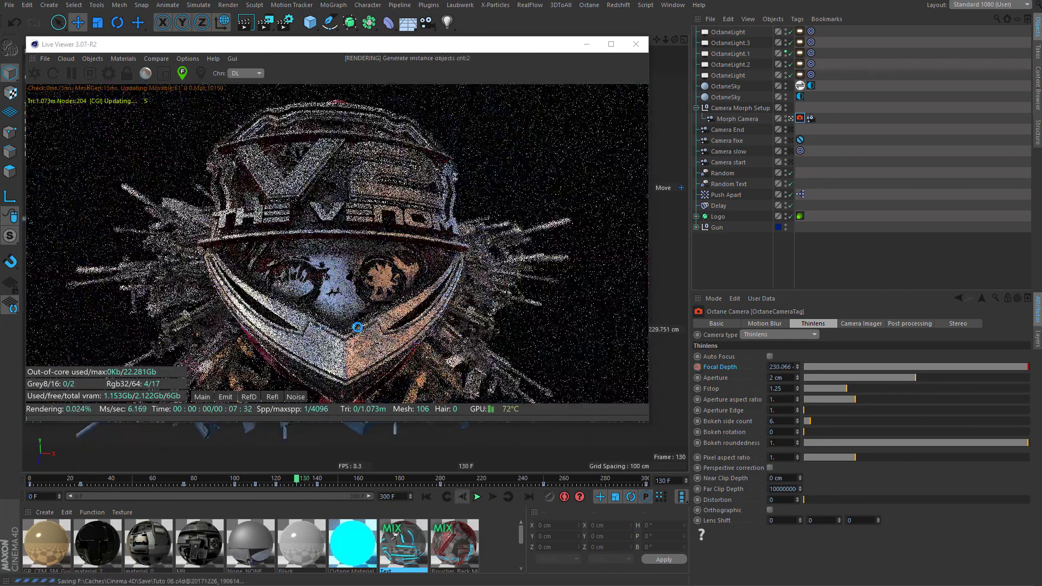
click(697, 368)
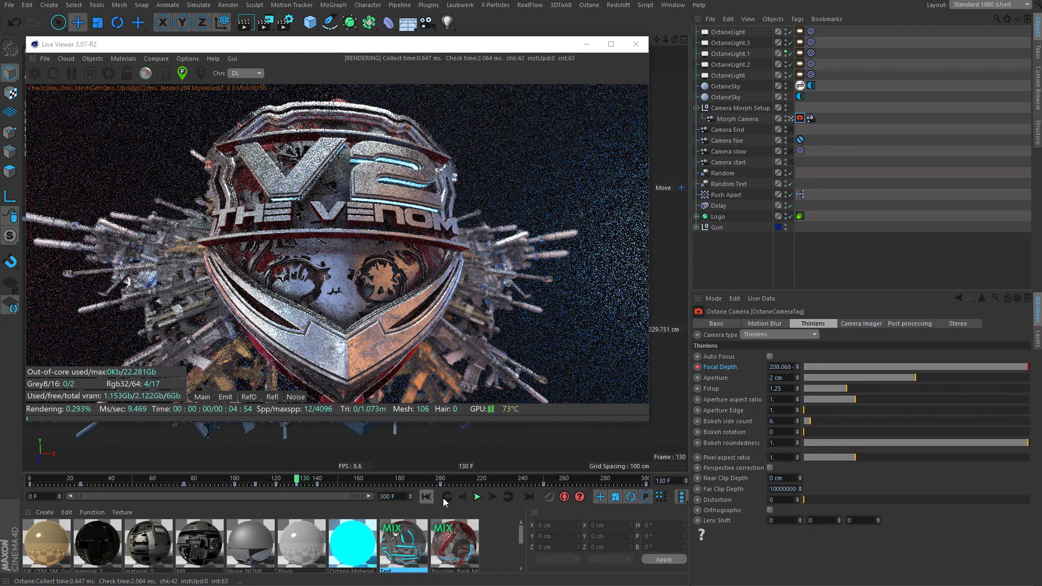
Go to frame 100, refocus on the shield with a Focal Depth of about 292.6, and scrub back to an earlier frame.
click(447, 497)
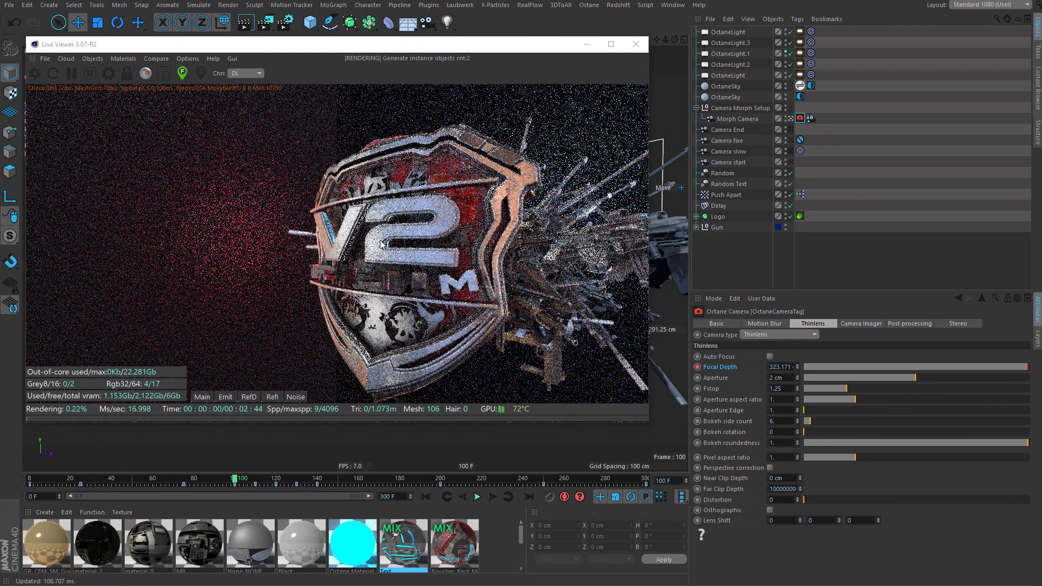
click(387, 289)
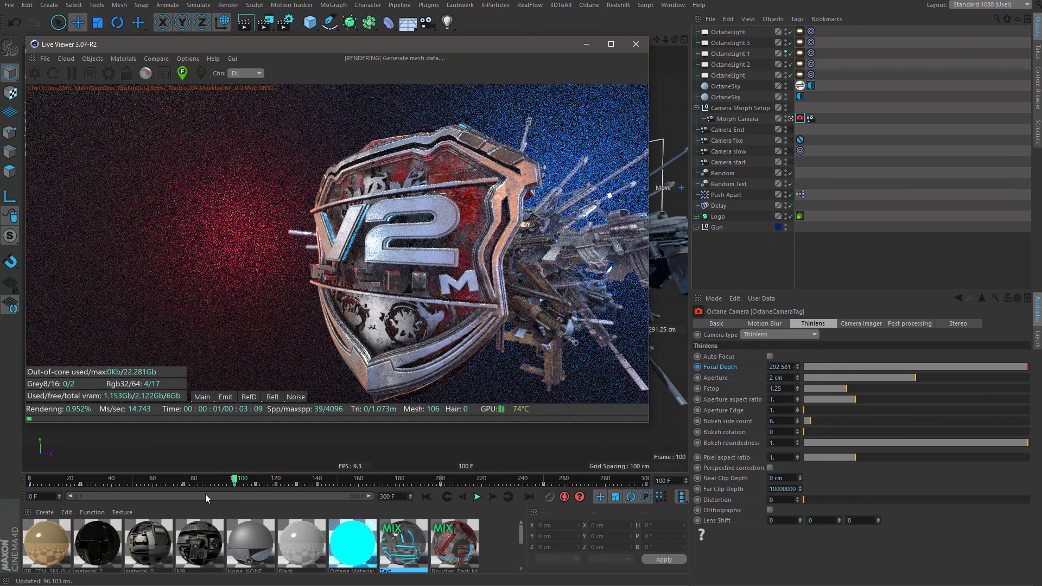
drag(237, 481, 211, 497)
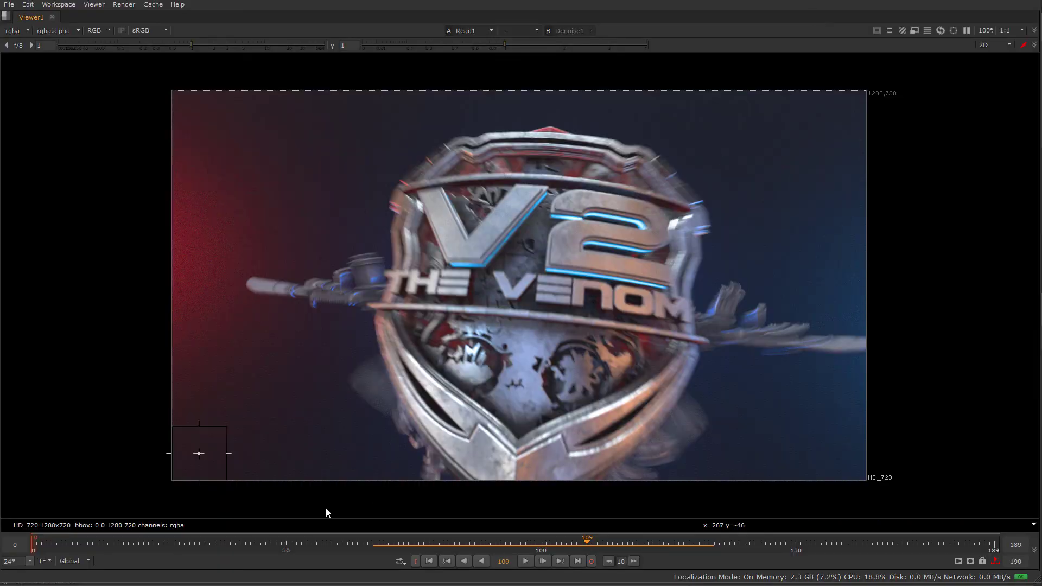
Switch to Nuke, play the Read1 sequence from frame 54 and replay the section where the shield assembles.
click(277, 543)
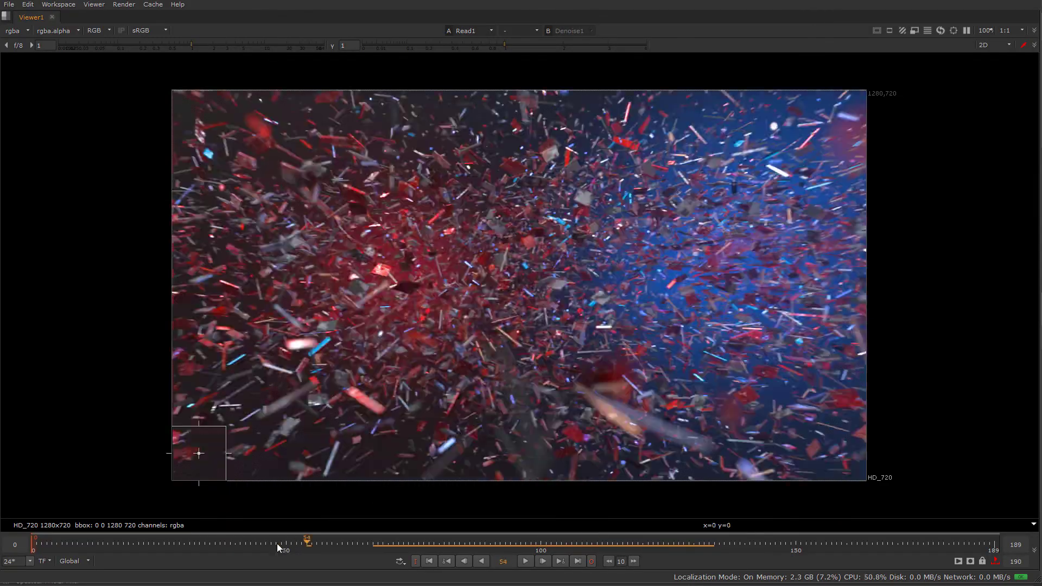
click(527, 561)
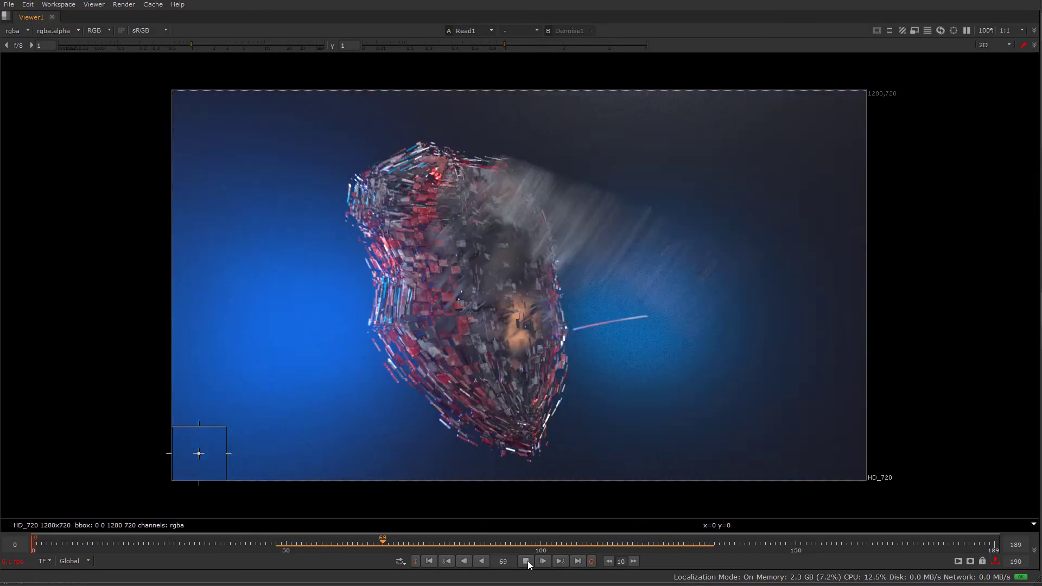
click(404, 541)
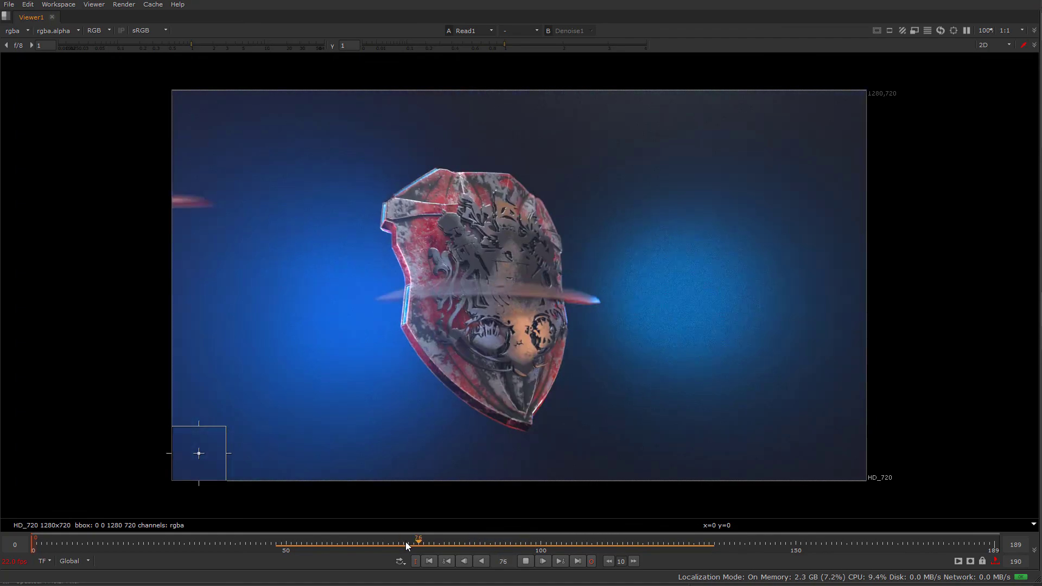
click(405, 542)
click(405, 542)
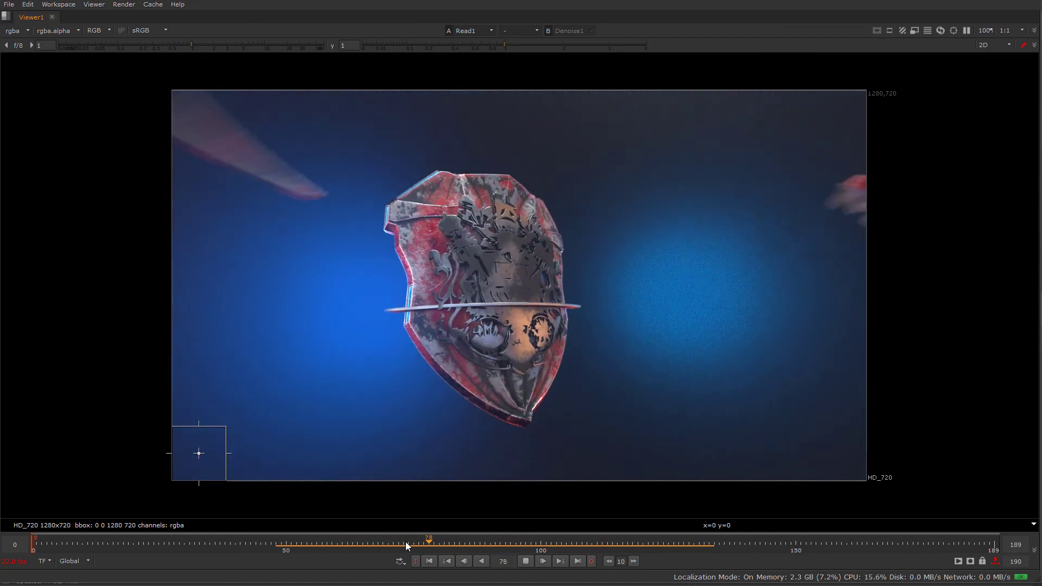
click(405, 541)
click(393, 542)
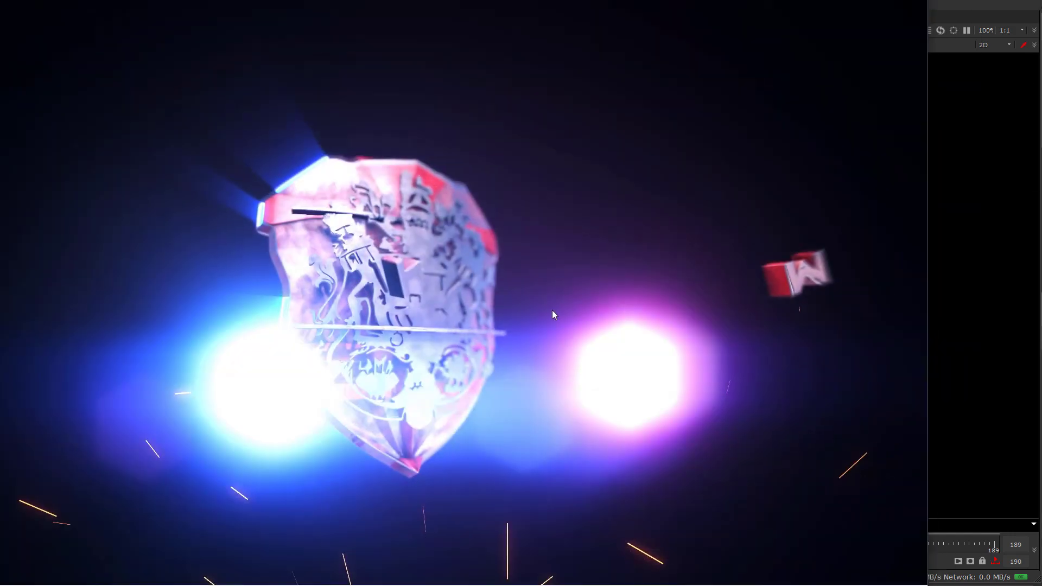
Switch to the media player, reposition and shrink the logo video's window, and replay the letter assembly from about two seconds.
drag(552, 311, 622, 353)
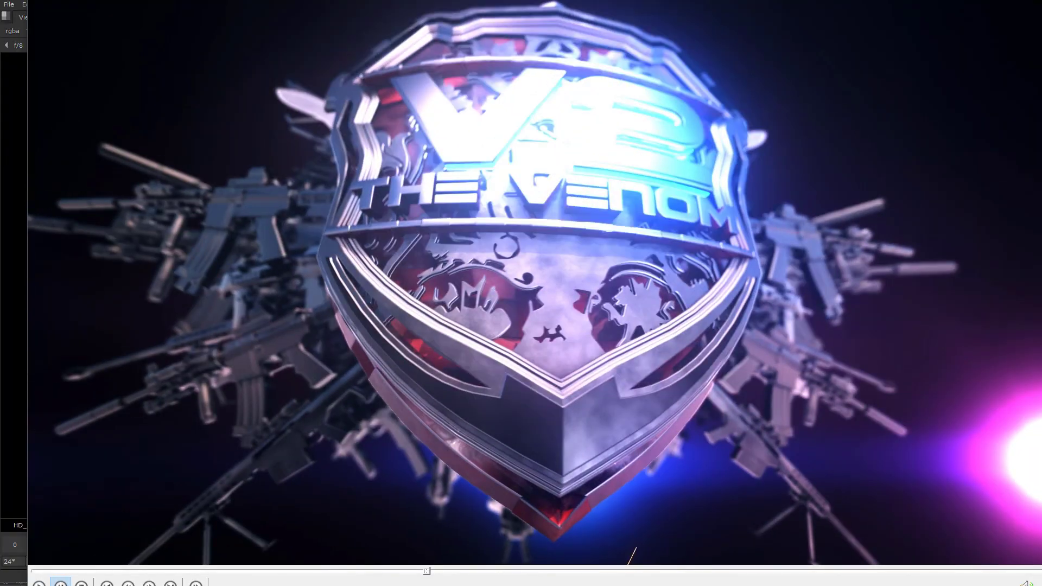
drag(1041, 585, 907, 524)
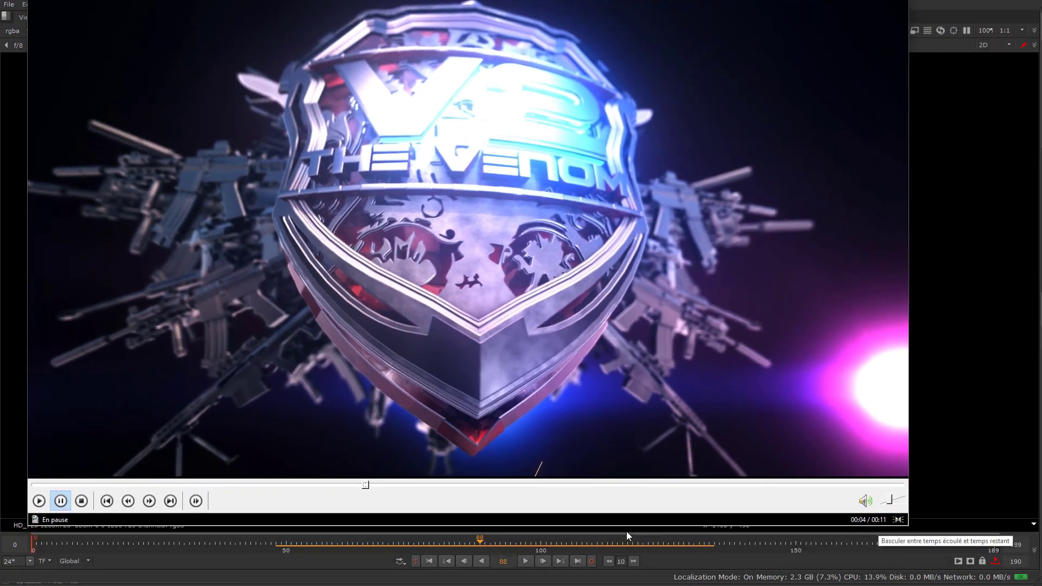
click(323, 485)
drag(395, 369, 458, 385)
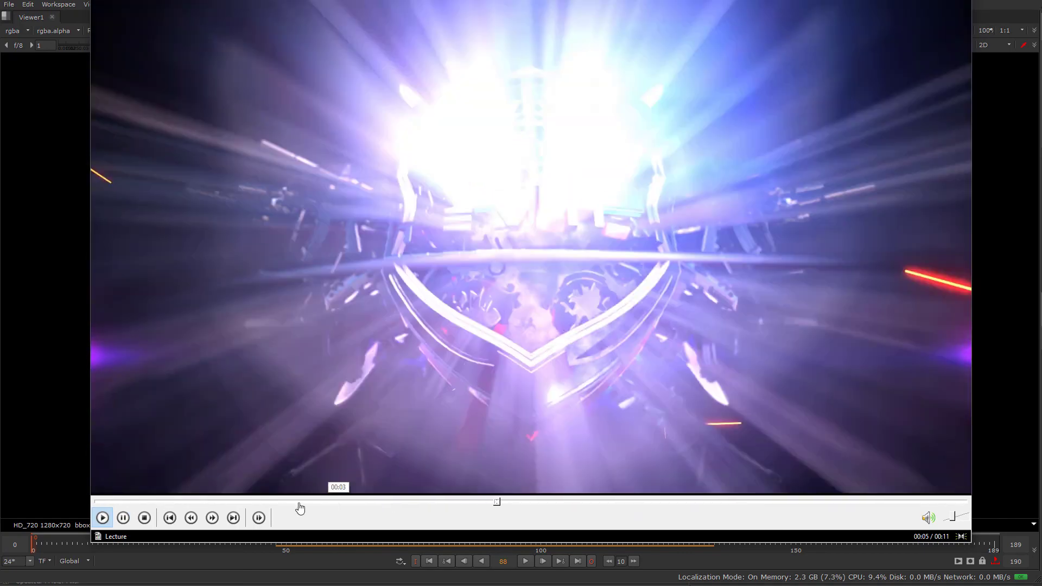
click(265, 502)
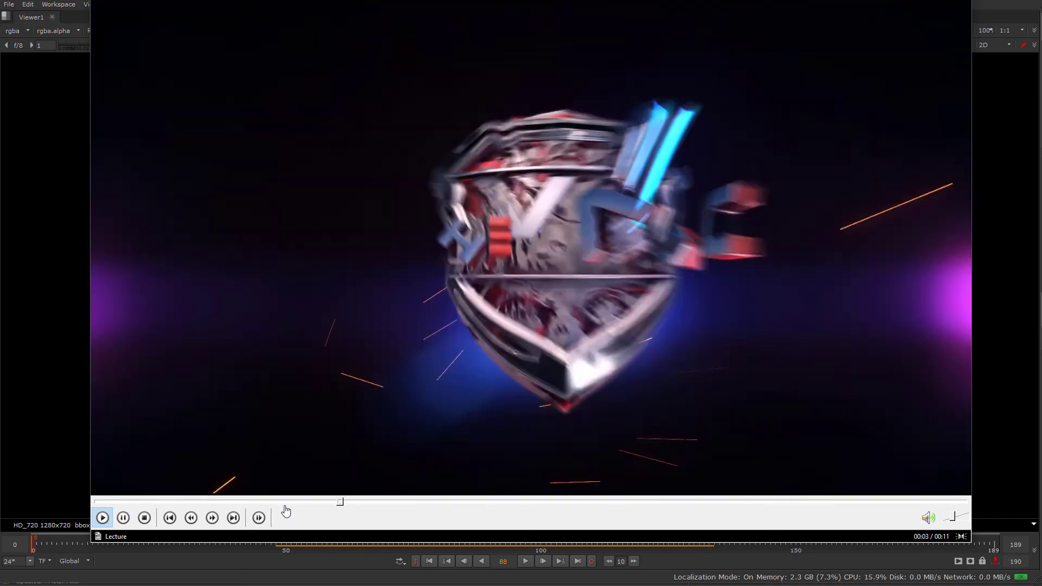
click(271, 501)
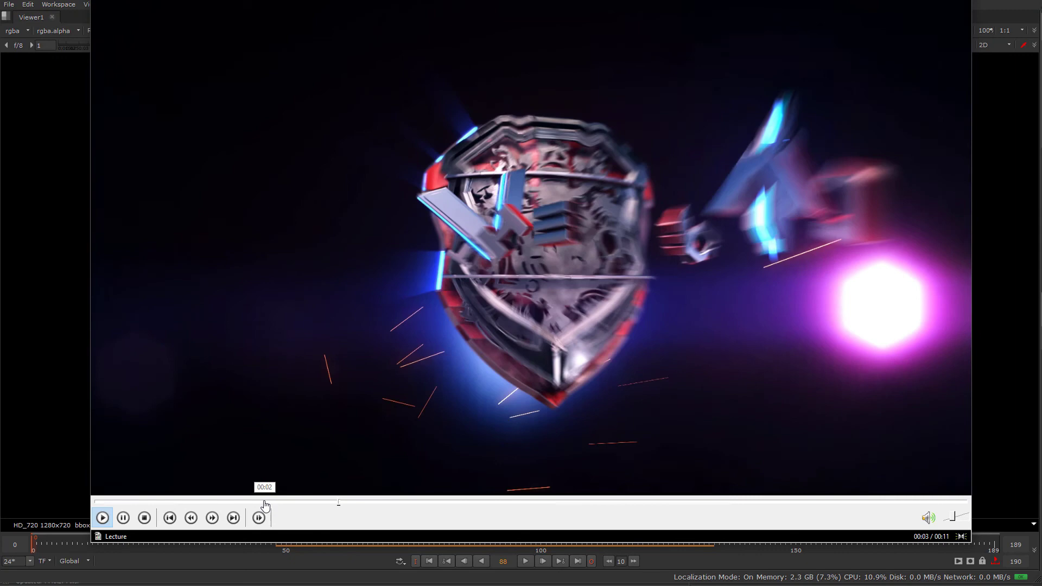
click(253, 501)
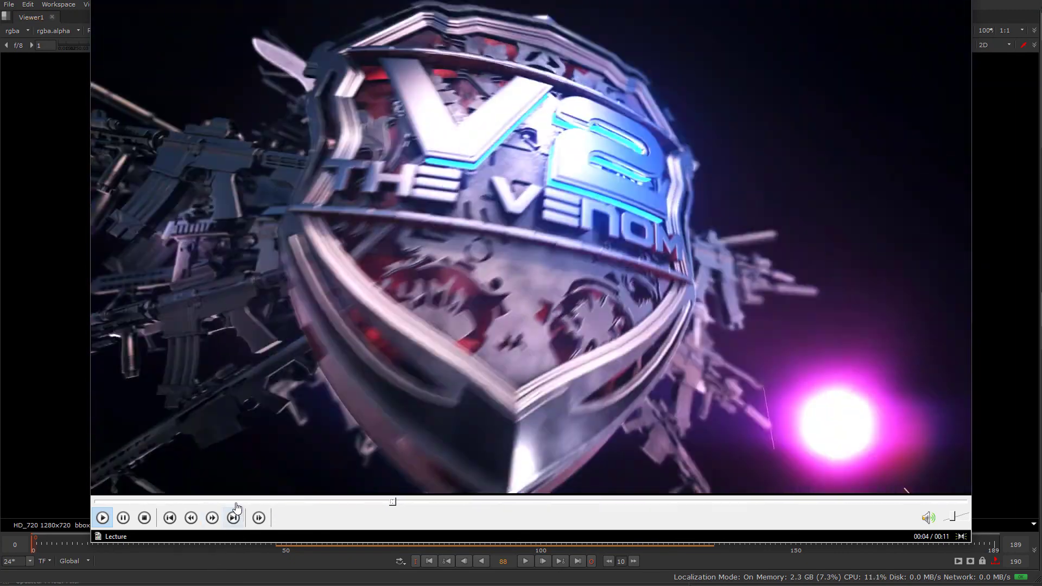
click(239, 502)
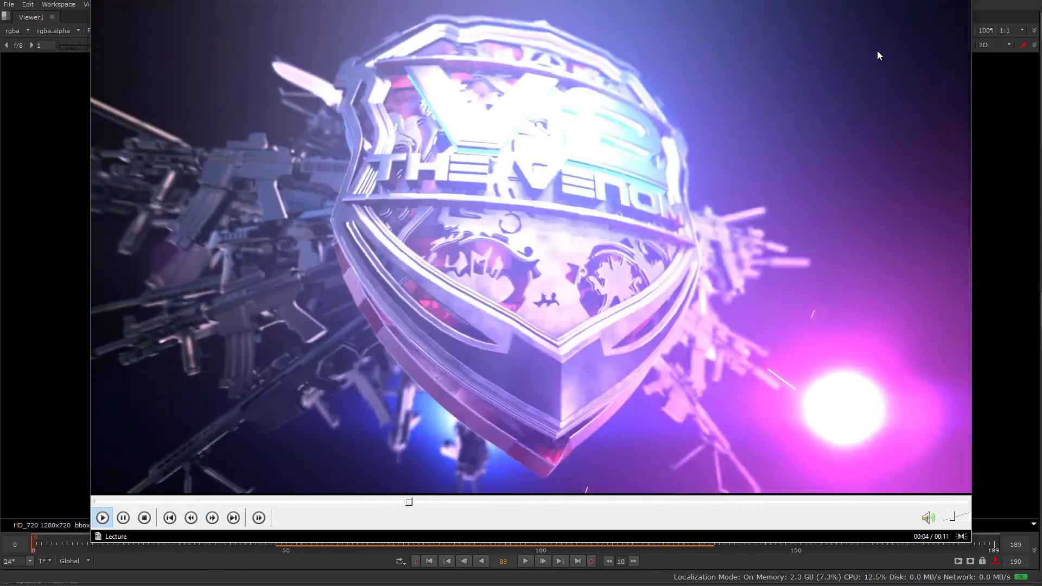
key(alt+F4)
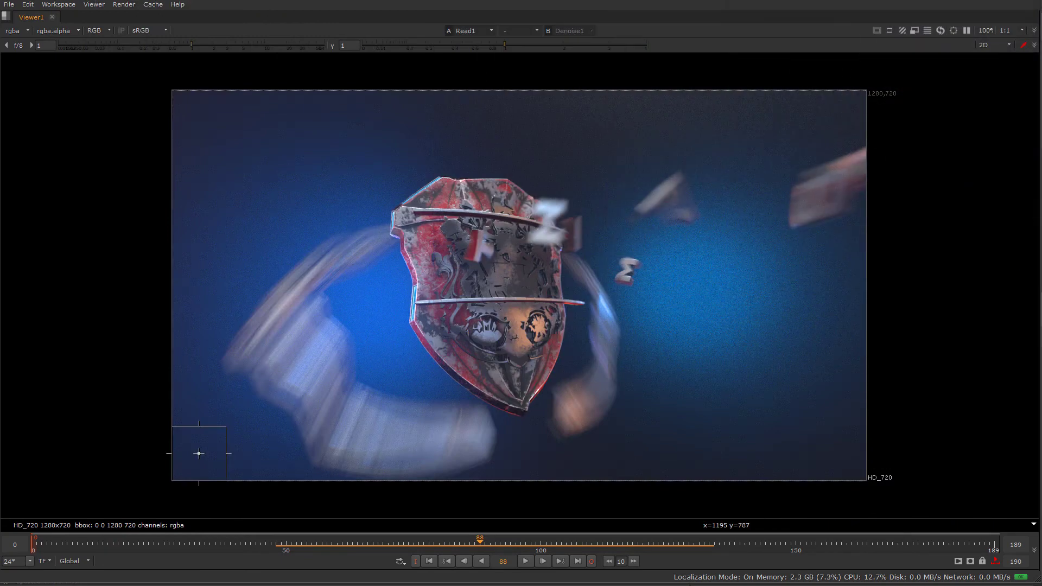
key(alt+Tab)
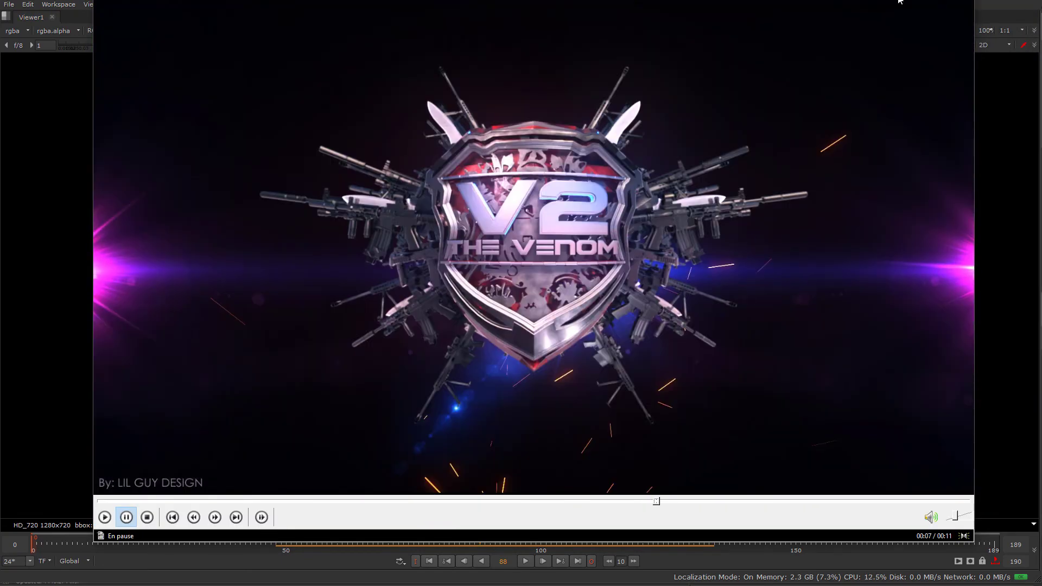
key(alt+Tab)
Return to Nuke, play the Read1 sequence from frame 53, replay the flying letters section and stop playback.
click(301, 541)
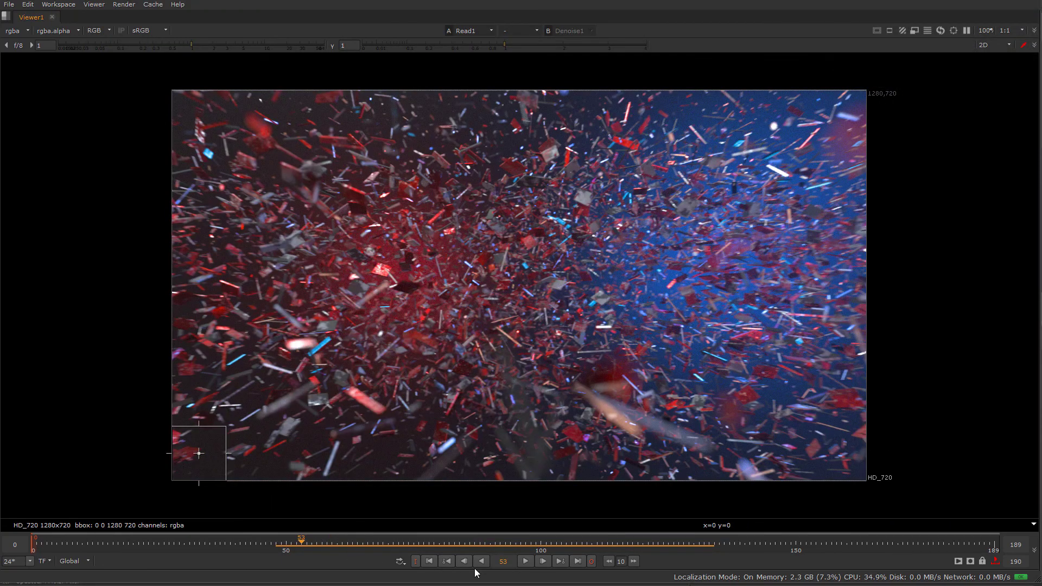
click(523, 562)
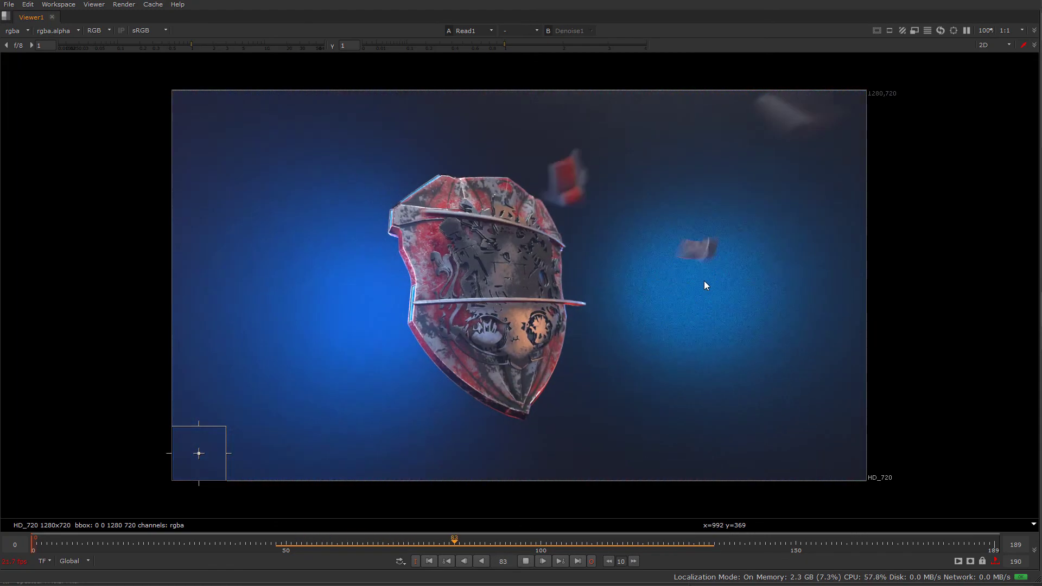
click(379, 538)
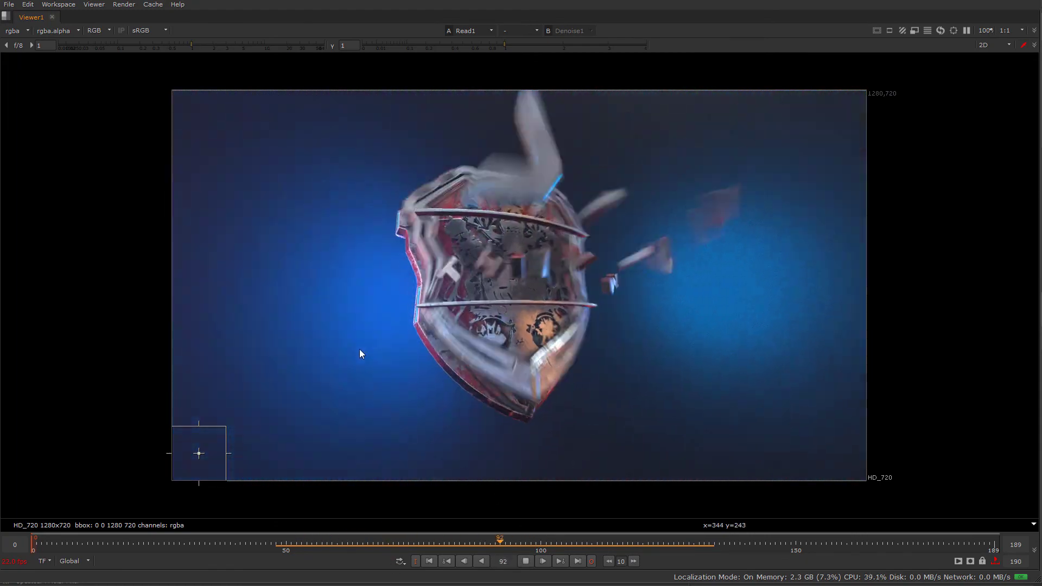
click(338, 540)
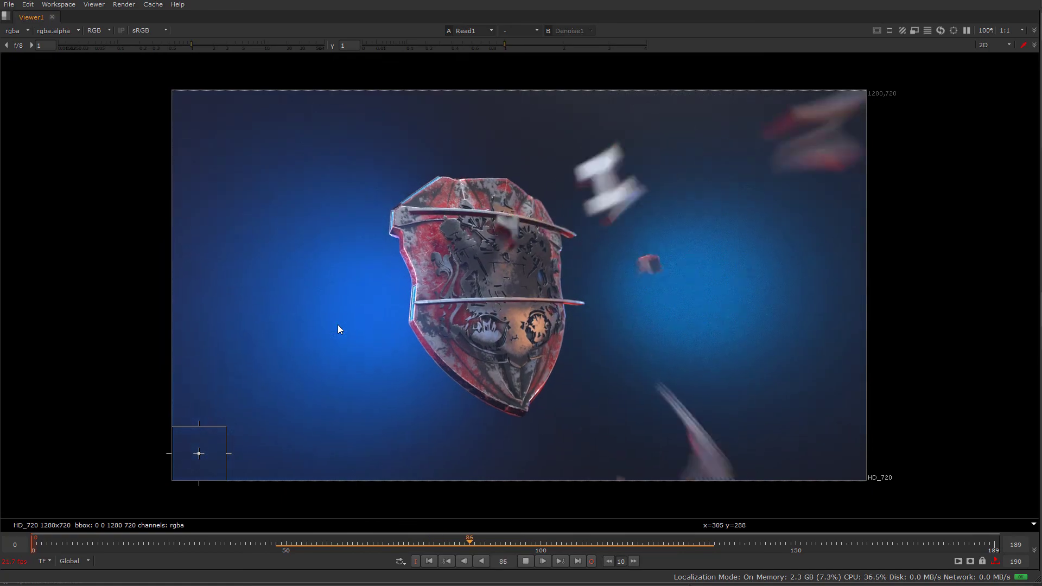
click(526, 562)
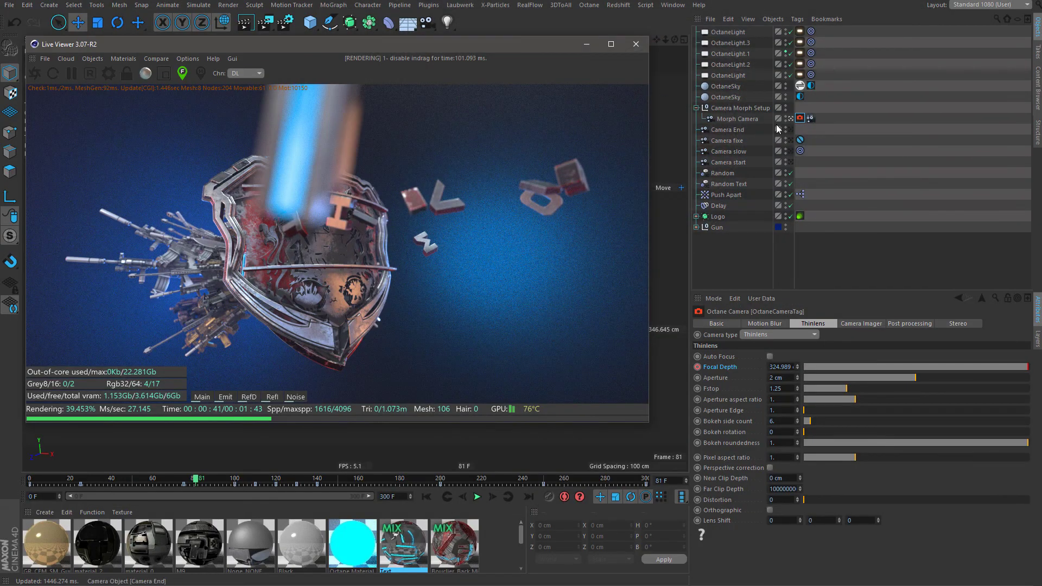
Show the Morph Camera's Blend F-curve in the timeline and adjust its tangents between frames 70 and 90.
click(806, 120)
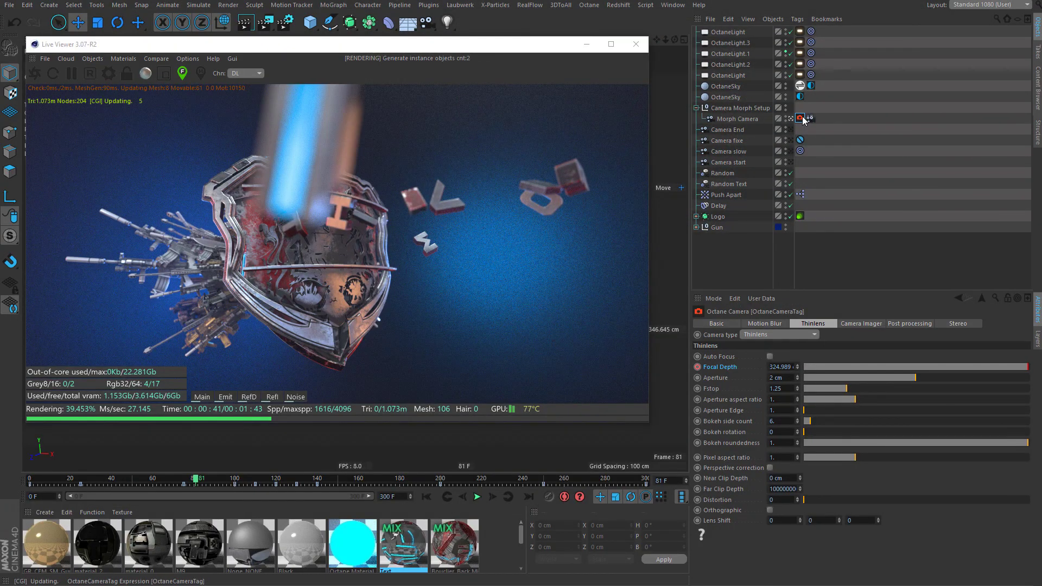
click(811, 119)
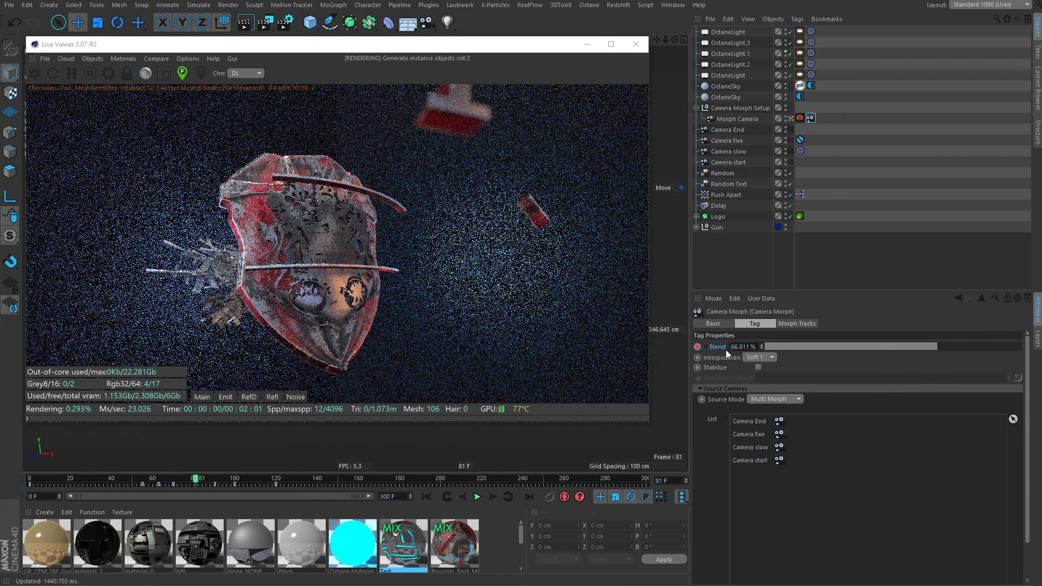
right_click(722, 348)
mouse_move(760, 356)
click(813, 464)
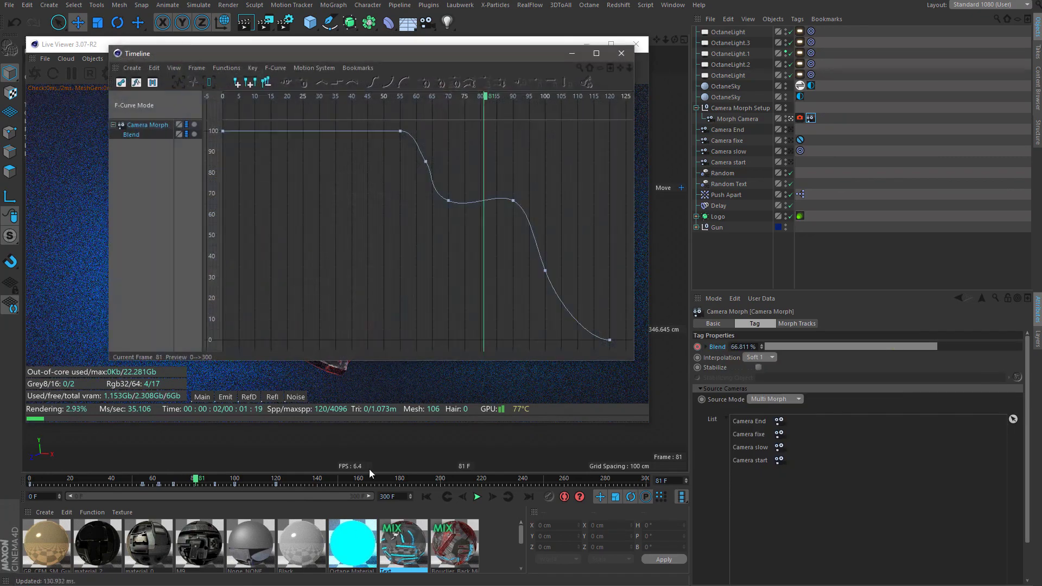
drag(545, 233, 527, 211)
click(468, 109)
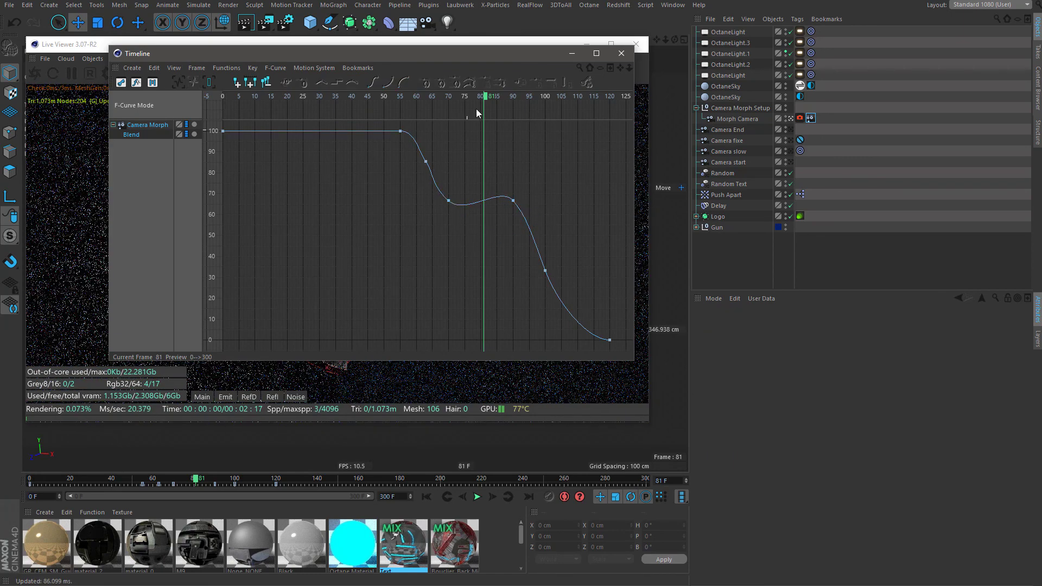
Examine the Blend keys at frames 63, 70 and 100, and close the timeline window and Live Viewer.
click(430, 174)
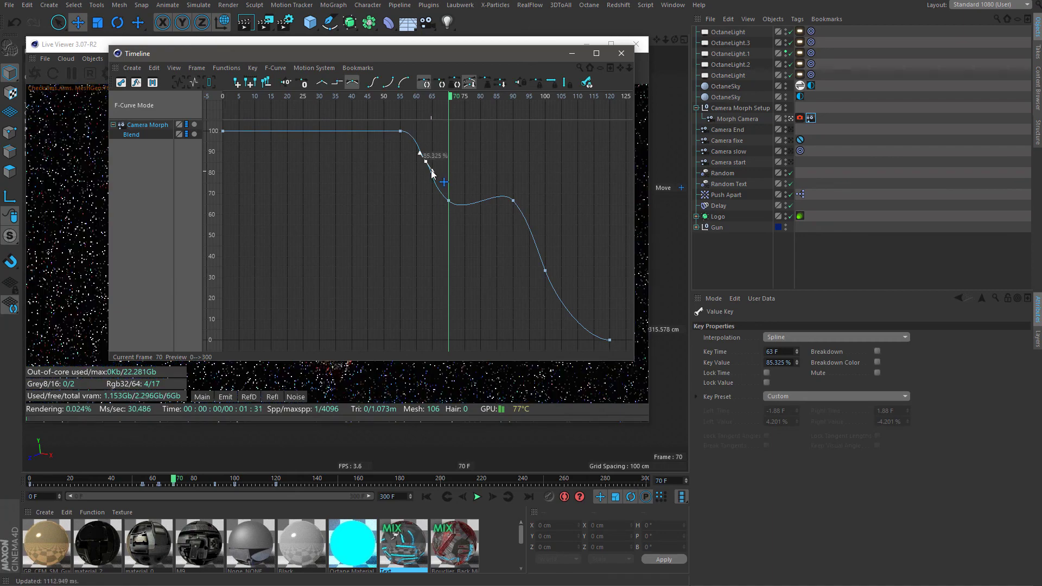
click(449, 200)
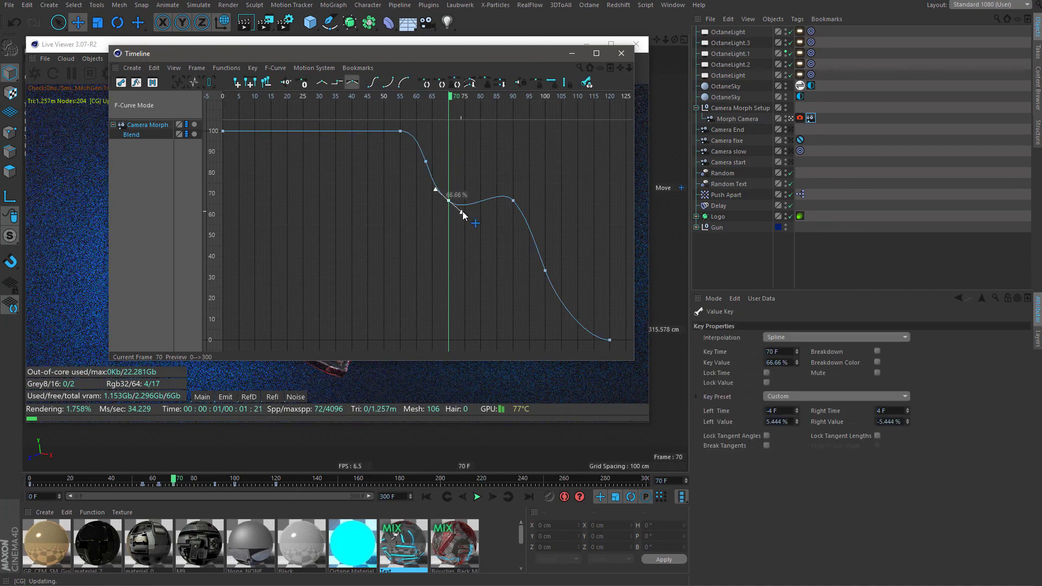
click(619, 272)
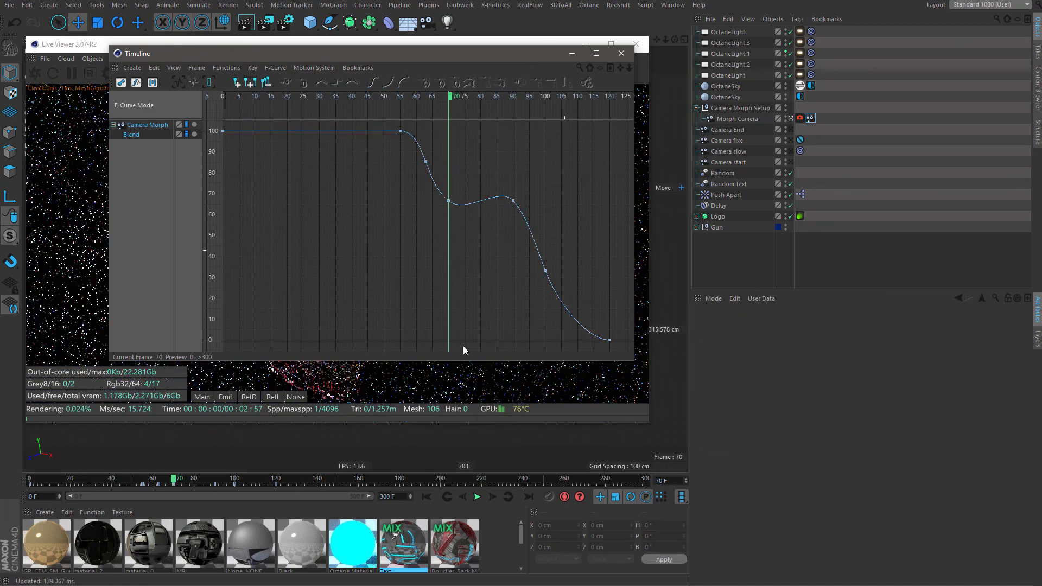
click(545, 270)
click(600, 68)
click(622, 54)
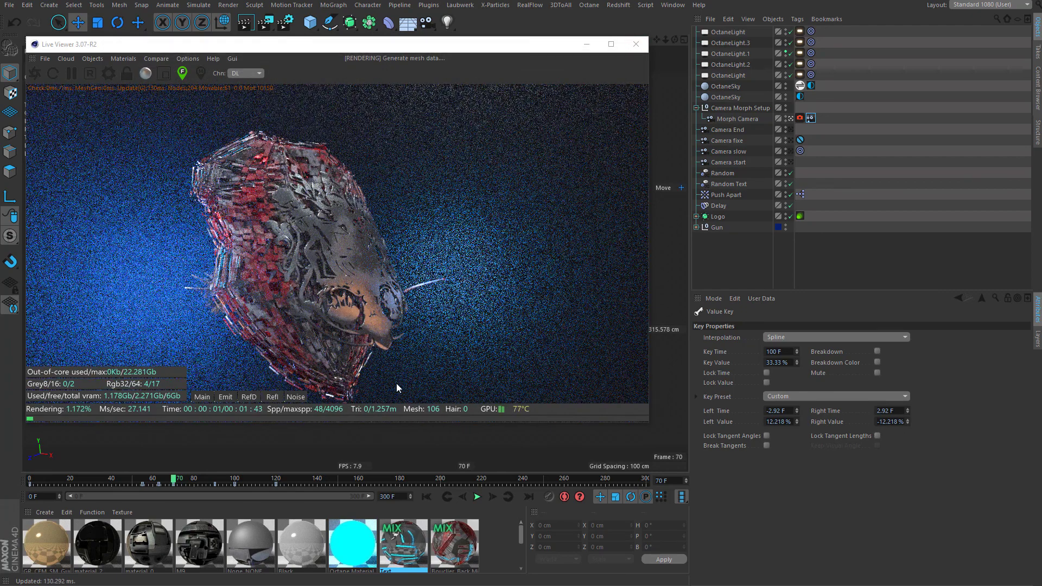
click(636, 44)
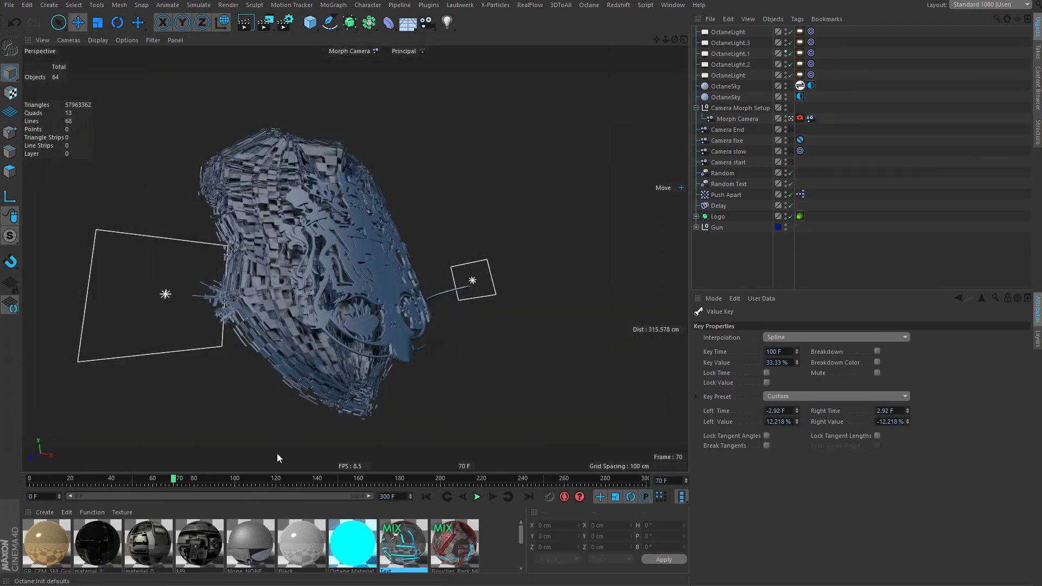
At frame 53, disable the Gun cloners and their instances, the Stop Generators XPresso tag and the Cloth Surface object.
drag(198, 478, 139, 495)
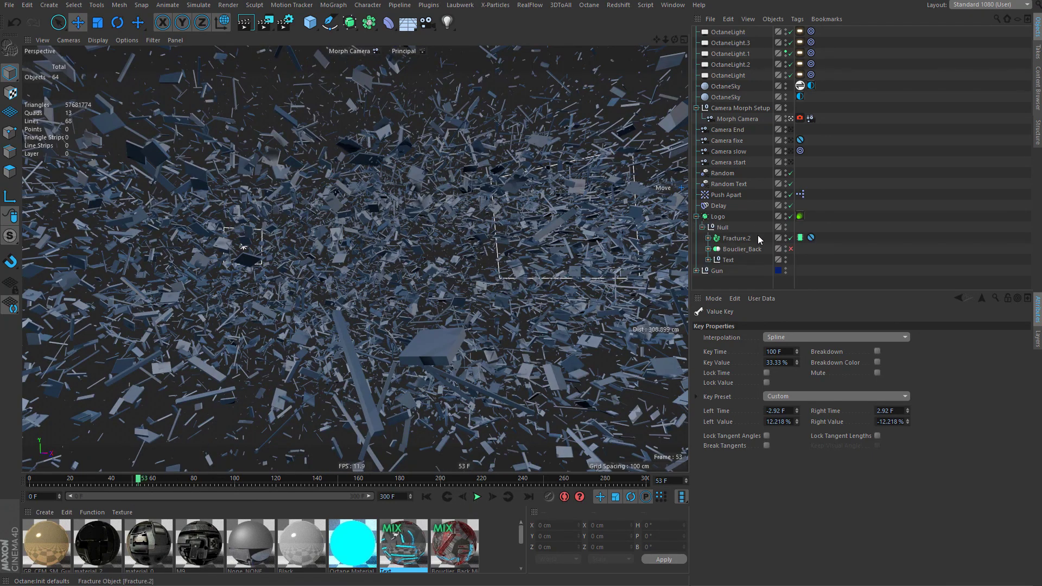
click(717, 239)
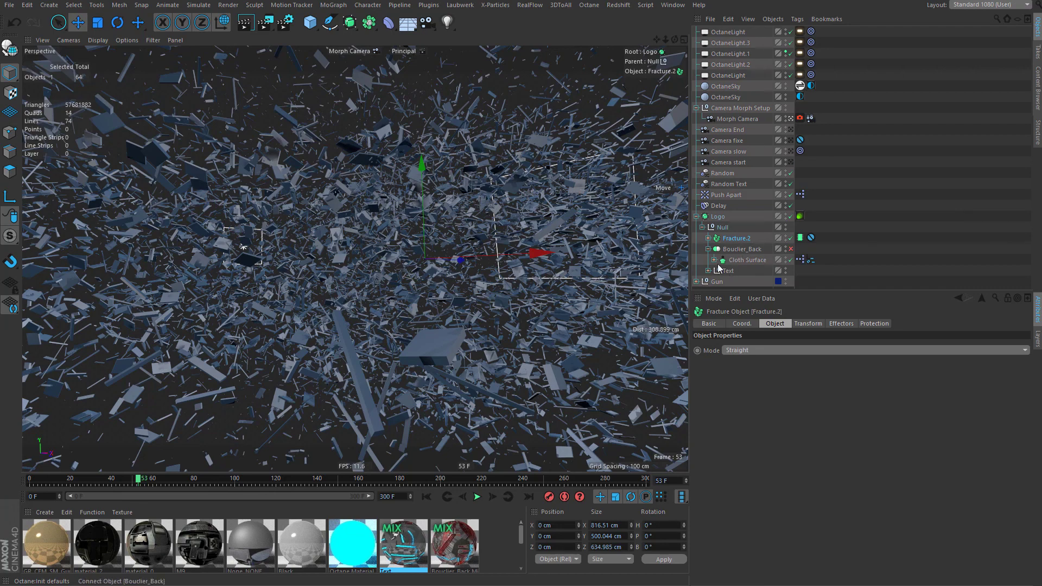
click(697, 282)
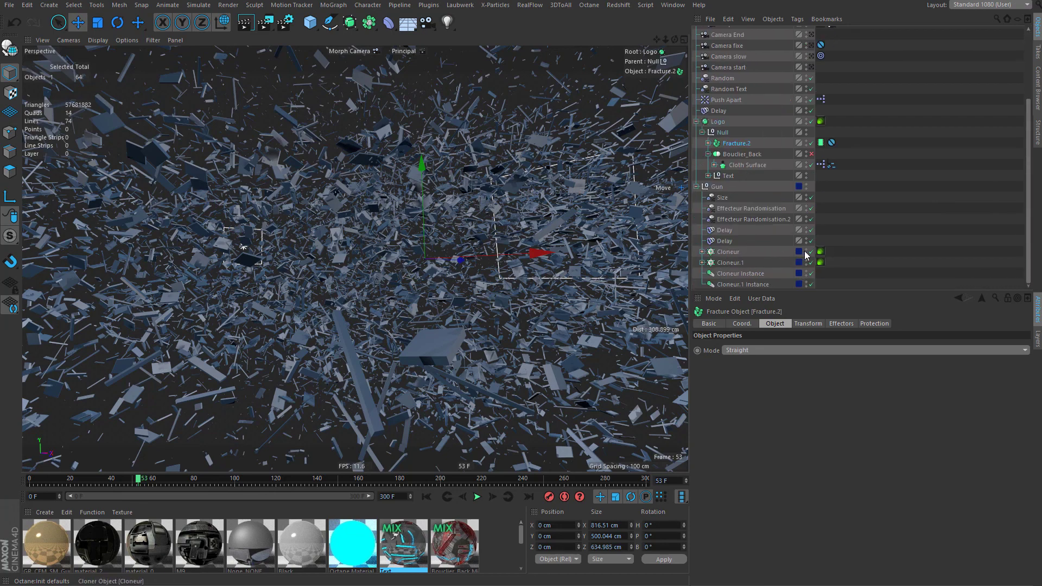
click(822, 165)
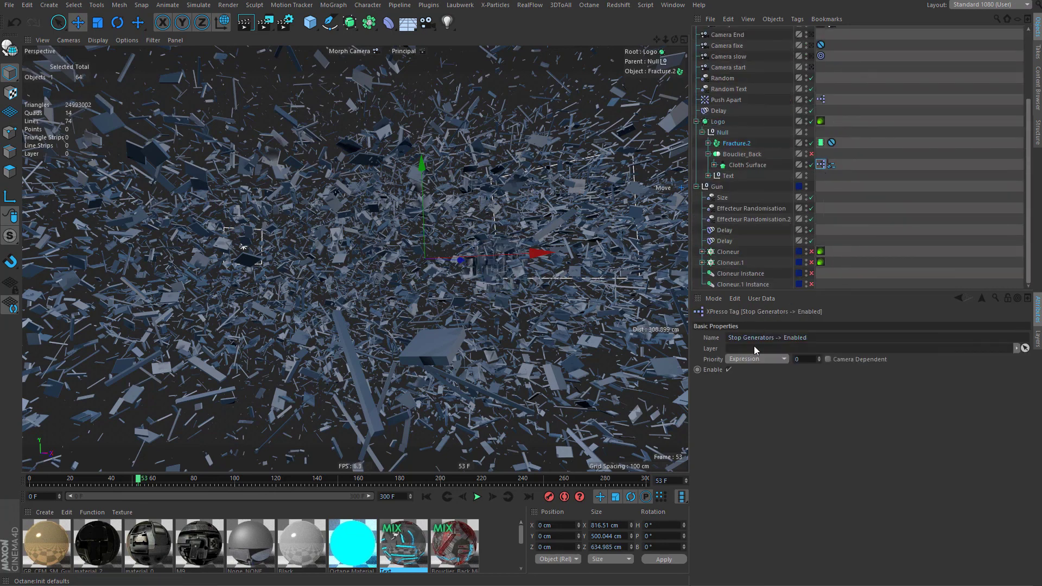
click(812, 166)
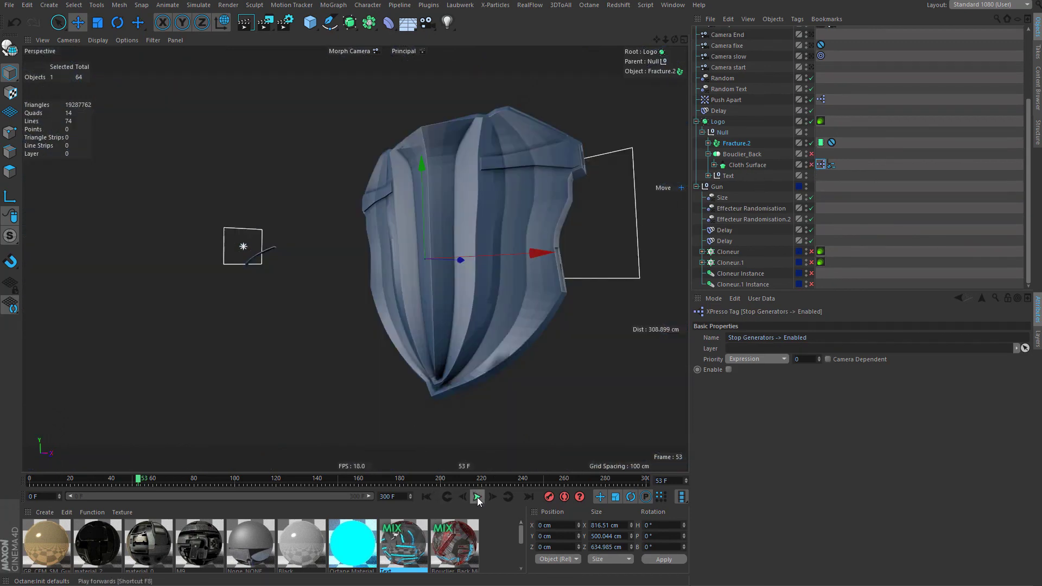
Play the animation from frame 53, replay the shield and letter assembly from about frame 65, and stop playback.
click(477, 497)
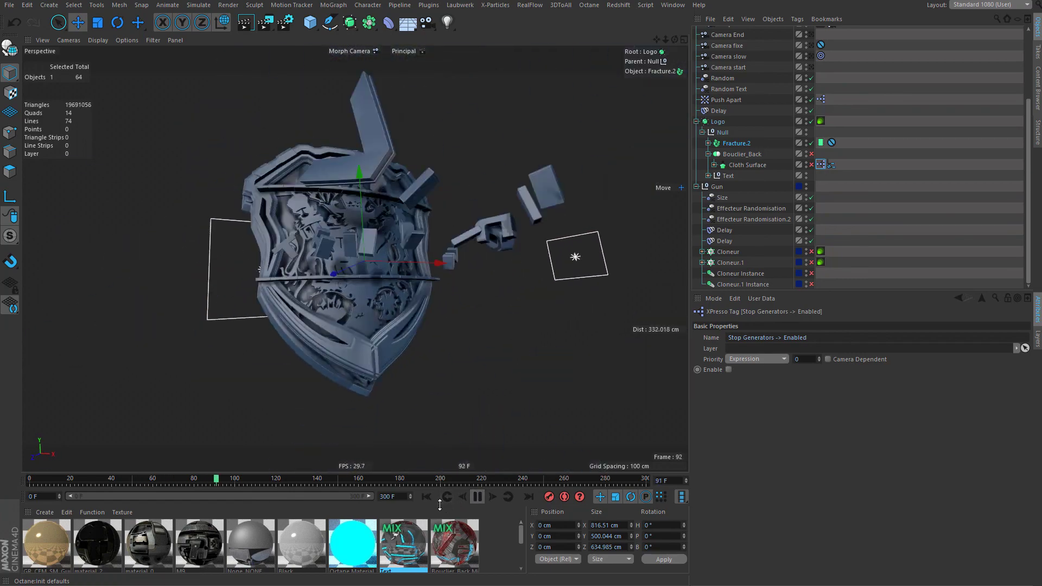
click(173, 480)
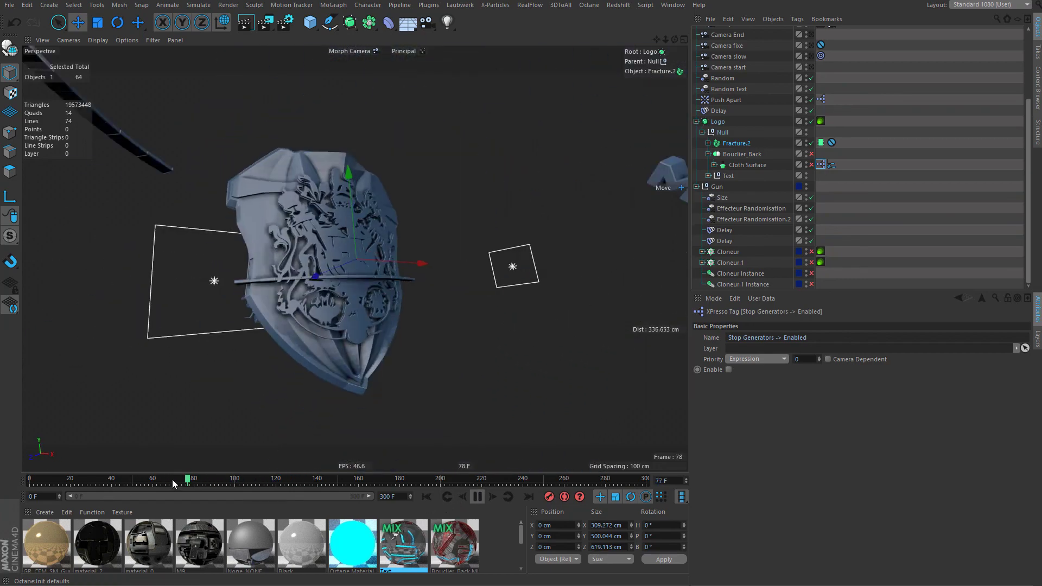
click(165, 480)
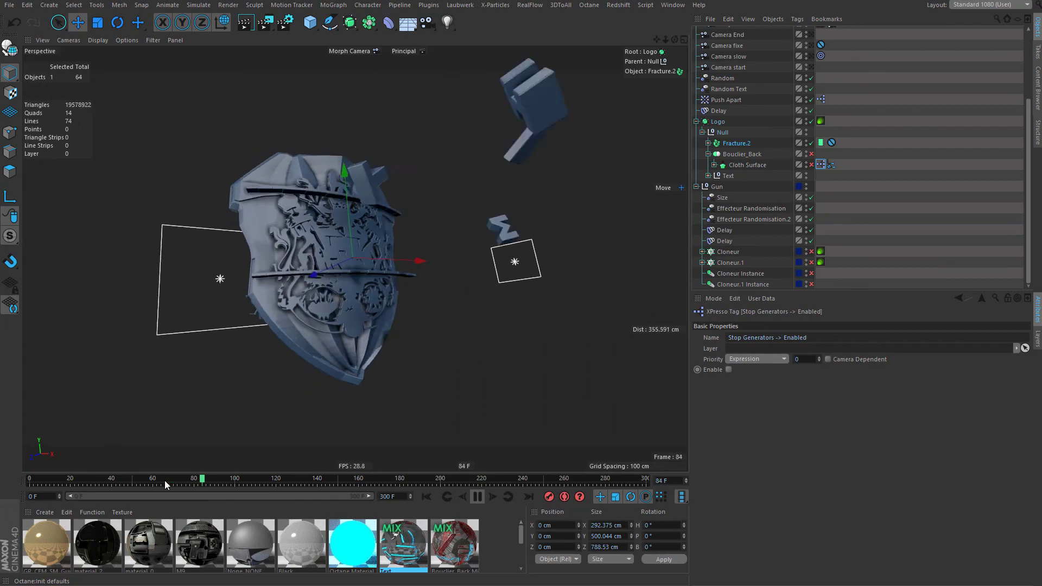
click(477, 498)
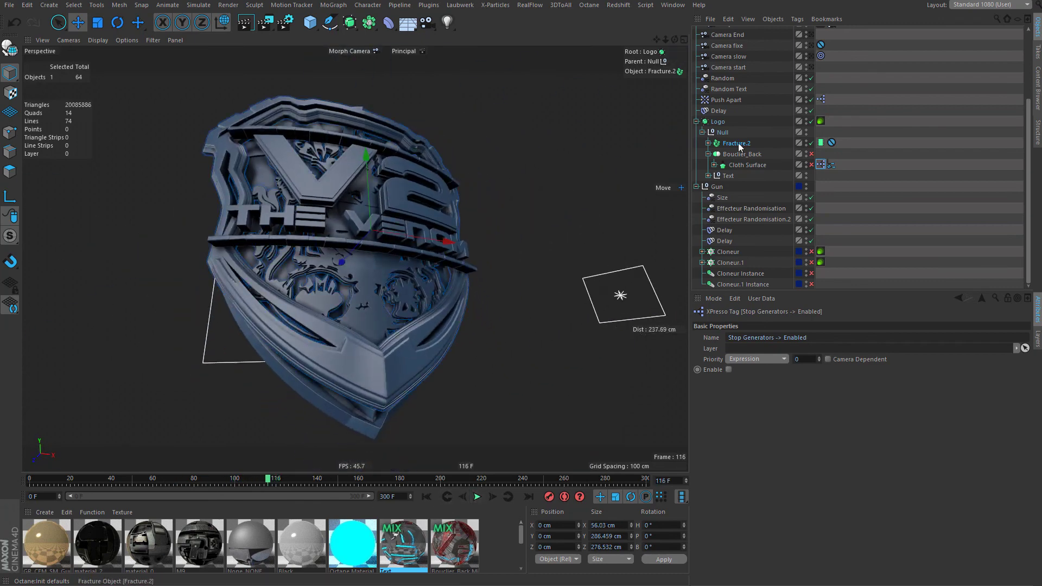
Select all keyframes of Camera slow and set their interpolation to Linear.
click(741, 58)
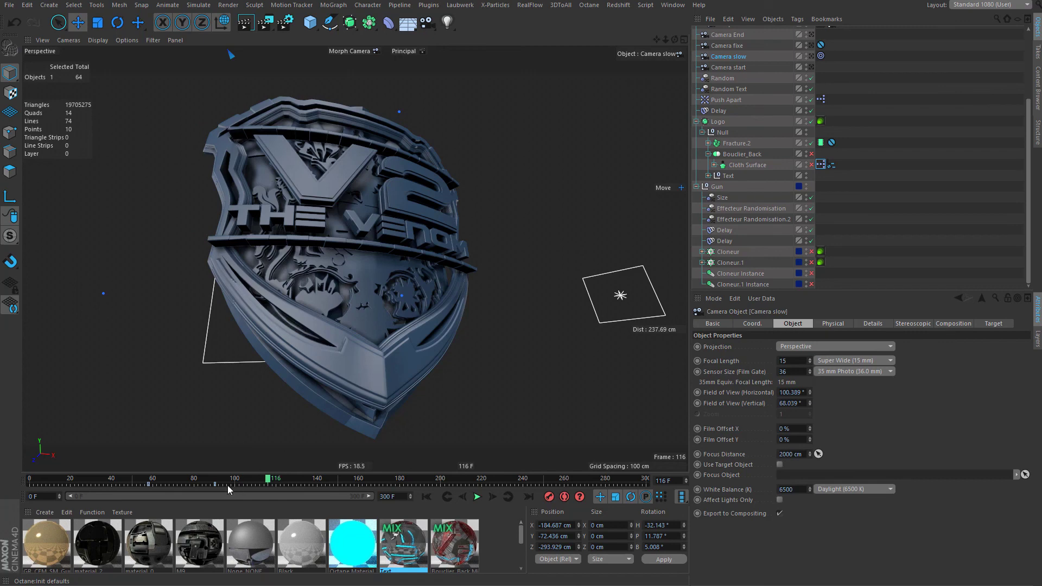
drag(228, 490, 108, 479)
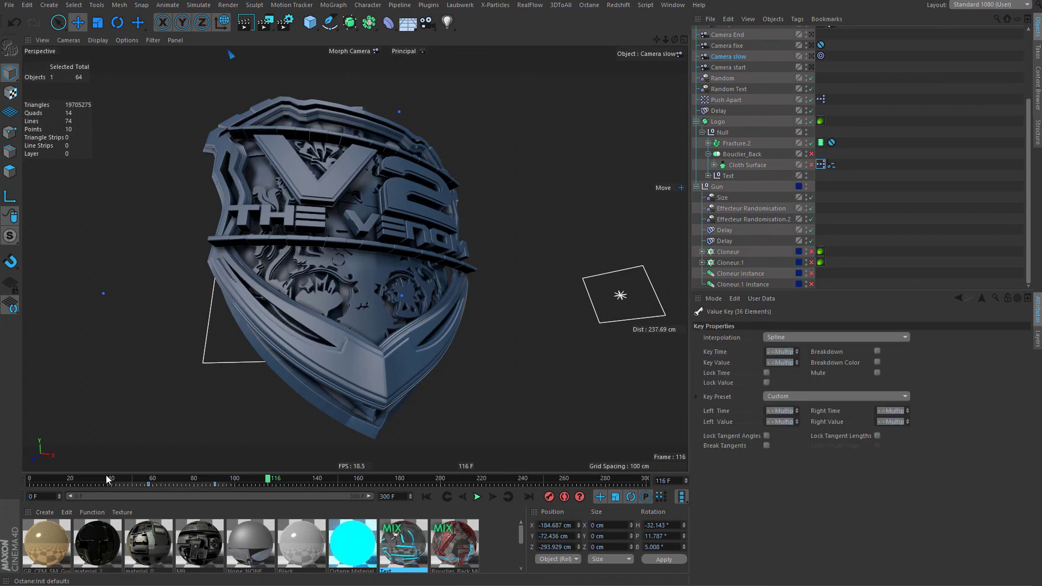
click(776, 338)
click(781, 361)
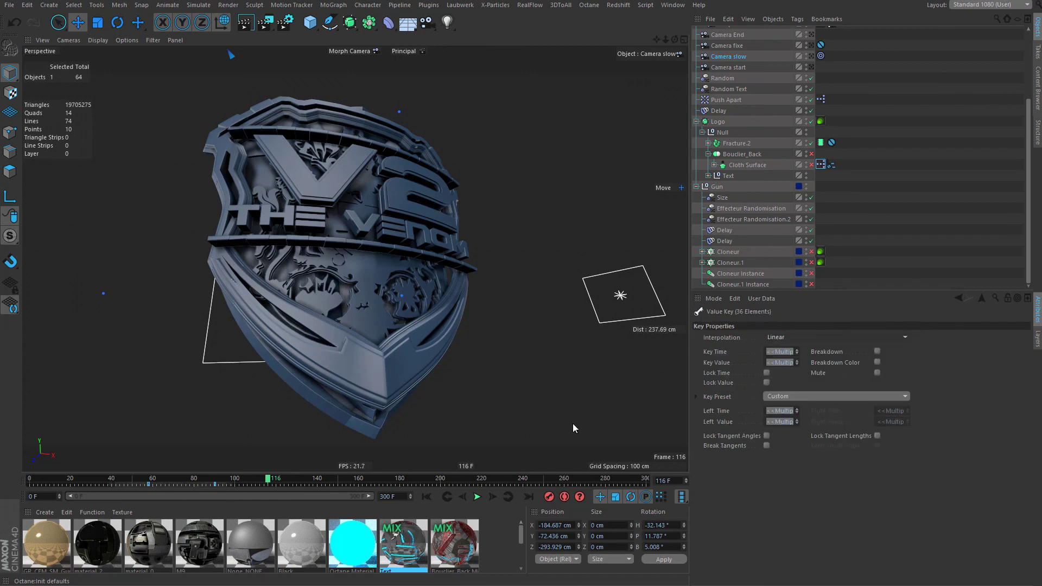
Play the camera move from about frame 55, replay it from about frame 70, and stop playback.
click(145, 478)
click(478, 499)
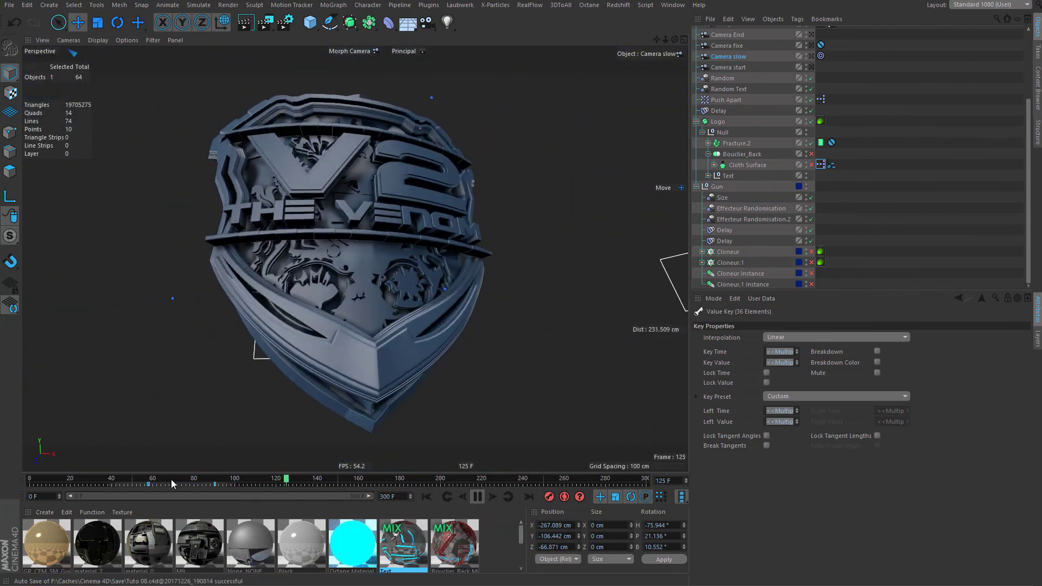
click(171, 480)
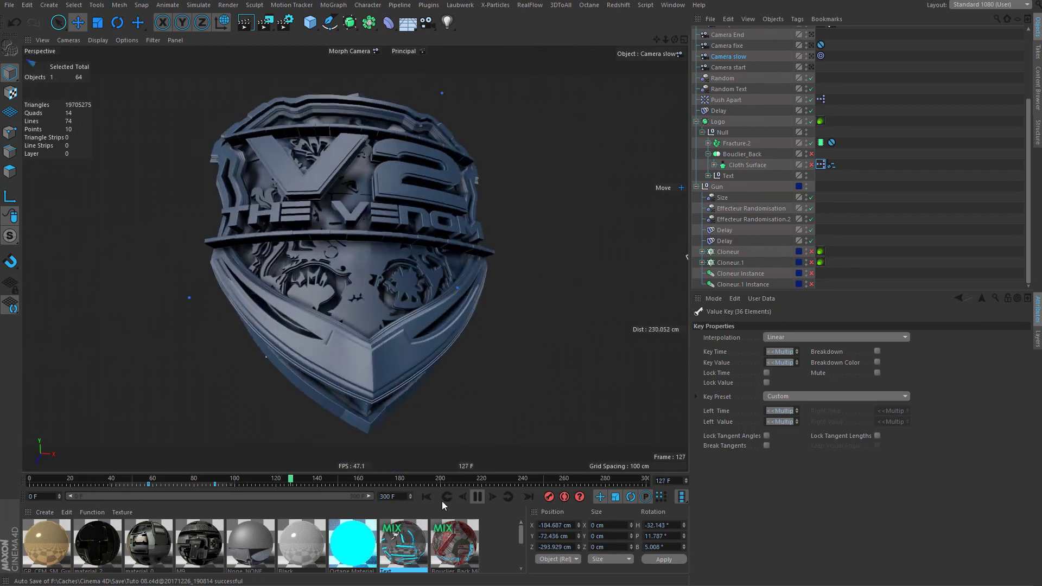
click(477, 497)
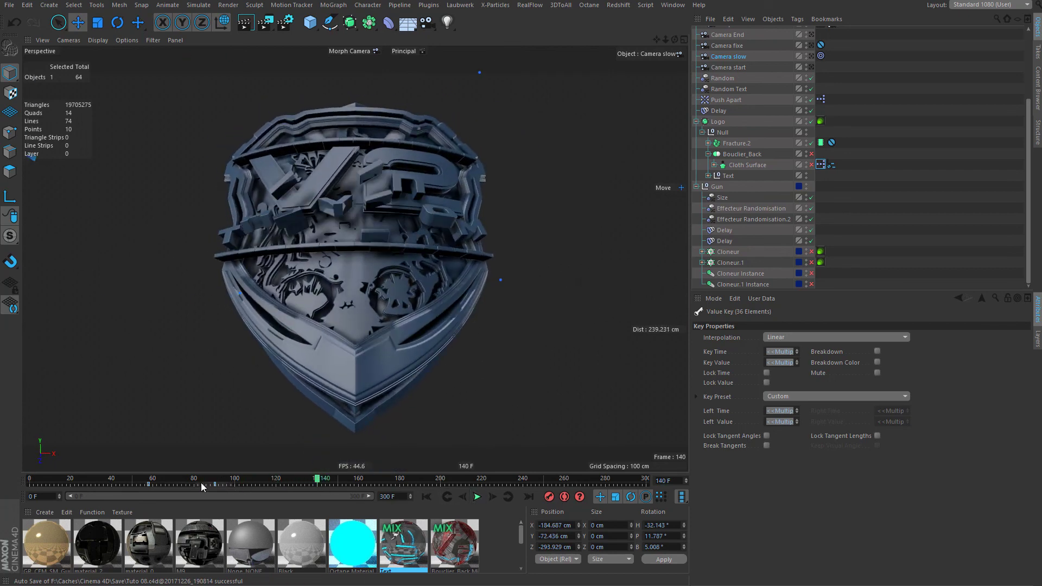
Move Camera slow's second set of keys to frame 80, play from frame 55, and scrub forward to frame 99.
drag(215, 484, 198, 485)
click(143, 478)
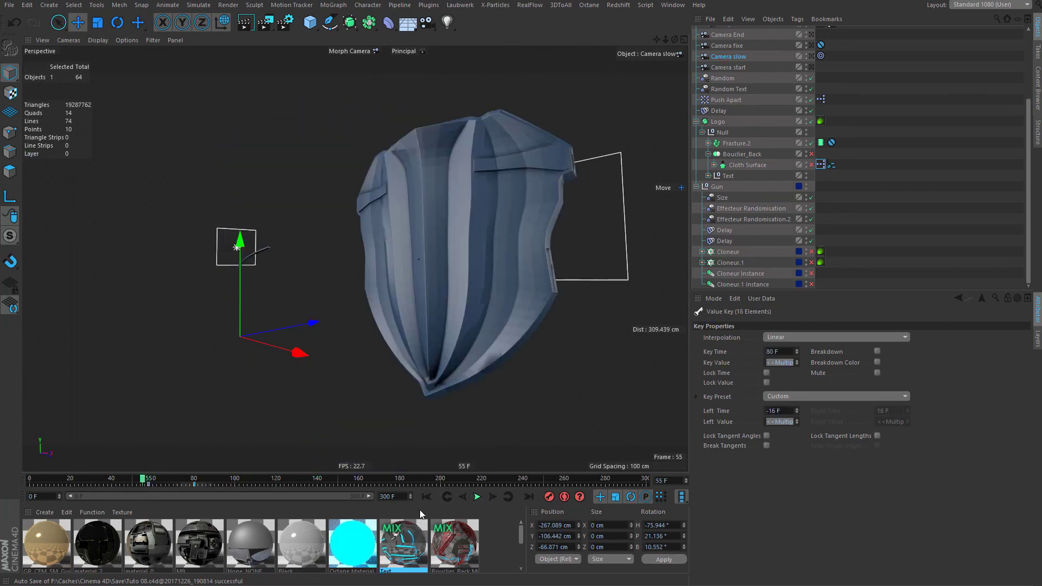
click(477, 496)
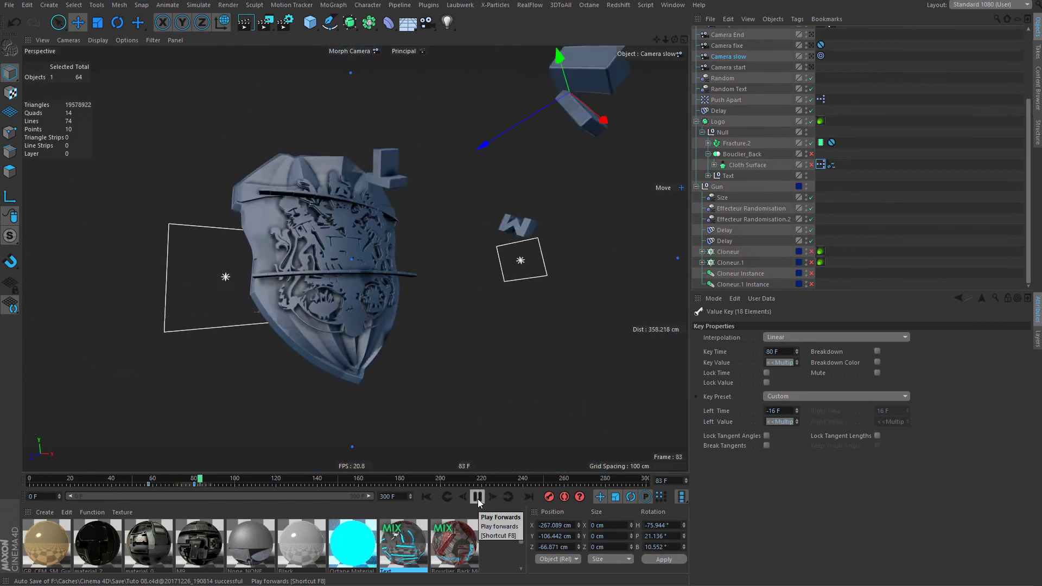
click(478, 496)
drag(168, 480, 211, 478)
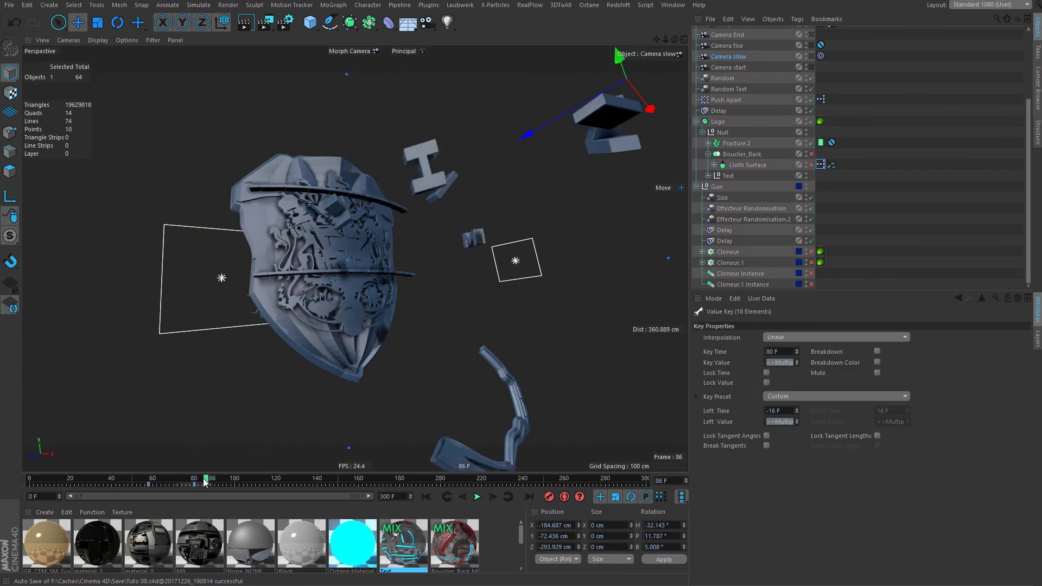
drag(209, 480, 233, 484)
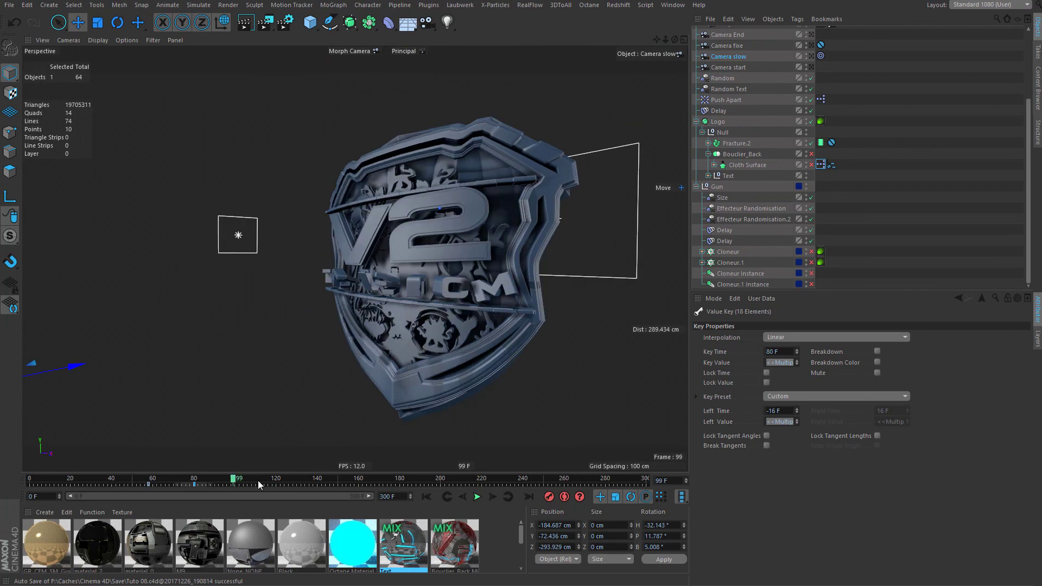
Clear the Camera slow selection and reopen the Morph Camera's Blend F-curve in the timeline.
scroll(823, 83, up, 5)
click(831, 118)
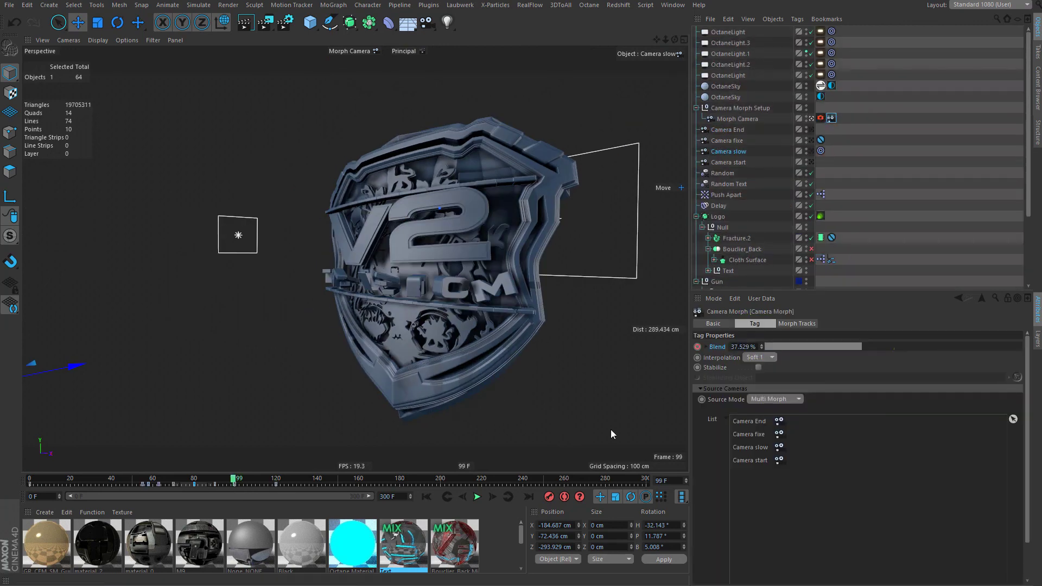
click(878, 163)
click(832, 119)
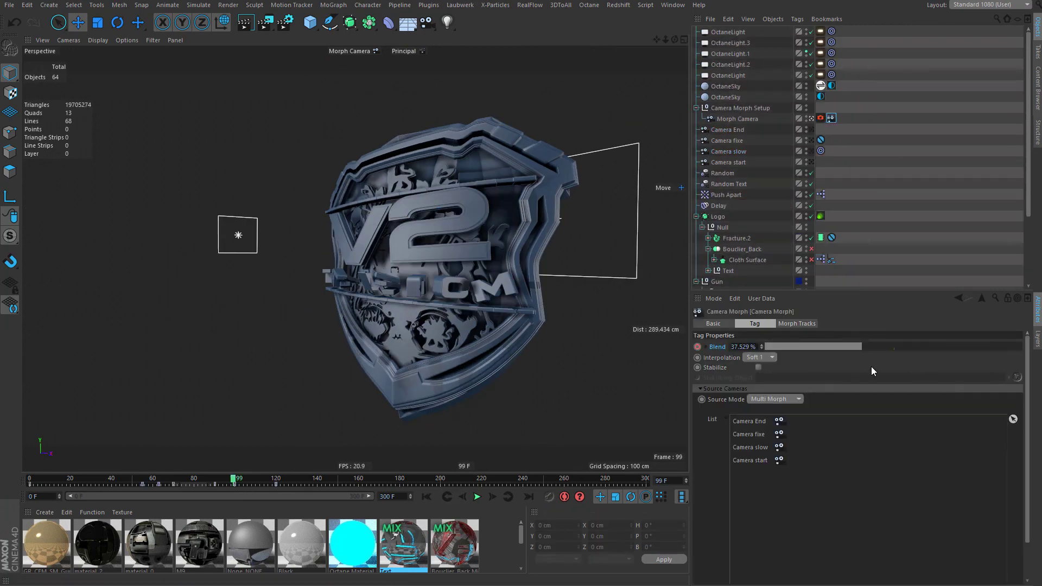
right_click(719, 351)
click(853, 458)
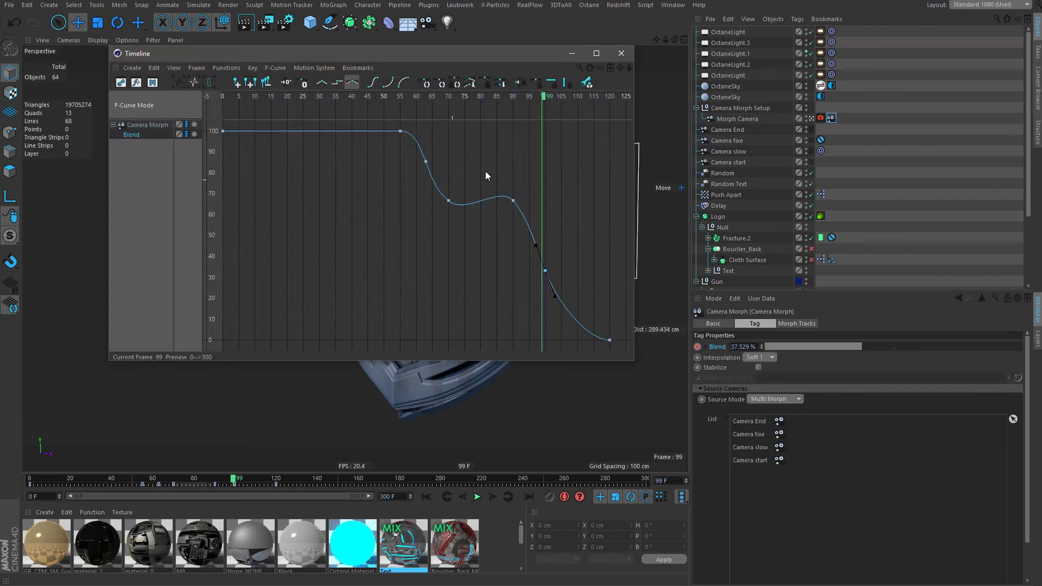
Scrub between about frames 79 and 90 to compare Camera slow's keys with the Camera Morph's Blend F-curve.
click(515, 101)
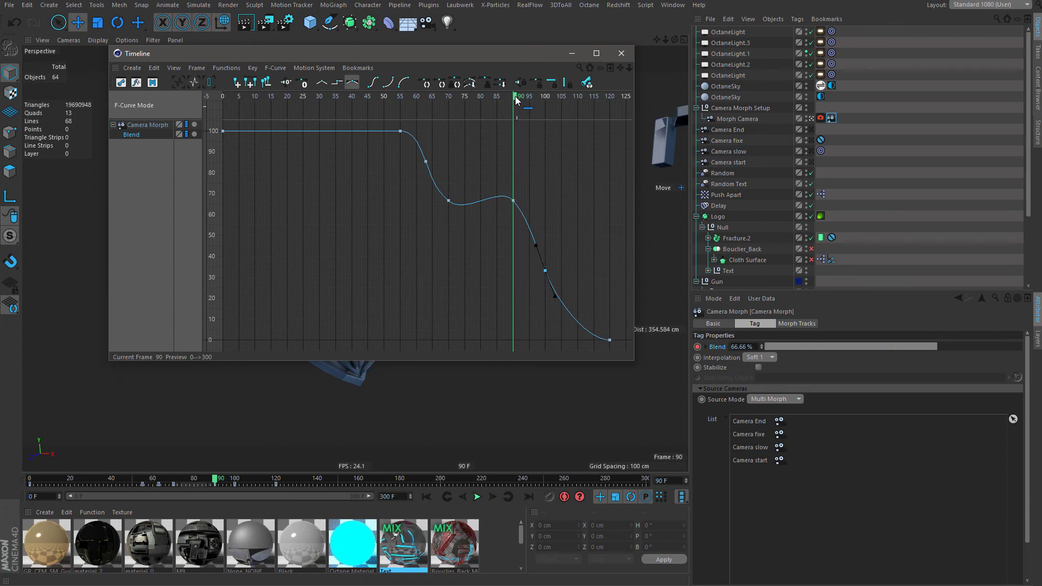
drag(507, 100, 484, 112)
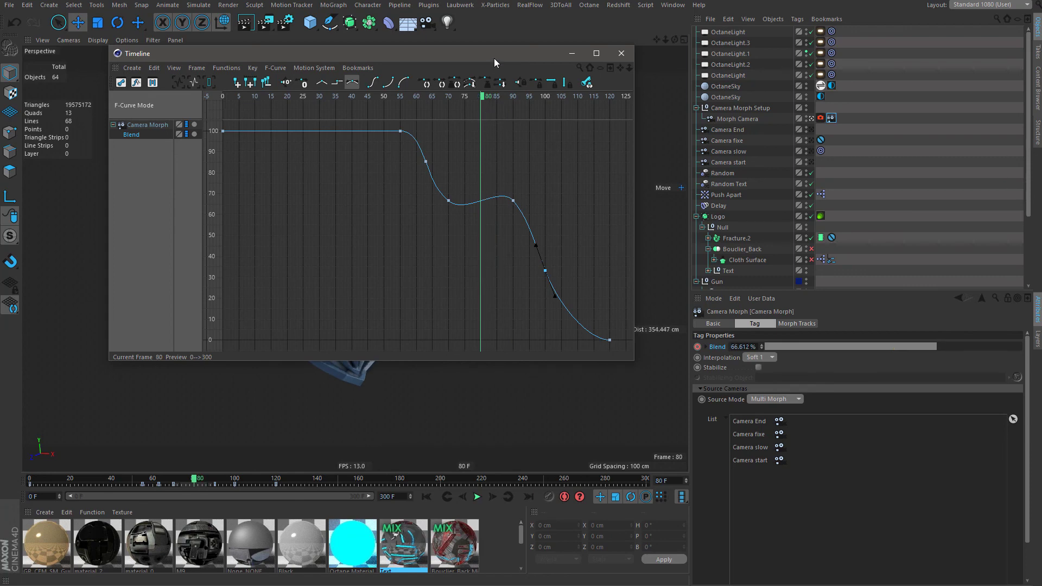
click(738, 155)
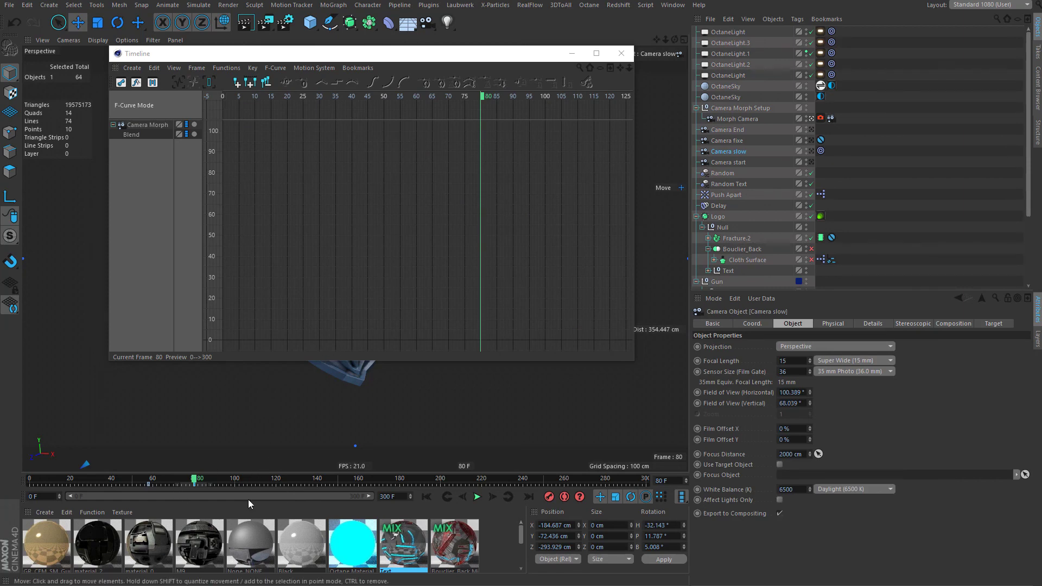
click(831, 119)
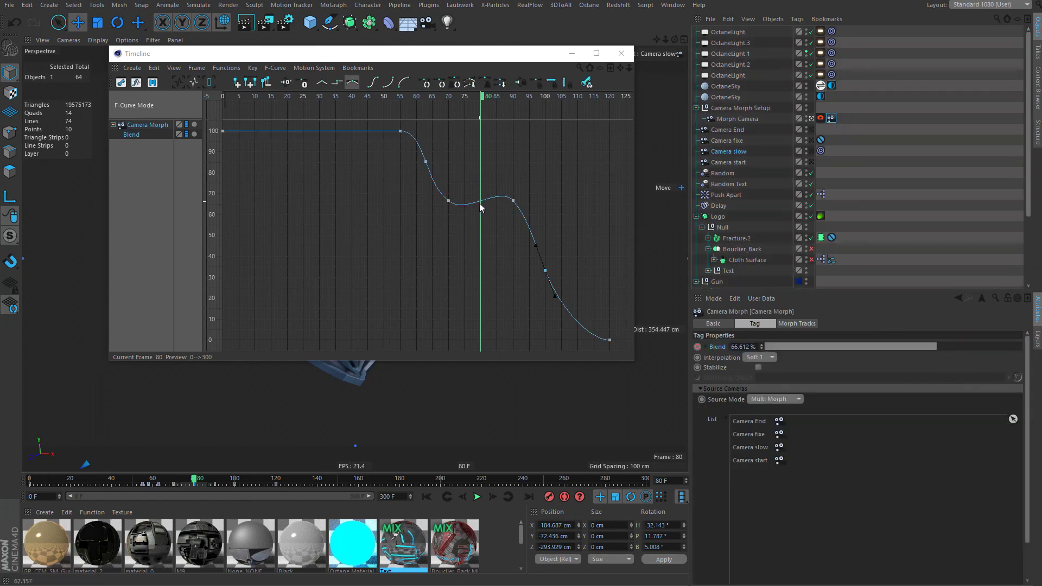
mouse_move(482, 99)
mouse_down()
mouse_move(449, 100)
mouse_move(479, 103)
mouse_up()
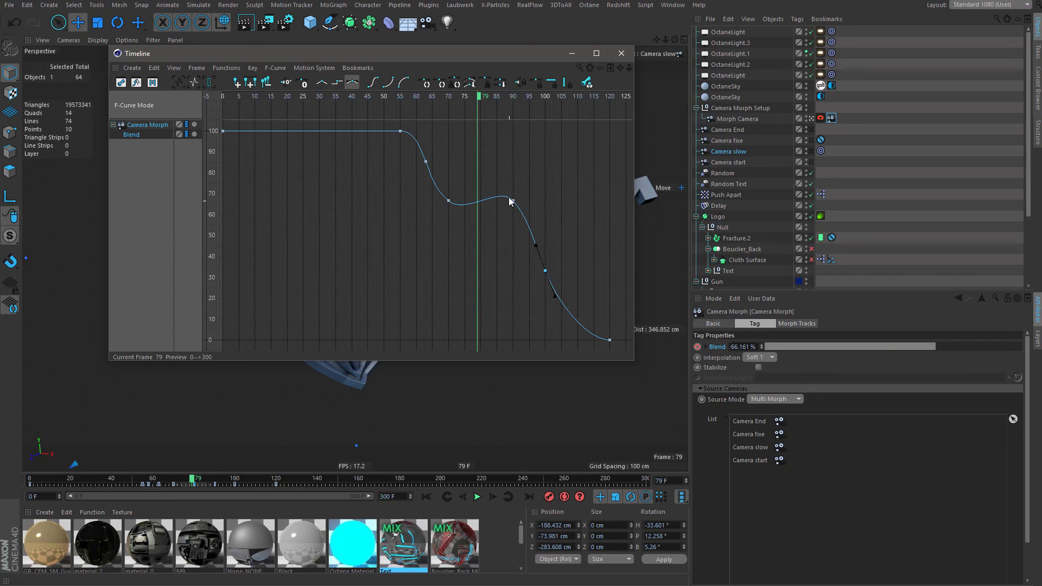
drag(481, 97, 517, 98)
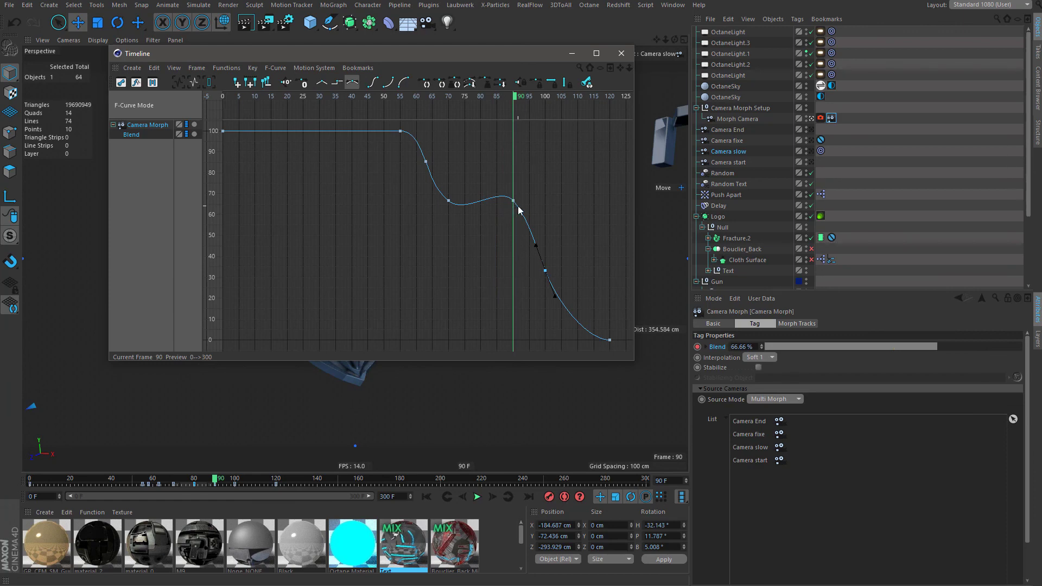
mouse_move(514, 99)
mouse_down()
mouse_move(552, 119)
mouse_move(524, 103)
mouse_up()
Move the timeline window aside, play the camera move from about frame 65 several times, and stop at frame 102.
drag(489, 56, 1041, 53)
drag(199, 479, 166, 478)
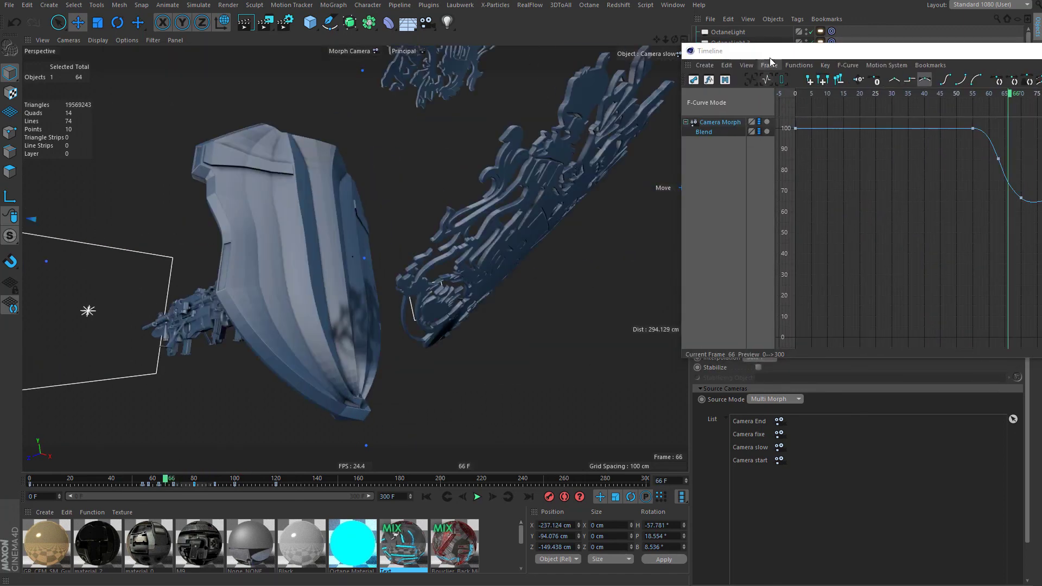
drag(771, 56, 961, 74)
click(833, 151)
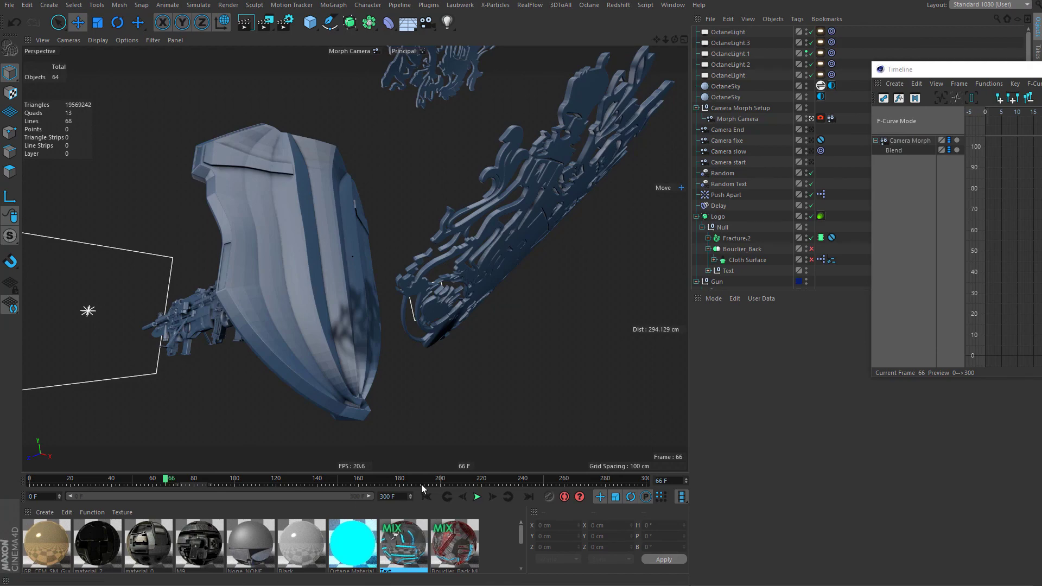
click(477, 496)
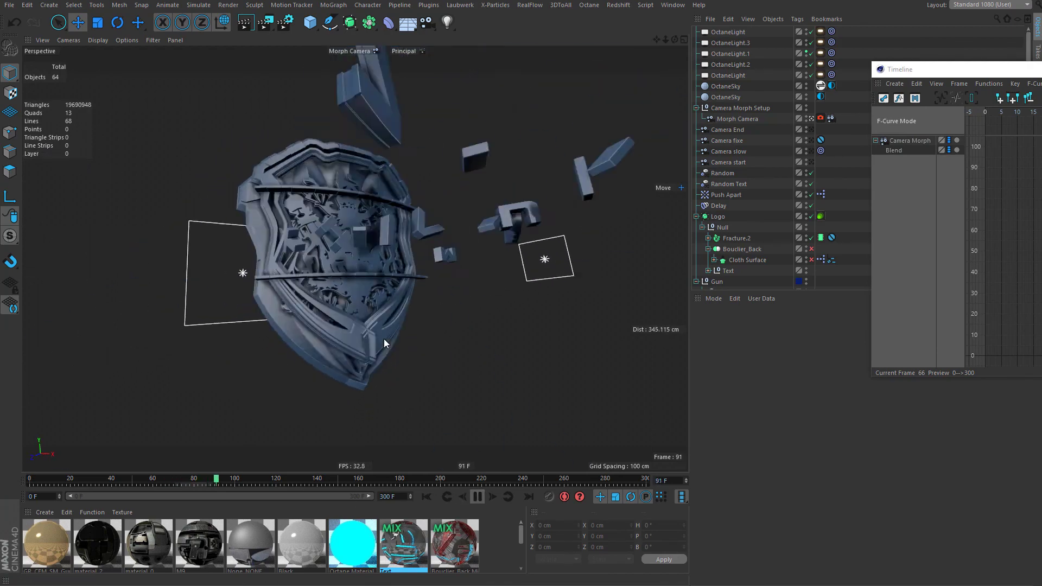
click(165, 479)
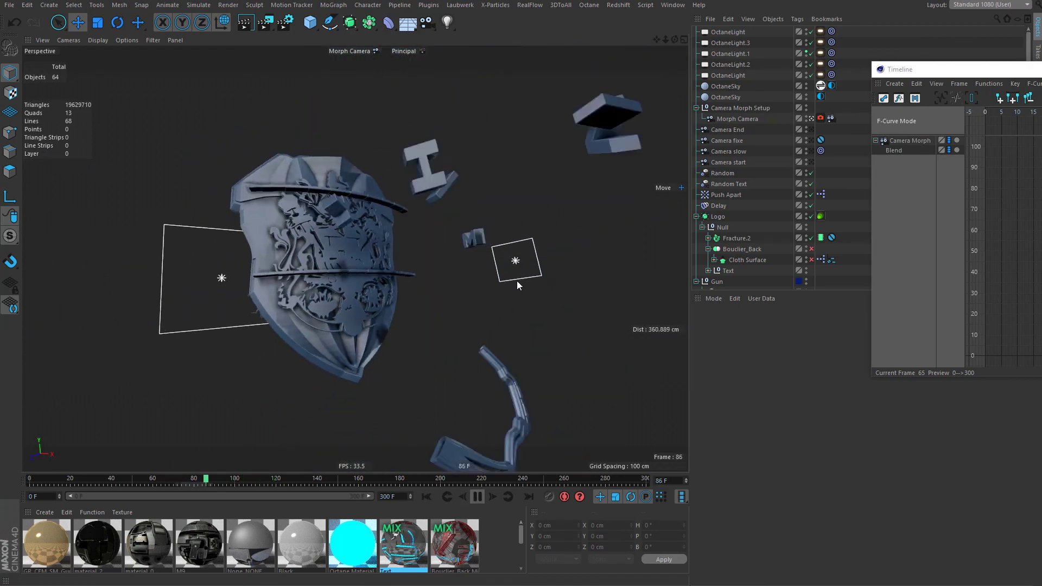
click(160, 478)
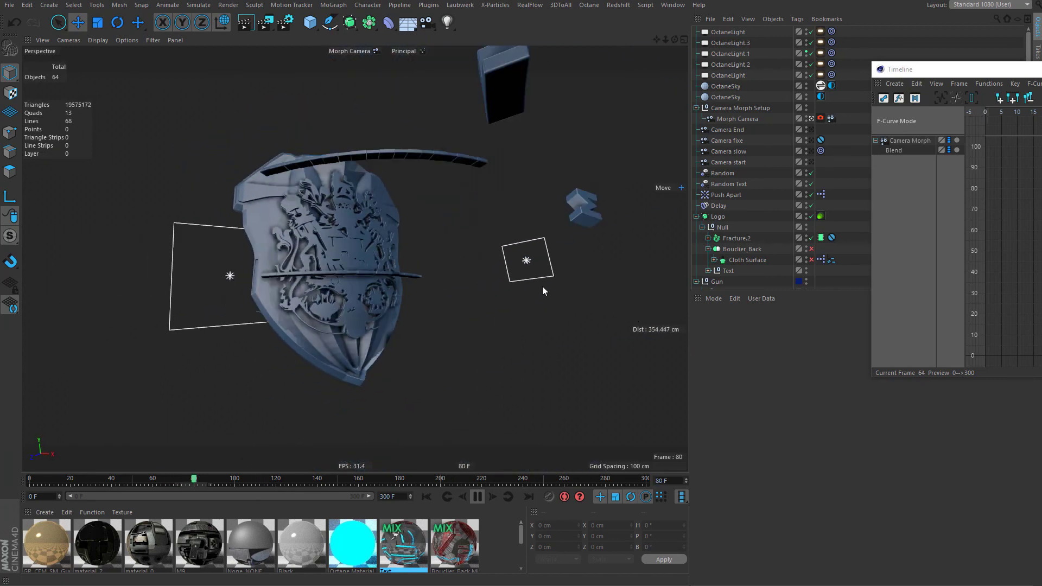
click(477, 497)
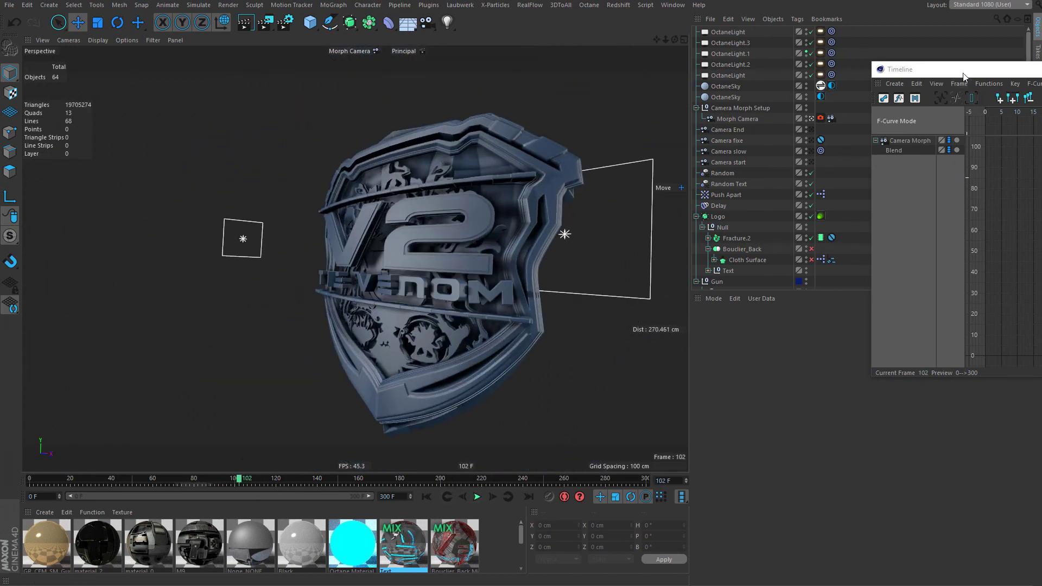
Bring back the Camera Morph's Blend F-curve and examine the tangents of its keys at frames 70 and 90.
drag(964, 71, 825, 154)
click(830, 119)
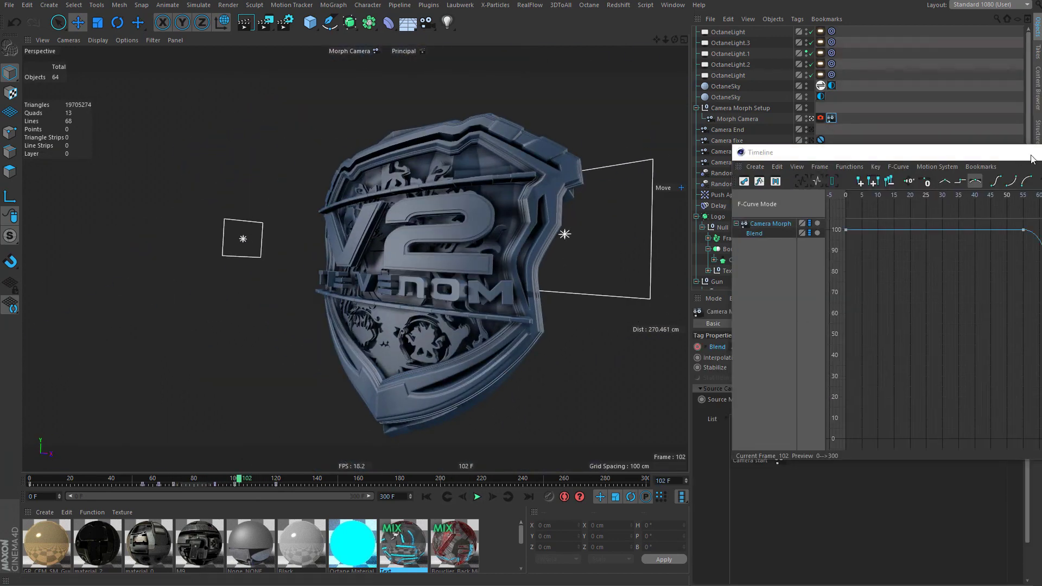
drag(846, 152, 375, 130)
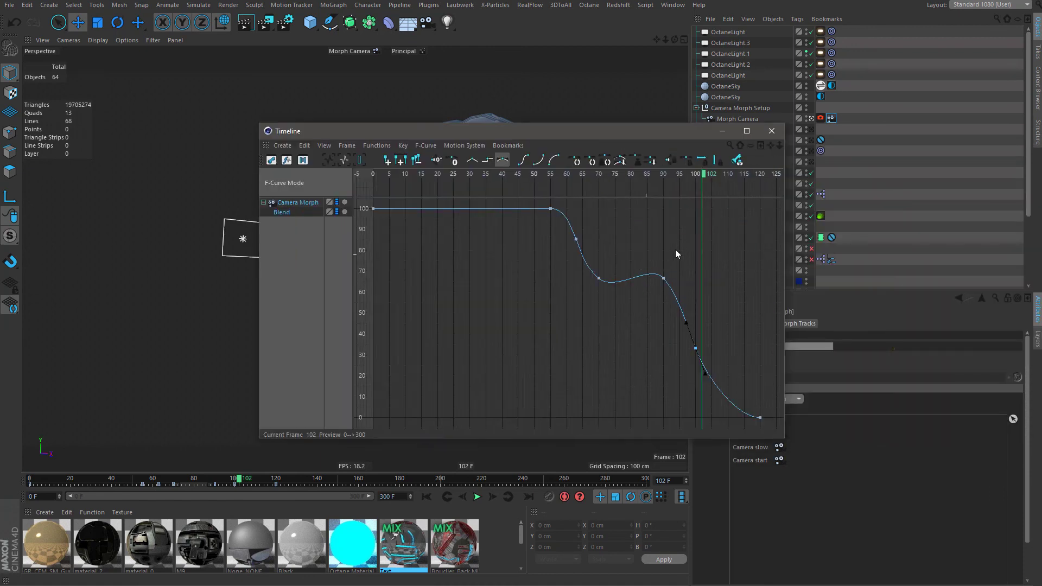
drag(676, 249, 534, 314)
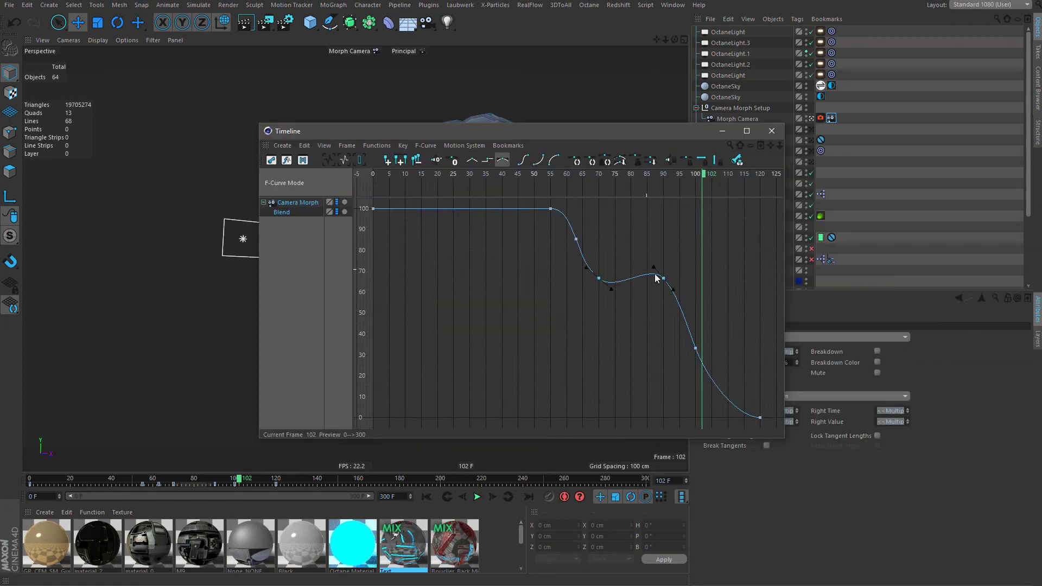
click(662, 303)
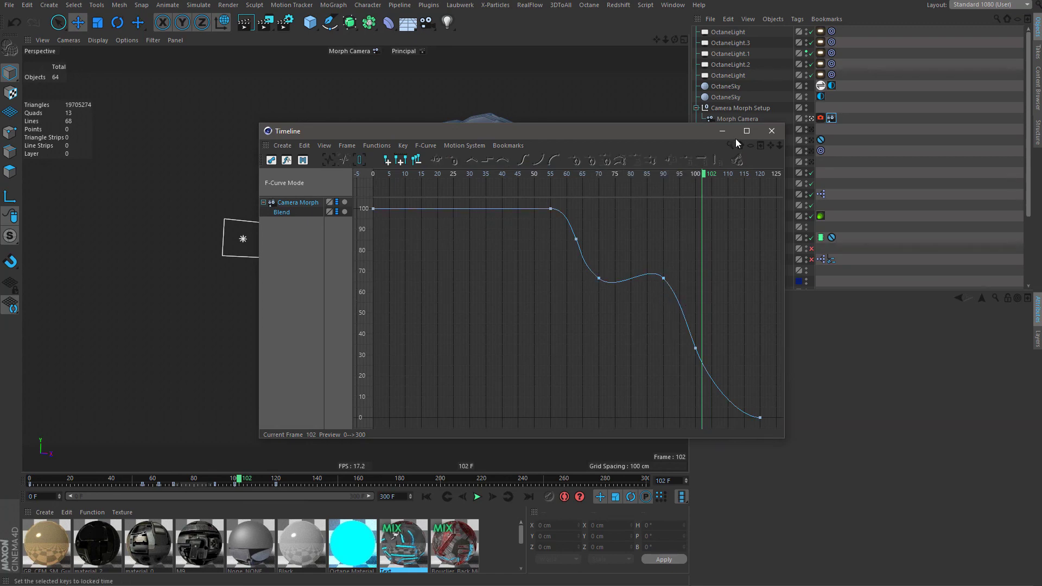
click(771, 131)
Play the camera move from frame 71, replay it several times from around there, and stop at frame 130.
click(175, 479)
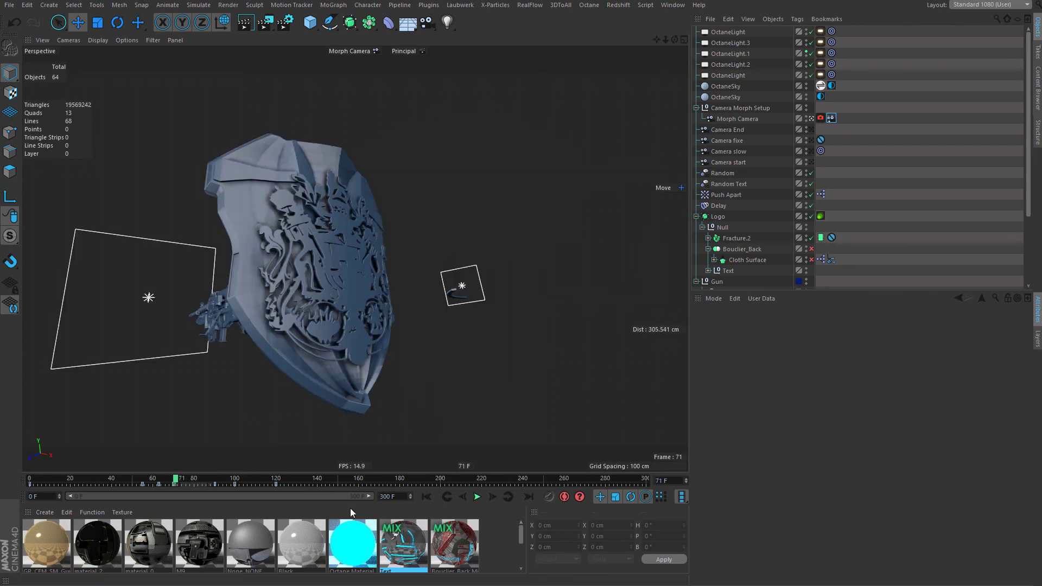
click(477, 496)
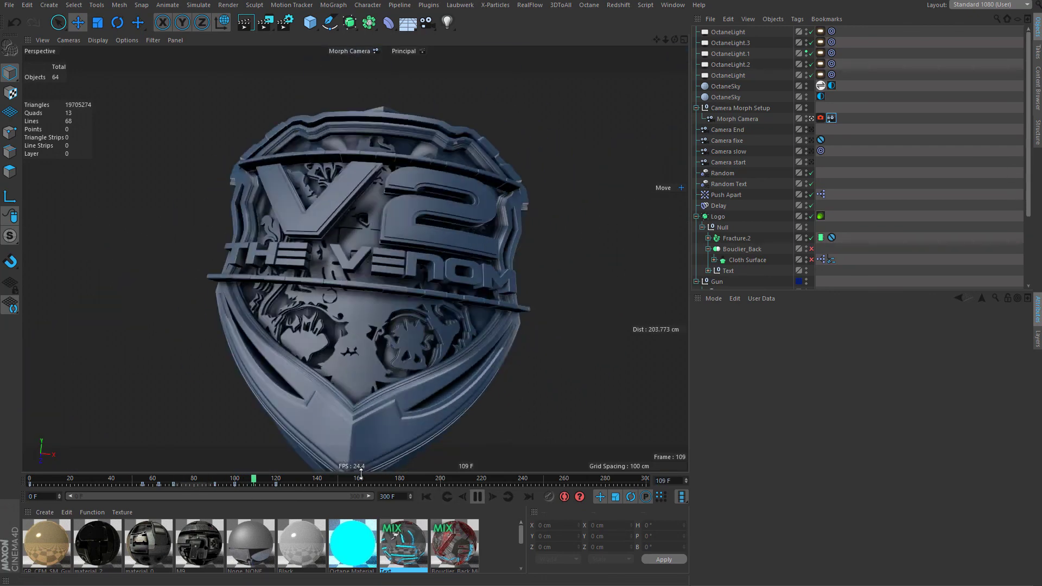
click(179, 481)
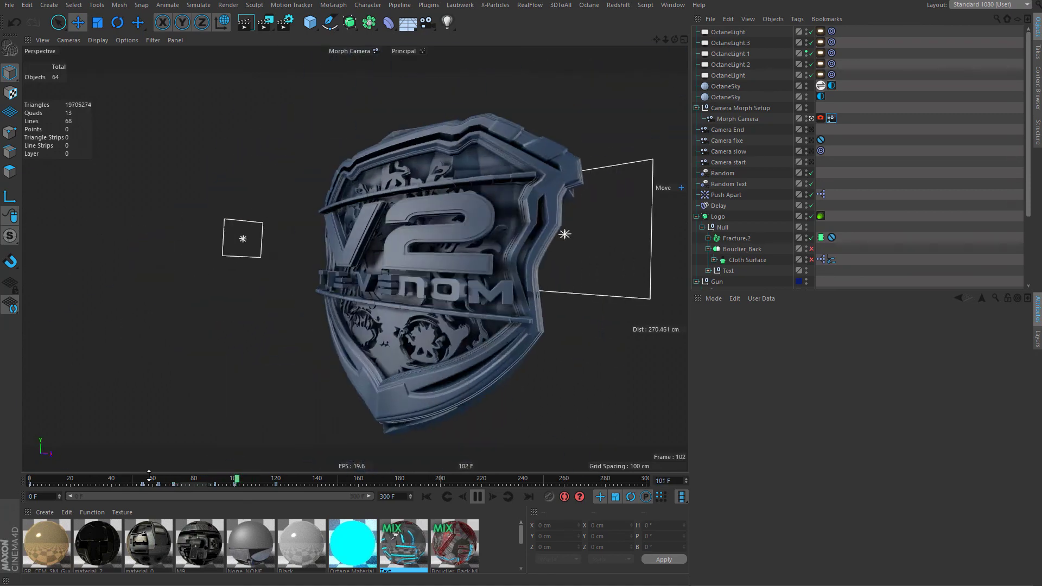
click(182, 481)
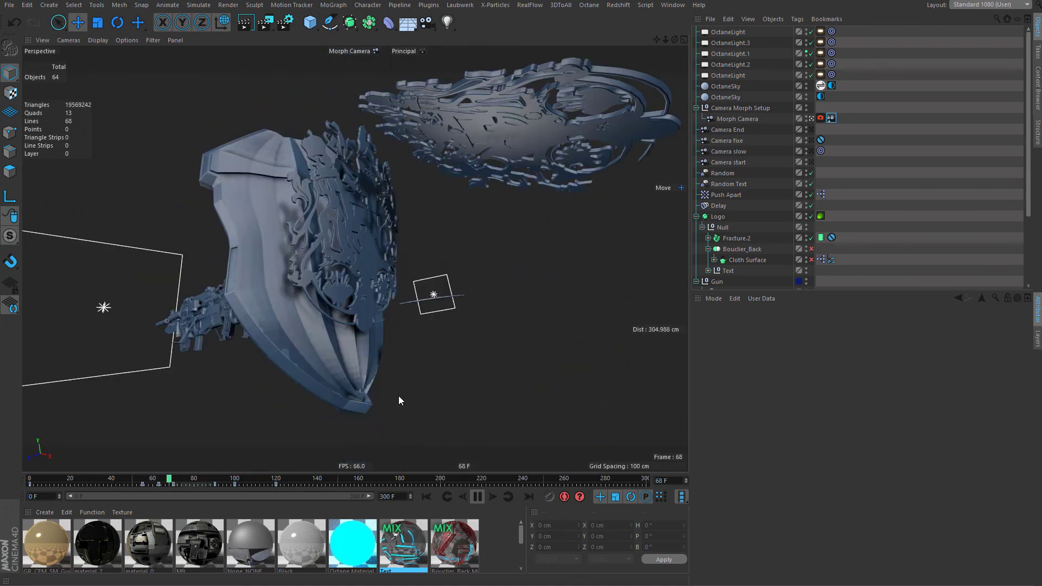
click(158, 483)
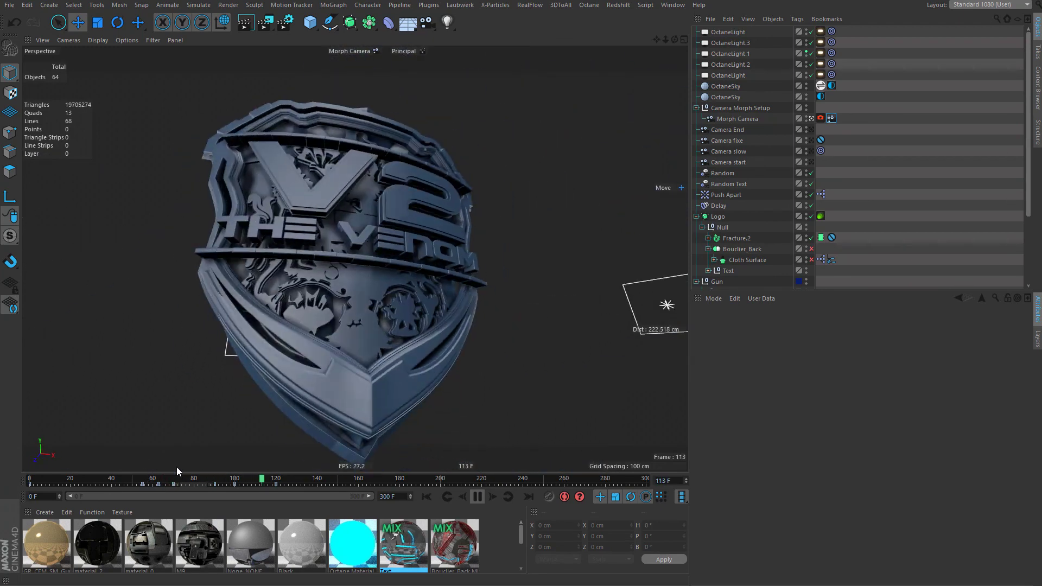
click(163, 481)
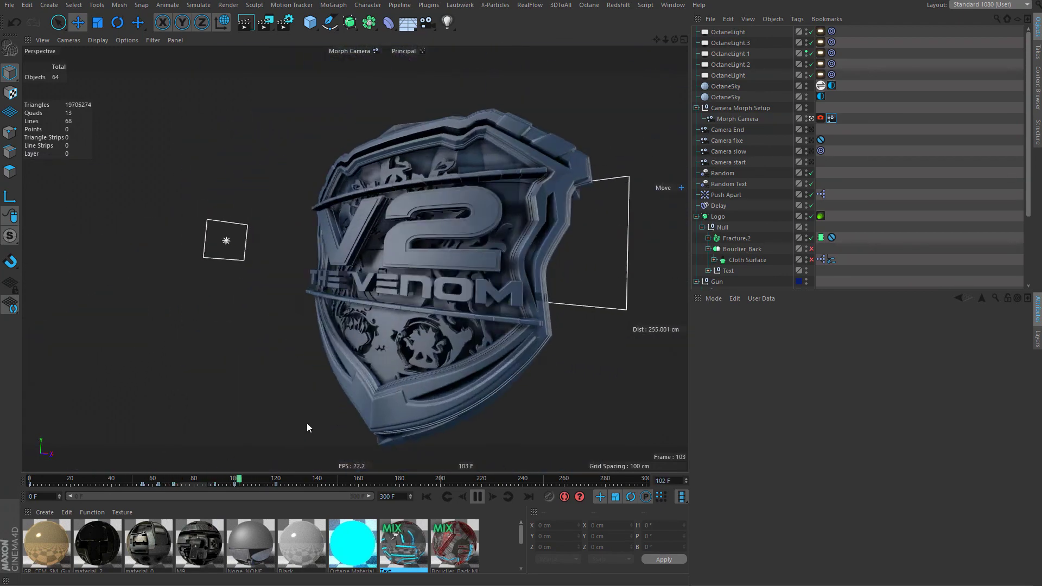
click(477, 496)
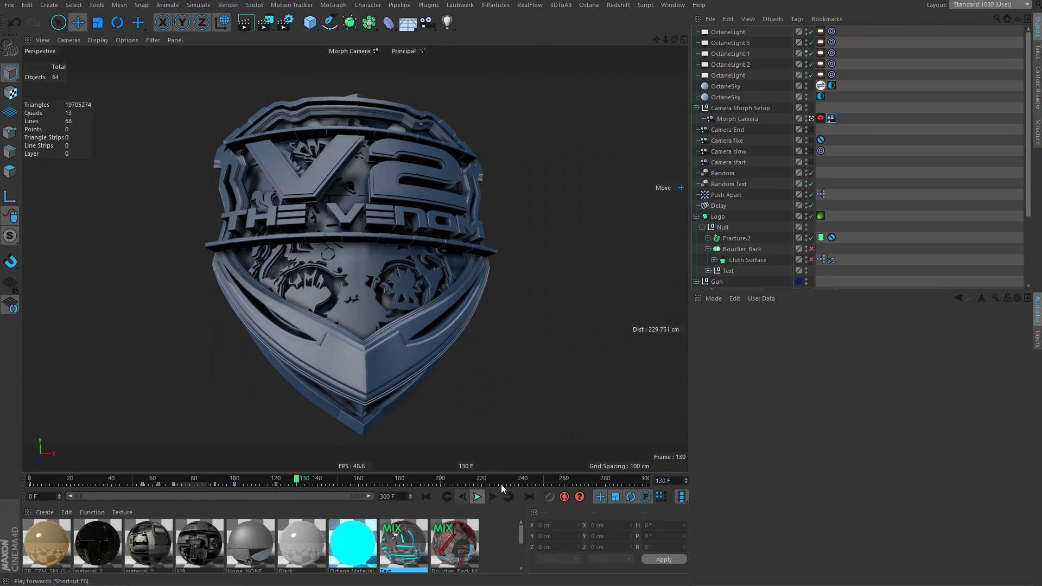
Reopen the Camera Morph's Blend F-curve and reshape the tangent of its key at frame 90.
click(831, 121)
right_click(721, 347)
mouse_move(760, 353)
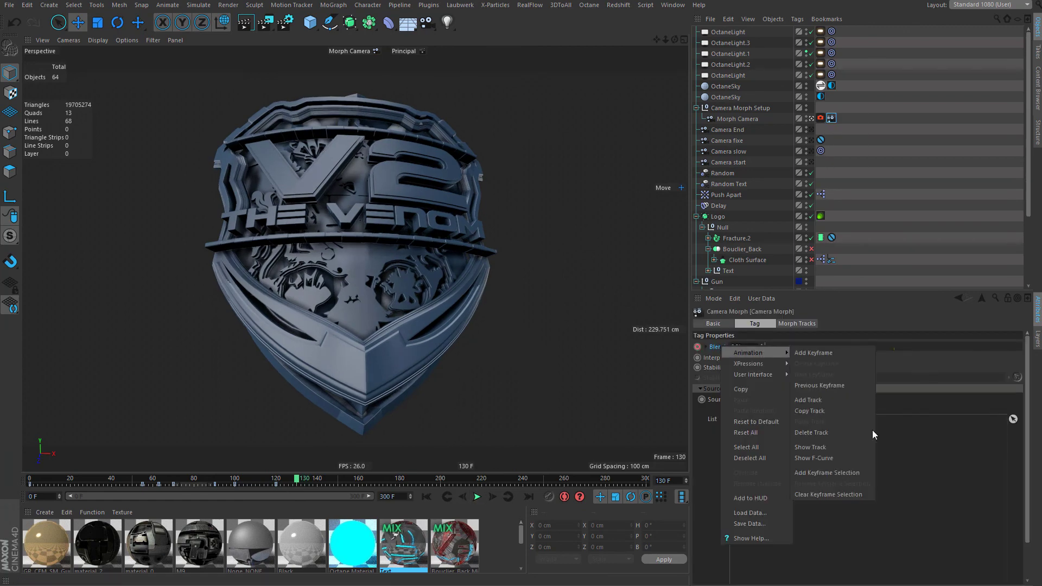
click(855, 457)
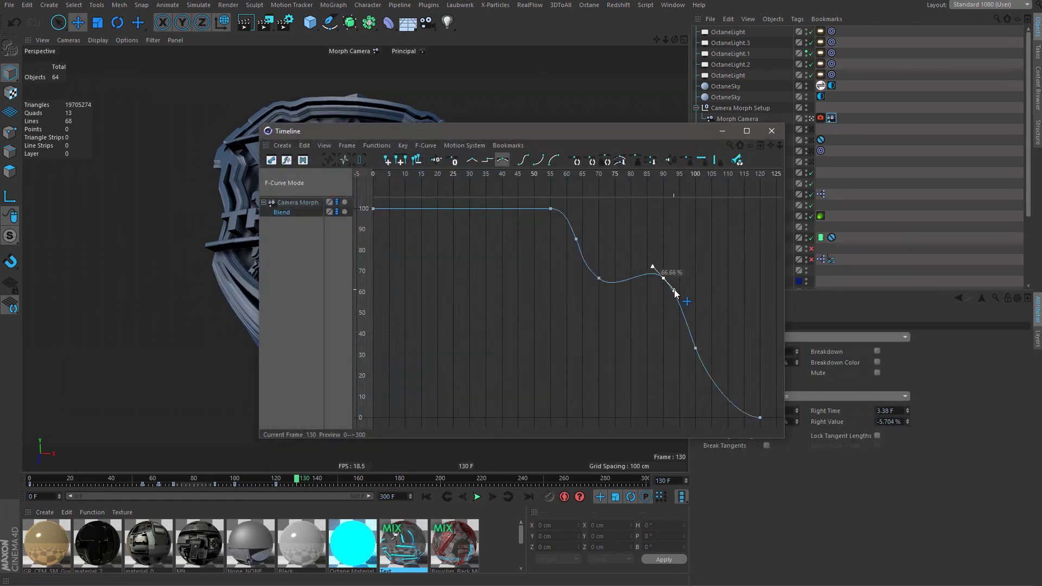
click(642, 317)
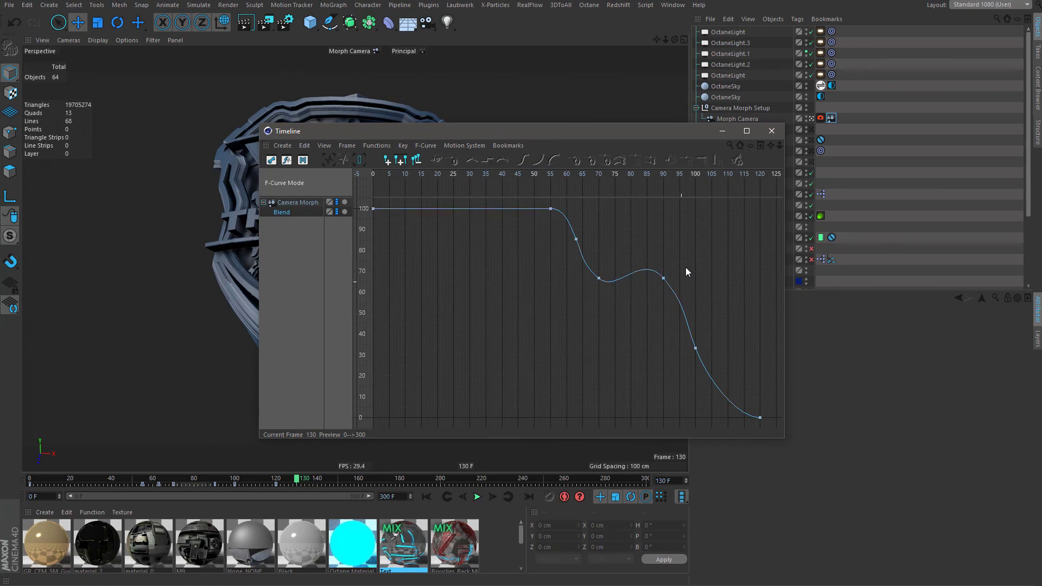
click(663, 279)
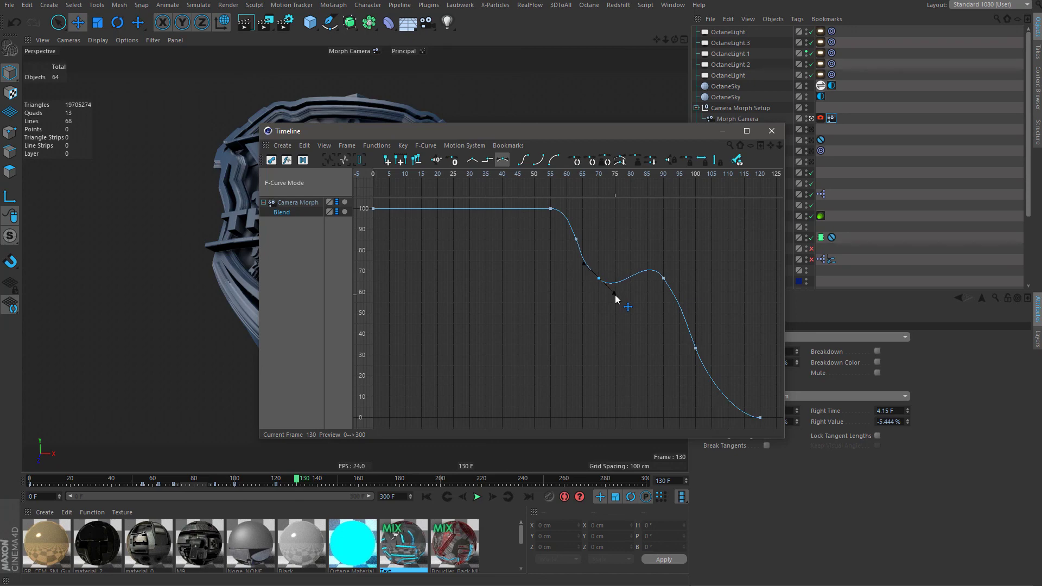
Adjust the frame 70 Blend key's right tangent to about 4.15 F and -4.925 %, and close the timeline.
click(632, 301)
click(606, 280)
drag(613, 291, 611, 288)
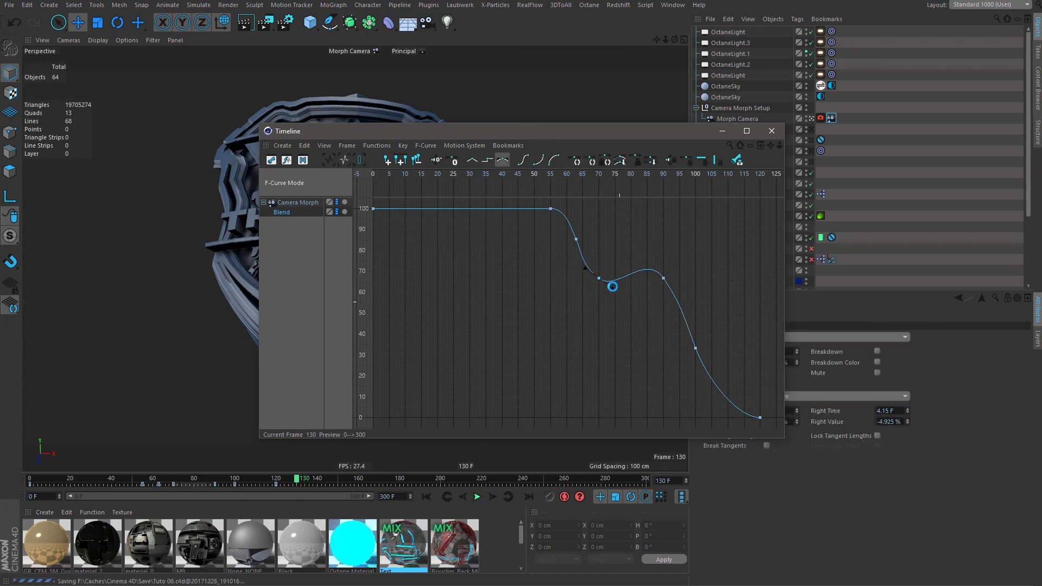
drag(604, 233, 519, 275)
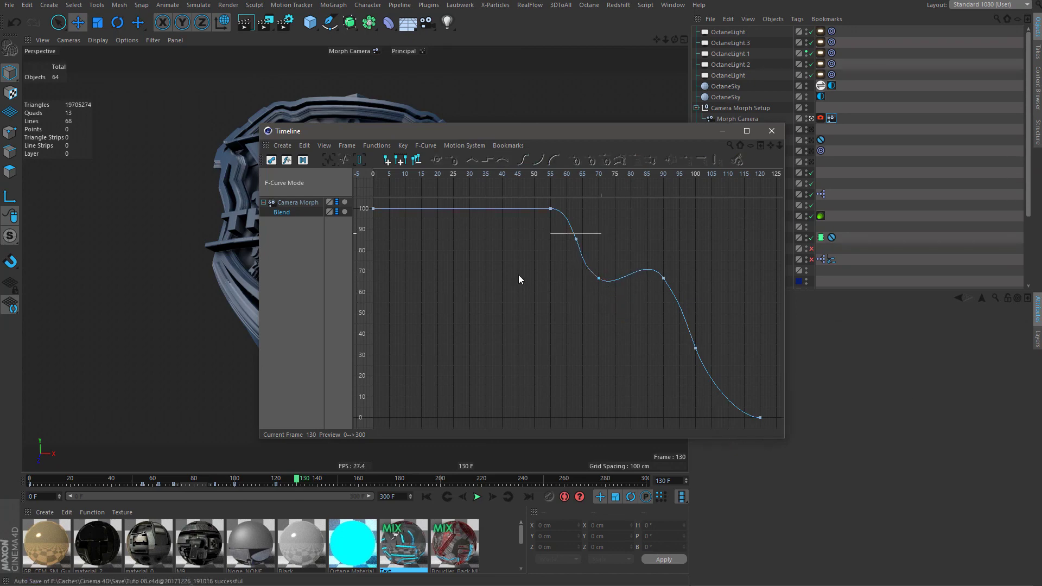
click(596, 252)
click(773, 131)
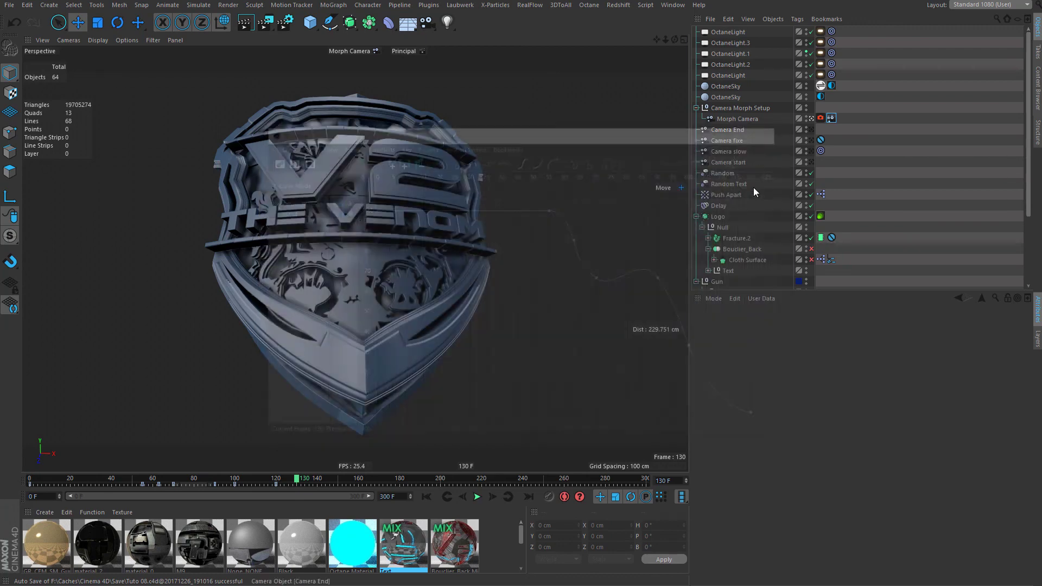
Replay the camera move several times, restarting between about frames 45 and 70, and stop playback at frame 121.
click(122, 480)
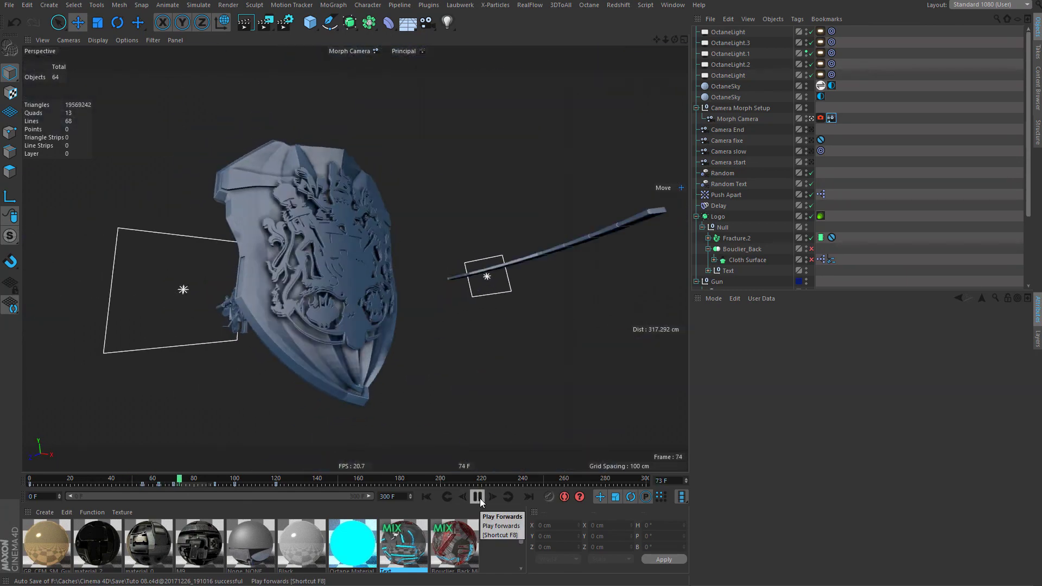
click(170, 481)
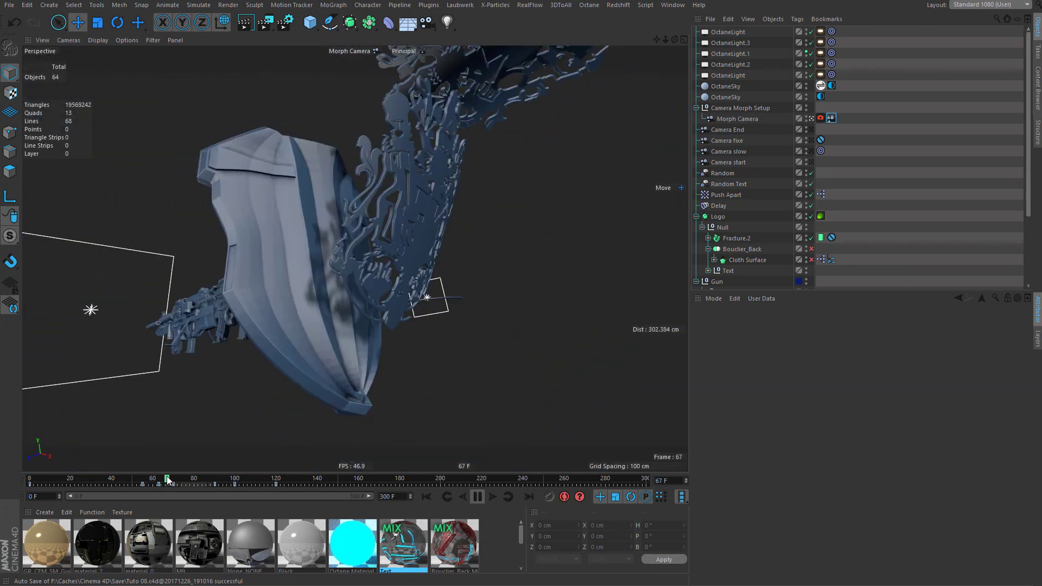
click(167, 480)
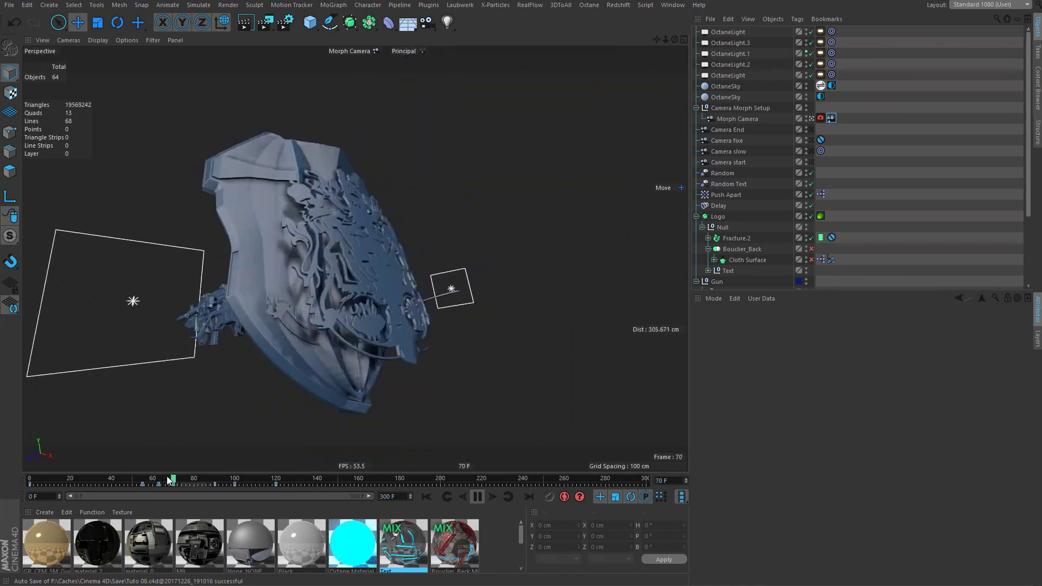
click(167, 481)
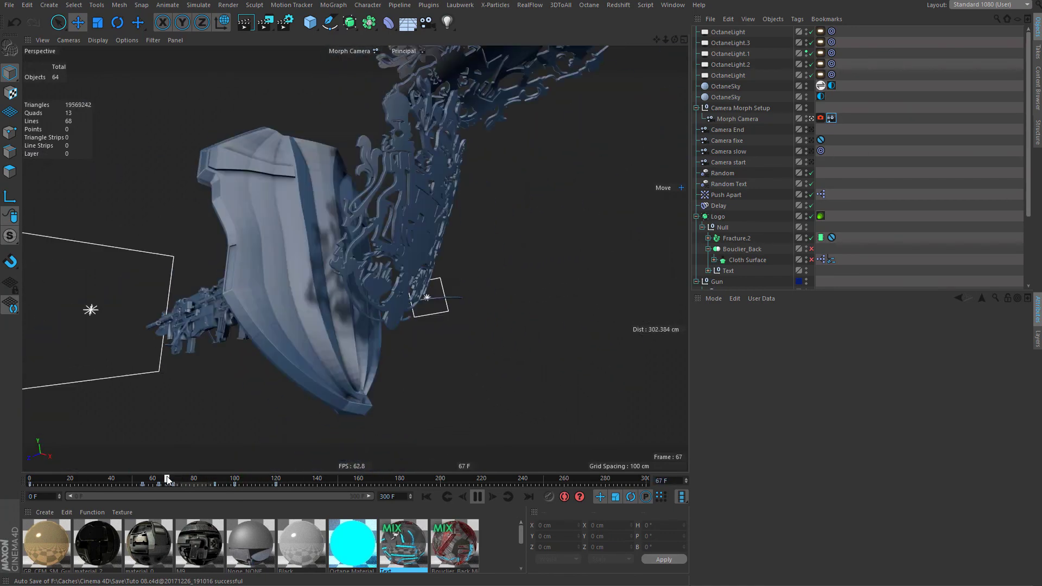
click(144, 480)
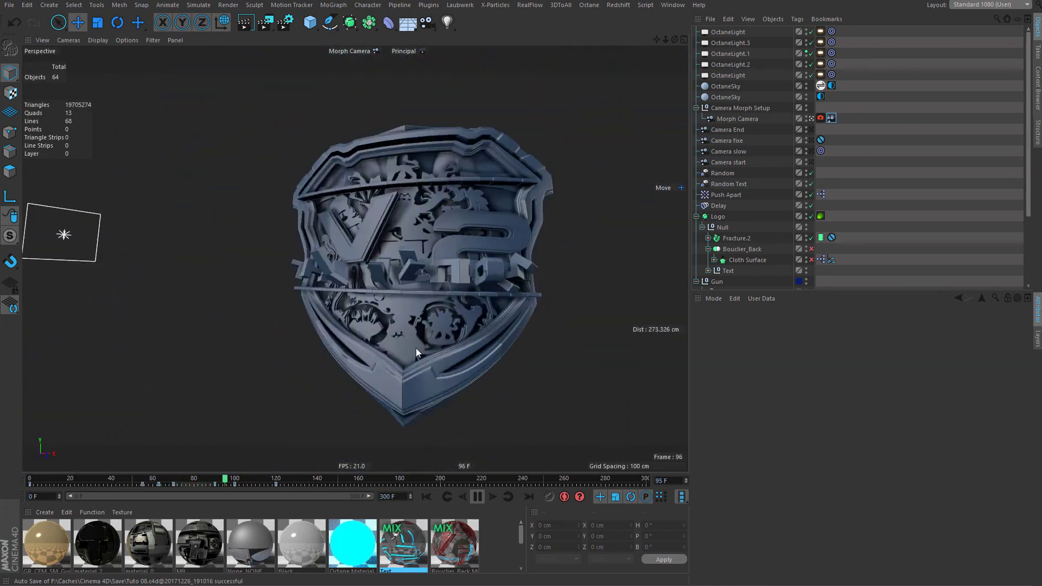
click(150, 481)
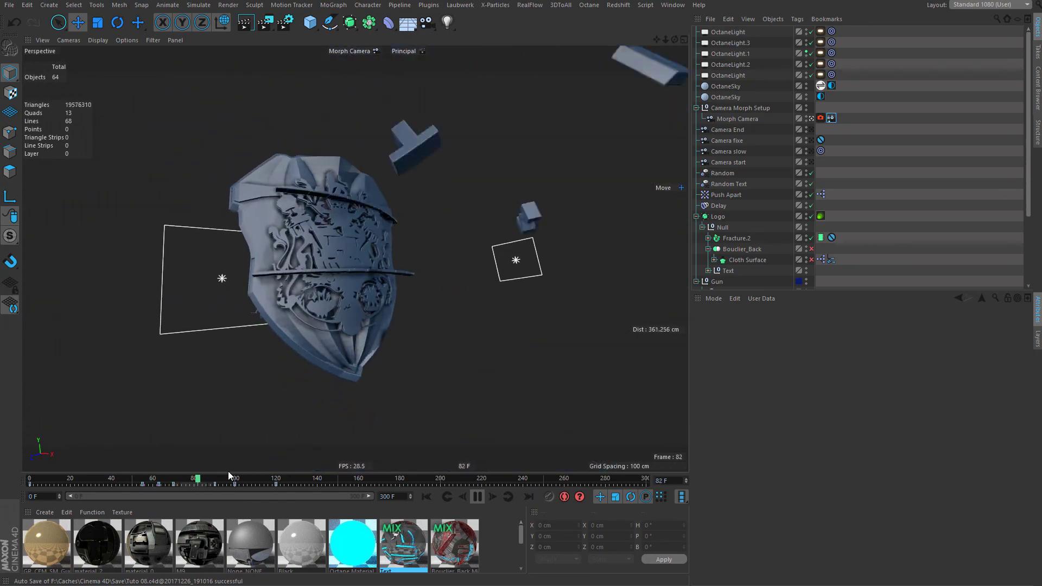
click(172, 481)
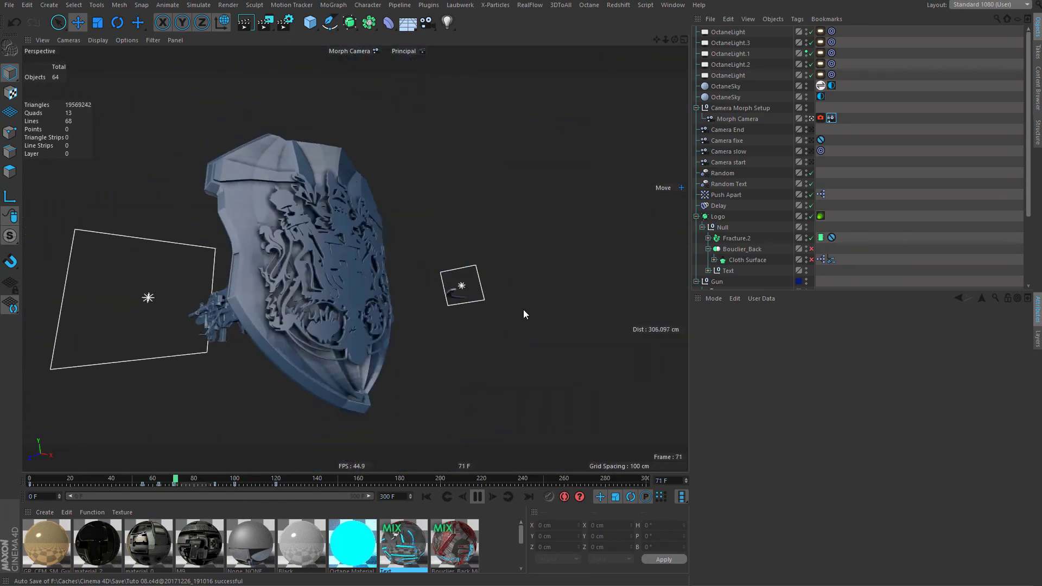
key(F8)
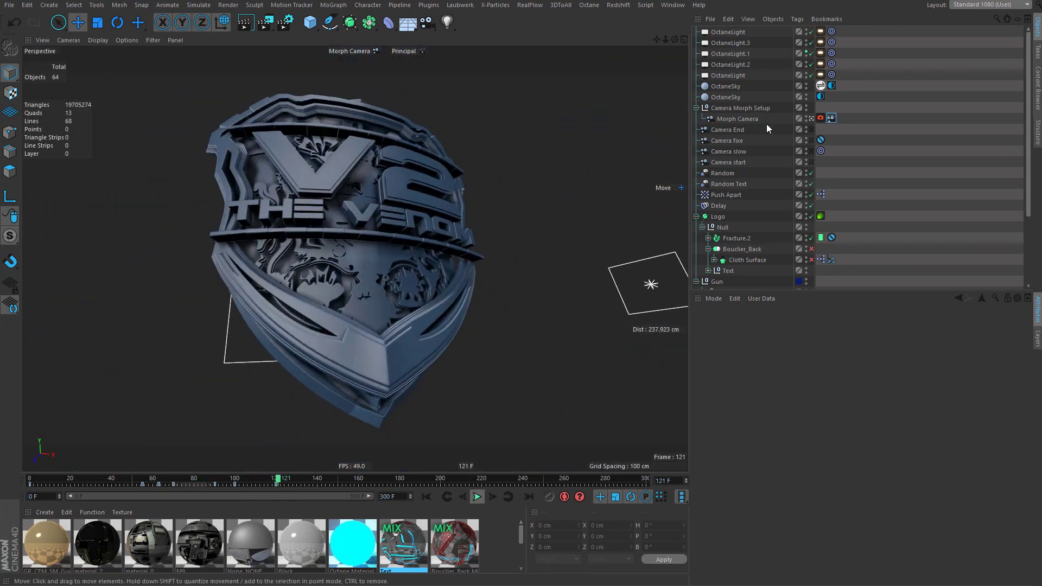
Enable the Stop Generators XPresso tag on Cloth Surface, switch Cloneur and Cloneur.1 back on, and save the project.
click(861, 180)
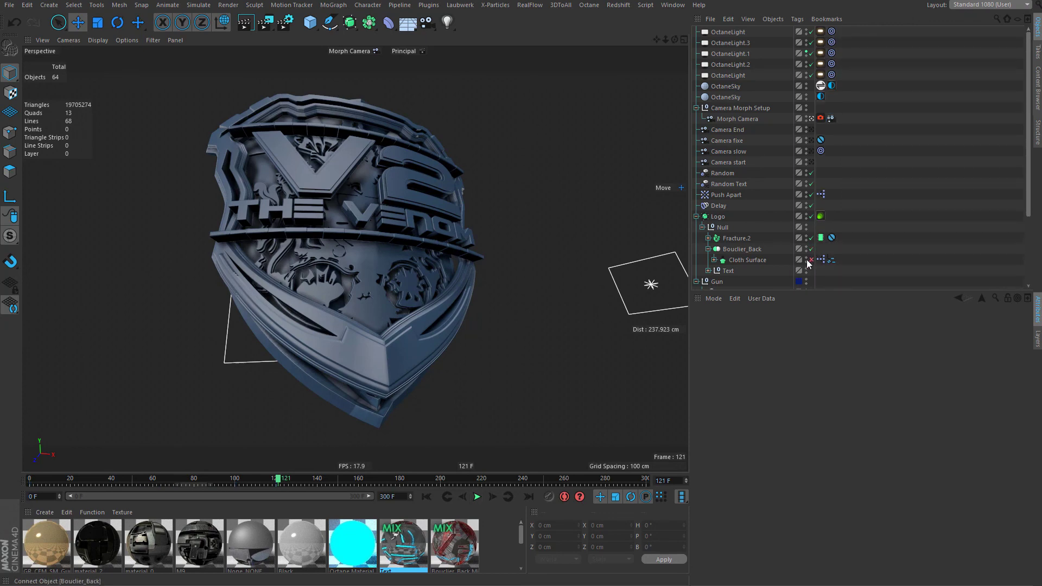
scroll(865, 242, down, 3)
click(821, 194)
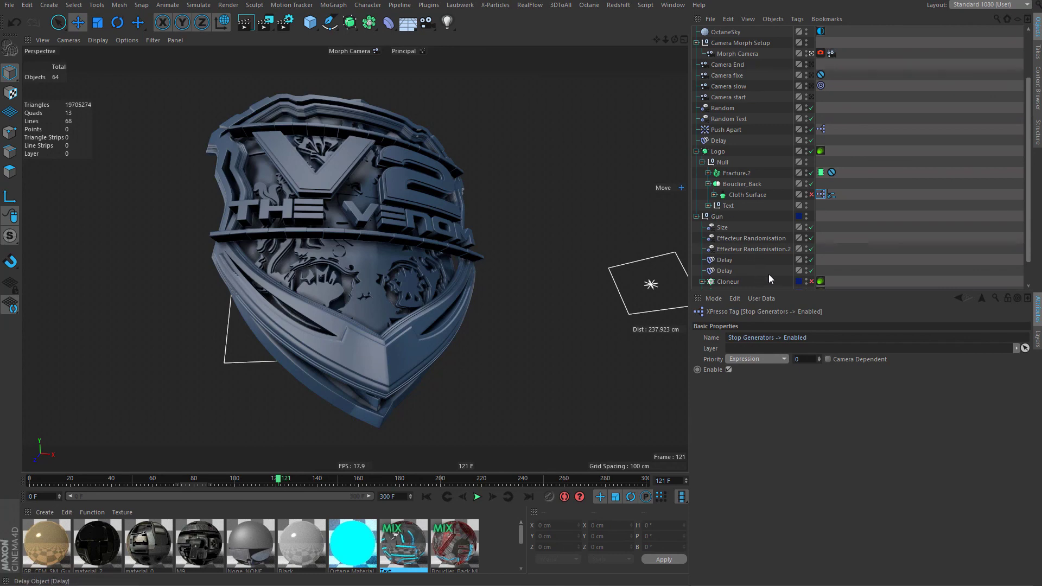
scroll(769, 275, down, 1)
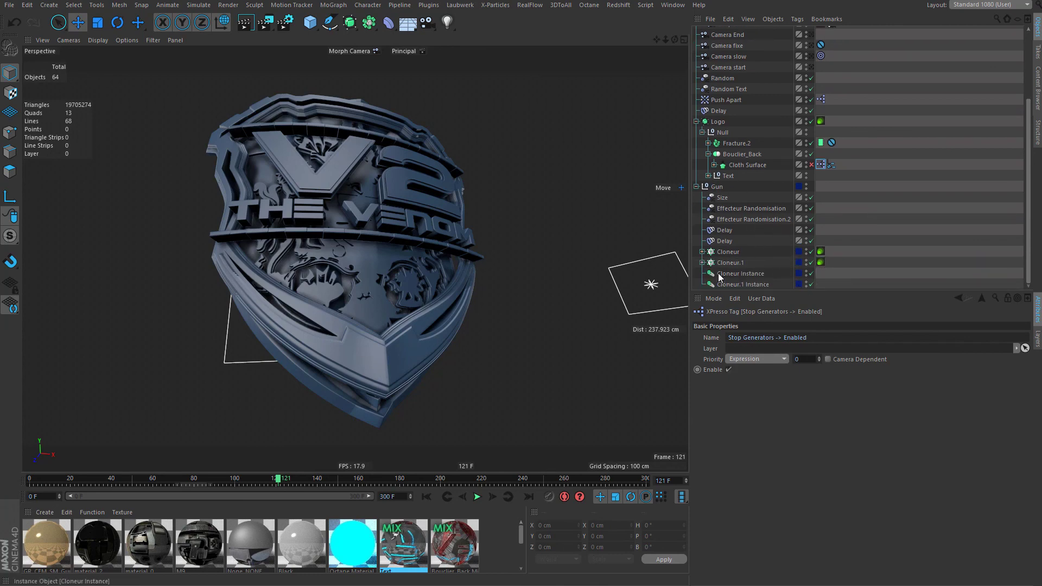
click(703, 263)
scroll(782, 232, down, 3)
scroll(930, 236, up, 8)
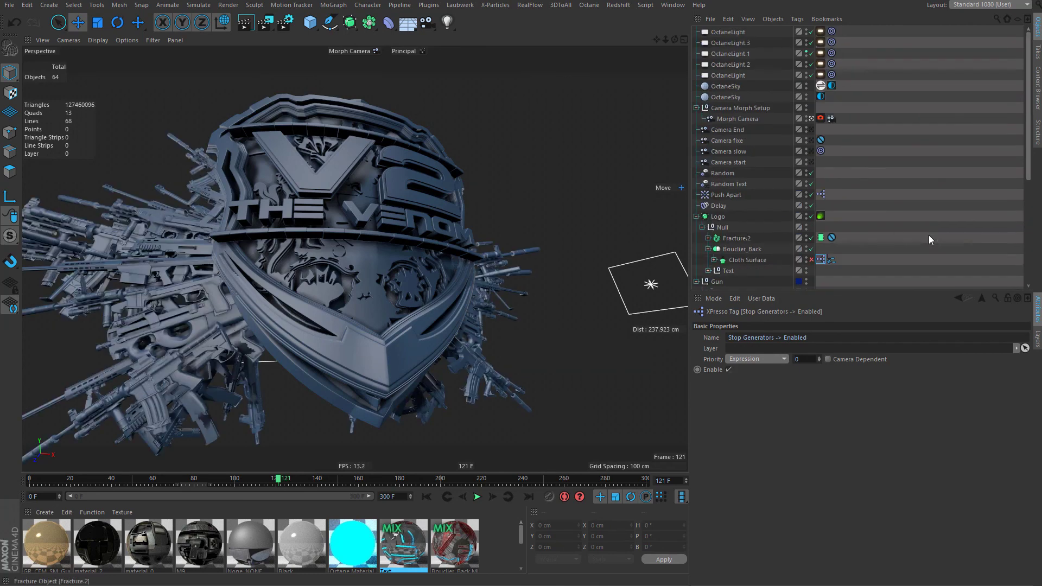
click(10, 5)
click(53, 95)
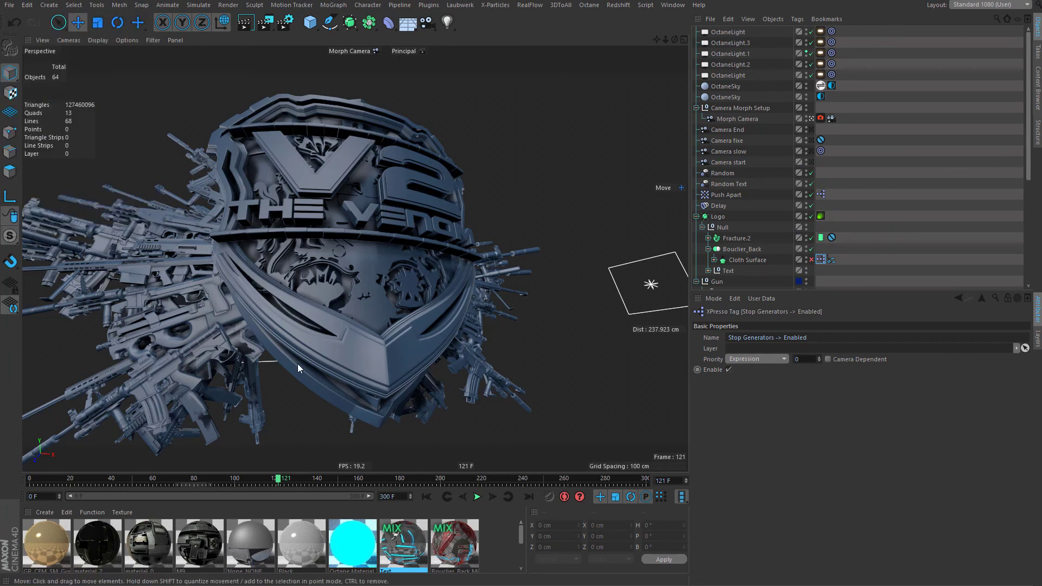
Go to frame 71 and review the Octane path tracing kernel settings, including GI clamp, adaptive sampling and minimum samples.
mouse_move(165, 480)
mouse_down()
mouse_move(212, 489)
mouse_move(166, 488)
mouse_up()
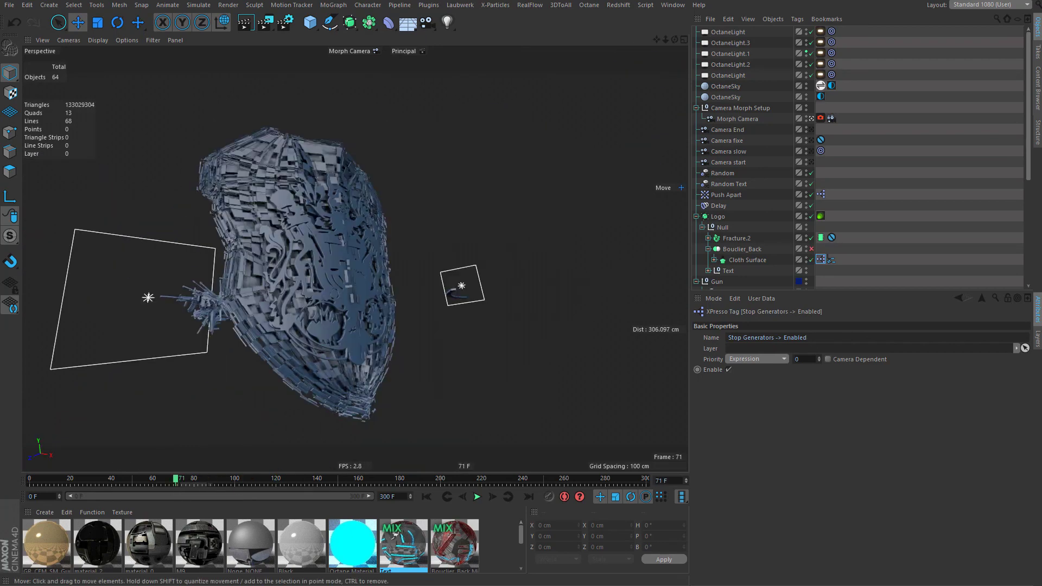
click(286, 23)
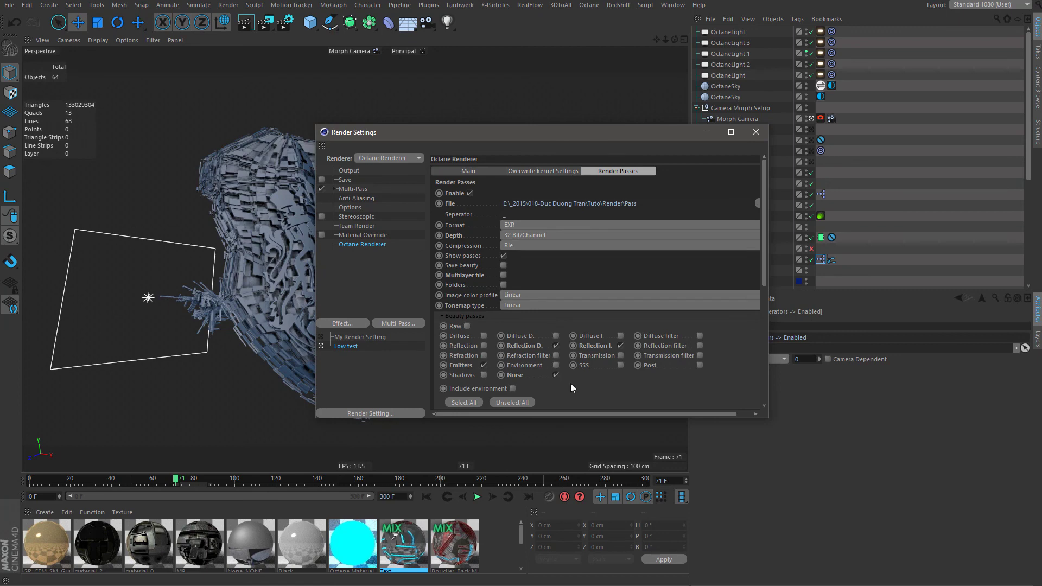
click(513, 171)
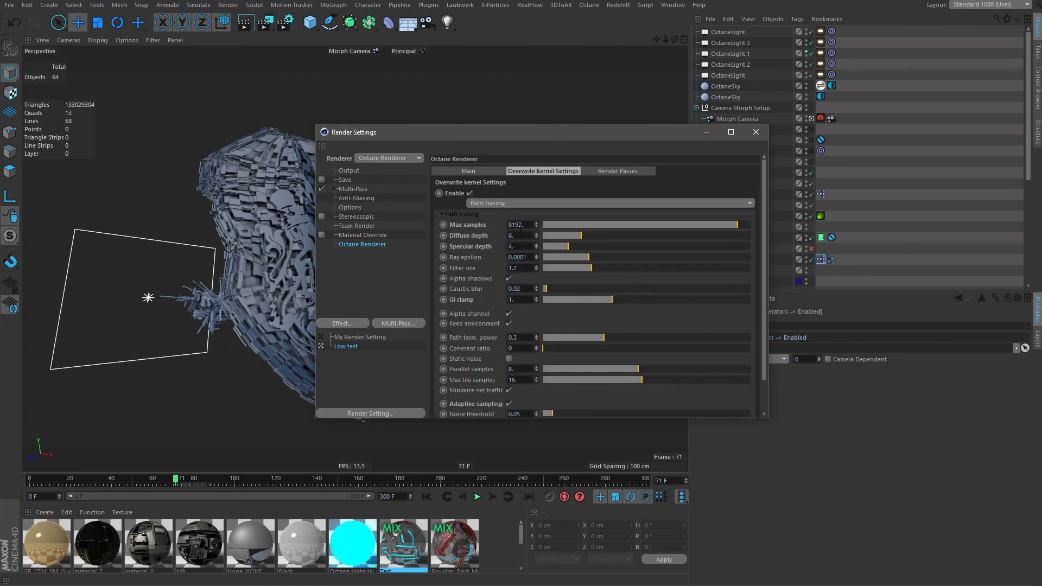
scroll(536, 326, down, 2)
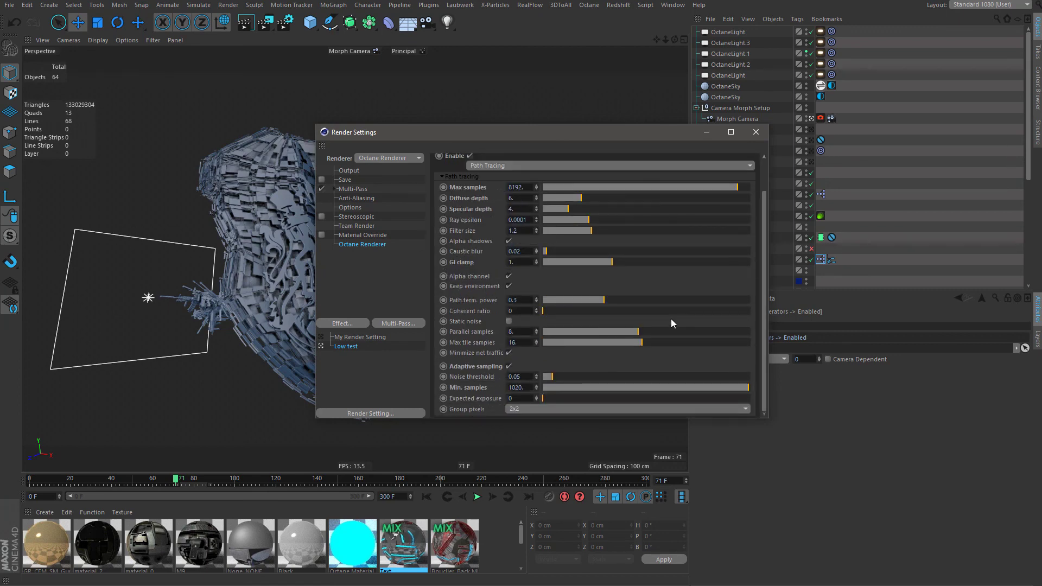
scroll(671, 320, up, 2)
scroll(635, 176, down, 2)
scroll(616, 265, up, 2)
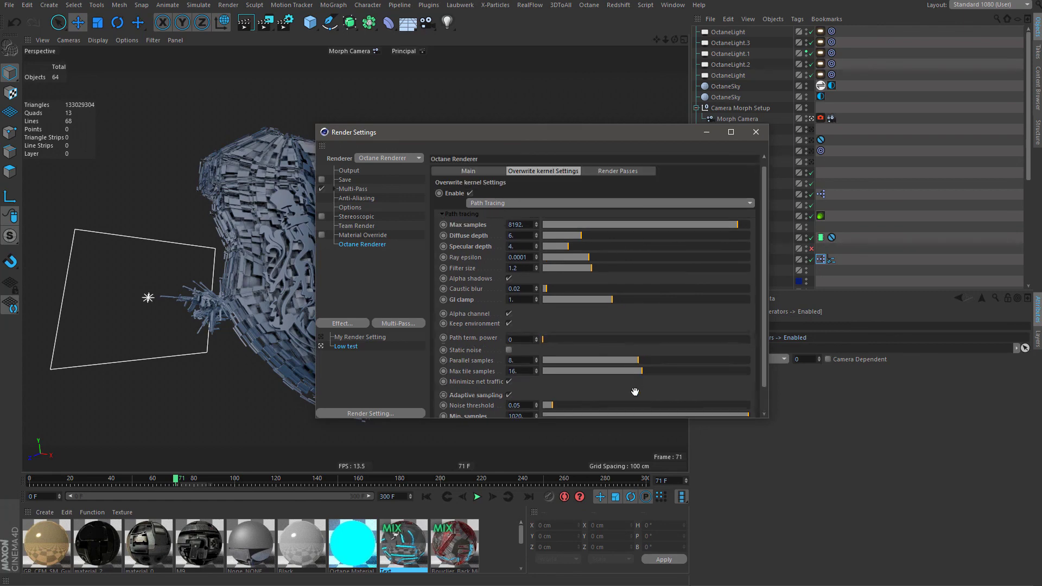
click(613, 170)
click(549, 171)
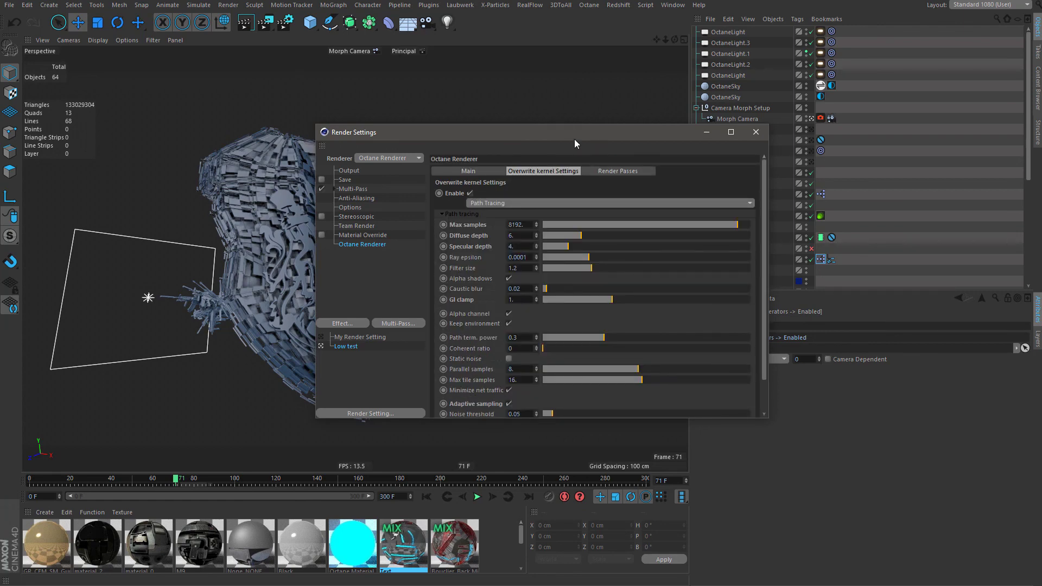
drag(577, 131, 583, 105)
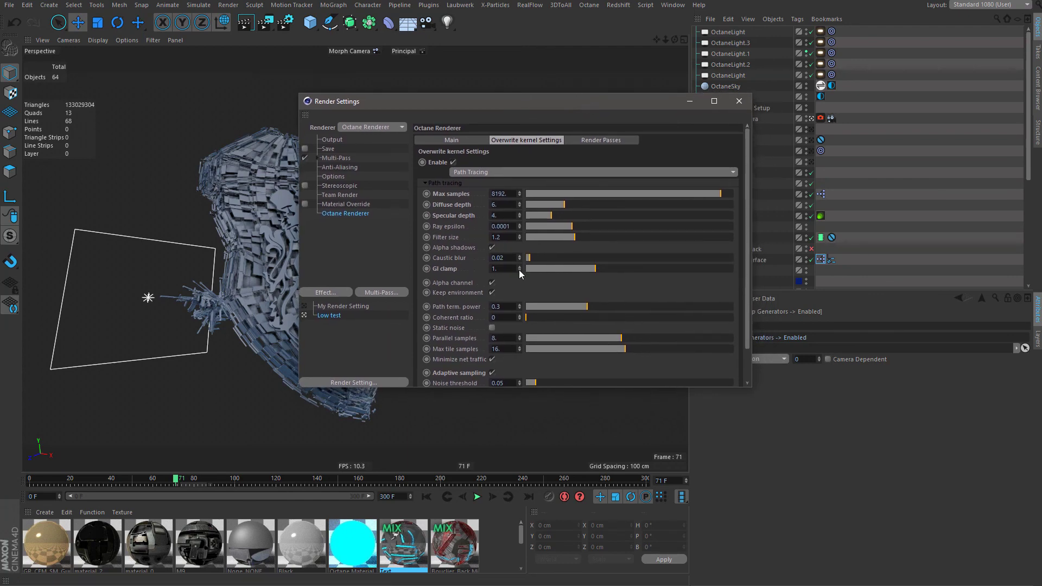
scroll(524, 287, down, 1)
drag(534, 268, 541, 263)
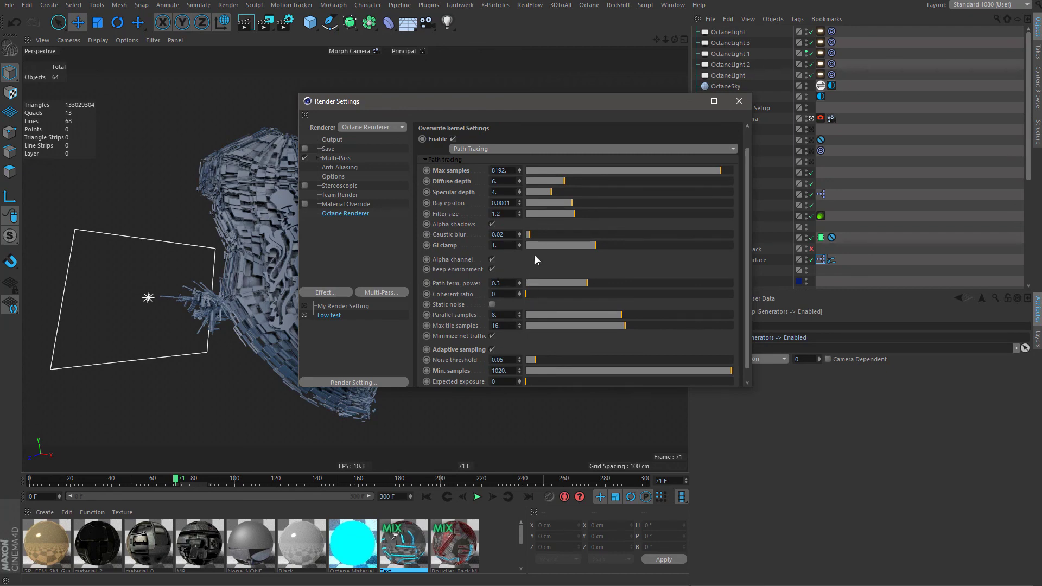
drag(536, 266, 558, 254)
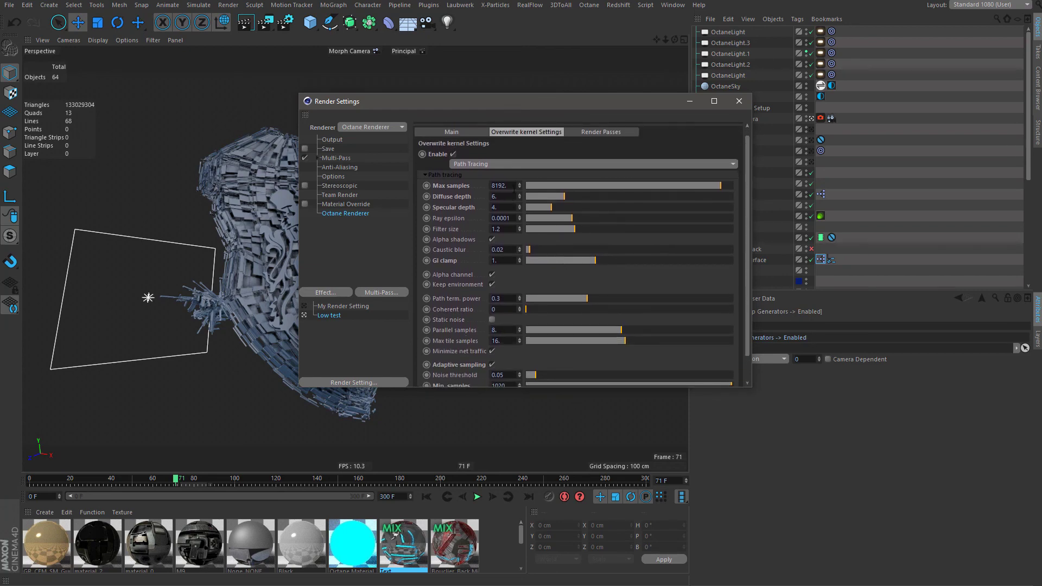
scroll(537, 284, down, 2)
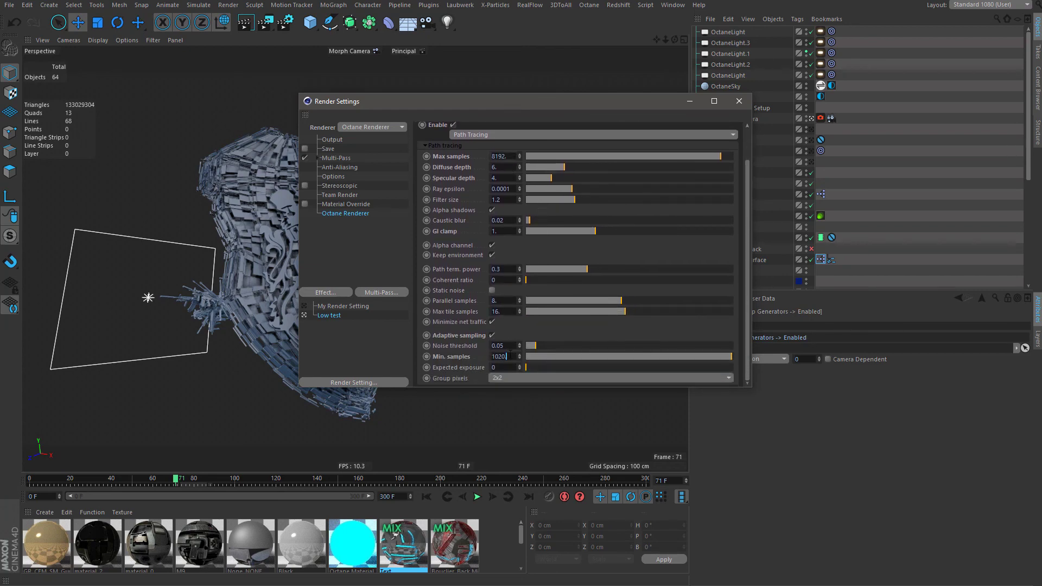
click(739, 101)
Review the Camera Morph's Blend F-curve once more and close the timeline.
click(832, 119)
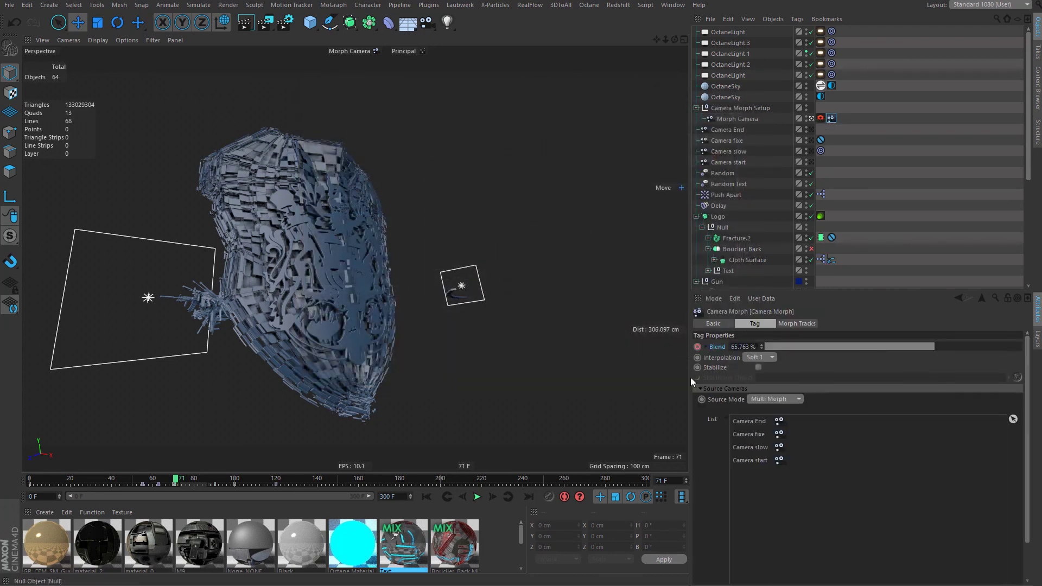
right_click(719, 348)
mouse_move(734, 354)
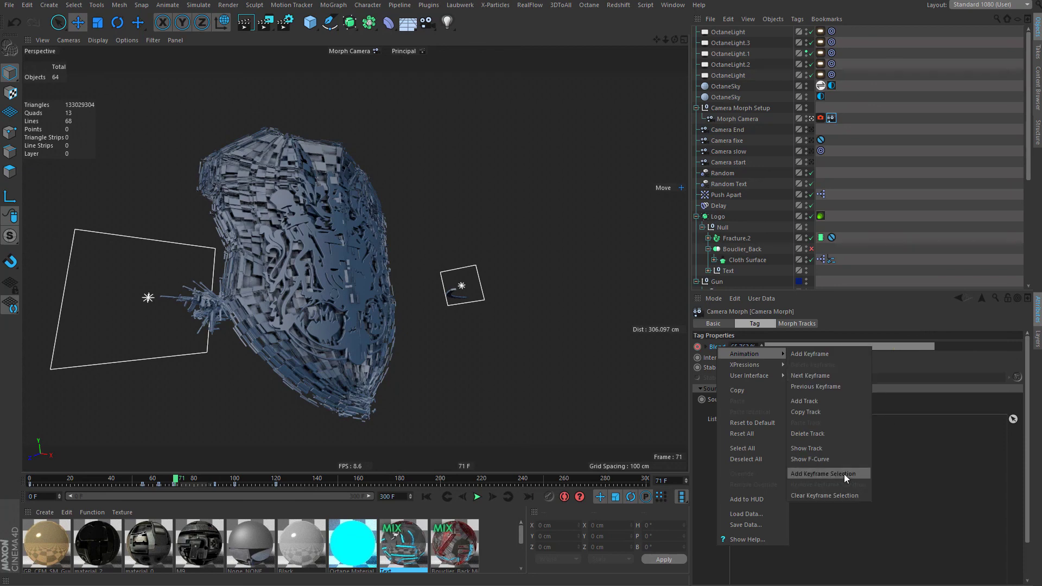
click(842, 458)
drag(704, 266, 589, 294)
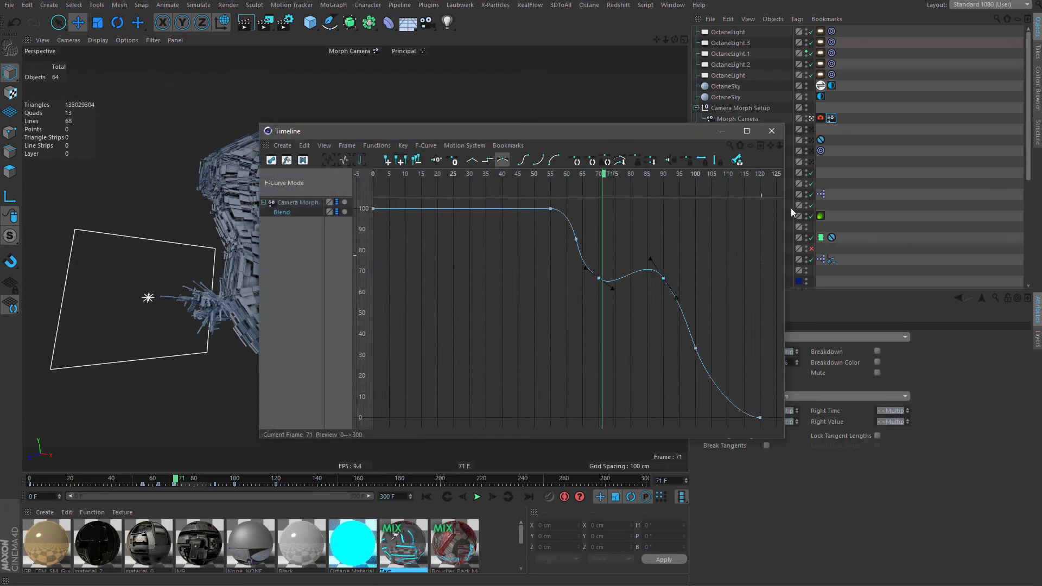
click(775, 132)
Examine Camera slow's keyframes while scrubbing the animation to frame 90.
click(732, 150)
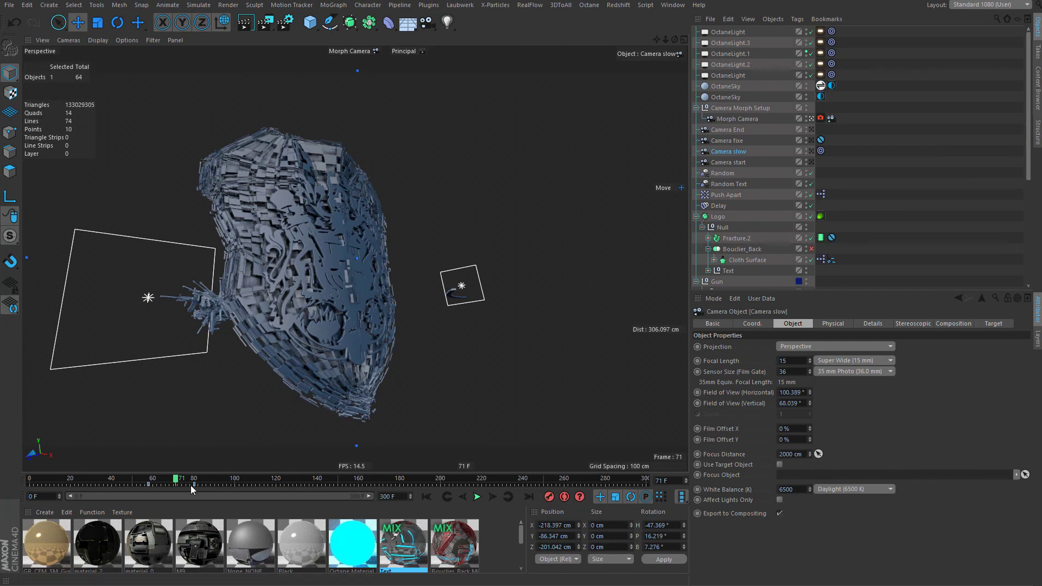
drag(189, 478, 207, 479)
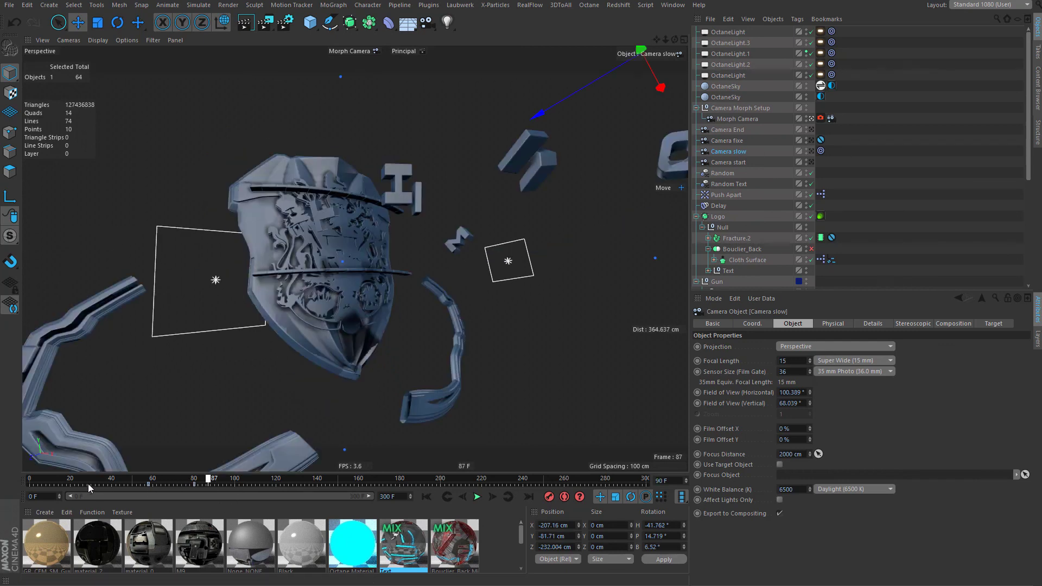
drag(239, 485, 101, 484)
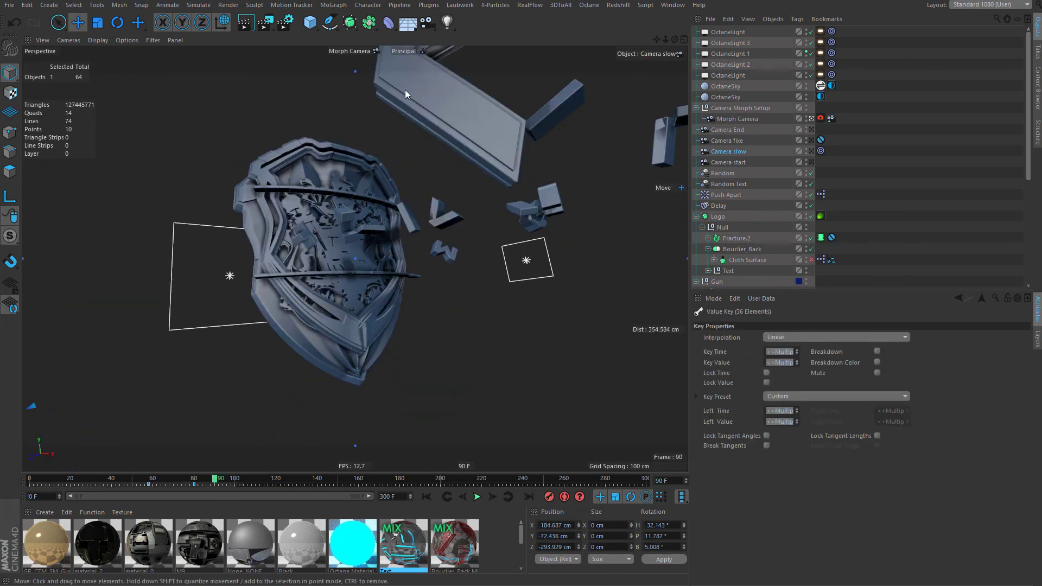
Check the Octane render passes in the render settings and close them.
click(285, 22)
click(595, 140)
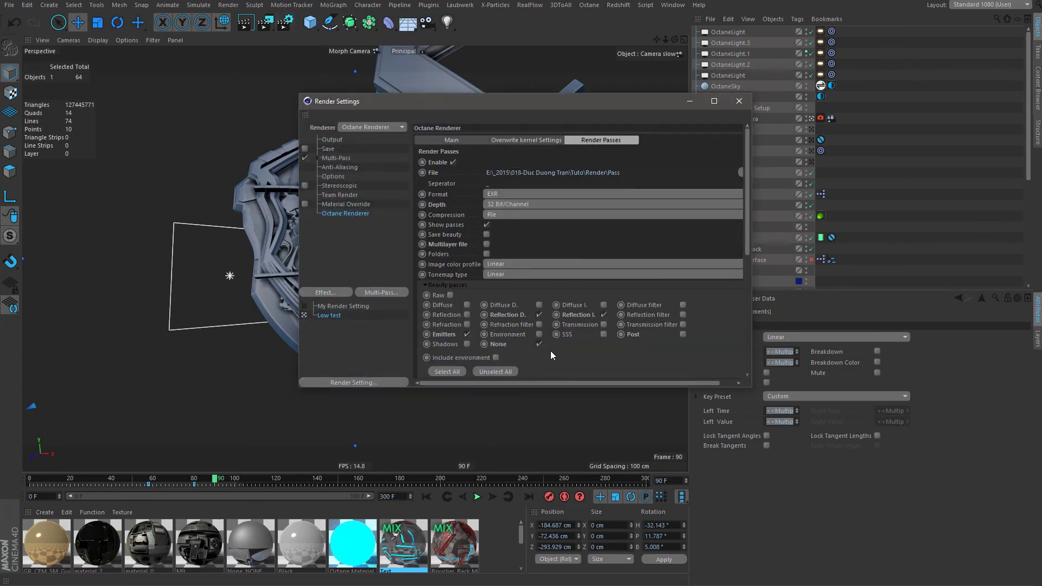
click(738, 102)
Inspect the Morph Camera's Octane focal depth, and switch to Nuke to scrub through the rendered logo sequence.
click(820, 118)
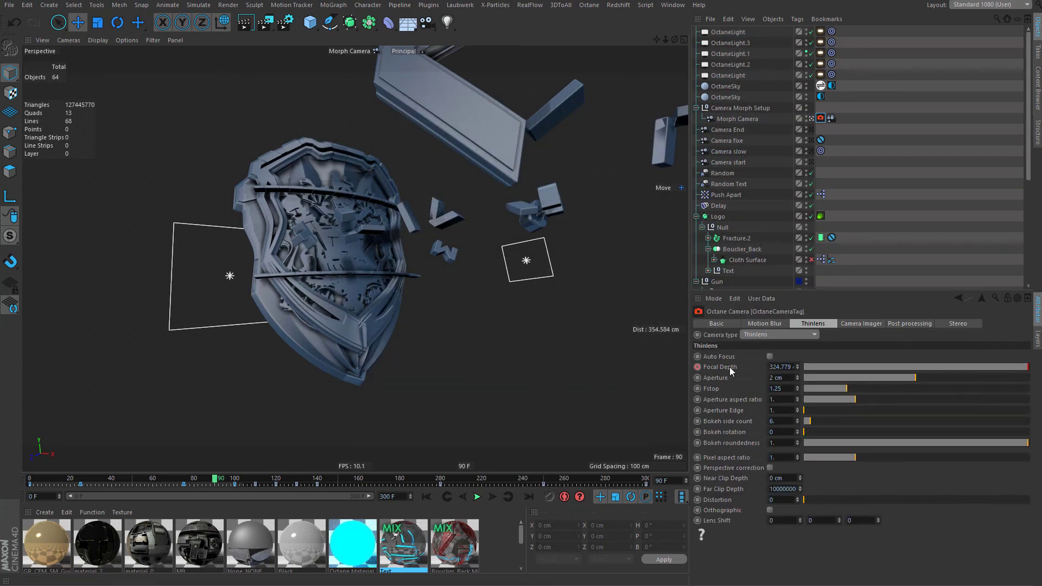
click(254, 481)
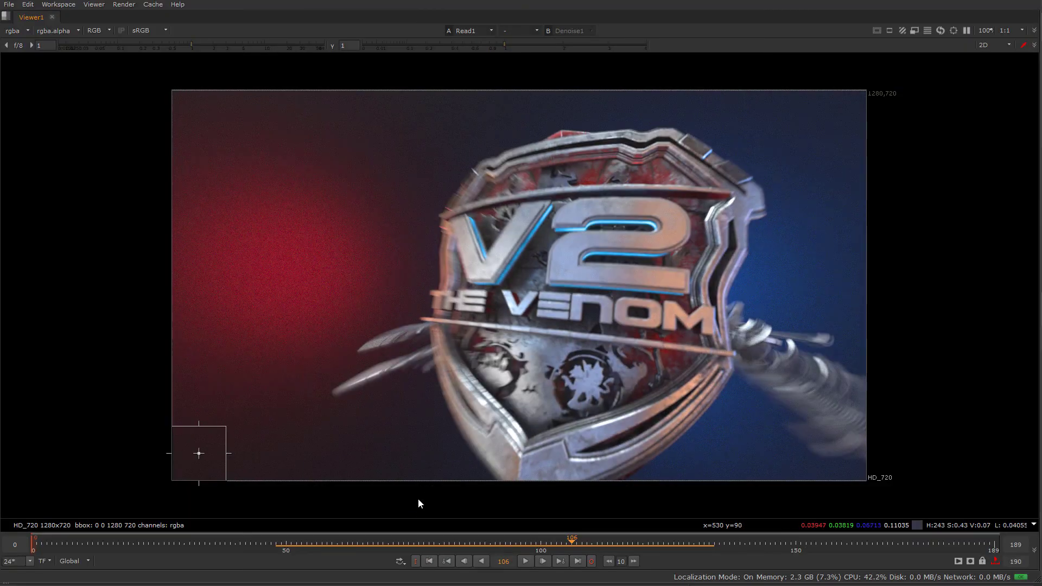
drag(393, 542, 581, 543)
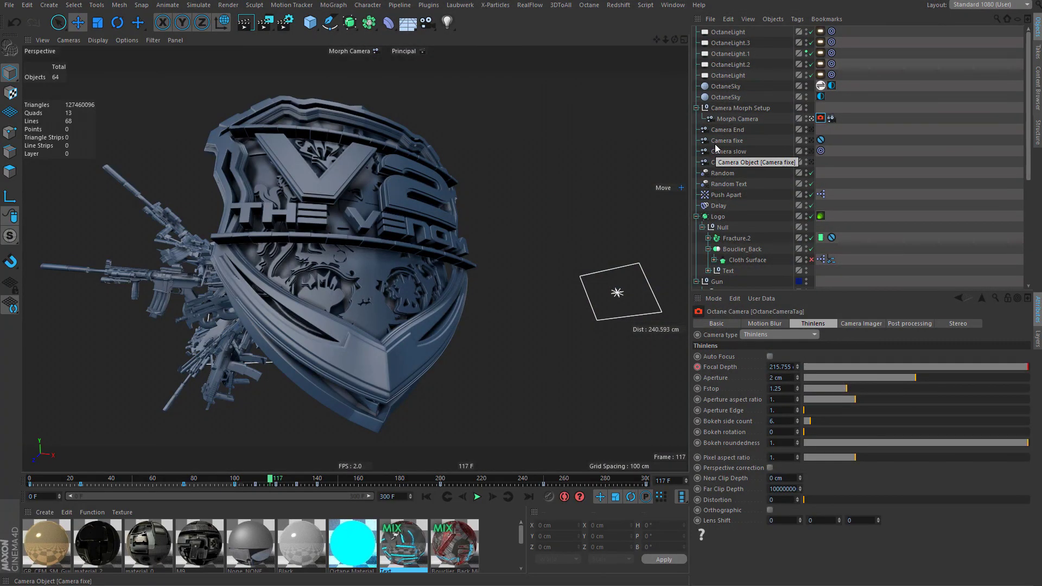
Turn on saving for the Low test render setting and set its output frame range to All Frames.
click(284, 23)
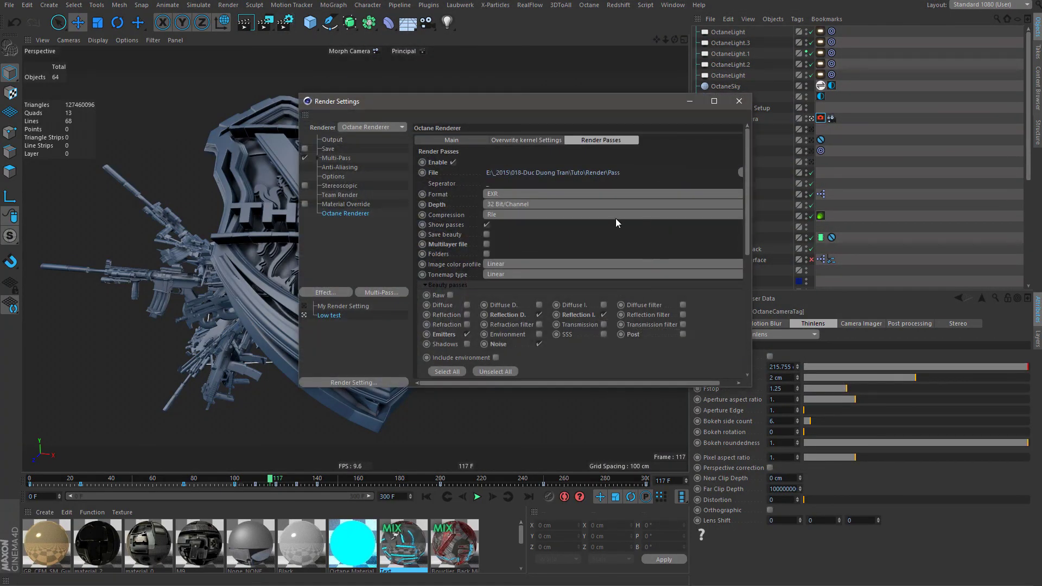
click(325, 149)
click(305, 149)
click(333, 139)
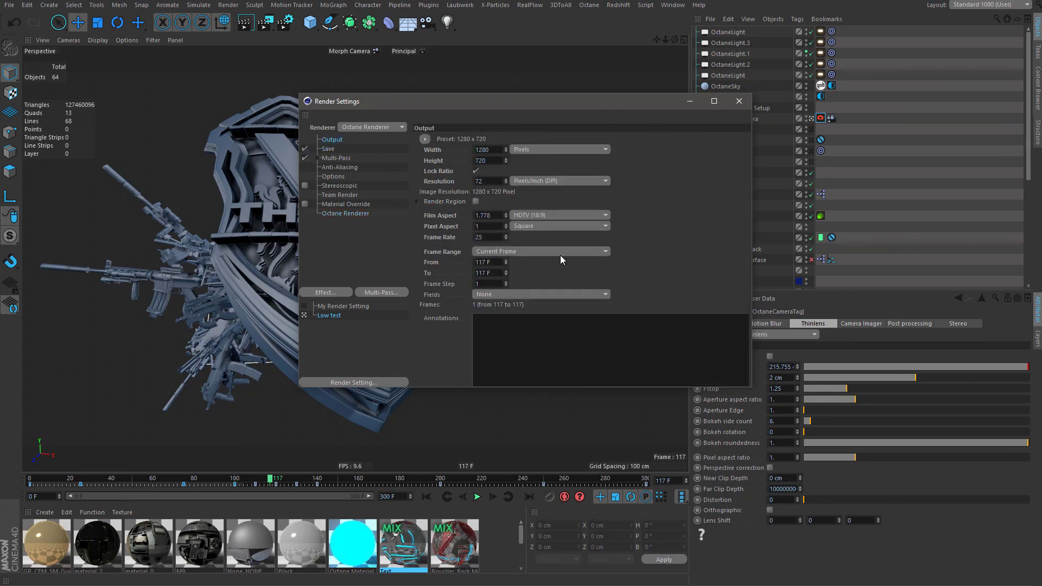
click(542, 255)
click(535, 275)
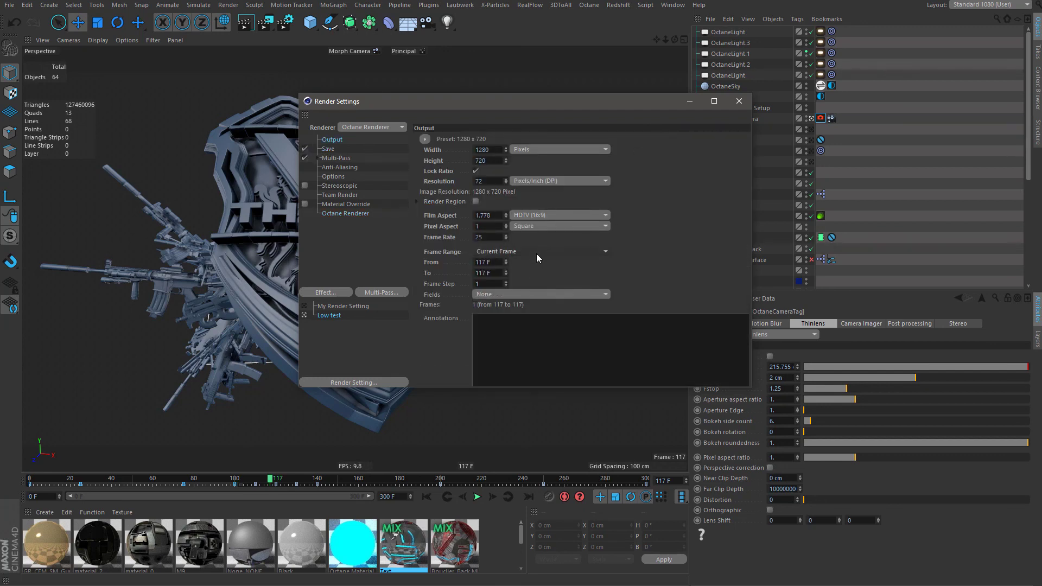
click(533, 255)
click(532, 281)
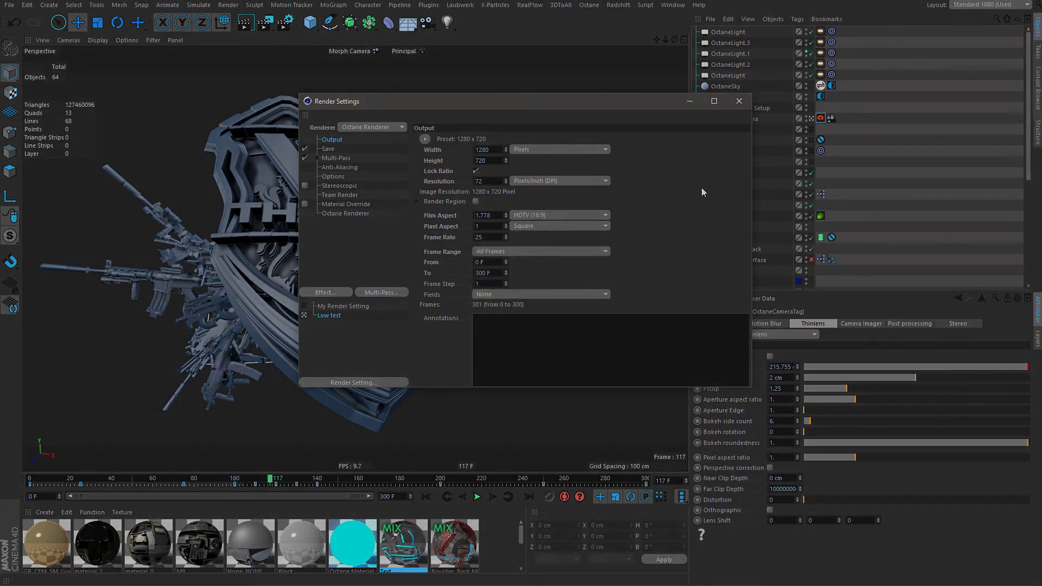
click(739, 101)
Start rendering the full animation to the Picture Viewer and save the project.
click(266, 22)
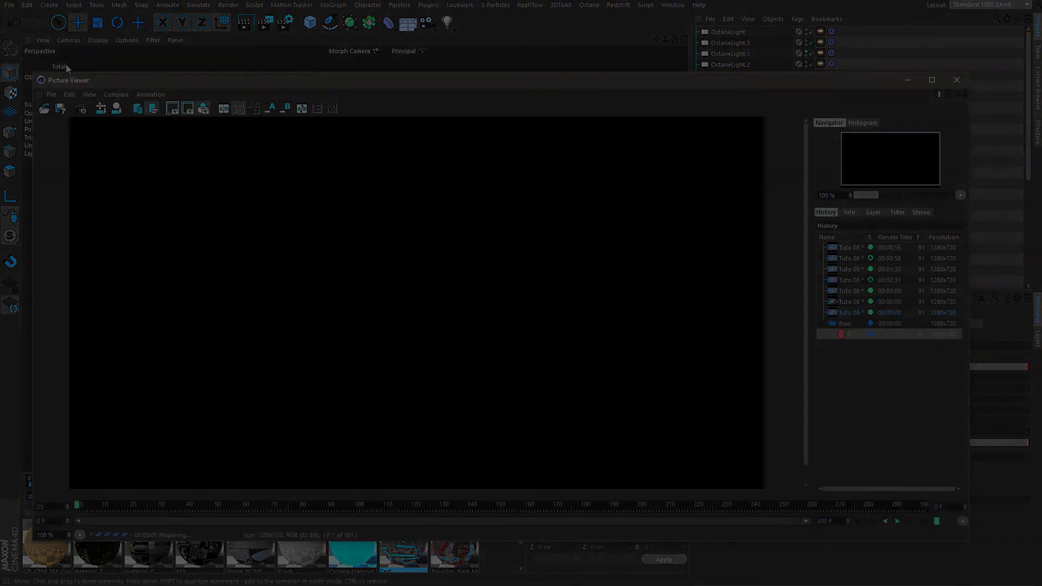
click(9, 5)
click(40, 94)
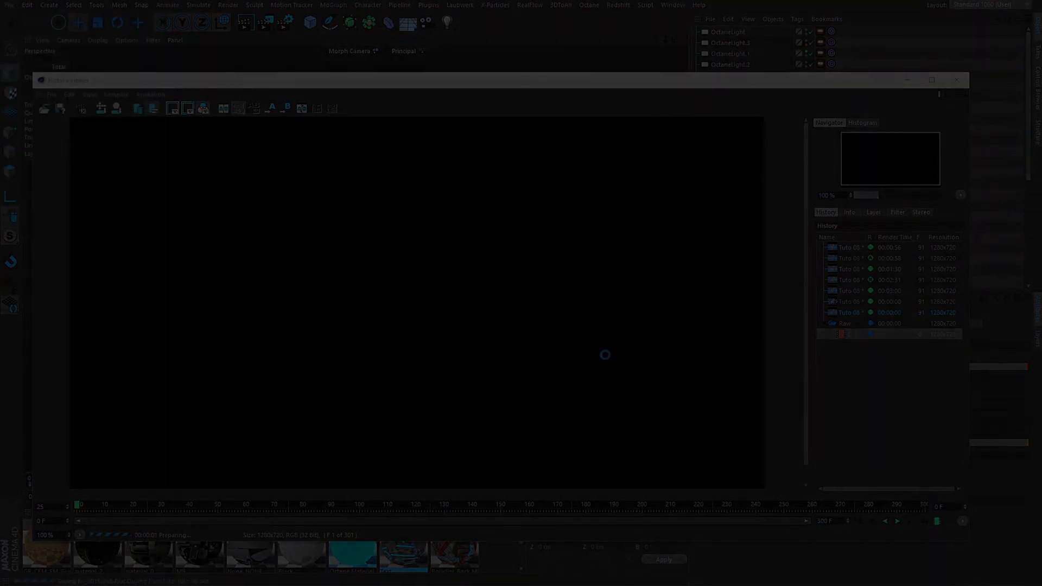